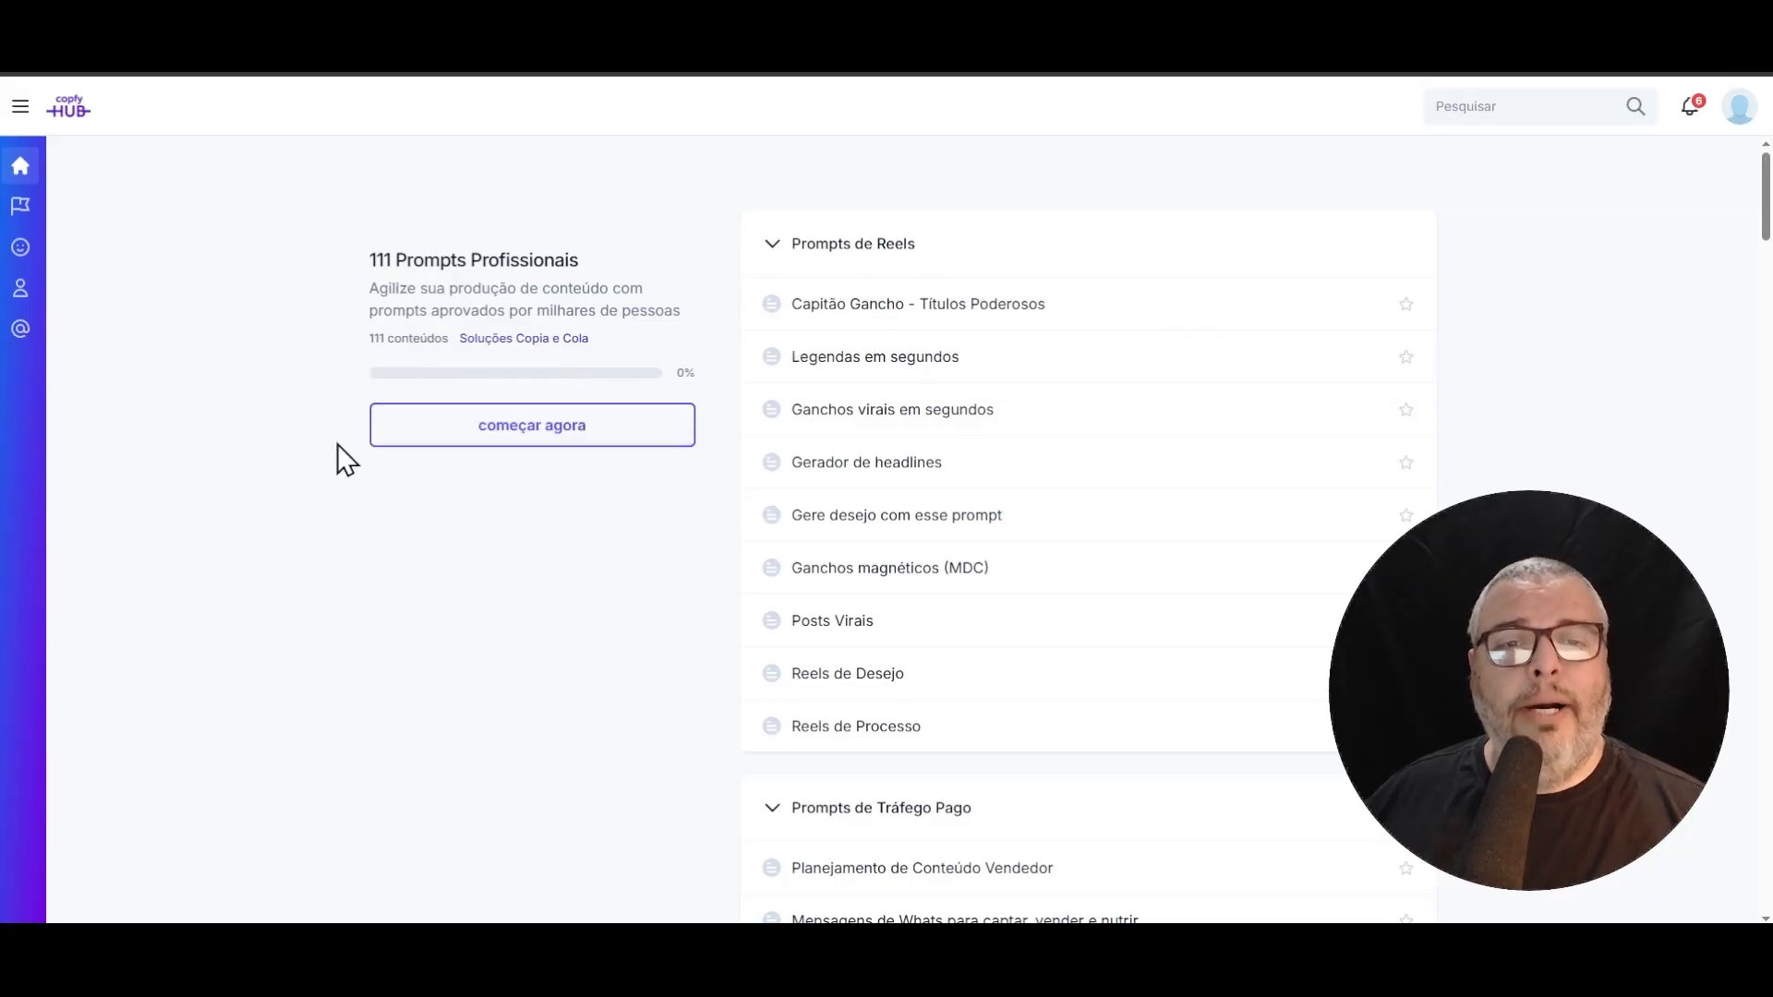
- Look through the prompt list and collapse the Reels, Tráfego Pago, Stories, Roteiros, Estratégia and Notícias sections
{"action": "scroll", "coordinate": [336, 445], "scroll_direction": "down", "scroll_amount": 20}
{"action": "scroll", "coordinate": [336, 445], "scroll_direction": "down", "scroll_amount": 15}
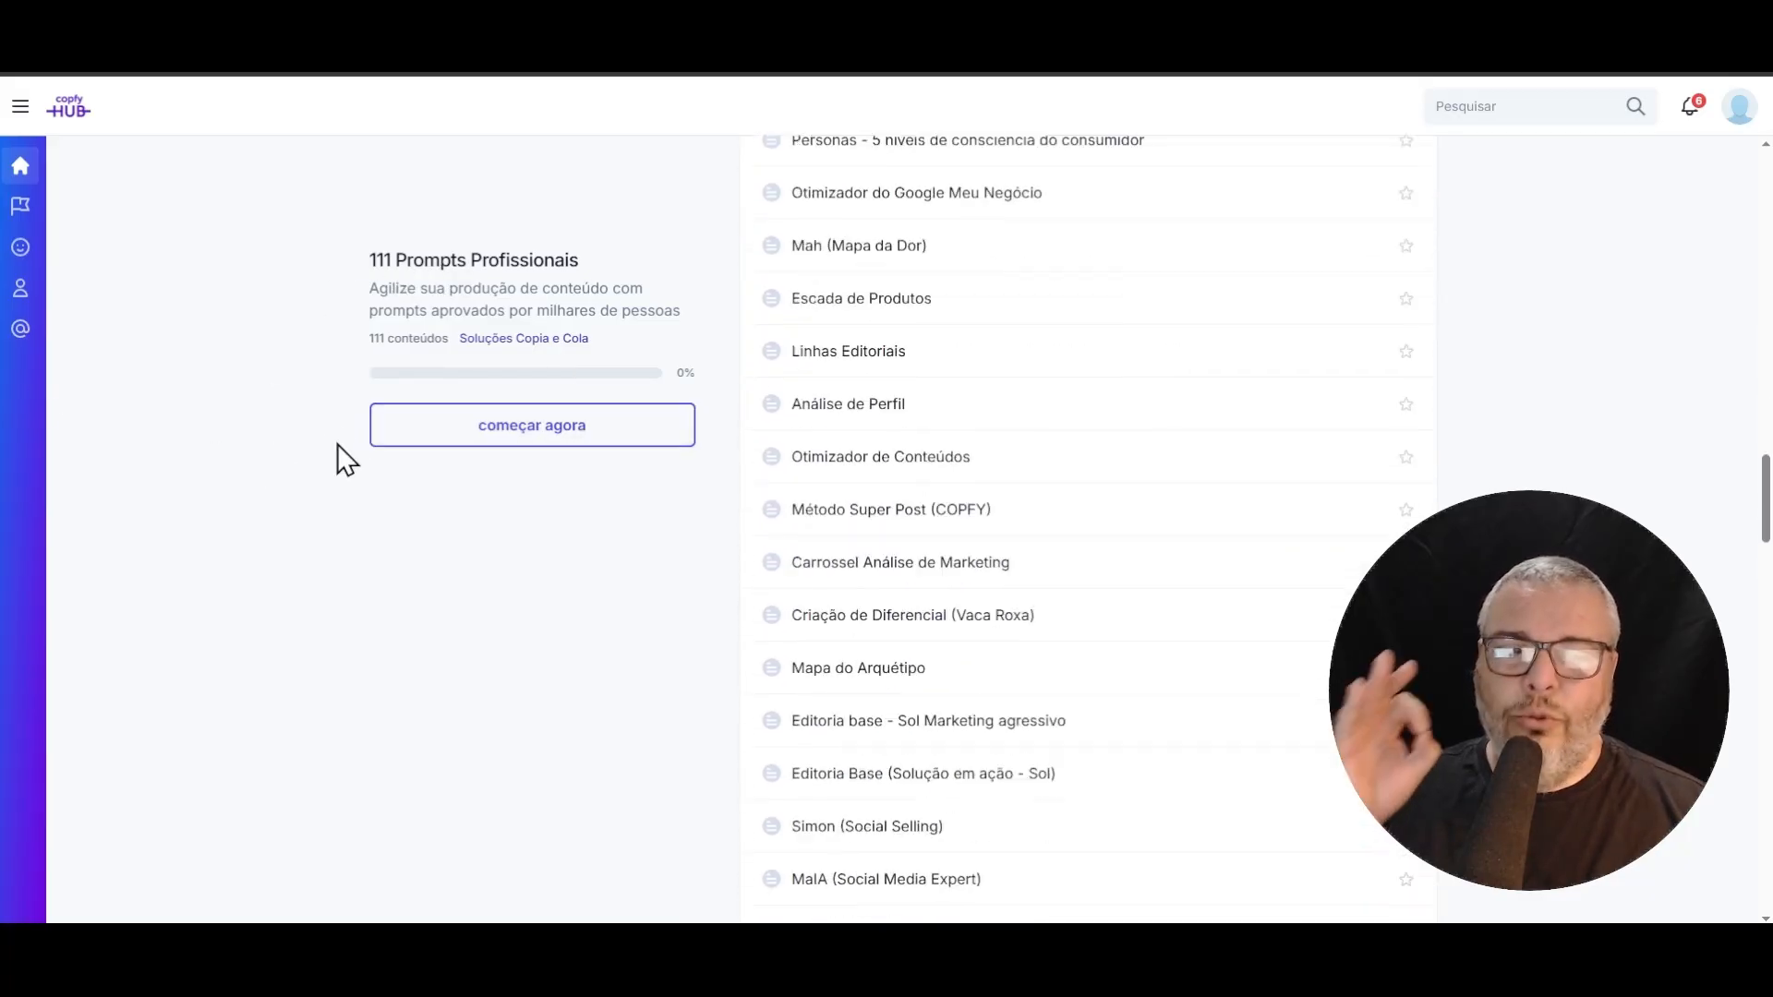
{"action": "scroll", "coordinate": [336, 445], "scroll_direction": "up", "scroll_amount": 20}
{"action": "scroll", "coordinate": [336, 445], "scroll_direction": "up", "scroll_amount": 7}
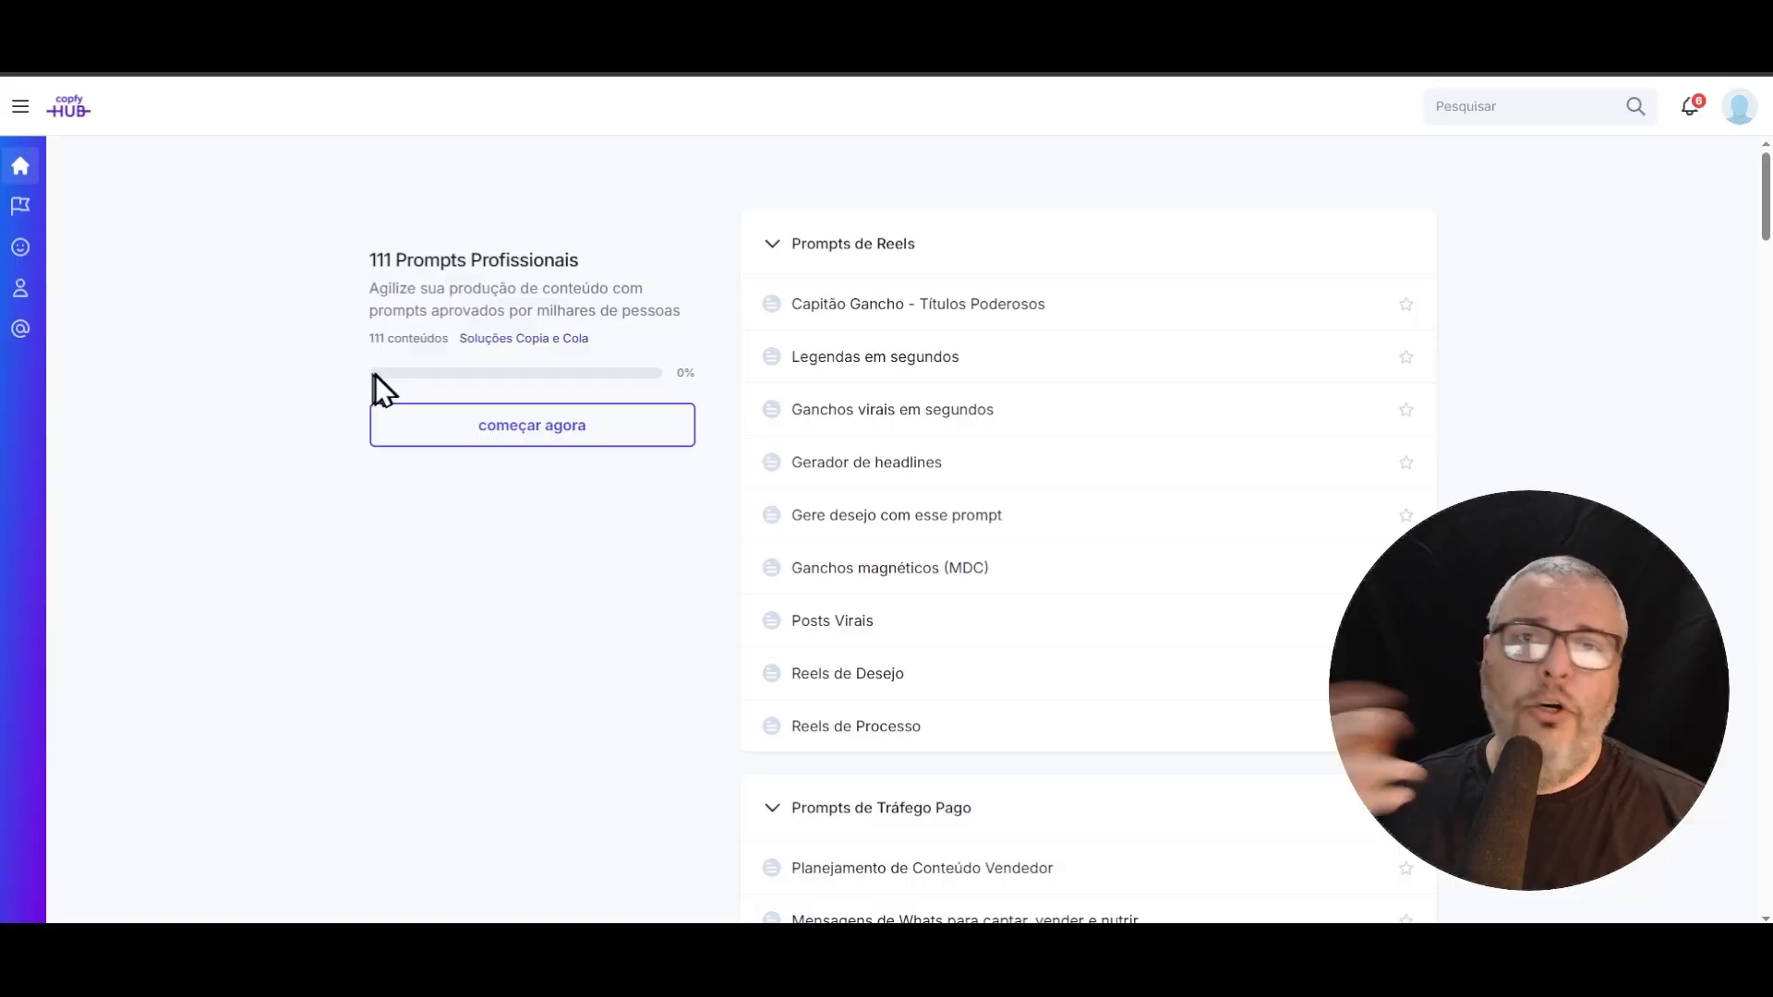
{"action": "left_click", "coordinate": [789, 245]}
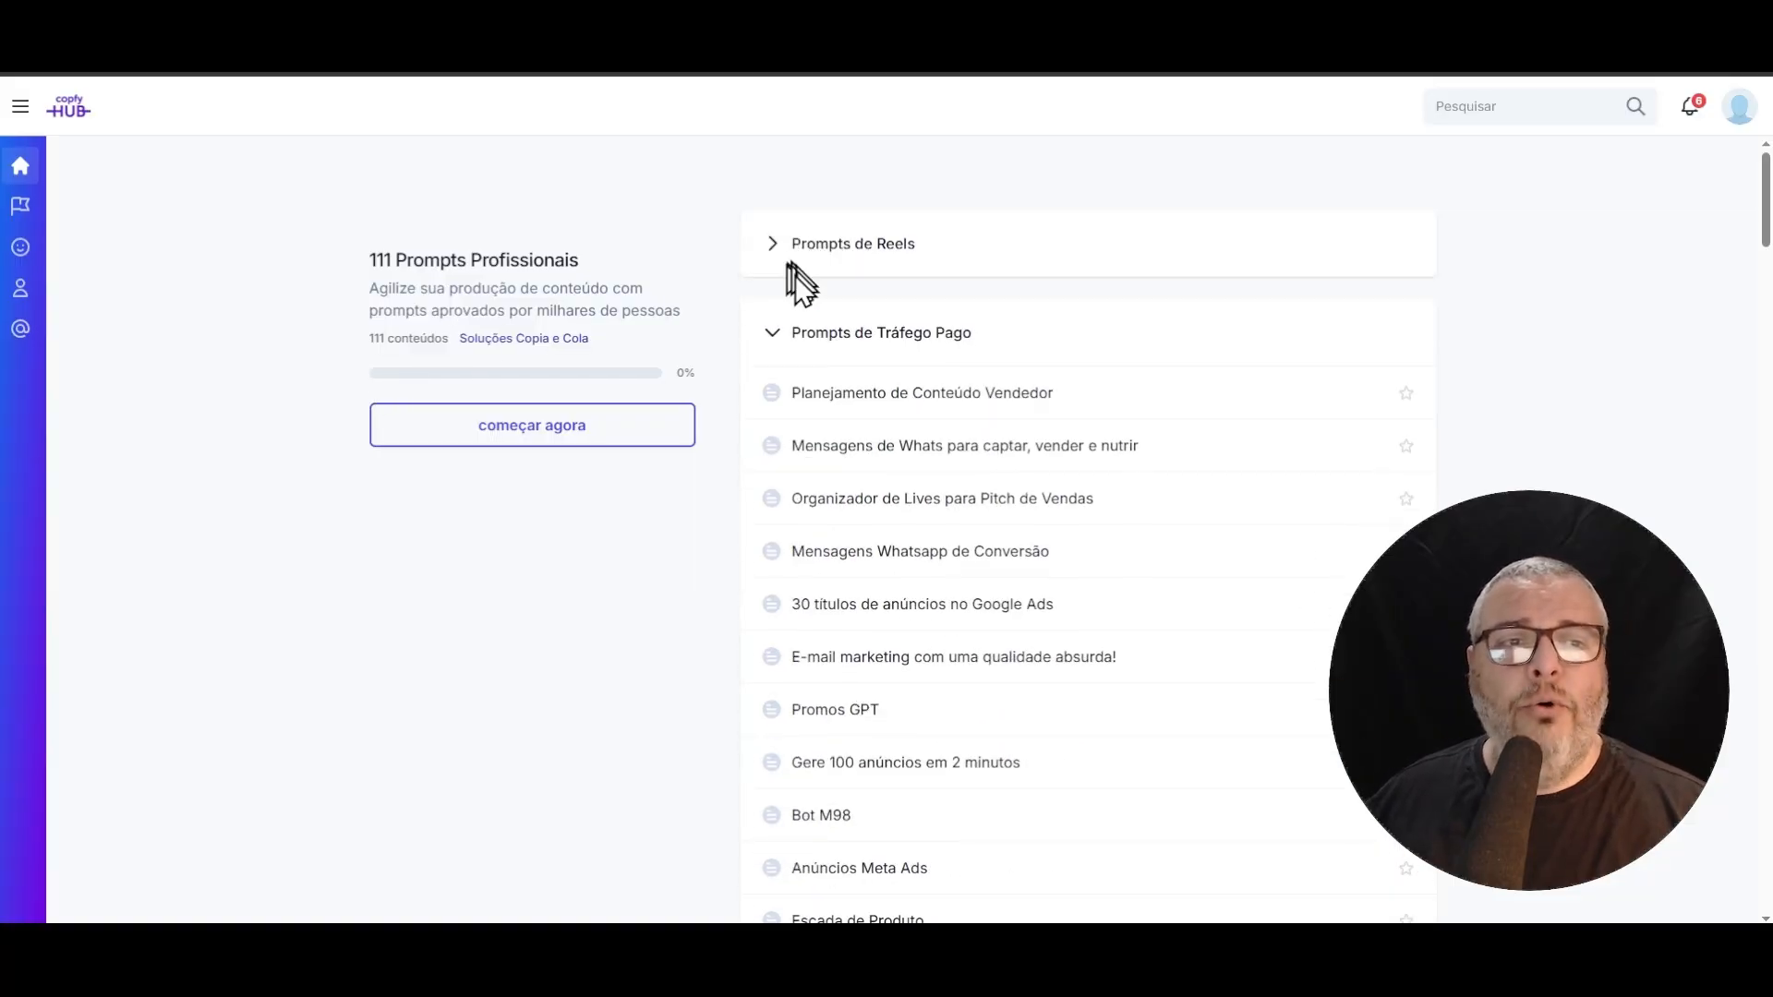
{"action": "left_click", "coordinate": [772, 336]}
{"action": "left_click", "coordinate": [776, 424]}
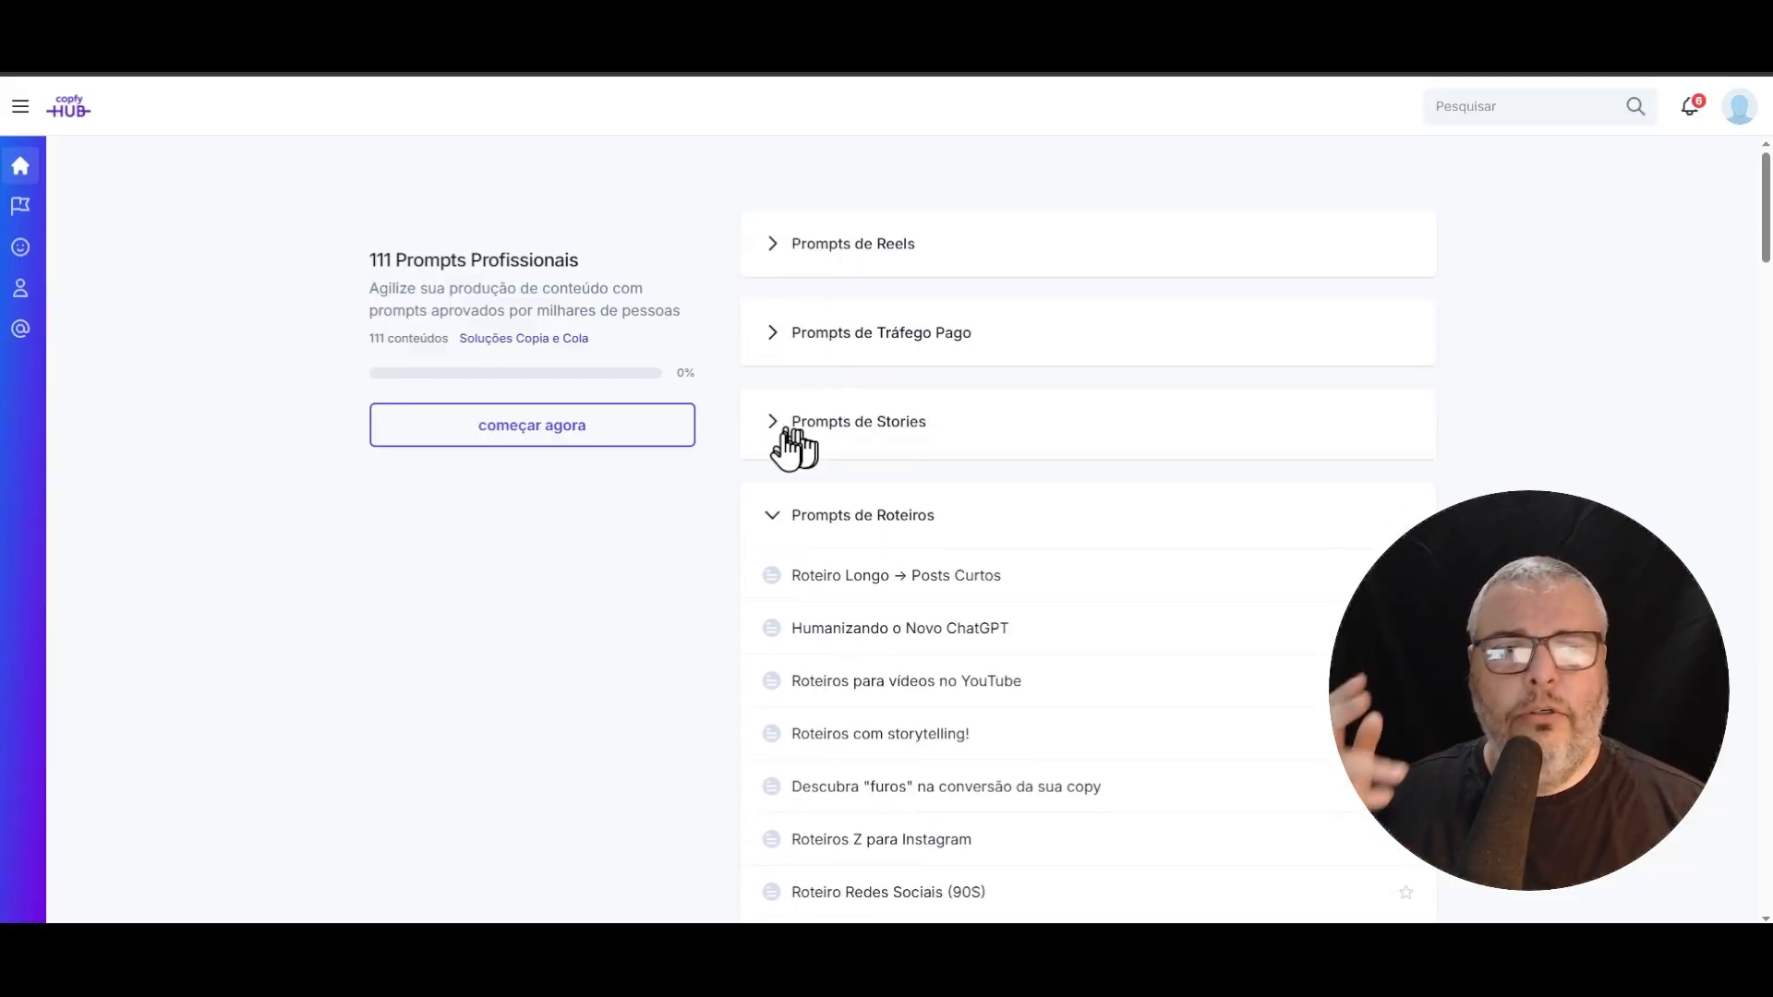
{"action": "left_click", "coordinate": [768, 513]}
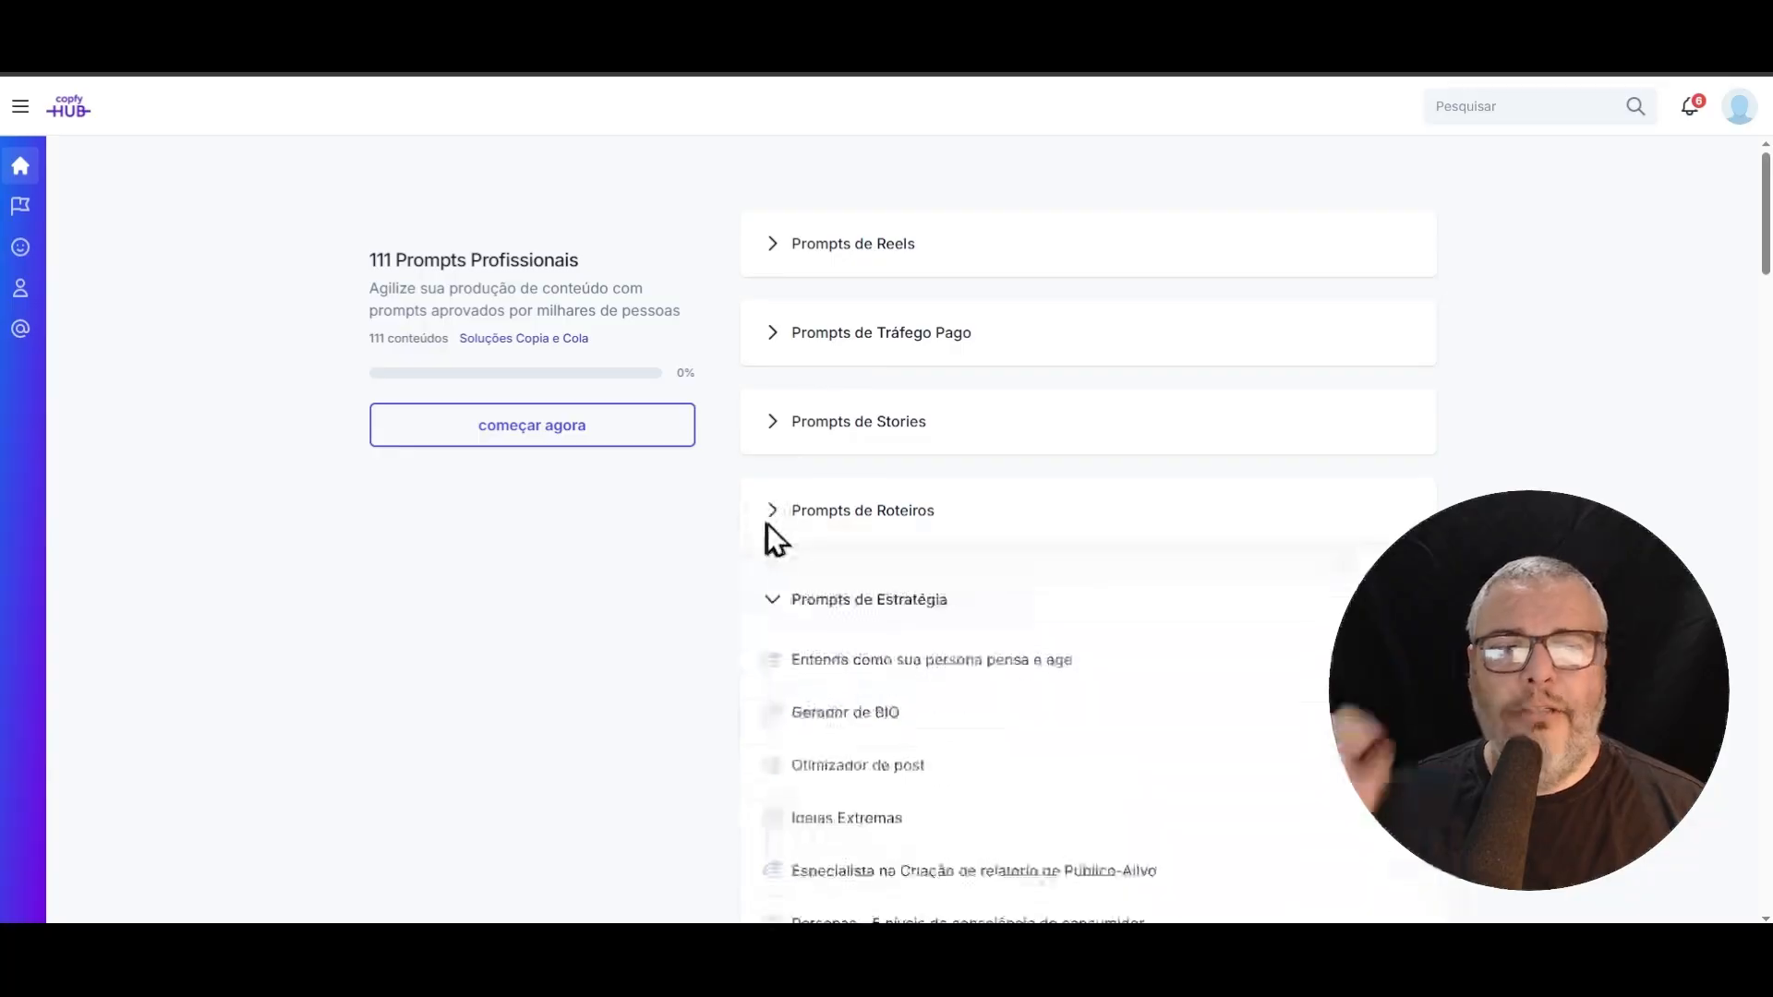
{"action": "left_click", "coordinate": [771, 600]}
{"action": "left_click", "coordinate": [772, 691]}
{"action": "scroll", "coordinate": [720, 517], "scroll_direction": "down", "scroll_amount": 4}
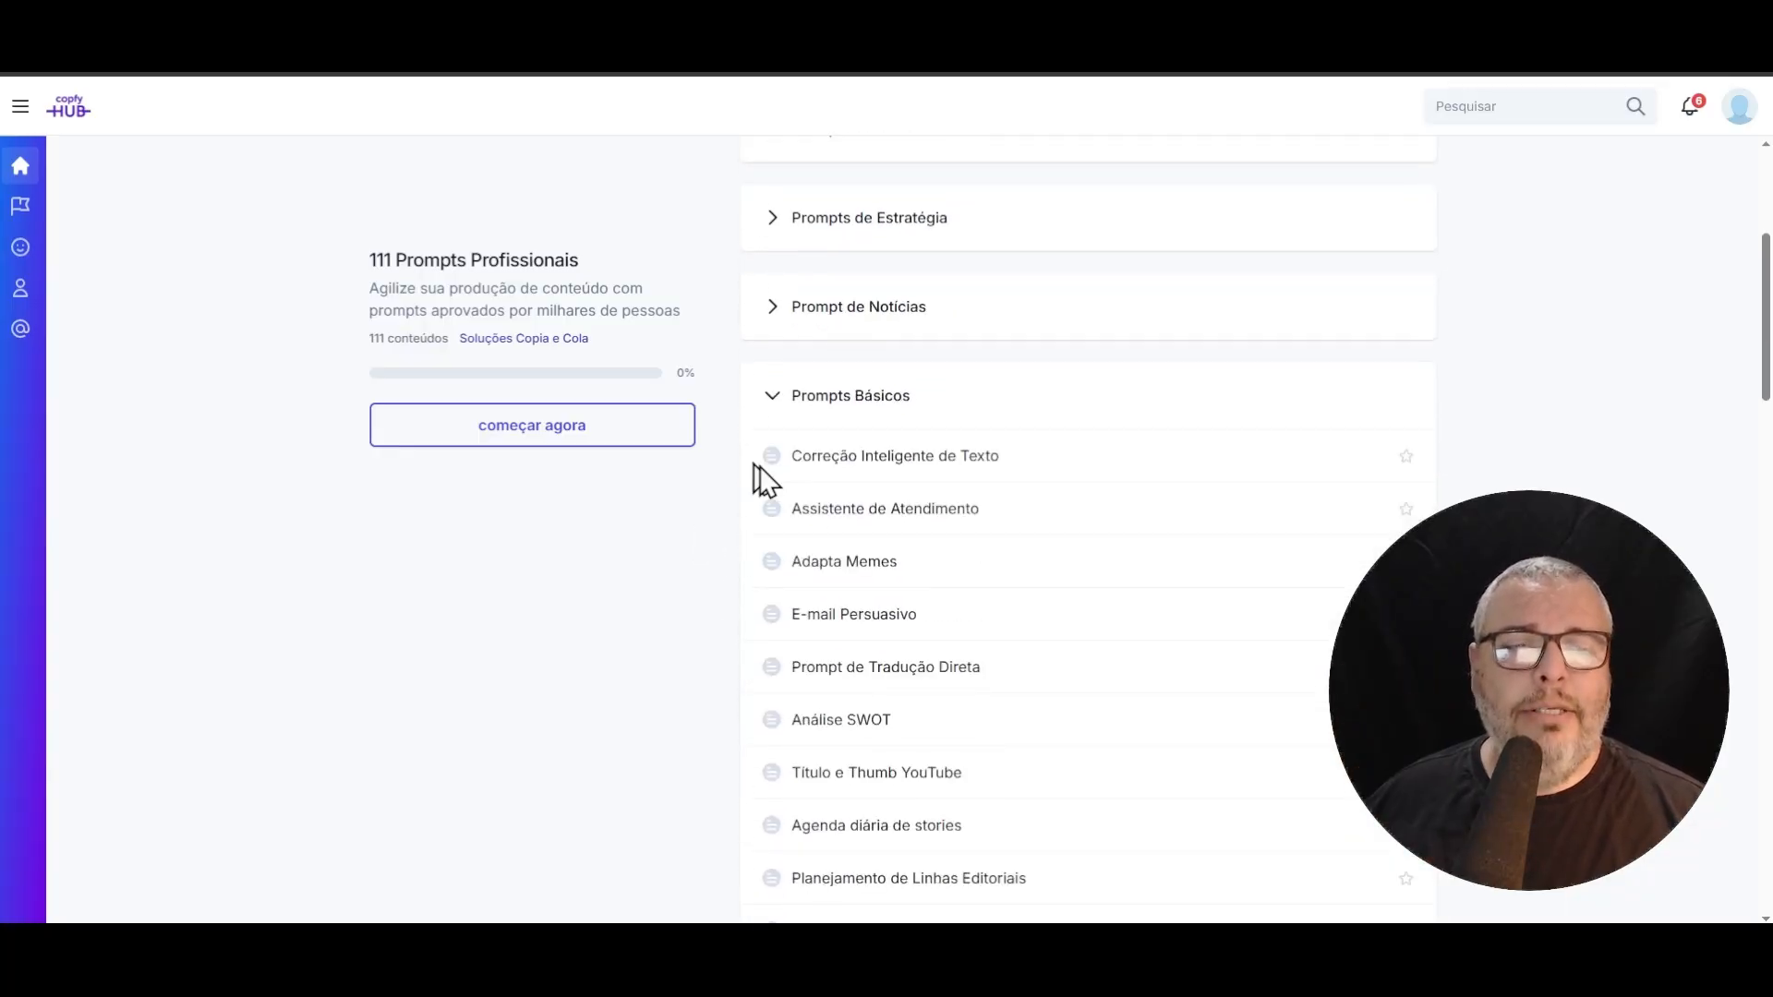
{"action": "scroll", "coordinate": [794, 517], "scroll_direction": "up", "scroll_amount": 4}
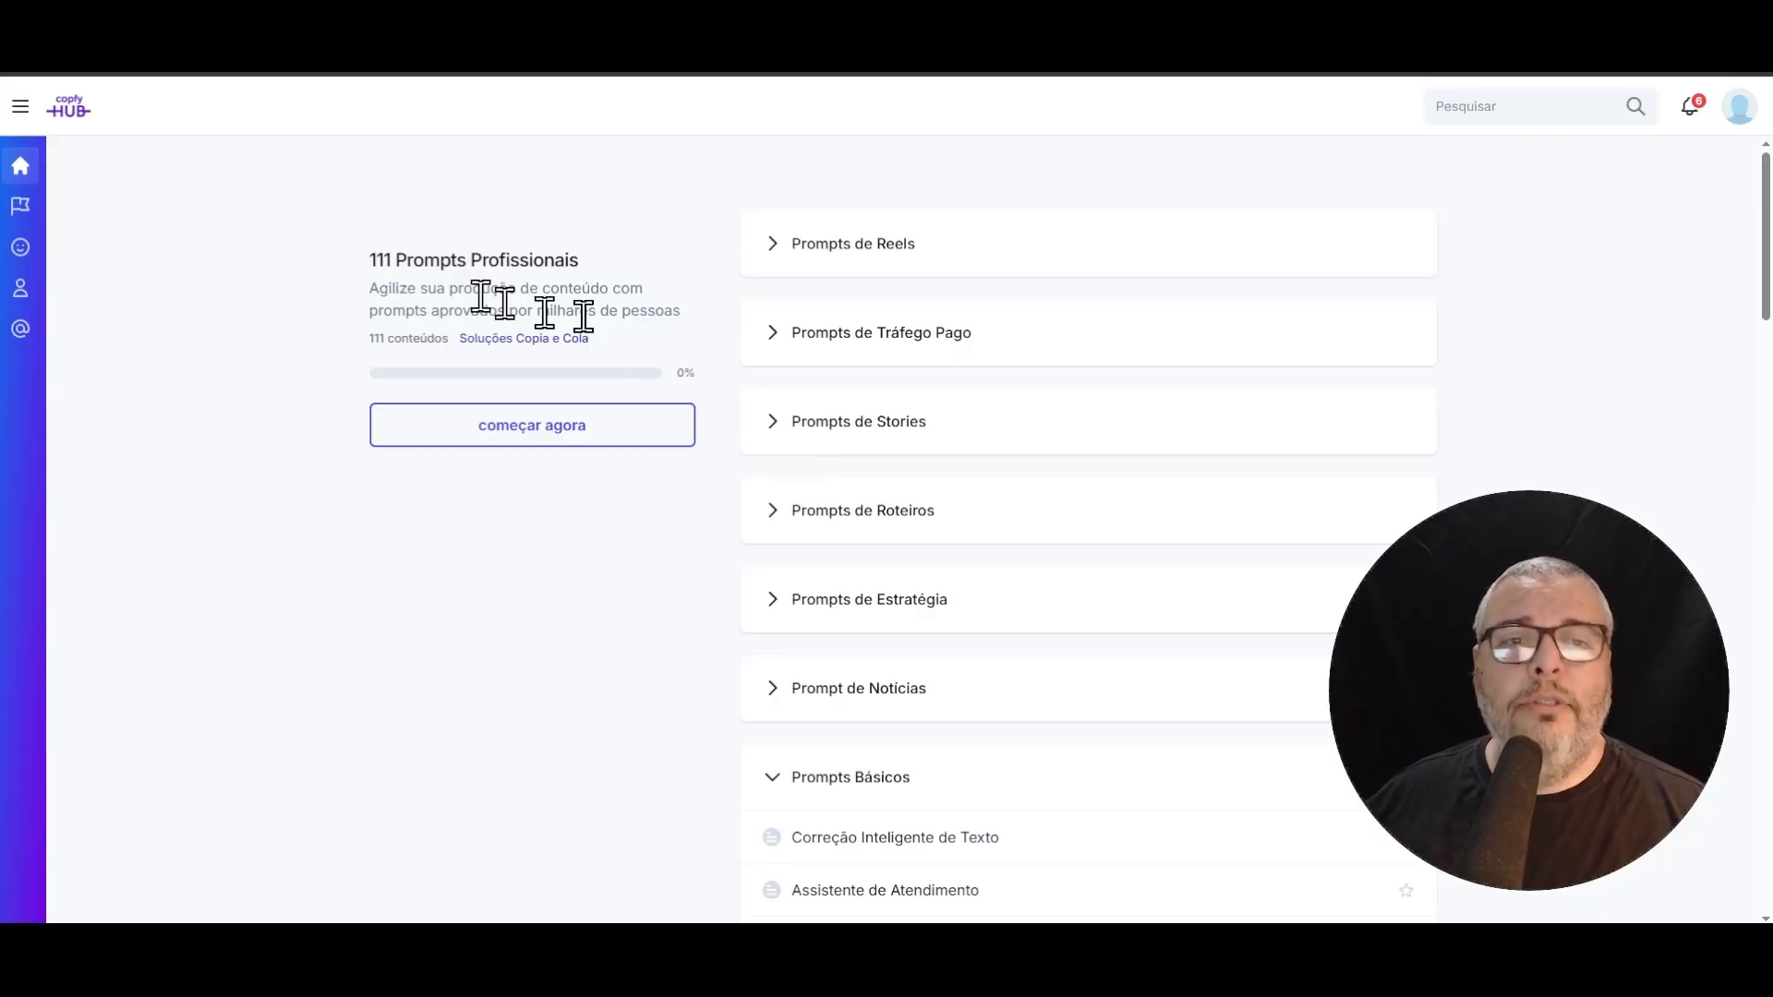
{"action": "left_click_drag", "start_coordinate": [368, 288], "coordinate": [595, 289]}
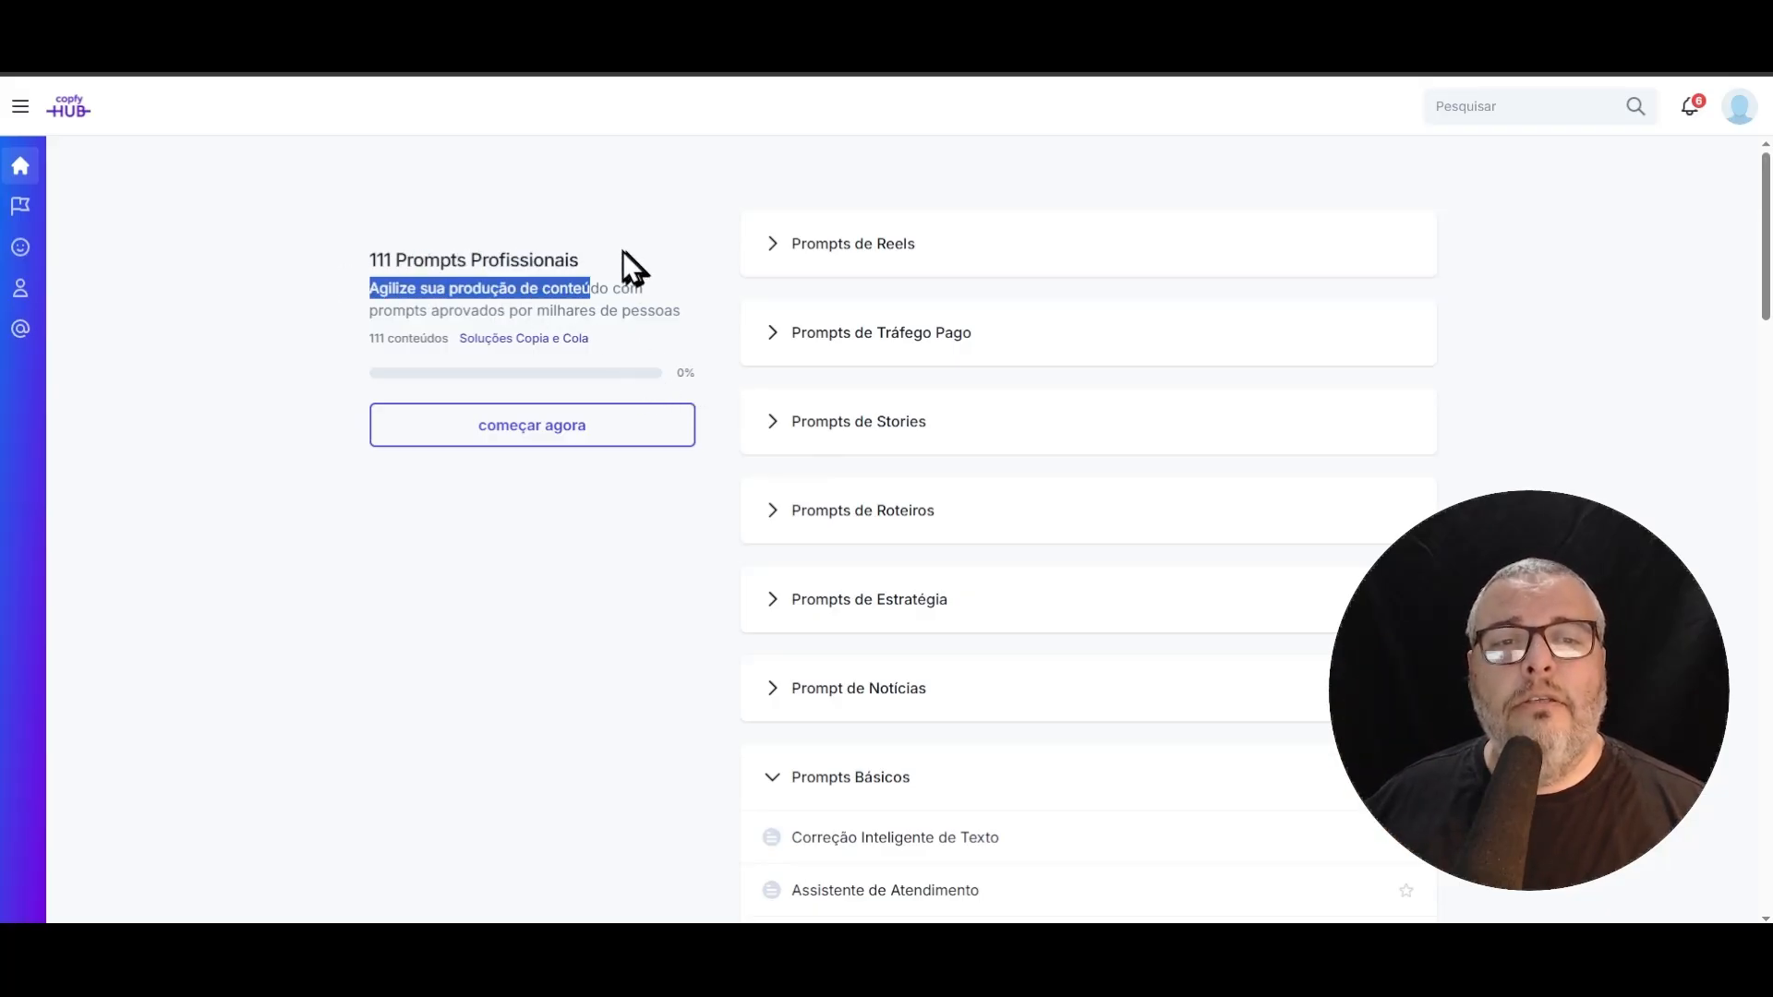
{"action": "left_click", "coordinate": [622, 255]}
{"action": "triple_click", "coordinate": [367, 264]}
{"action": "left_click", "coordinate": [403, 297]}
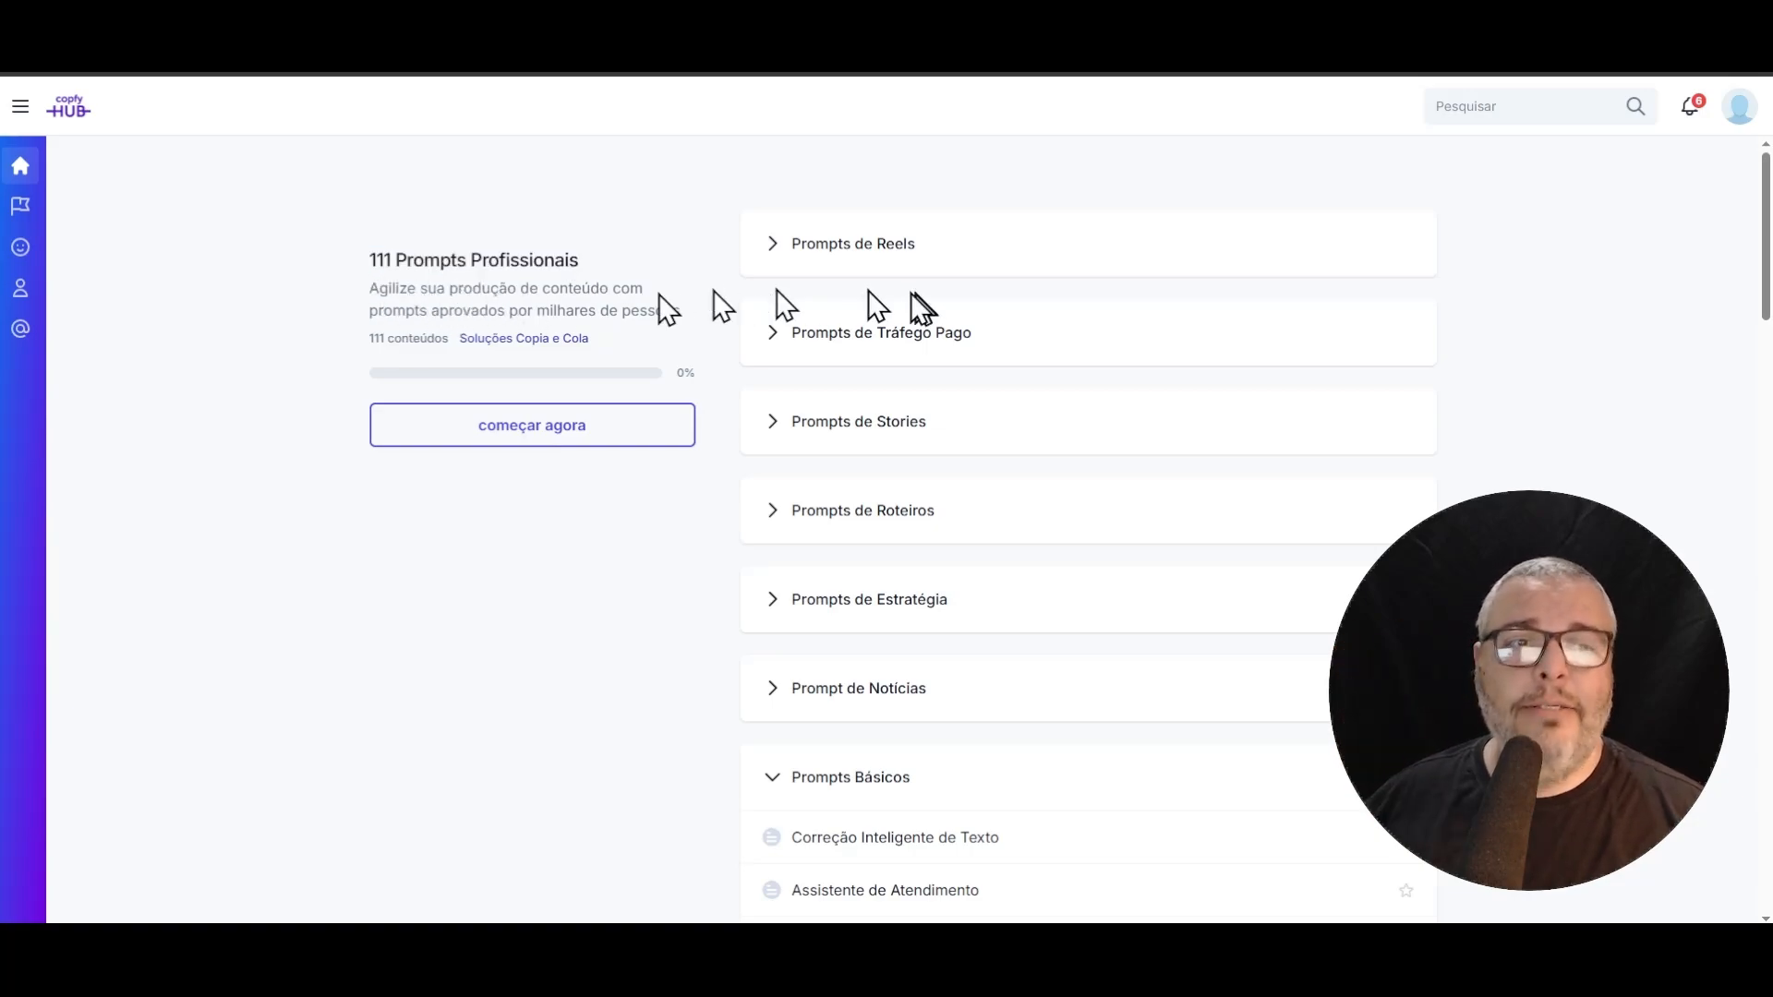
- Expand the Prompts de Reels and Prompts de Estratégia sections and look through the prompts down to Fluxos Preguiça
{"action": "left_click", "coordinate": [787, 247]}
{"action": "scroll", "coordinate": [809, 425], "scroll_direction": "down", "scroll_amount": 9}
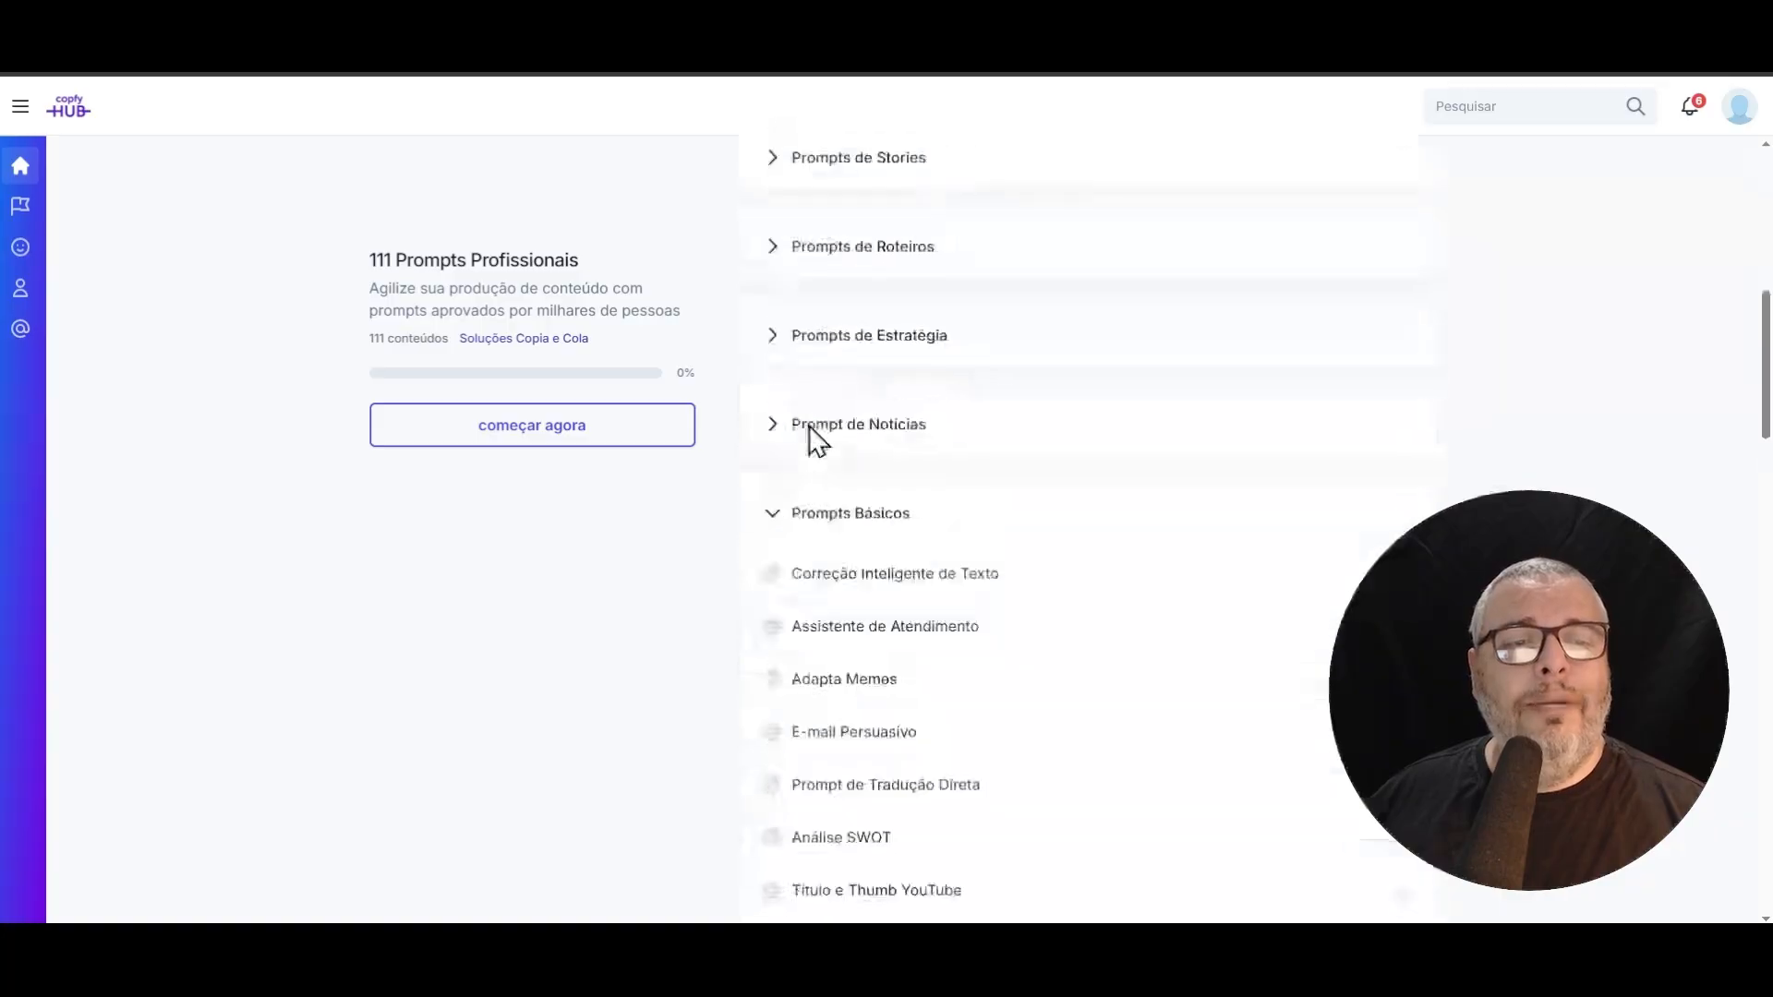
{"action": "left_click", "coordinate": [775, 202]}
{"action": "scroll", "coordinate": [800, 434], "scroll_direction": "down", "scroll_amount": 10}
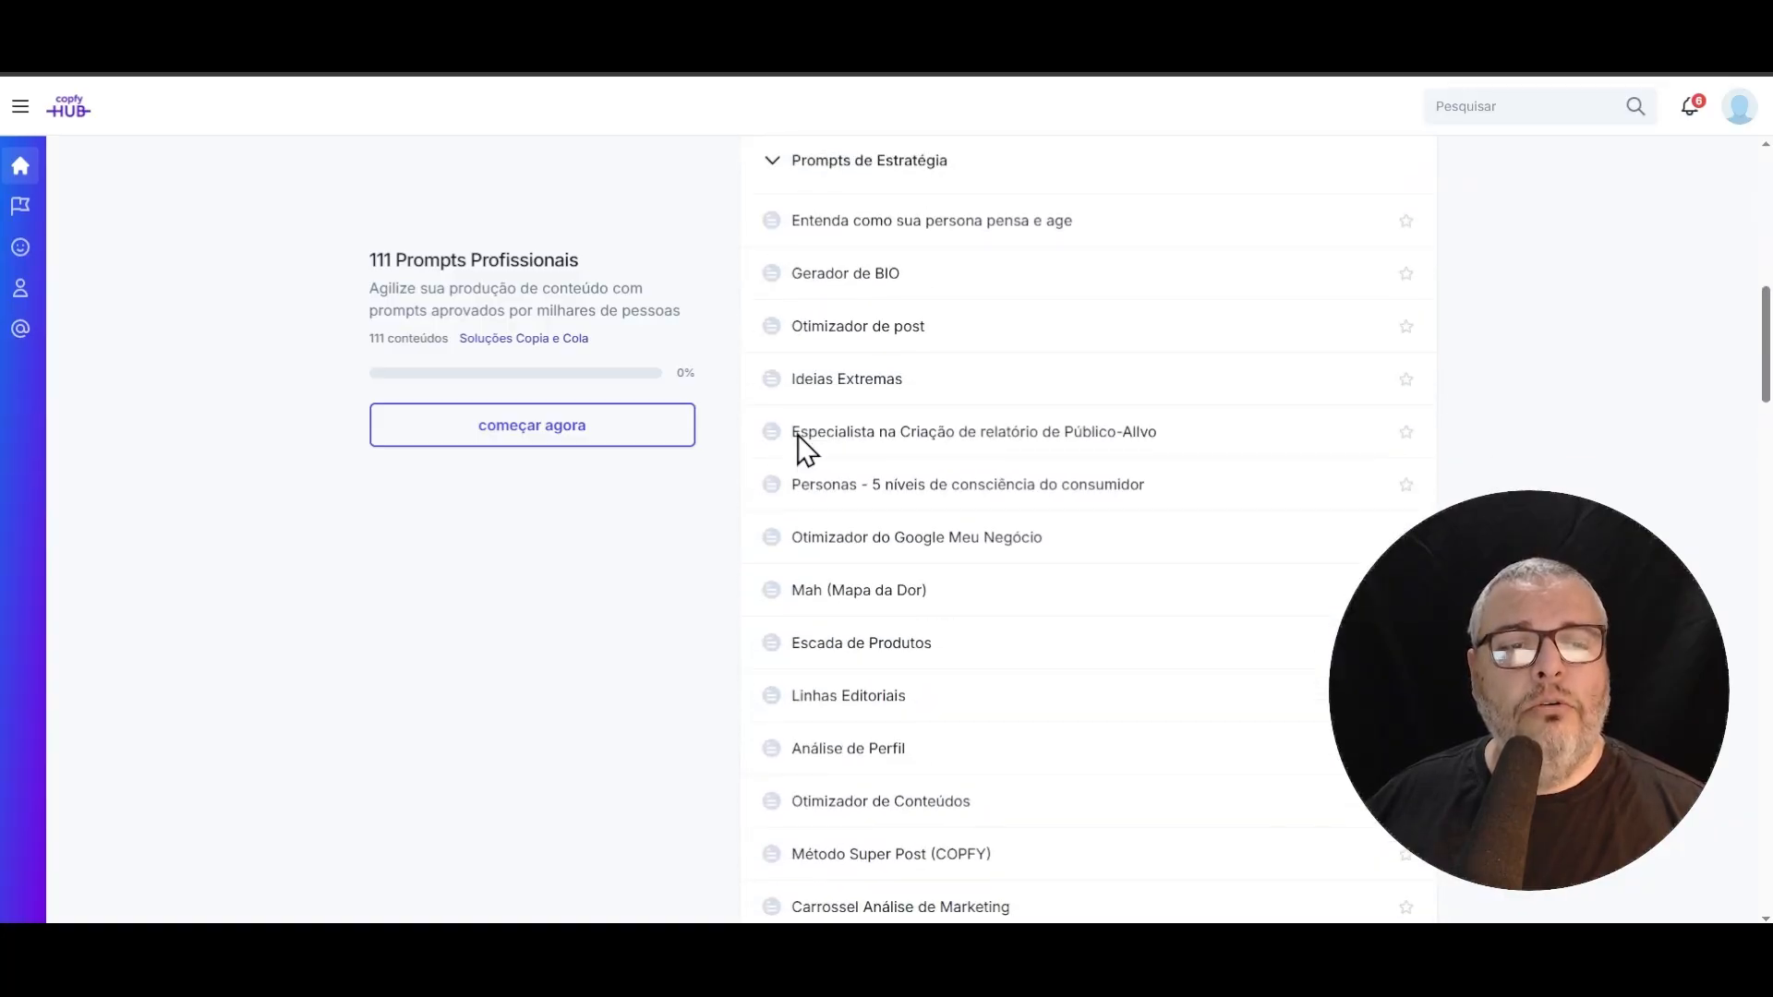
{"action": "scroll", "coordinate": [799, 415], "scroll_direction": "down", "scroll_amount": 2}
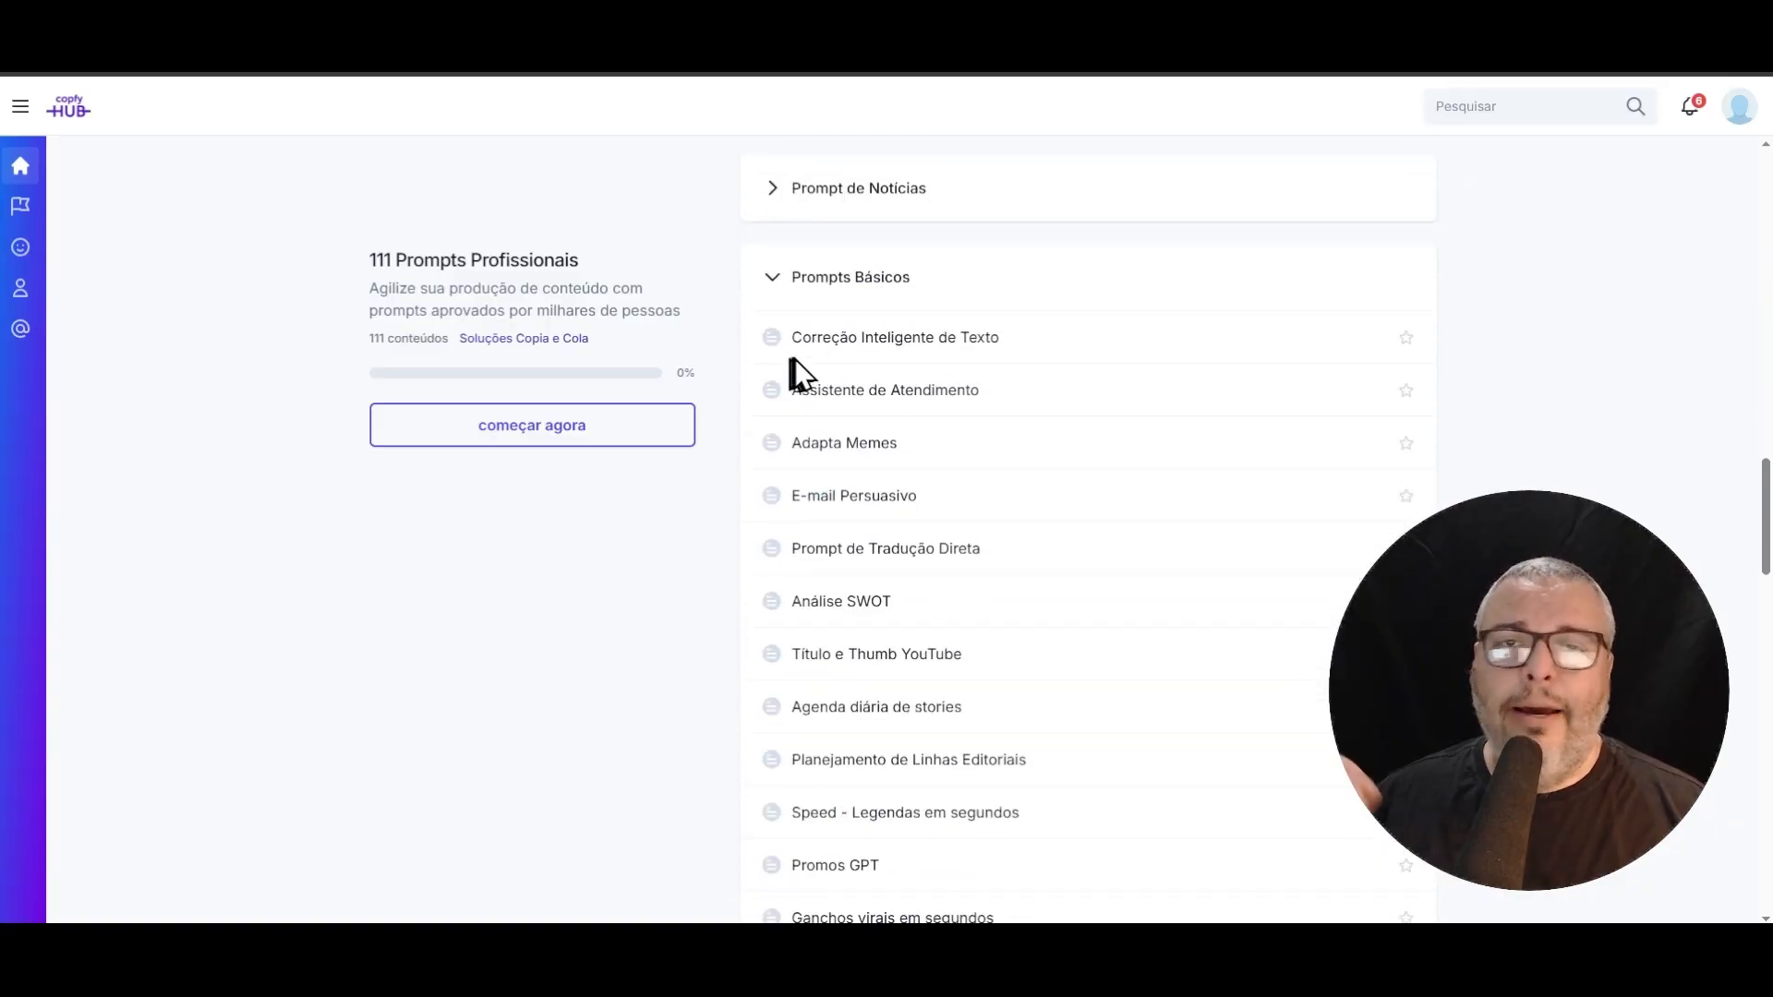
{"action": "scroll", "coordinate": [804, 369], "scroll_direction": "down", "scroll_amount": 20}
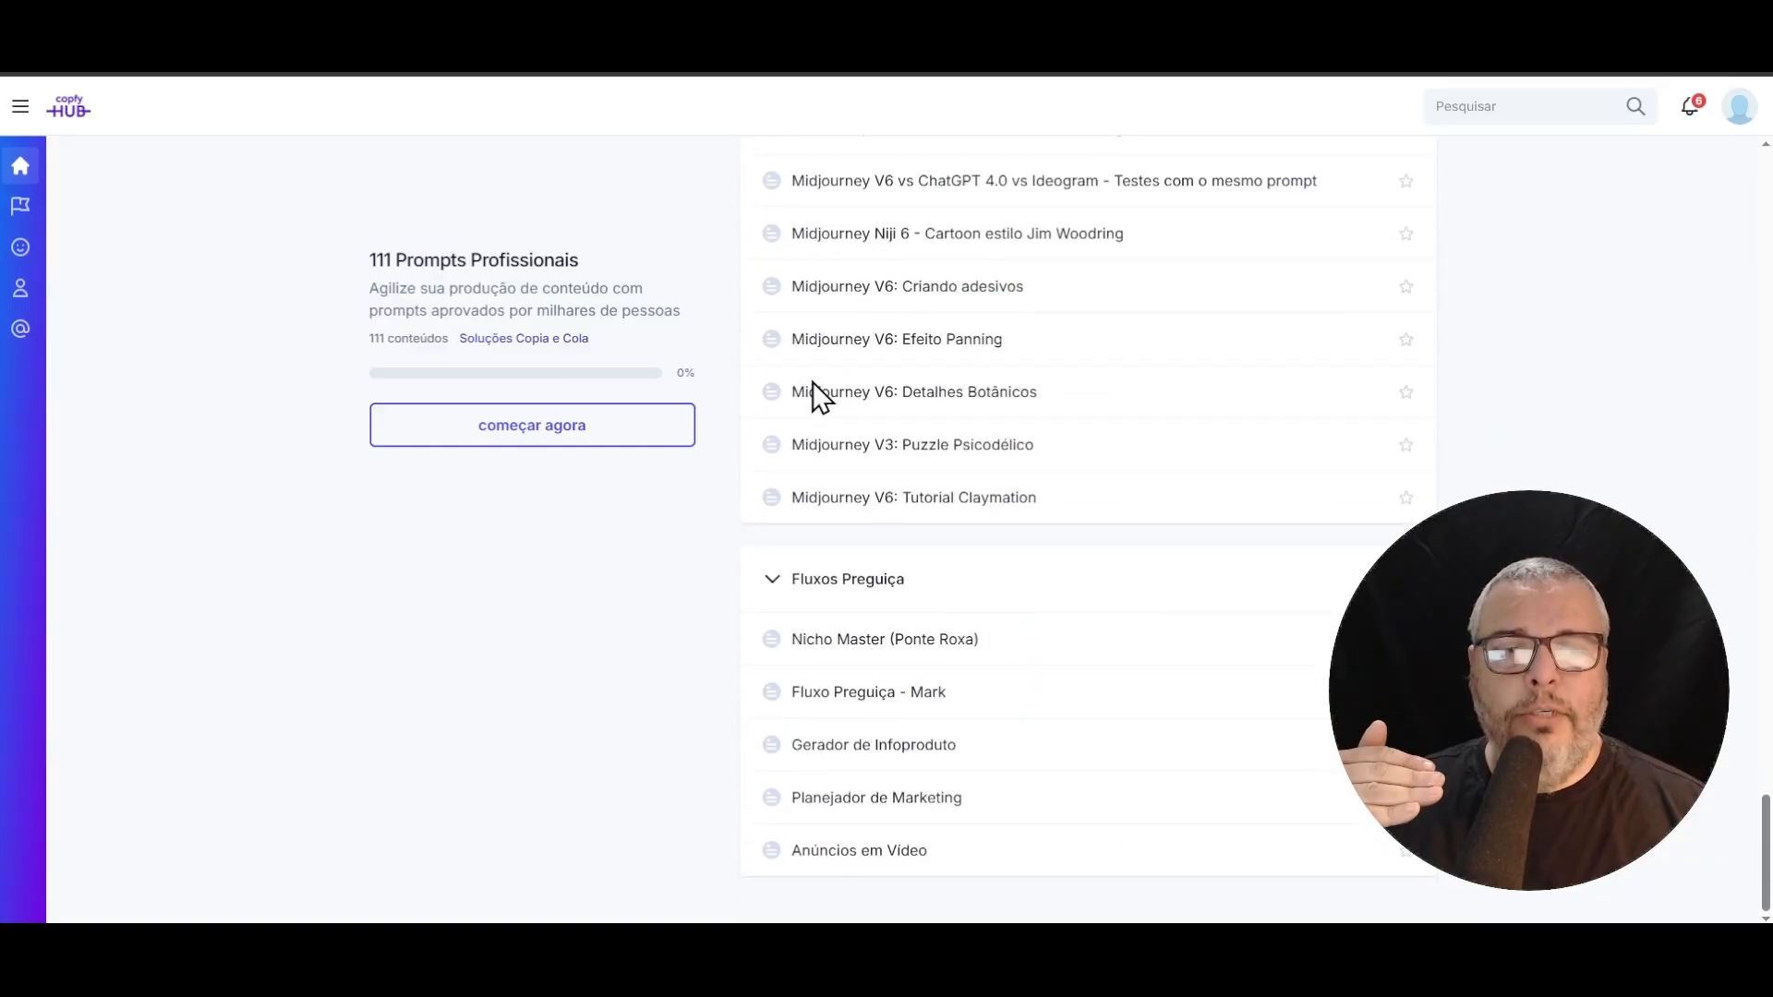
{"action": "scroll", "coordinate": [813, 383], "scroll_direction": "up", "scroll_amount": 20}
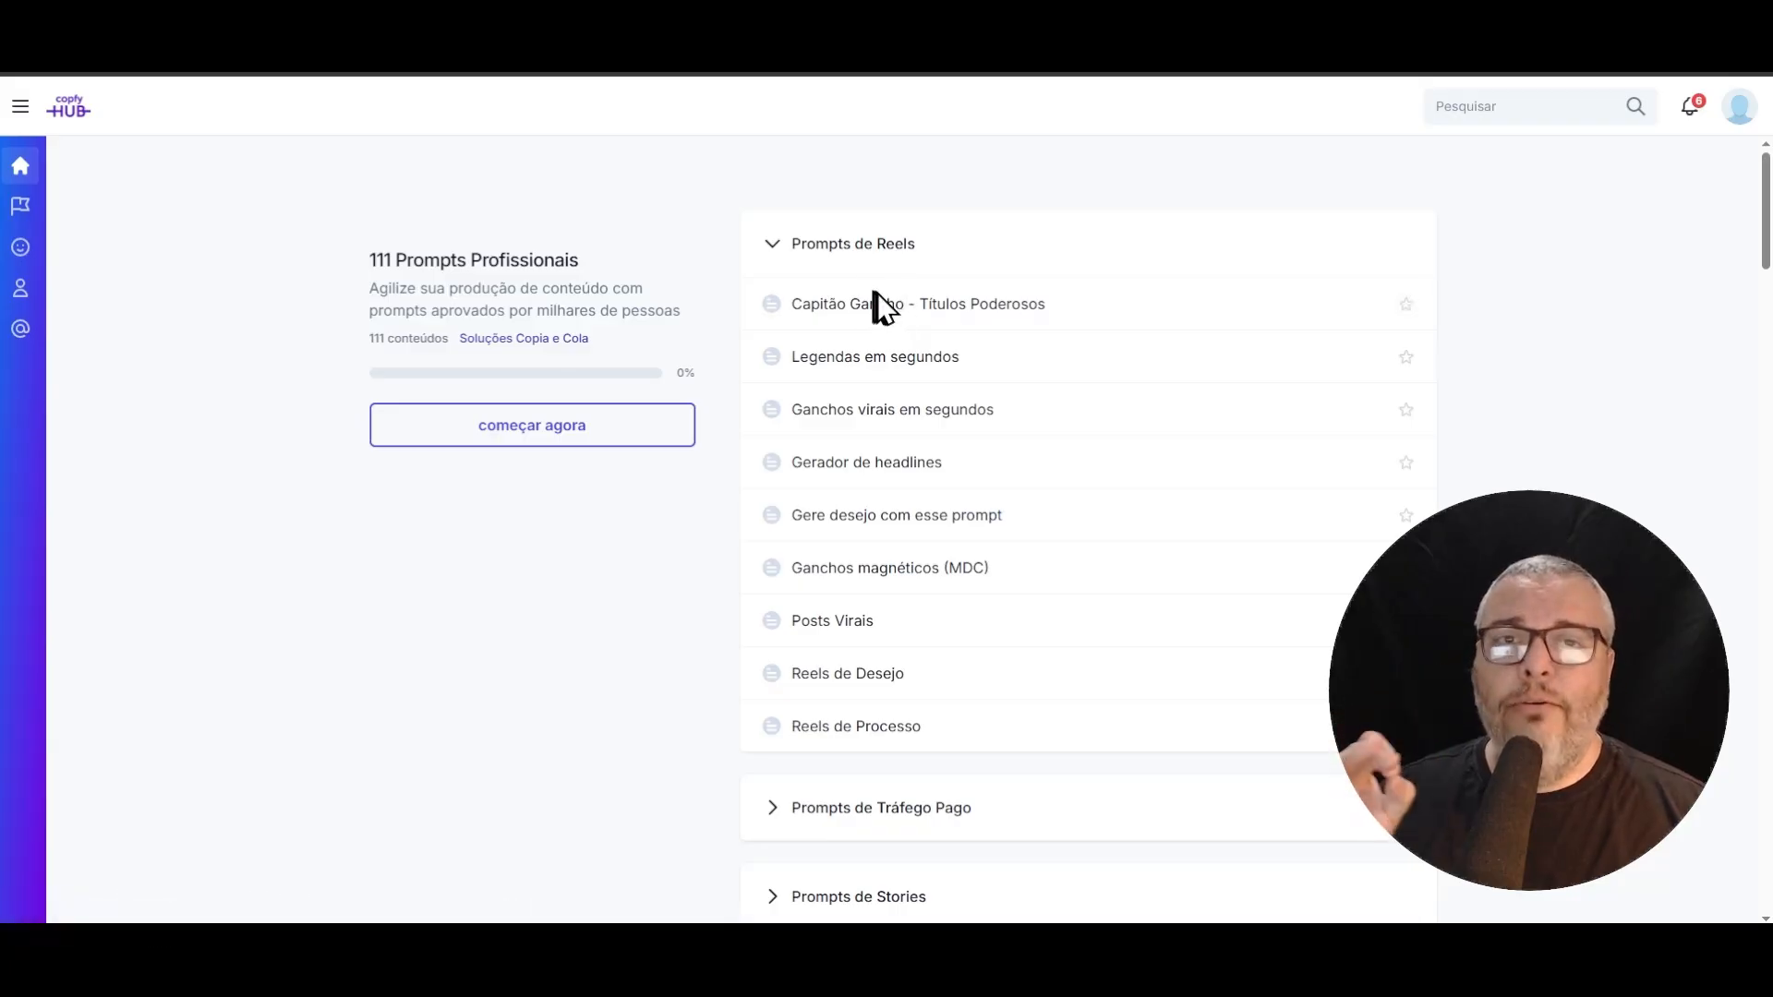
- Collapse all sections still expanded, including Reels, Estratégia, Básicos, Produtividade, Midjourney and Fluxos Preguiça
{"action": "left_click", "coordinate": [776, 246]}
{"action": "left_click", "coordinate": [778, 334]}
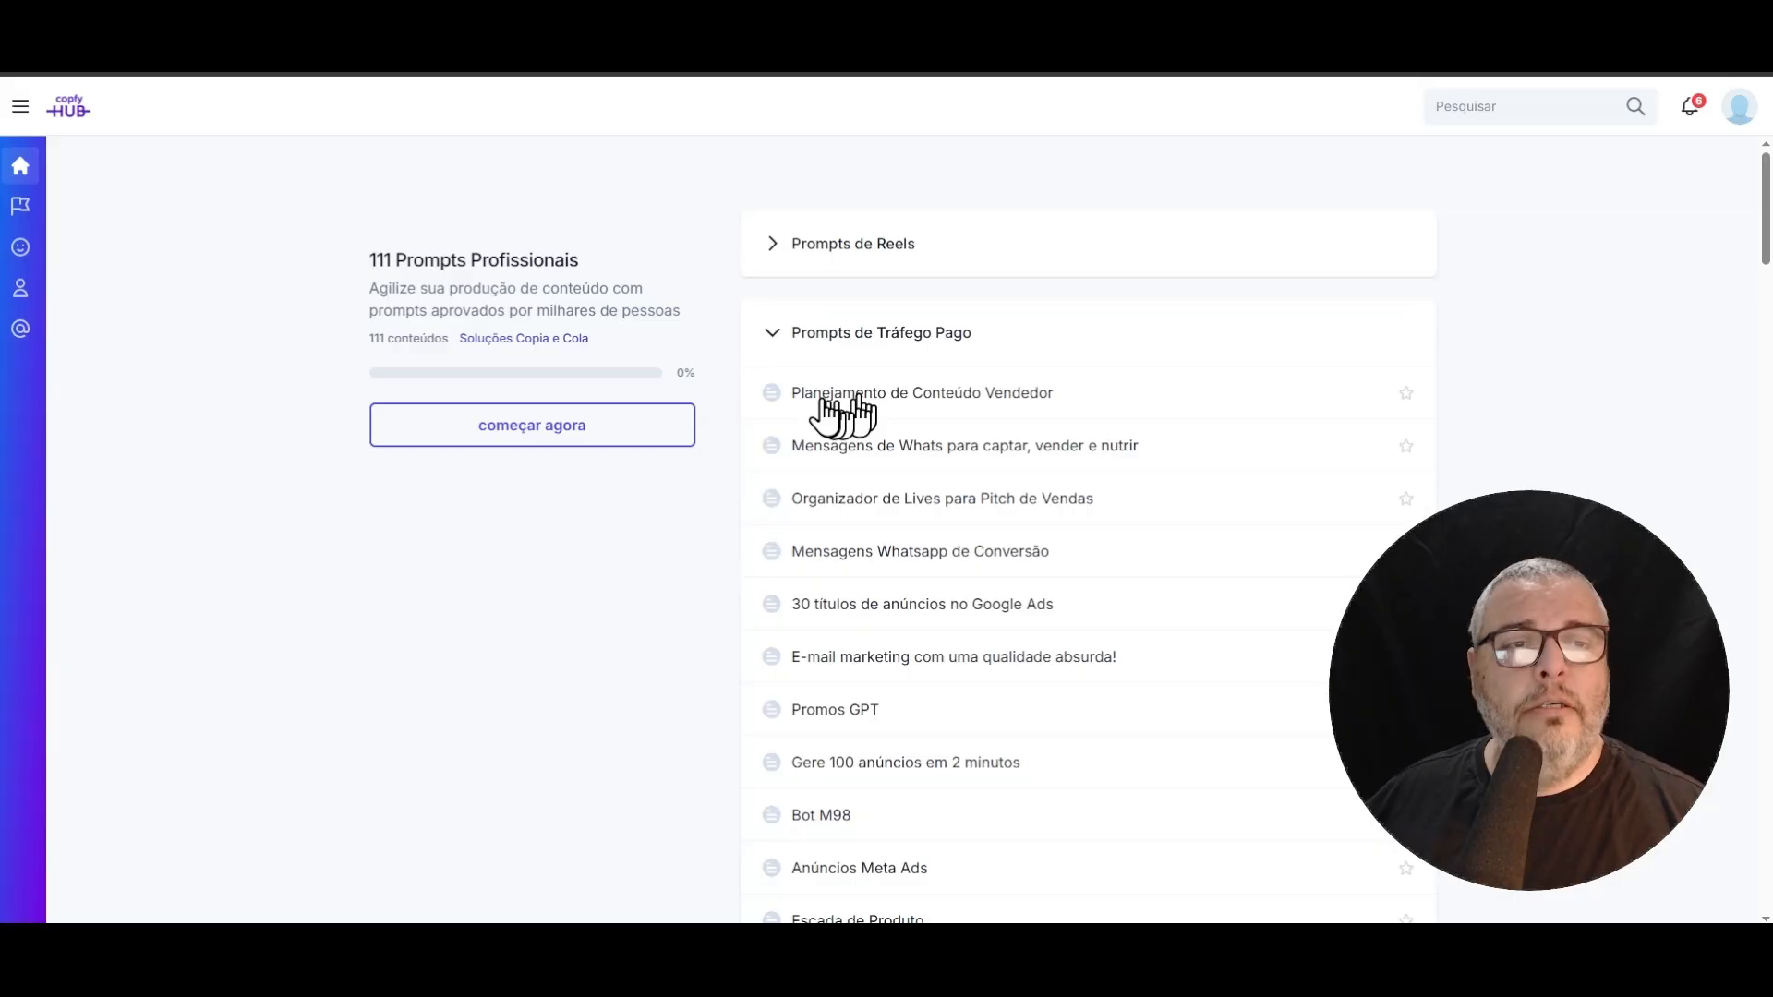
{"action": "left_click", "coordinate": [778, 337]}
{"action": "left_click", "coordinate": [793, 610]}
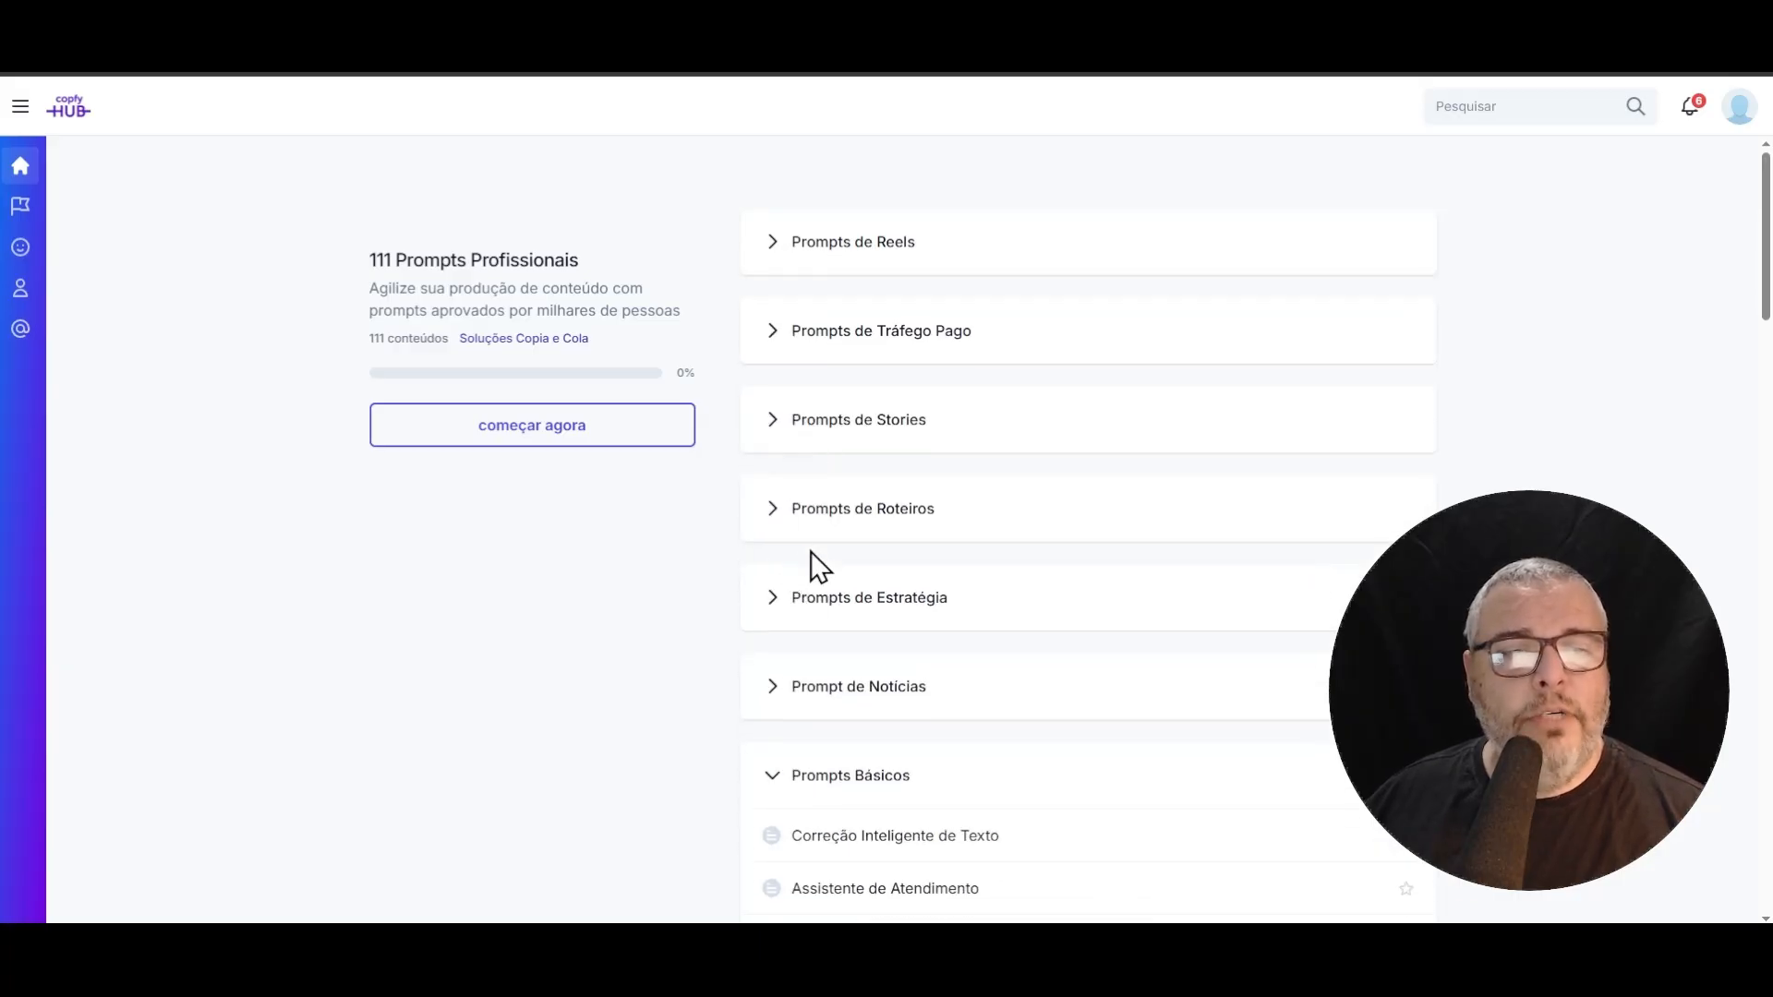
{"action": "scroll", "coordinate": [810, 551], "scroll_direction": "down", "scroll_amount": 5}
{"action": "left_click", "coordinate": [778, 250]}
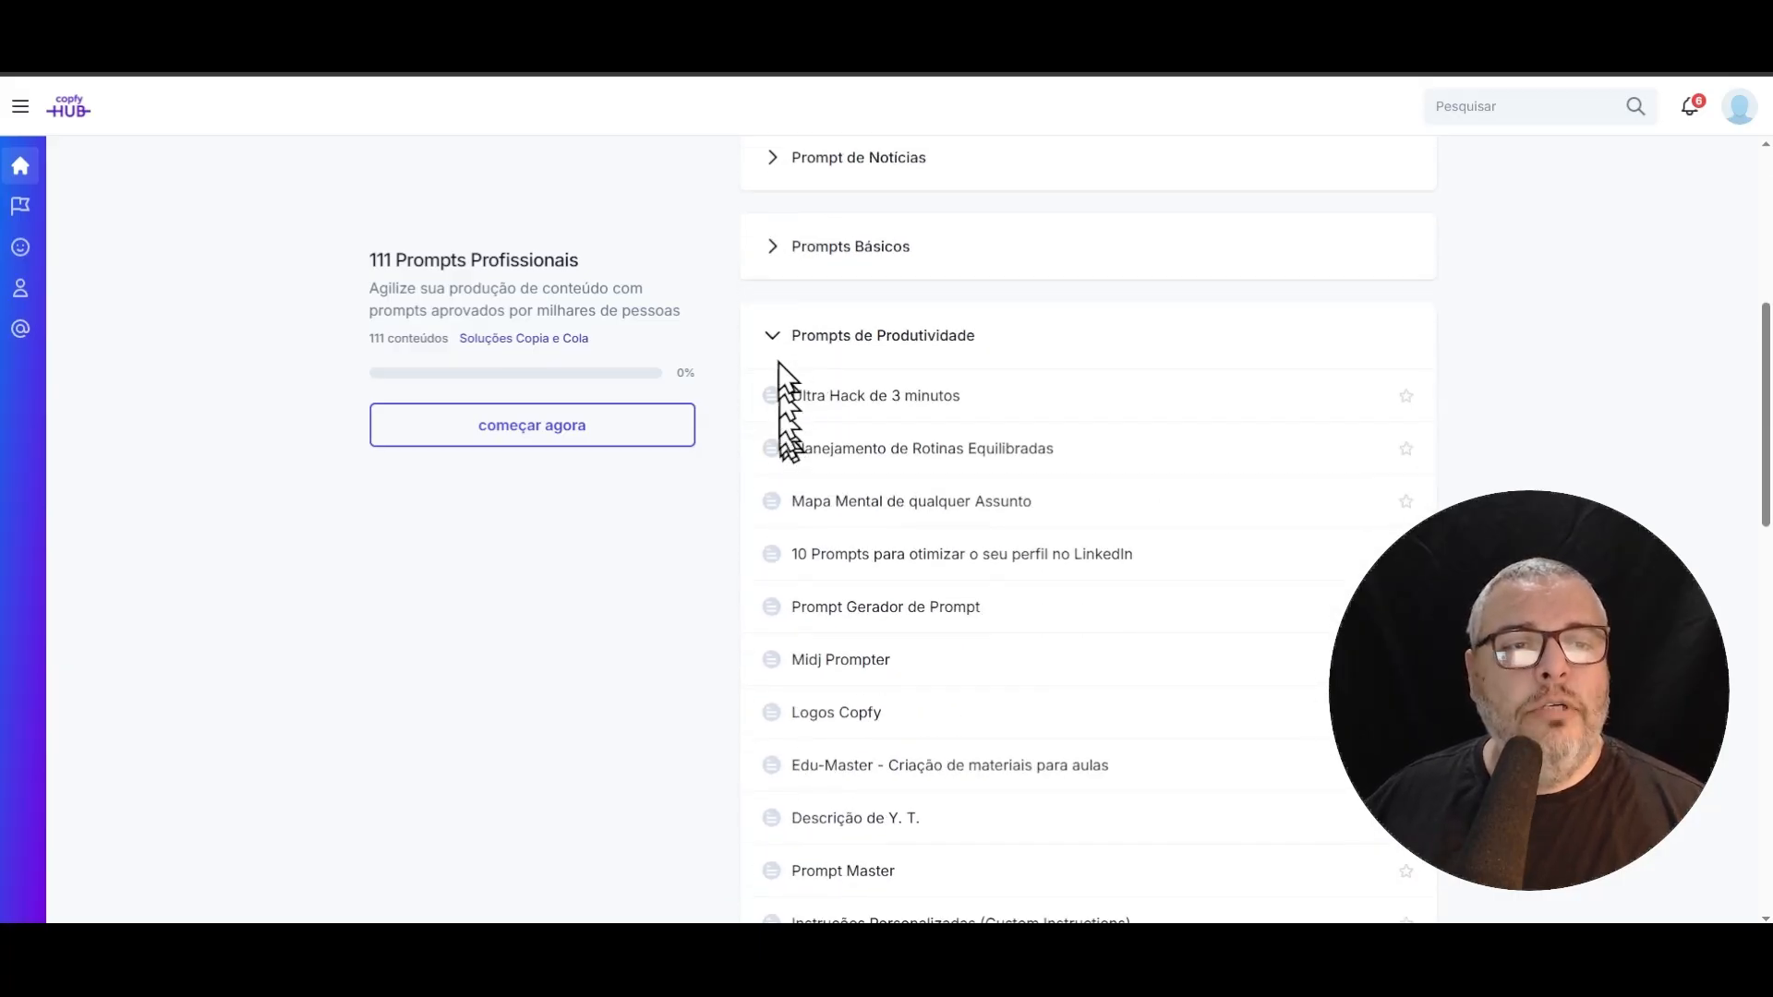
{"action": "left_click", "coordinate": [780, 337]}
{"action": "left_click", "coordinate": [867, 419]}
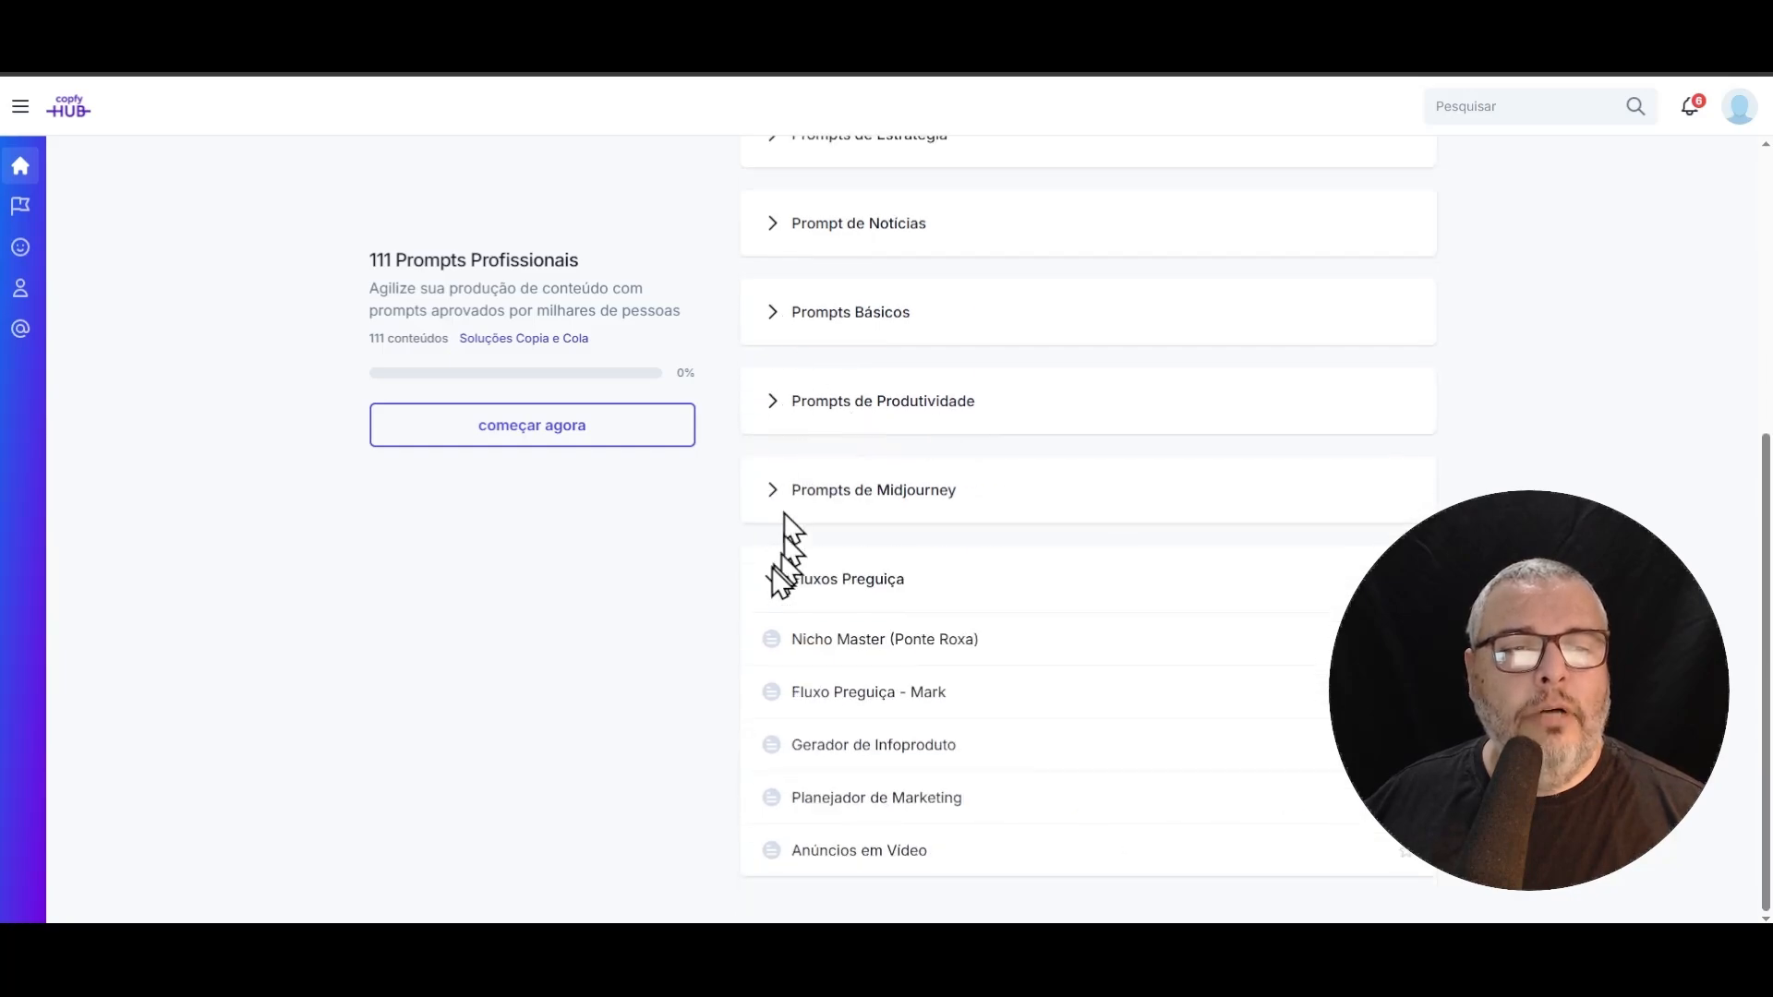
{"action": "left_click", "coordinate": [772, 581]}
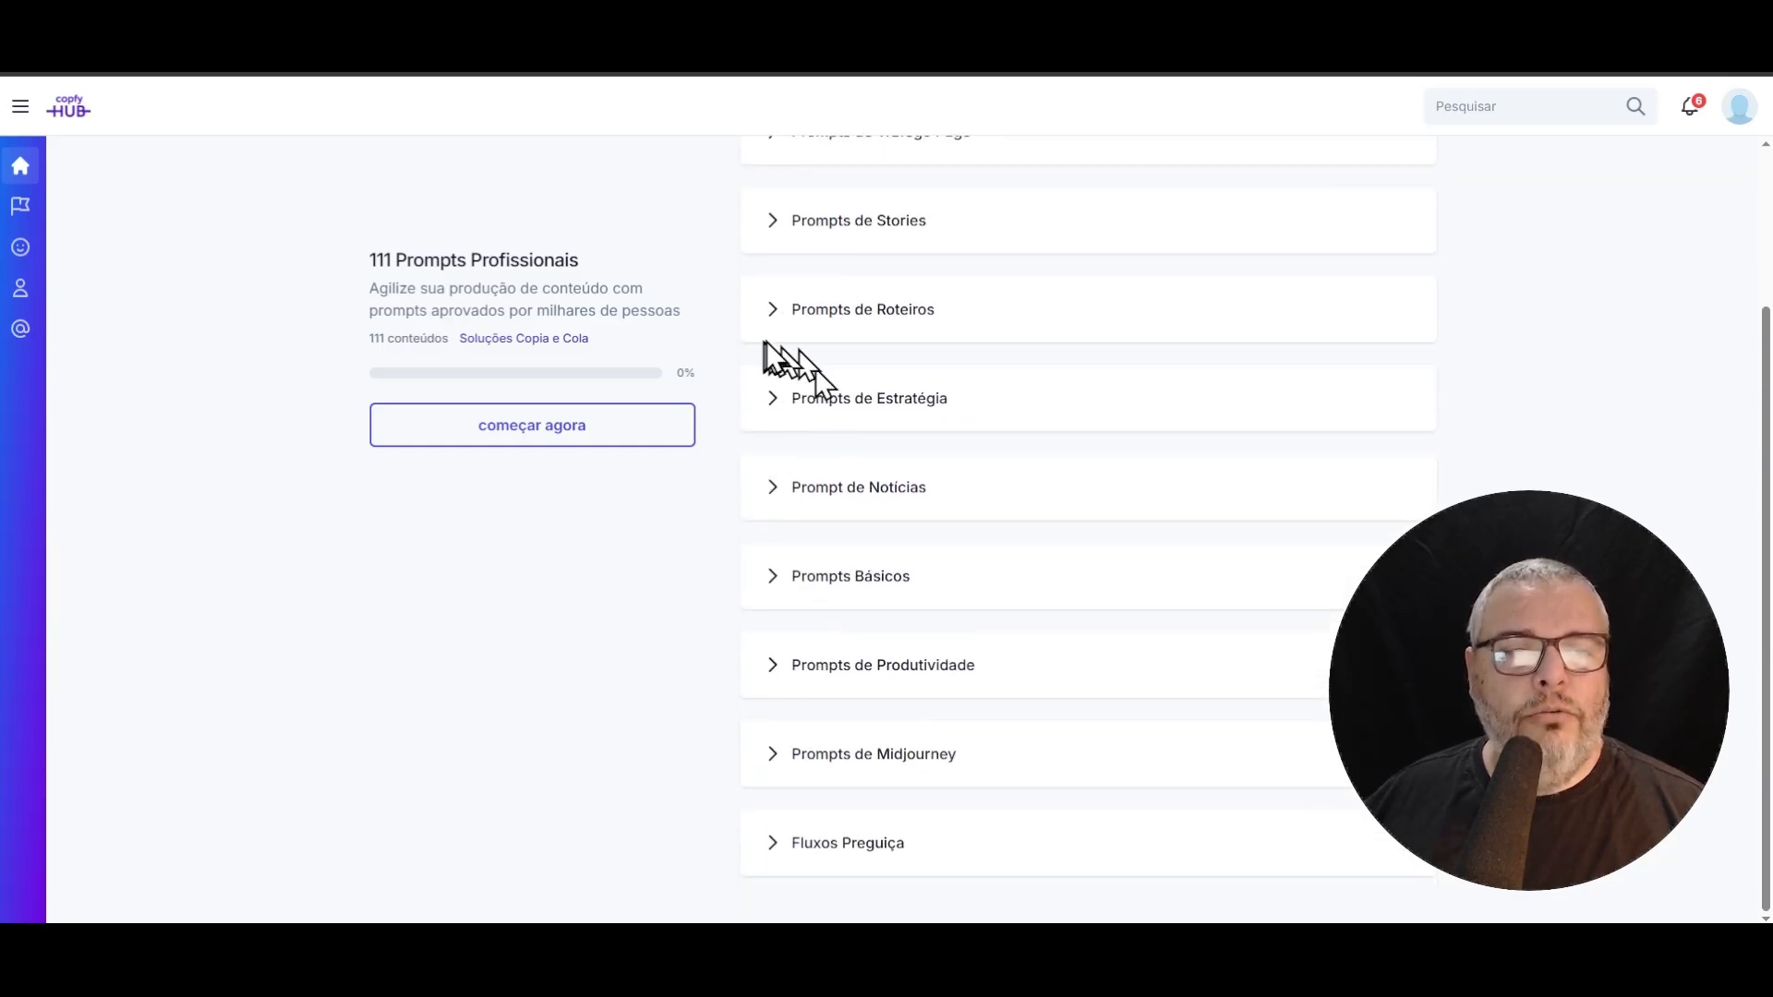
- Review the collapsed prompt categories from Prompts de Reels to Fluxos Preguiça, briefly expanding the Reels section
{"action": "scroll", "coordinate": [776, 333], "scroll_direction": "up", "scroll_amount": 3}
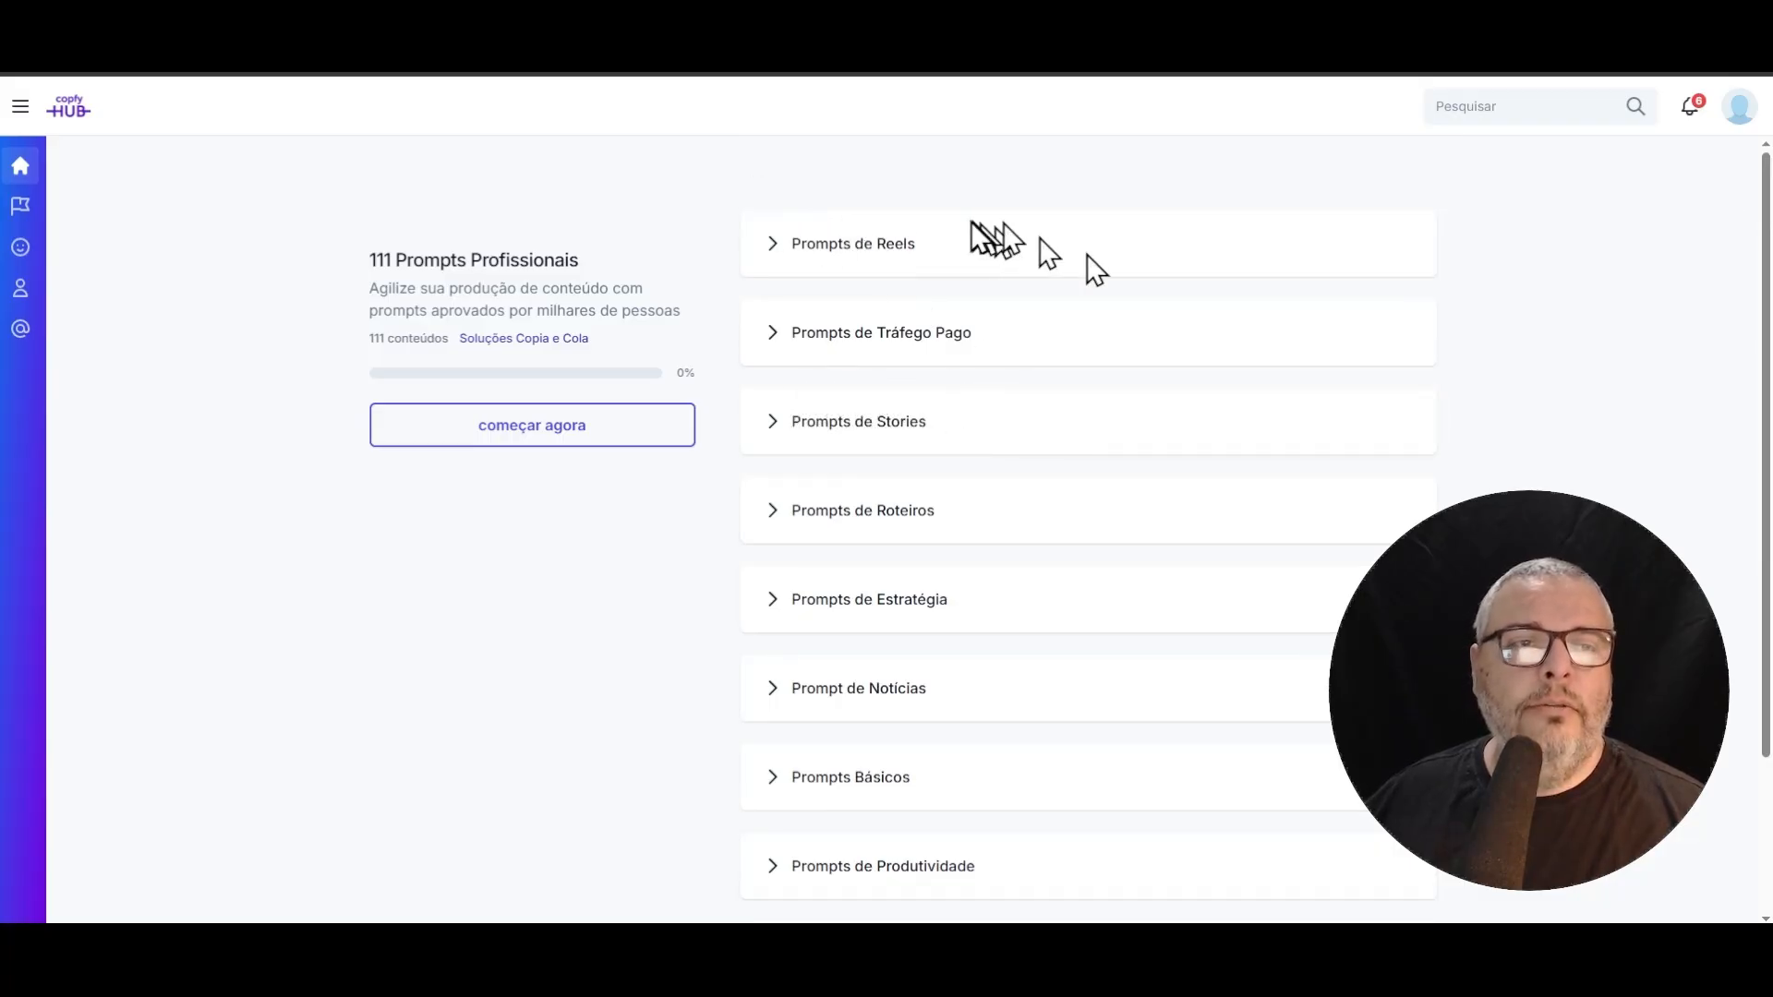
{"action": "left_click", "coordinate": [773, 249]}
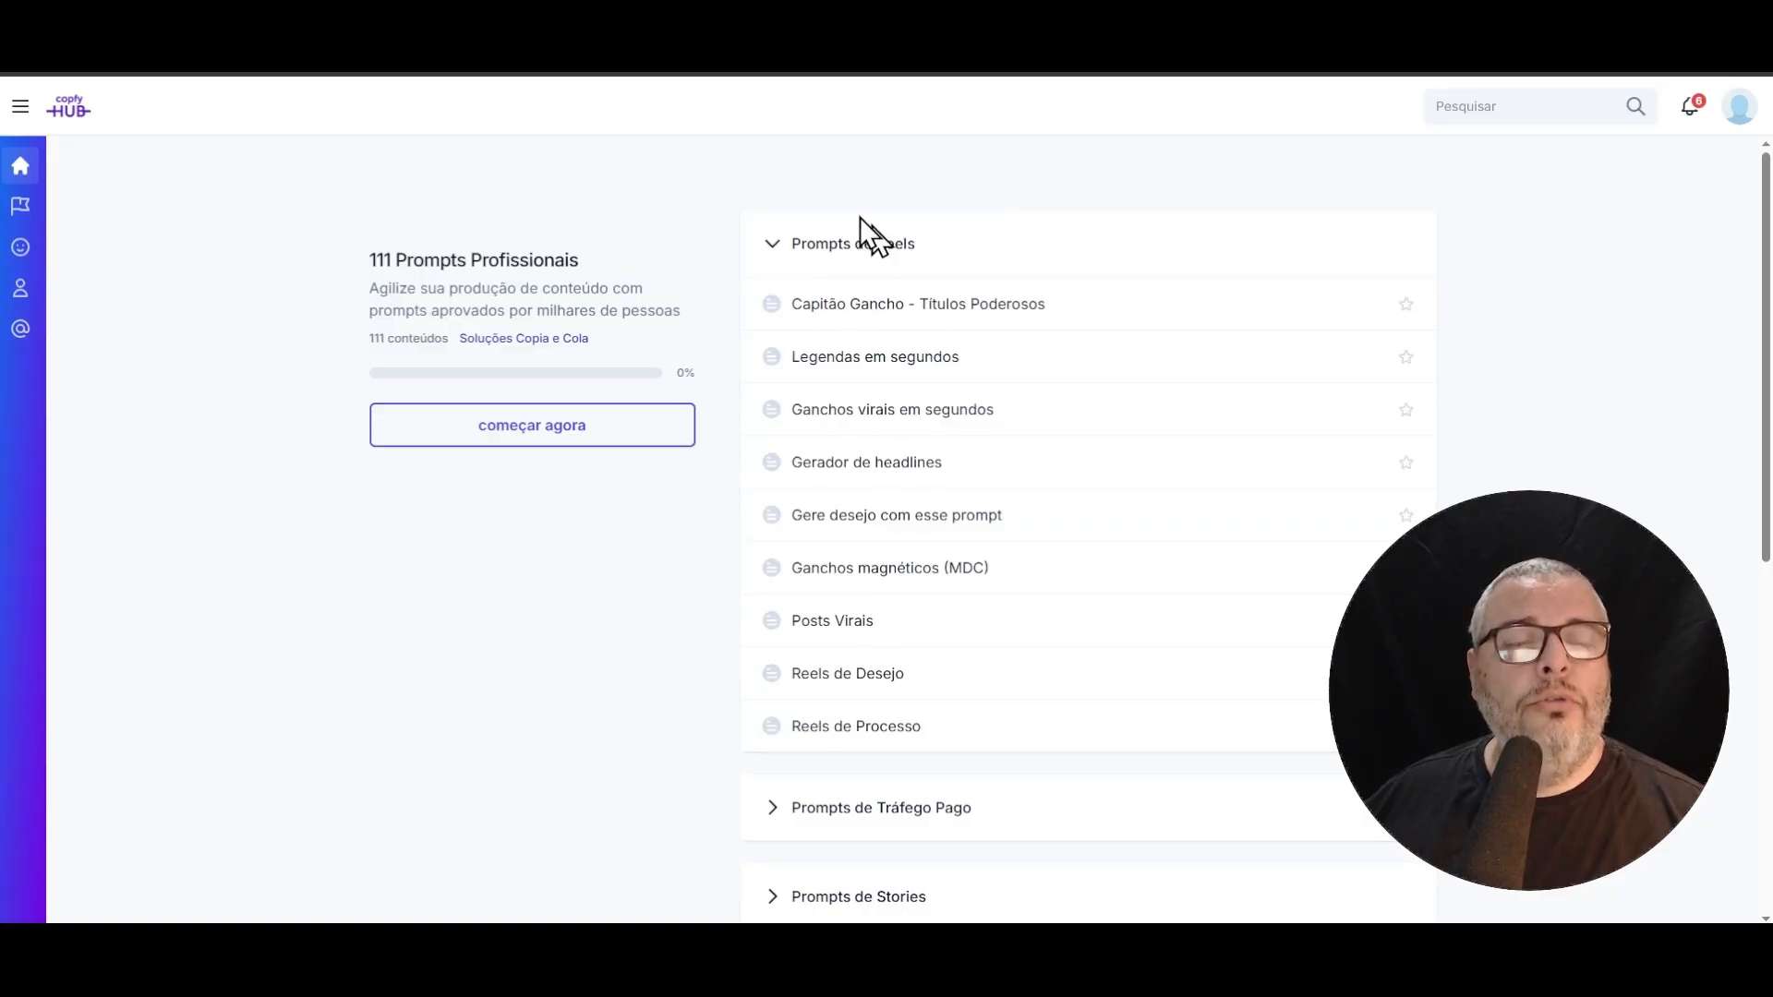
{"action": "left_click", "coordinate": [776, 246]}
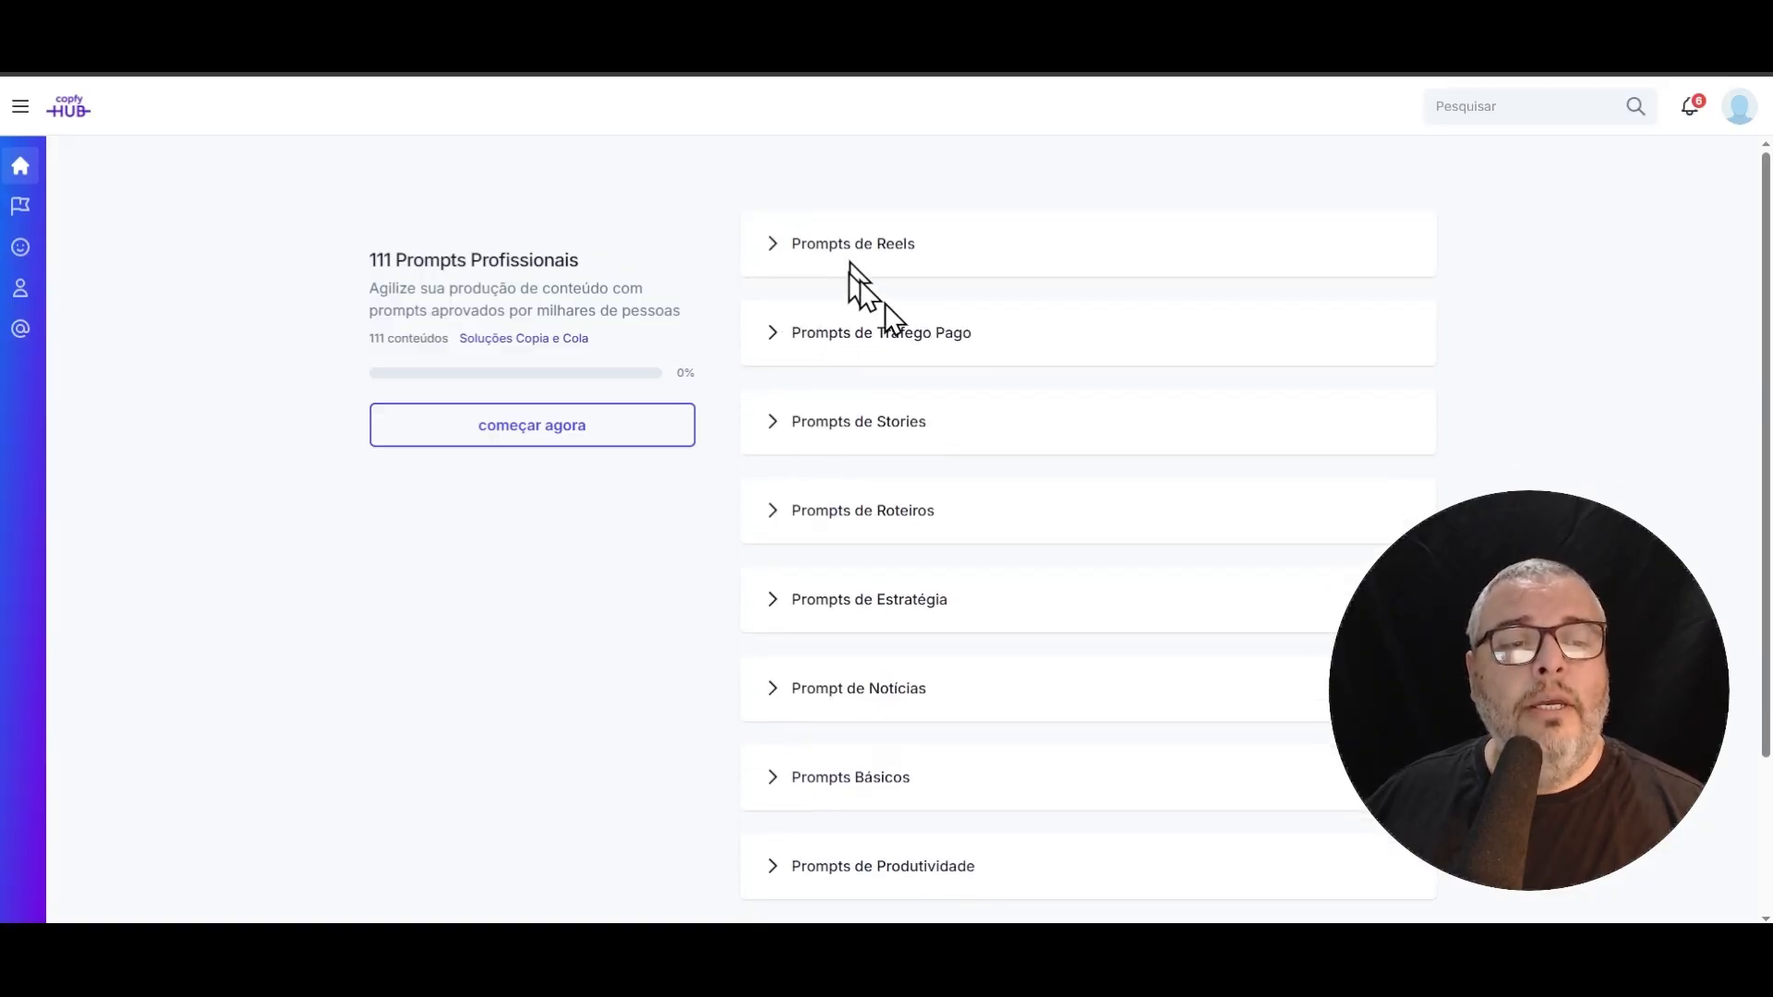
{"action": "scroll", "coordinate": [933, 388], "scroll_direction": "down", "scroll_amount": 1}
{"action": "scroll", "coordinate": [933, 388], "scroll_direction": "up", "scroll_amount": 1}
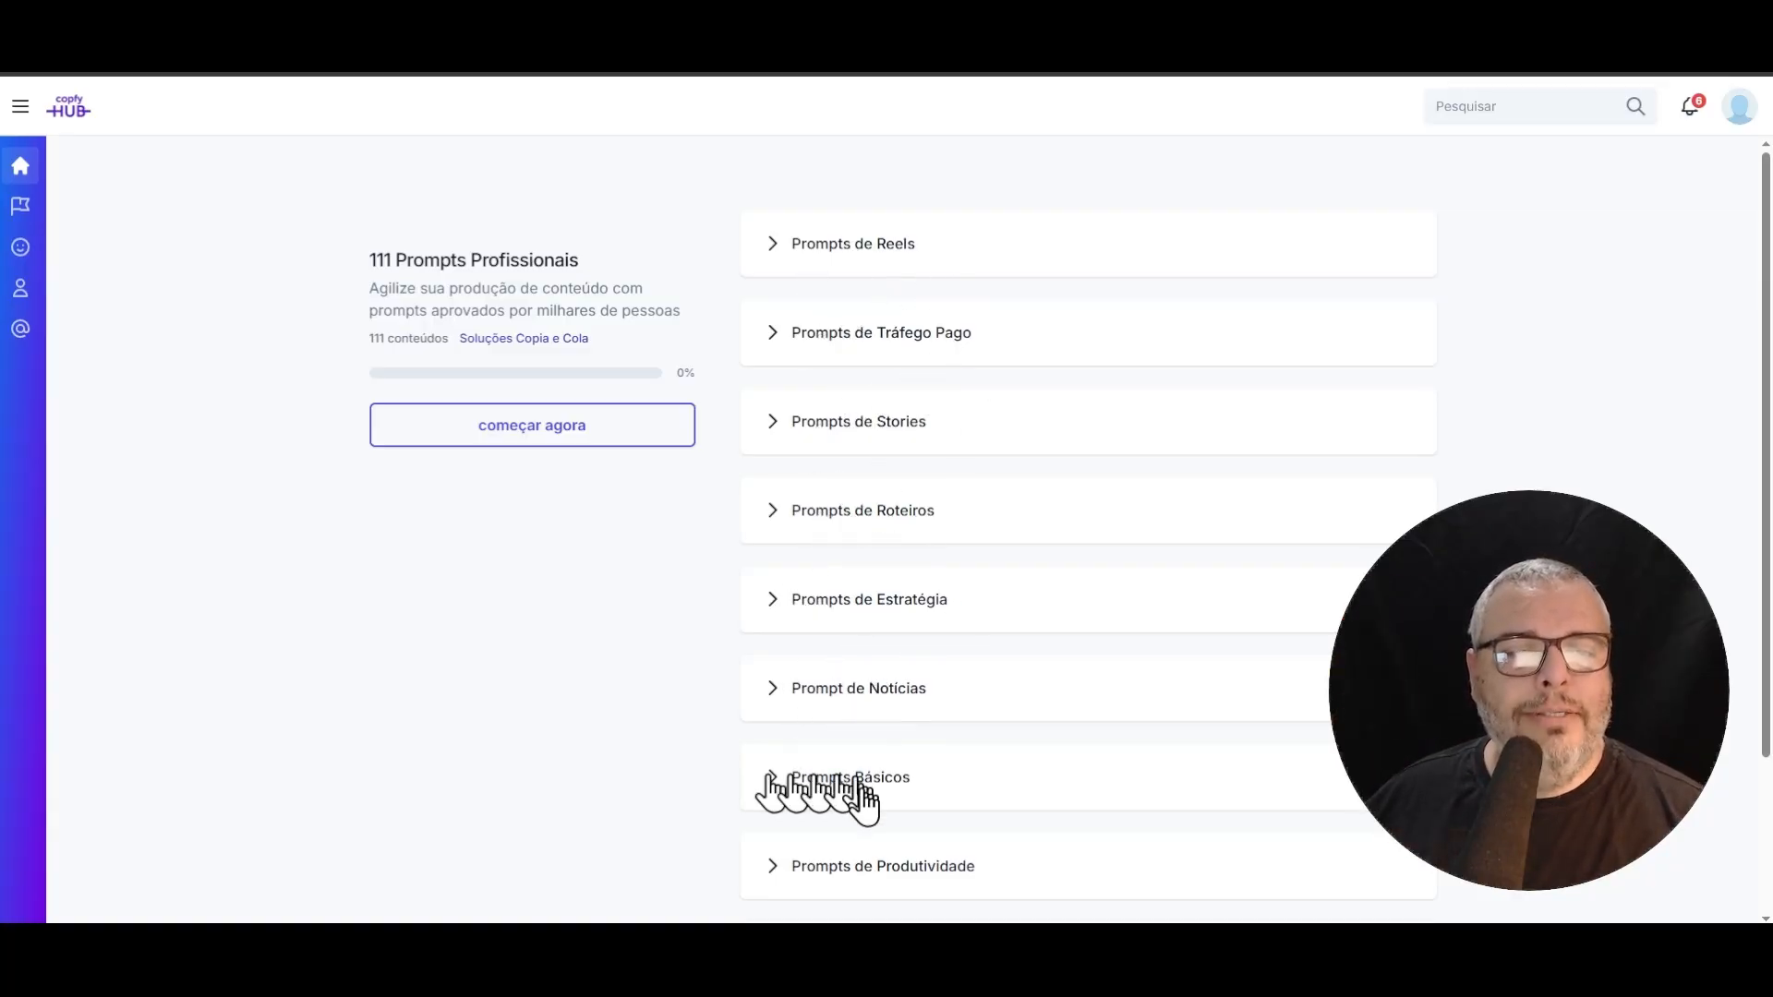
{"action": "scroll", "coordinate": [683, 776], "scroll_direction": "down", "scroll_amount": 2}
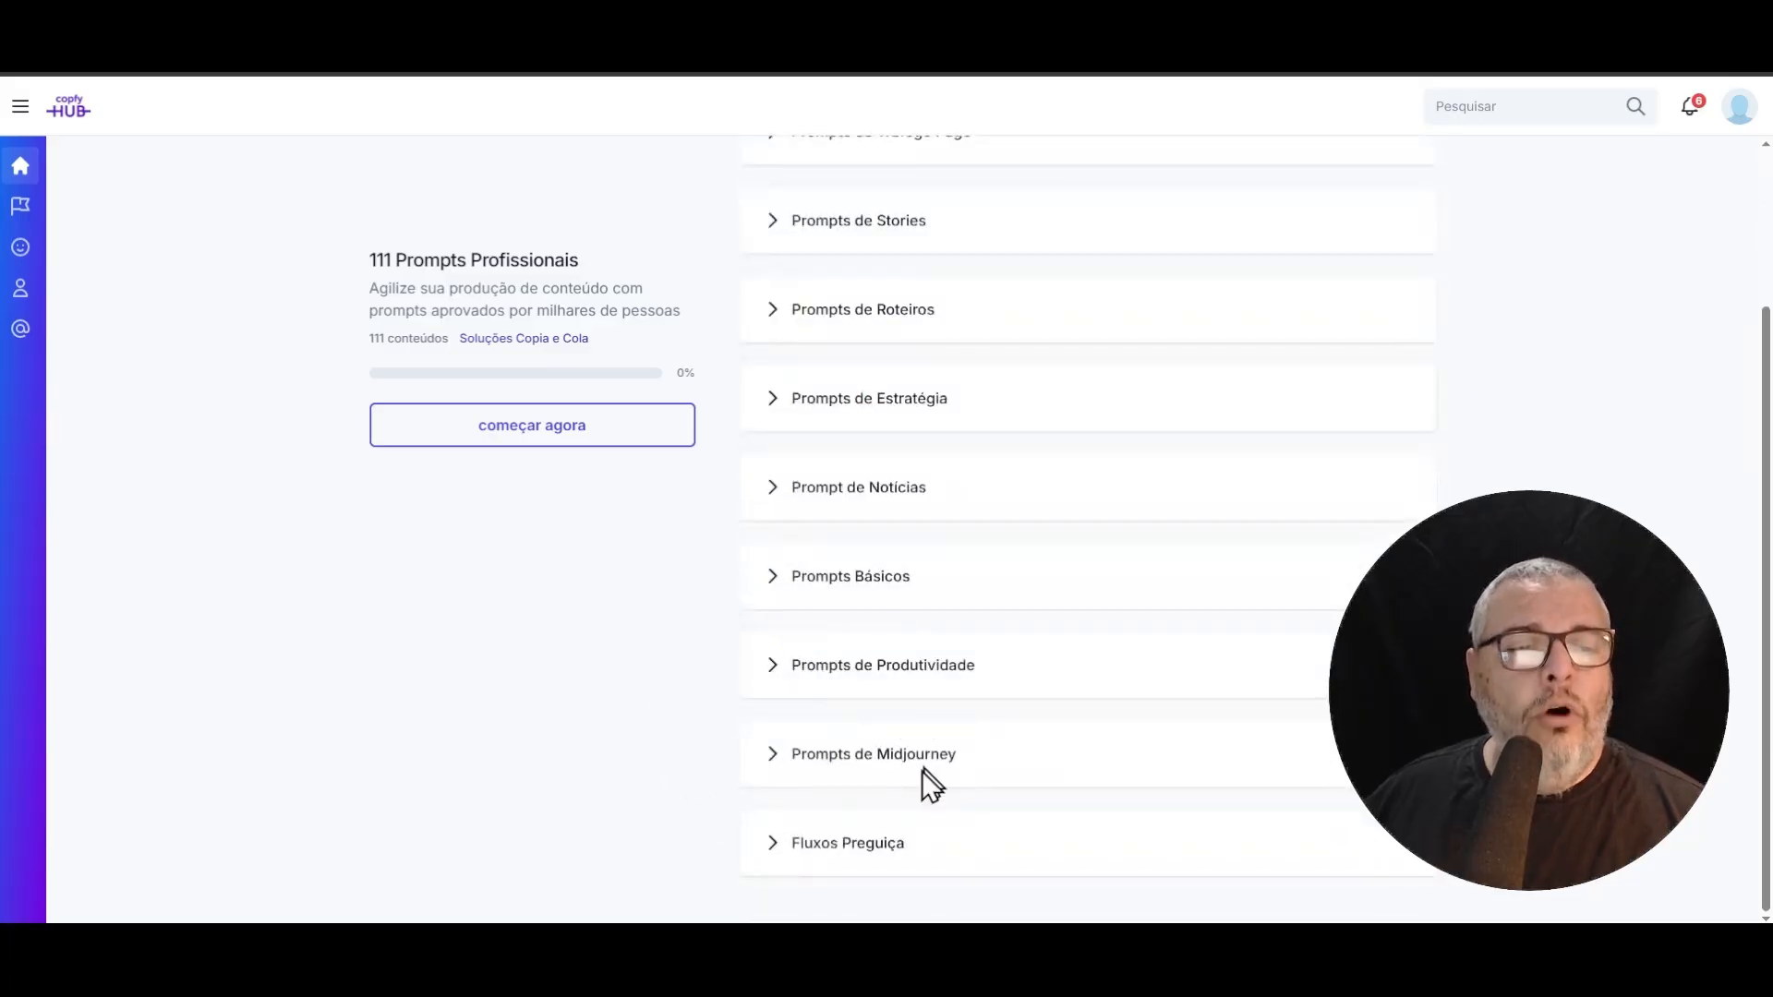
{"action": "scroll", "coordinate": [866, 652], "scroll_direction": "up", "scroll_amount": 2}
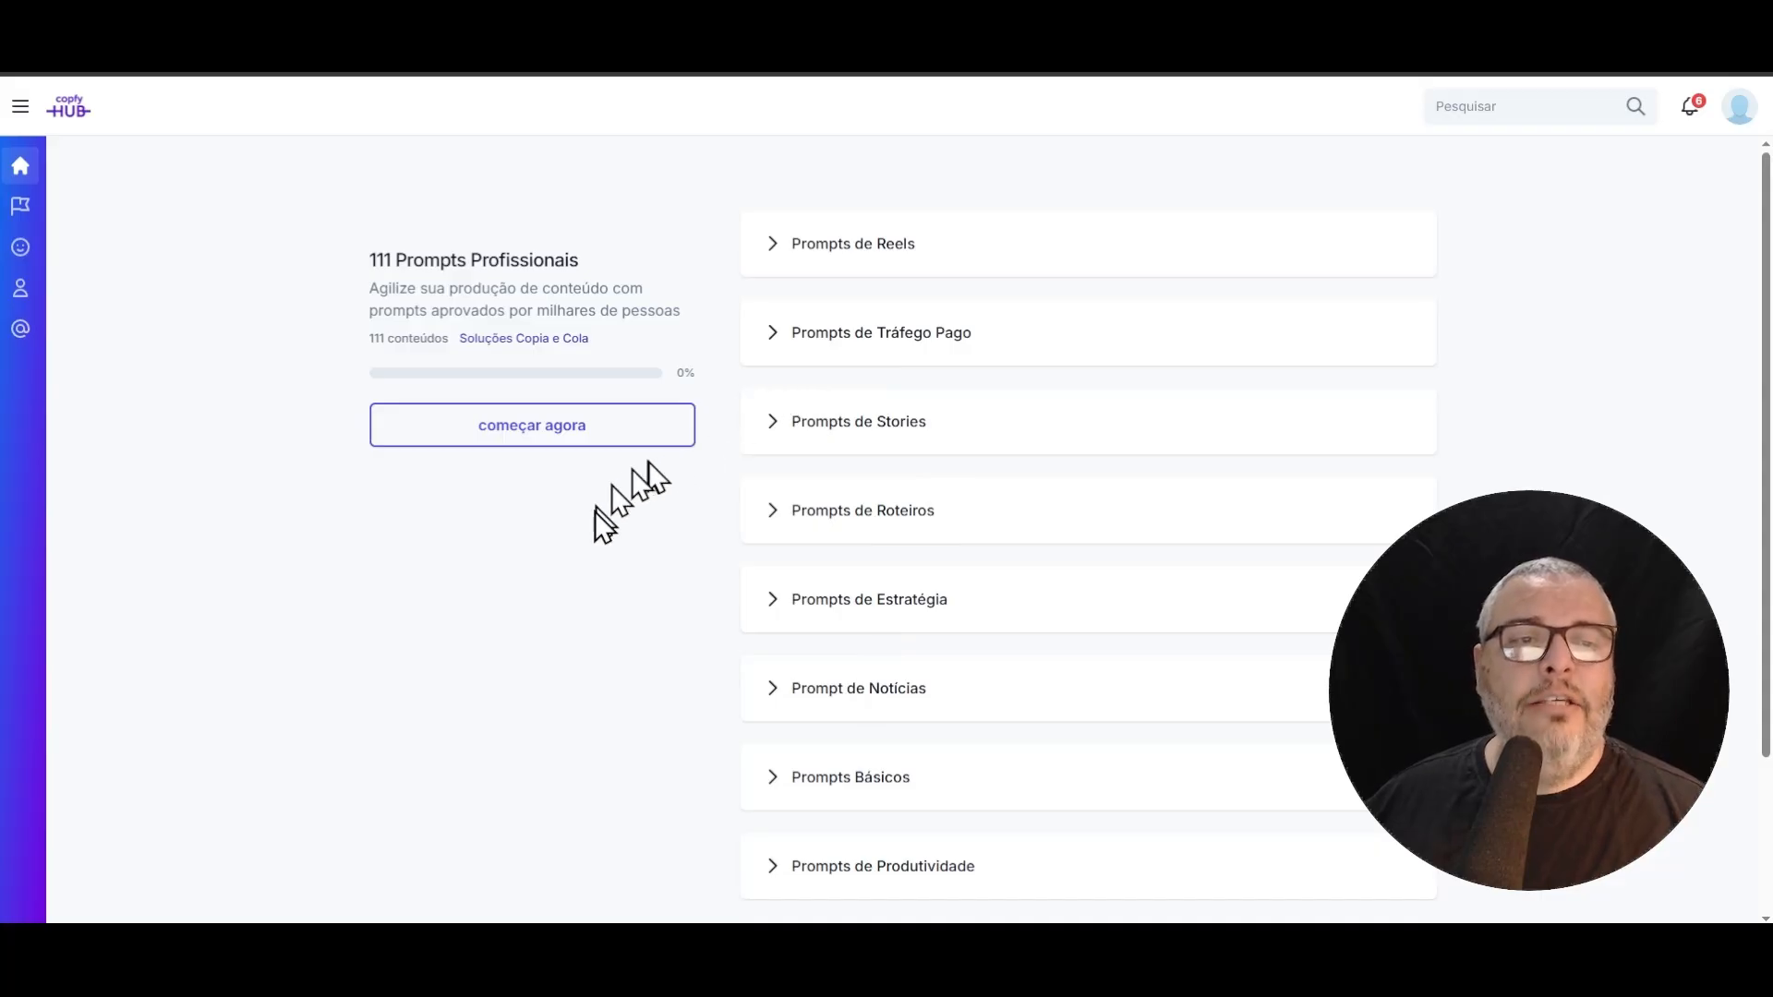
{"action": "scroll", "coordinate": [594, 517], "scroll_direction": "down", "scroll_amount": 2}
{"action": "scroll", "coordinate": [665, 508], "scroll_direction": "up", "scroll_amount": 2}
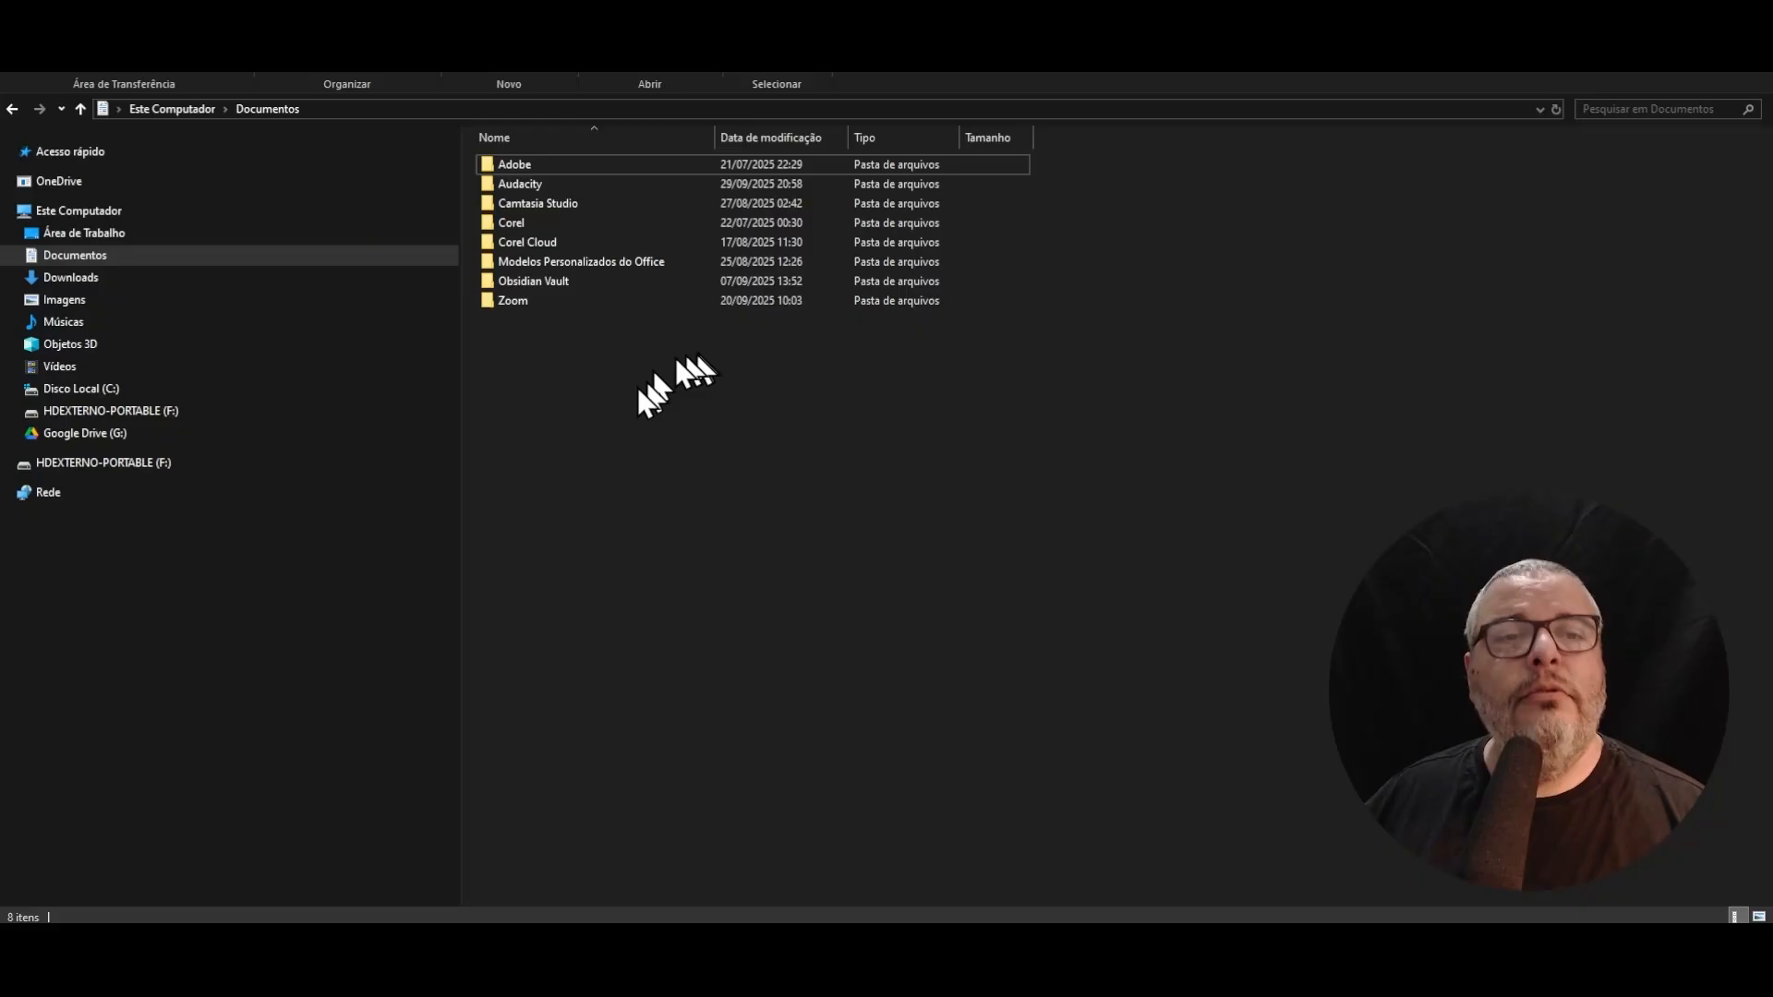
- In File Explorer, create a folder named 111-PROMPTS inside Documentos and open it
{"action": "right_click", "coordinate": [582, 420]}
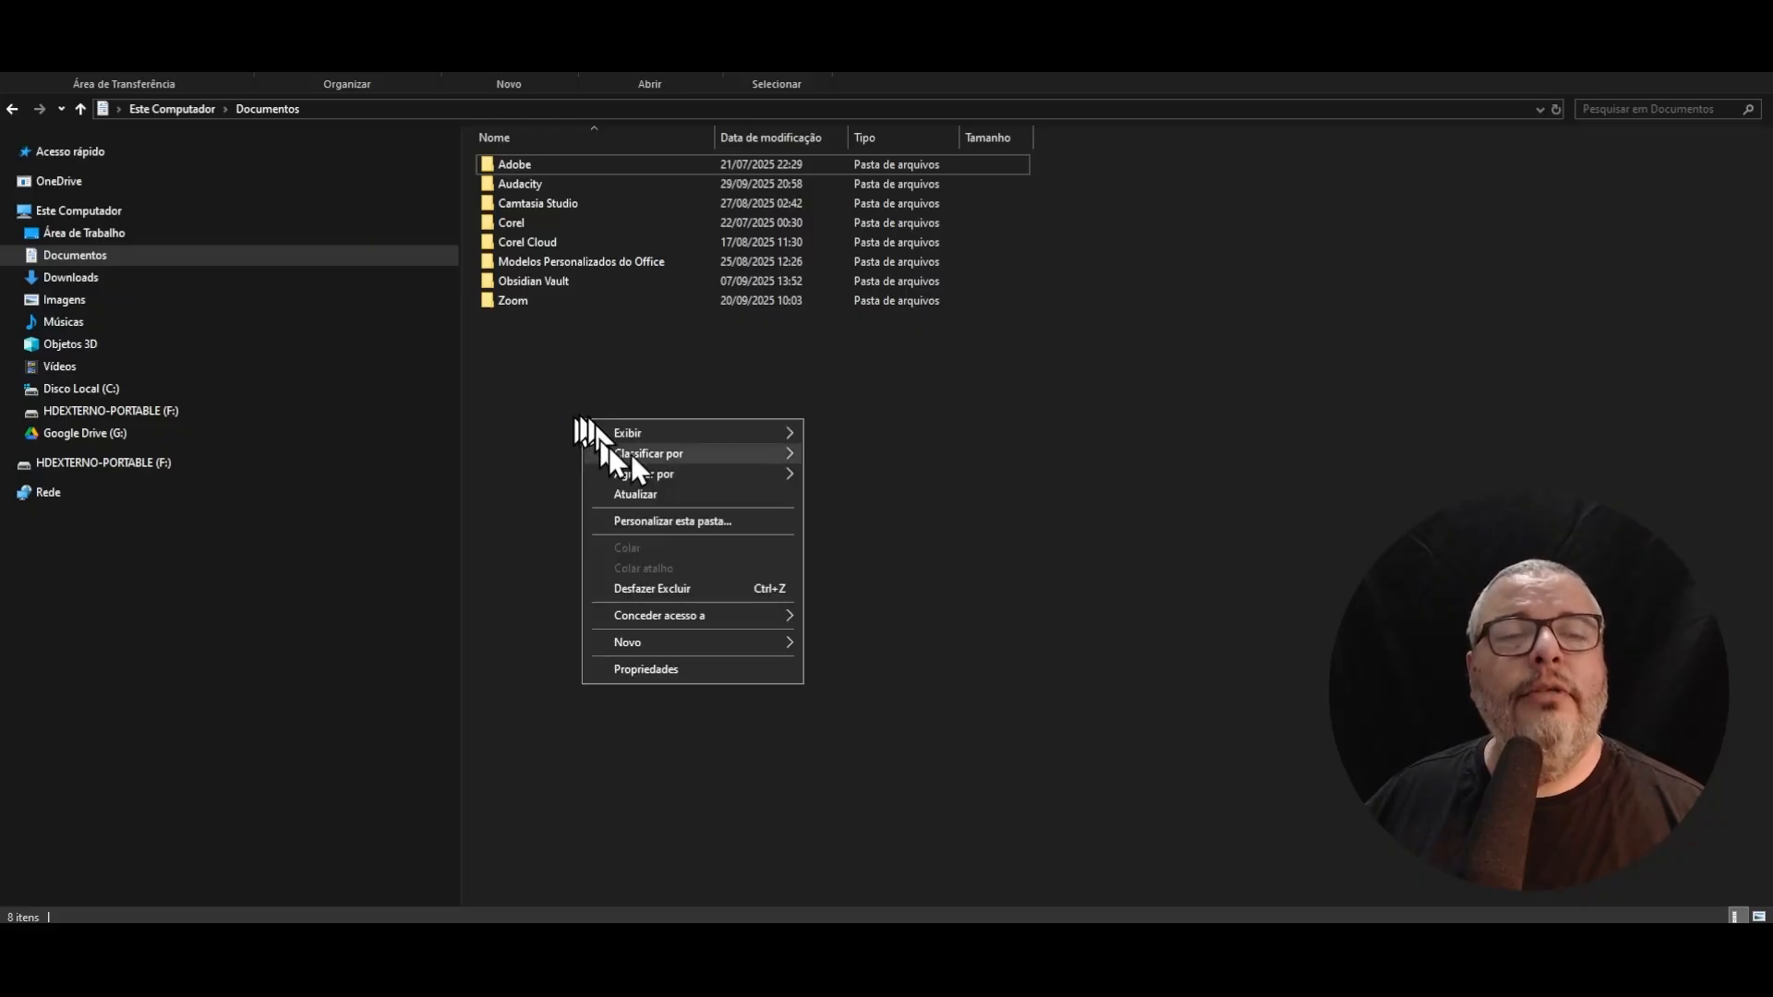
{"action": "mouse_move", "coordinate": [652, 640]}
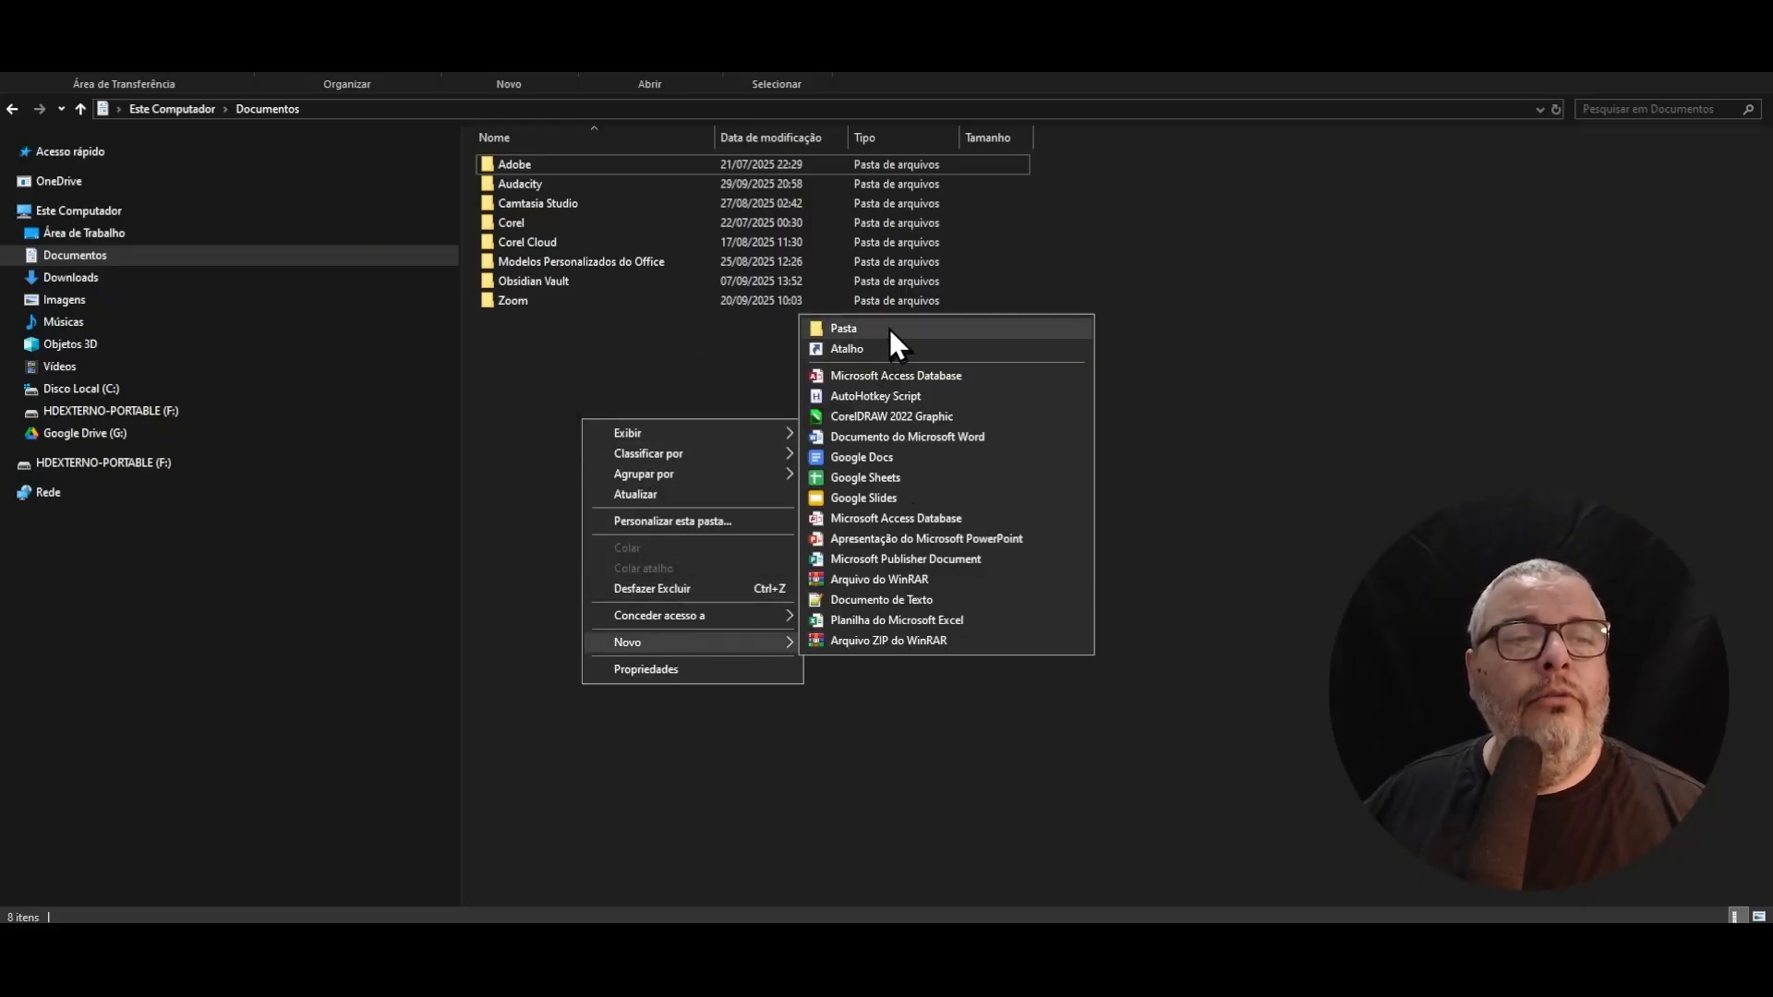
{"action": "left_click", "coordinate": [922, 330]}
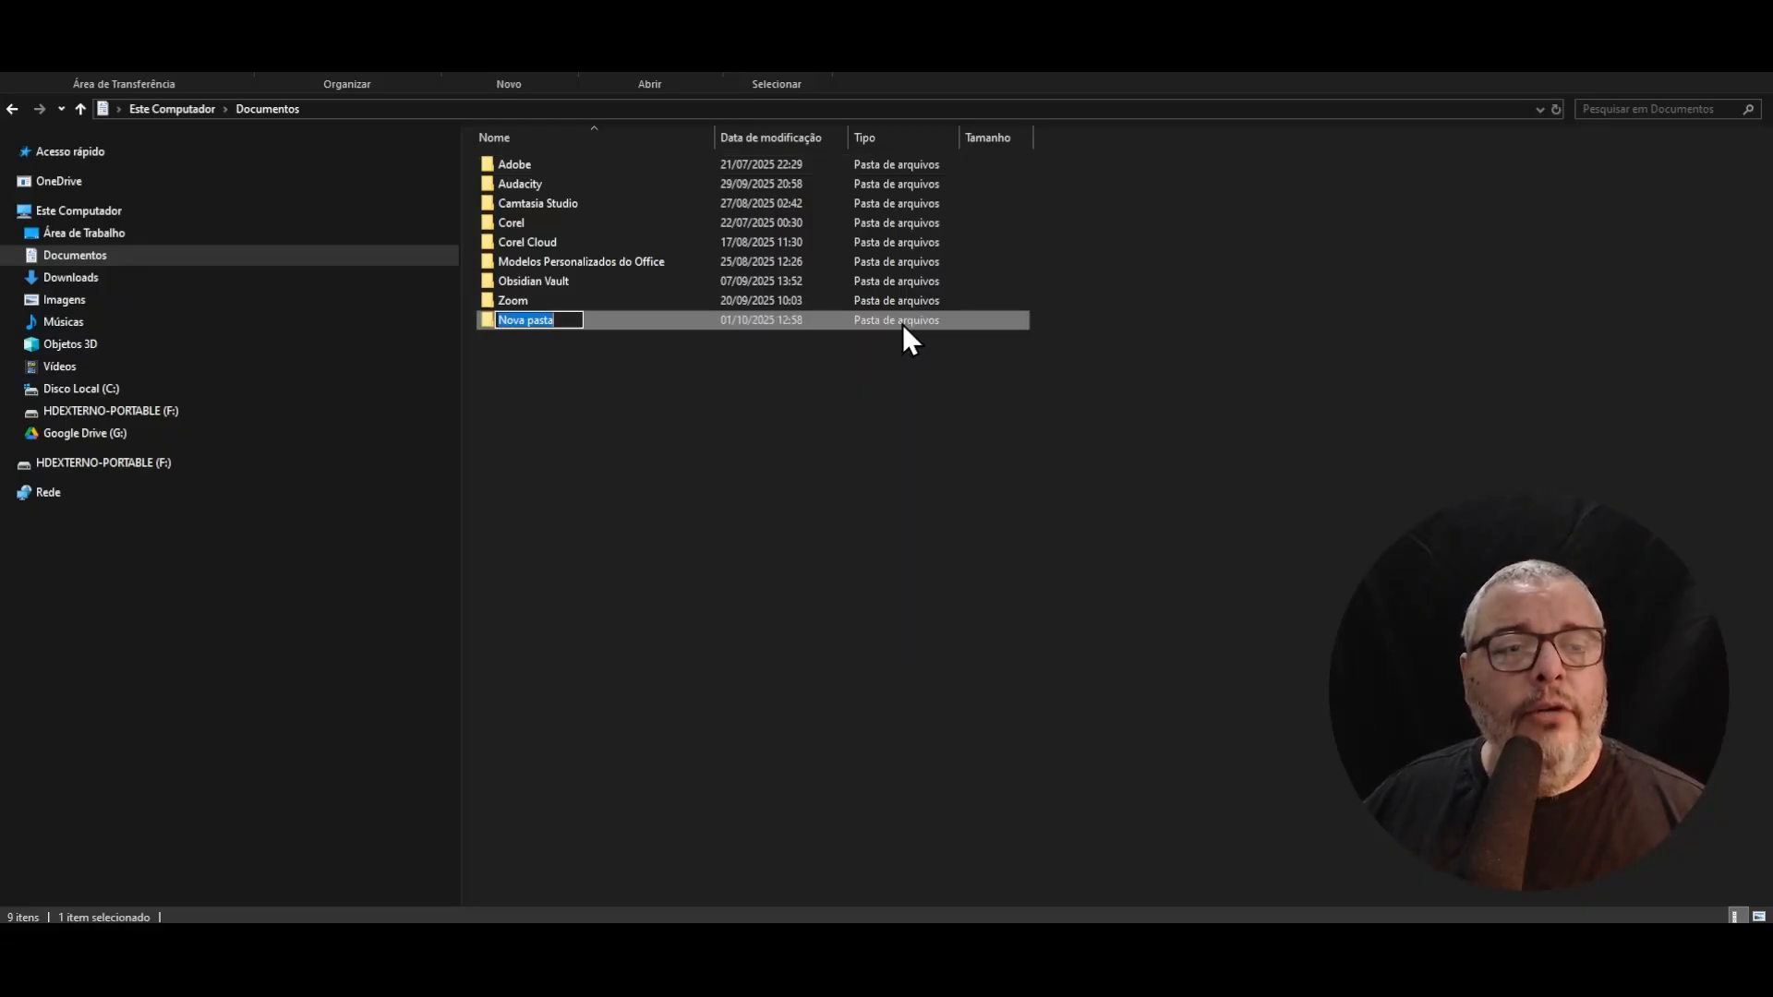
{"action": "type", "text": "111-PROMPTS"}
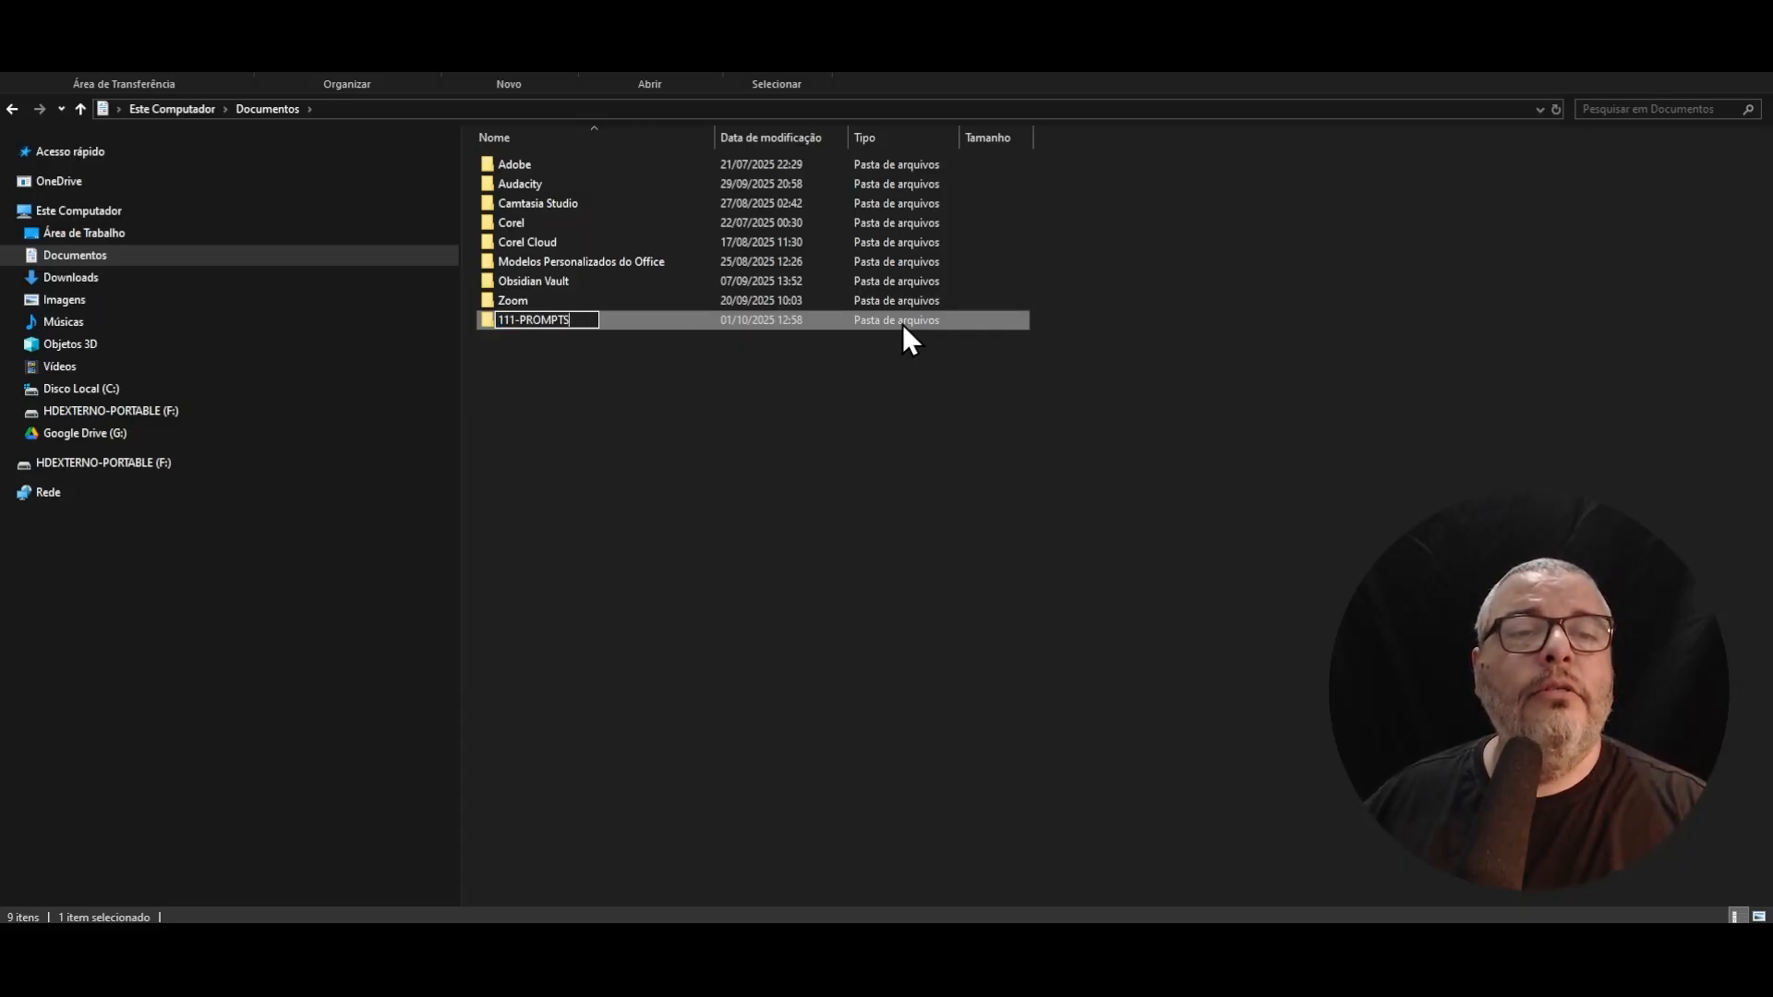
{"action": "key", "text": "Return"}
{"action": "double_click", "coordinate": [903, 326]}
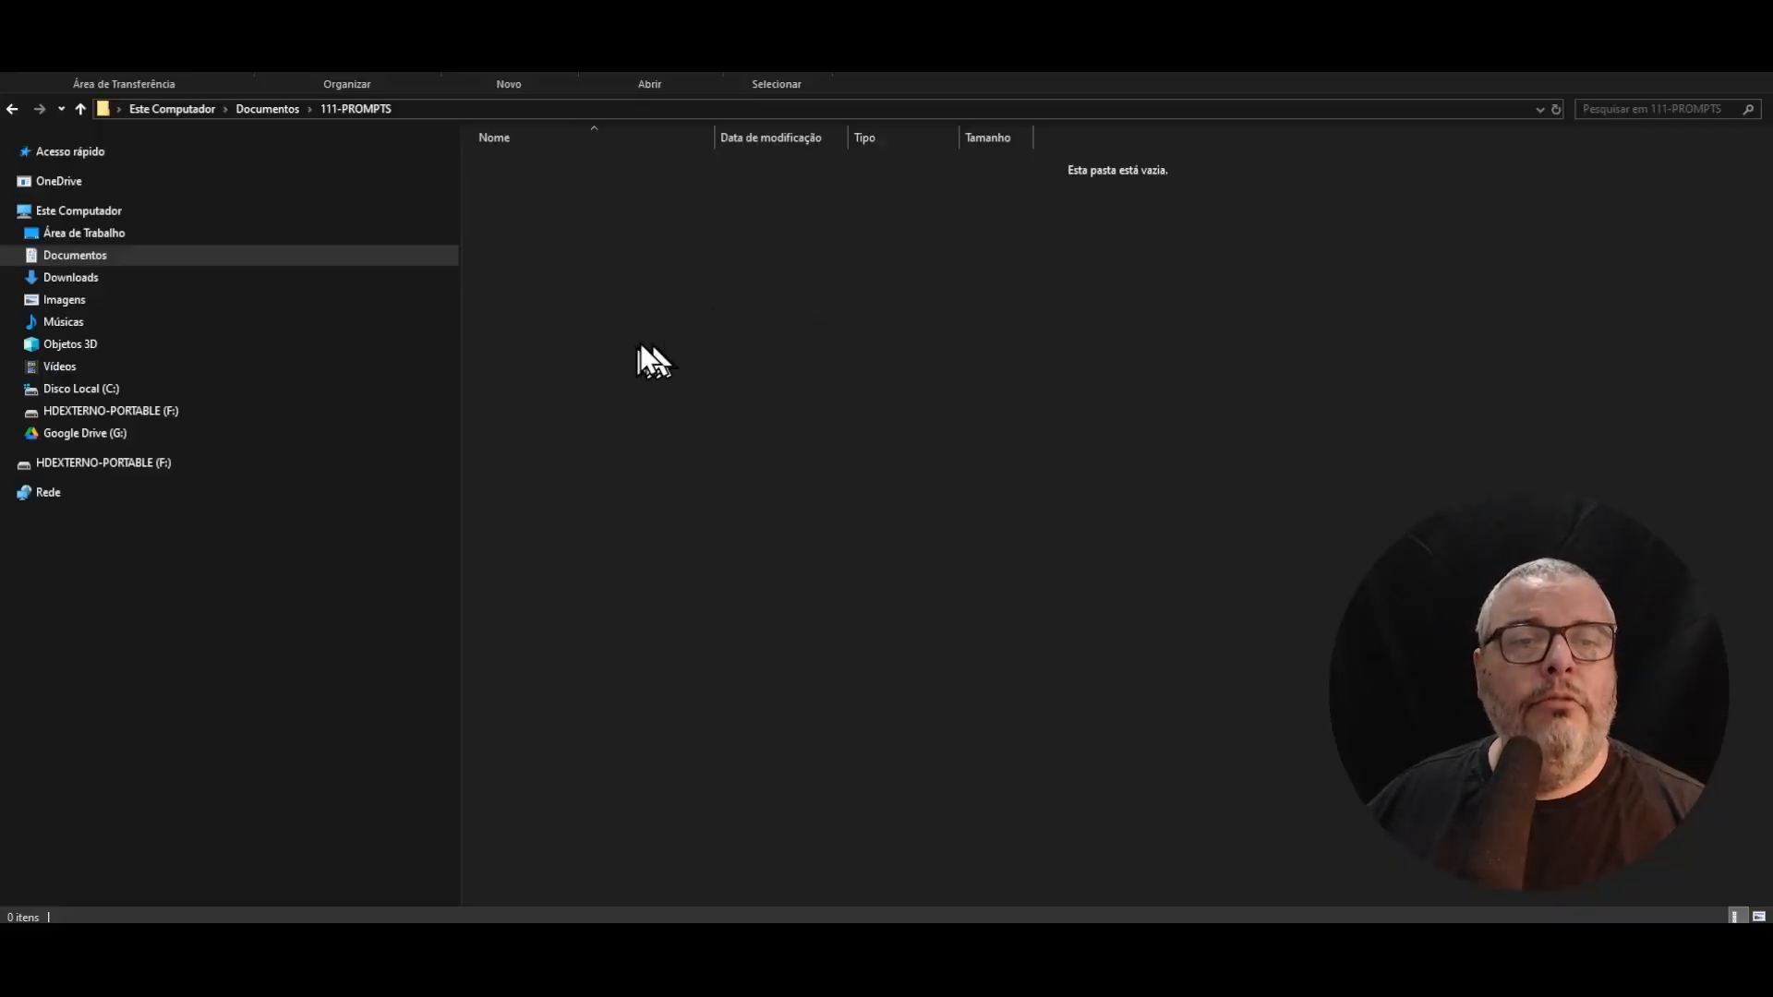
- Create a subfolder named PROMPTS-DE-REELS inside the 111-PROMPTS folder and open it
{"action": "right_click", "coordinate": [642, 343]}
{"action": "mouse_move", "coordinate": [855, 573]}
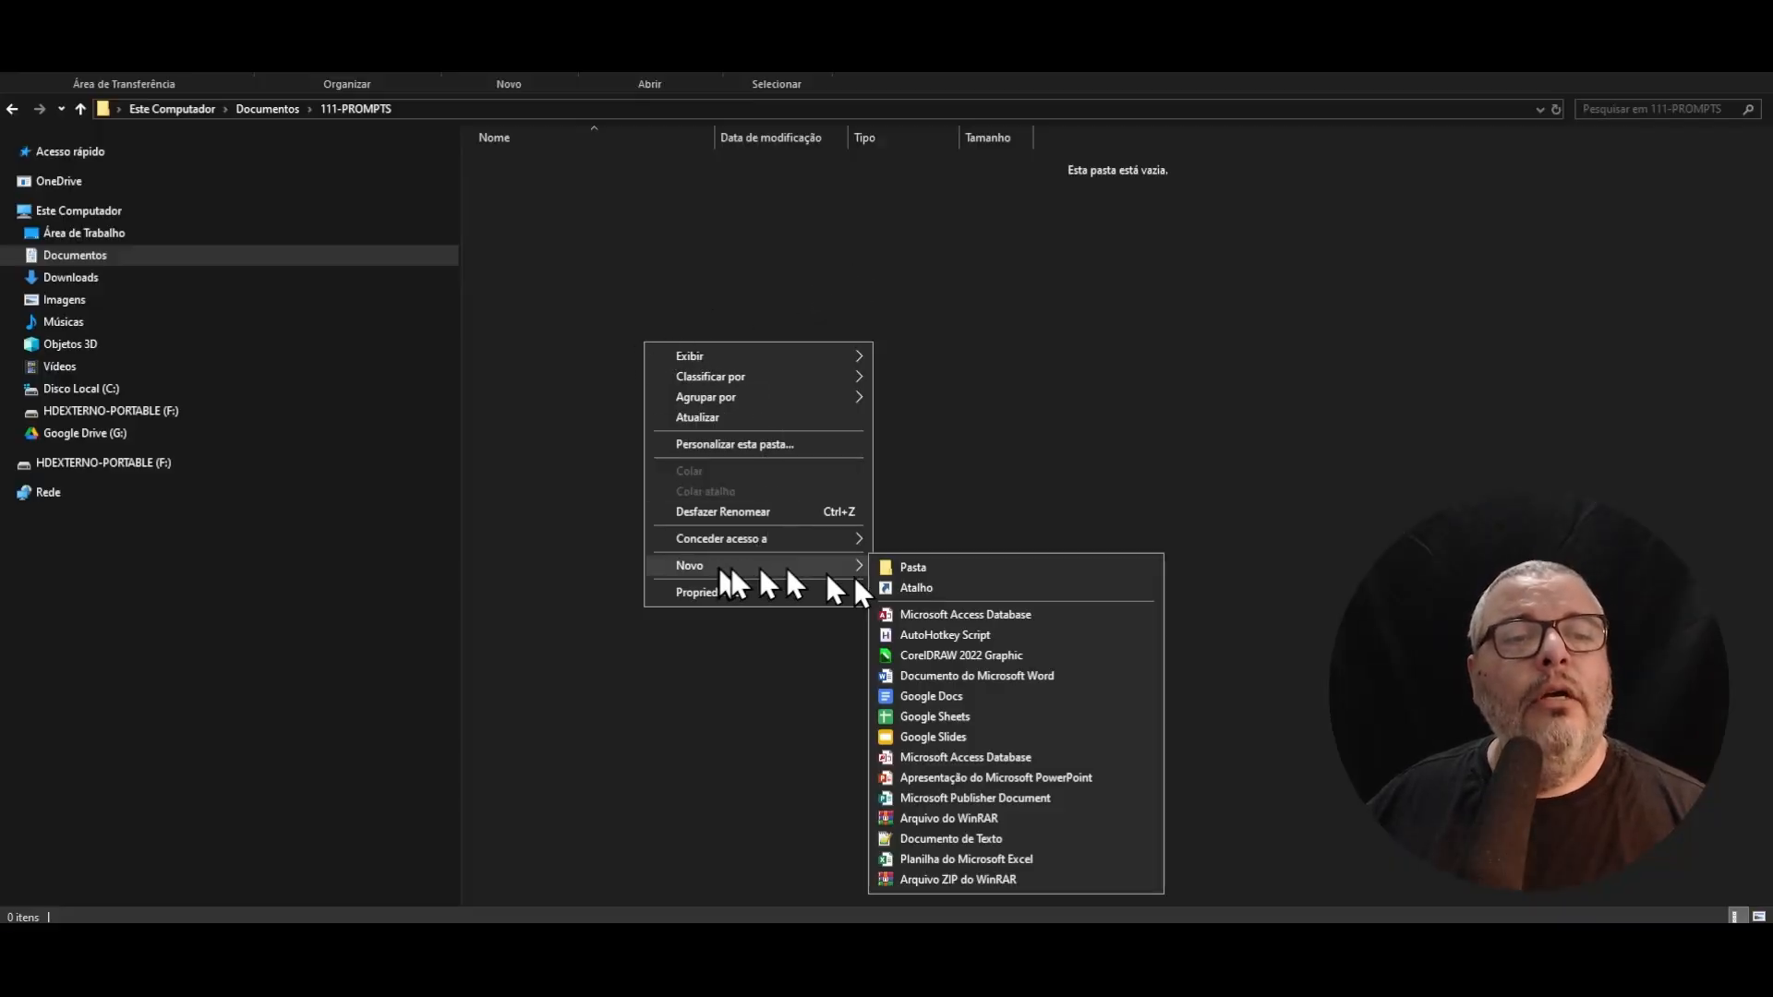
{"action": "left_click", "coordinate": [951, 567]}
{"action": "type", "text": "PROMPTS-DE-REELS"}
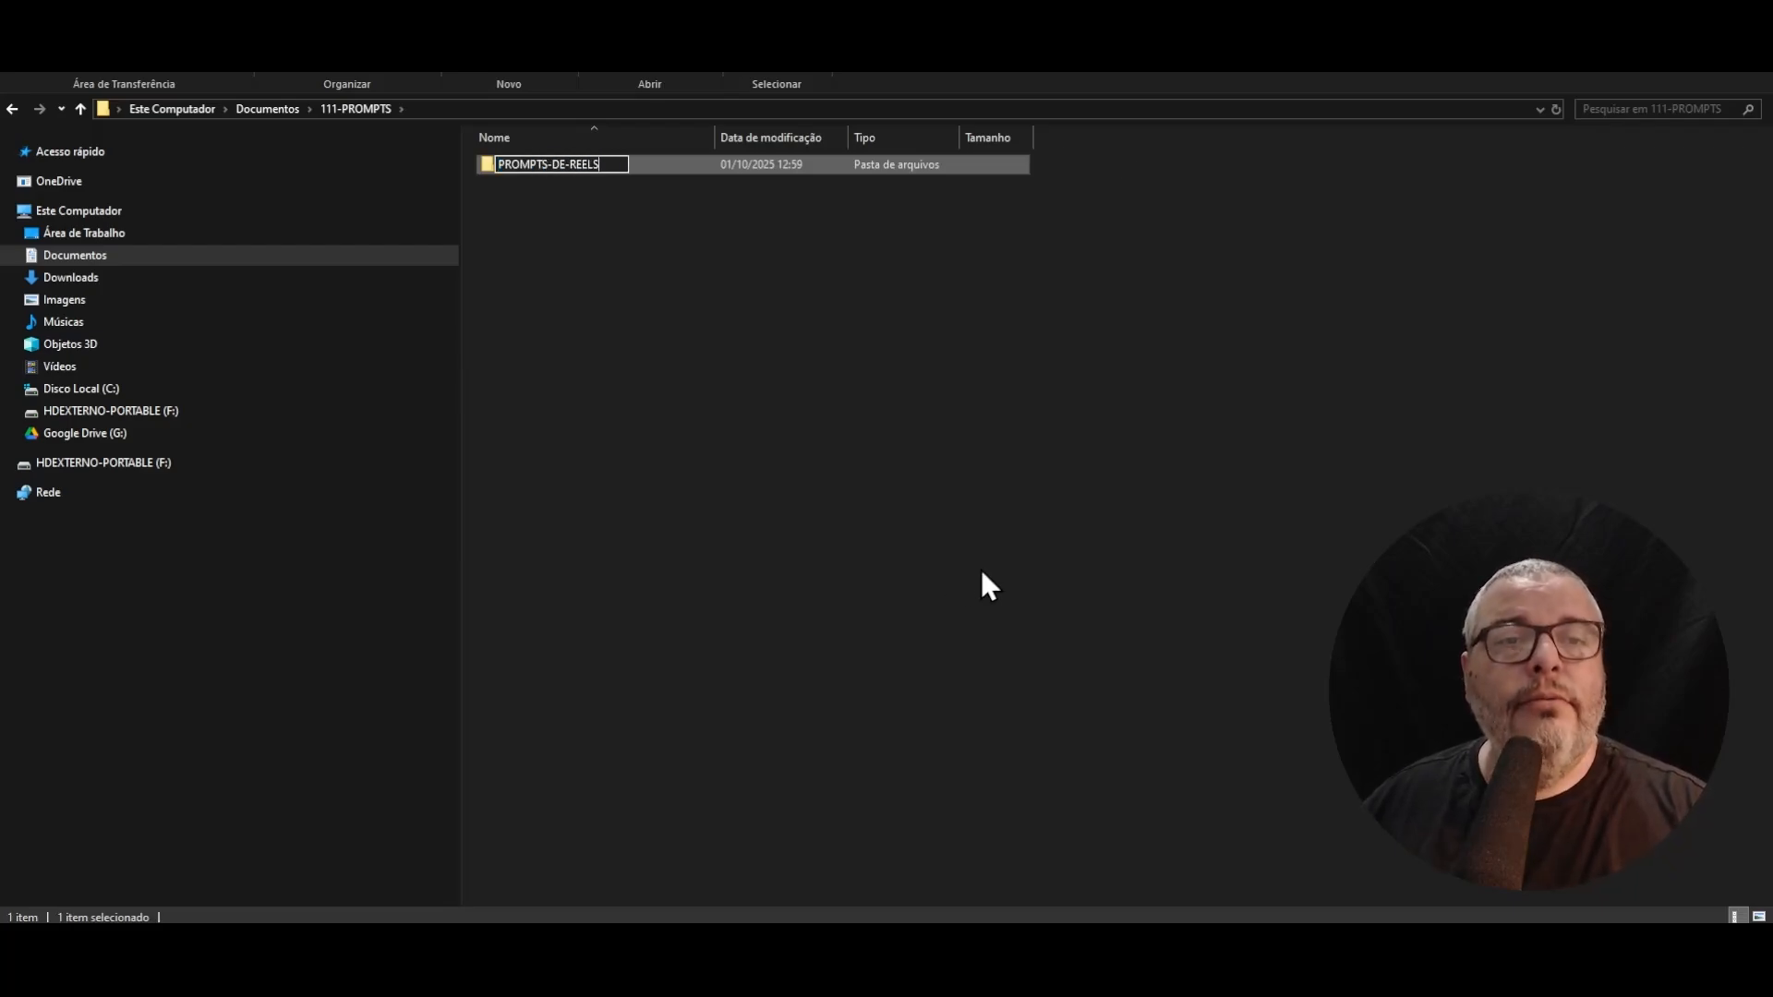
{"action": "key", "text": "Return"}
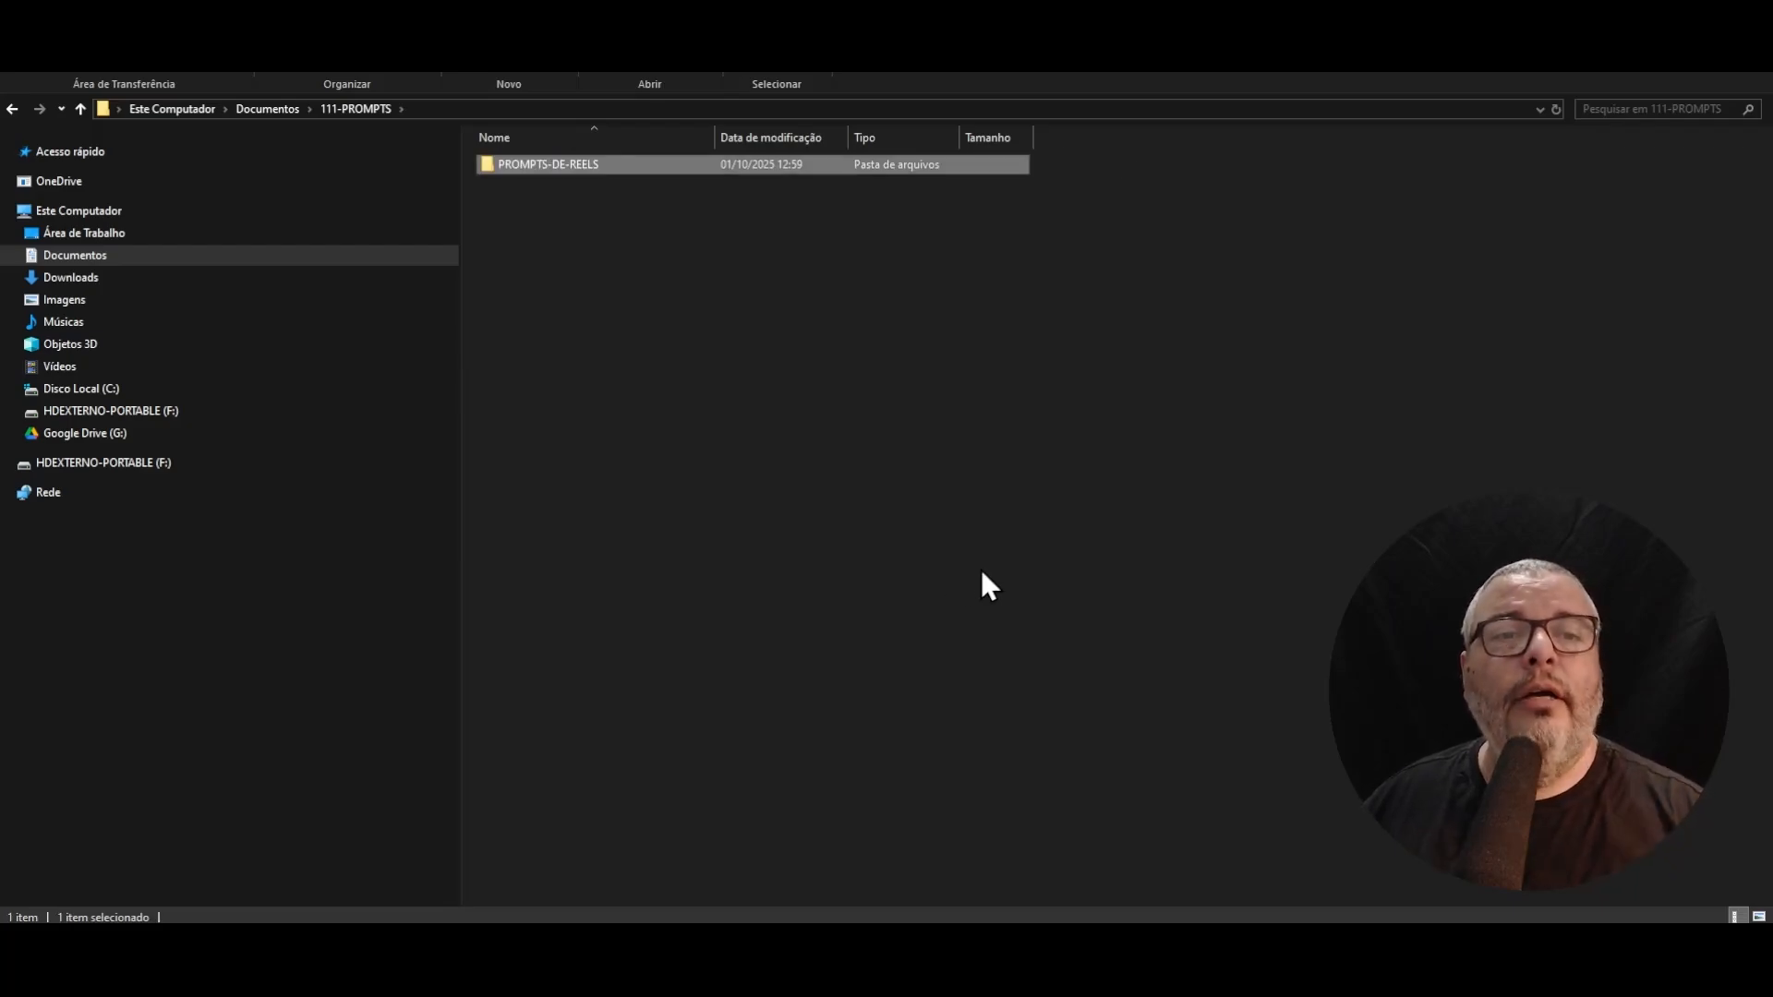
{"action": "double_click", "coordinate": [554, 166]}
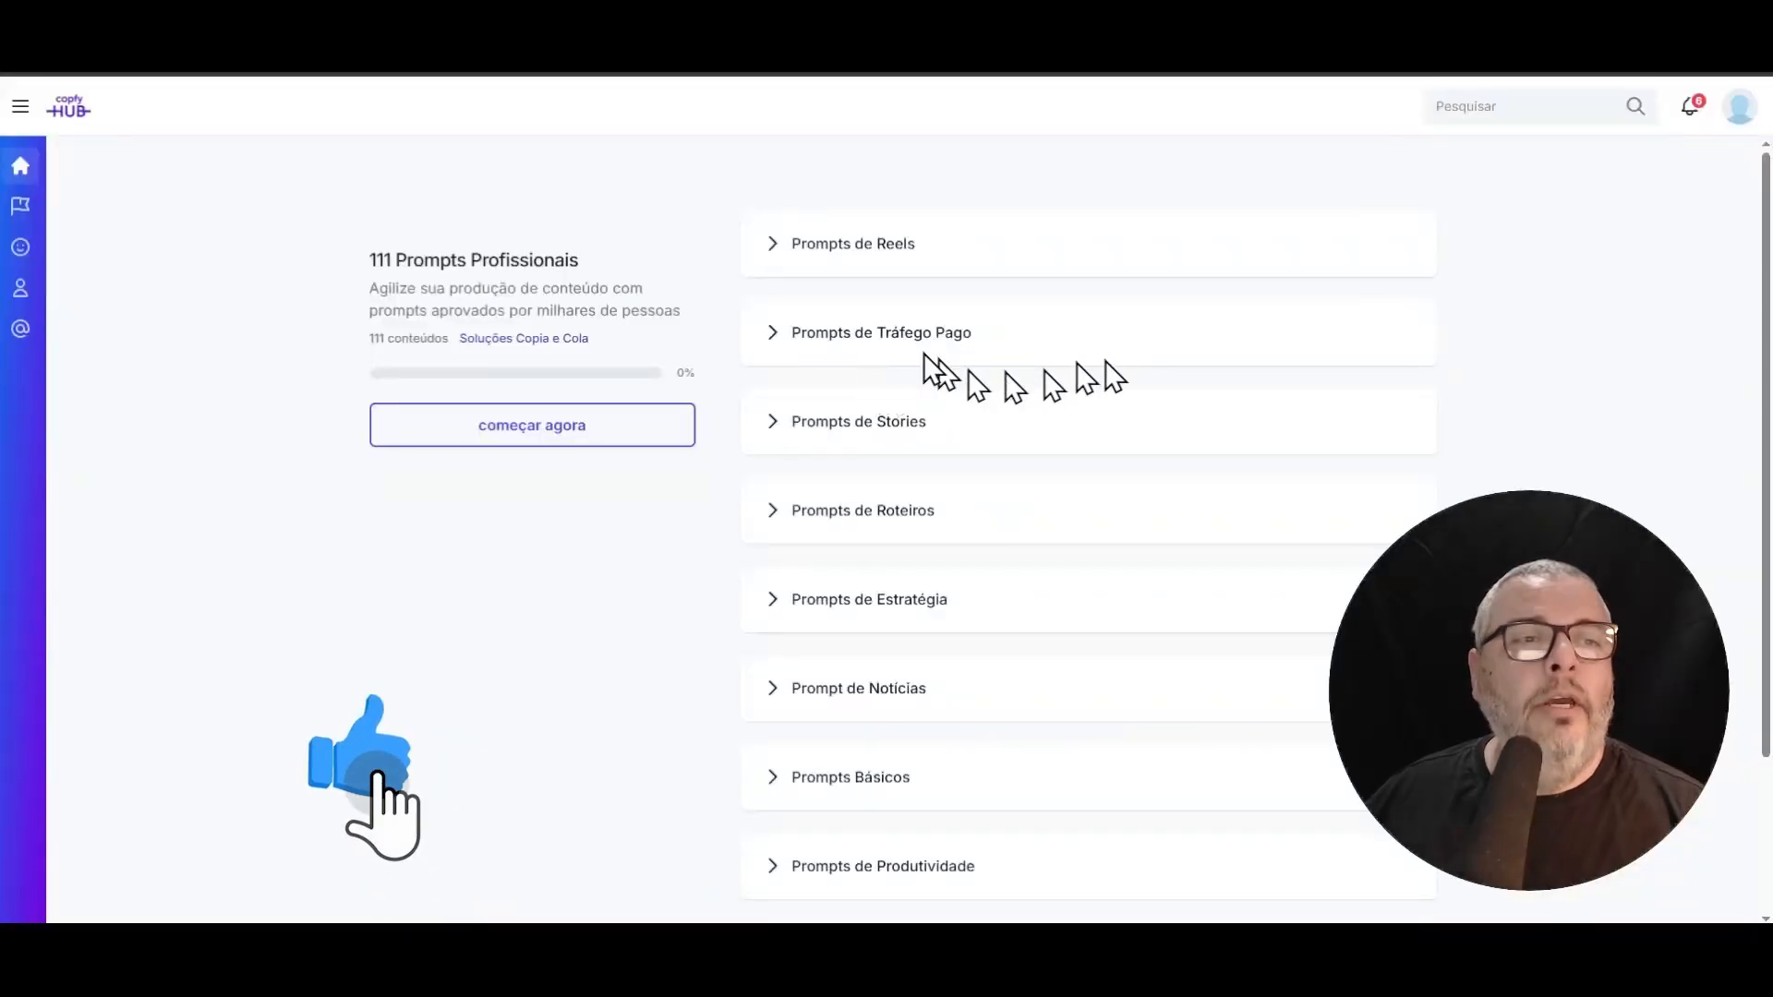
- Expand the Reels, Tráfego Pago, Stories and Roteiros sections and look through the prompts listed under them
{"action": "left_click", "coordinate": [831, 245]}
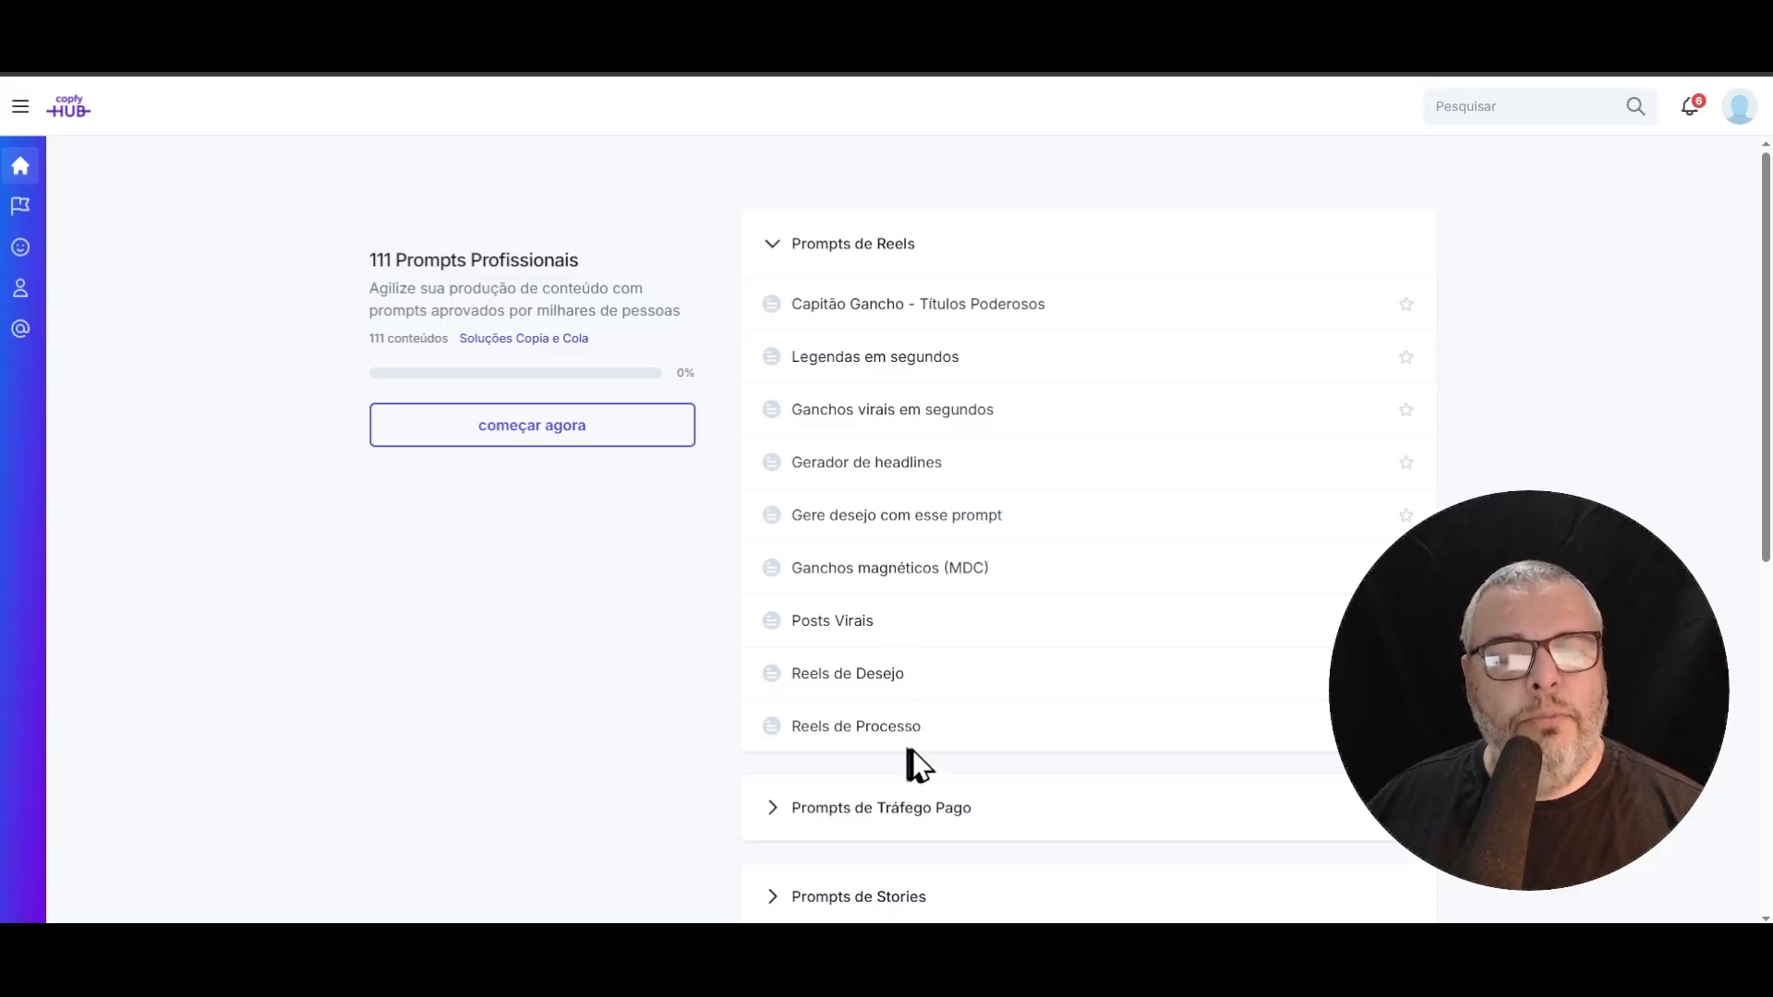
{"action": "scroll", "coordinate": [870, 434], "scroll_direction": "down", "scroll_amount": 5}
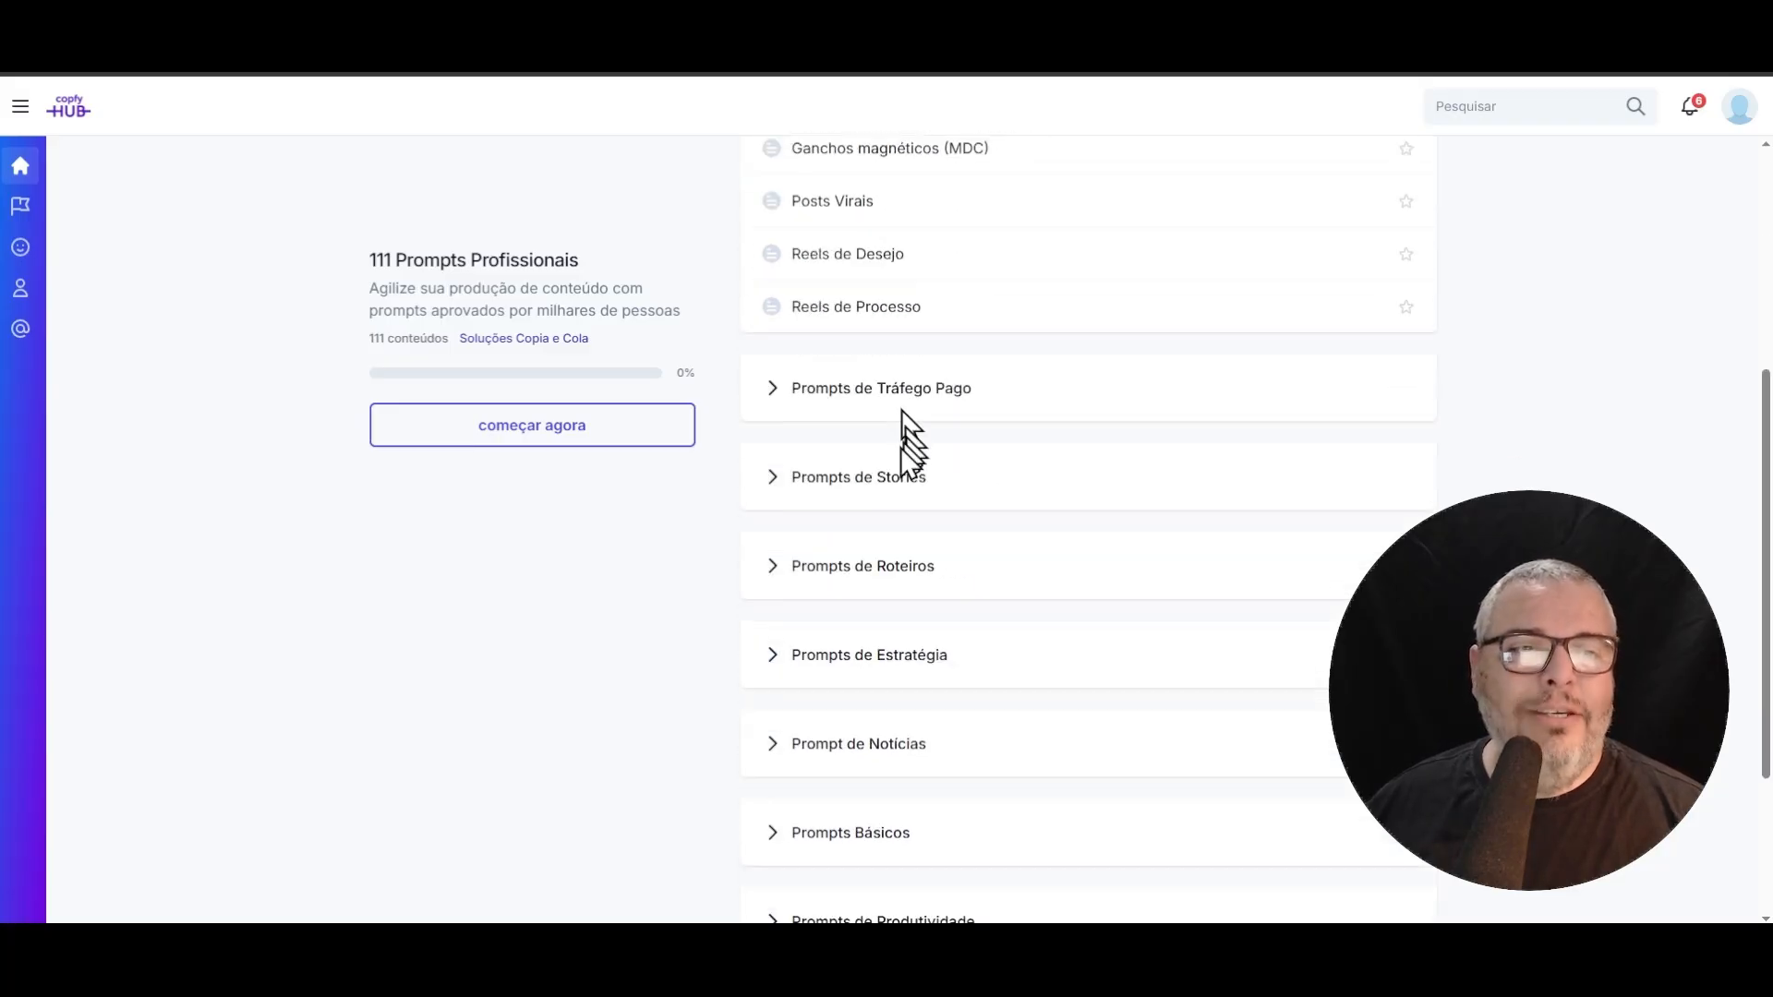
{"action": "left_click", "coordinate": [875, 389]}
{"action": "scroll", "coordinate": [882, 434], "scroll_direction": "down", "scroll_amount": 7}
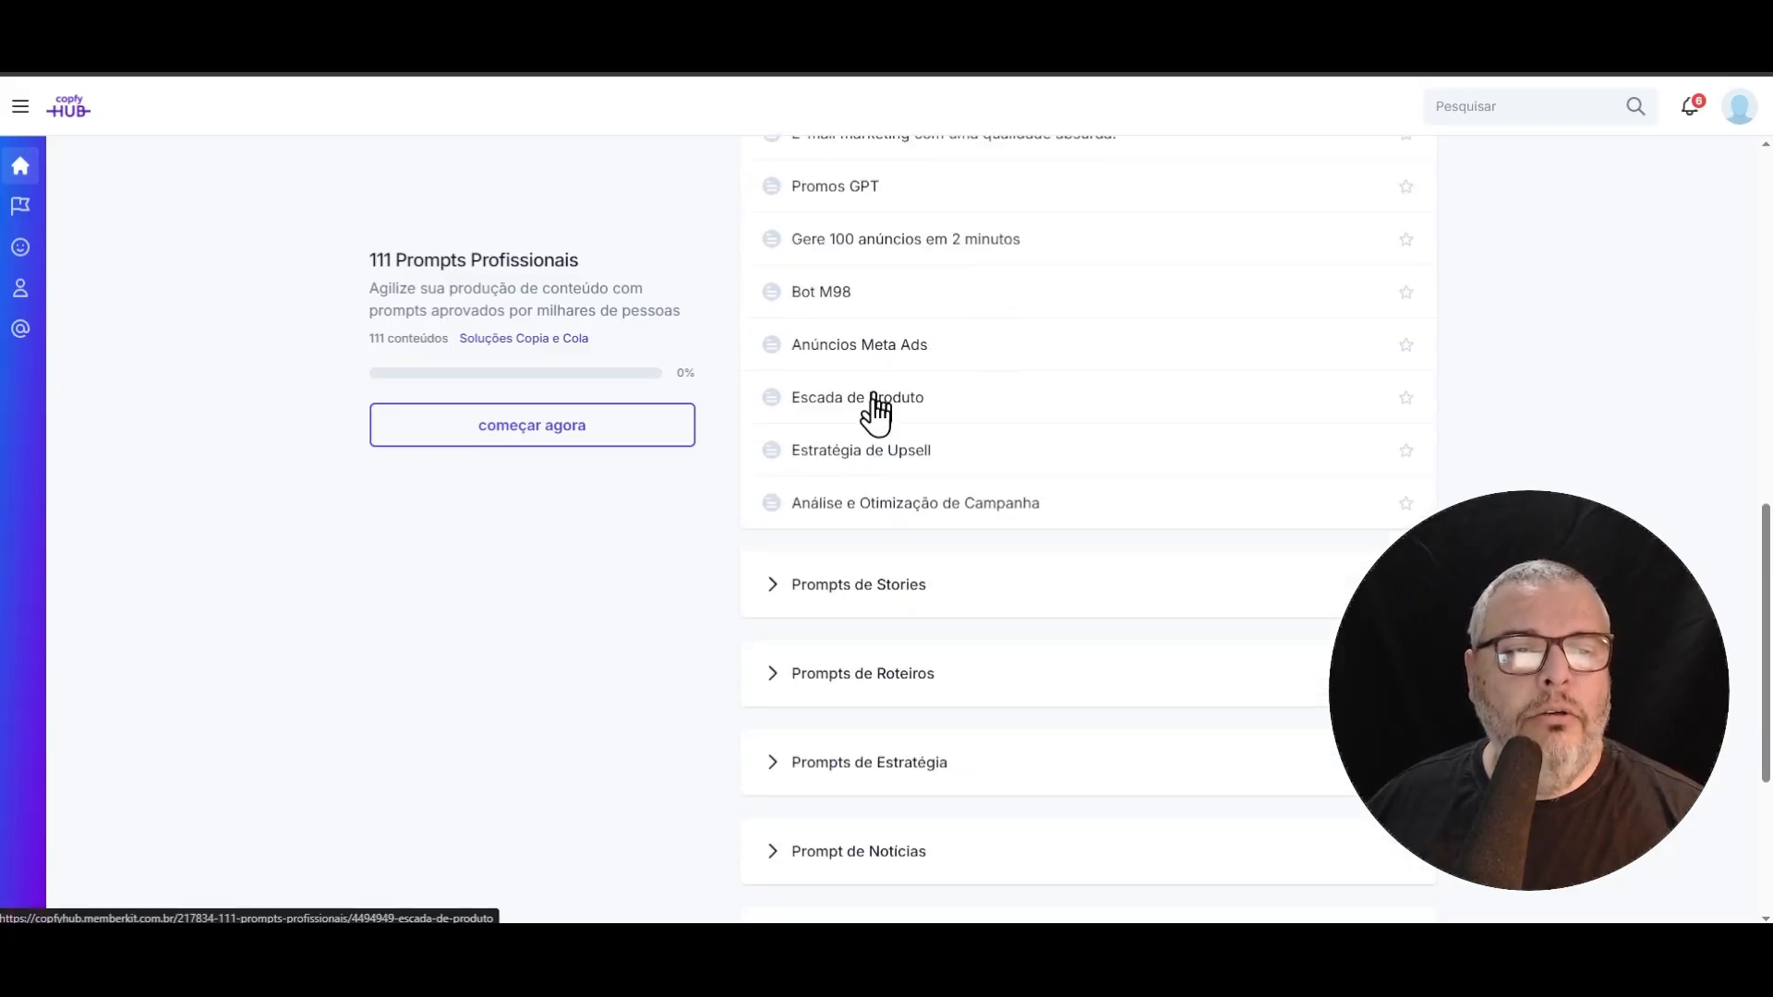
{"action": "left_click", "coordinate": [831, 591]}
{"action": "scroll", "coordinate": [859, 544], "scroll_direction": "down", "scroll_amount": 7}
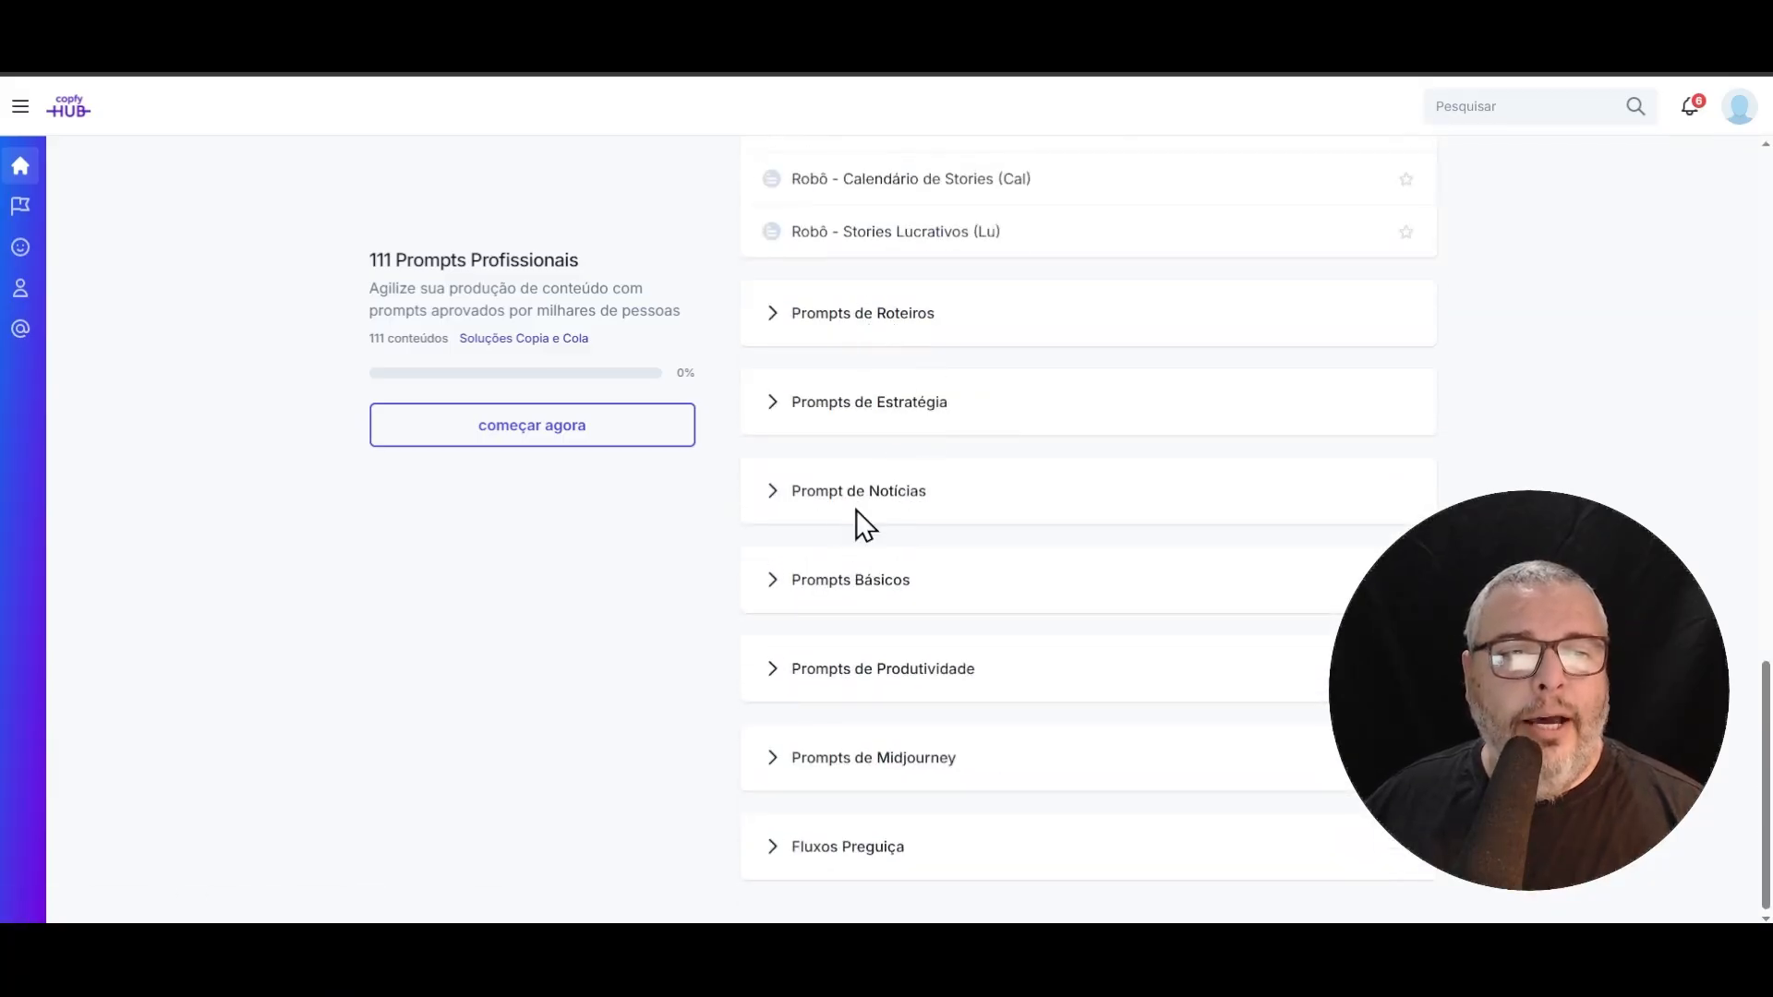
{"action": "left_click", "coordinate": [812, 318]}
{"action": "scroll", "coordinate": [856, 435], "scroll_direction": "down", "scroll_amount": 6}
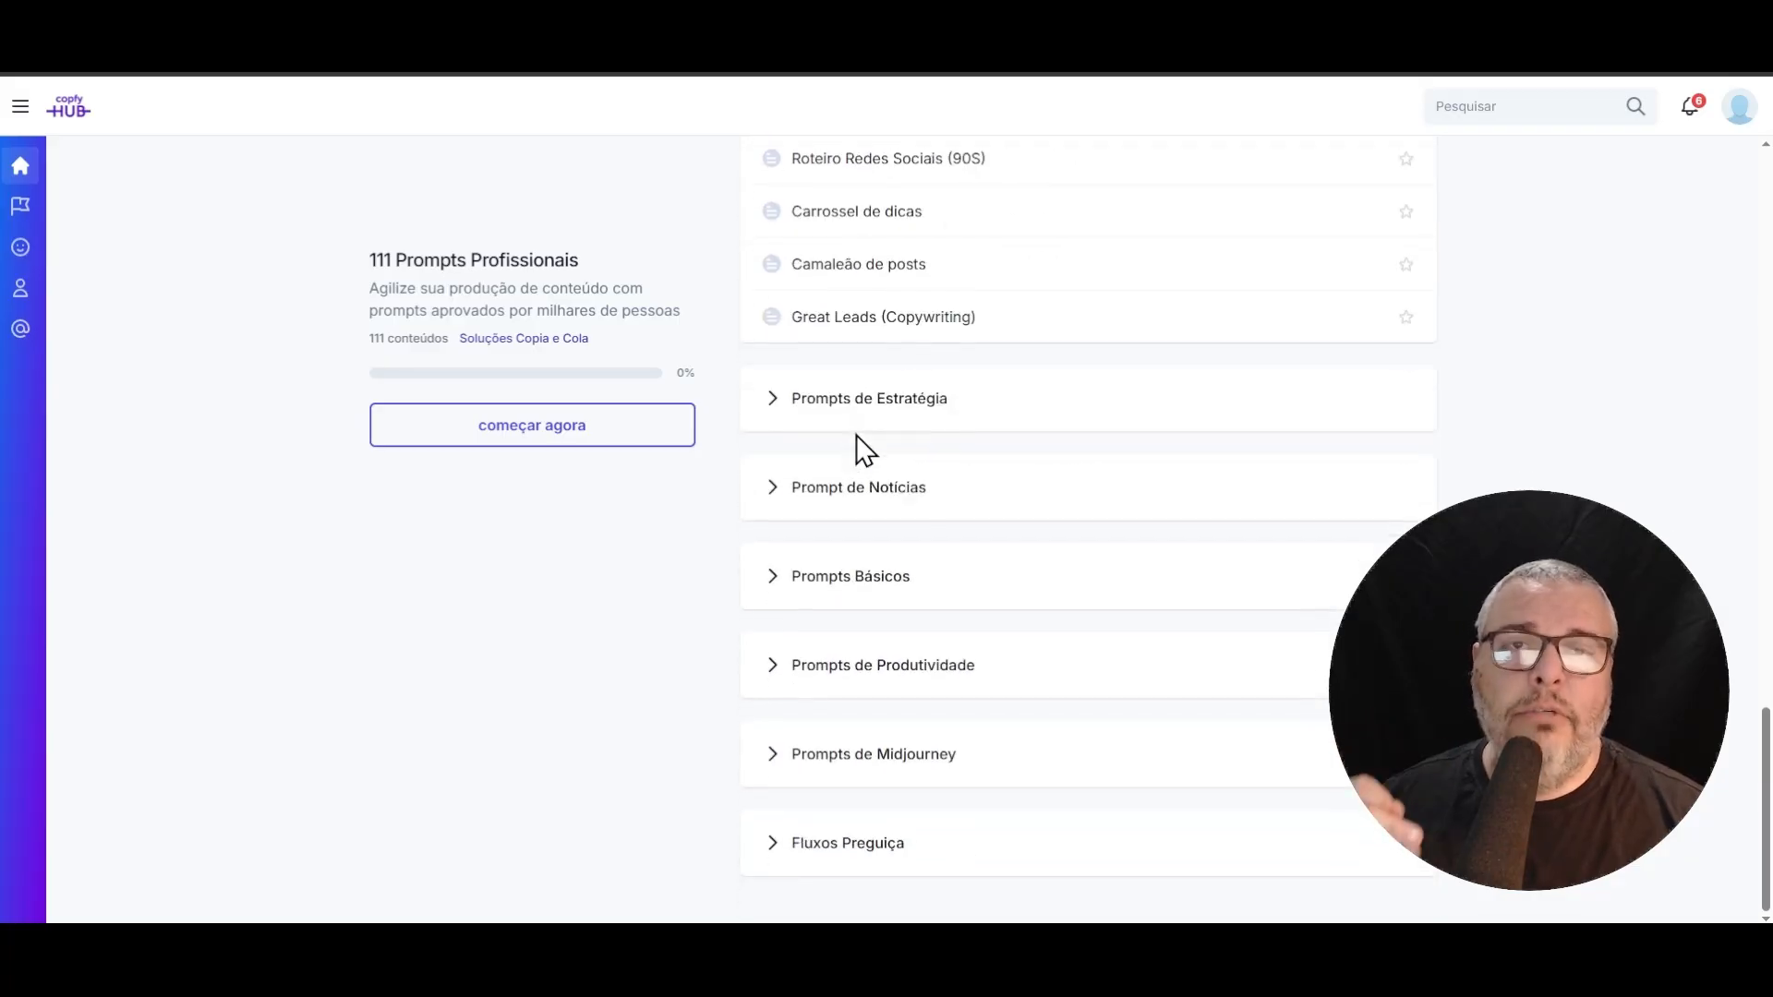
- Collapse the Reels, Tráfego Pago, Stories and Roteiros sections again
{"action": "scroll", "coordinate": [856, 435], "scroll_direction": "up", "scroll_amount": 10}
{"action": "scroll", "coordinate": [856, 435], "scroll_direction": "up", "scroll_amount": 15}
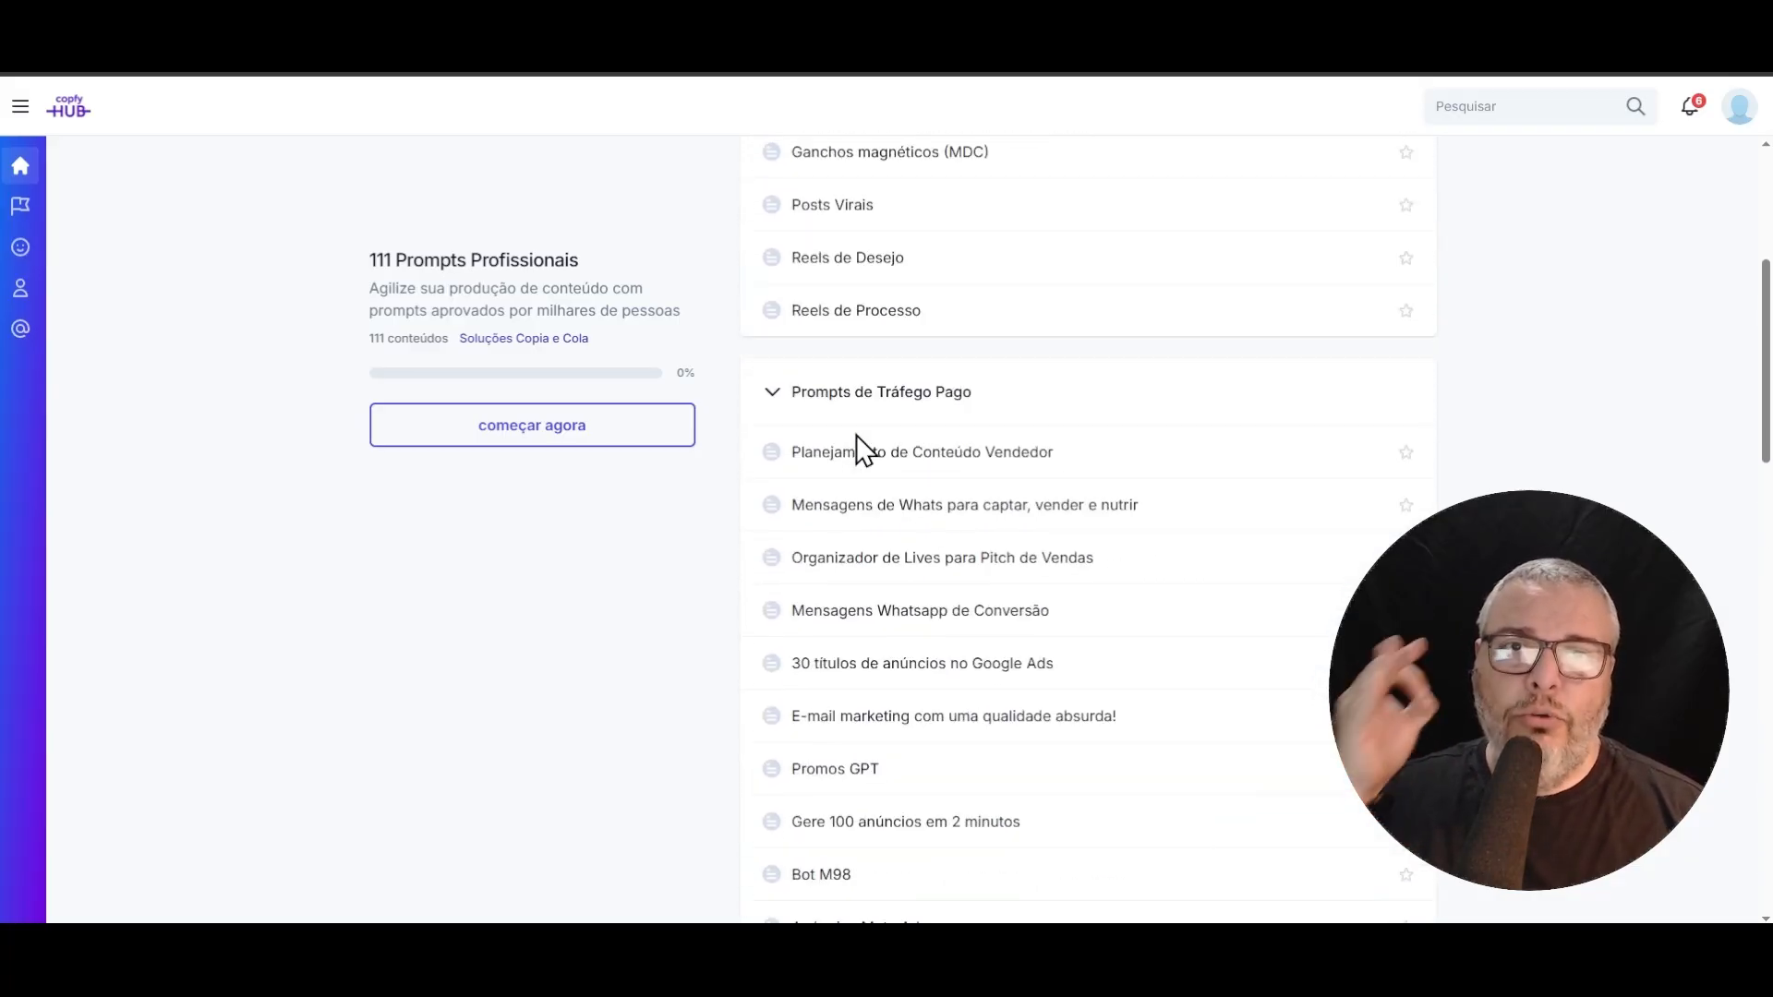
{"action": "left_click", "coordinate": [785, 247]}
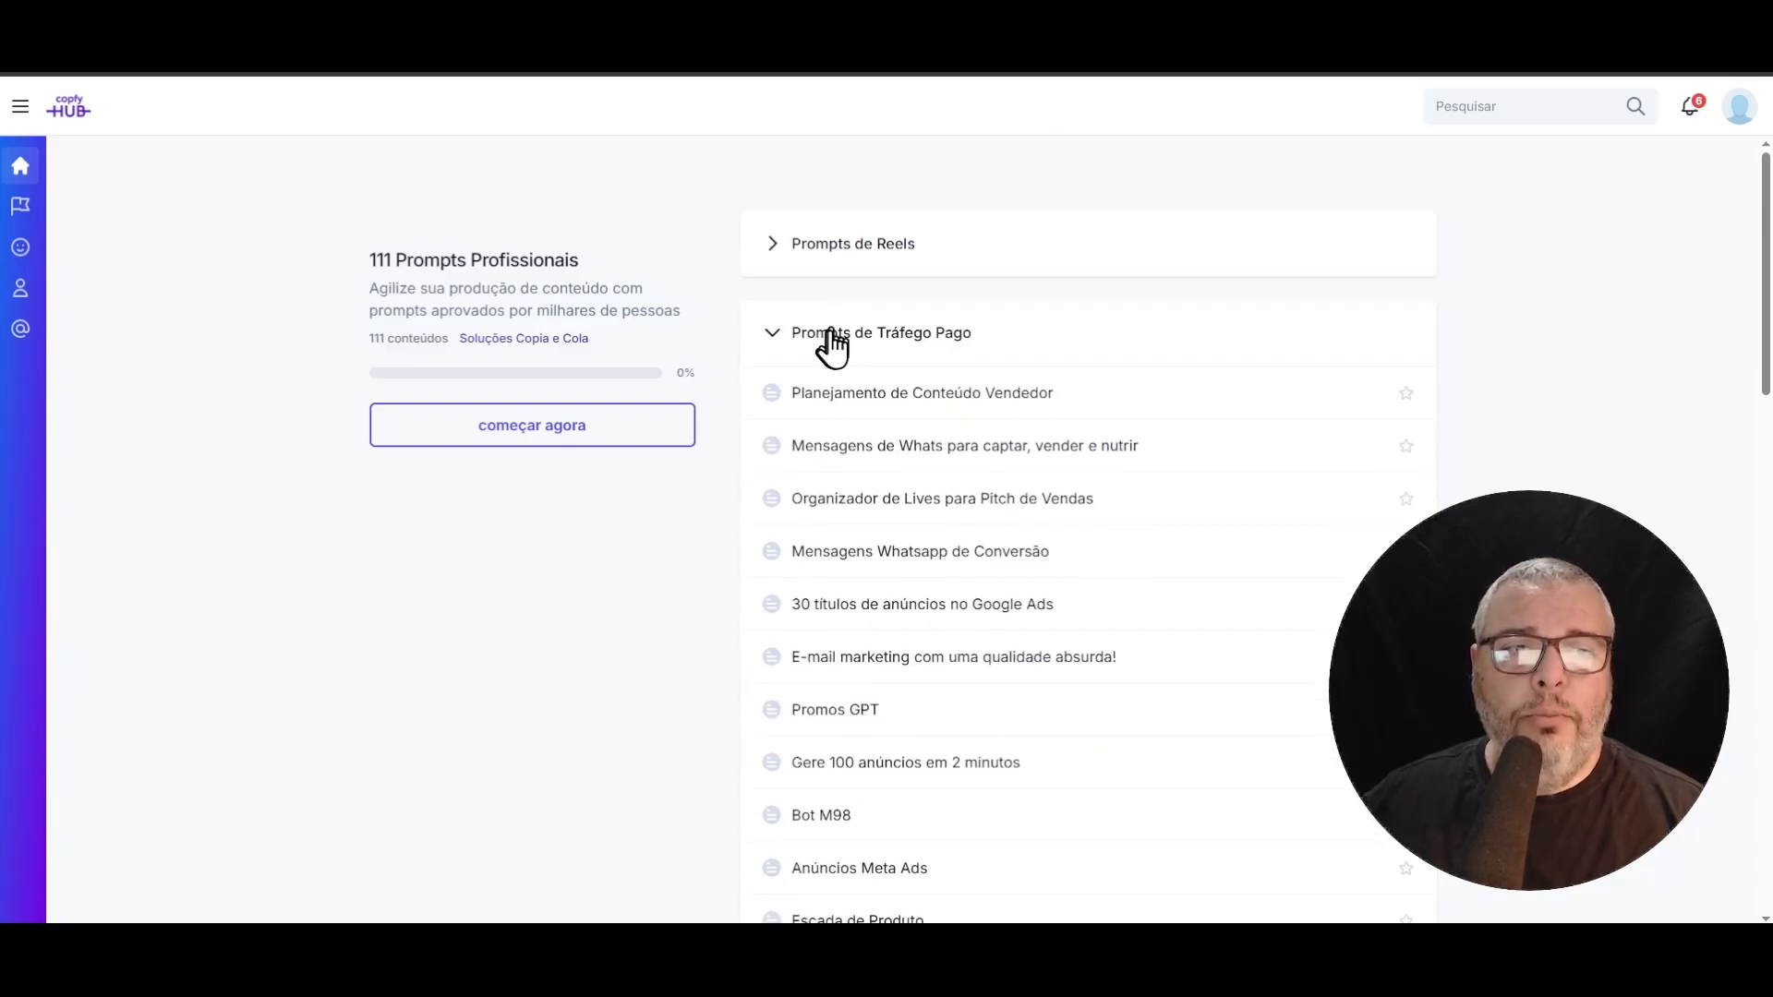
{"action": "left_click", "coordinate": [833, 340]}
{"action": "left_click", "coordinate": [827, 422]}
{"action": "left_click", "coordinate": [845, 511]}
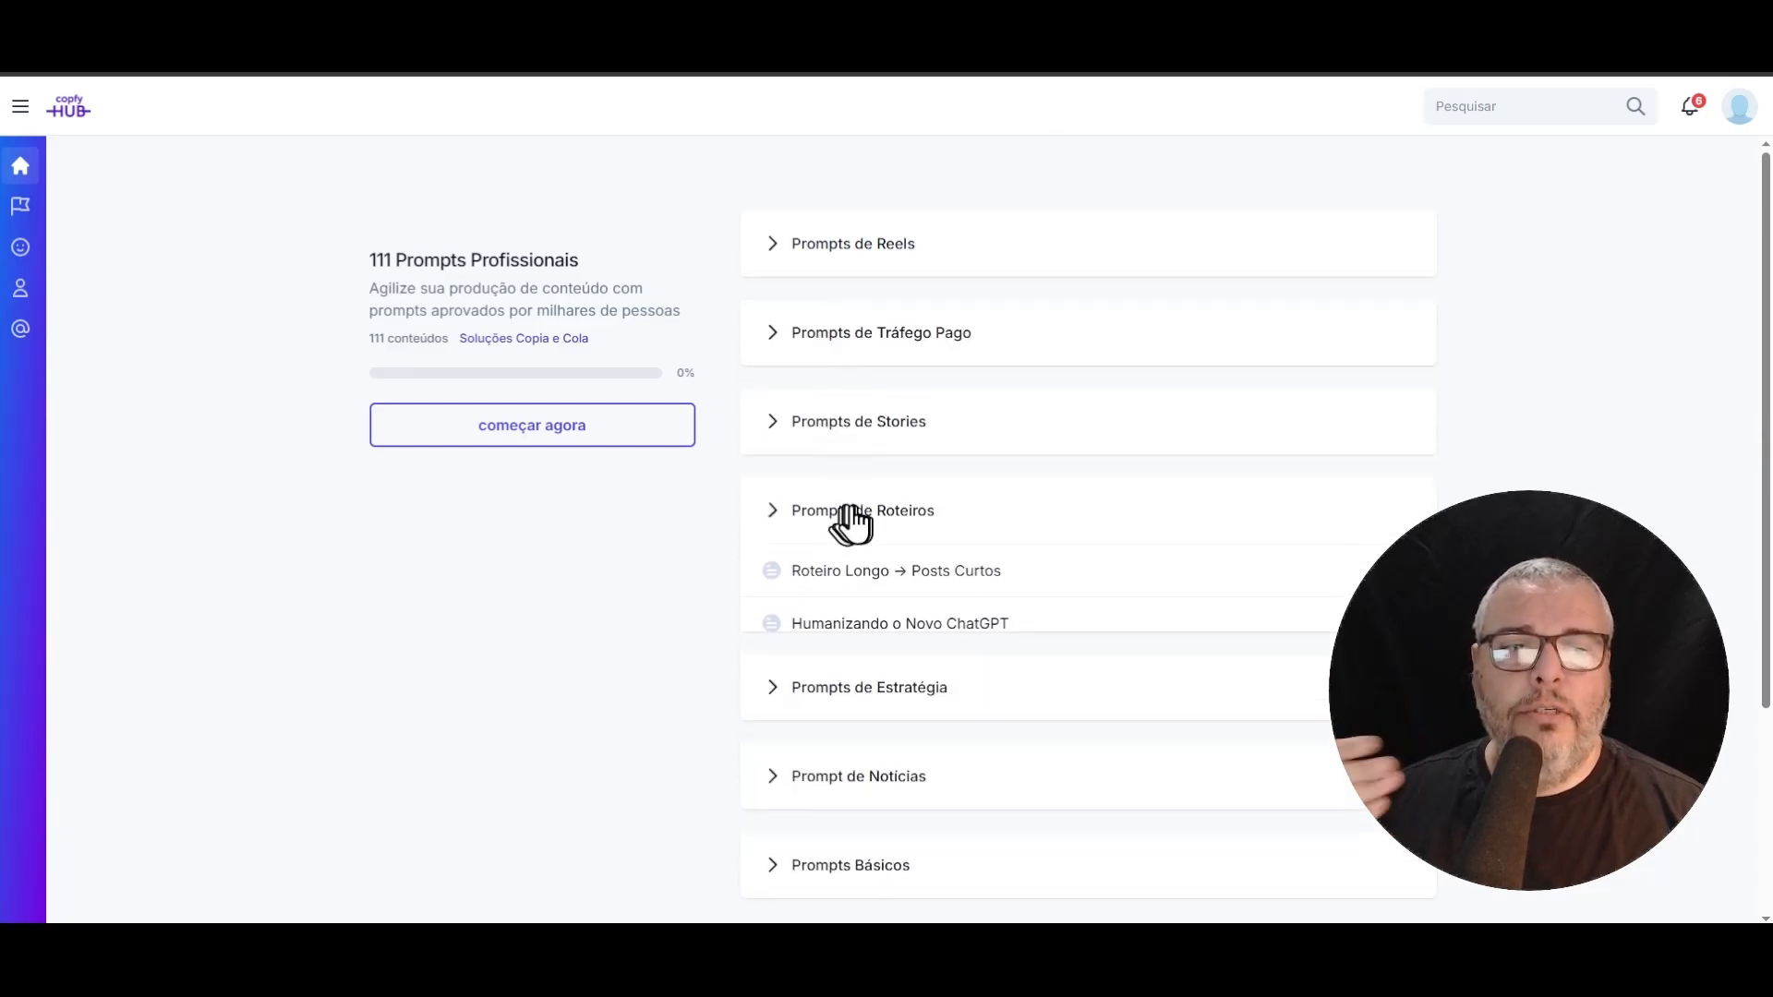
- Look over the whole list of category headings, from Prompts de Reels down to Fluxos Preguiça
{"action": "scroll", "coordinate": [841, 465], "scroll_direction": "down", "scroll_amount": 3}
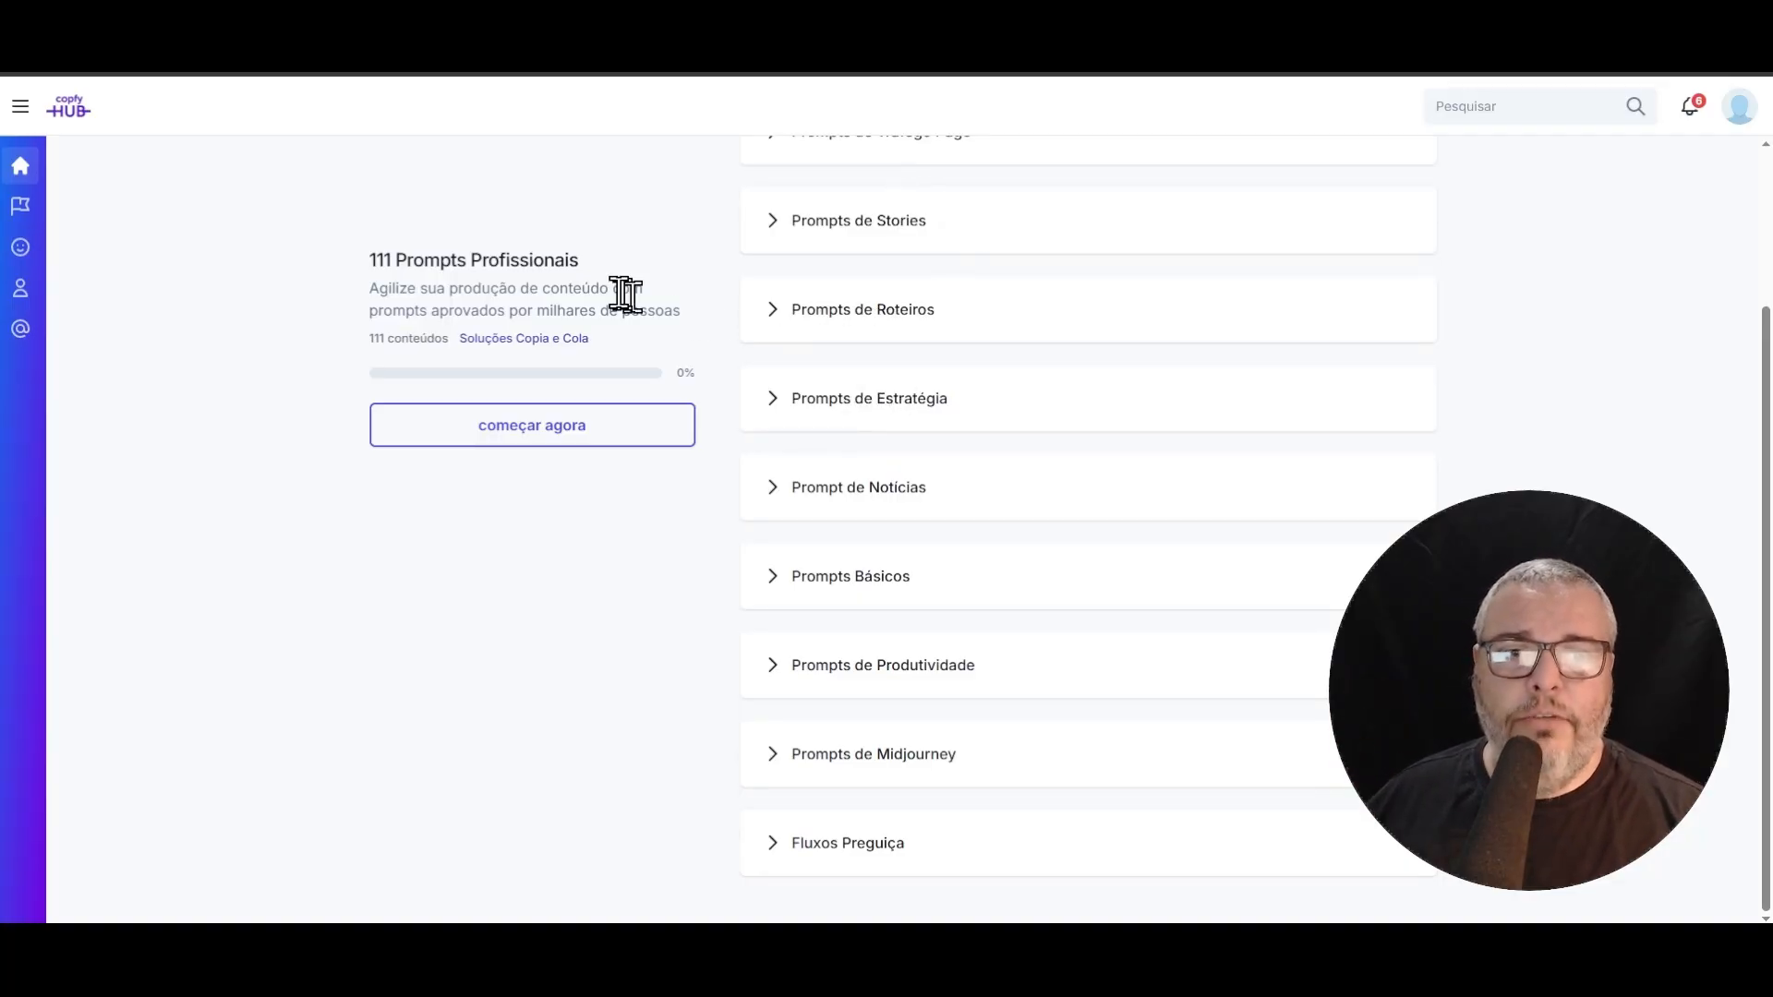
{"action": "scroll", "coordinate": [1033, 280], "scroll_direction": "up", "scroll_amount": 2}
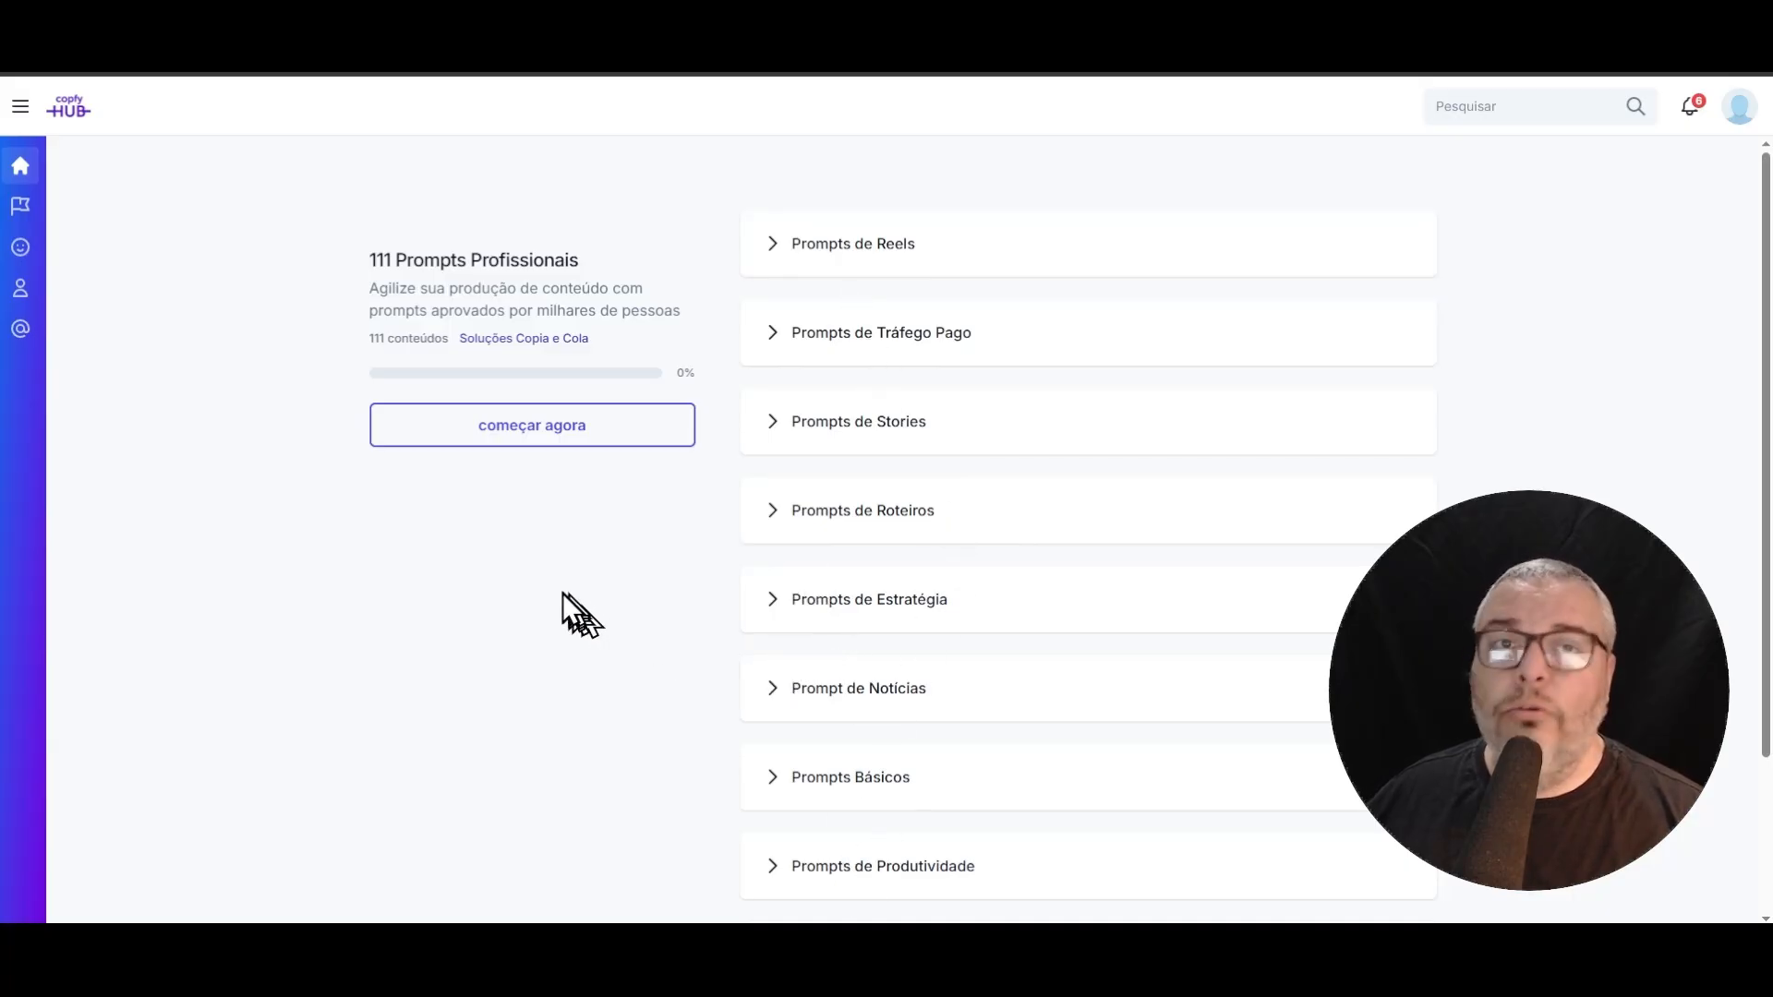
{"action": "scroll", "coordinate": [567, 630], "scroll_direction": "down", "scroll_amount": 3}
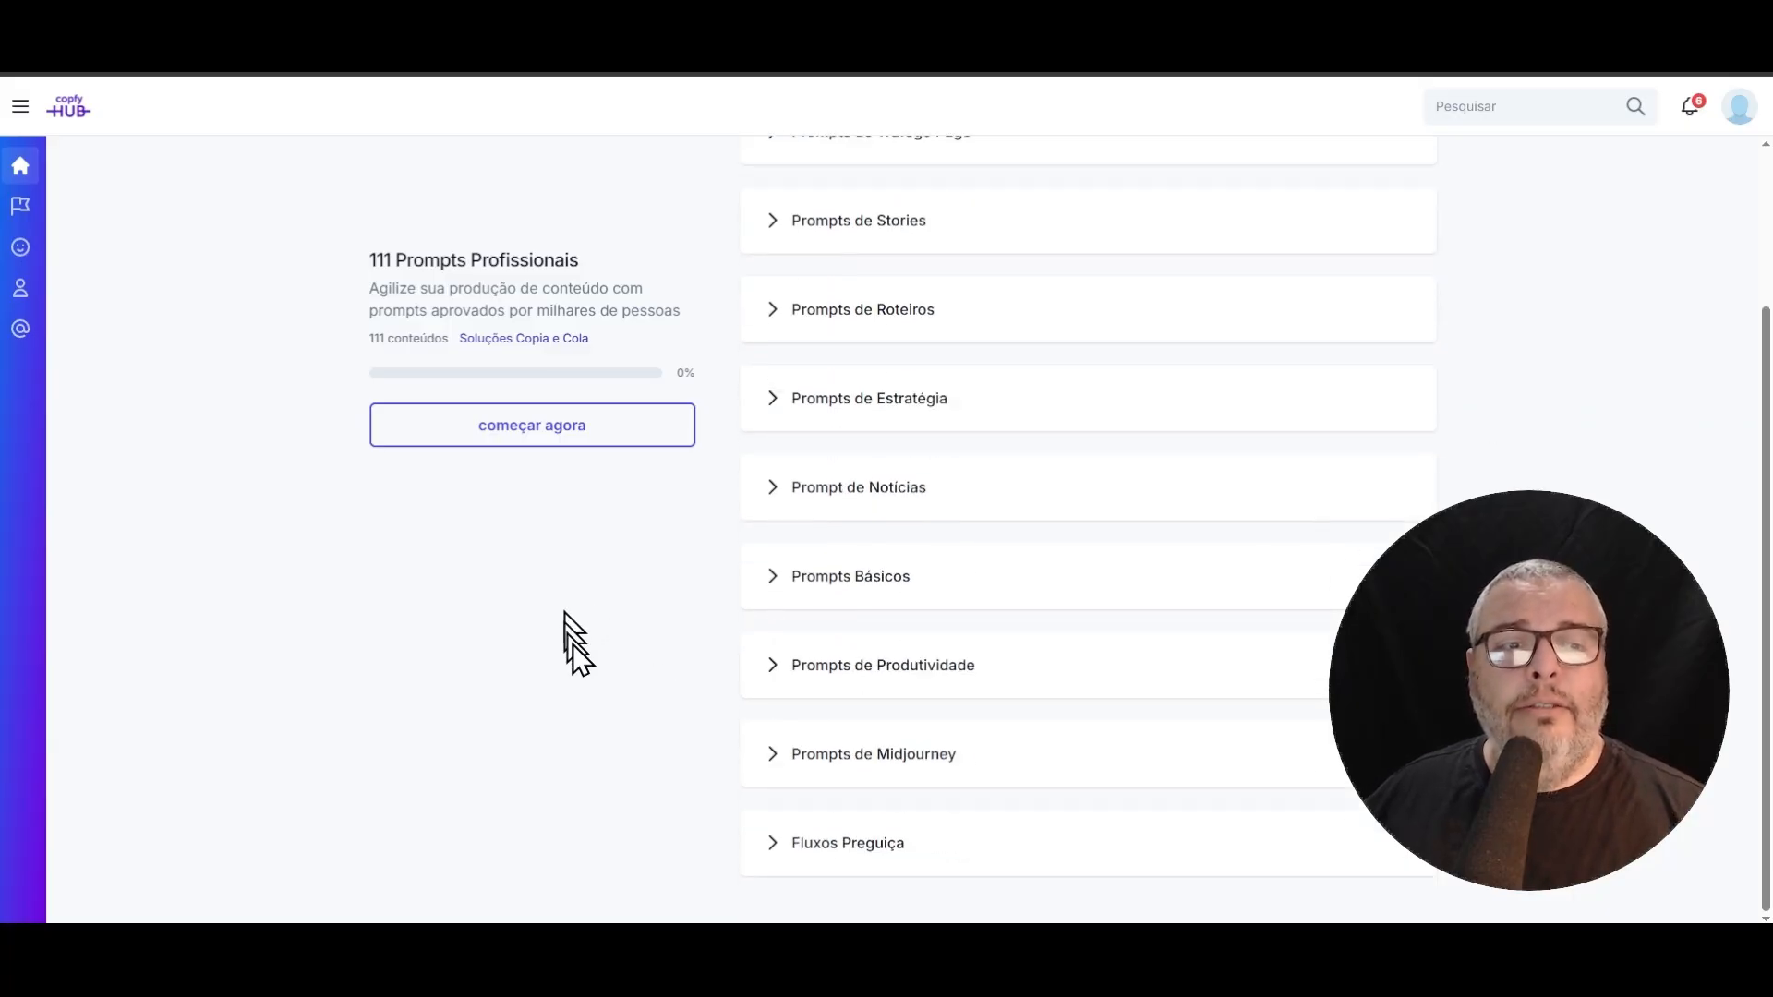
{"action": "scroll", "coordinate": [573, 645], "scroll_direction": "up", "scroll_amount": 3}
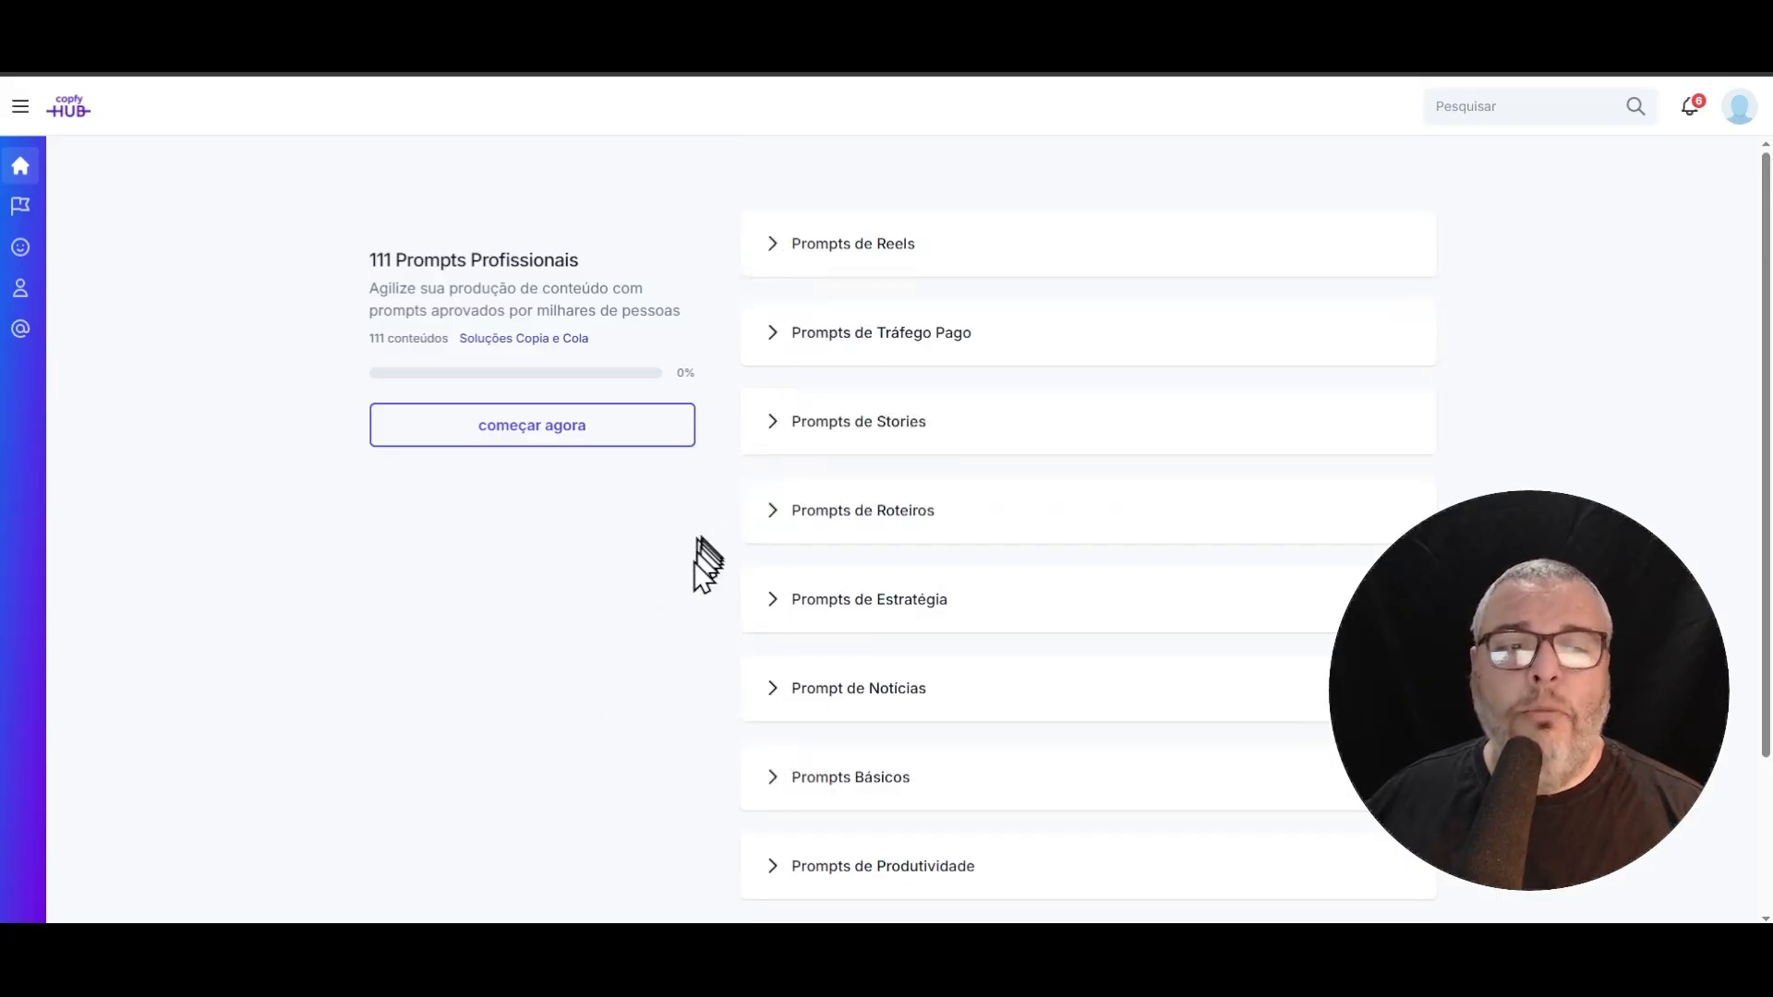
{"action": "scroll", "coordinate": [679, 622], "scroll_direction": "down", "scroll_amount": 2}
{"action": "scroll", "coordinate": [679, 622], "scroll_direction": "up", "scroll_amount": 2}
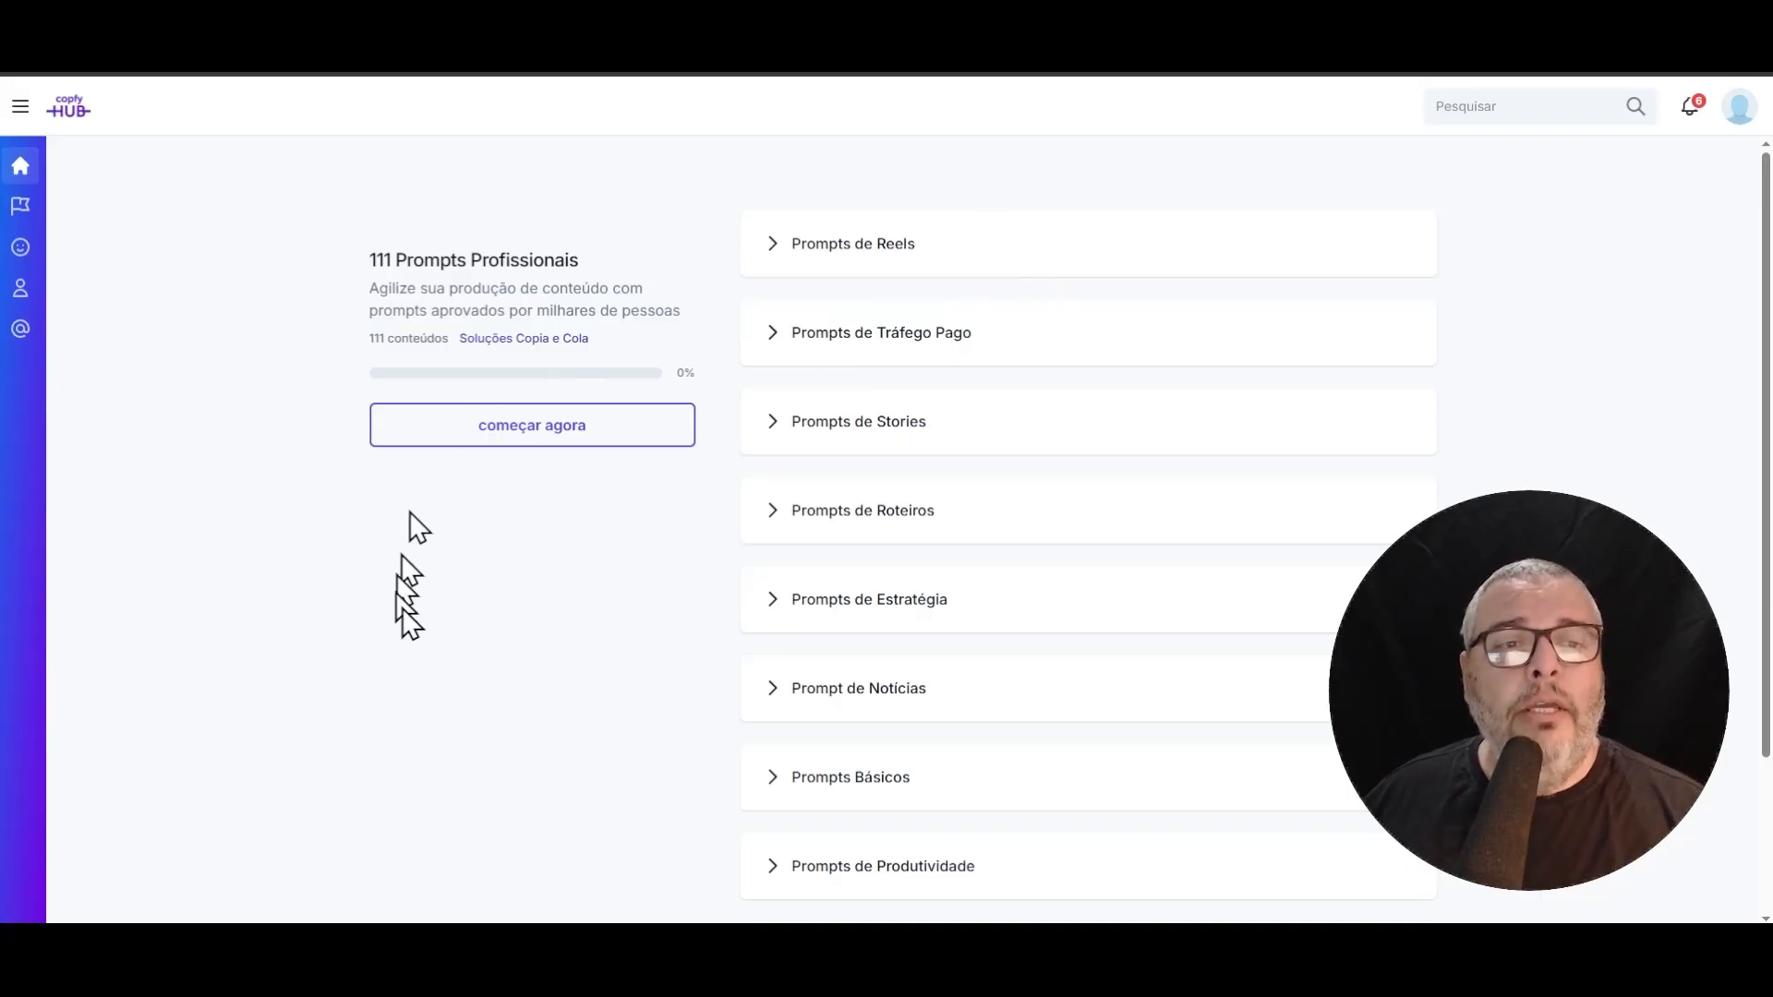
{"action": "scroll", "coordinate": [820, 402], "scroll_direction": "down", "scroll_amount": 1}
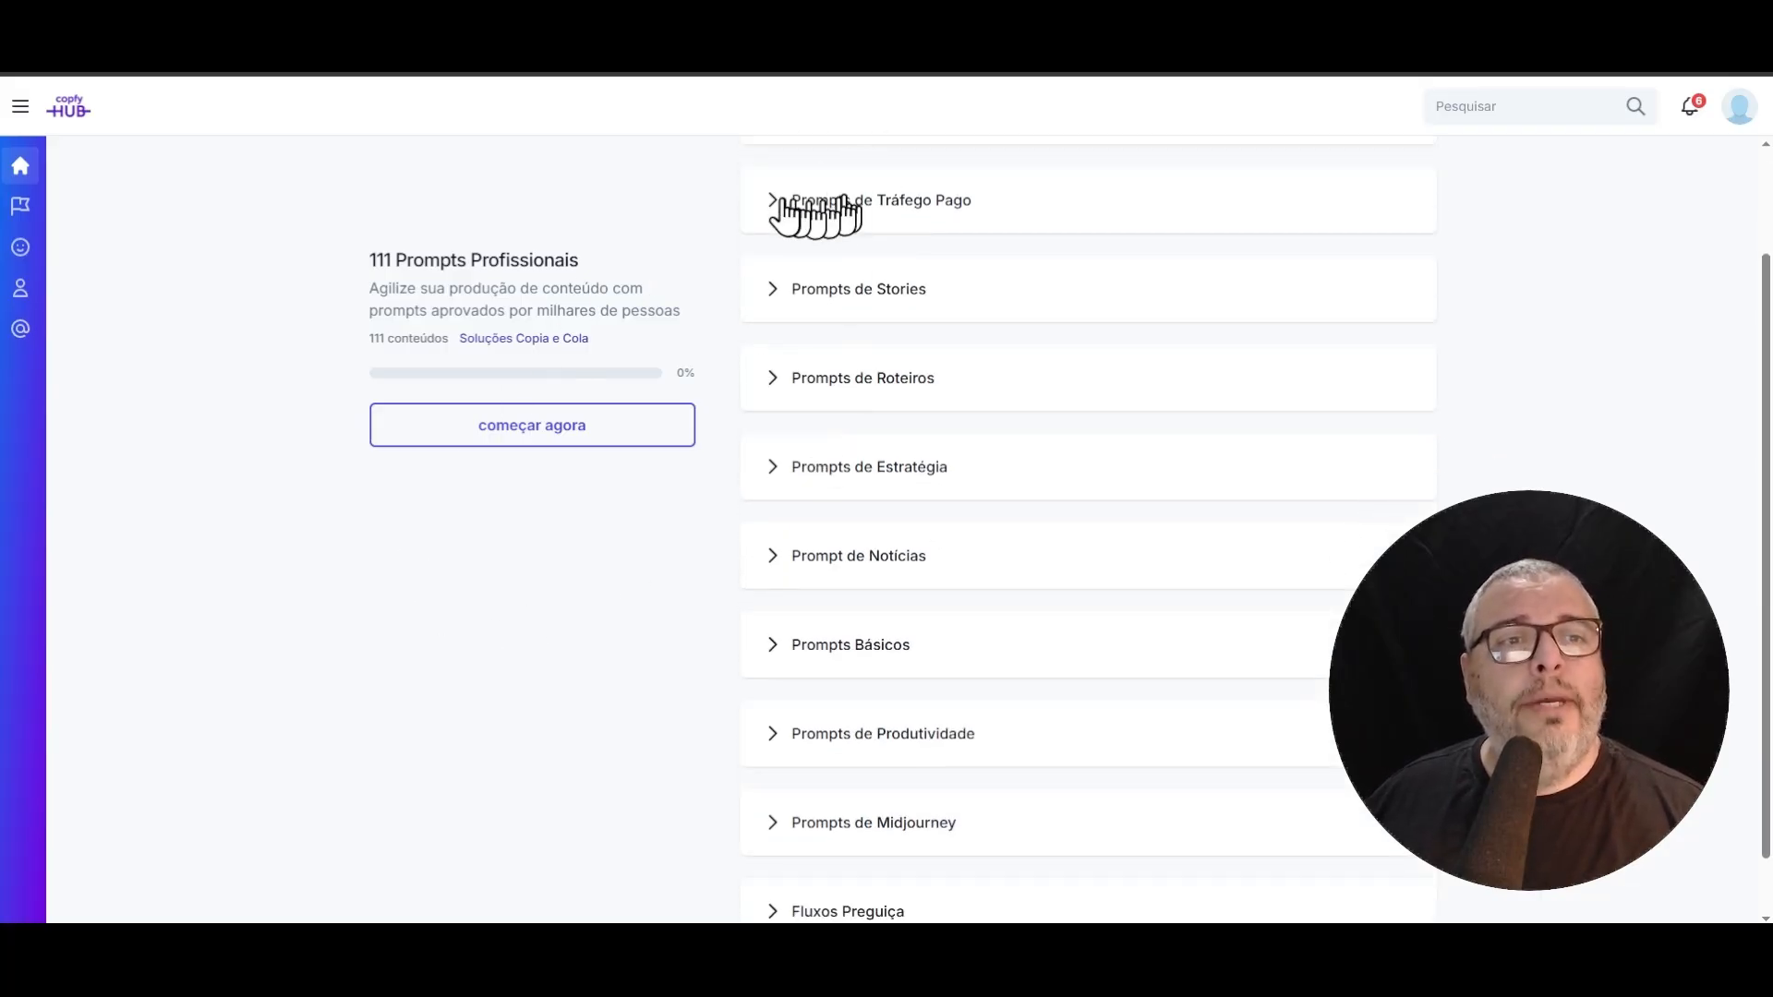
{"action": "scroll", "coordinate": [906, 347], "scroll_direction": "up", "scroll_amount": 1}
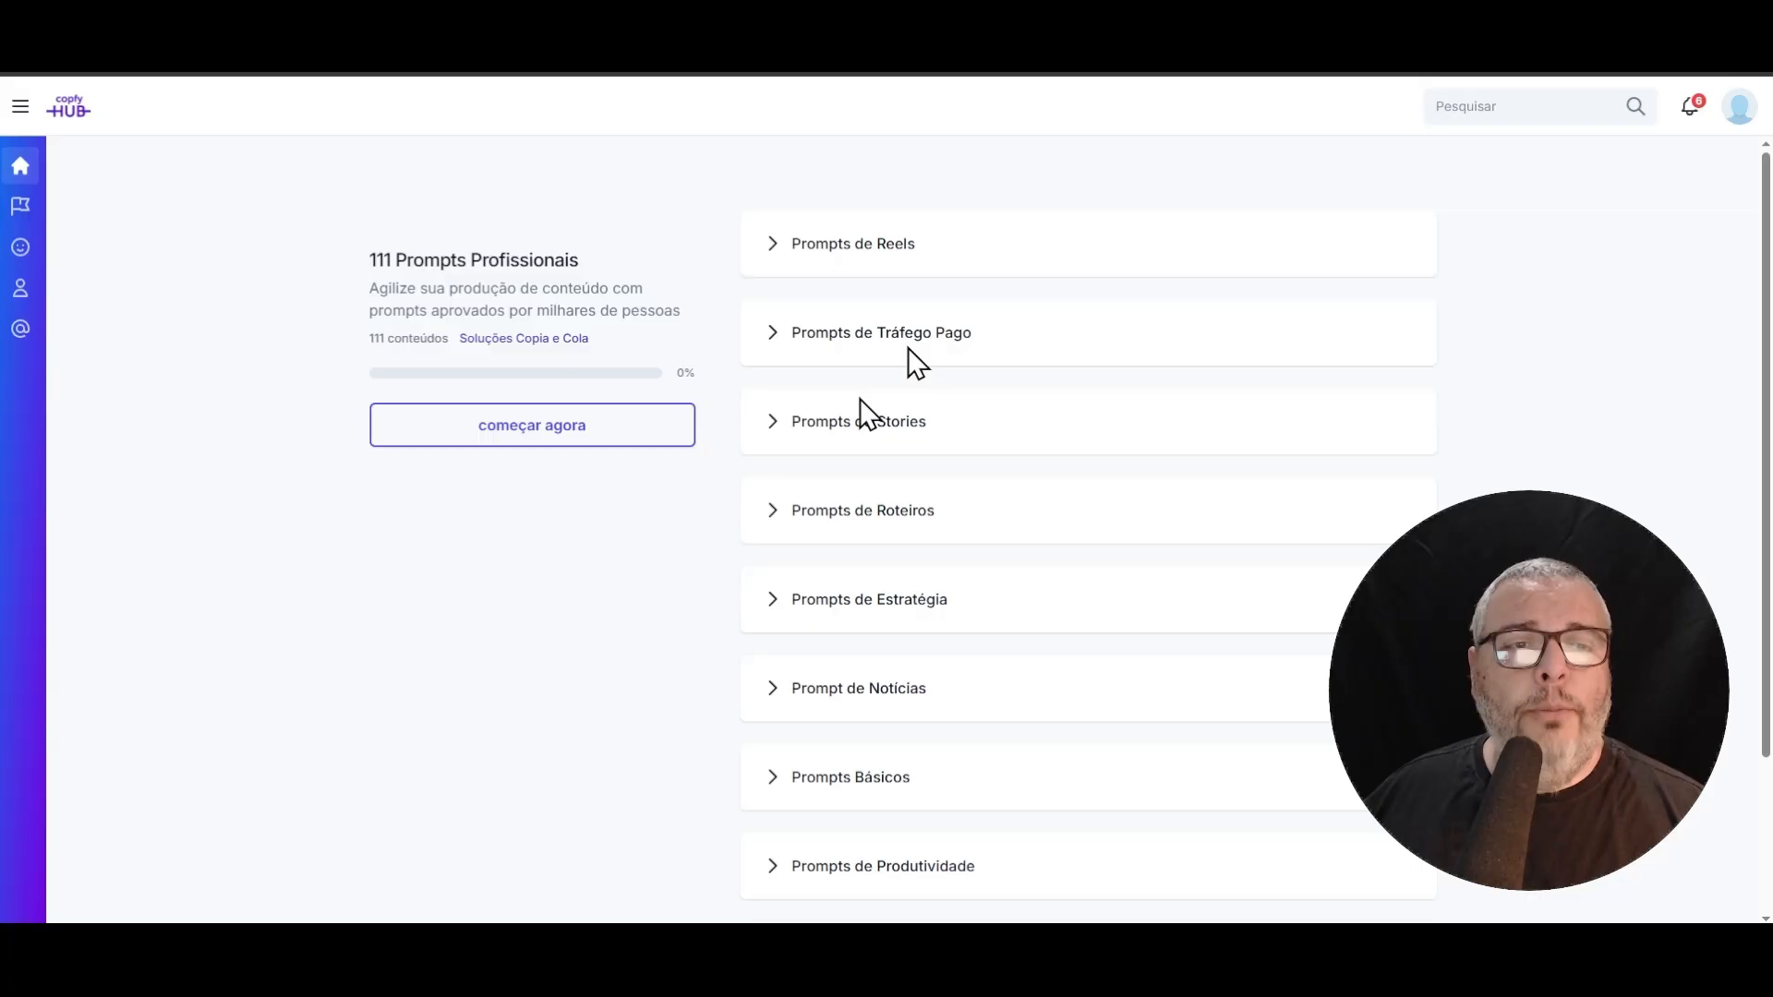
- Inspect the HTML of the Prompts de Reels heading in the browser's developer tools and close them
{"action": "right_click", "coordinate": [904, 242]}
{"action": "left_click", "coordinate": [1002, 687]}
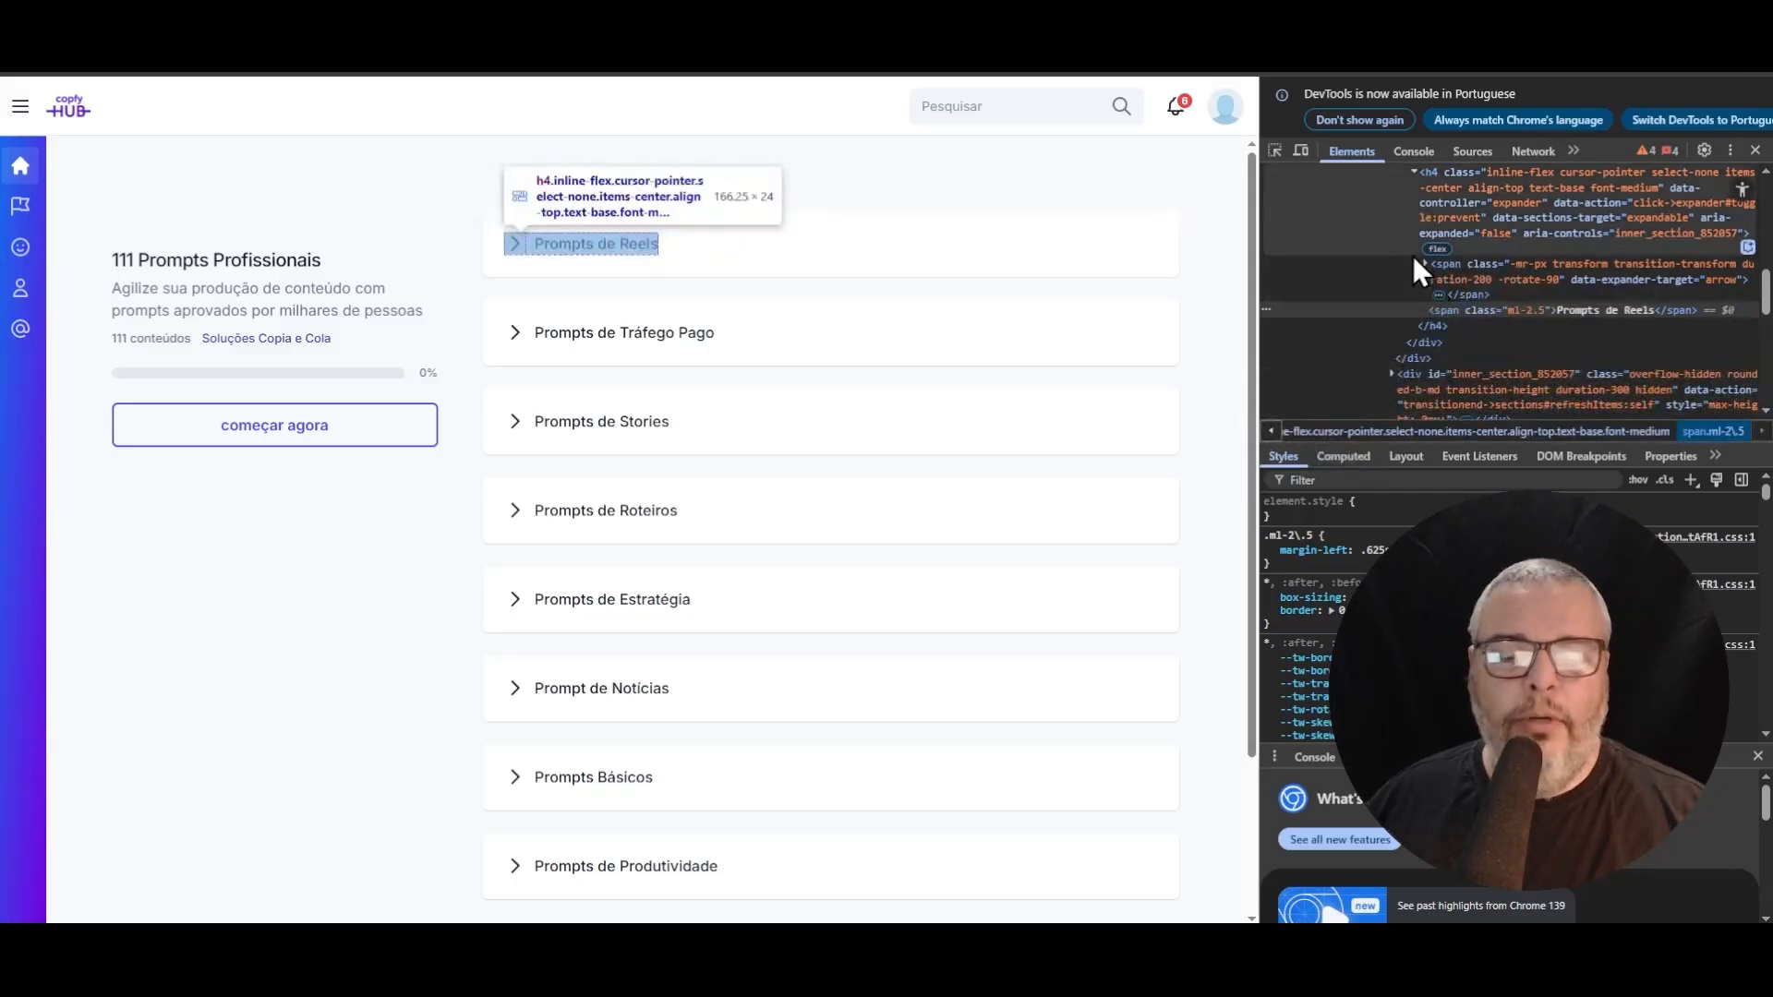
{"action": "key", "text": "F12"}
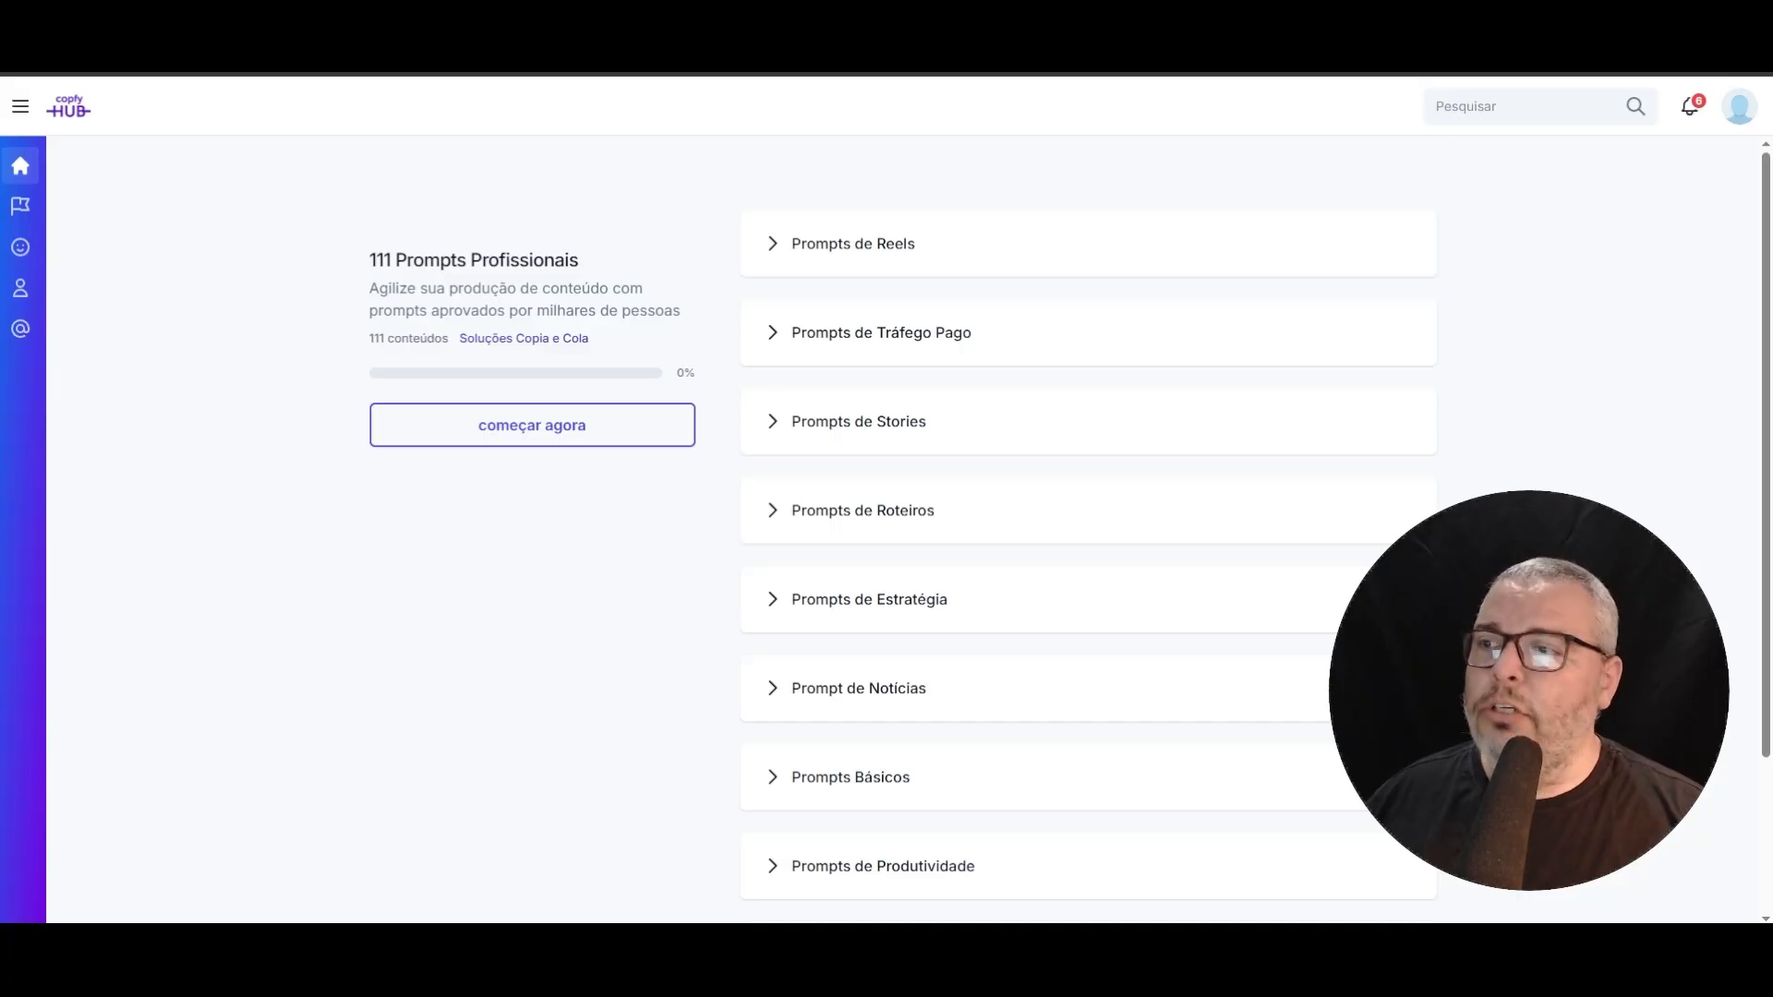
- Capture the category list from Prompts de Reels to Prompts de Produtividade with the screen snipping tool
{"action": "left_click_drag", "start_coordinate": [695, 214], "coordinate": [604, 202]}
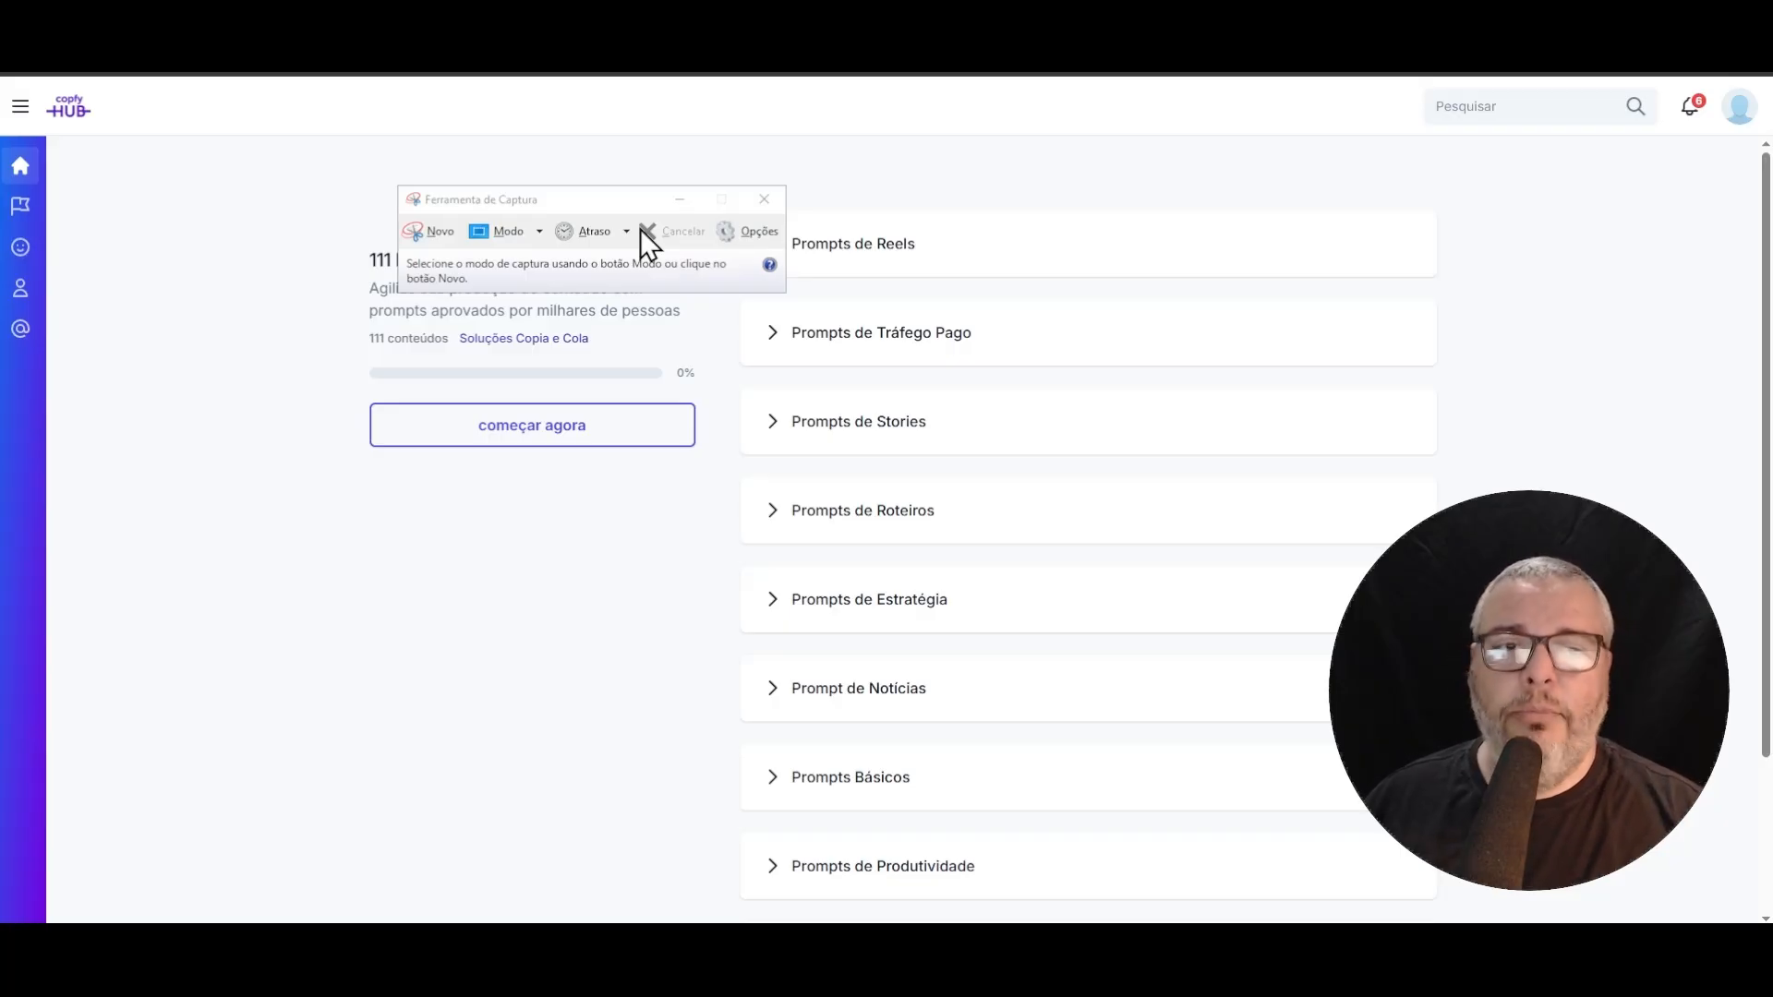
{"action": "left_click", "coordinate": [624, 204]}
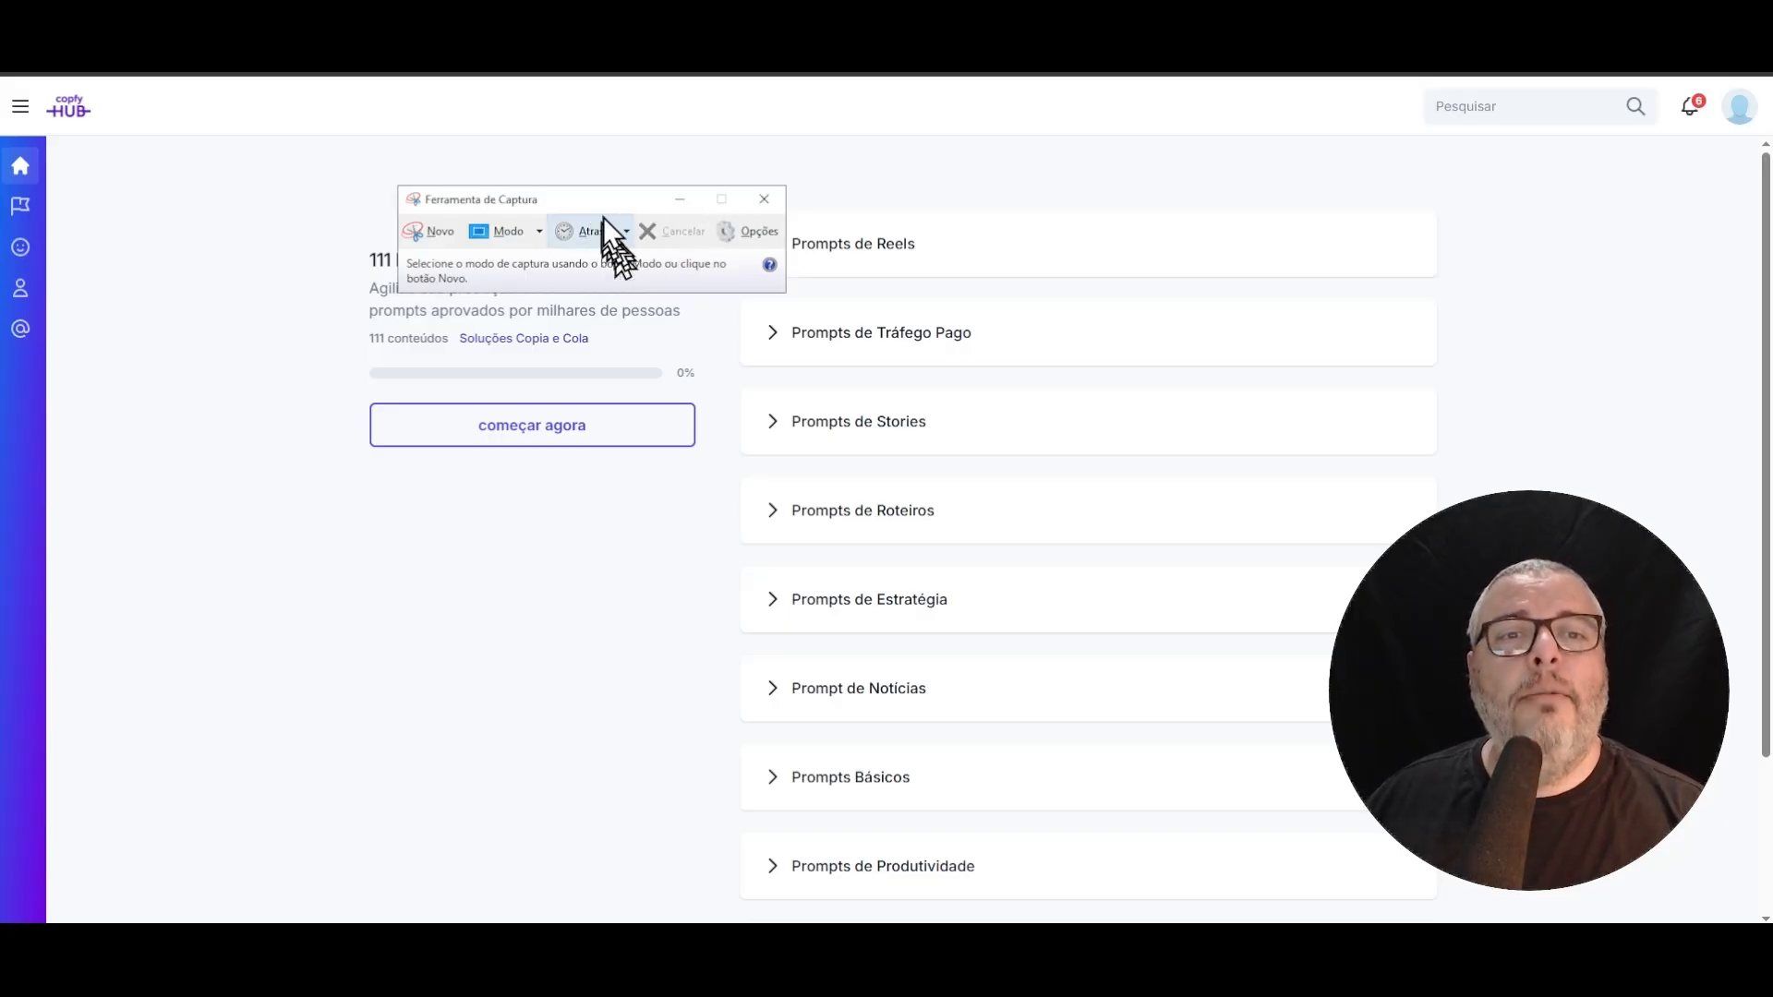
{"action": "left_click_drag", "start_coordinate": [602, 198], "coordinate": [417, 172]}
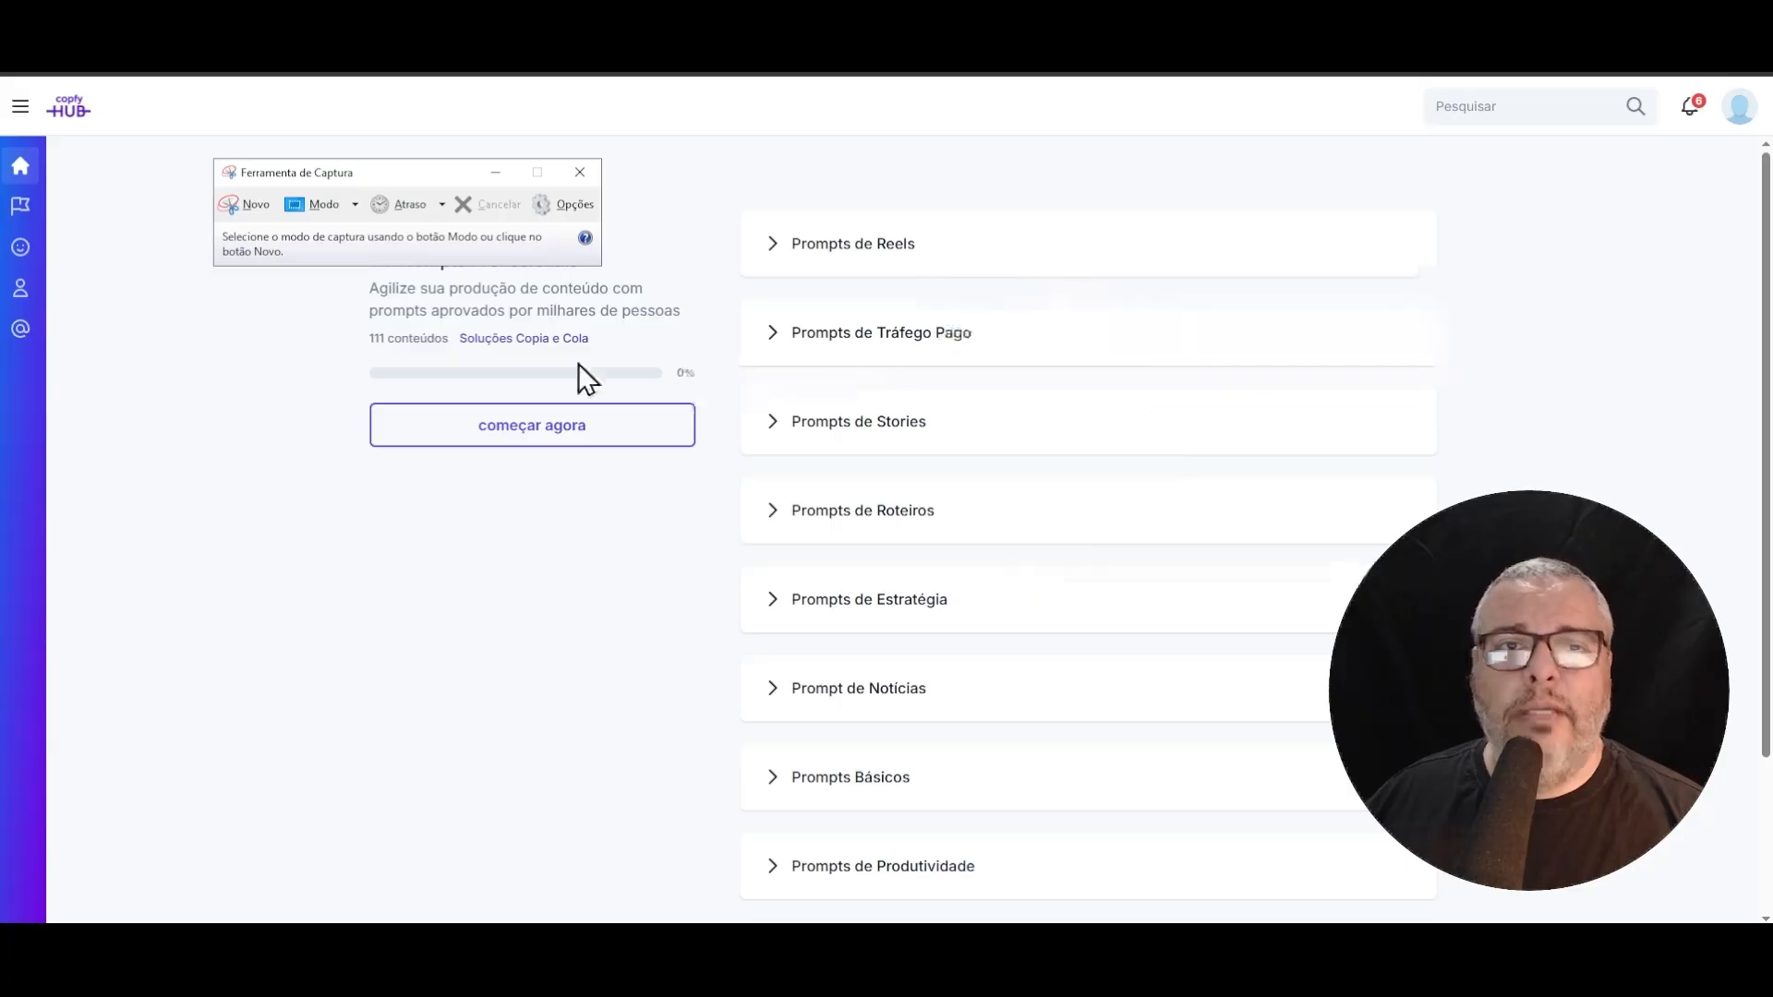
{"action": "left_click", "coordinate": [247, 205]}
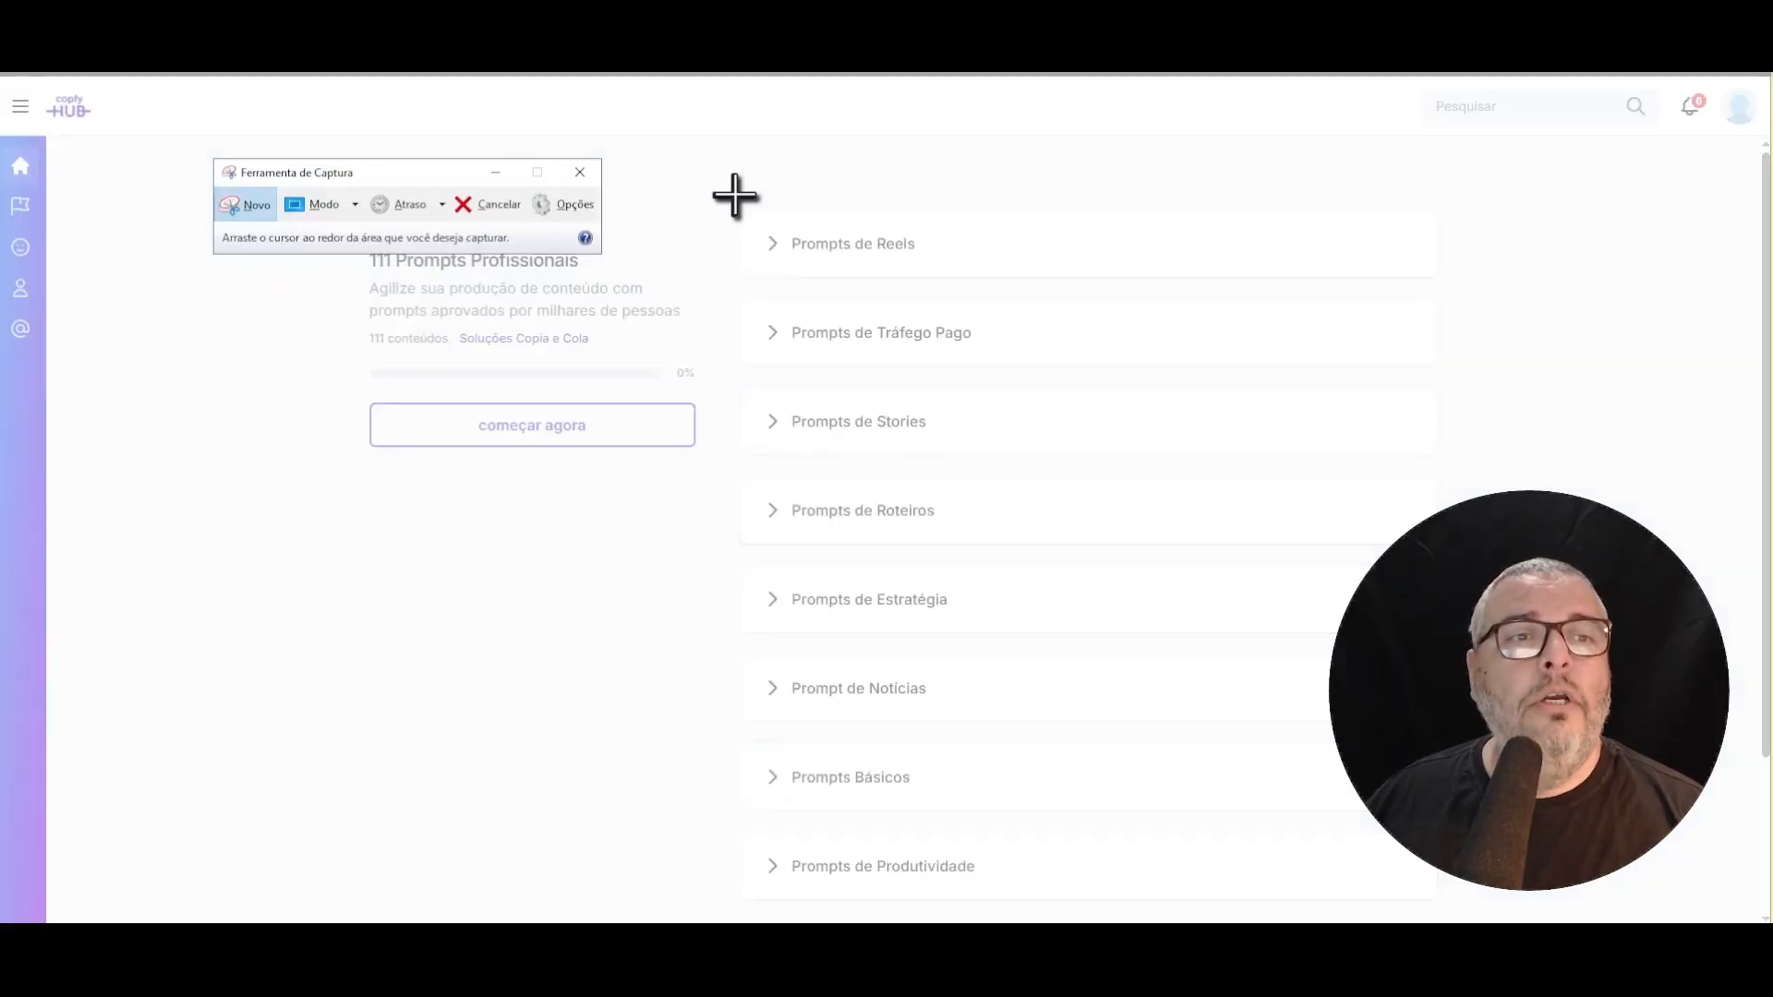
{"action": "left_click_drag", "start_coordinate": [727, 194], "coordinate": [1021, 912]}
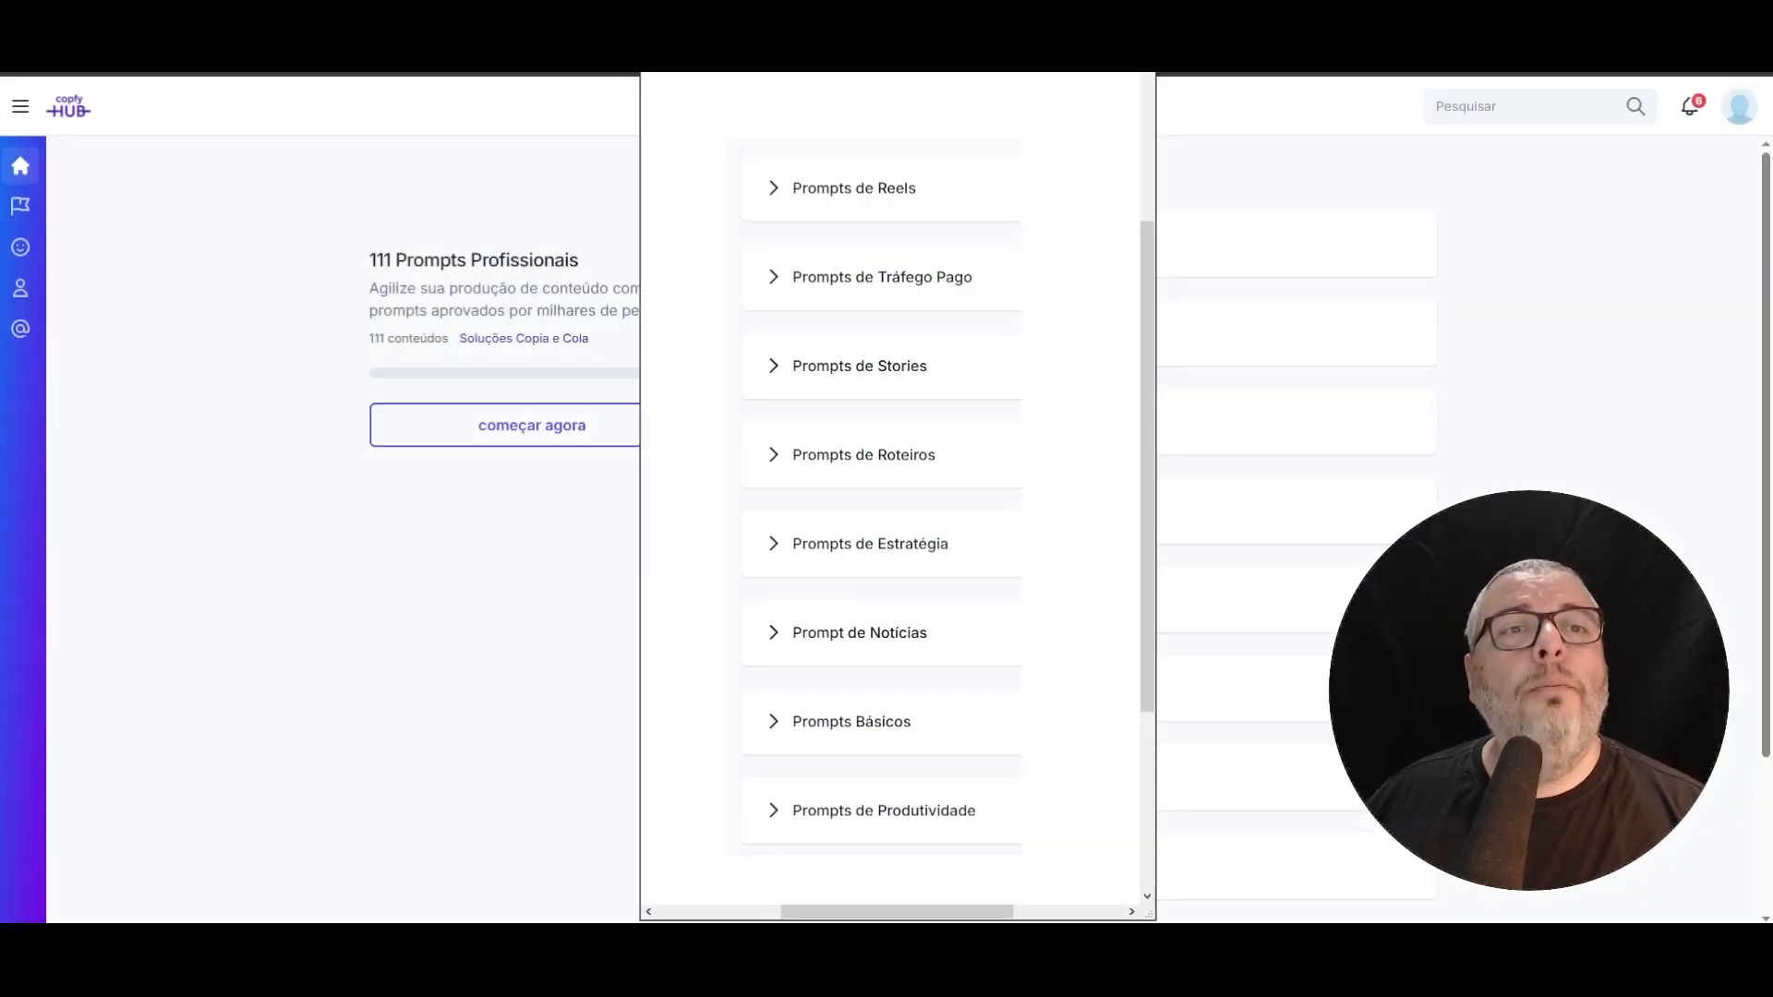
{"action": "left_click", "coordinate": [265, 208]}
- Open ChatGPT in a new browser tab and clear the YouTube description draft from its message box
{"action": "left_click", "coordinate": [591, 18]}
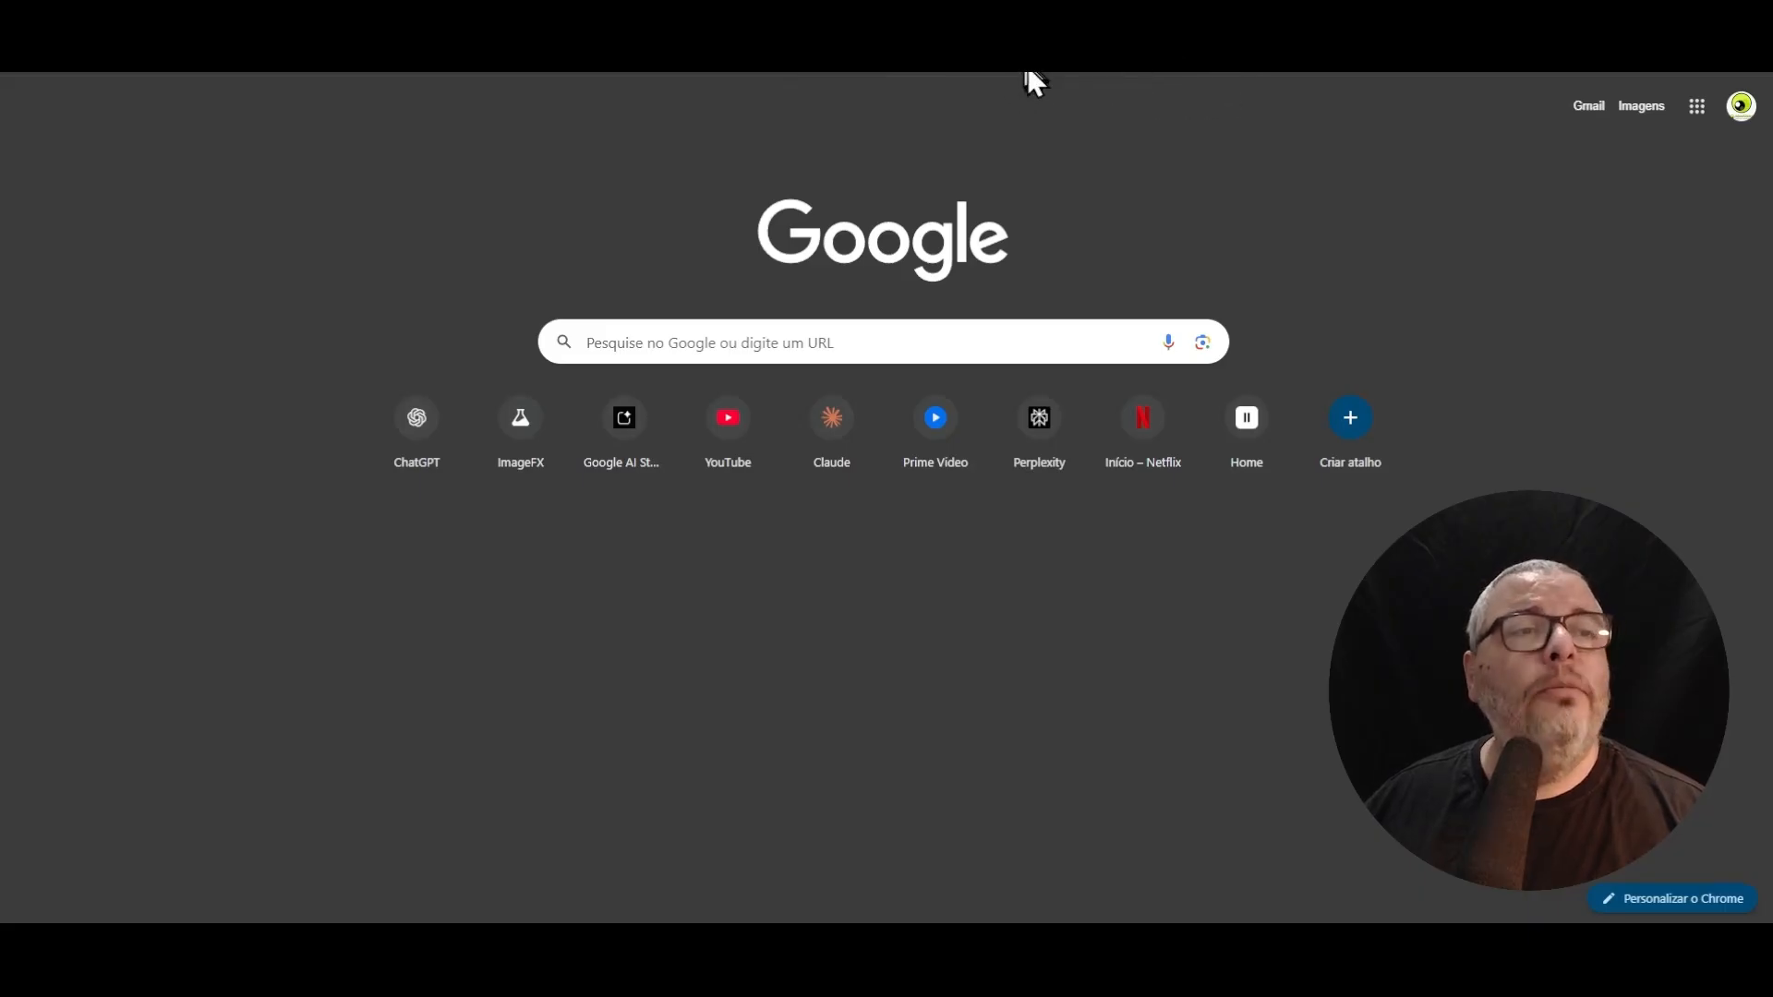
{"action": "left_click", "coordinate": [416, 425]}
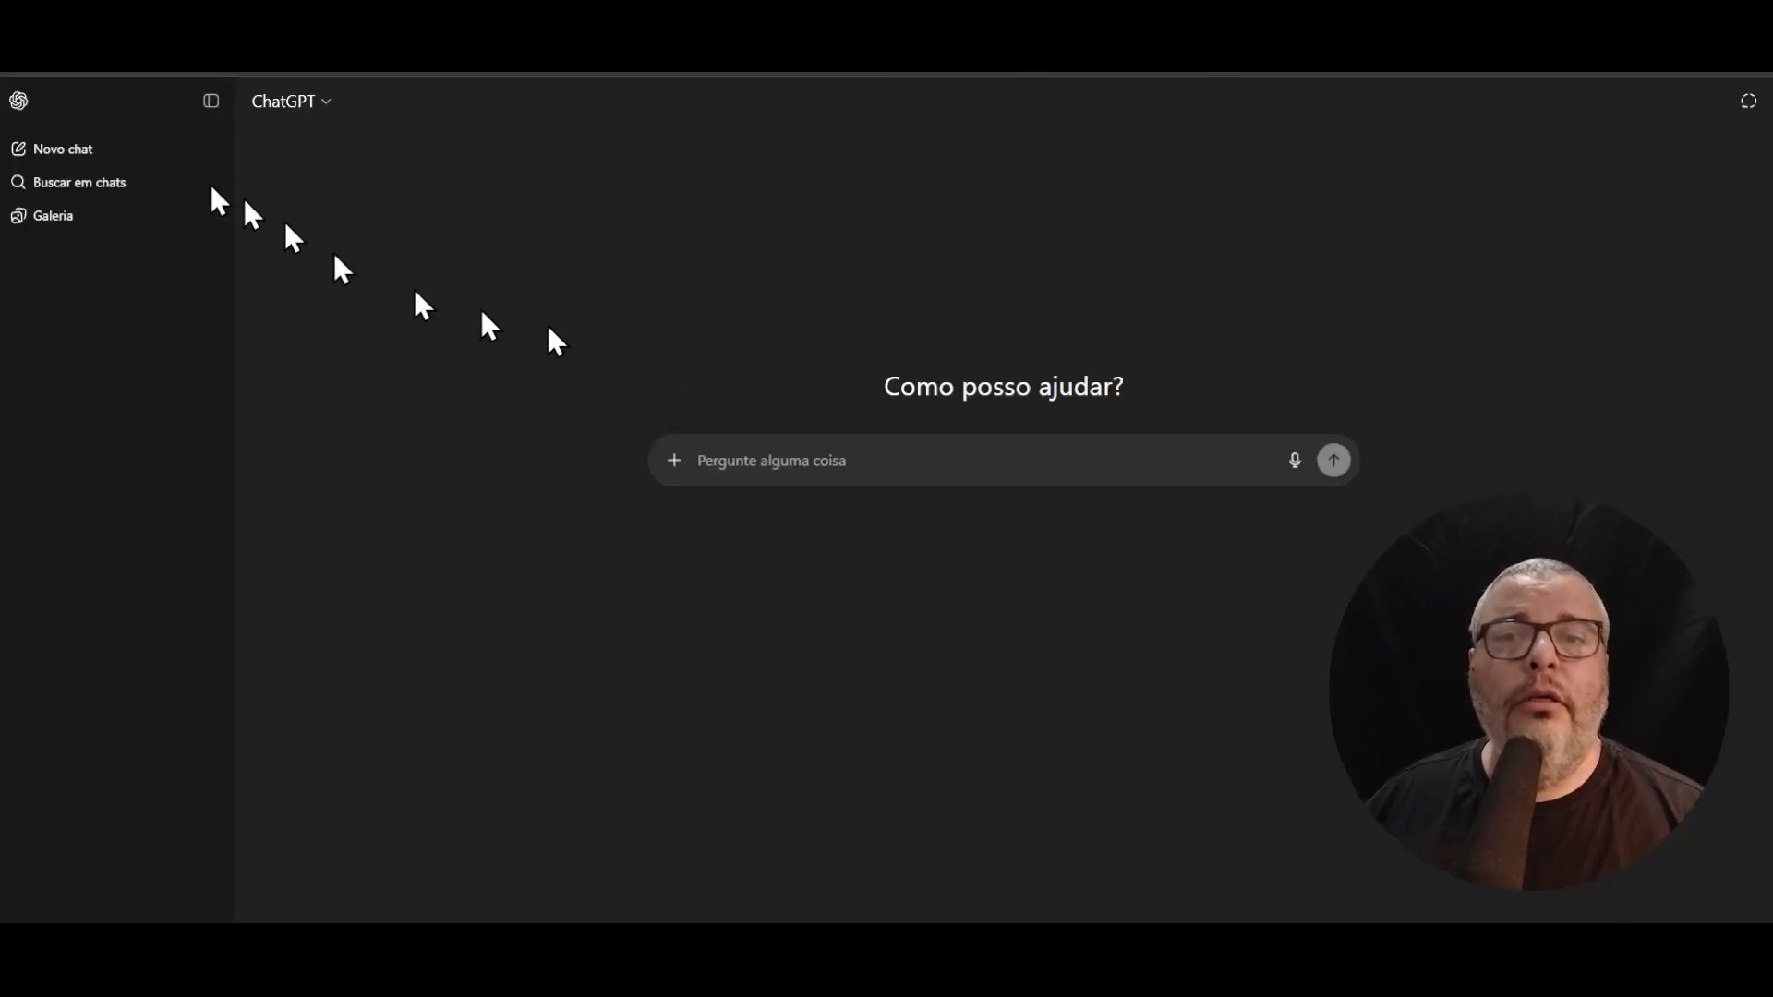
{"action": "type", "text": "Chat, por favor, produza uma descrição completa, seguindo todas as diretrizes de SEO para o meu vídeo no Youtube cujo conteúdo é exatamente o mesmo que está contido no texto do arquivo em anexo. Aponte também 5 sugestões de título para esse vídeo e também coloque palavras-chave na descrição, que tenham a ver com o conteúdo do vídeo/texto."}
{"action": "left_click", "coordinate": [211, 101]}
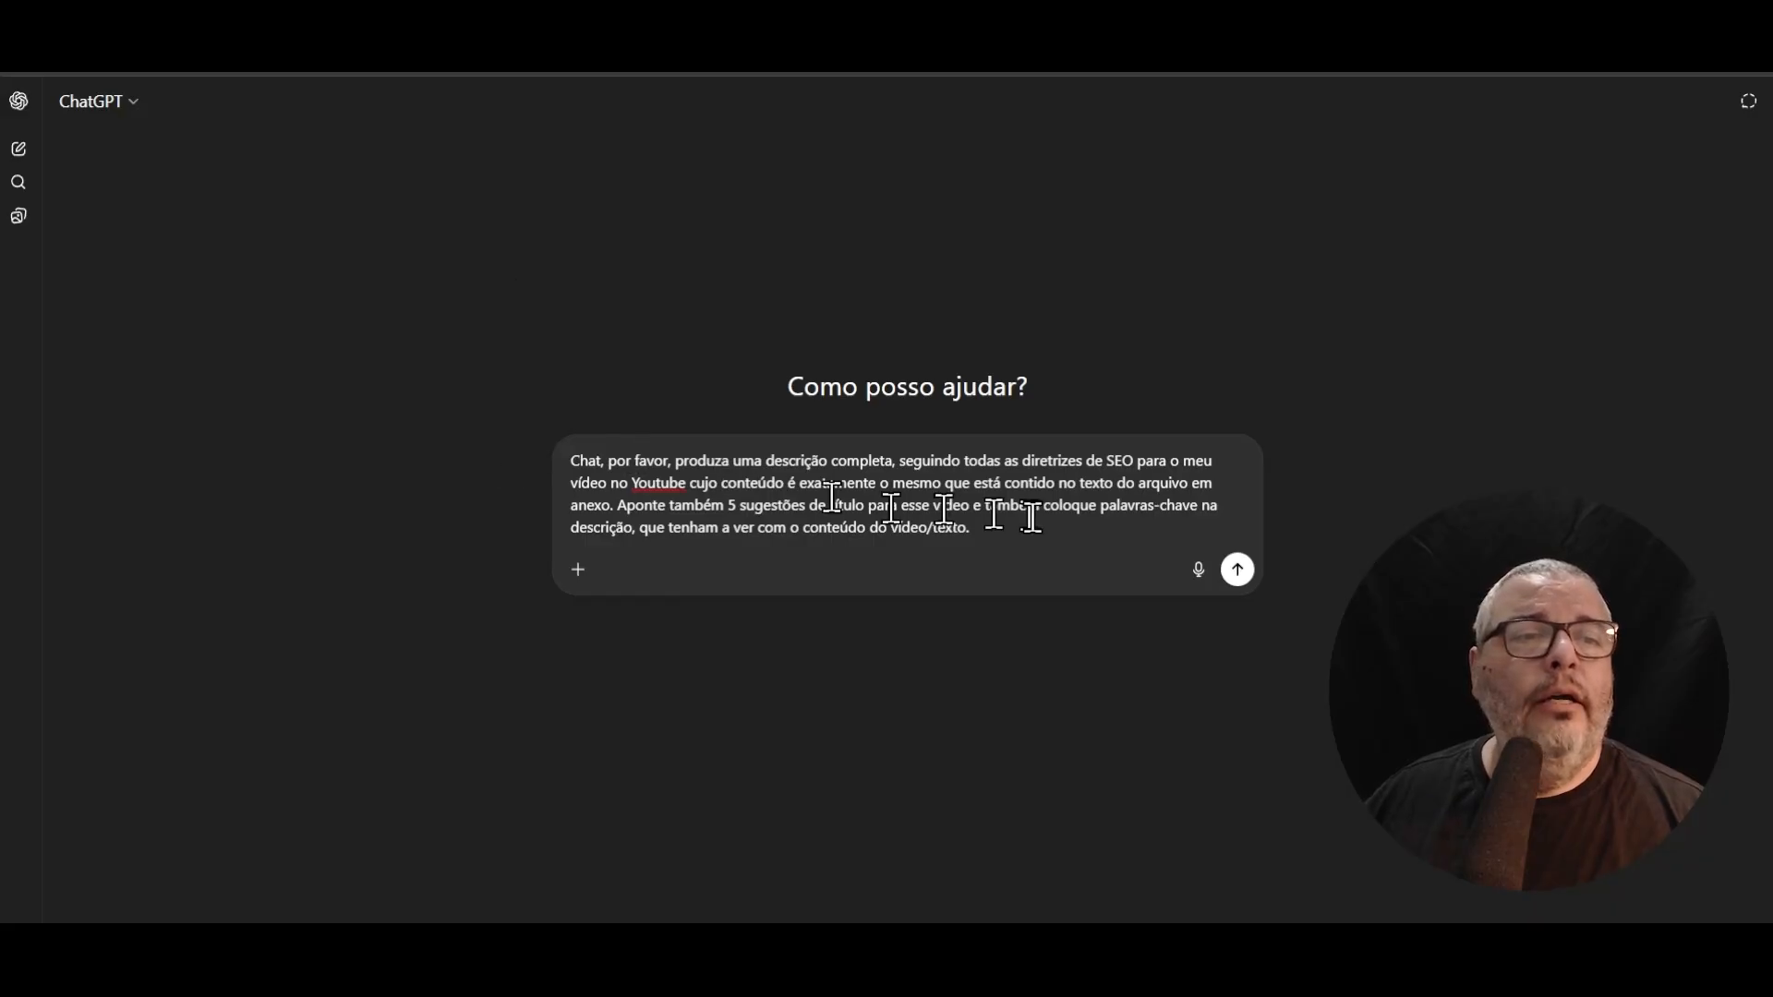
{"action": "key", "text": "ctrl+a"}
{"action": "key", "text": "BackSpace"}
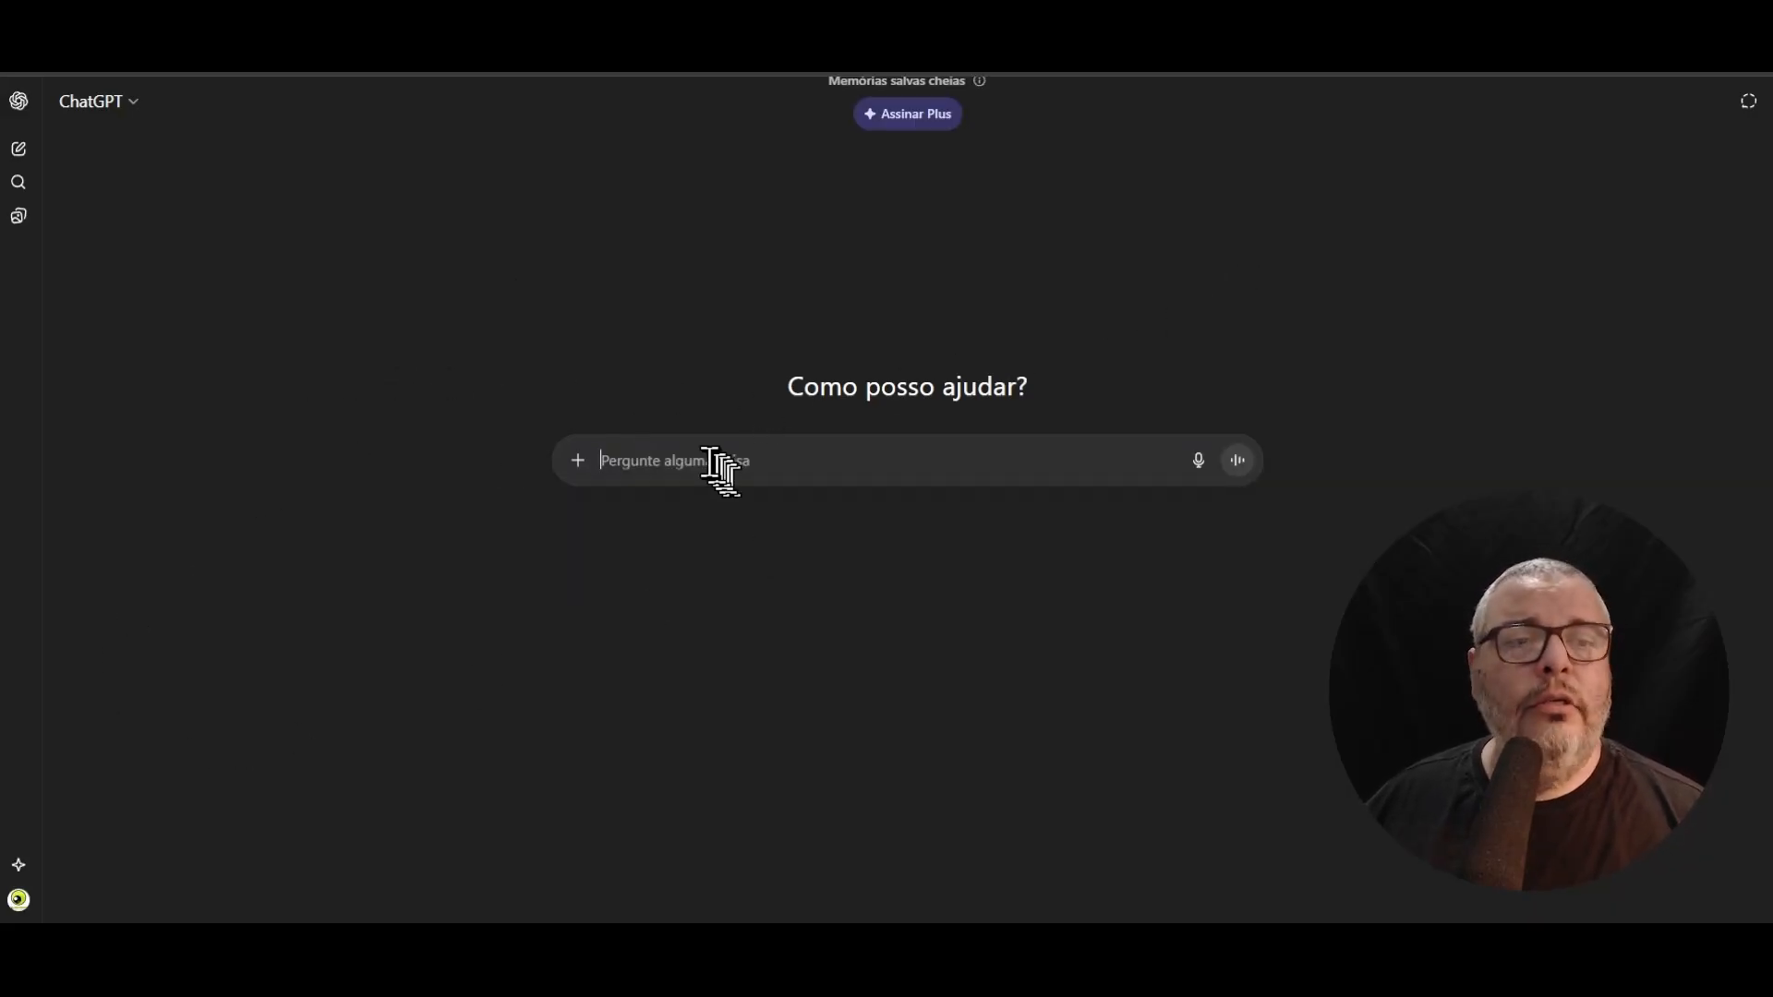
- Write the prompt "Chat, por favor, crie uma relação de pastas, com os nomes existentes na imagem em anexo." and attach the captured image
{"action": "type", "text": "Chat, por fav"}
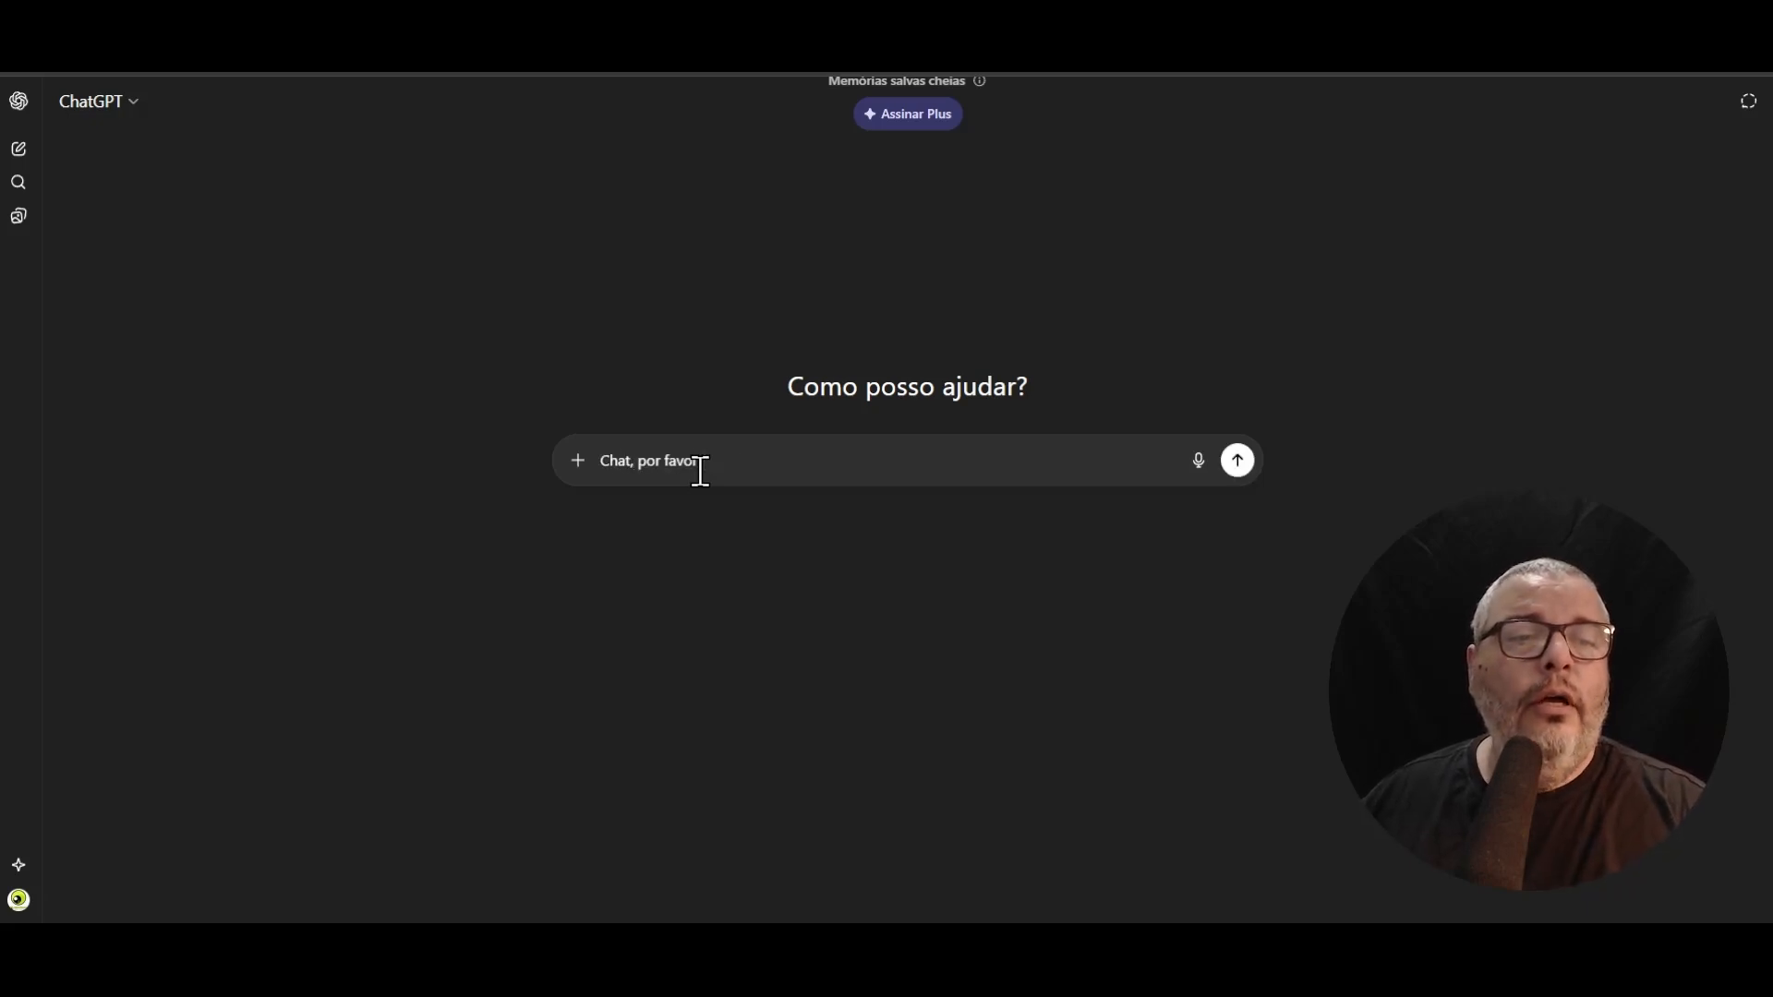
{"action": "type", "text": "or, crie"}
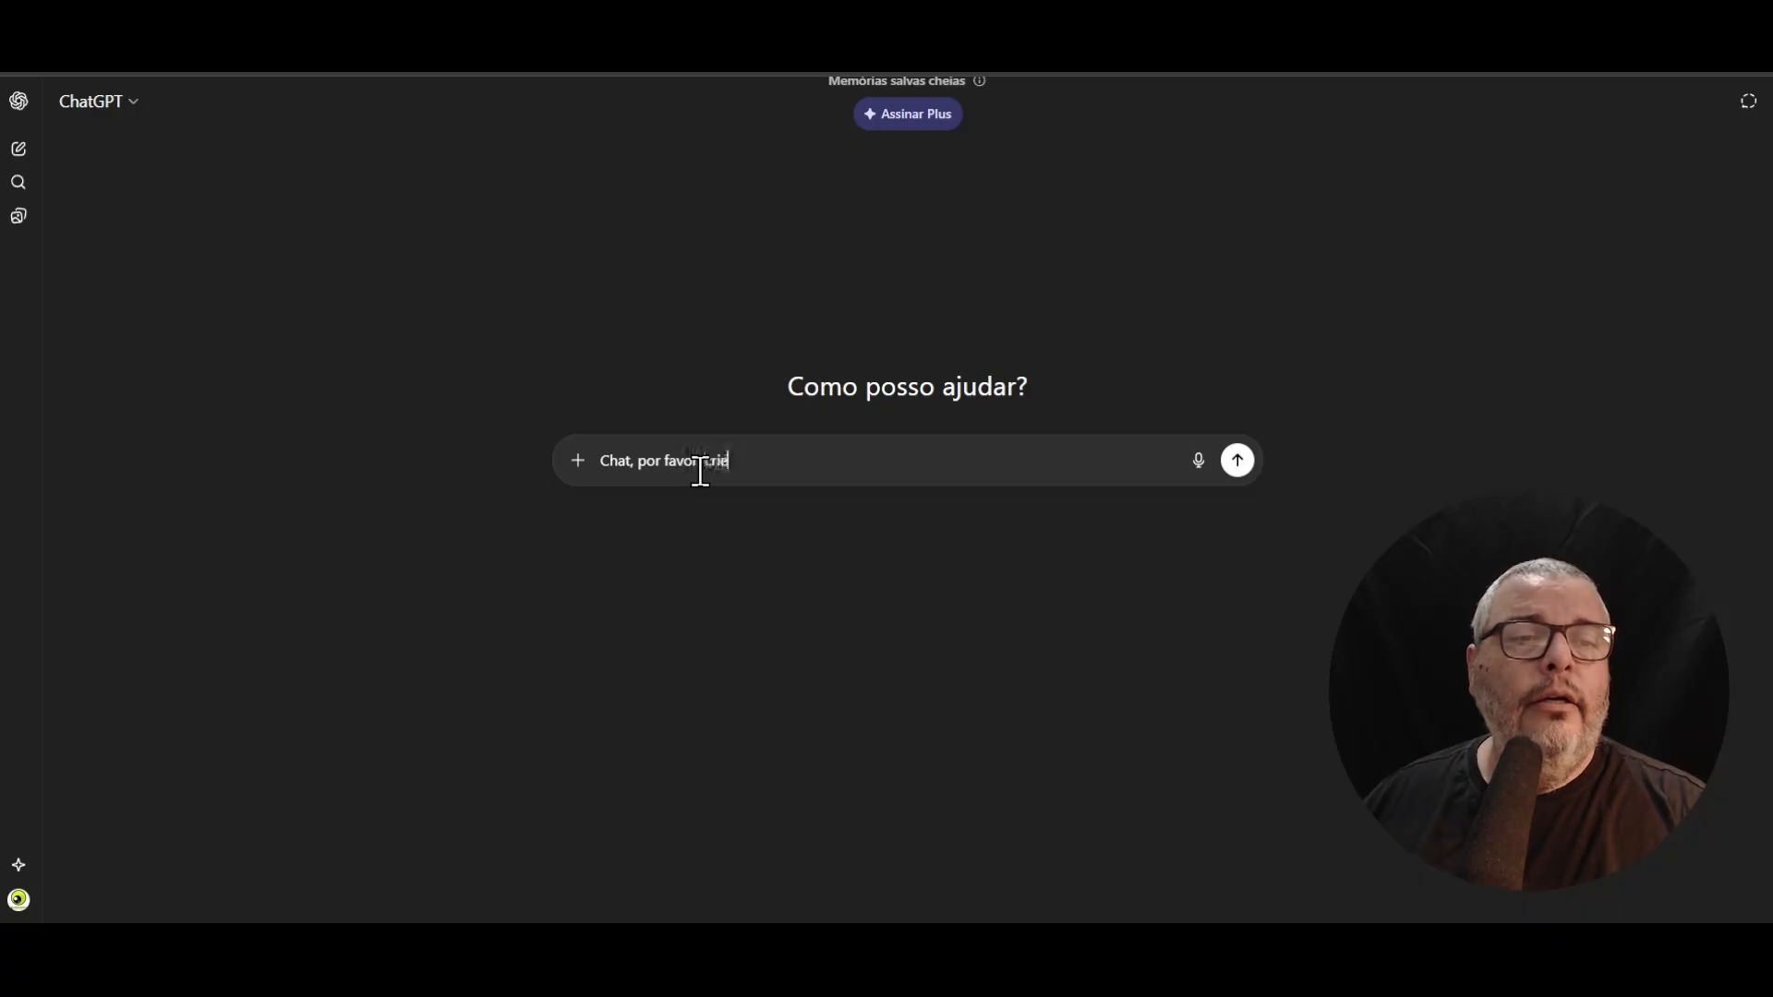
{"action": "type", "text": " uma relação de"}
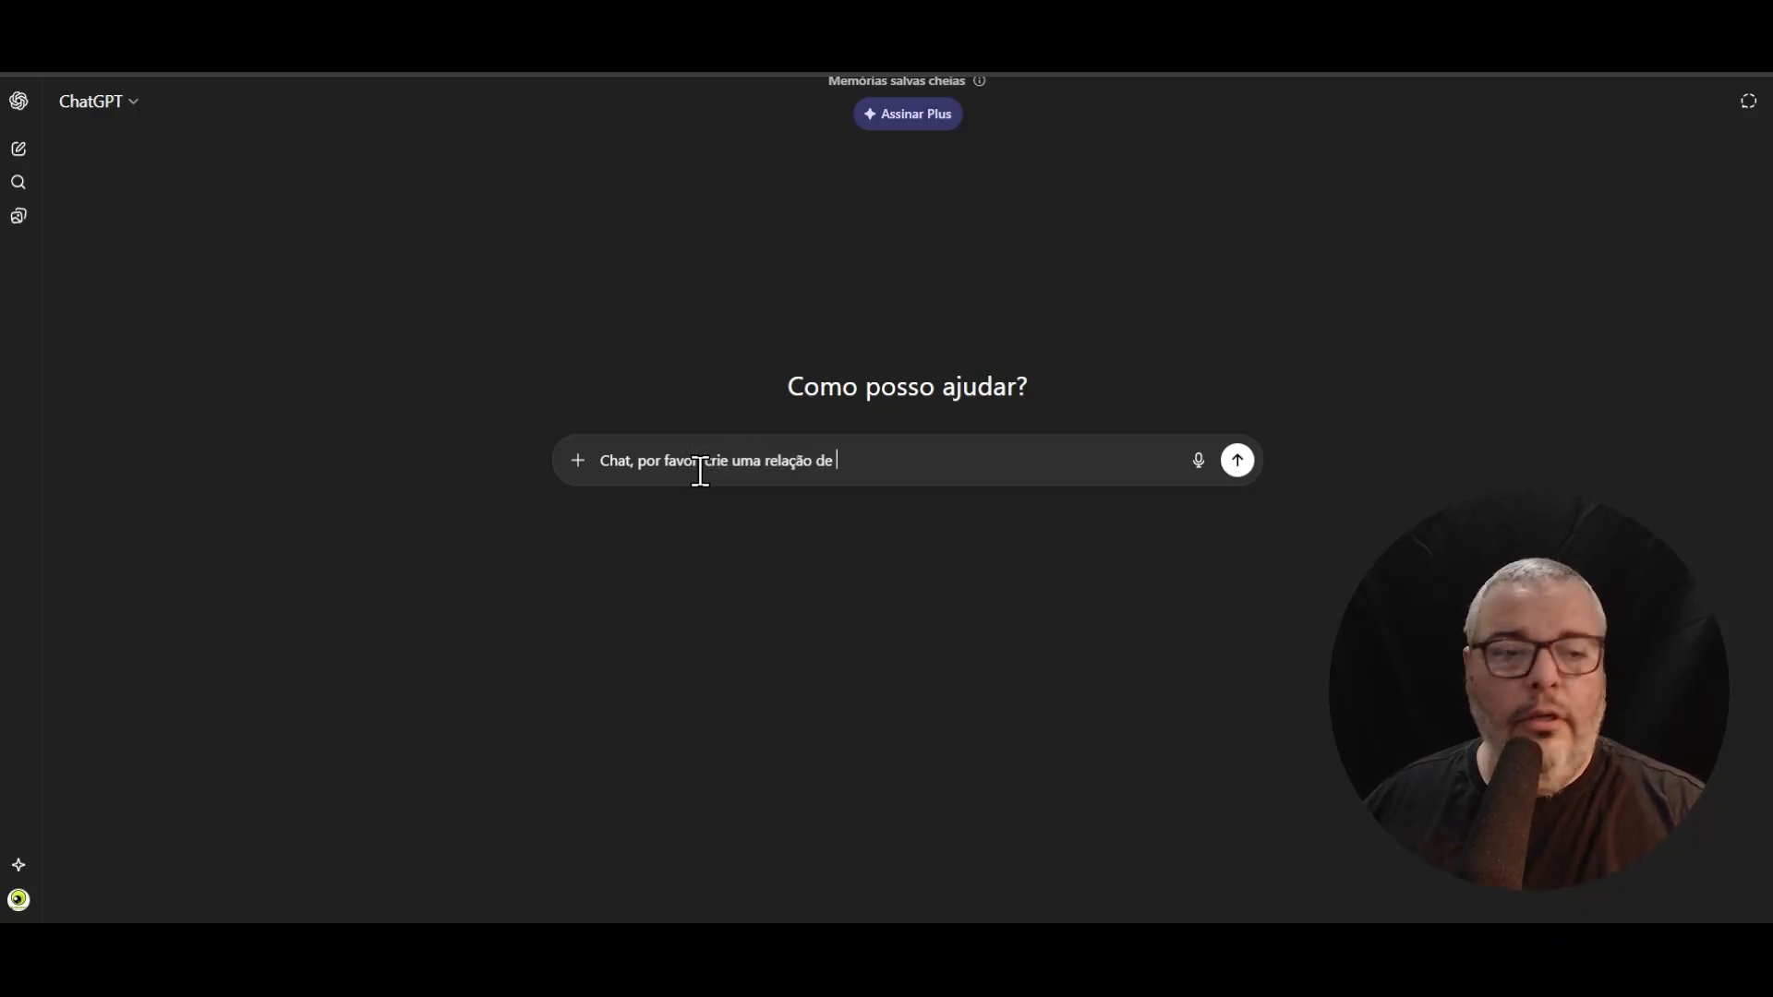
{"action": "type", "text": " pastas, "}
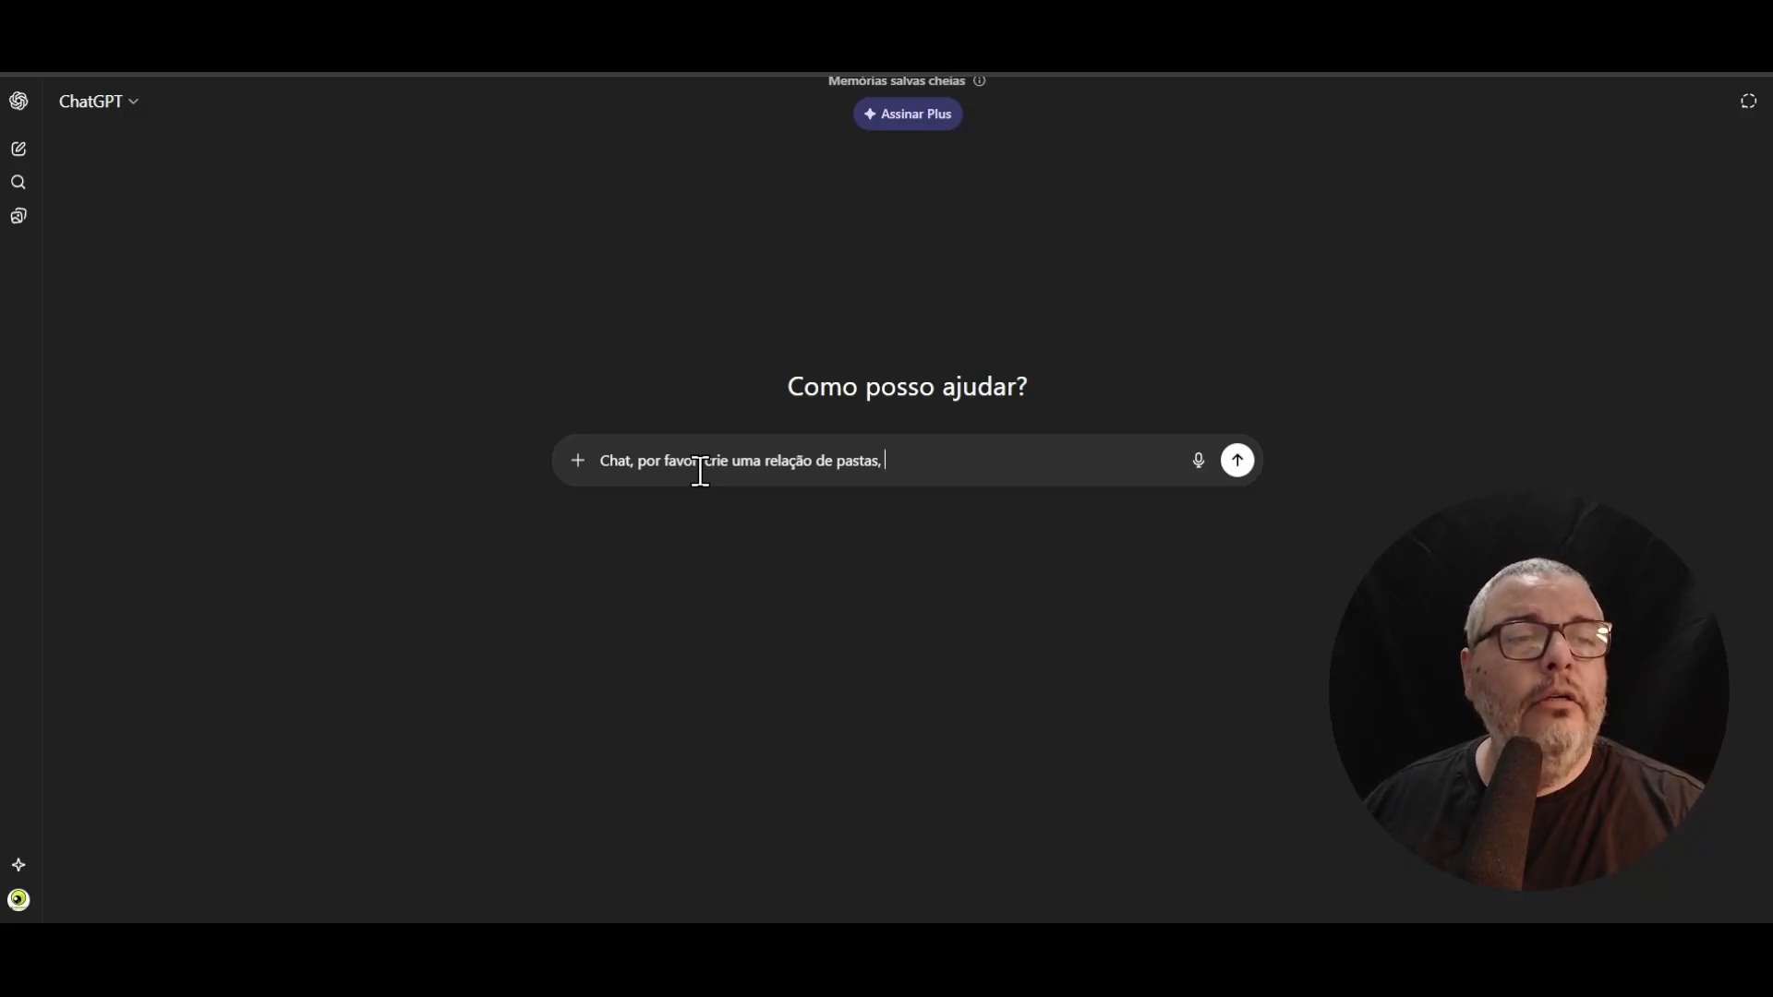
{"action": "type", "text": "com os nomes existent"}
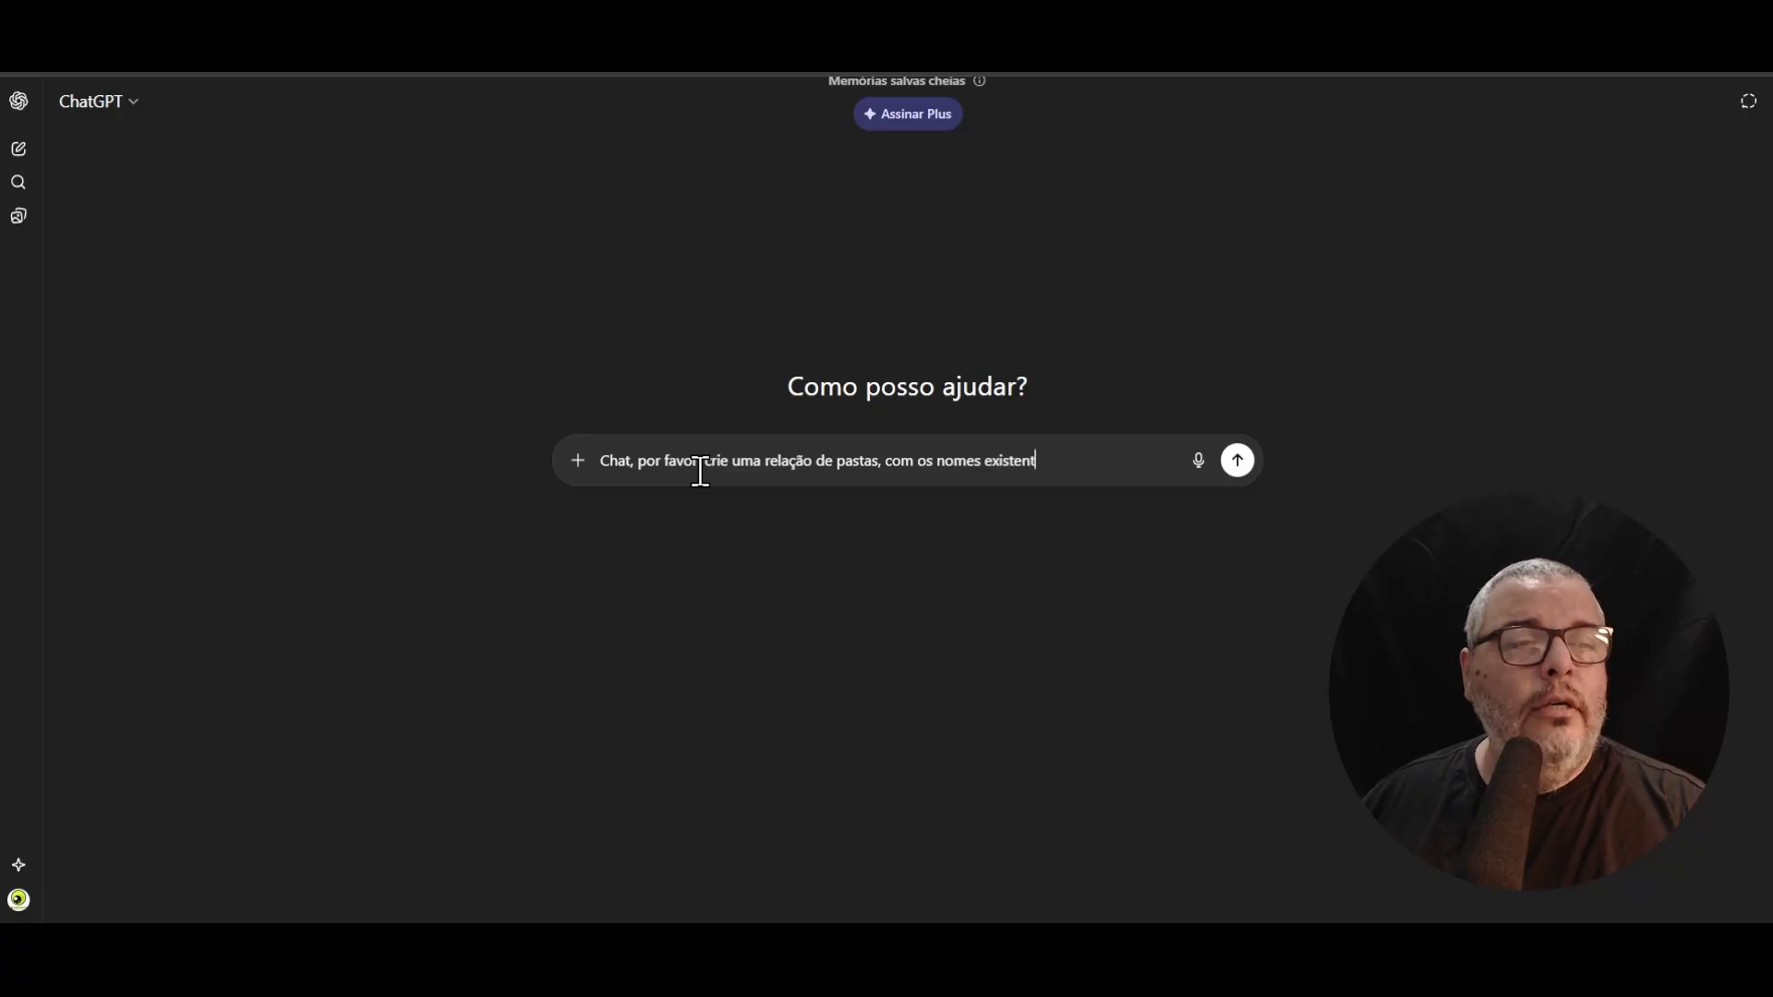
{"action": "type", "text": "es na imagem em anexo."}
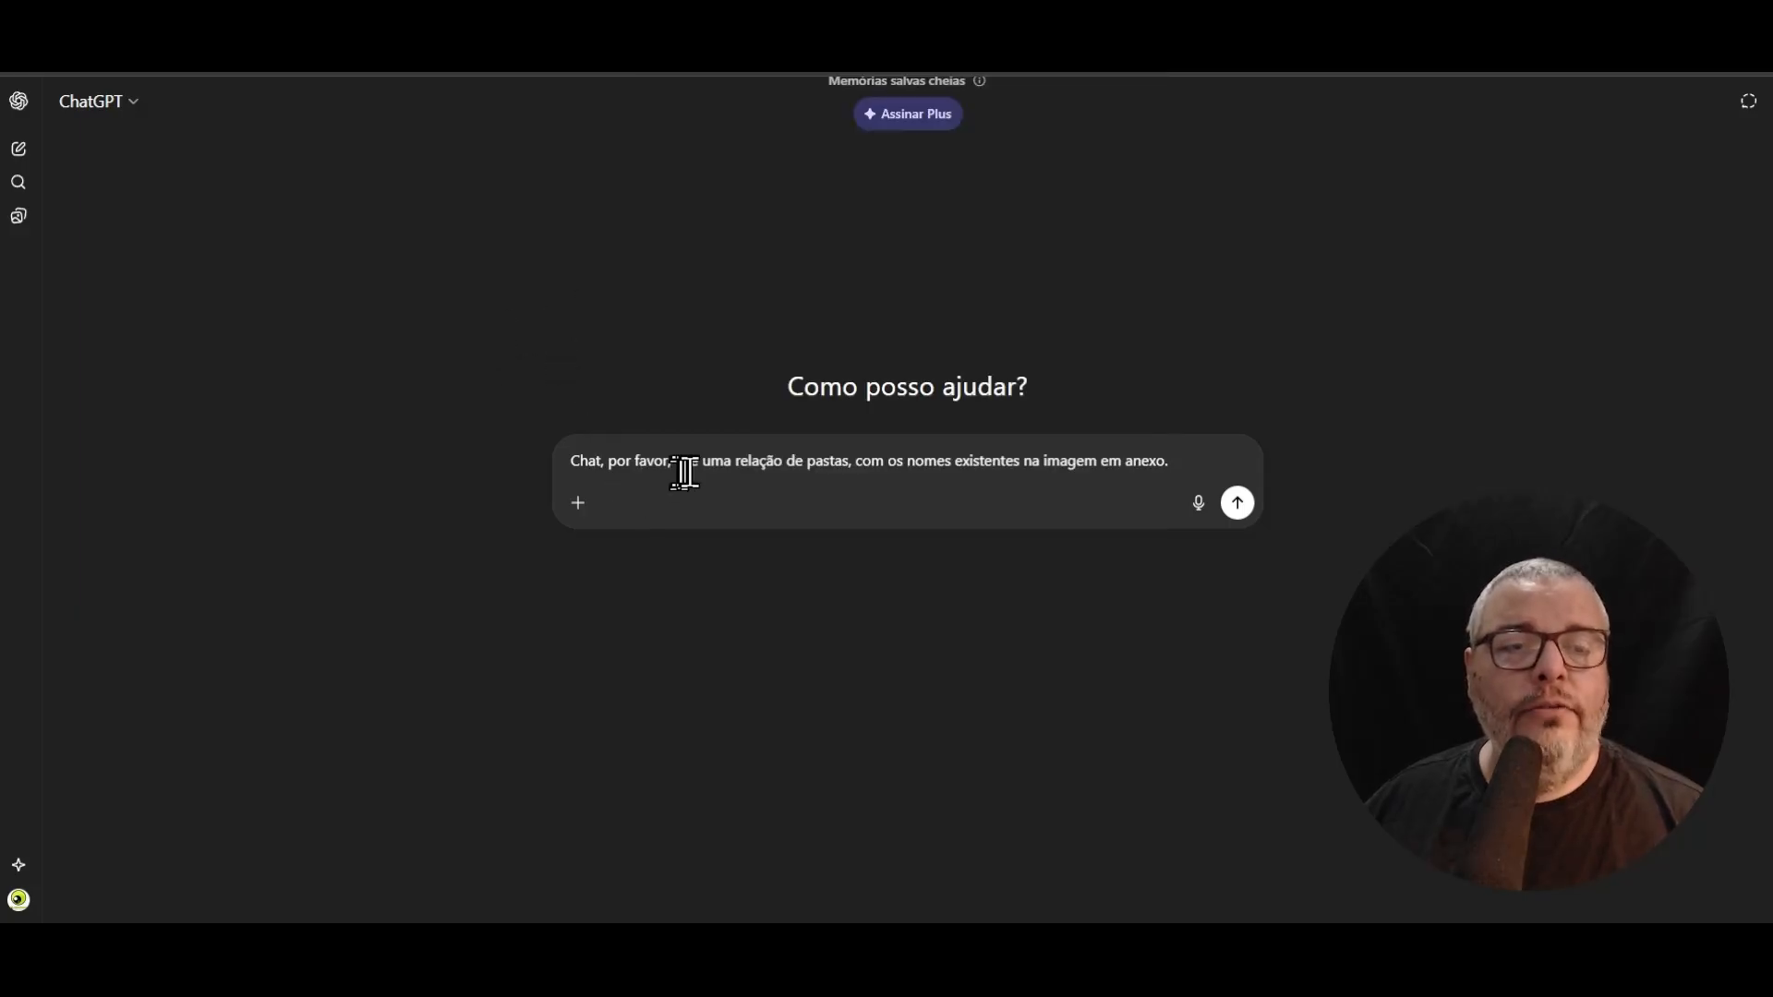
{"action": "key", "text": "ctrl+v"}
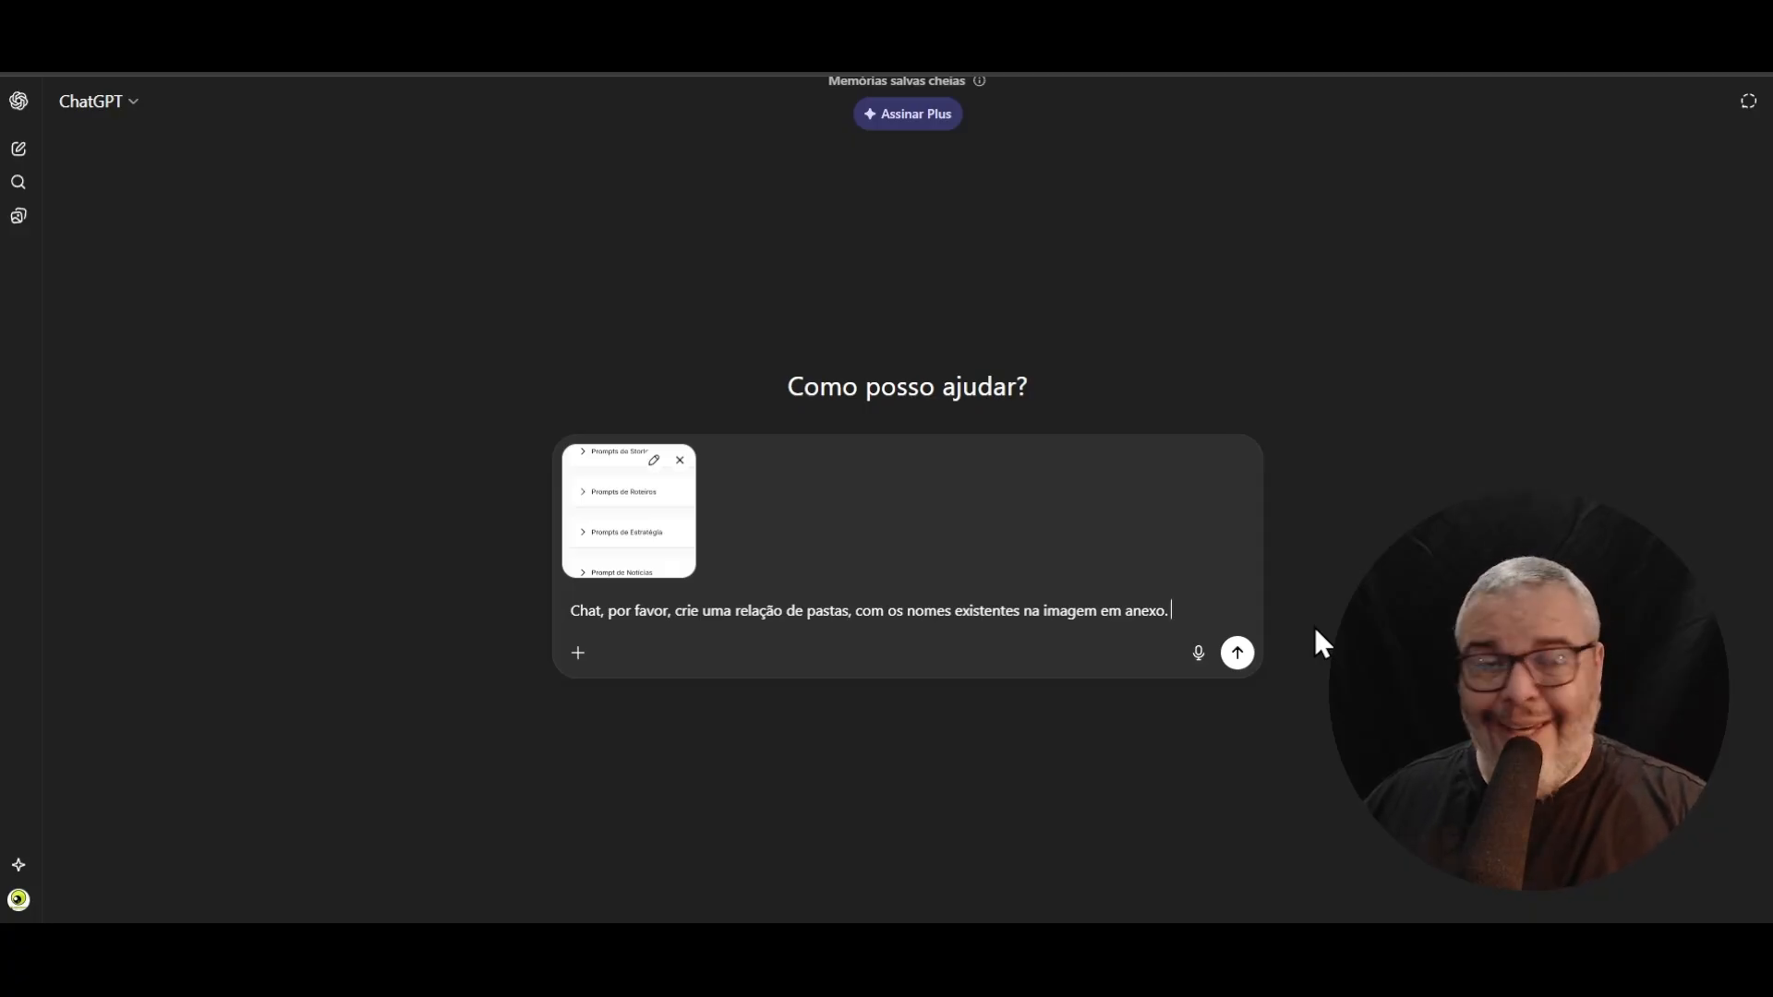
- Add the sentence "Coloque os nomes em maiúsculo e um ordenador para seguir a mesma ordem da imagem." to the prompt
{"action": "type", "text": "Coloque tudo e"}
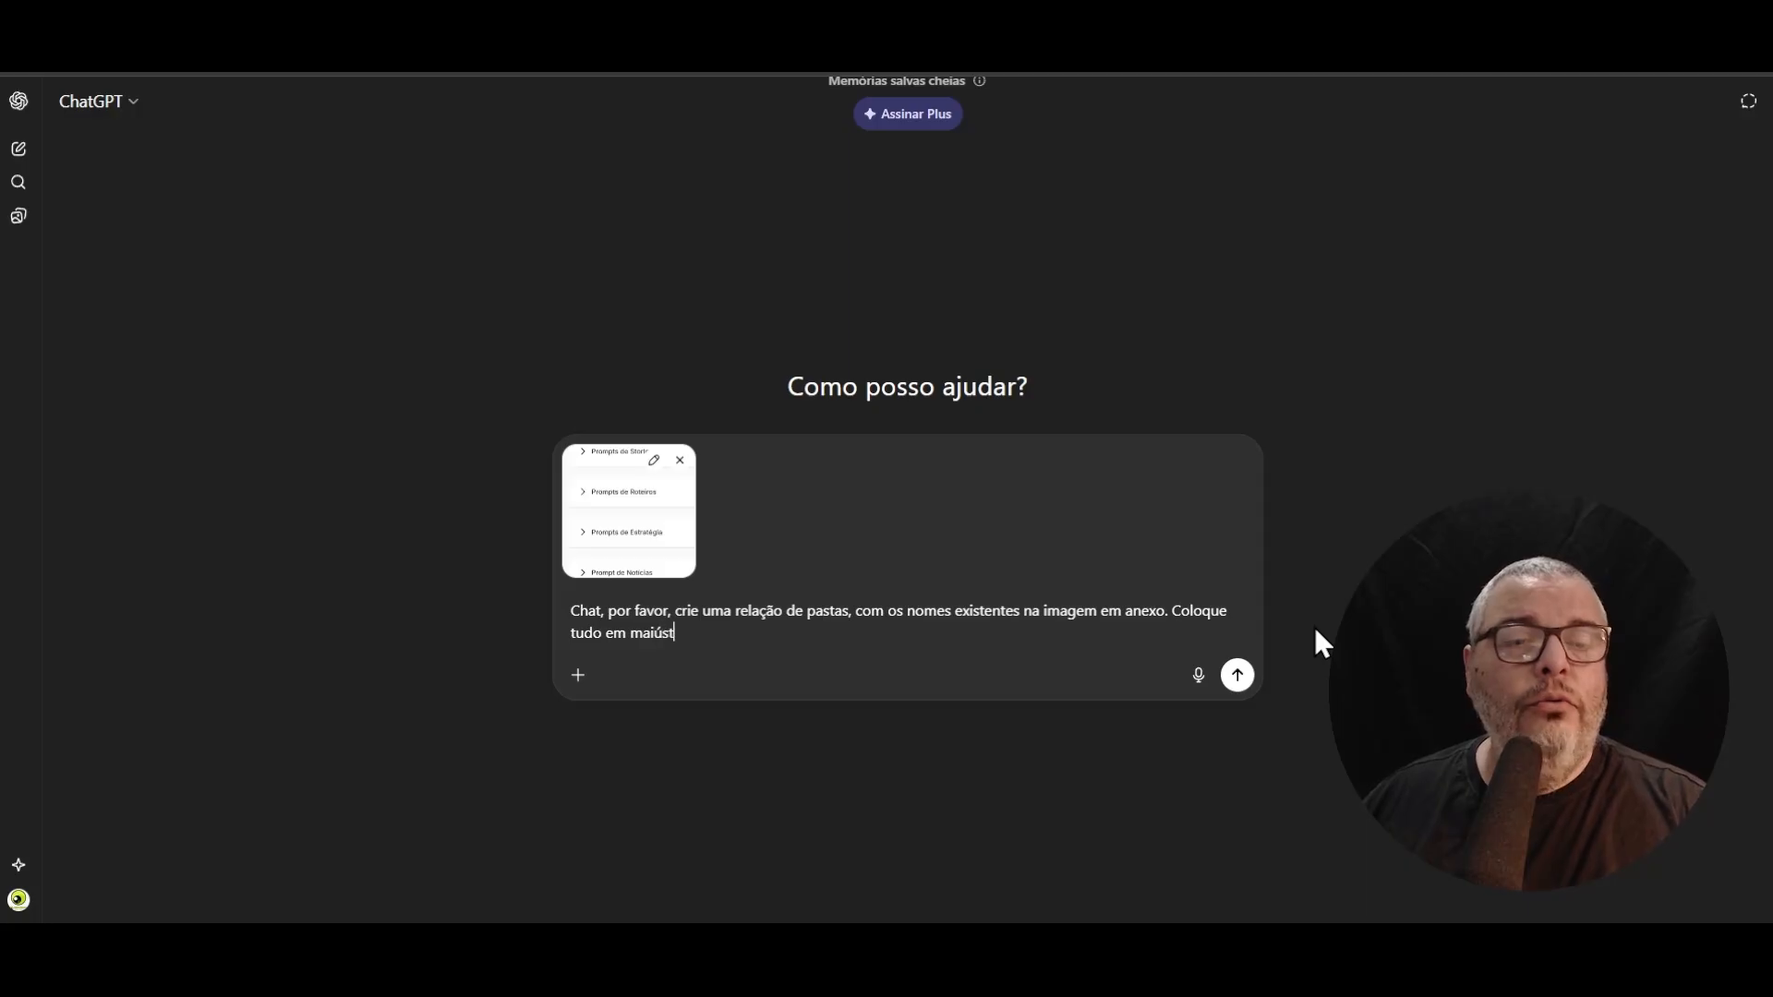
{"action": "type", "text": "m m"}
{"action": "key", "text": "BackSpace"}
{"action": "key", "text": "BackSpace"}
{"action": "key", "text": "BackSpace"}
{"action": "key", "text": "BackSpace"}
{"action": "key", "text": "BackSpace"}
{"action": "key", "text": "BackSpace"}
{"action": "key", "text": "BackSpace"}
{"action": "key", "text": "BackSpace"}
{"action": "key", "text": "BackSpace"}
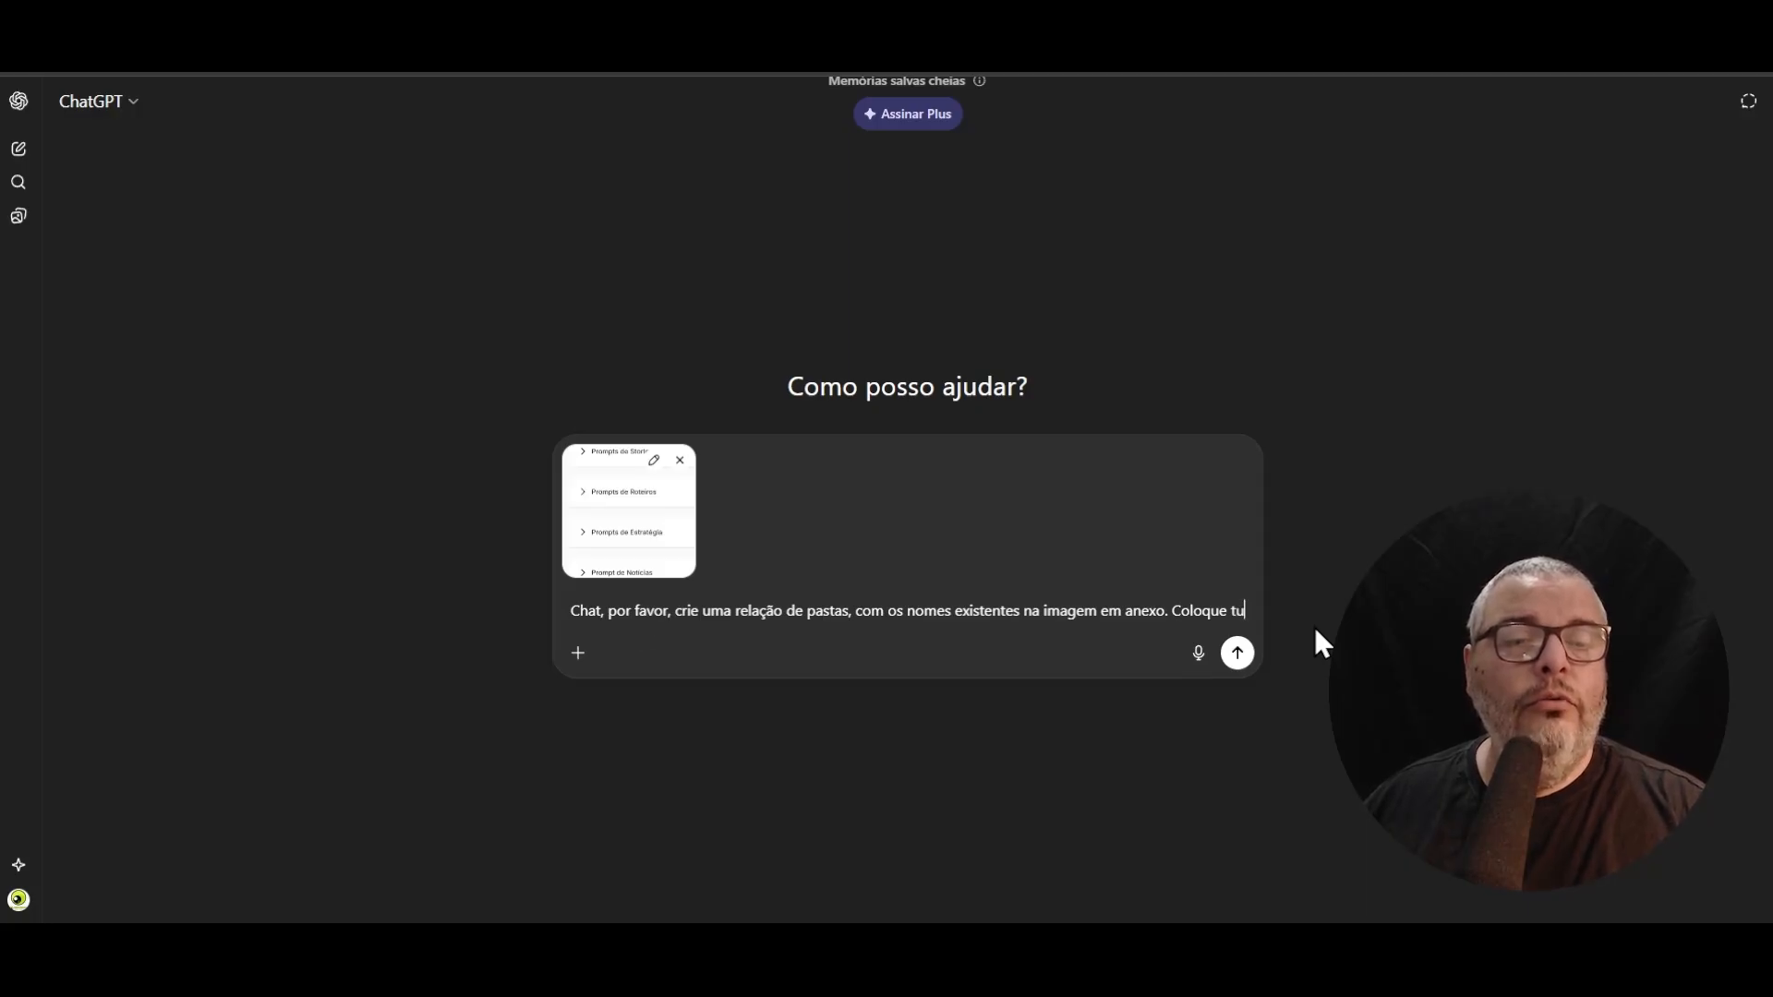
{"action": "type", "text": "os nomes em maiúsculo e um ordenador"}
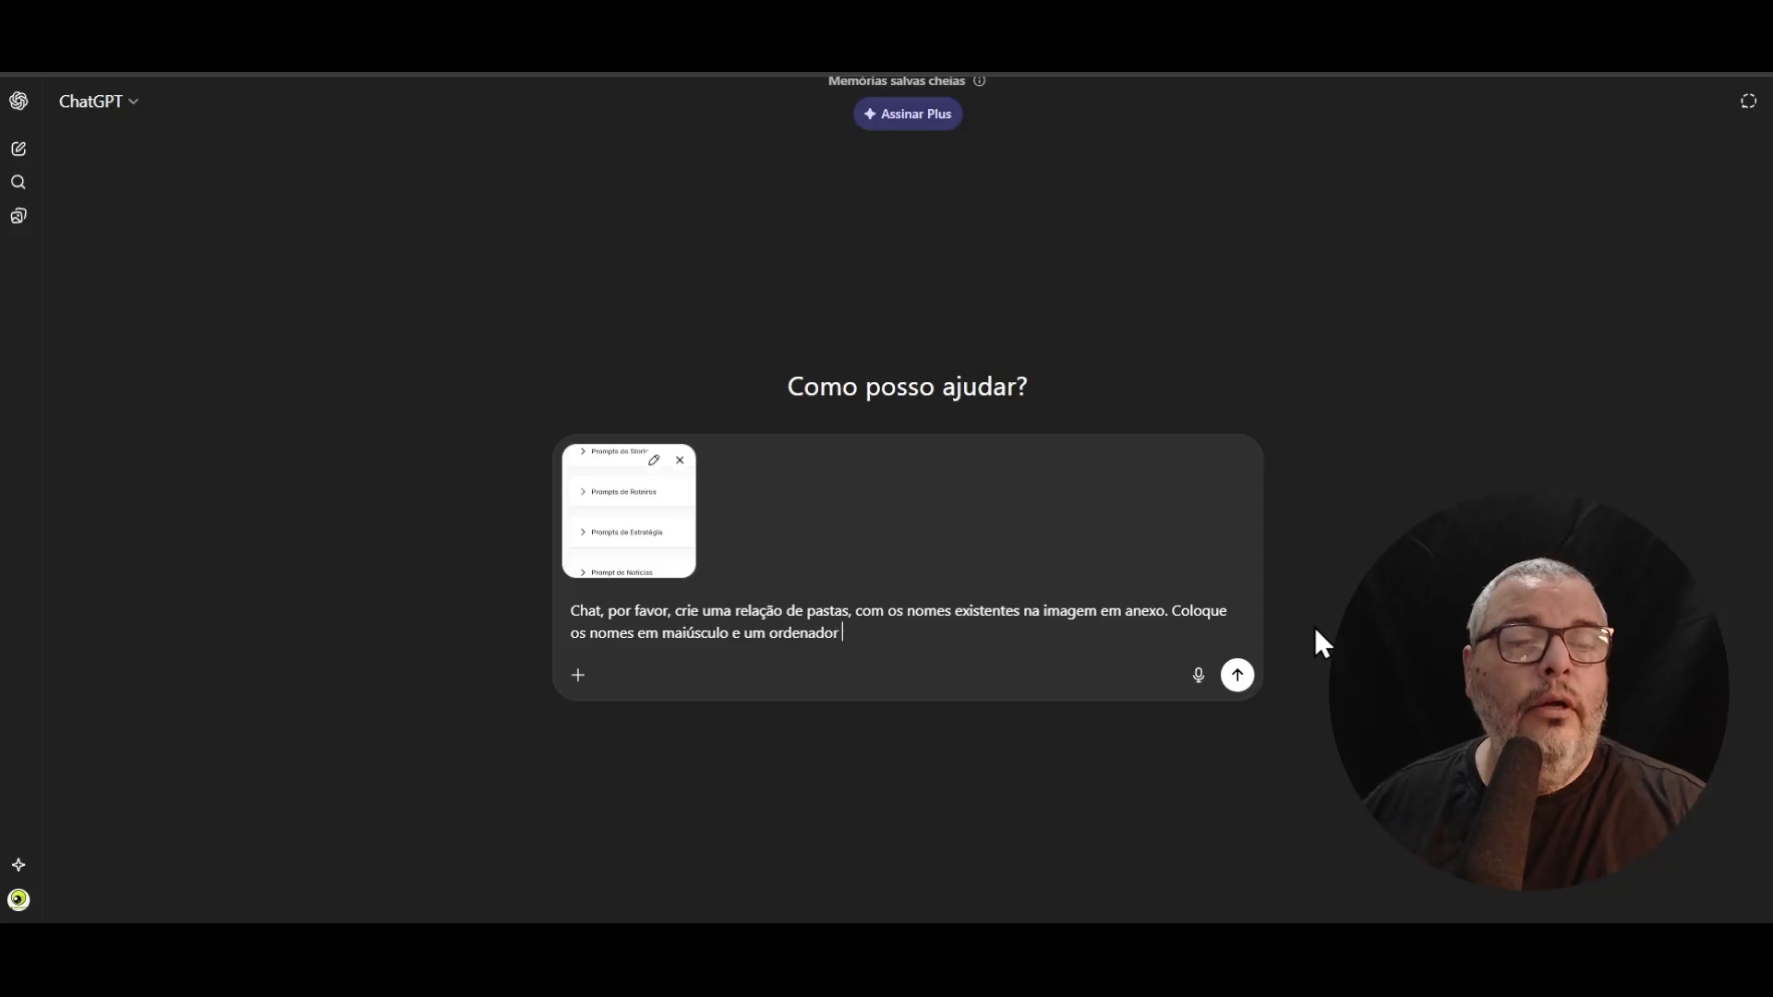
{"action": "type", "text": "para seguir "}
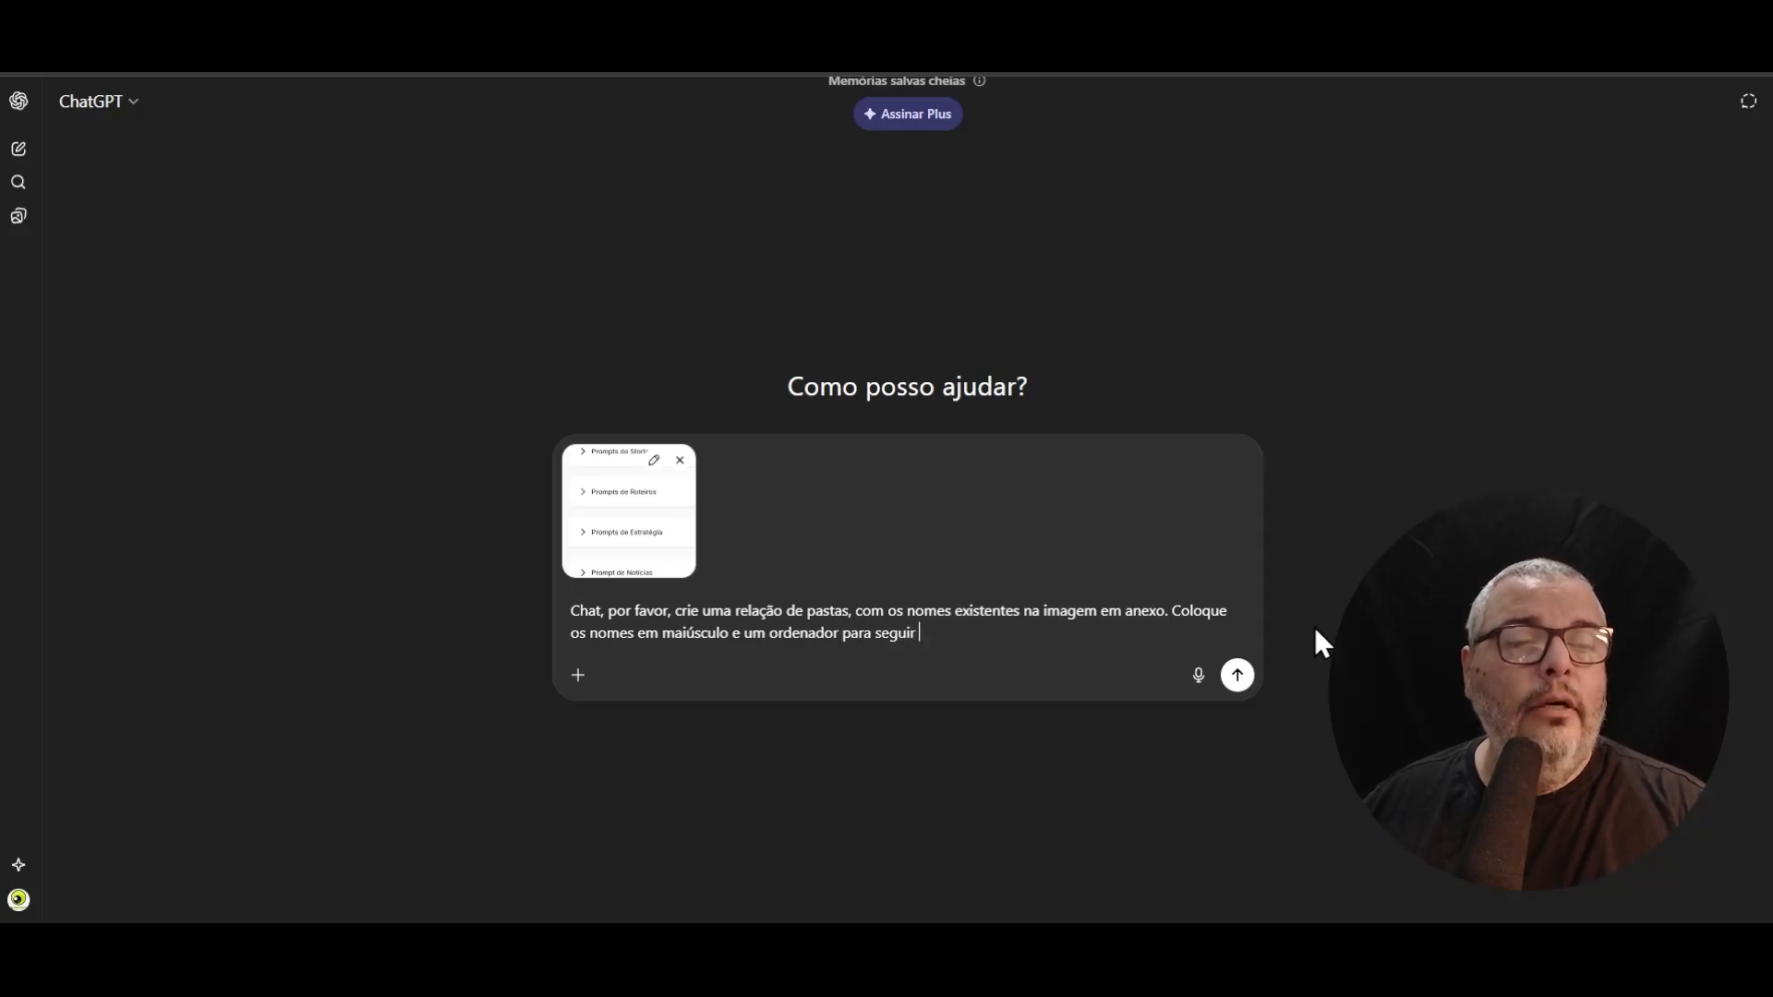
{"action": "type", "text": "a mesma ordem da i"}
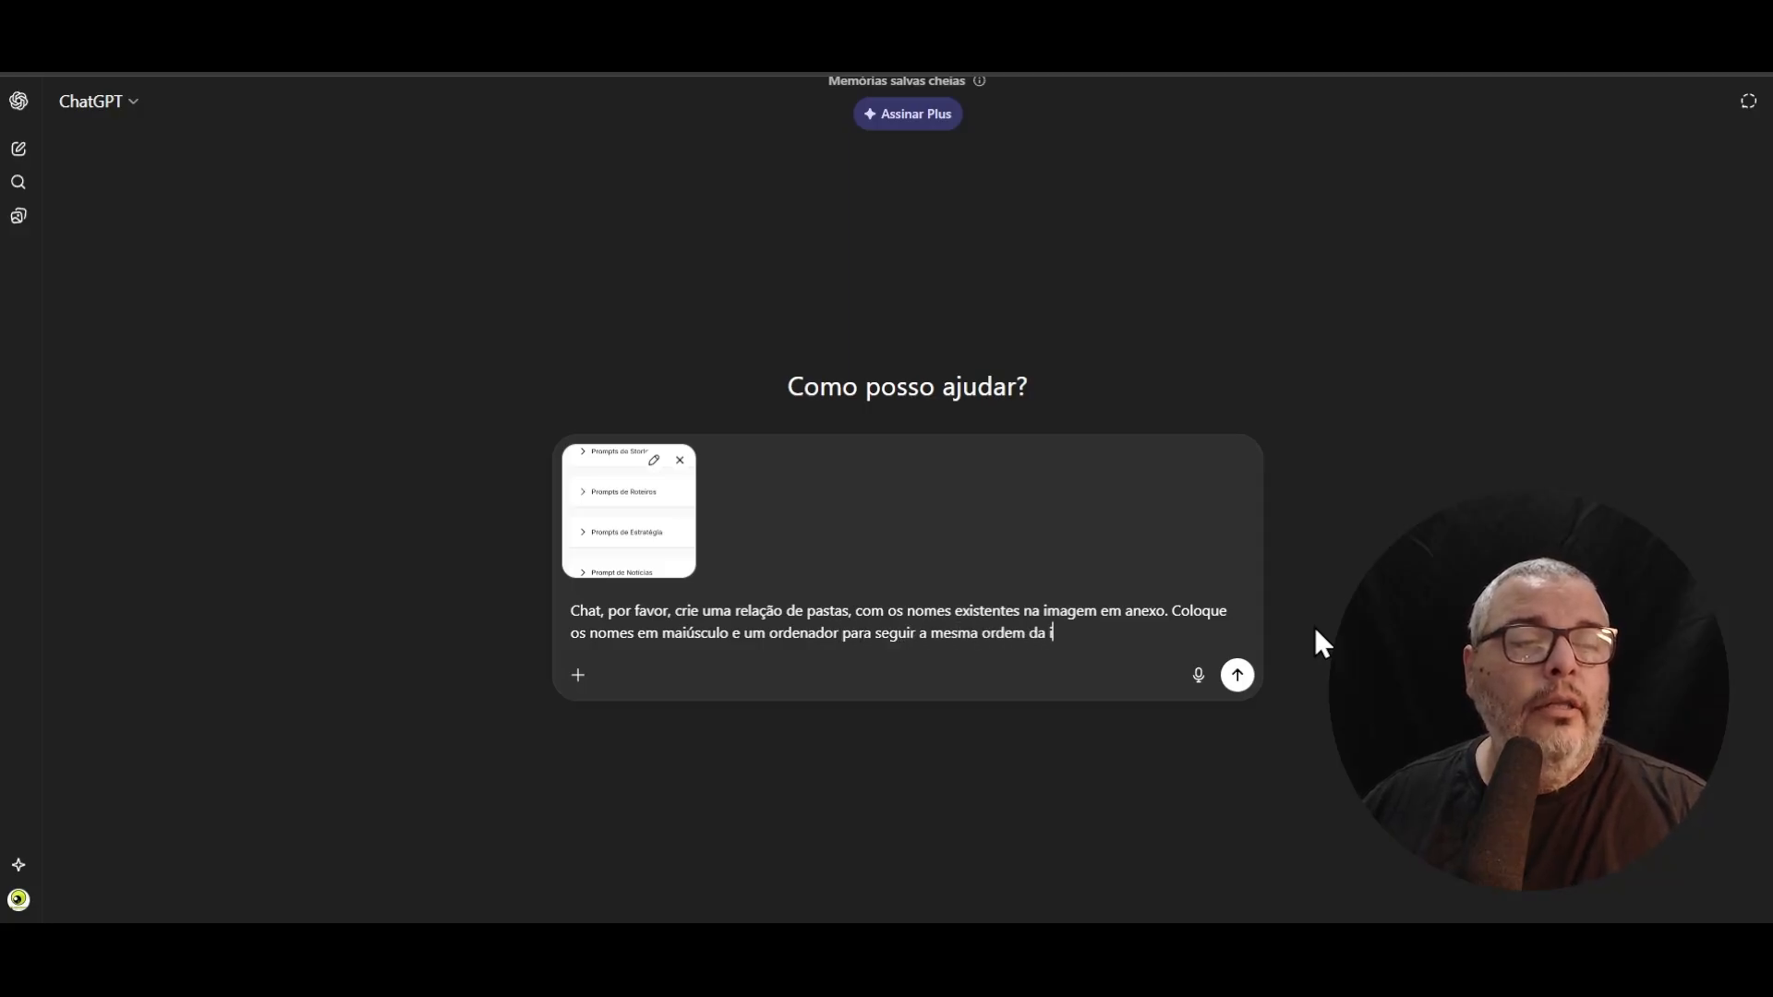
{"action": "type", "text": "magem. Al"}
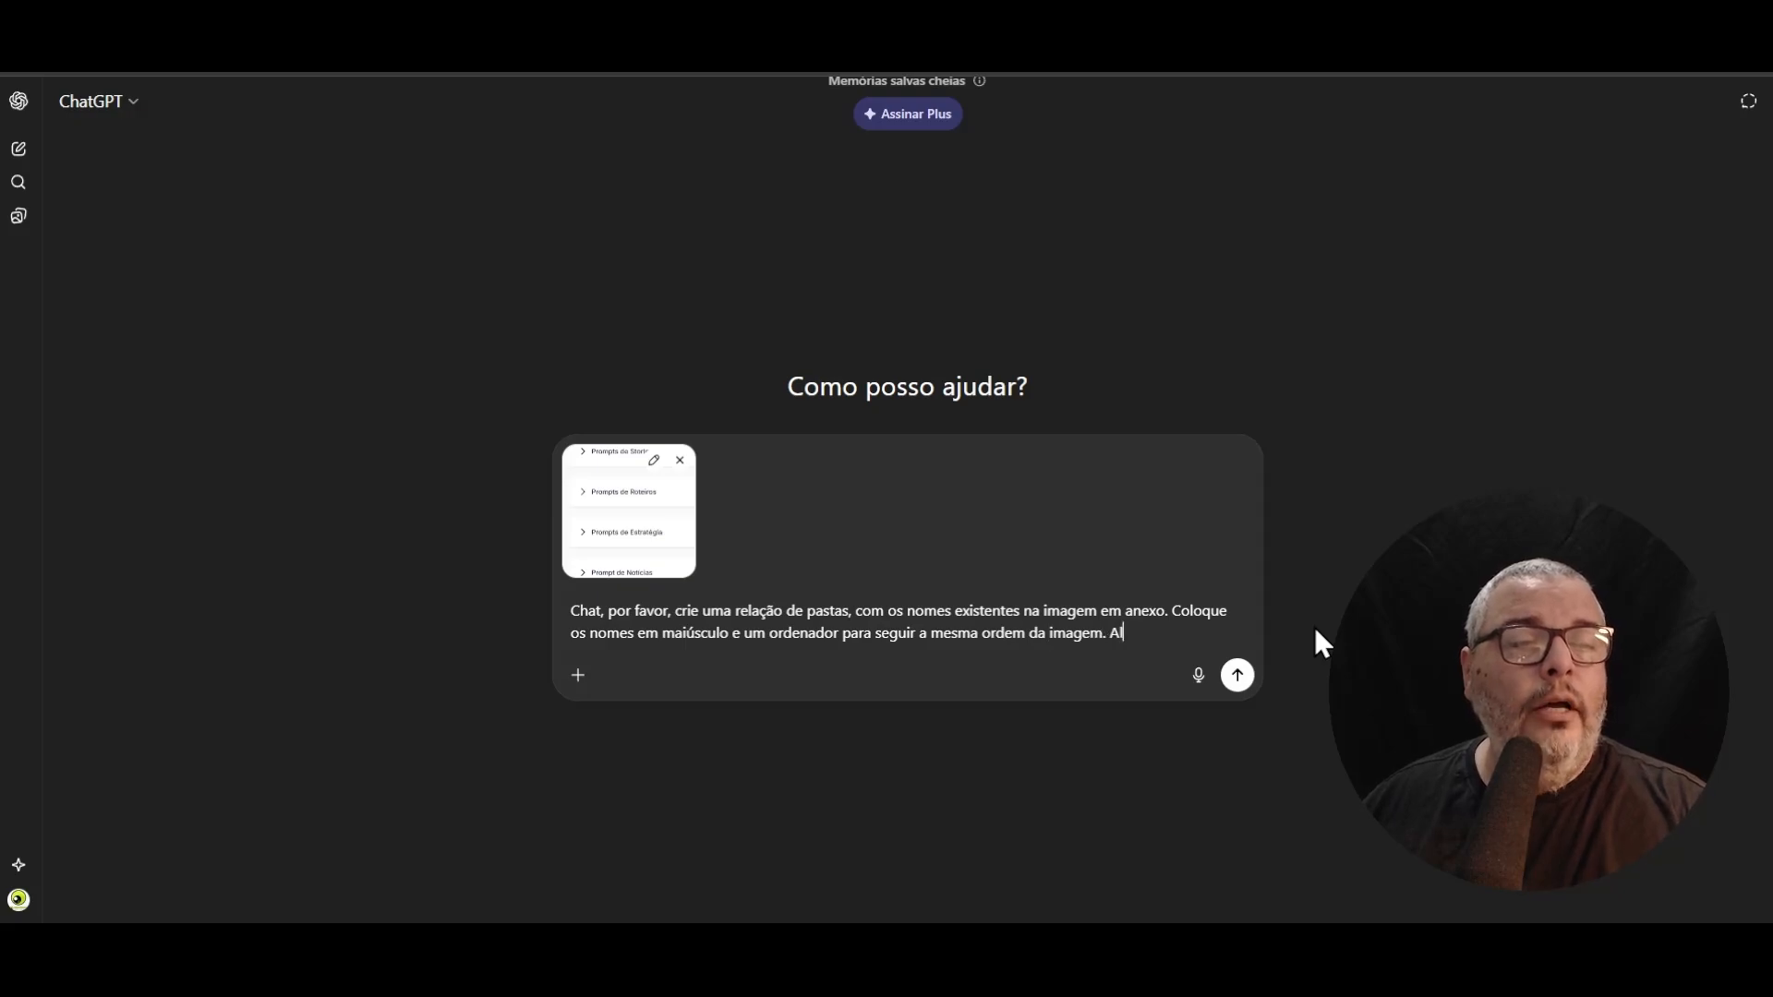
- Append "Além disso, substitua os espaços em branco nos nomes dessas pastas por hífen." to the prompt and send it
{"action": "type", "text": "ém disso, su"}
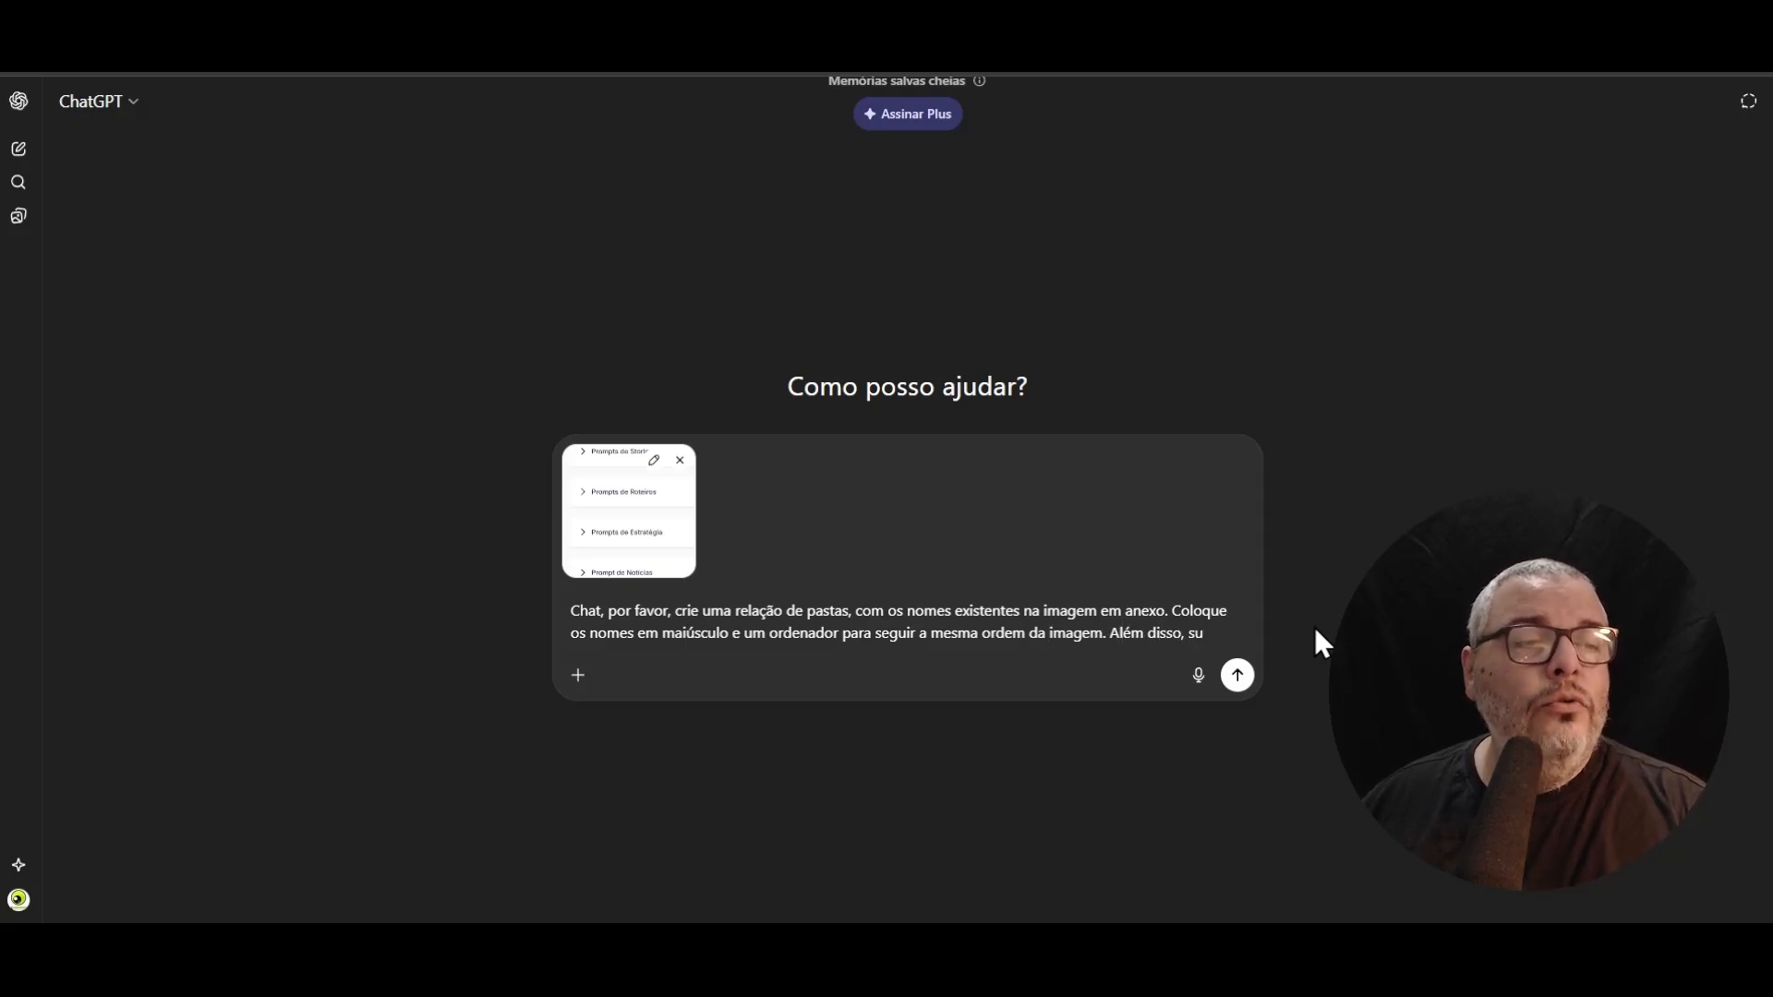
{"action": "type", "text": "bstitua os esp"}
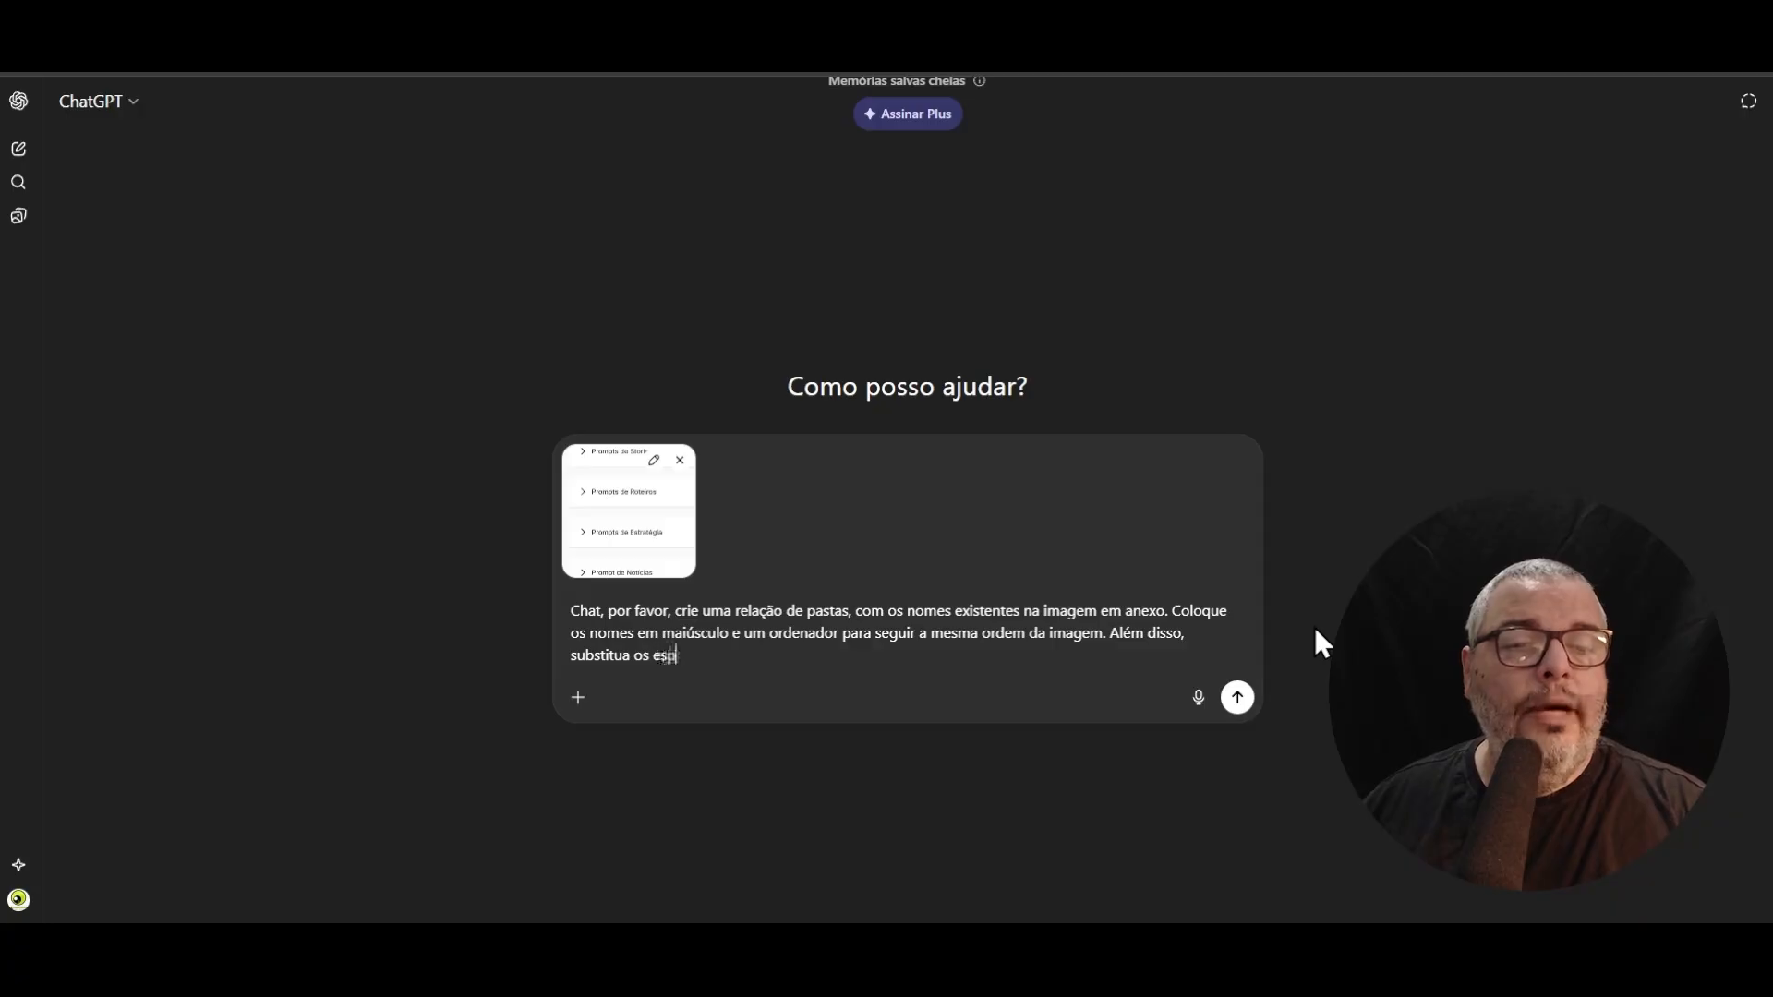
{"action": "type", "text": "aços em "}
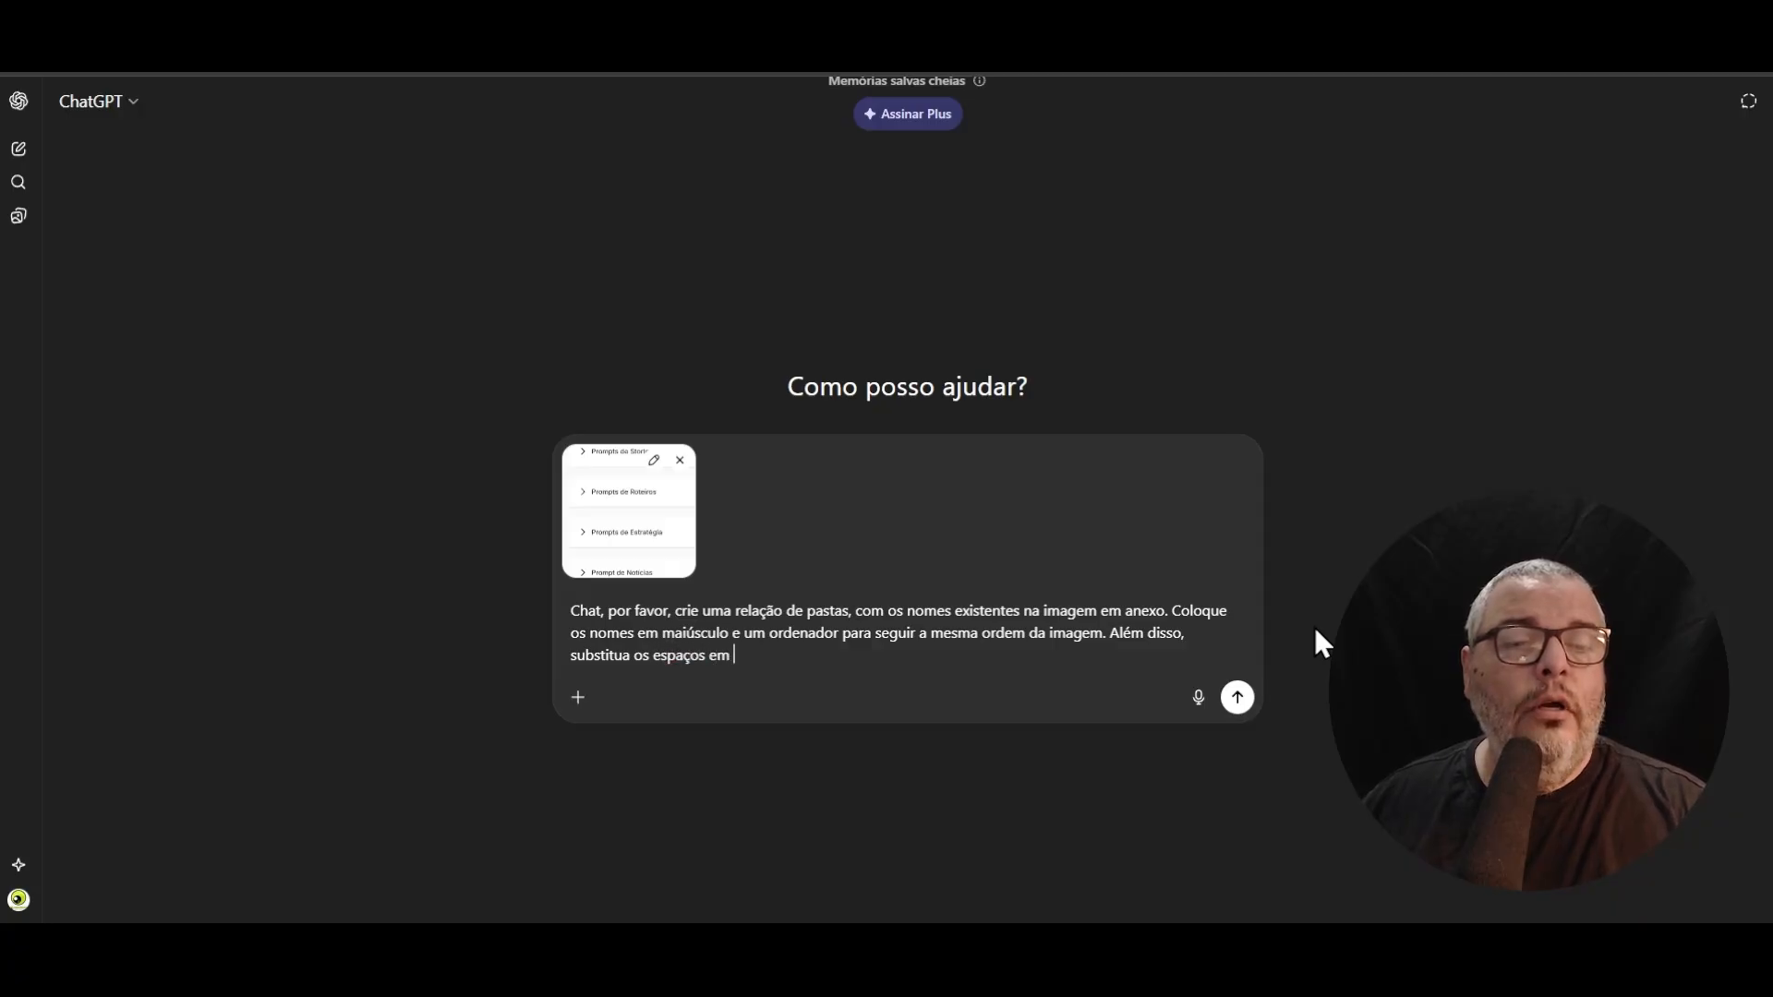
{"action": "type", "text": "branco nos nomes de"}
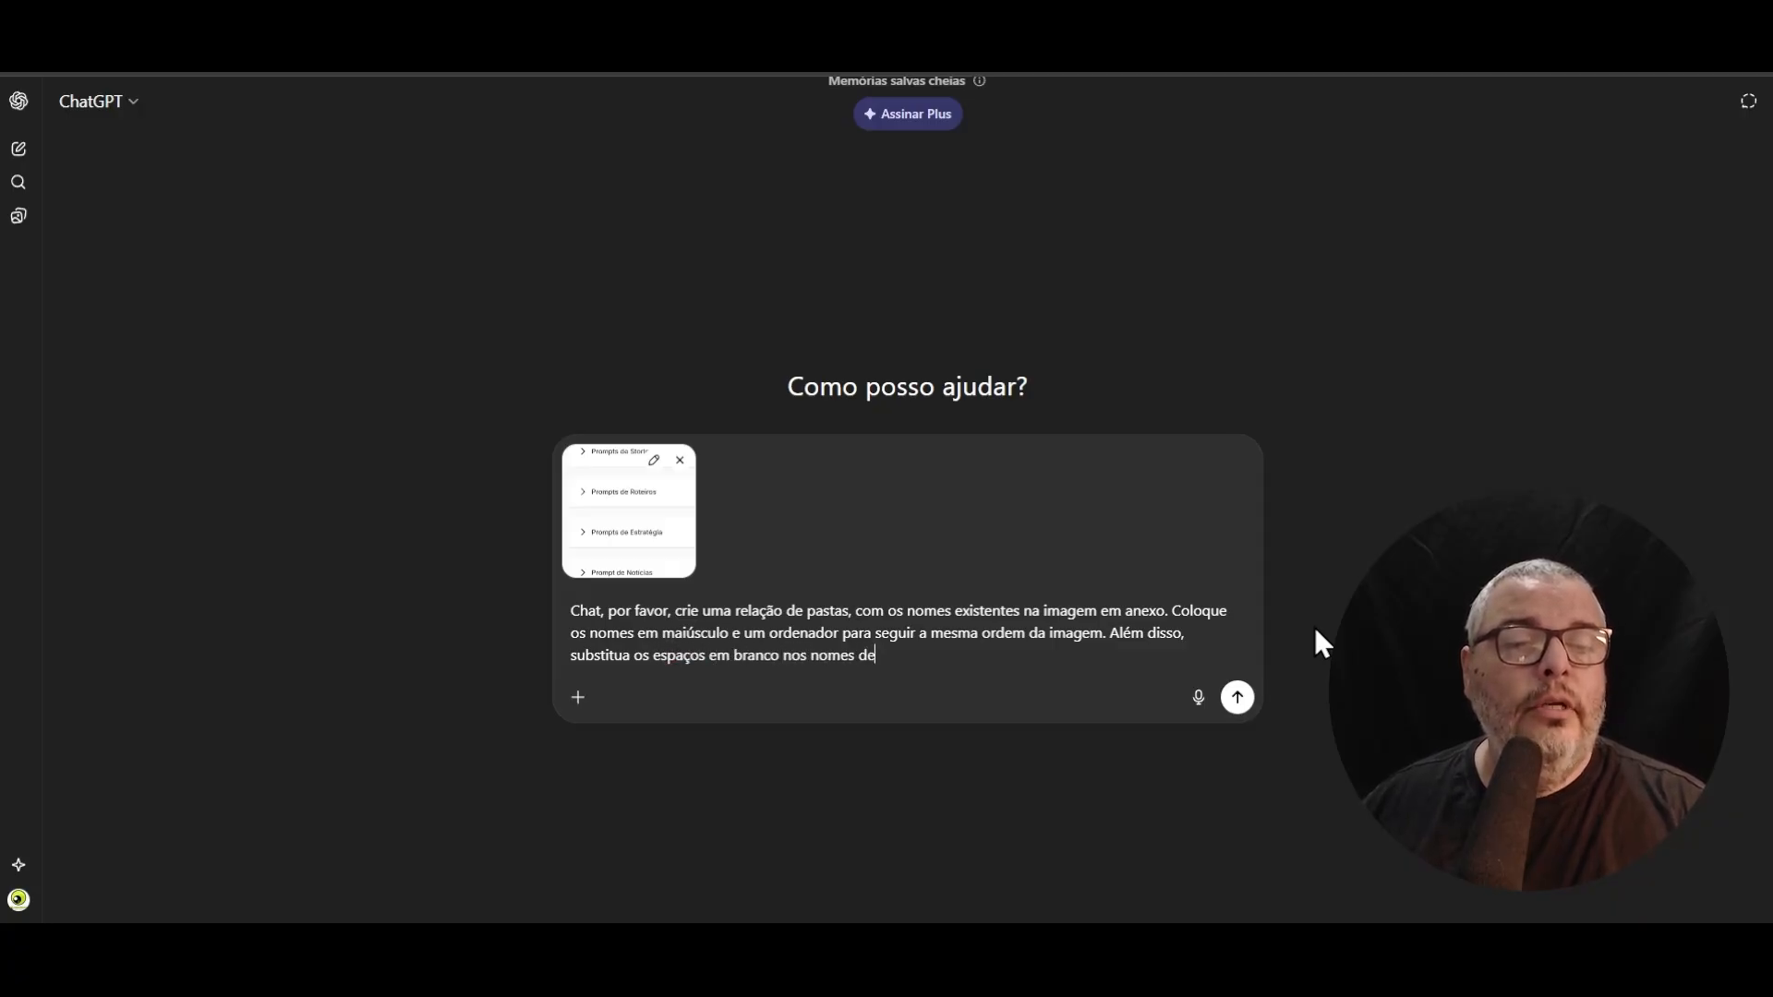
{"action": "type", "text": "ssas pastas por "}
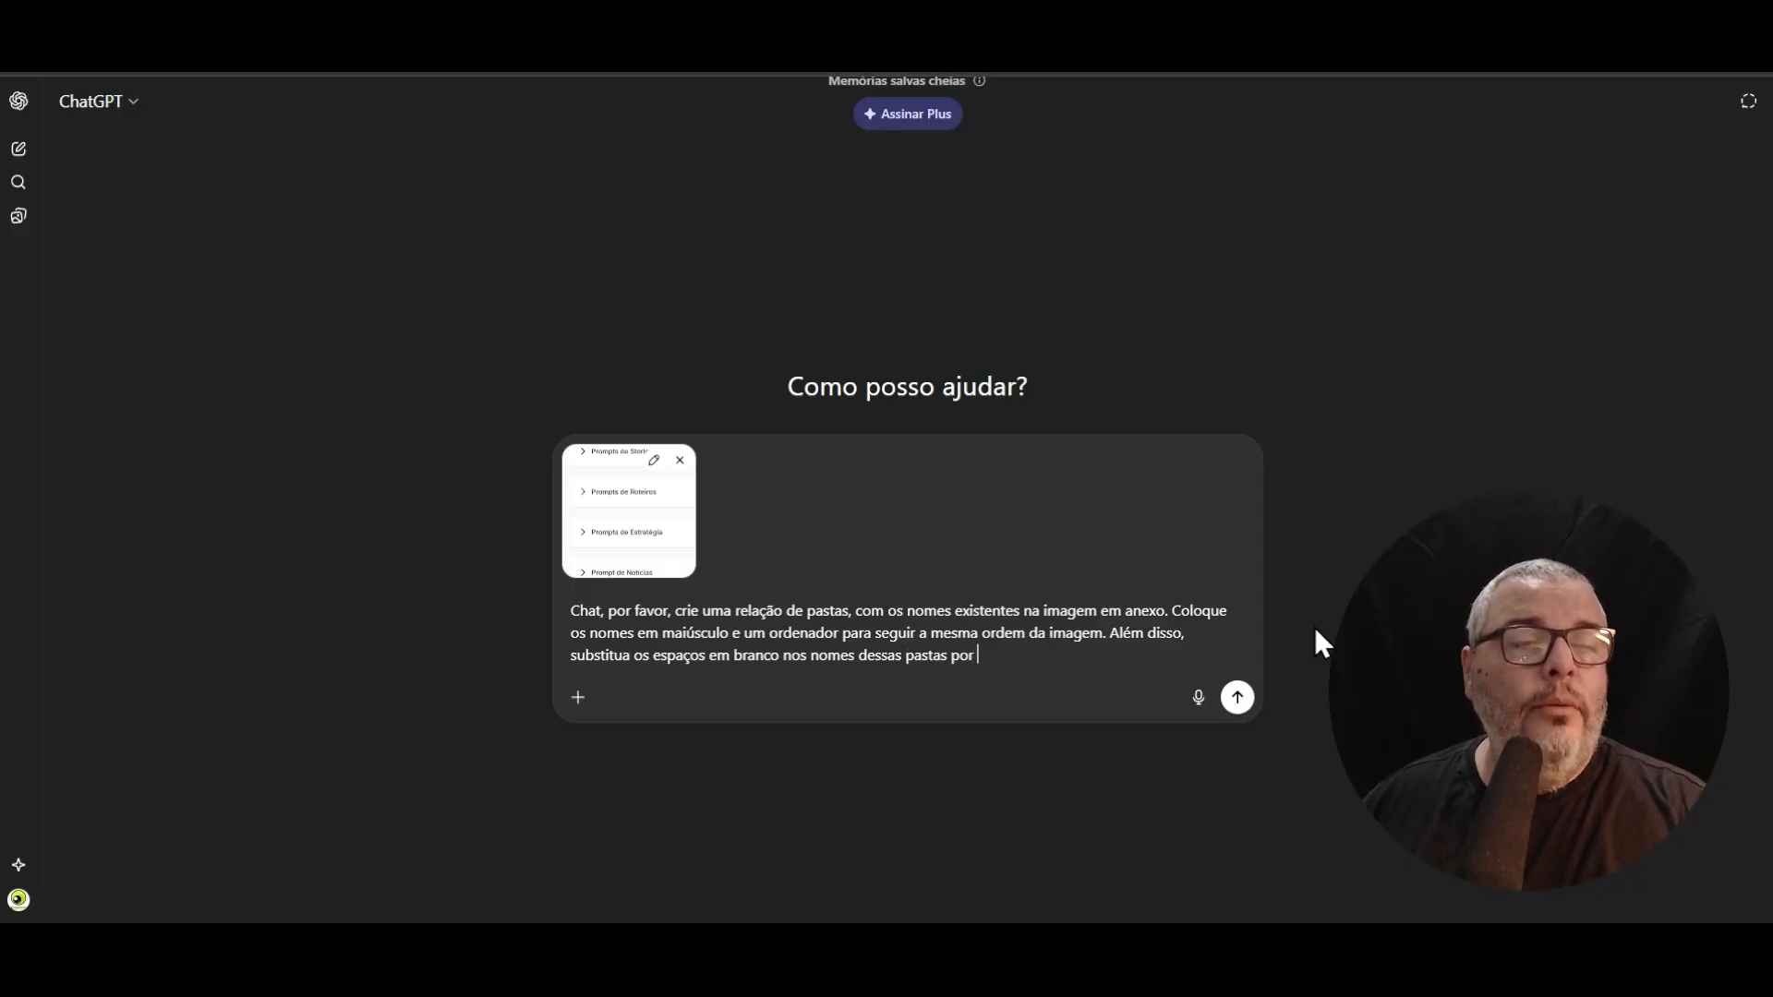
{"action": "type", "text": "hífen"}
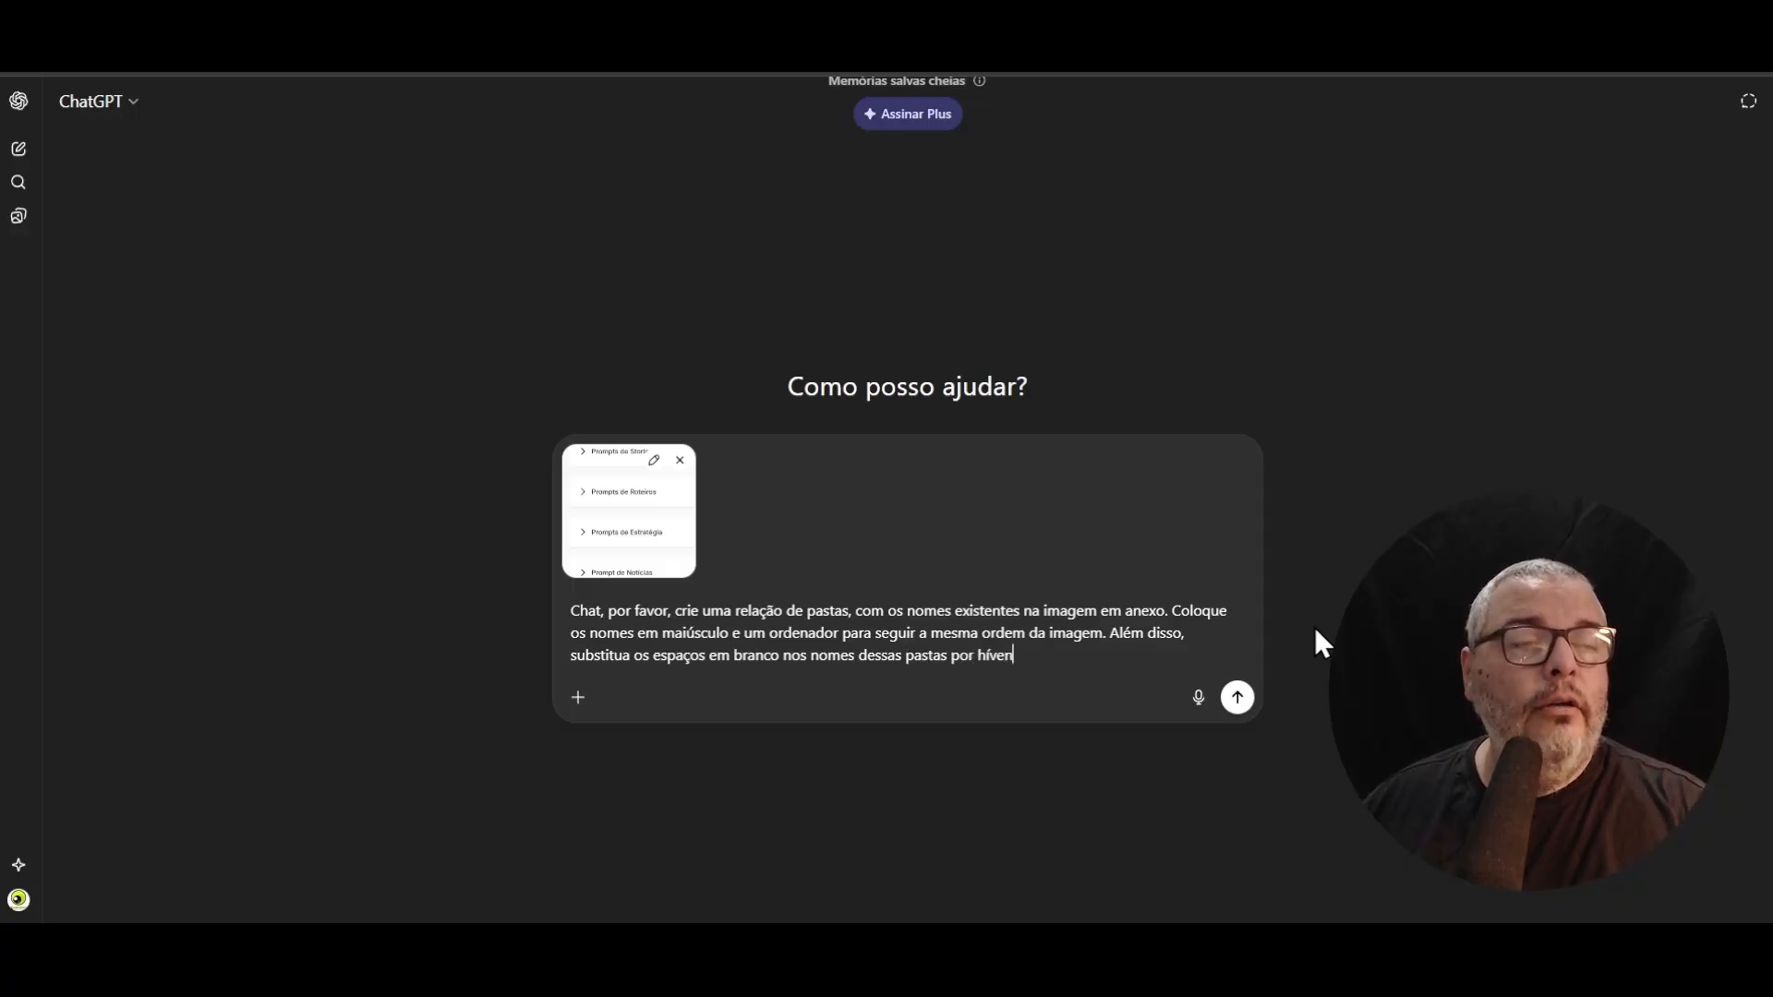
{"action": "key", "text": "BackSpace"}
{"action": "key", "text": "BackSpace"}
{"action": "key", "text": "BackSpace"}
{"action": "type", "text": "fen"}
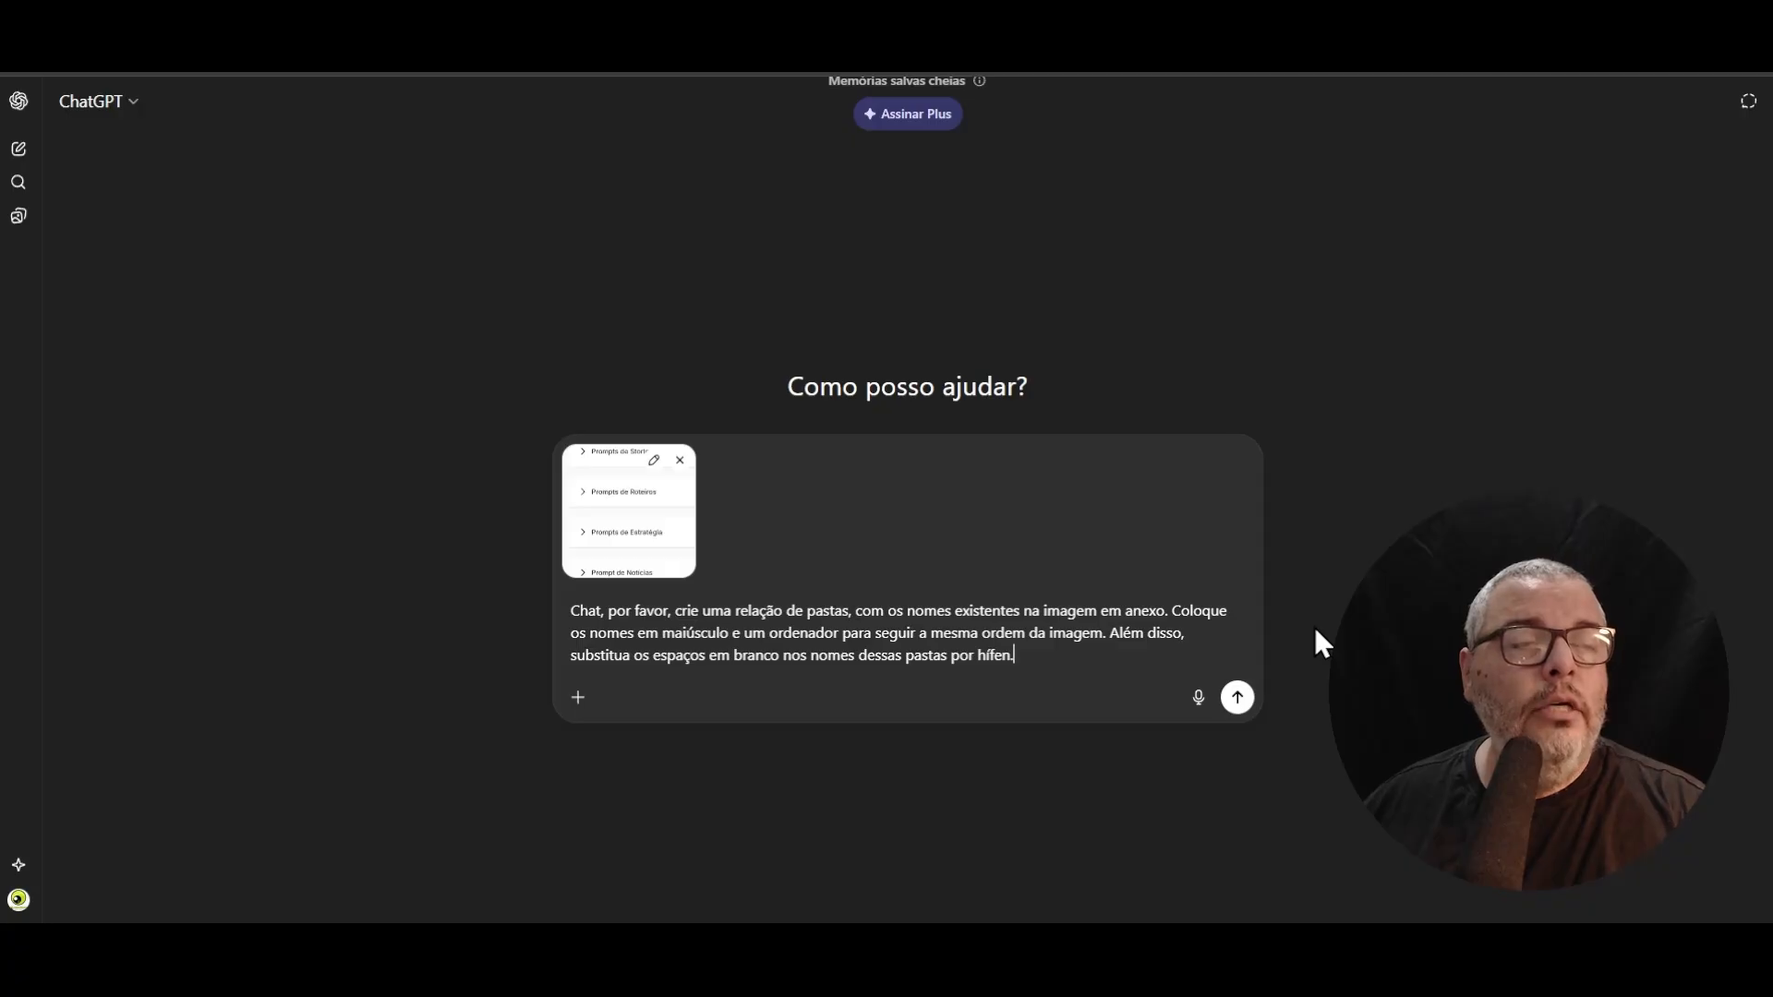
{"action": "type", "text": "."}
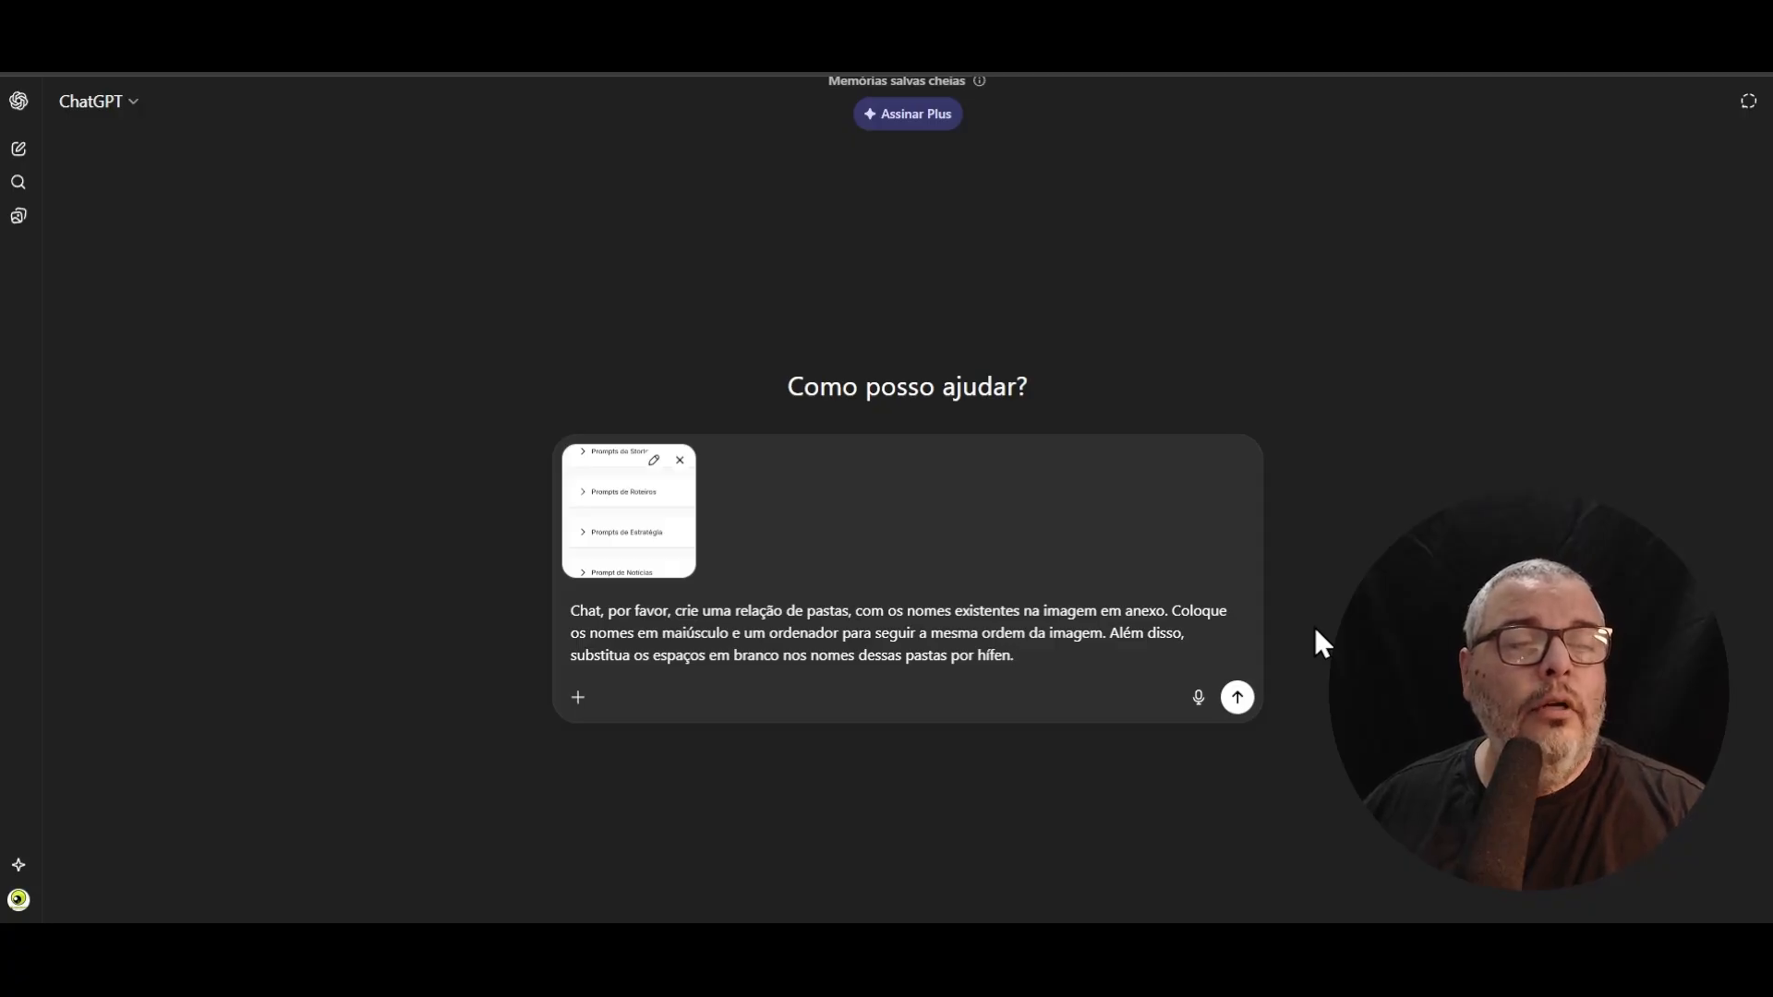
{"action": "key", "text": "Return"}
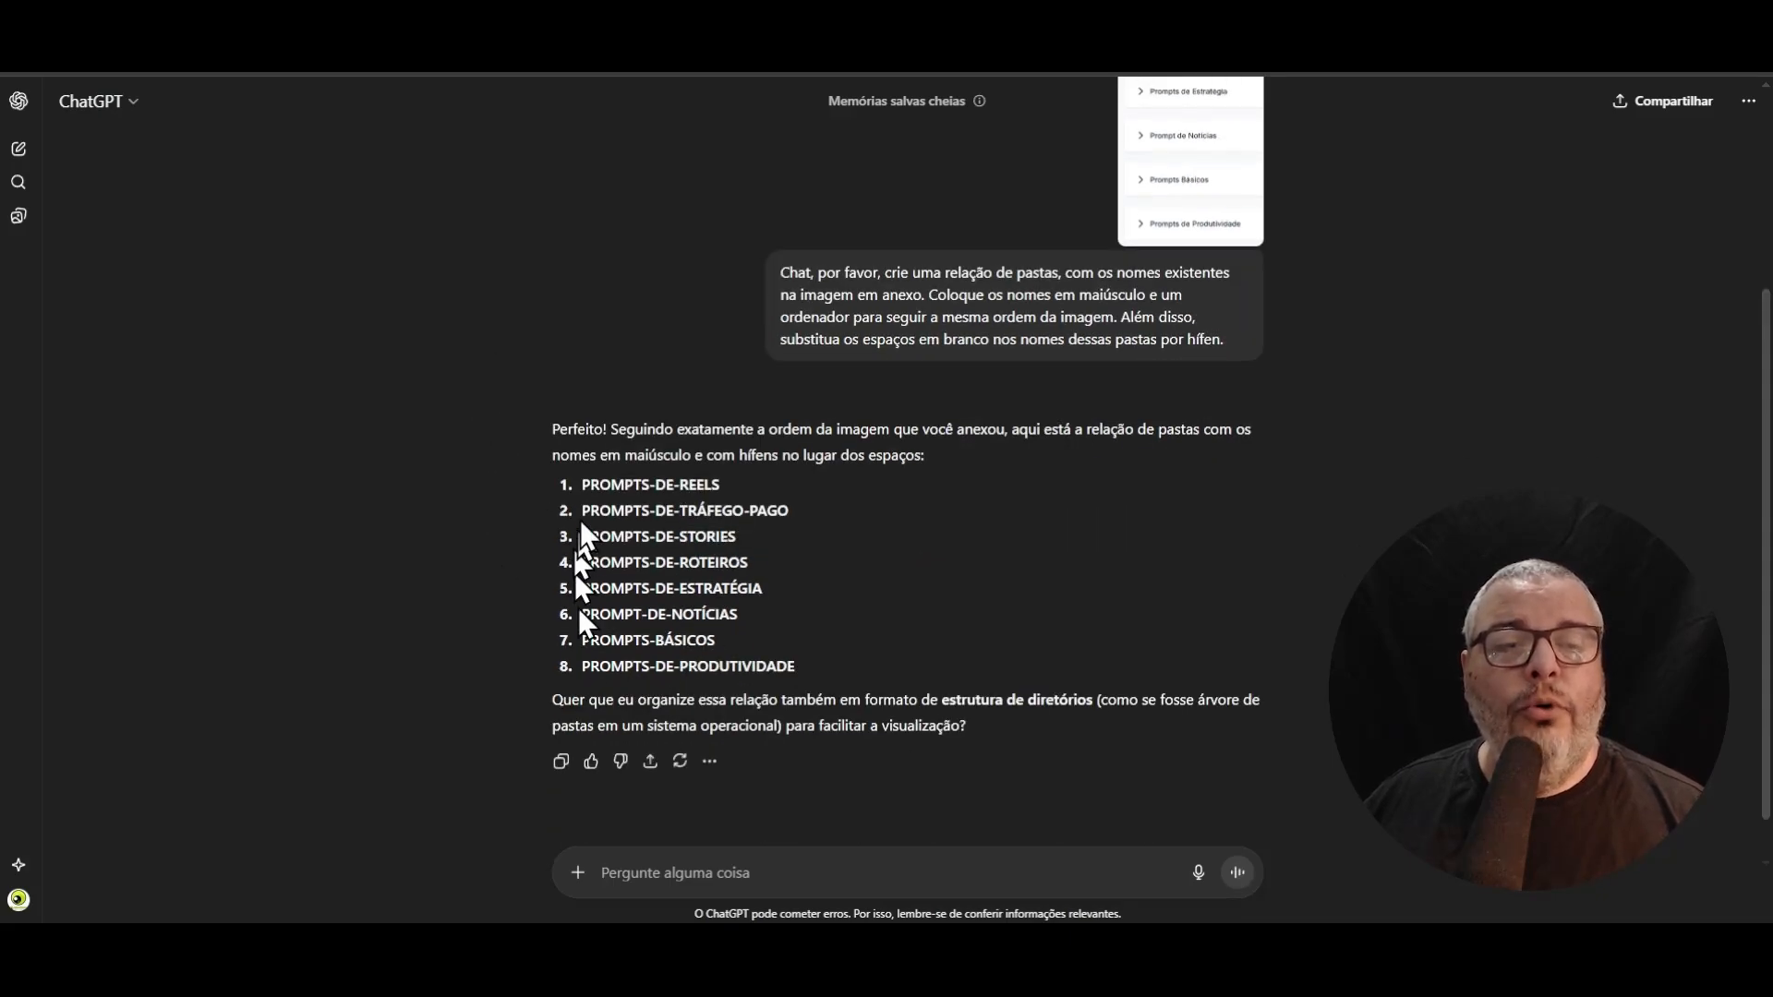
- Start a follow-up message reading "Chat, o ordenador, deve fazer parte do nome da pasta."
{"action": "left_click_drag", "start_coordinate": [563, 489], "coordinate": [795, 668]}
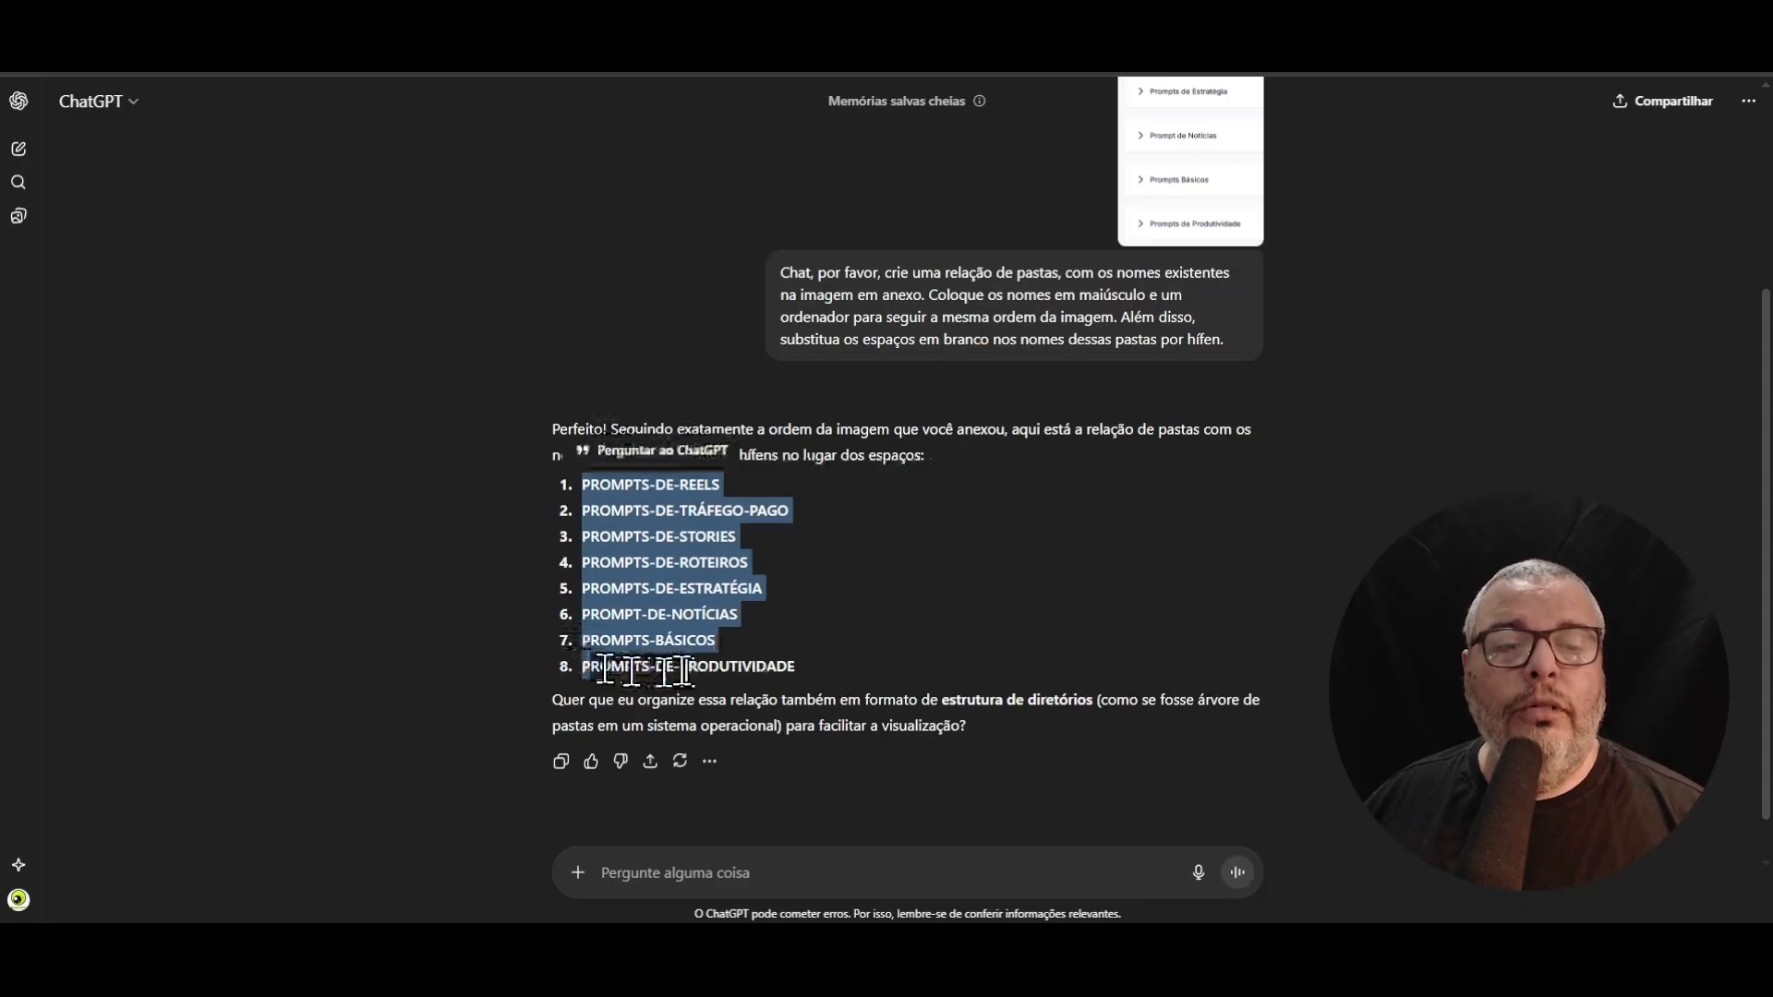
{"action": "left_click", "coordinate": [673, 870]}
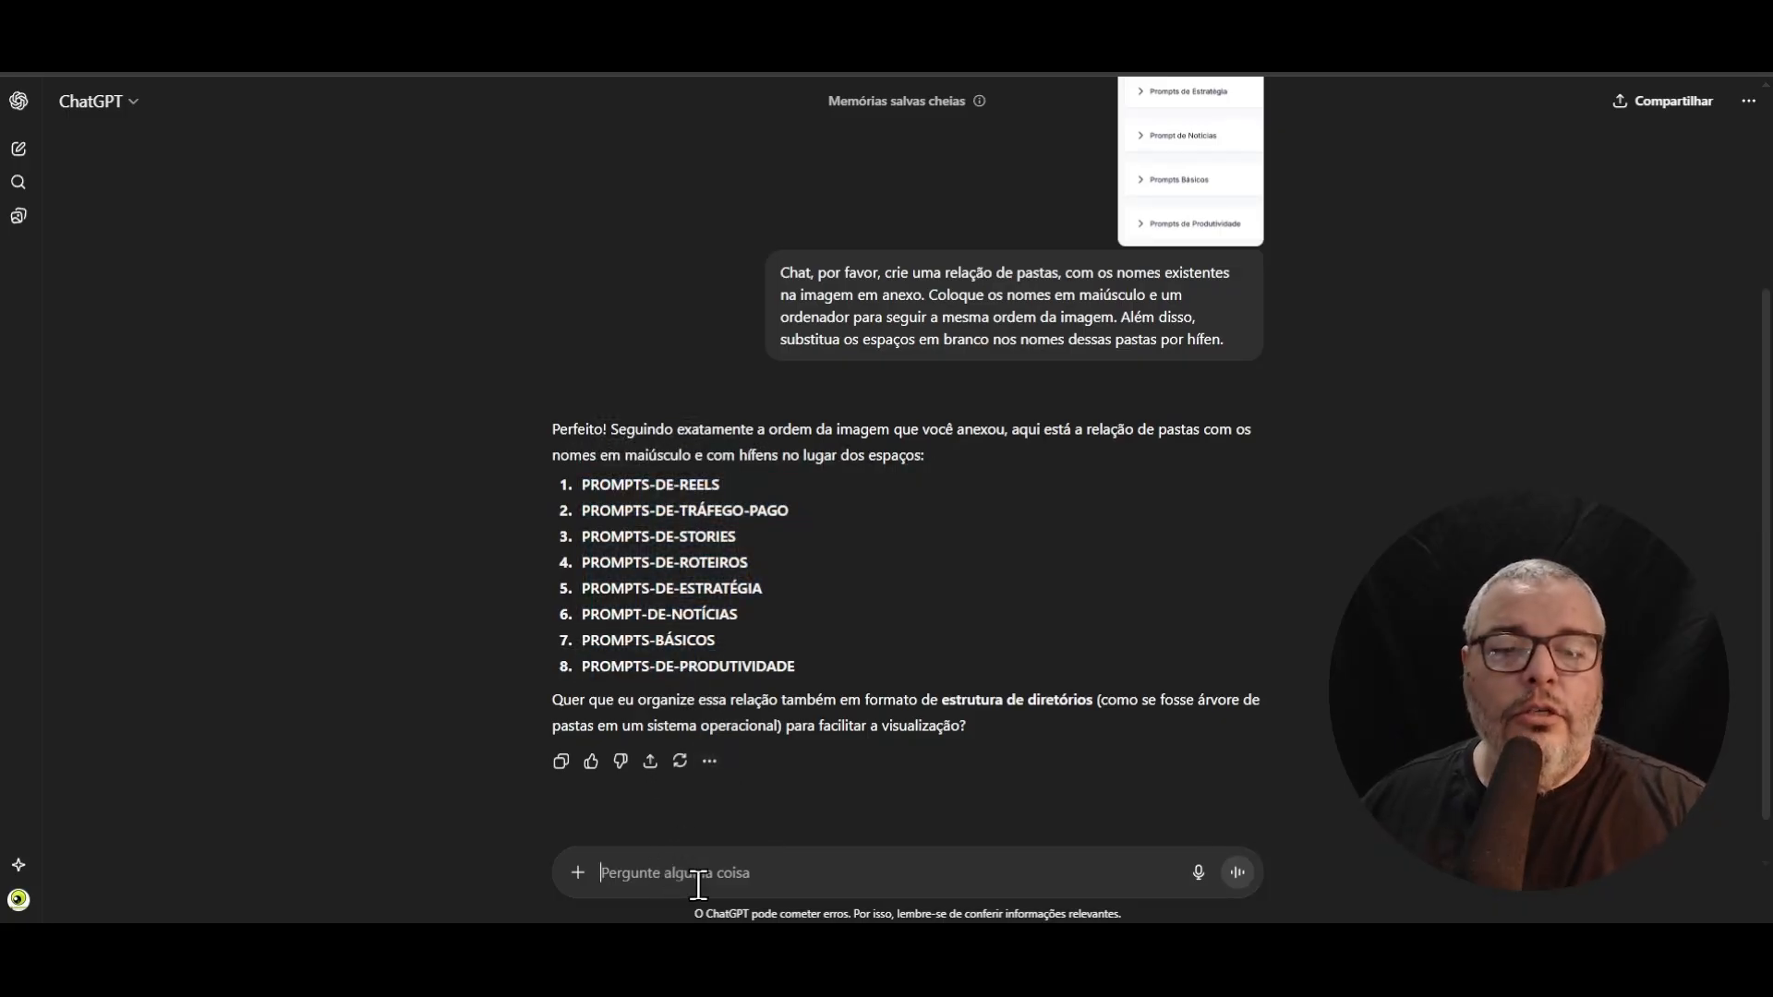
{"action": "type", "text": "Chat, o"}
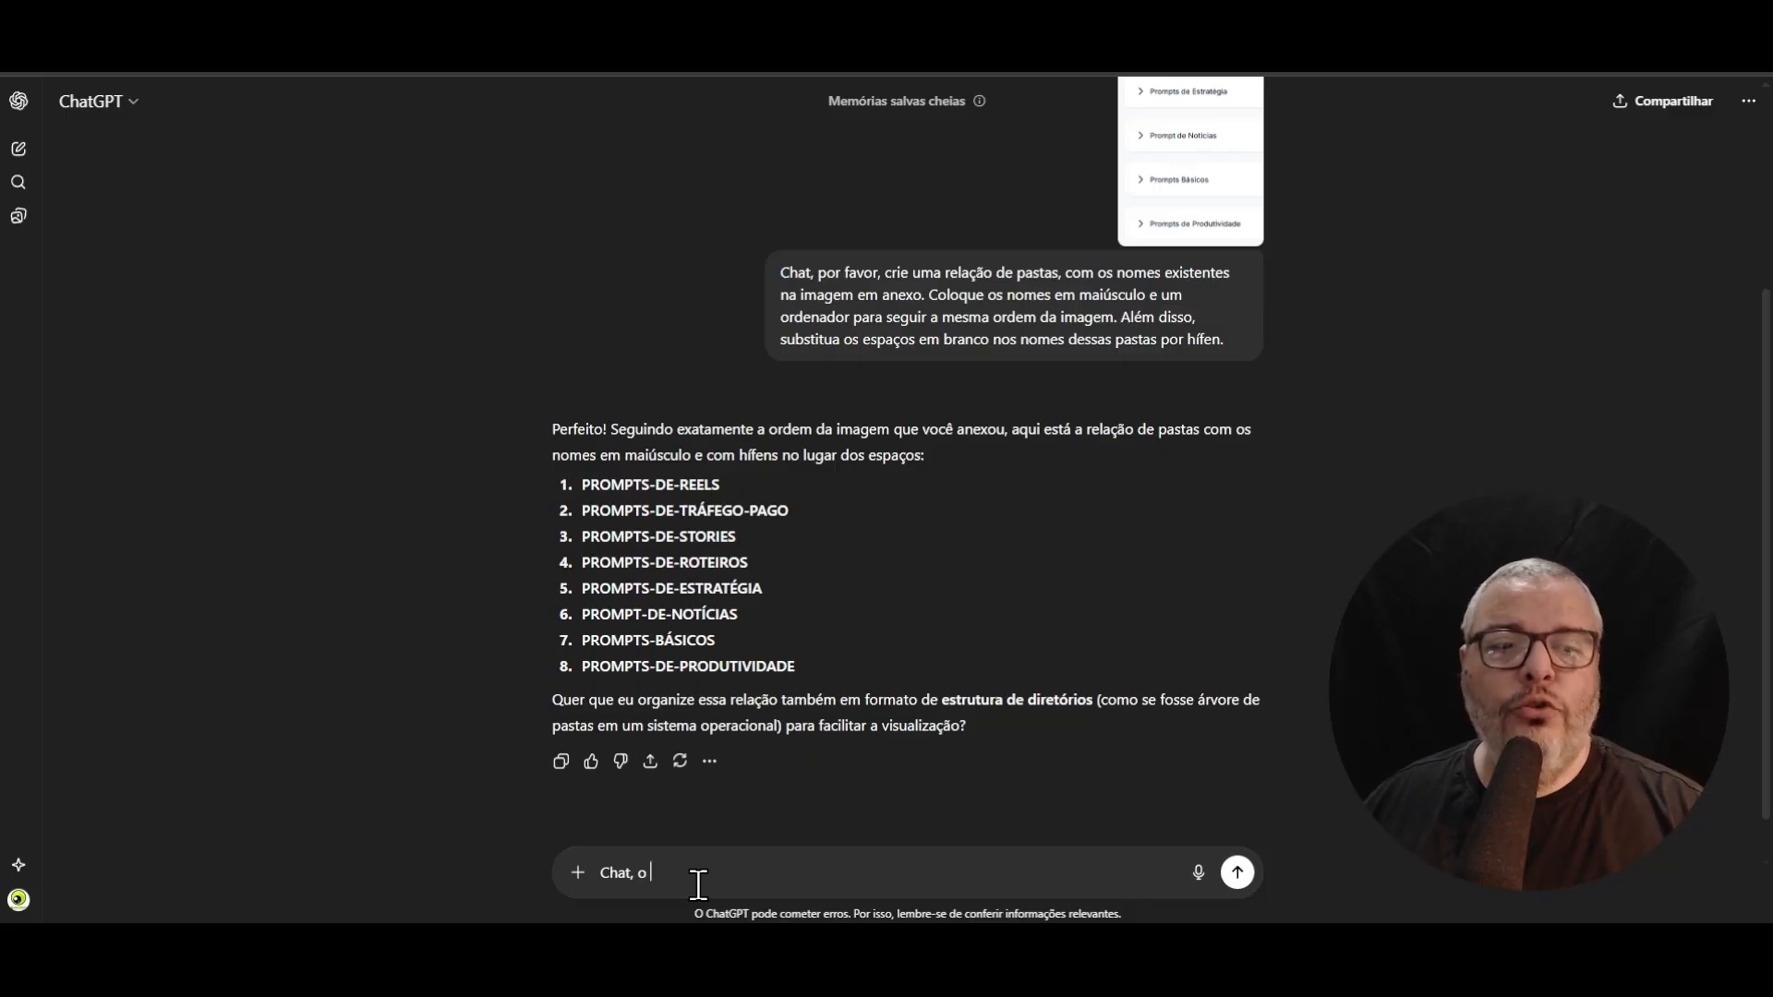
{"action": "type", "text": "orde"}
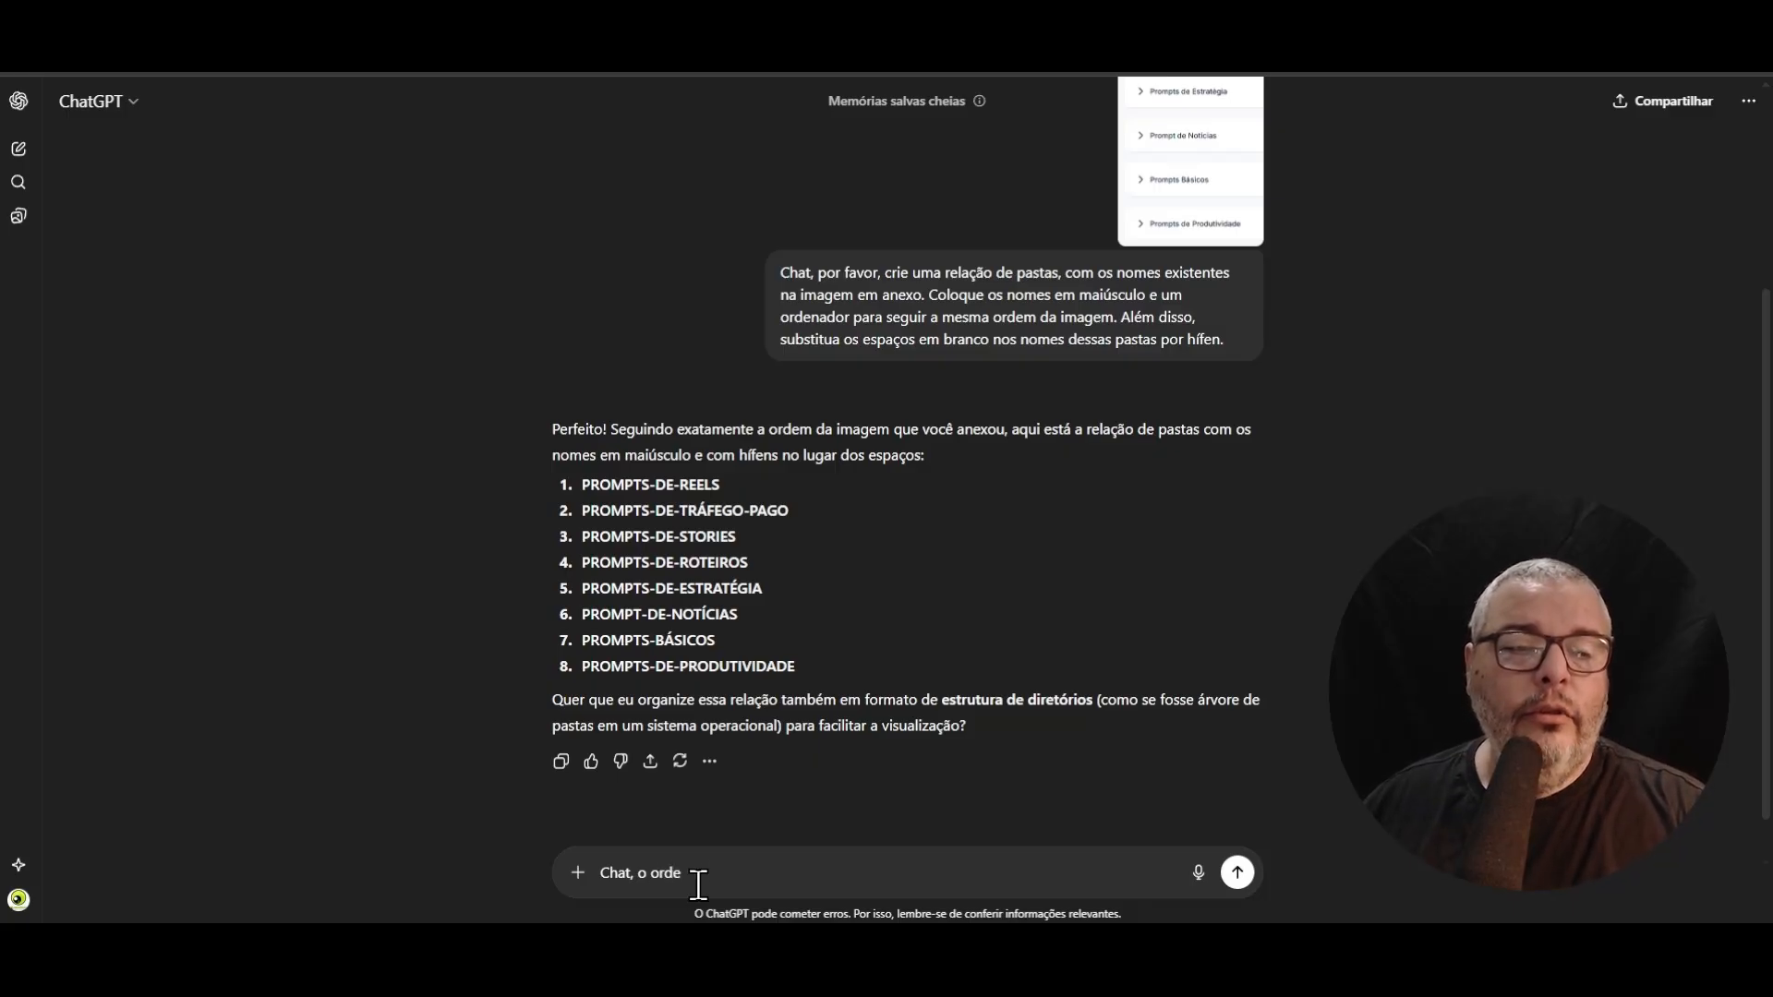
{"action": "type", "text": "nador, deve "}
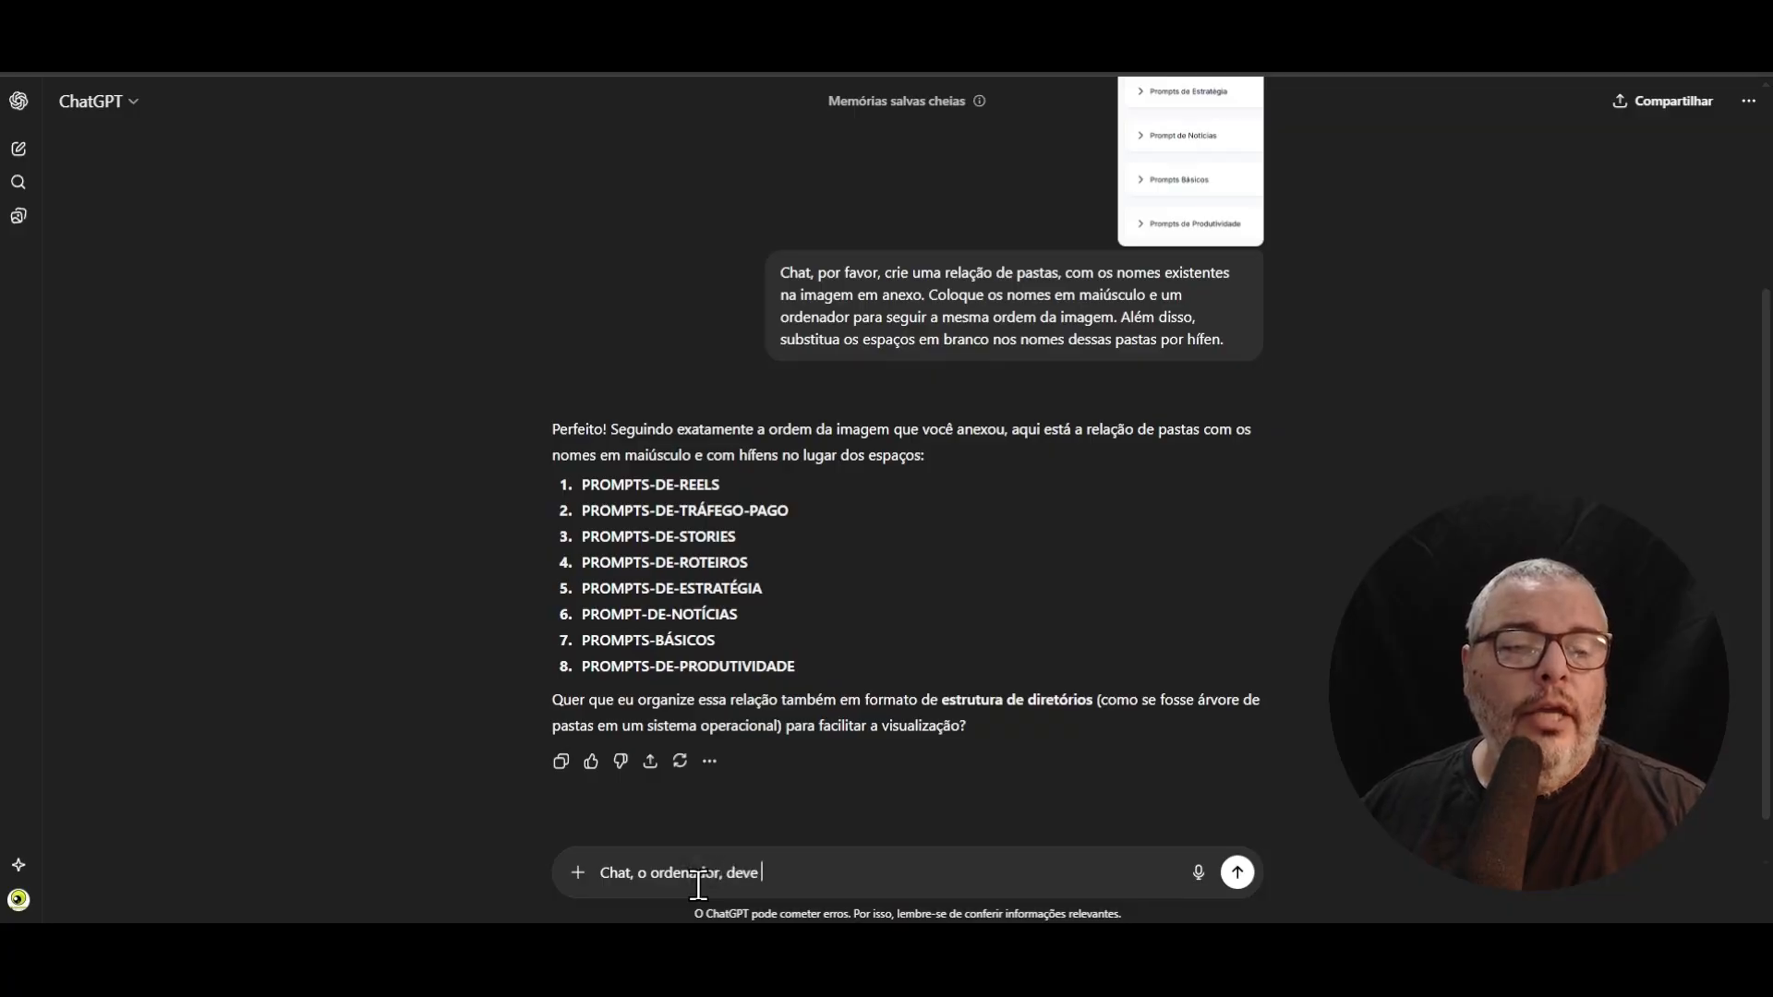
{"action": "type", "text": "fazer parte d"}
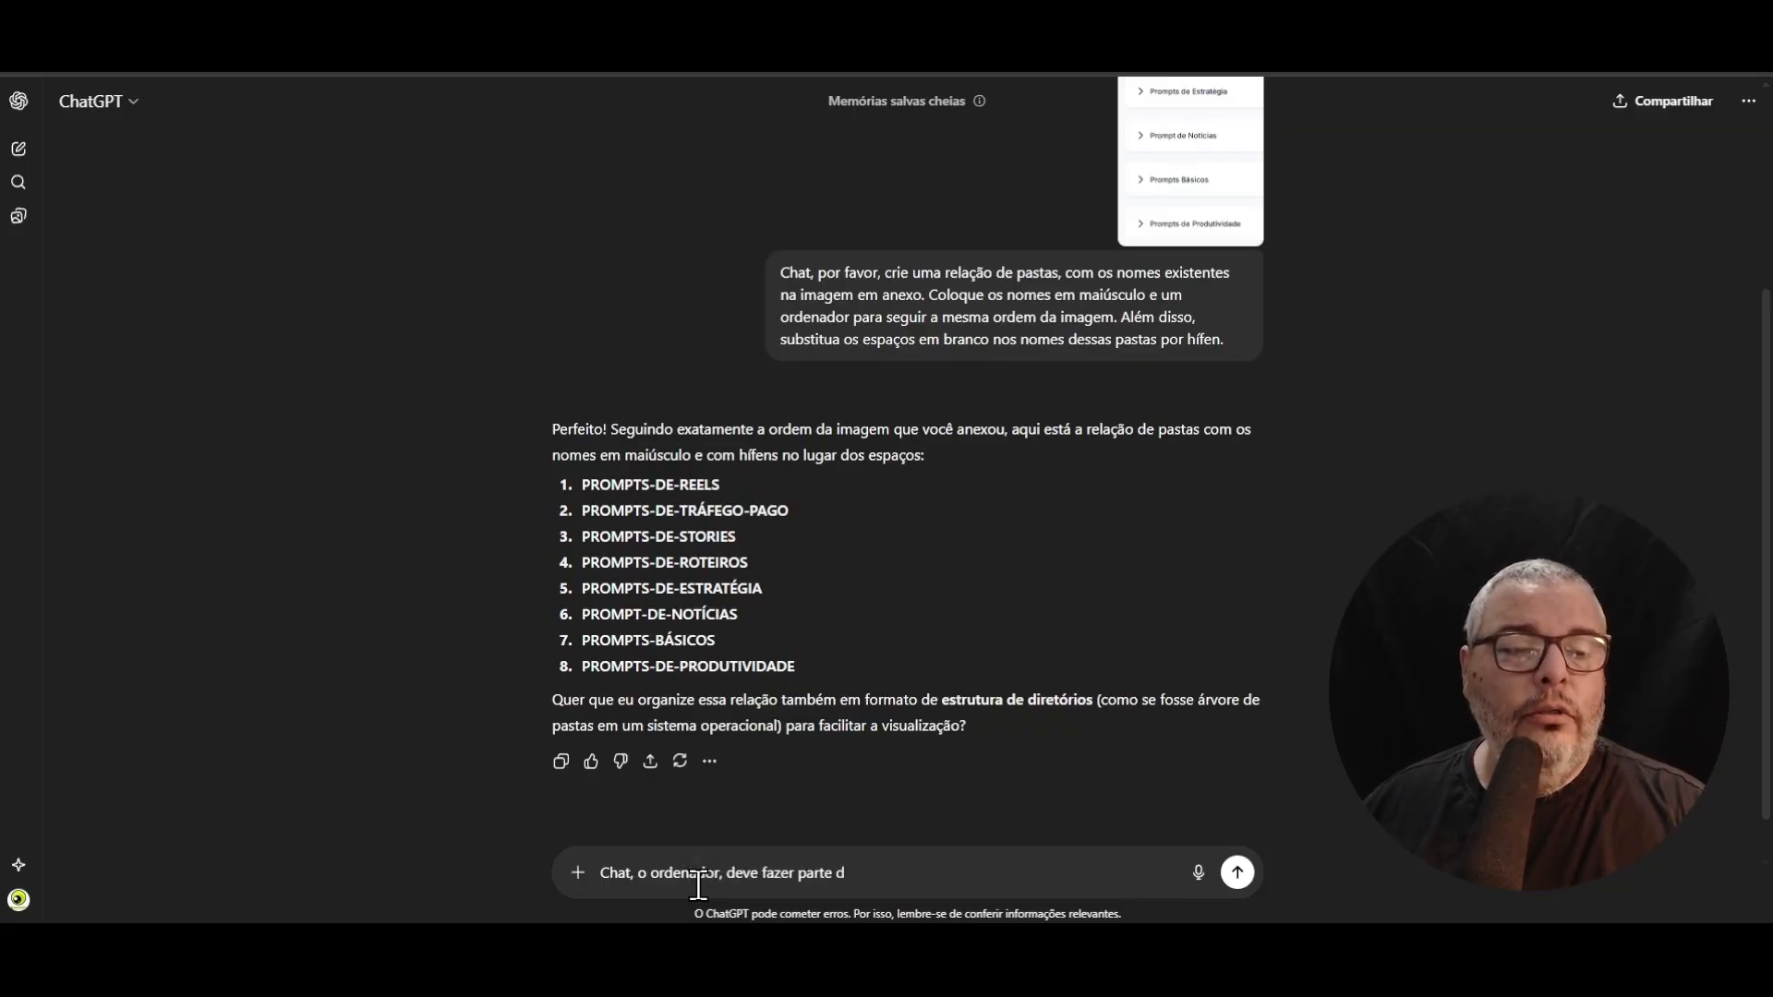
{"action": "type", "text": "a o nome da pasta. "}
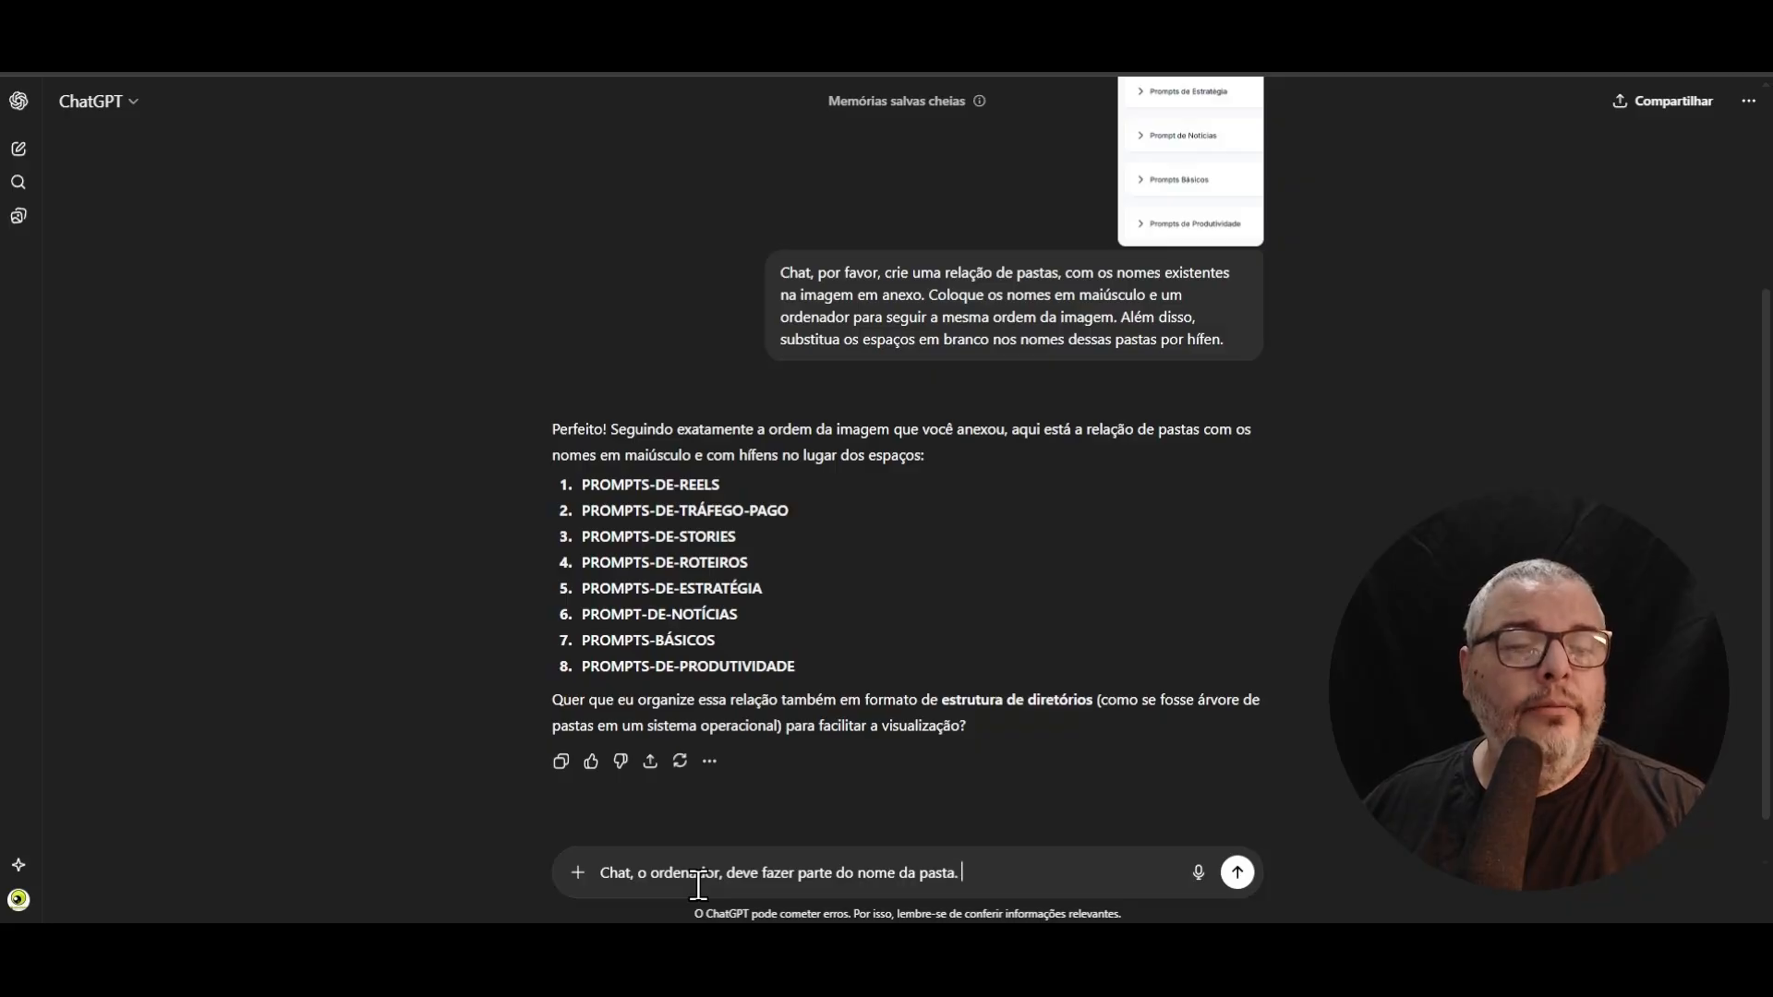
- Add the sentence "Retire também acentos e caracteres especiais." to the follow-up message
{"action": "type", "text": "Re"}
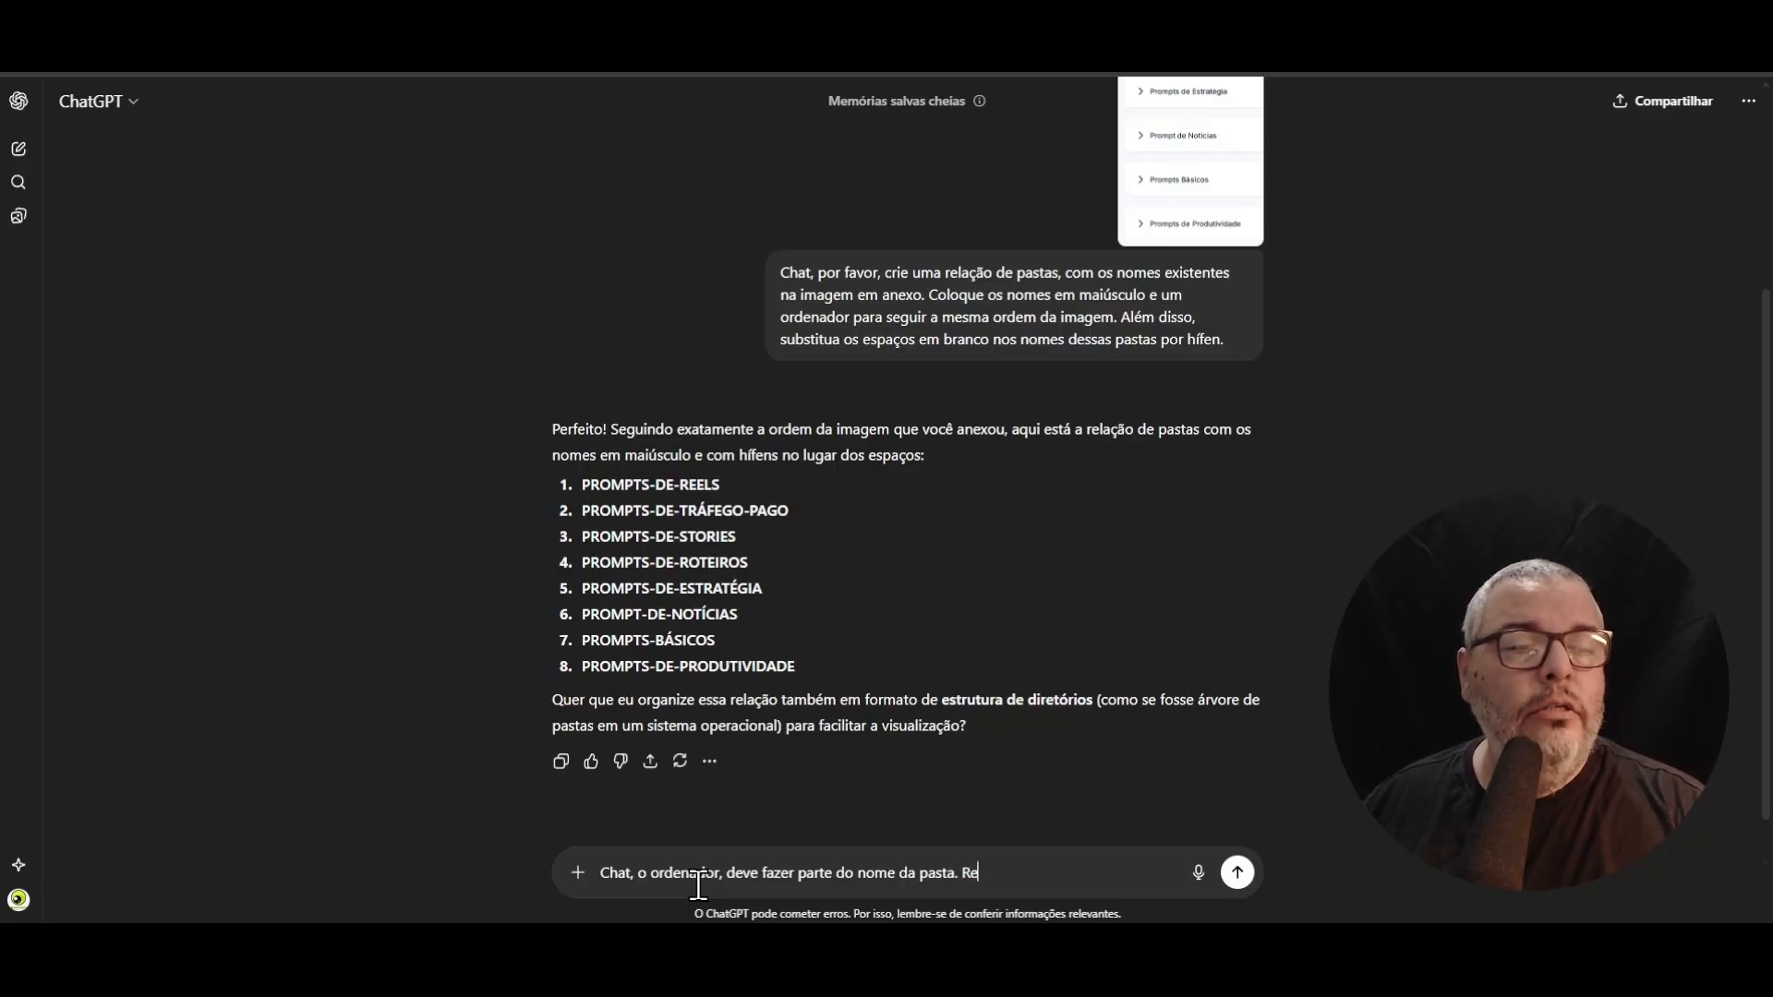
{"action": "type", "text": "itetiorn"}
{"action": "key", "text": "BackSpace"}
{"action": "key", "text": "BackSpace"}
{"action": "type", "text": "também acentos e "}
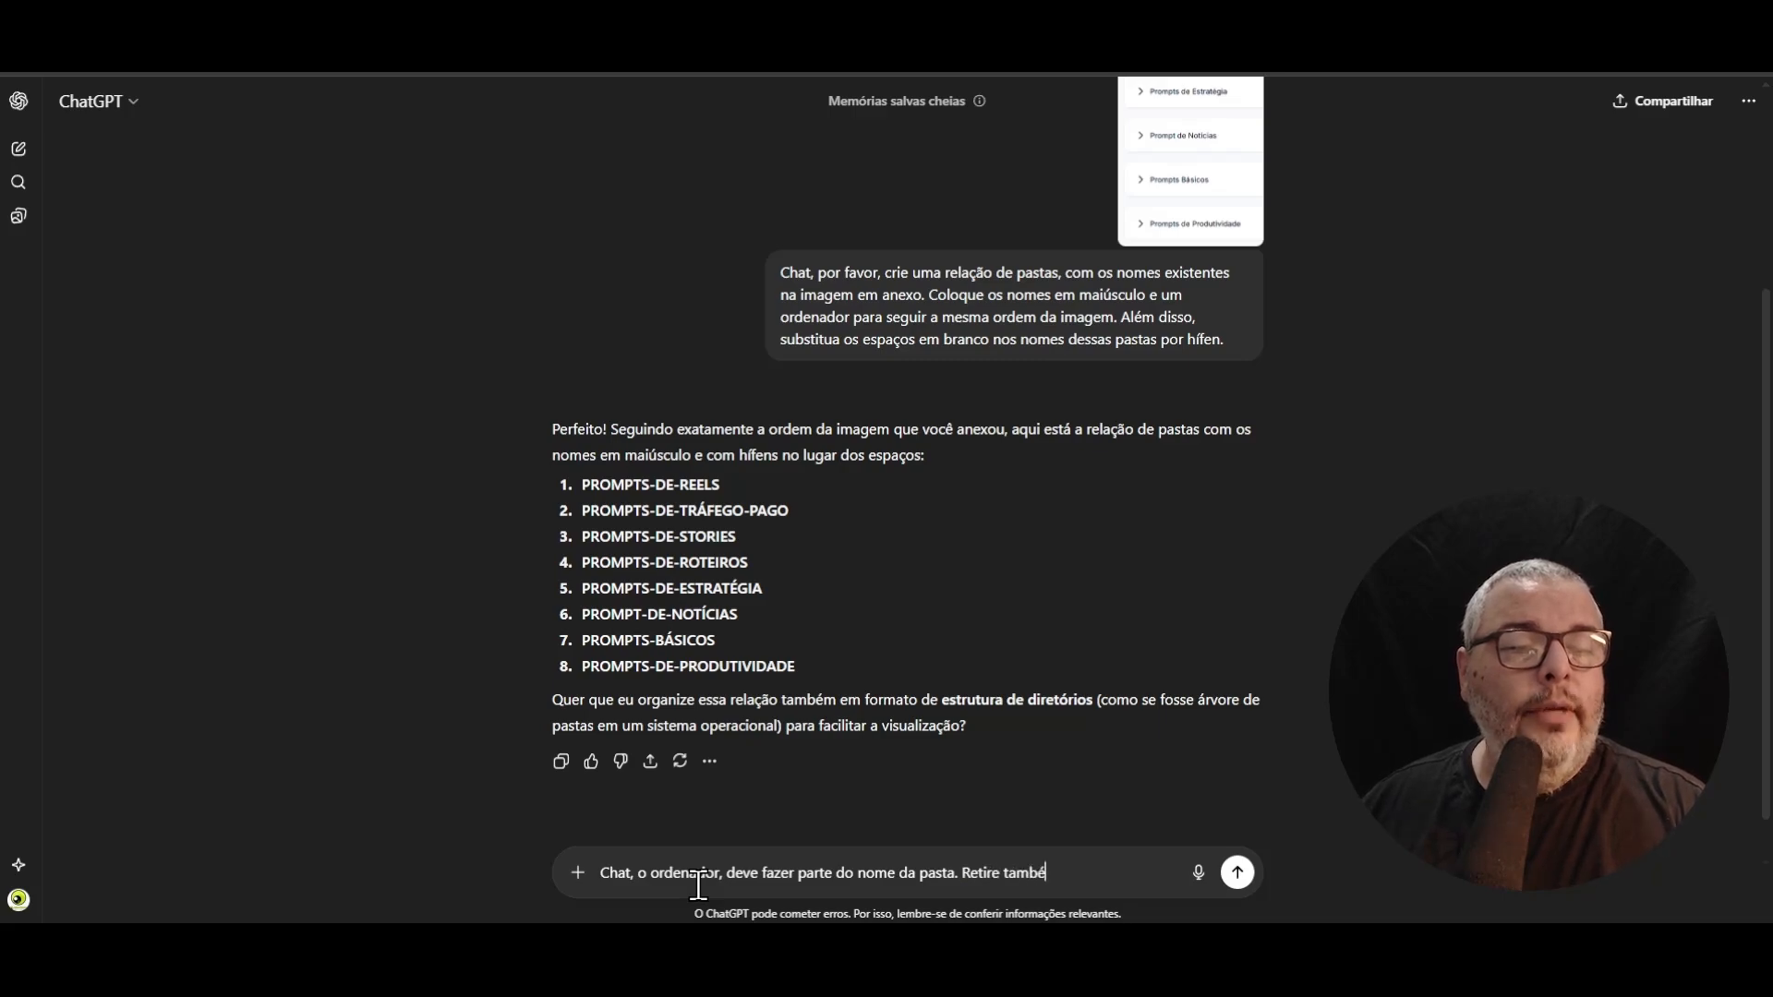
{"action": "type", "text": "caracteres espec"}
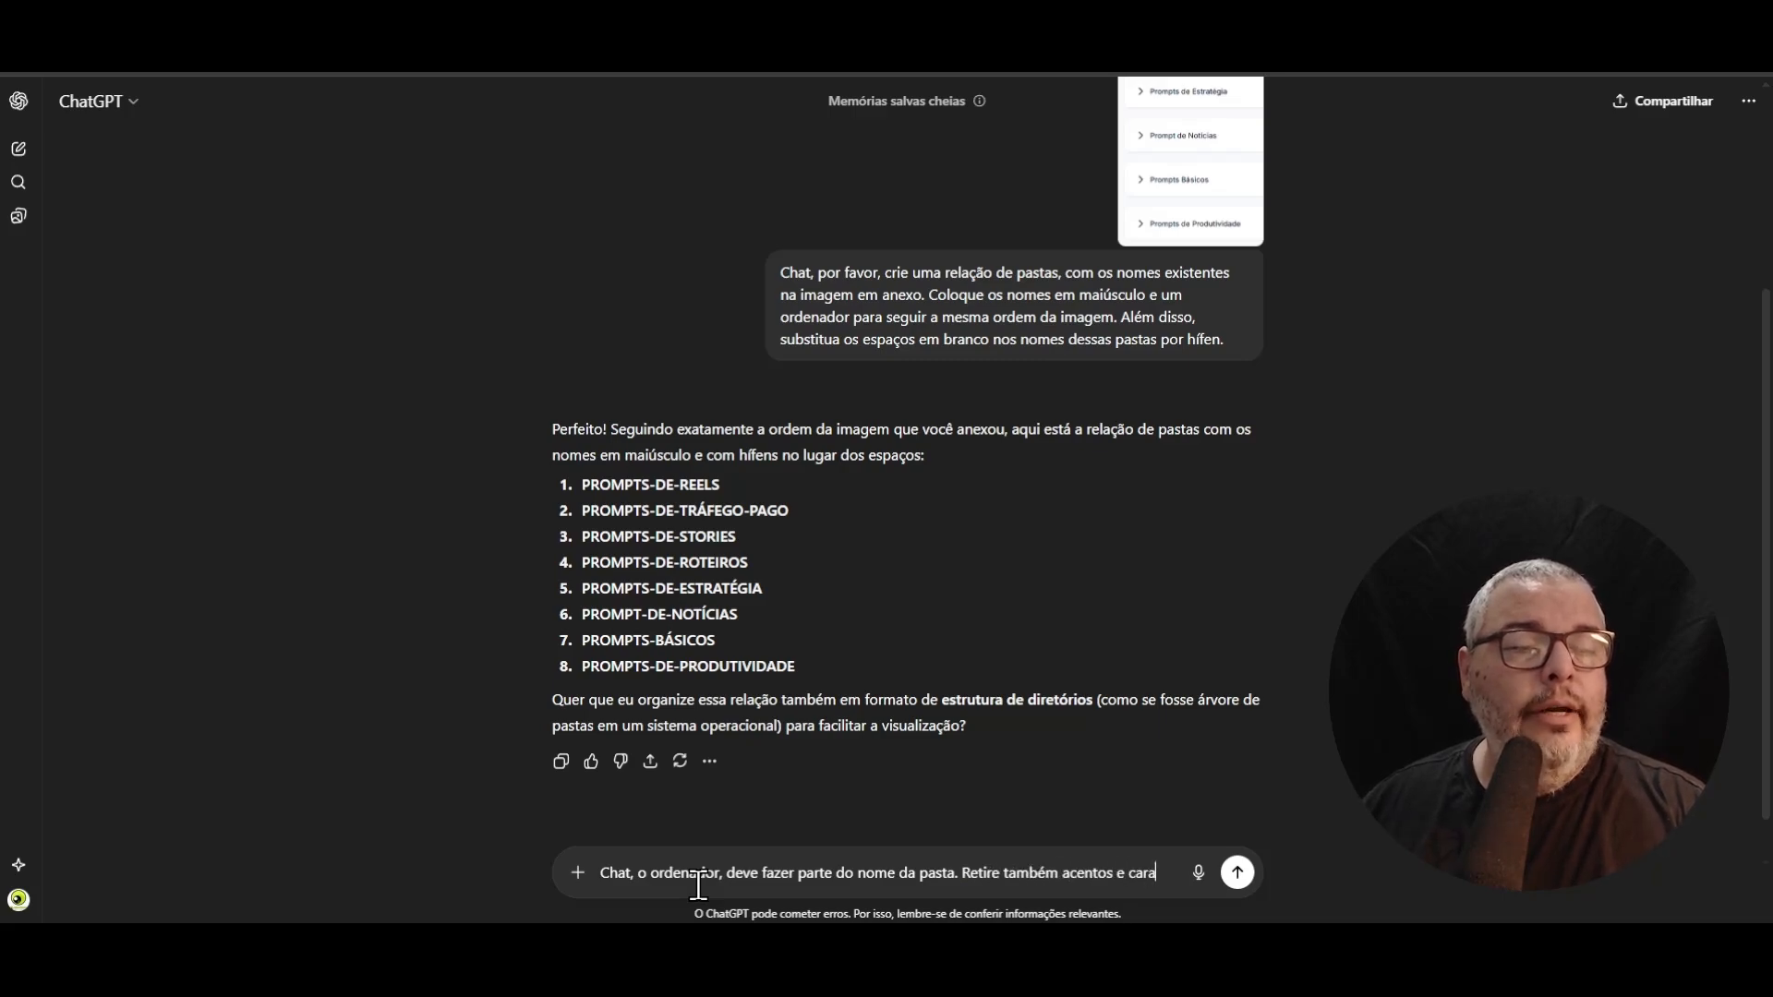
{"action": "type", "text": "iais."}
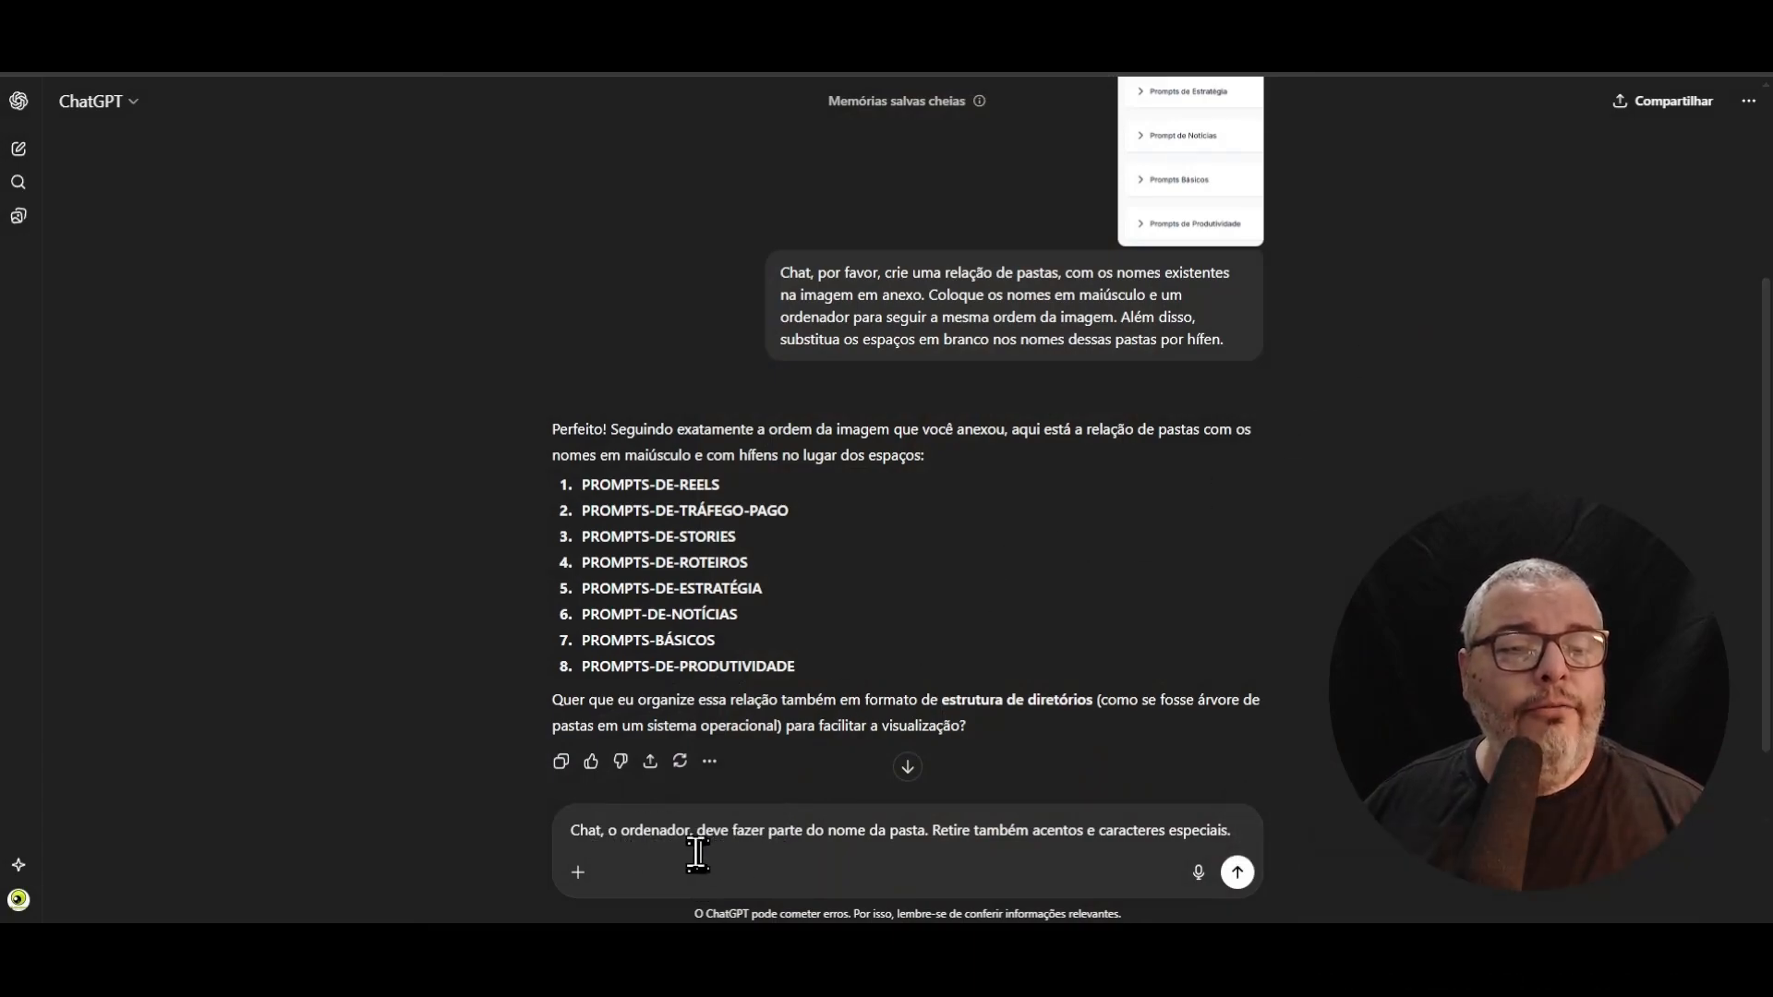
- Remove the comma after "ordenador" in the follow-up message and return the text cursor to the end of the message
{"action": "key", "text": "Delete"}
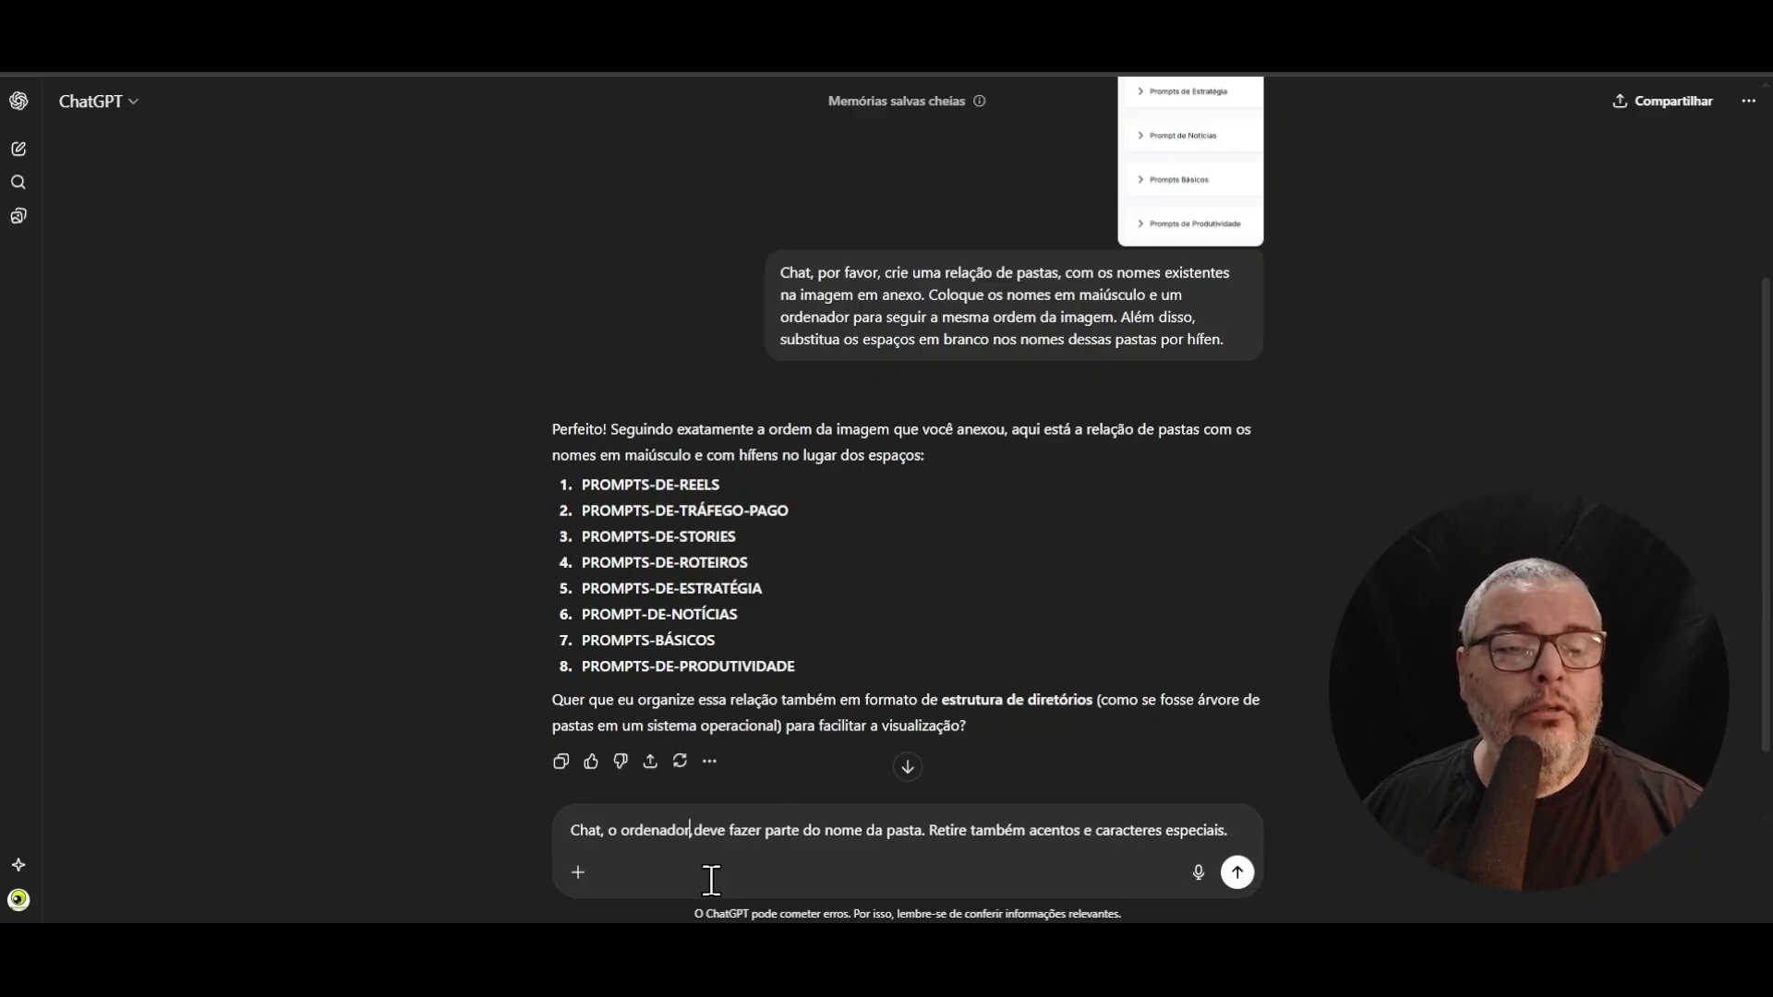
{"action": "key", "text": "Right"}
{"action": "key", "text": "Right"}
{"action": "key", "text": "Right"}
{"action": "key", "text": "Right"}
{"action": "key", "text": "Right"}
{"action": "key", "text": "Right"}
{"action": "key", "text": "Right"}
{"action": "key", "text": "Right"}
{"action": "key", "text": "Right"}
{"action": "key", "text": "Right"}
{"action": "key", "text": "Right"}
{"action": "key", "text": "Right"}
{"action": "key", "text": "Right"}
{"action": "key", "text": "Right"}
{"action": "key", "text": "Right"}
{"action": "key", "text": "Right"}
{"action": "key", "text": "Right"}
{"action": "key", "text": "Right"}
{"action": "key", "text": "Right"}
{"action": "key", "text": "Right"}
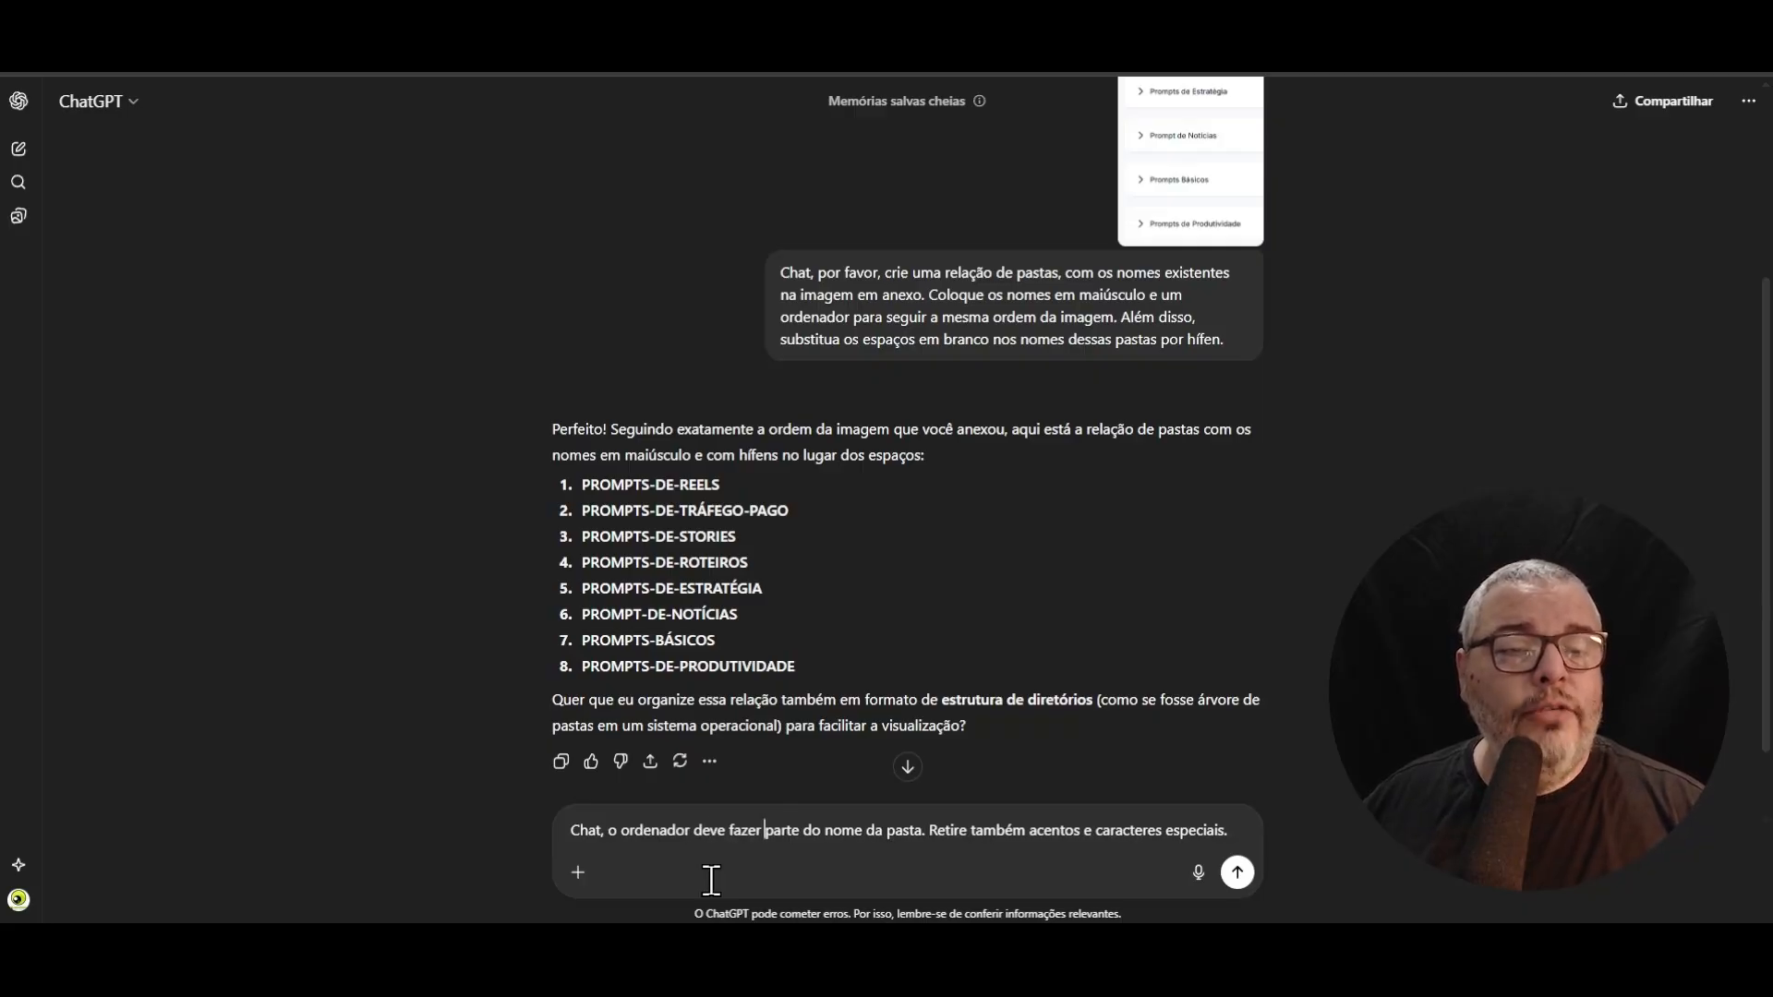
{"action": "key", "text": "Right"}
{"action": "key", "text": "Right"}
{"action": "key", "text": "Right"}
{"action": "key", "text": "Right"}
{"action": "key", "text": "Right"}
{"action": "key", "text": "Right"}
{"action": "key", "text": "Right"}
{"action": "key", "text": "Right"}
{"action": "key", "text": "Right"}
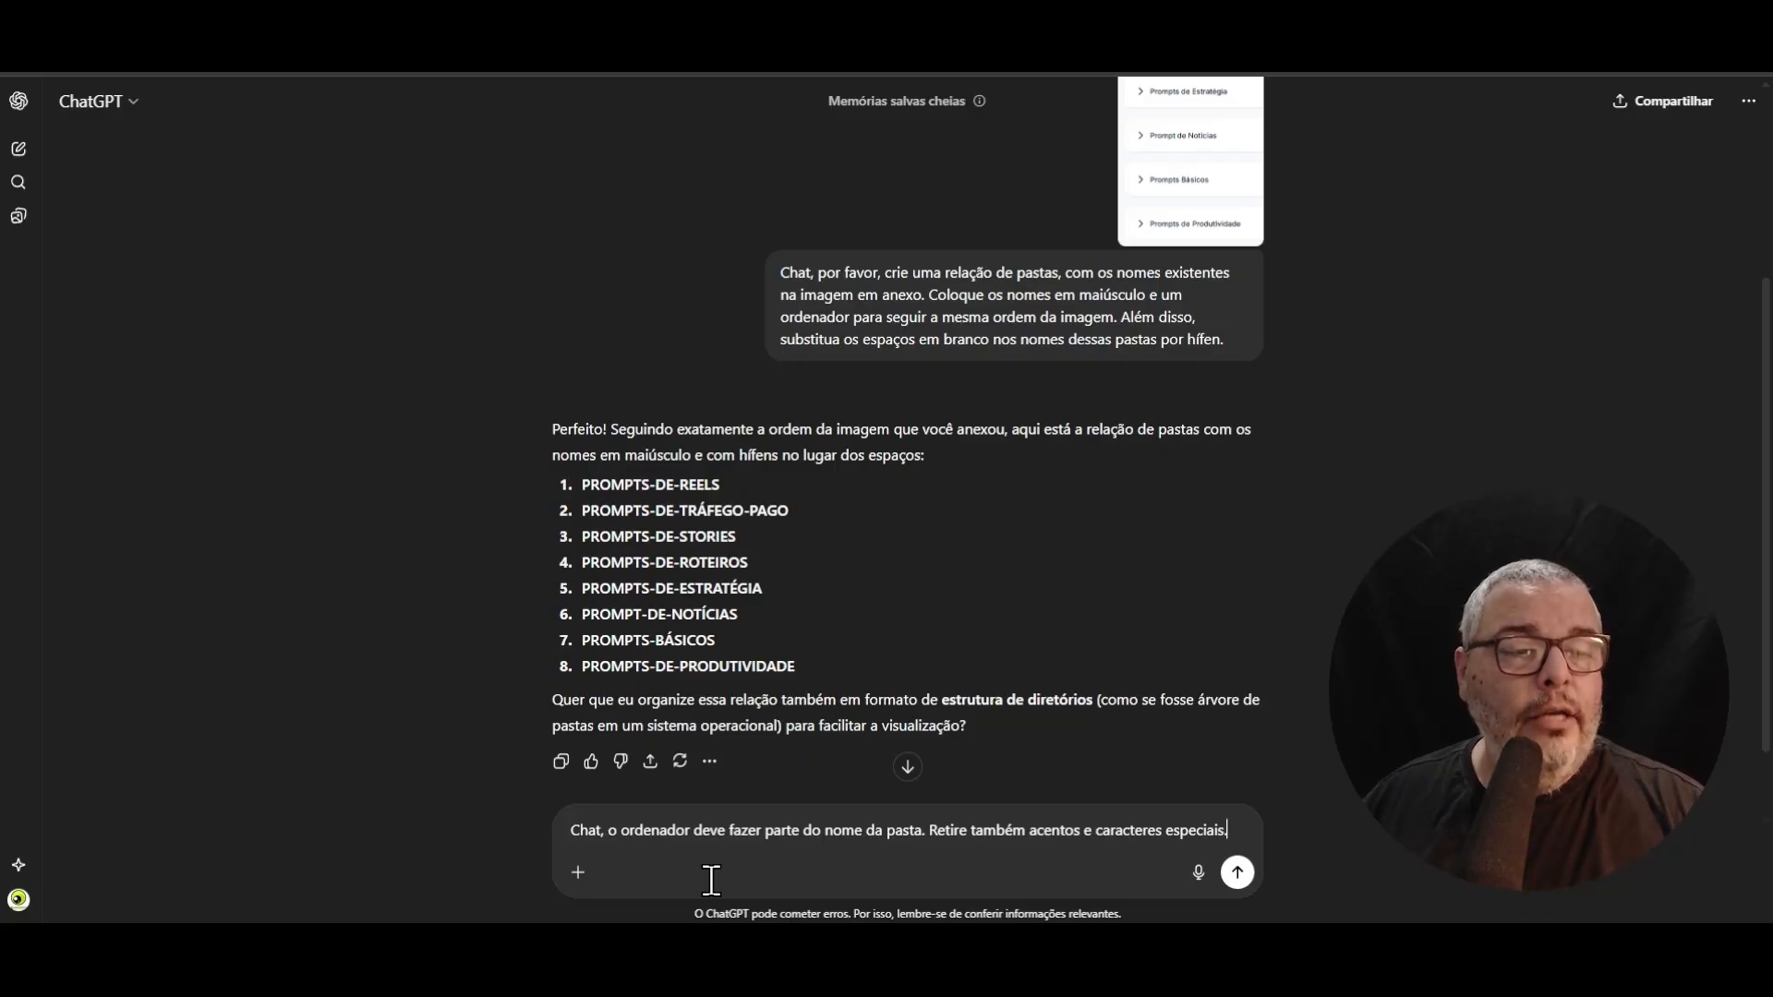
- Add a new line to the follow-up message that starts with 'Exemplo, a pasta "PROMPTS-BÁSICOS",'
{"action": "key", "text": "shift+Return"}
{"action": "type", "text": "Exempl"}
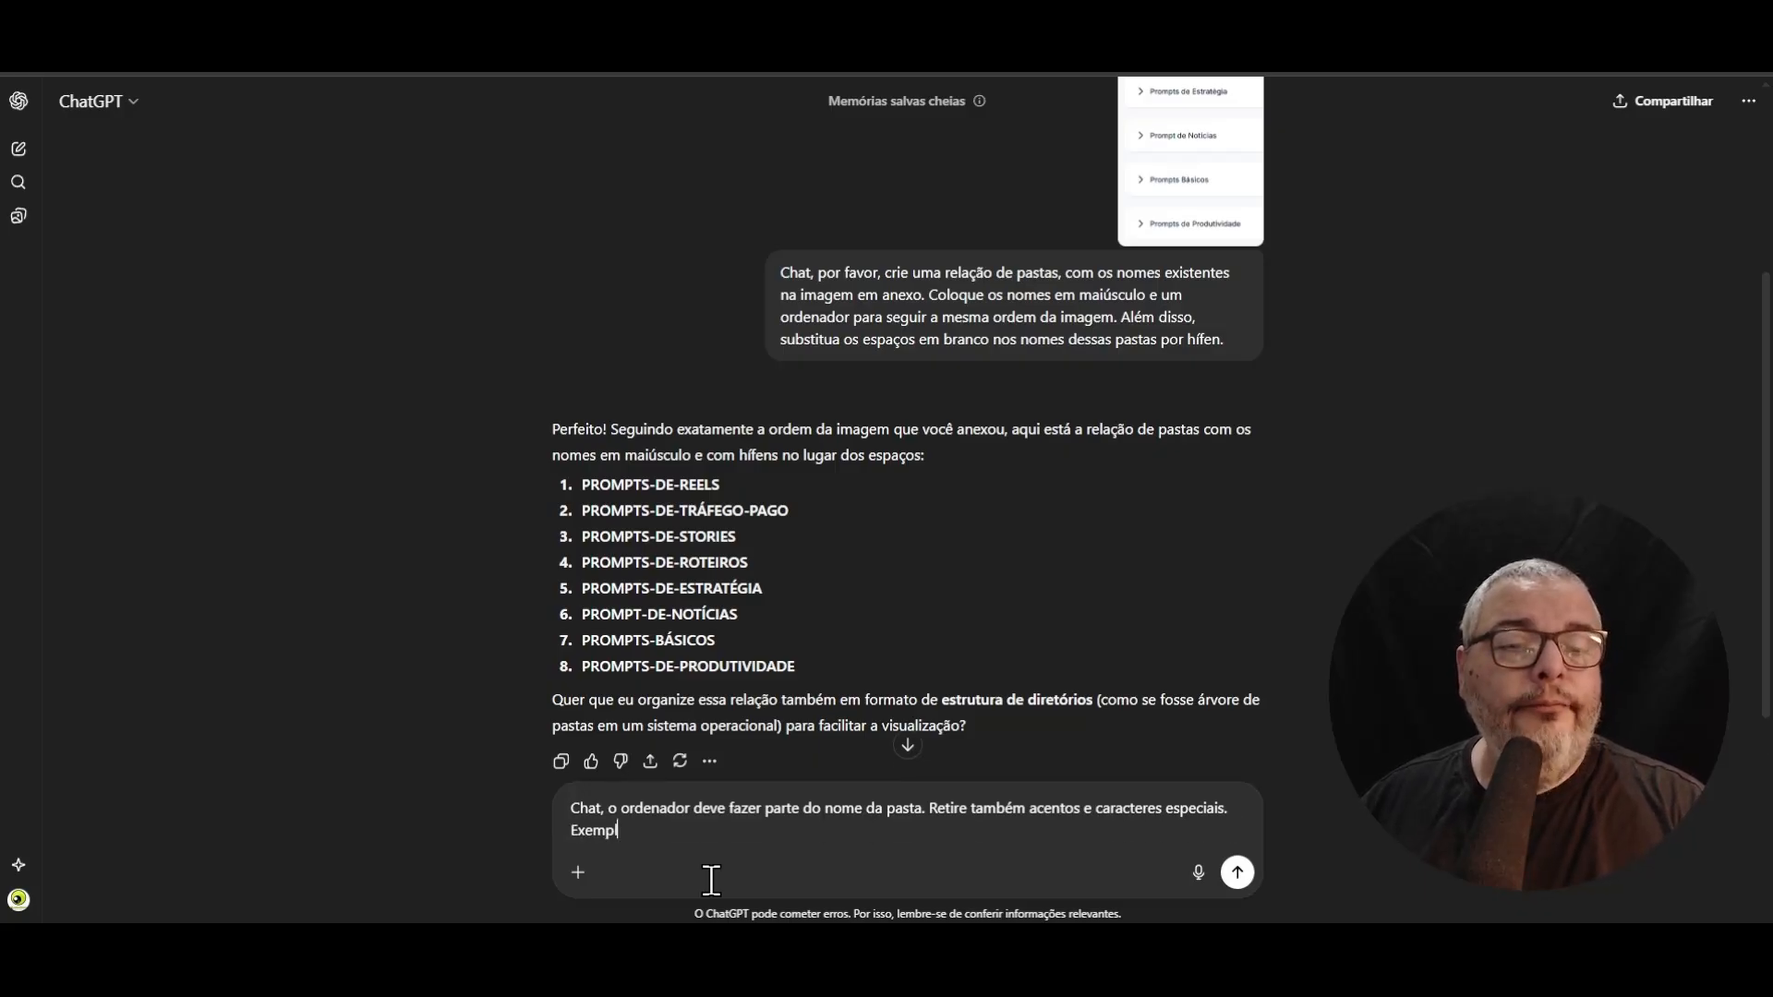
{"action": "type", "text": "o, a pasta"}
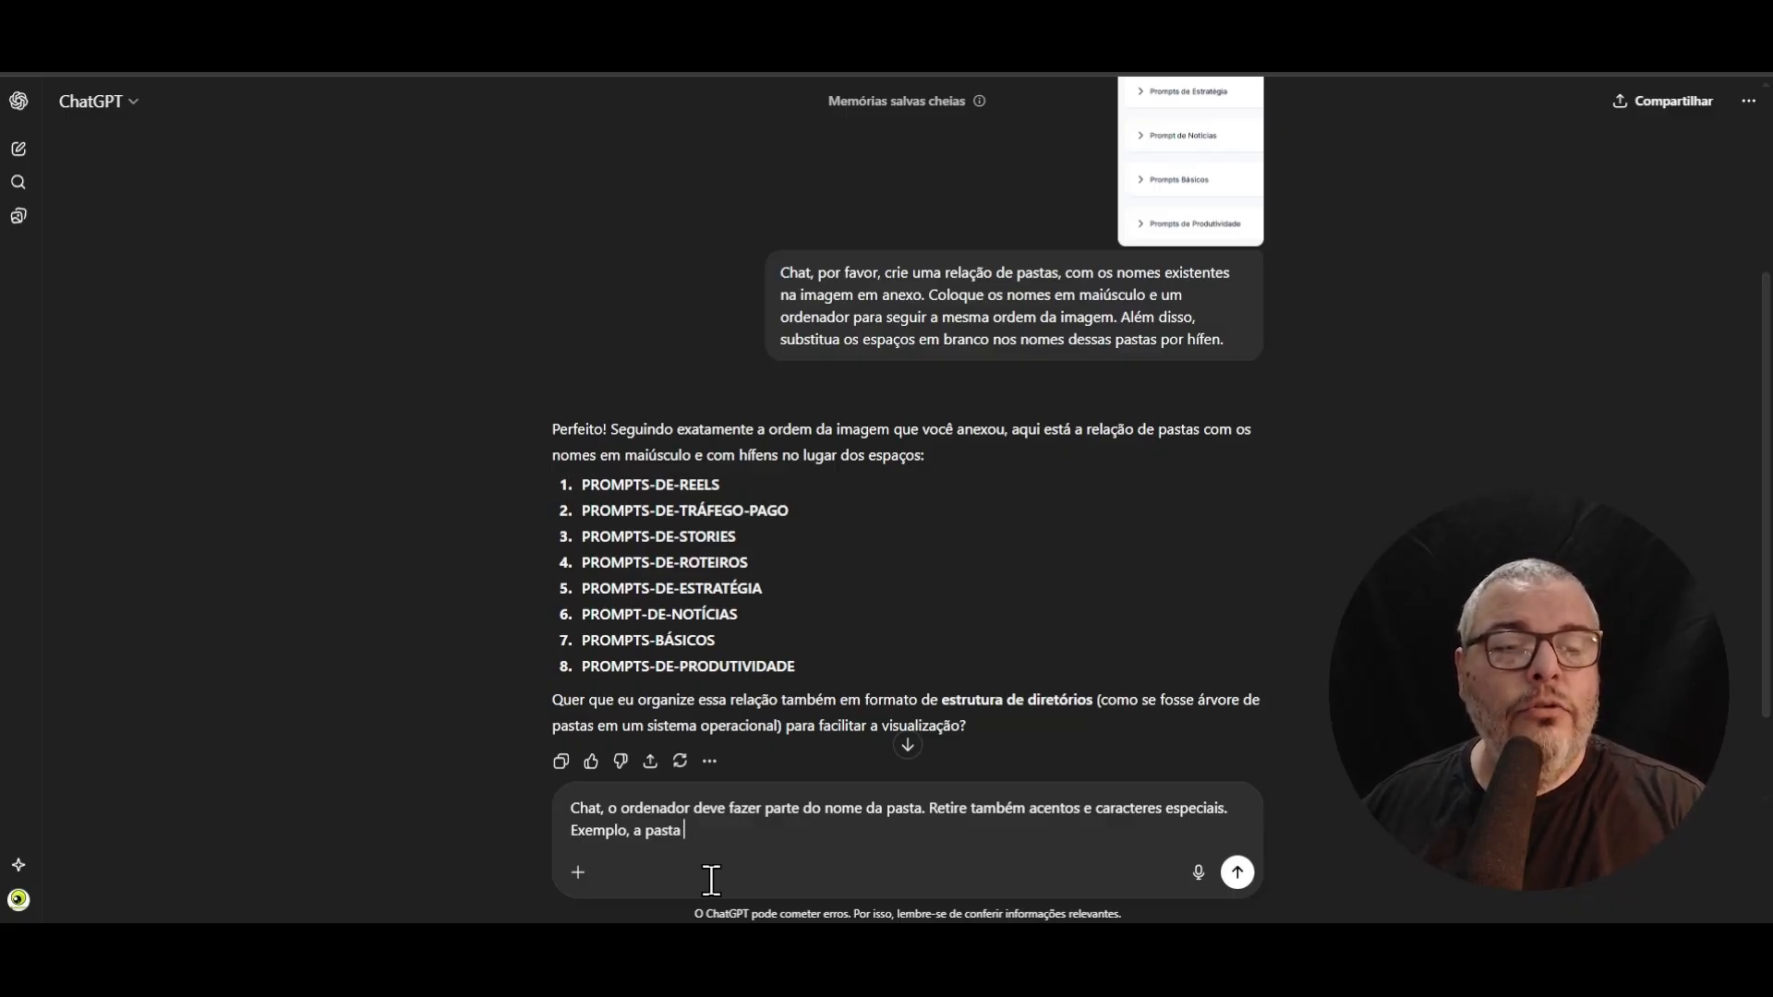
{"action": "type", "text": "\"PROMPTS-BÁ"}
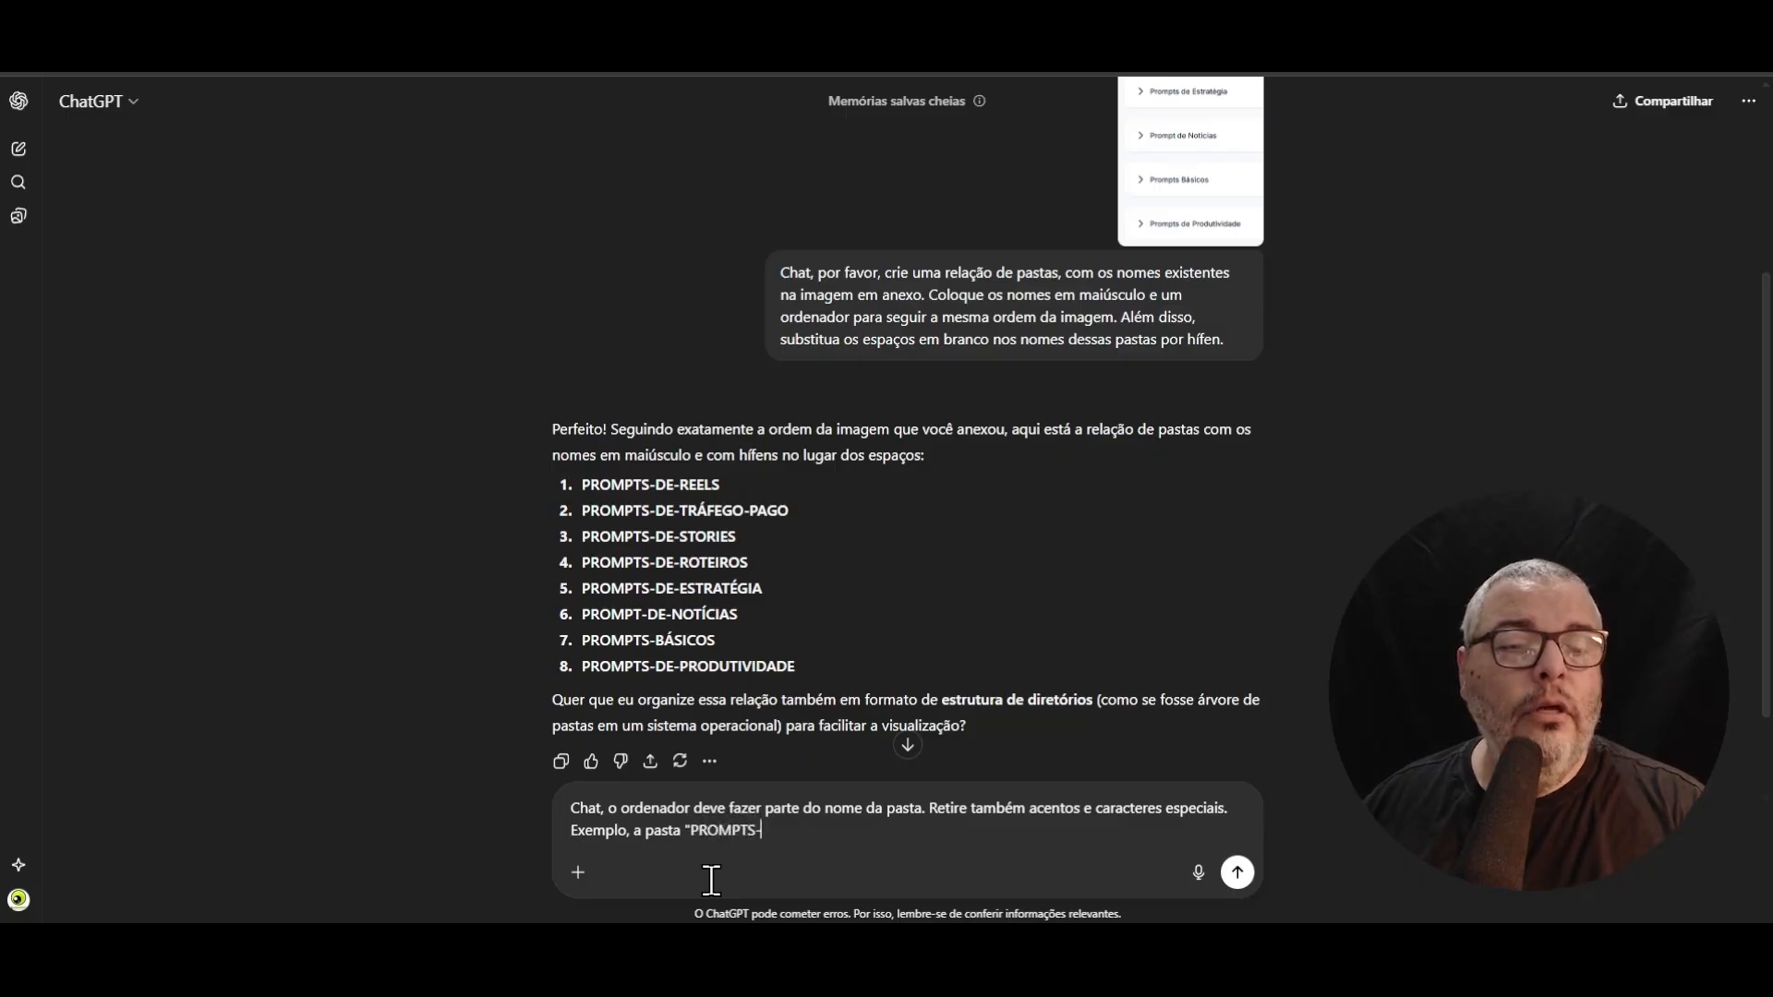
{"action": "type", "text": "SICOS\""}
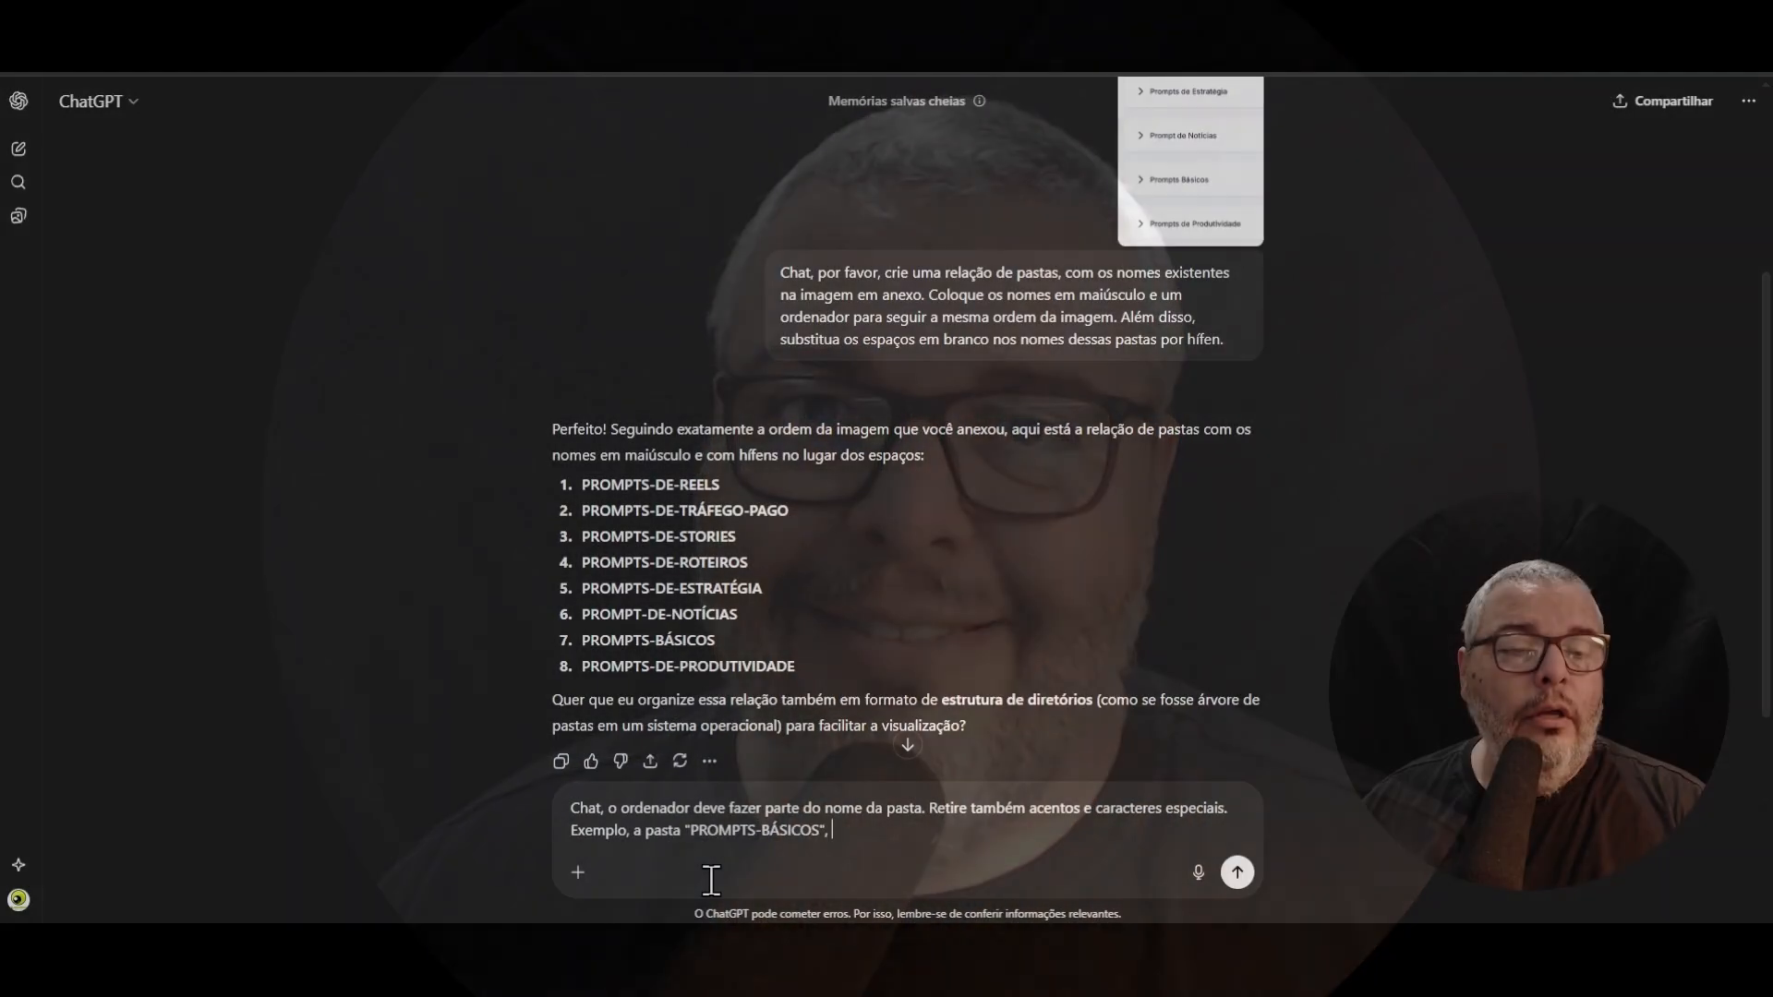
- Complete the line with 'deve ser criada na listagem com o nome: "7-PROMPTS-BASICOS". Entendeu? Manda ver chat!' and send the message
{"action": "type", "text": "deve ser criada na listagem com o nome:"}
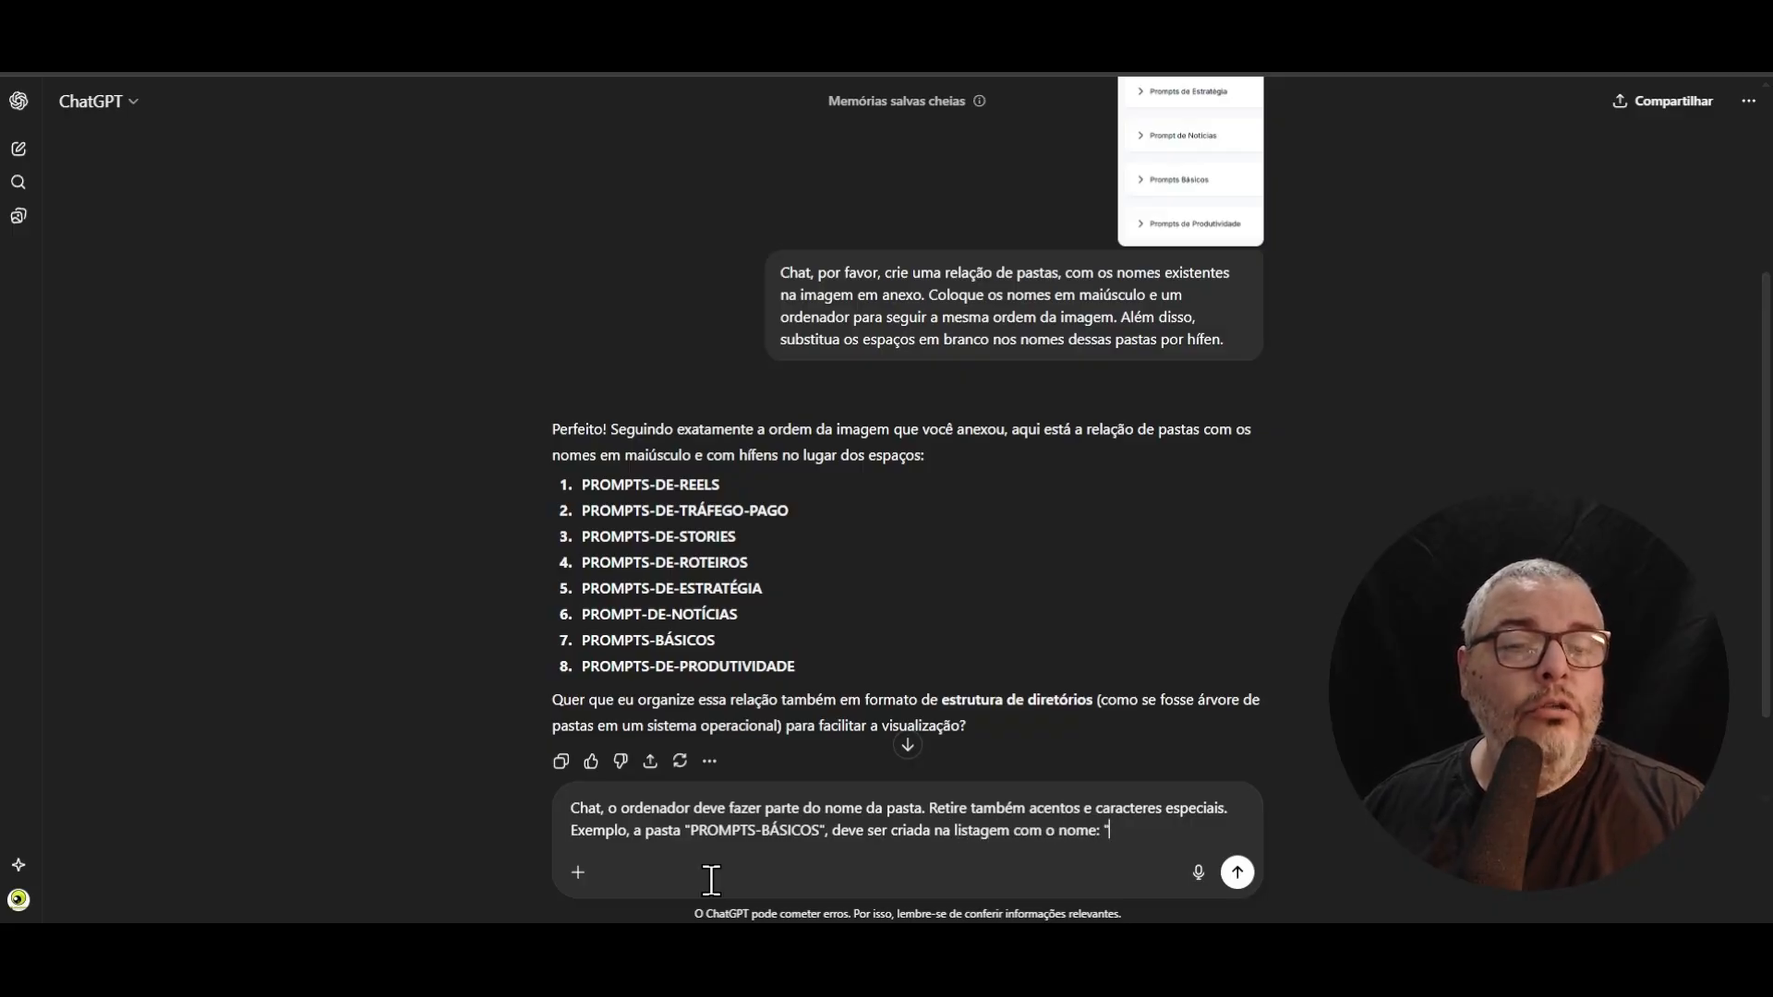
{"action": "type", "text": "7-PROMPTS-"}
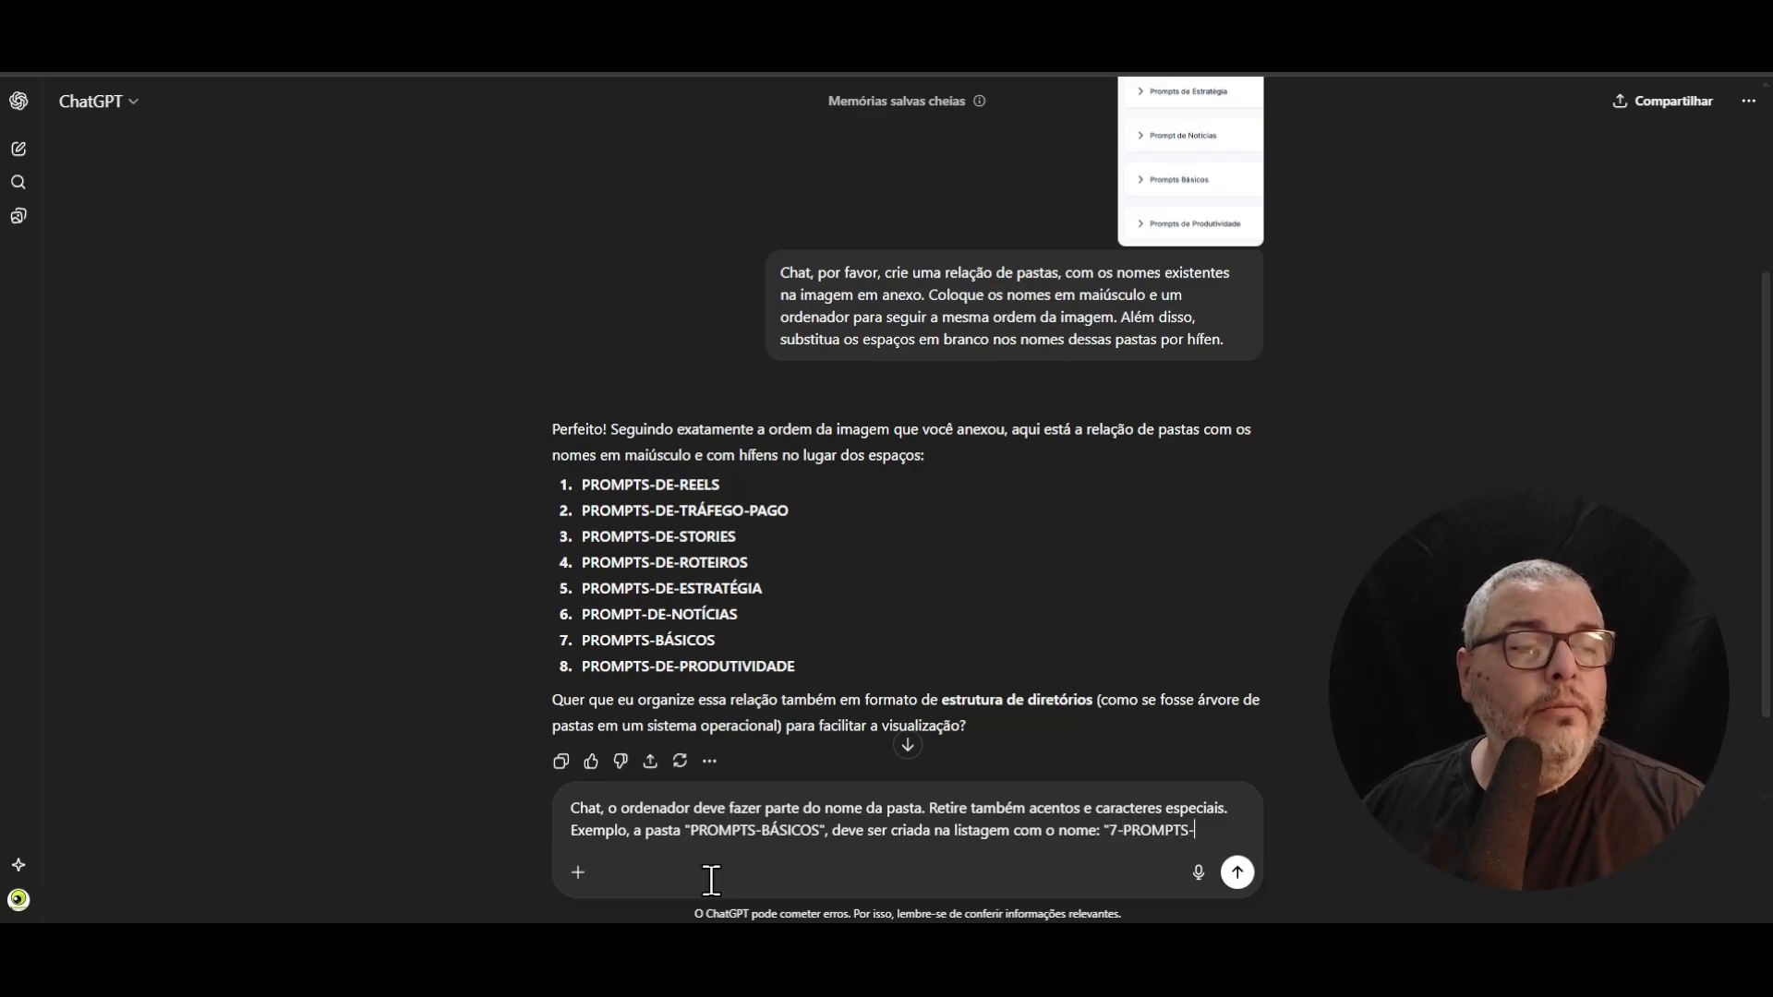
{"action": "type", "text": "BASICOS\". Entendeu? Manda ver chat!"}
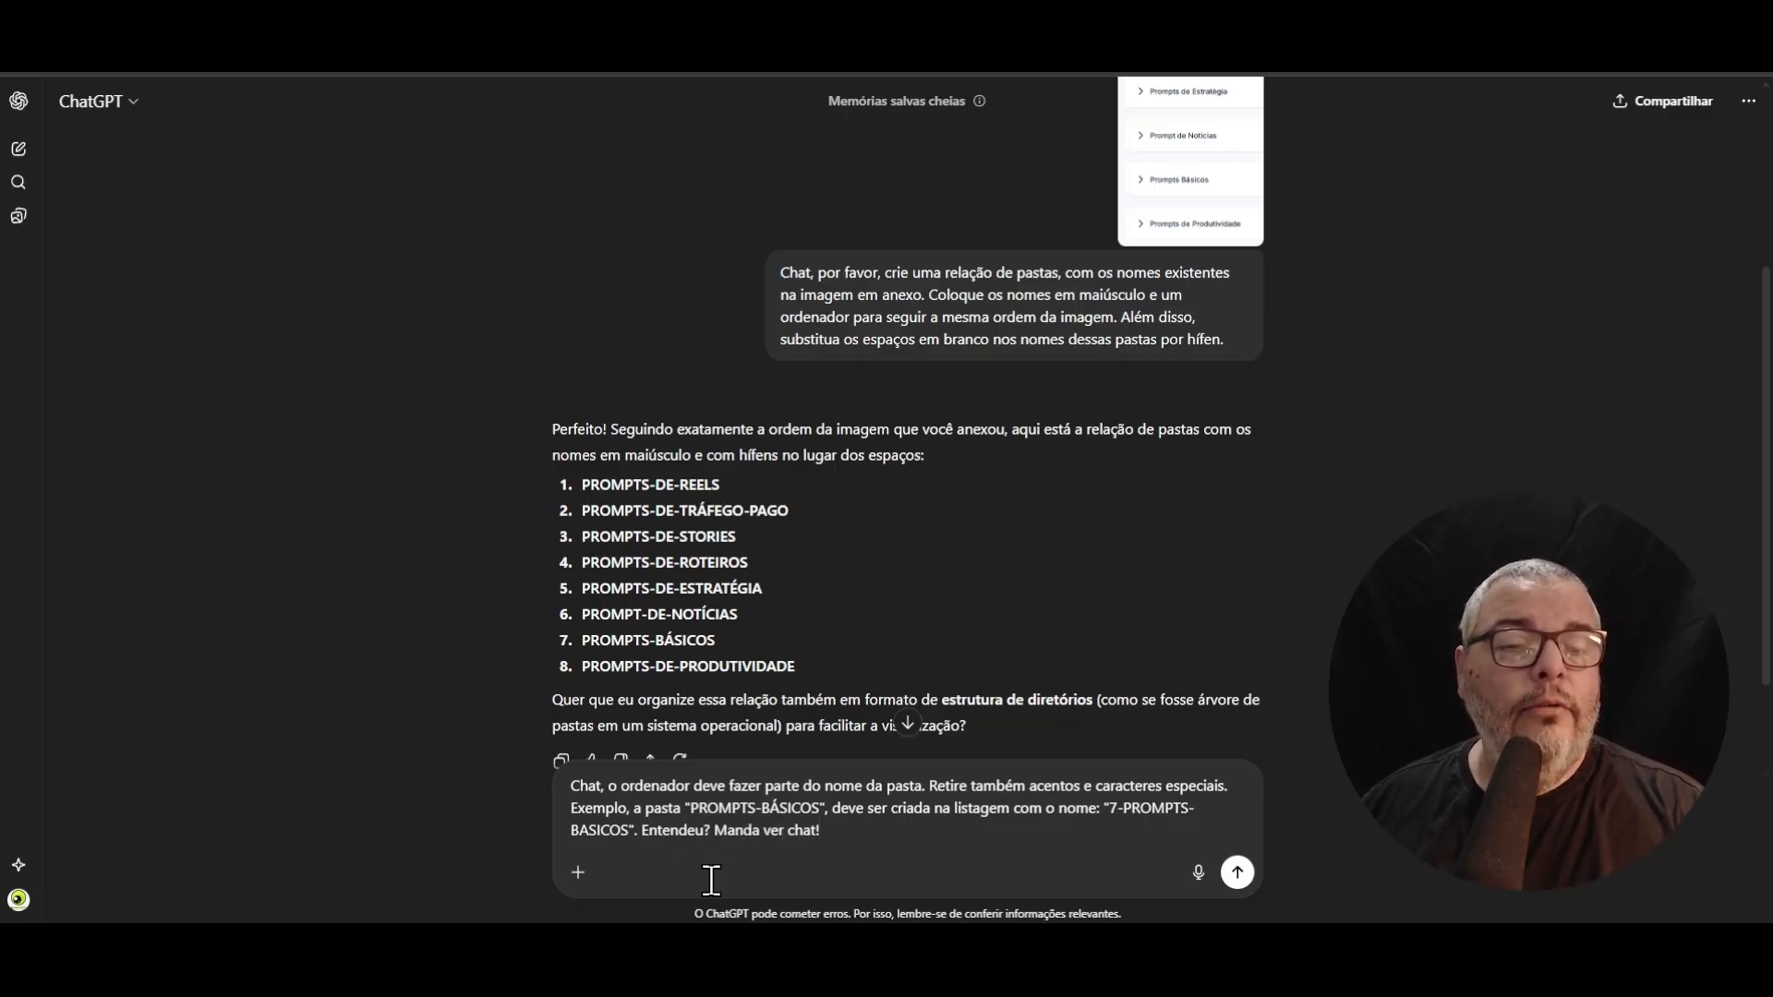
{"action": "key", "text": "Return"}
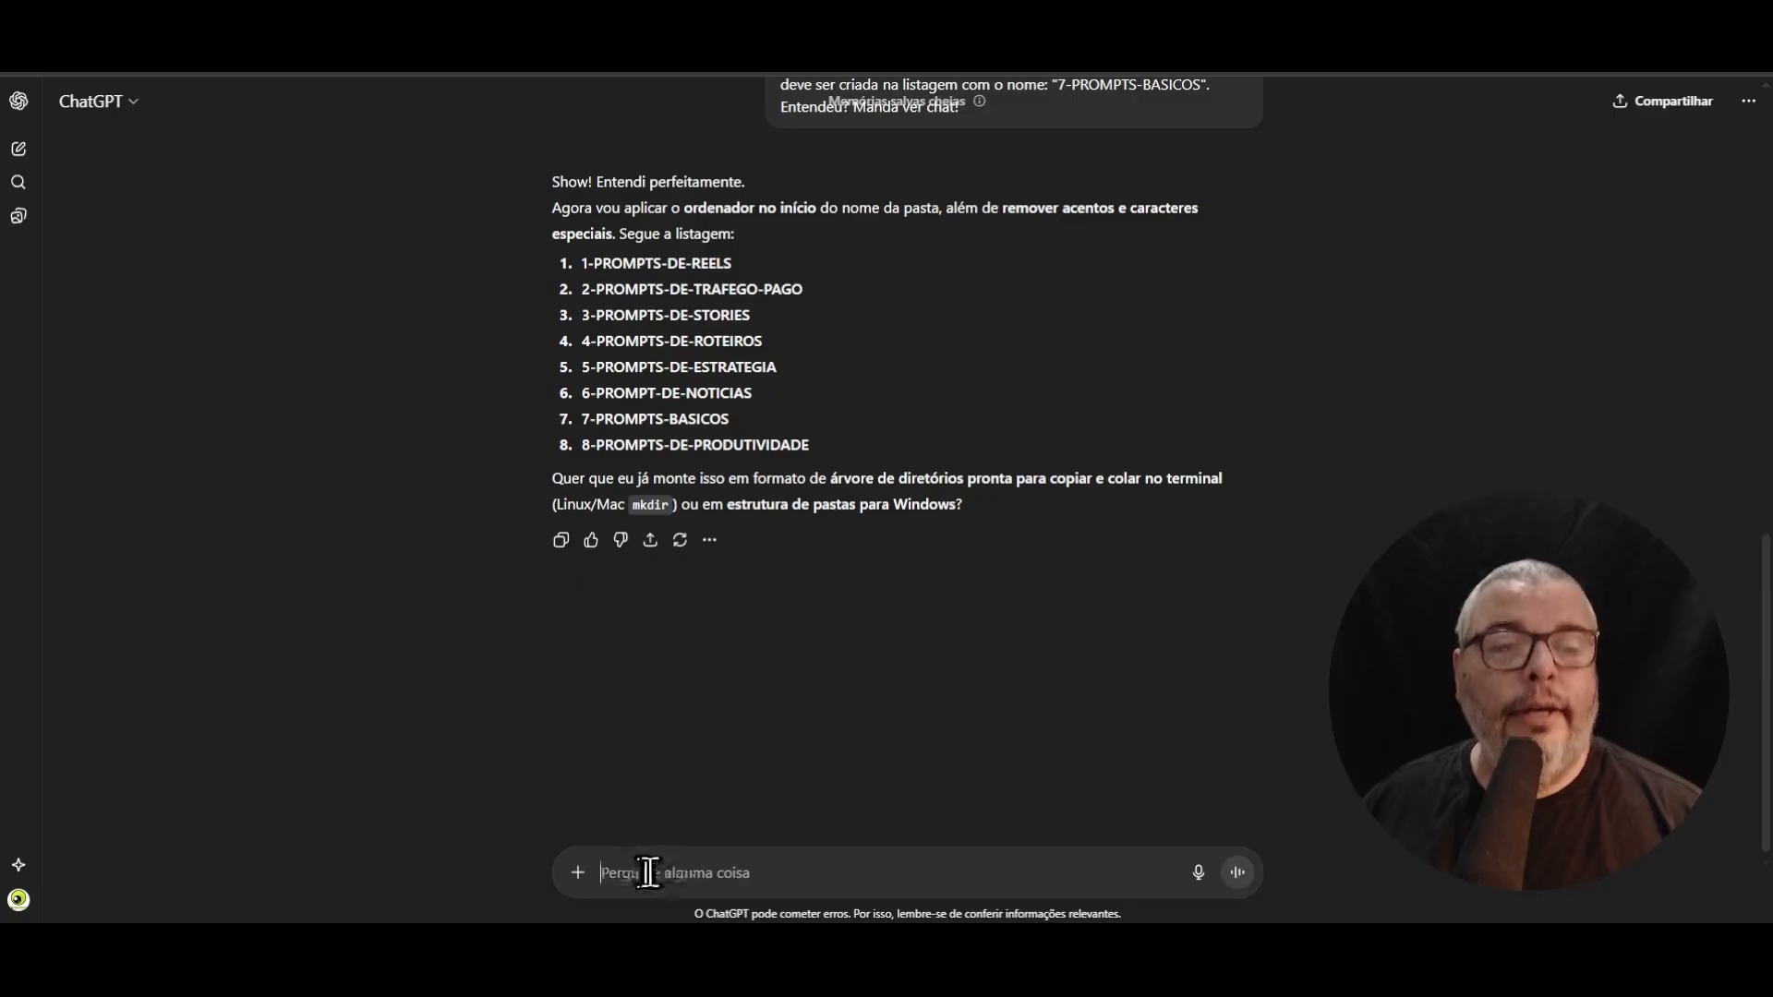
- Copy the folder names 1-PROMPTS-DE-REELS through 8-PROMPTS-DE-PRODUTIVIDADE from the latest reply and paste them into Notepad
{"action": "left_click_drag", "start_coordinate": [571, 256], "coordinate": [821, 451]}
{"action": "left_click", "coordinate": [670, 276]}
{"action": "left_click_drag", "start_coordinate": [588, 261], "coordinate": [816, 443]}
{"action": "left_click", "coordinate": [900, 443]}
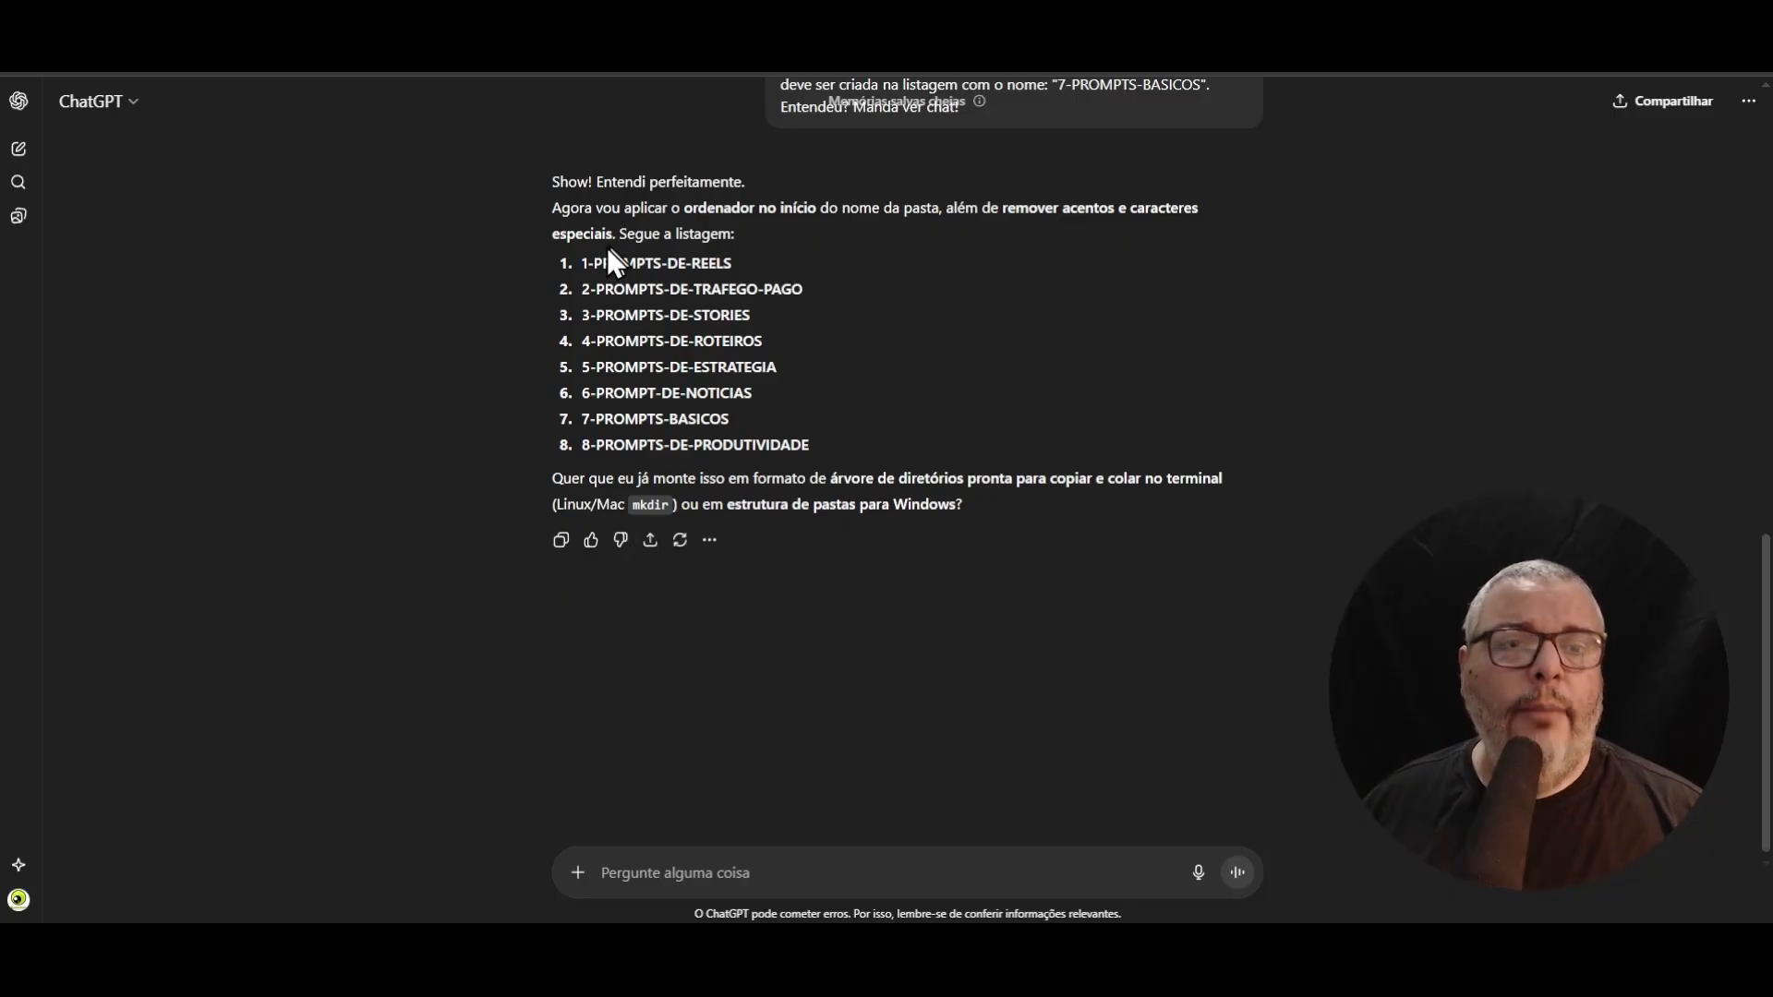
{"action": "left_click_drag", "start_coordinate": [578, 263], "coordinate": [890, 445]}
{"action": "key", "text": "ctrl+c"}
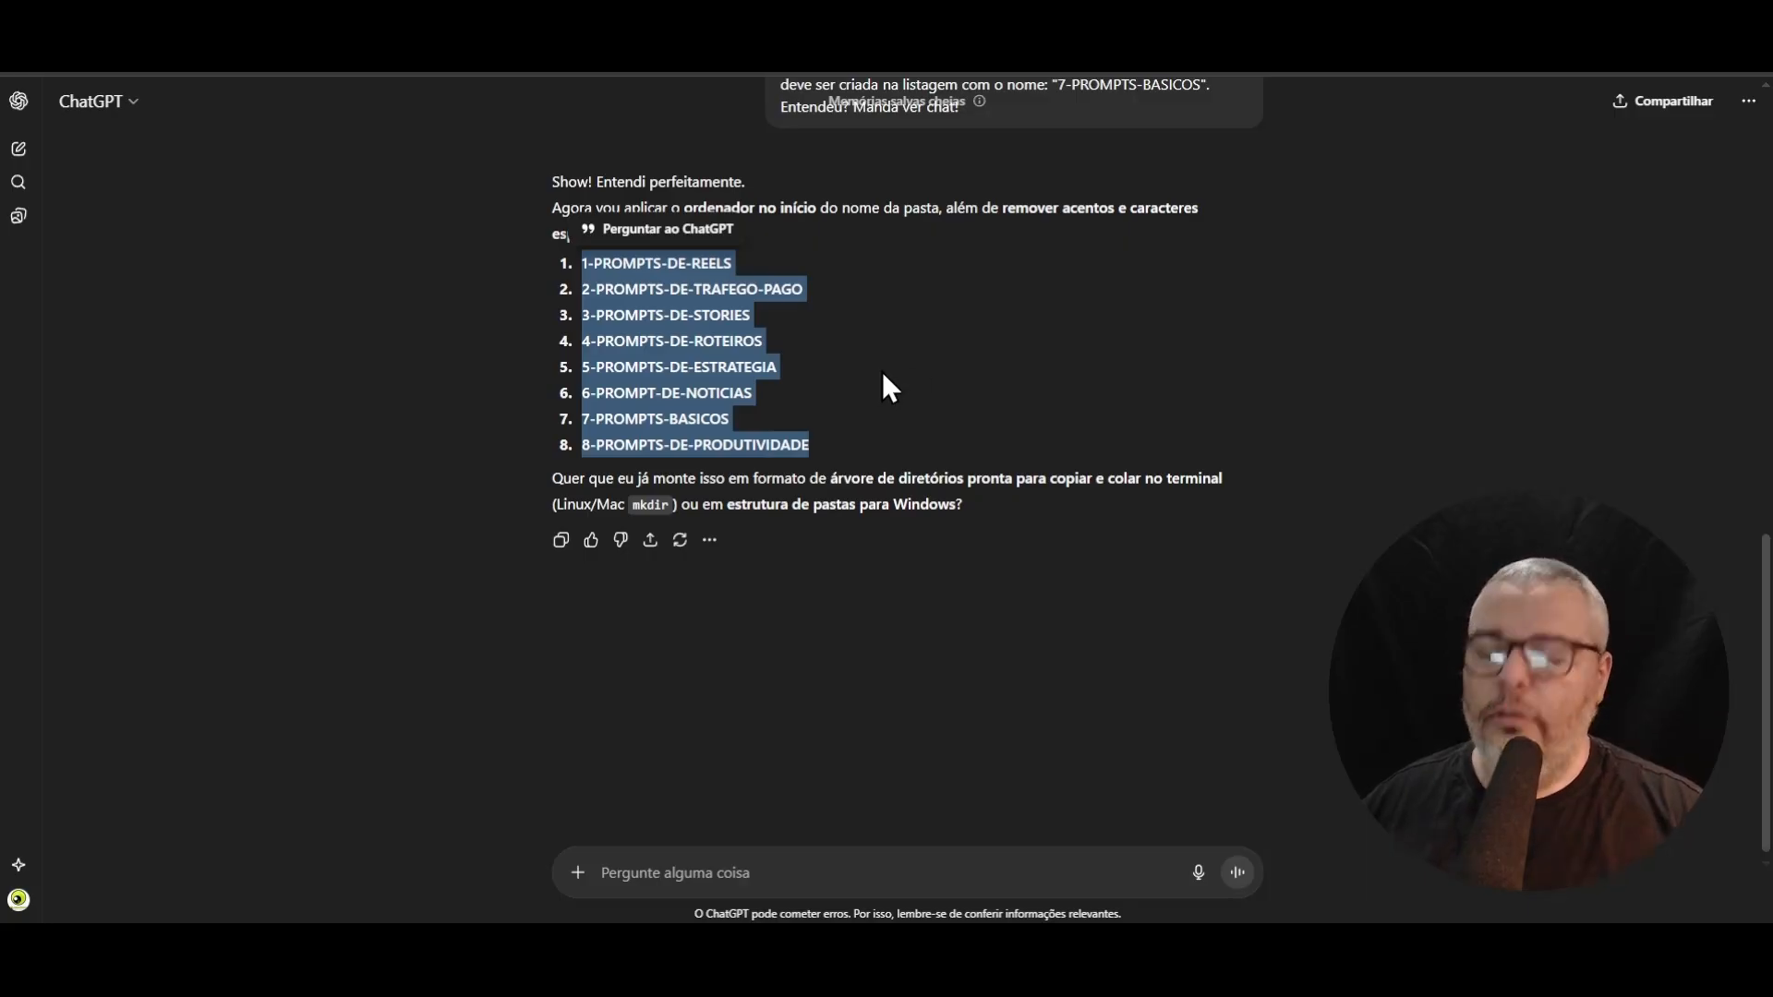
{"action": "key", "text": "alt+Tab"}
{"action": "key", "text": "ctrl+v"}
- Go through the pasted folder names line by line in Notepad
{"action": "left_click", "coordinate": [1037, 469]}
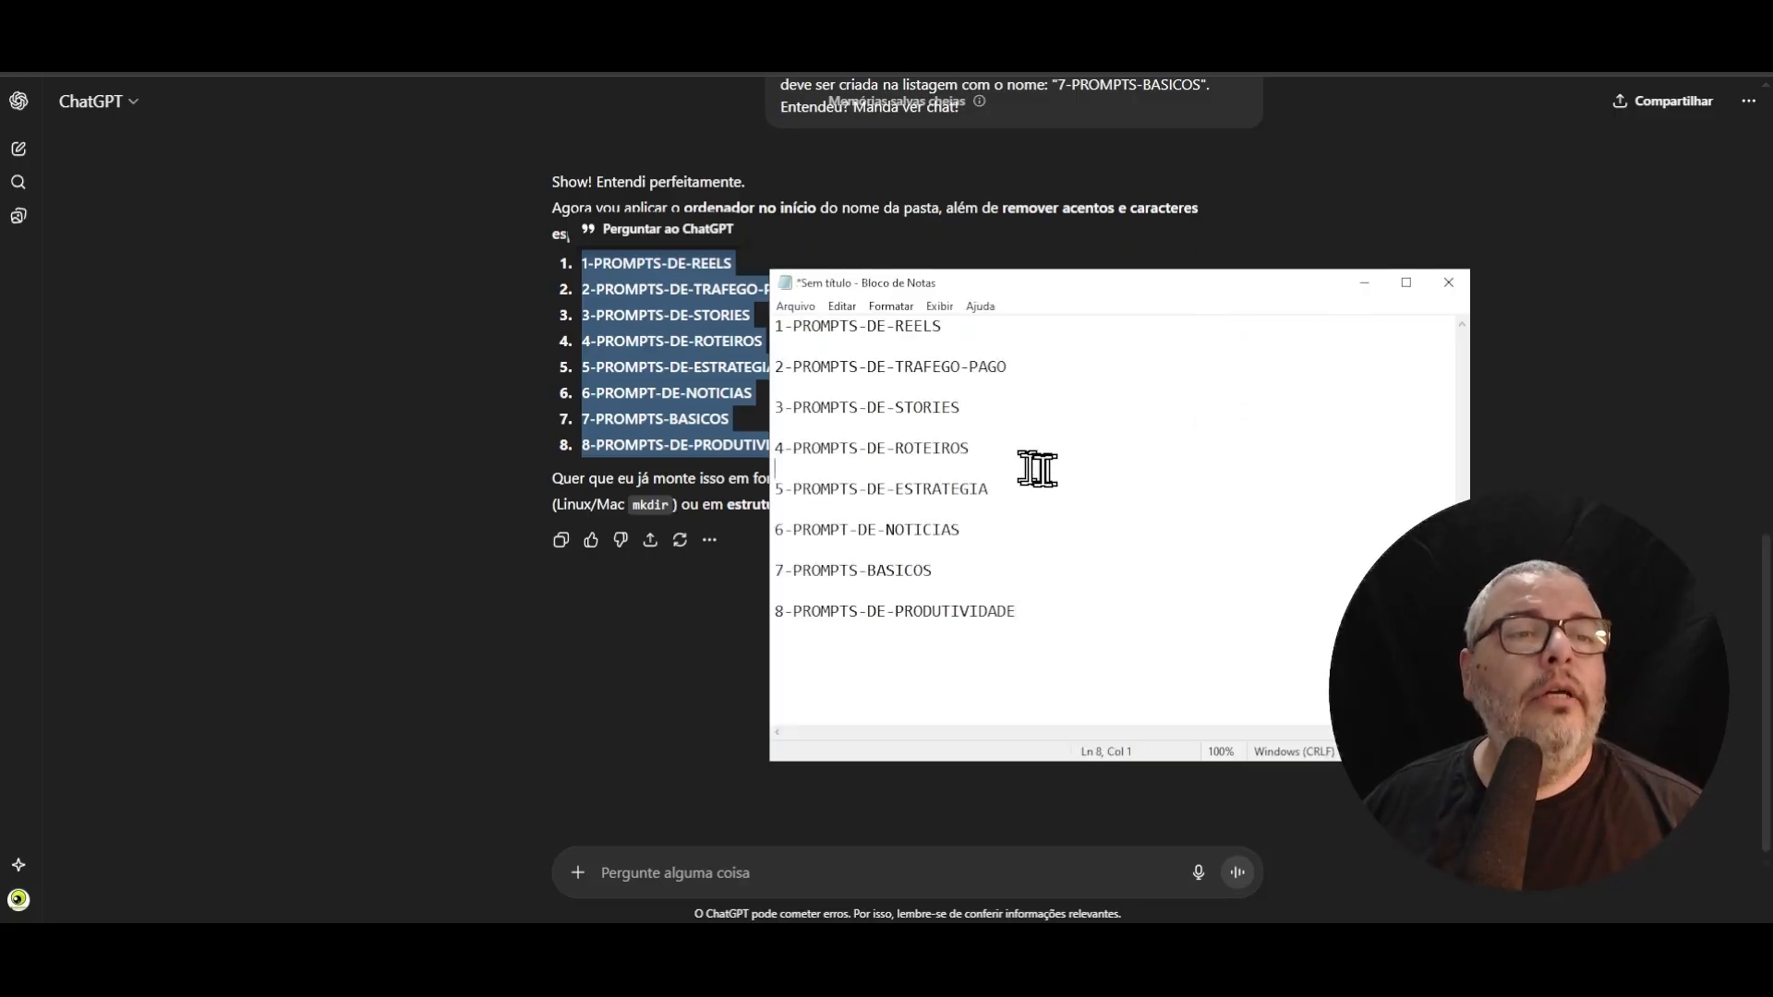
{"action": "key", "text": "Up"}
{"action": "key", "text": "Up"}
{"action": "key", "text": "Up"}
{"action": "key", "text": "Up"}
{"action": "key", "text": "Up"}
{"action": "key", "text": "Up"}
{"action": "key", "text": "Up"}
{"action": "key", "text": "Down"}
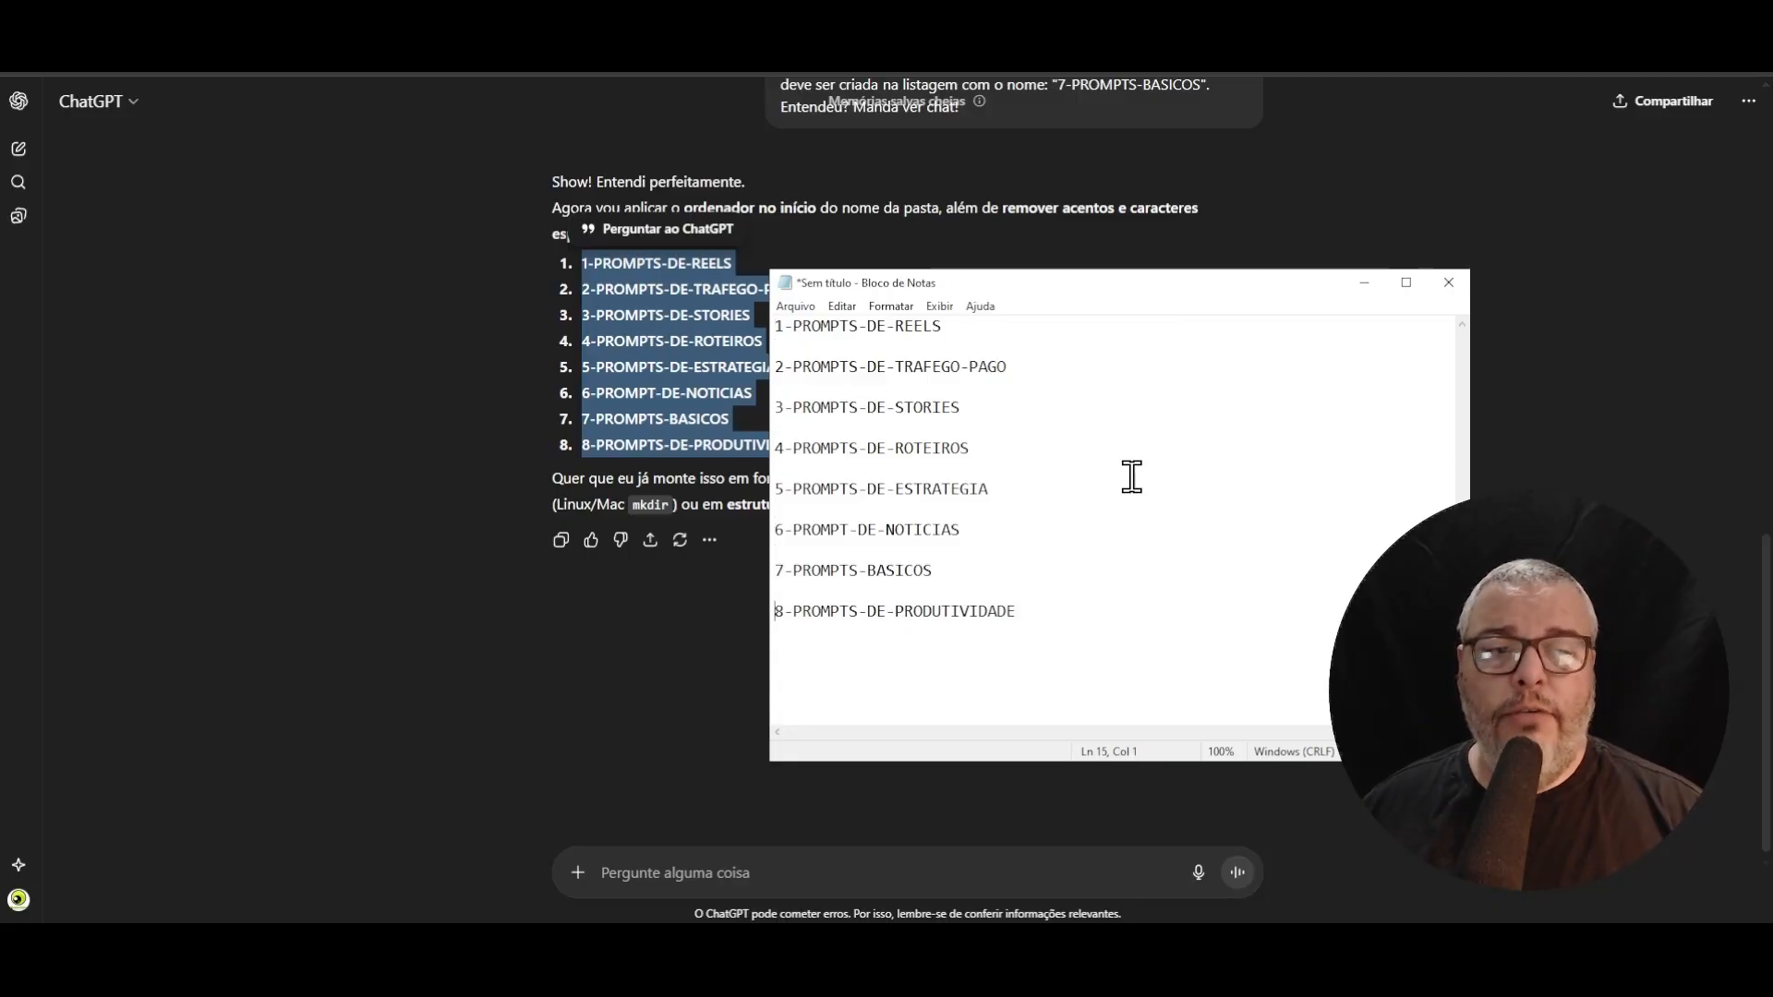
- Compare the Notepad folder list with all the categories on the Copfy Hub page to find the missing ones
{"action": "left_click", "coordinate": [922, 943]}
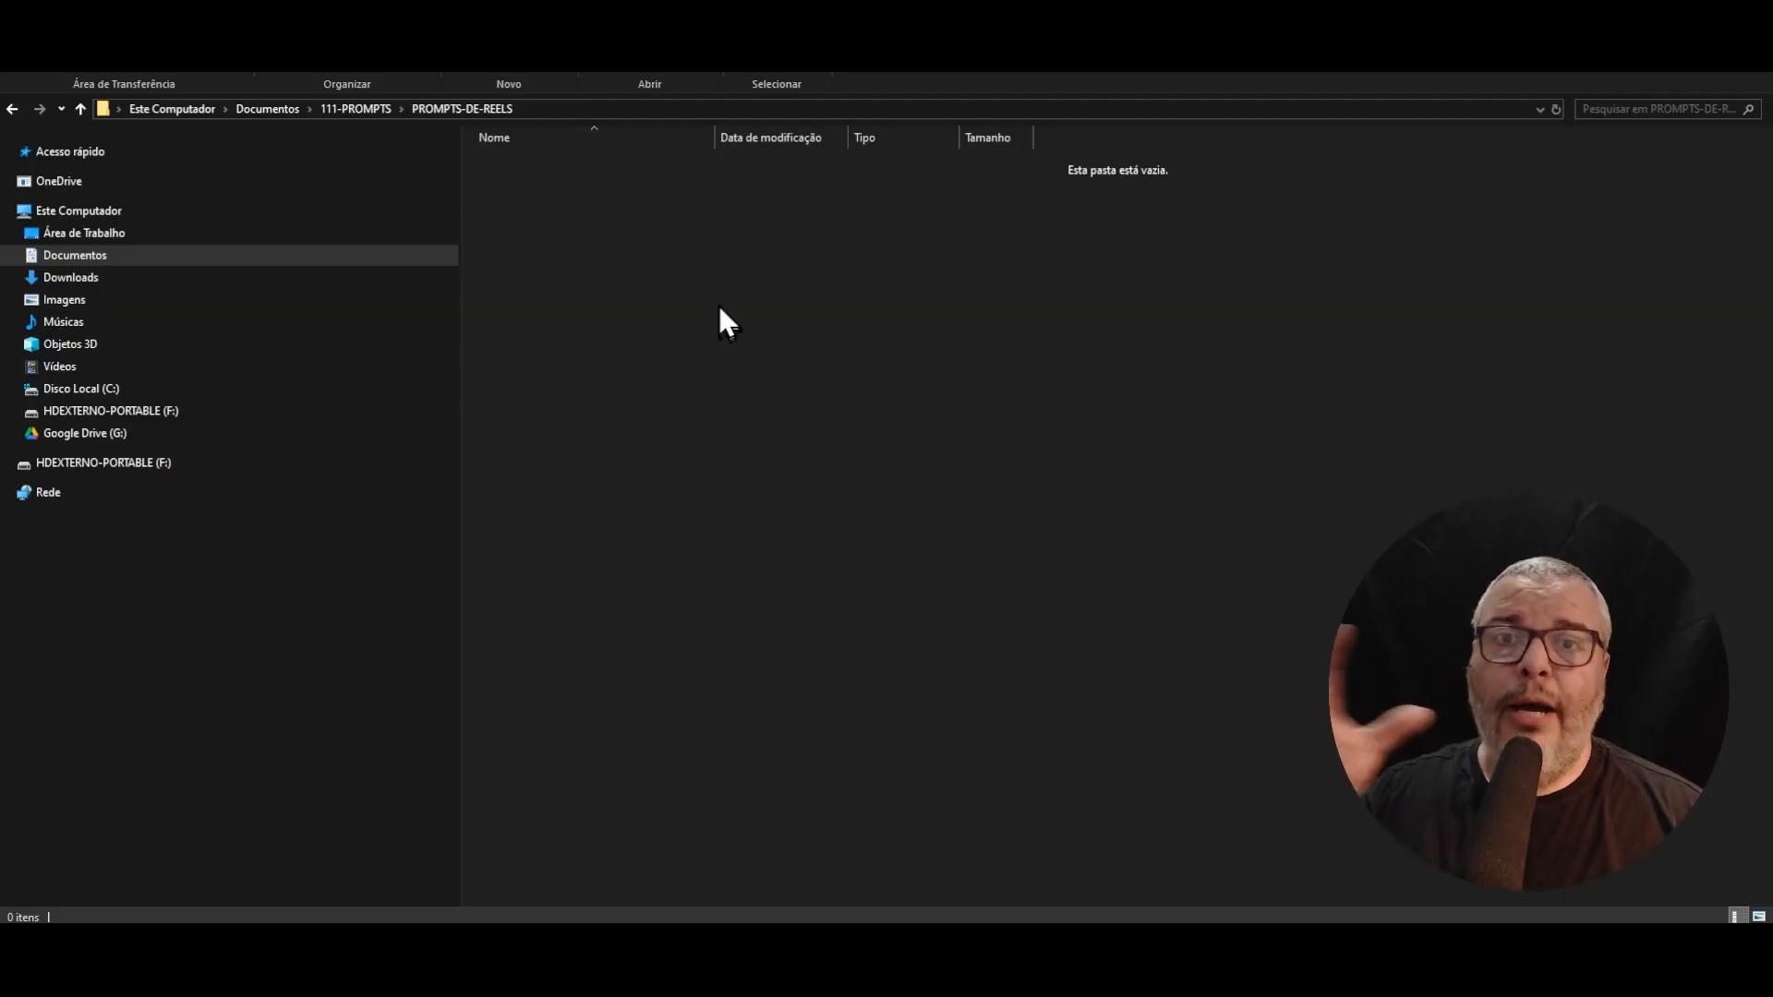
{"action": "left_click", "coordinate": [652, 942]}
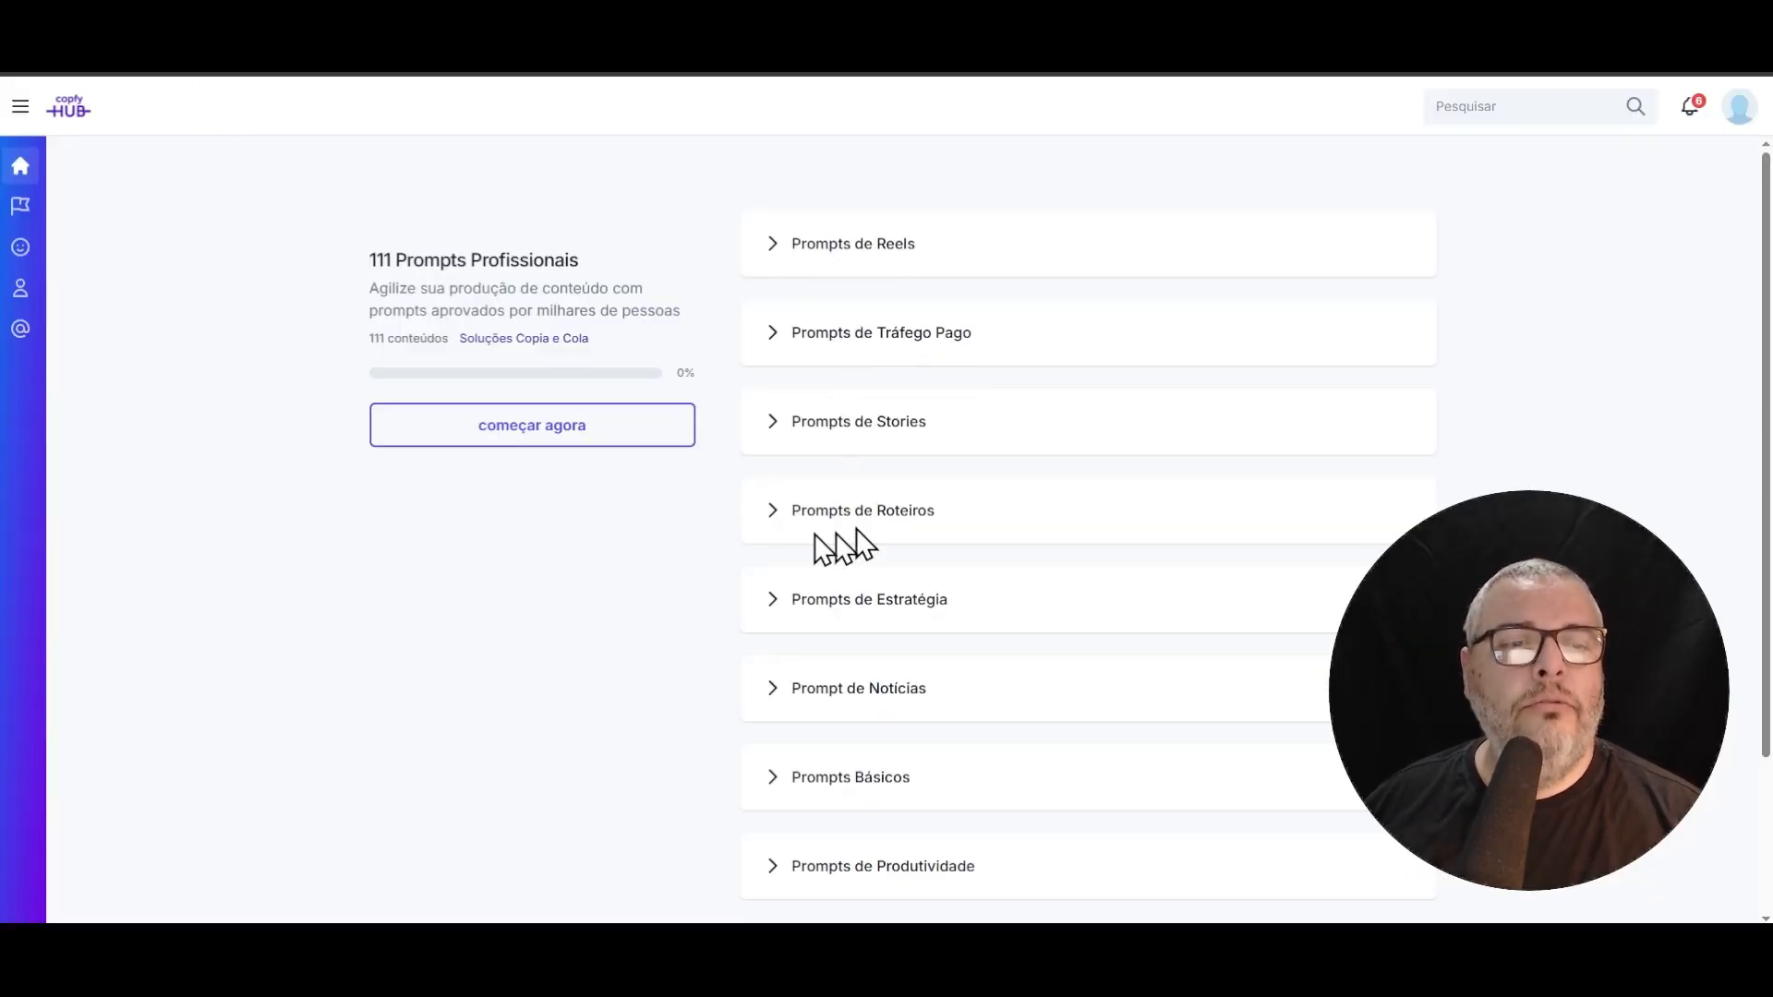
{"action": "scroll", "coordinate": [817, 535], "scroll_direction": "down", "scroll_amount": 2}
{"action": "scroll", "coordinate": [814, 535], "scroll_direction": "up", "scroll_amount": 2}
{"action": "scroll", "coordinate": [816, 531], "scroll_direction": "down", "scroll_amount": 2}
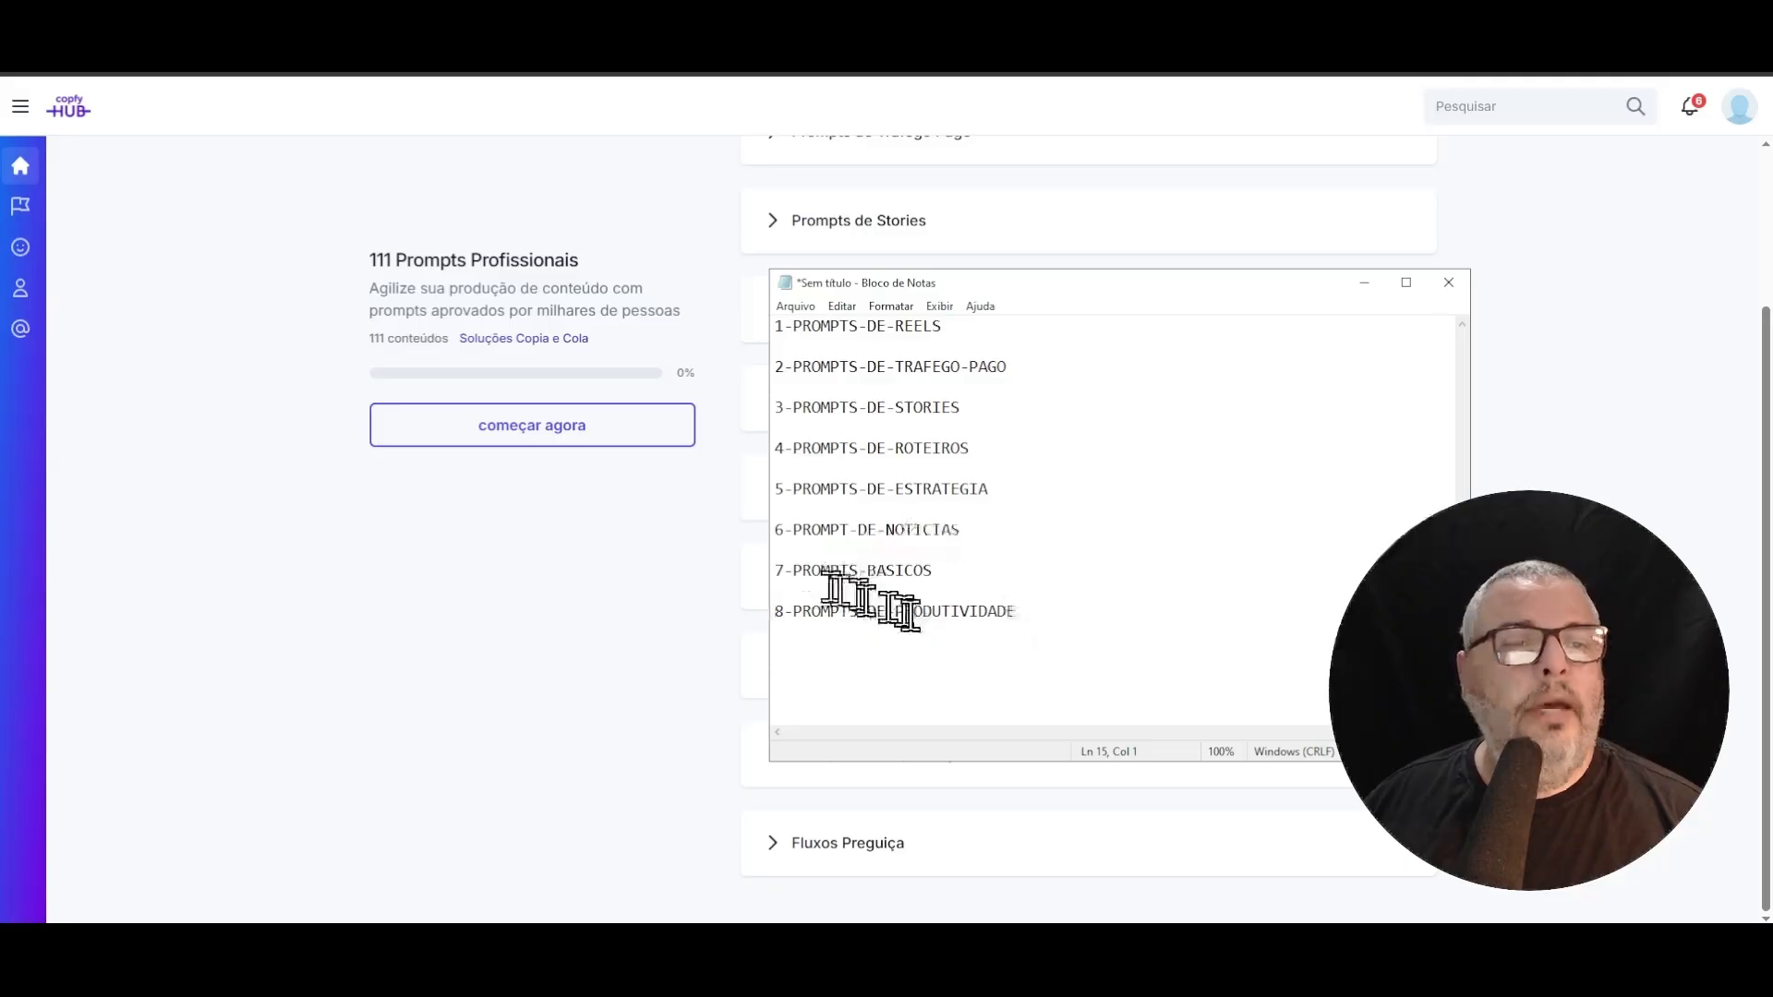
{"action": "left_click_drag", "start_coordinate": [793, 613], "coordinate": [1087, 629]}
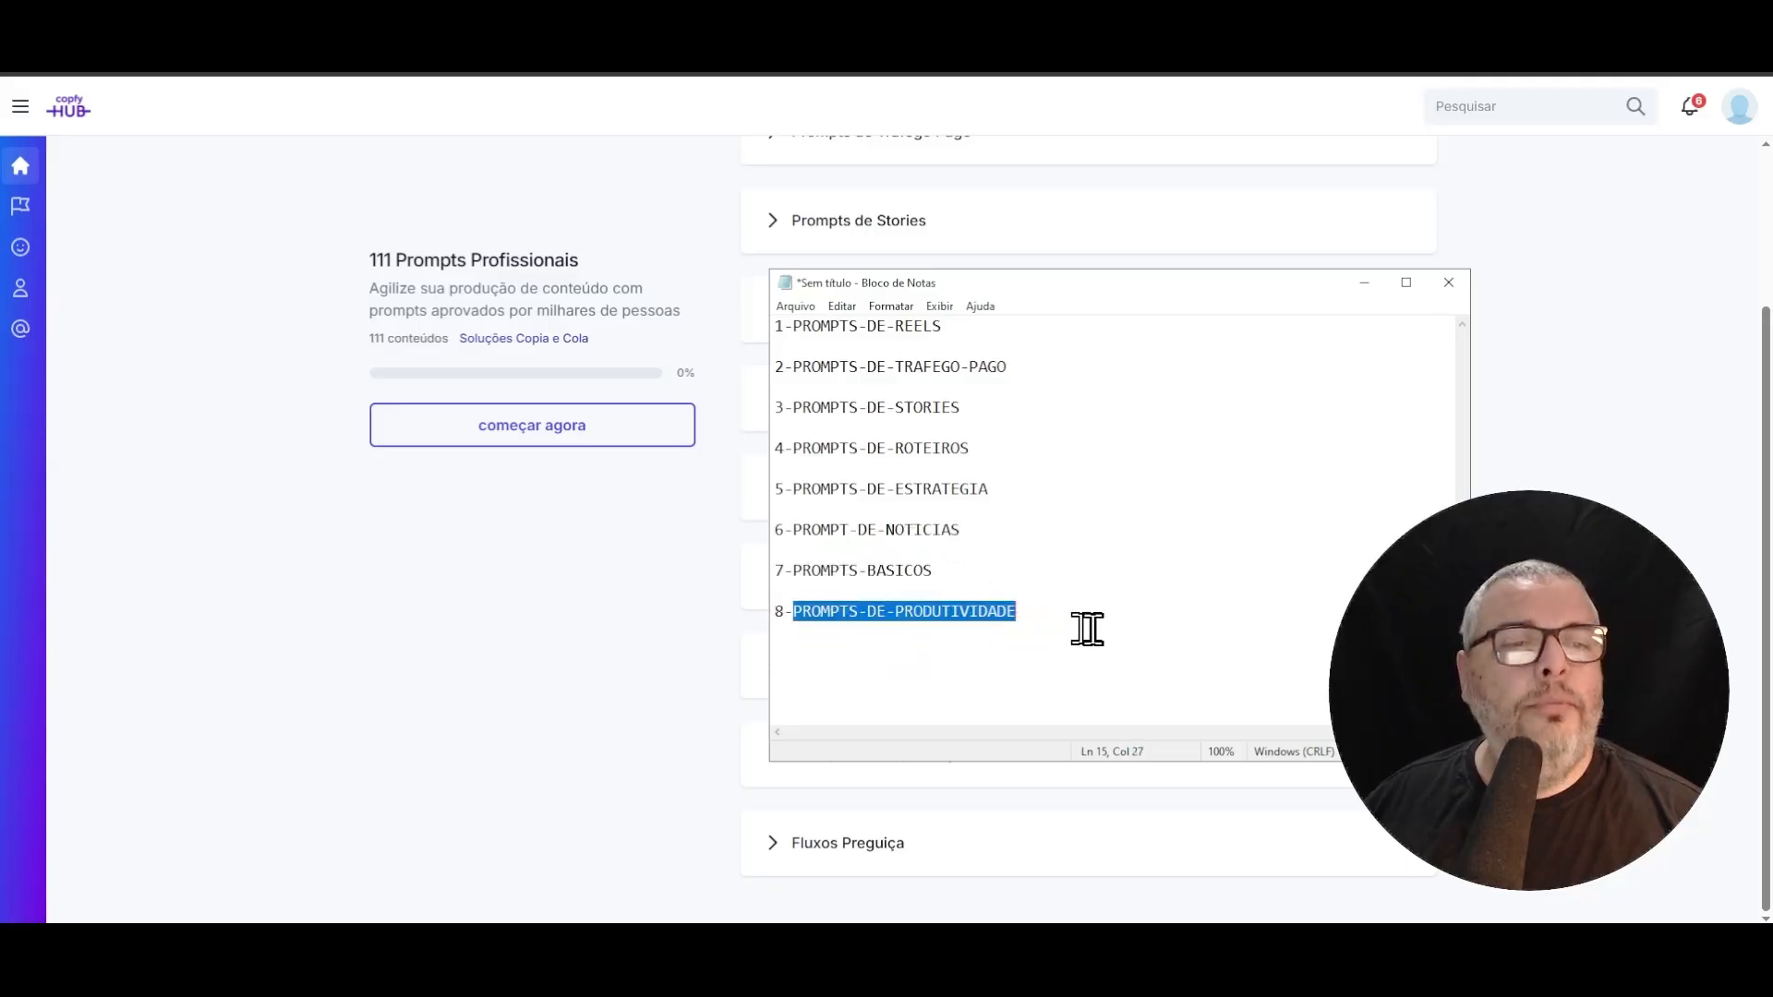
{"action": "left_click", "coordinate": [514, 663]}
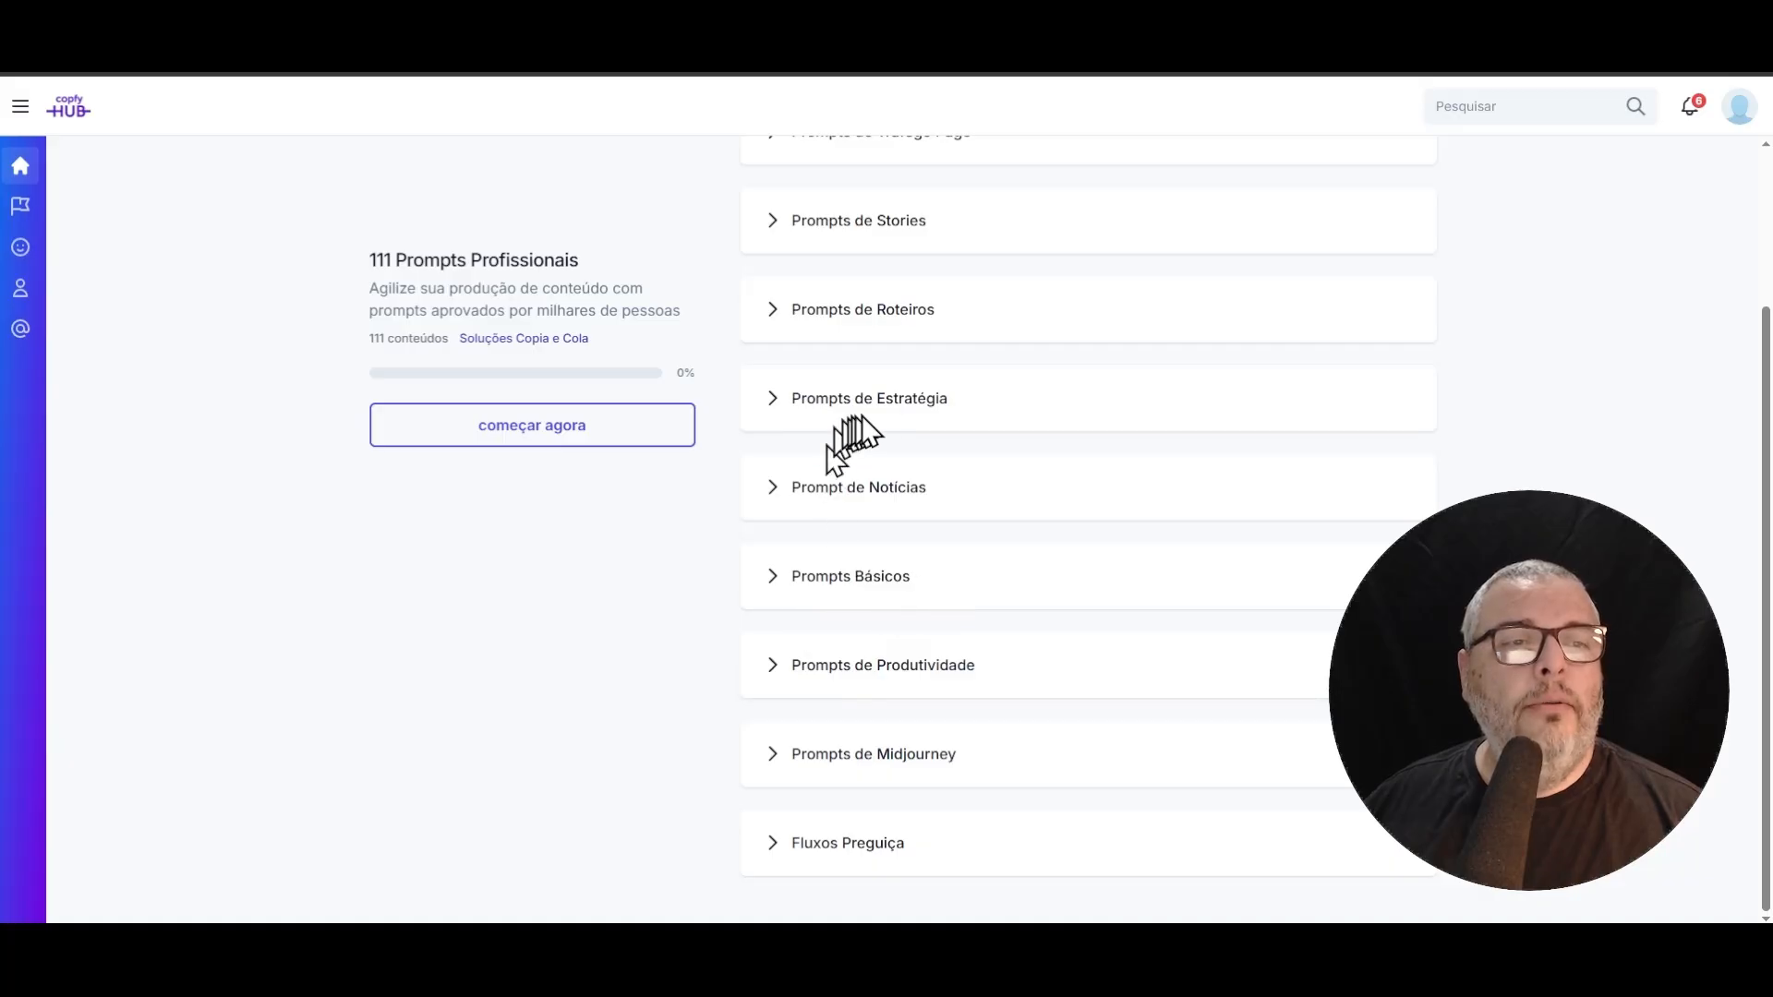
{"action": "scroll", "coordinate": [842, 397], "scroll_direction": "up", "scroll_amount": 1}
{"action": "scroll", "coordinate": [872, 435], "scroll_direction": "down", "scroll_amount": 1}
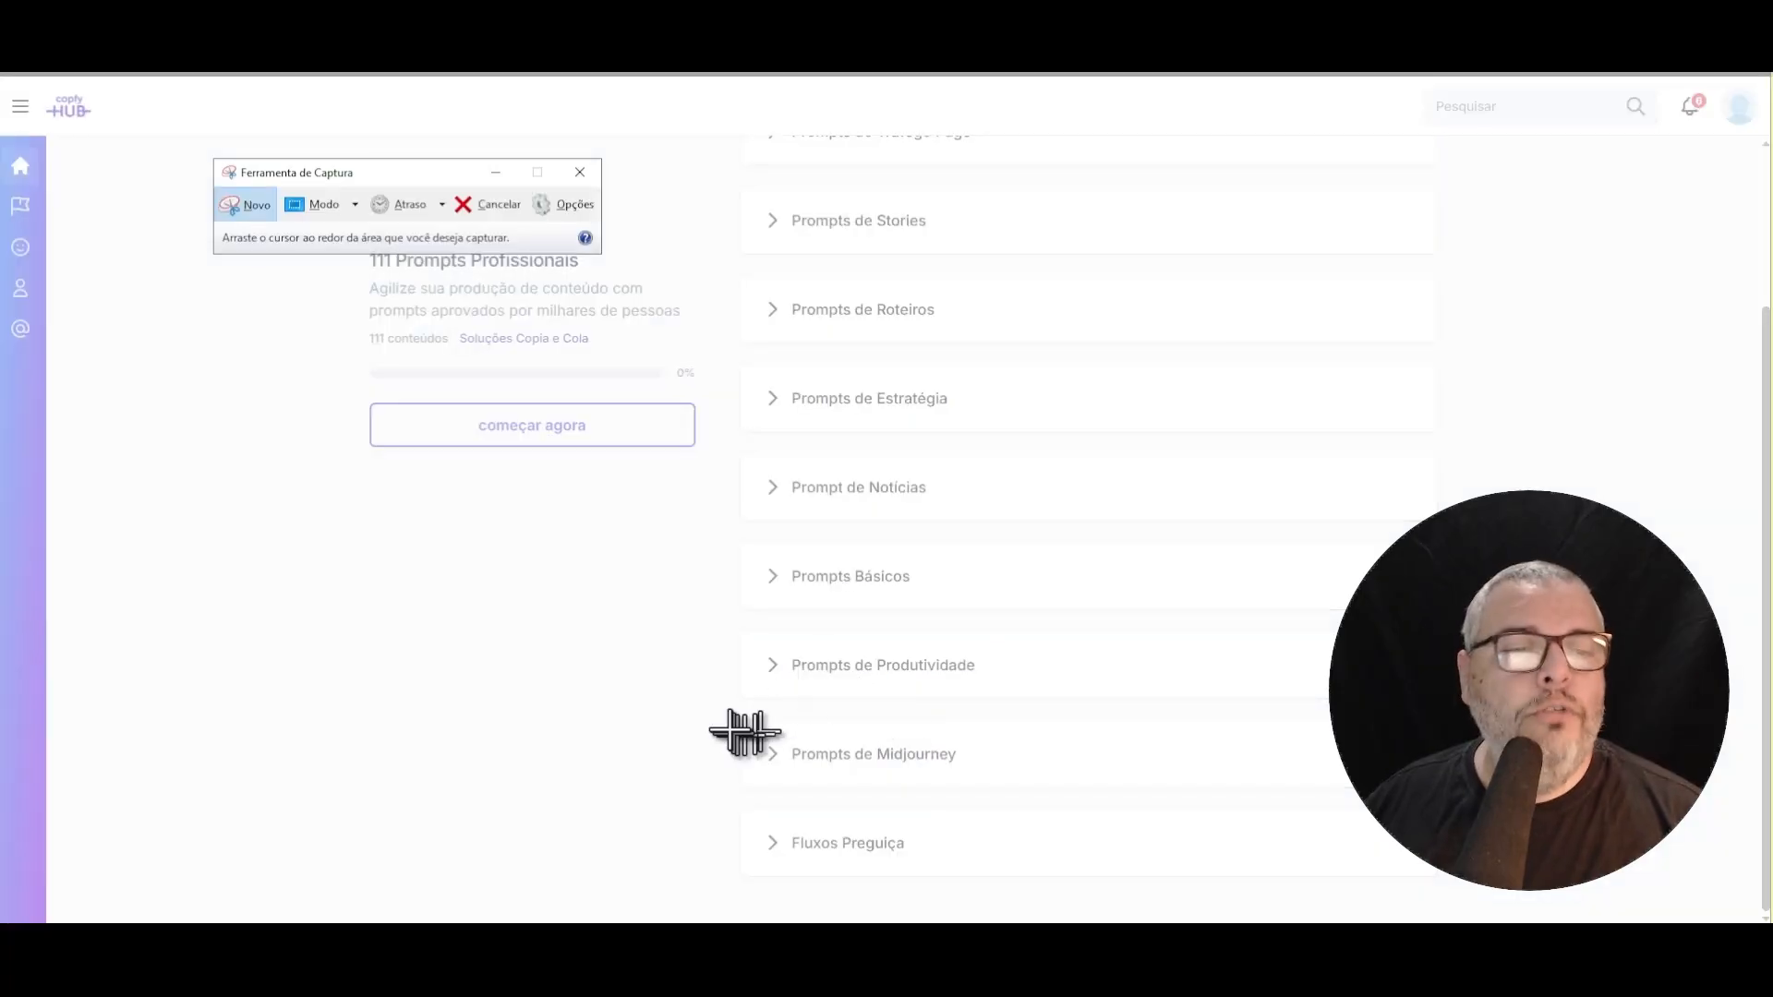
- Capture the Prompts de Midjourney and Fluxos Preguiça entries as a screenshot and paste it into the ChatGPT prompt
{"action": "left_click_drag", "start_coordinate": [718, 711], "coordinate": [1030, 914]}
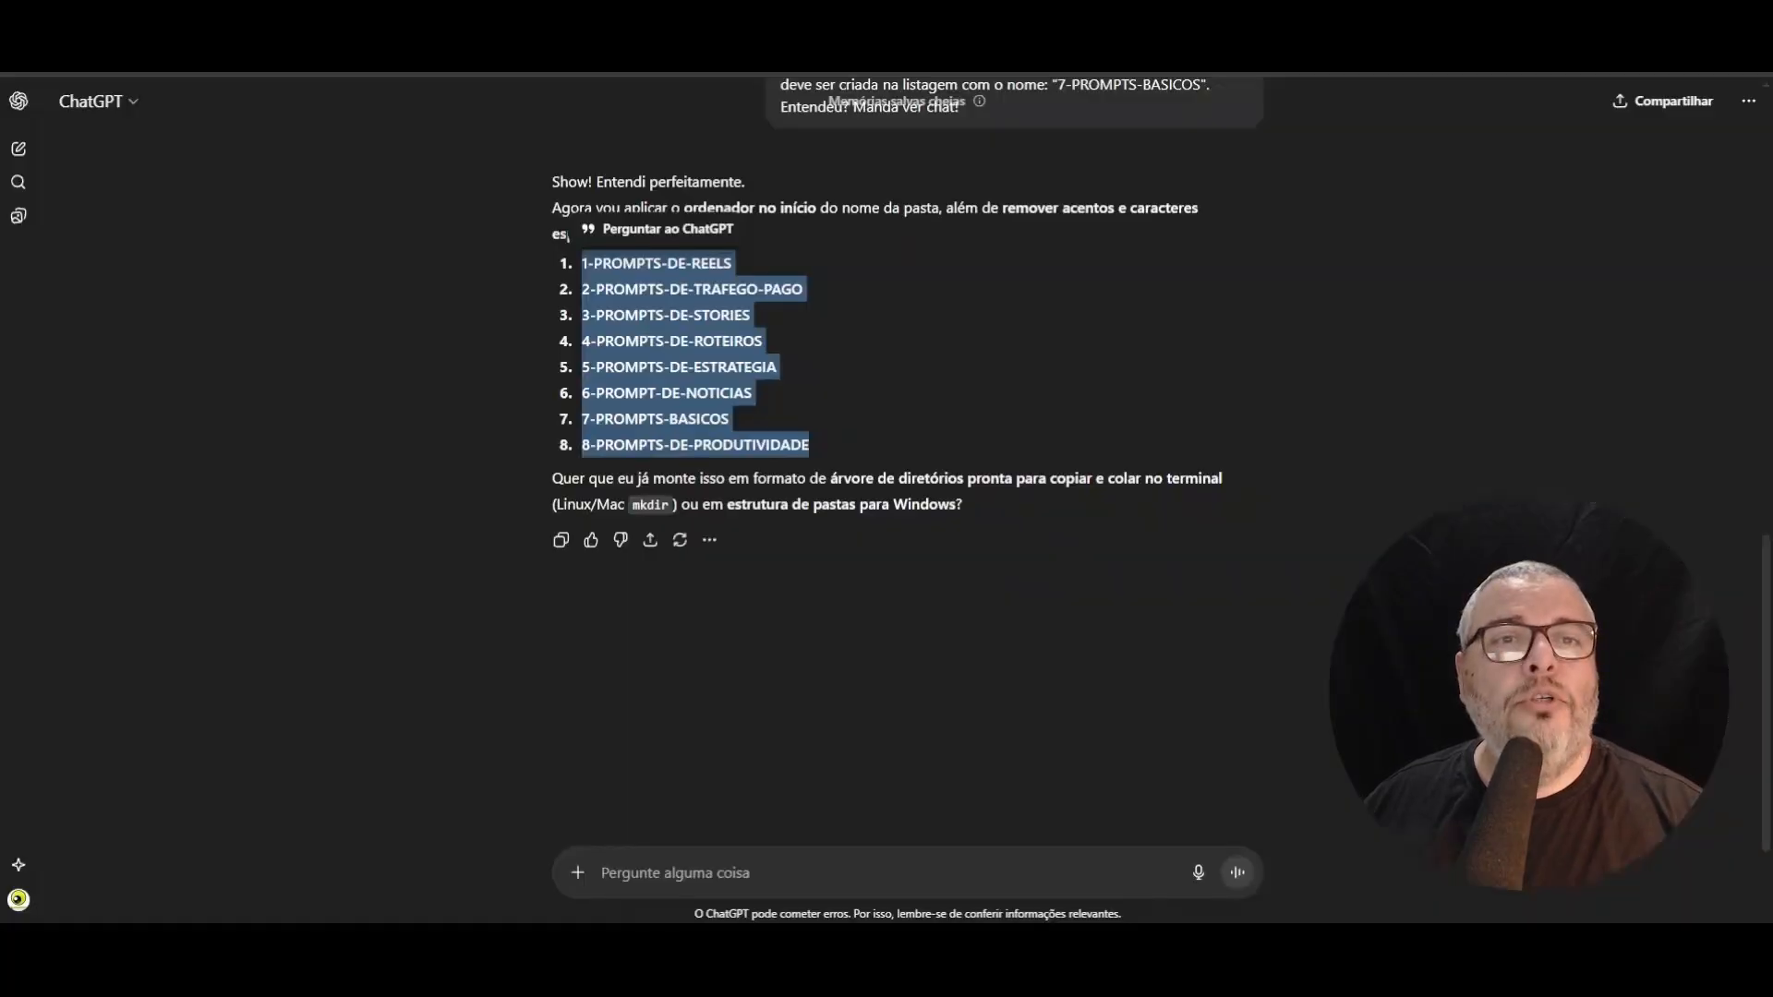
{"action": "left_click", "coordinate": [692, 876]}
{"action": "key", "text": "ctrl+v"}
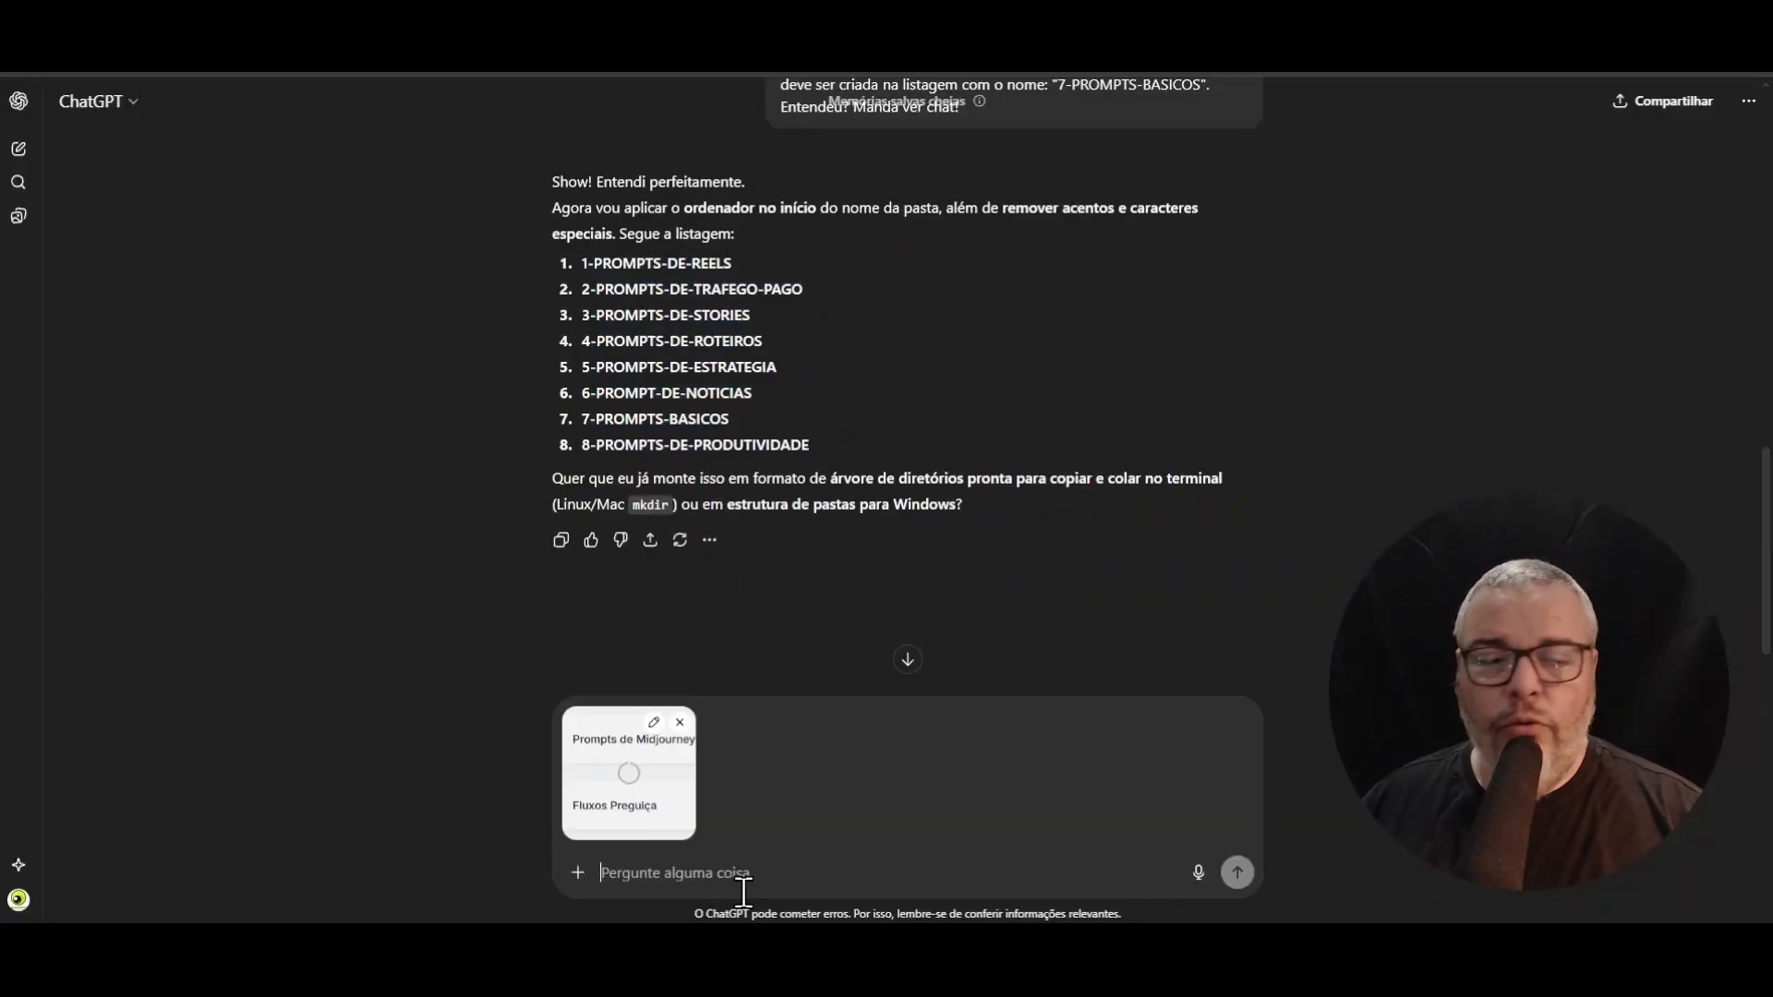
- Write "Faça o mesmo com essa nova imagem." with the attached screenshot and send the message
{"action": "type", "text": "Fala"}
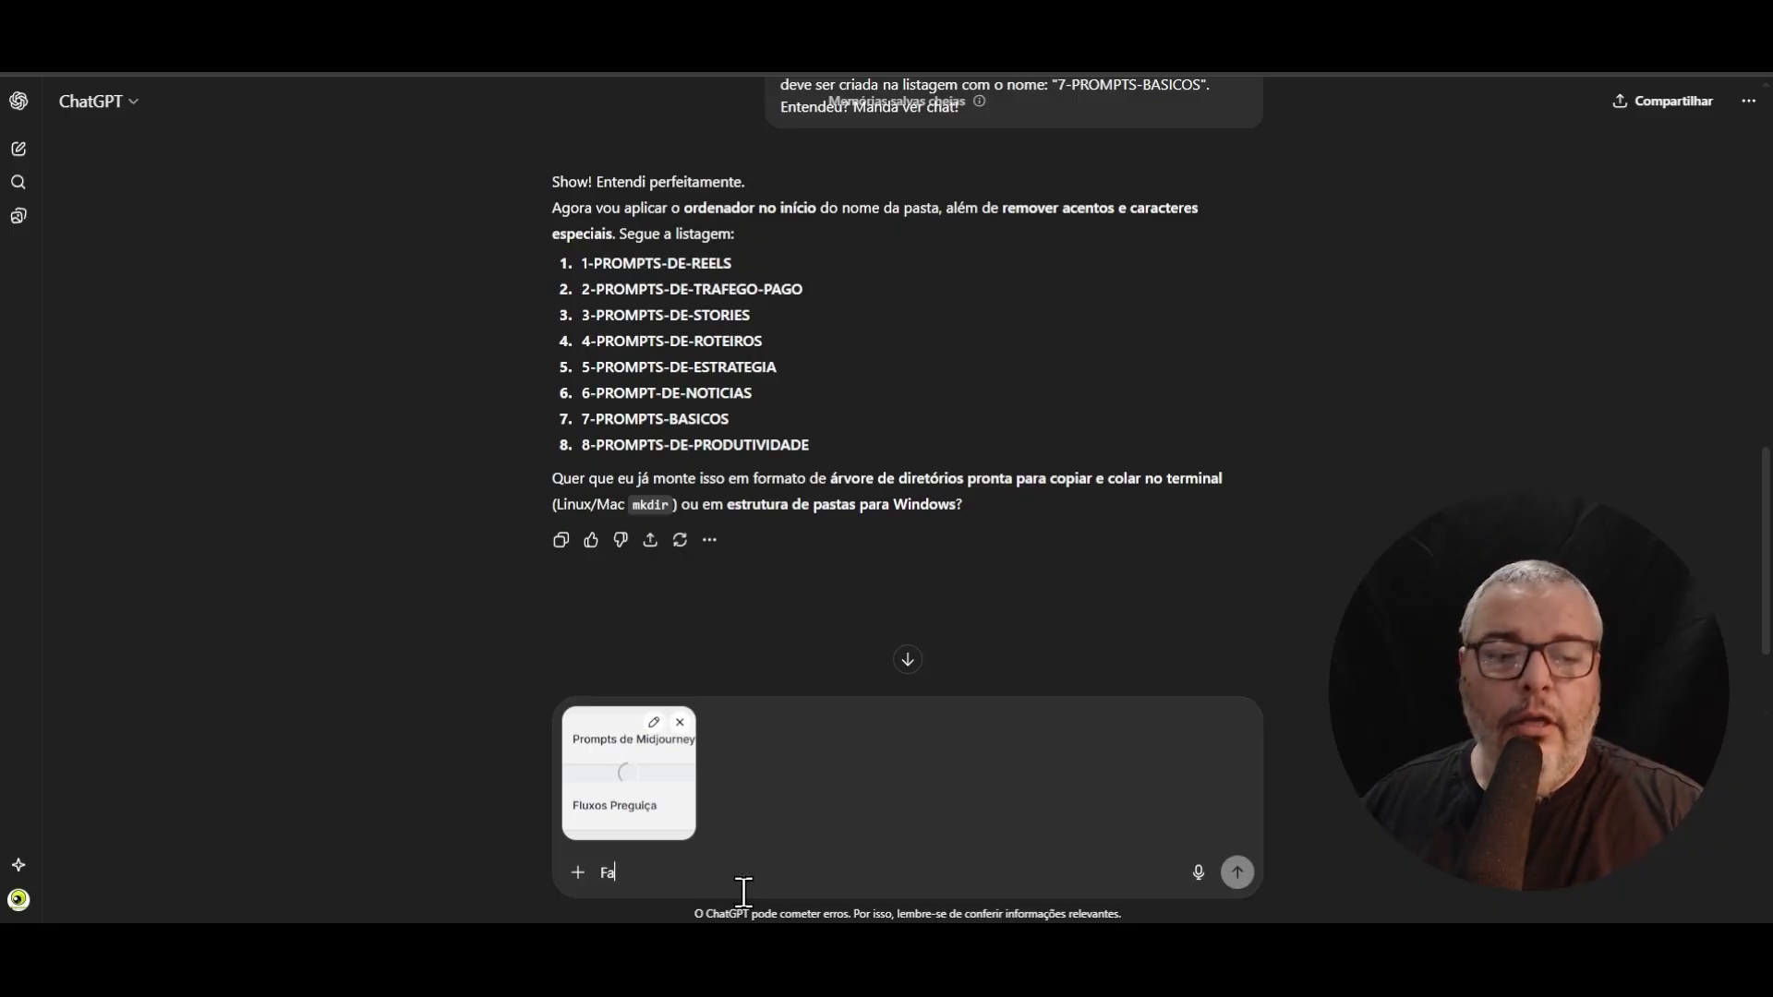
{"action": "key", "text": "BackSpace"}
{"action": "key", "text": "BackSpace"}
{"action": "key", "text": "BackSpace"}
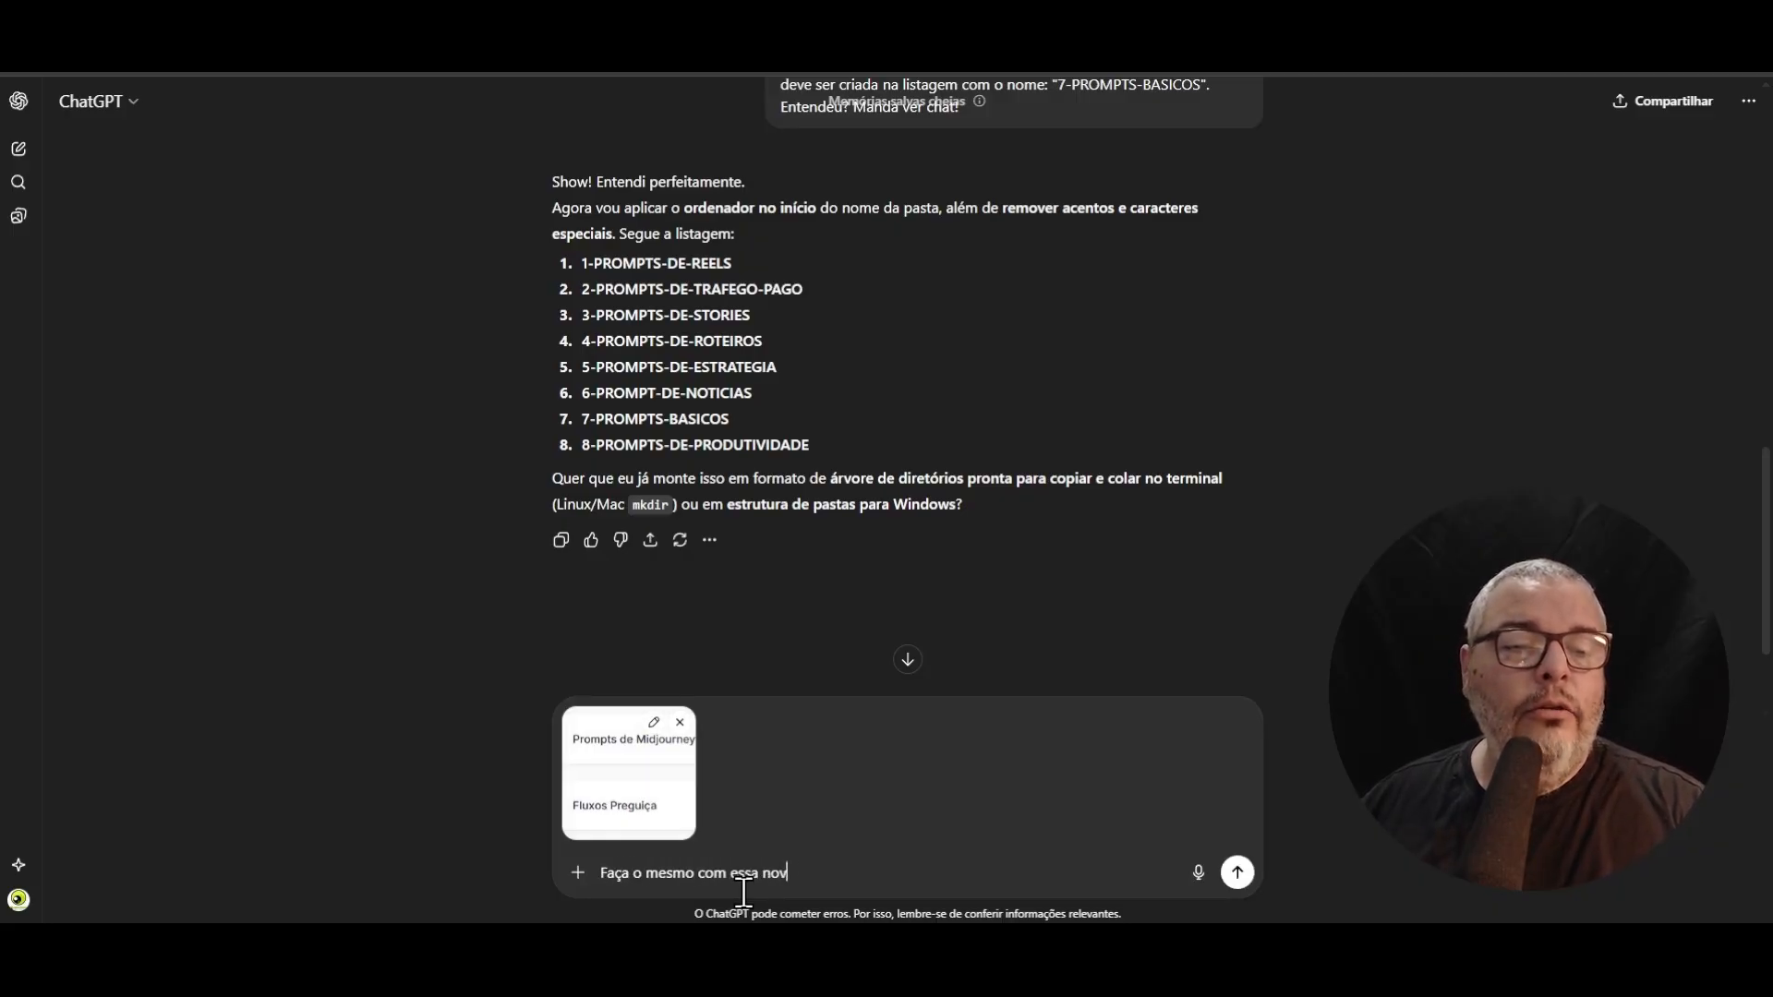
{"action": "type", "text": "."}
{"action": "key", "text": "Return"}
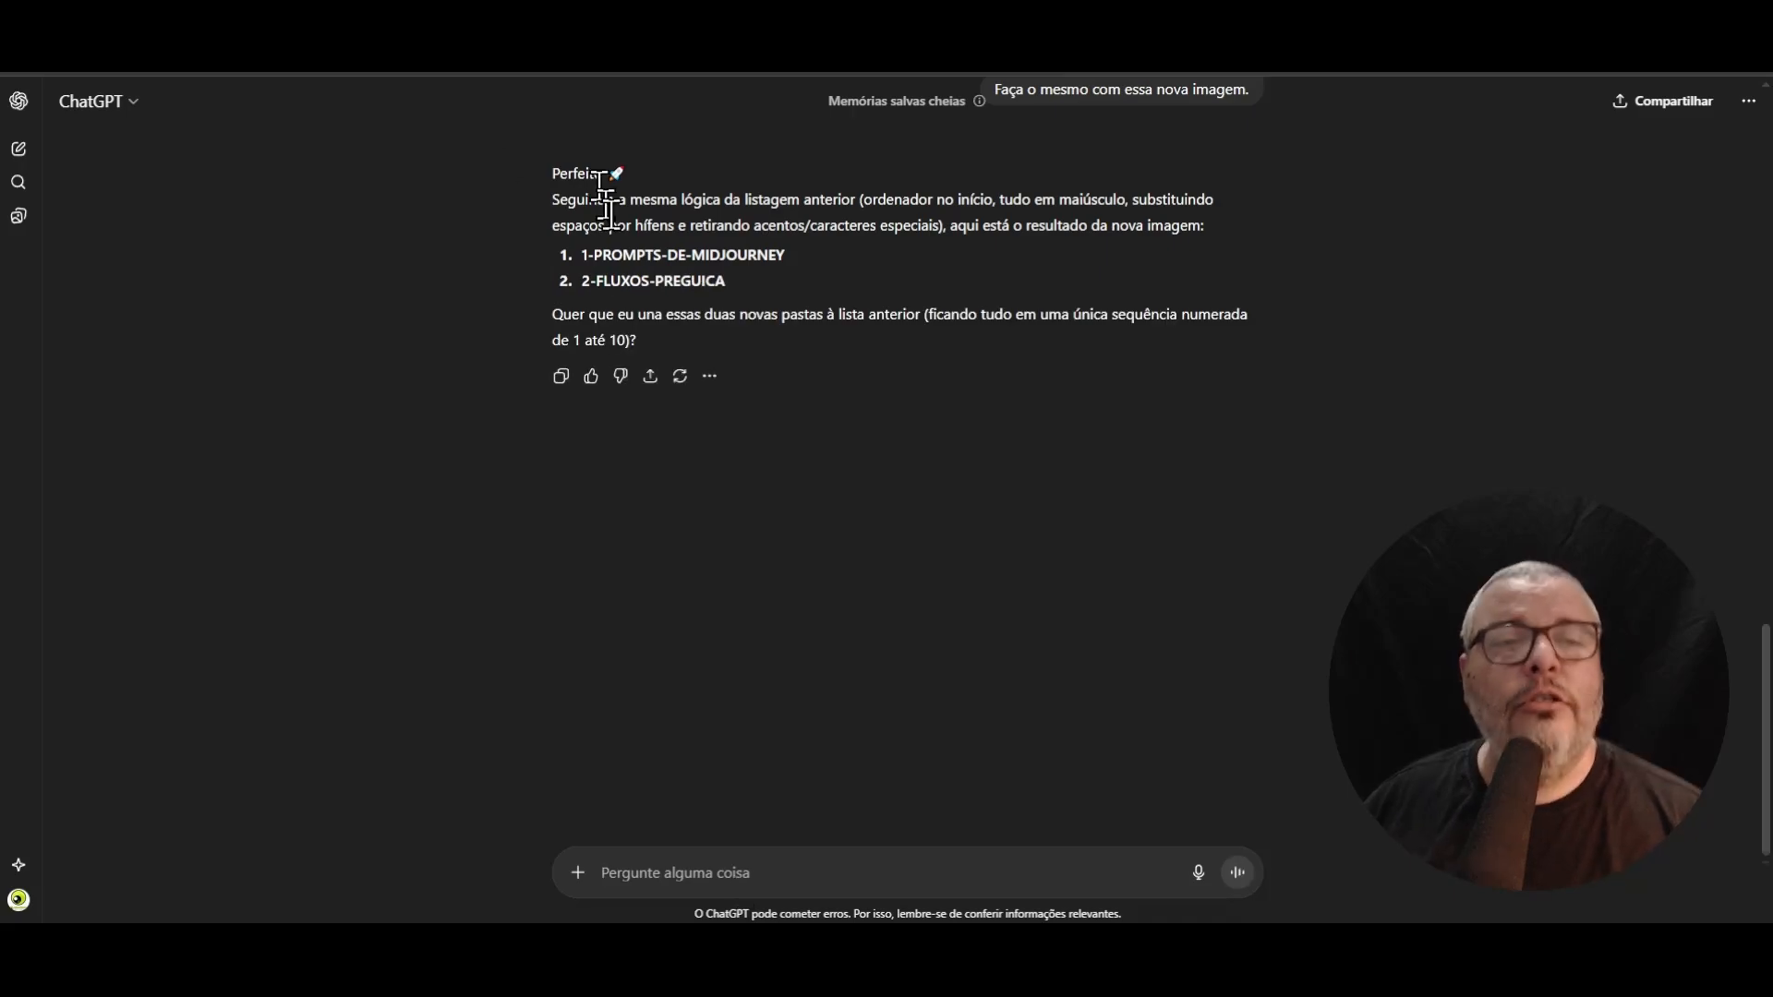
{"action": "left_click_drag", "start_coordinate": [785, 284], "coordinate": [738, 288]}
{"action": "left_click", "coordinate": [577, 285]}
{"action": "left_click", "coordinate": [800, 273]}
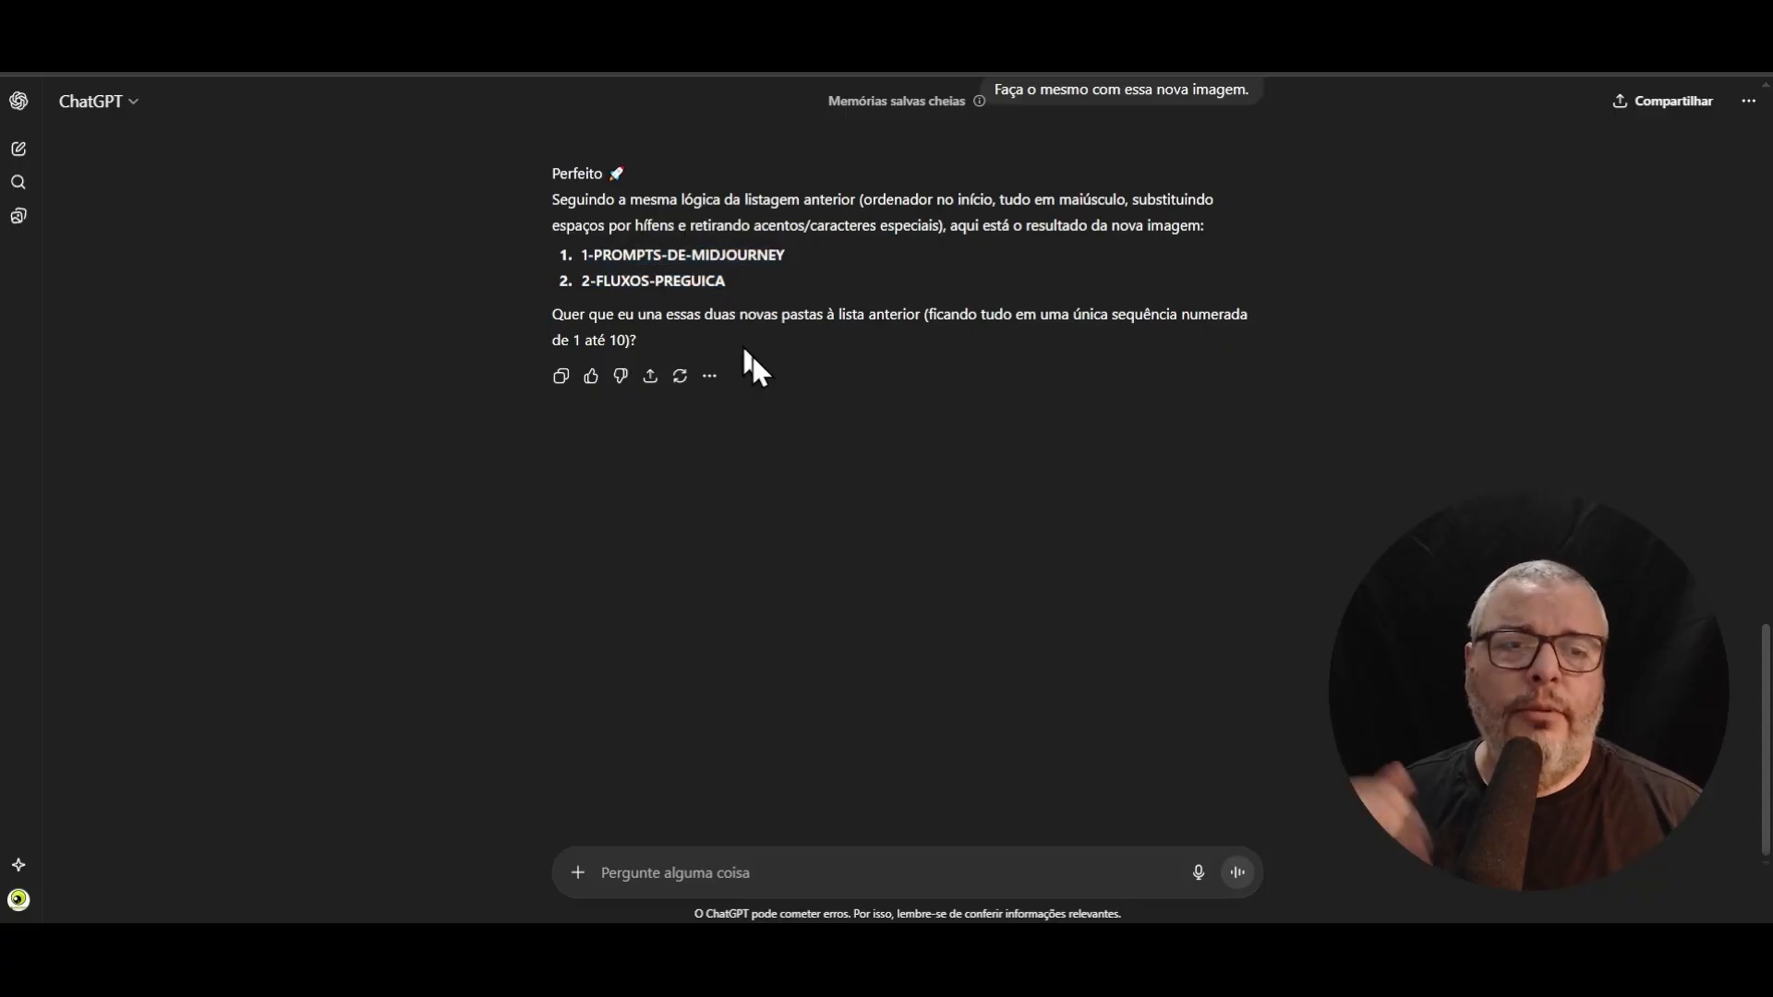
- Start a message reading "continue com o número ordenador, seguindo a ordem crescente da última listagem, ou seja, de onde paramos. Logo, a pasta"
{"action": "left_click", "coordinate": [737, 884]}
{"action": "type", "text": "qonteinue"}
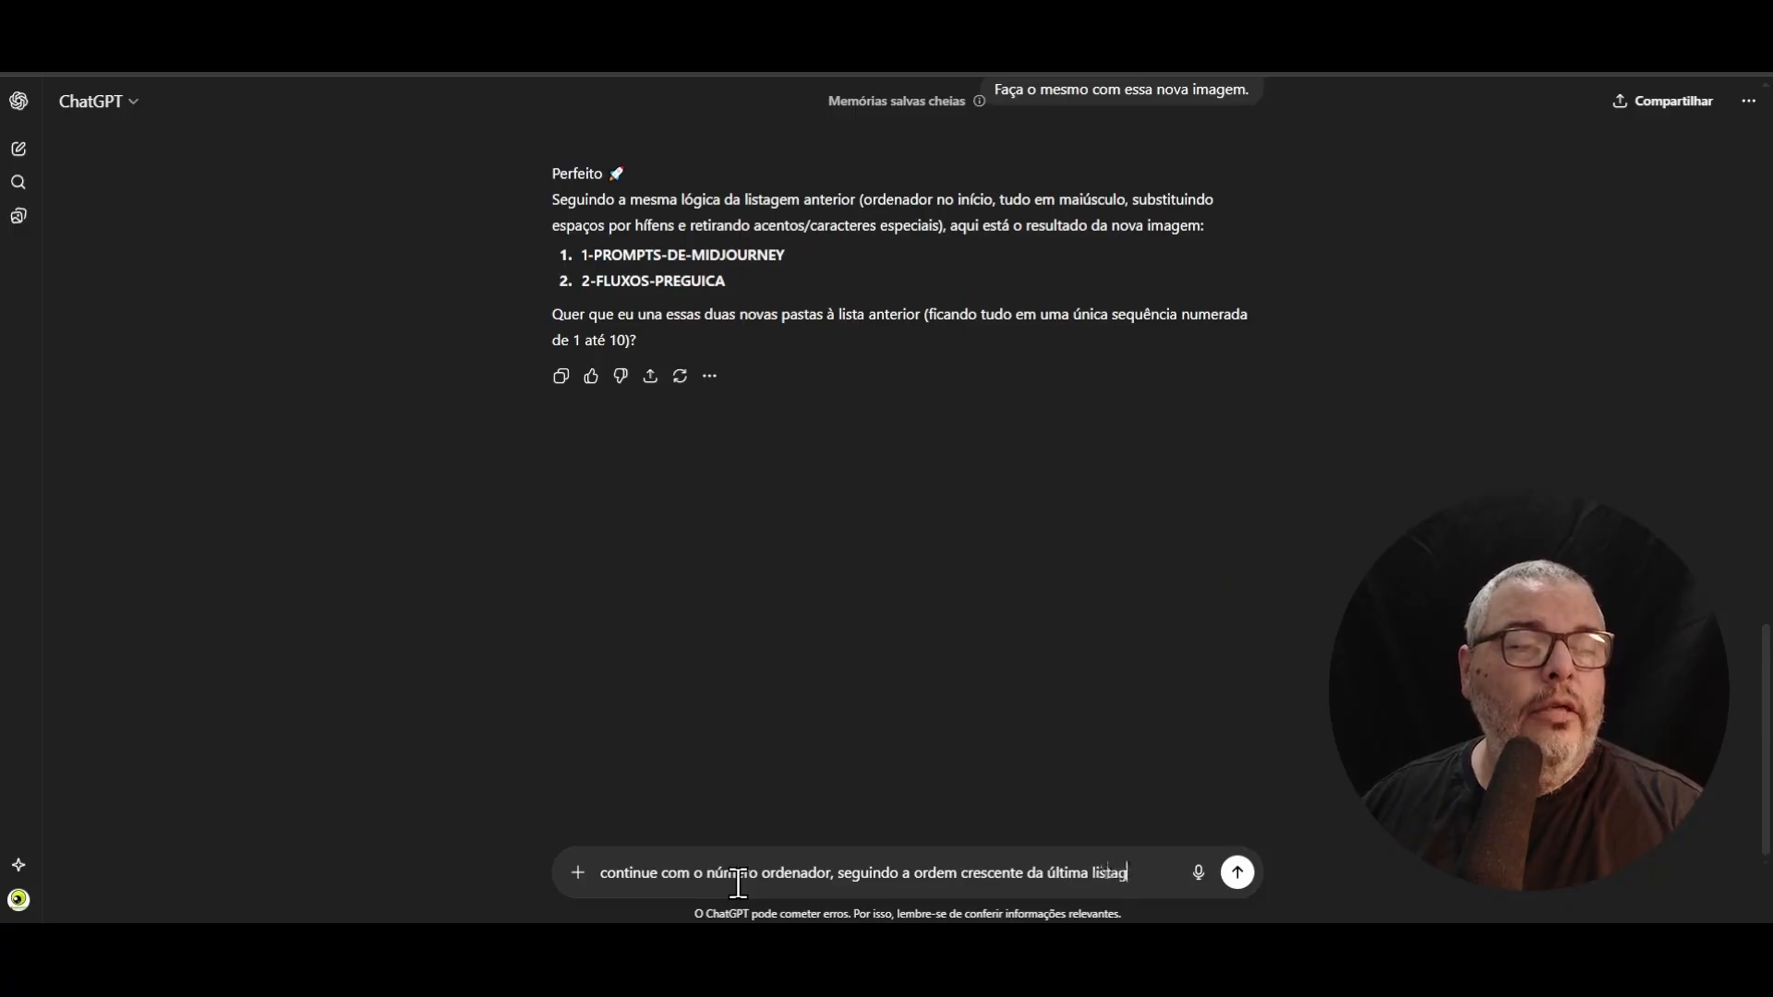
{"action": "type", "text": "ou seja, de ond"}
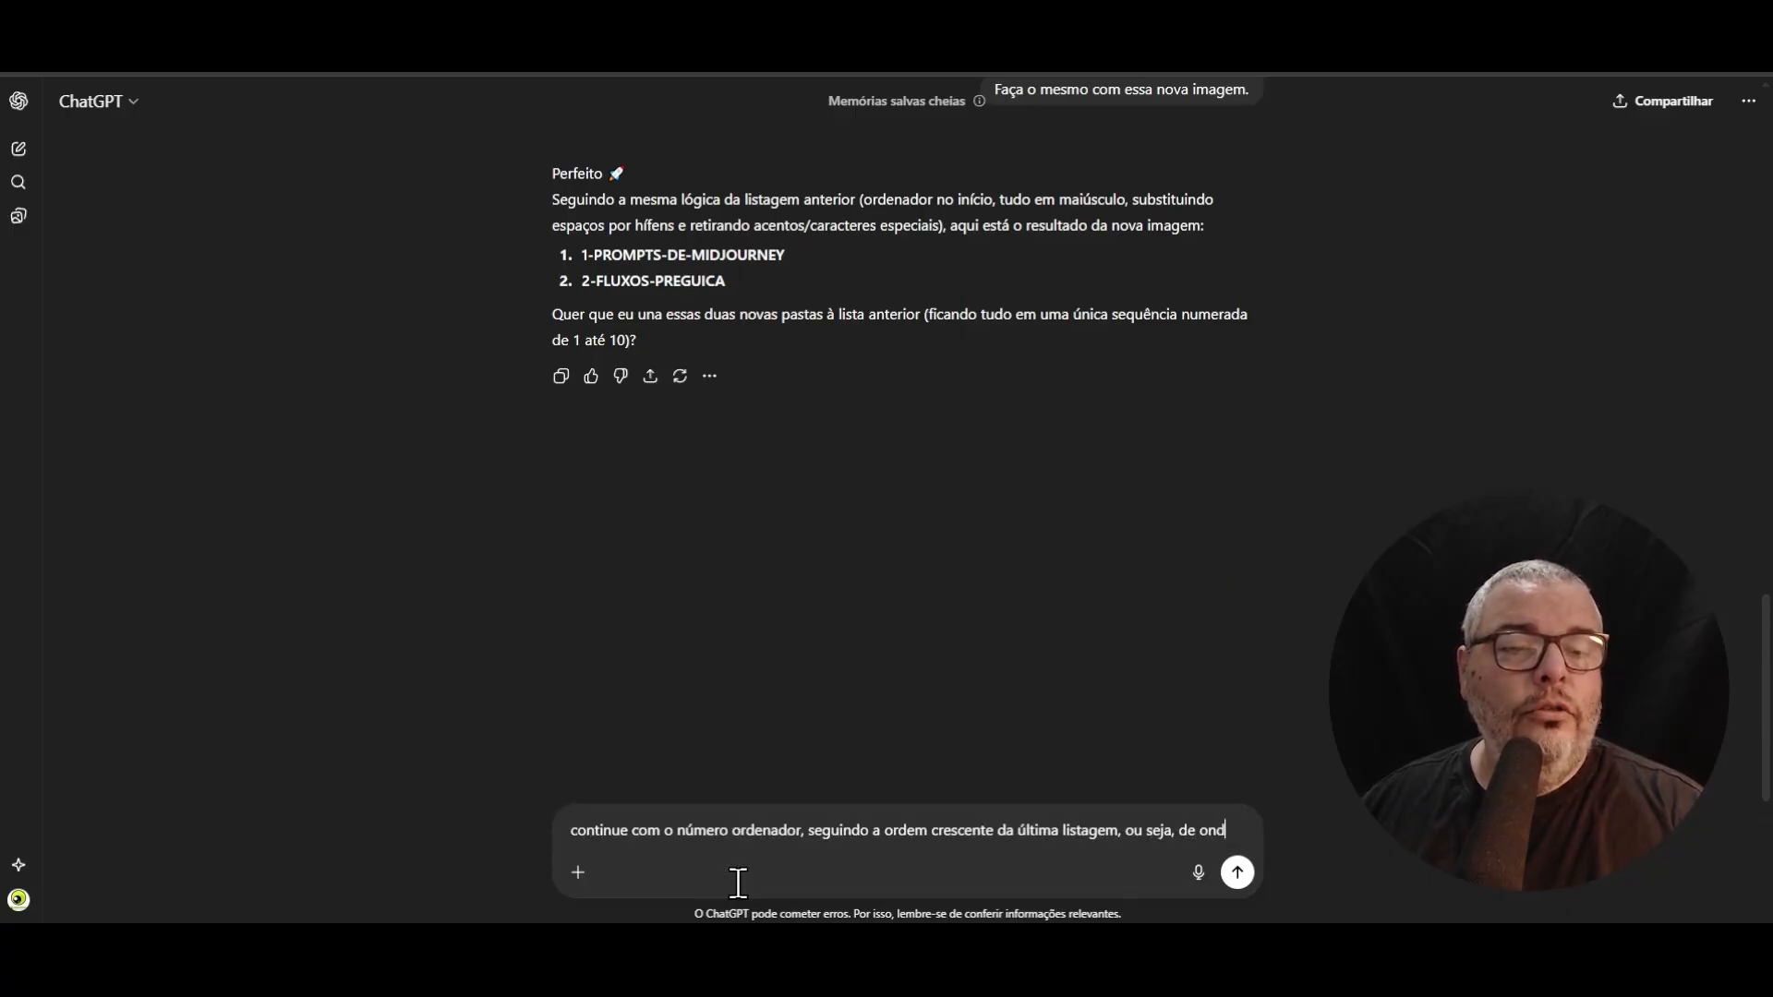
{"action": "type", "text": "e paramos. Logo, a past"}
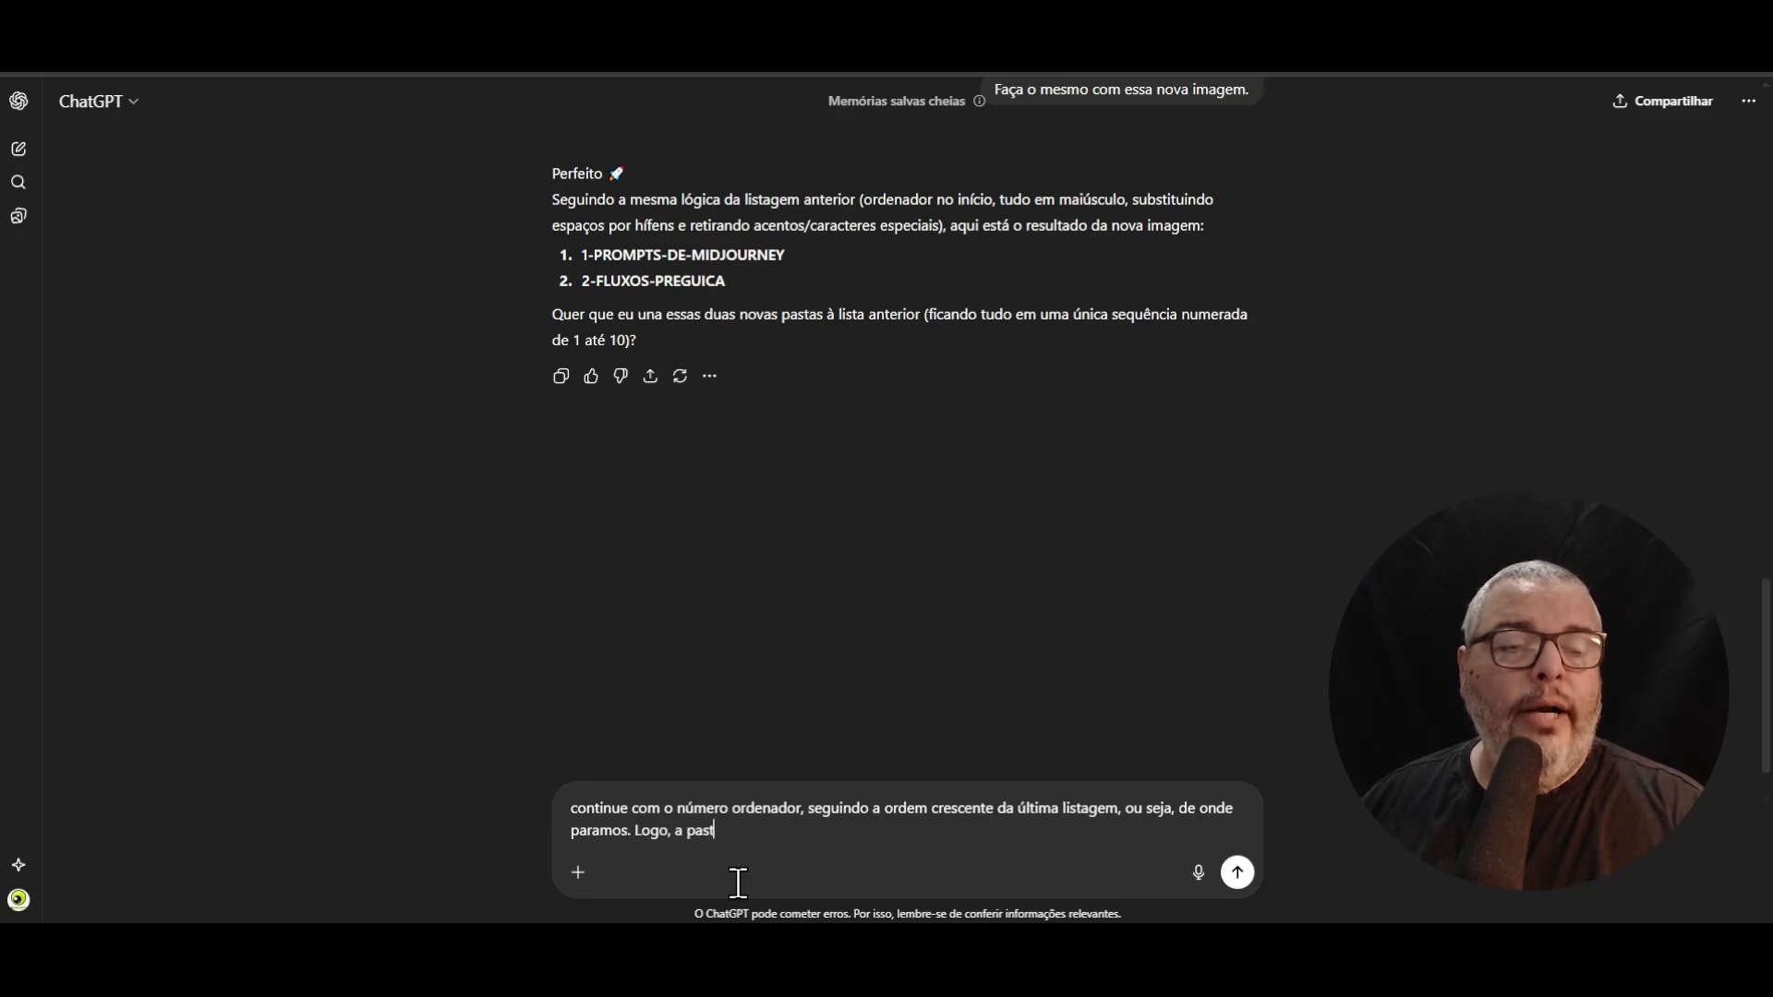
- Check the last number in the earlier list, finish the message with "seguinte, tem que receber o ordenador de número 9 em diante." and send it
{"action": "type", "text": "a seguinte, tem que receber o ordenador de número"}
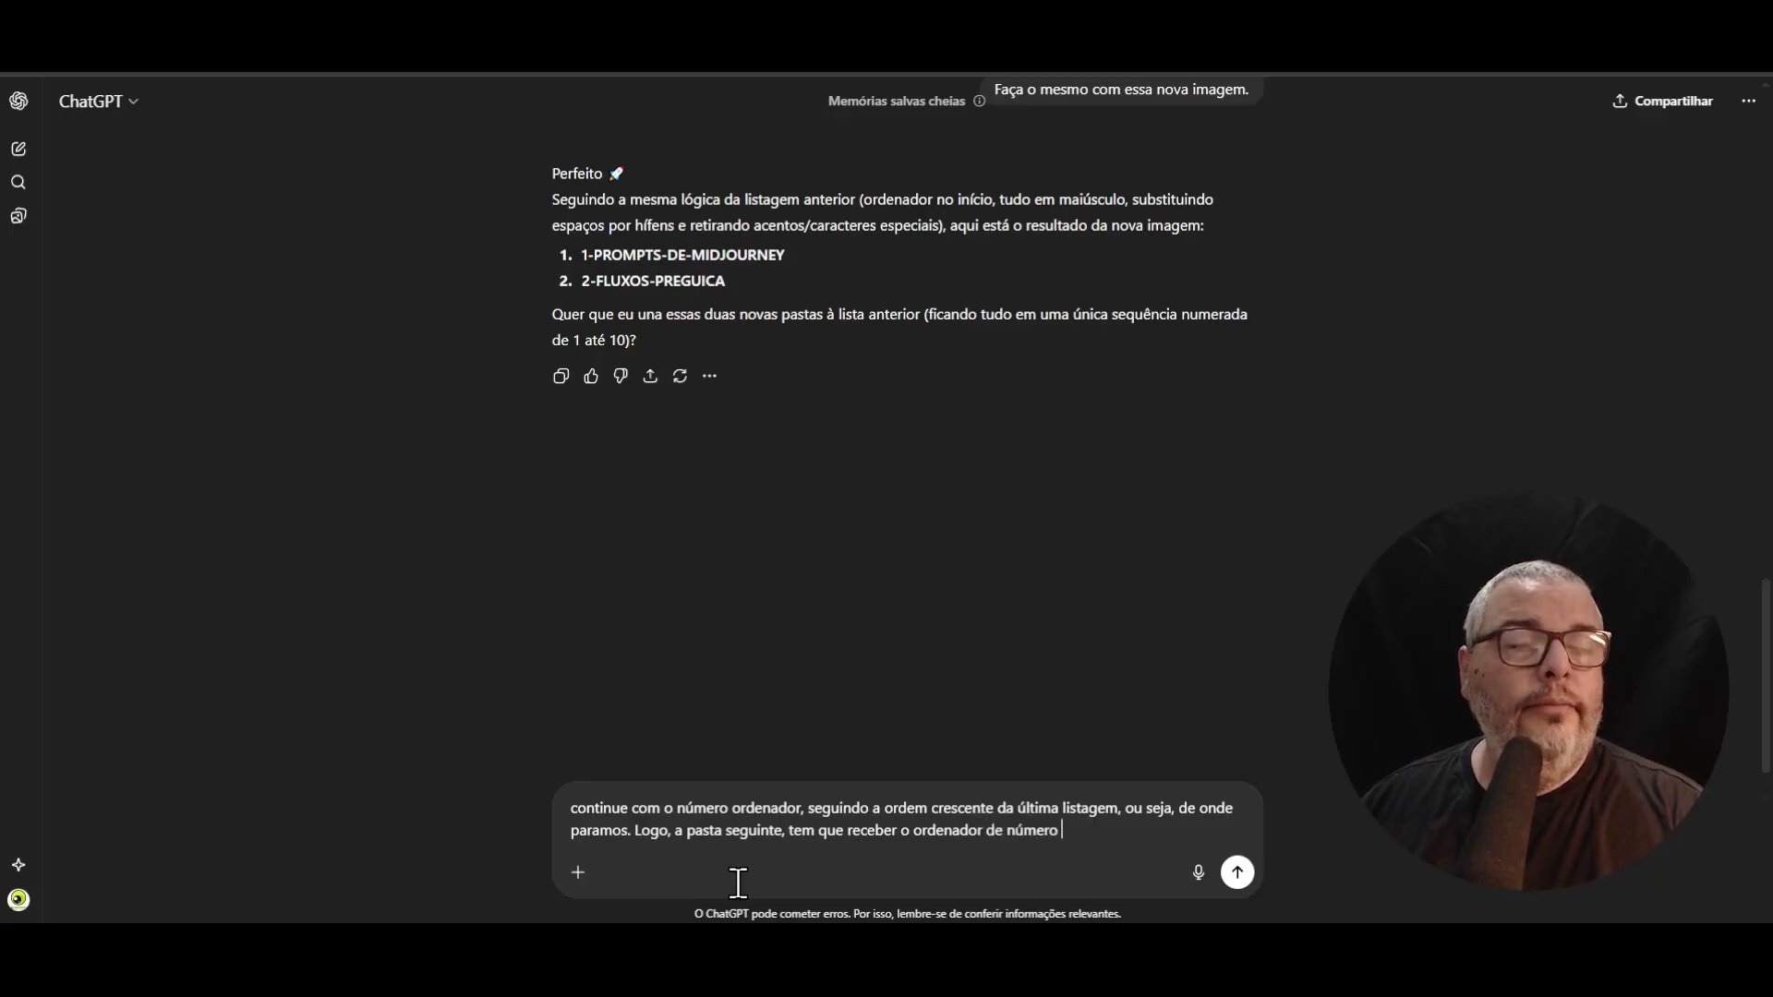
{"action": "scroll", "coordinate": [507, 249], "scroll_direction": "up", "scroll_amount": 7}
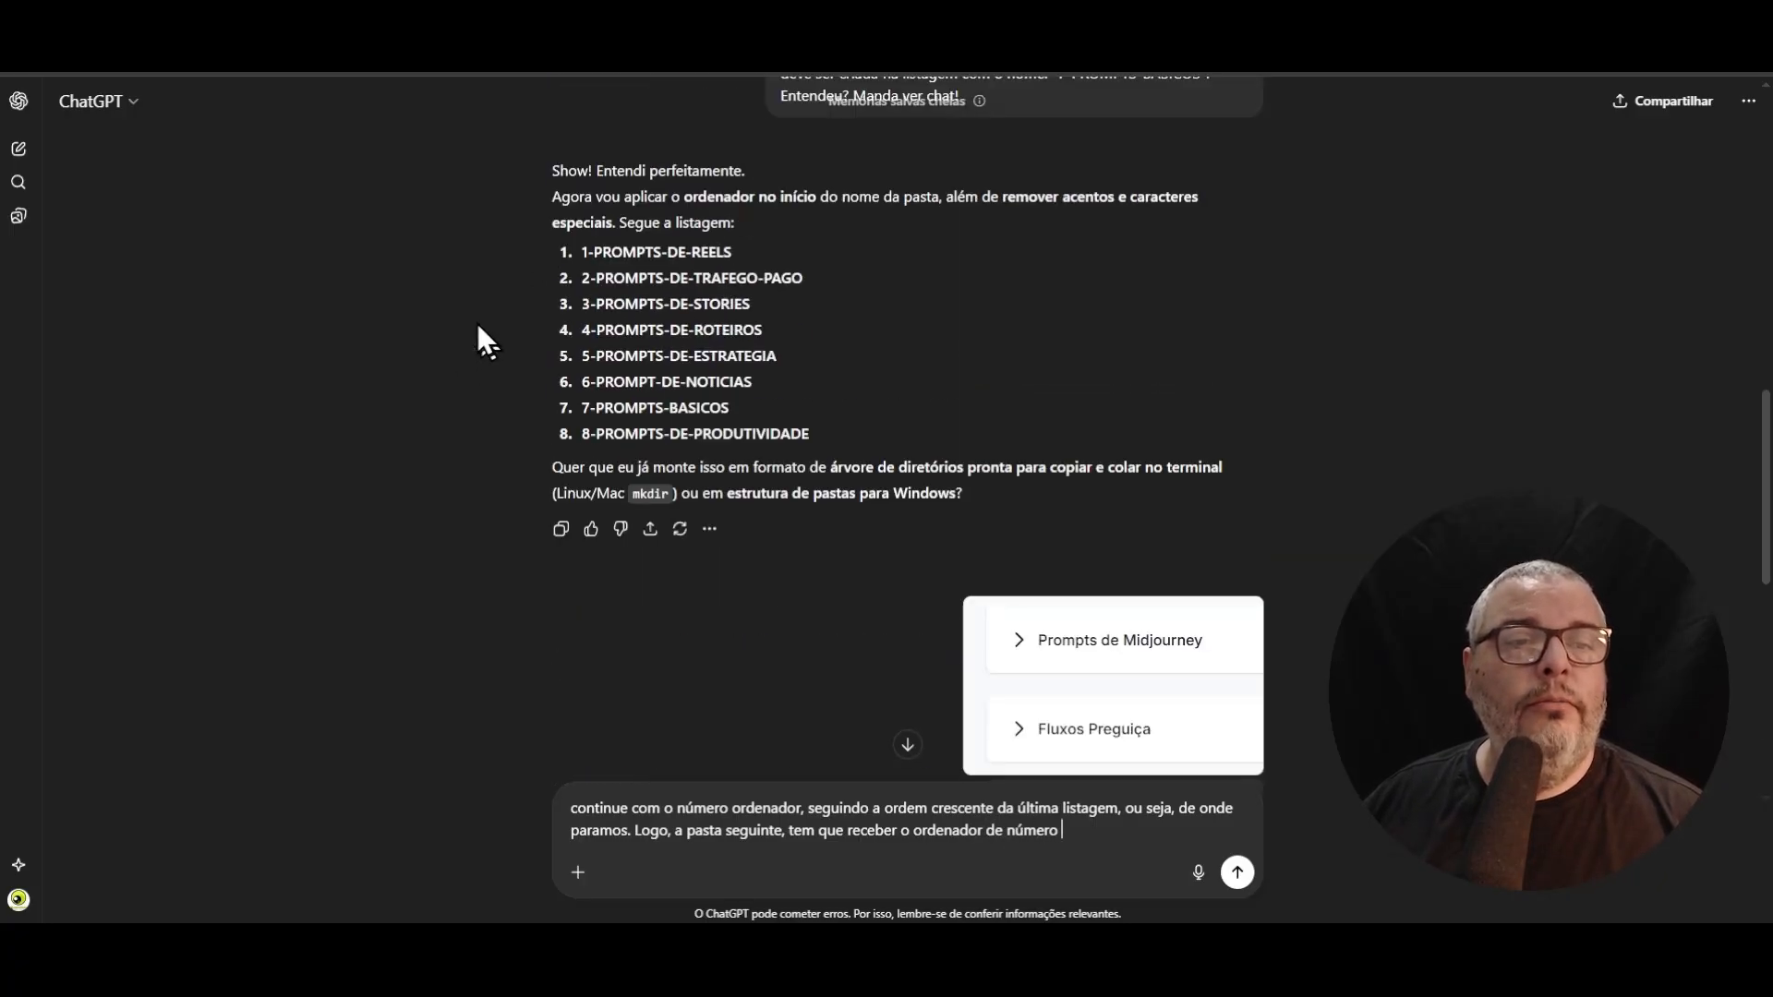
{"action": "scroll", "coordinate": [593, 452], "scroll_direction": "down", "scroll_amount": 7}
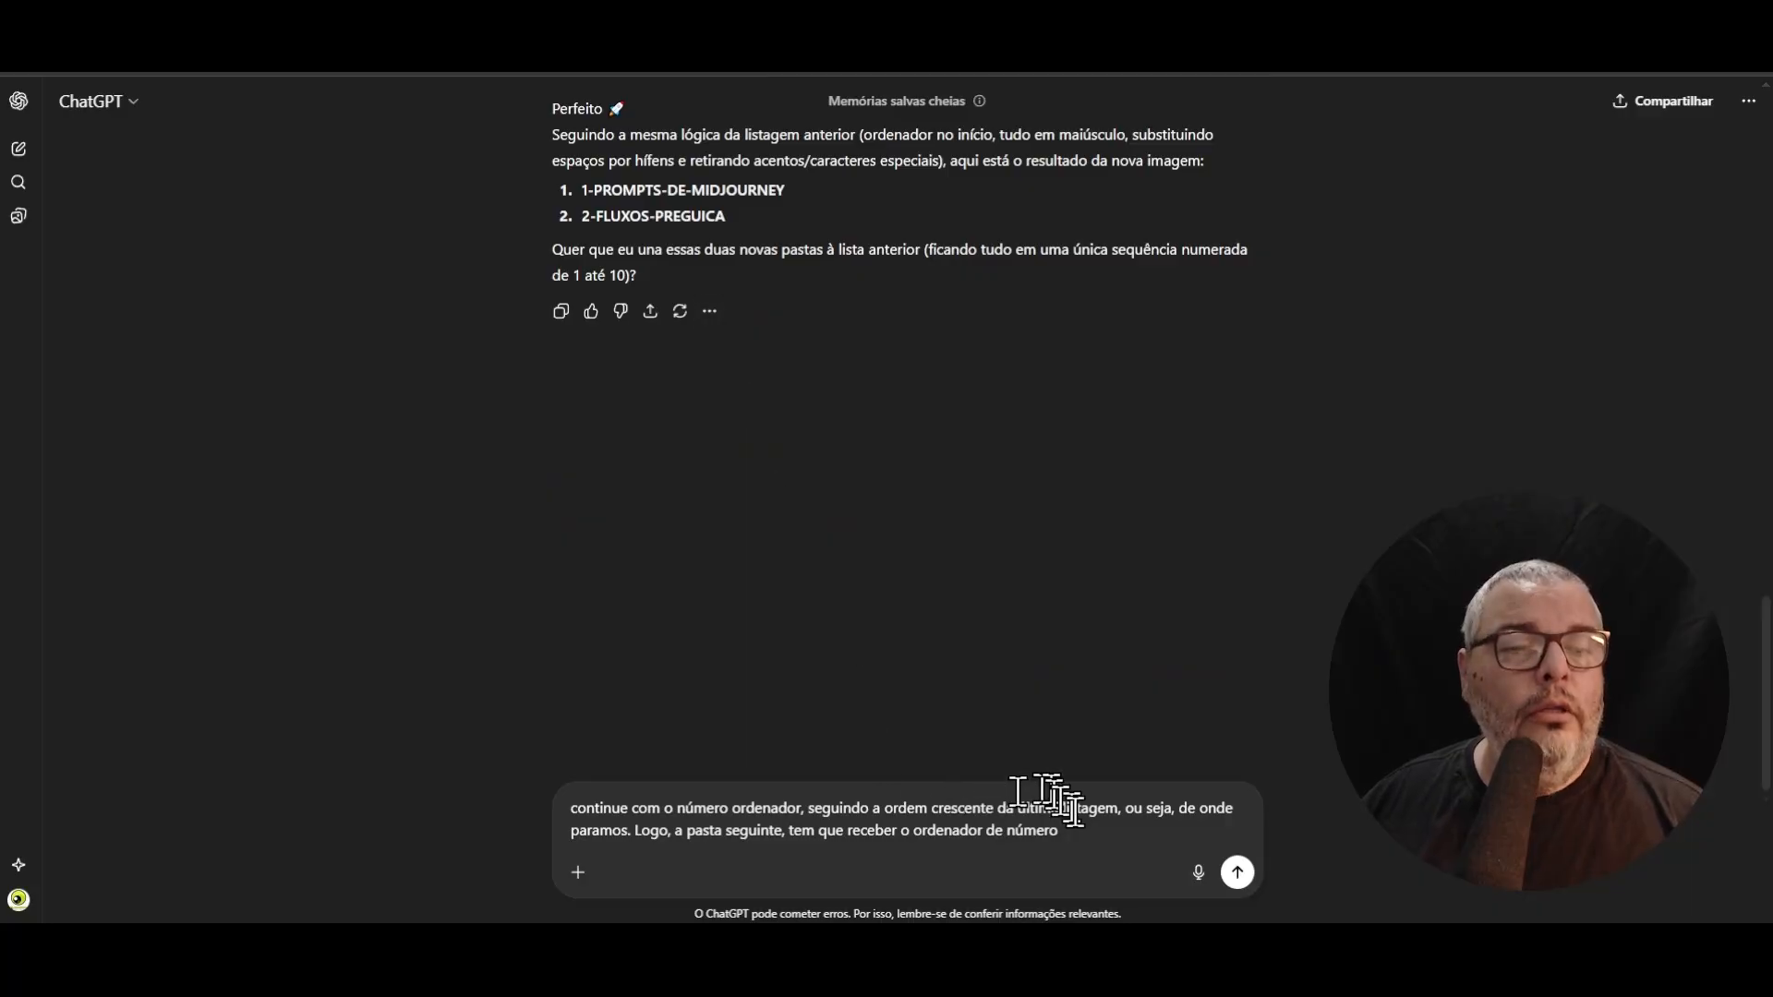
{"action": "type", "text": "9"}
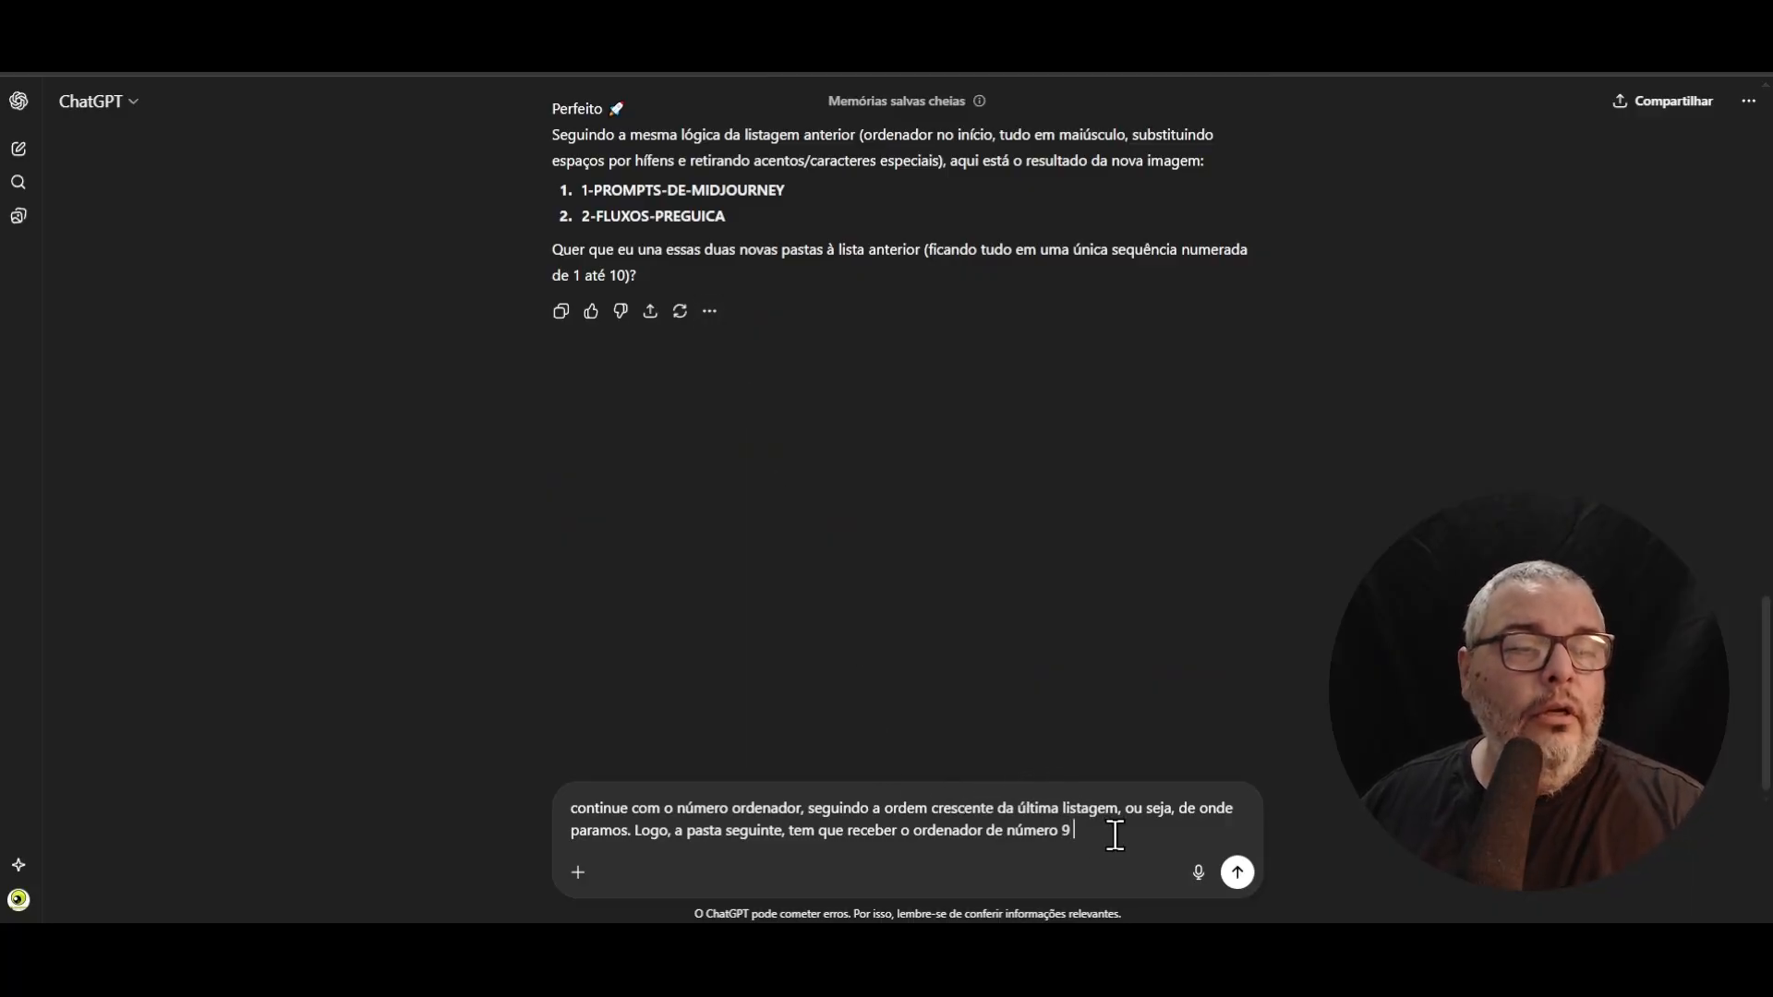
{"action": "type", "text": " em diante."}
{"action": "key", "text": "Return"}
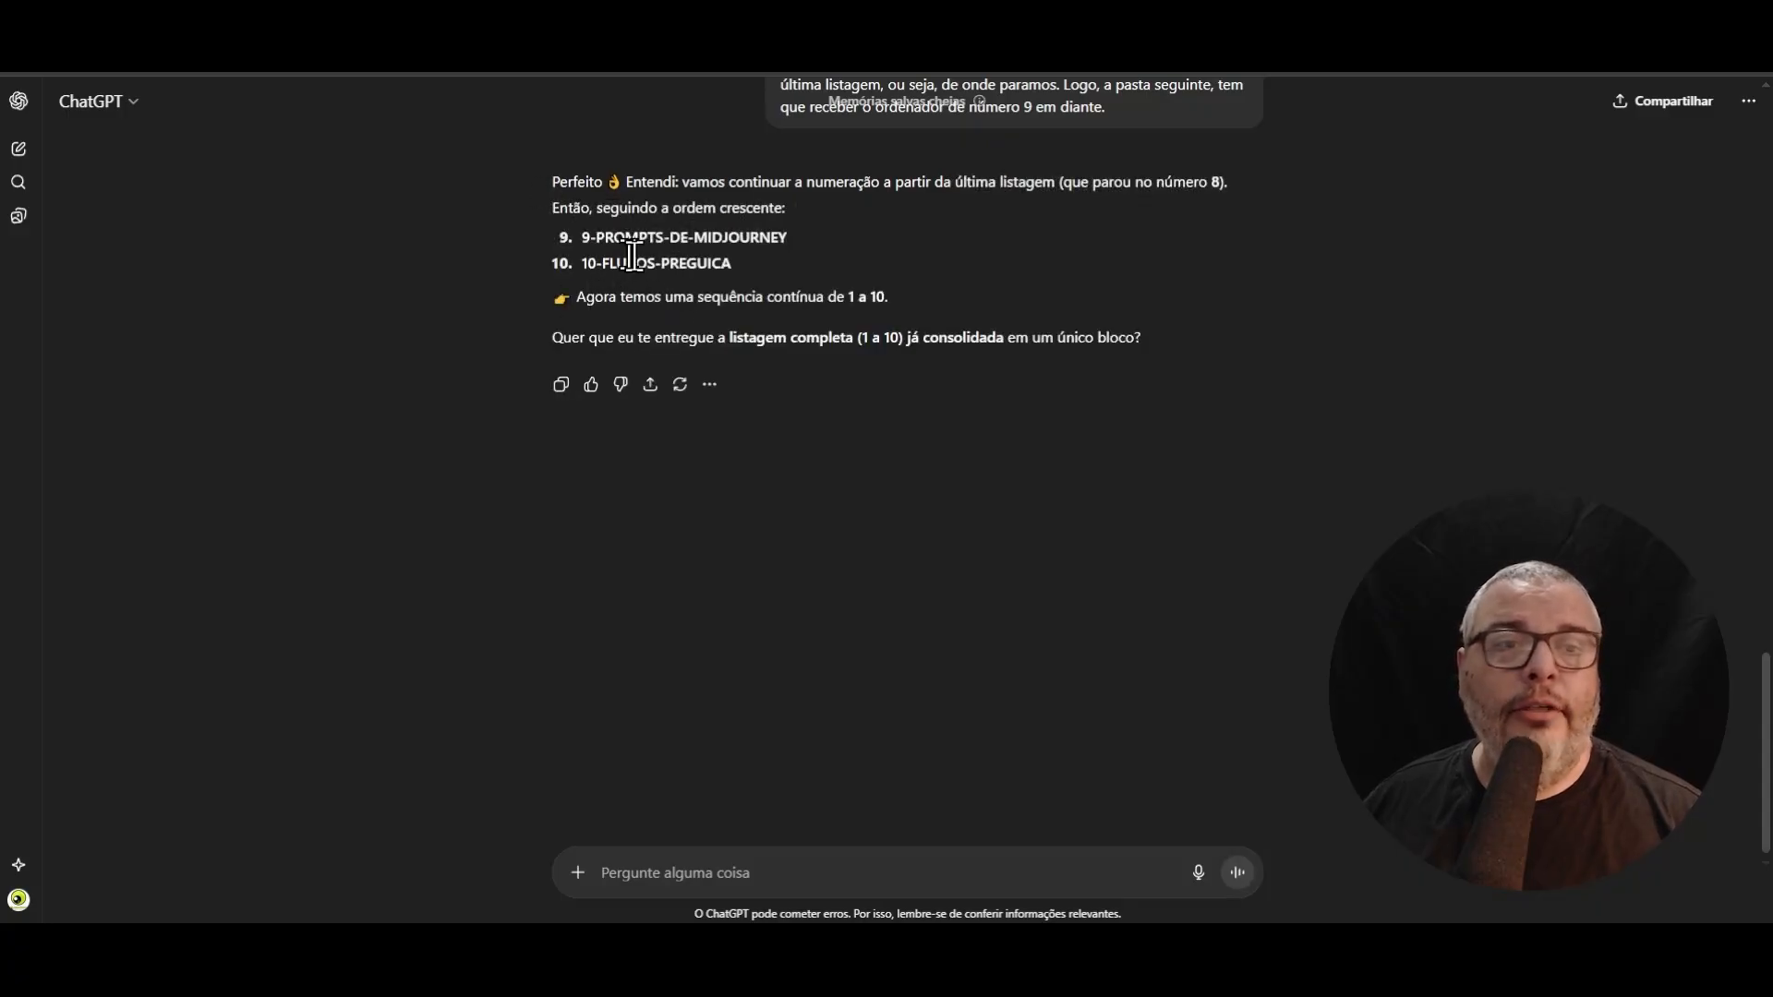
- Review the earlier folder listings in the chat to check that the new numbering continues the sequence
{"action": "scroll", "coordinate": [445, 217], "scroll_direction": "up", "scroll_amount": 2}
{"action": "scroll", "coordinate": [503, 238], "scroll_direction": "up", "scroll_amount": 10}
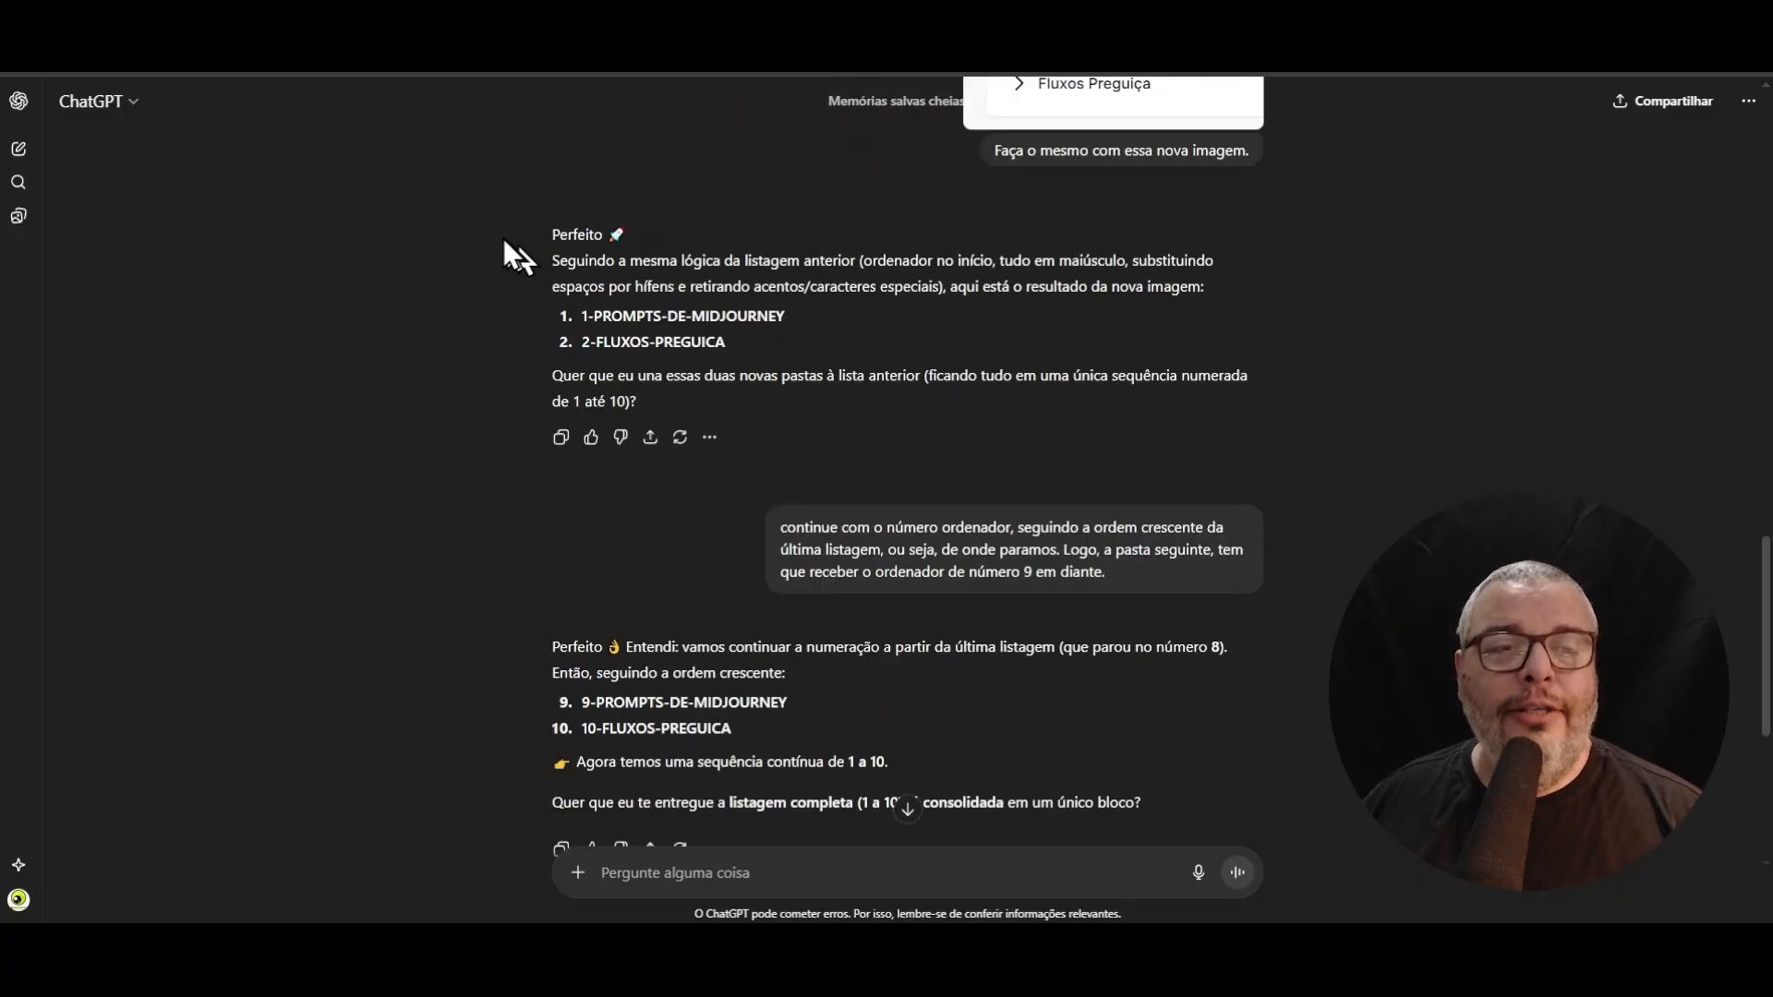
{"action": "scroll", "coordinate": [690, 434], "scroll_direction": "down", "scroll_amount": 3}
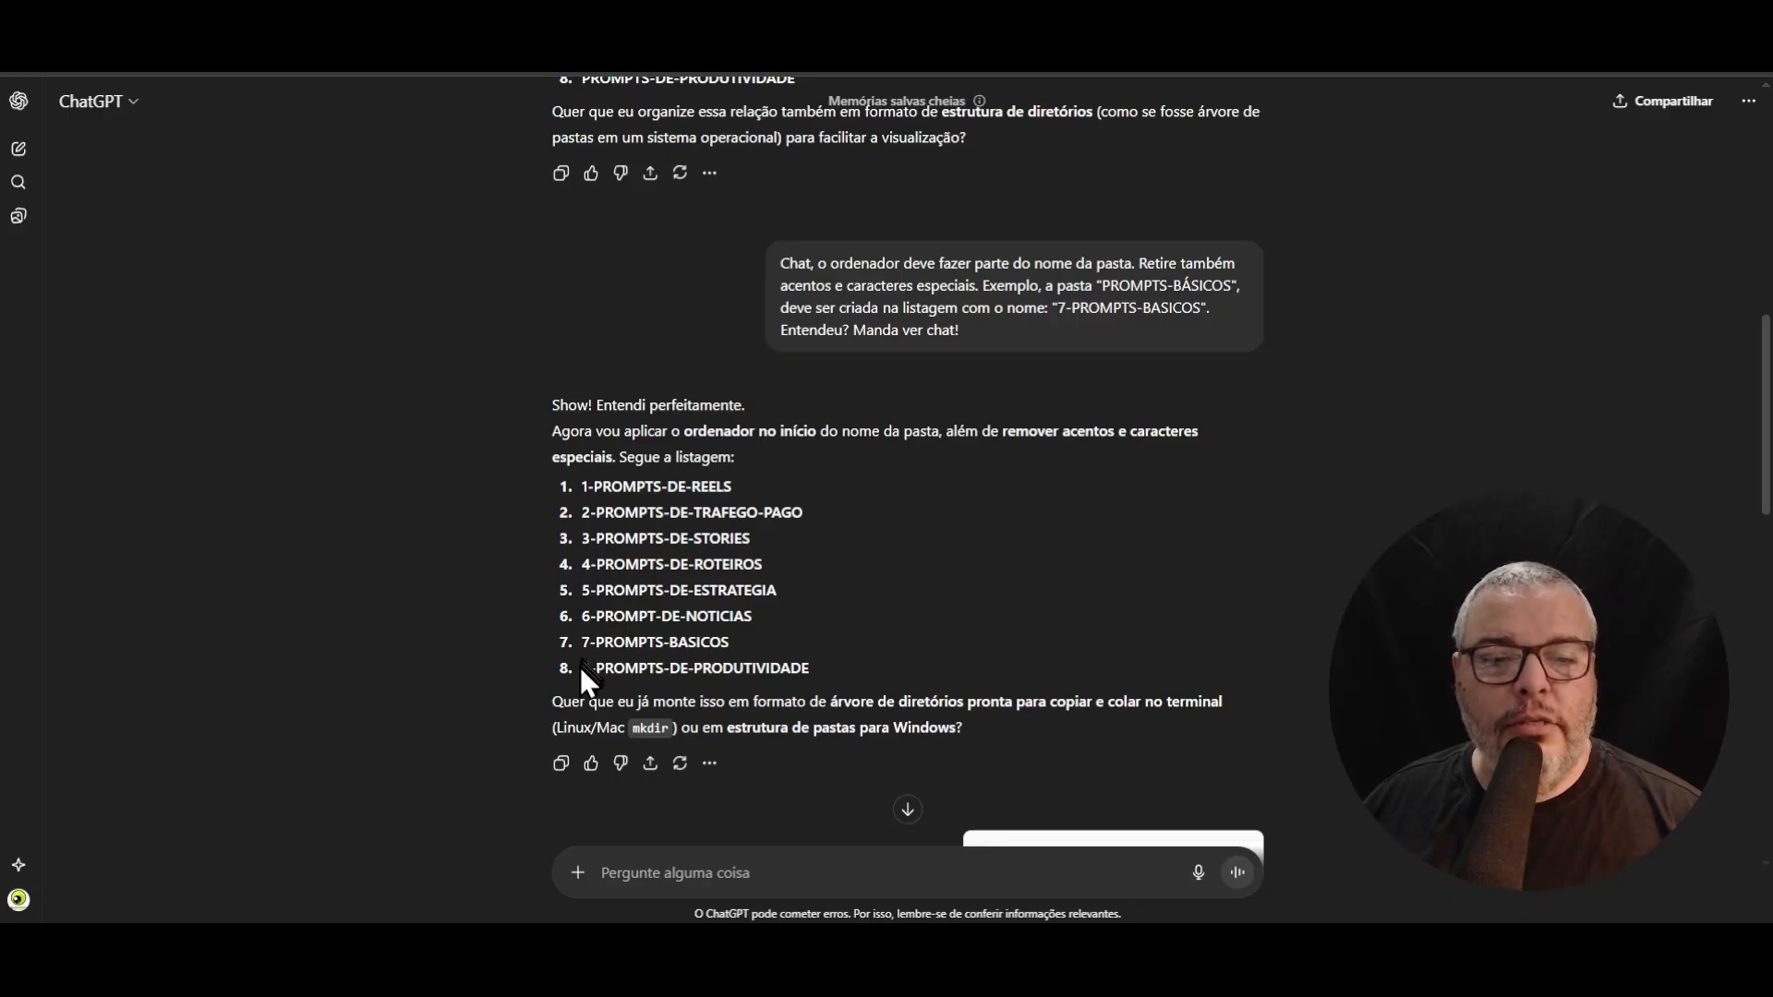
{"action": "left_click_drag", "start_coordinate": [580, 667], "coordinate": [679, 672]}
{"action": "scroll", "coordinate": [469, 687], "scroll_direction": "down", "scroll_amount": 7}
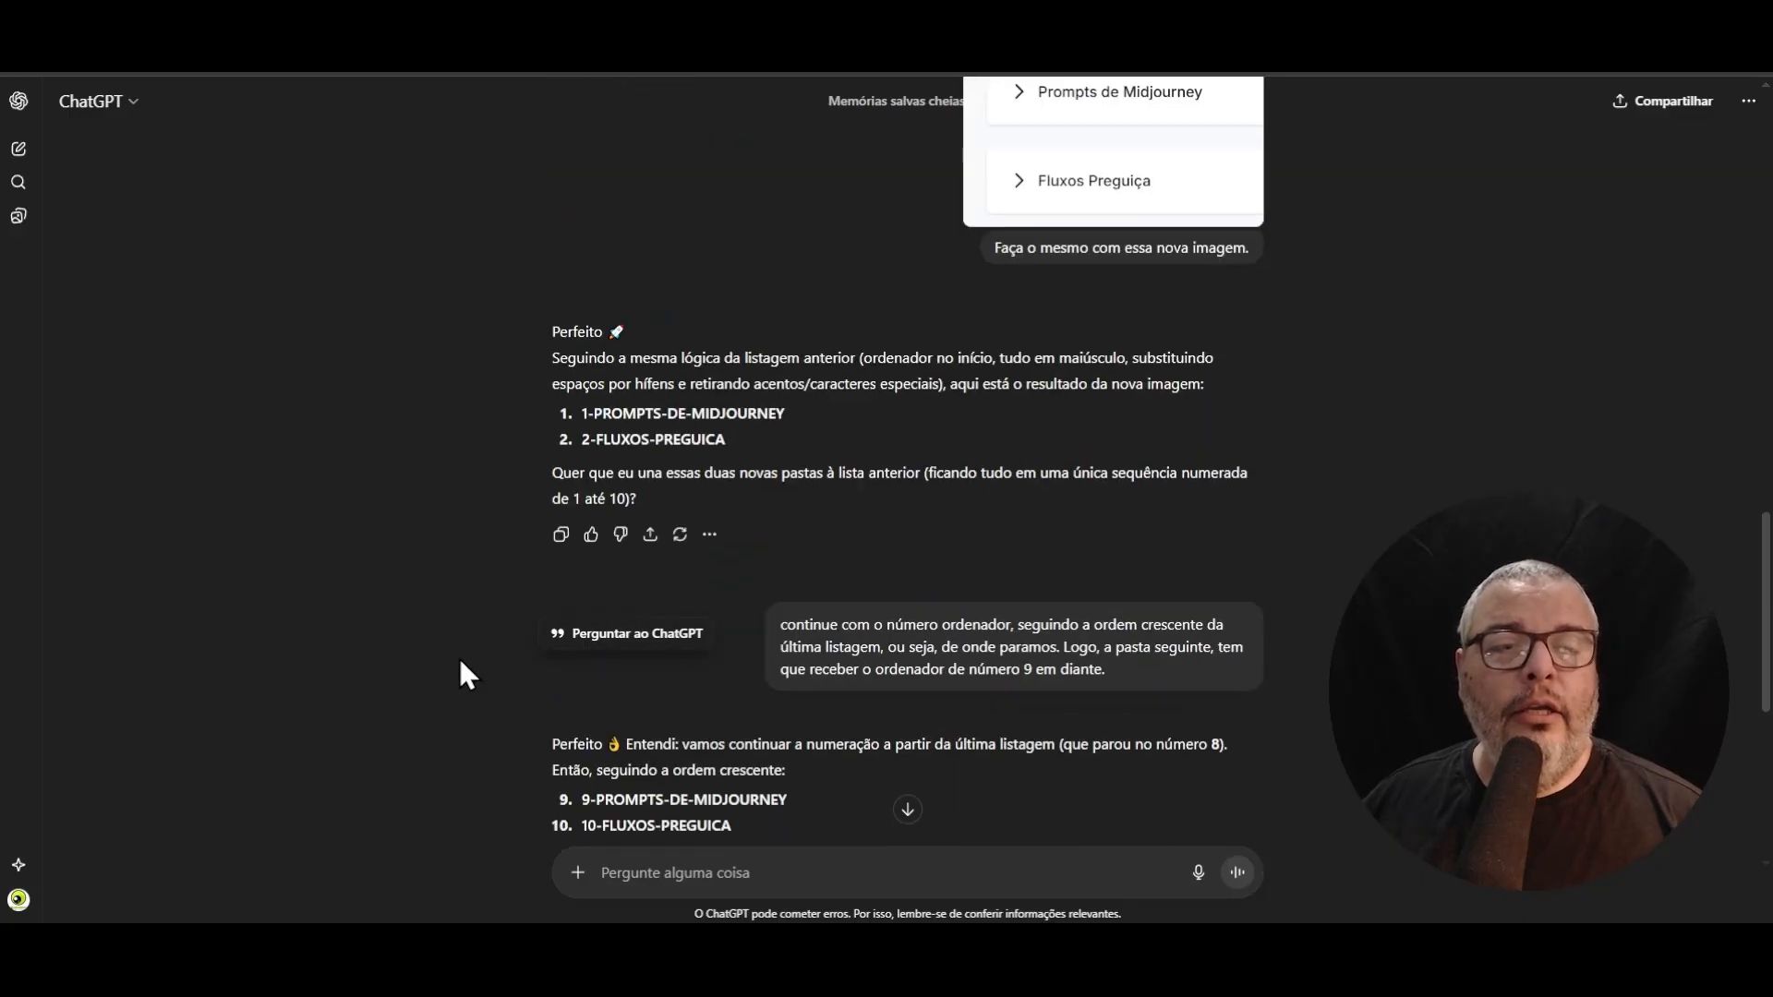
- Compare the two folder names numbered from 1 with the renumbered 9 and 10 versions in the latest reply
{"action": "scroll", "coordinate": [462, 651], "scroll_direction": "down", "scroll_amount": 3}
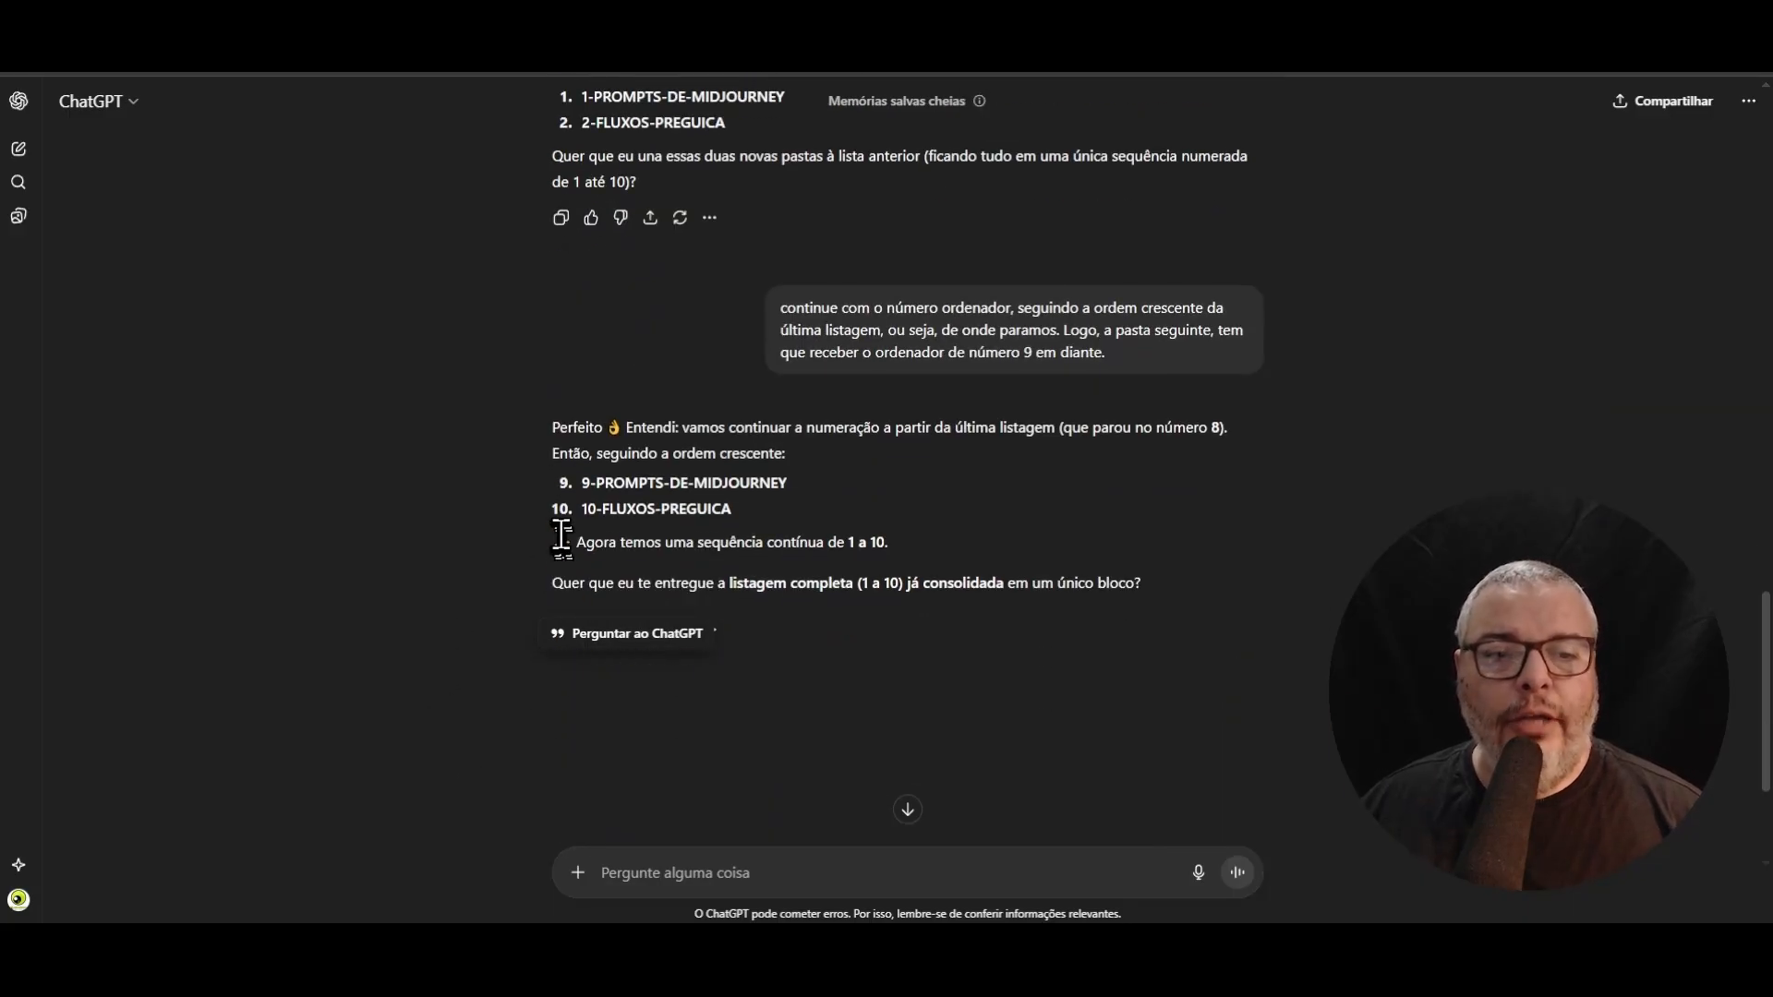
{"action": "scroll", "coordinate": [659, 284], "scroll_direction": "up", "scroll_amount": 3}
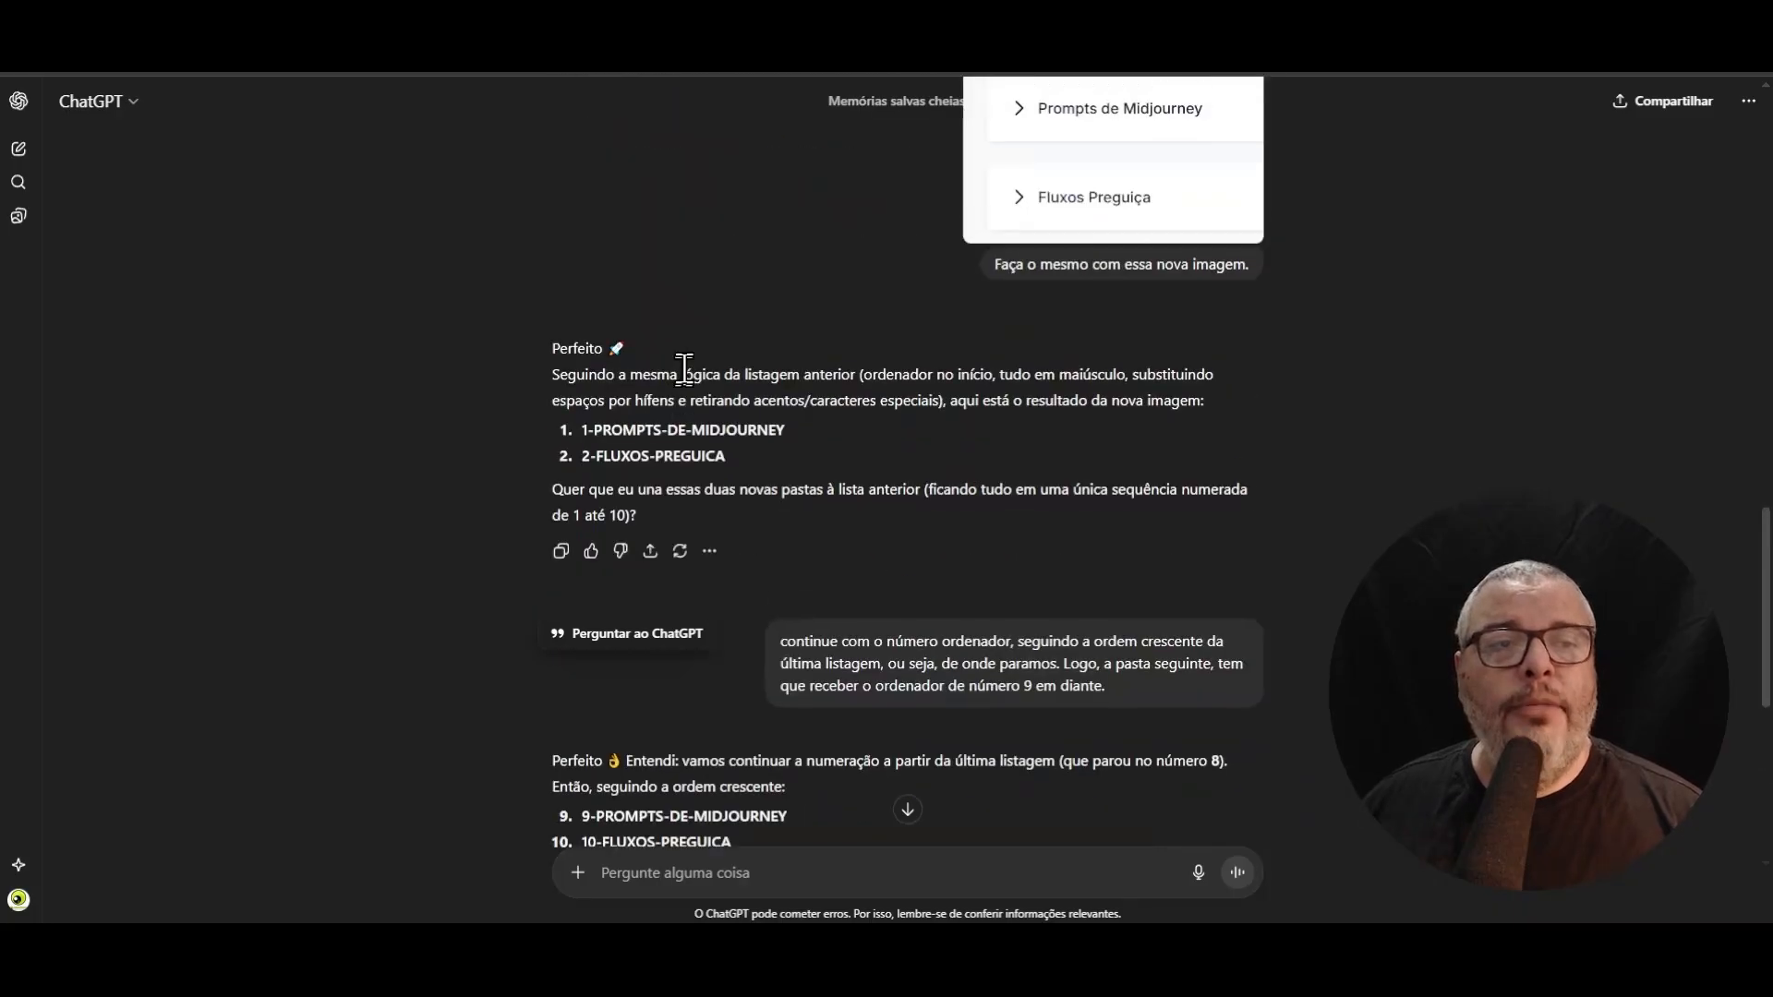
{"action": "left_click_drag", "start_coordinate": [581, 428], "coordinate": [766, 464]}
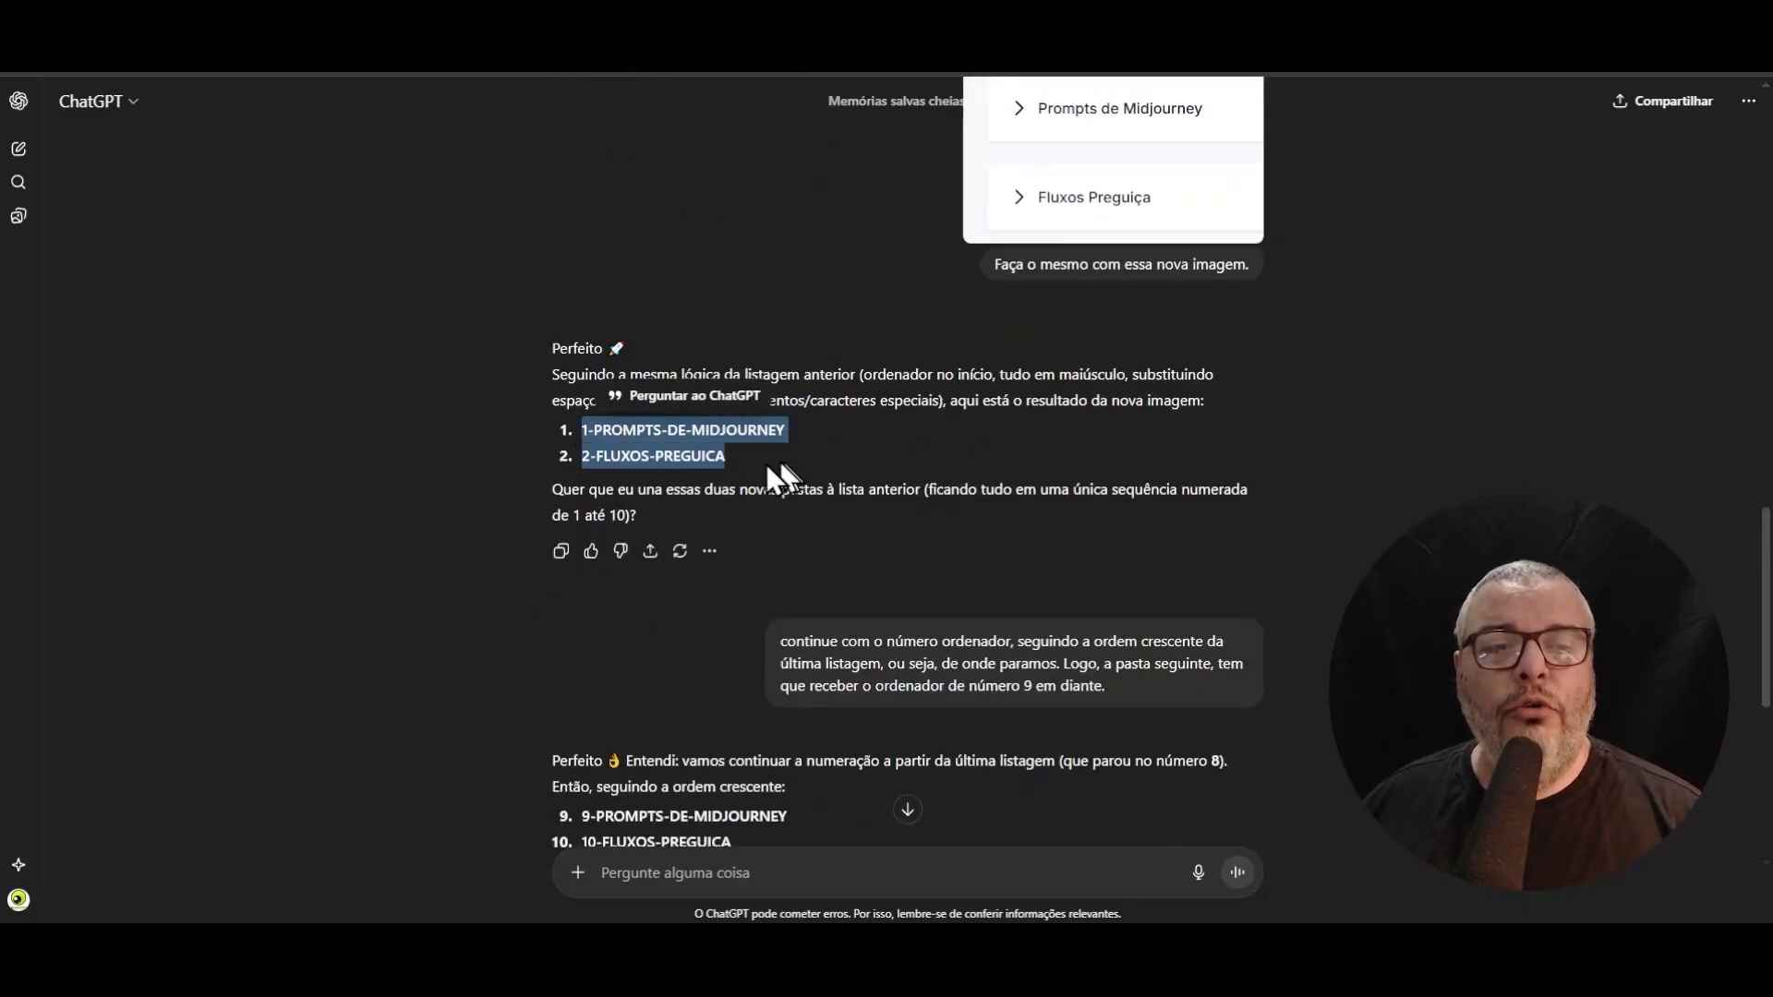
{"action": "scroll", "coordinate": [692, 522], "scroll_direction": "down", "scroll_amount": 2}
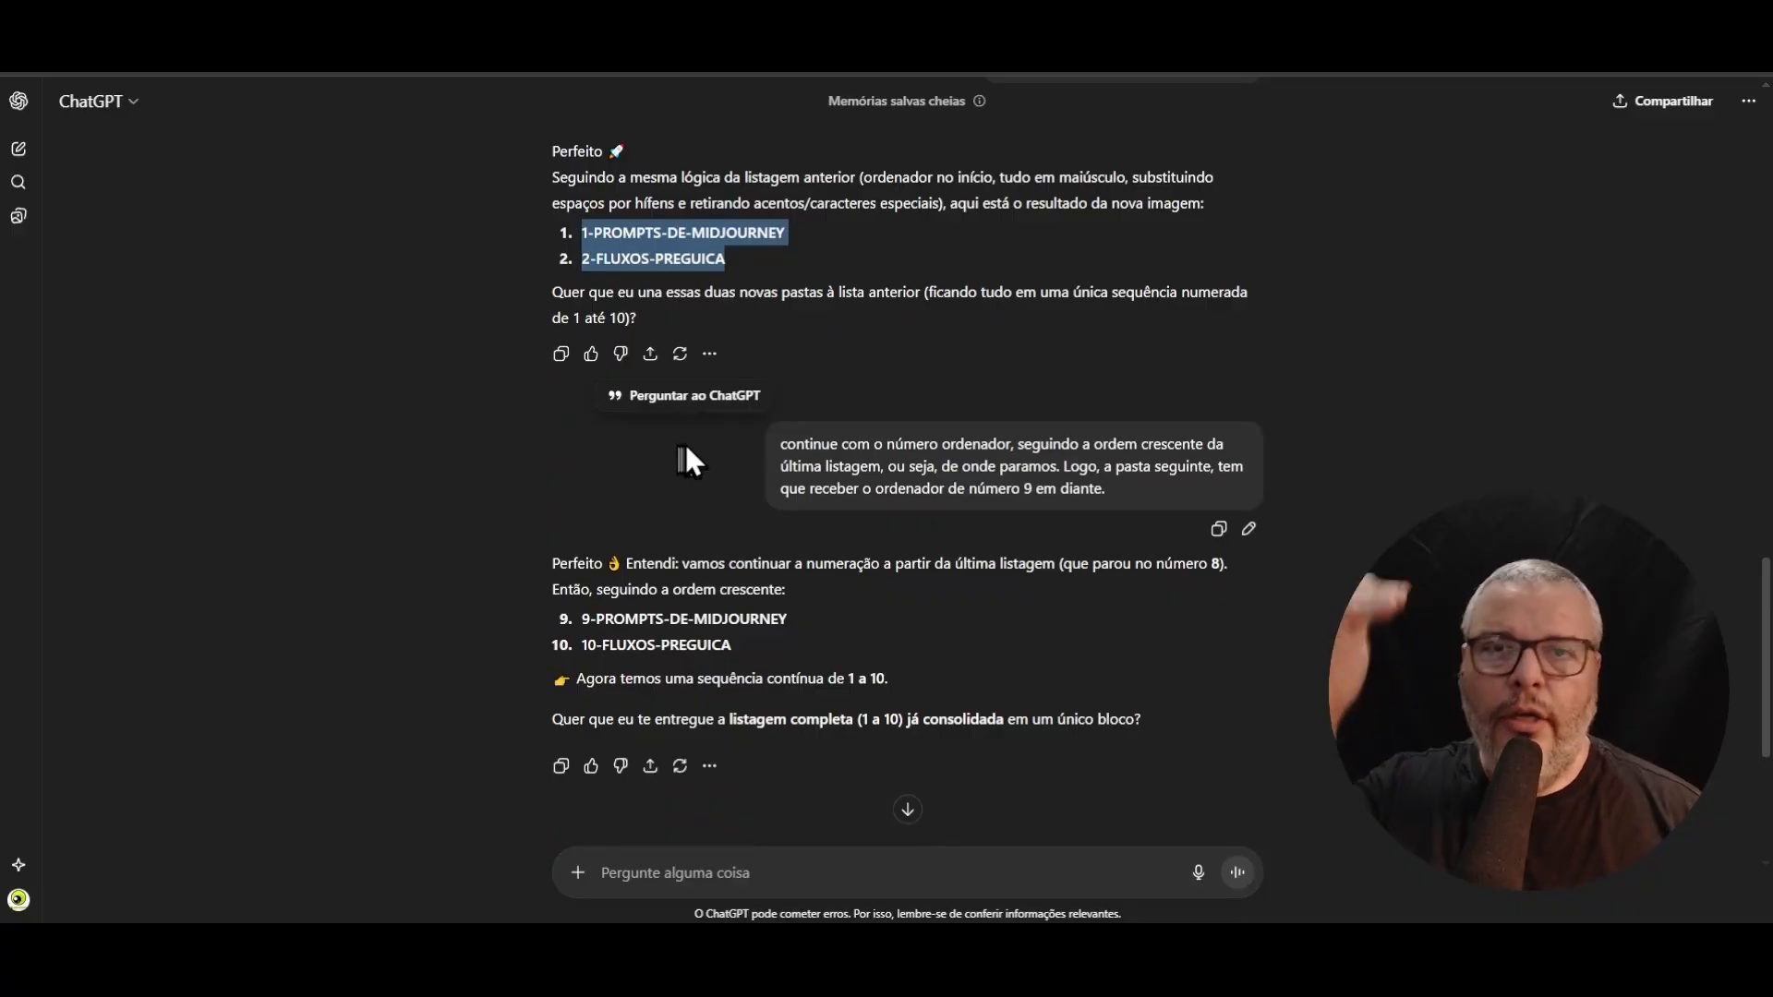
{"action": "scroll", "coordinate": [665, 443], "scroll_direction": "down", "scroll_amount": 1}
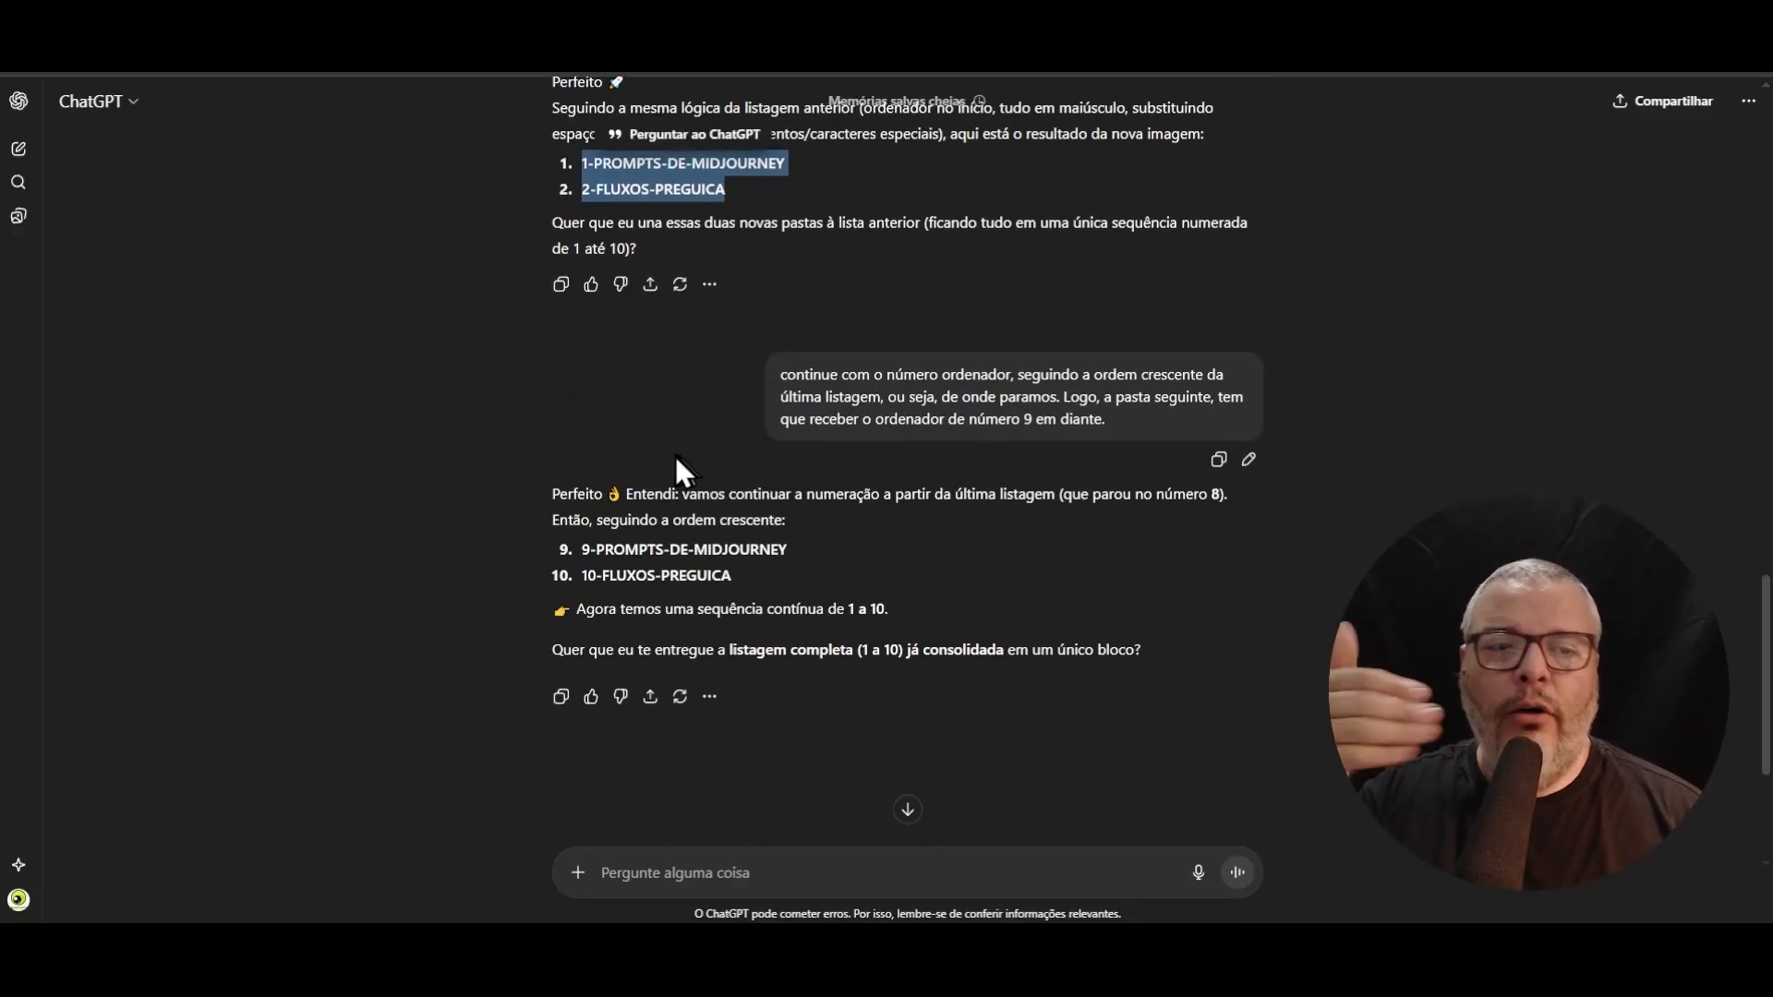
{"action": "left_click_drag", "start_coordinate": [582, 549], "coordinate": [756, 570]}
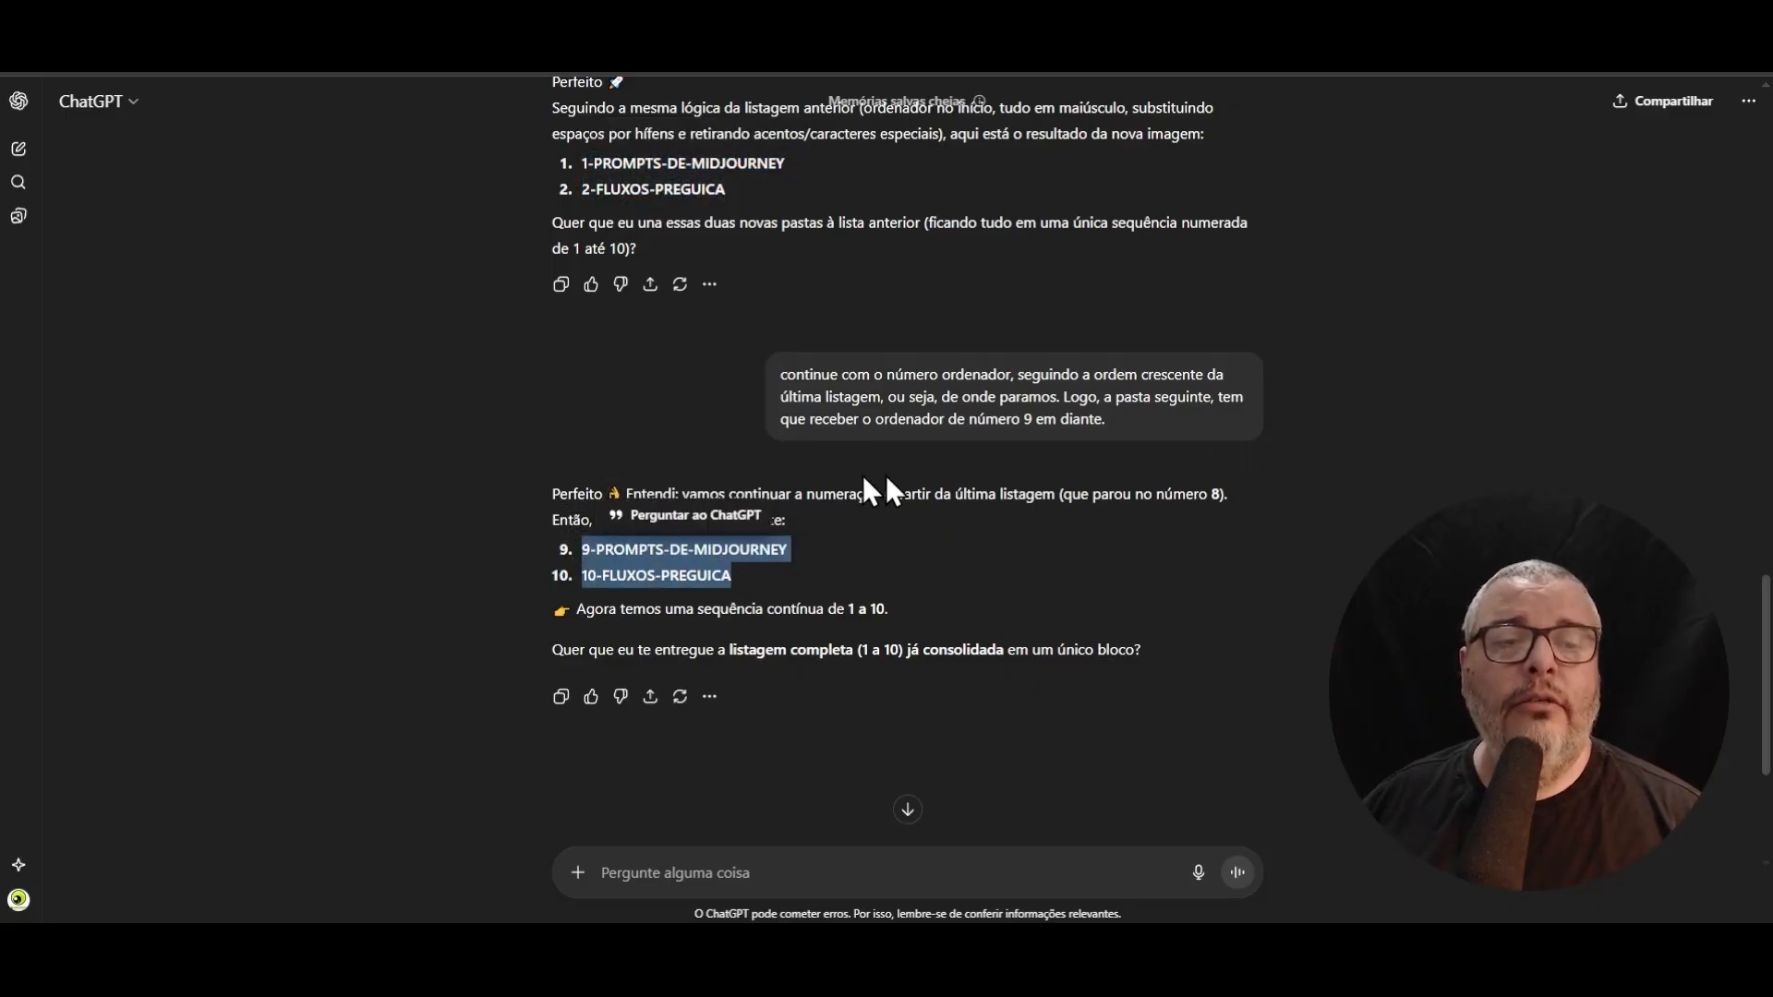
{"action": "left_click", "coordinate": [655, 597]}
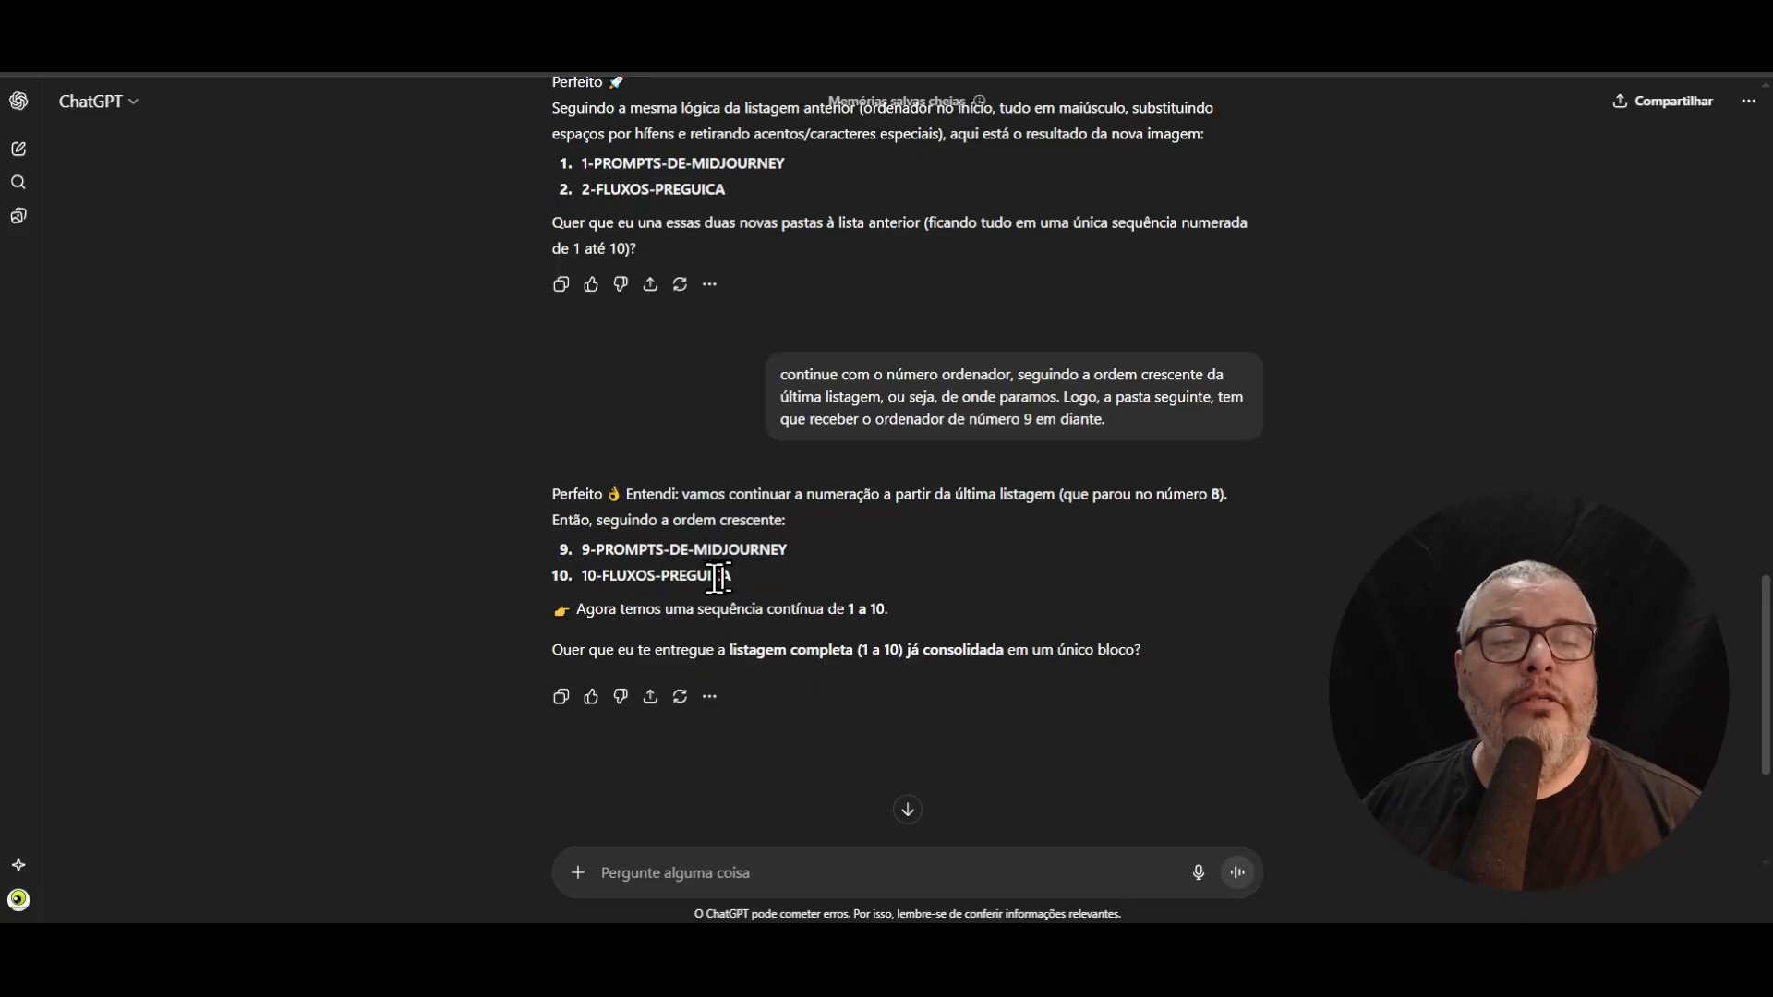
- Copy the names 9-PROMPTS-DE-MIDJOURNEY and 10-FLUXOS-PREGUICA from the latest reply
{"action": "double_click", "coordinate": [679, 575]}
{"action": "left_click", "coordinate": [699, 569]}
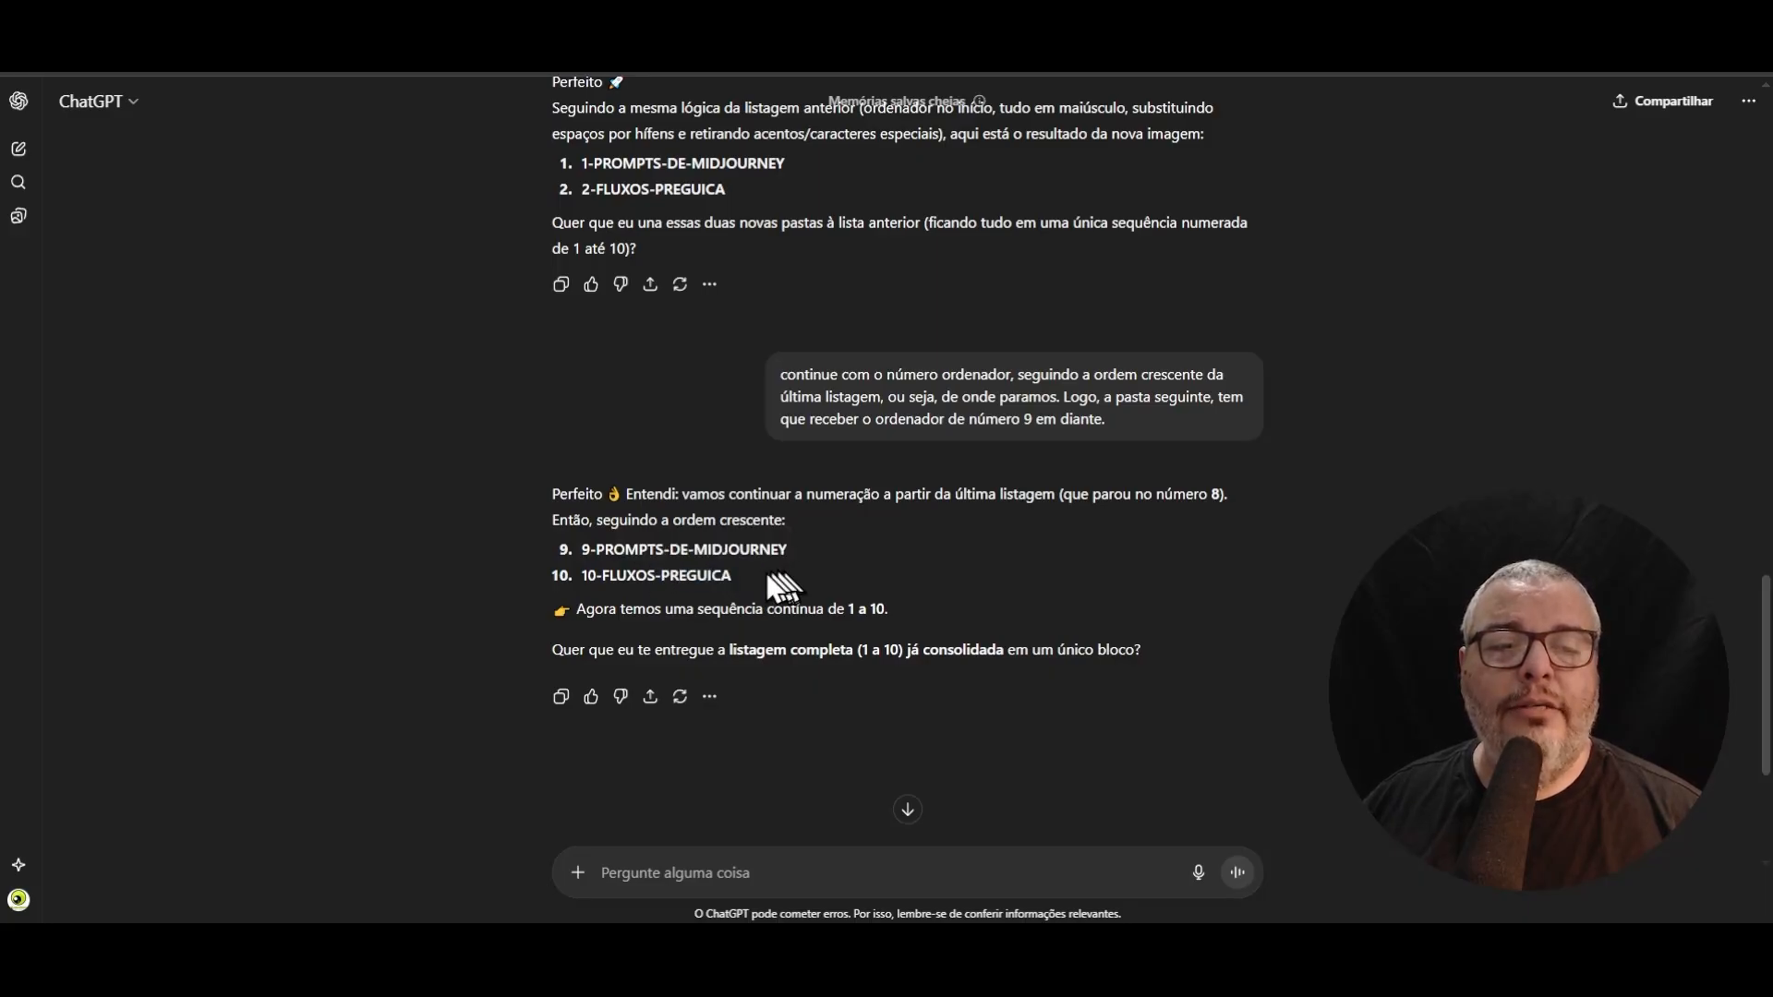
{"action": "double_click", "coordinate": [585, 555]}
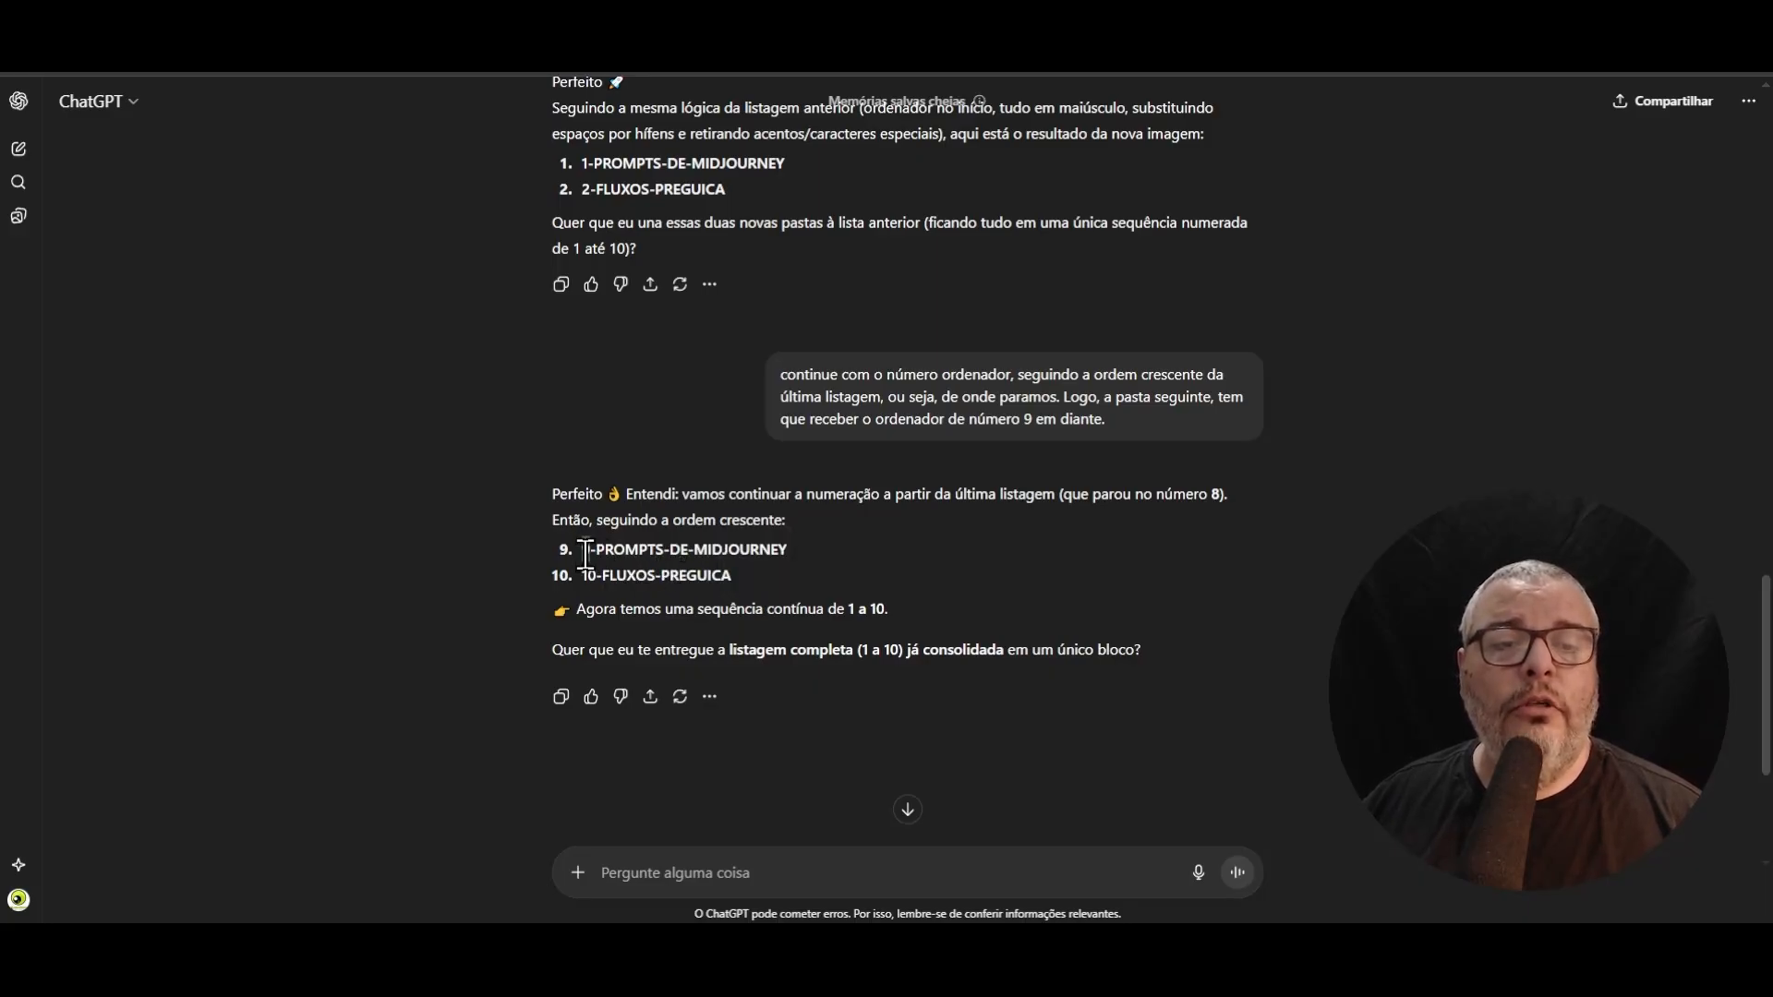
{"action": "left_click_drag", "start_coordinate": [585, 555], "coordinate": [695, 574]}
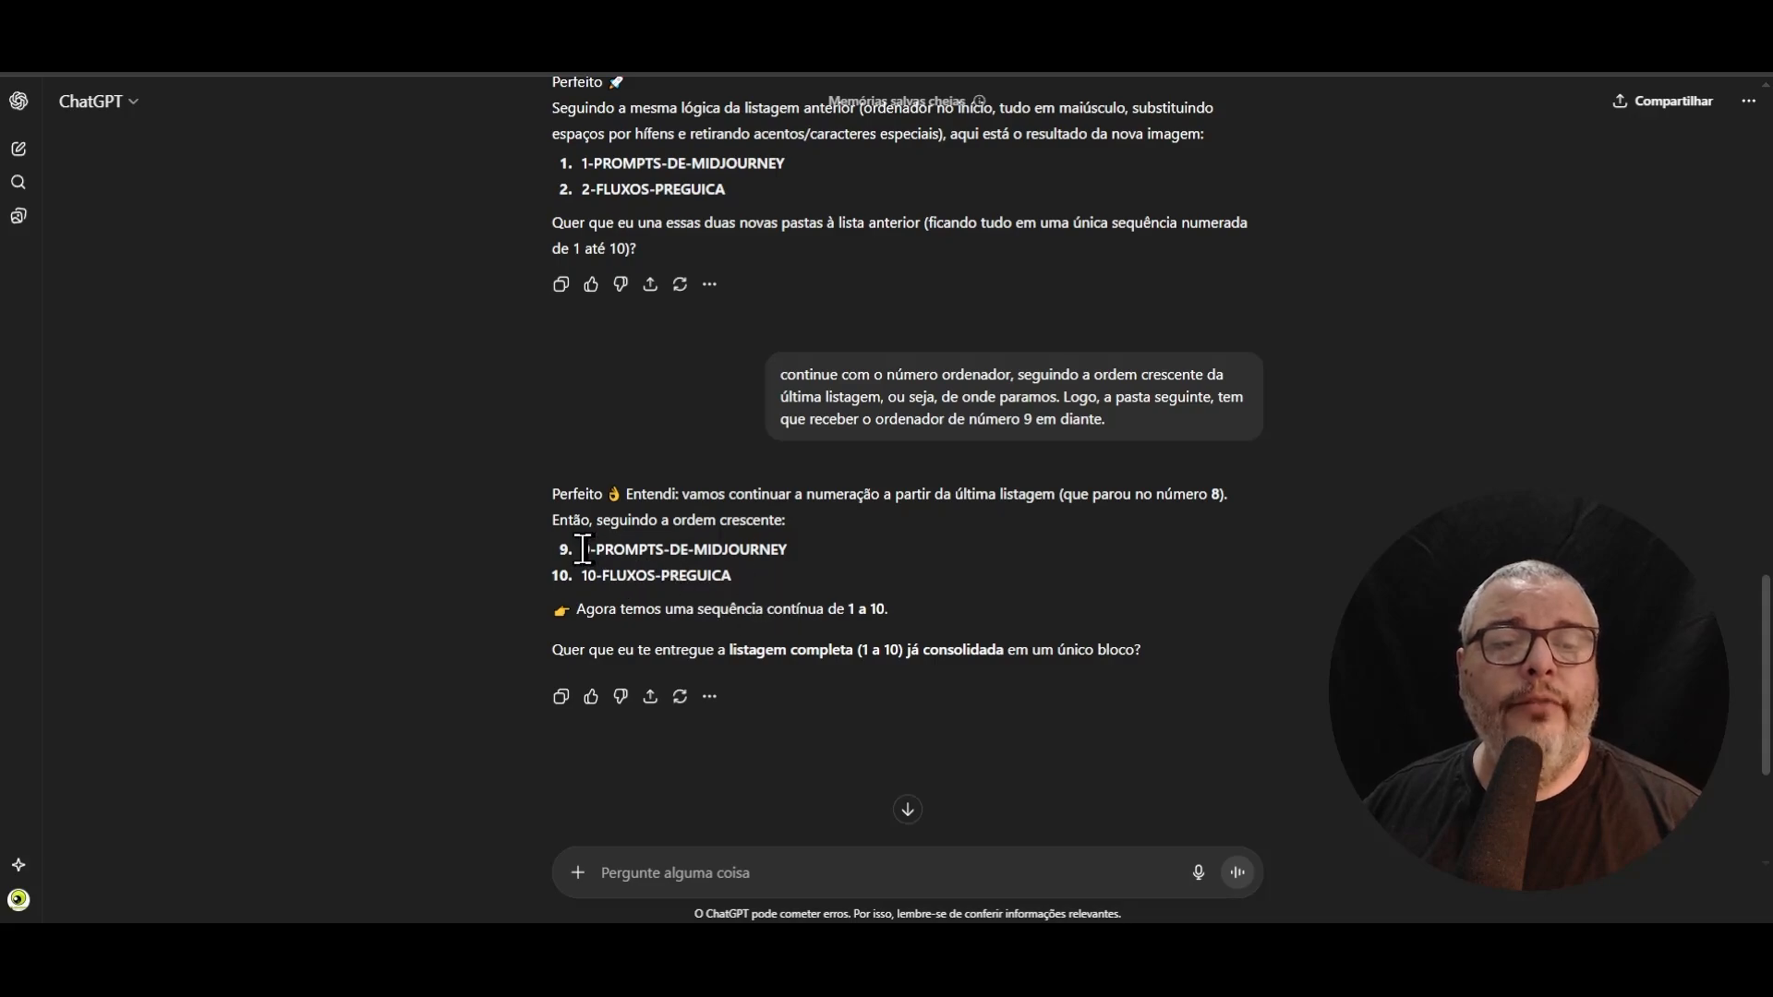
{"action": "left_click_drag", "start_coordinate": [582, 550], "coordinate": [753, 584]}
{"action": "key", "text": "ctrl+c"}
- Bring up the Snipping Tool and close it without saving the capture
{"action": "key", "text": "alt+Tab"}
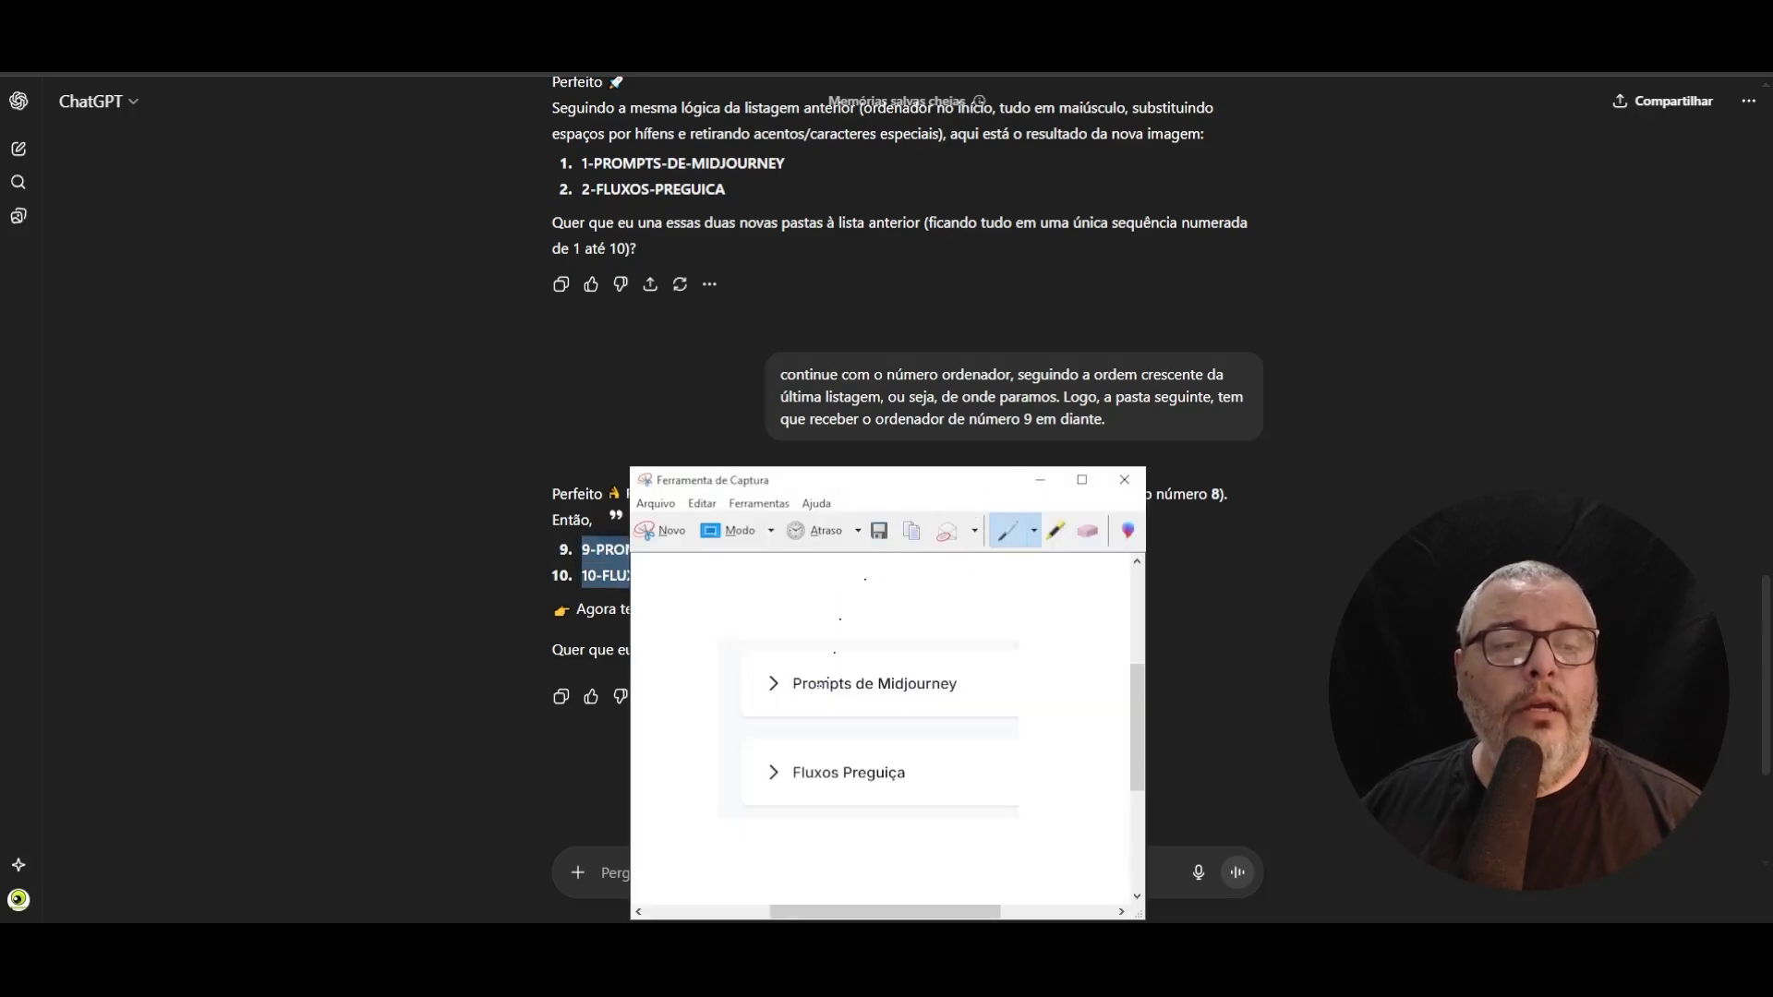
{"action": "left_click_drag", "start_coordinate": [979, 482], "coordinate": [934, 259]}
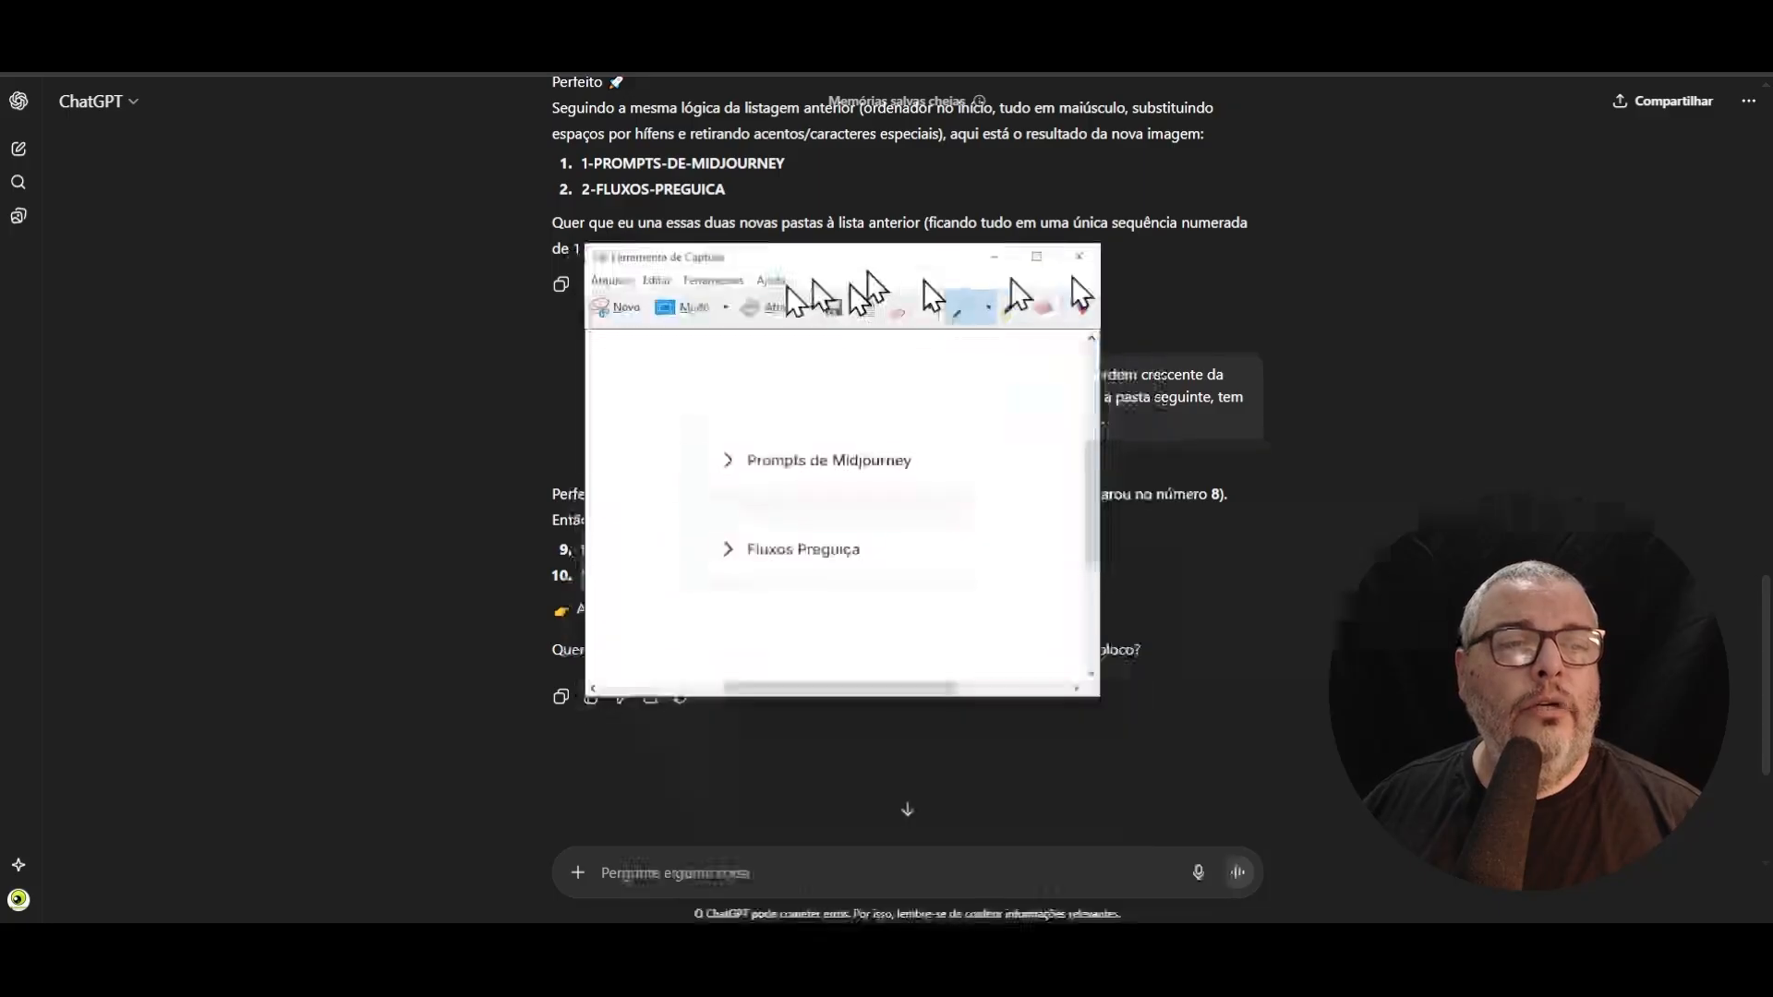
{"action": "left_click", "coordinate": [1080, 257]}
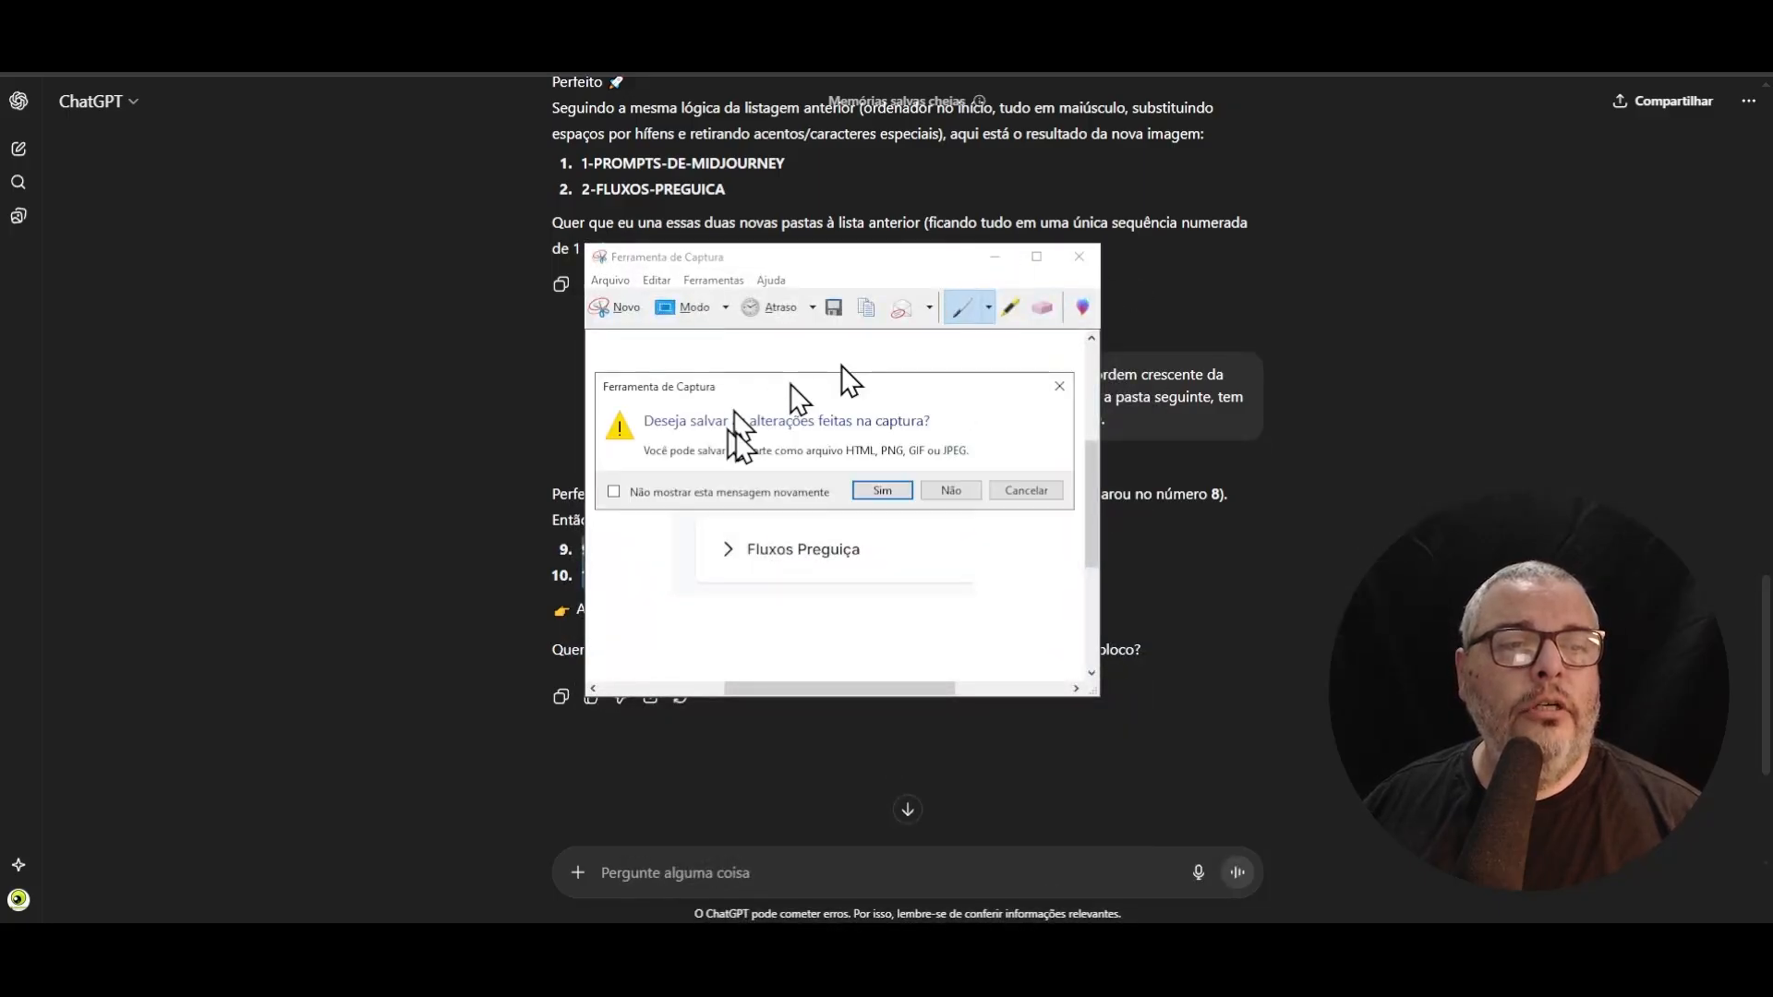
{"action": "left_click", "coordinate": [956, 494]}
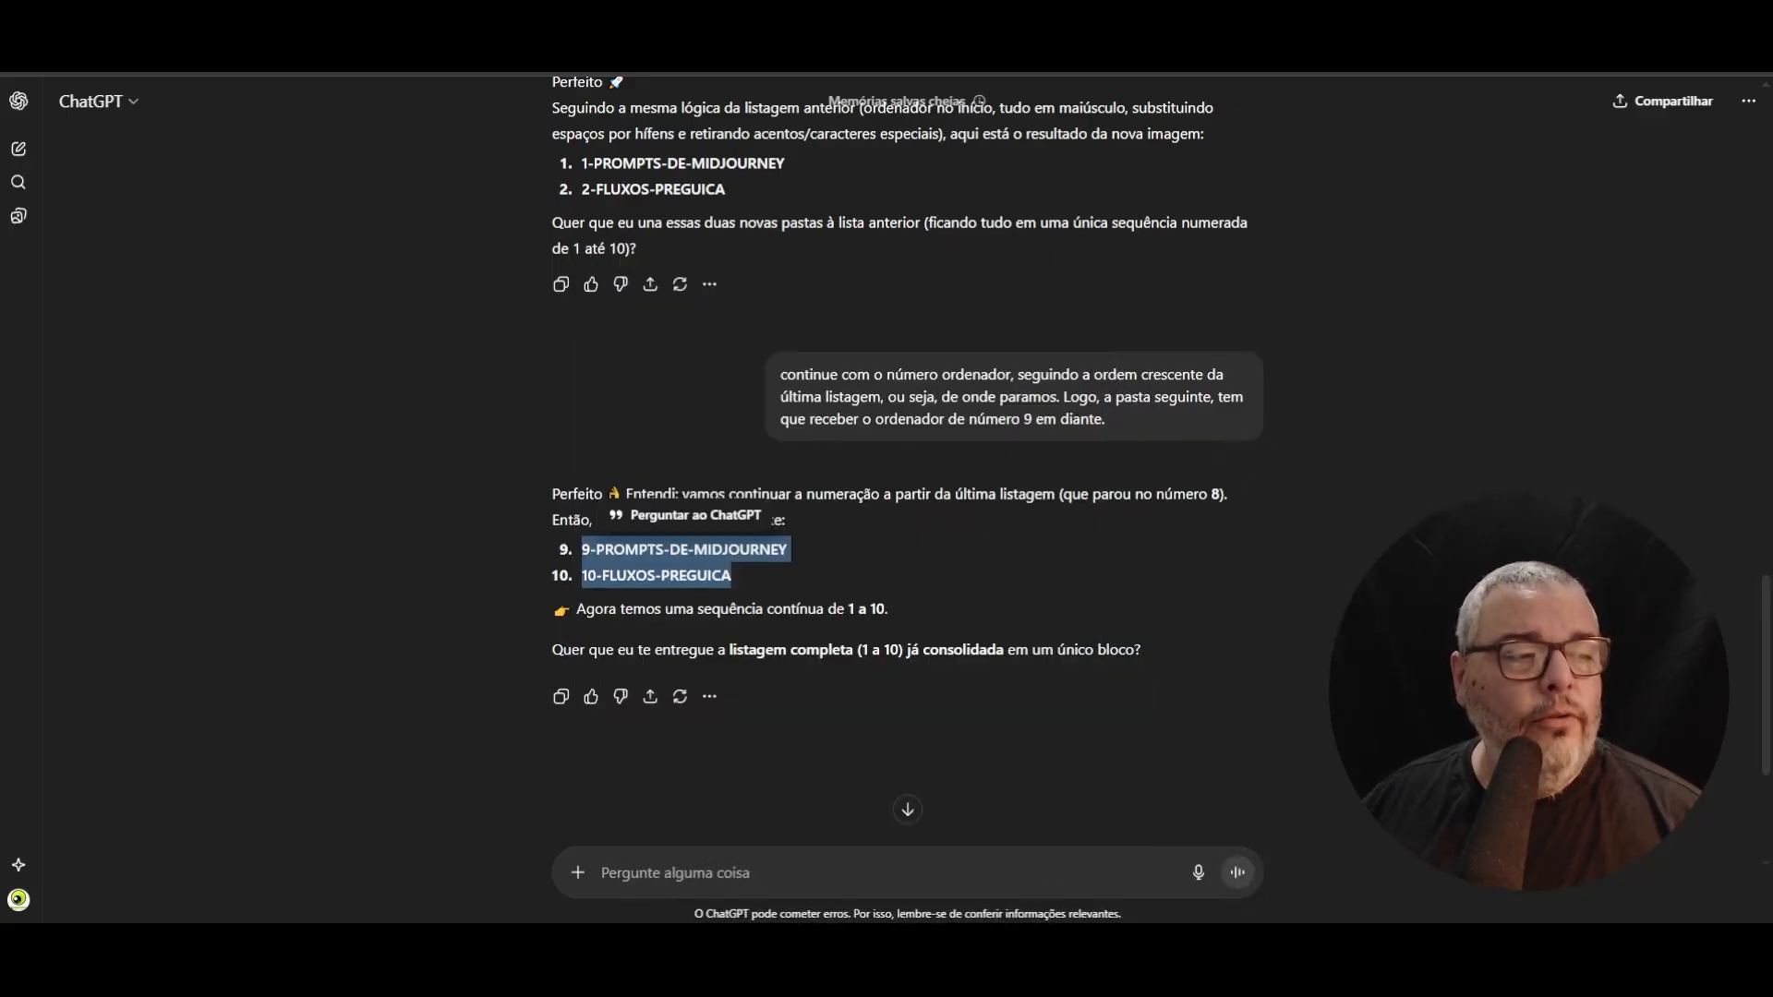
- Paste the two copied folder names at the end of the Notepad list, separated from entry 8 by a blank line
{"action": "key", "text": "alt+Tab"}
{"action": "left_click", "coordinate": [896, 613]}
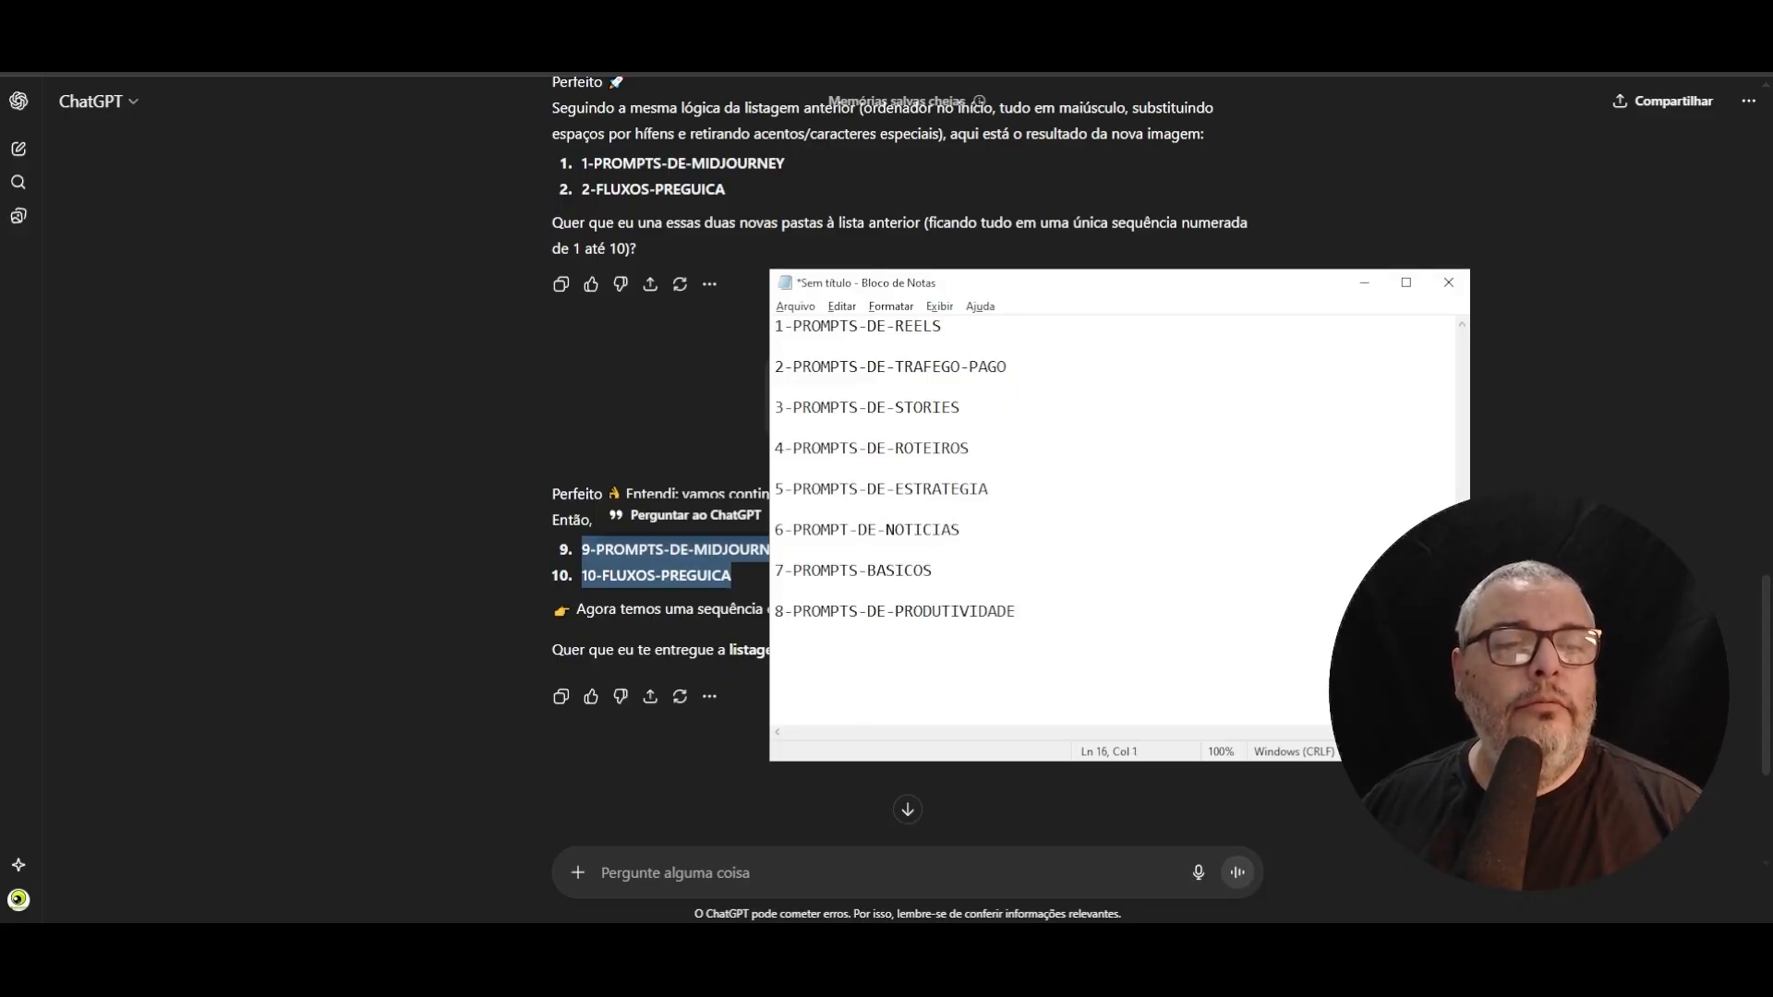
{"action": "left_click", "coordinate": [641, 364]}
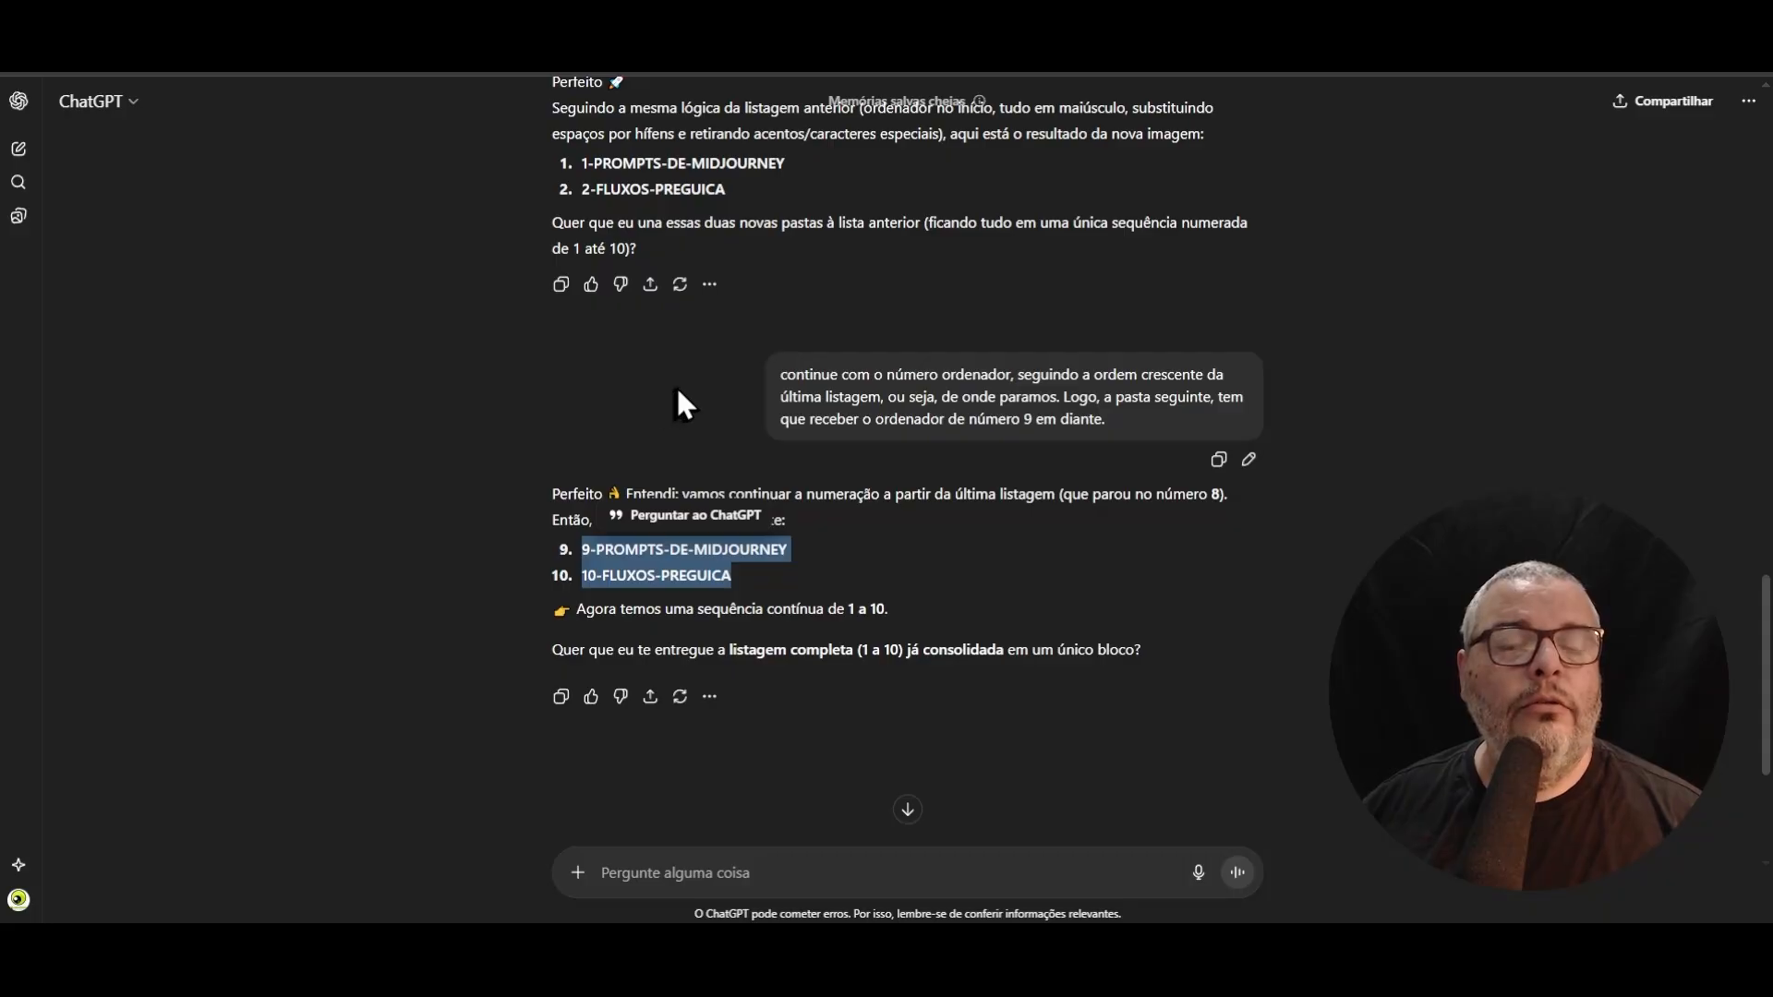
{"action": "key", "text": "alt+Tab"}
{"action": "key", "text": "ctrl+v"}
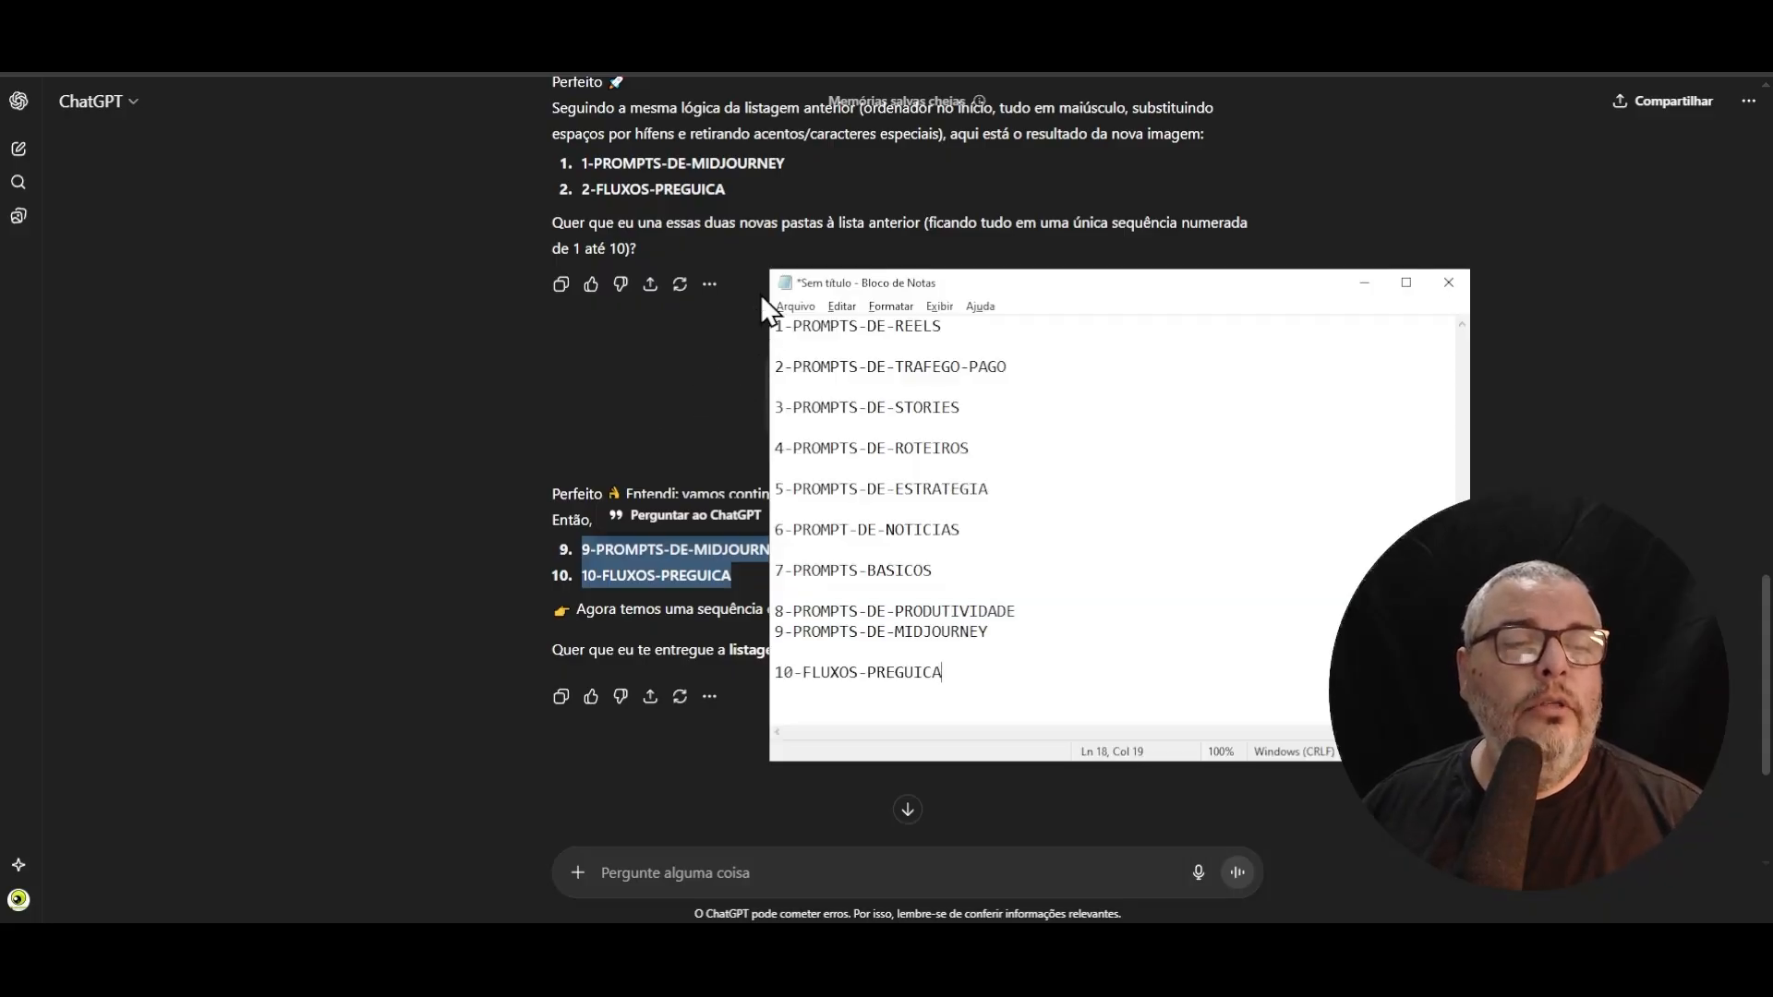
{"action": "key", "text": "Return"}
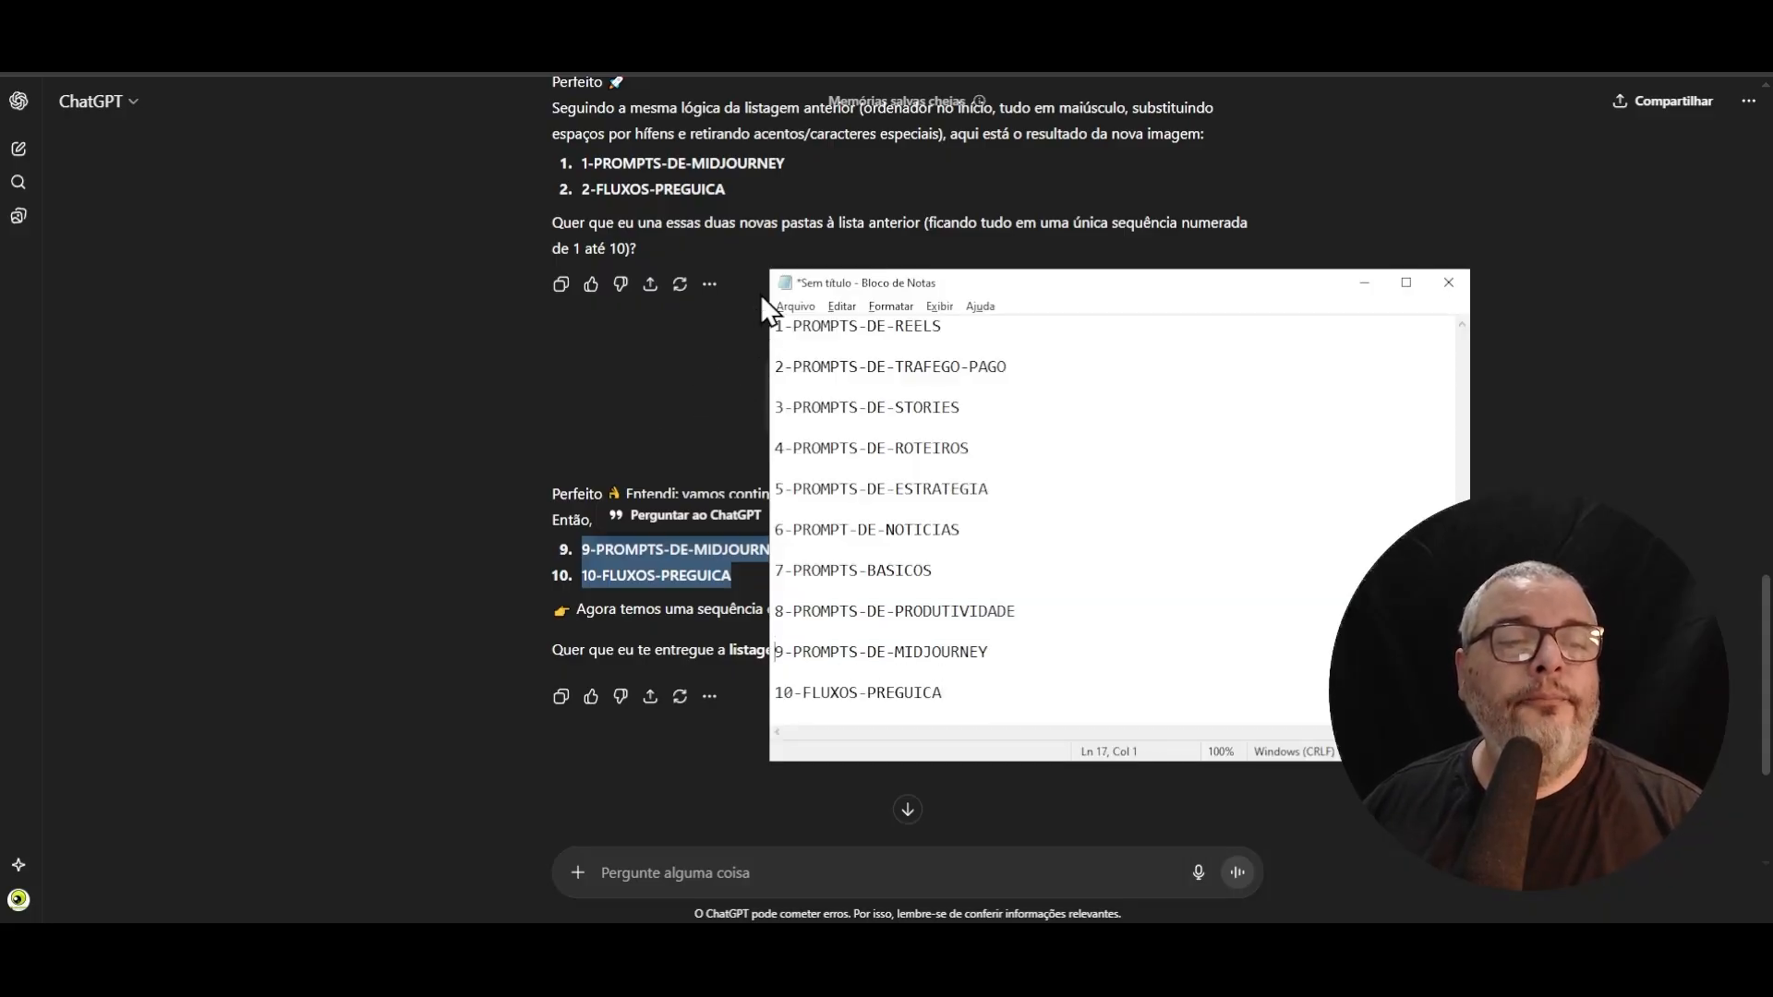
- Review the Copfy Hub prompt categories alongside the Notepad list and the local PROMPTS-DE-REELS folder in File Explorer
{"action": "left_click", "coordinate": [1078, 342]}
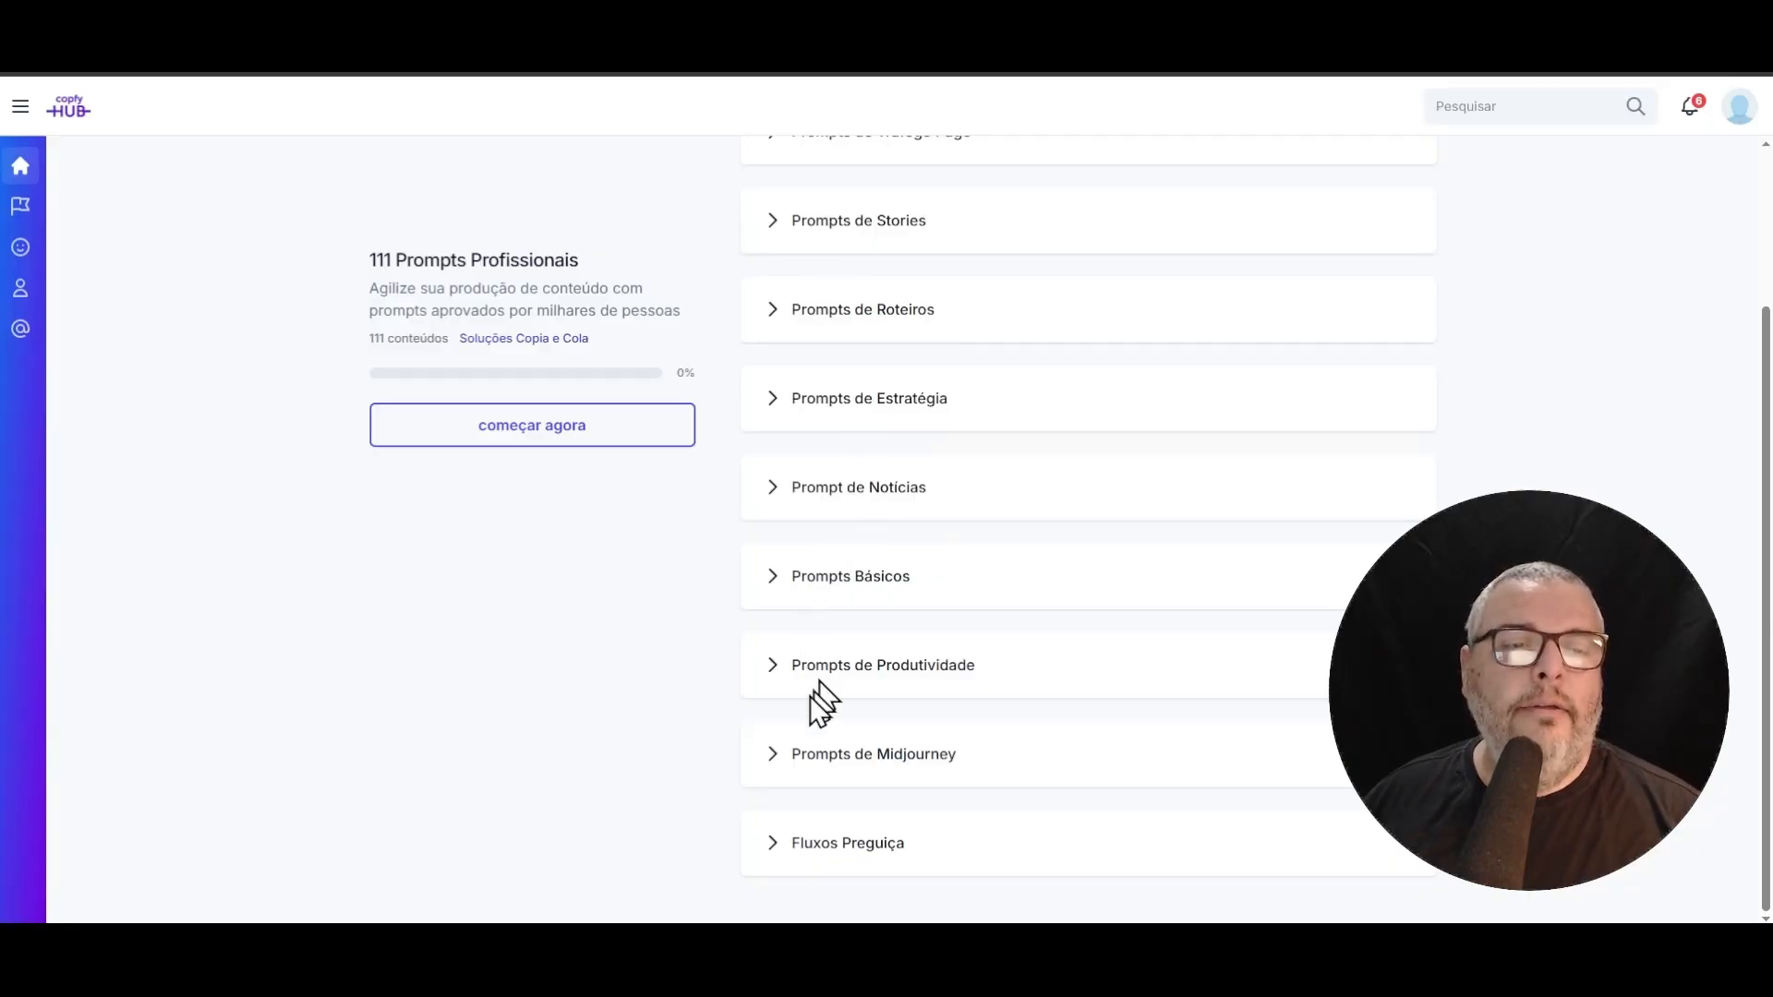
{"action": "scroll", "coordinate": [843, 395], "scroll_direction": "up", "scroll_amount": 3}
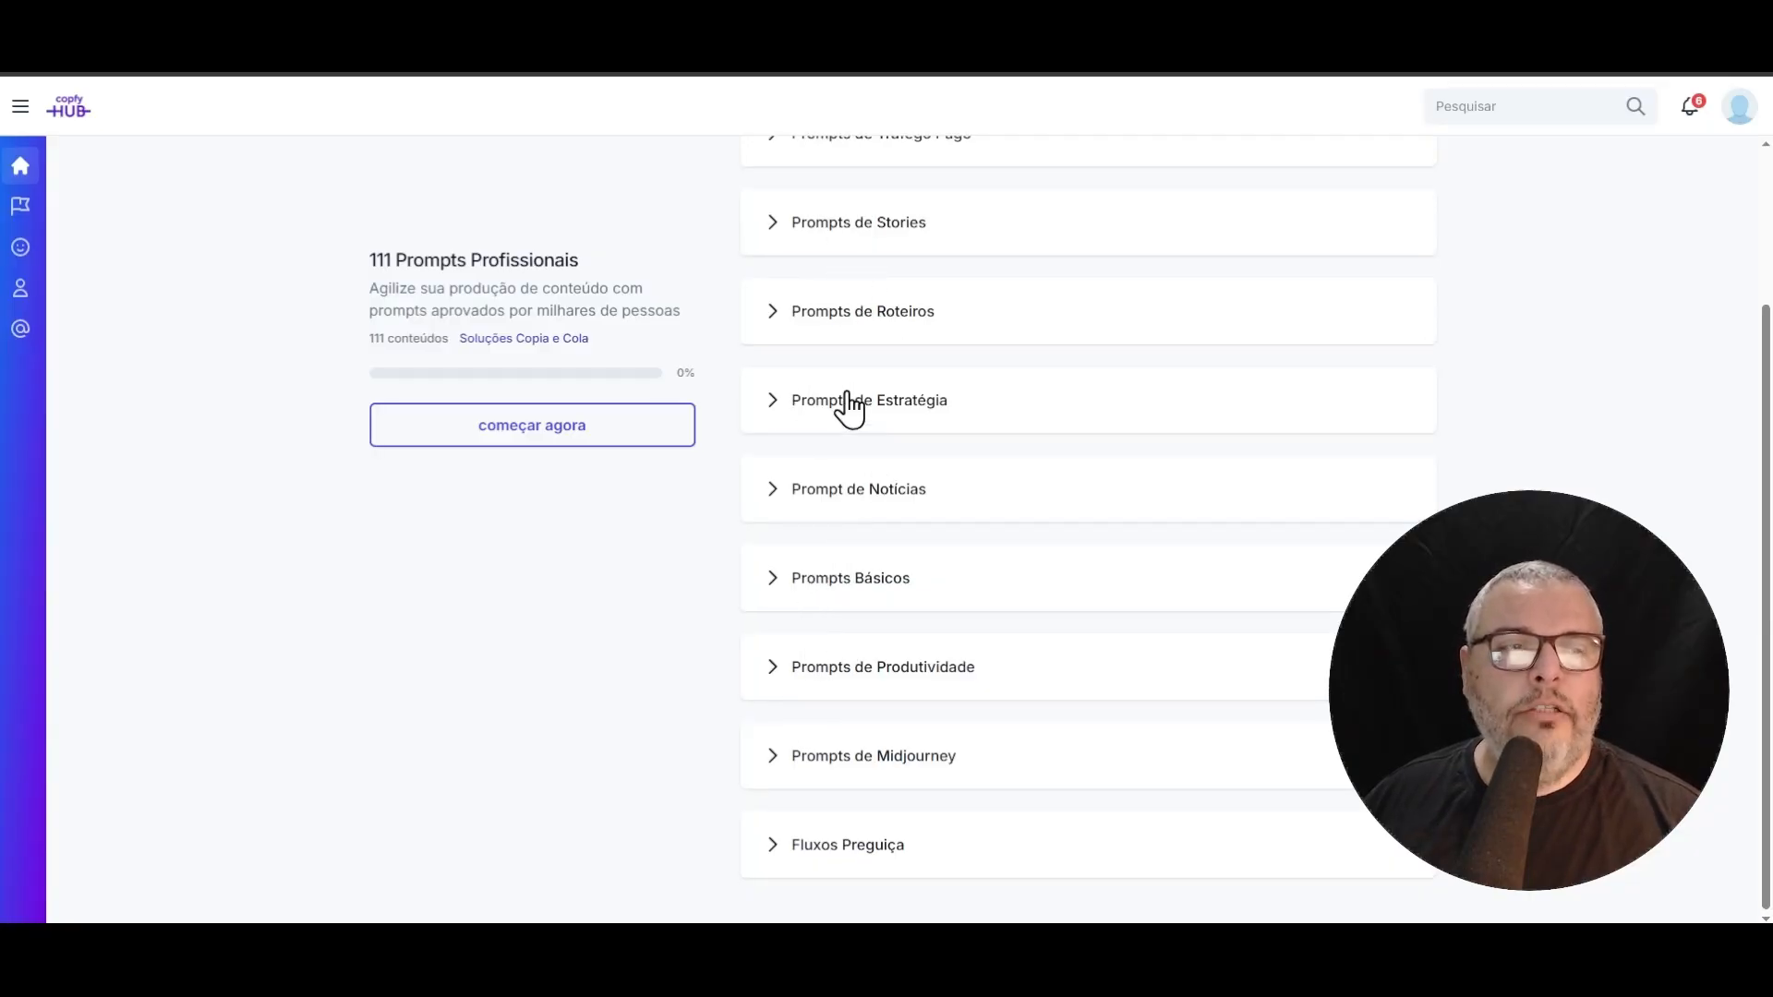
{"action": "scroll", "coordinate": [842, 395], "scroll_direction": "down", "scroll_amount": 3}
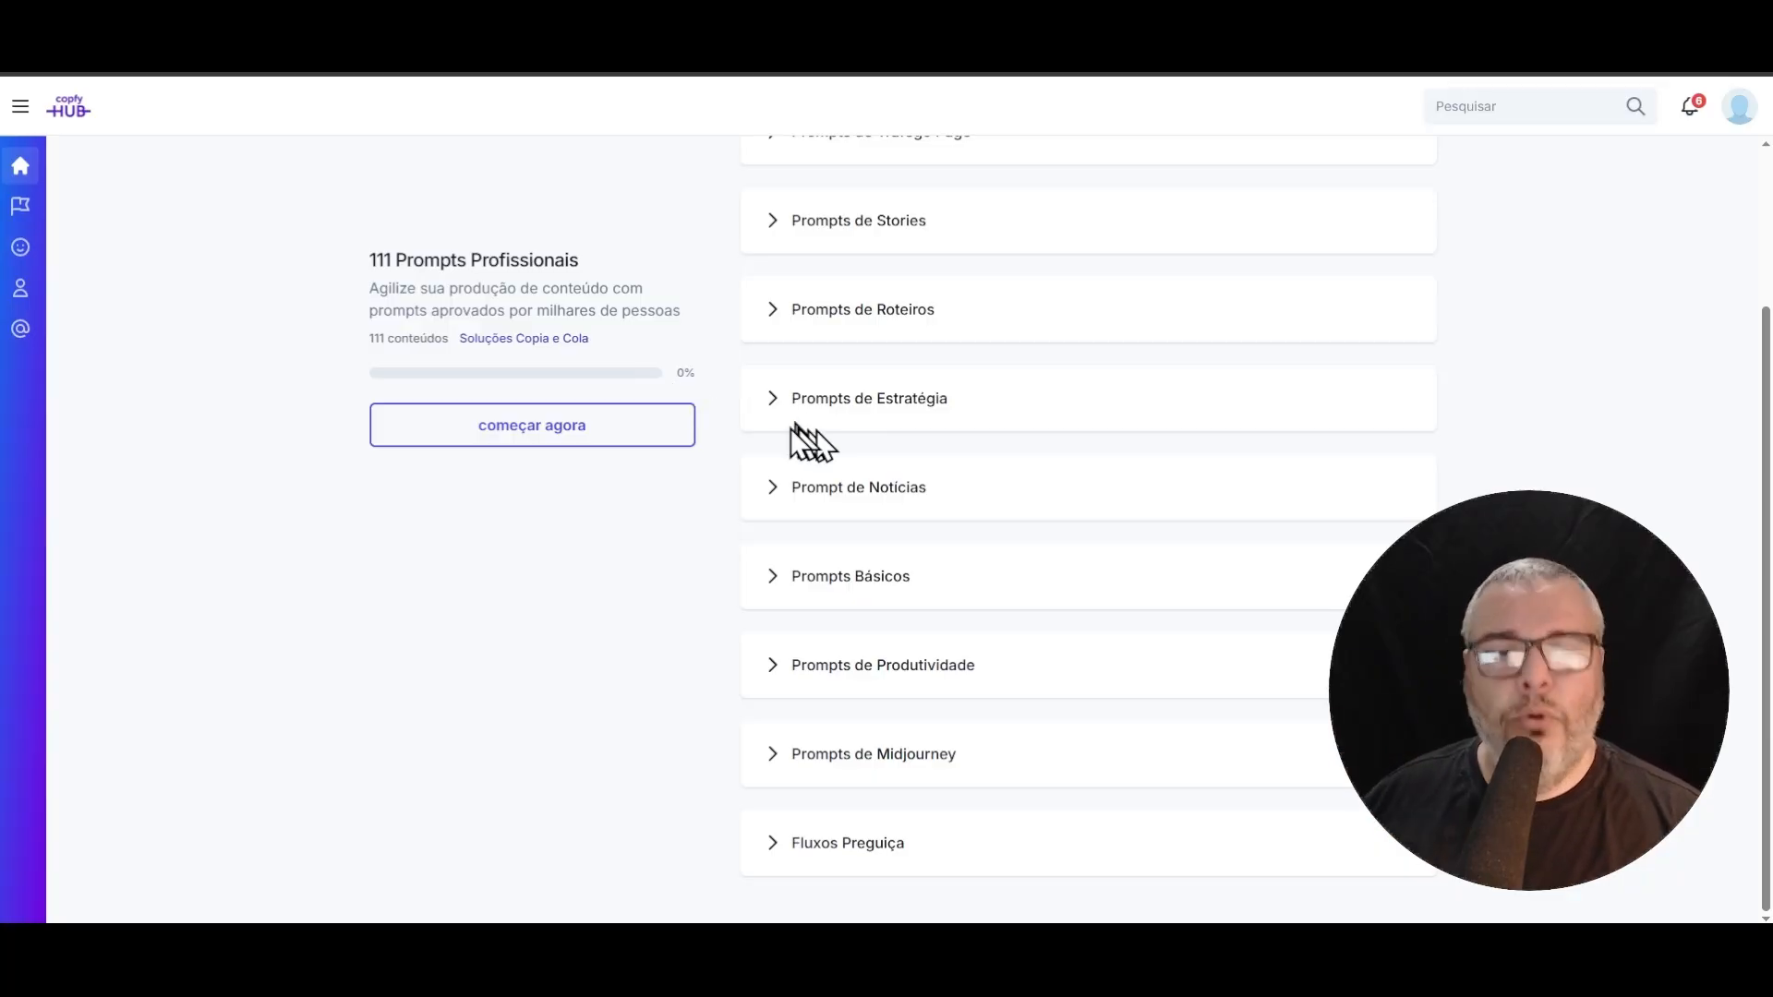
{"action": "scroll", "coordinate": [1041, 446], "scroll_direction": "up", "scroll_amount": 1}
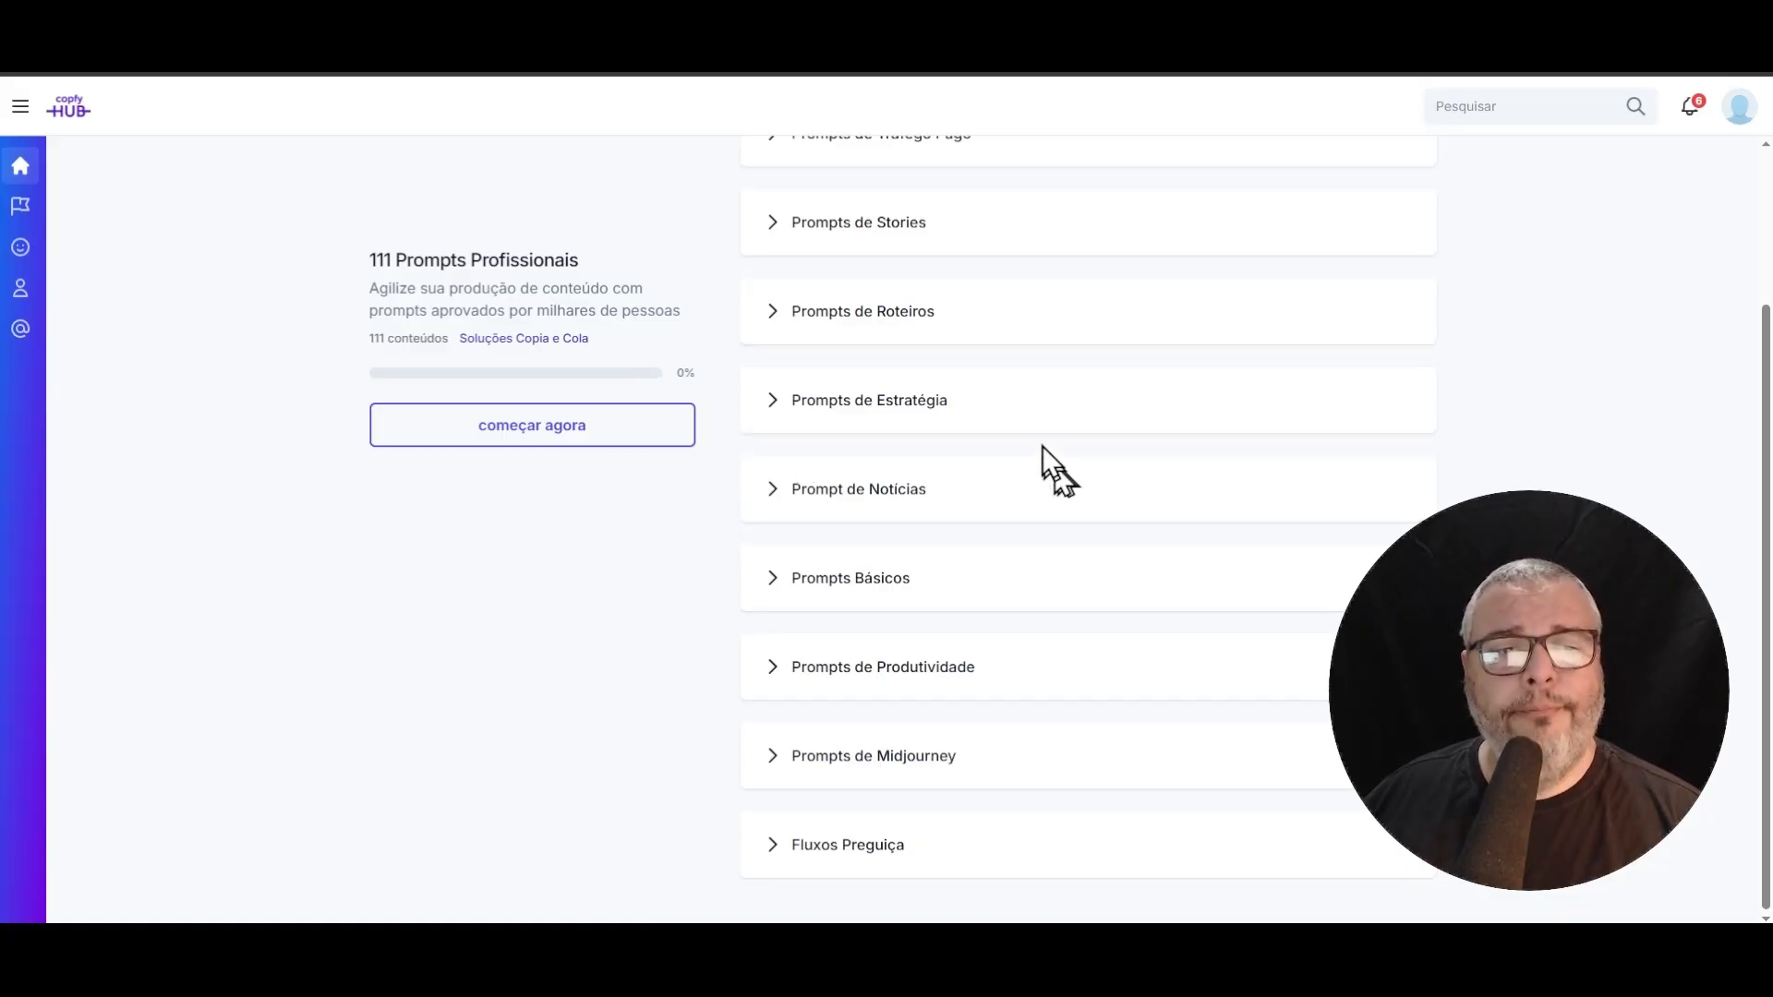
{"action": "scroll", "coordinate": [926, 517], "scroll_direction": "down", "scroll_amount": 2}
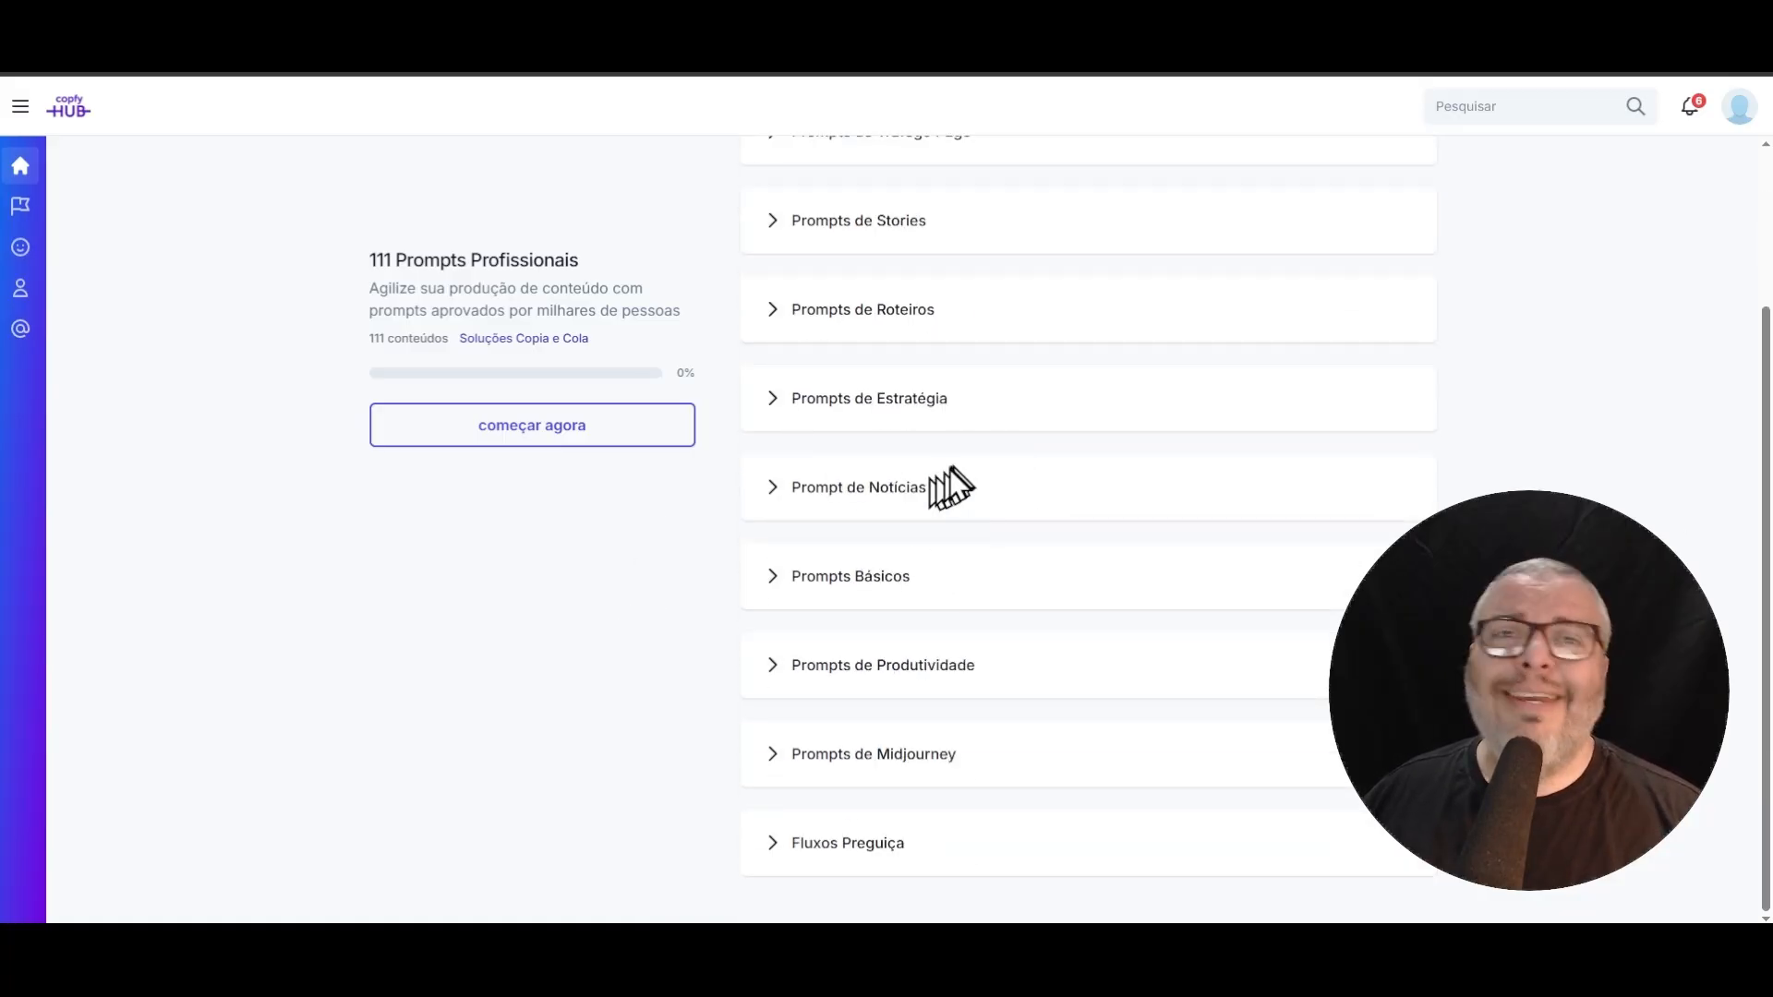
{"action": "key", "text": "alt+Tab"}
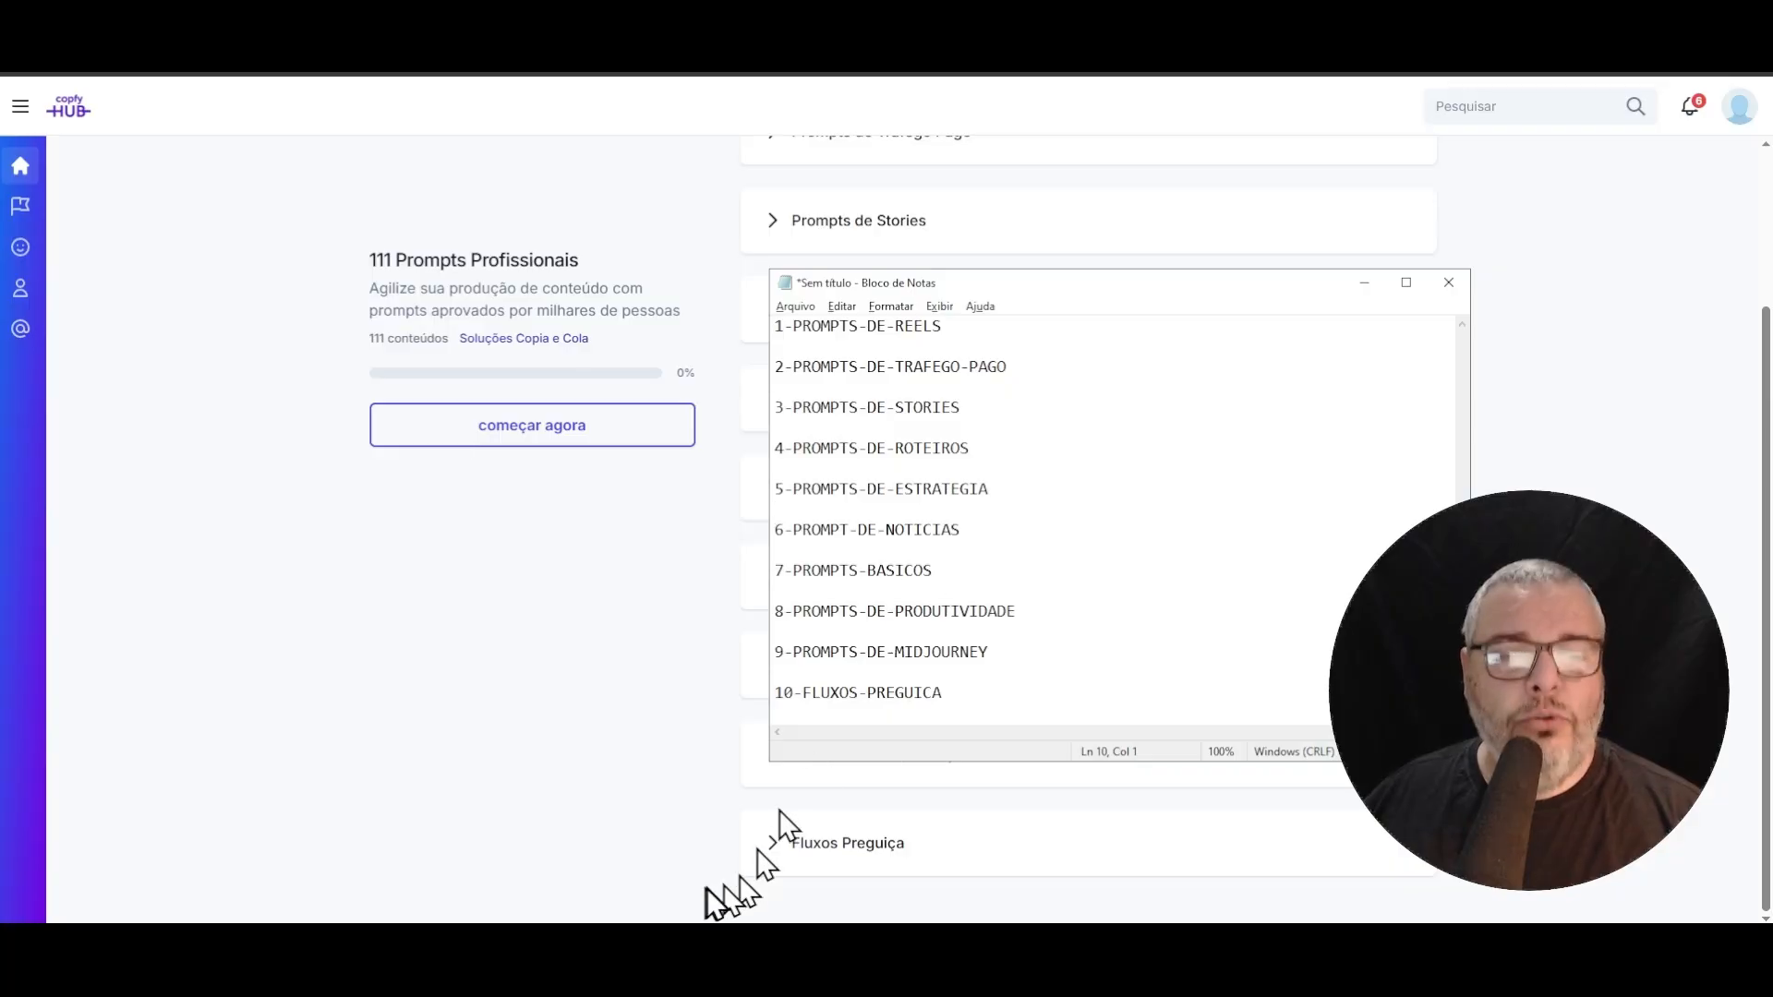
{"action": "left_click", "coordinate": [953, 943]}
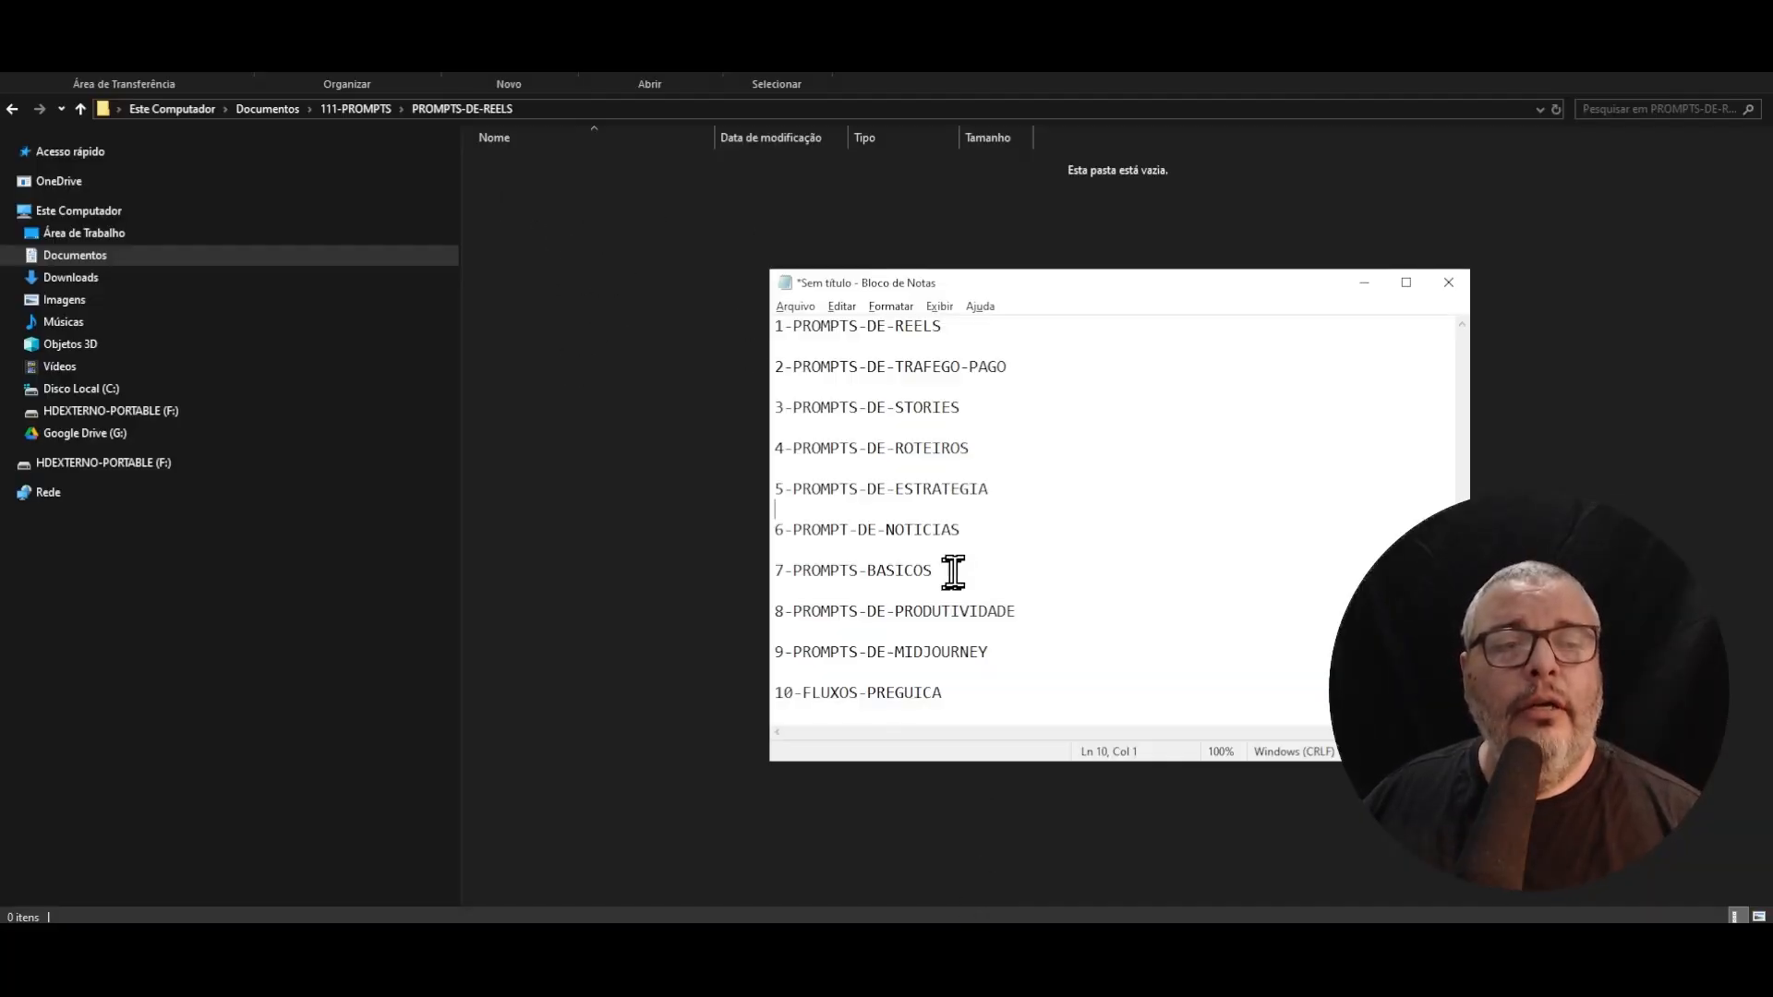
{"action": "key", "text": "alt+Tab"}
{"action": "left_click", "coordinate": [751, 570]}
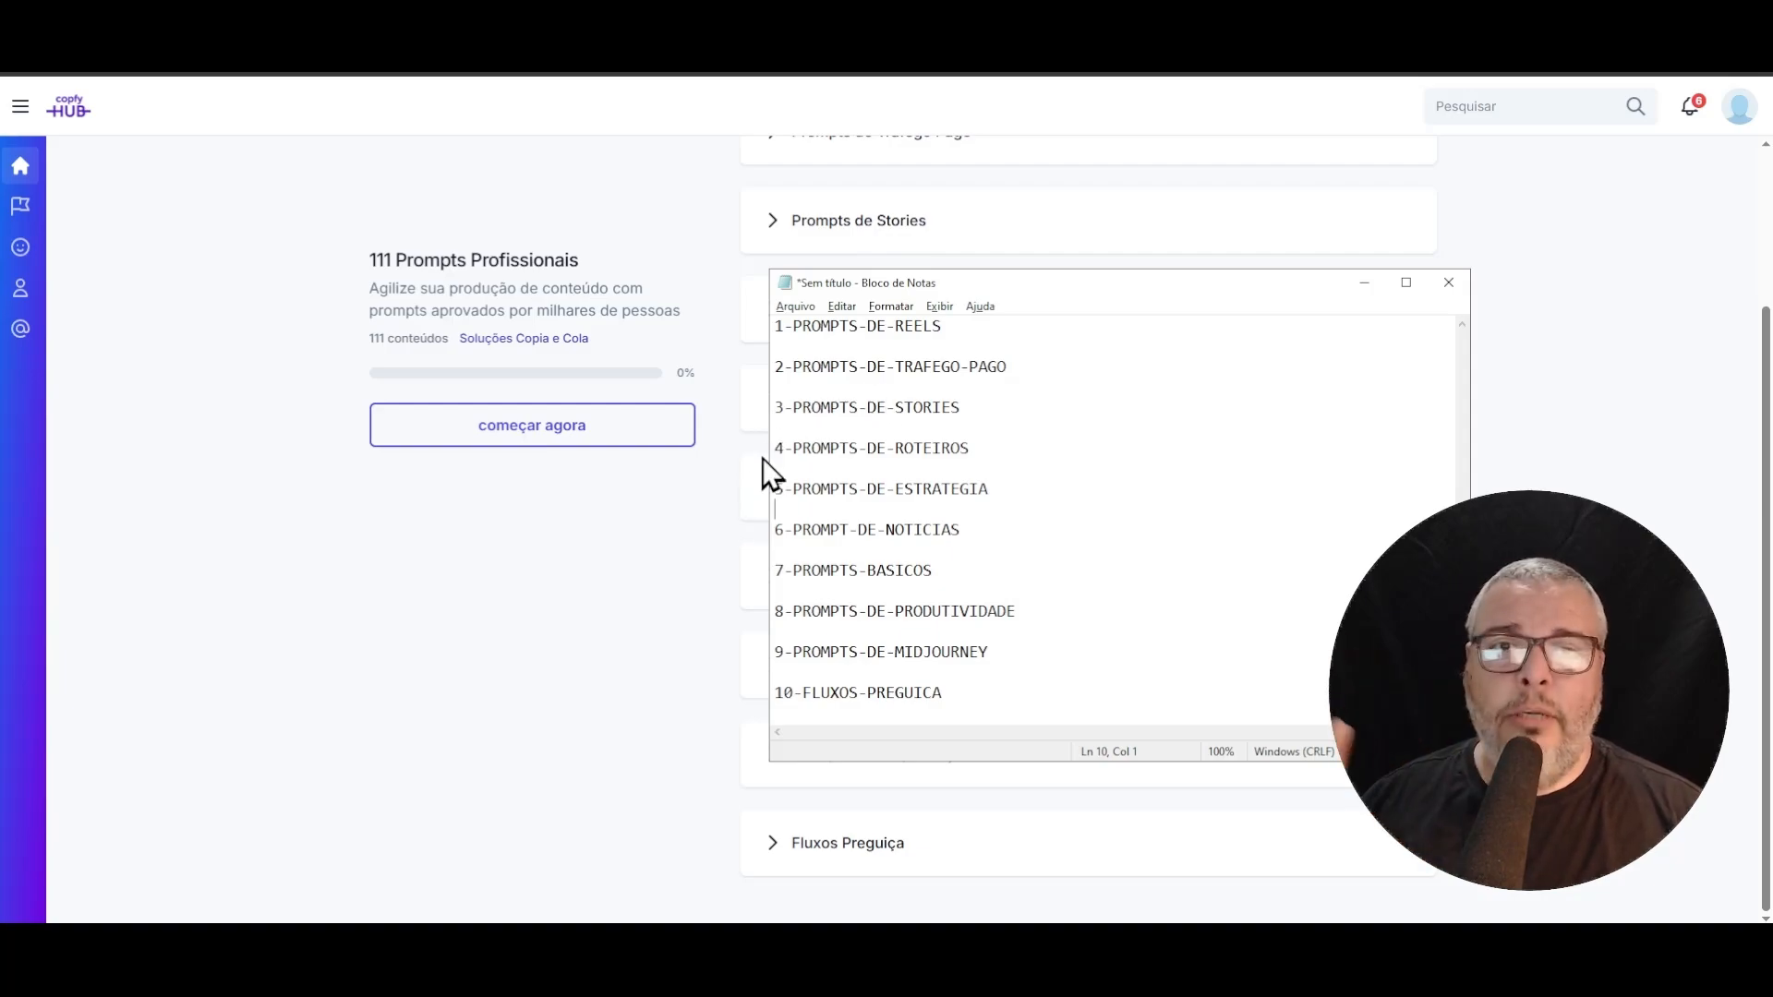
- In ChatGPT, draft the message "Chat, por favor, crie um arquivo em lote, que gere as pastas da listagem abaixo onde ele for executado."
{"action": "left_click", "coordinate": [550, 685]}
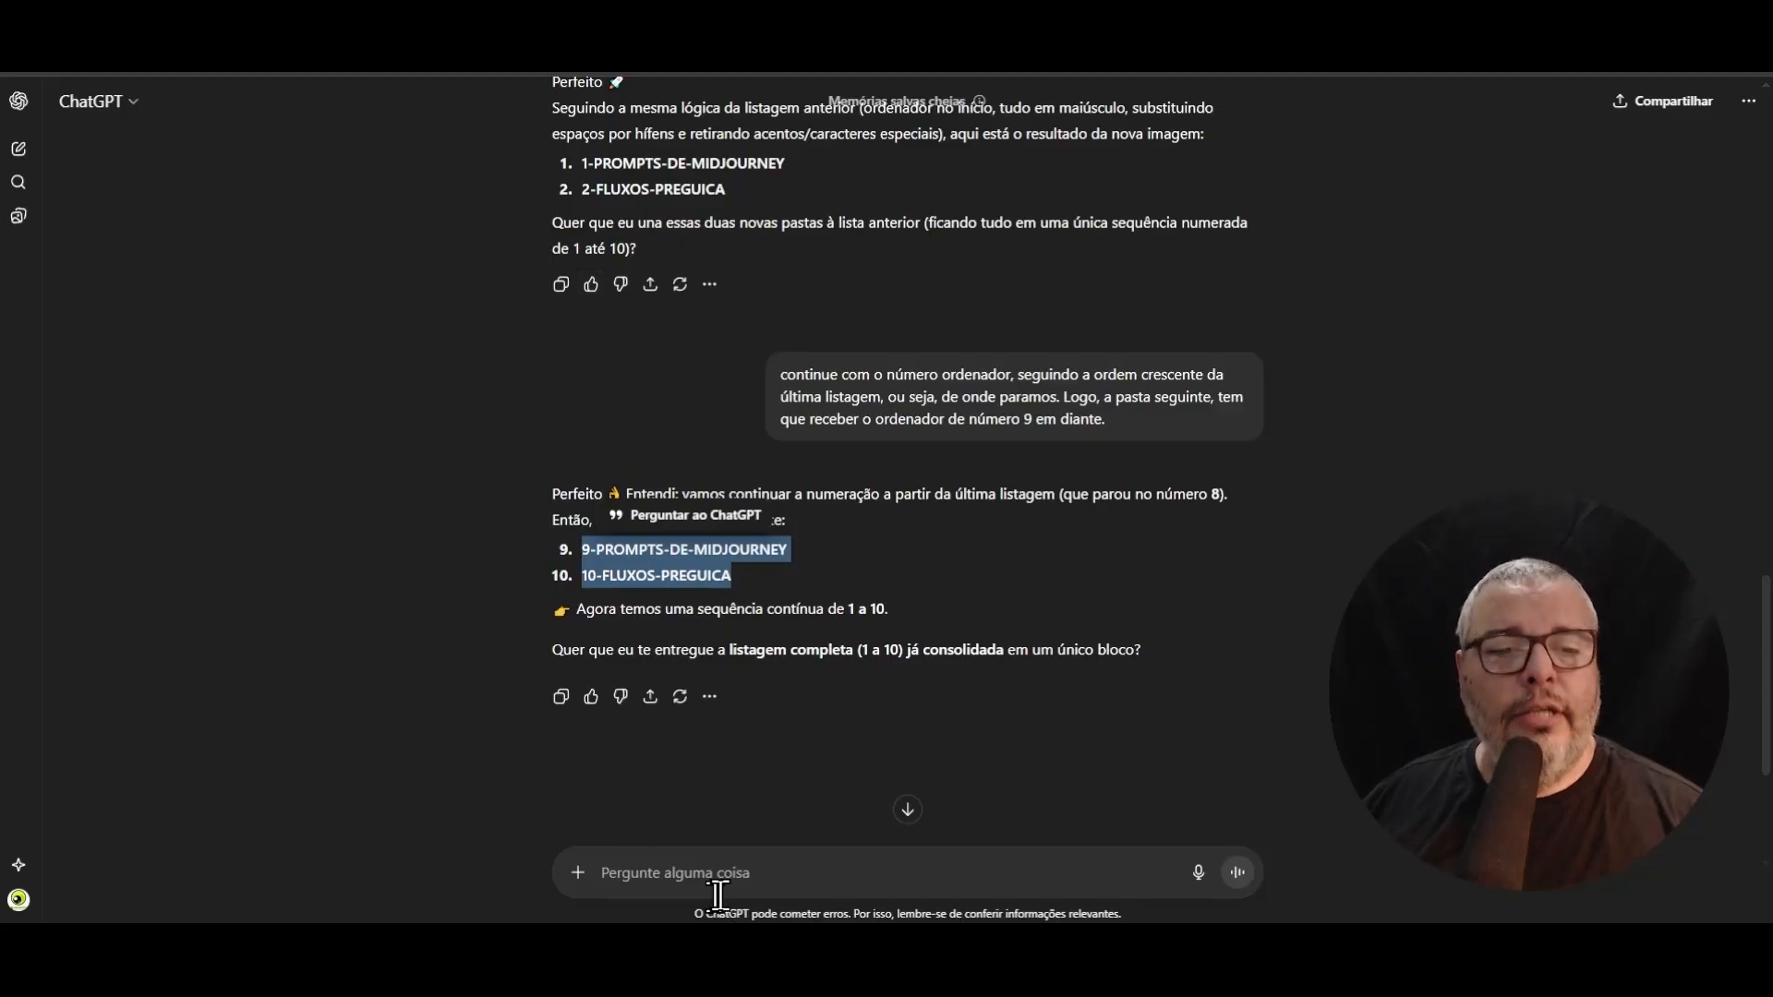
{"action": "left_click", "coordinate": [713, 892]}
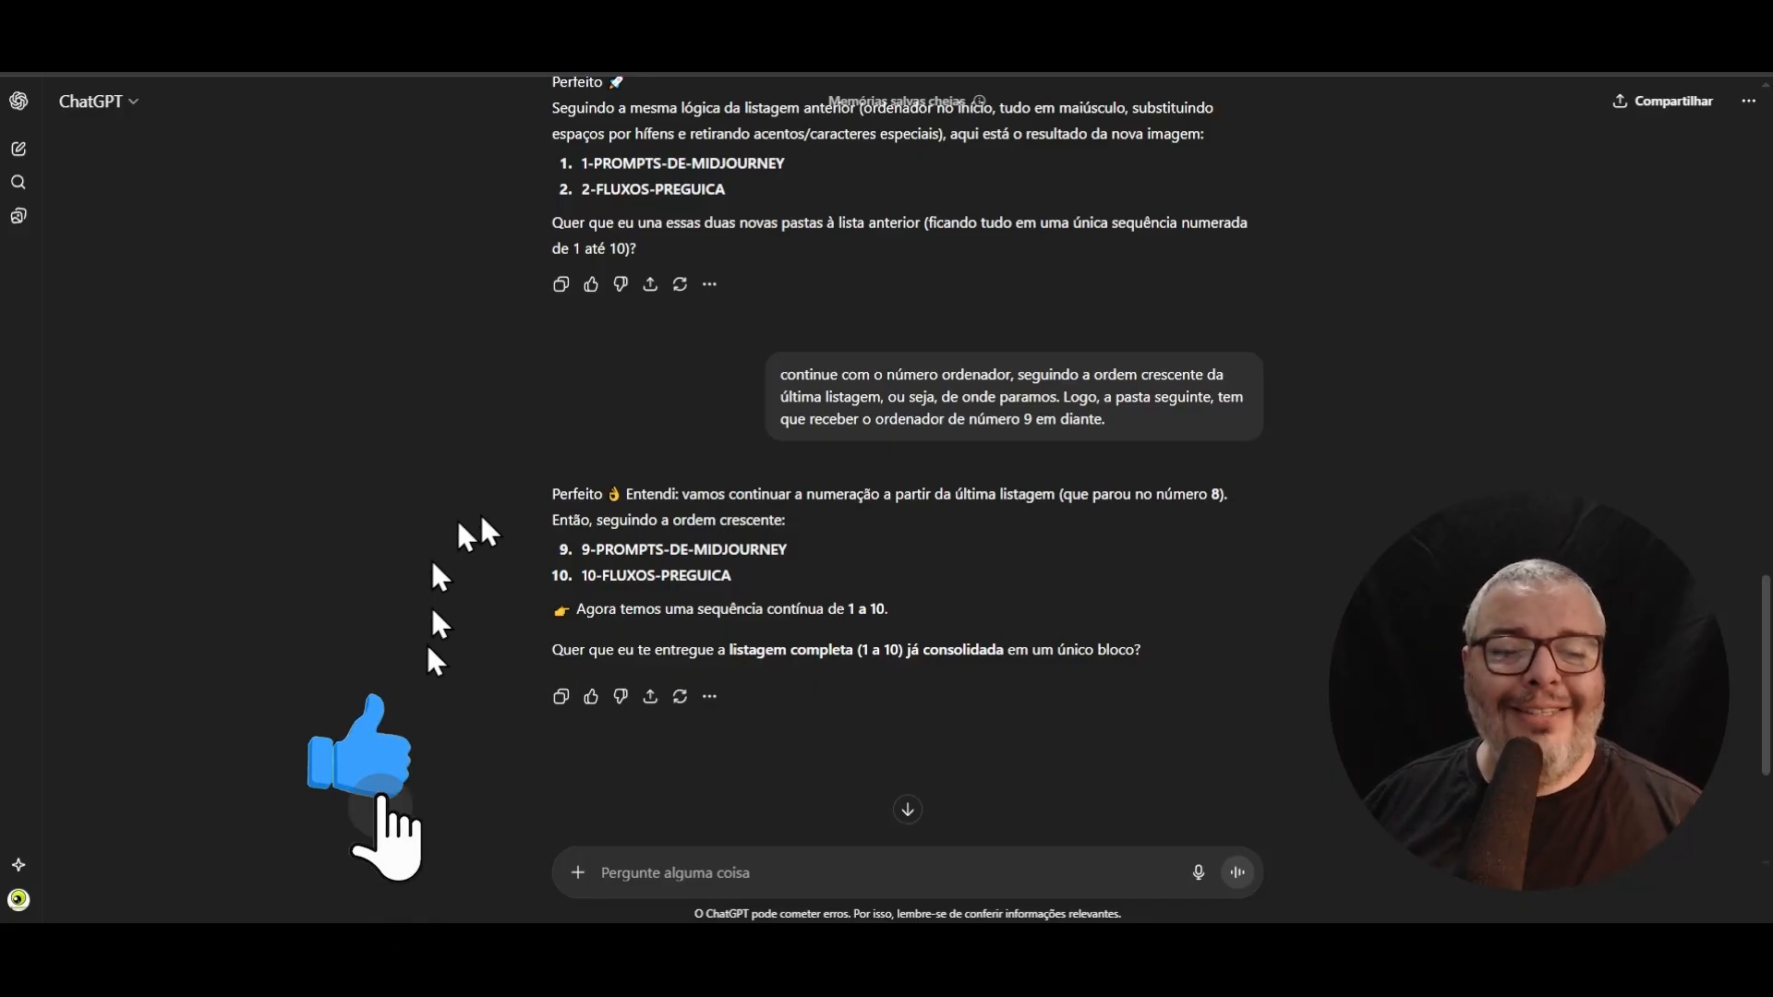
{"action": "scroll", "coordinate": [464, 679], "scroll_direction": "down", "scroll_amount": 3}
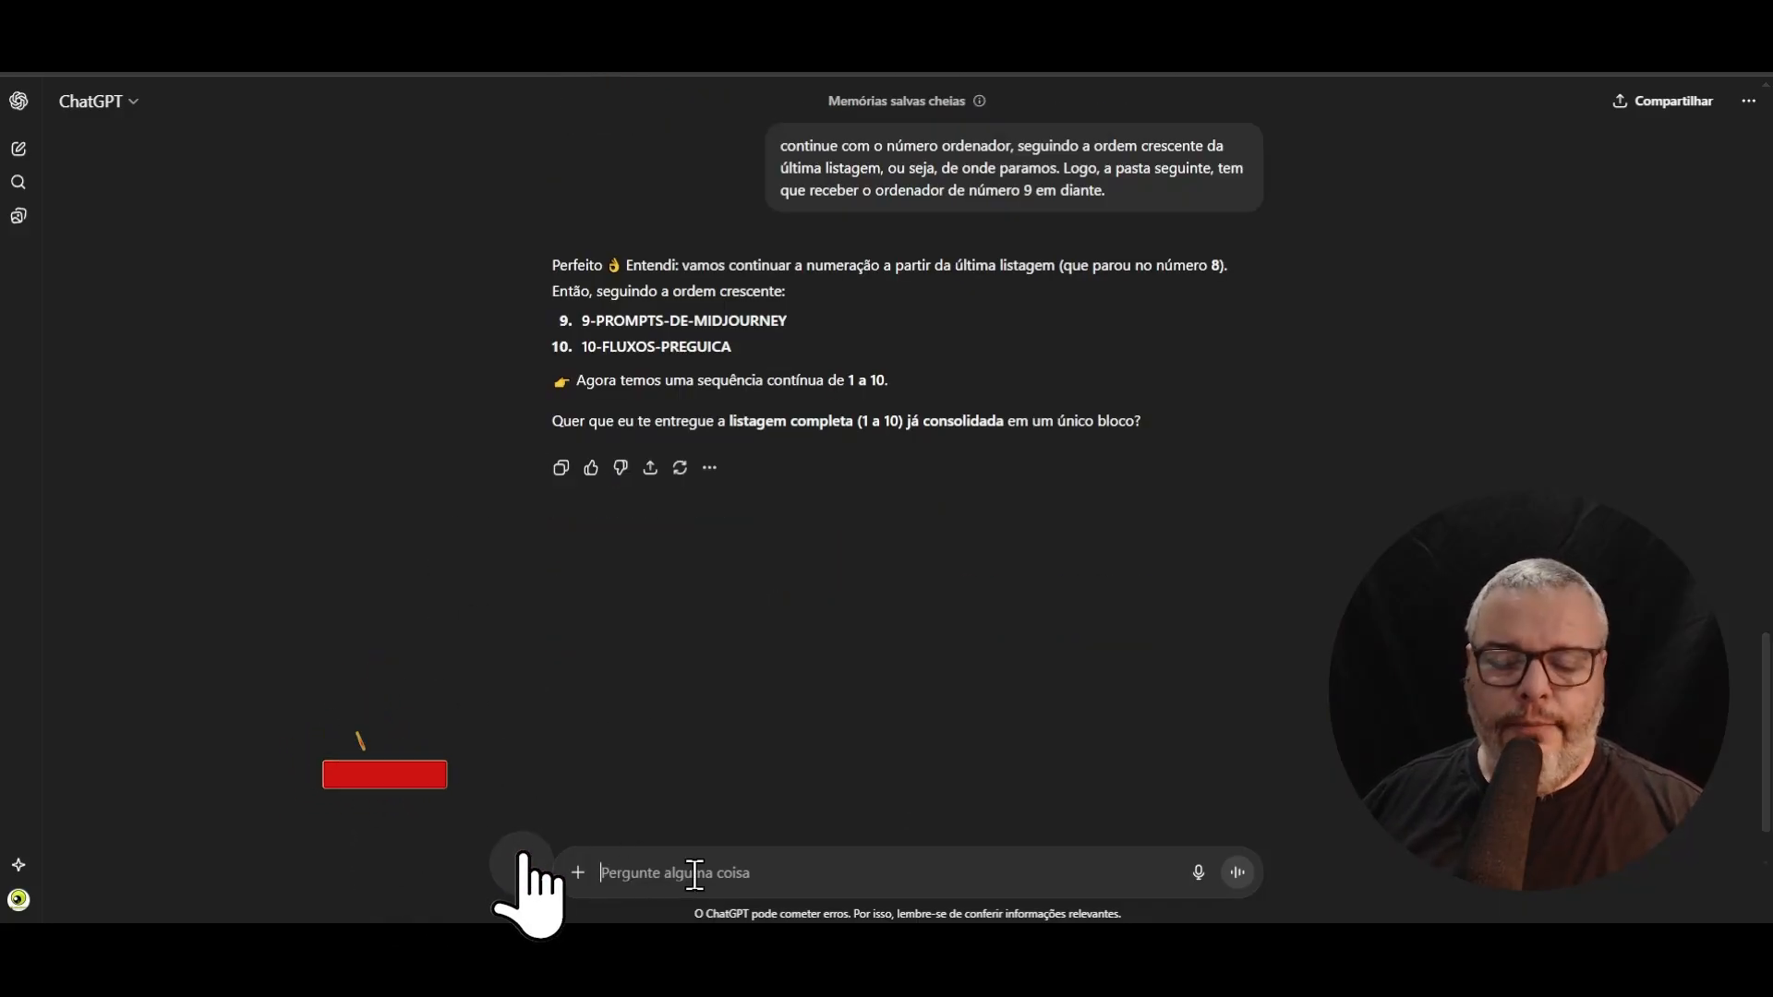
{"action": "type", "text": "d"}
{"action": "key", "text": "BackSpace"}
{"action": "type", "text": "Chat"}
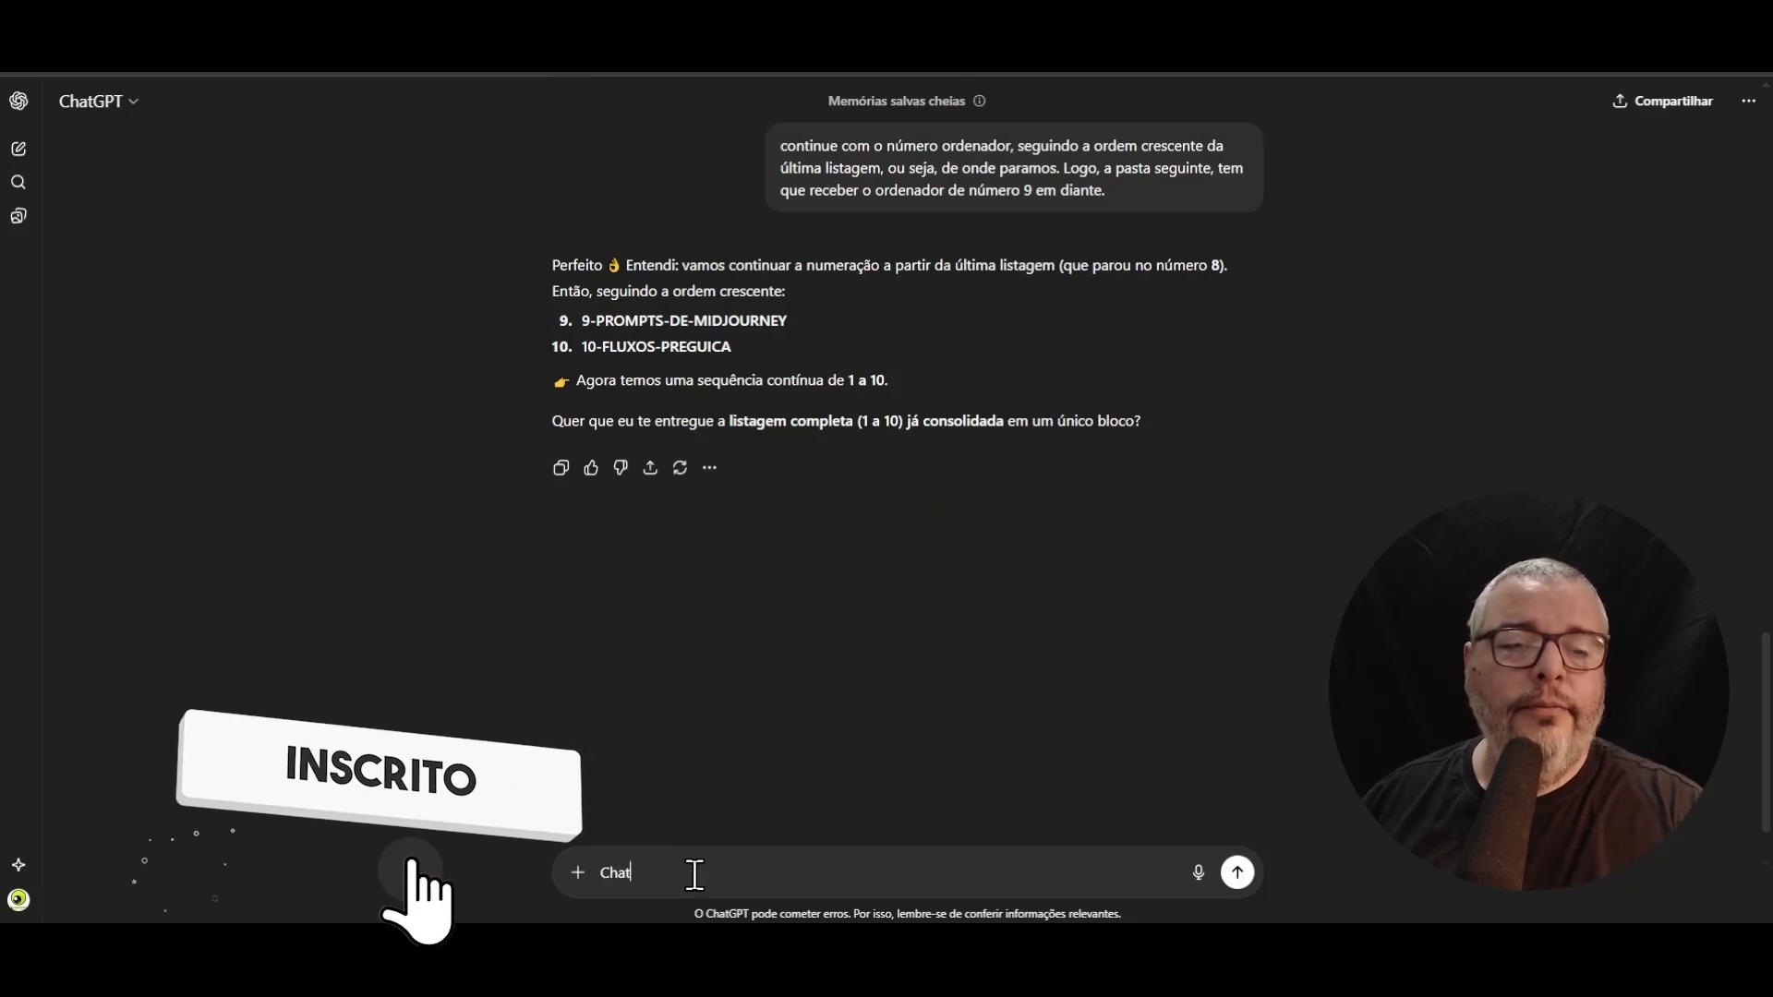
{"action": "type", "text": ", por favor, cr"}
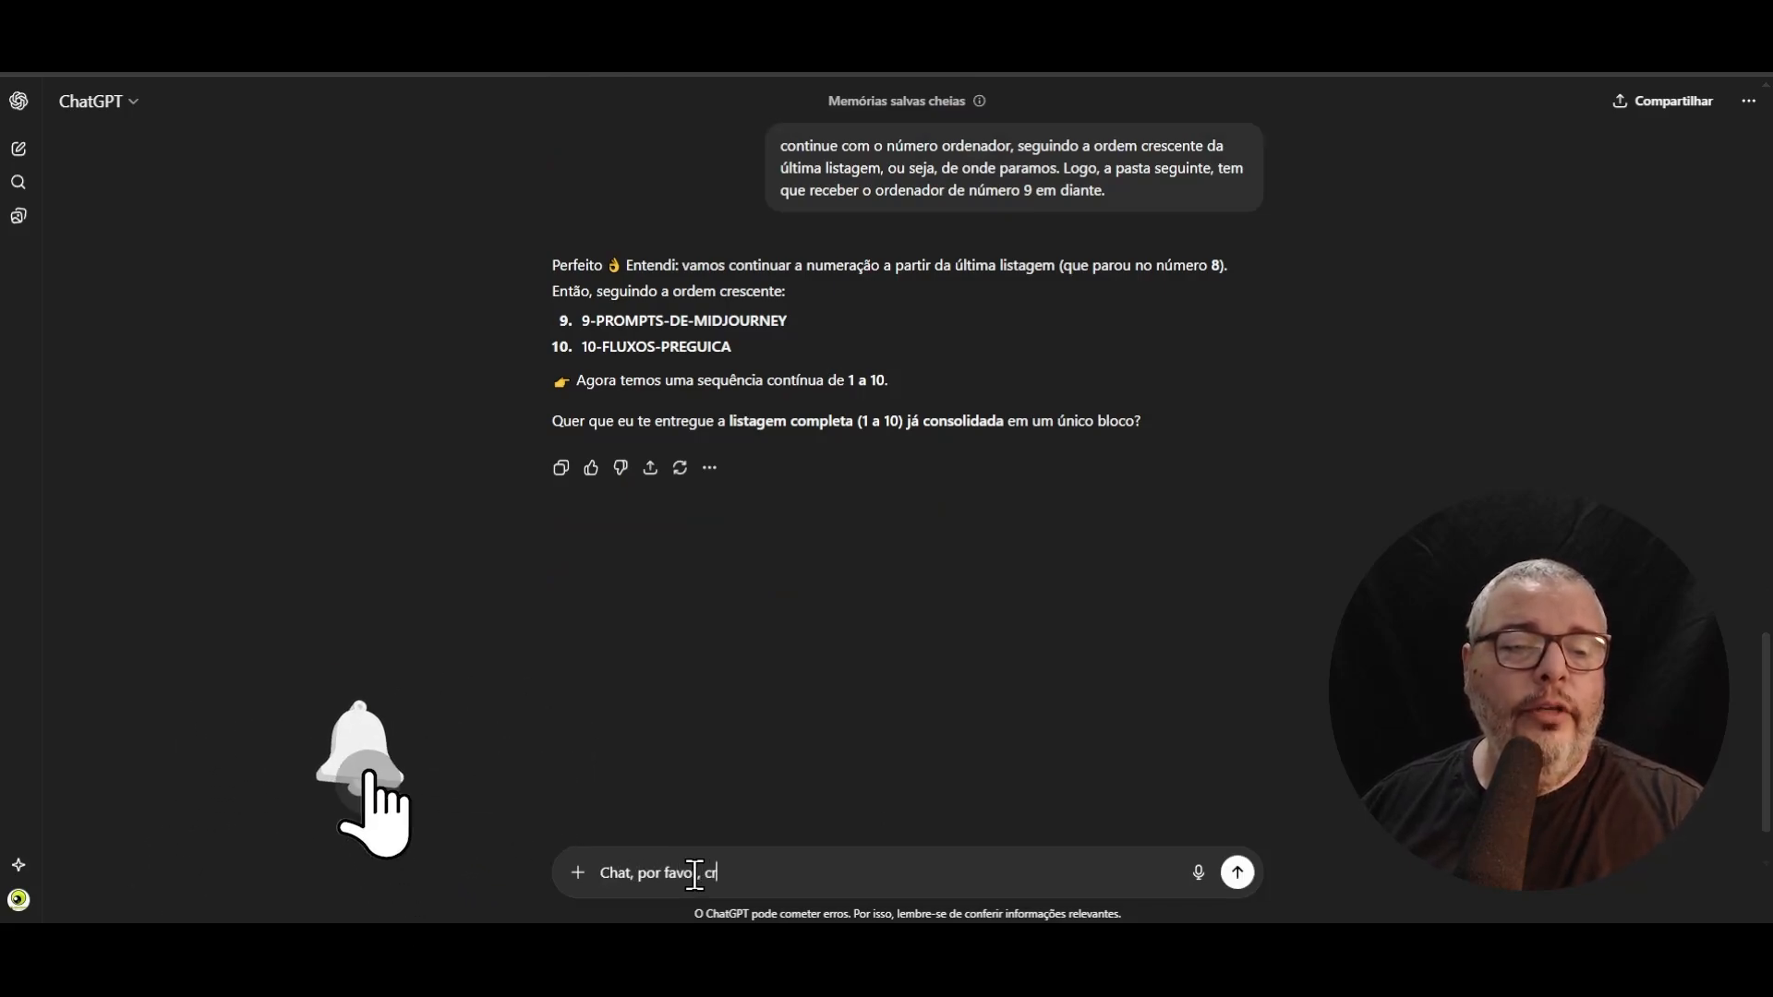
{"action": "type", "text": "ie um arquivo e"}
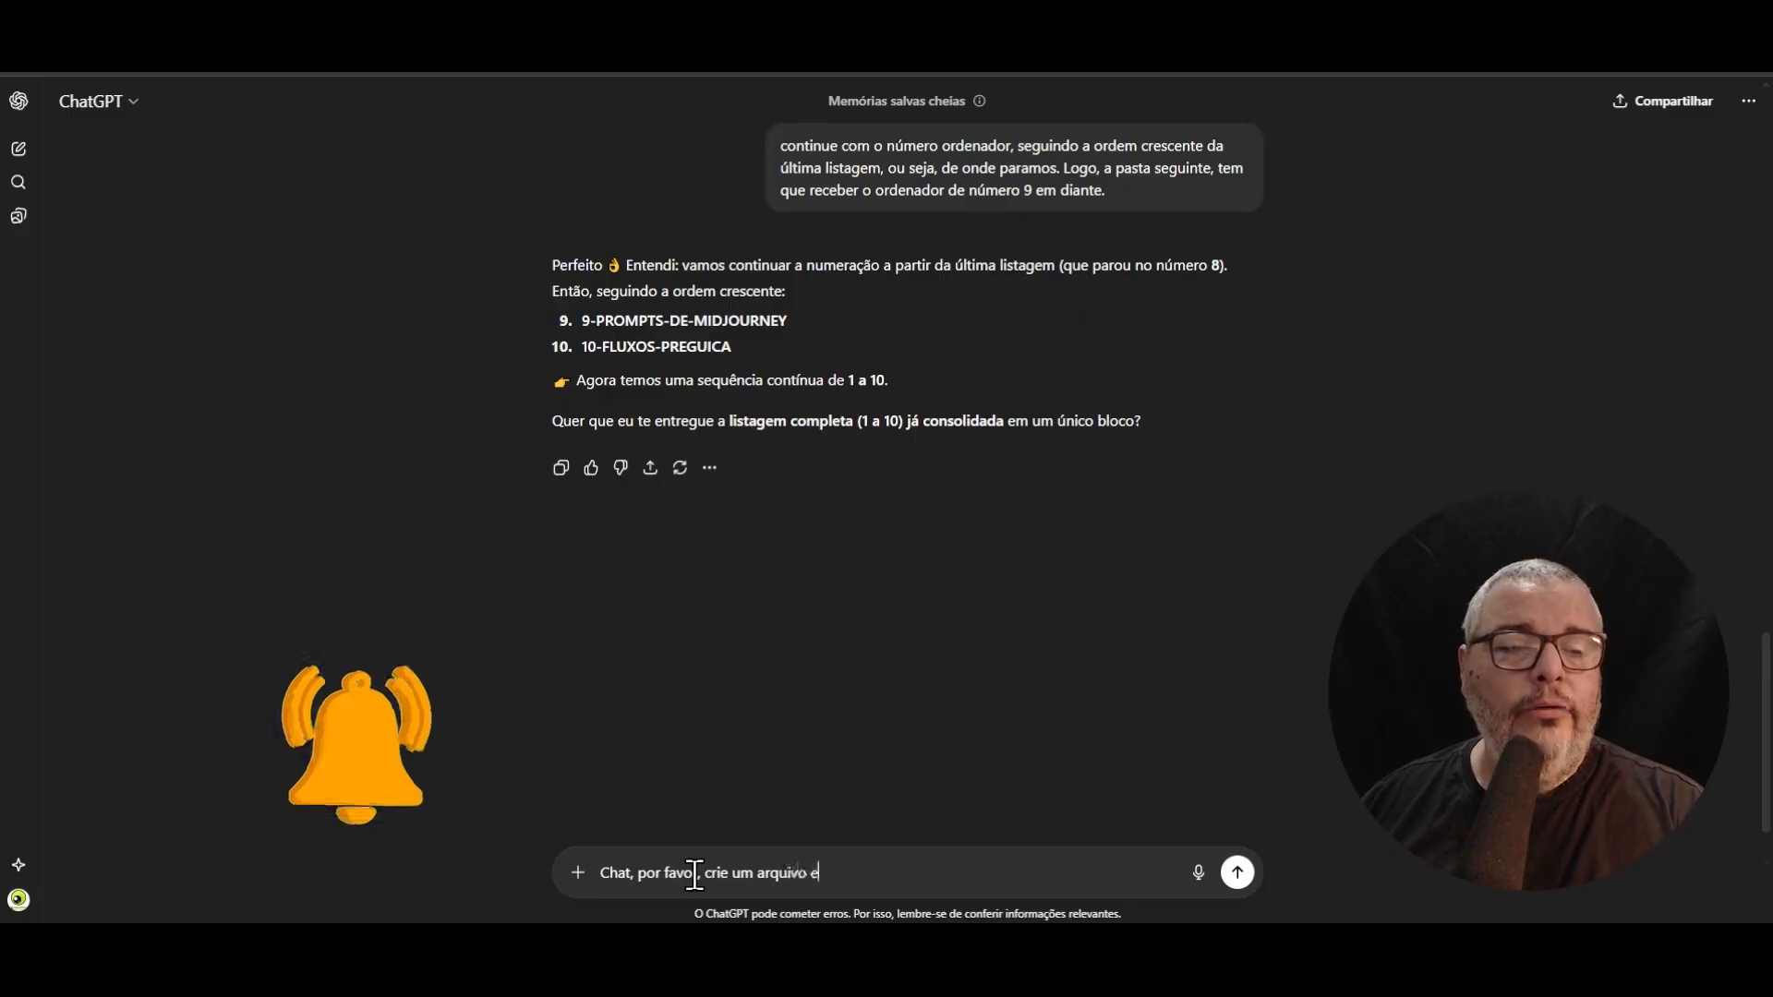
{"action": "type", "text": "m lote, que gere as pastas"}
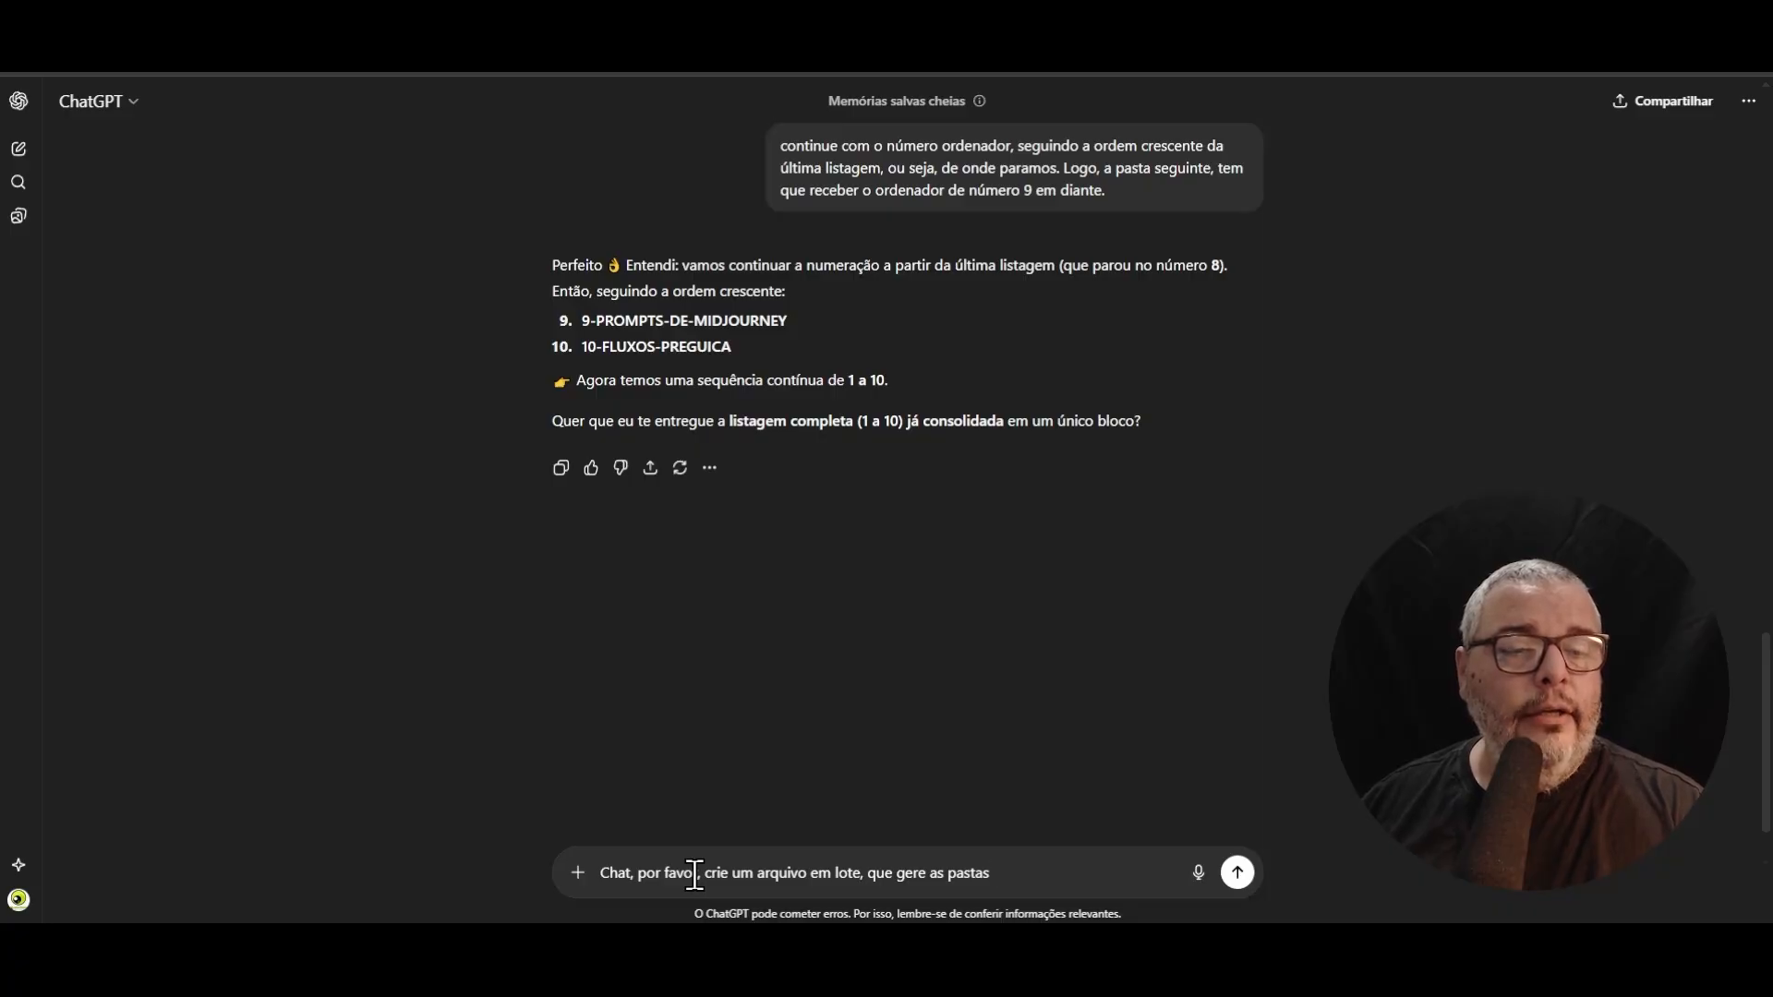
{"action": "key", "text": "BackSpace"}
{"action": "key", "text": "BackSpace"}
{"action": "key", "text": "BackSpace"}
{"action": "key", "text": "BackSpace"}
{"action": "key", "text": "BackSpace"}
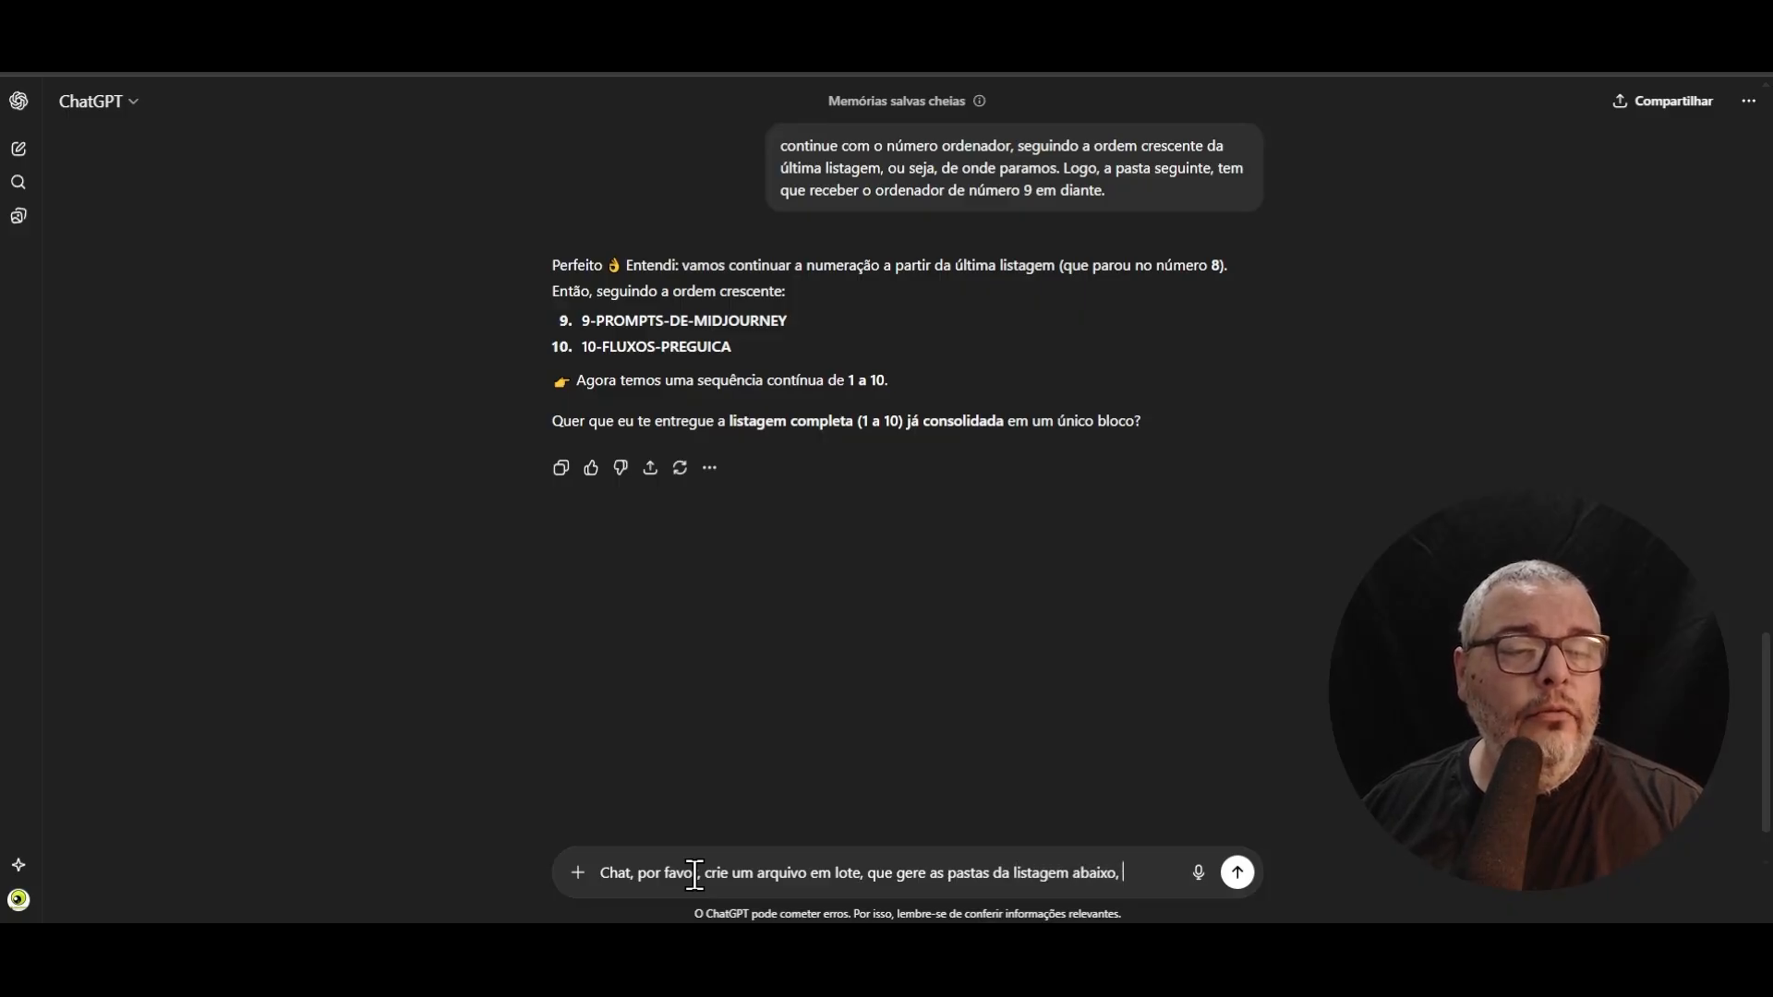
{"action": "type", "text": "ond"}
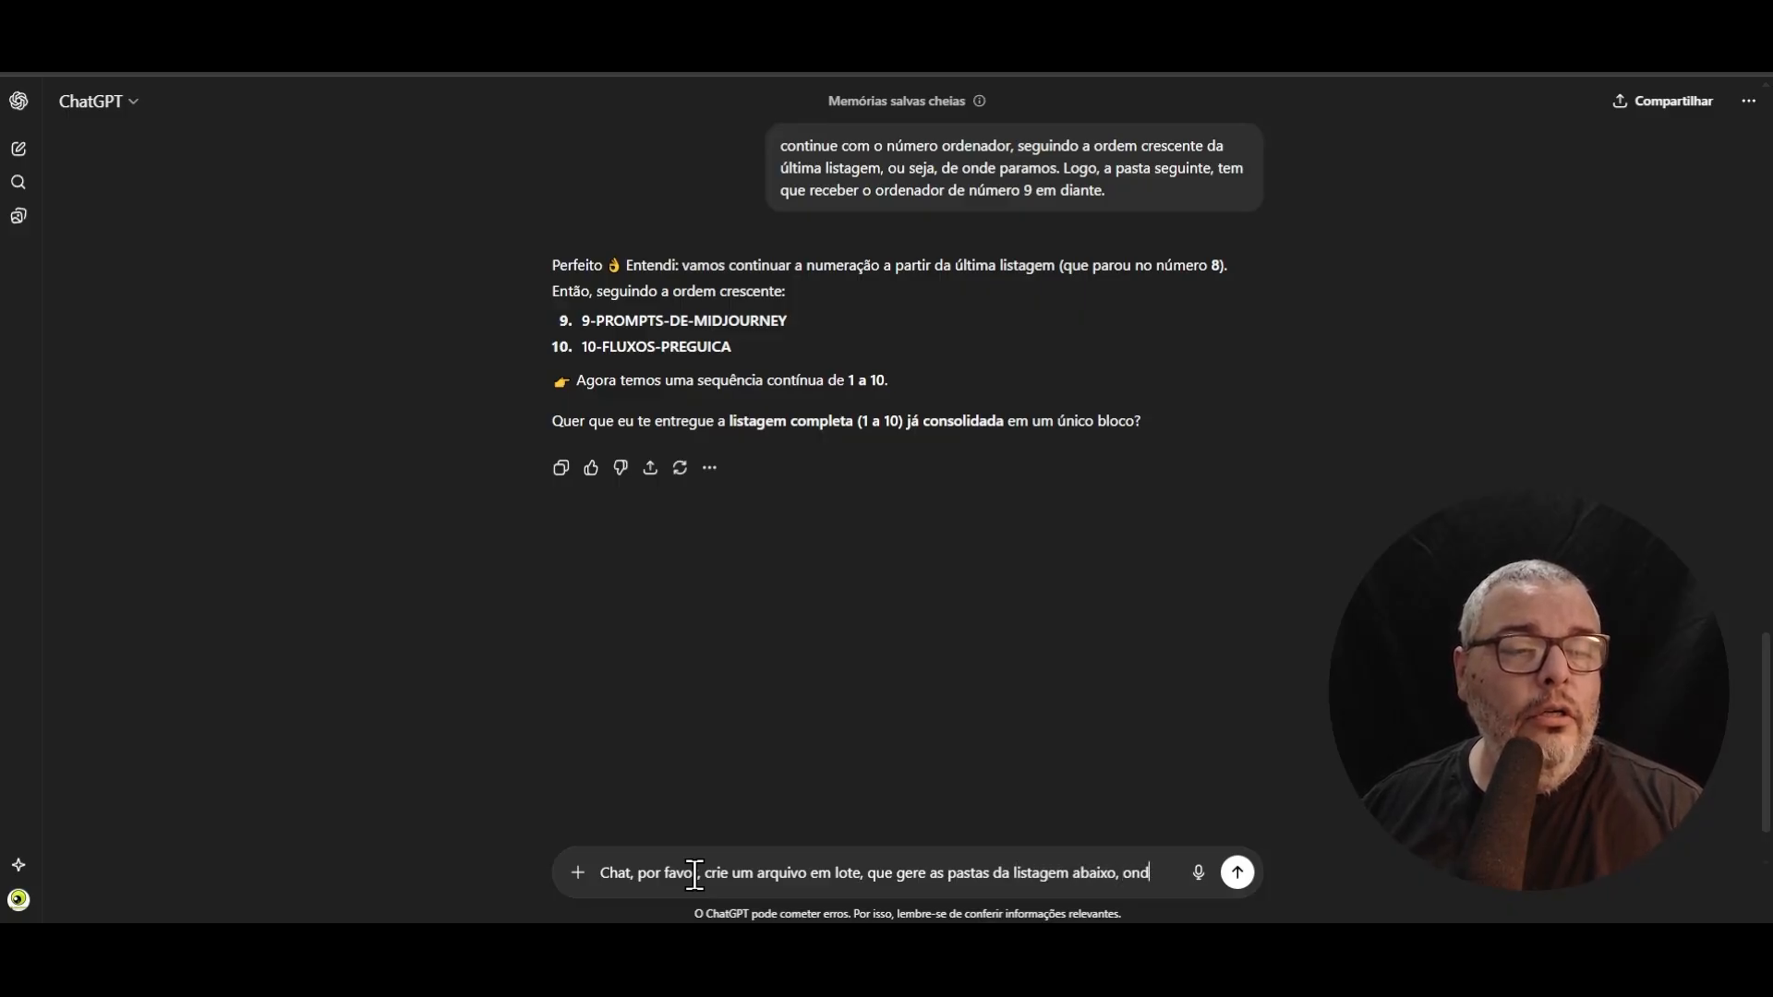
{"action": "type", "text": "e ele"}
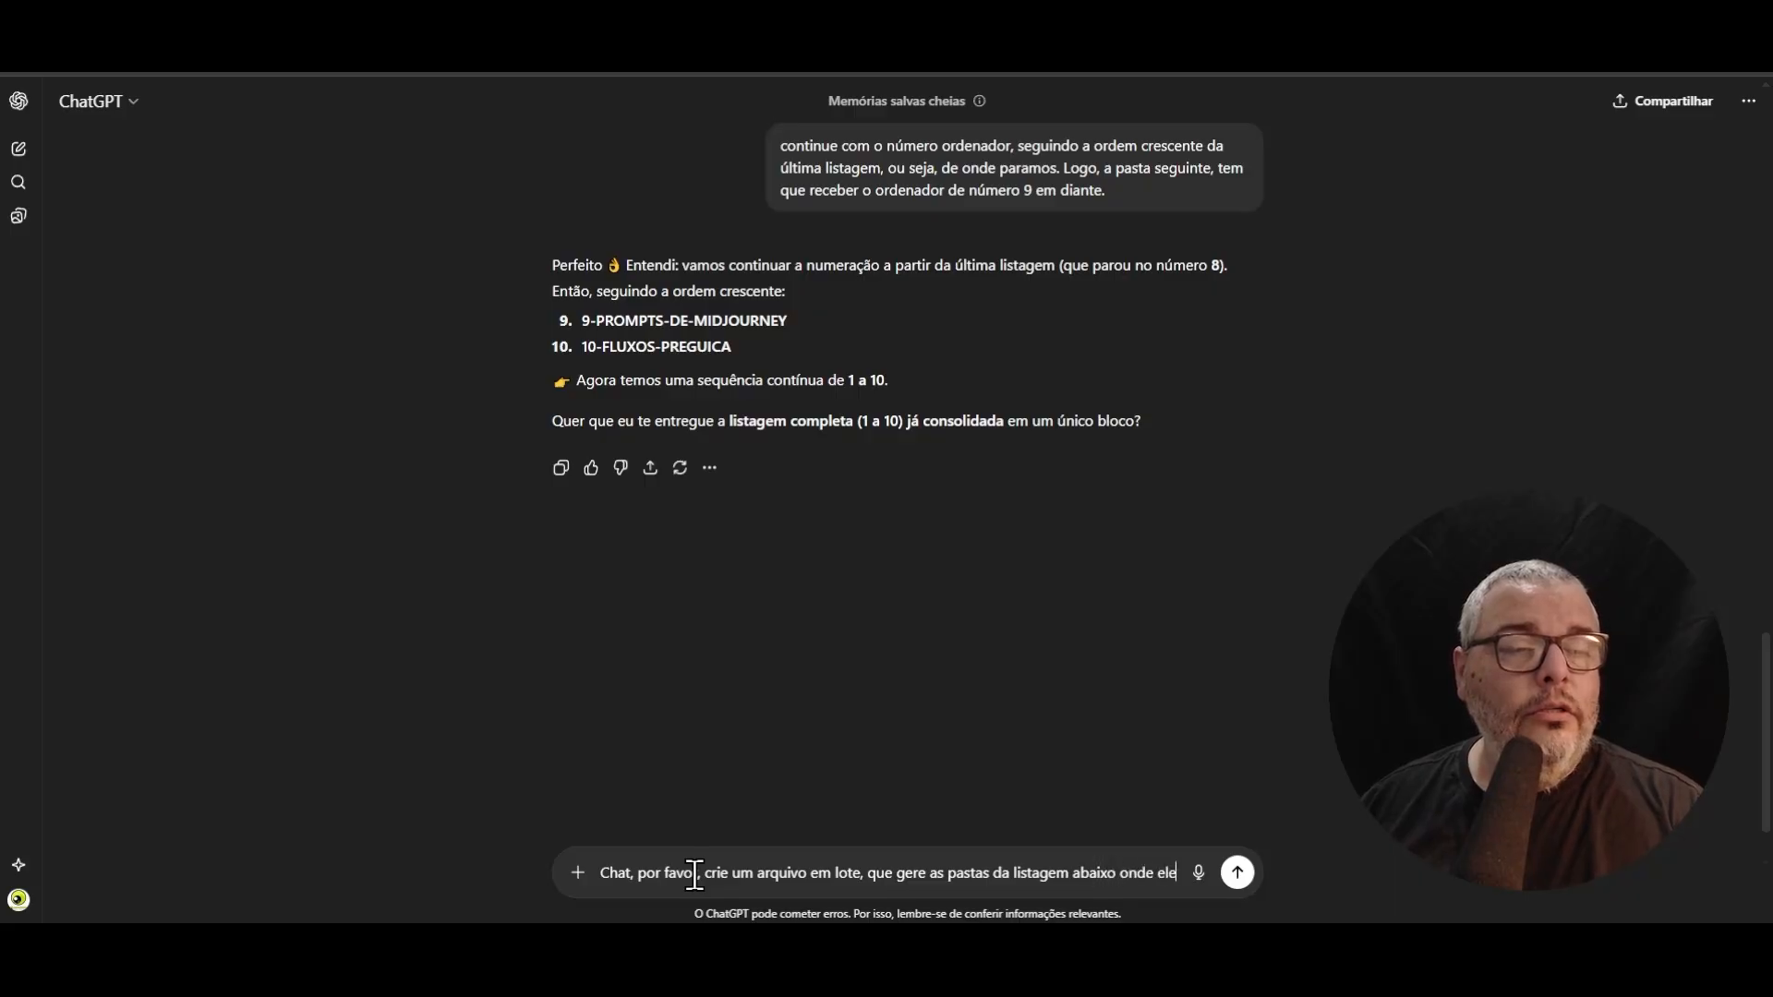
{"action": "type", "text": " form"}
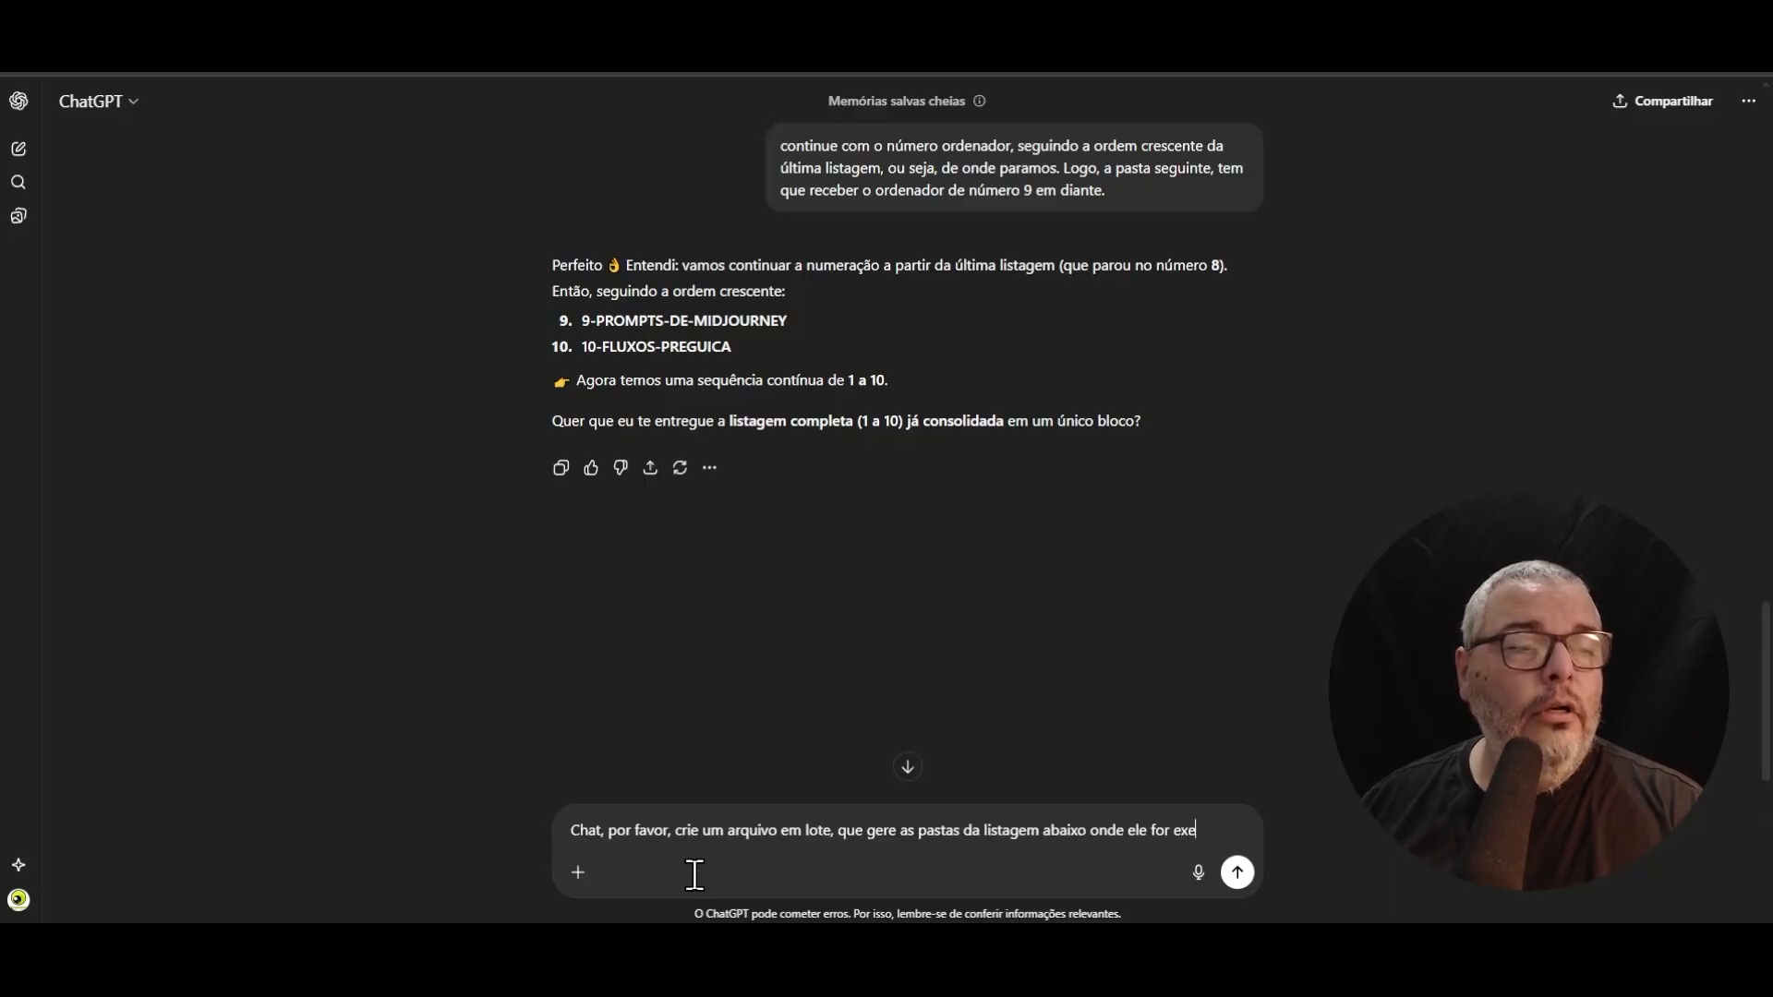
- Add the sentence "Exatamente da maneira que aparece na listagem." to the draft message, followed by a blank line
{"action": "key", "text": "shift+Return"}
{"action": "type", "text": "Ex"}
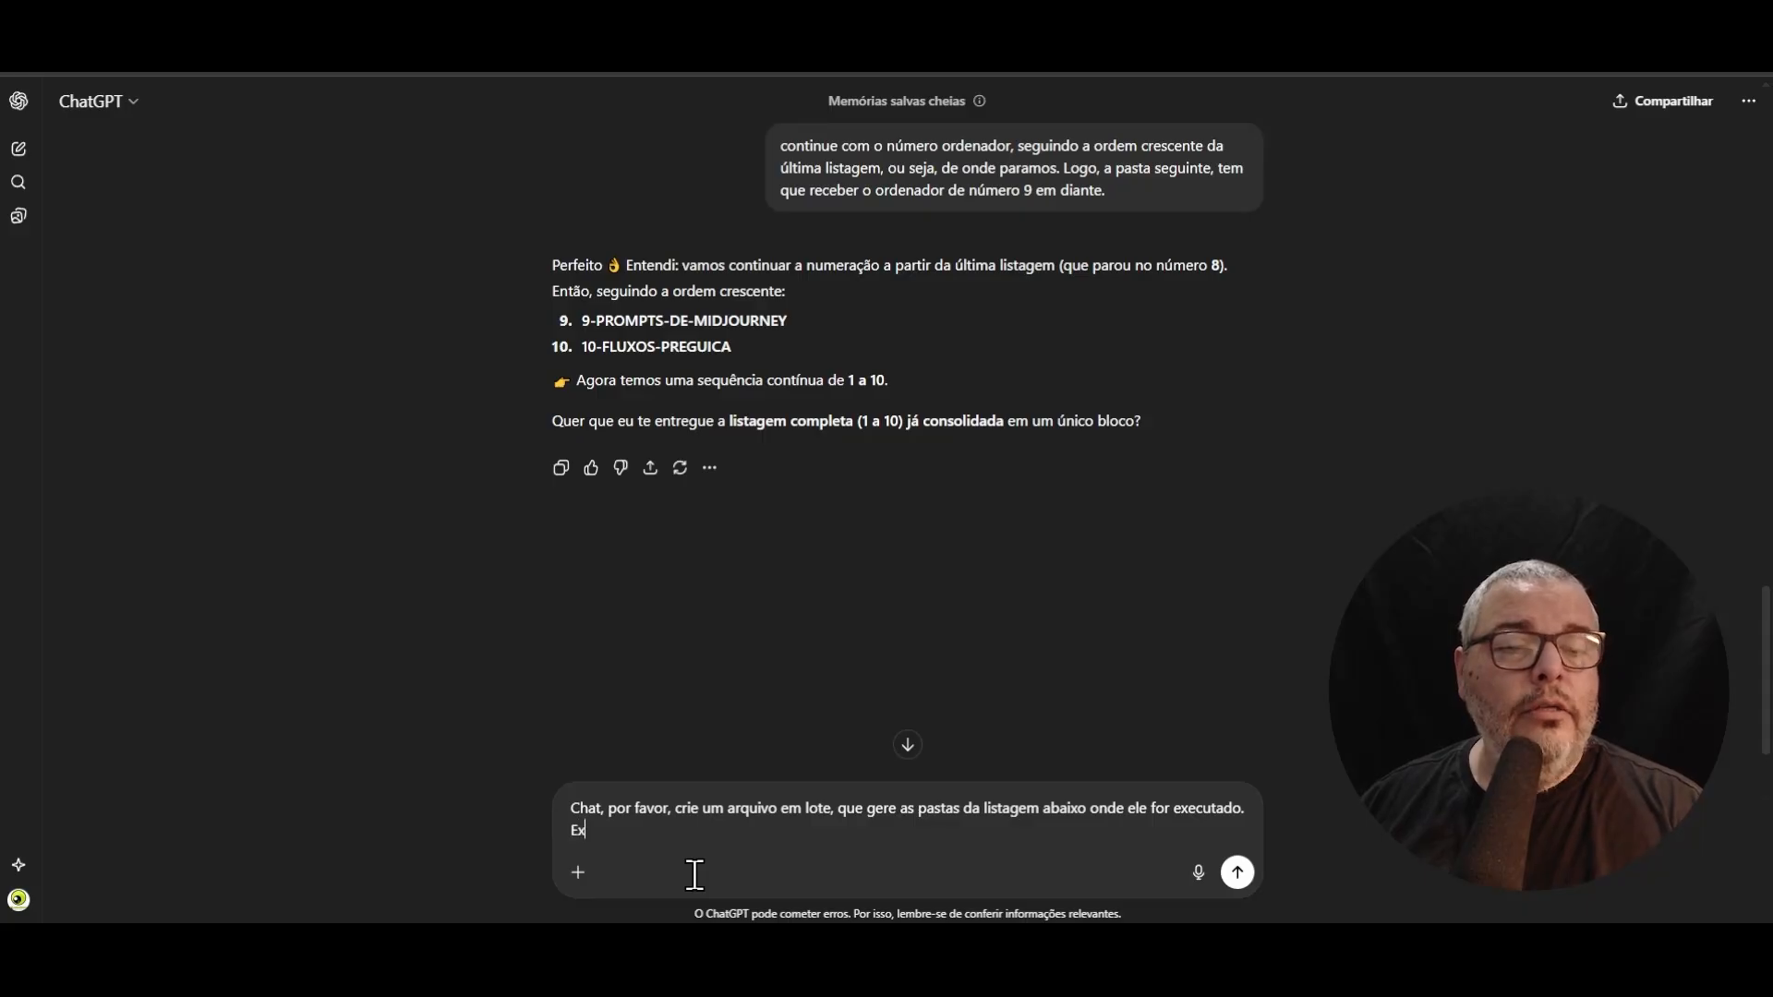
{"action": "type", "text": "atamente da maneira que apare"}
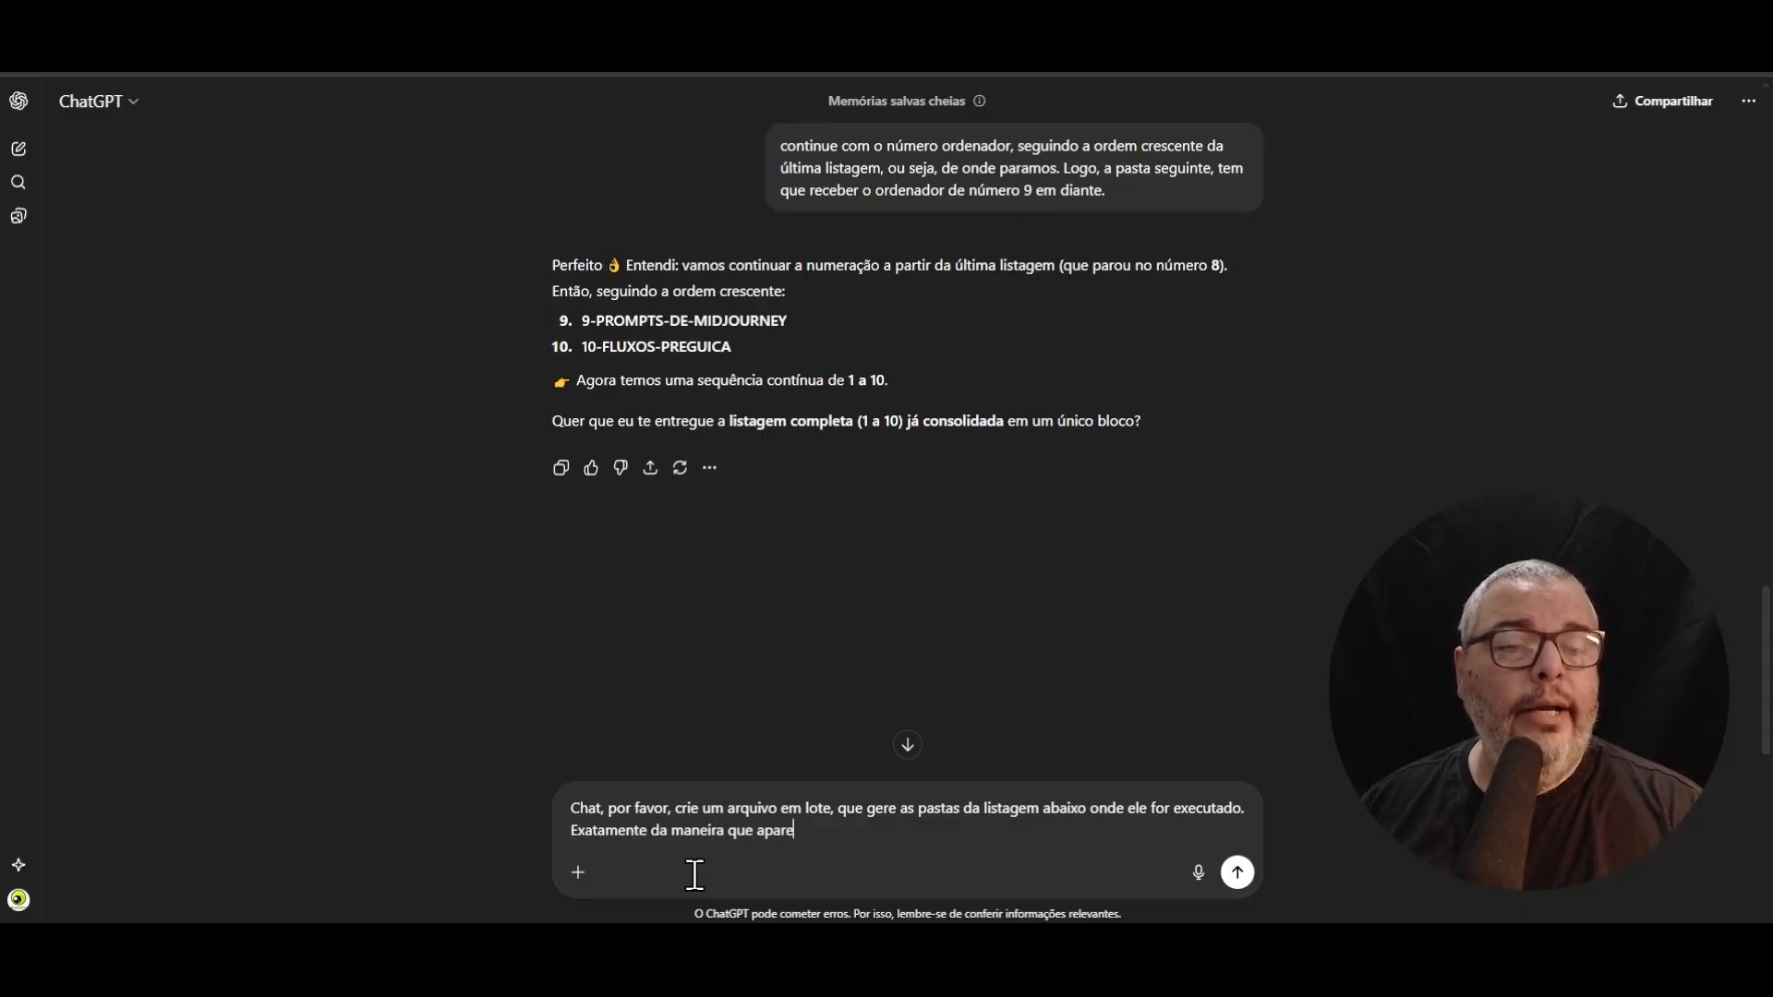
{"action": "type", "text": "ce na listagem."}
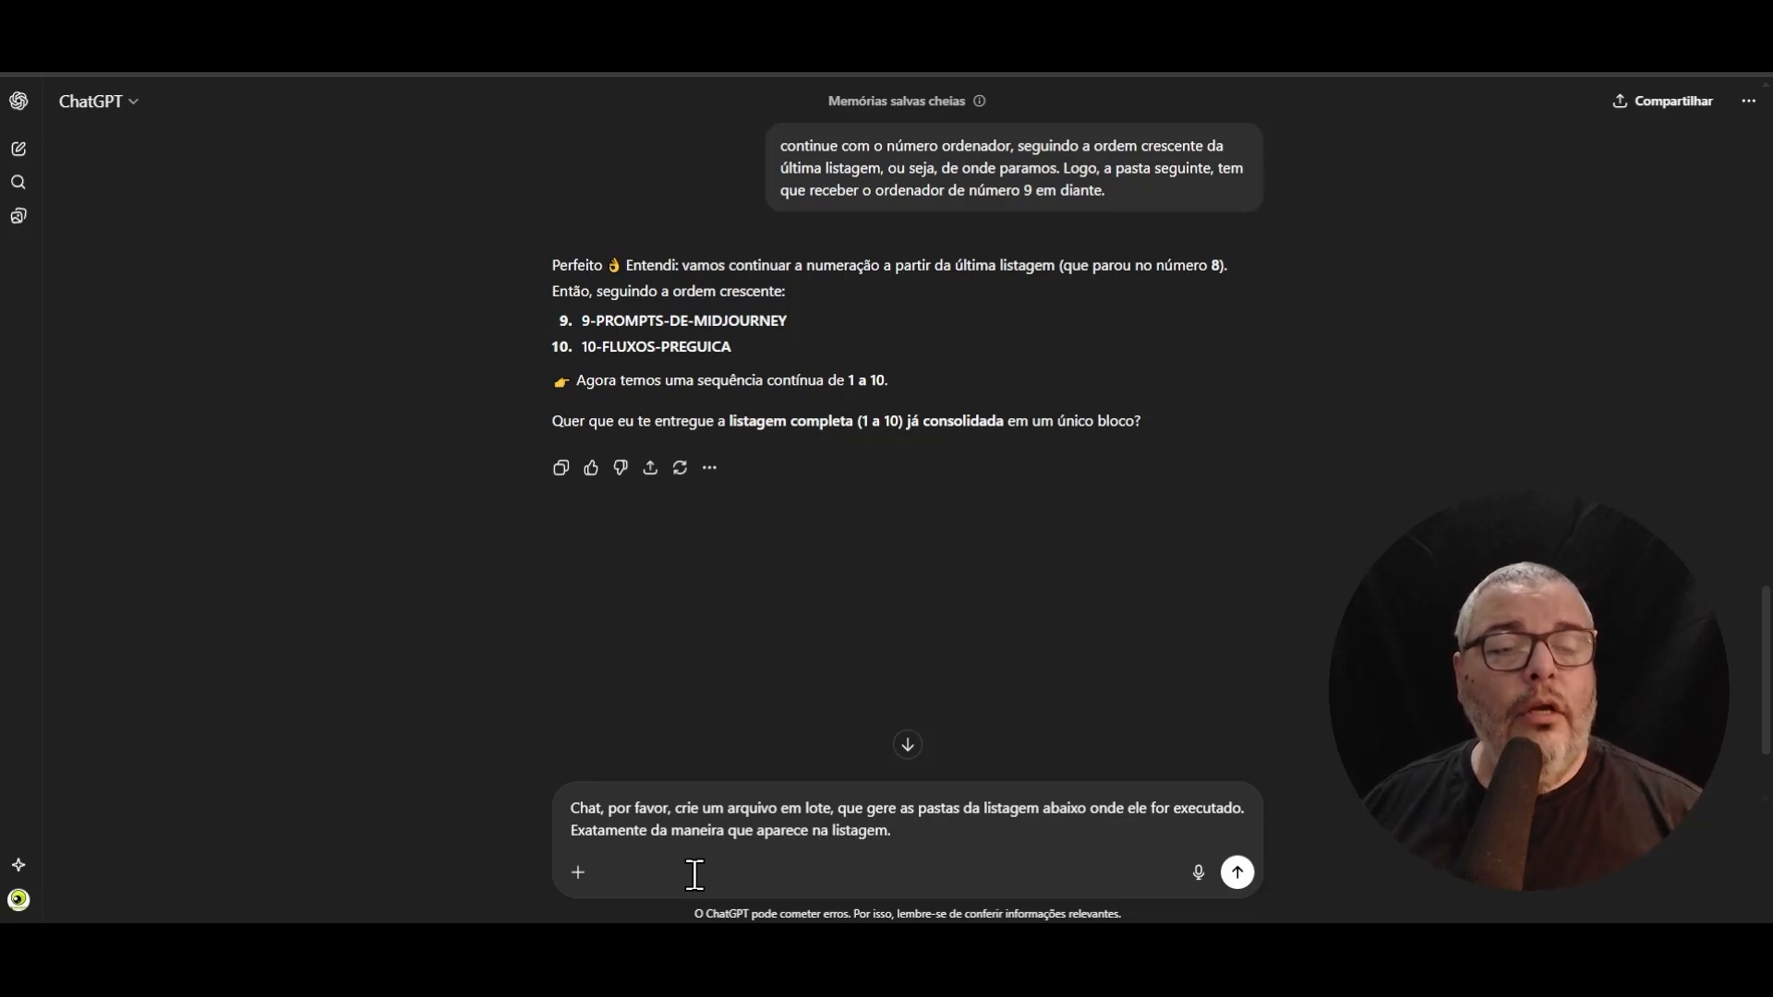
{"action": "key", "text": "shift+Return"}
{"action": "key", "text": "shift+Return"}
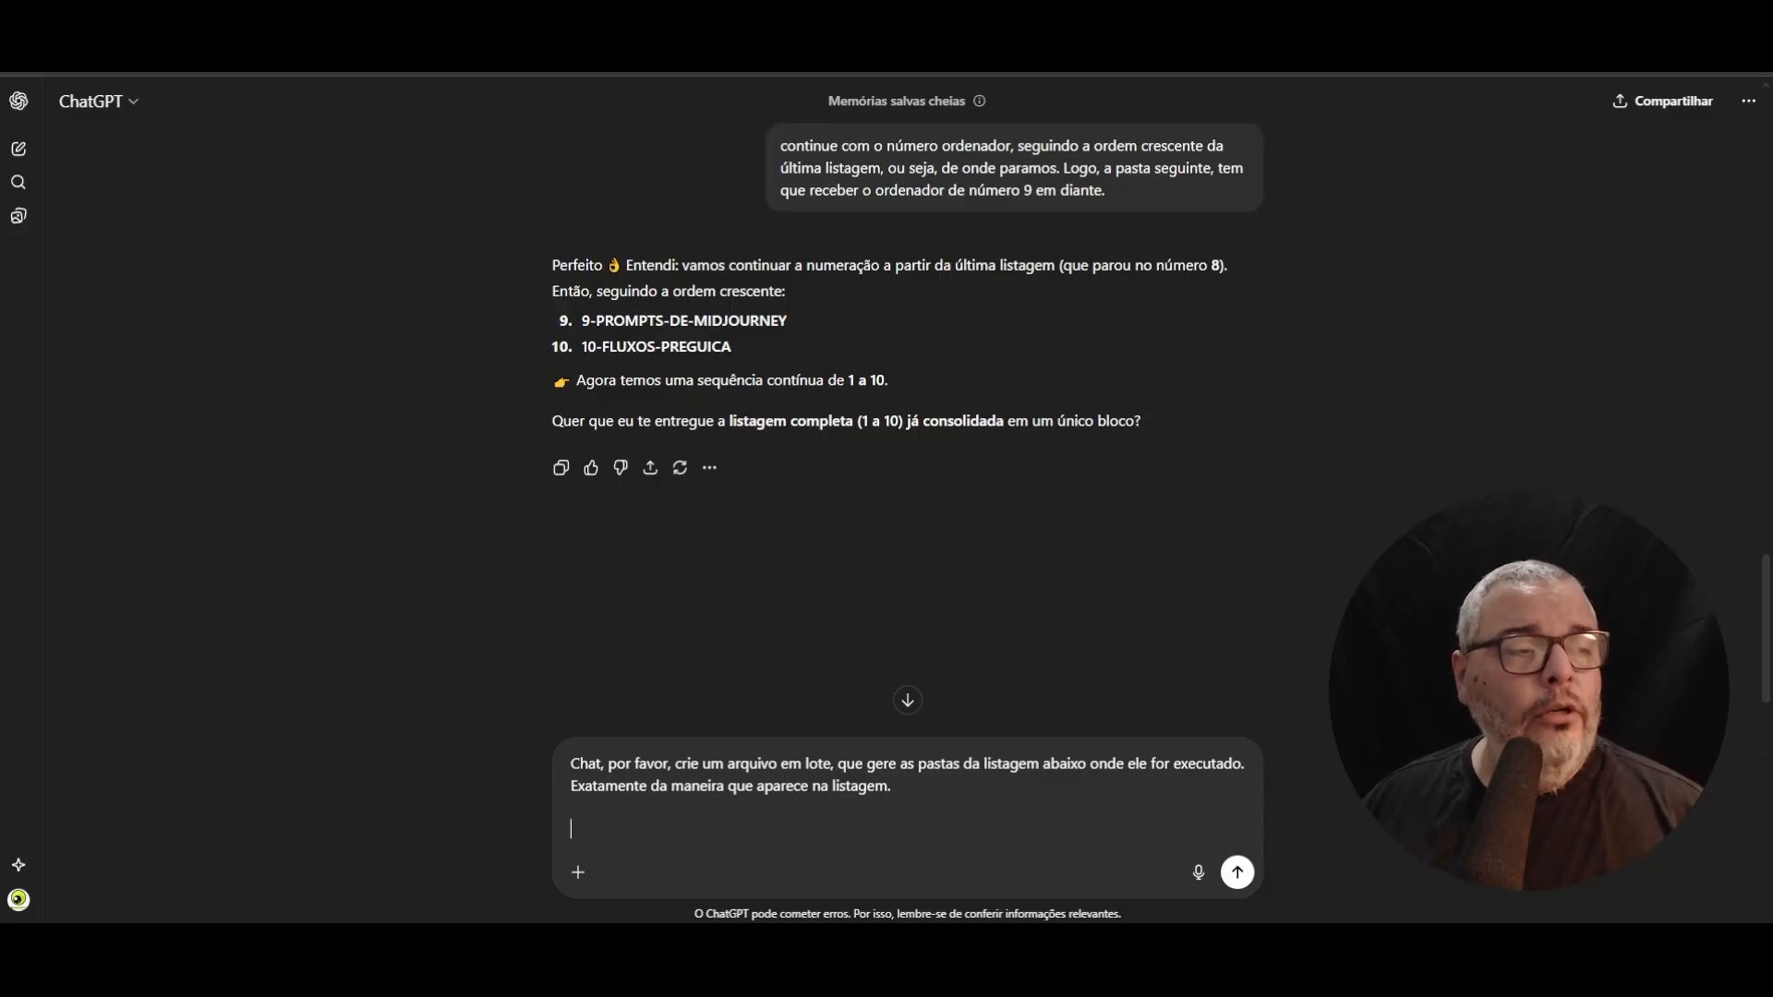
- Copy all ten folder names from the Notepad list and paste them below the instruction in the ChatGPT draft
{"action": "left_click", "coordinate": [1560, 969]}
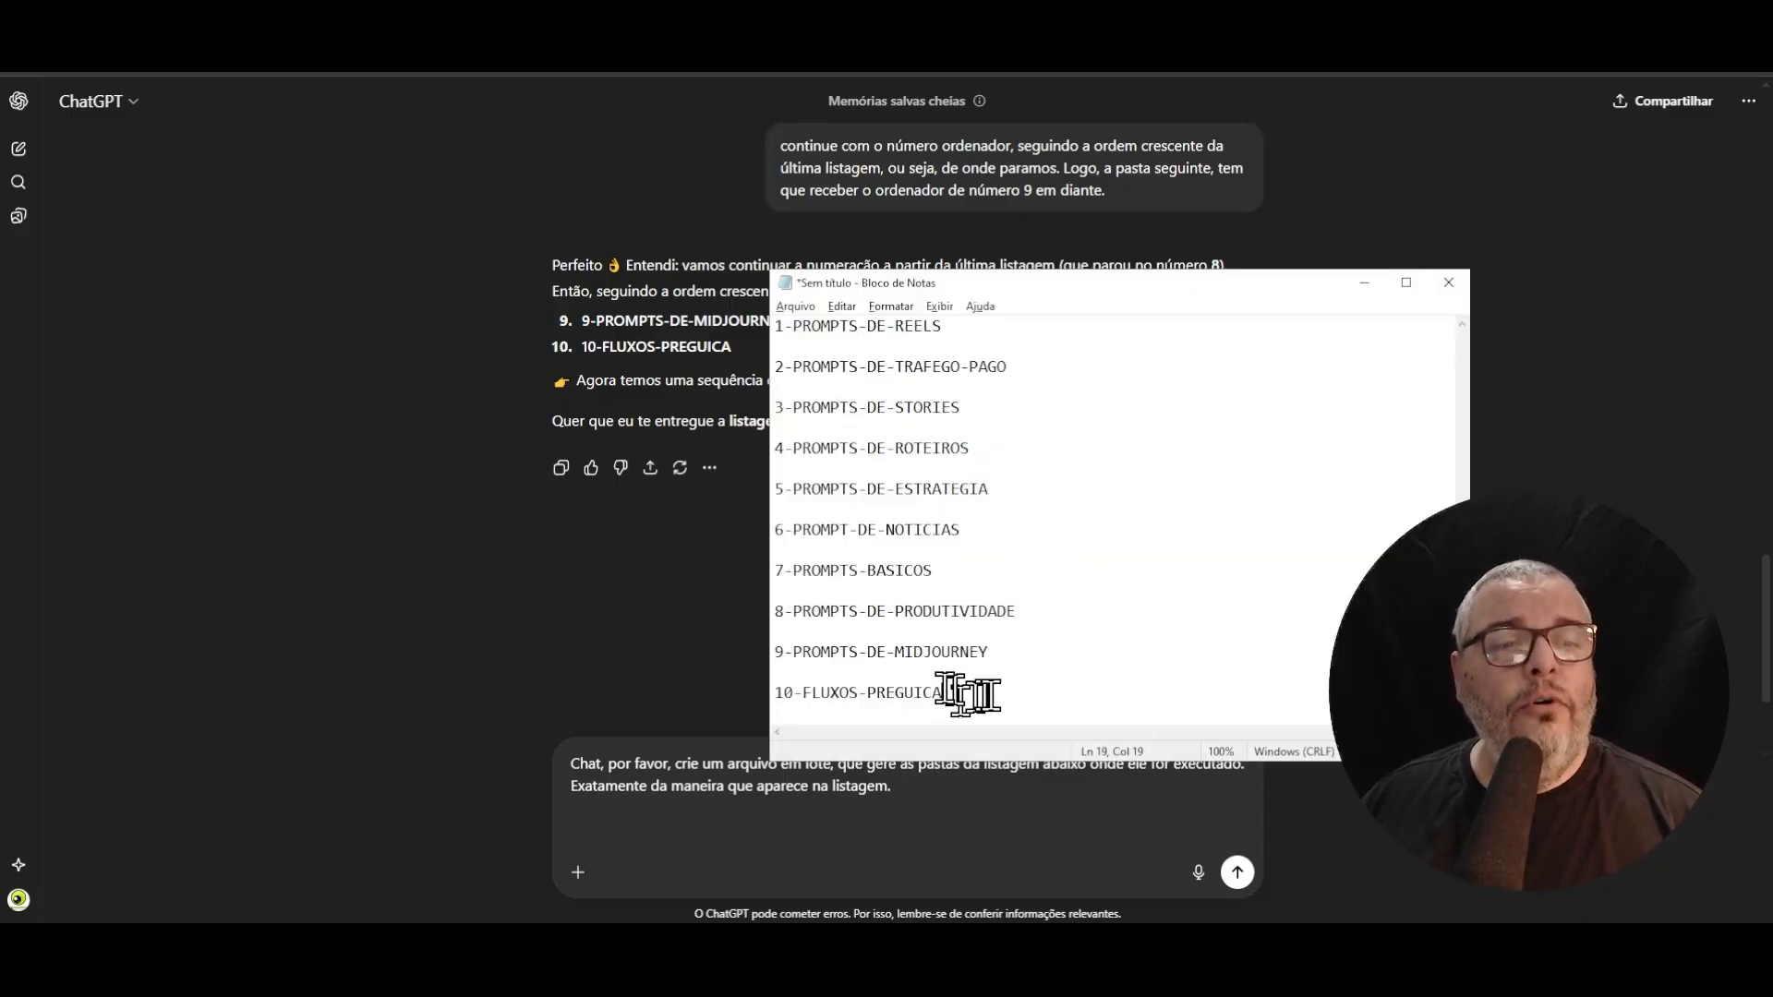
{"action": "left_click_drag", "start_coordinate": [941, 694], "coordinate": [647, 231]}
{"action": "key", "text": "ctrl+c"}
{"action": "left_click", "coordinate": [621, 811]}
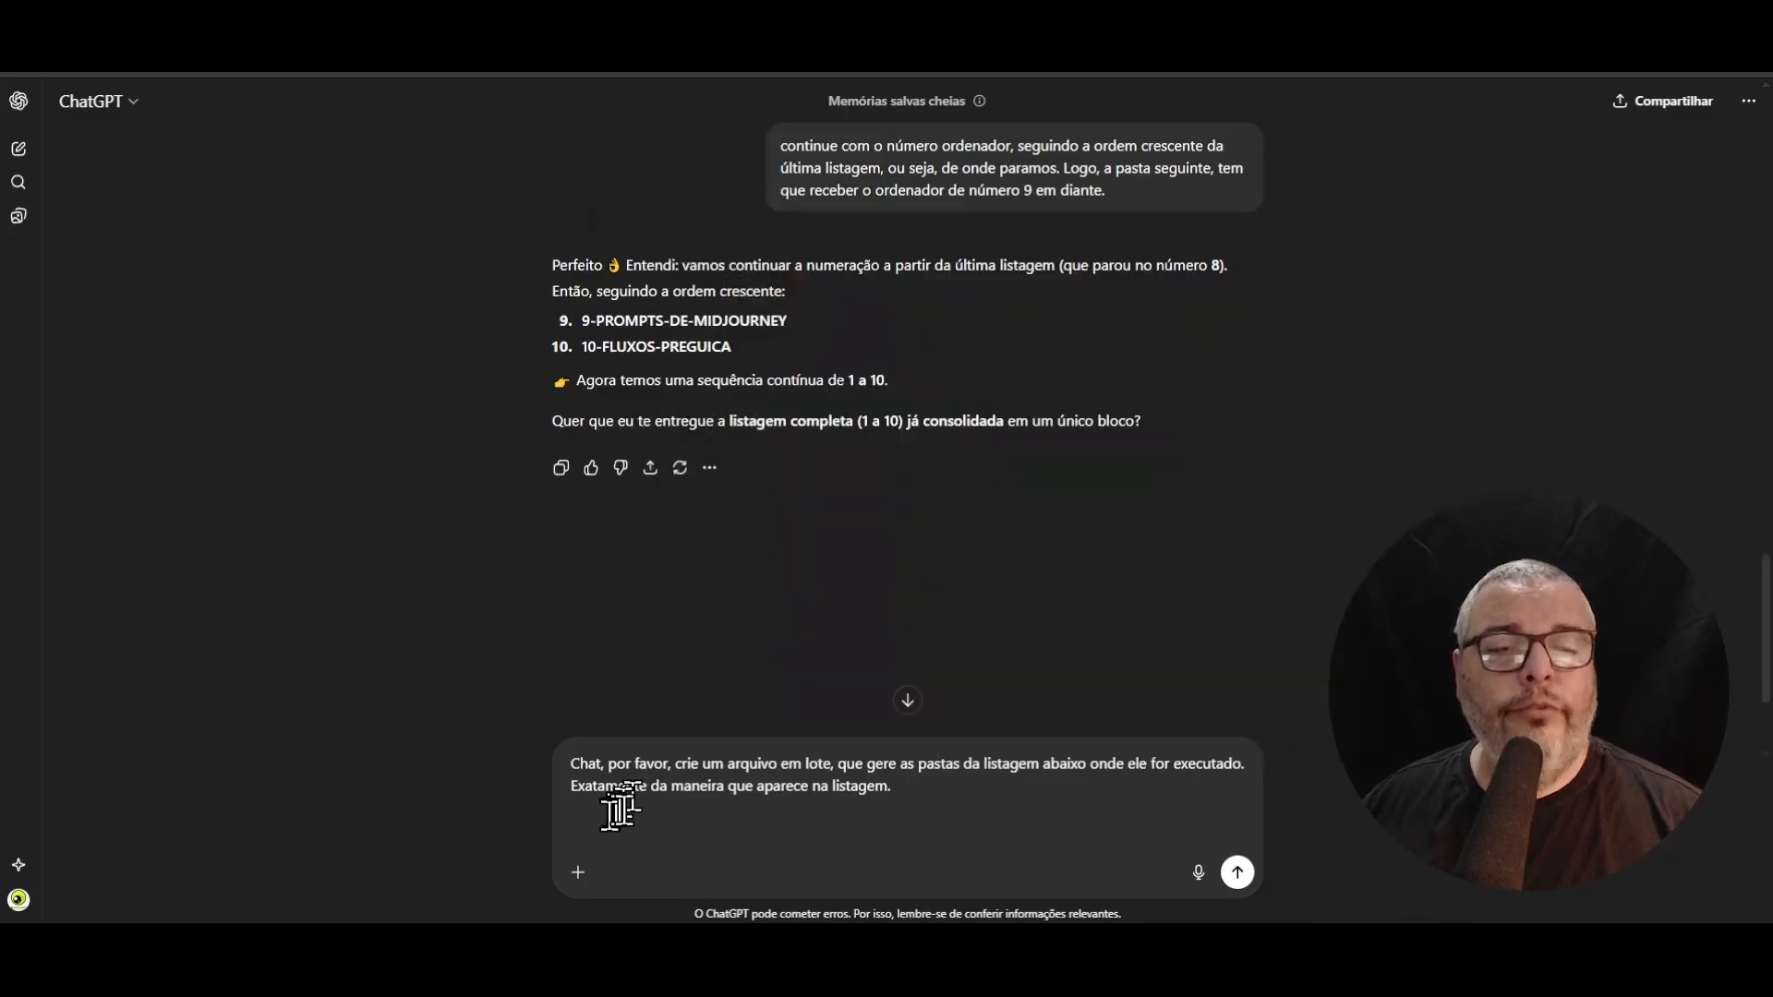
{"action": "key", "text": "shift+Return"}
{"action": "key", "text": "shift+Return"}
{"action": "key", "text": "ctrl+v"}
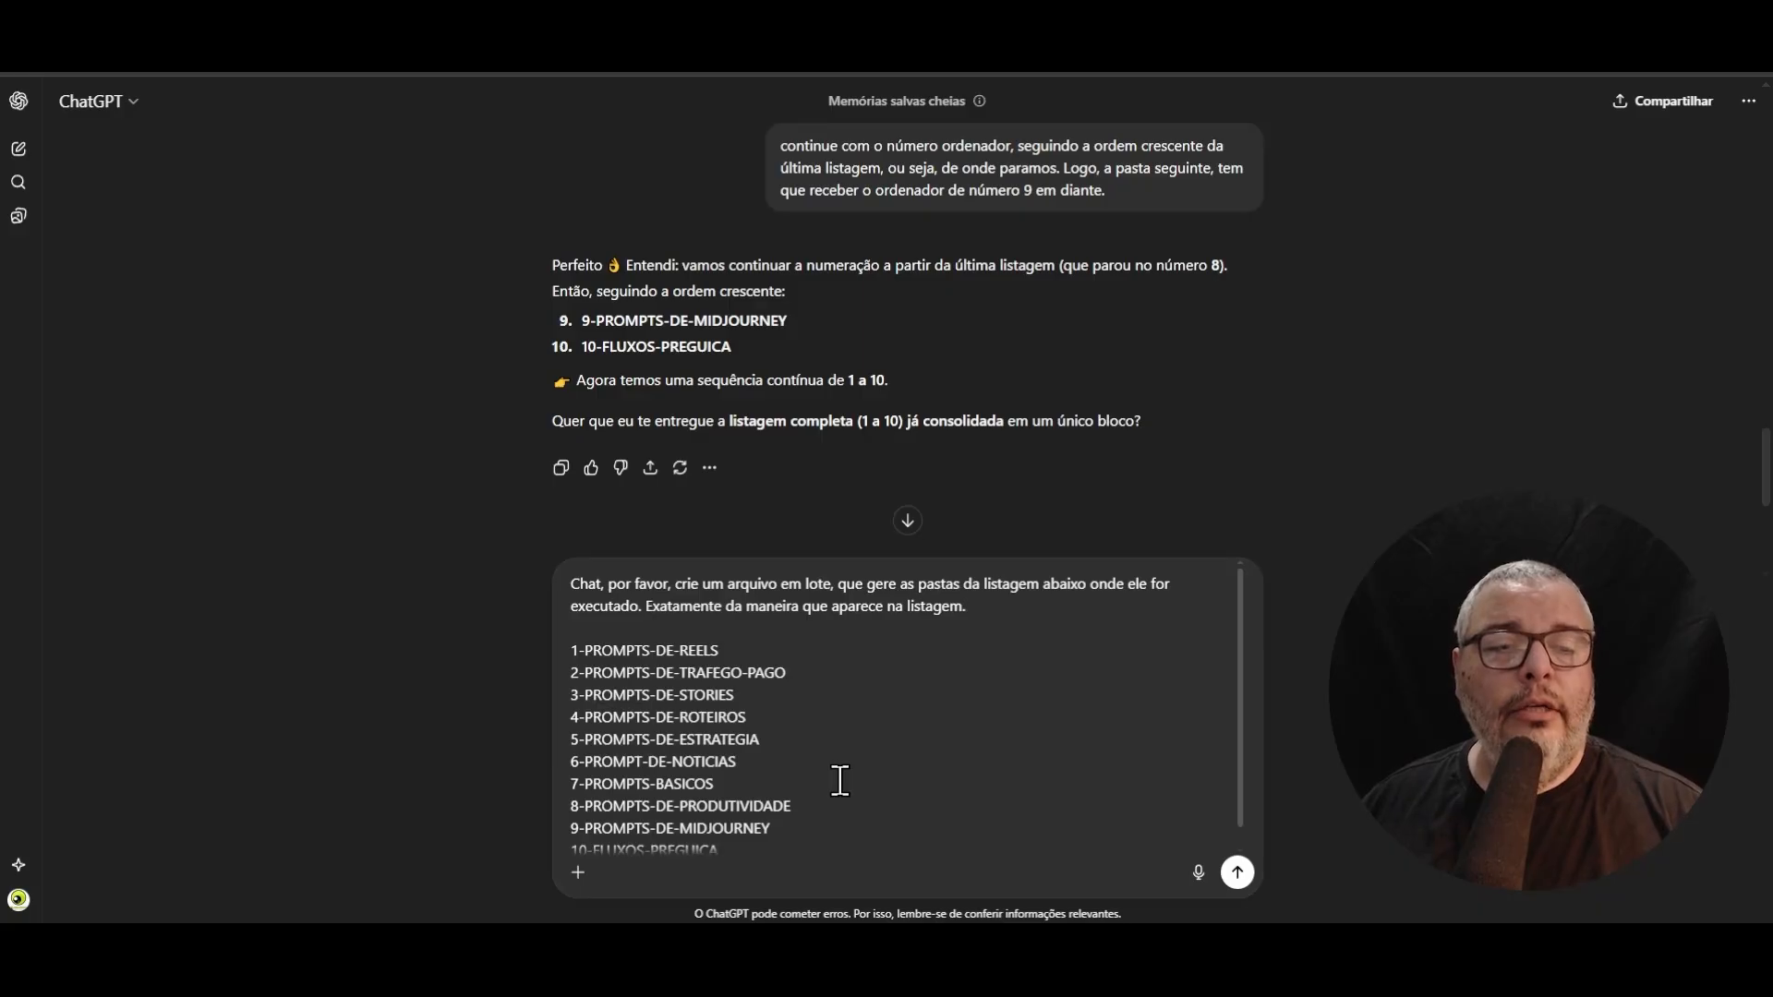
- Add a blank line after 10-FLUXOS-PREGUICA and place the text cursor at the end of the instruction paragraph
{"action": "key", "text": "ctrl+End"}
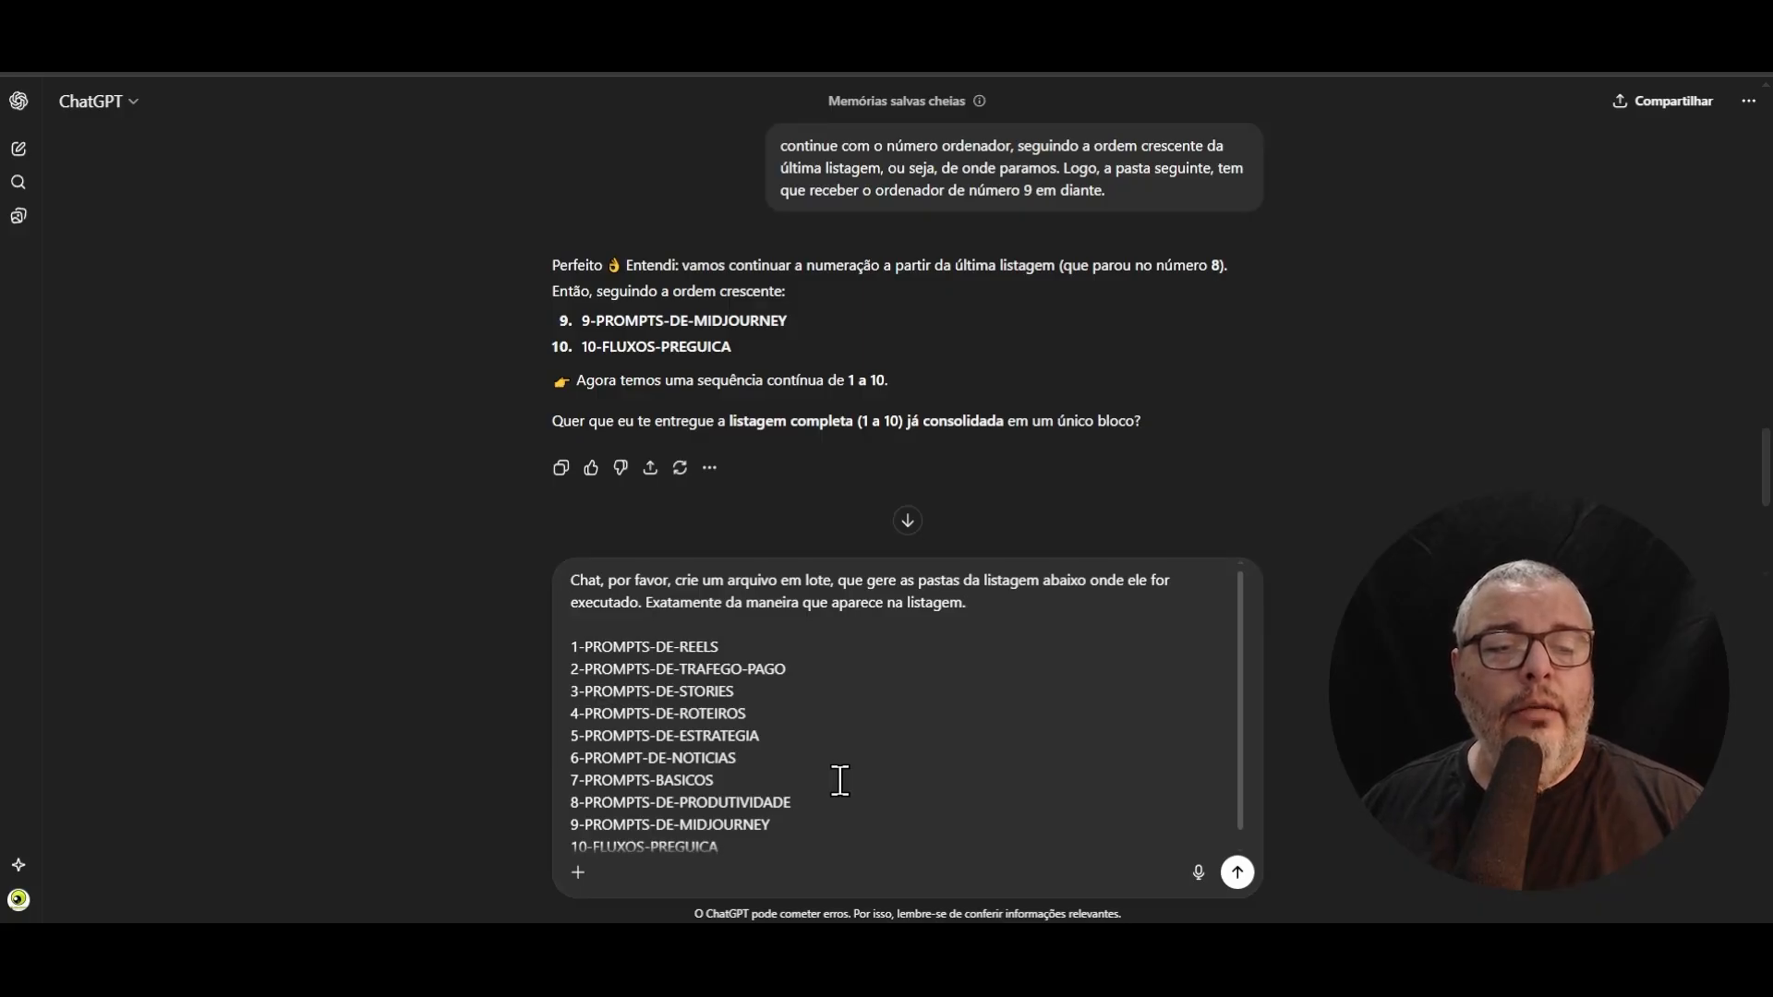
{"action": "key", "text": "shift+Return"}
{"action": "key", "text": "shift+Return"}
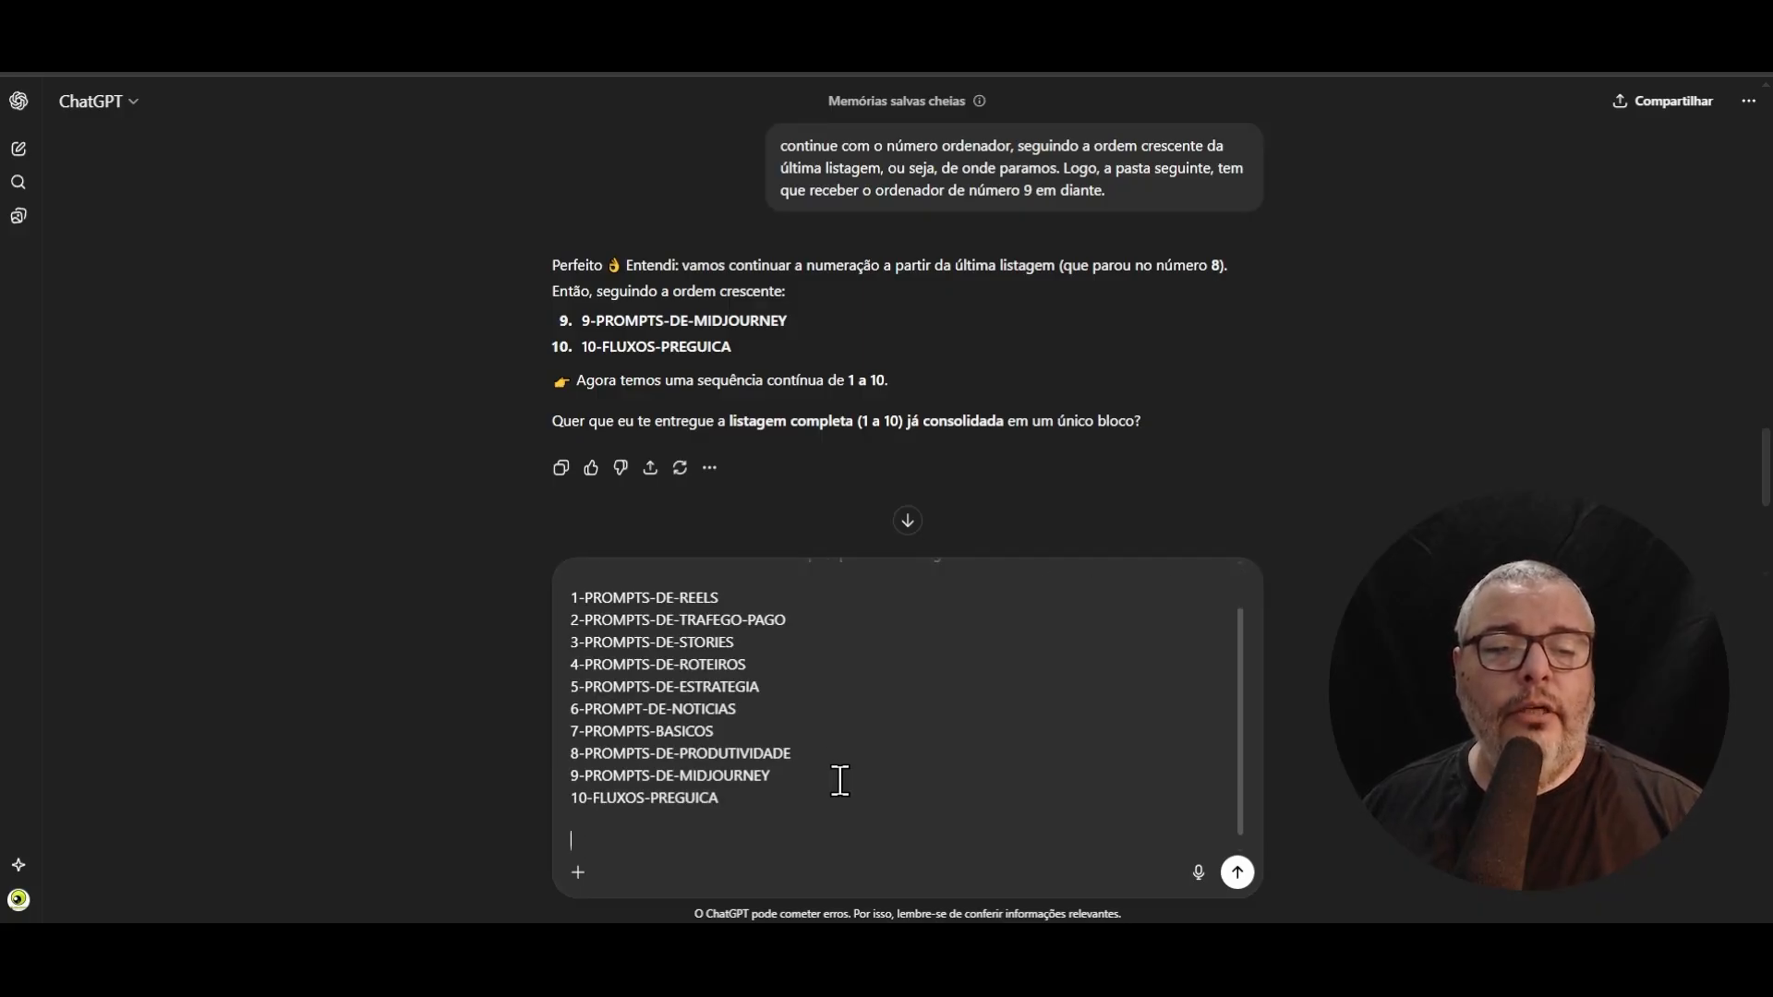
{"action": "key", "text": "ctrl+Home"}
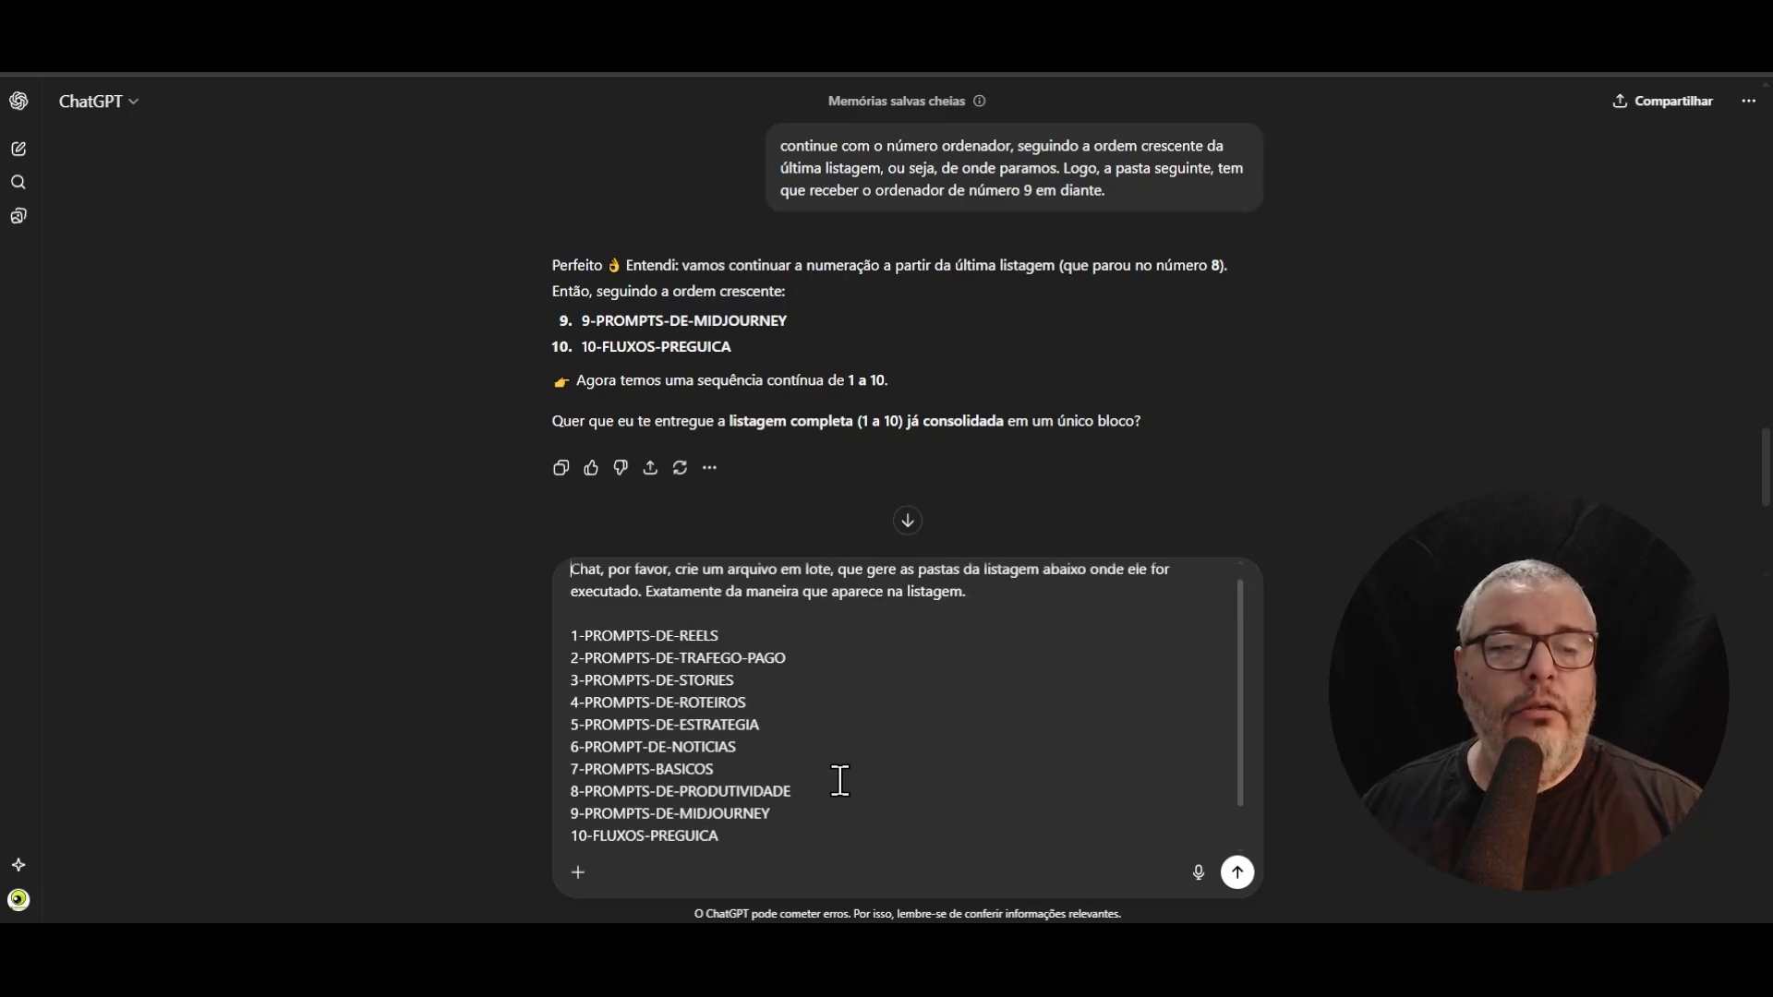
{"action": "key", "text": "Down"}
{"action": "key", "text": "Down"}
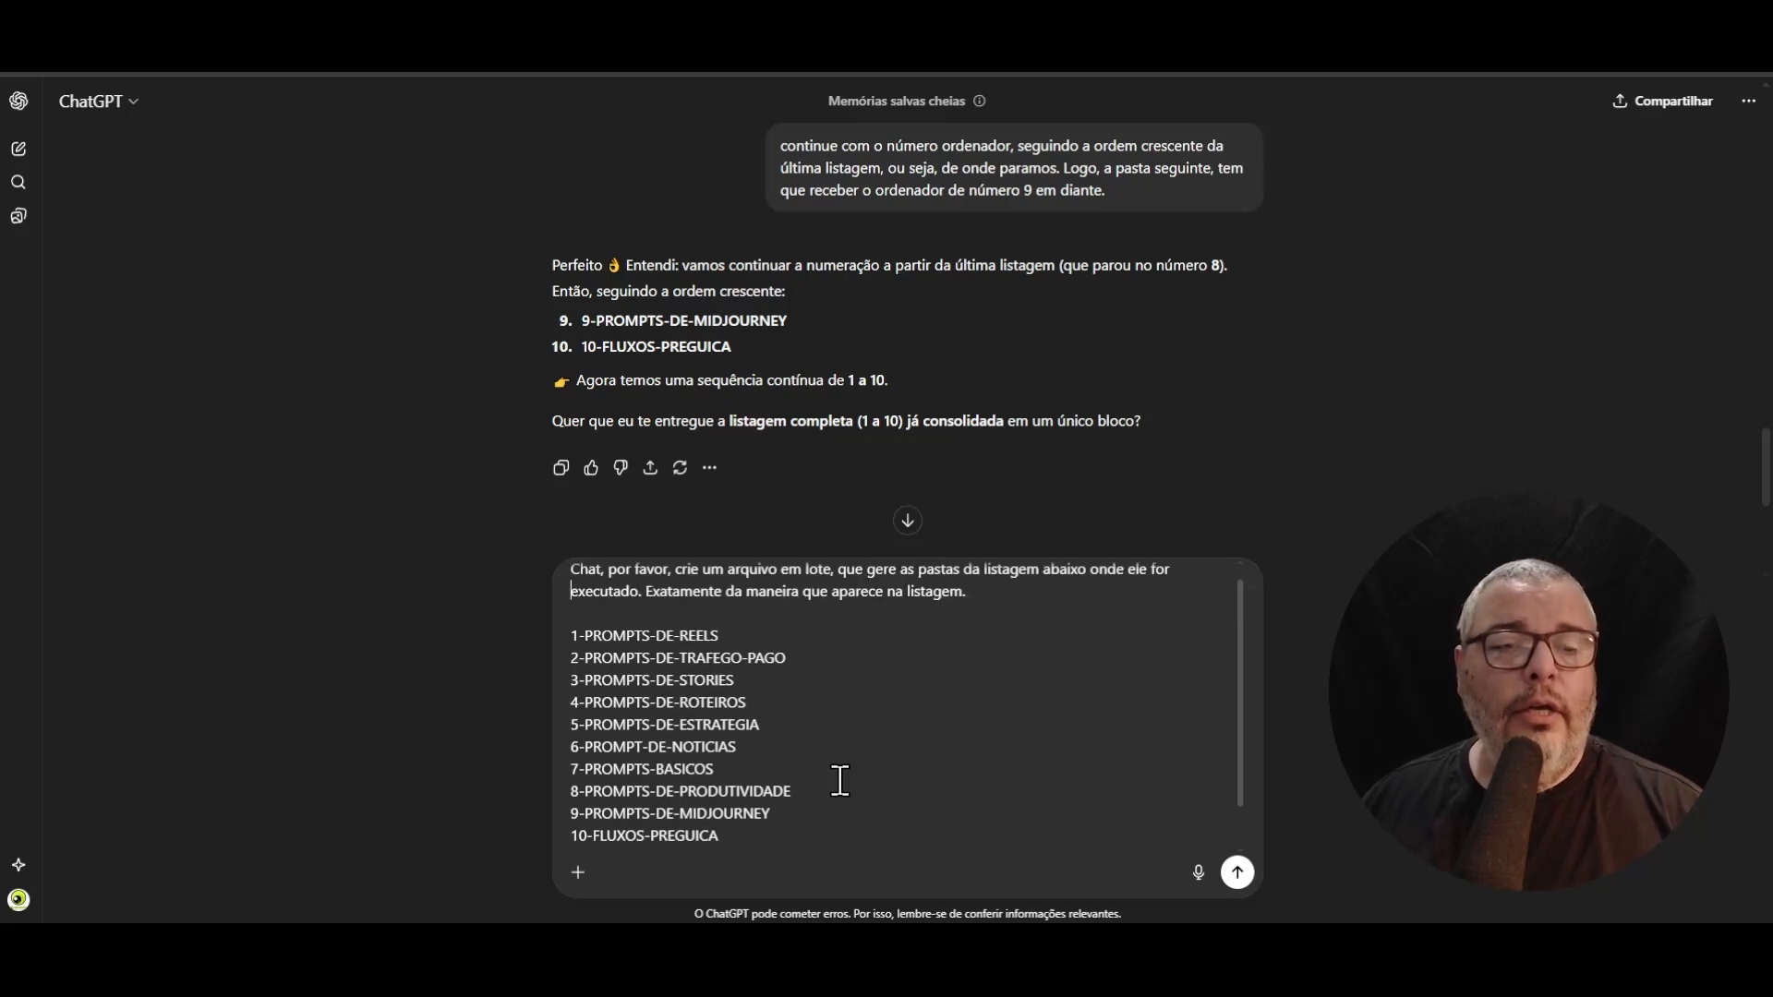
{"action": "key", "text": "End"}
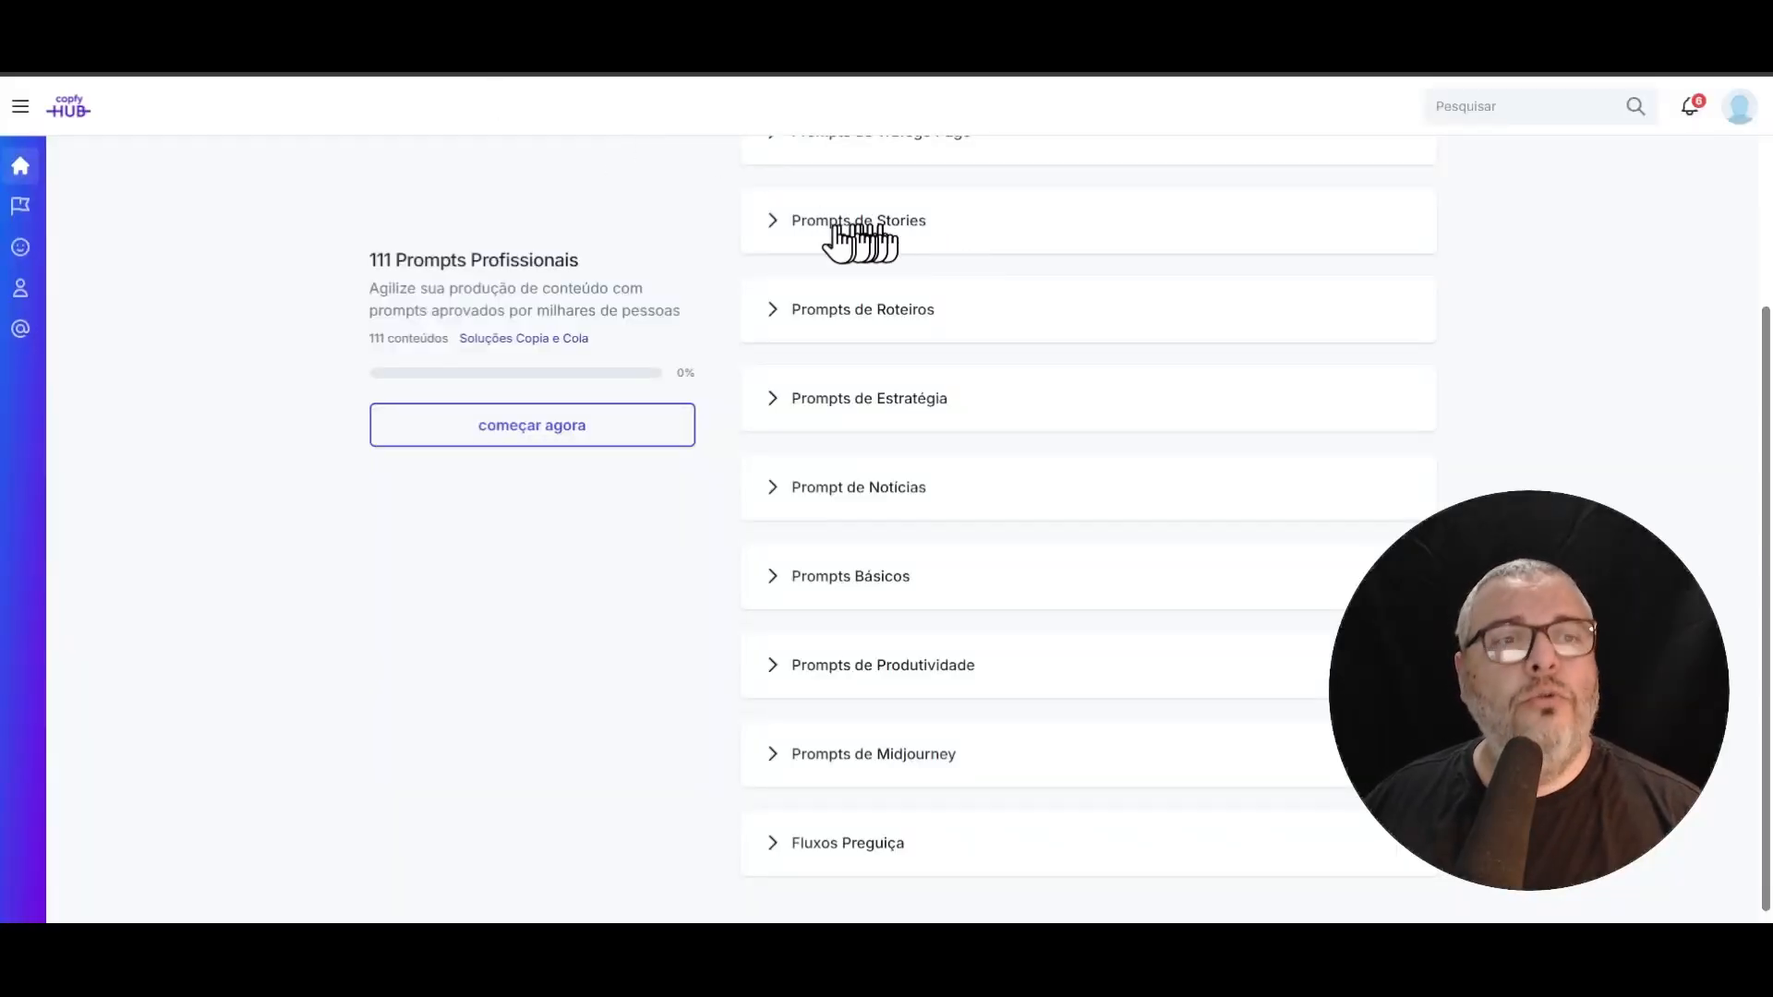
- Switch to Copfy Hub, expand the Prompts de Reels category to examine its prompt titles, and collapse it
{"action": "scroll", "coordinate": [764, 323], "scroll_direction": "up", "scroll_amount": 3}
{"action": "scroll", "coordinate": [789, 362], "scroll_direction": "down", "scroll_amount": 2}
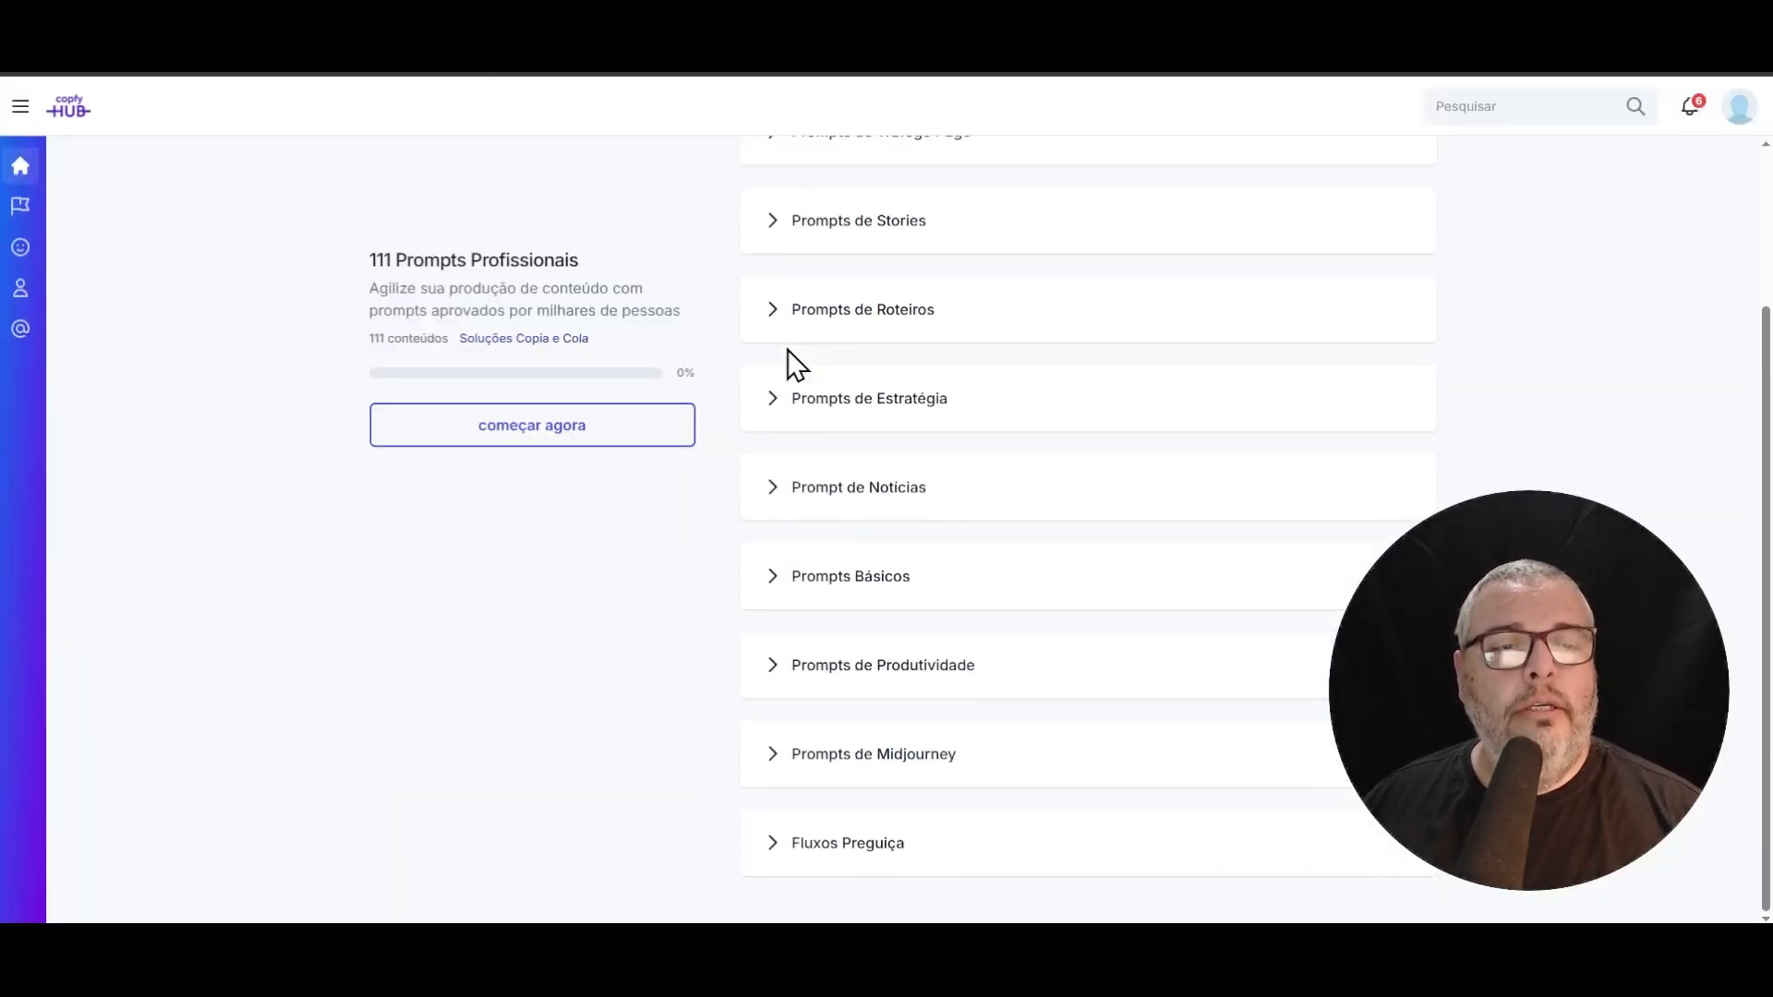
{"action": "scroll", "coordinate": [787, 443], "scroll_direction": "up", "scroll_amount": 2}
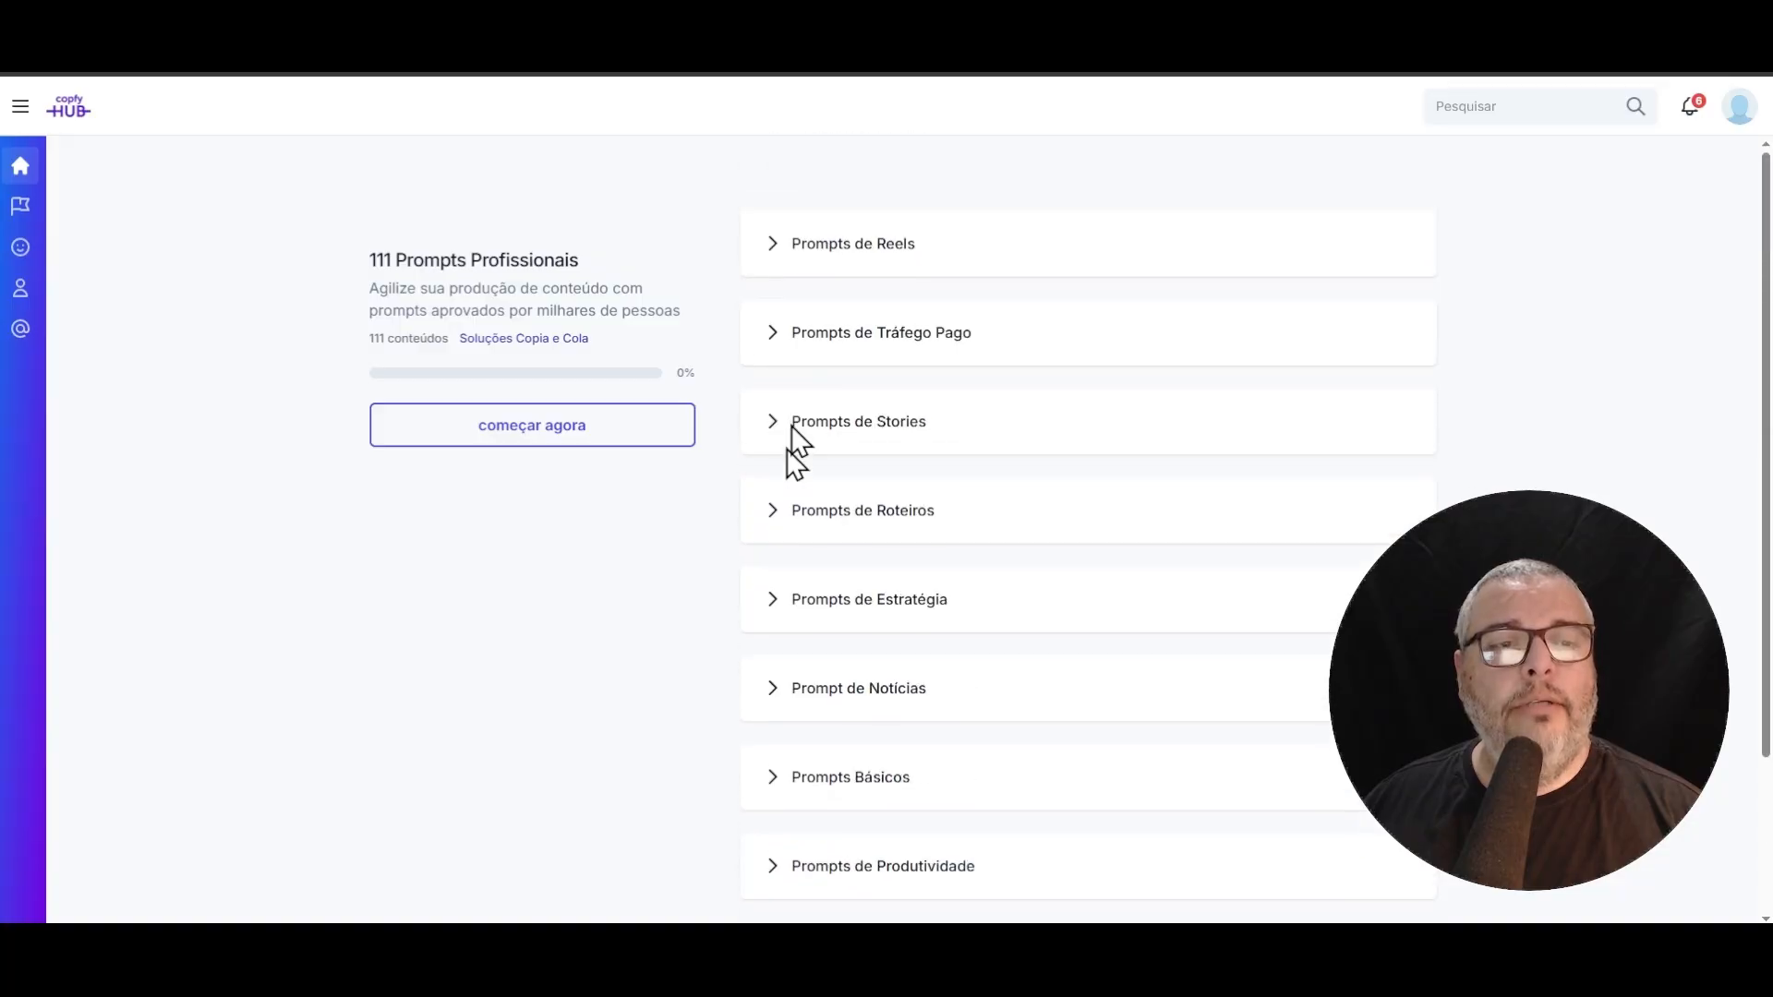
{"action": "left_click", "coordinate": [842, 248]}
{"action": "left_click", "coordinate": [861, 247]}
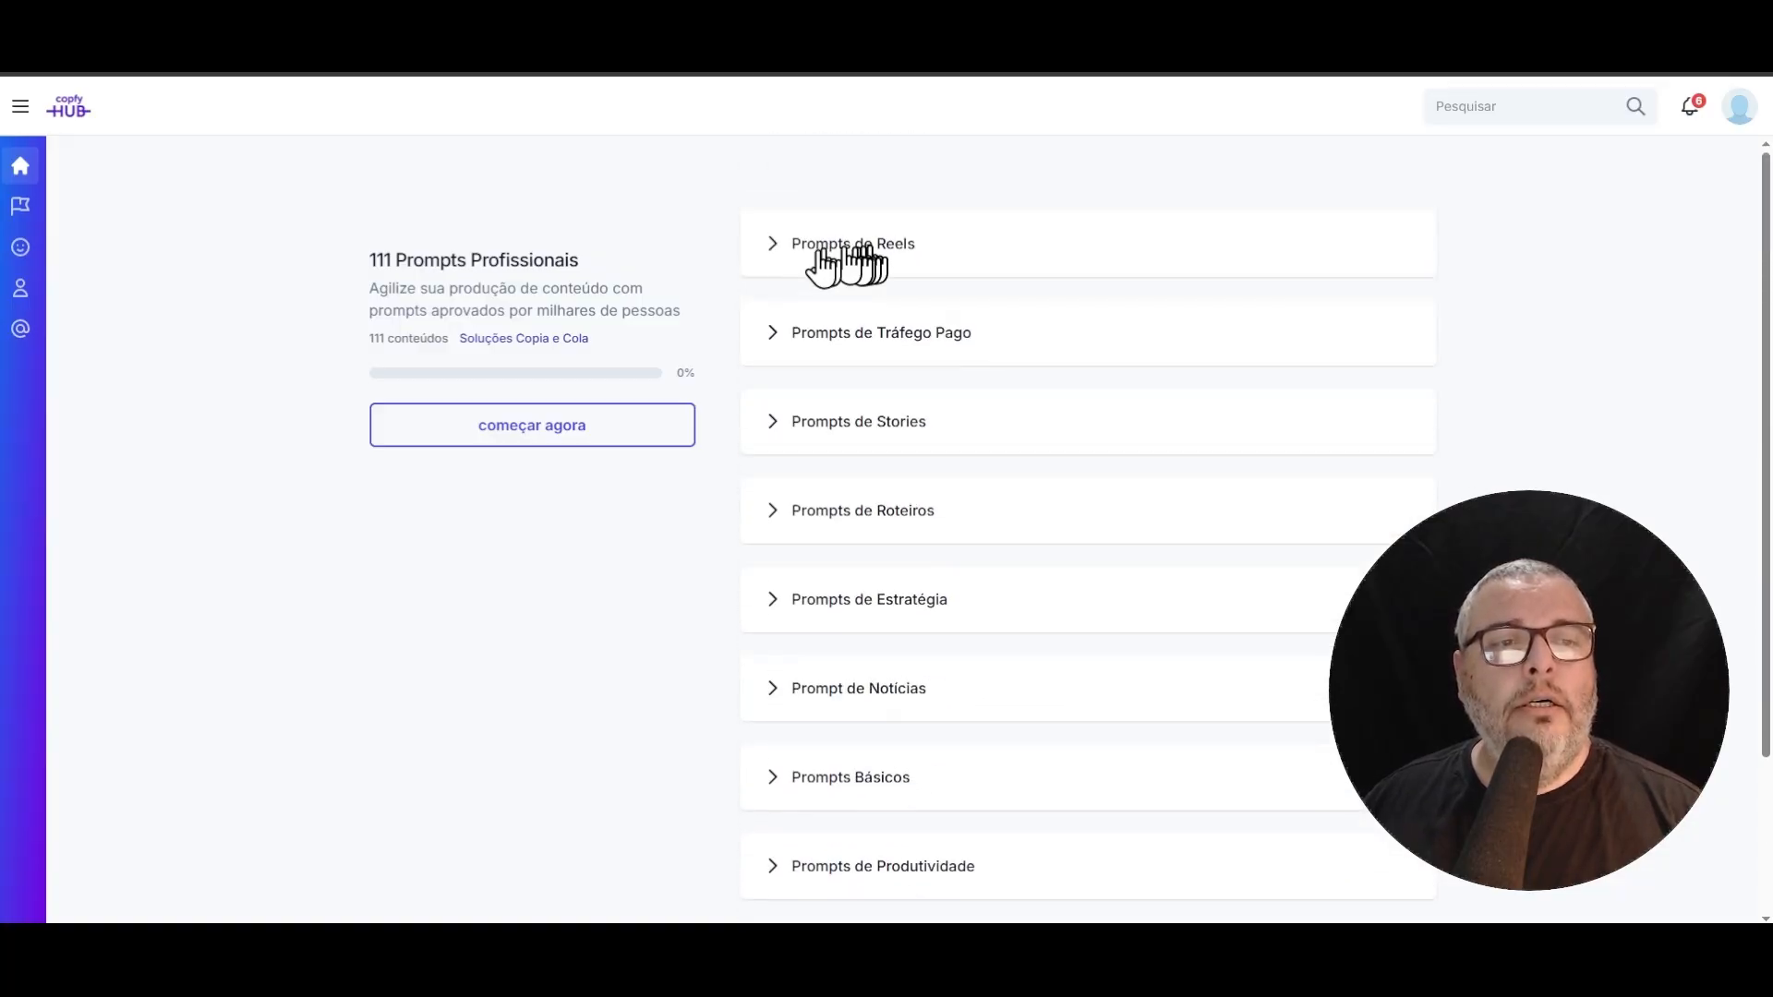
{"action": "left_click", "coordinate": [851, 247]}
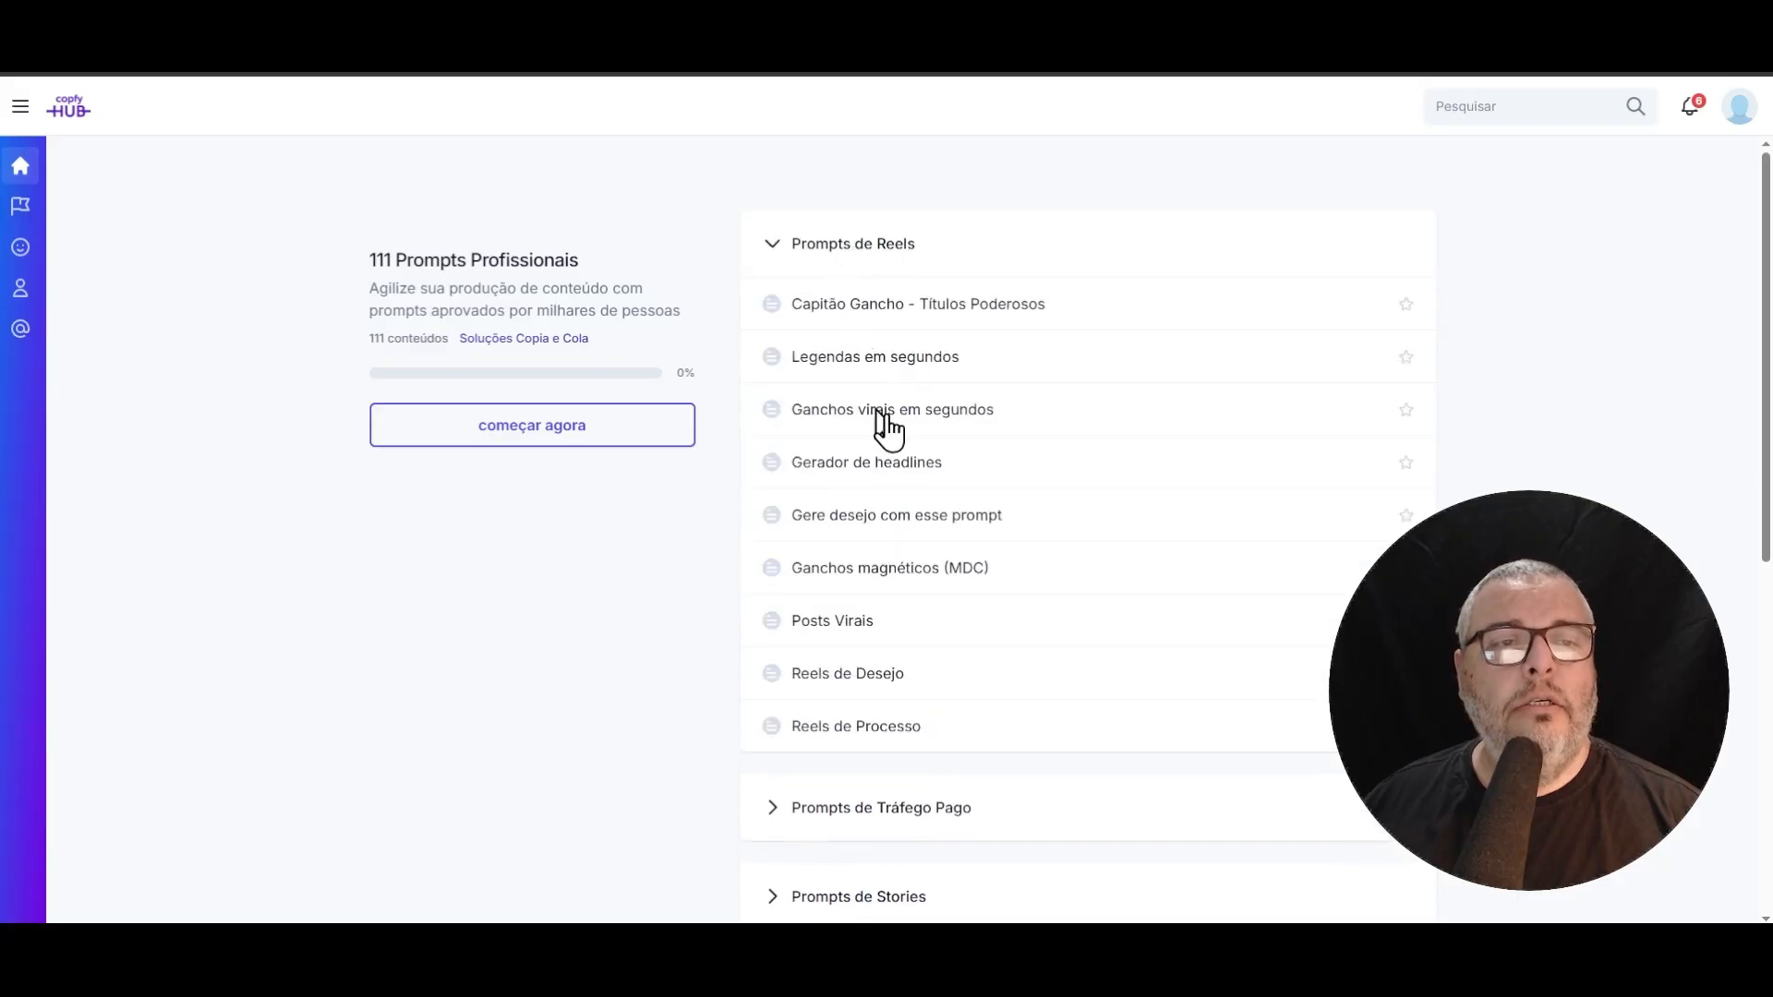
{"action": "left_click", "coordinate": [846, 247]}
{"action": "left_click", "coordinate": [847, 247]}
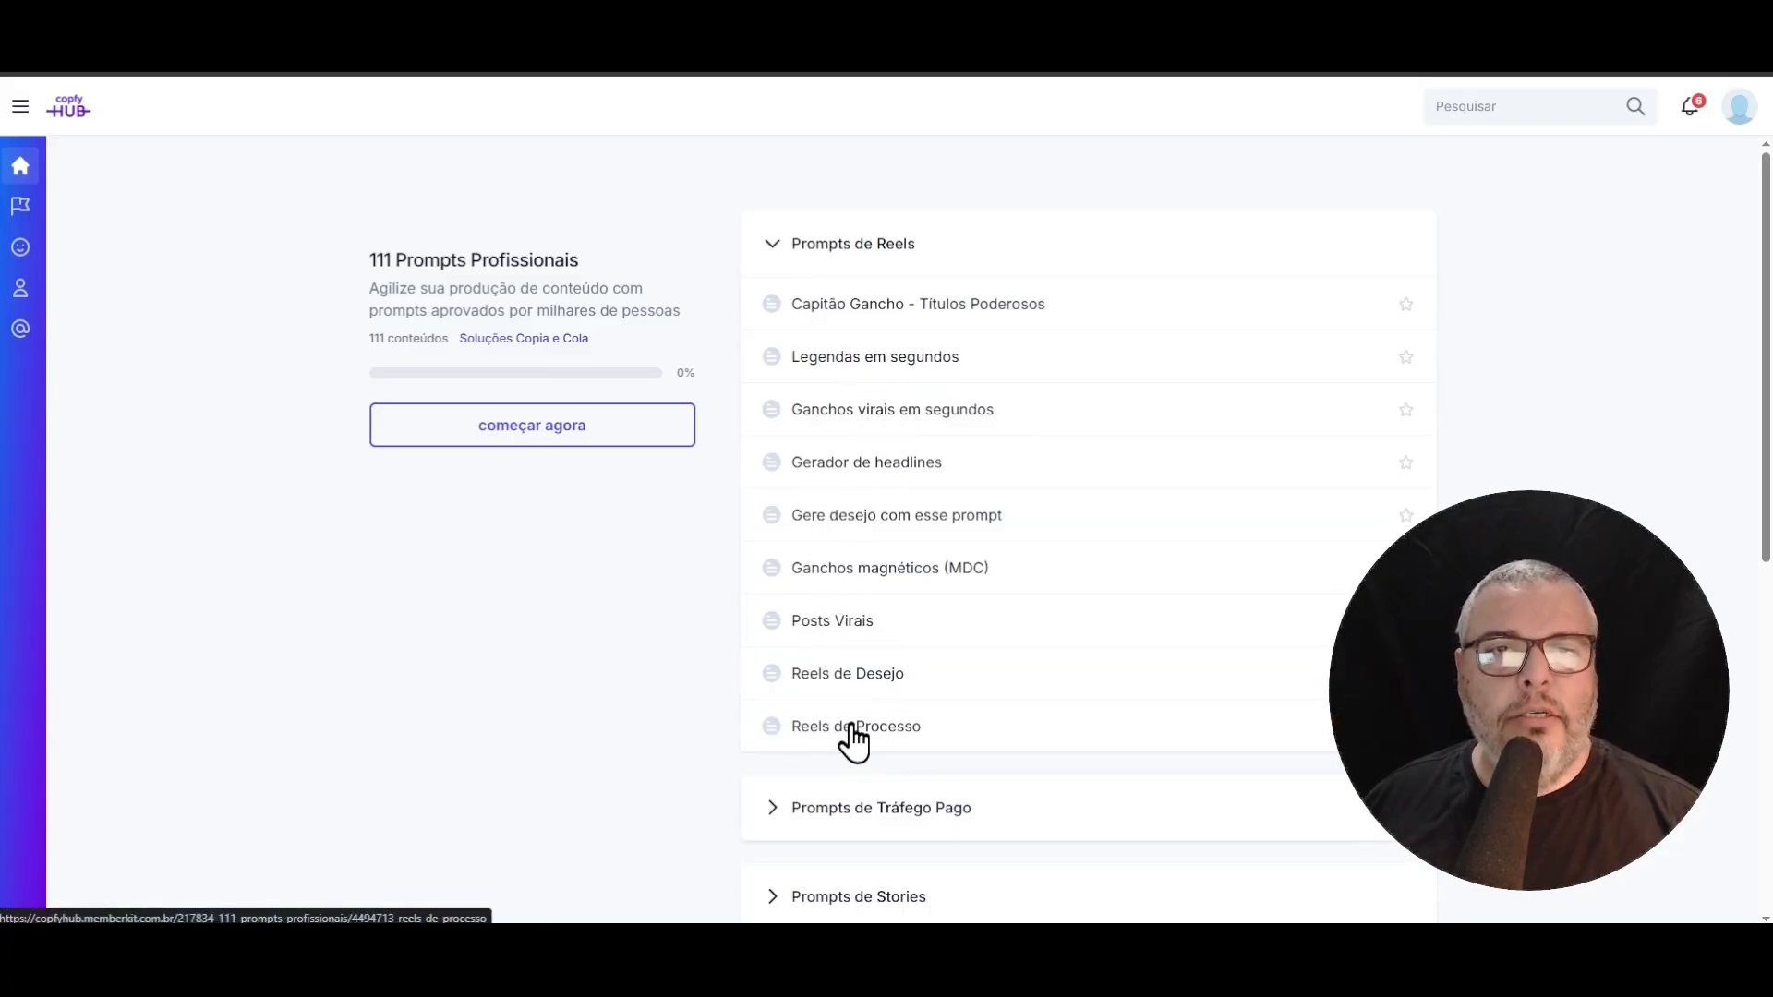
{"action": "left_click", "coordinate": [816, 247]}
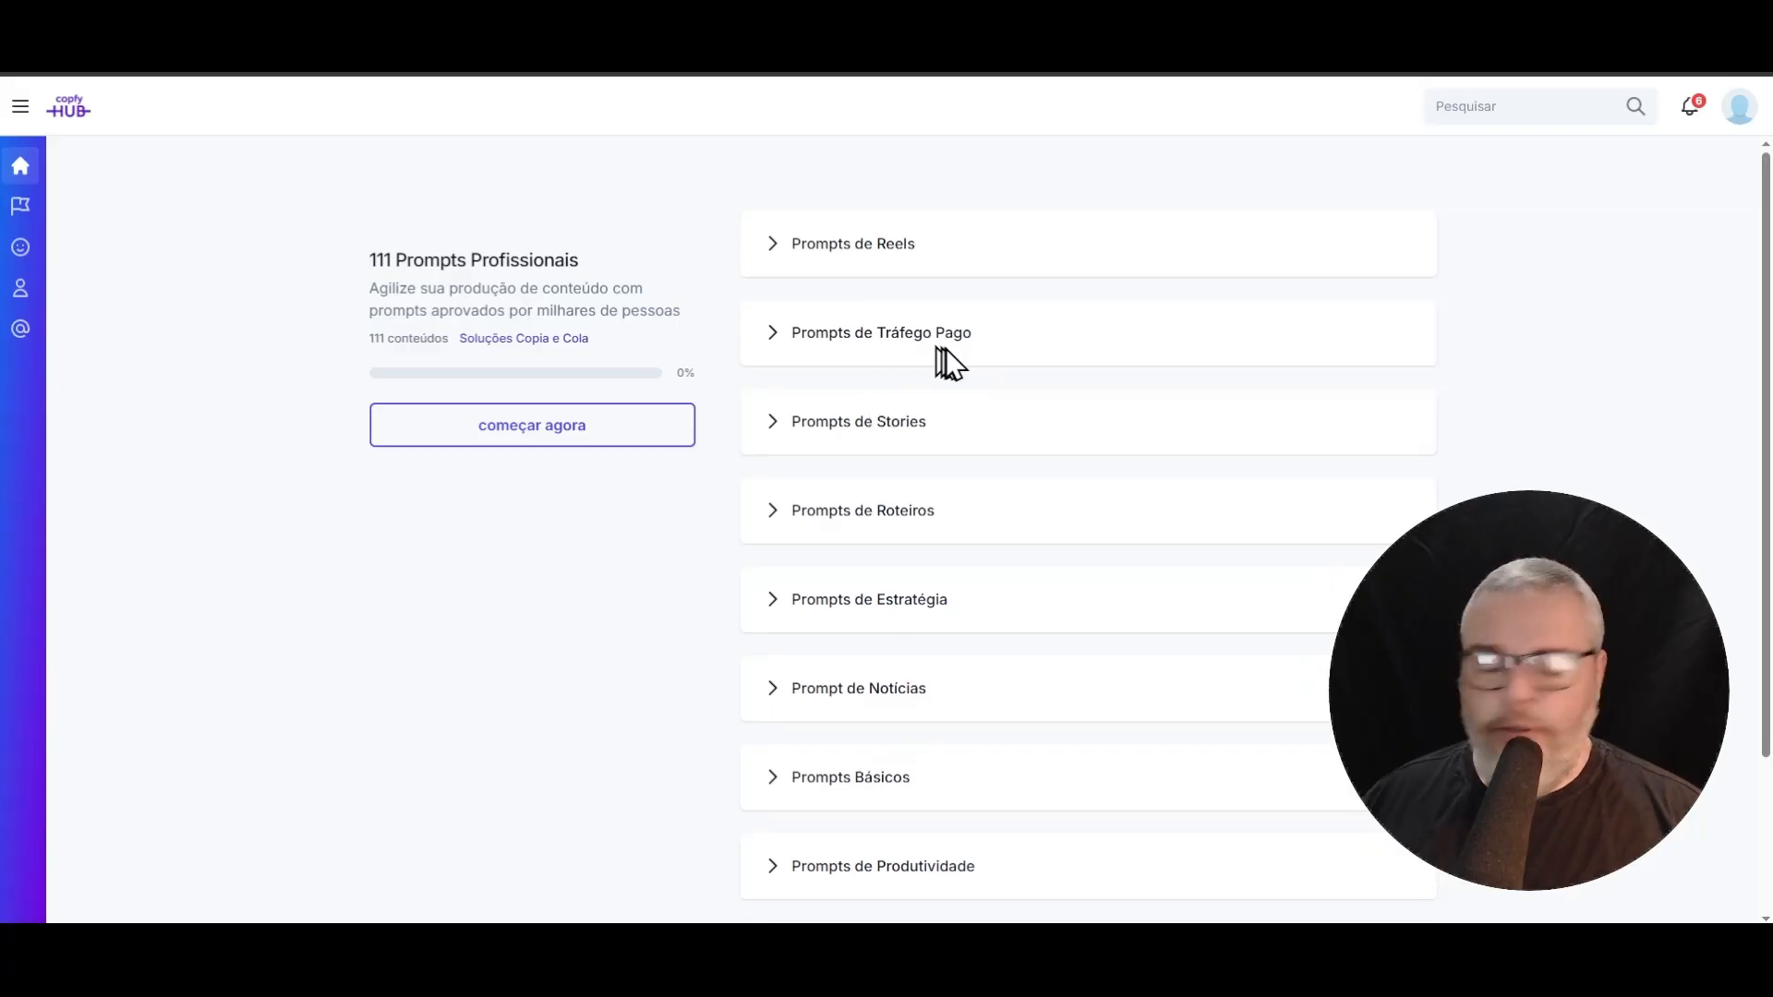
- Return to ChatGPT and review the drafted instruction together with the full list of folder names
{"action": "key", "text": "alt+Tab"}
{"action": "left_click", "coordinate": [666, 517]}
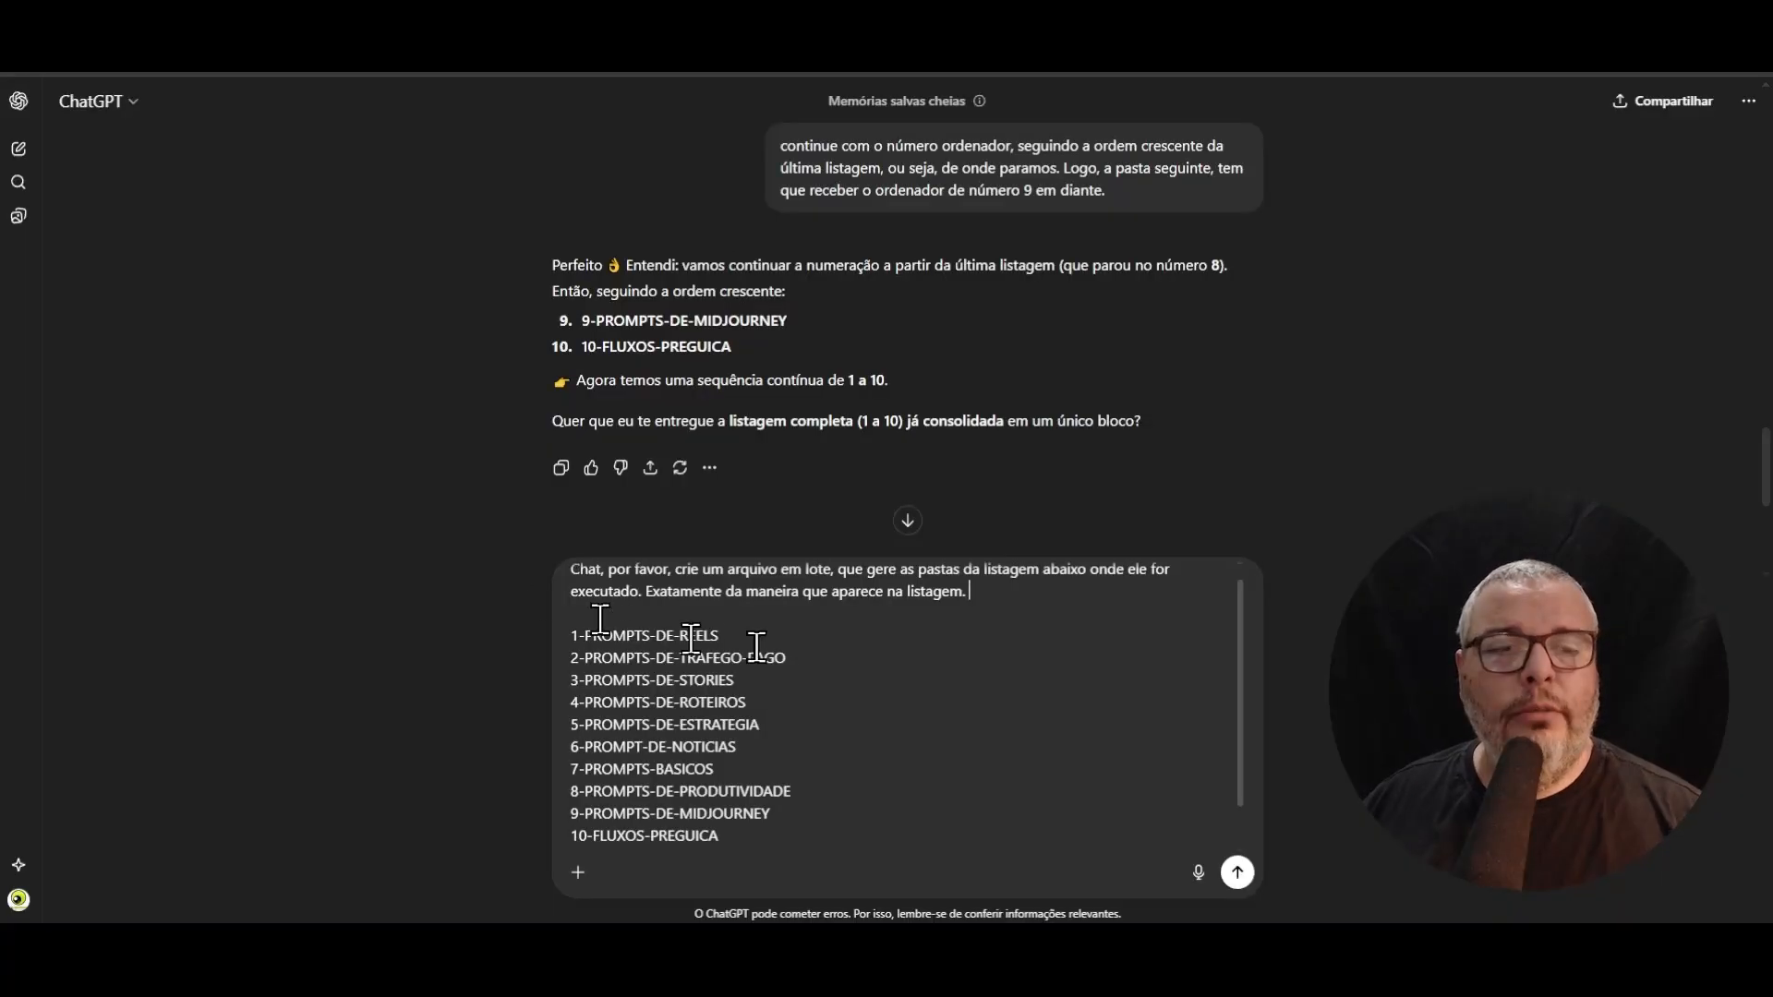
{"action": "scroll", "coordinate": [738, 647], "scroll_direction": "down", "scroll_amount": 1}
{"action": "scroll", "coordinate": [807, 711], "scroll_direction": "up", "scroll_amount": 1}
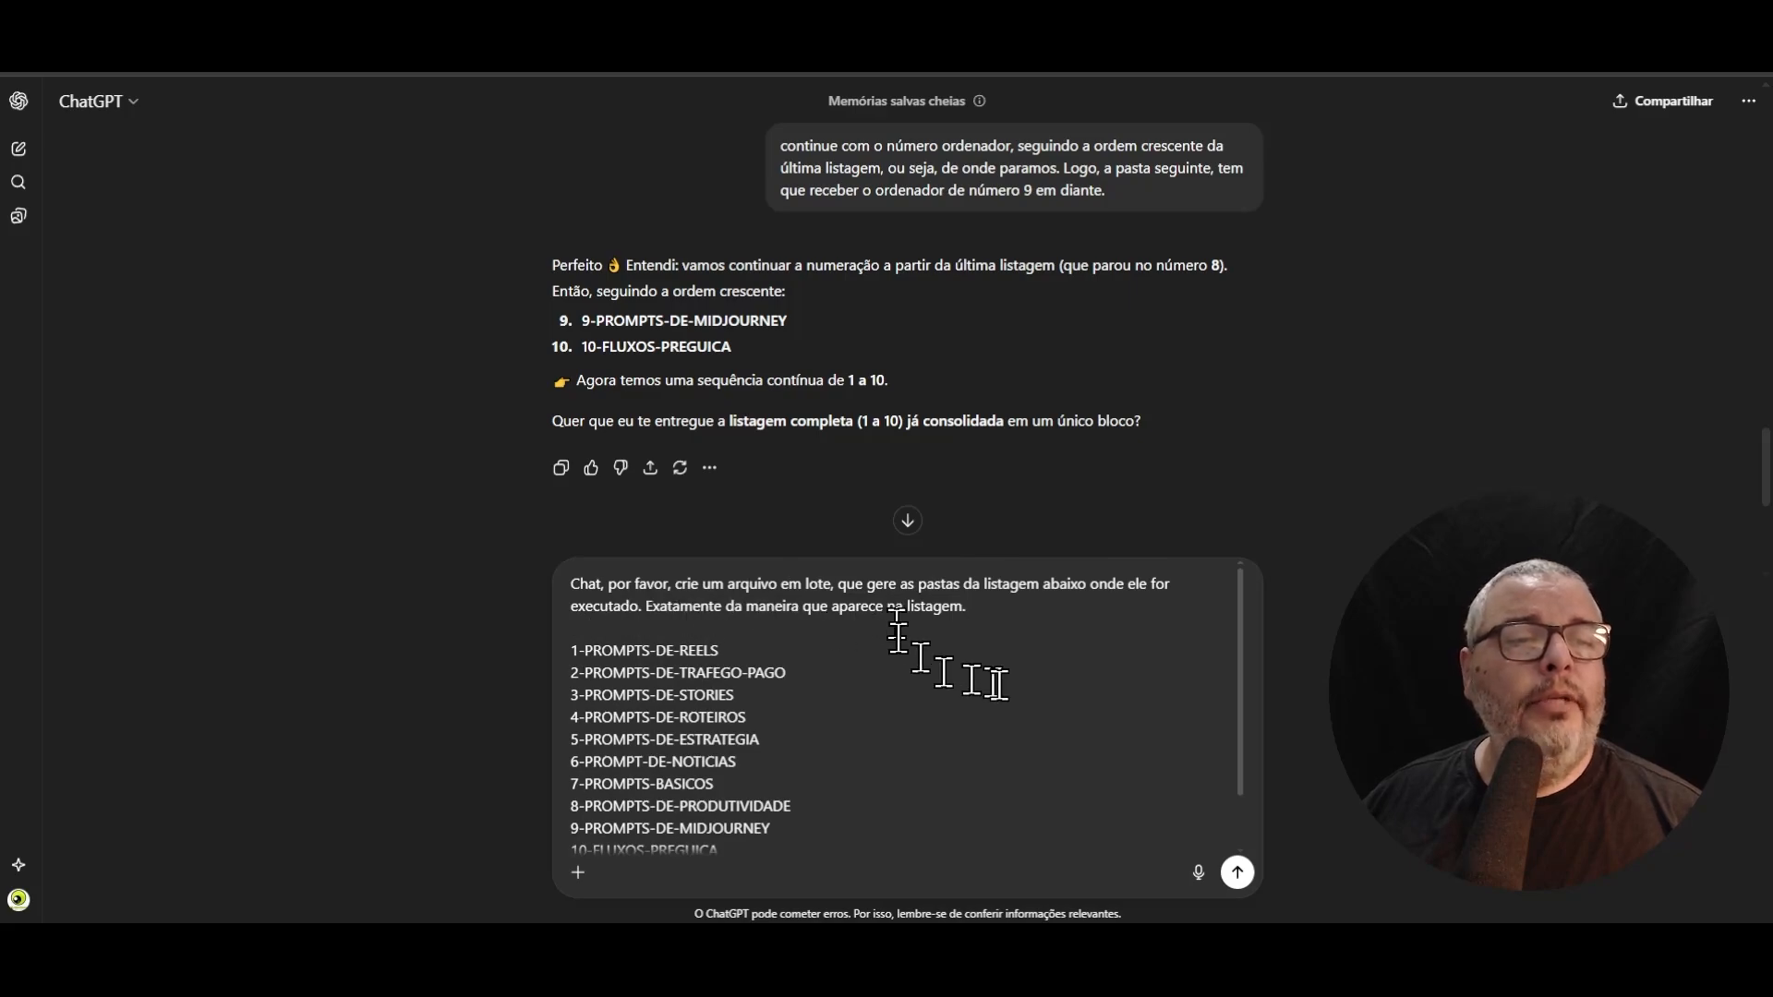
{"action": "scroll", "coordinate": [923, 709], "scroll_direction": "down", "scroll_amount": 2}
{"action": "scroll", "coordinate": [902, 716], "scroll_direction": "up", "scroll_amount": 2}
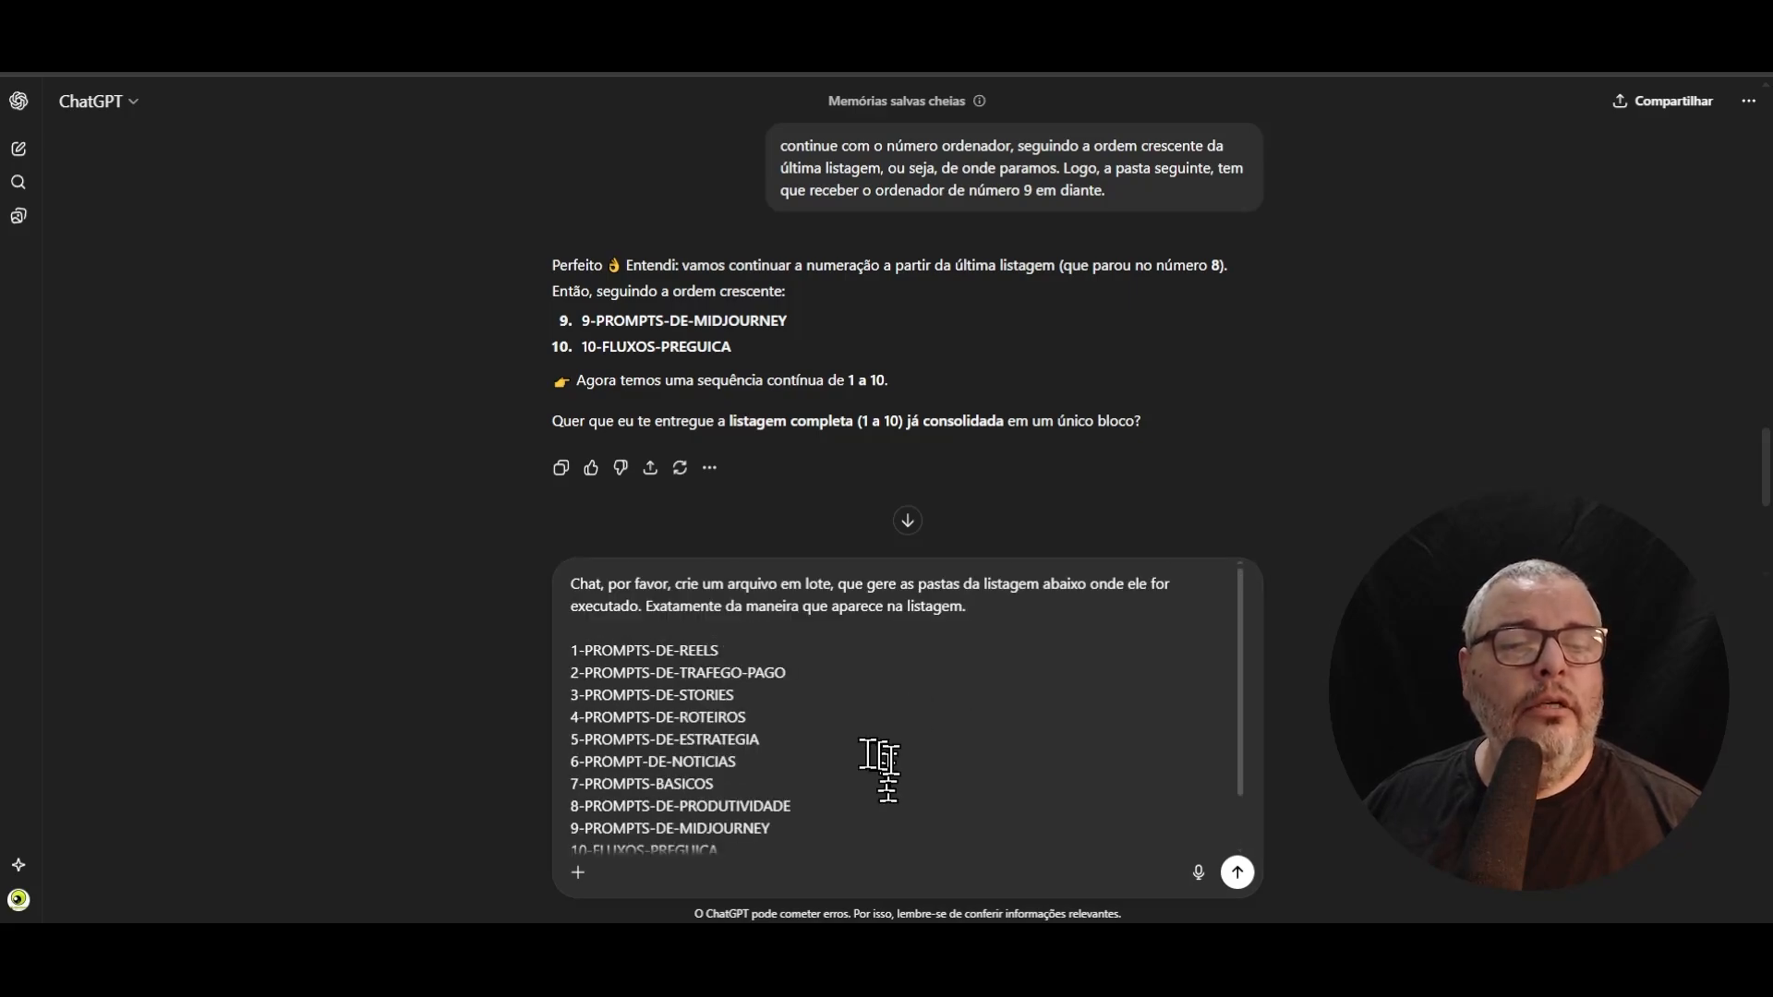
{"action": "scroll", "coordinate": [917, 701], "scroll_direction": "down", "scroll_amount": 2}
{"action": "scroll", "coordinate": [887, 748], "scroll_direction": "up", "scroll_amount": 2}
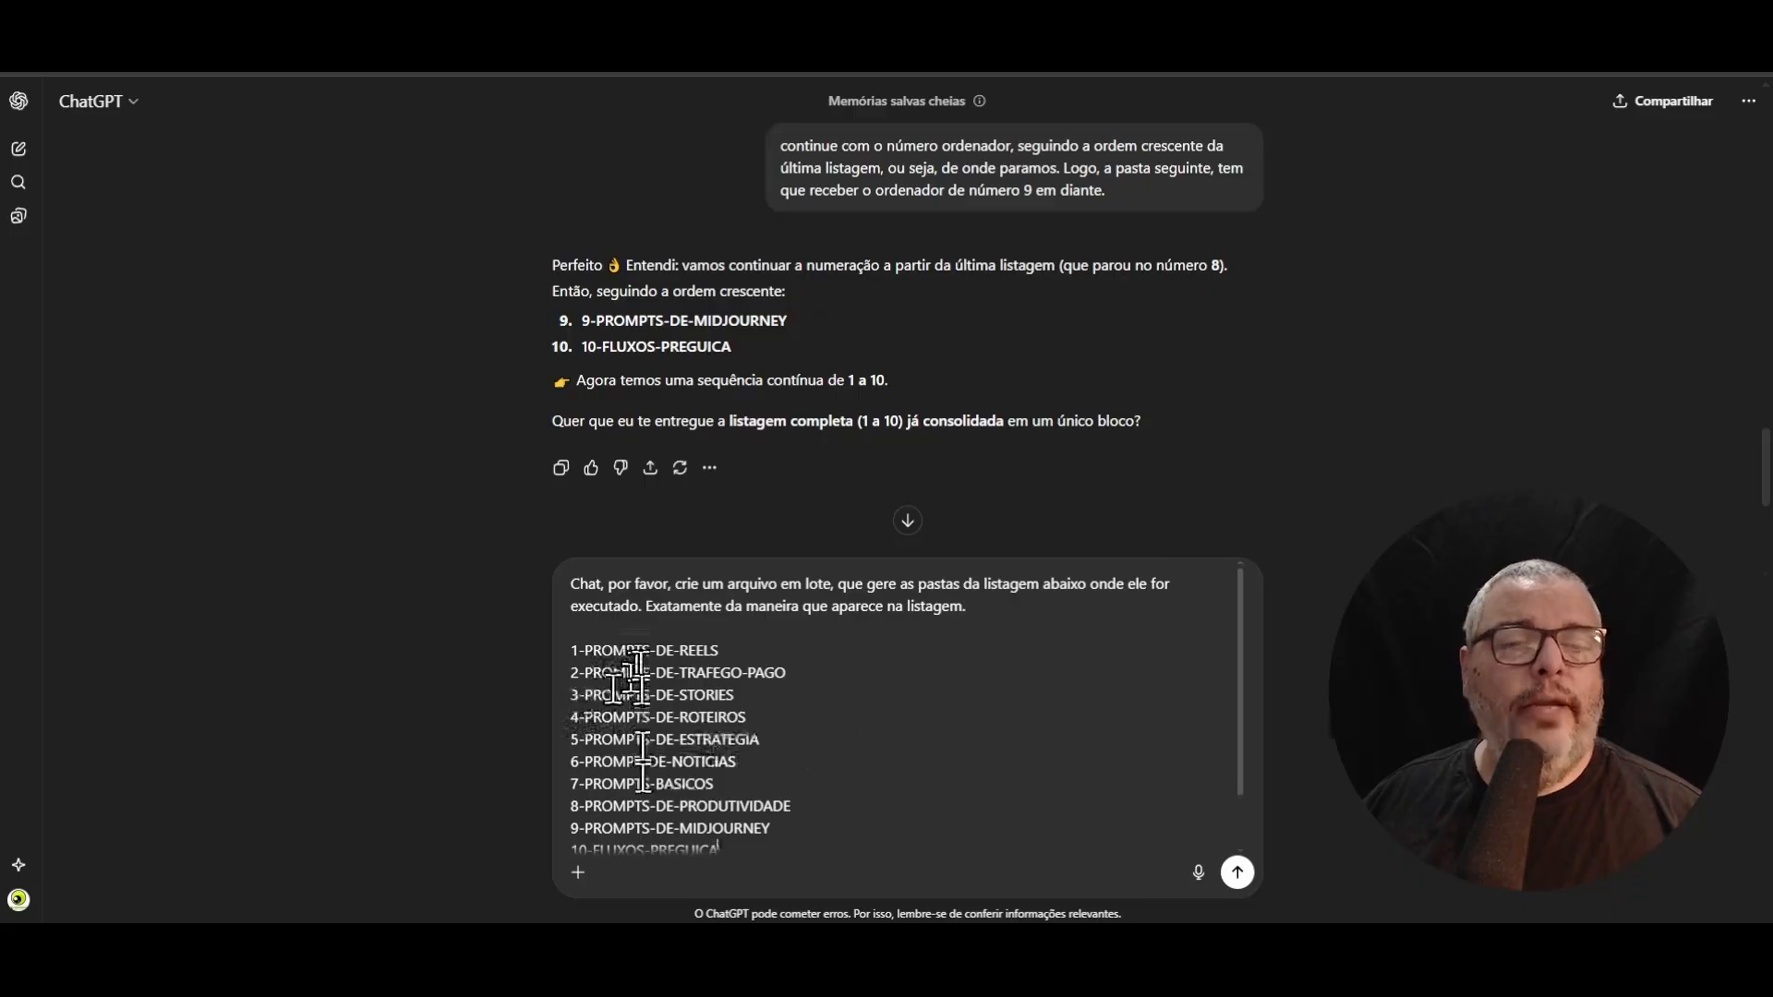
{"action": "scroll", "coordinate": [951, 738], "scroll_direction": "down", "scroll_amount": 2}
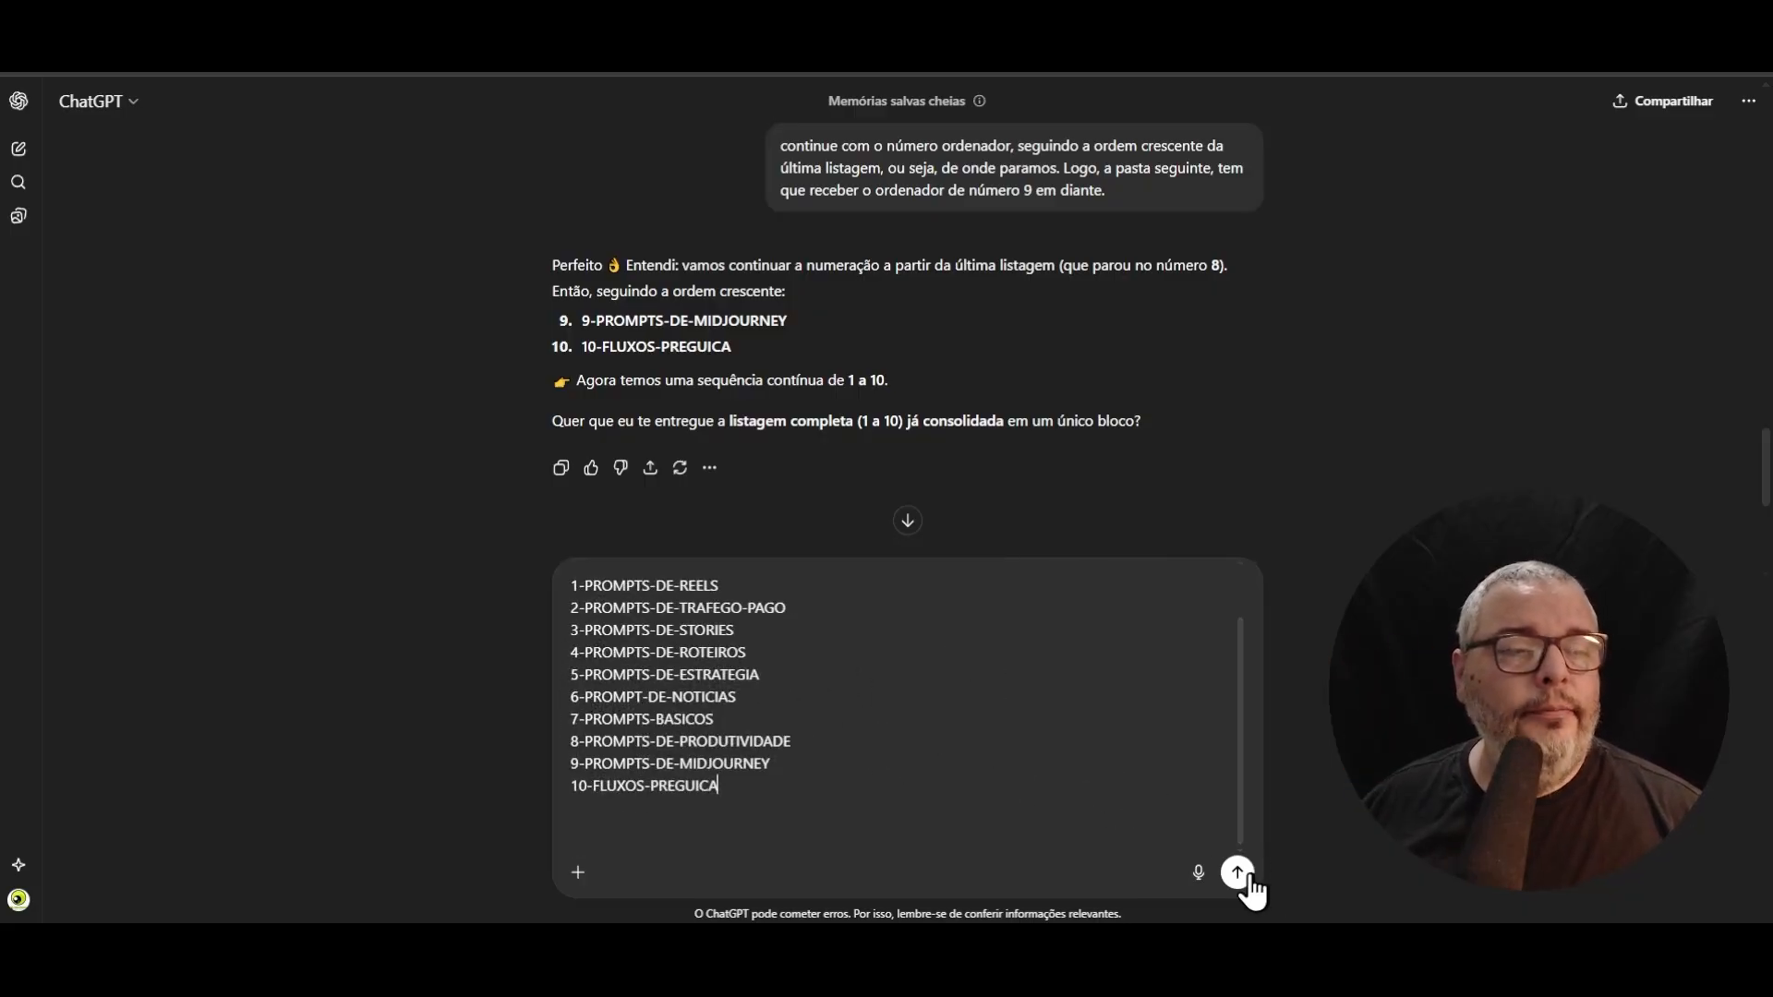
{"action": "scroll", "coordinate": [886, 739], "scroll_direction": "up", "scroll_amount": 2}
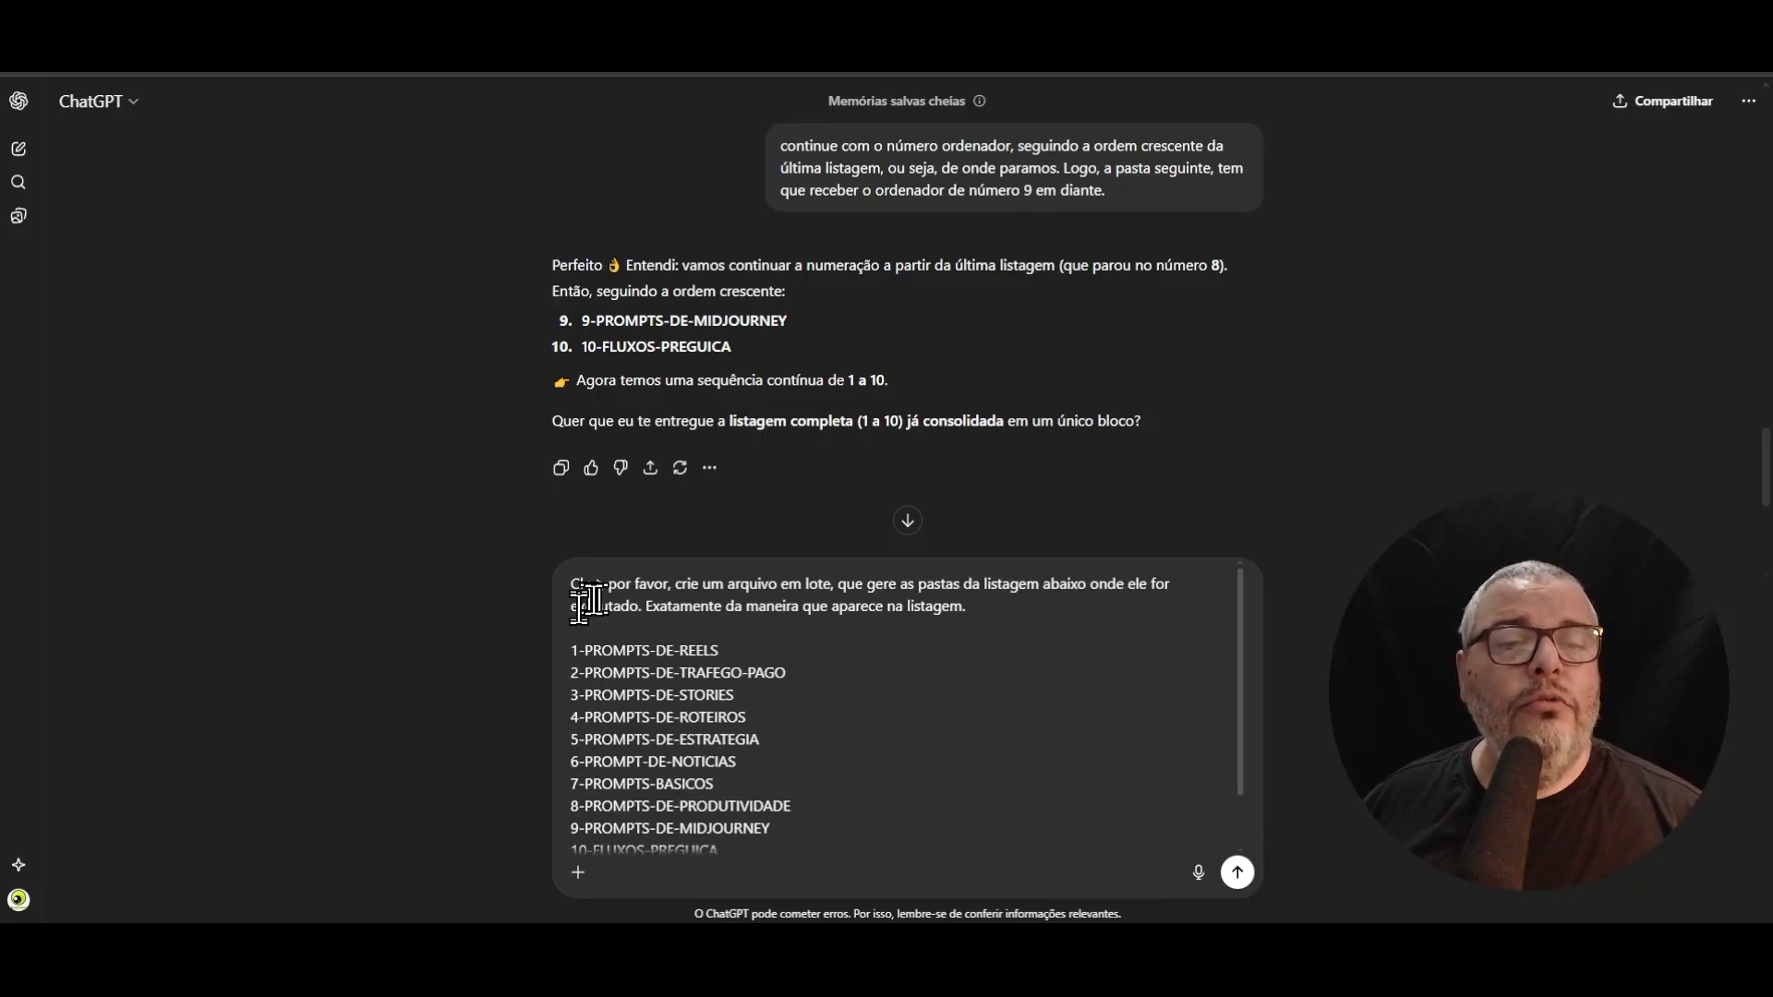
- Insert the clarification "(um arquivo bat)" right after "arquivo em lote" in the drafted ChatGPT instruction
{"action": "left_click", "coordinate": [826, 586]}
{"action": "type", "text": "("}
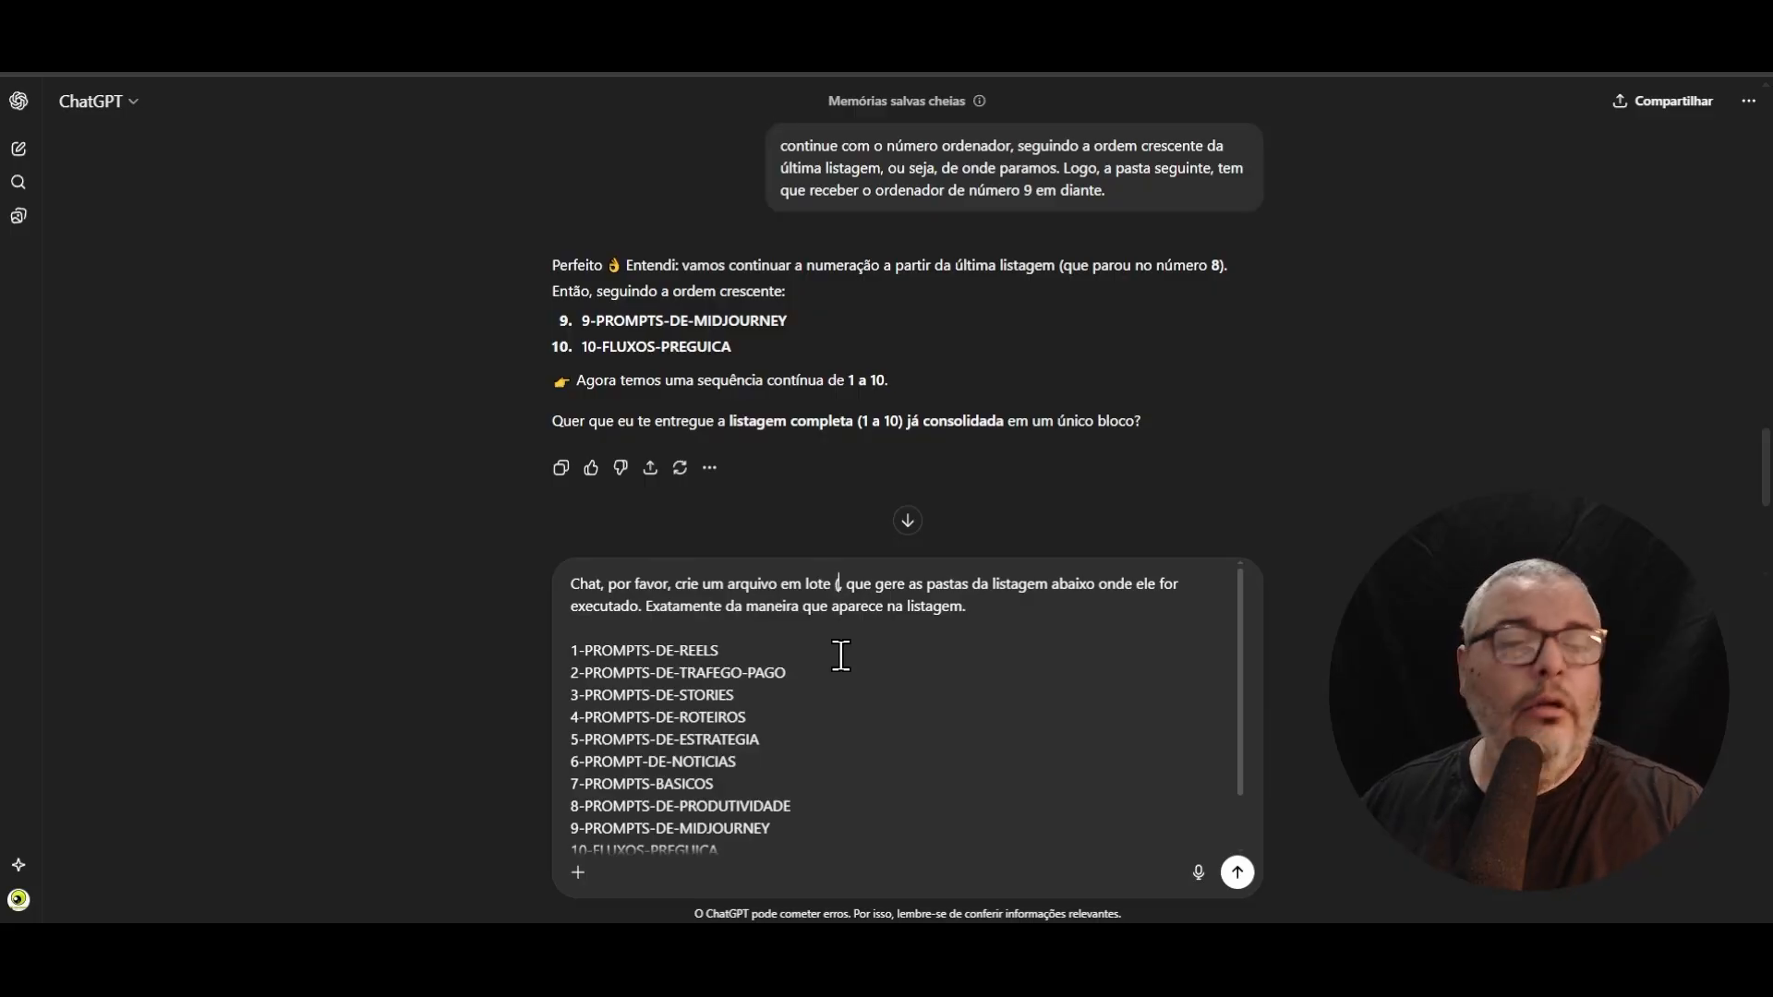
{"action": "type", "text": "um arquivo ba"}
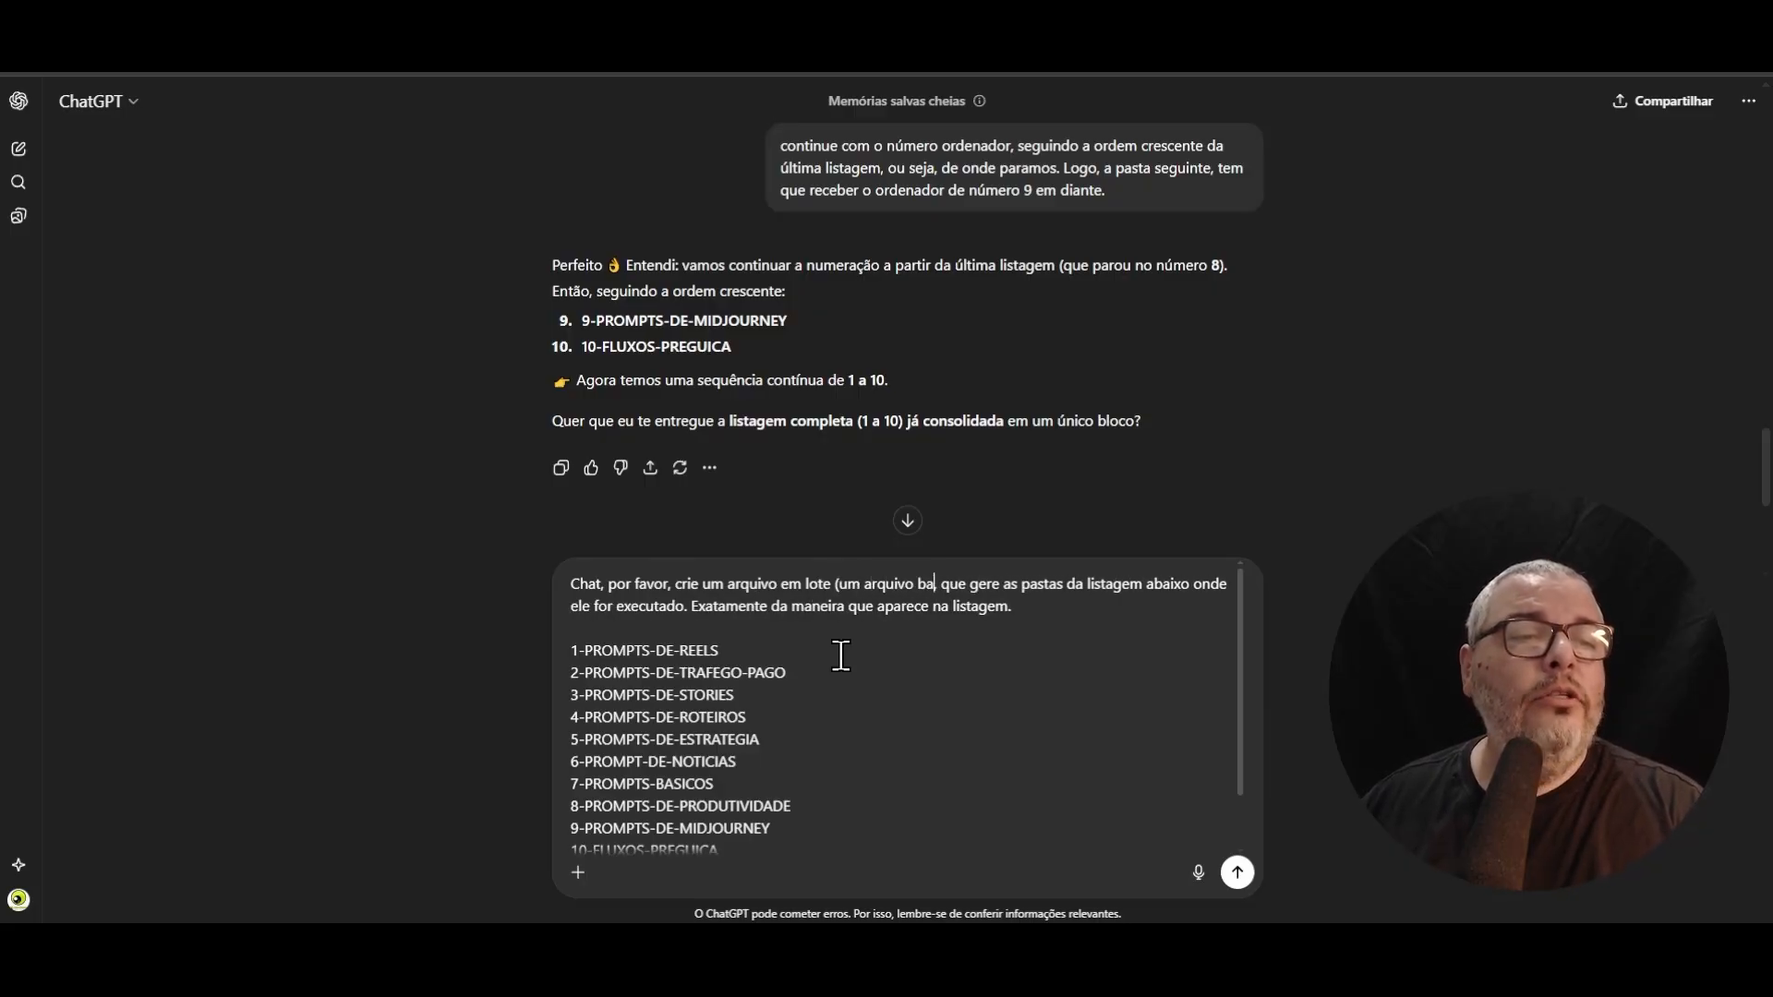
{"action": "type", "text": "t),"}
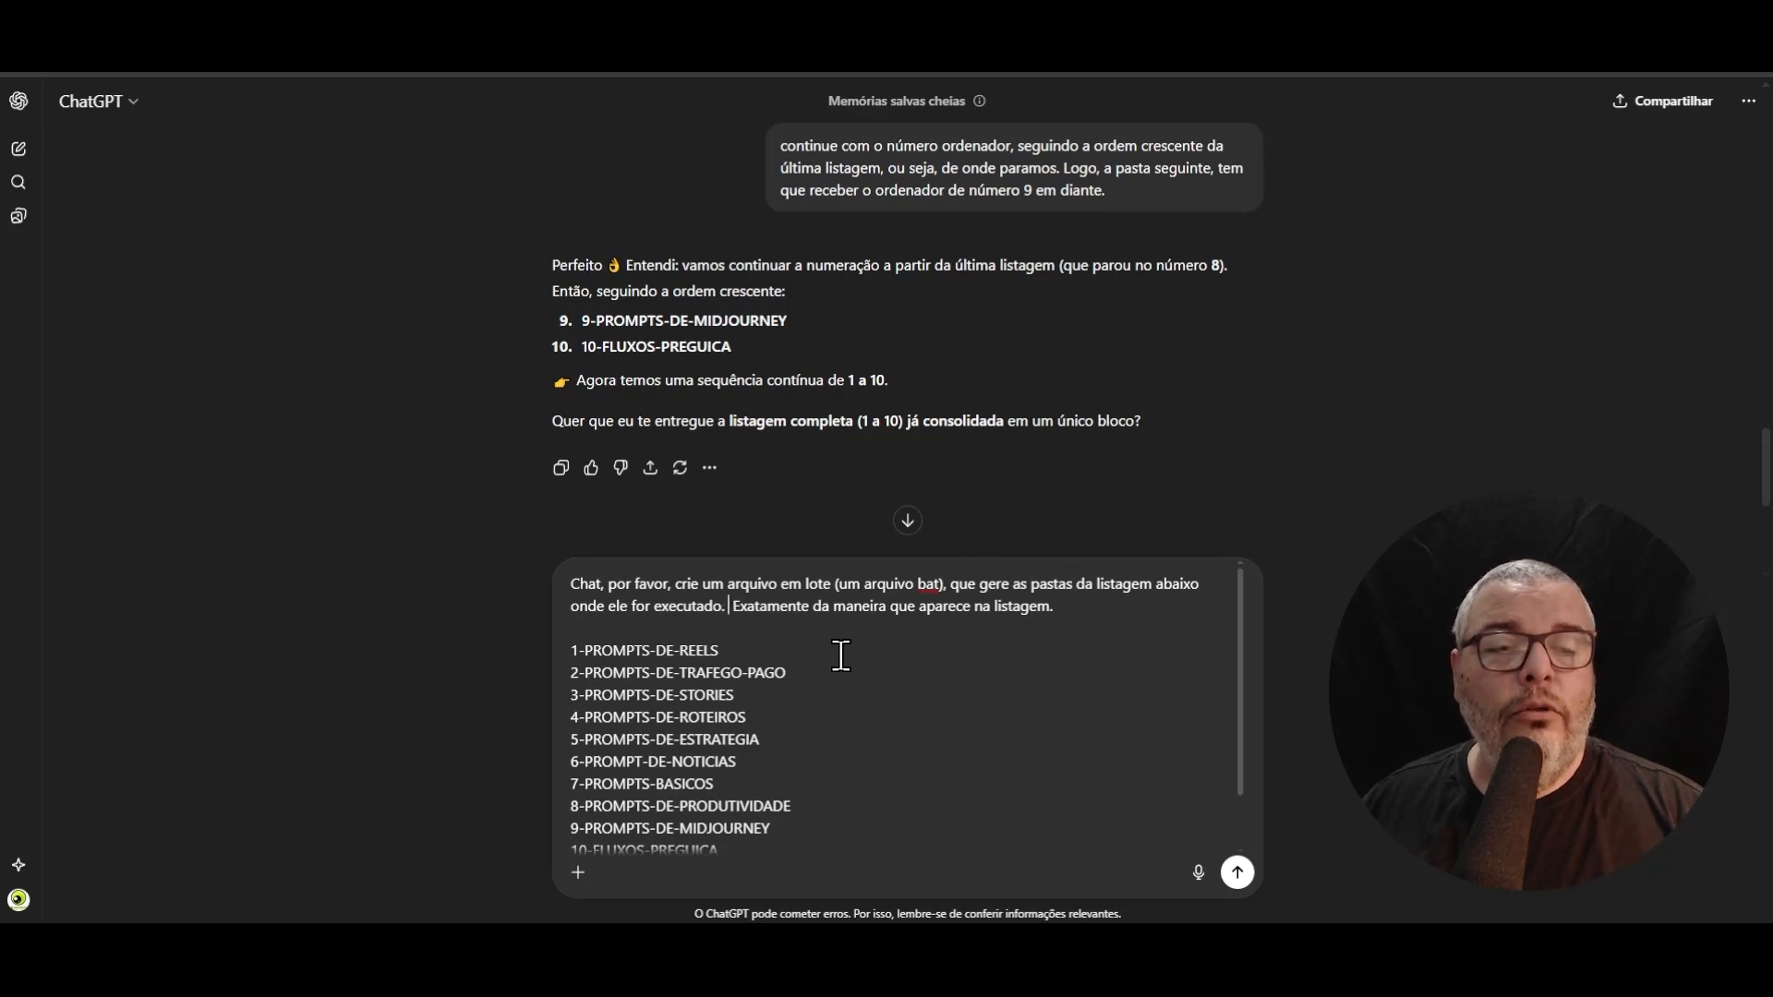
- Add "no Windows Explorer" after "executado", change "na listagem" to "nessa listagem" and send the prompt
{"action": "type", "text": "no Windo"}
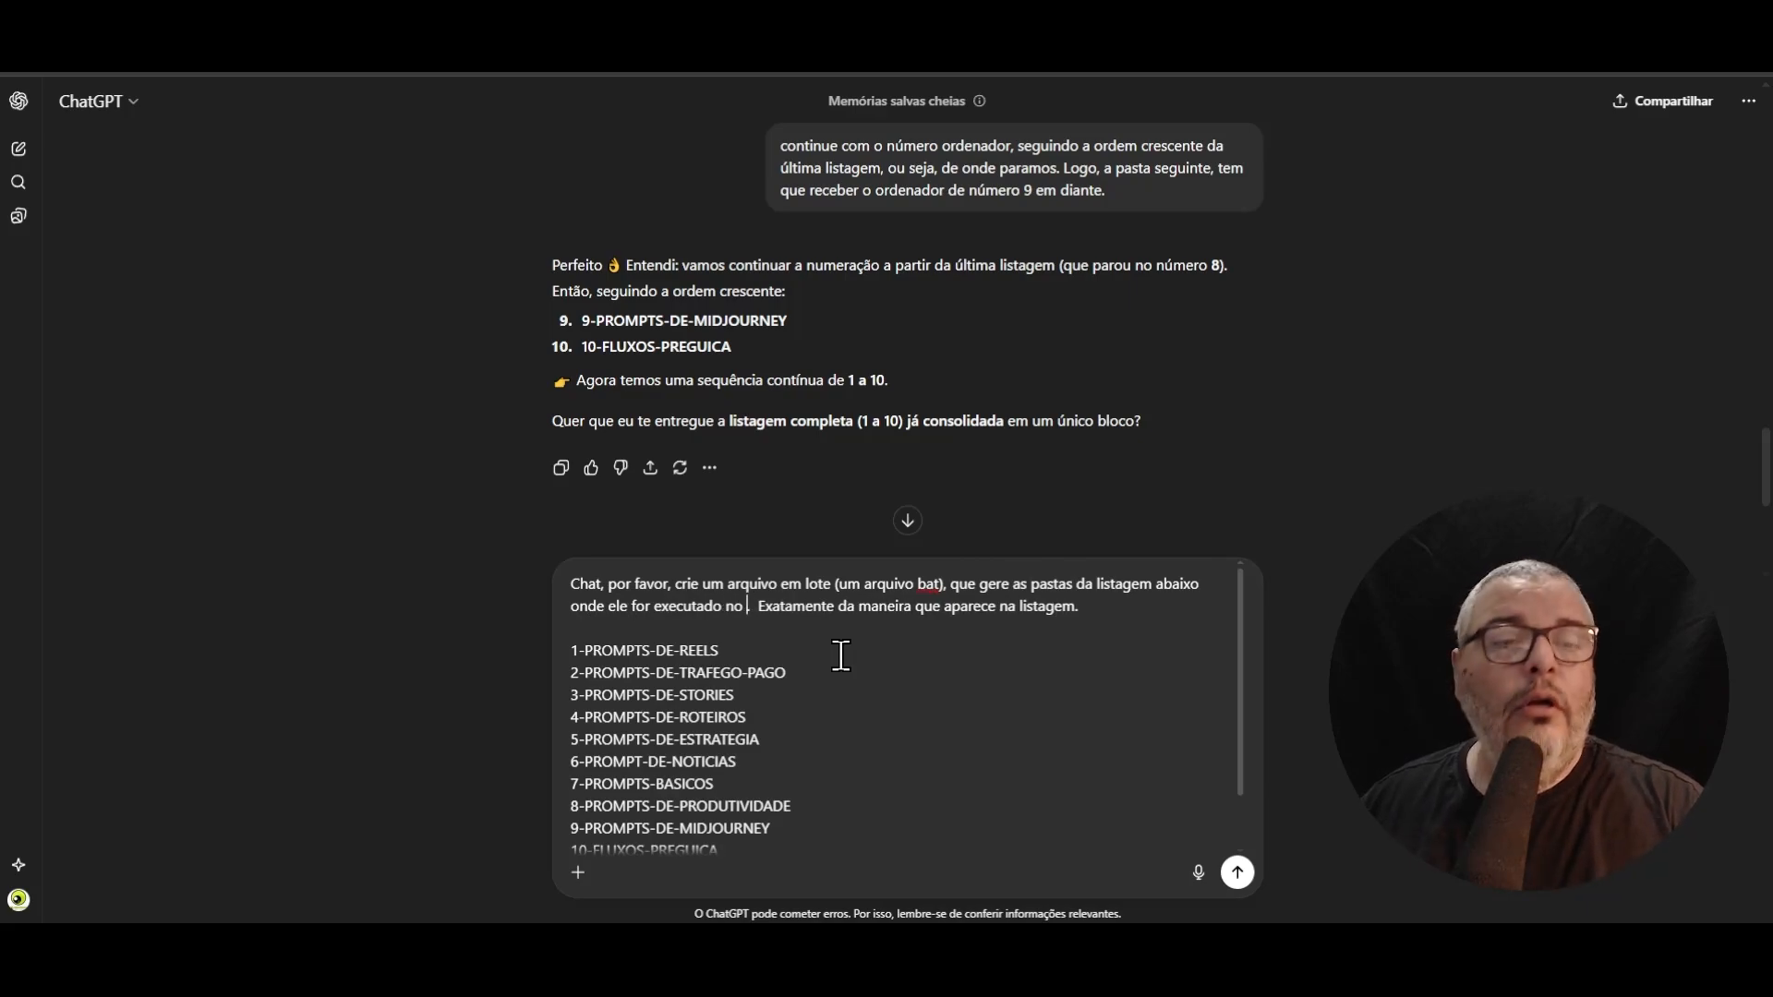
{"action": "type", "text": "ws Explorer"}
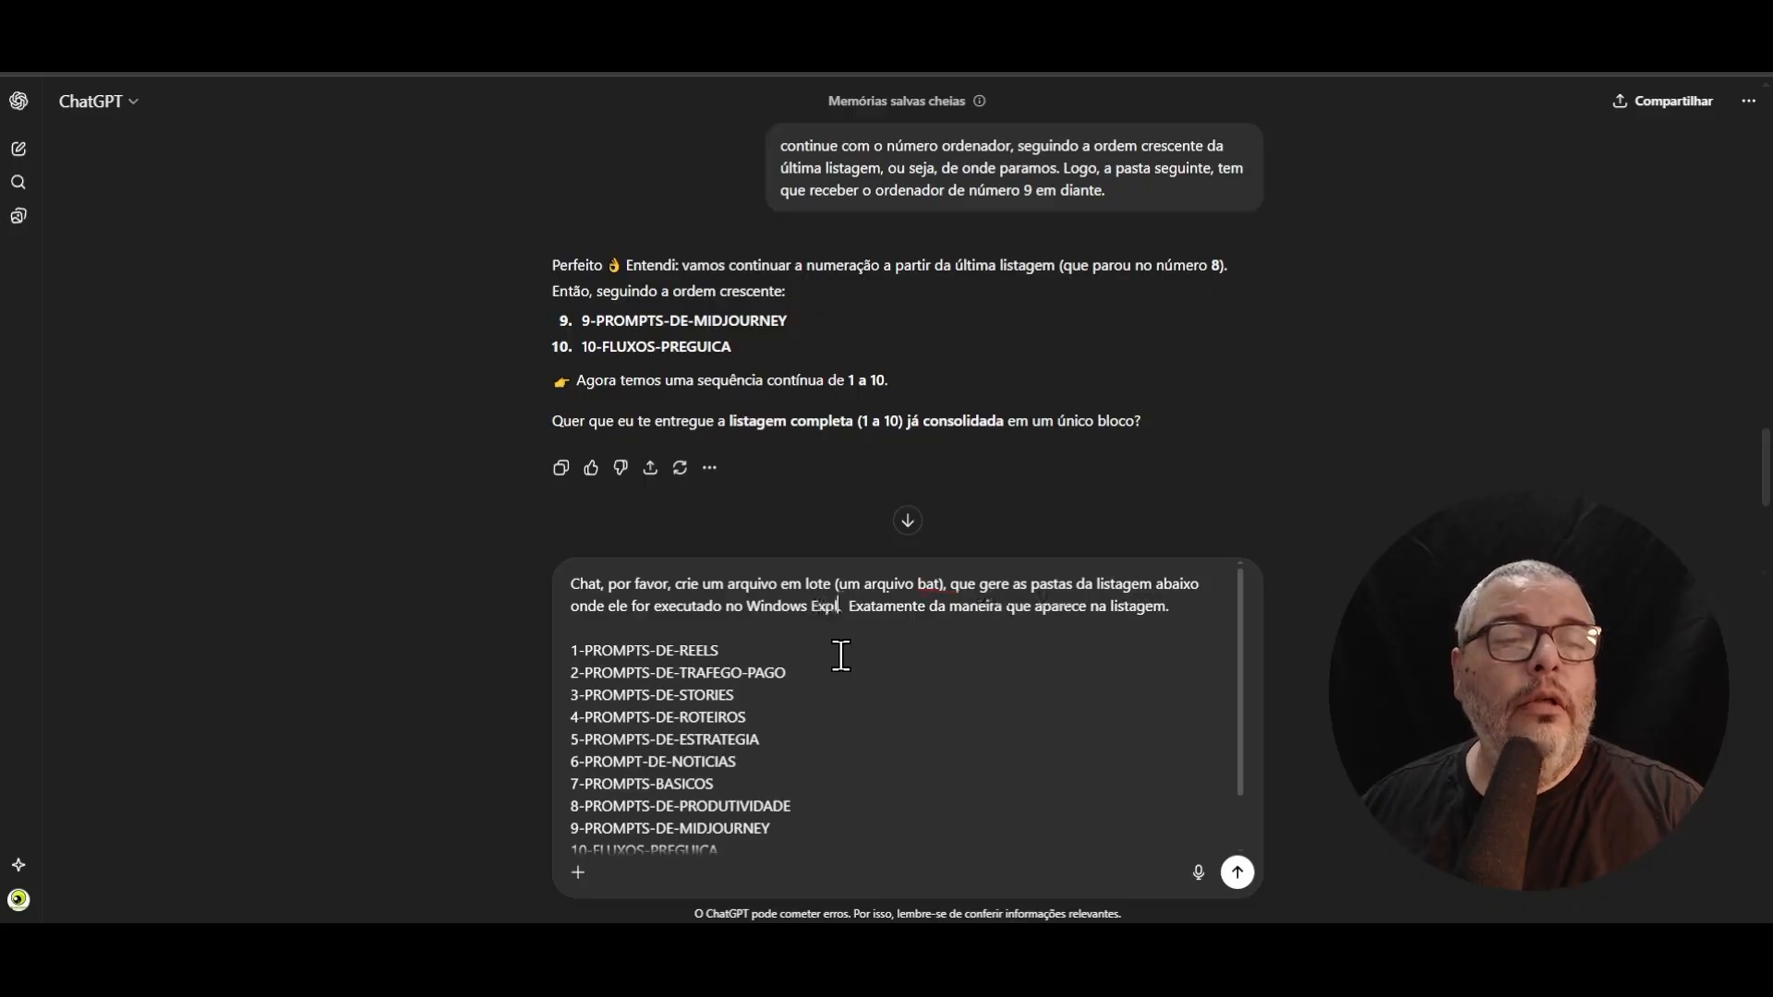
{"action": "type", "text": "."}
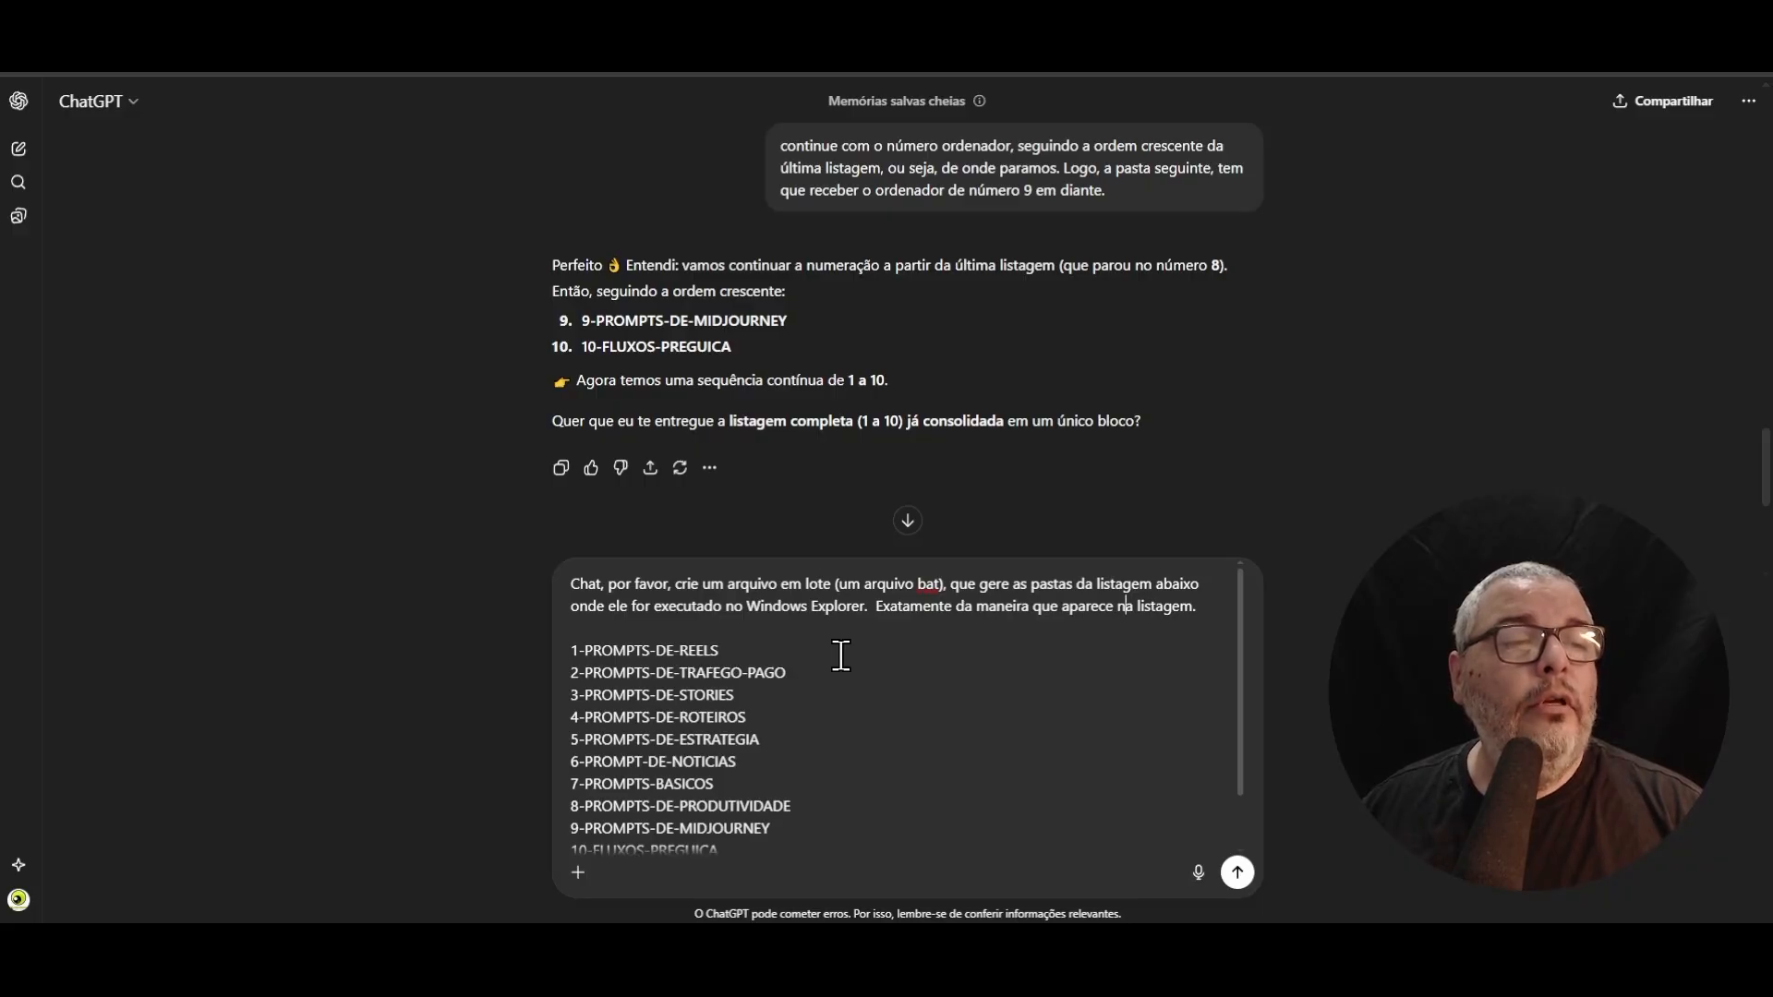
{"action": "type", "text": "ess"}
{"action": "key", "text": "Return"}
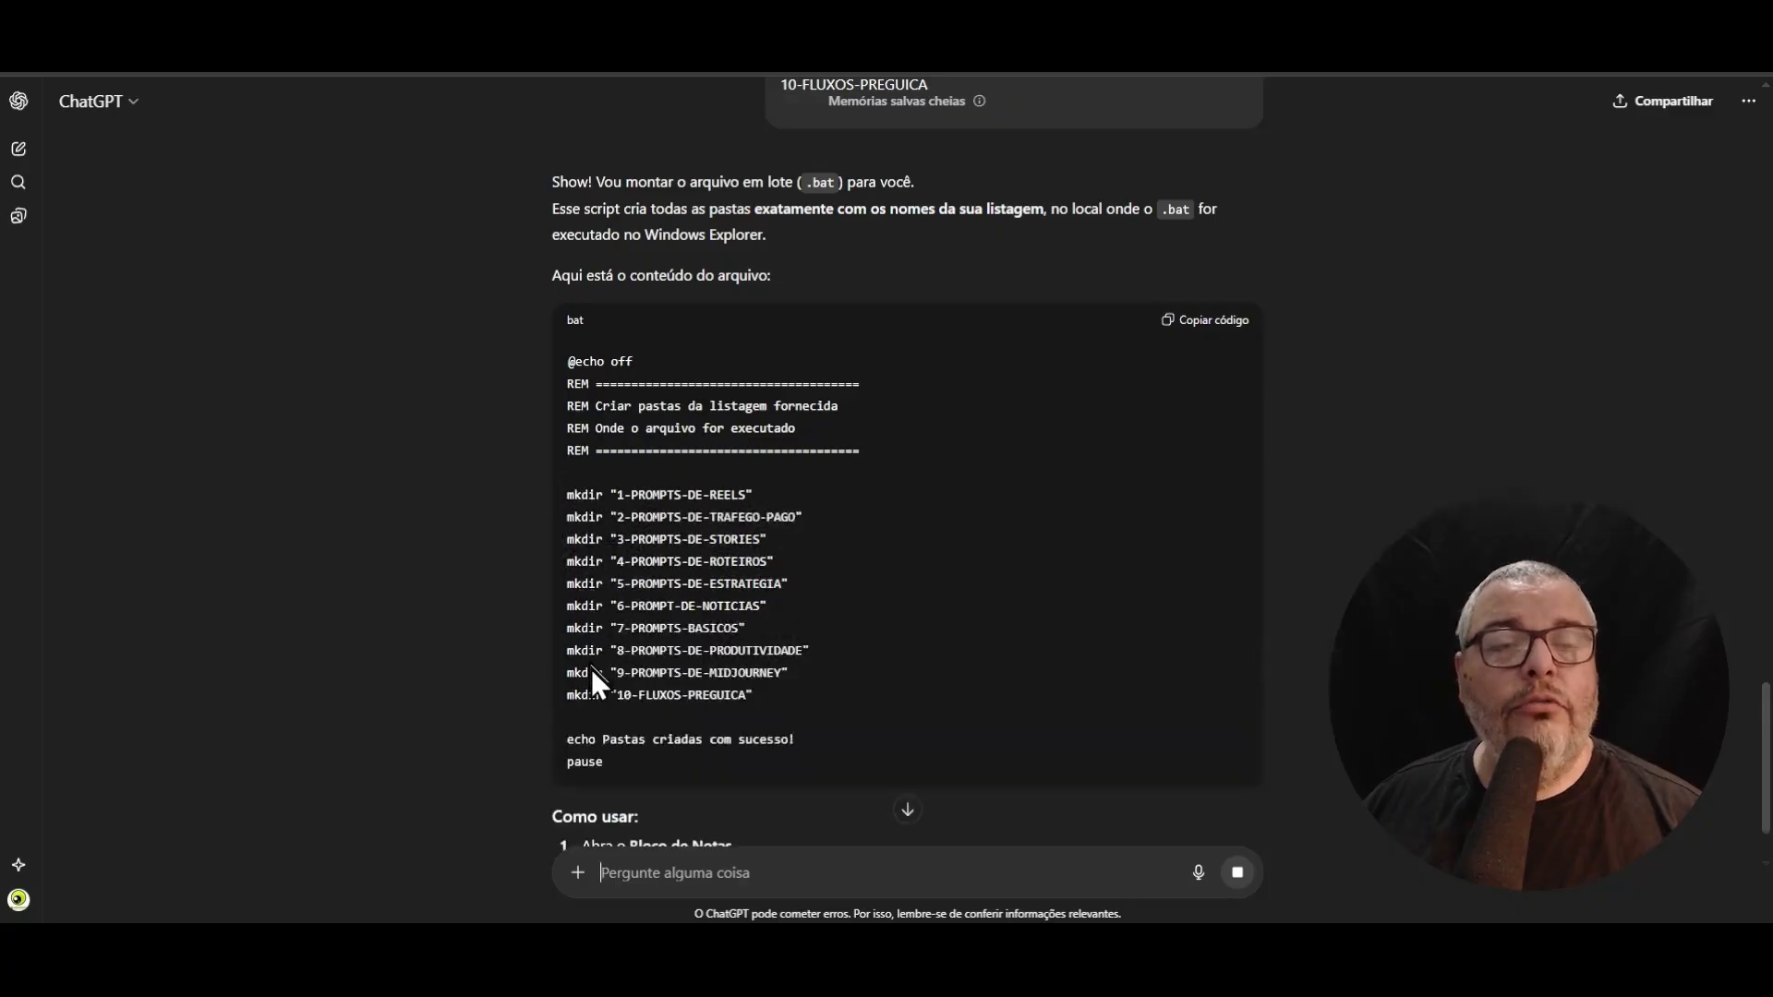
- Review the generated batch script and its usage instructions, and copy the script's code
{"action": "scroll", "coordinate": [517, 499], "scroll_direction": "down", "scroll_amount": 1}
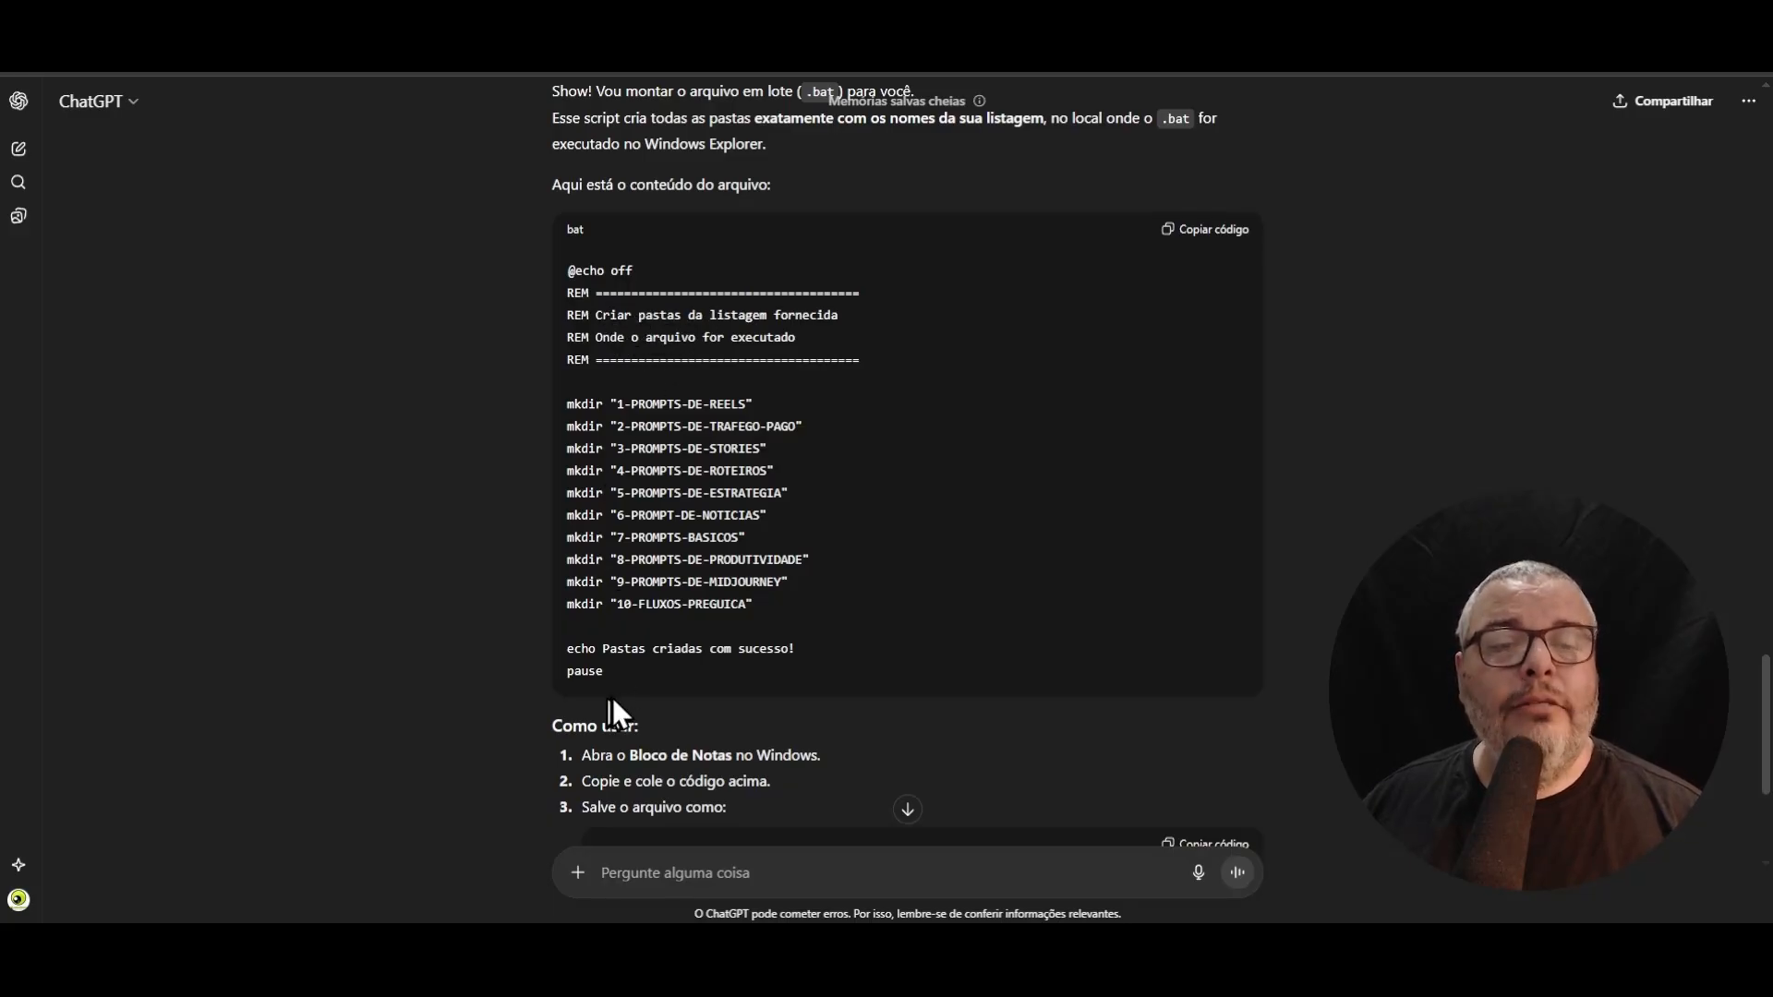
{"action": "scroll", "coordinate": [626, 318], "scroll_direction": "up", "scroll_amount": 4}
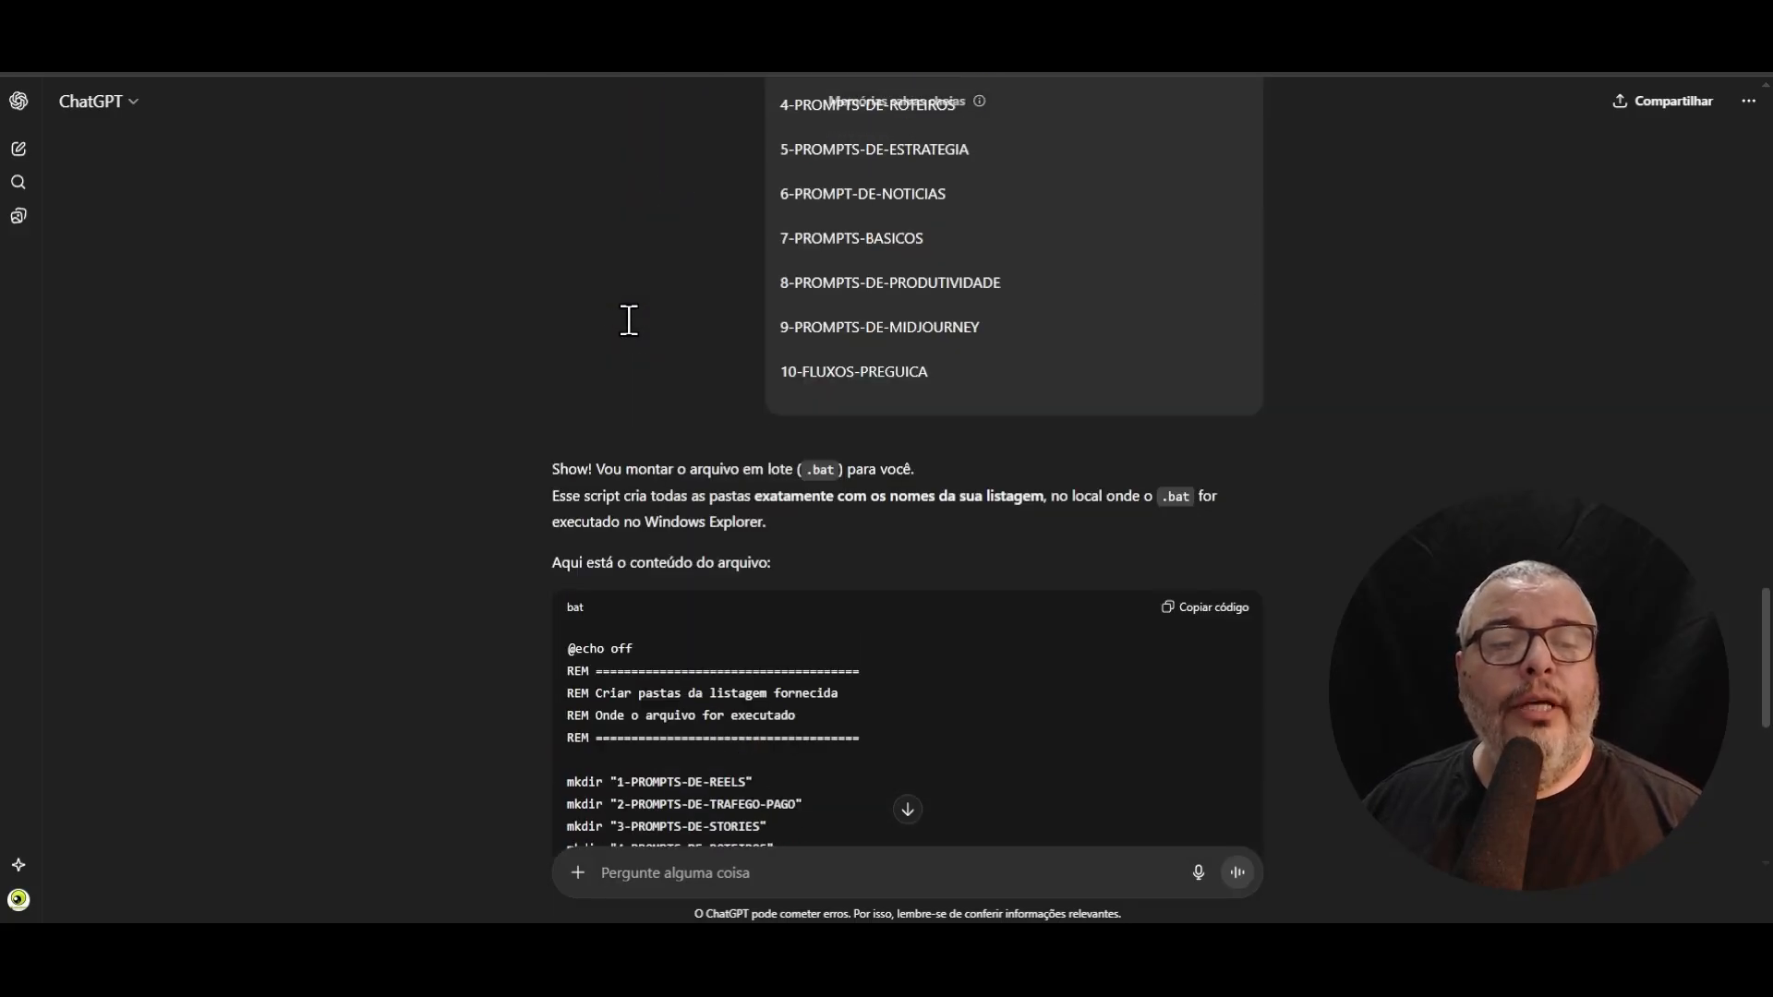
{"action": "scroll", "coordinate": [628, 323], "scroll_direction": "down", "scroll_amount": 8}
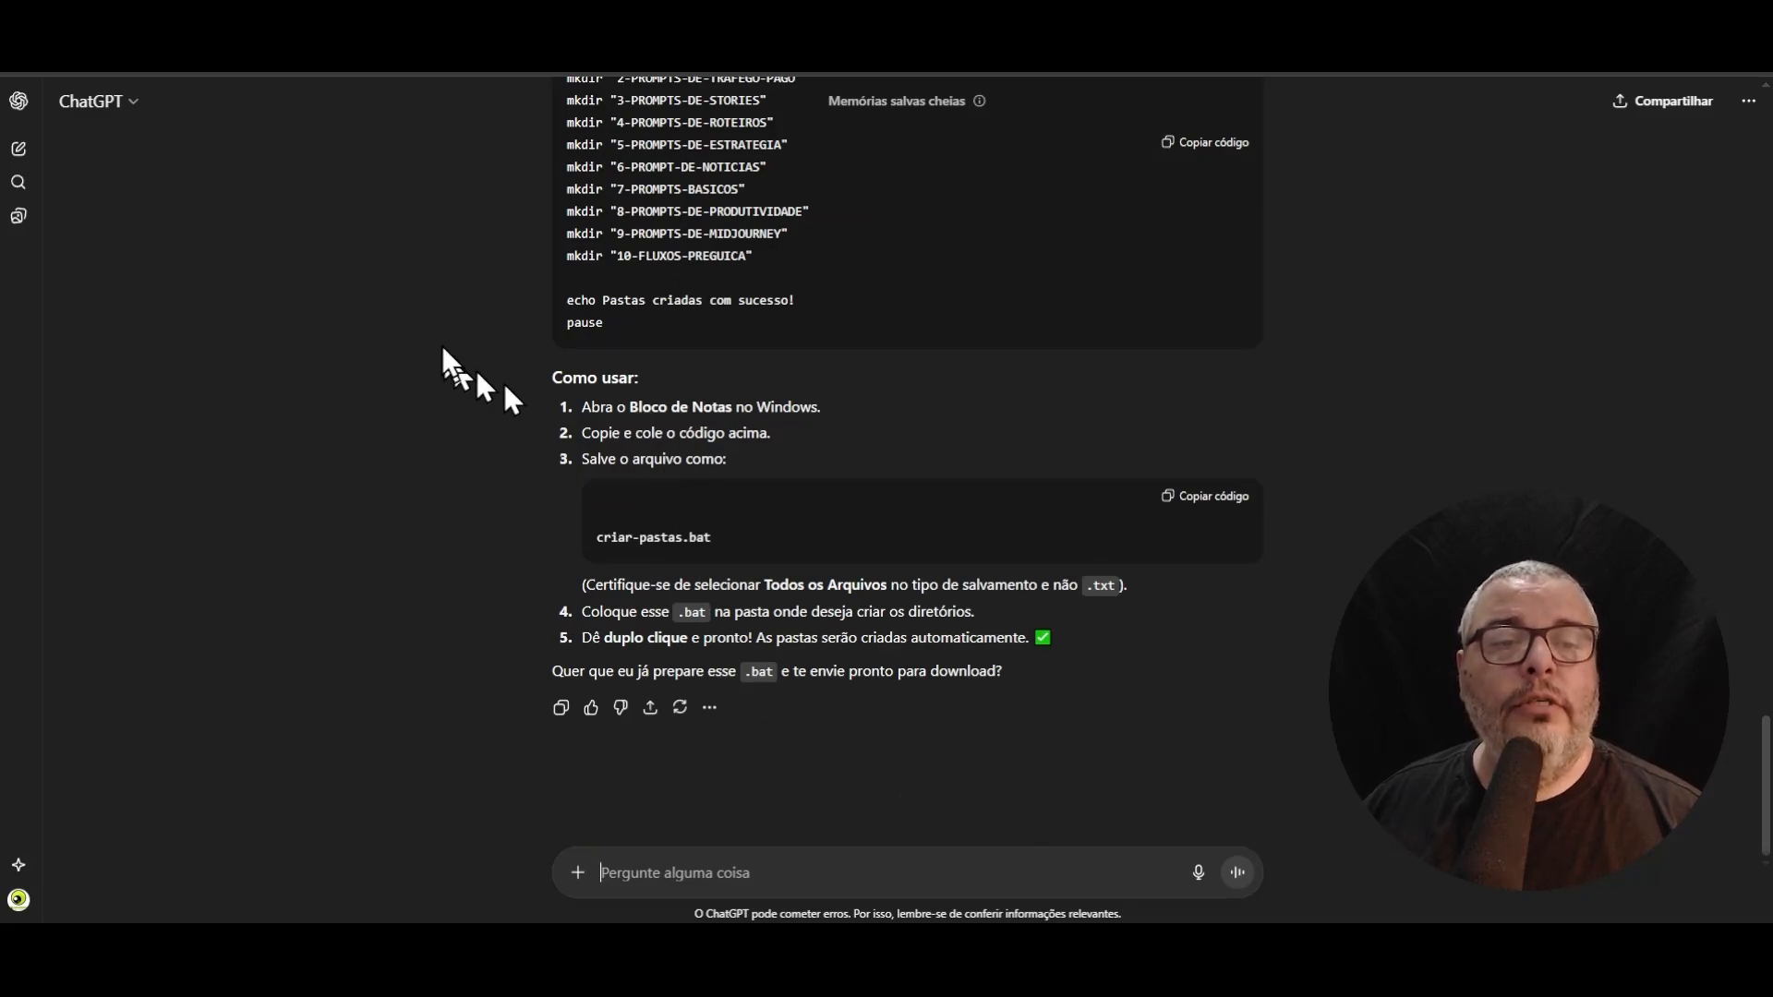
{"action": "scroll", "coordinate": [471, 369], "scroll_direction": "up", "scroll_amount": 5}
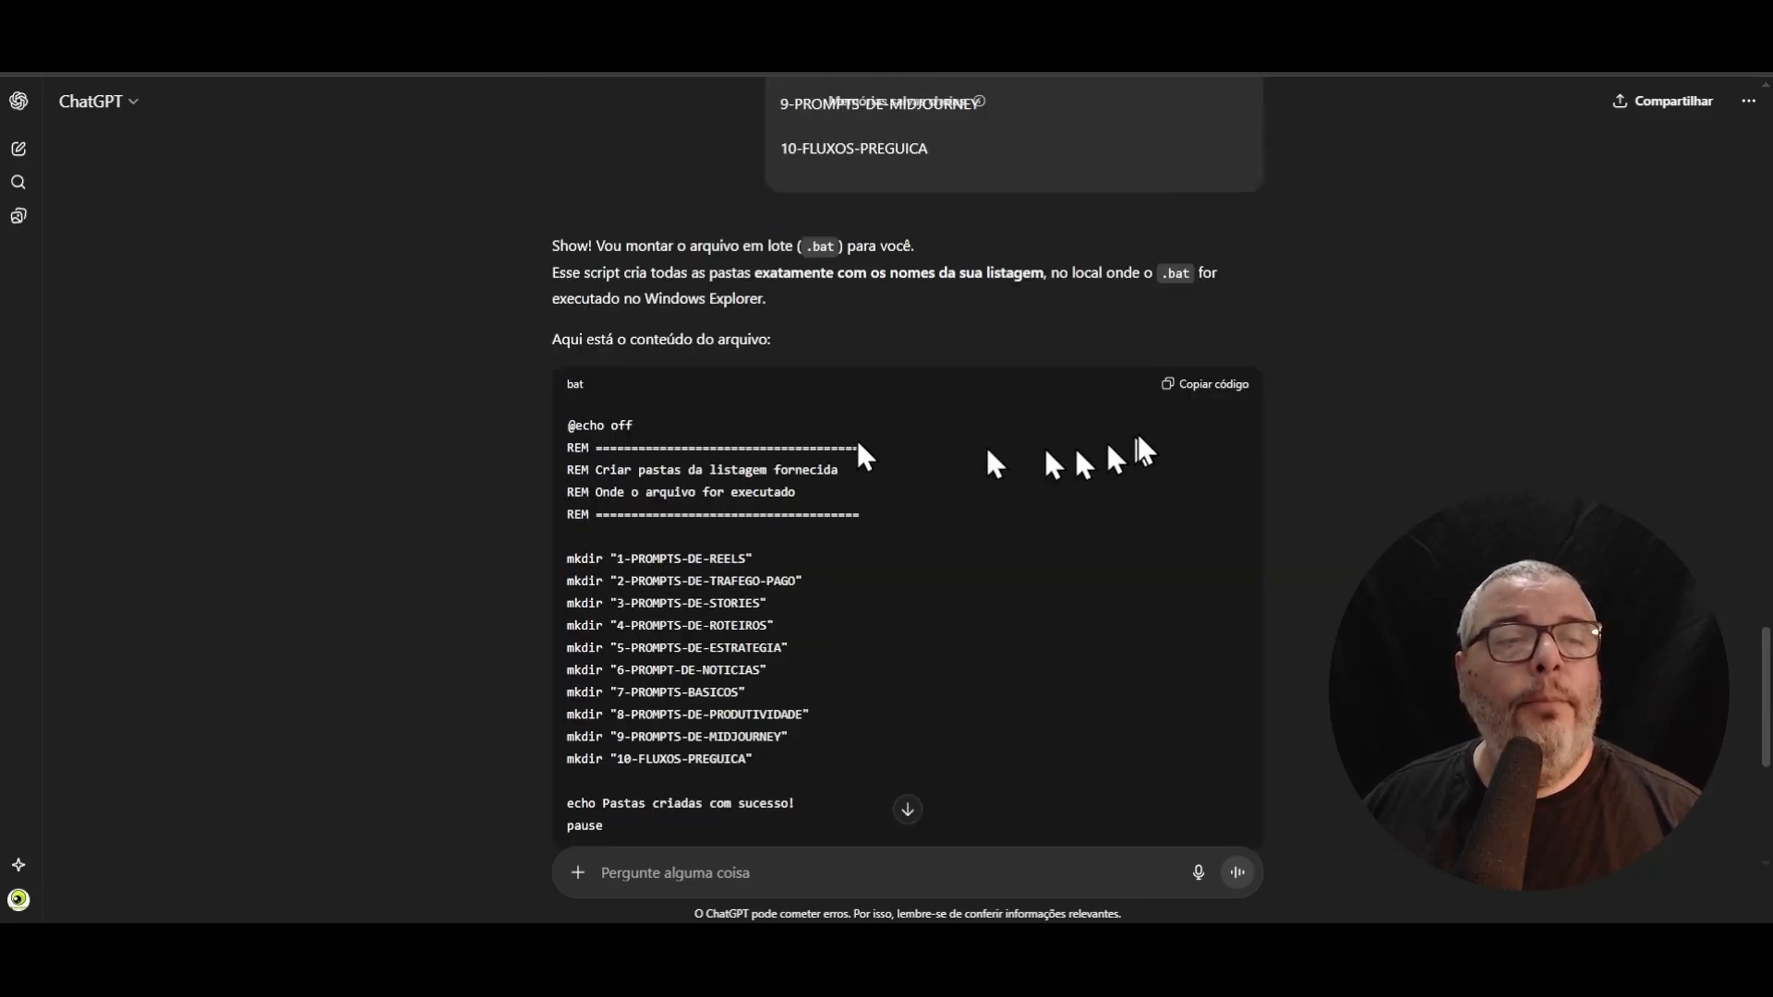
{"action": "left_click", "coordinate": [1217, 388]}
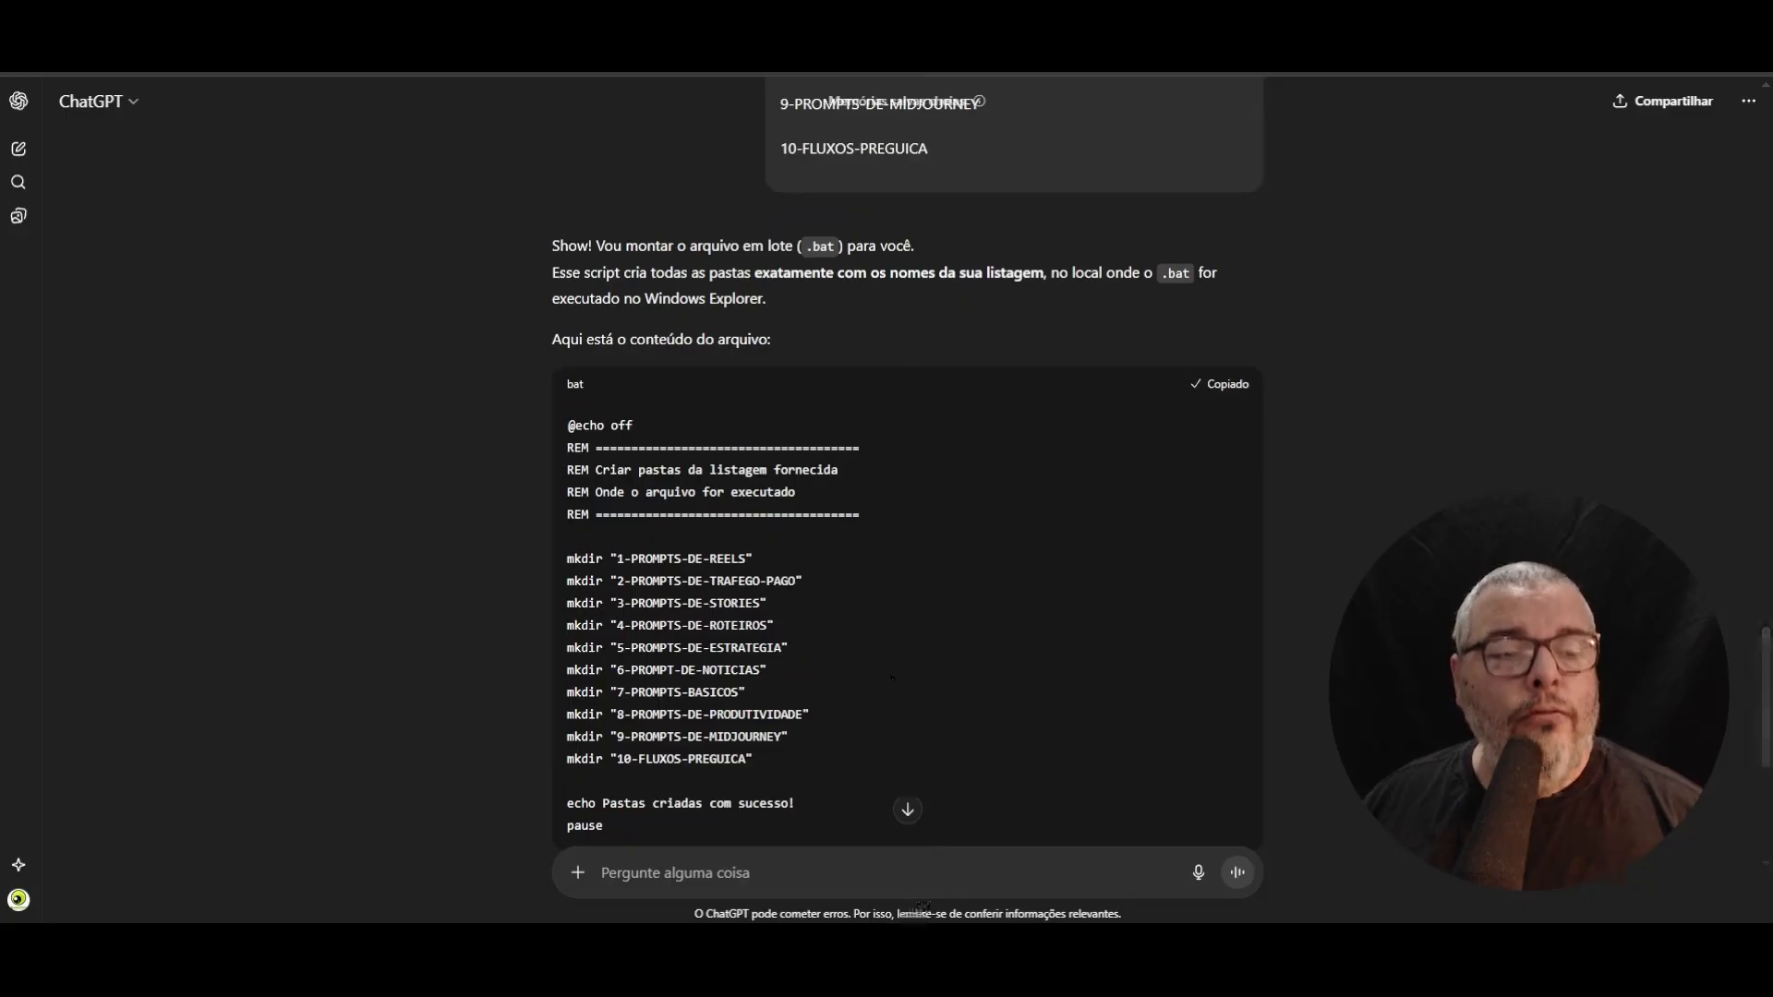
- Switch to File Explorer and permanently delete the PROMPTS-DE-REELS folder inside Documentos > 111-PROMPTS
{"action": "left_click", "coordinate": [1002, 942]}
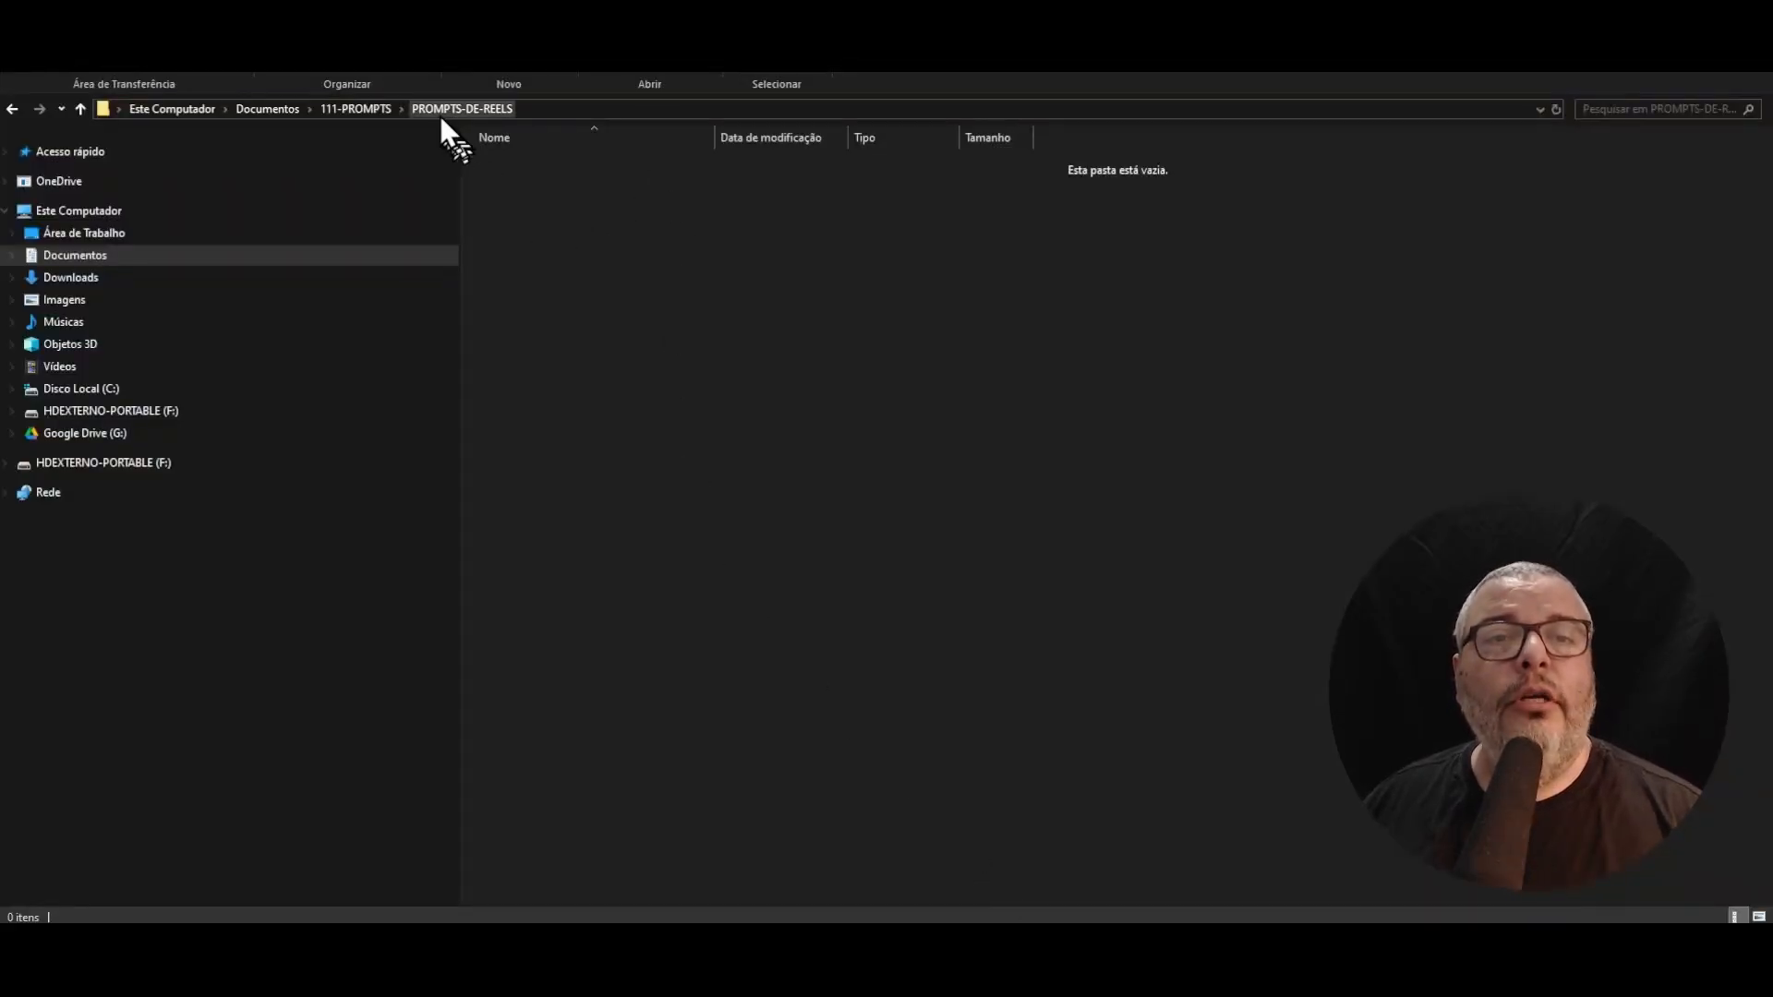
{"action": "left_click", "coordinate": [355, 108]}
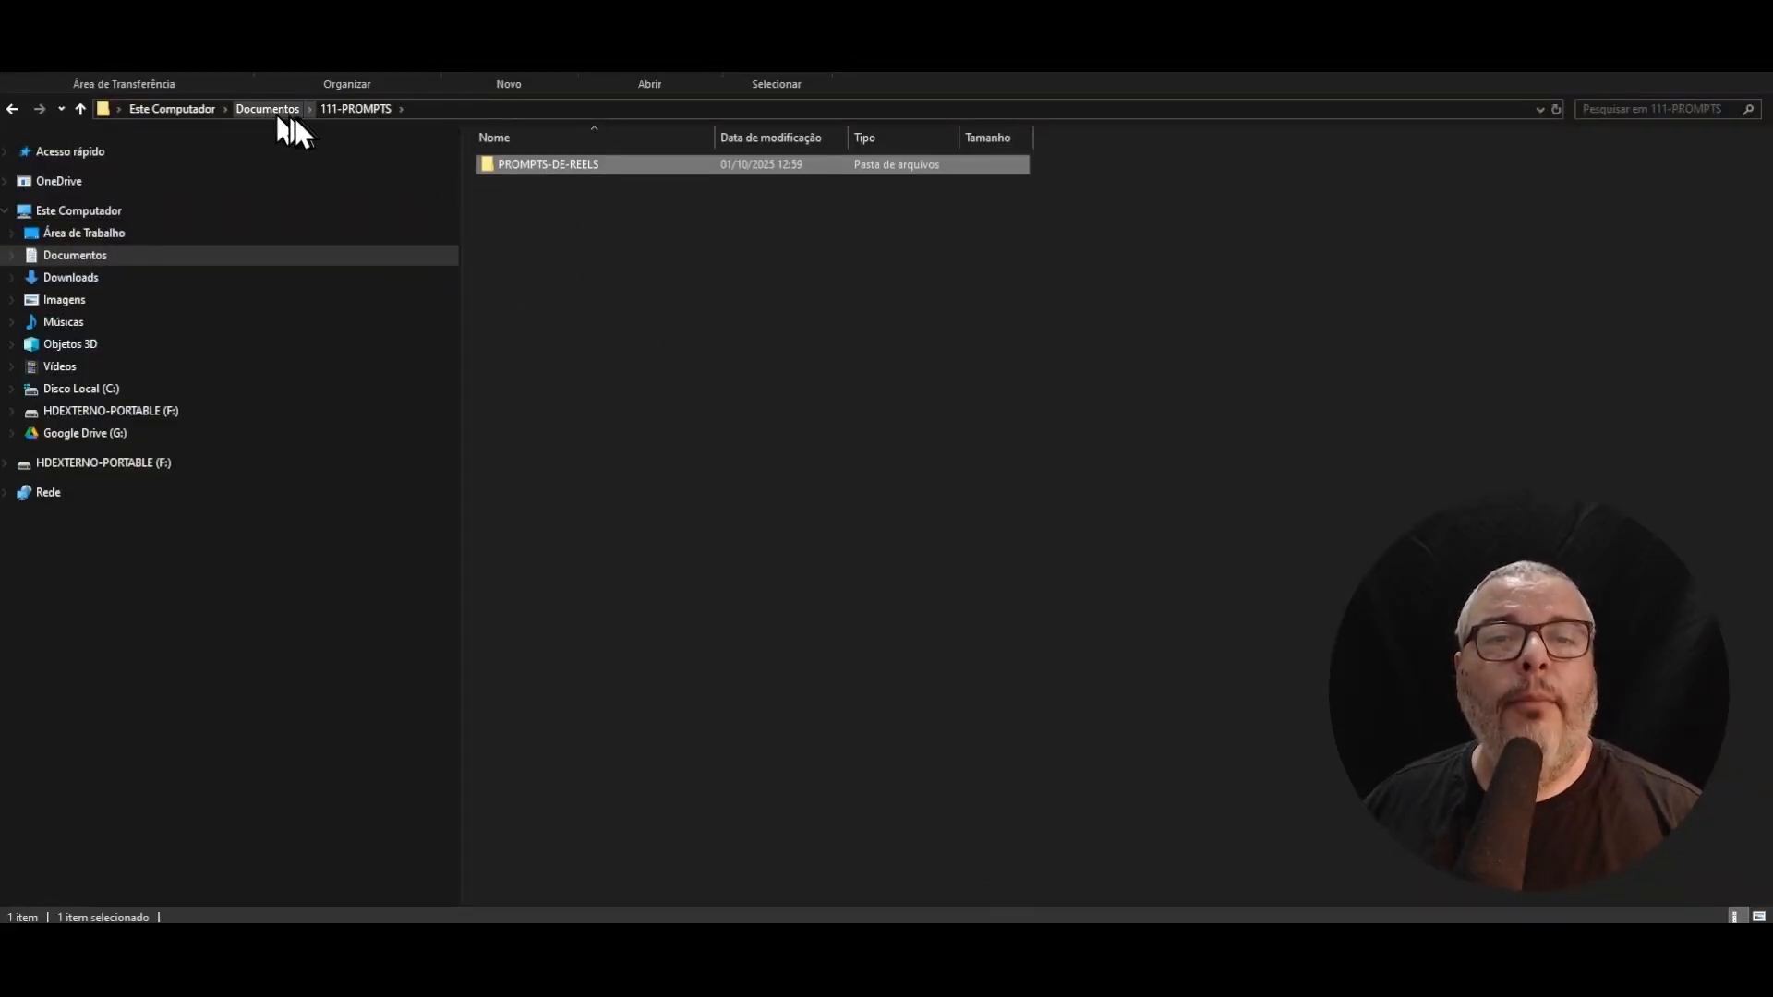
{"action": "left_click", "coordinate": [267, 108]}
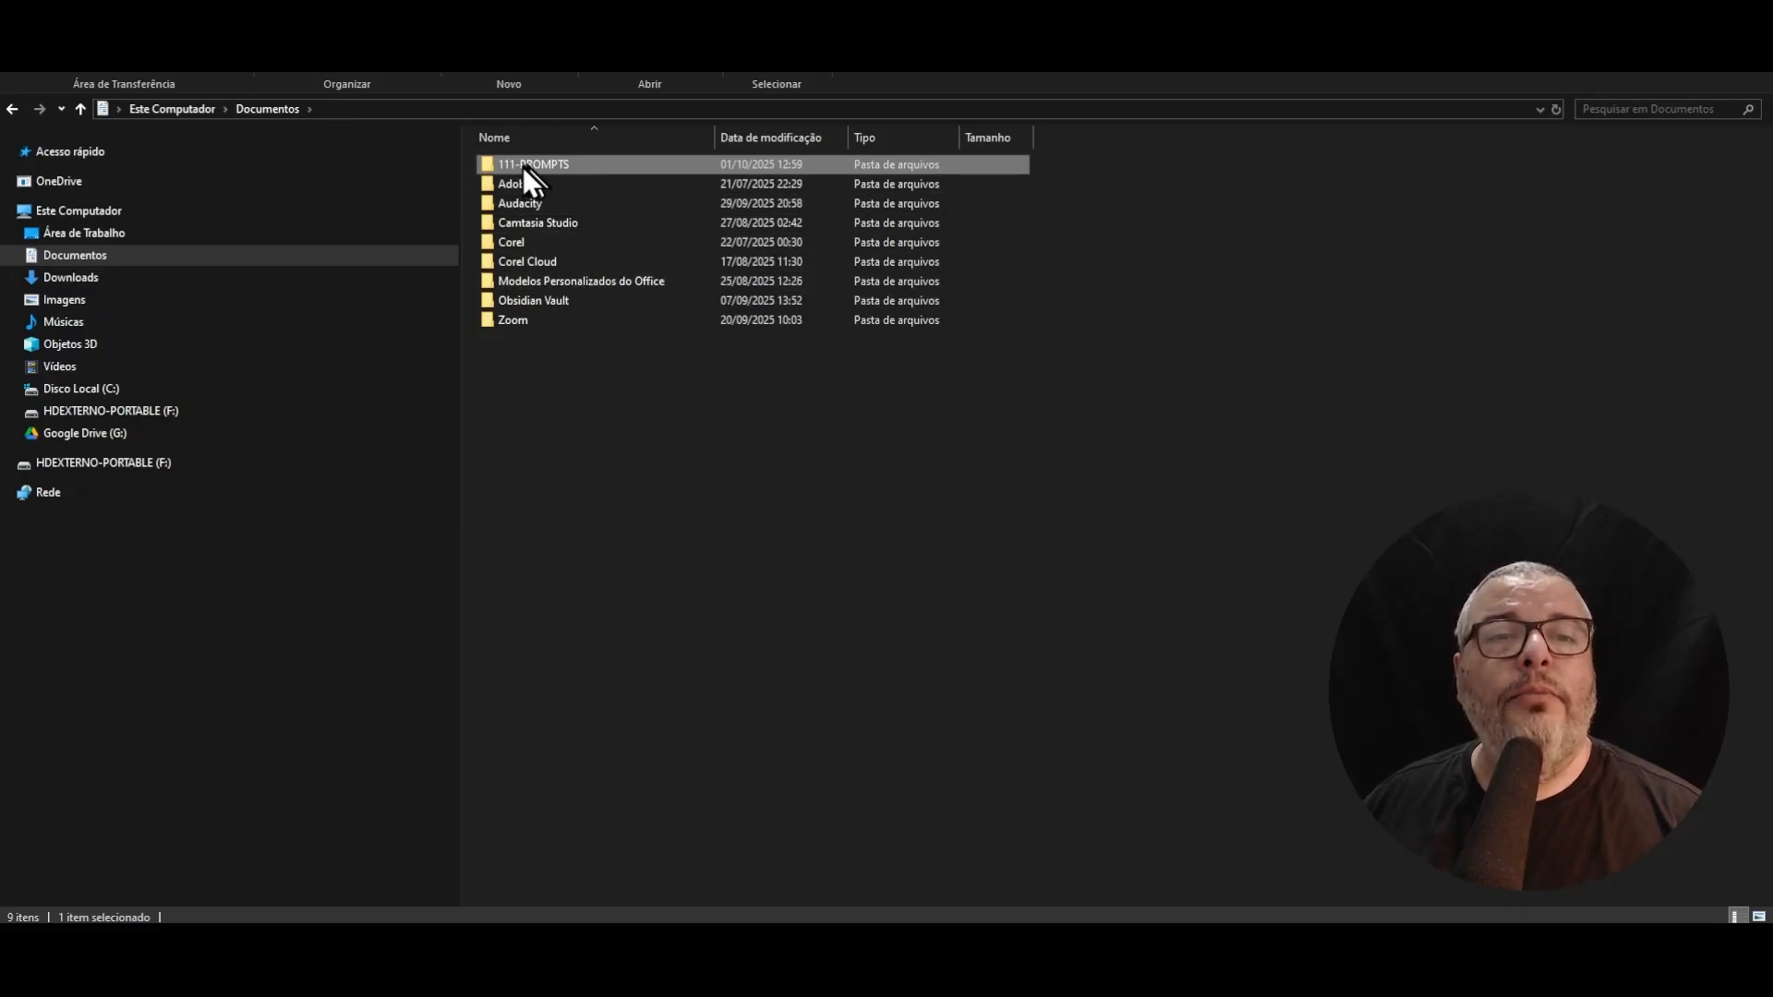
{"action": "double_click", "coordinate": [522, 167]}
{"action": "left_click", "coordinate": [550, 164]}
{"action": "key", "text": "Delete"}
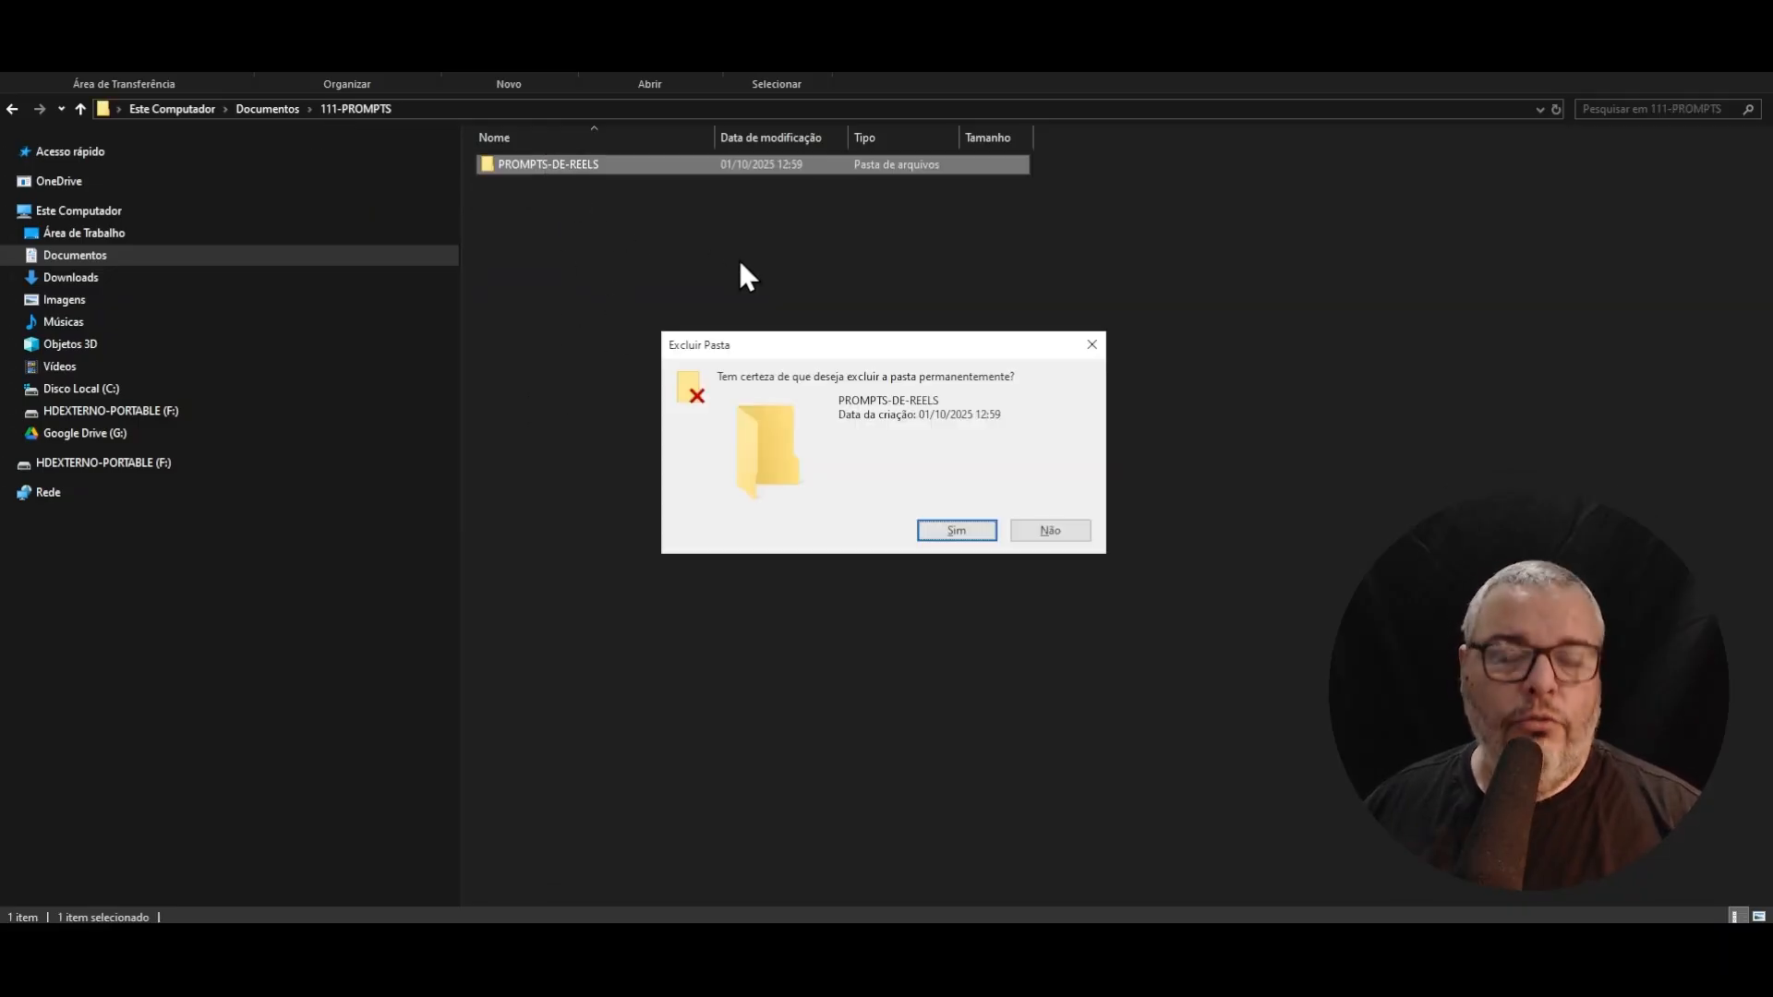
{"action": "key", "text": "Escape"}
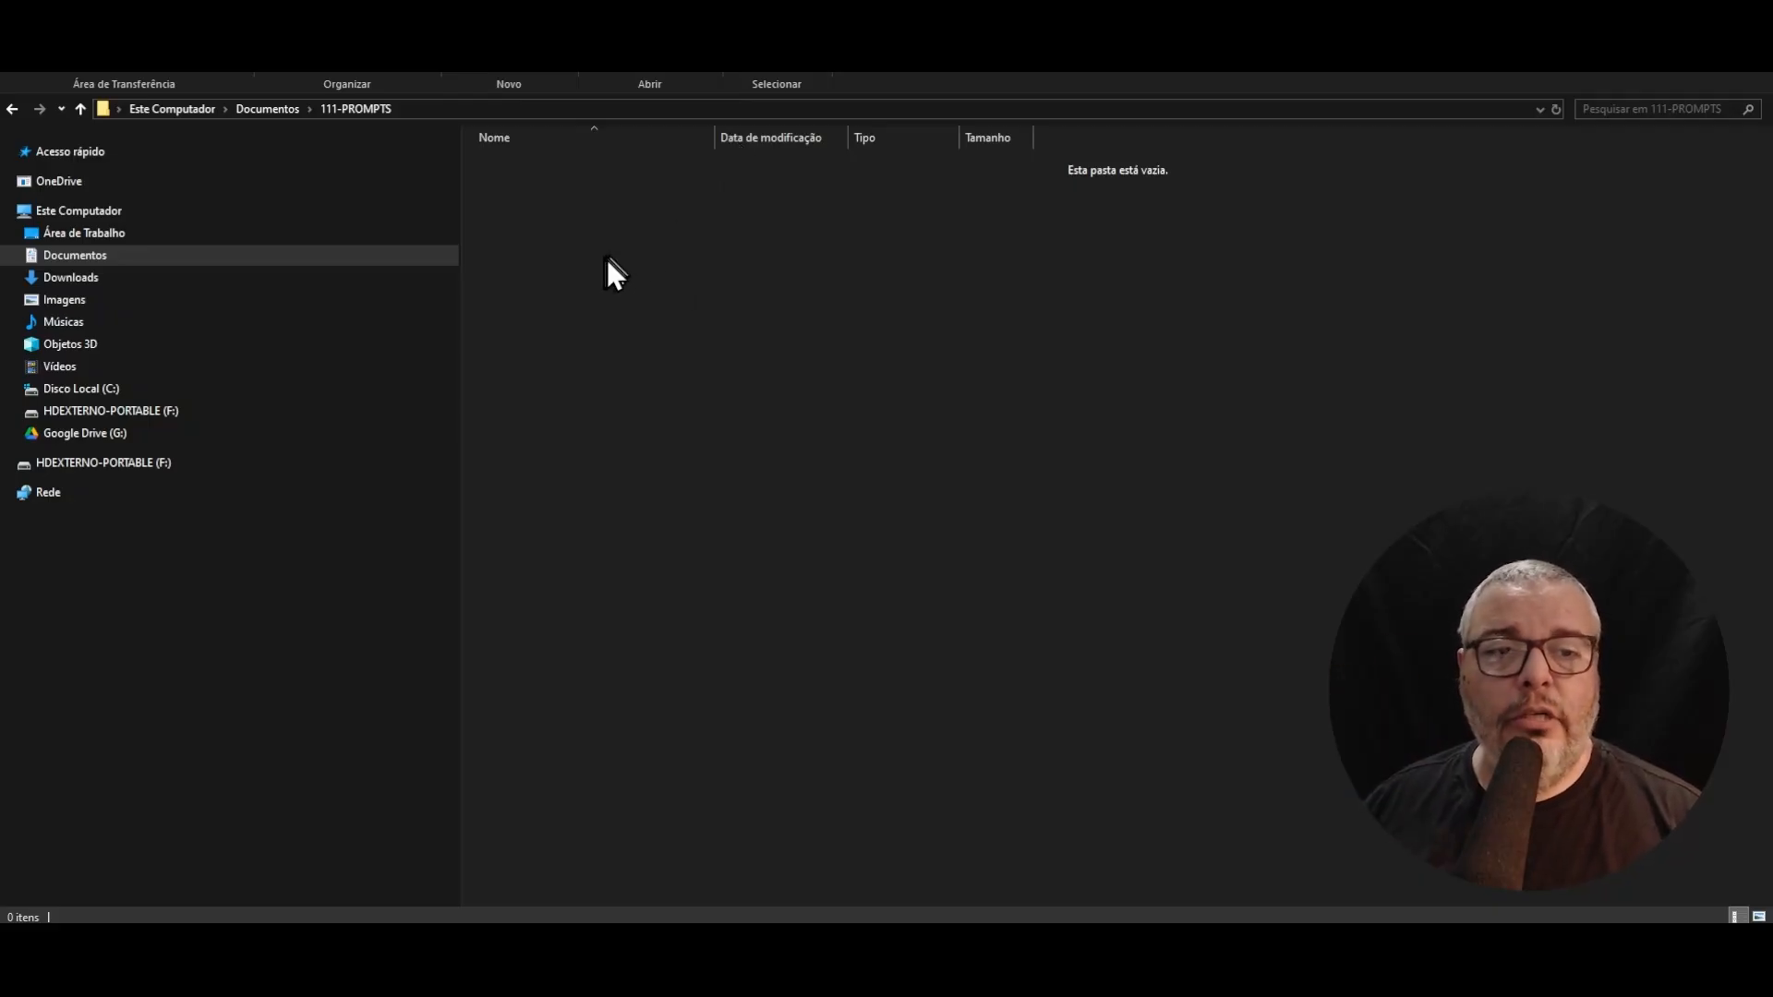
- Create a new text document named CRIAR-PASTAS.txt in the 111-PROMPTS folder
{"action": "right_click", "coordinate": [631, 317]}
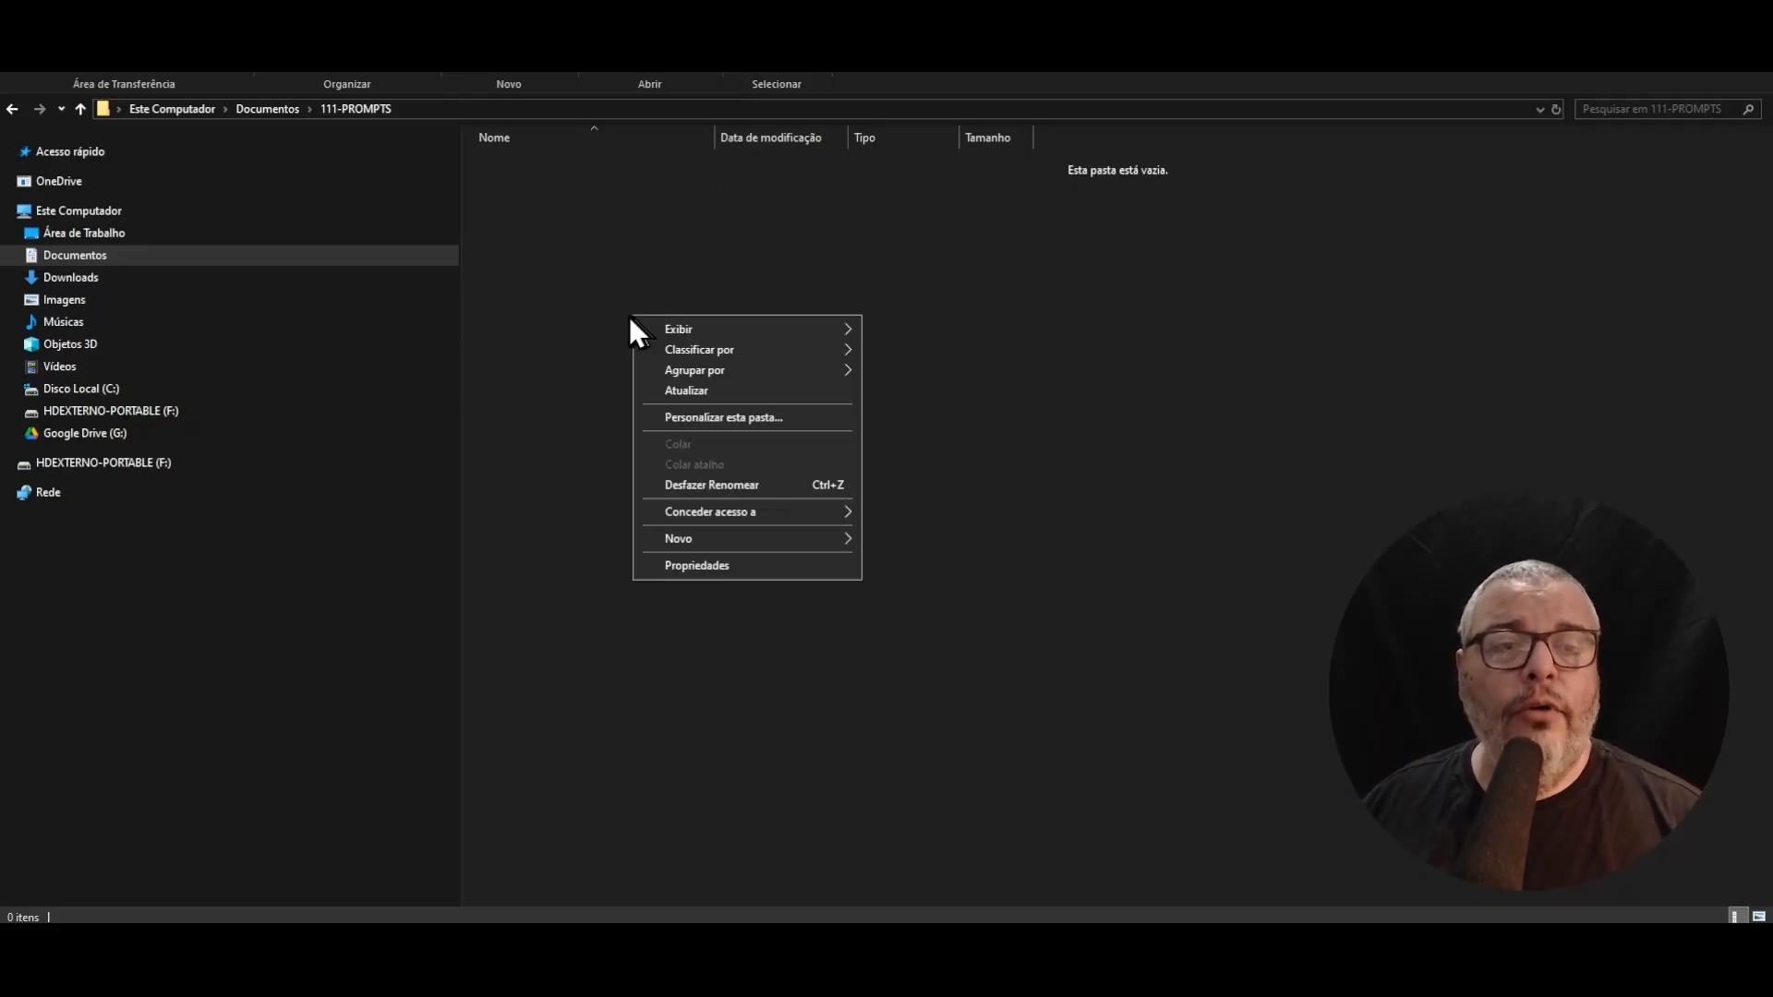
{"action": "mouse_move", "coordinate": [697, 536]}
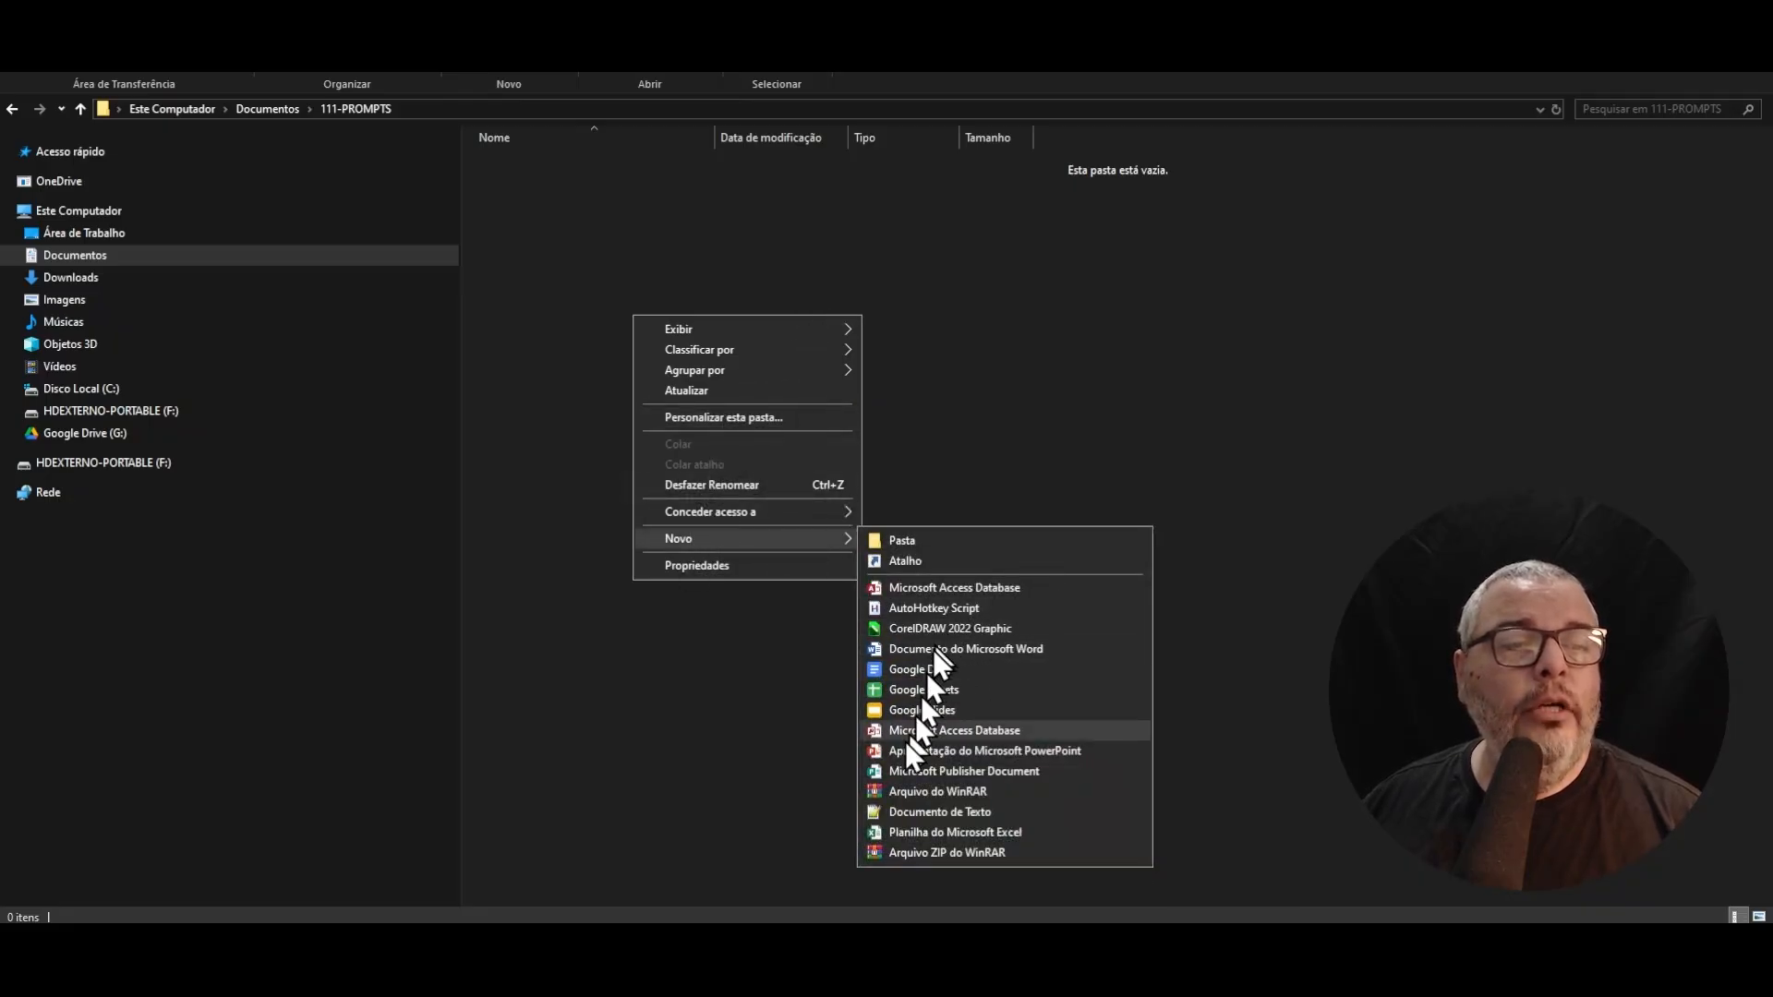
{"action": "left_click", "coordinate": [939, 811]}
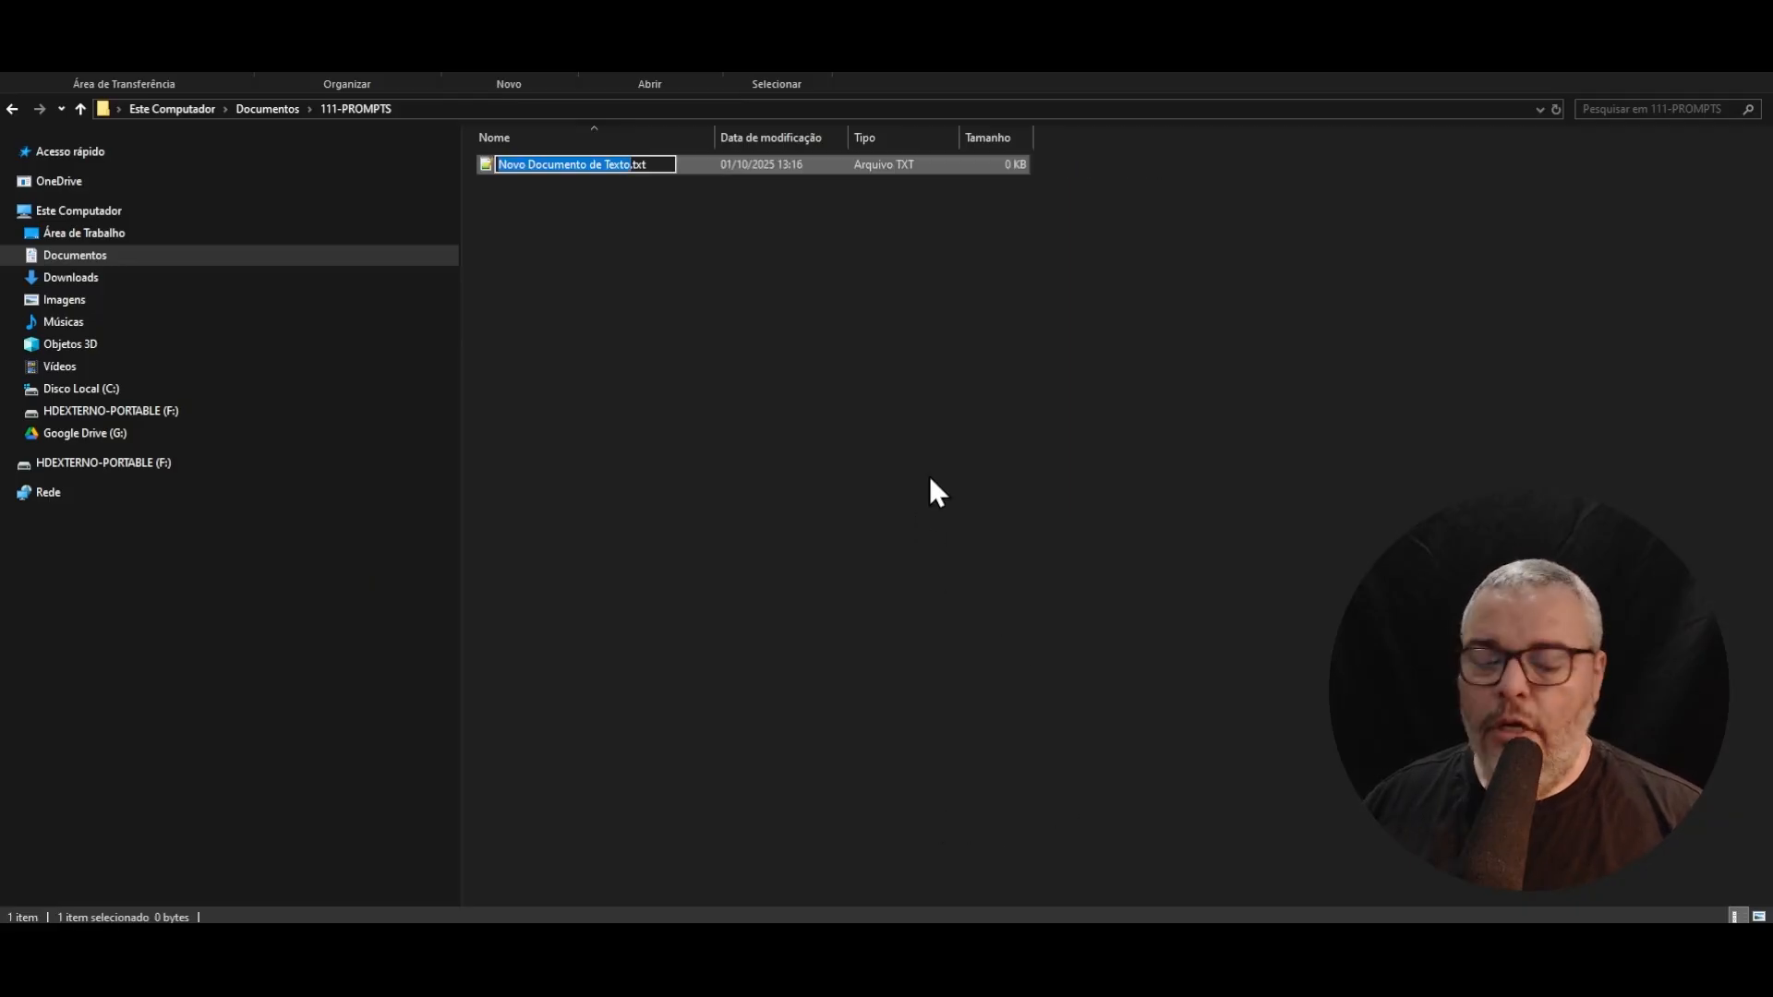
{"action": "type", "text": "CR"}
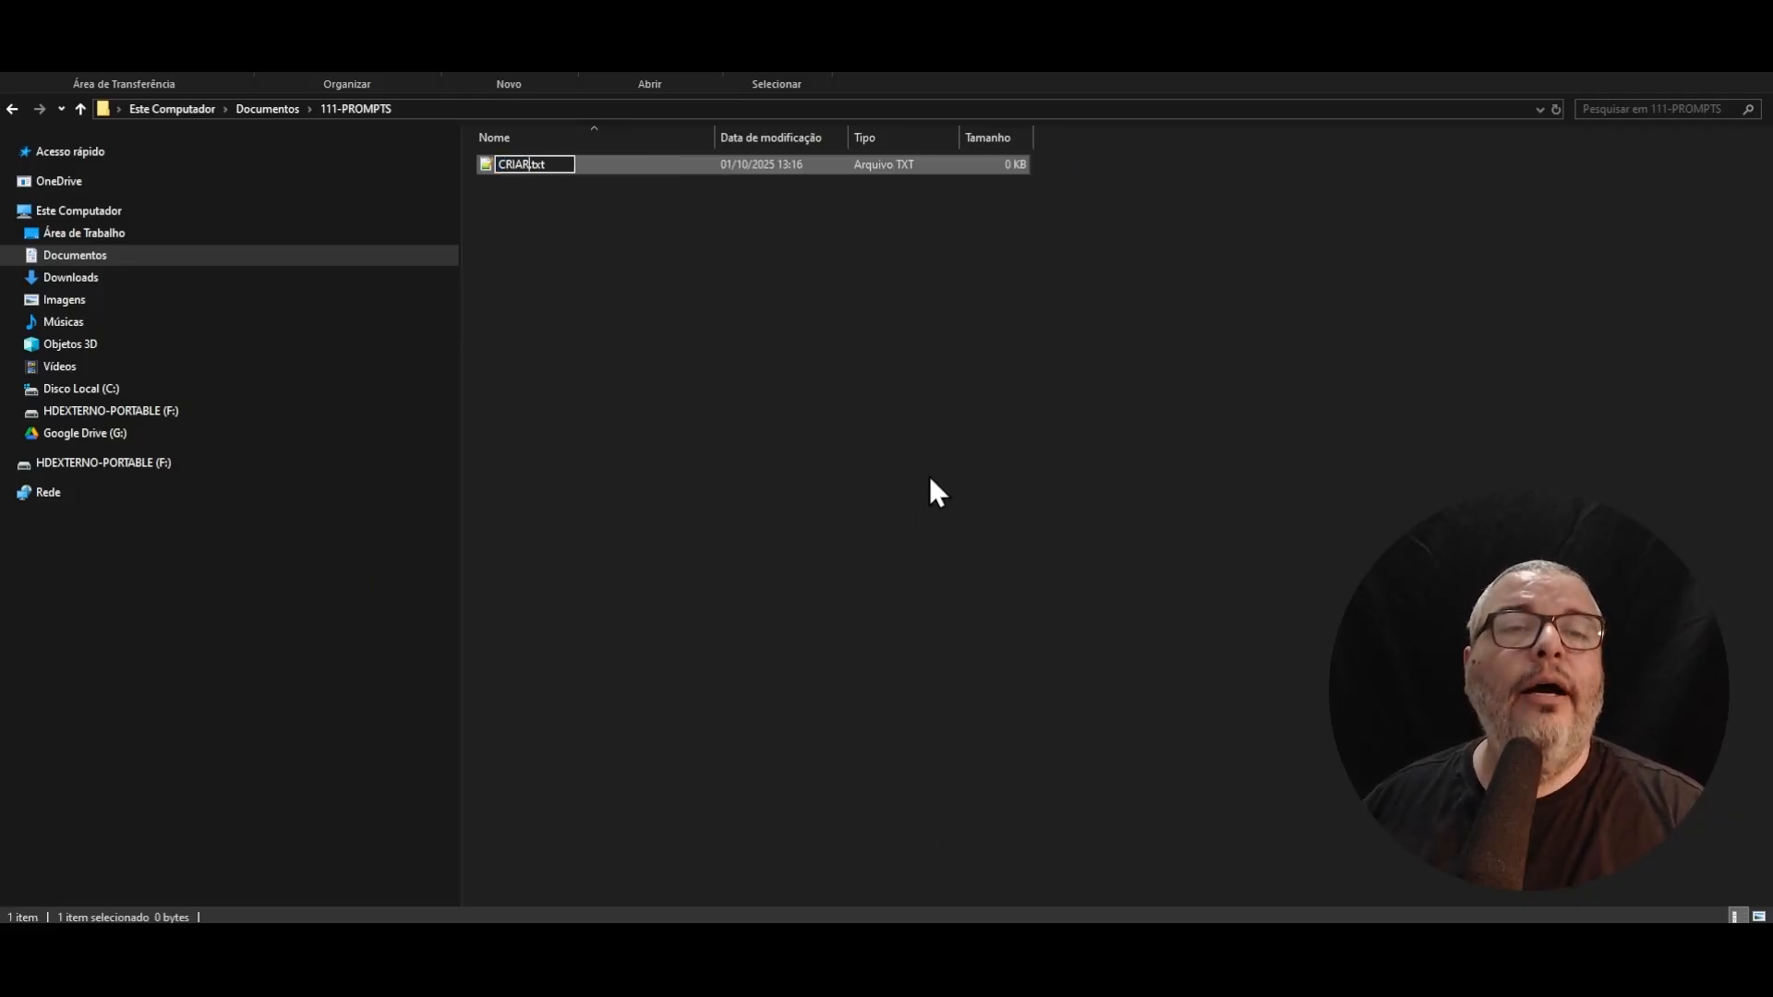
{"action": "type", "text": "IAR-PASTAS"}
{"action": "key", "text": "Return"}
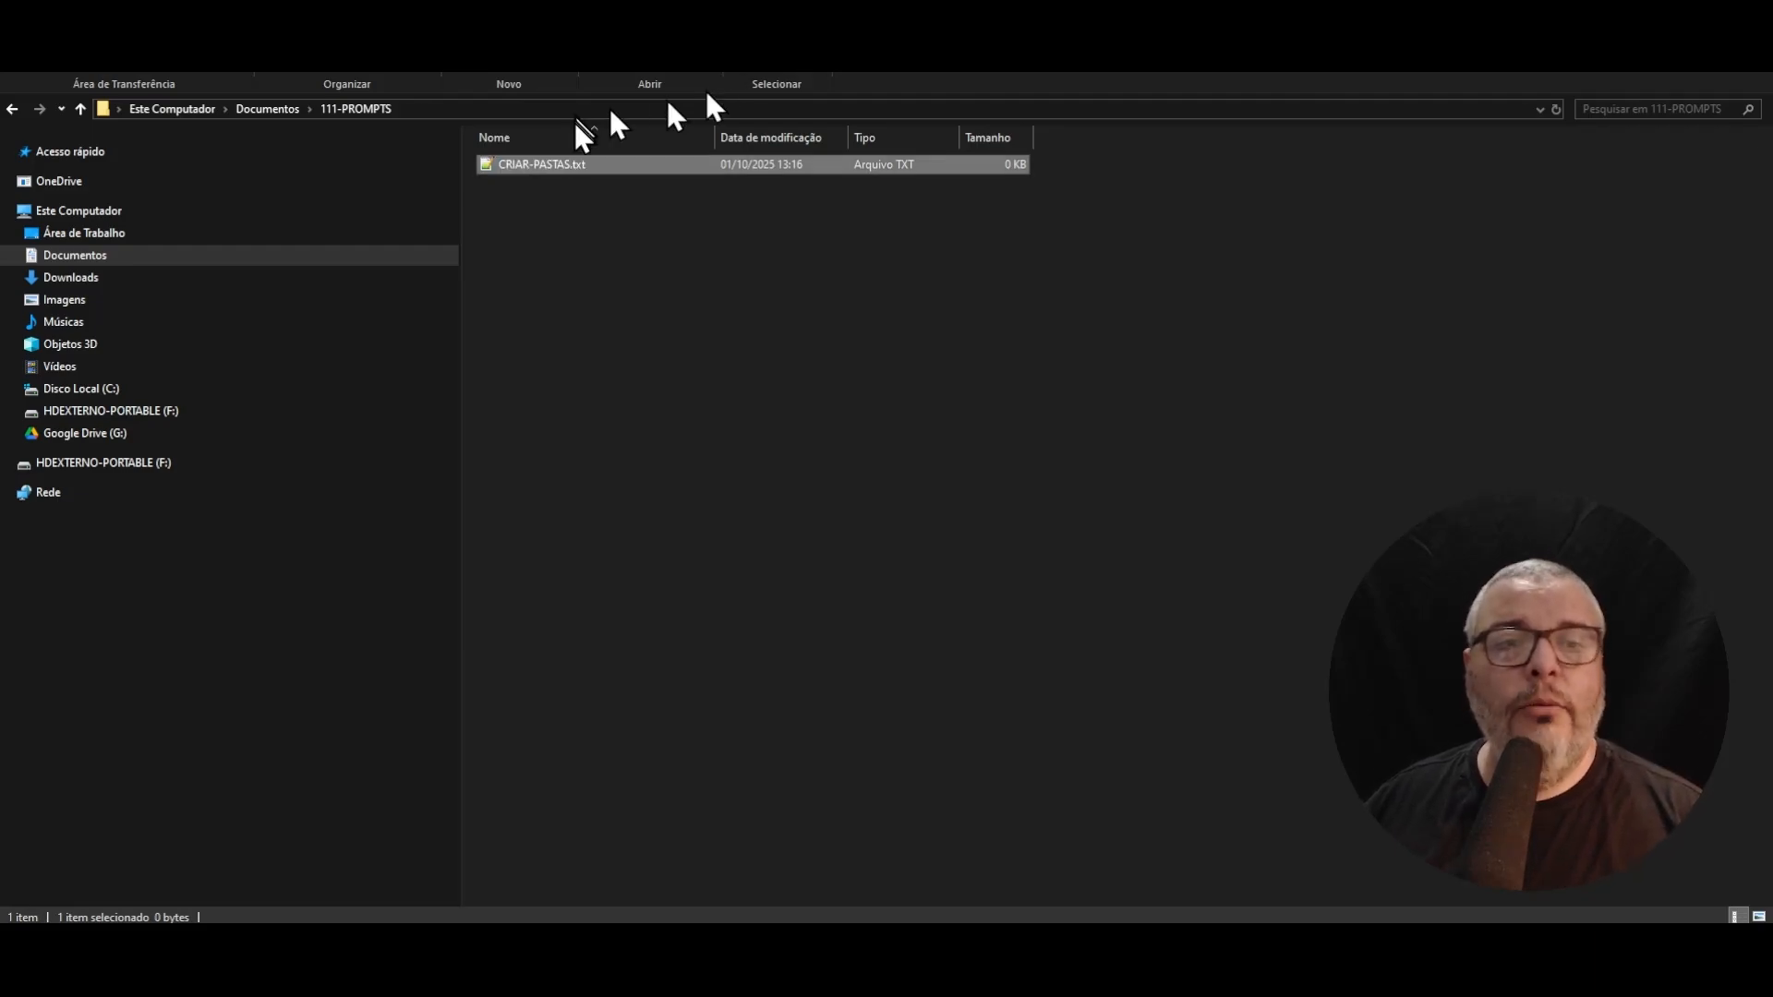
{"action": "double_click", "coordinate": [546, 167]}
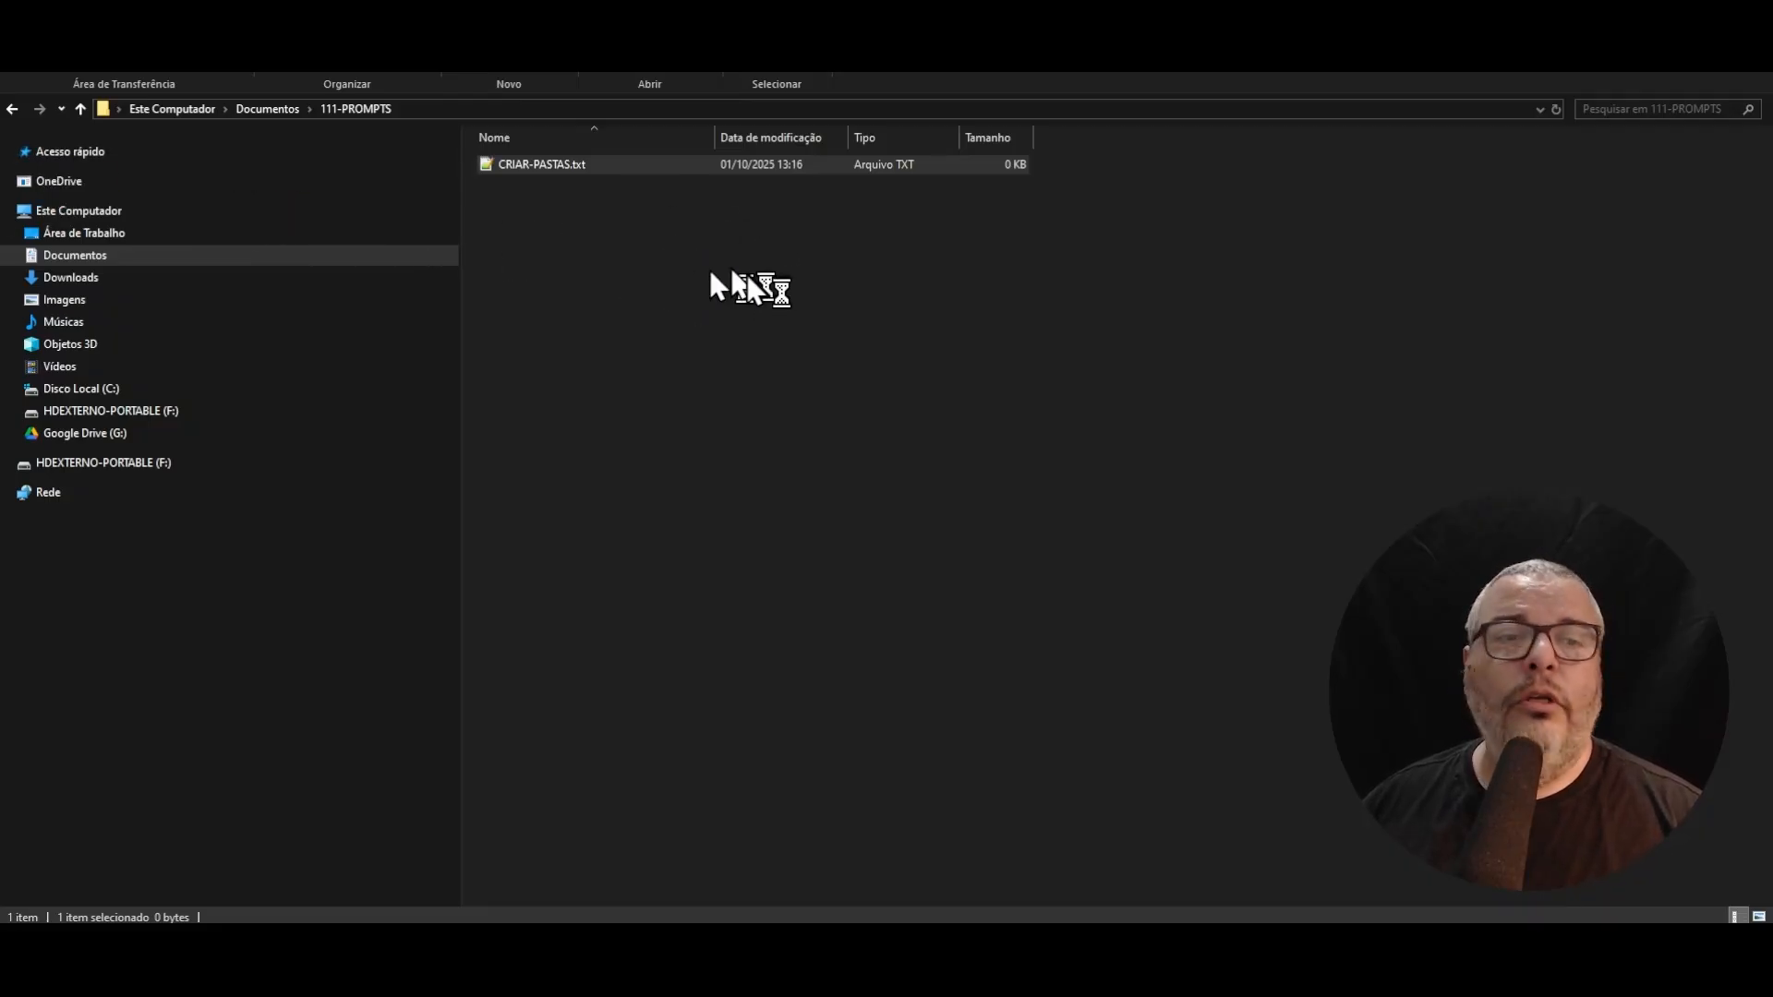
{"action": "left_click_drag", "start_coordinate": [1088, 287], "coordinate": [850, 194]}
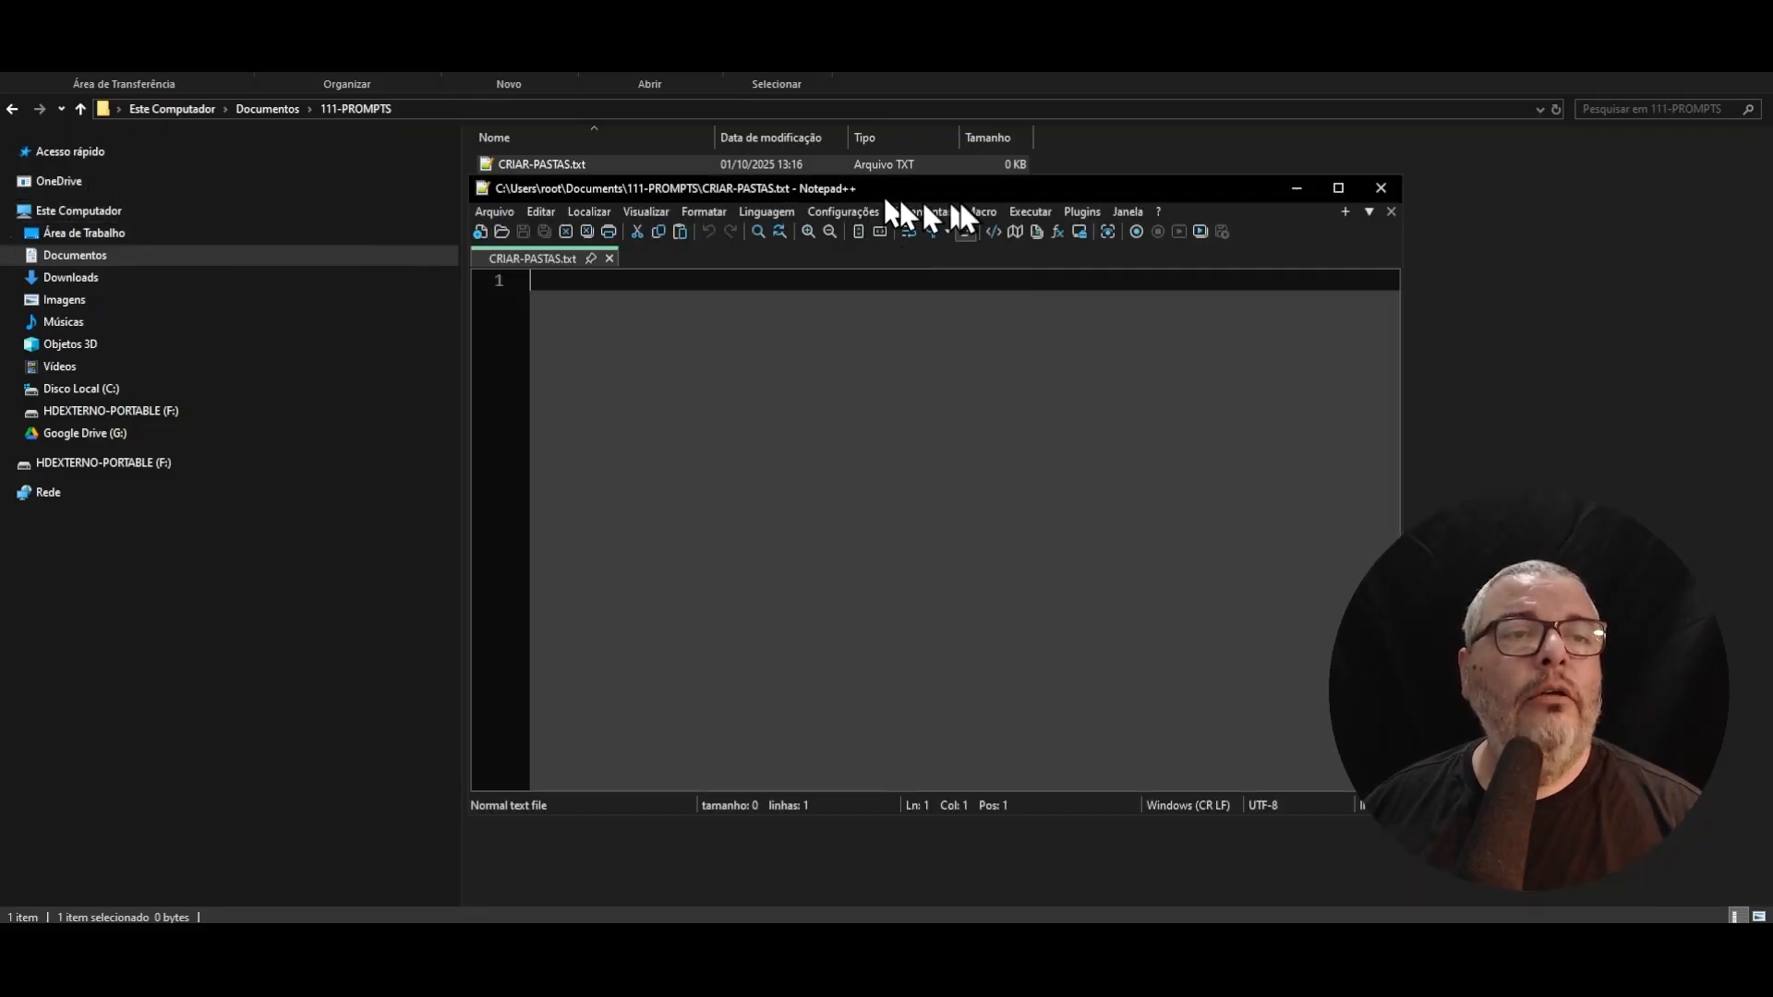
{"action": "double_click", "coordinate": [960, 197]}
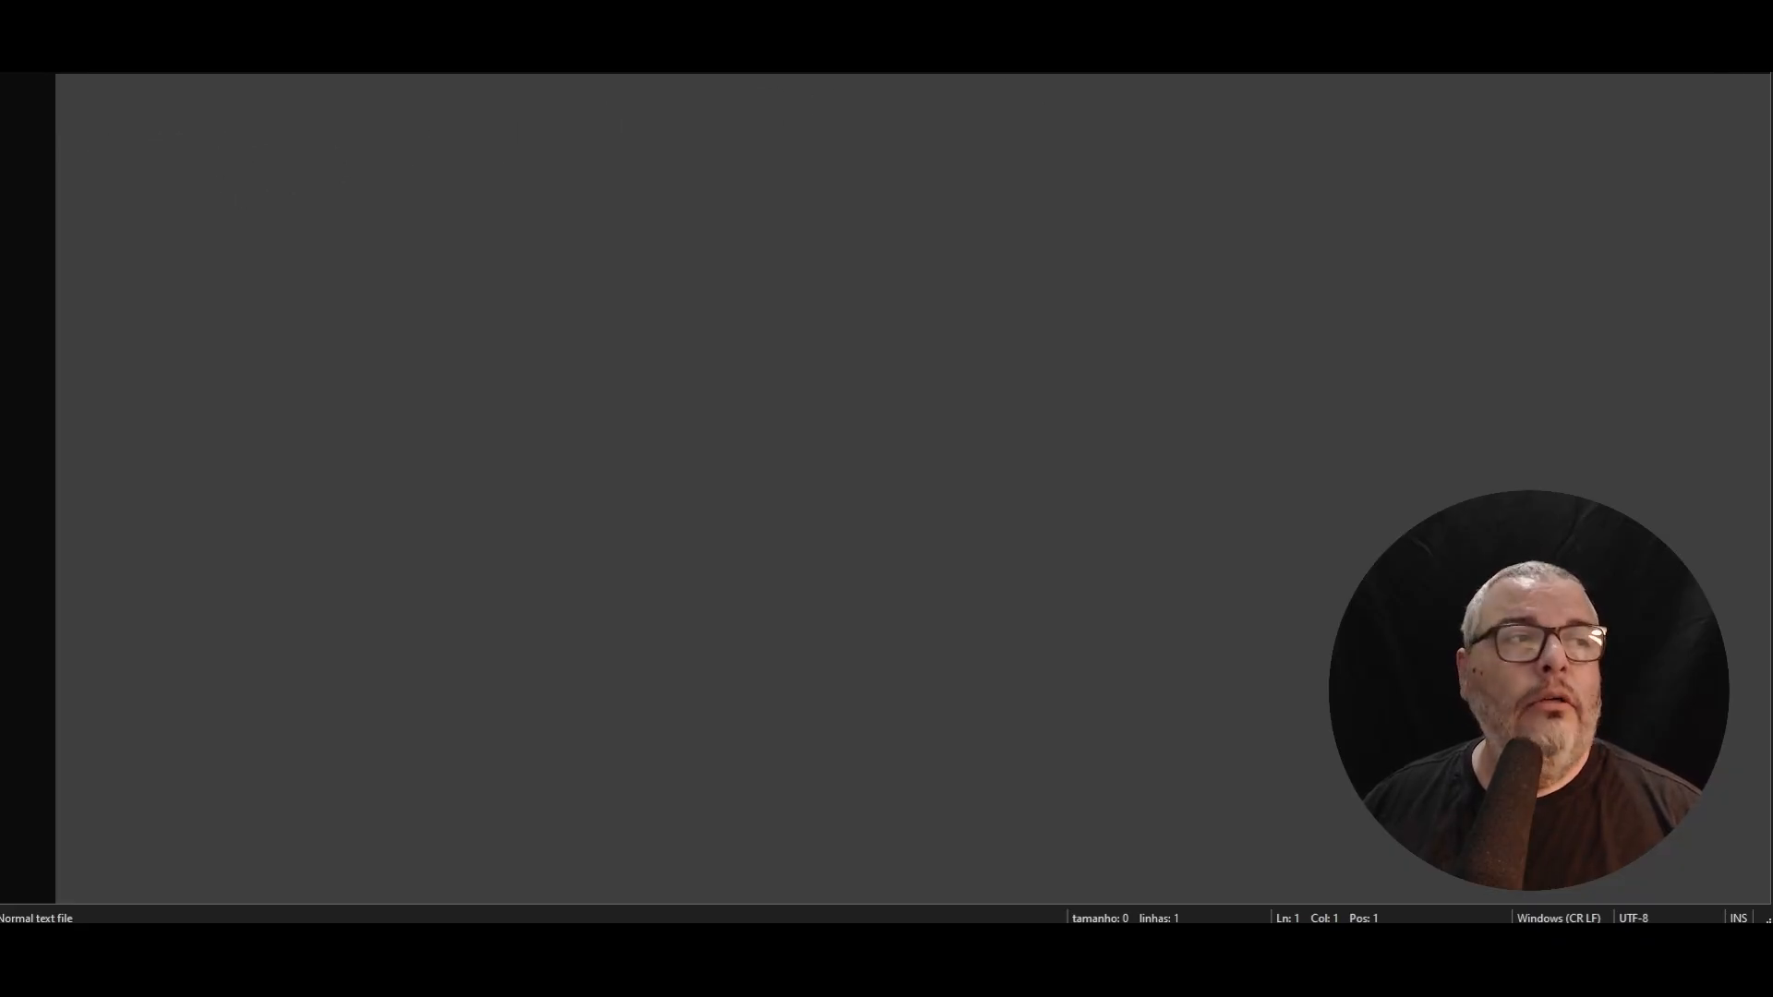
{"action": "left_click_drag", "start_coordinate": [1514, 55], "coordinate": [1306, 376]}
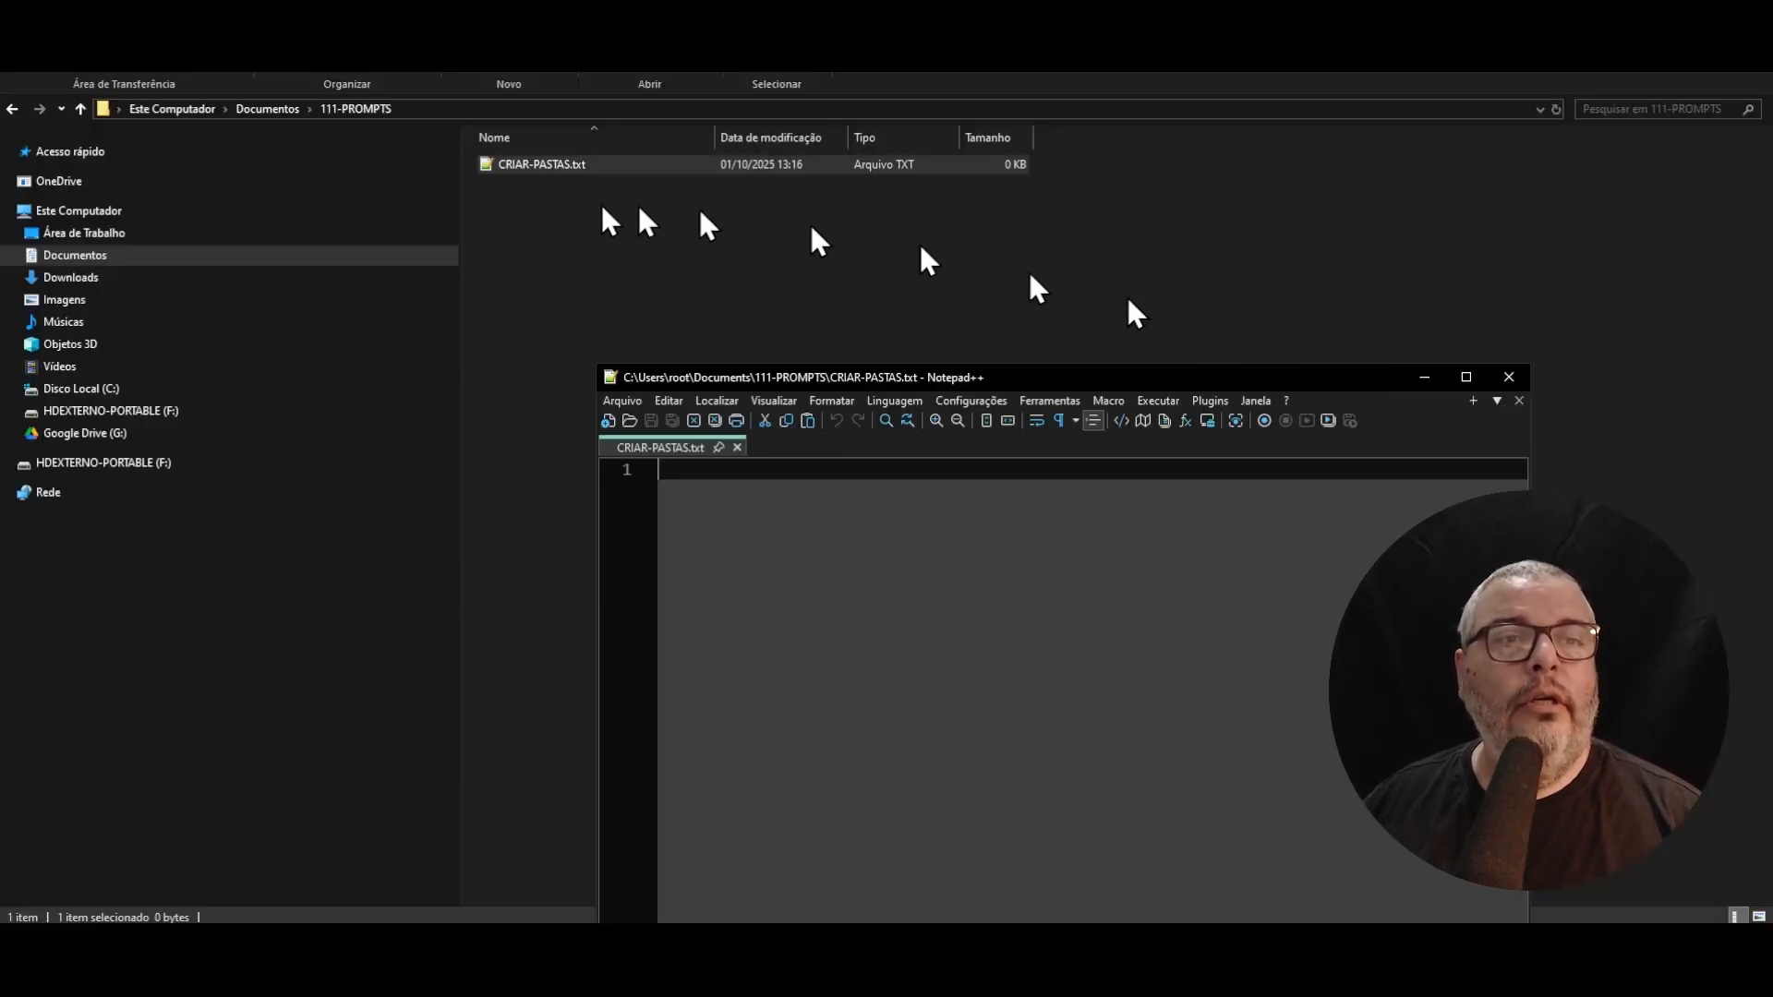
{"action": "left_click", "coordinate": [501, 207]}
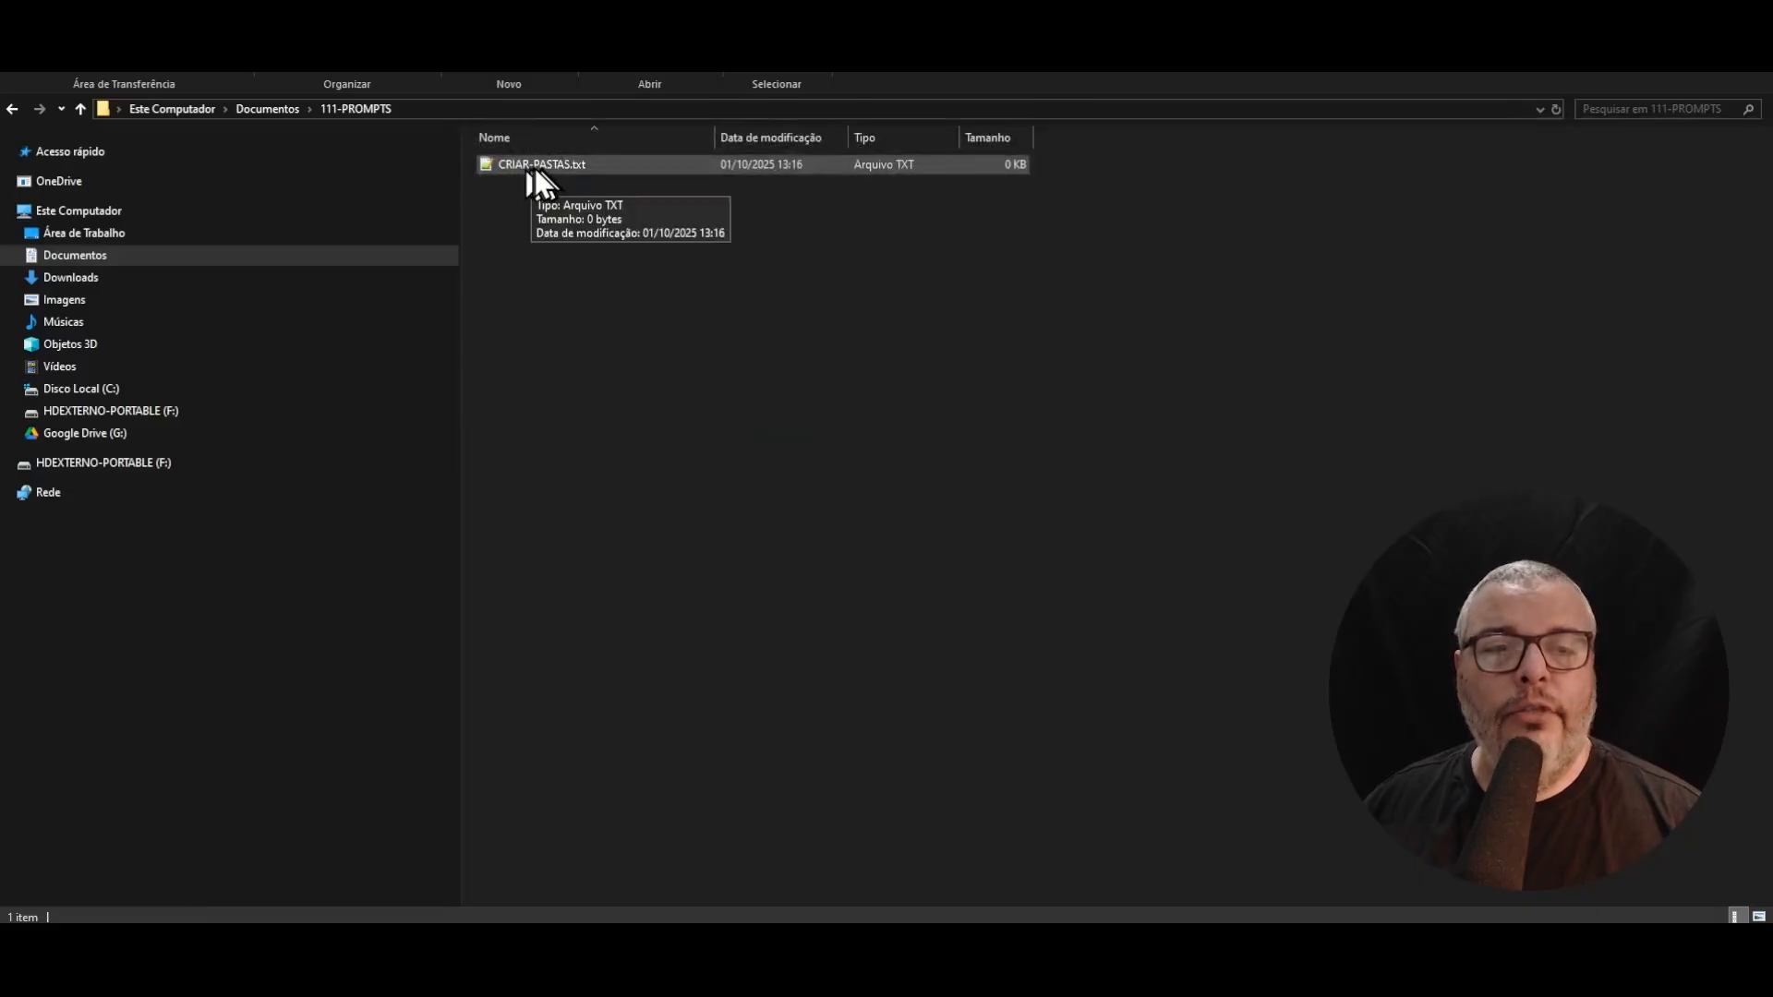
- Open CRIAR-PASTAS.txt in Notepad++ and move its window so the file stays visible in the folder listing behind it
{"action": "double_click", "coordinate": [541, 166]}
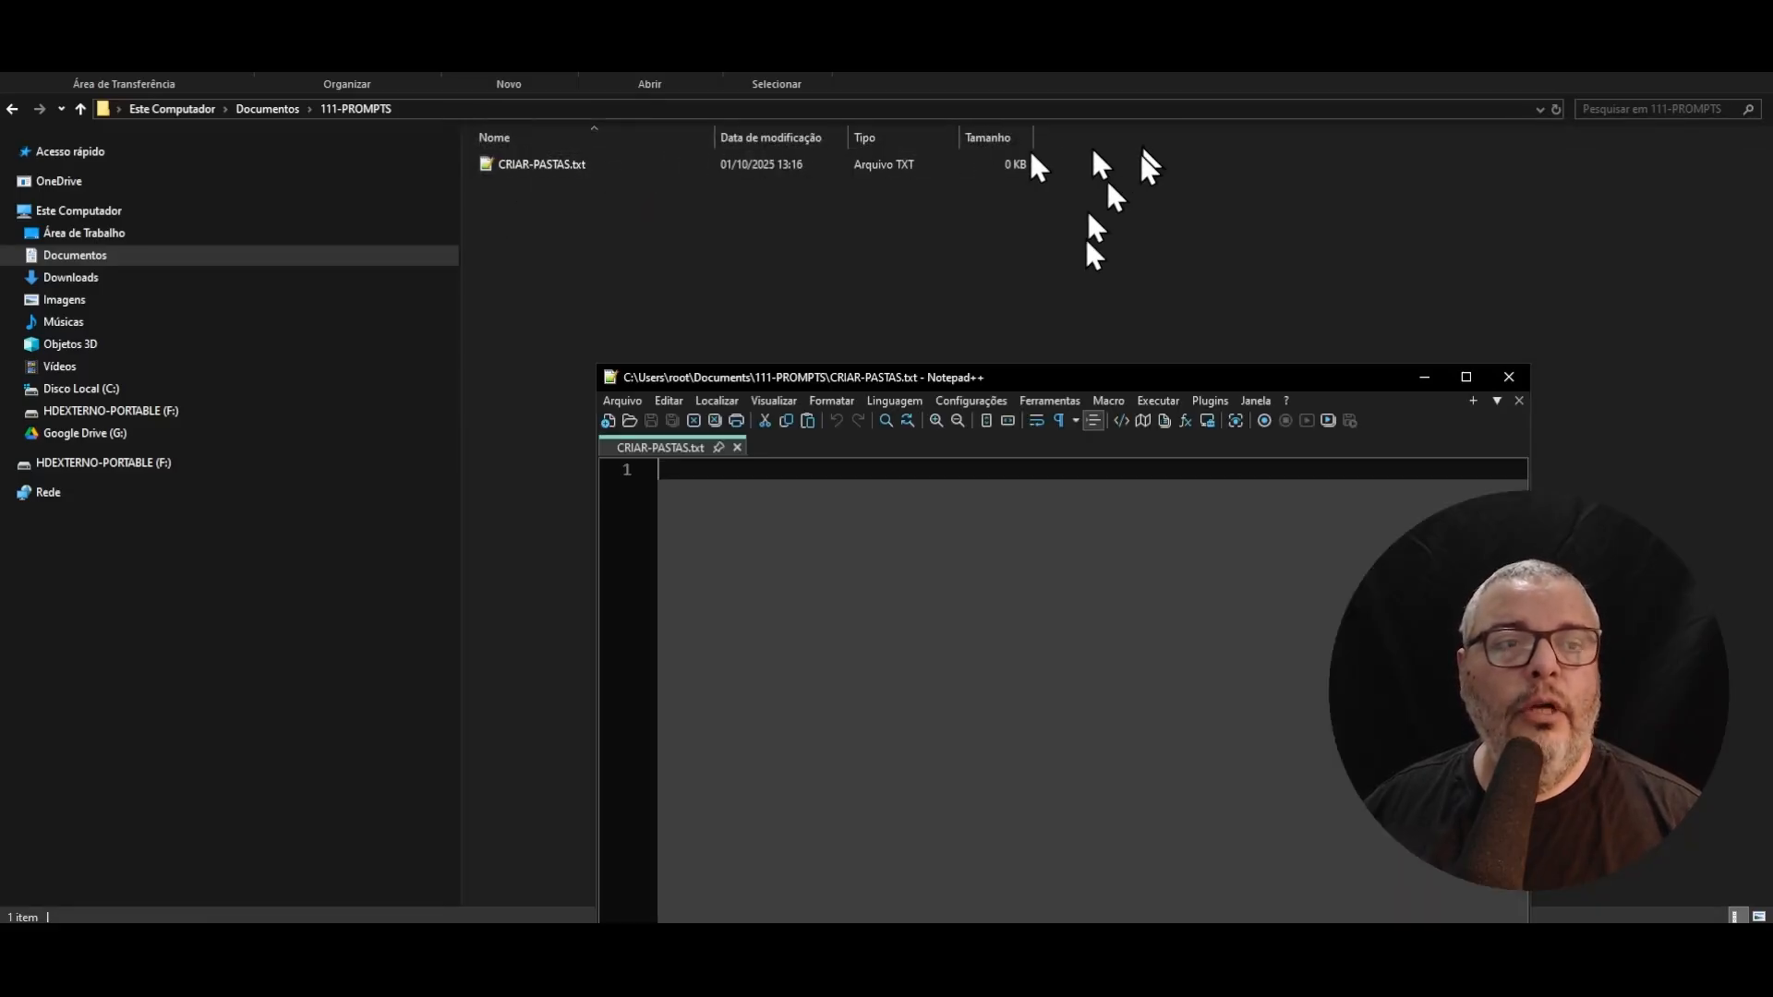
{"action": "left_click_drag", "start_coordinate": [1231, 368], "coordinate": [1249, 140]}
{"action": "double_click", "coordinate": [1248, 144]}
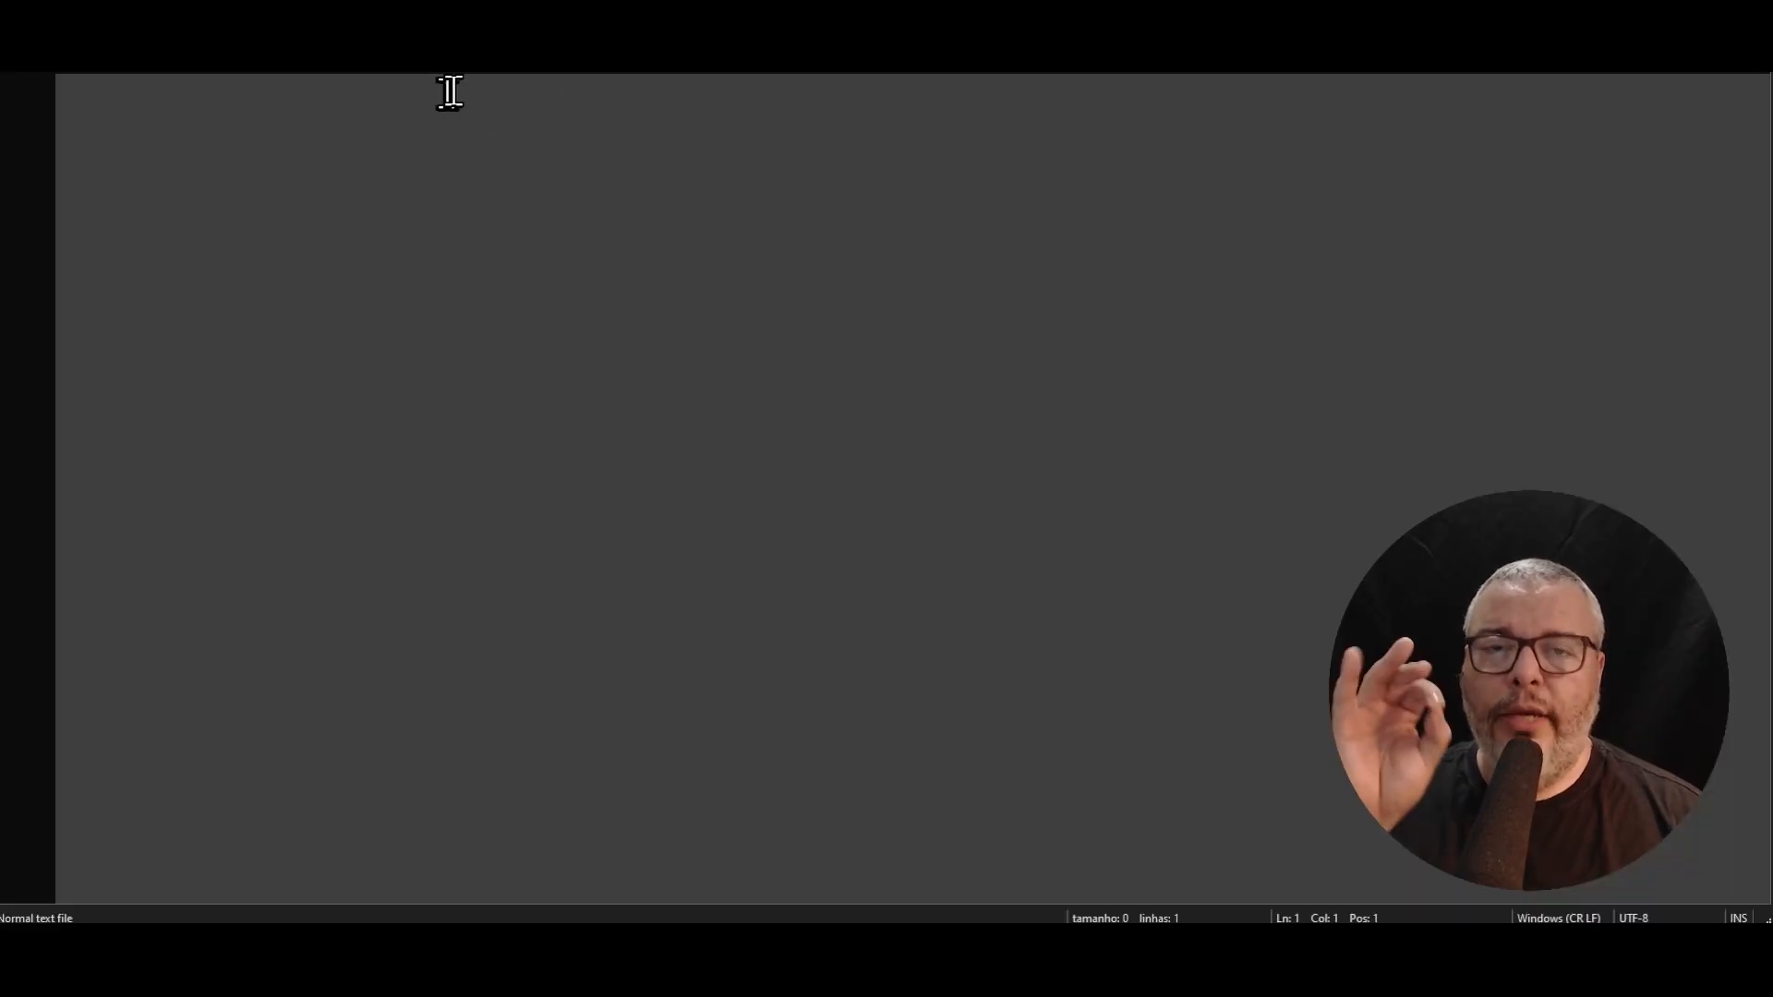
{"action": "double_click", "coordinate": [800, 74]}
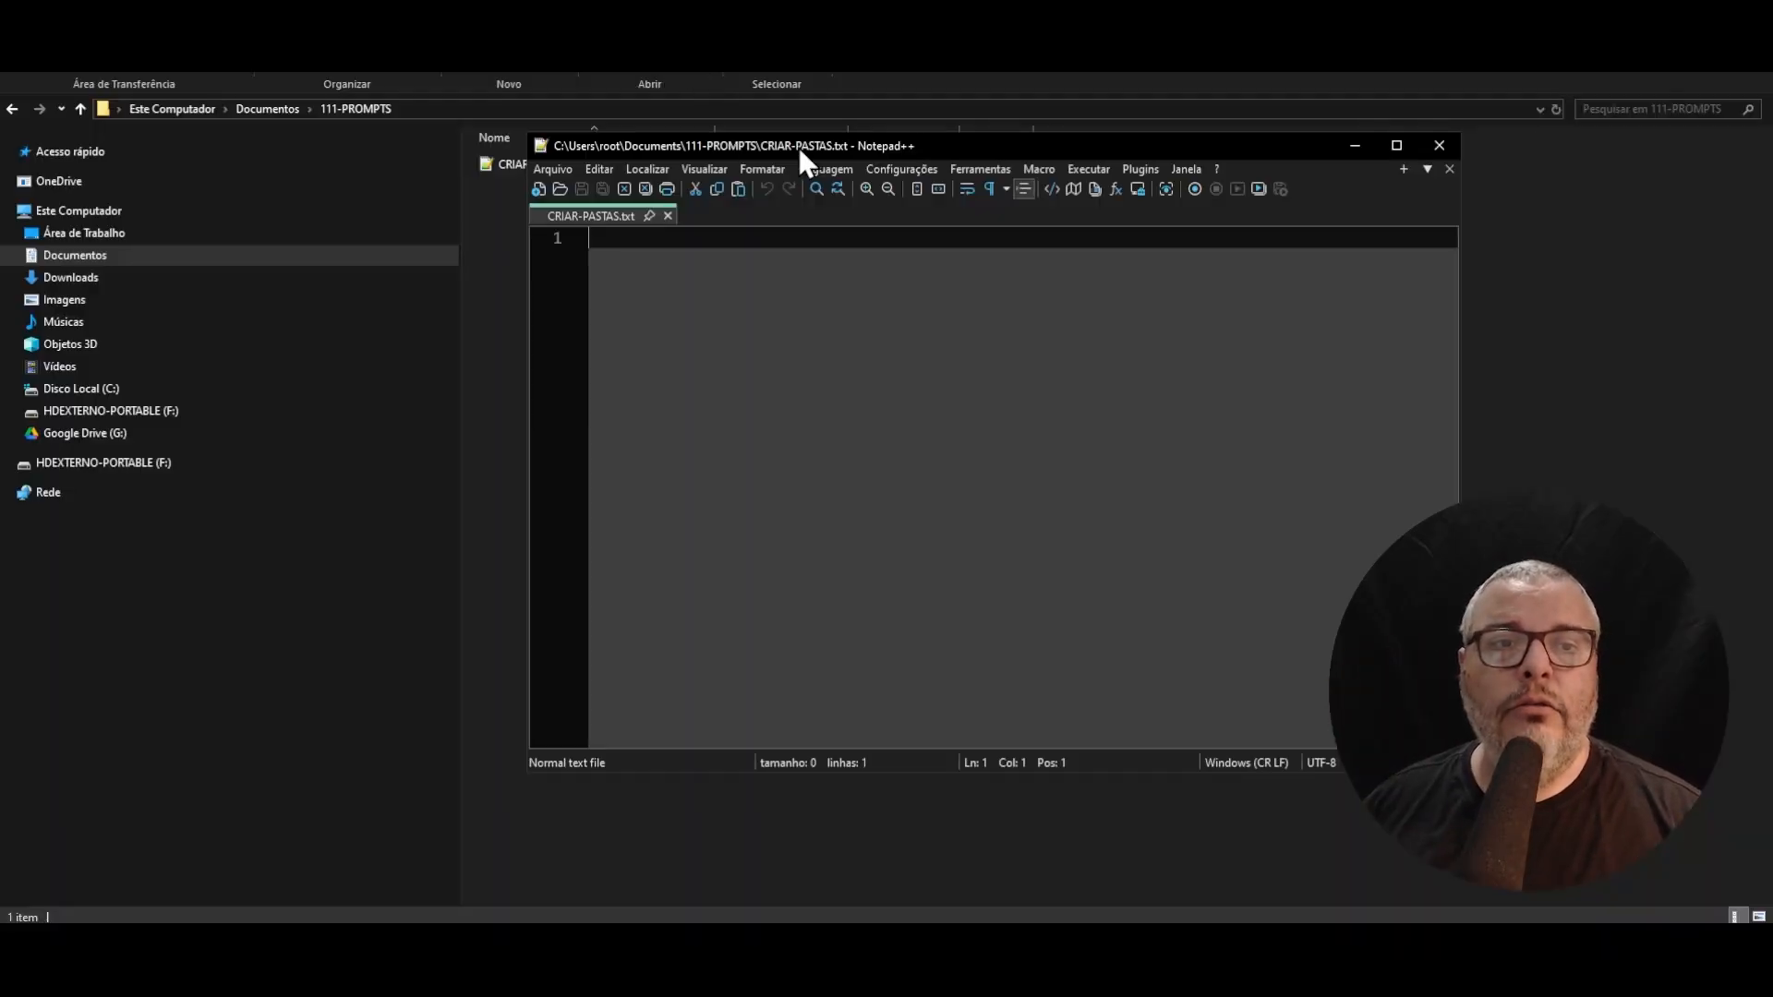
{"action": "left_click_drag", "start_coordinate": [872, 142], "coordinate": [778, 177]}
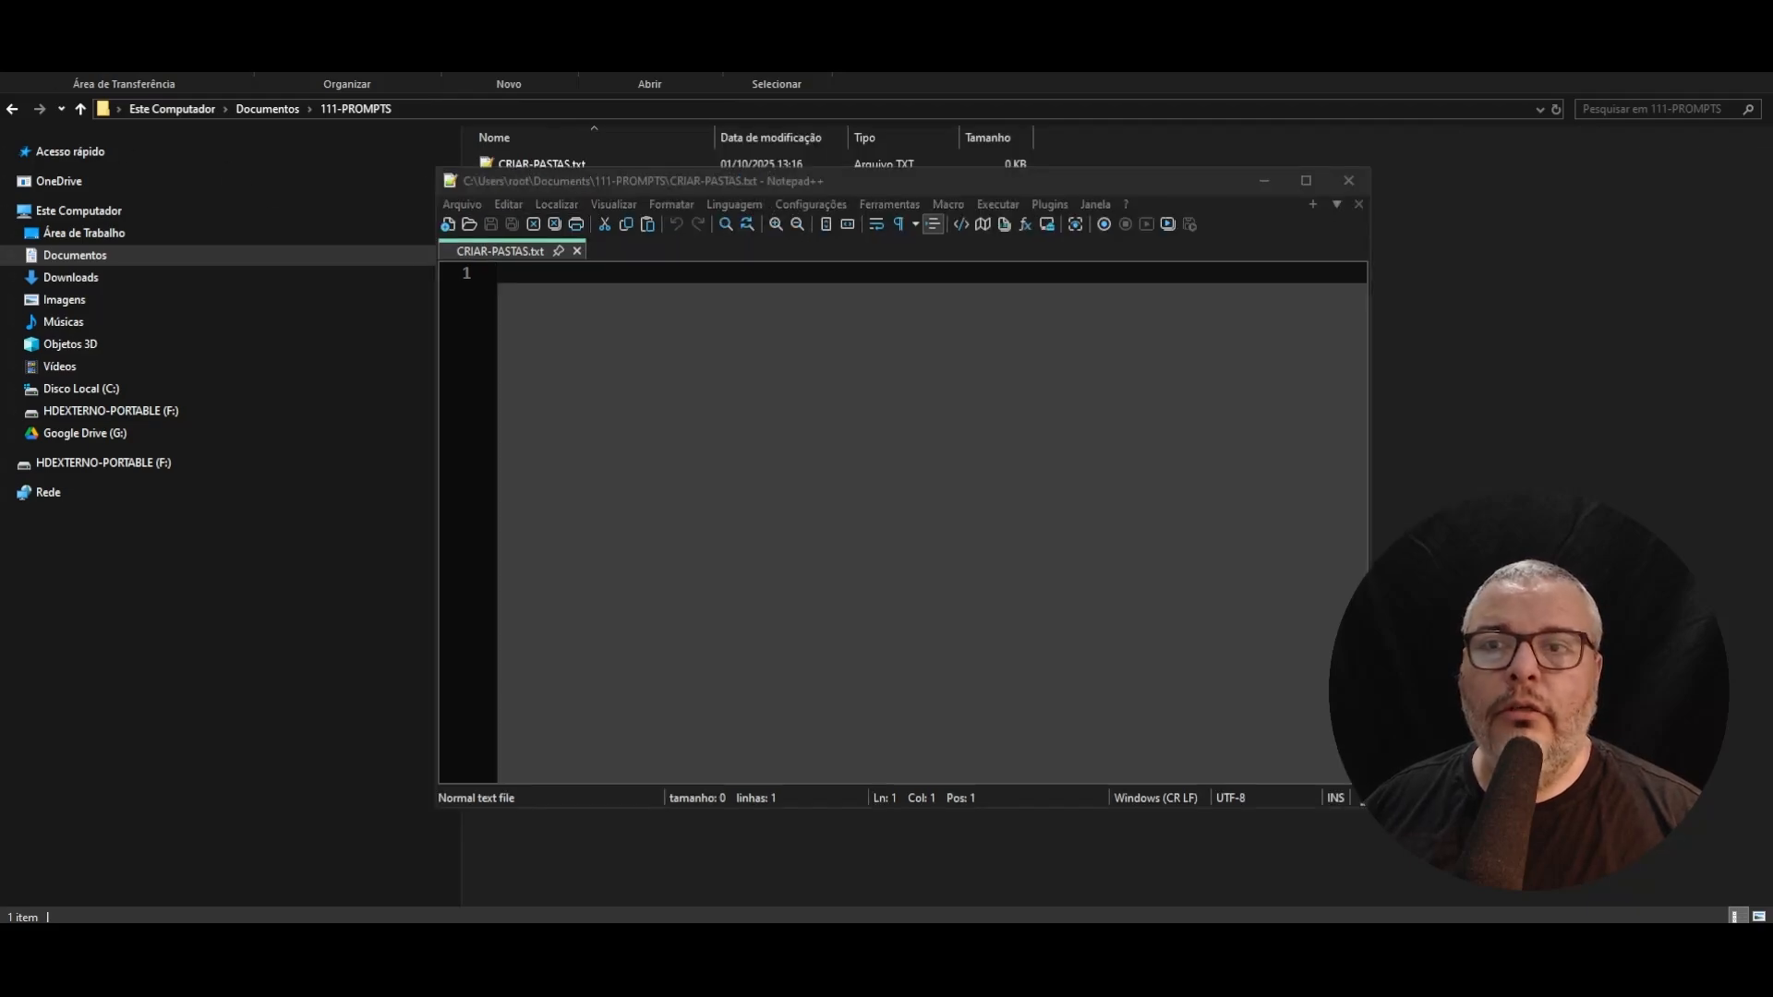
{"action": "left_click_drag", "start_coordinate": [558, 189], "coordinate": [421, 247]}
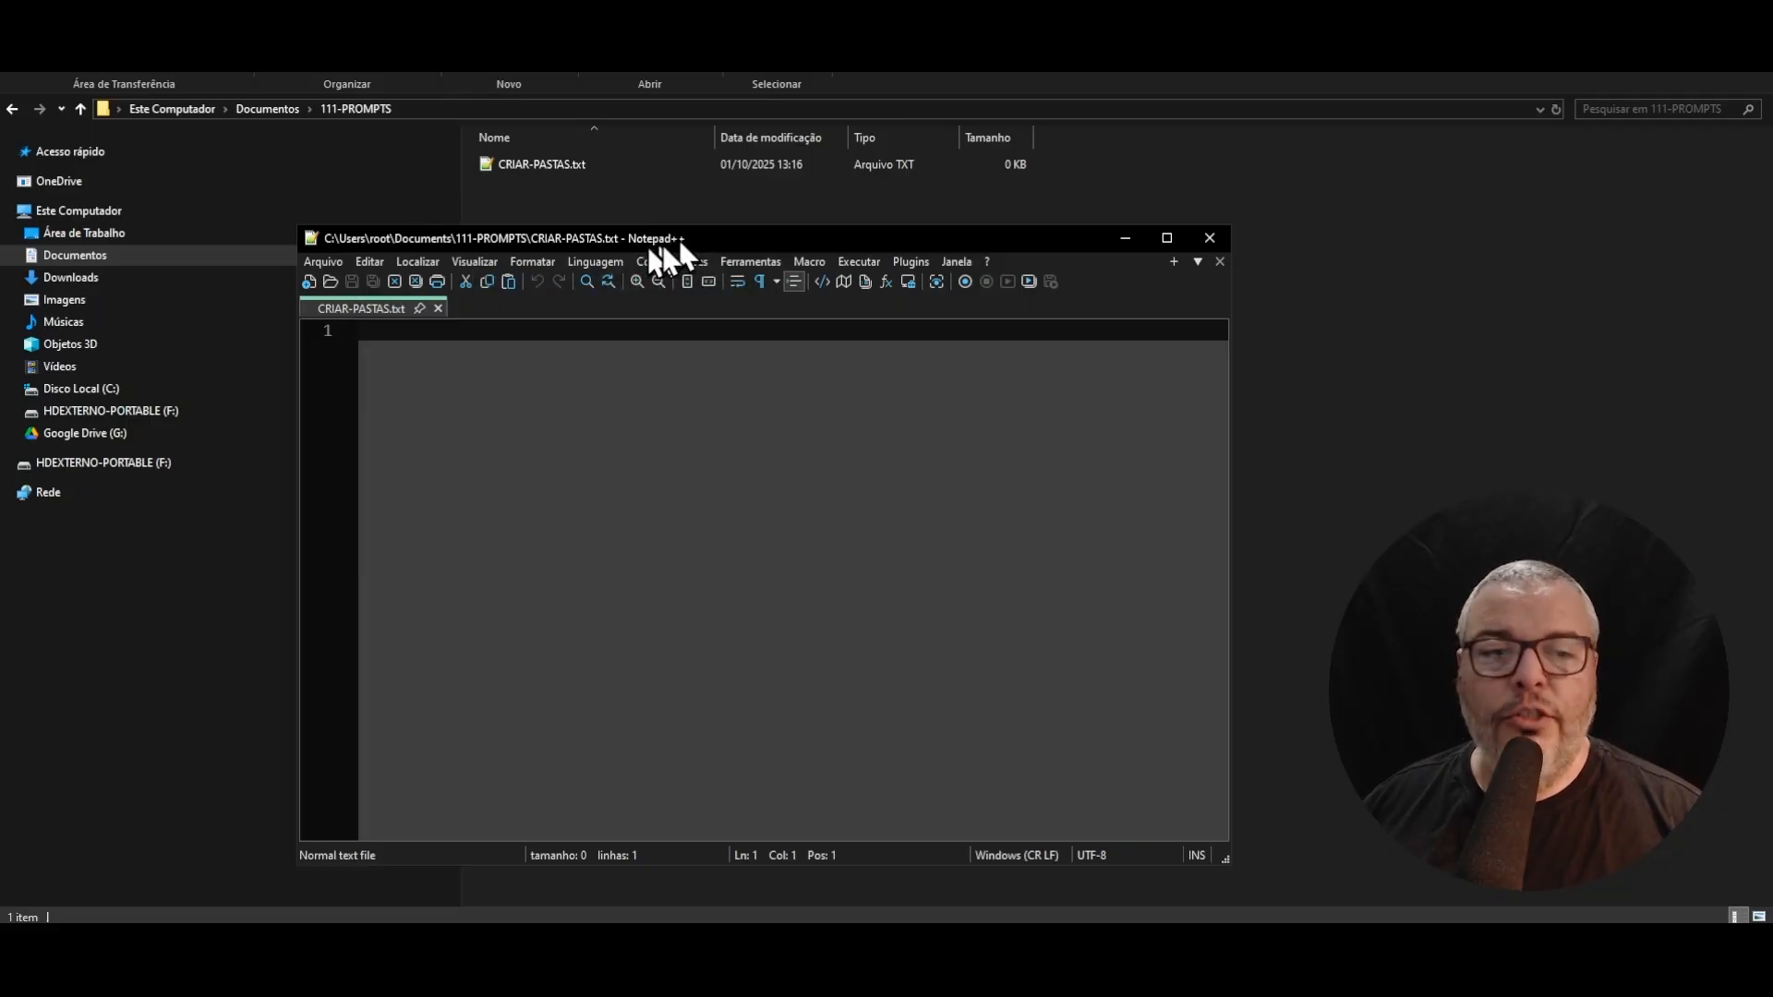
{"action": "left_click_drag", "start_coordinate": [745, 238], "coordinate": [791, 211]}
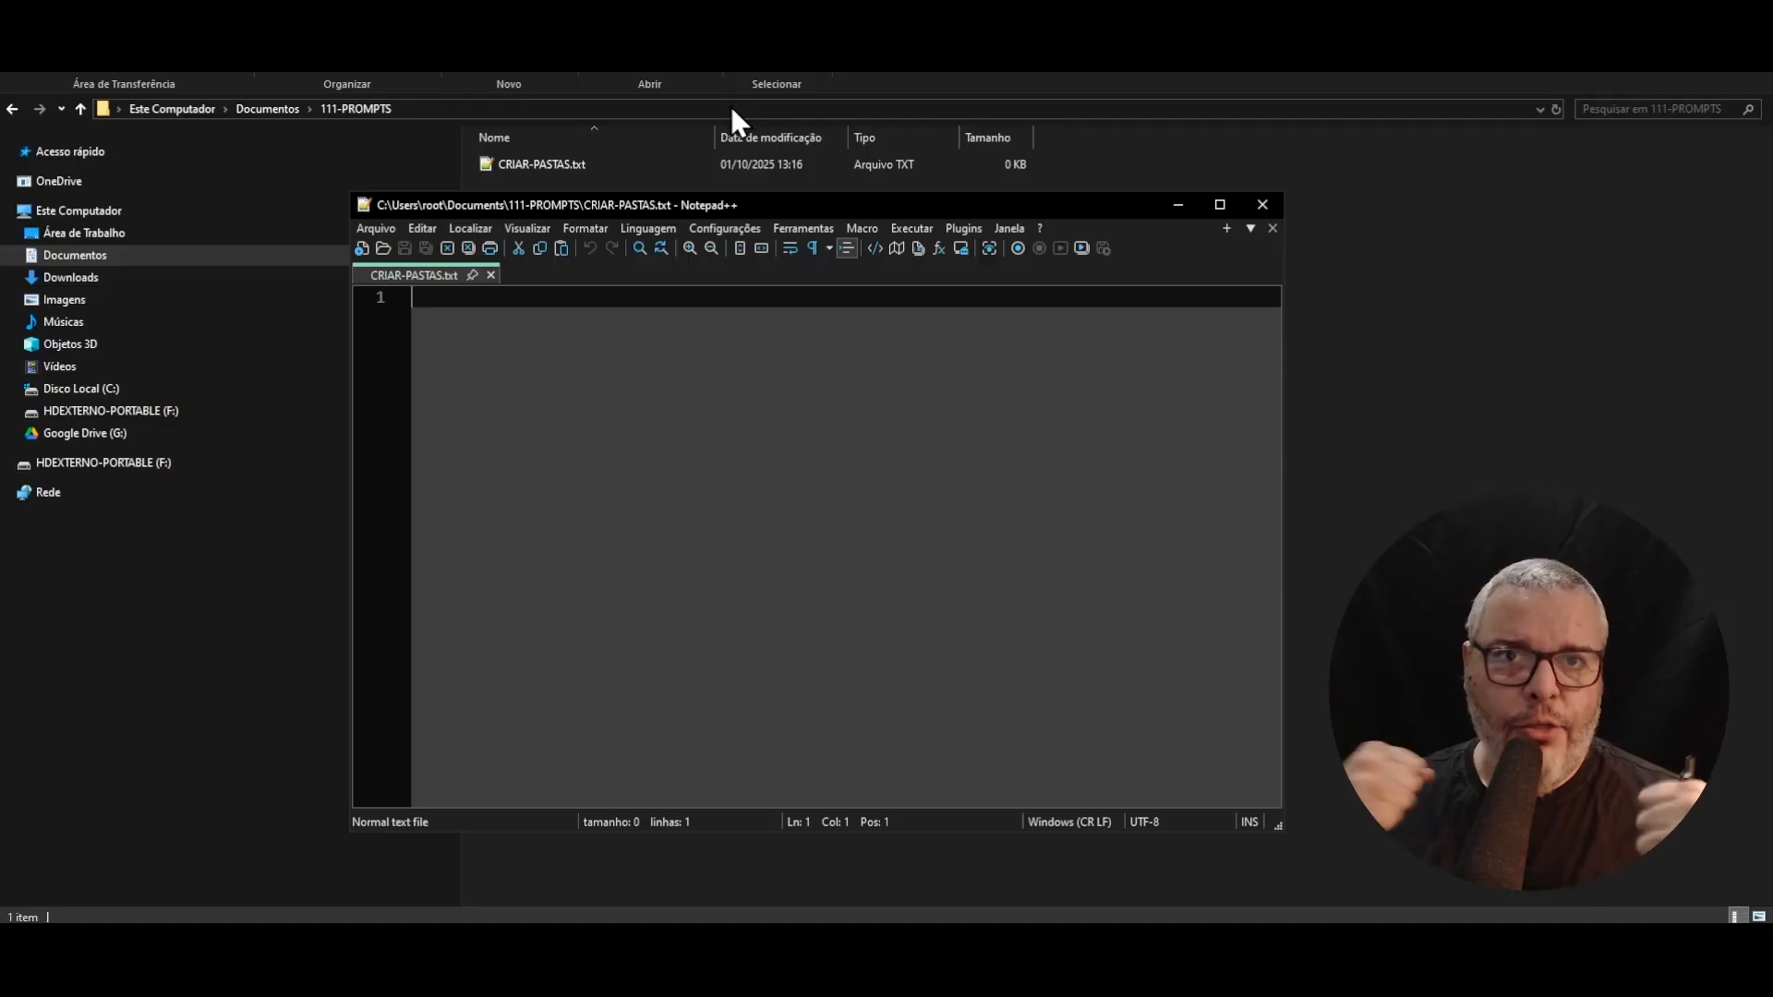
- Paste the copied batch script with the ten mkdir commands into CRIAR-PASTAS.txt, then close the file and save the changes
{"action": "type", "text": "@echo off REM ===================================== REM Criar pastas da listagem fornecida REM Onde o arquivo for executado REM =====================================  mkdir \"1-PROMPTS-DE-REELS\" mkdir \"2-PROMPTS-DE-TRAFEGO-PAGO\" mkdir \"3-PROMPTS-DE-STORIES\" mkdir \"4-PROMPTS-DE-ROTEIROS\" mkdir \"5-PROMPTS-DE-ESTRATEGIA\" mkdir \"6-PROMPT-DE-NOTICIAS\" mkdir \"7-PROMPTS-BASICOS\" mkdir \"8-PROMPTS-DE-PRODUTIVIDADE\" mkdir \"9-PROMPTS-DE-MIDJOURNEY\" mkdir \"10-FLUXOS-PREGUICA\"  echo Pastas criadas com sucesso! pause"}
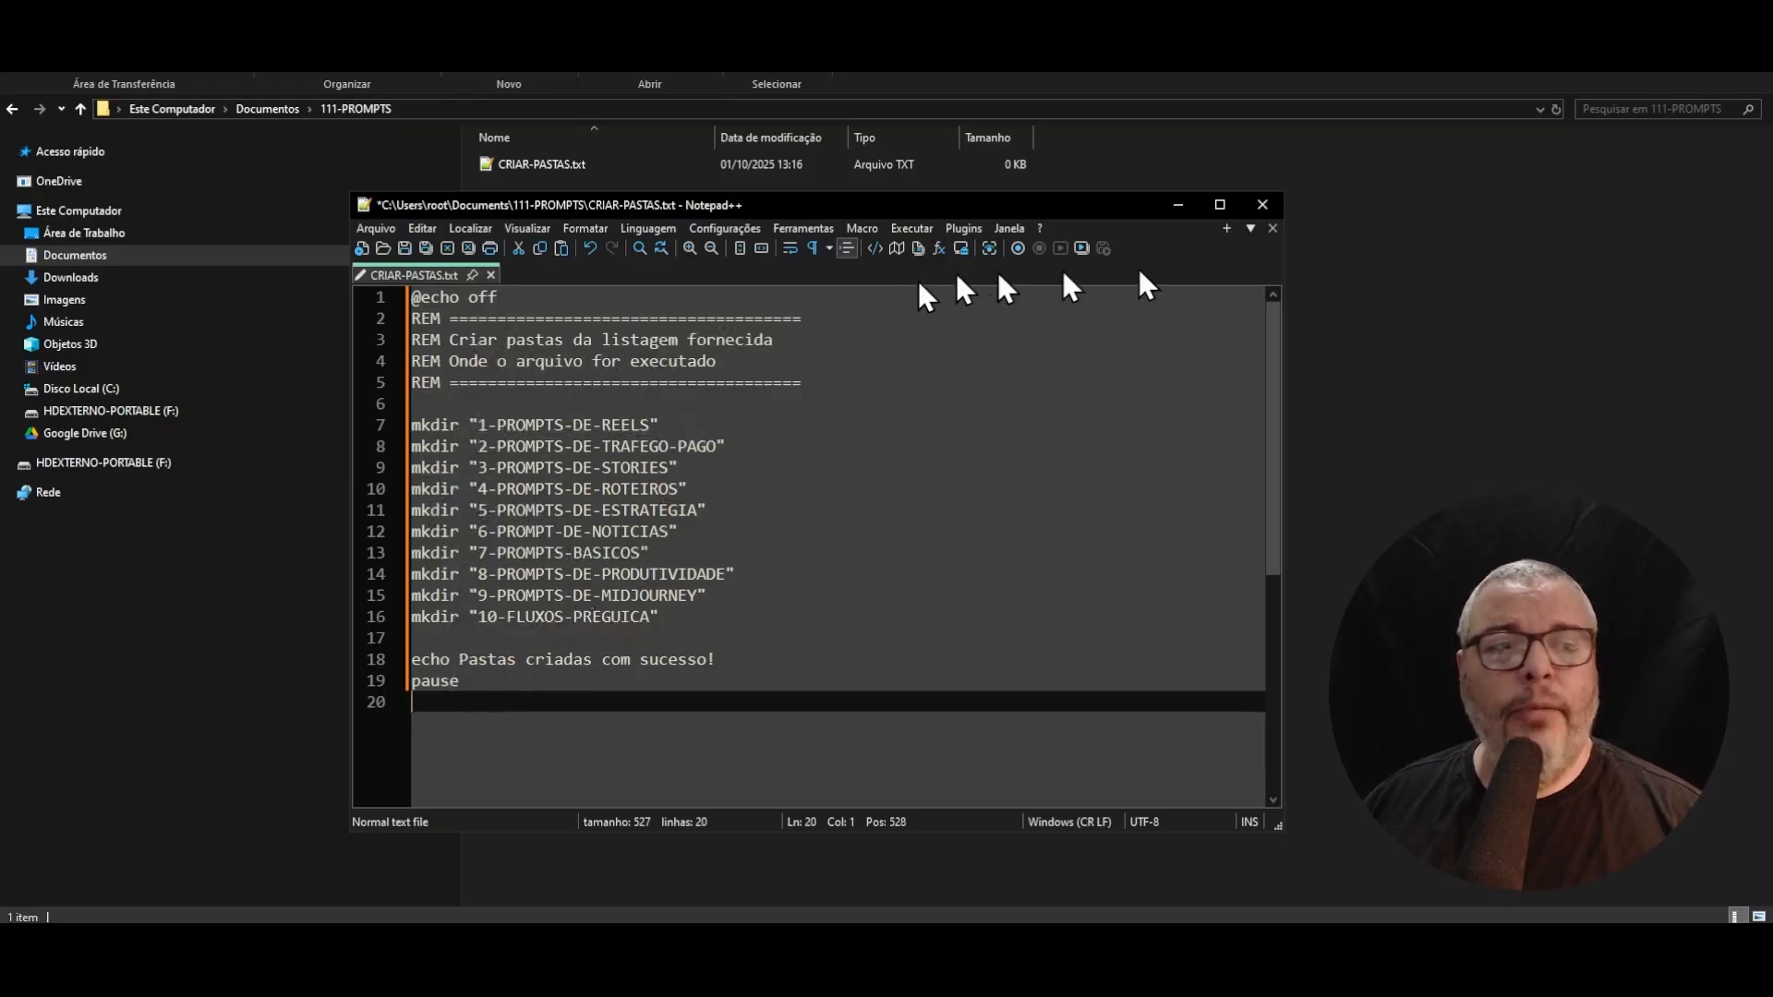
{"action": "left_click", "coordinate": [1263, 205]}
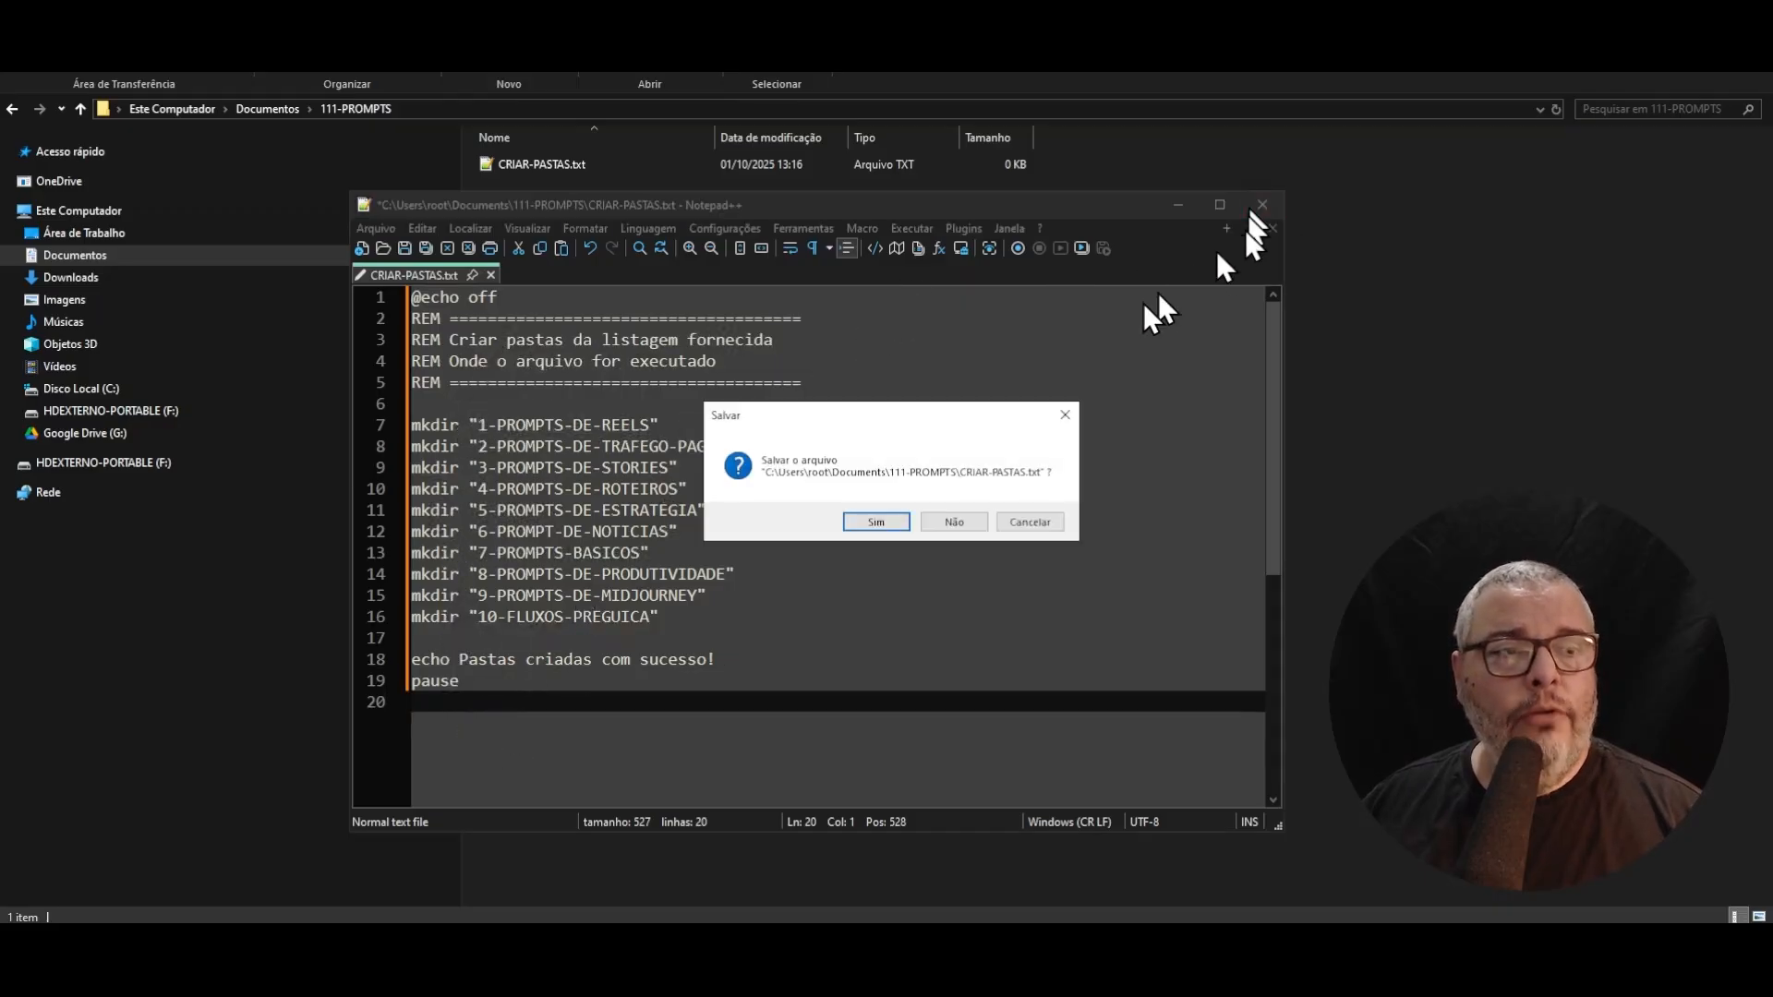
{"action": "left_click", "coordinate": [873, 523]}
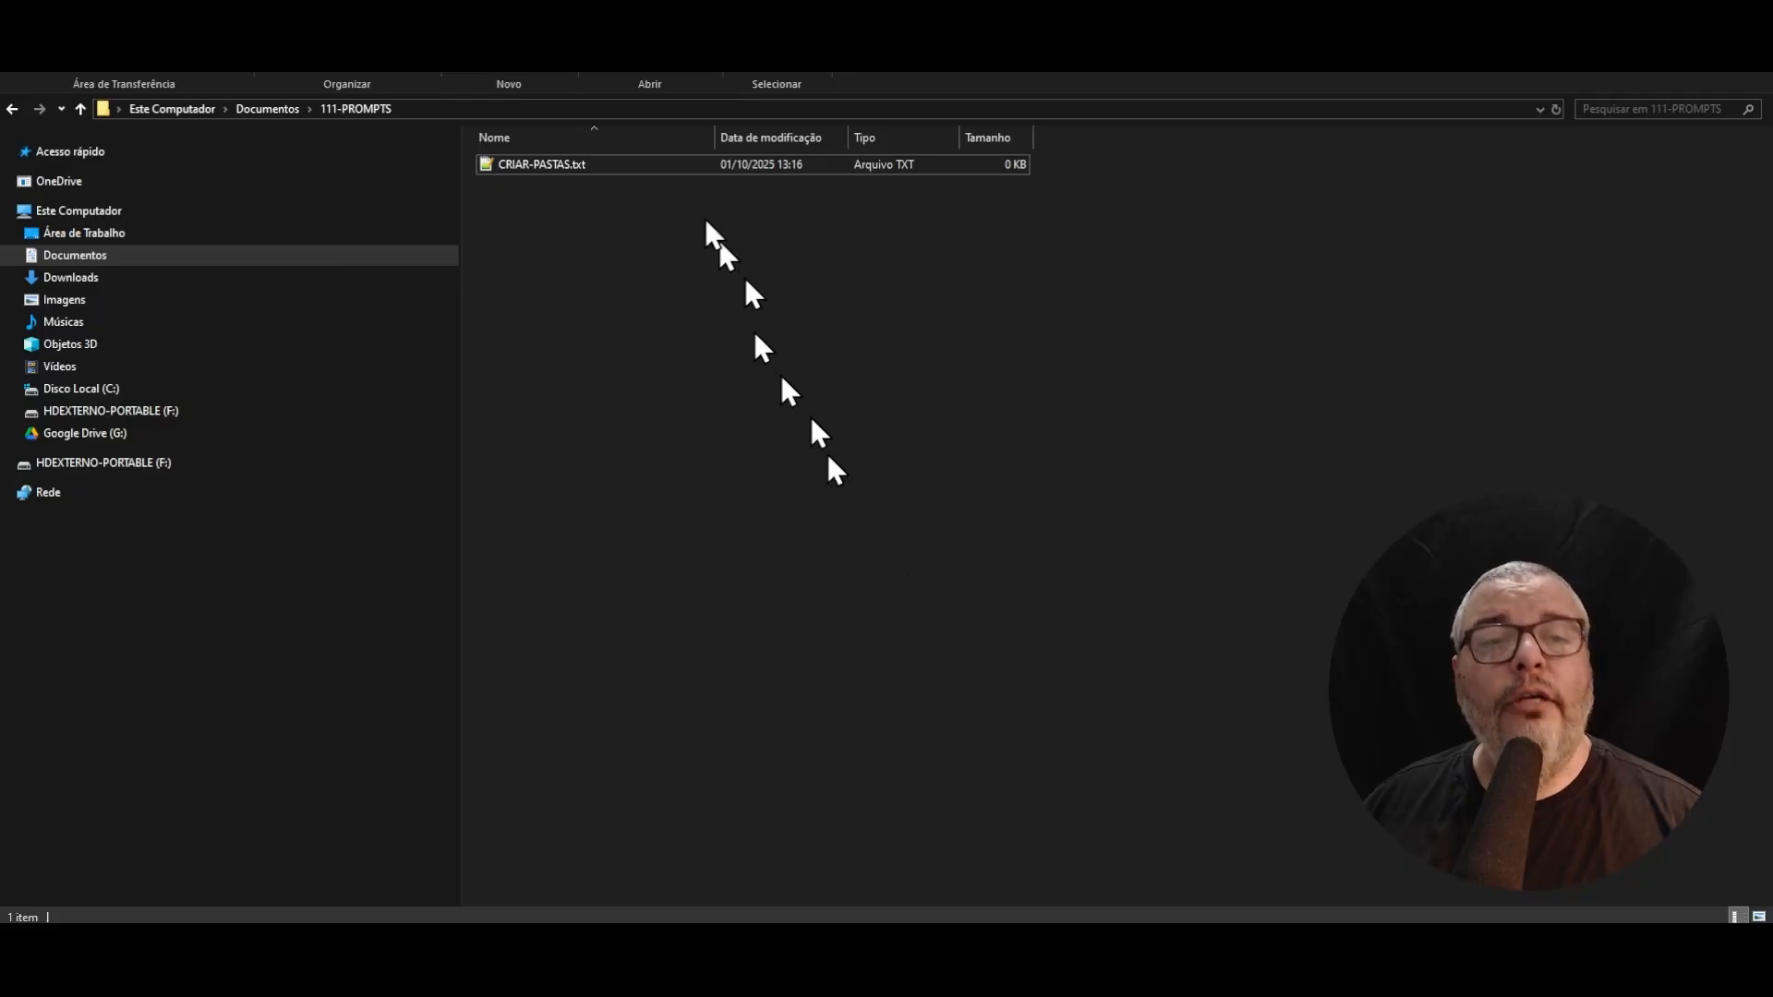
{"action": "left_click", "coordinate": [576, 169]}
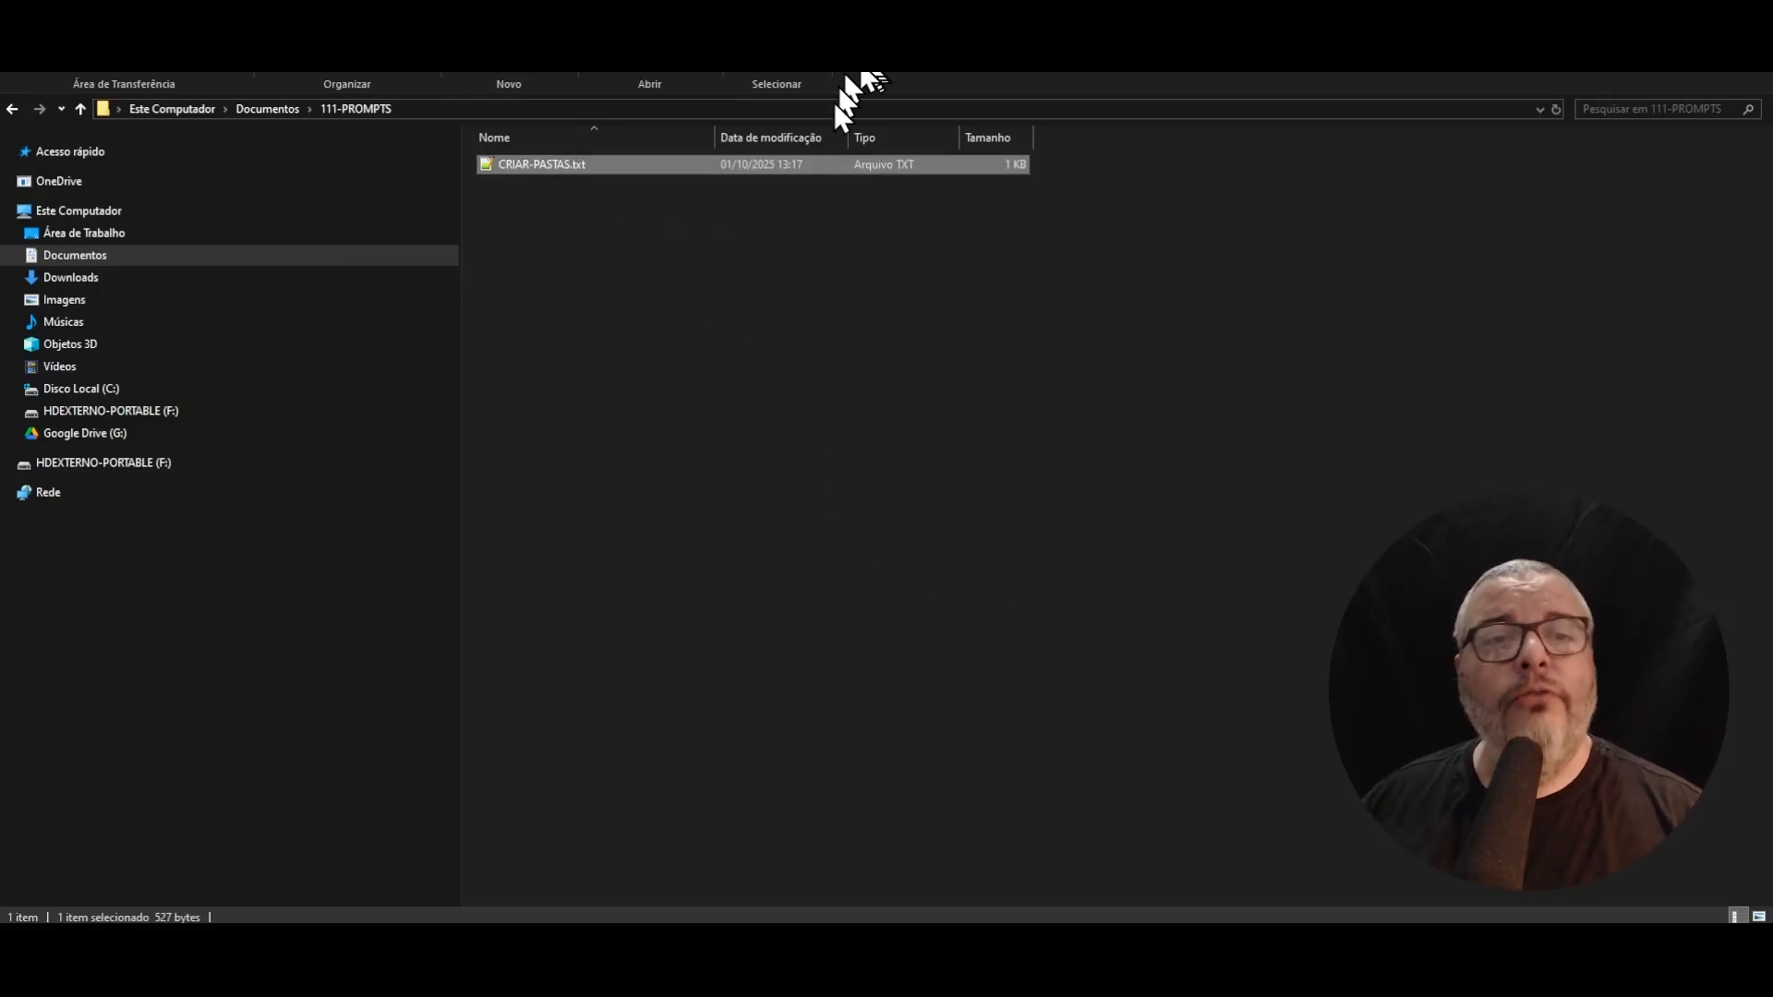
{"action": "key", "text": "F2"}
{"action": "left_click", "coordinate": [682, 231]}
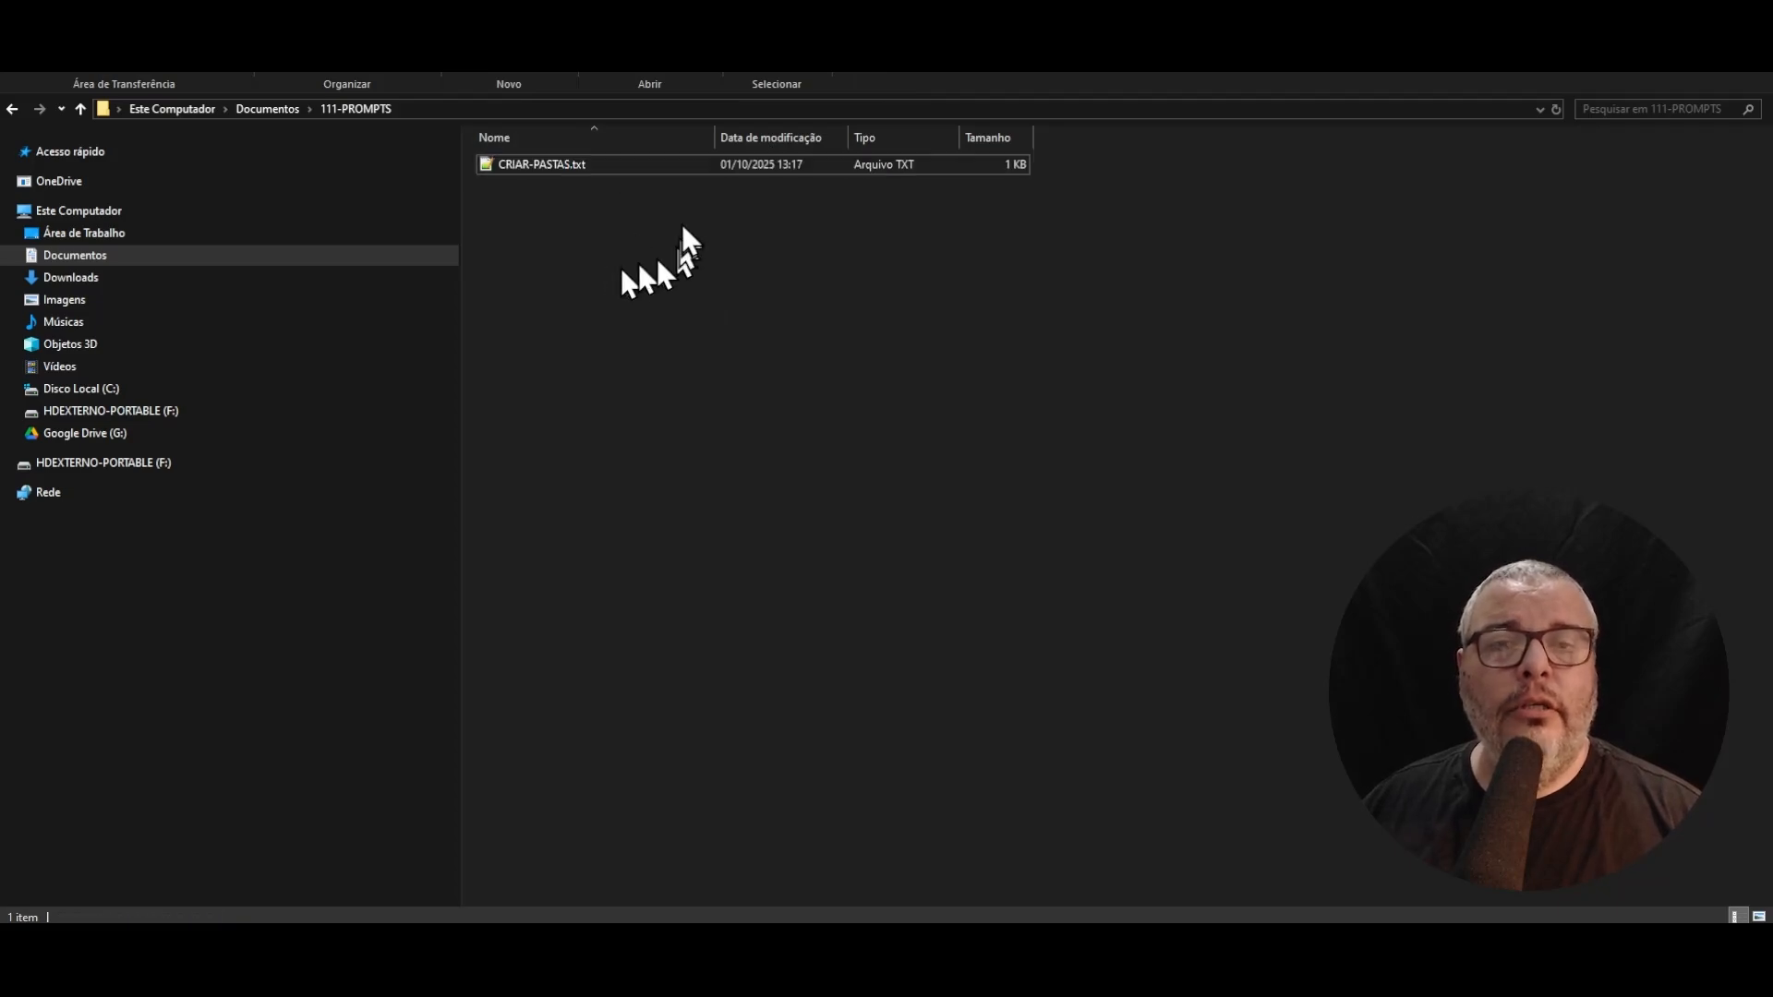
{"action": "right_click", "coordinate": [552, 165]}
{"action": "left_click", "coordinate": [515, 166]}
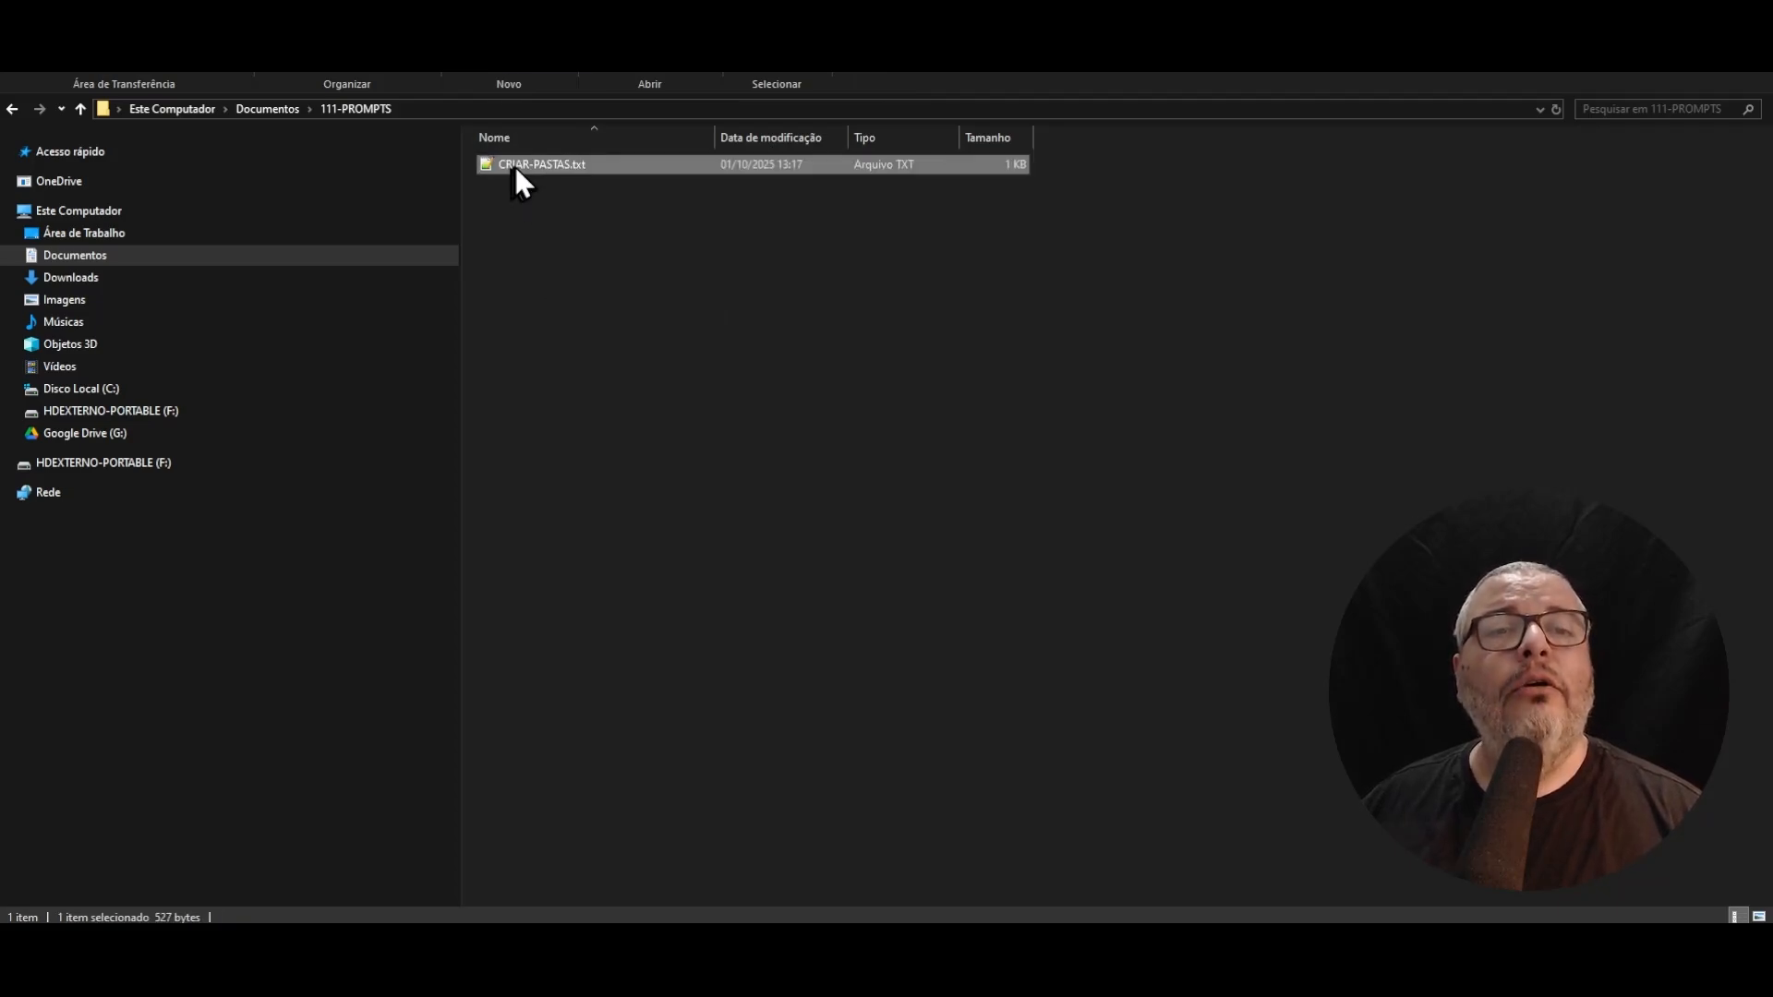
{"action": "right_click", "coordinate": [517, 164]}
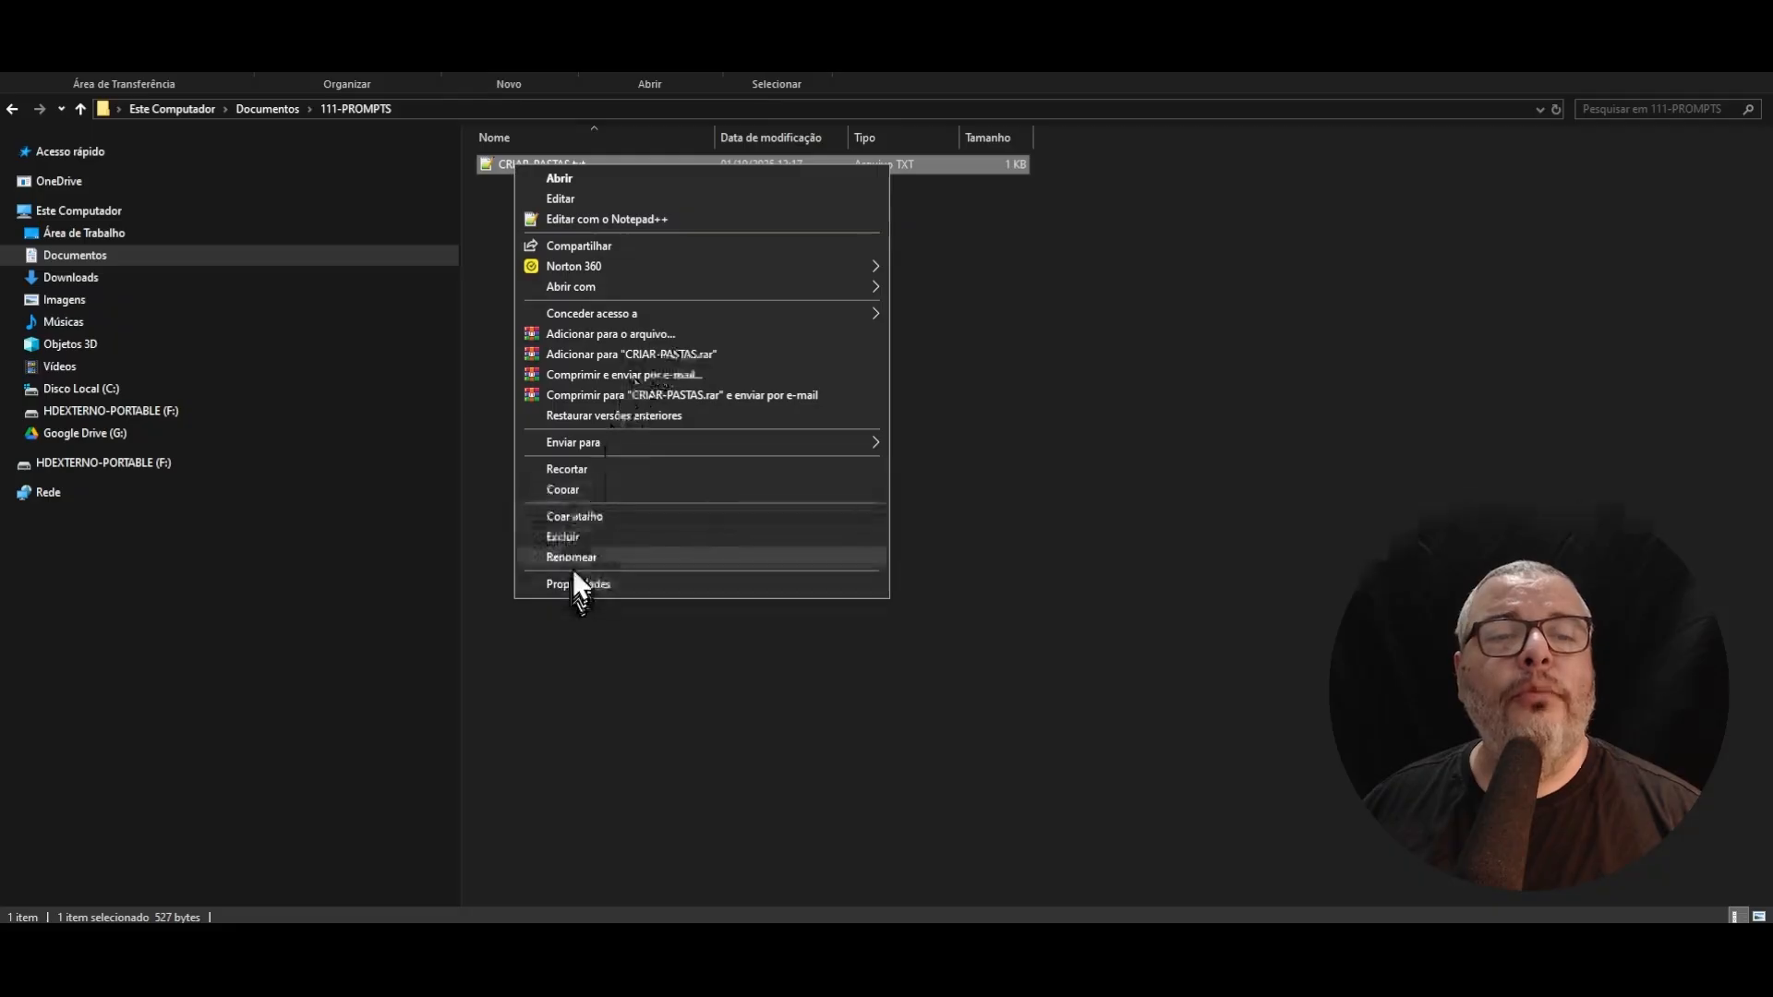
{"action": "left_click", "coordinate": [1326, 337]}
- Select the CRIAR-PASTAS.txt file in the 111-PROMPTS folder
{"action": "left_click", "coordinate": [543, 164]}
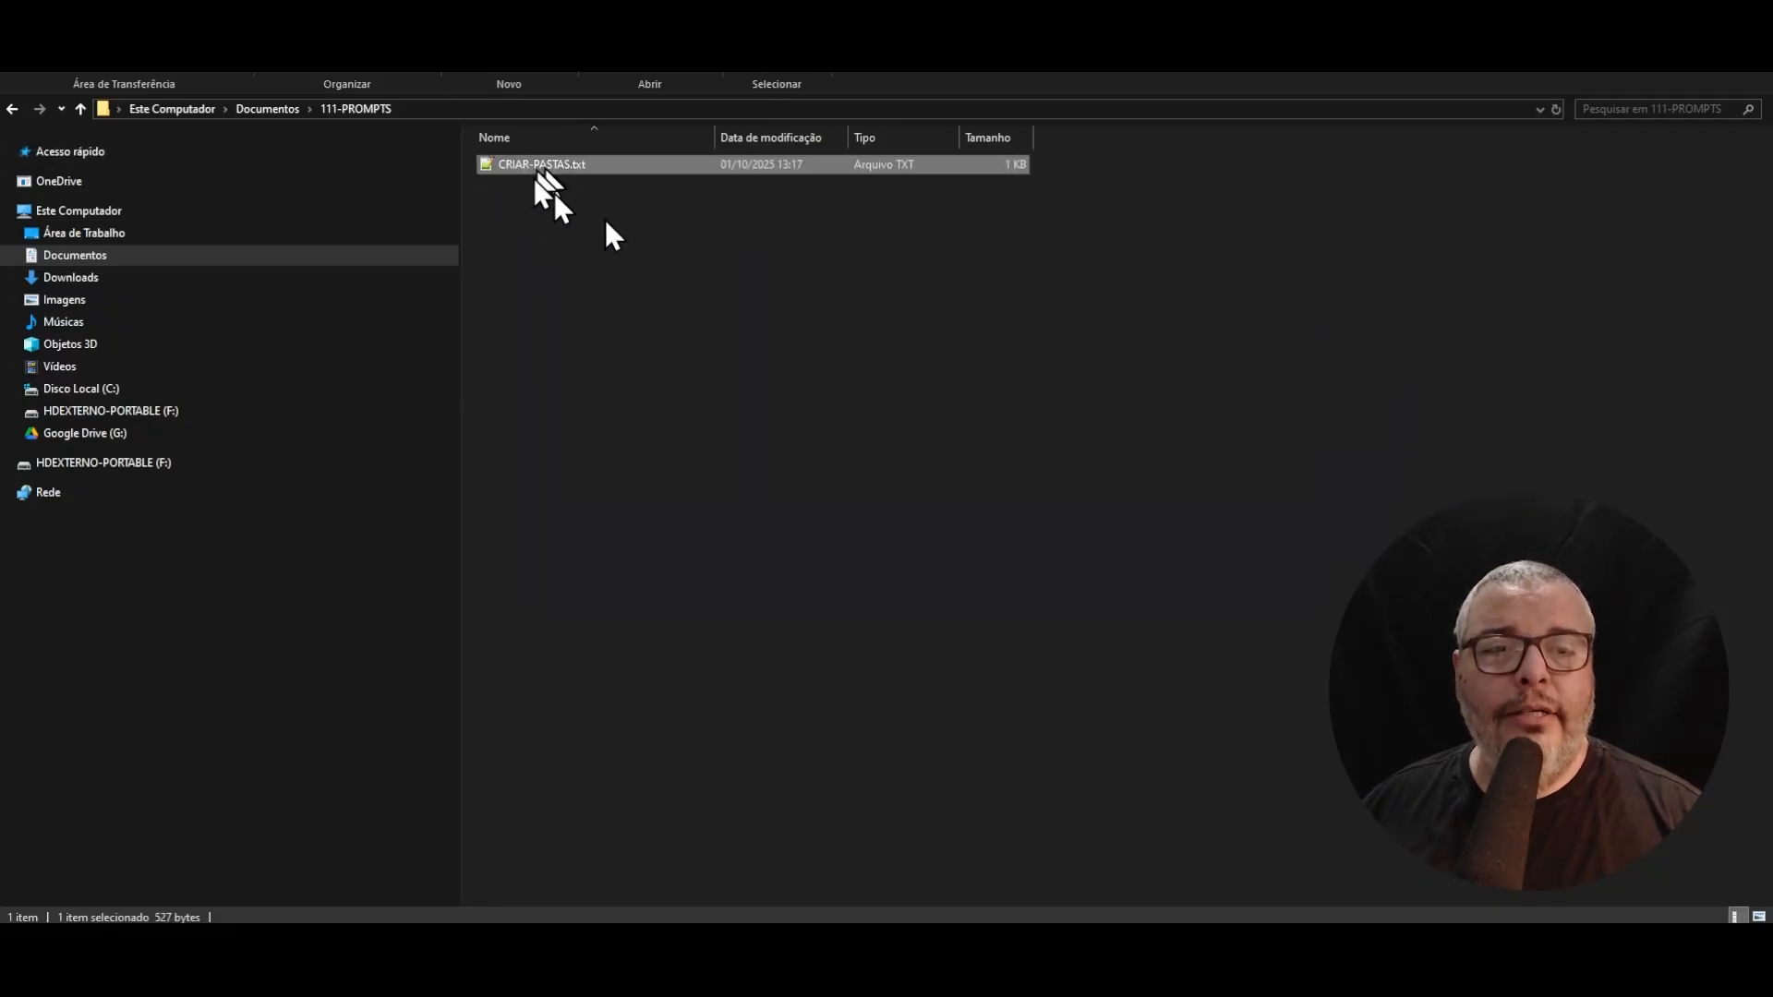
- Rename CRIAR-PASTAS.txt to CRIAR-PASTAS.bat and accept the file extension change
{"action": "key", "text": "F2"}
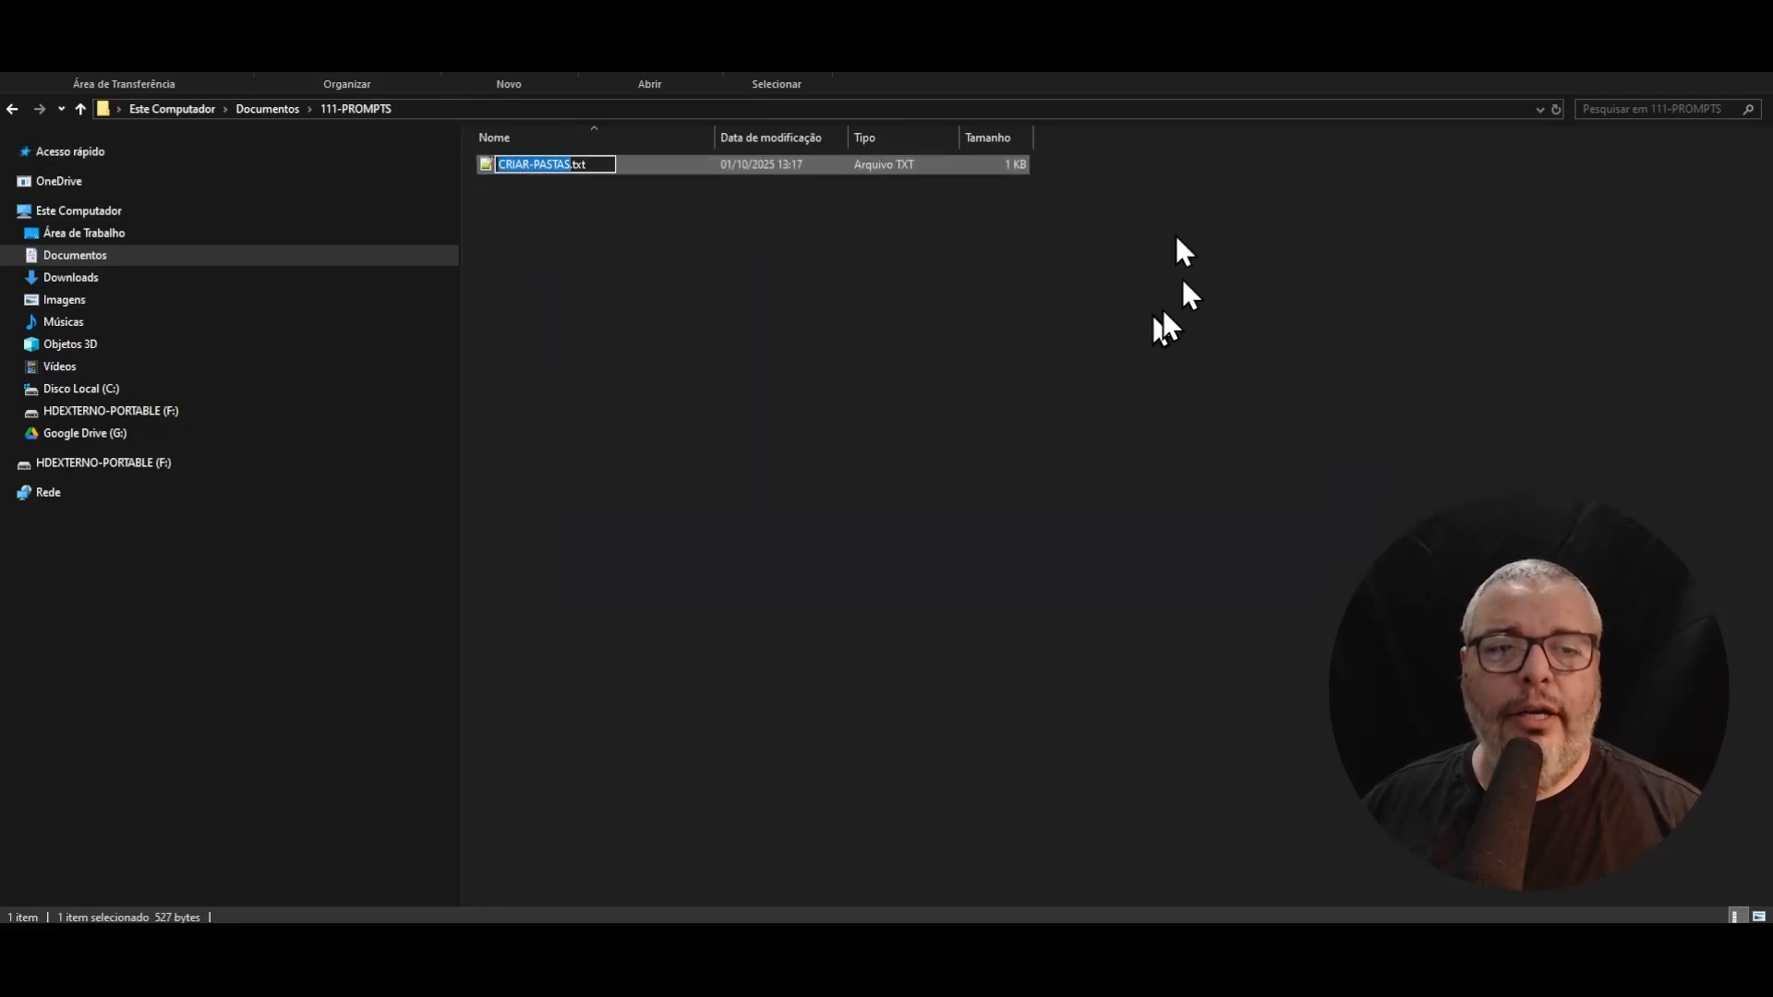
{"action": "key", "text": "End"}
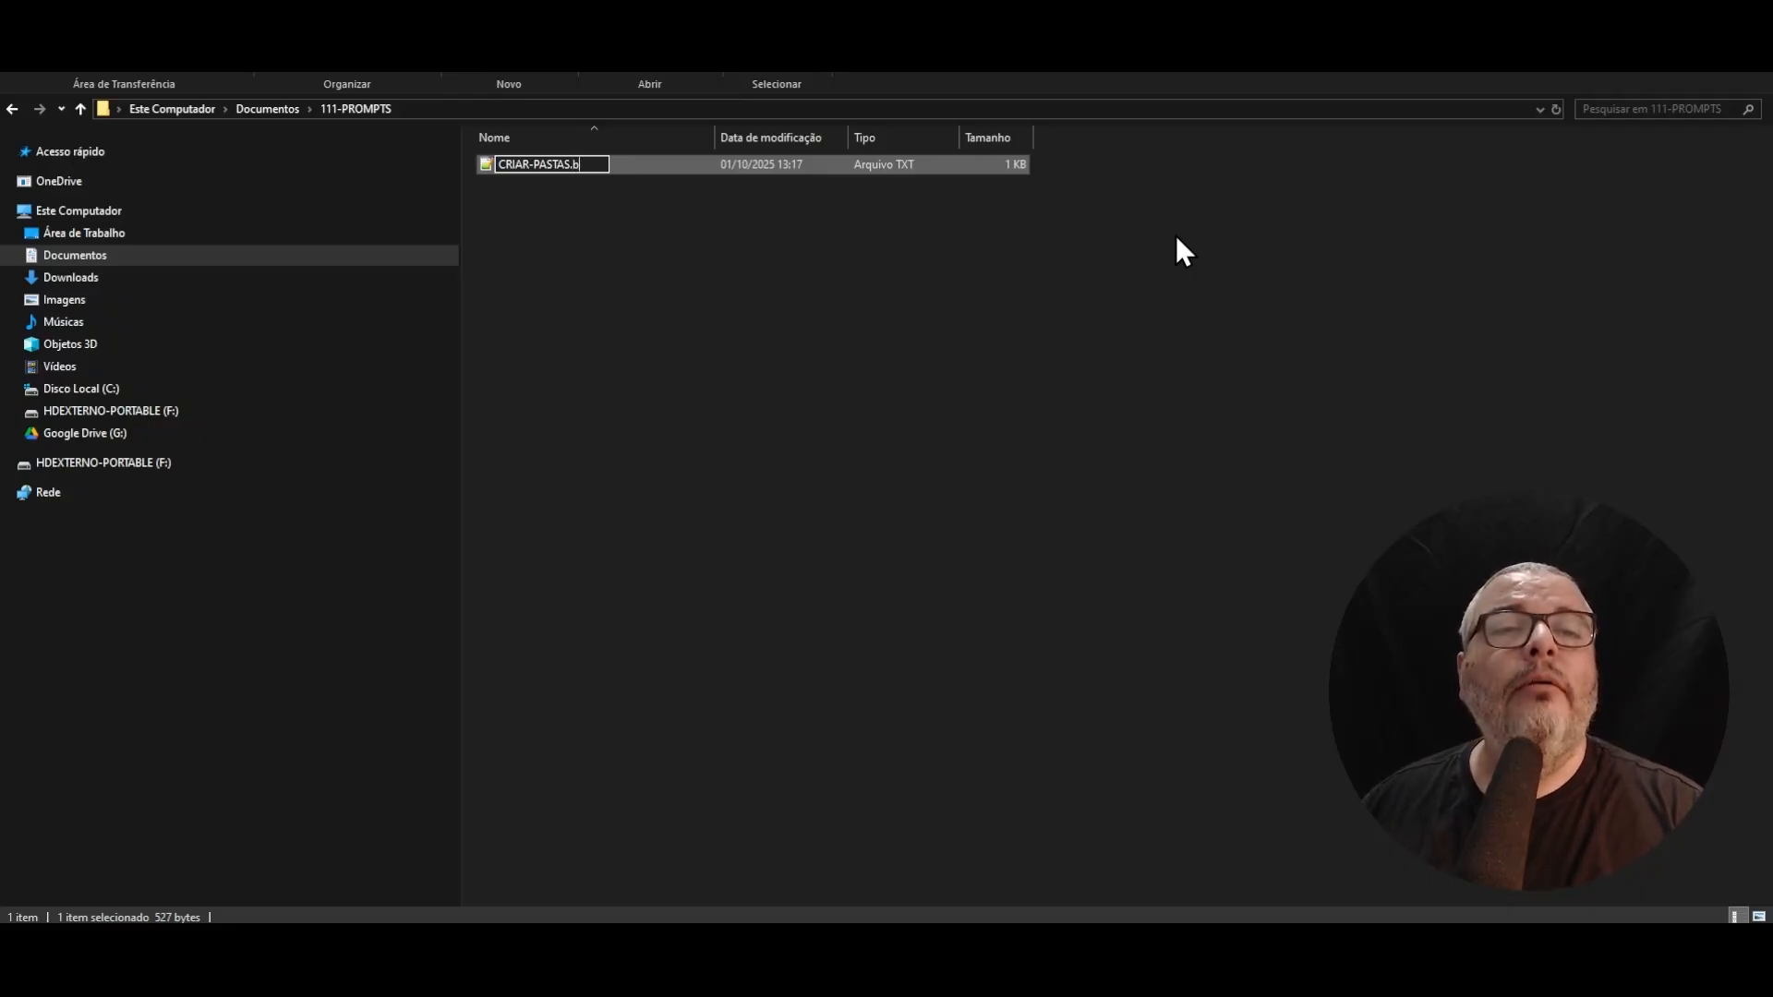
{"action": "key", "text": "Return"}
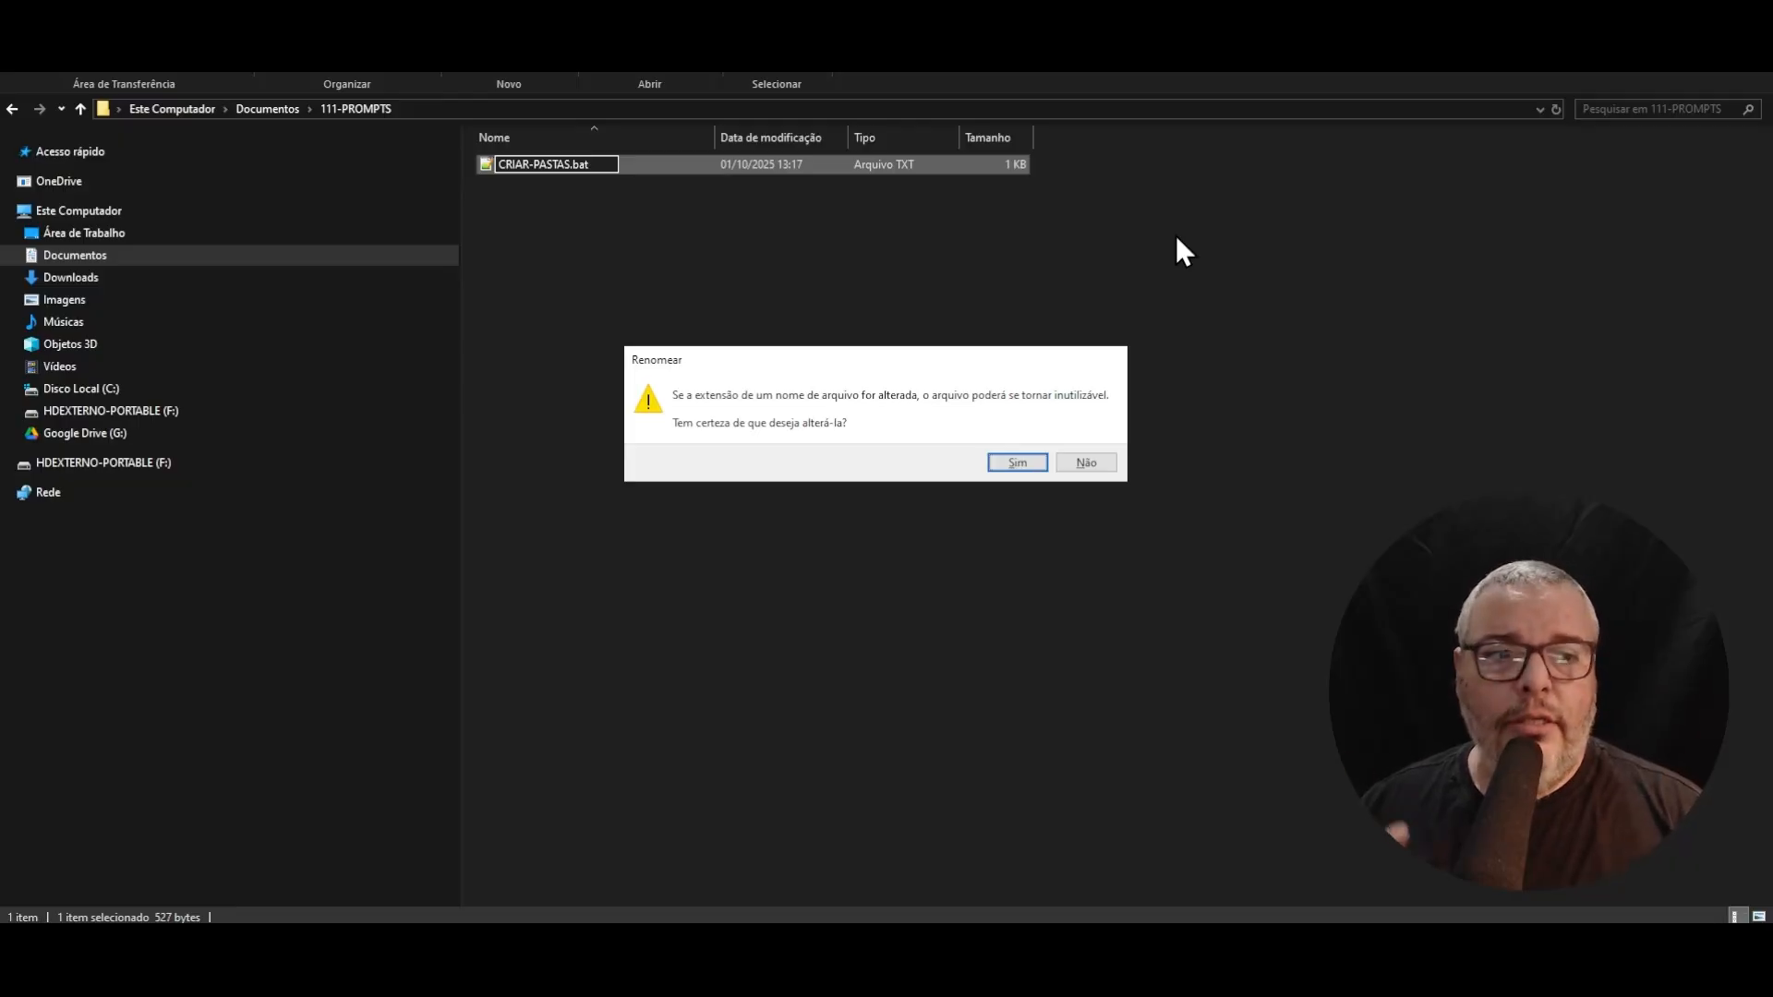
{"action": "key", "text": "Return"}
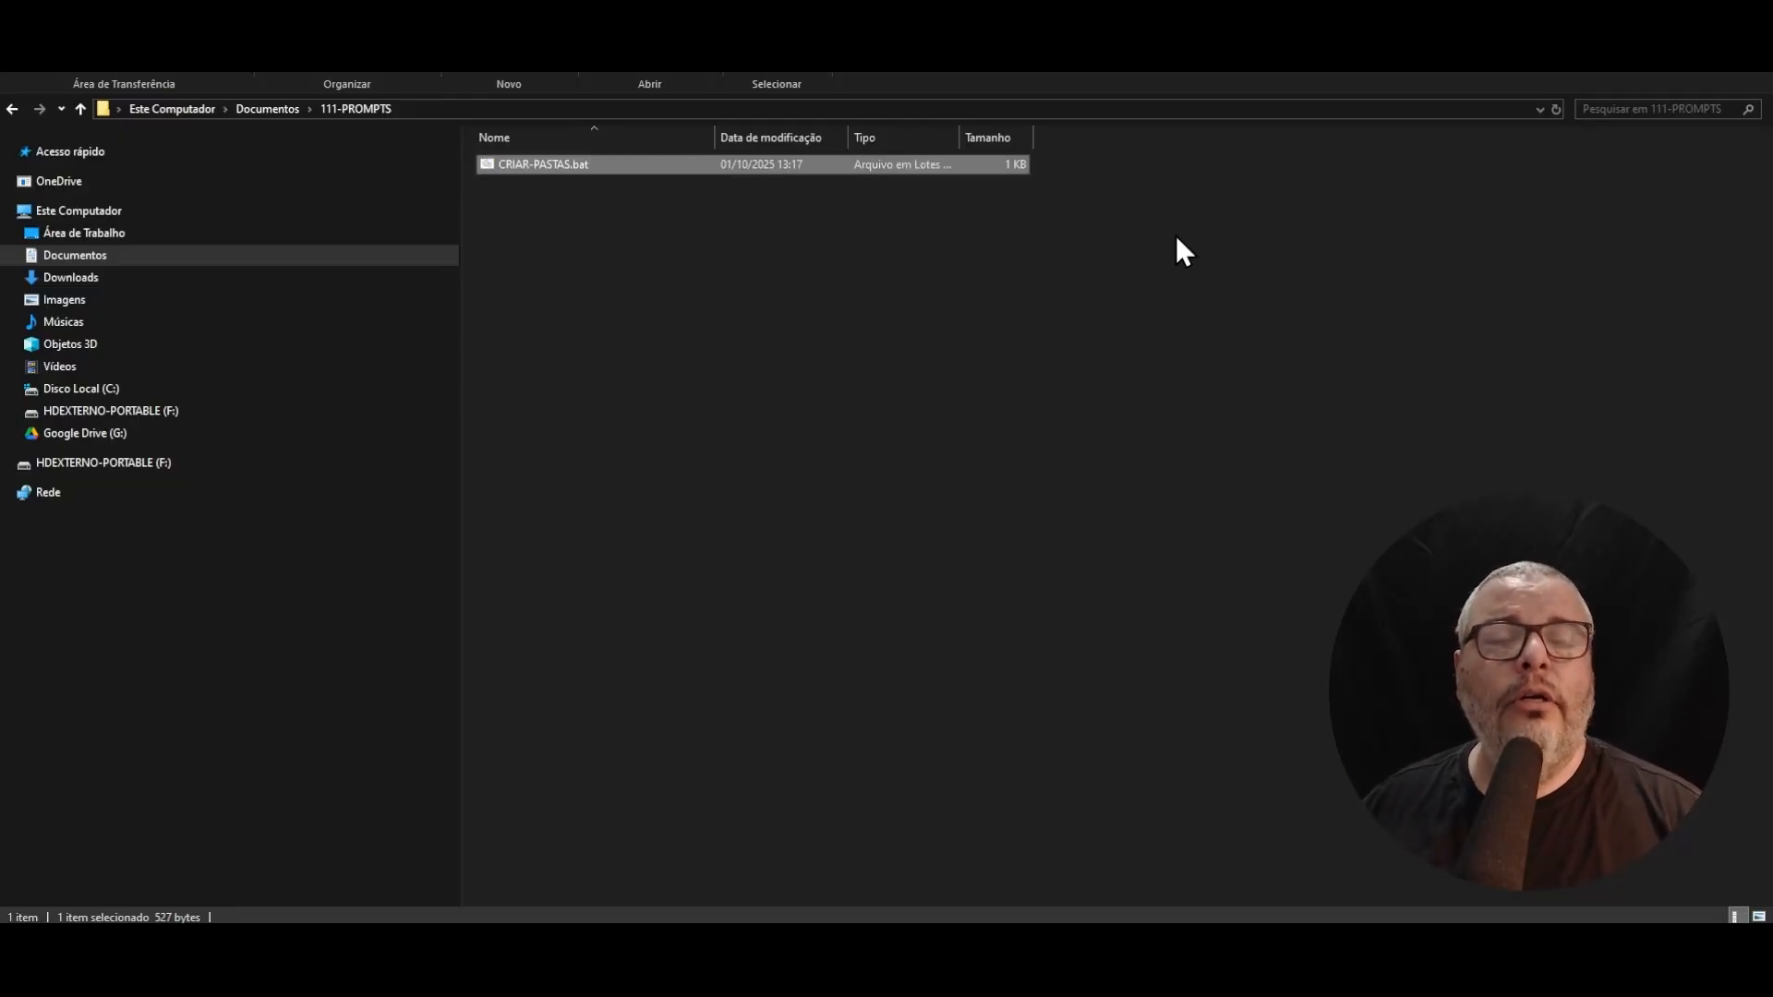
{"action": "left_click", "coordinate": [695, 255]}
{"action": "left_click", "coordinate": [543, 166]}
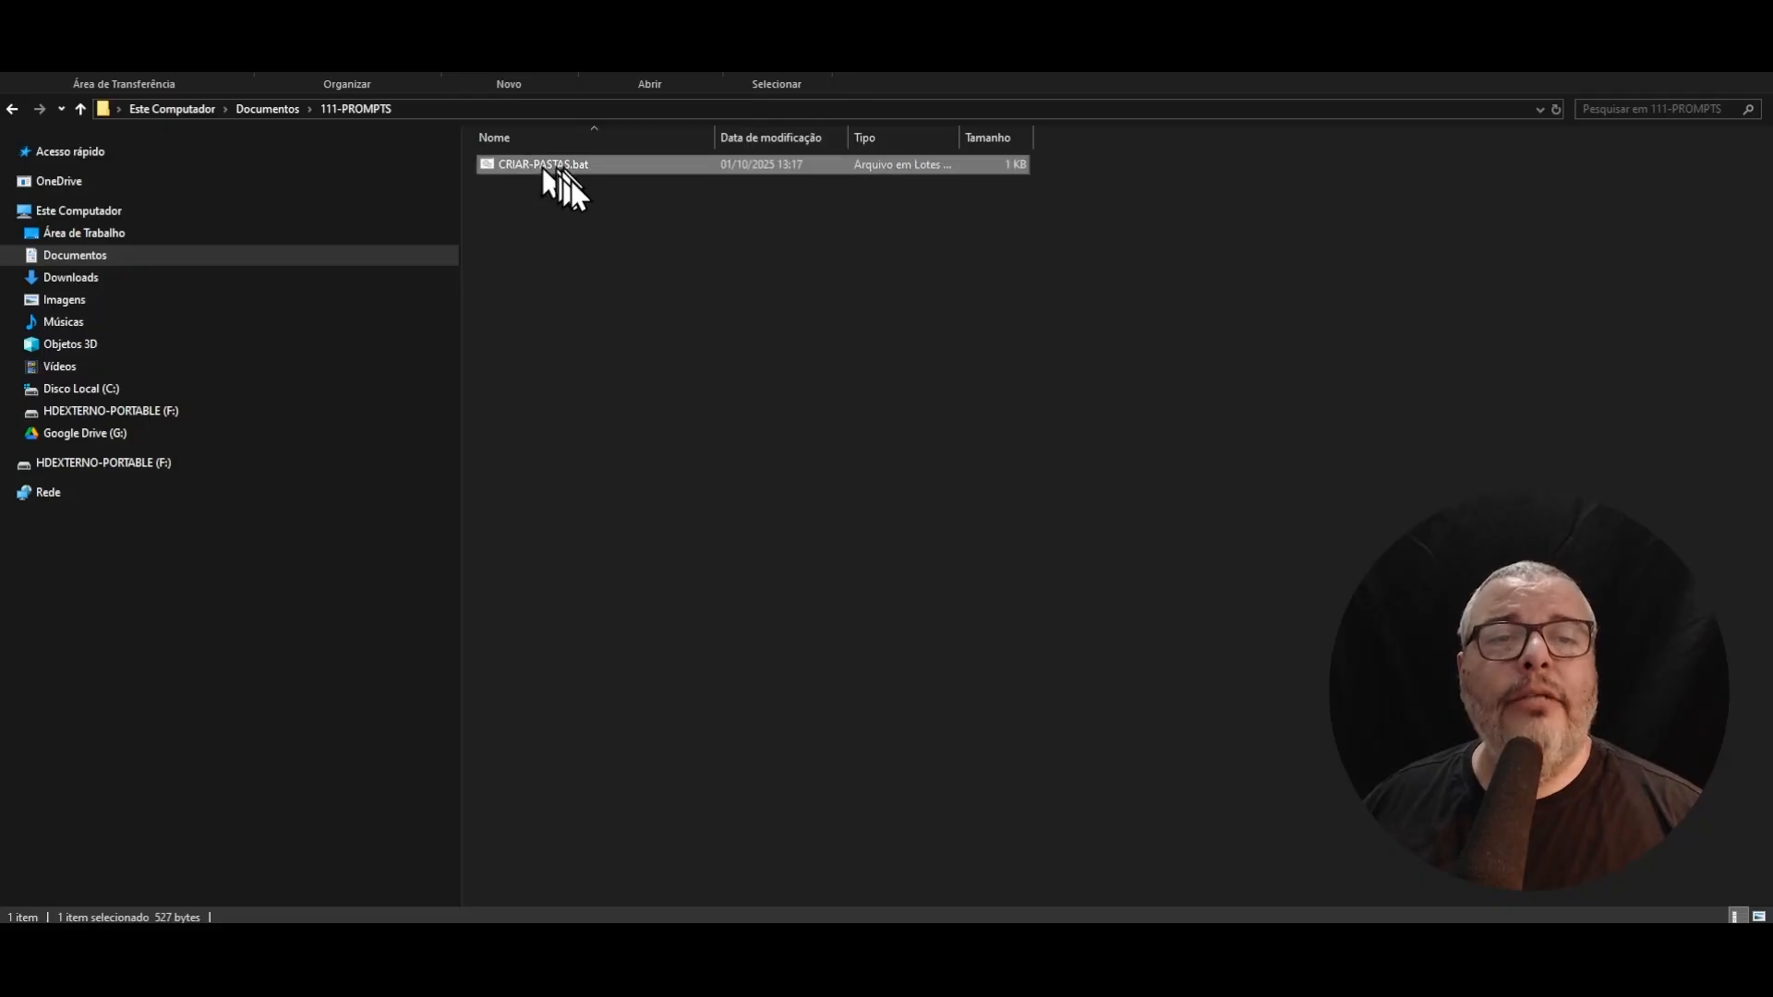
{"action": "left_click", "coordinate": [546, 254]}
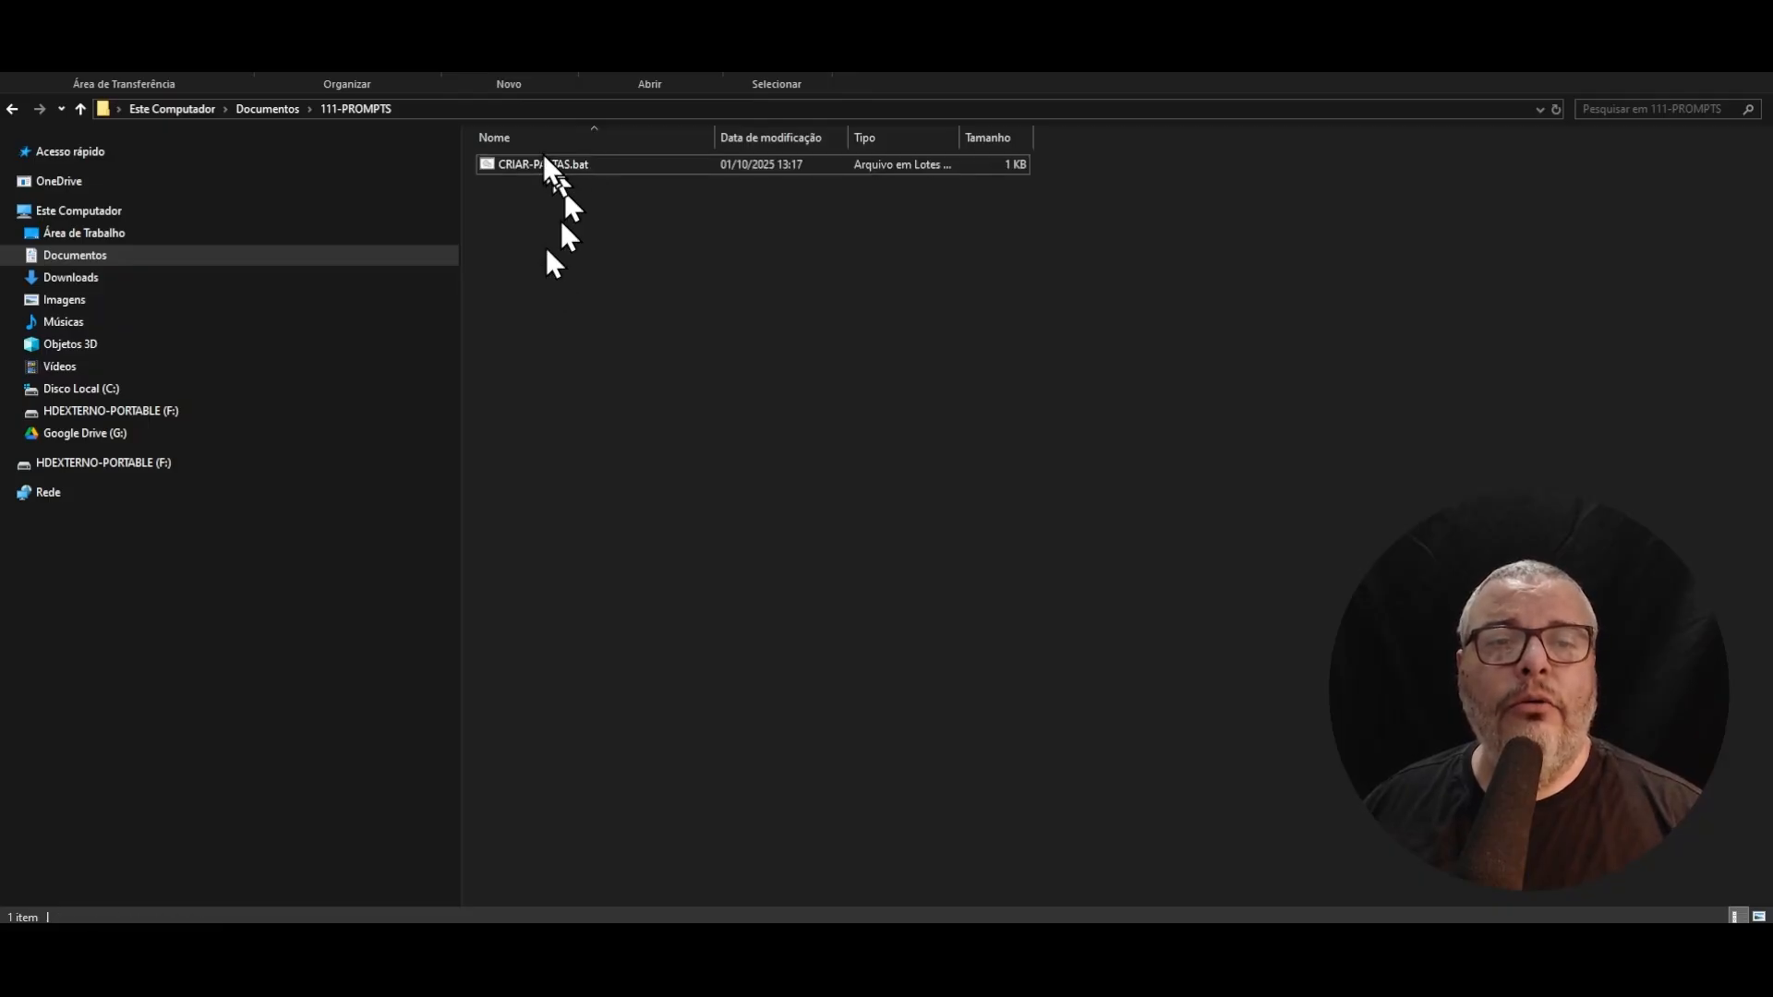
{"action": "left_click", "coordinate": [550, 164]}
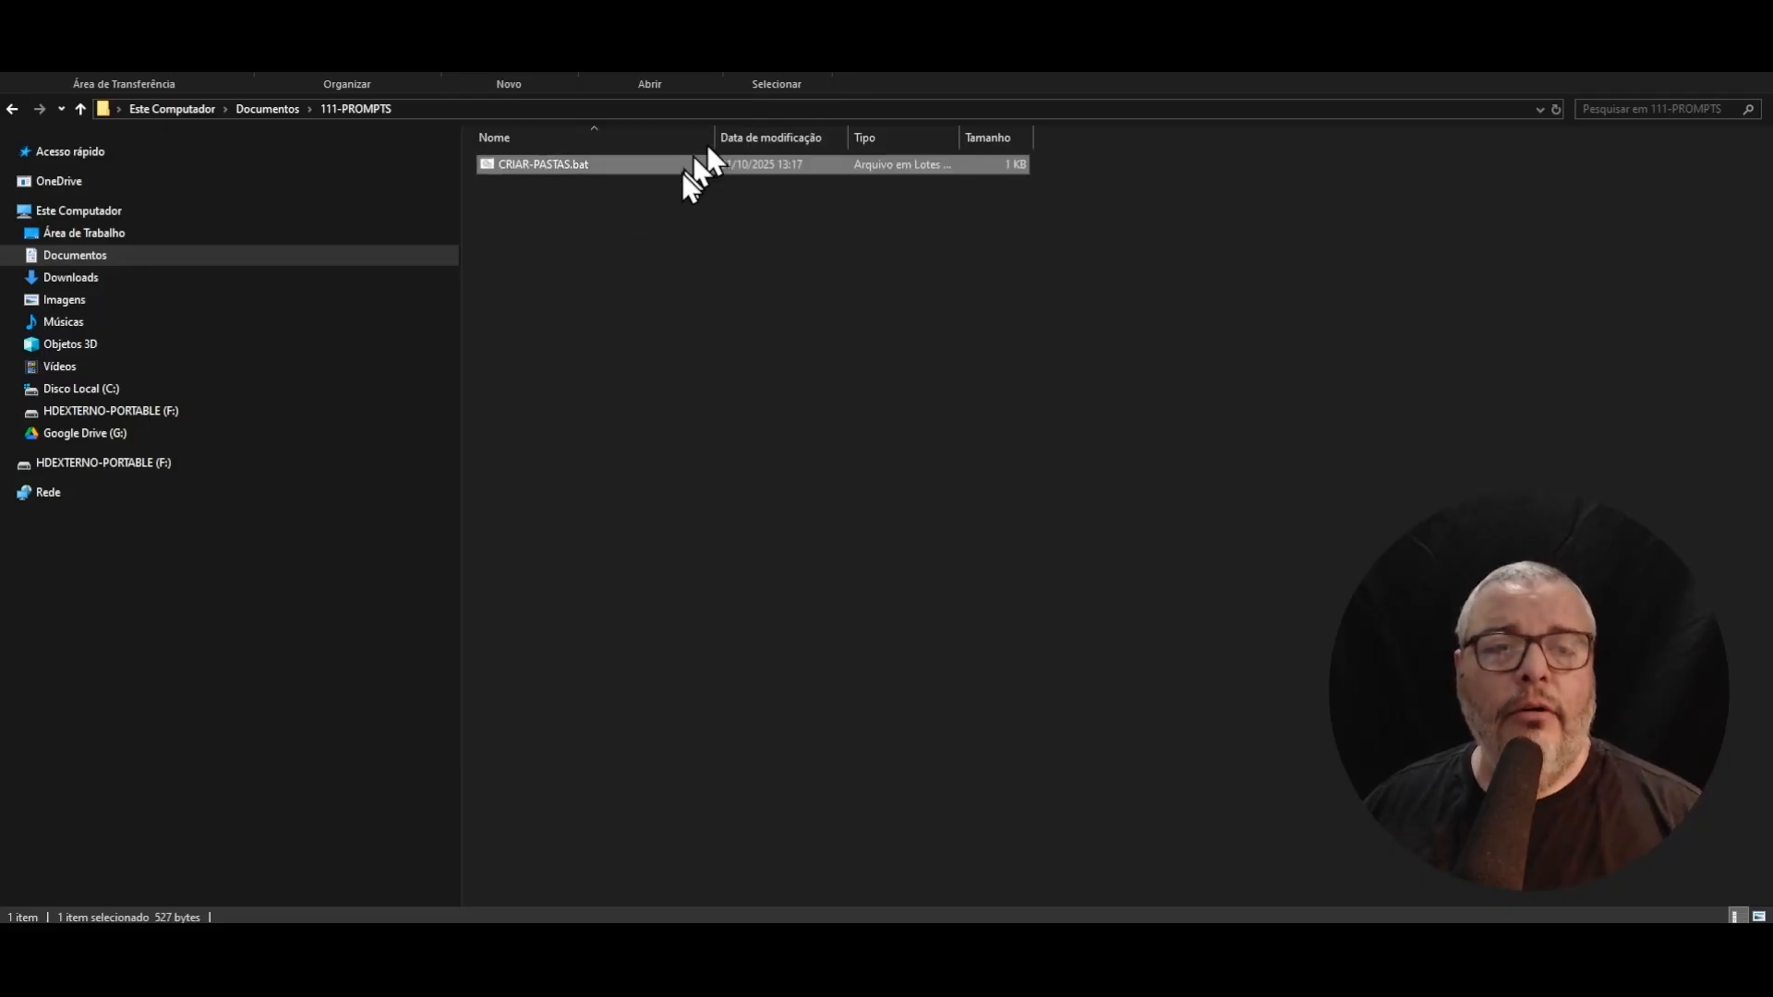
{"action": "left_click", "coordinate": [657, 270]}
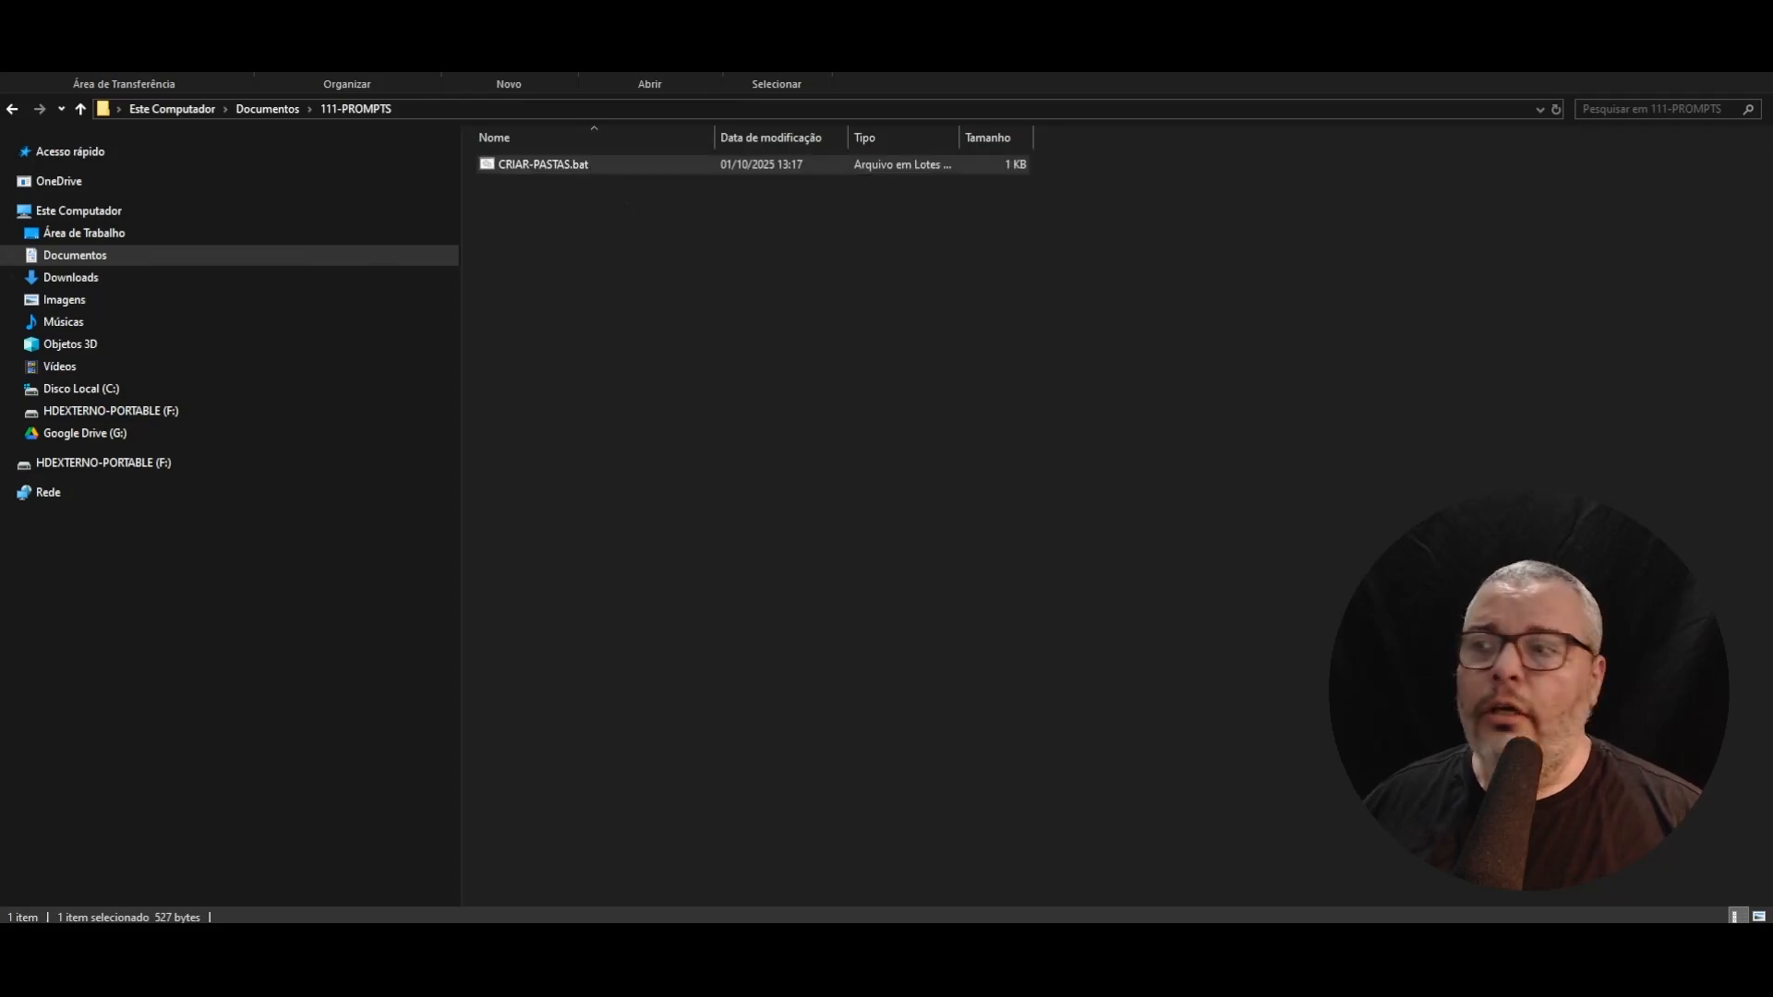
- Run CRIAR-PASTAS.bat in the 111-PROMPTS folder to generate the prompt folders, and dismiss its console window
{"action": "double_click", "coordinate": [530, 166]}
{"action": "left_click_drag", "start_coordinate": [844, 248], "coordinate": [910, 252]}
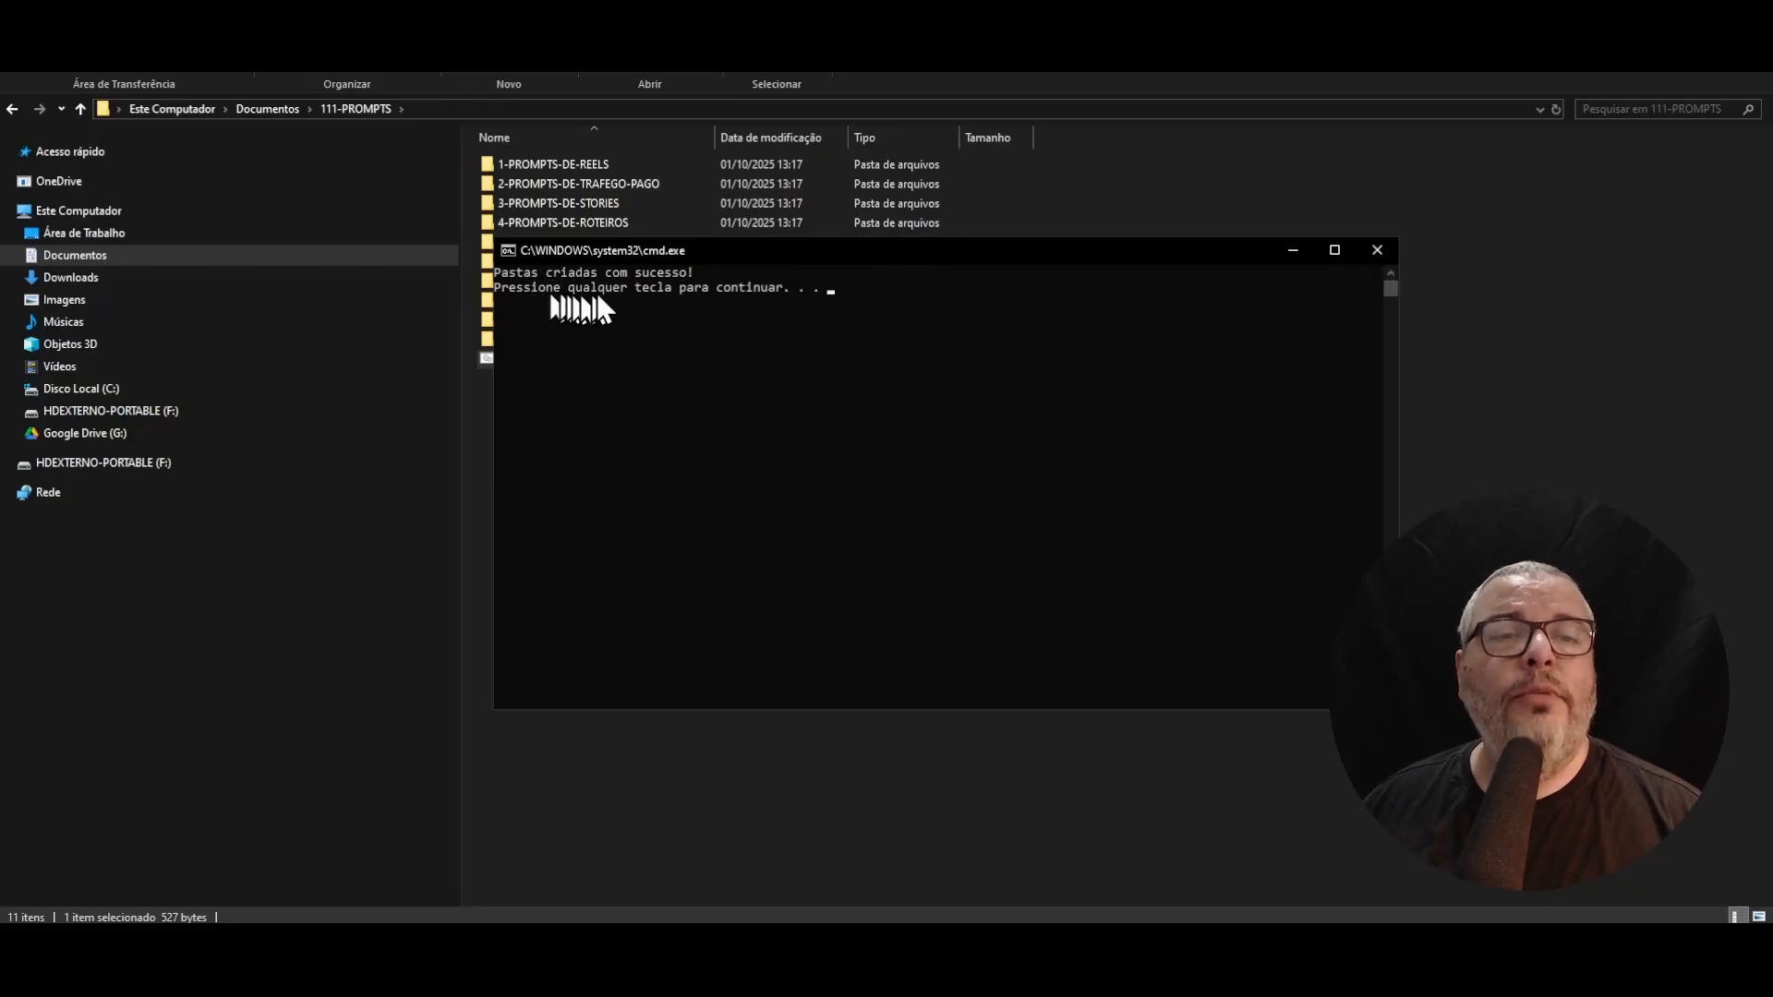
{"action": "key", "text": "Return"}
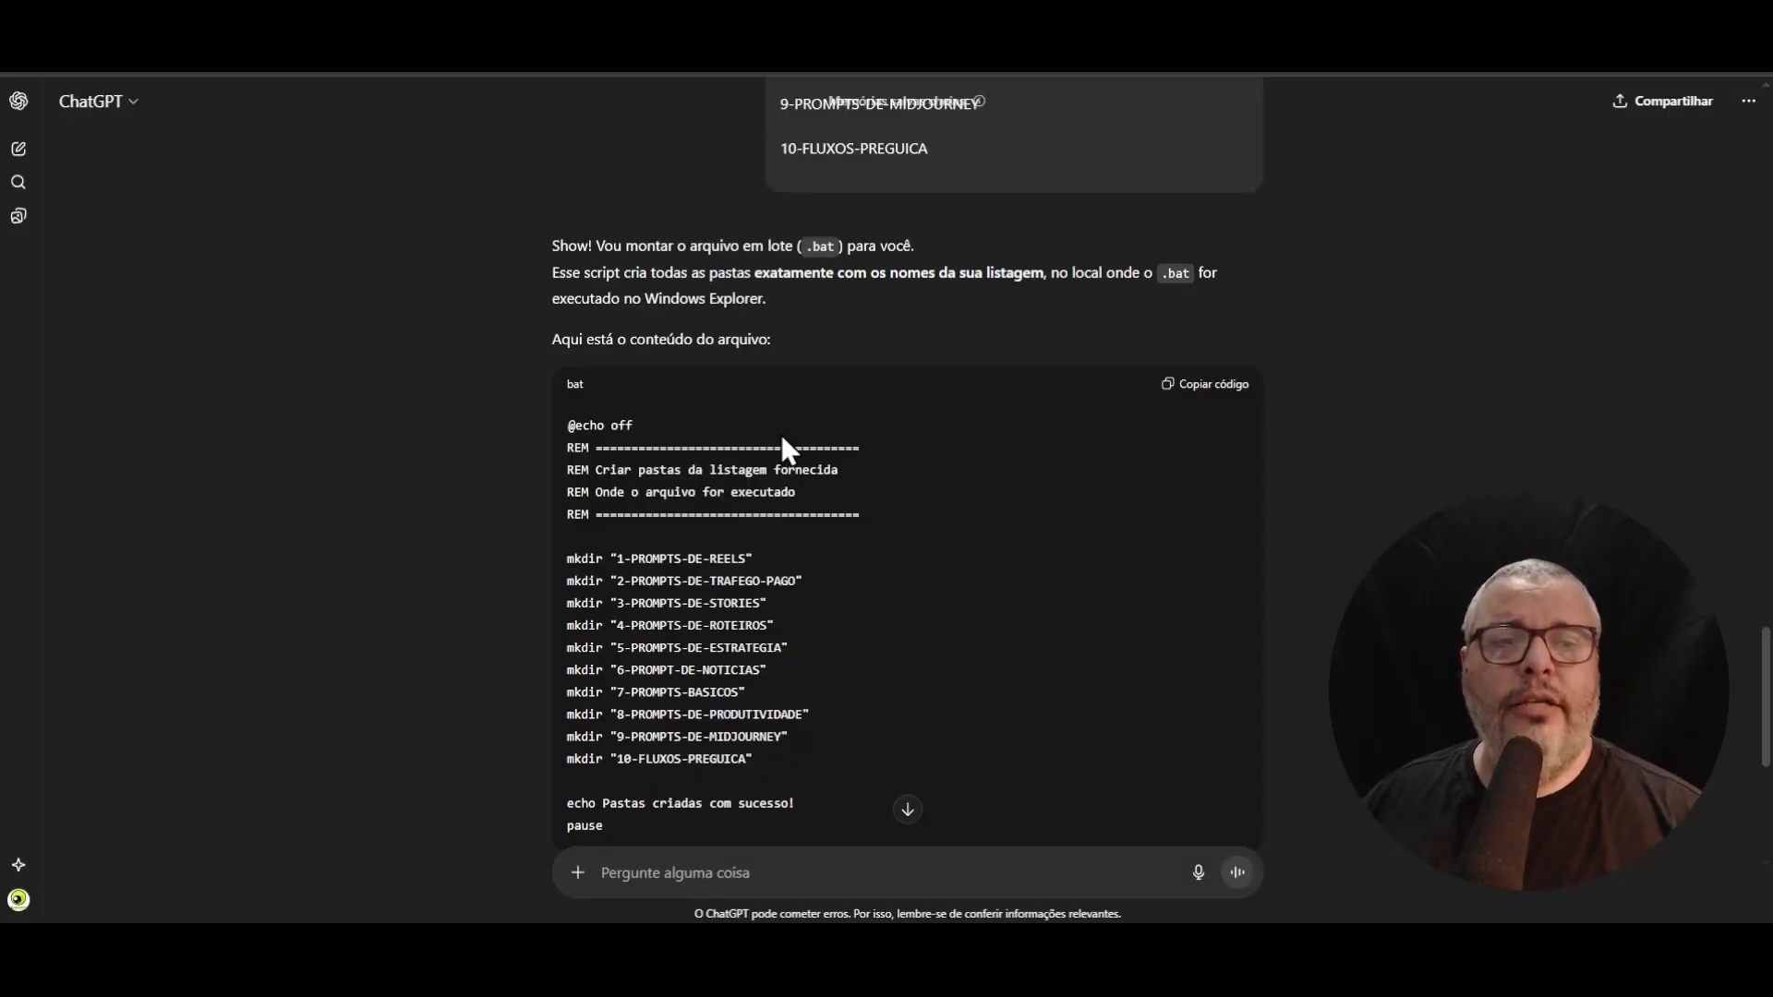
- Switch to ChatGPT and review the folder list request, the mkdir batch code and the usage instructions in the conversation
{"action": "scroll", "coordinate": [674, 314], "scroll_direction": "up", "scroll_amount": 3}
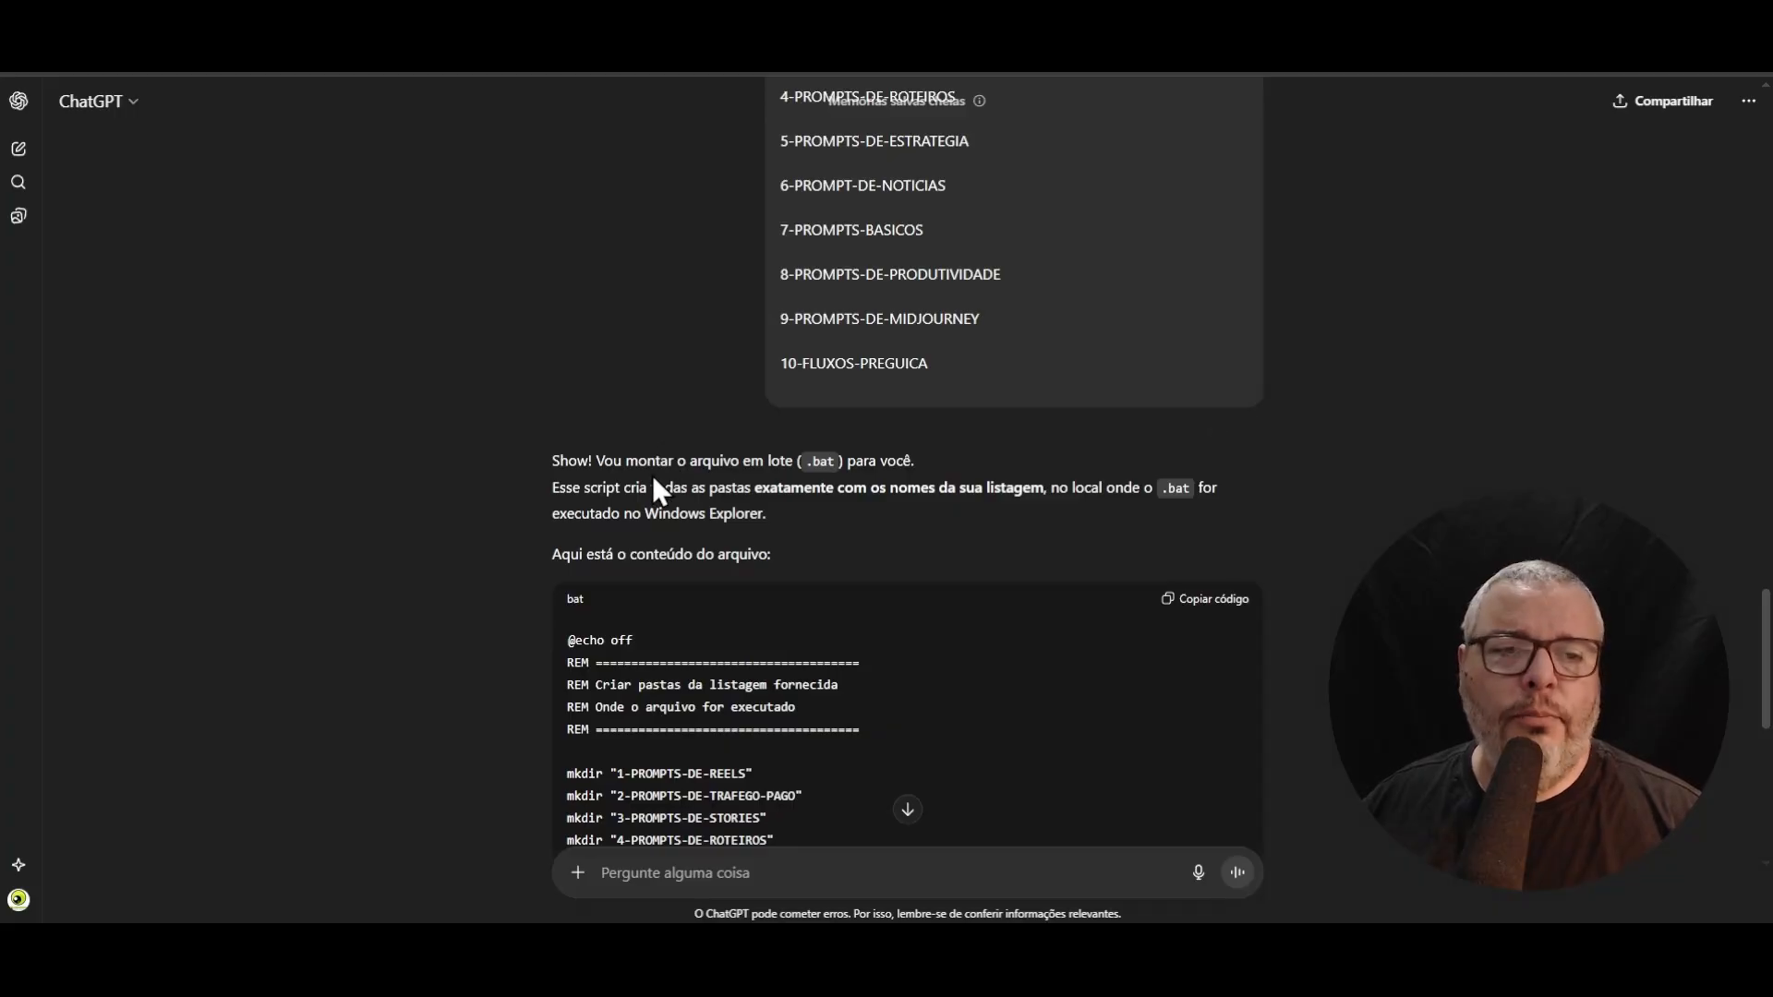
{"action": "scroll", "coordinate": [651, 475], "scroll_direction": "up", "scroll_amount": 1}
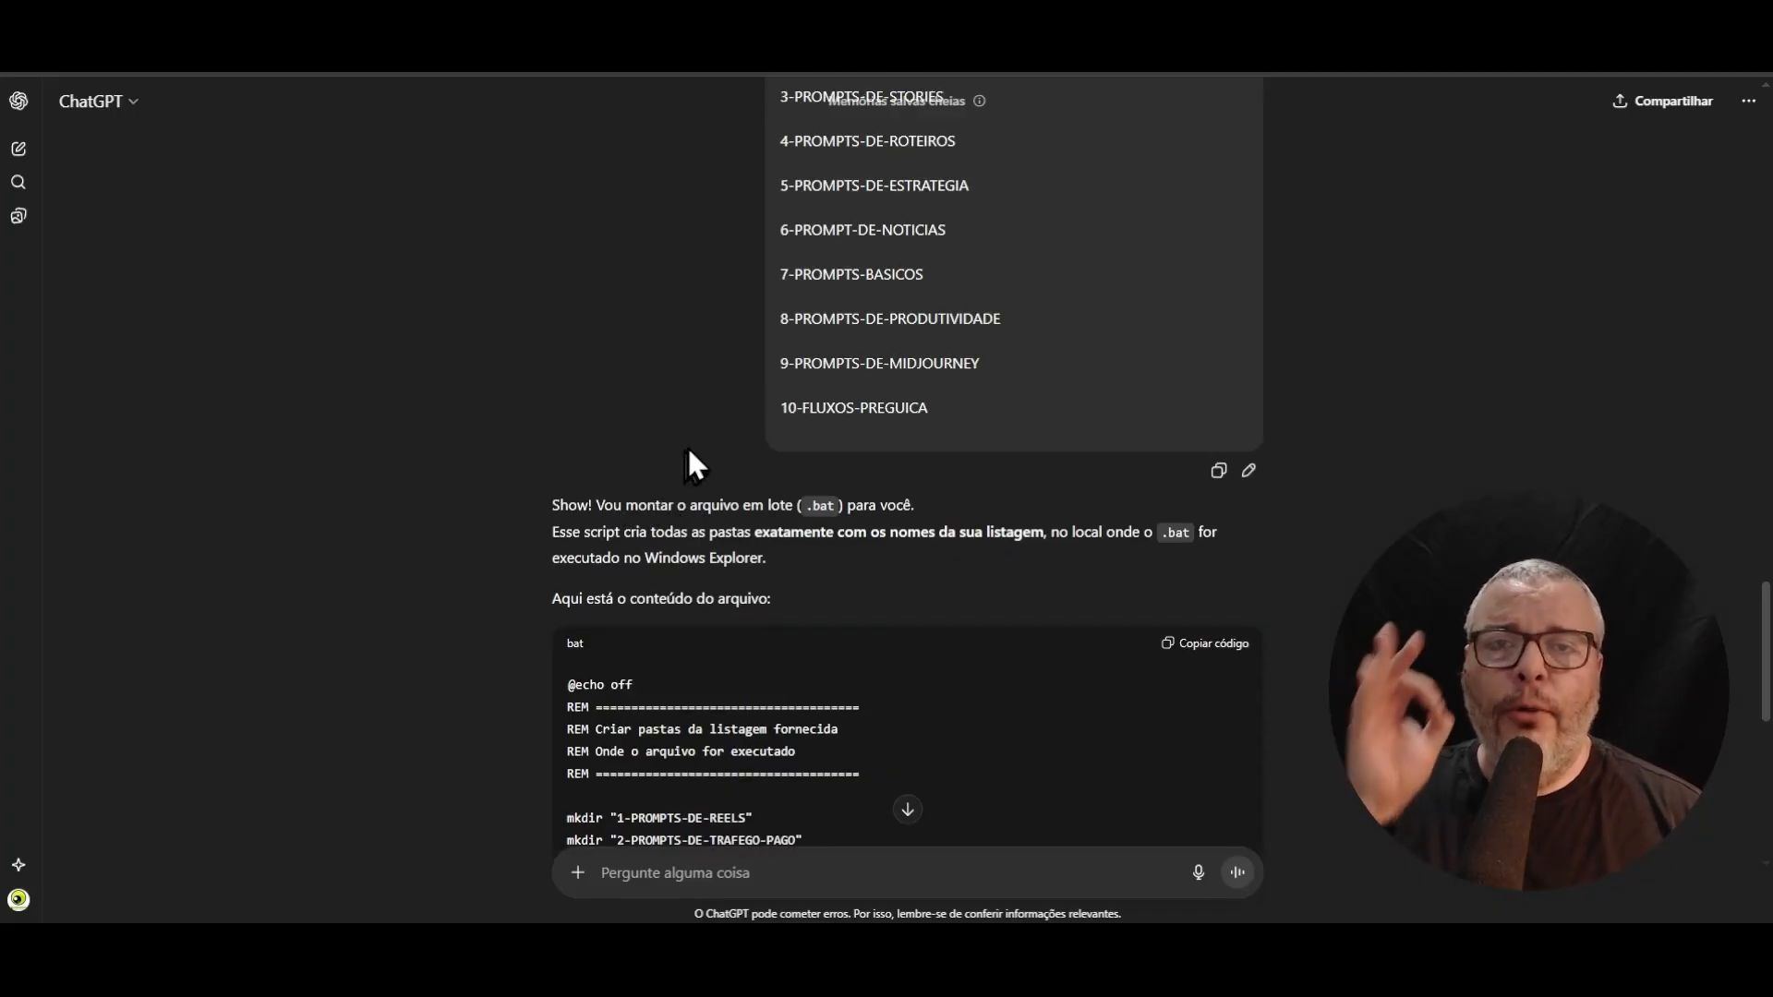
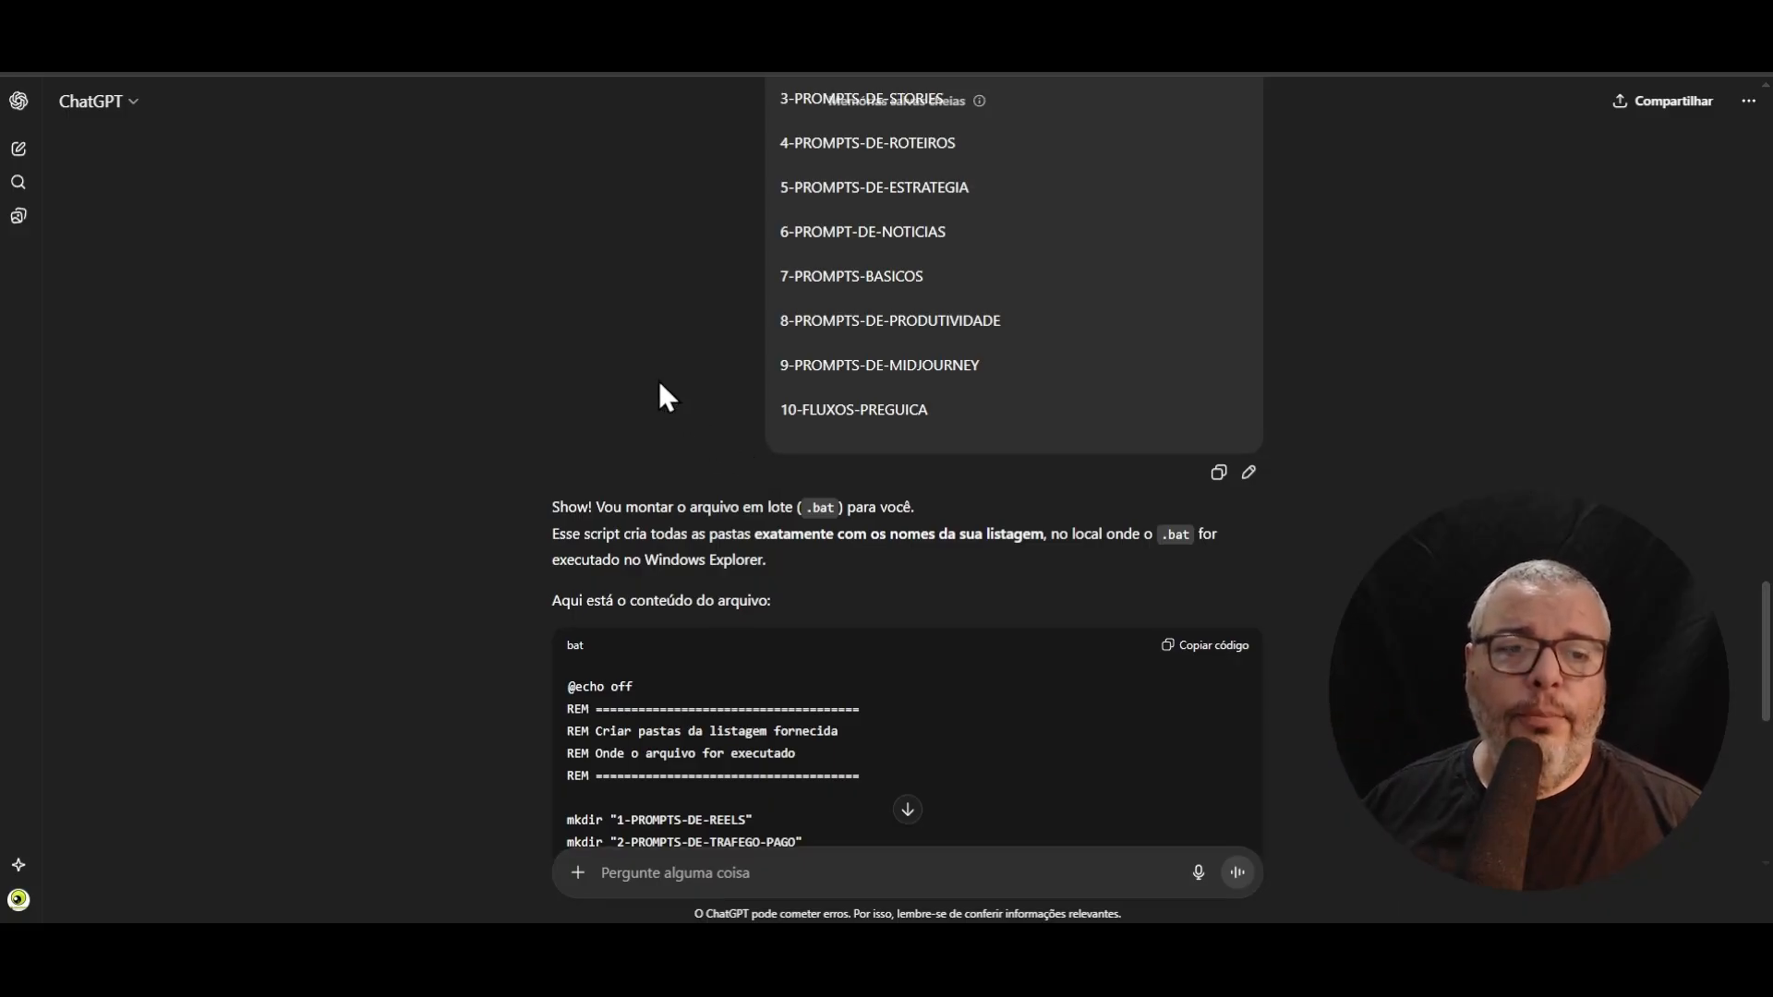
{"action": "scroll", "coordinate": [693, 388], "scroll_direction": "up", "scroll_amount": 3}
{"action": "left_click_drag", "start_coordinate": [789, 262], "coordinate": [981, 618]}
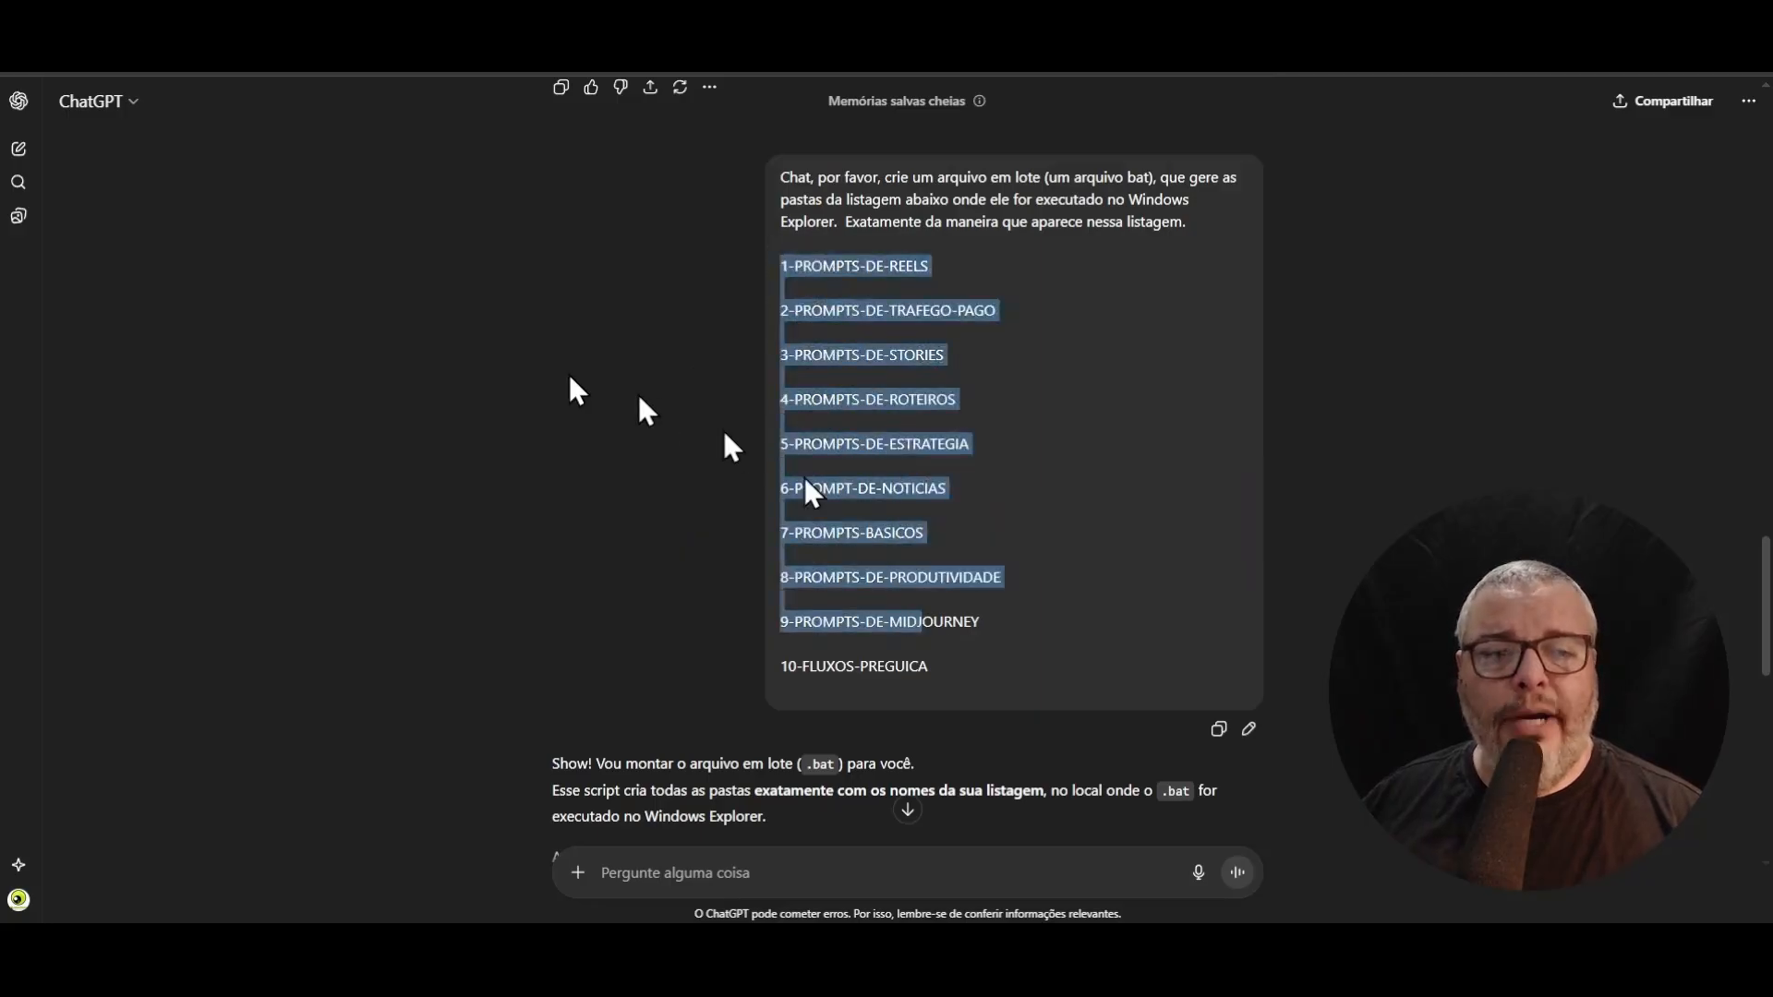
{"action": "scroll", "coordinate": [569, 379], "scroll_direction": "up", "scroll_amount": 10}
{"action": "scroll", "coordinate": [940, 296], "scroll_direction": "up", "scroll_amount": 10}
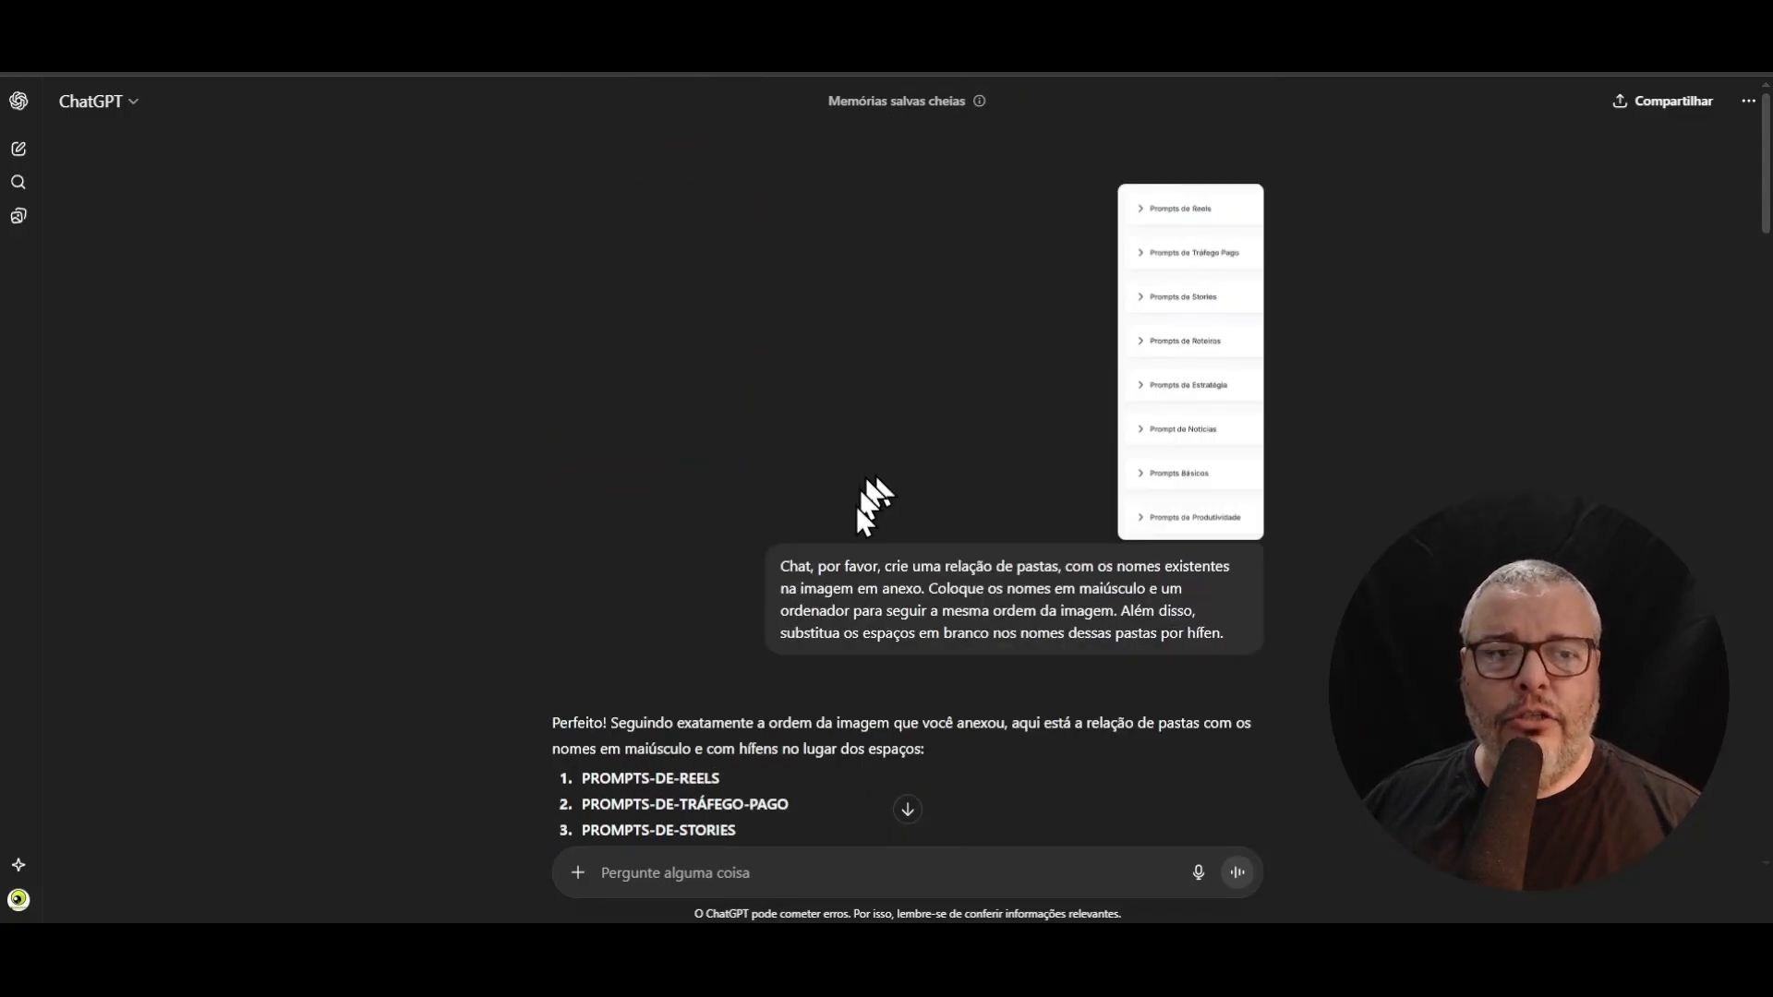
{"action": "scroll", "coordinate": [856, 506], "scroll_direction": "down", "scroll_amount": 11}
{"action": "scroll", "coordinate": [849, 462], "scroll_direction": "down", "scroll_amount": 12}
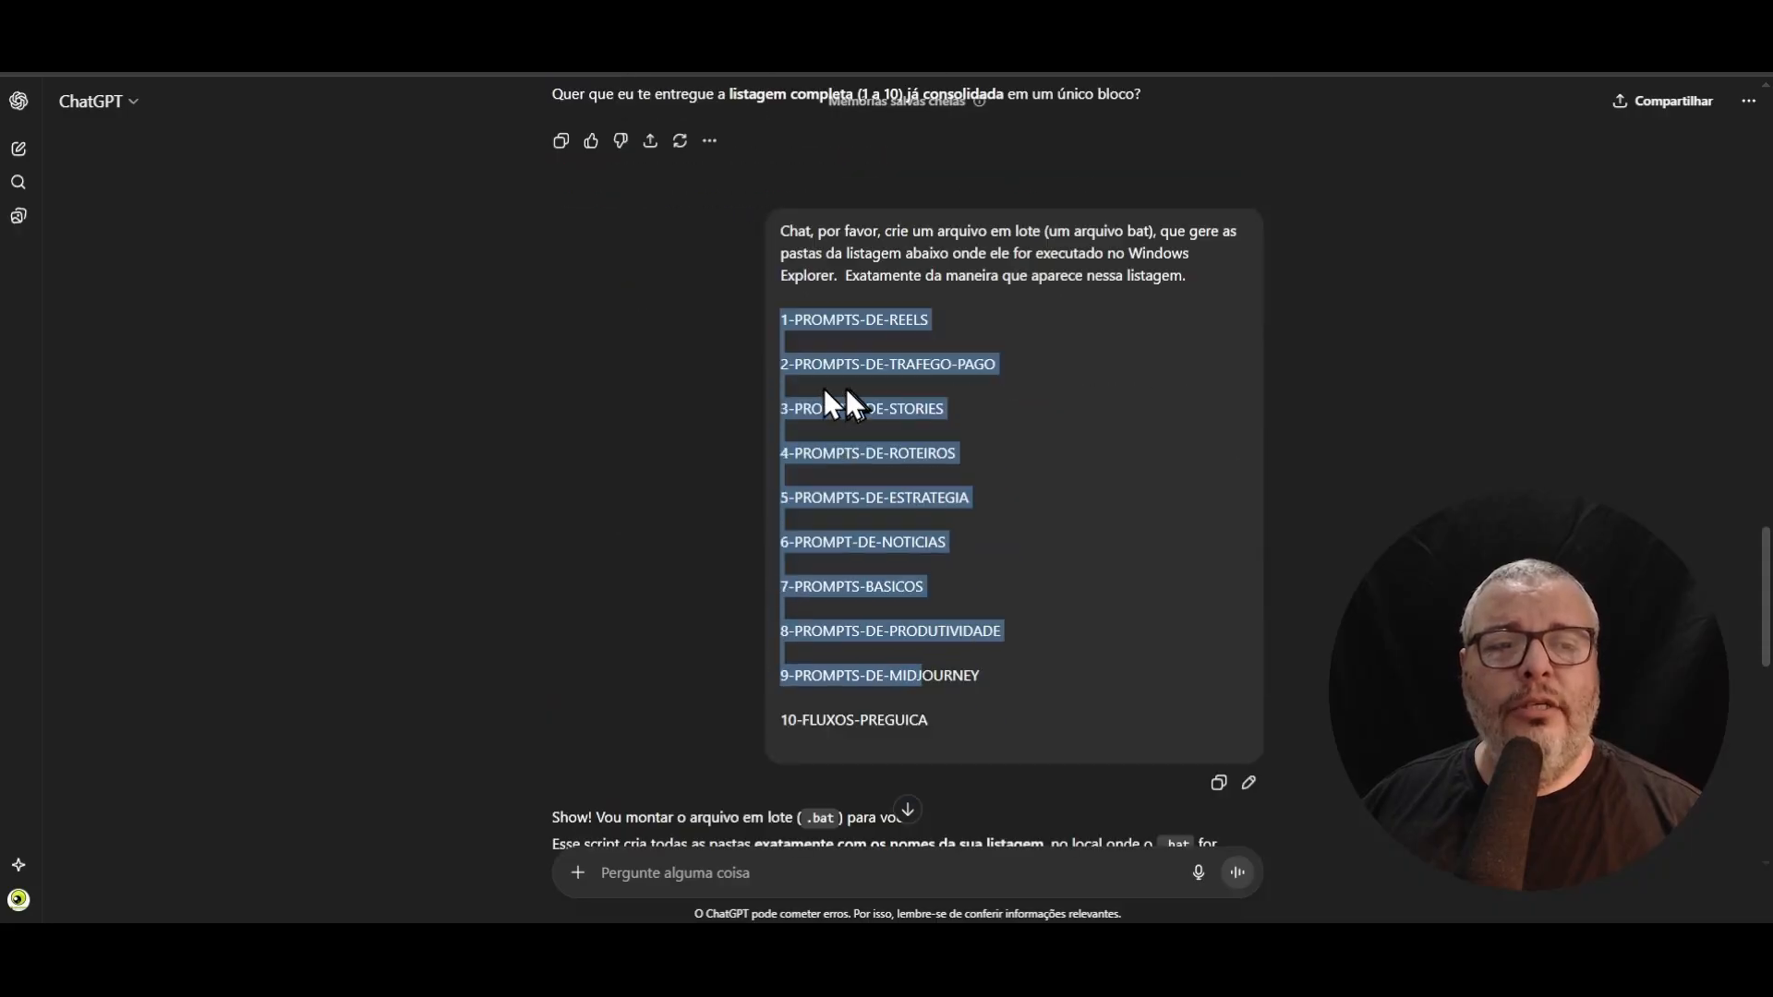
{"action": "left_click", "coordinate": [1094, 376]}
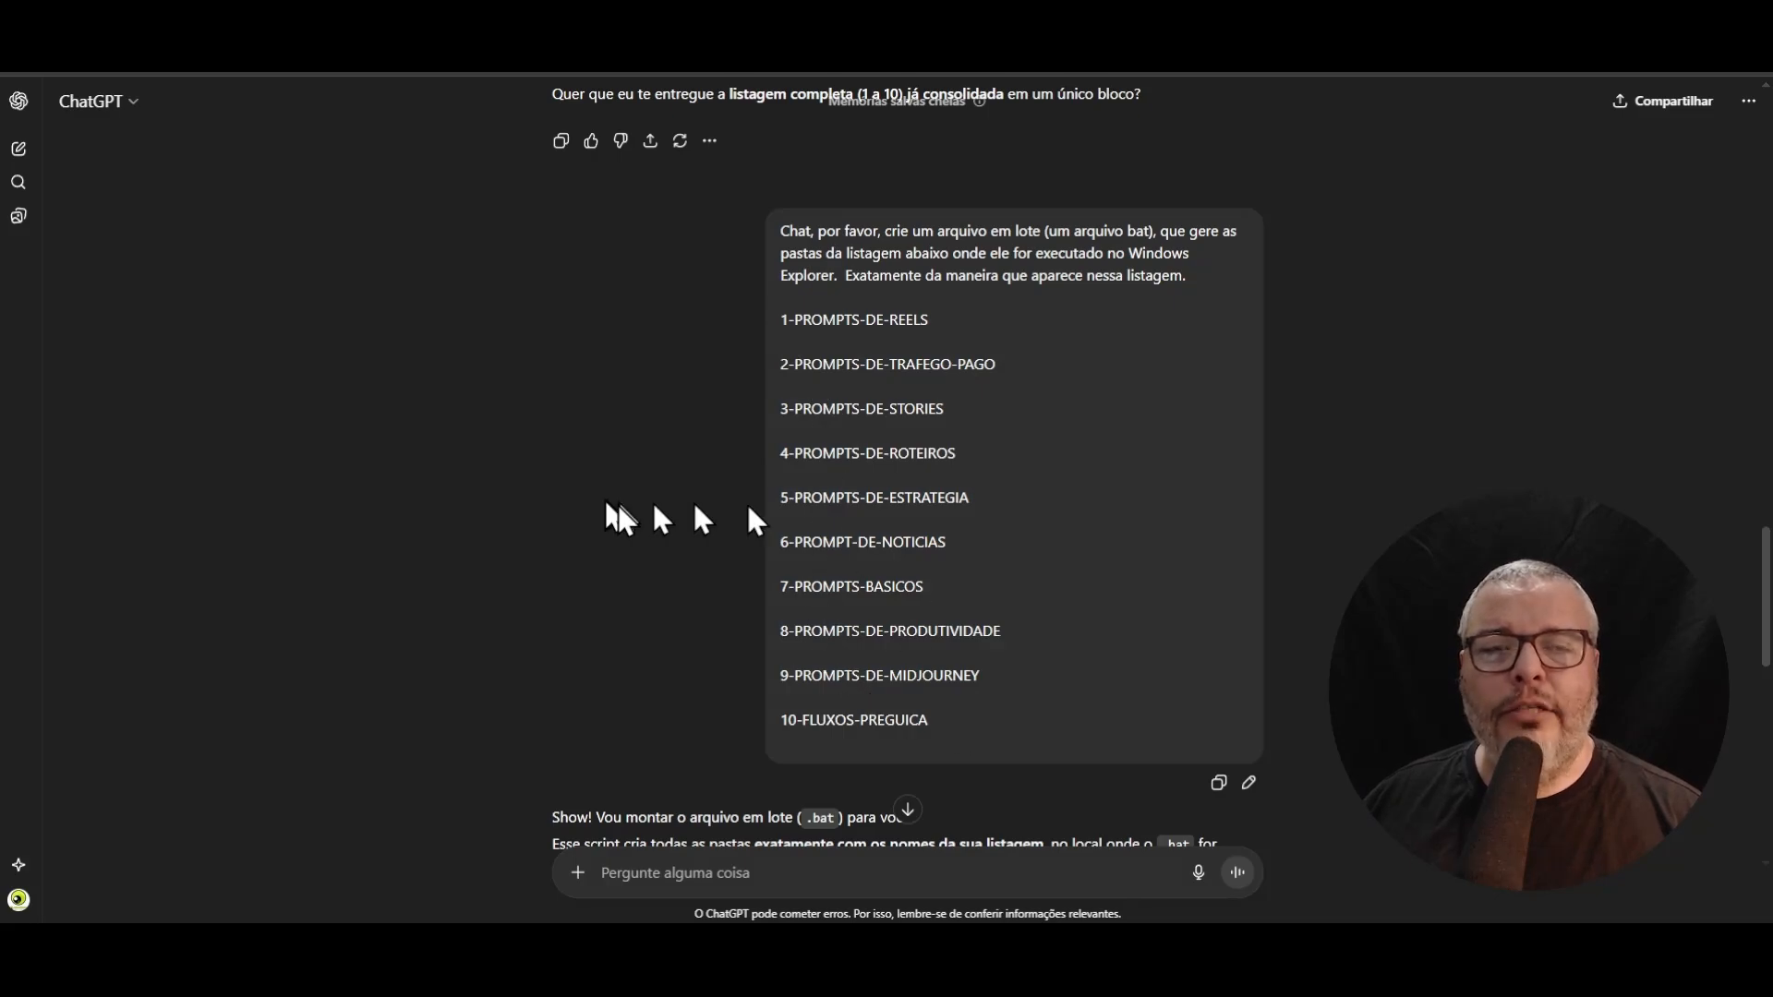
{"action": "scroll", "coordinate": [865, 315], "scroll_direction": "down", "scroll_amount": 1}
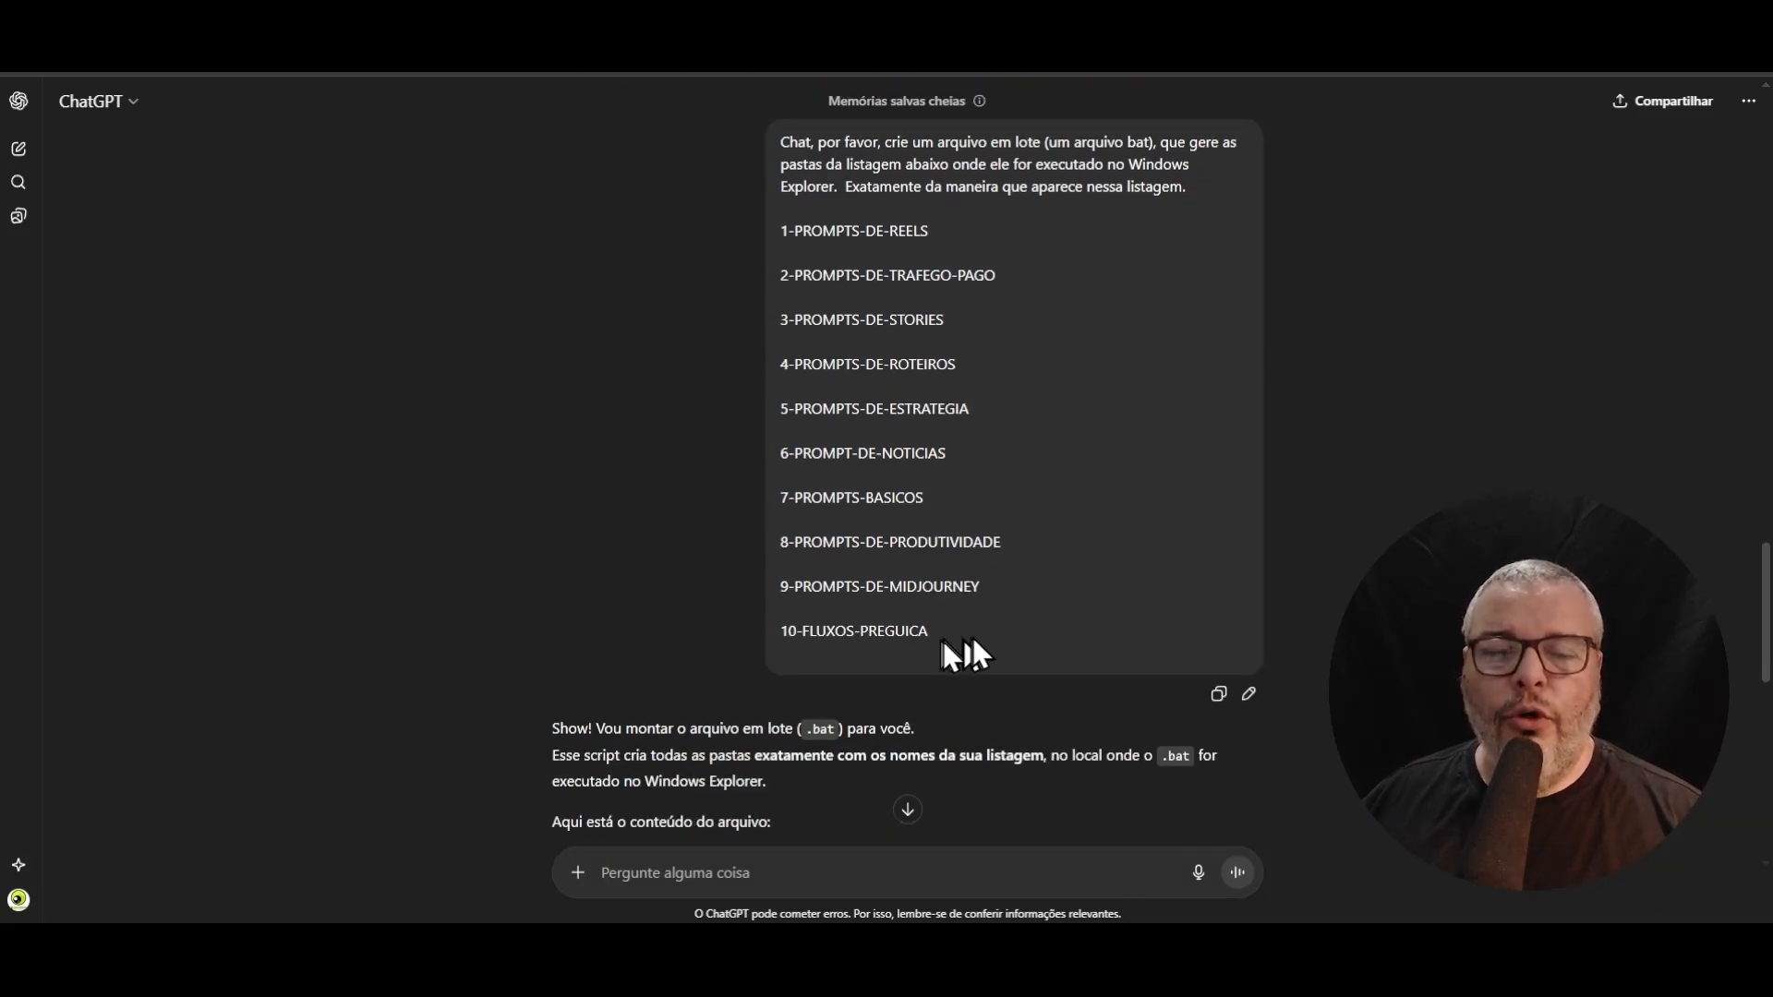
{"action": "scroll", "coordinate": [898, 482], "scroll_direction": "down", "scroll_amount": 6}
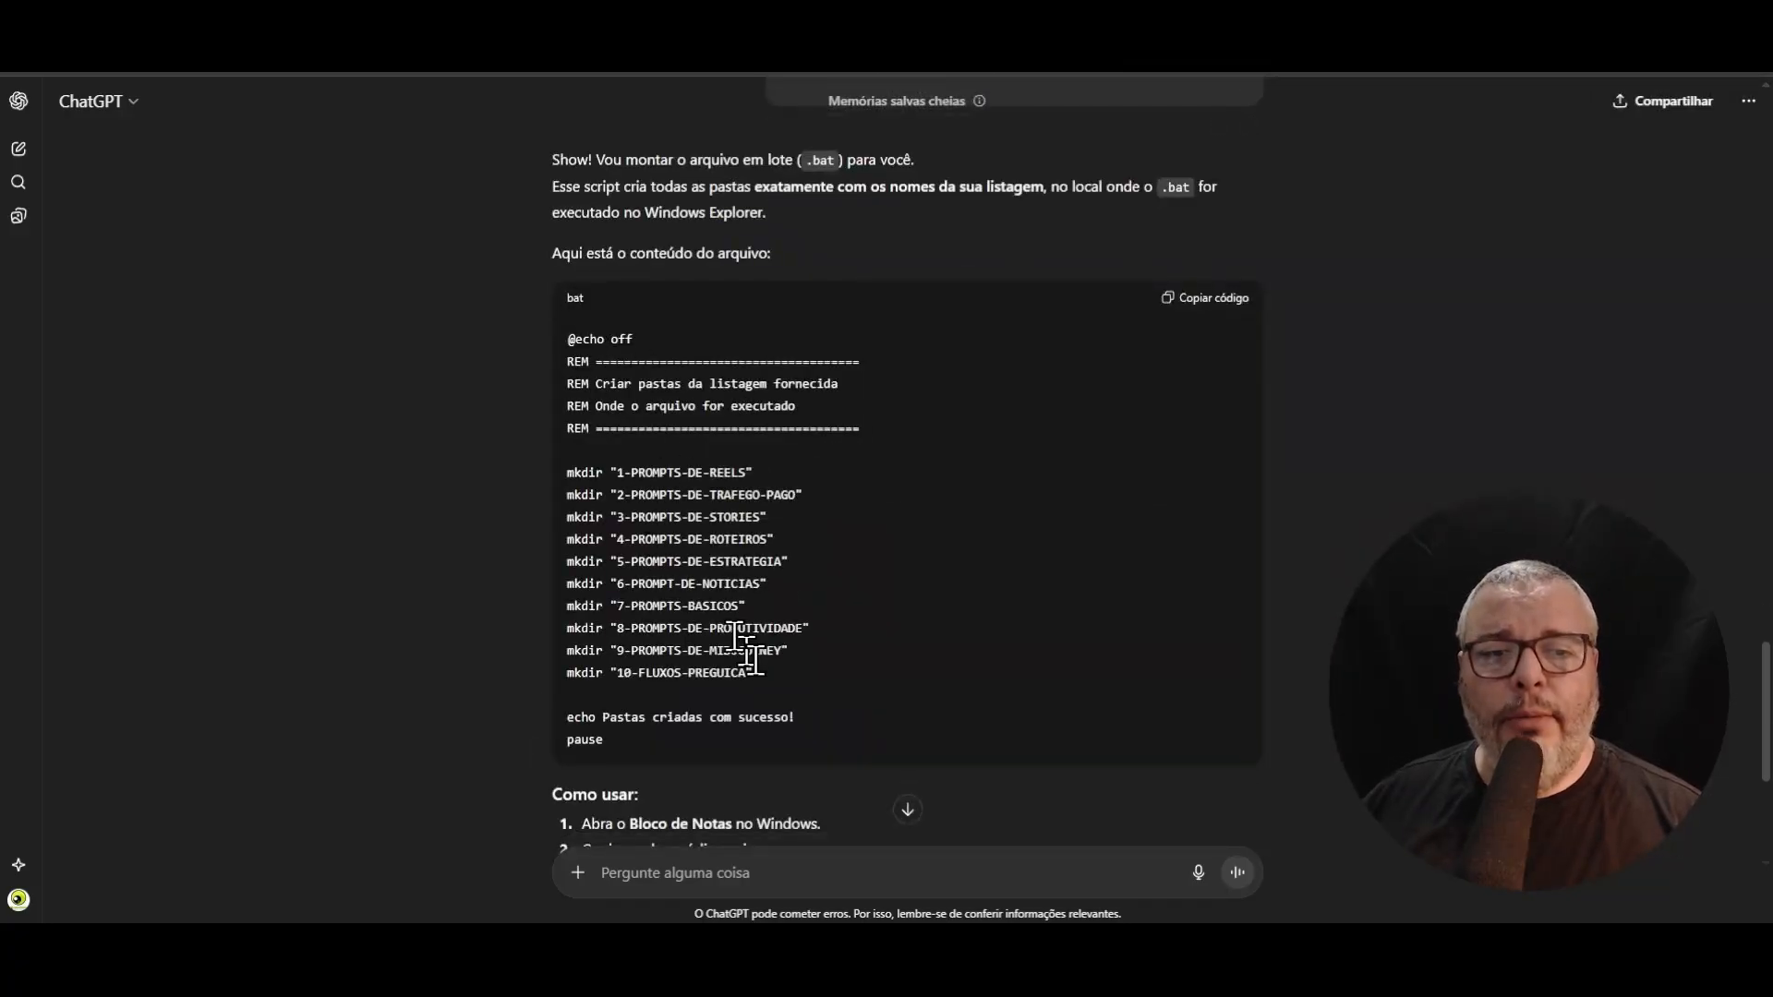
{"action": "scroll", "coordinate": [800, 614], "scroll_direction": "down", "scroll_amount": 3}
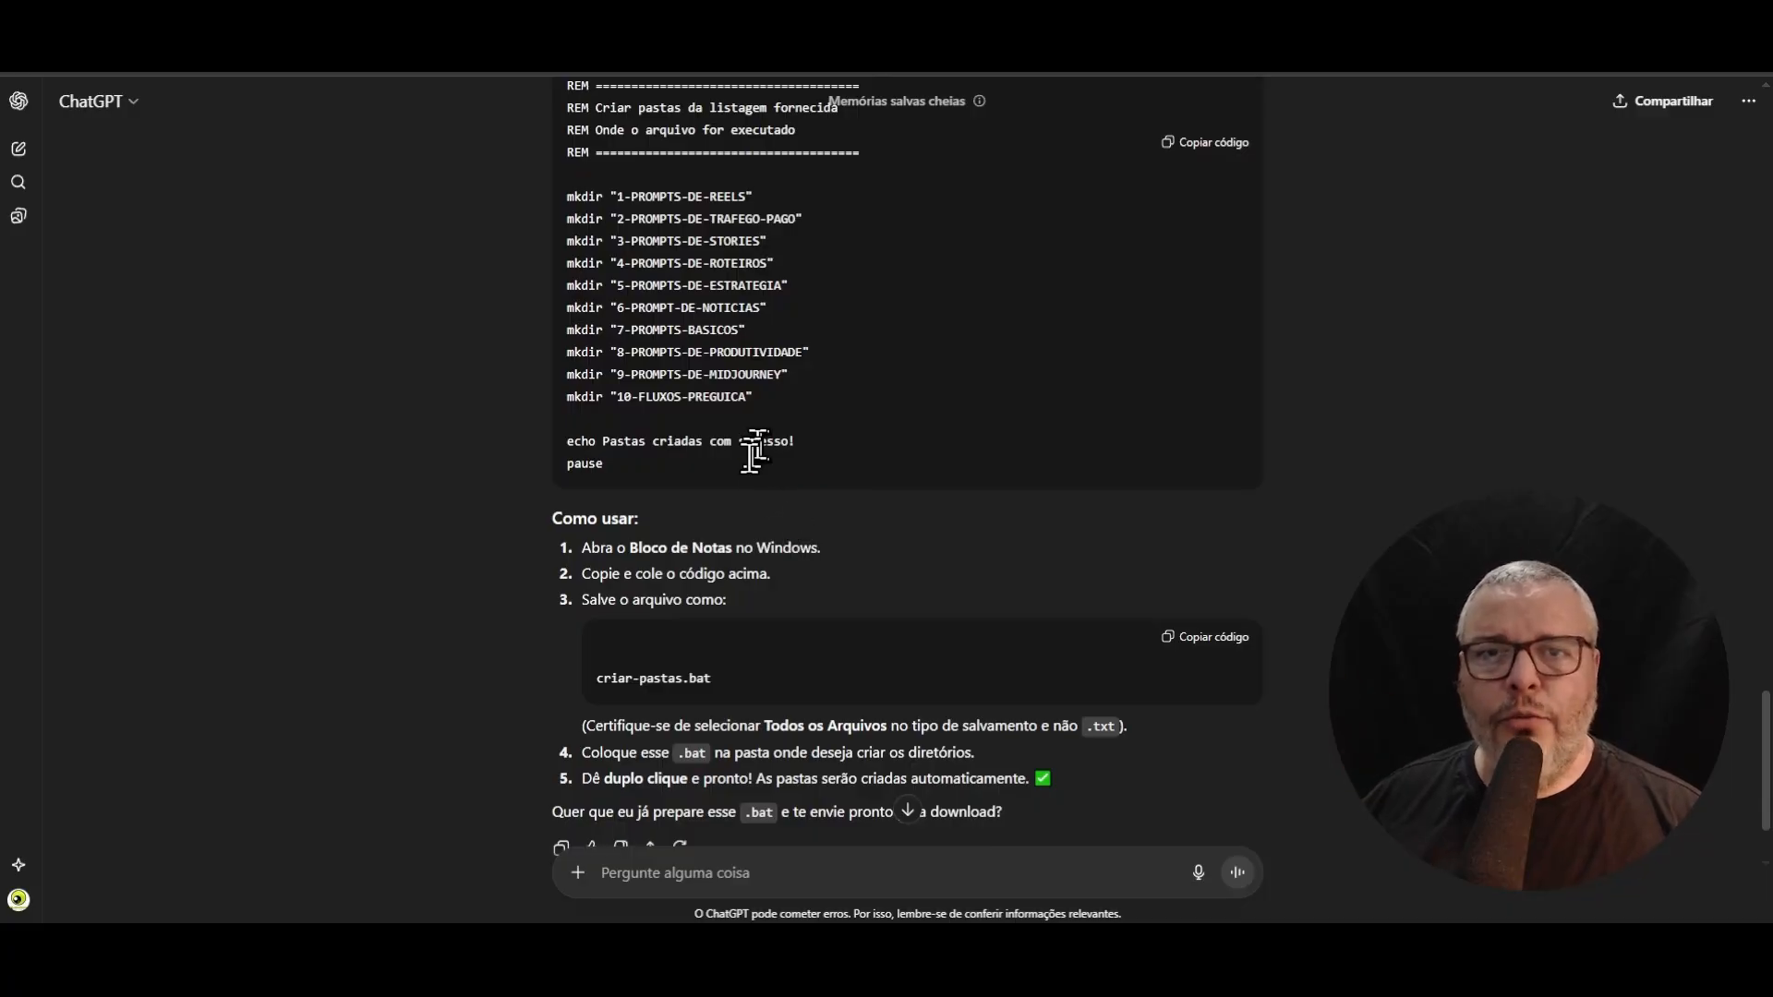
{"action": "scroll", "coordinate": [752, 449], "scroll_direction": "down", "scroll_amount": 2}
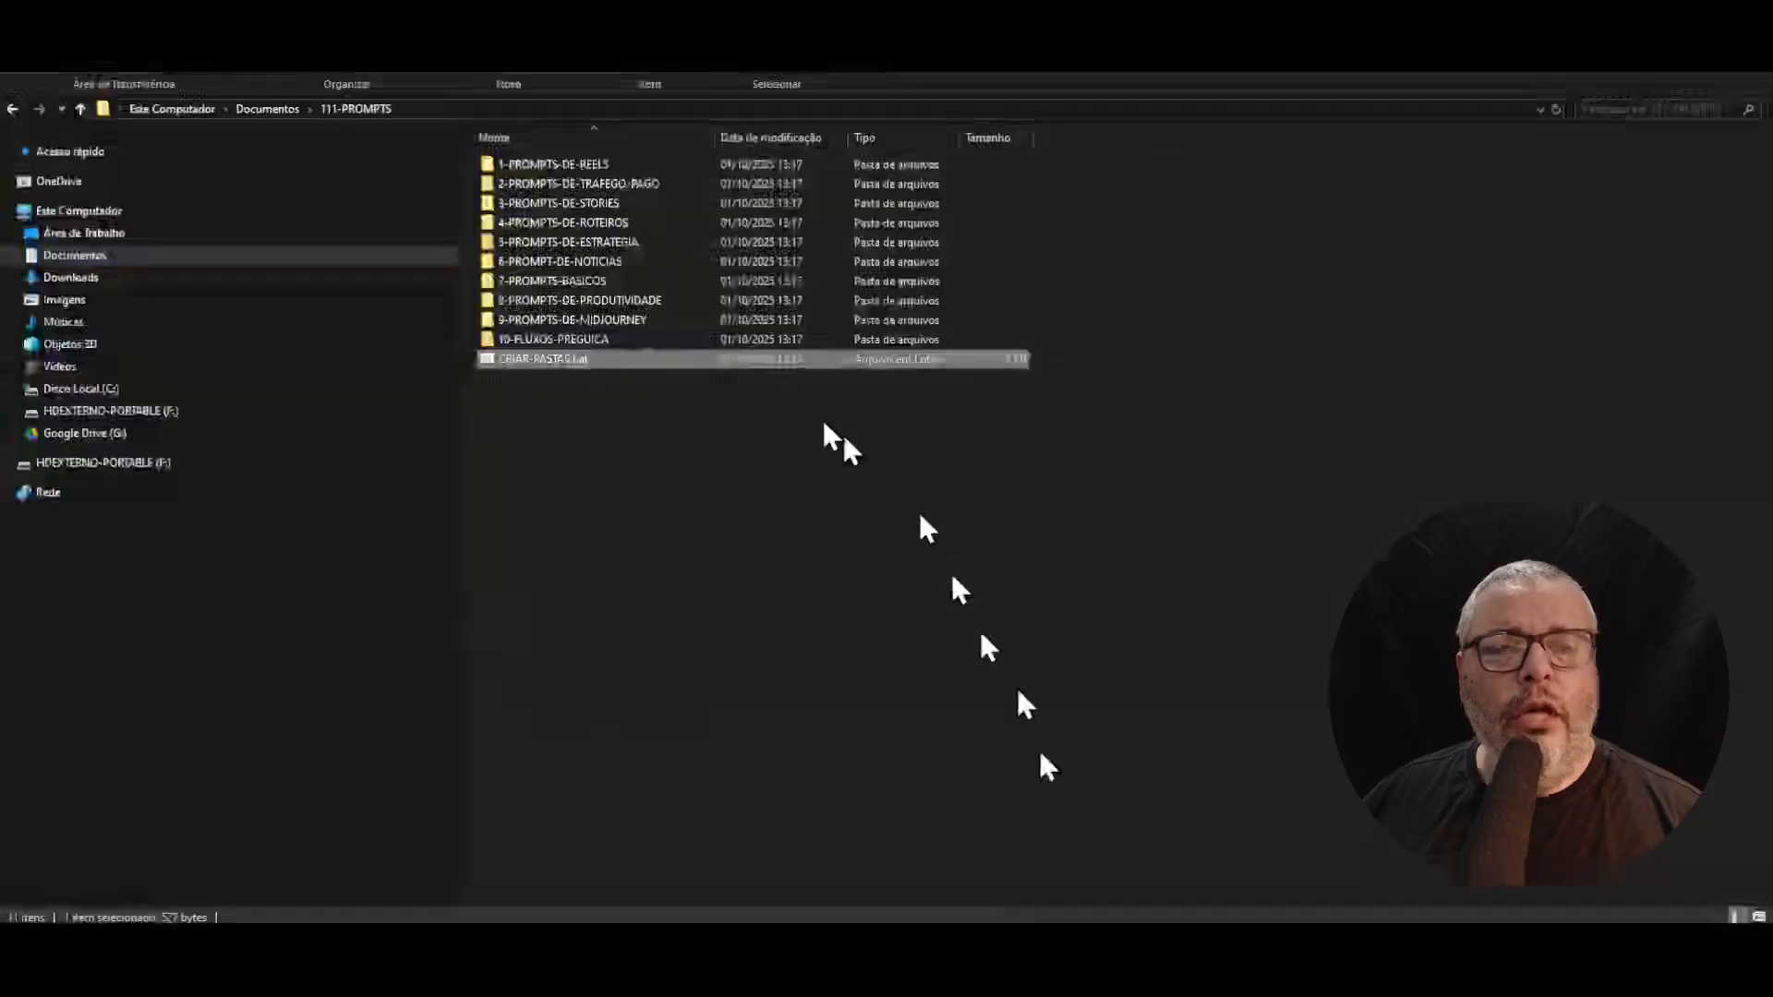
- Switch to the 111-PROMPTS folder, open CRIAR-PASTAS.bat in Notepad to view its code, and close it
{"action": "left_click", "coordinate": [558, 358]}
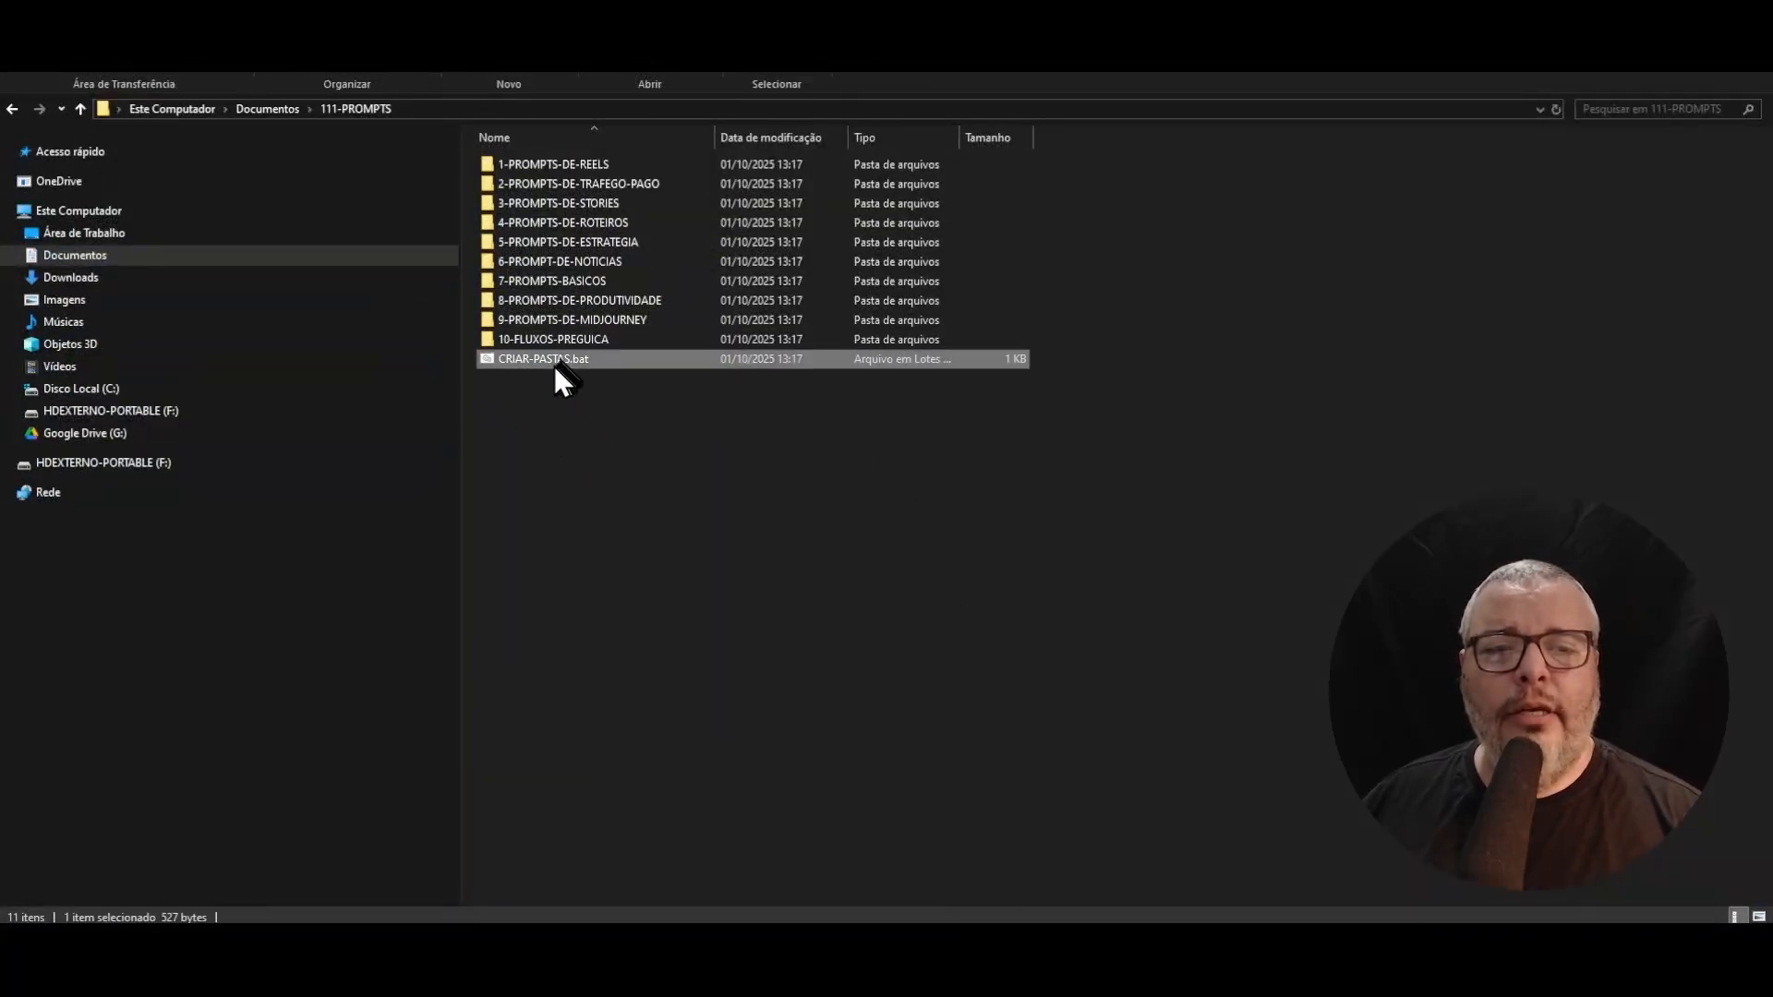
{"action": "right_click", "coordinate": [532, 360]}
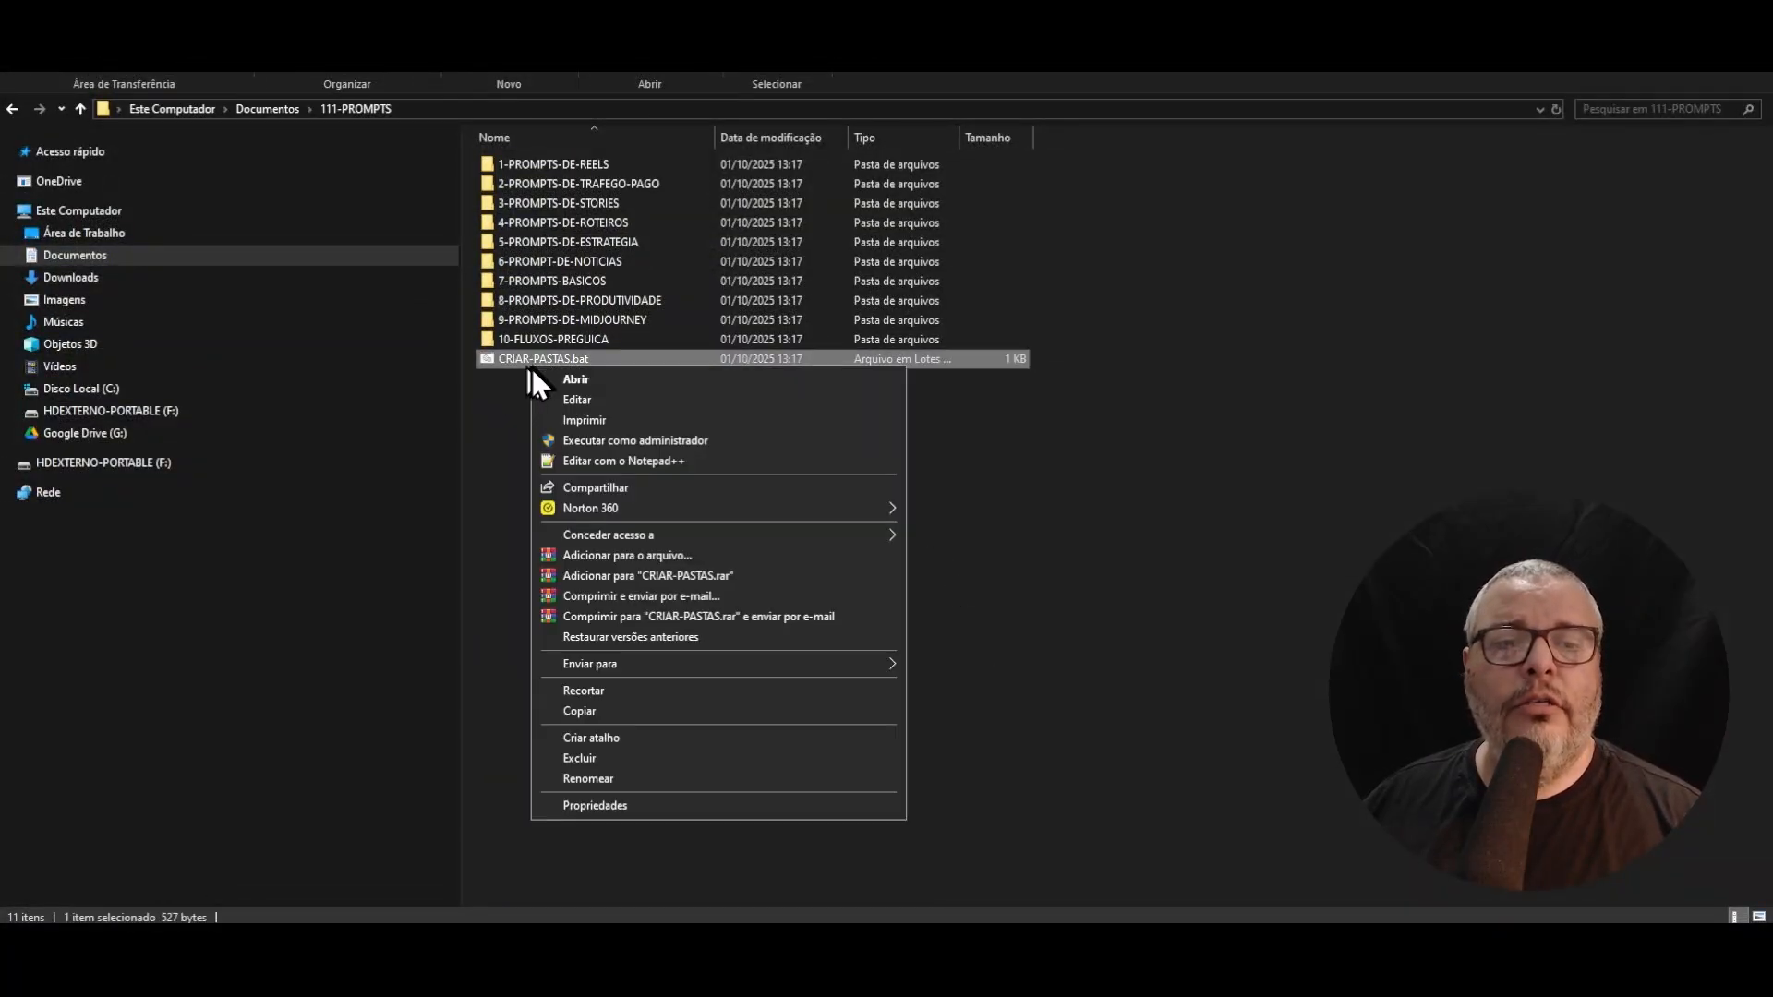
{"action": "left_click", "coordinate": [583, 380]}
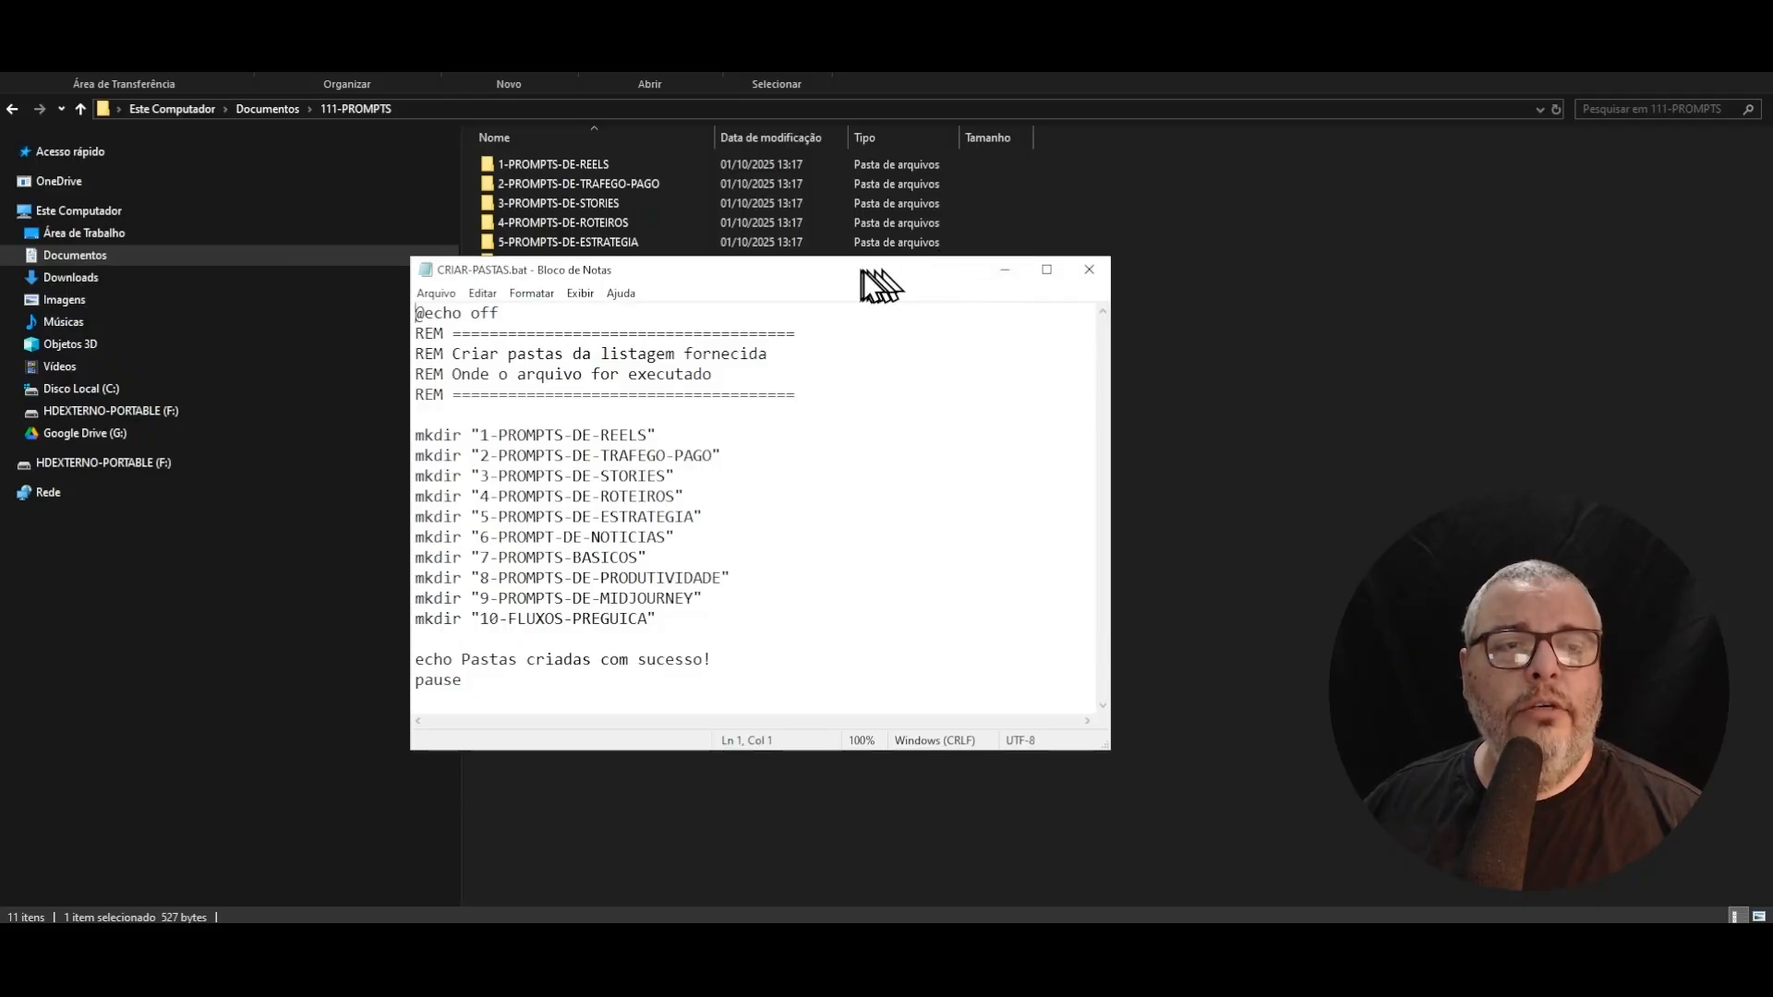
{"action": "left_click_drag", "start_coordinate": [877, 272], "coordinate": [1164, 267]}
{"action": "left_click", "coordinate": [1379, 268]}
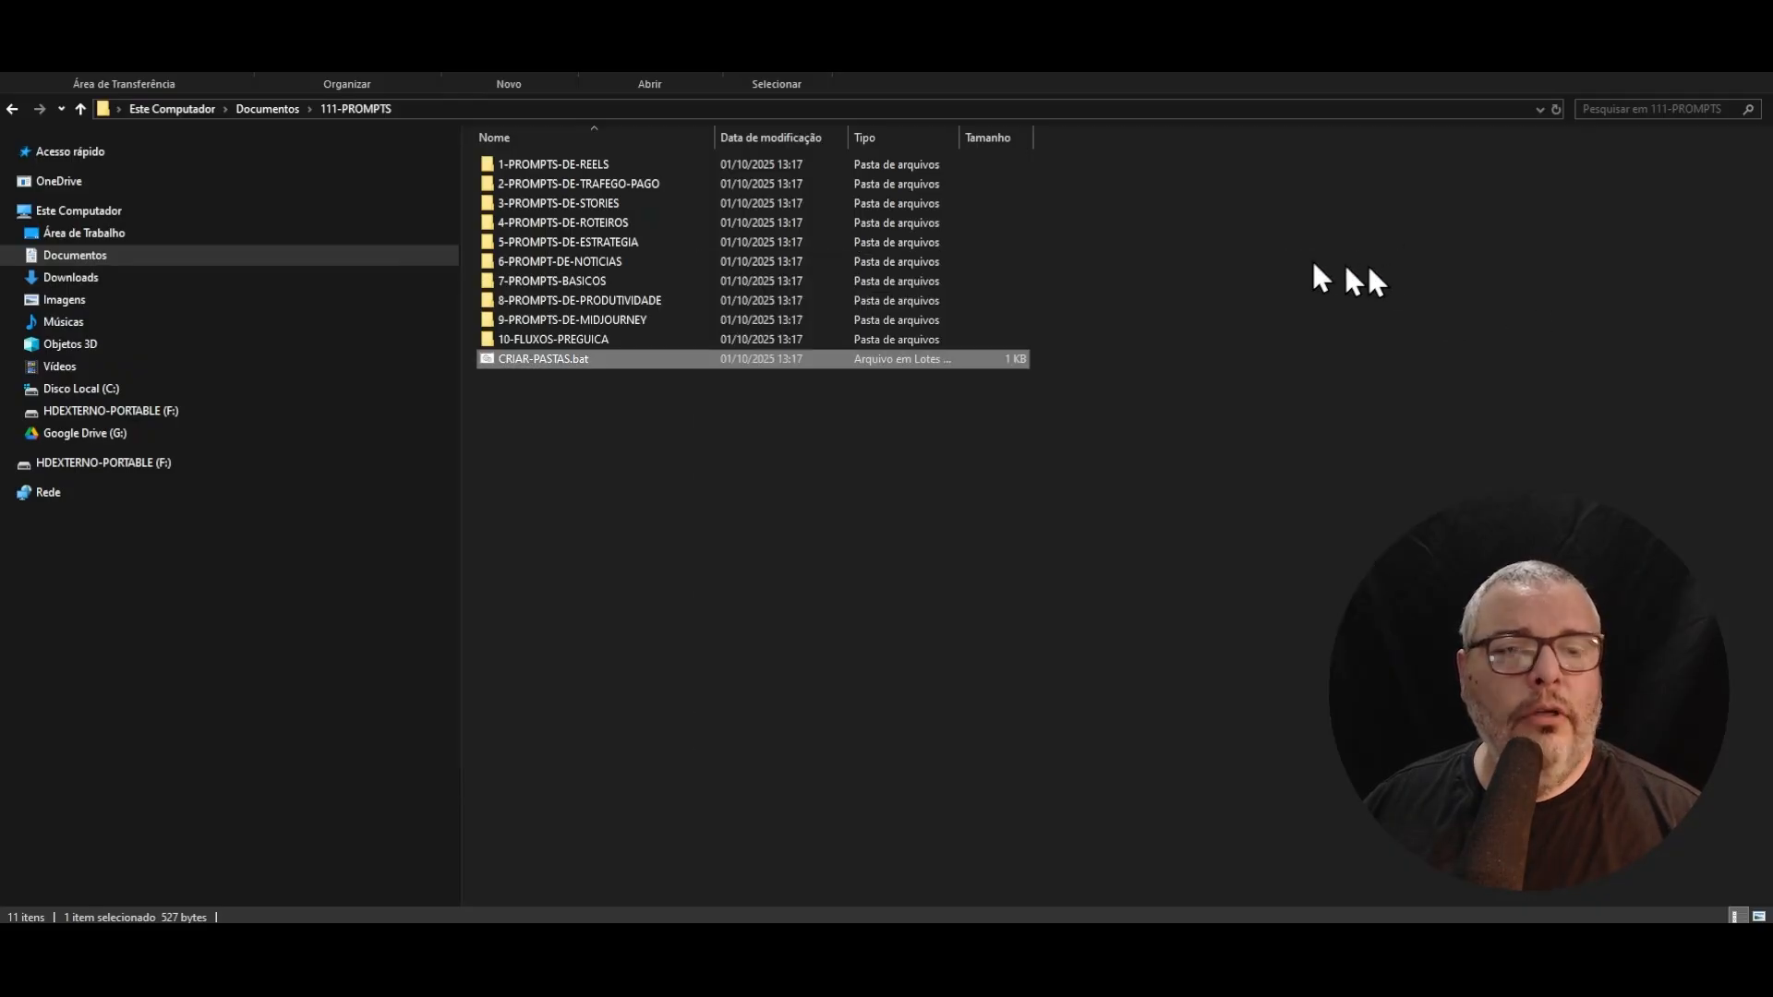
- Reopen CRIAR-PASTAS.bat in Notepad, examine its mkdir, echo and pause lines, and close the file without changes
{"action": "right_click", "coordinate": [552, 358]}
{"action": "right_click", "coordinate": [511, 362]}
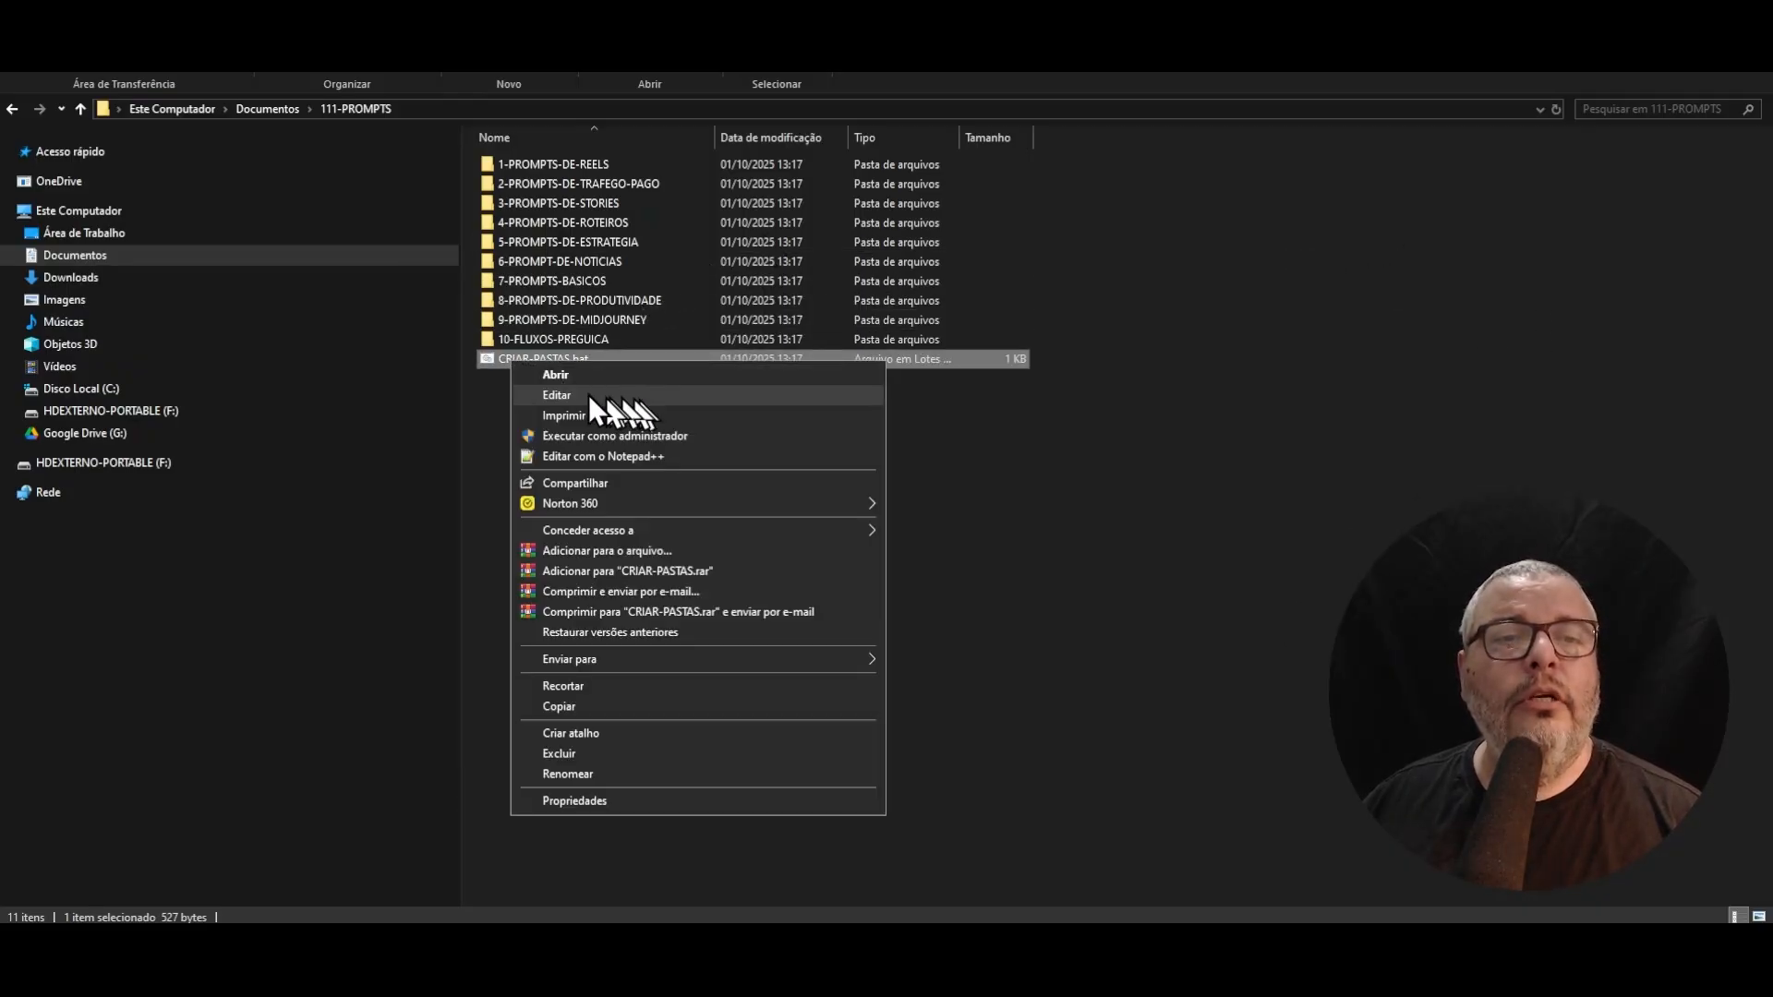
{"action": "left_click", "coordinate": [583, 395]}
{"action": "left_click_drag", "start_coordinate": [986, 256], "coordinate": [986, 211]}
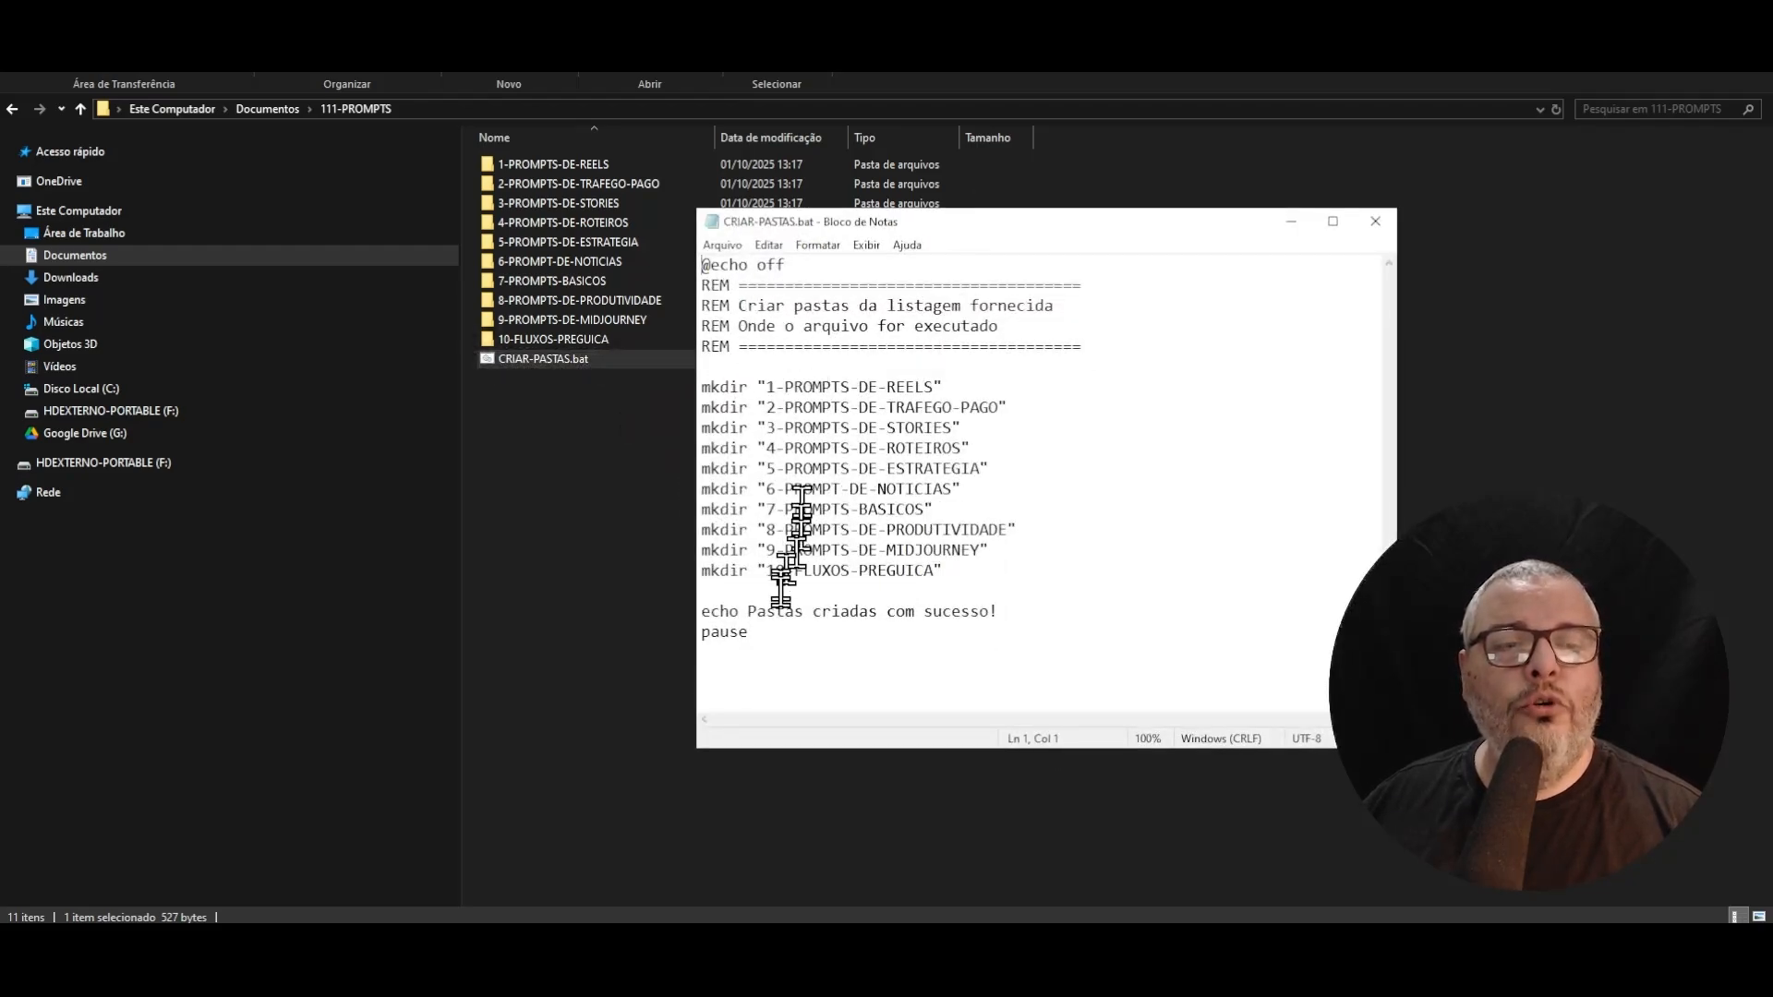
{"action": "left_click", "coordinate": [811, 658]}
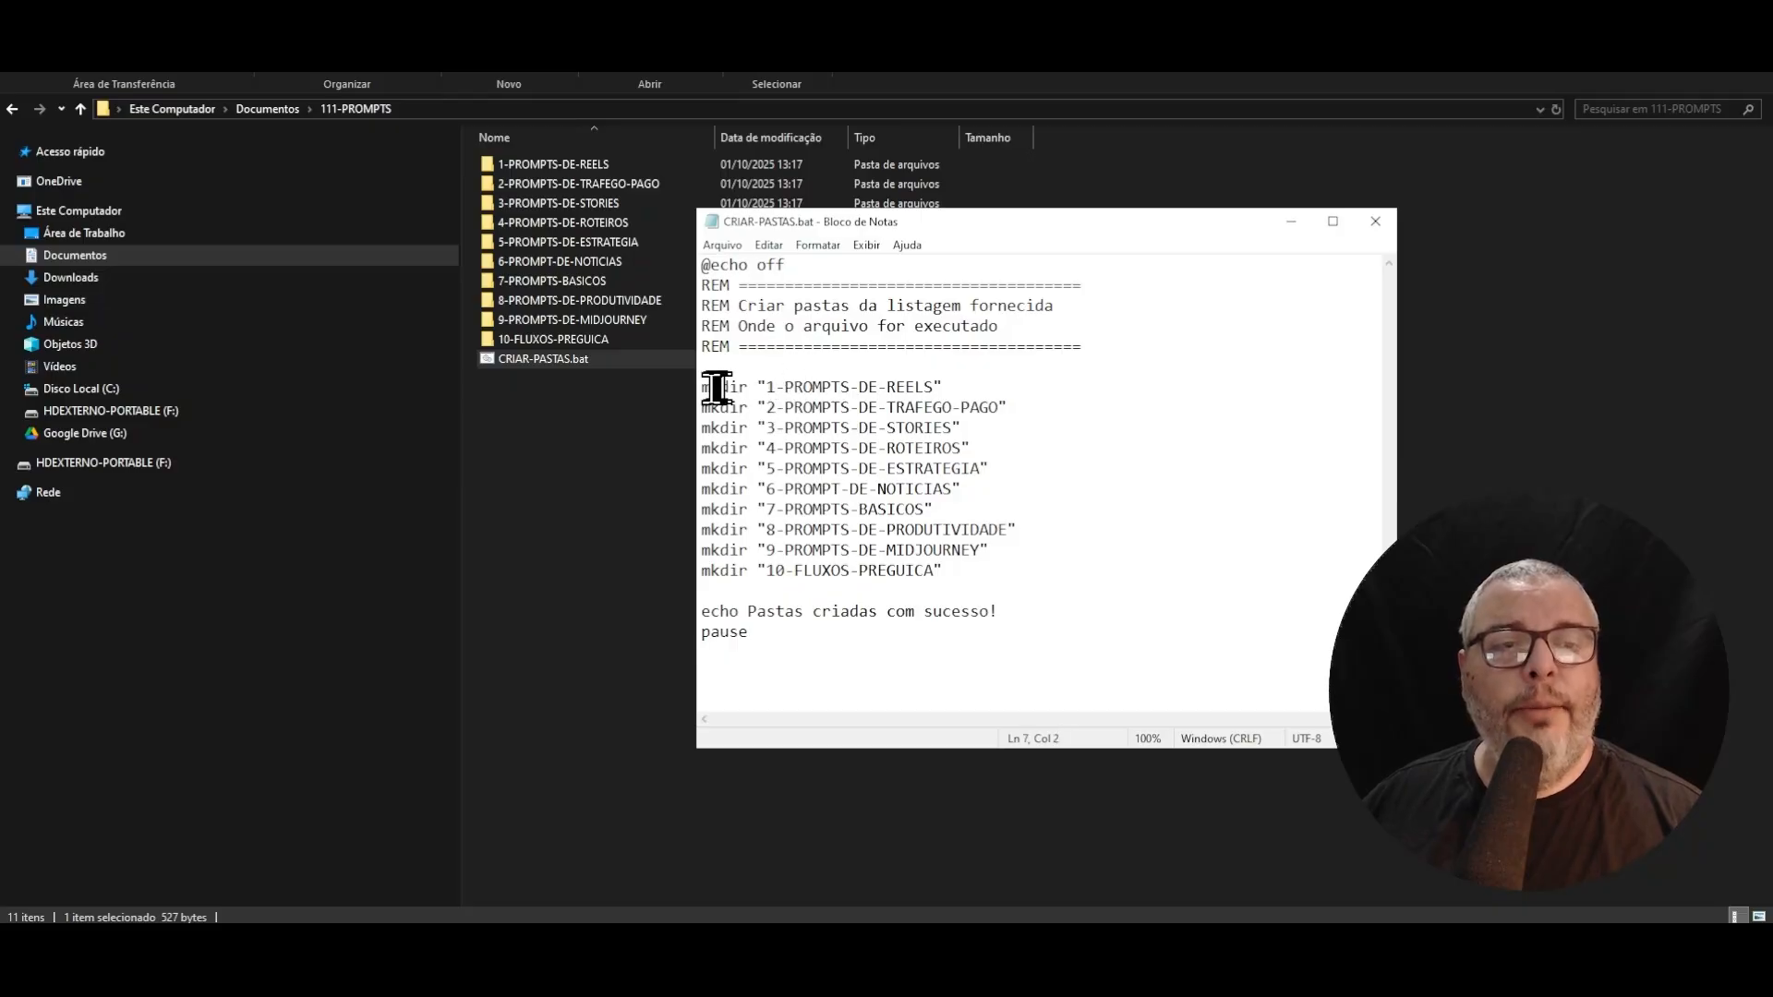
{"action": "left_click_drag", "start_coordinate": [710, 387], "coordinate": [895, 386]}
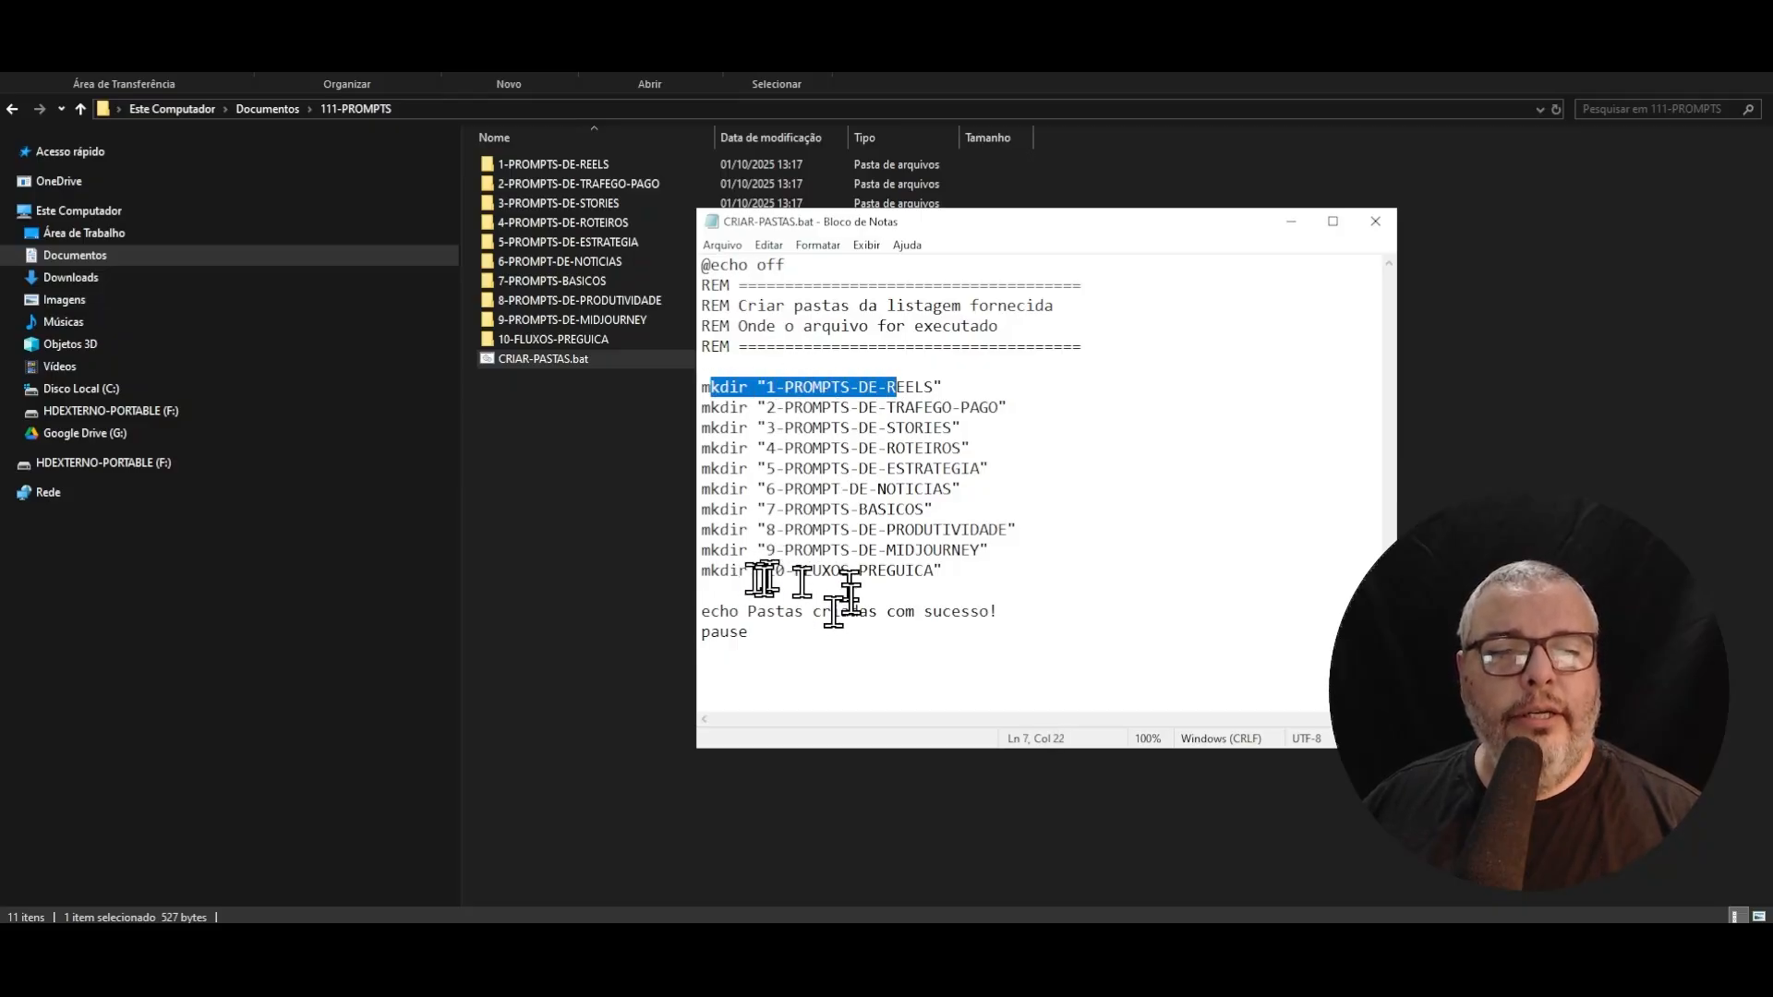
{"action": "left_click", "coordinate": [824, 661]}
{"action": "left_click", "coordinate": [737, 609]}
{"action": "left_click_drag", "start_coordinate": [736, 608], "coordinate": [691, 636]}
{"action": "left_click", "coordinate": [1041, 612]}
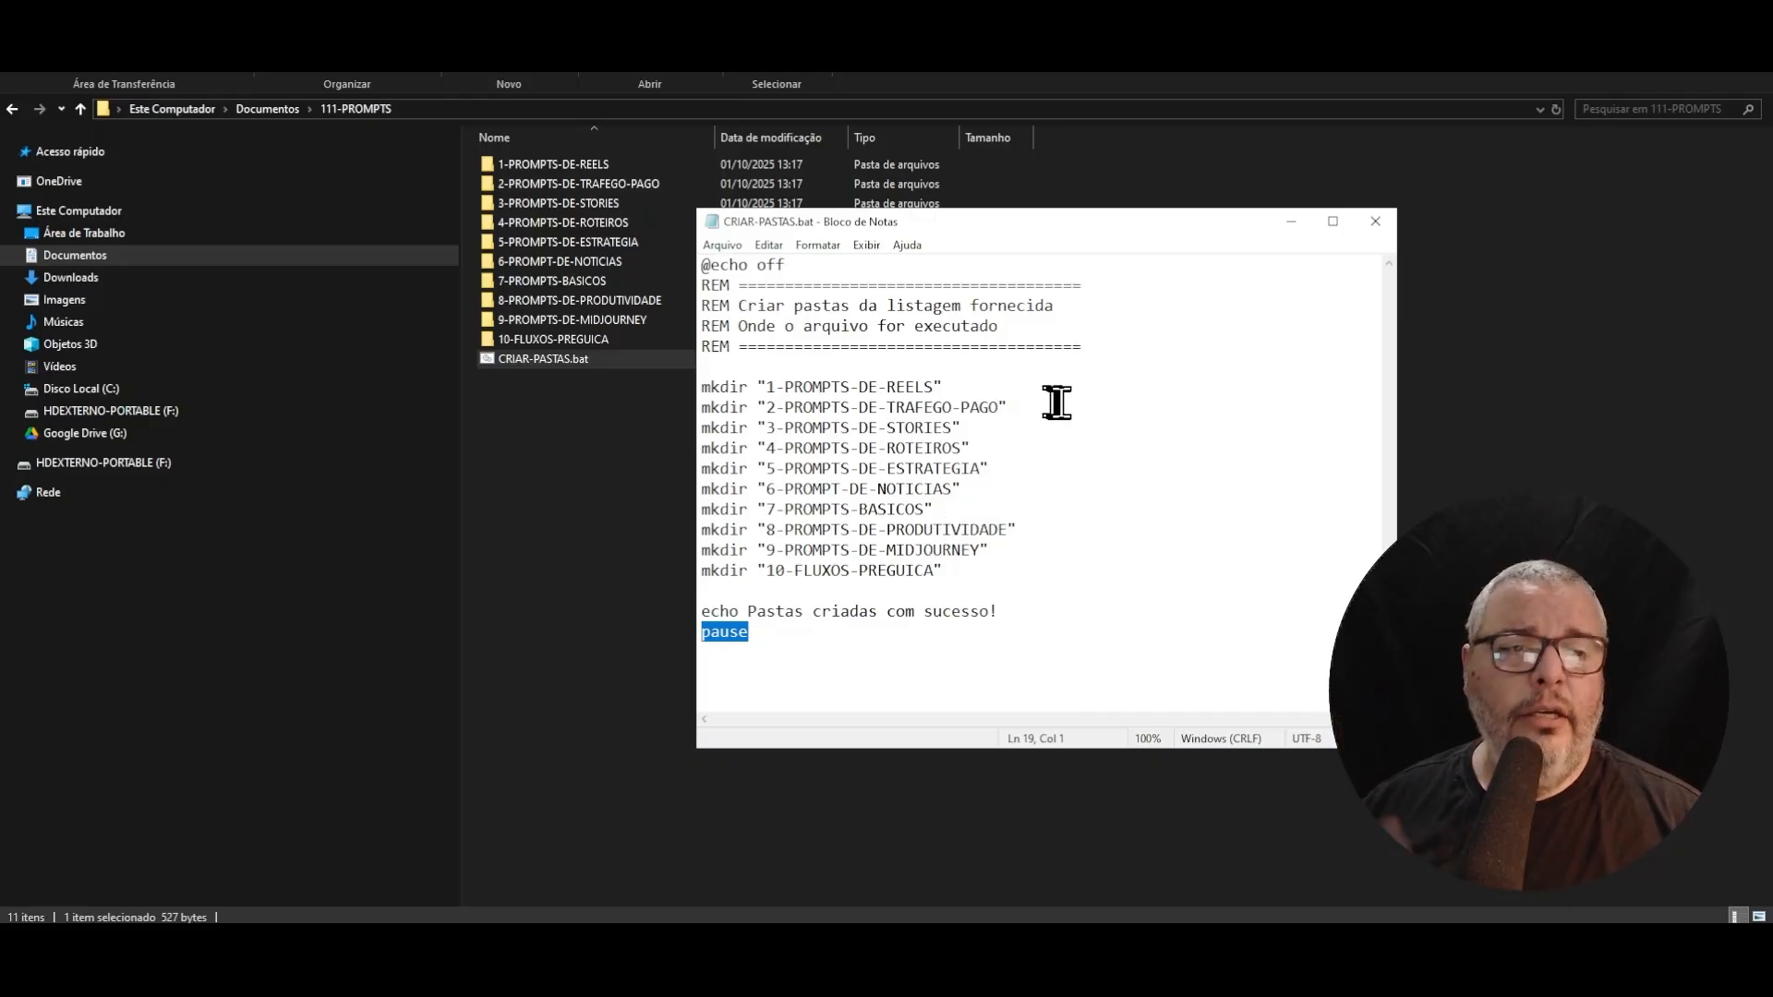
{"action": "left_click", "coordinate": [1374, 221]}
- Open the 1-PROMPTS-DE-REELS folder and switch to the 111 Prompts Profissionais page in copfy HUB
{"action": "left_click", "coordinate": [535, 166]}
{"action": "left_click", "coordinate": [546, 340]}
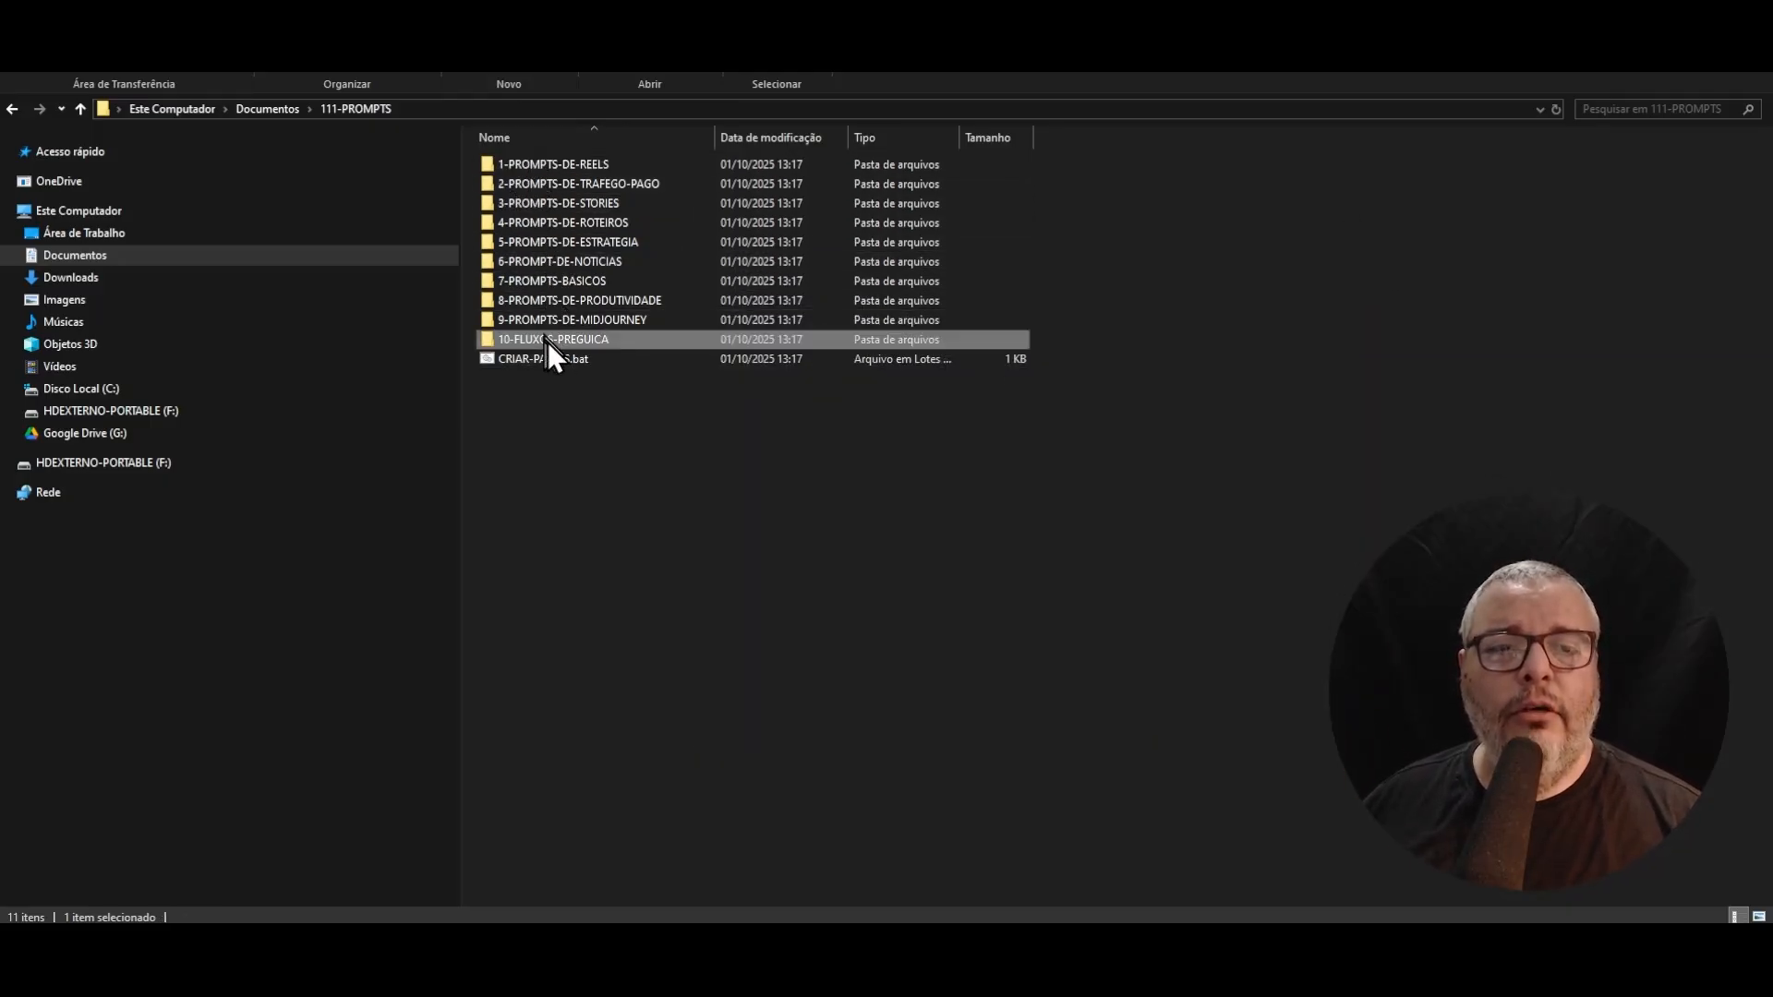
{"action": "left_click", "coordinate": [560, 408]}
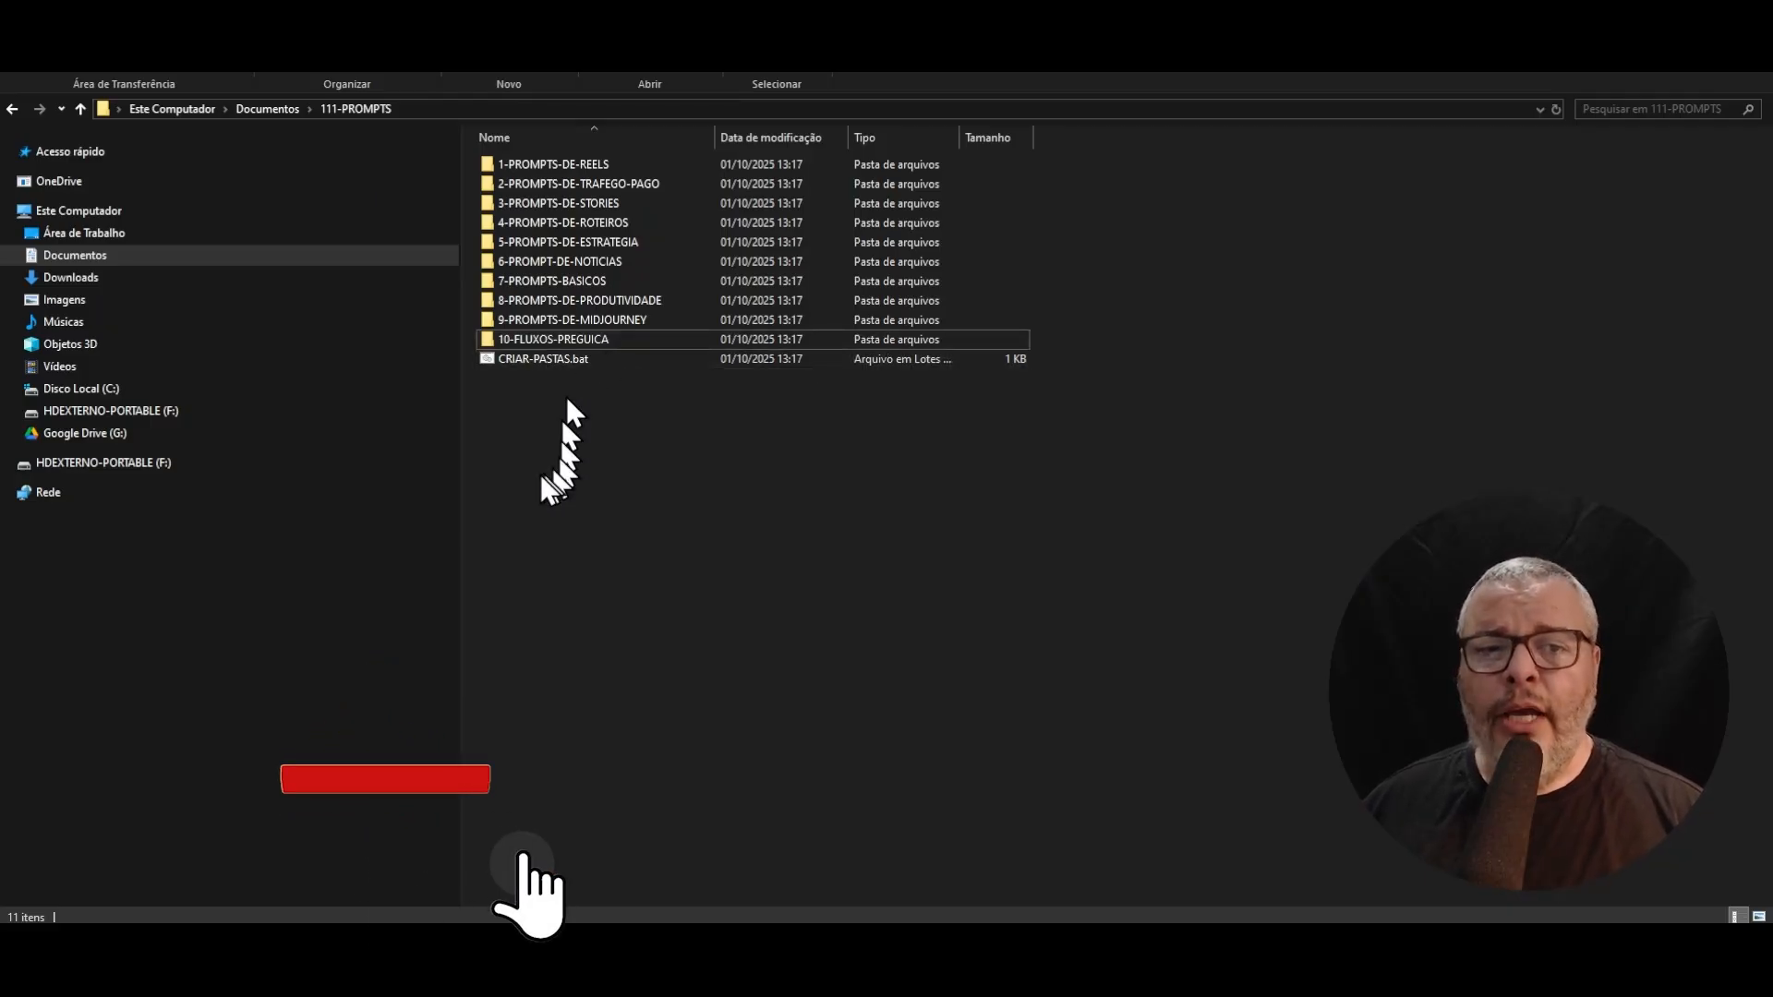
{"action": "double_click", "coordinate": [567, 166]}
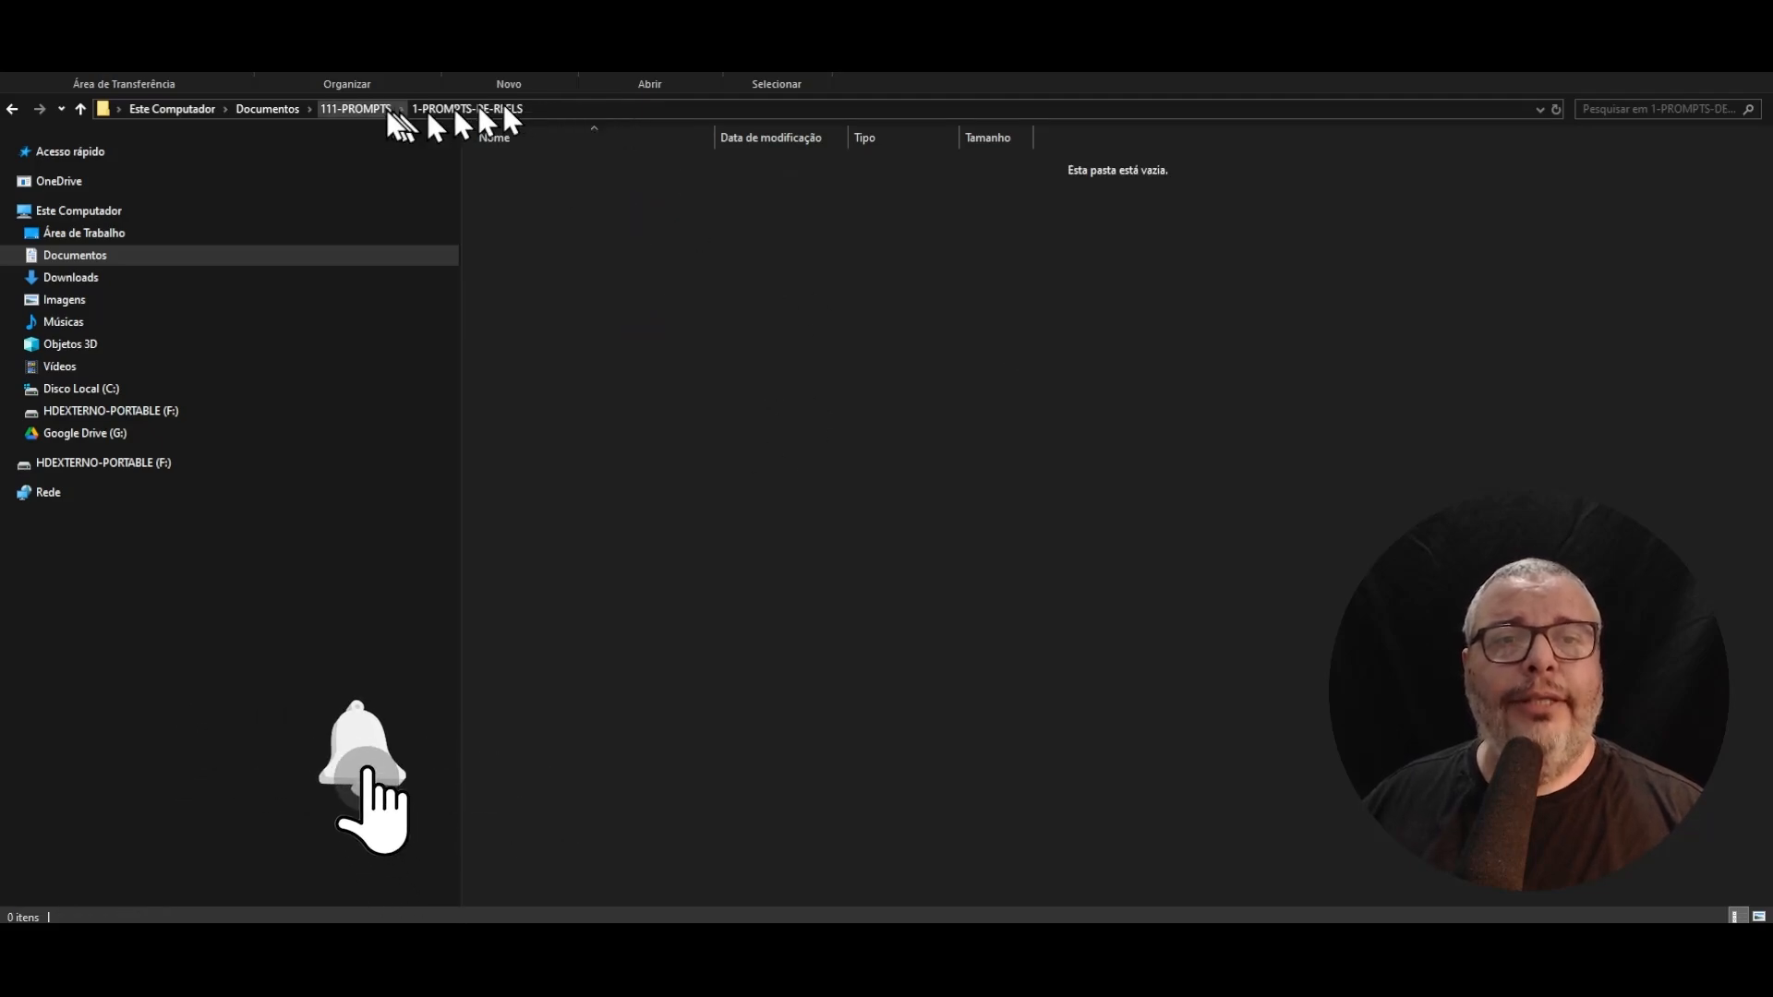
{"action": "left_click", "coordinate": [356, 109]}
{"action": "double_click", "coordinate": [553, 167]}
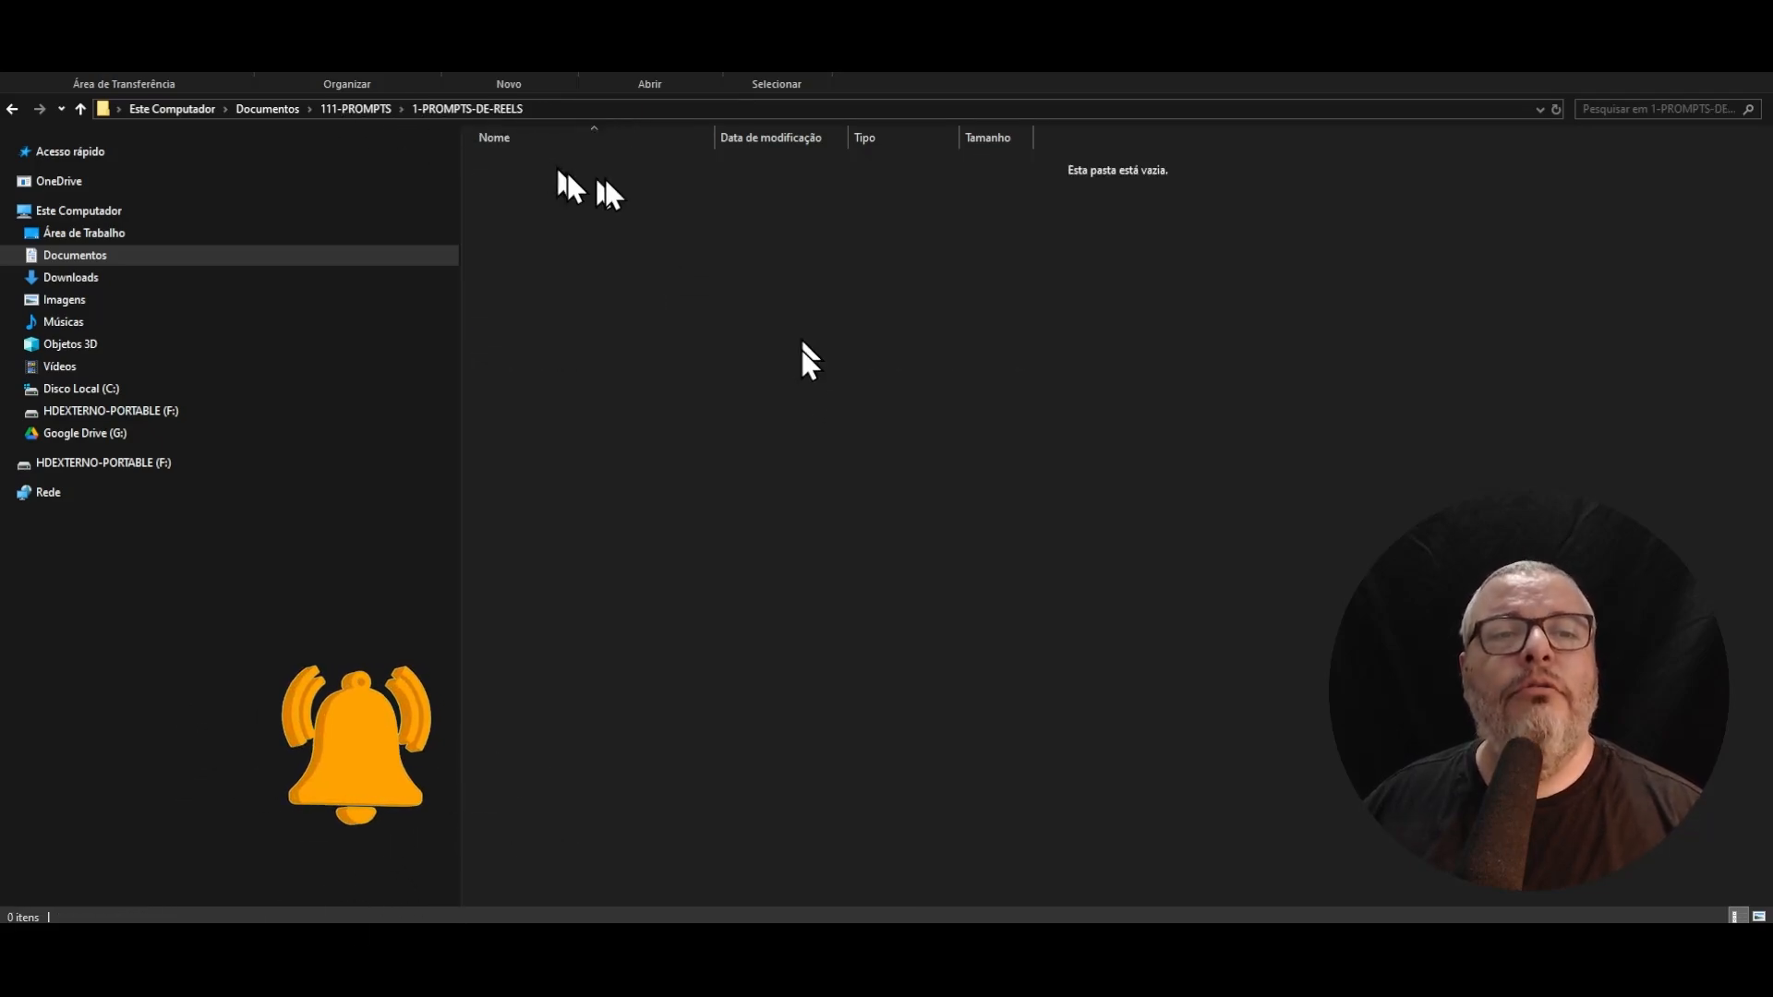
{"action": "left_click", "coordinate": [533, 940]}
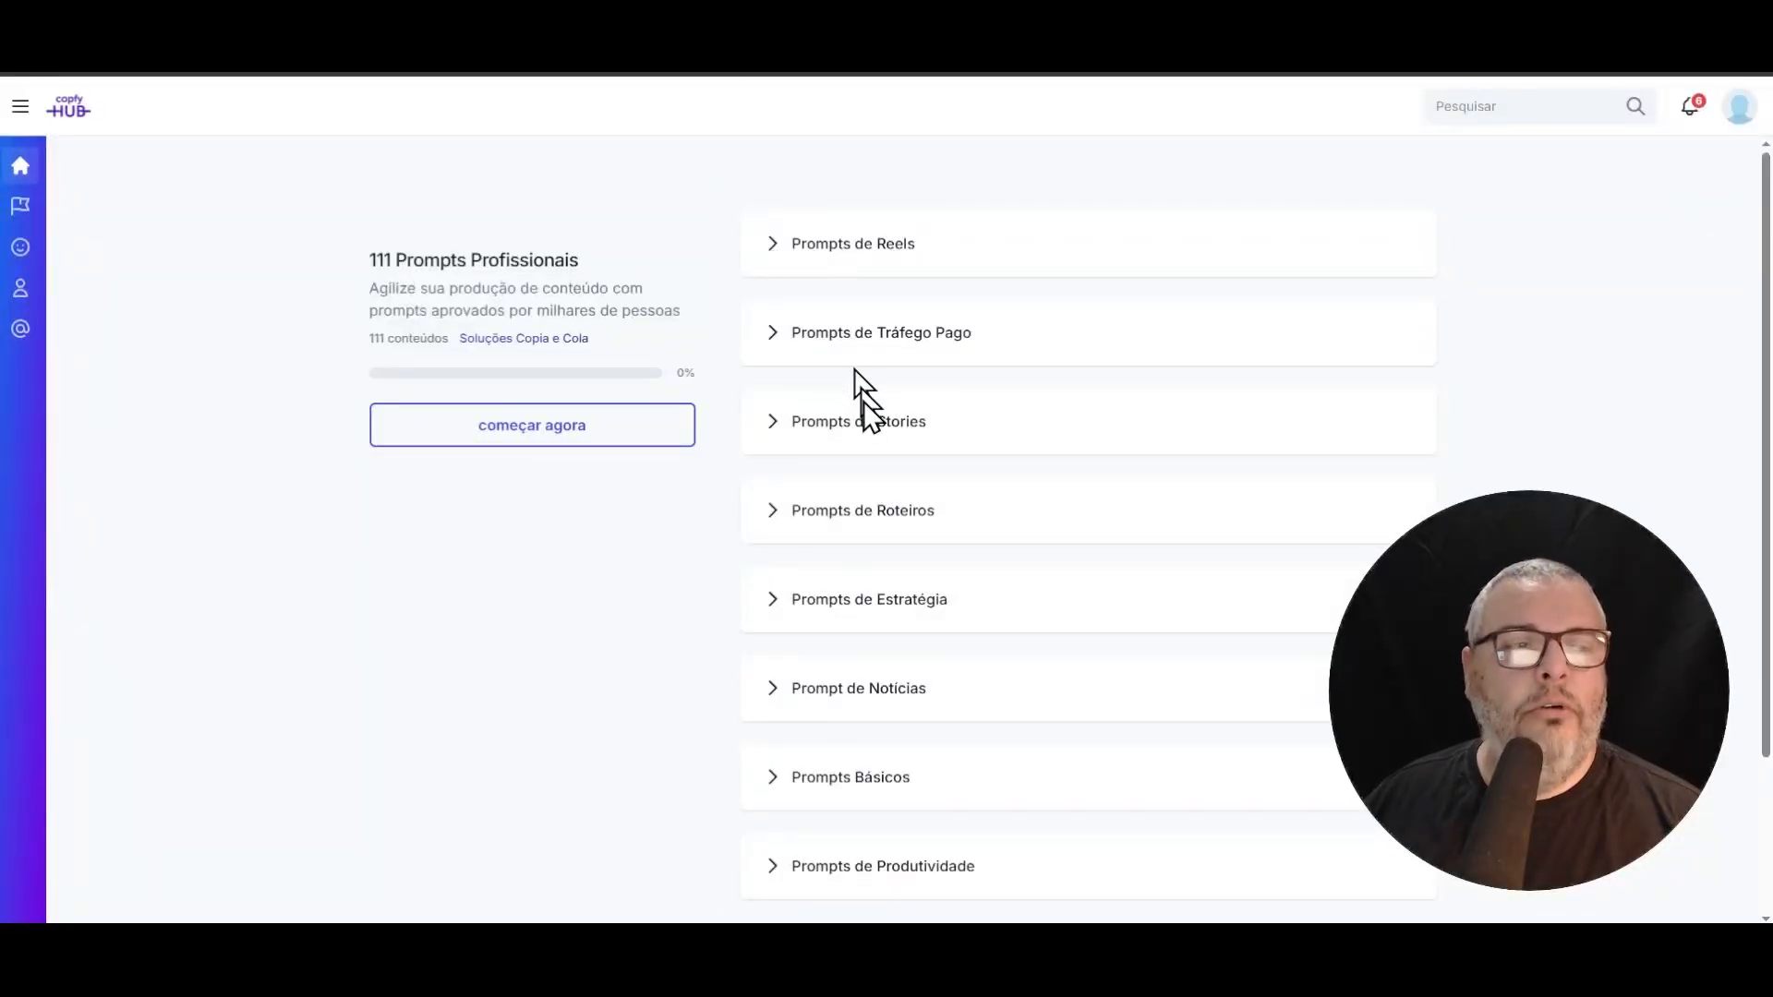
- Look through the 111 Prompts Profissionais categories and examine the prompt titles listed under Prompts de Reels
{"action": "scroll", "coordinate": [862, 400], "scroll_direction": "down", "scroll_amount": 2}
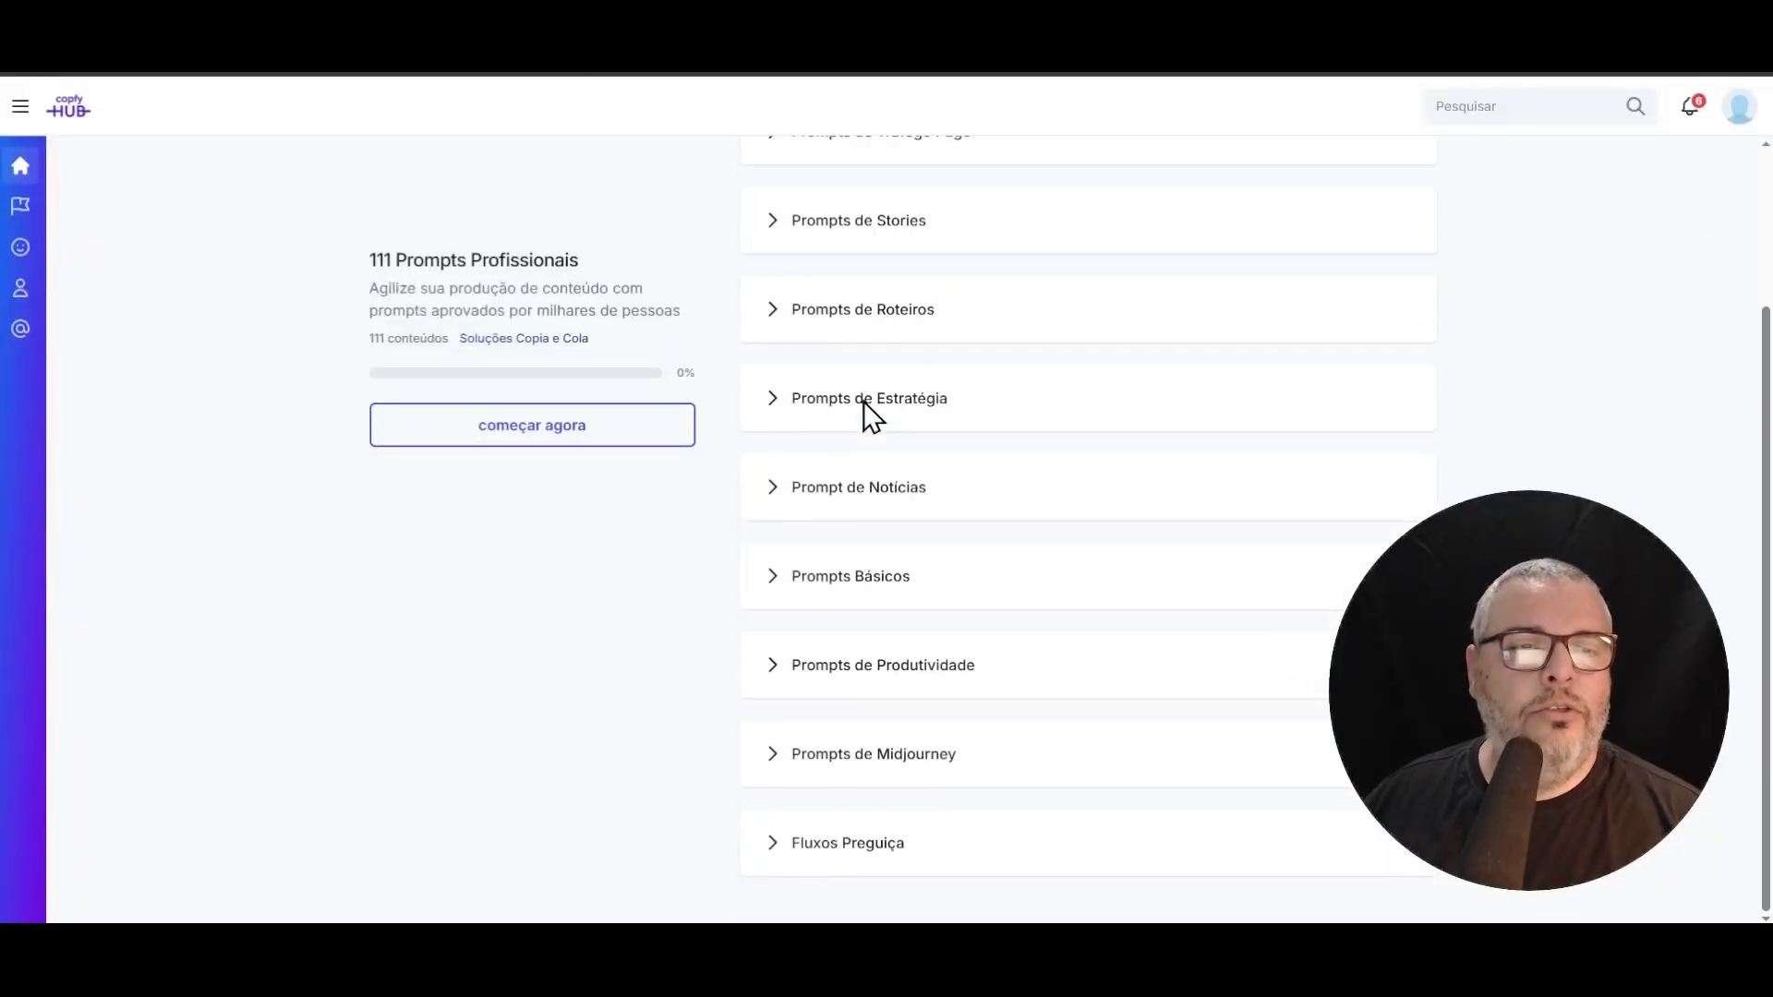
{"action": "scroll", "coordinate": [857, 320], "scroll_direction": "up", "scroll_amount": 2}
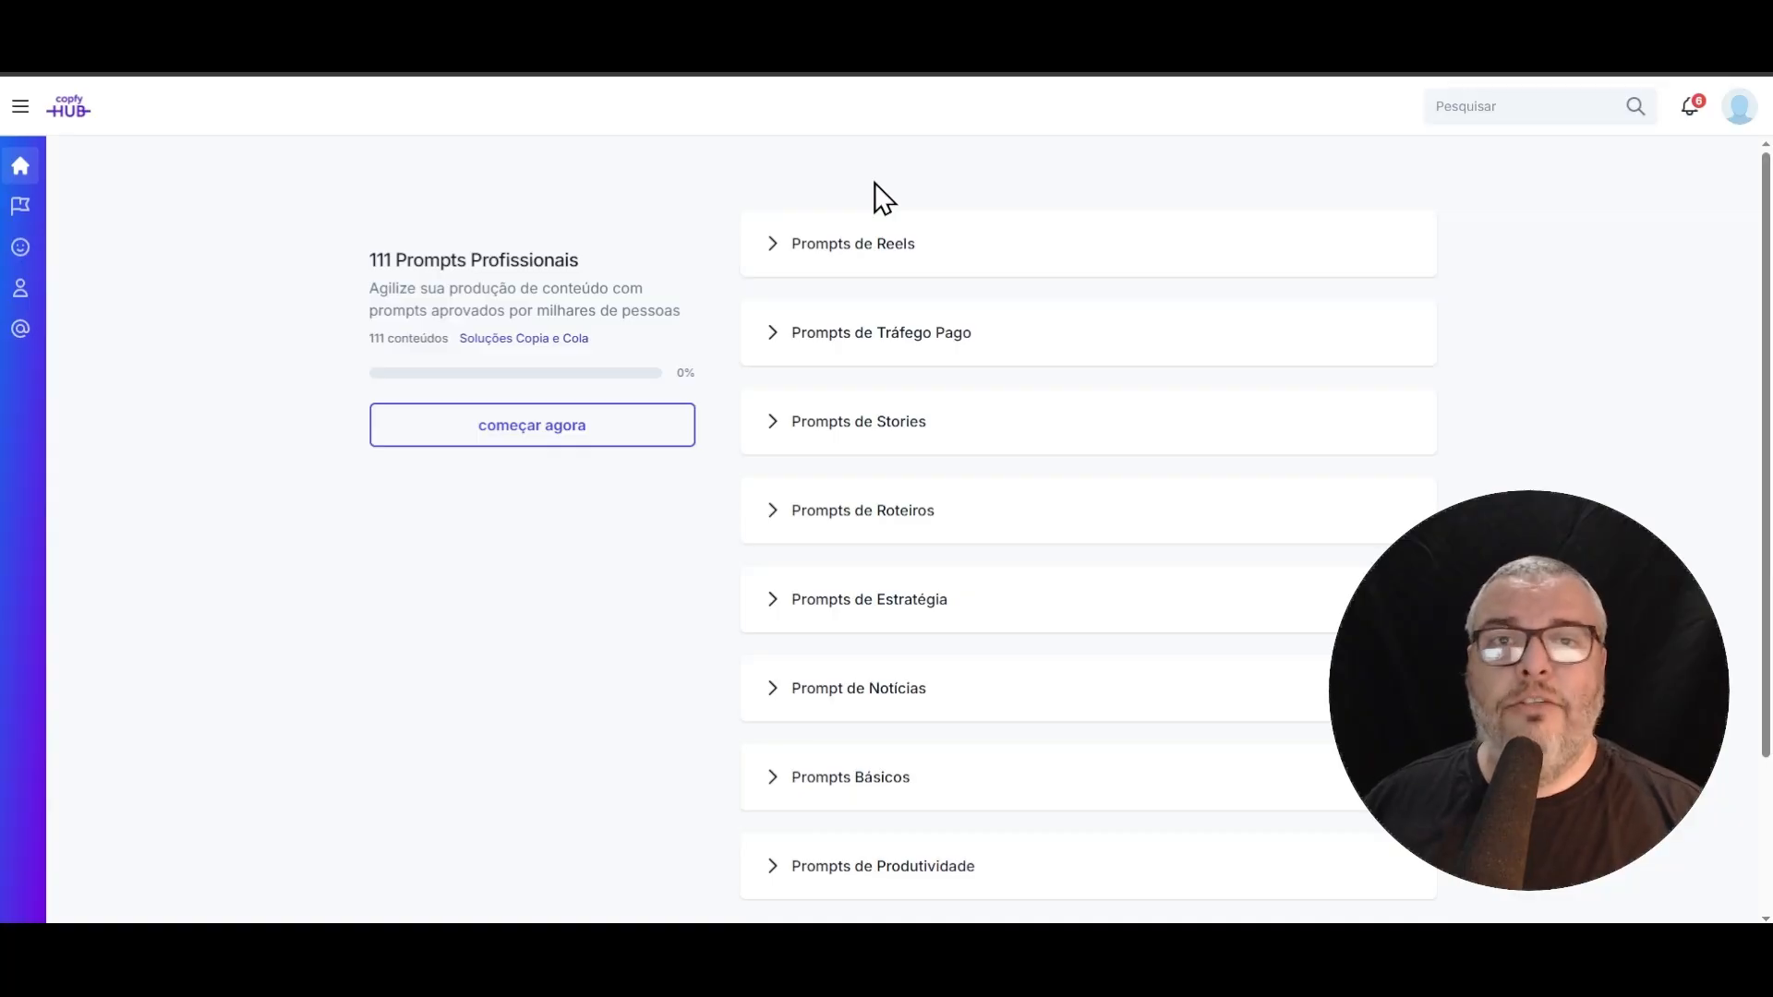
{"action": "left_click", "coordinate": [846, 249]}
{"action": "left_click", "coordinate": [881, 259]}
{"action": "left_click", "coordinate": [889, 260]}
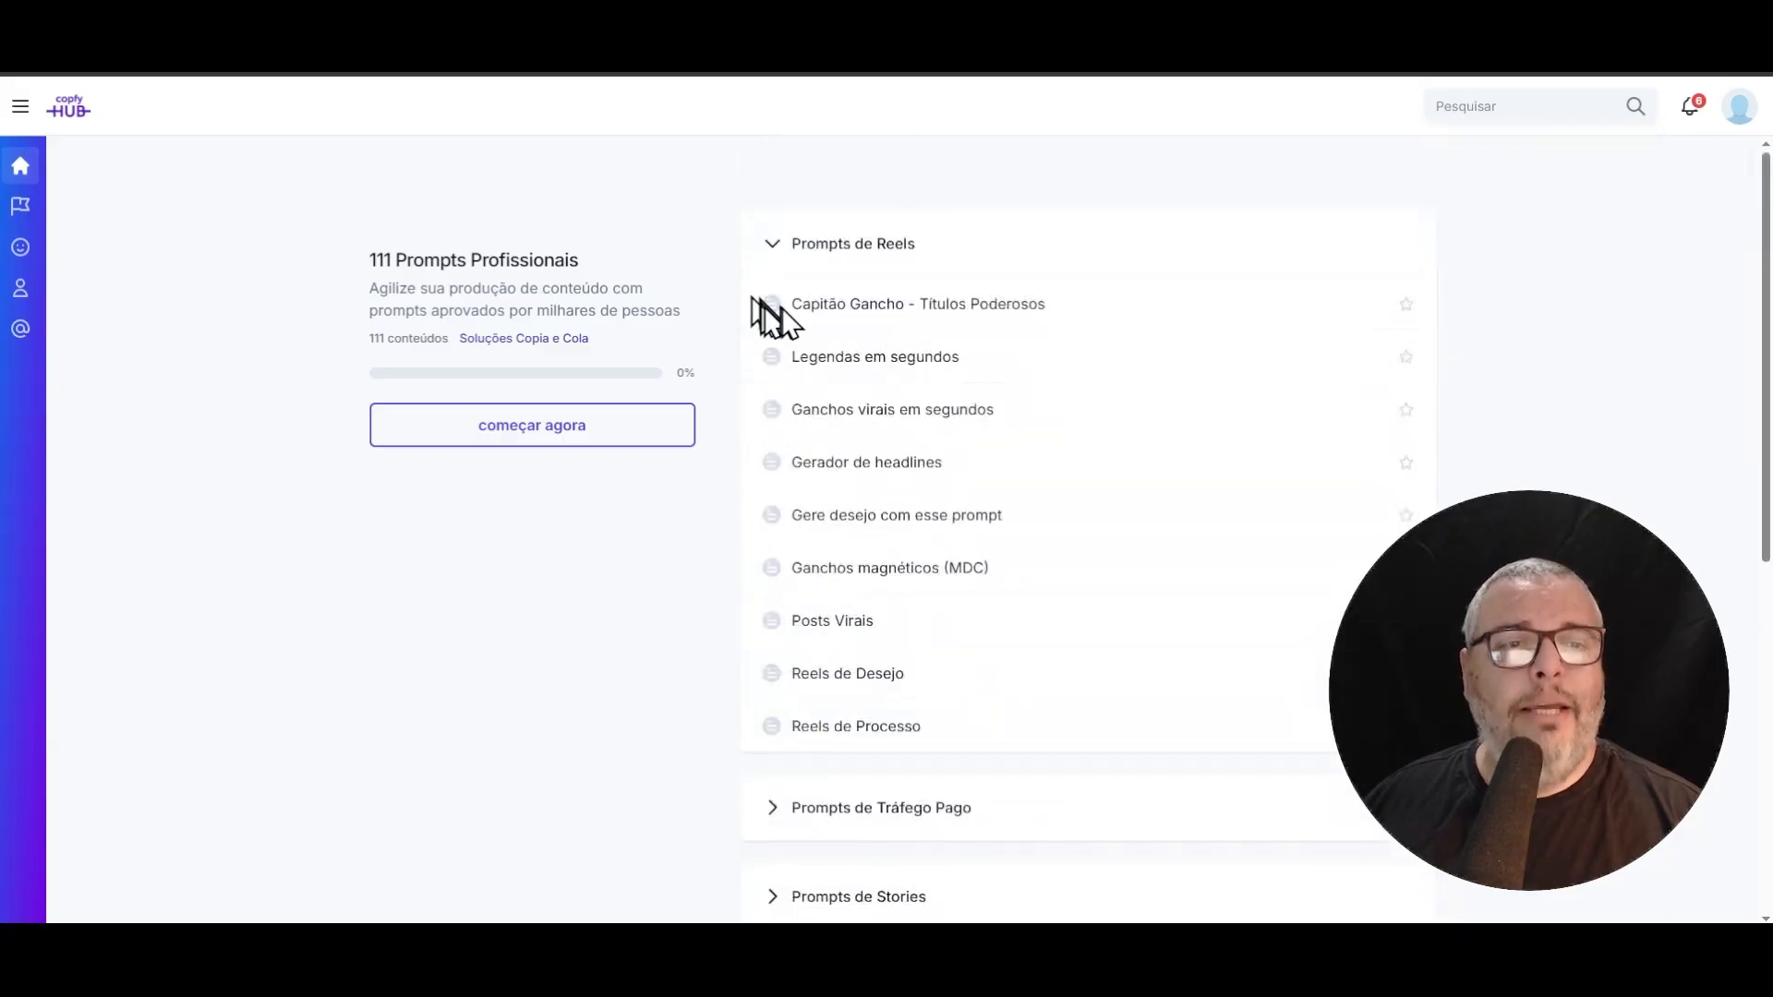
{"action": "left_click", "coordinate": [854, 249]}
{"action": "left_click", "coordinate": [860, 251]}
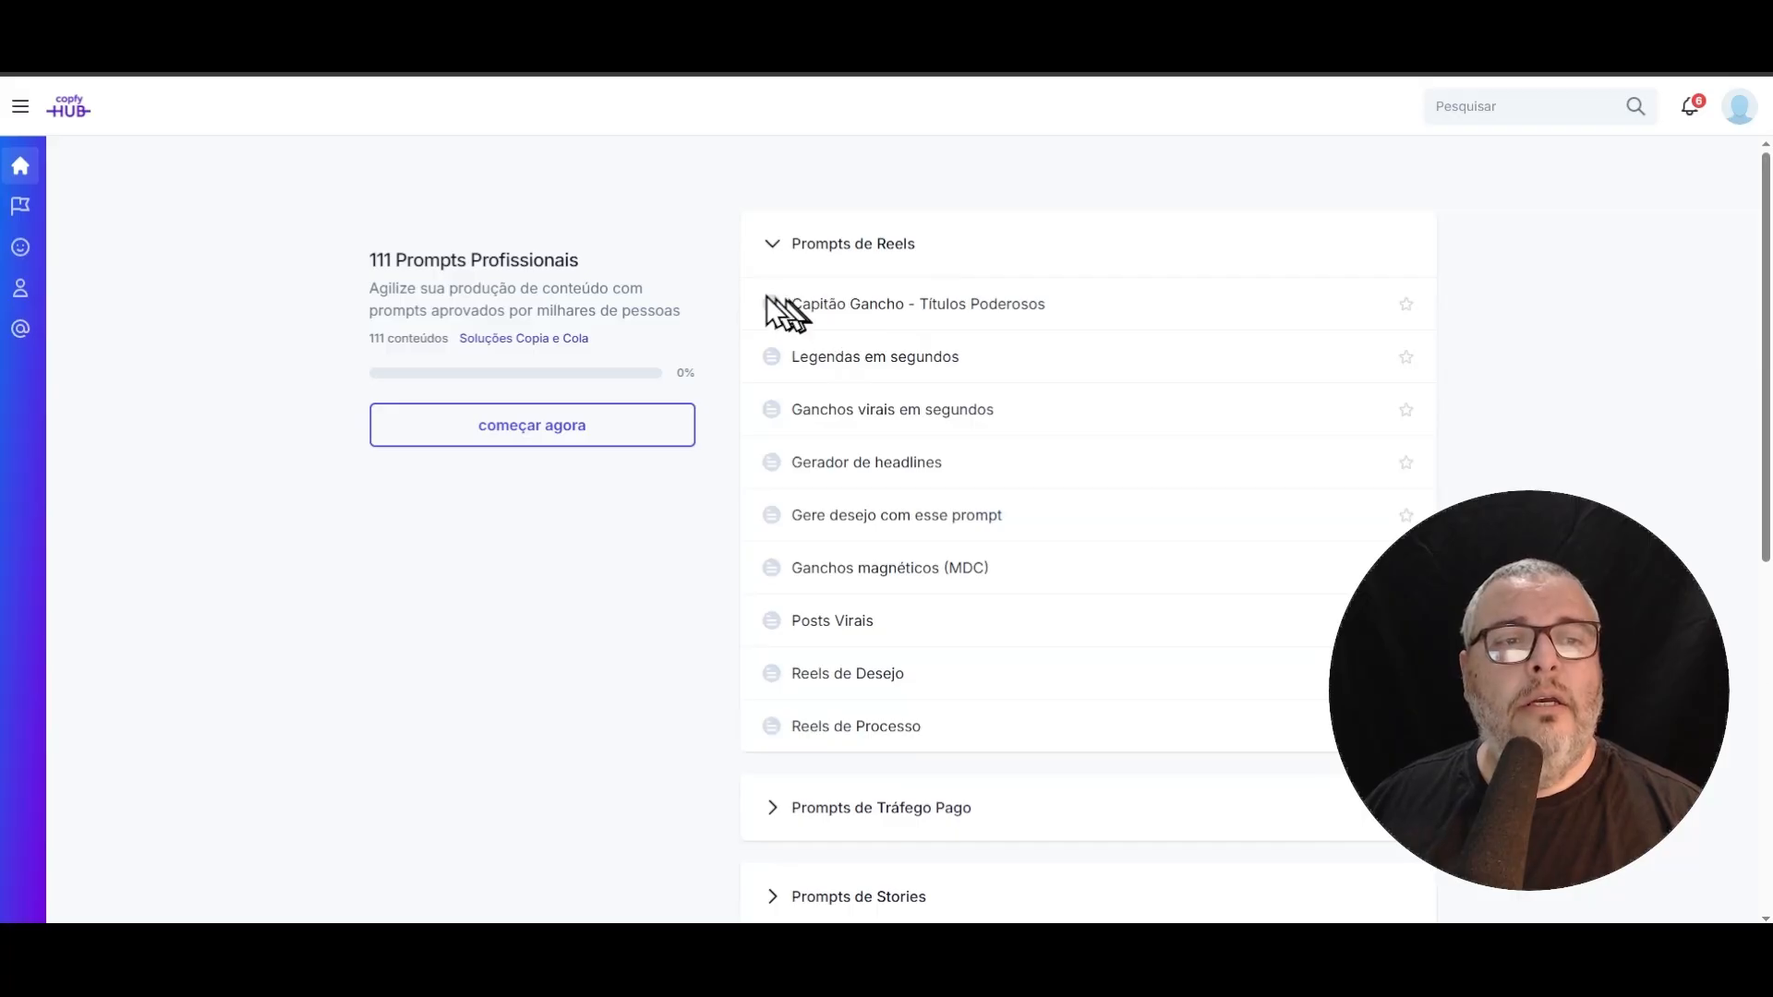
{"action": "left_click_drag", "start_coordinate": [767, 298], "coordinate": [969, 731]}
{"action": "left_click", "coordinate": [863, 222]}
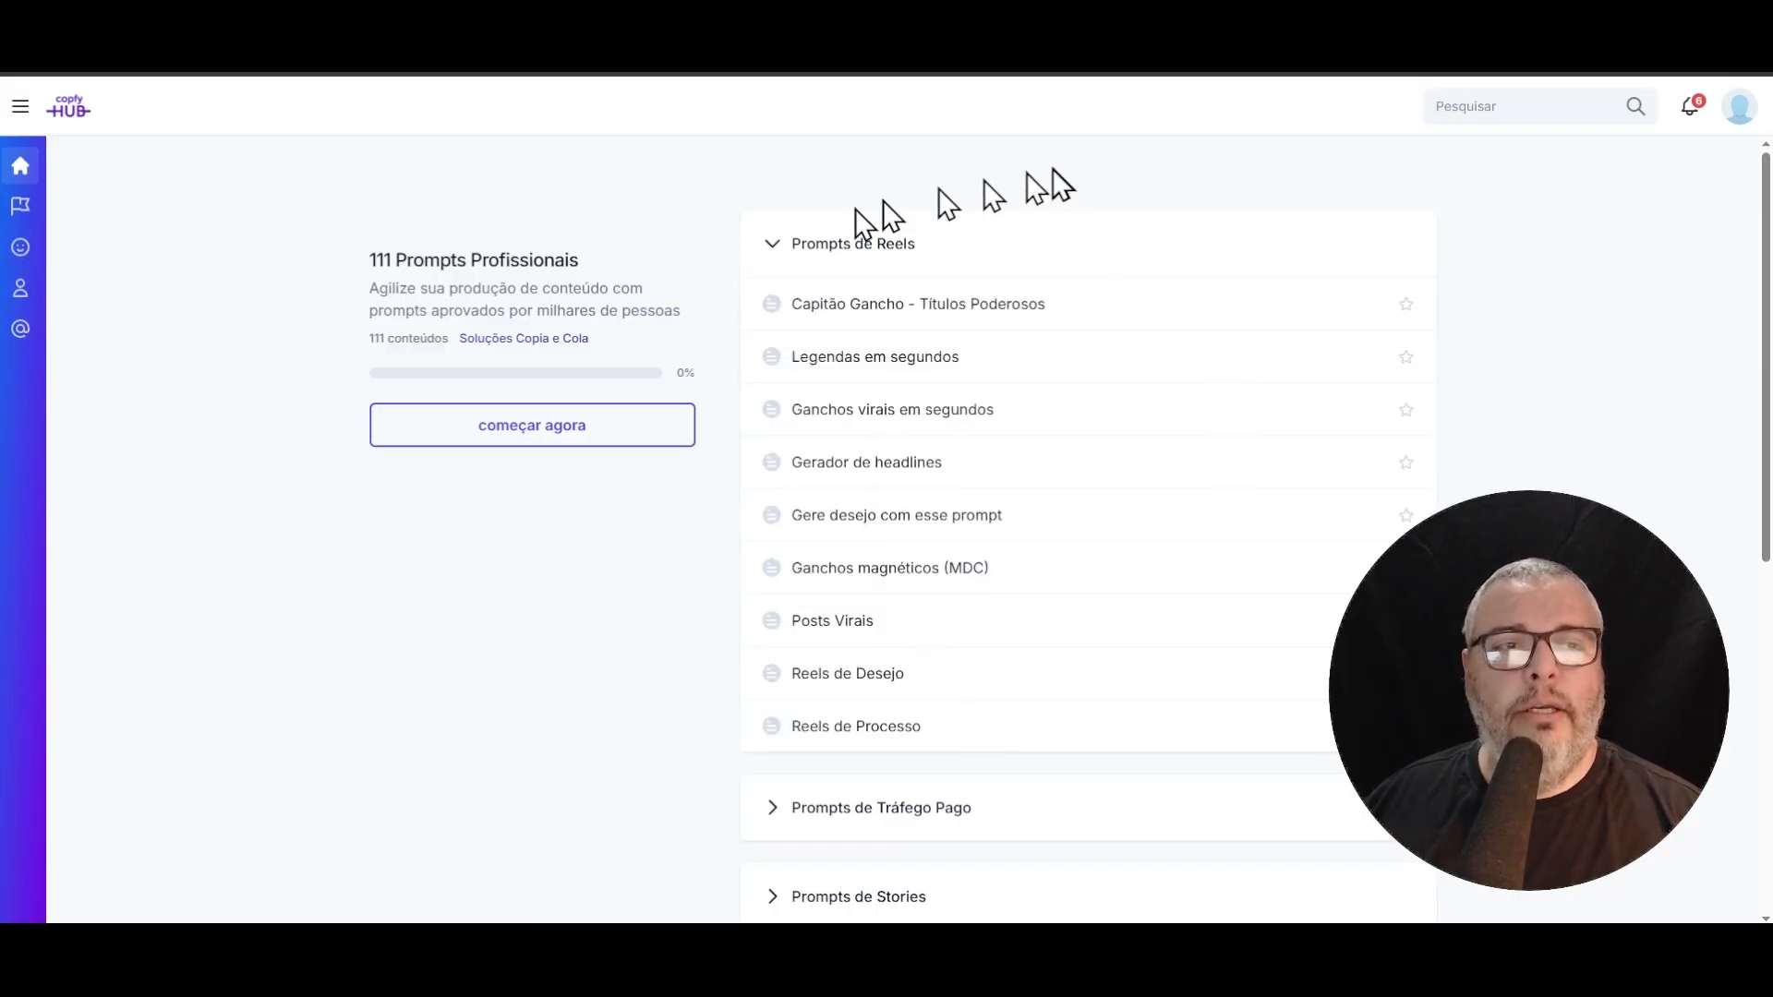
{"action": "left_click", "coordinate": [772, 245]}
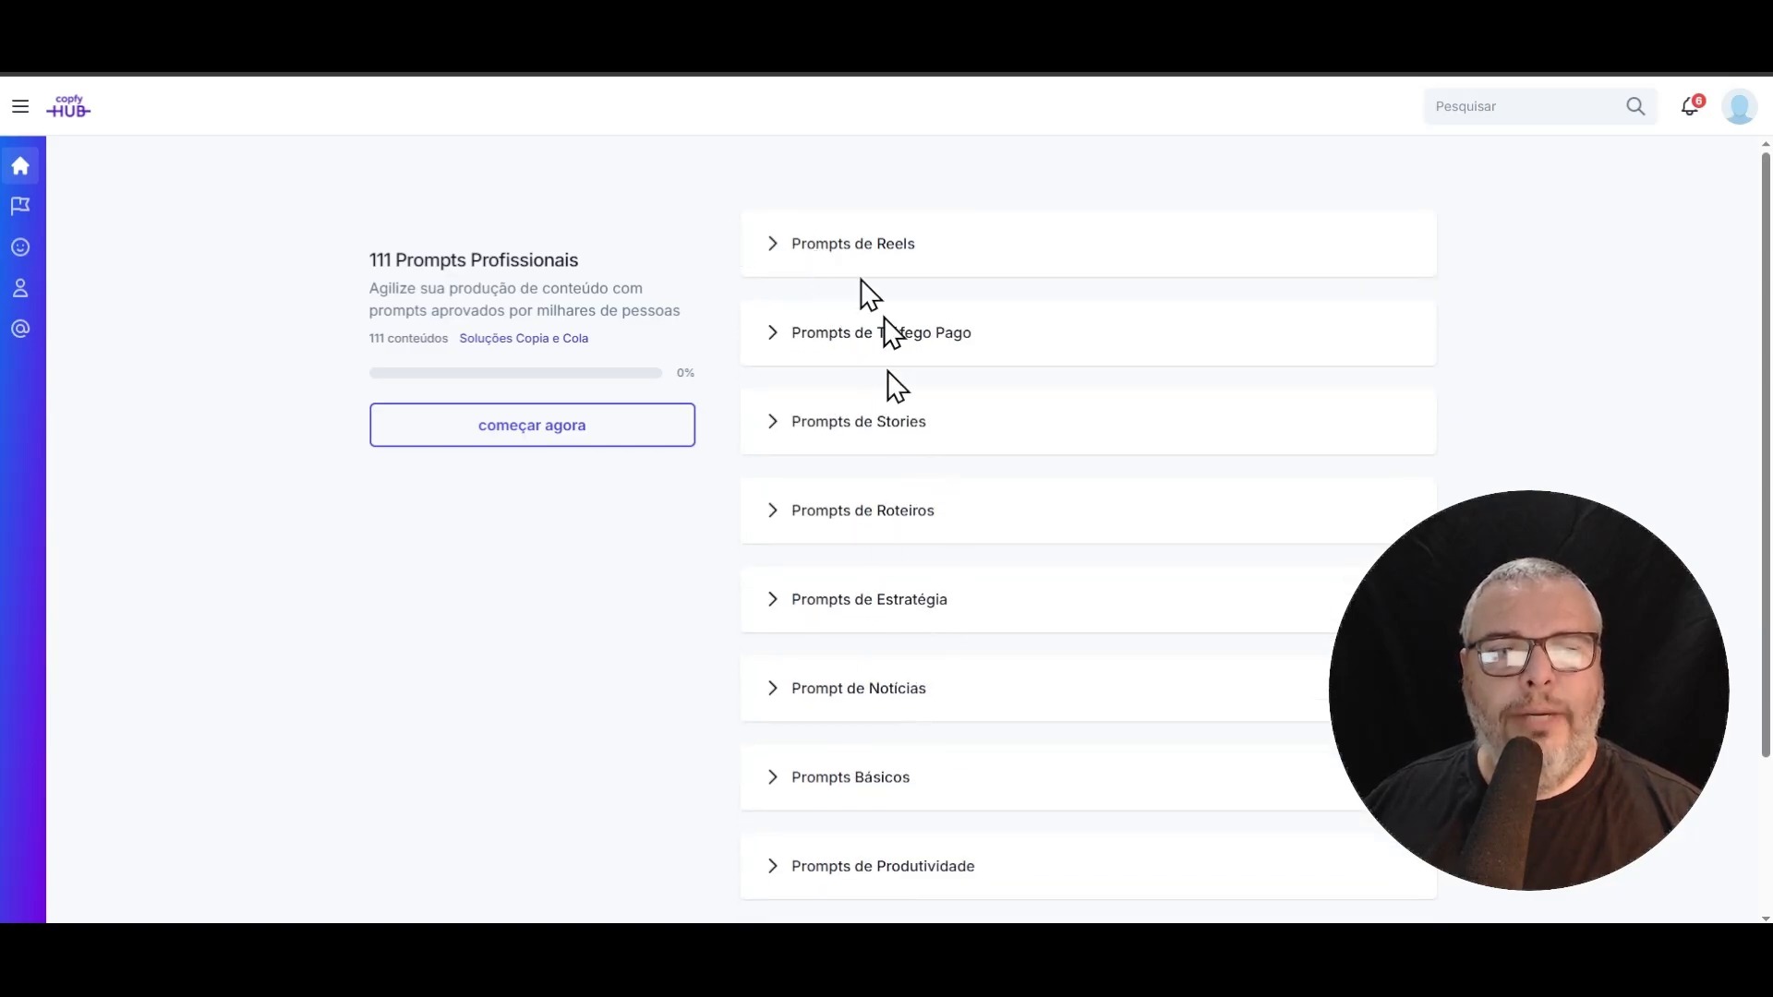
{"action": "left_click_drag", "start_coordinate": [729, 196], "coordinate": [793, 316]}
{"action": "left_click", "coordinate": [729, 182]}
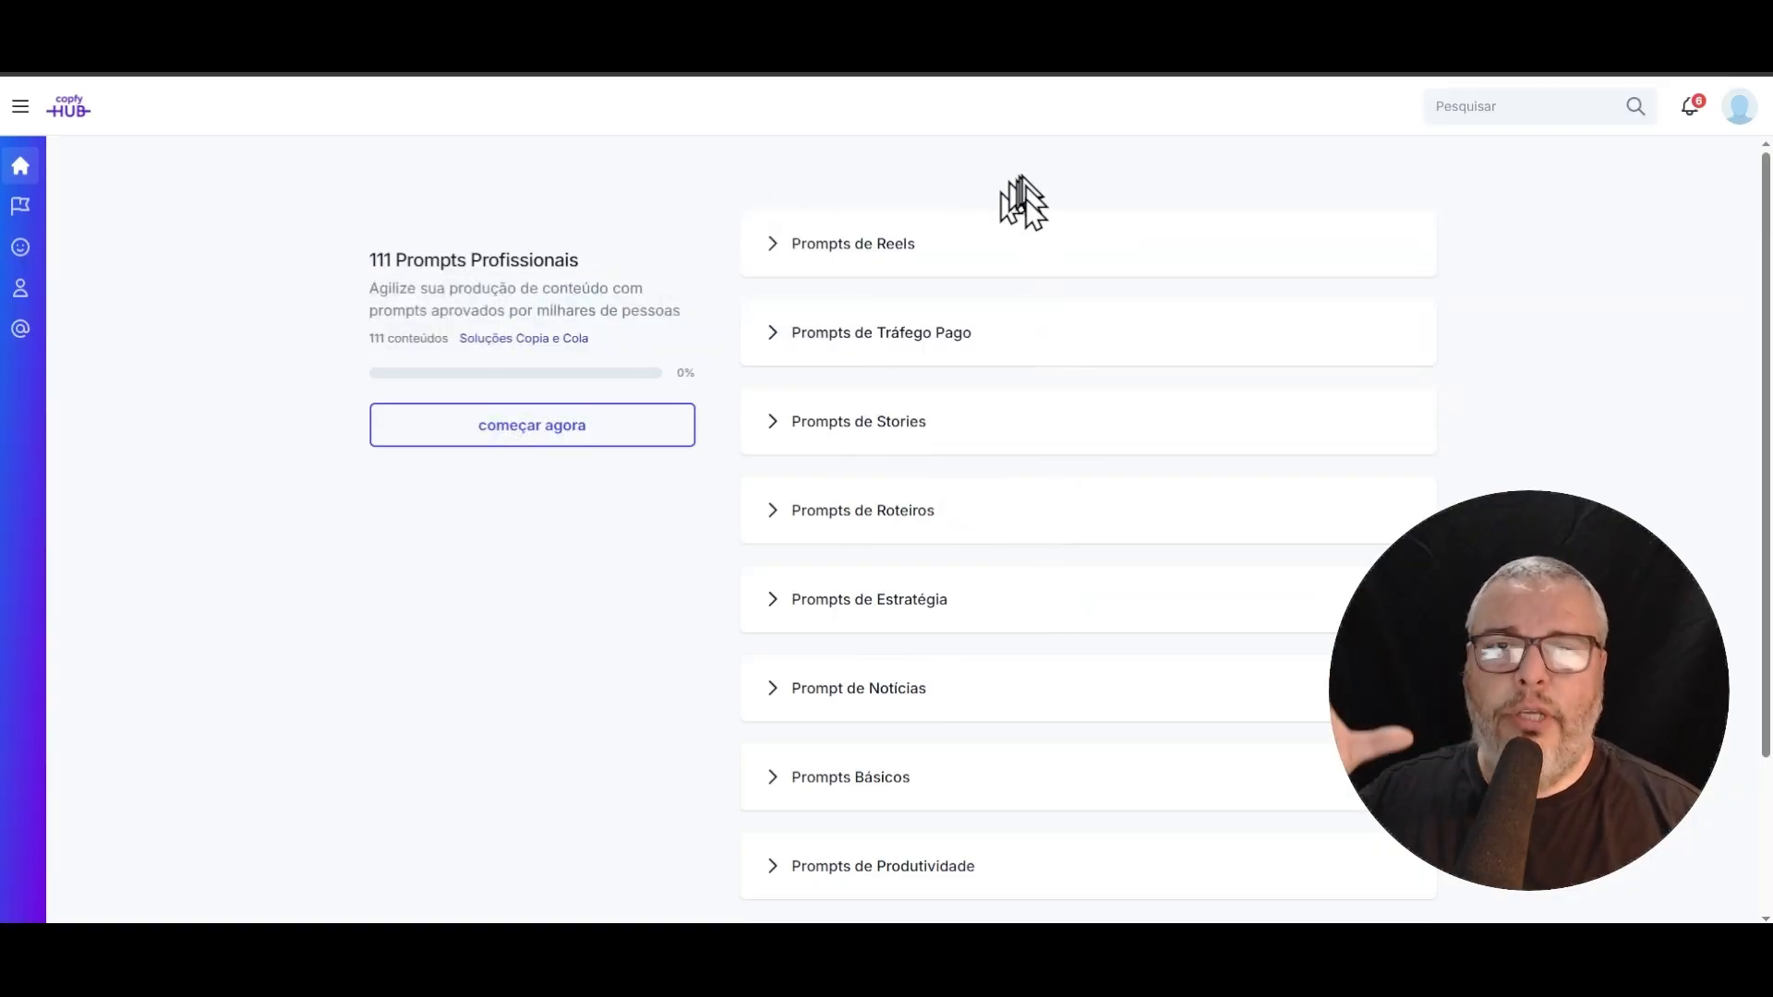
- Expand the Prompts de Reels category and select its prompt titles, from Capitão Gancho - Títulos Poderosos to Reels de Processo
{"action": "left_click", "coordinate": [849, 245]}
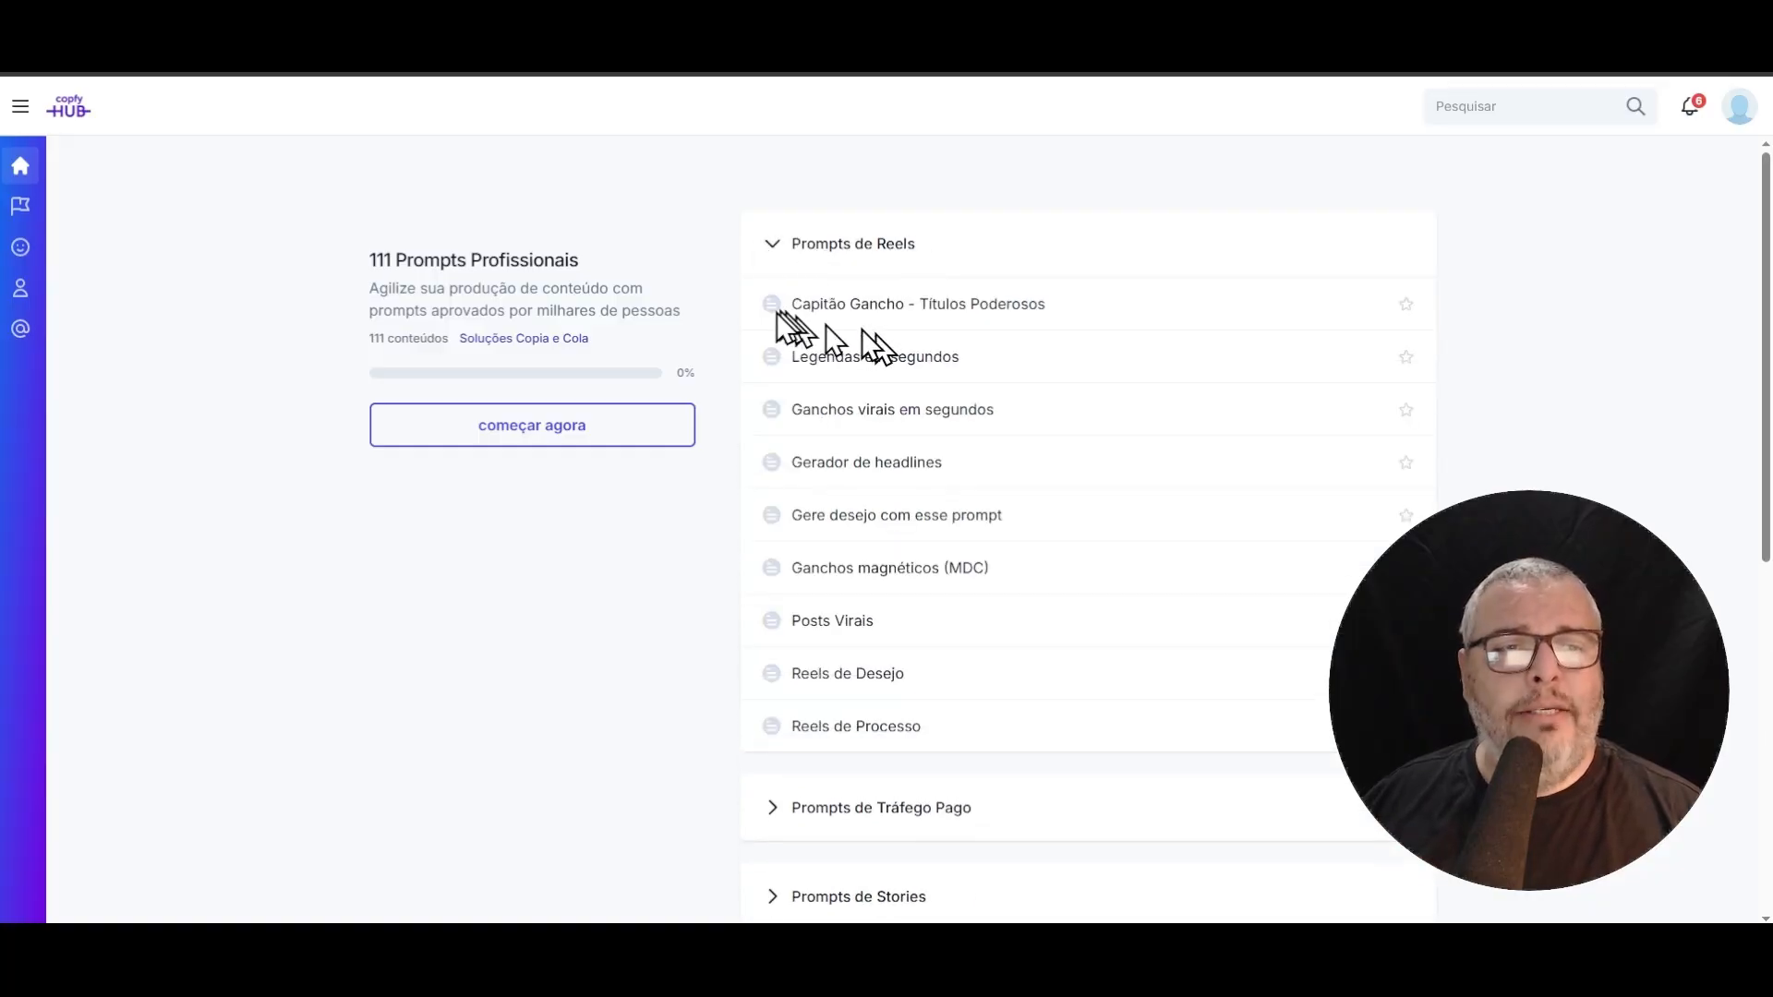
{"action": "left_click", "coordinate": [886, 249]}
{"action": "left_click", "coordinate": [871, 251]}
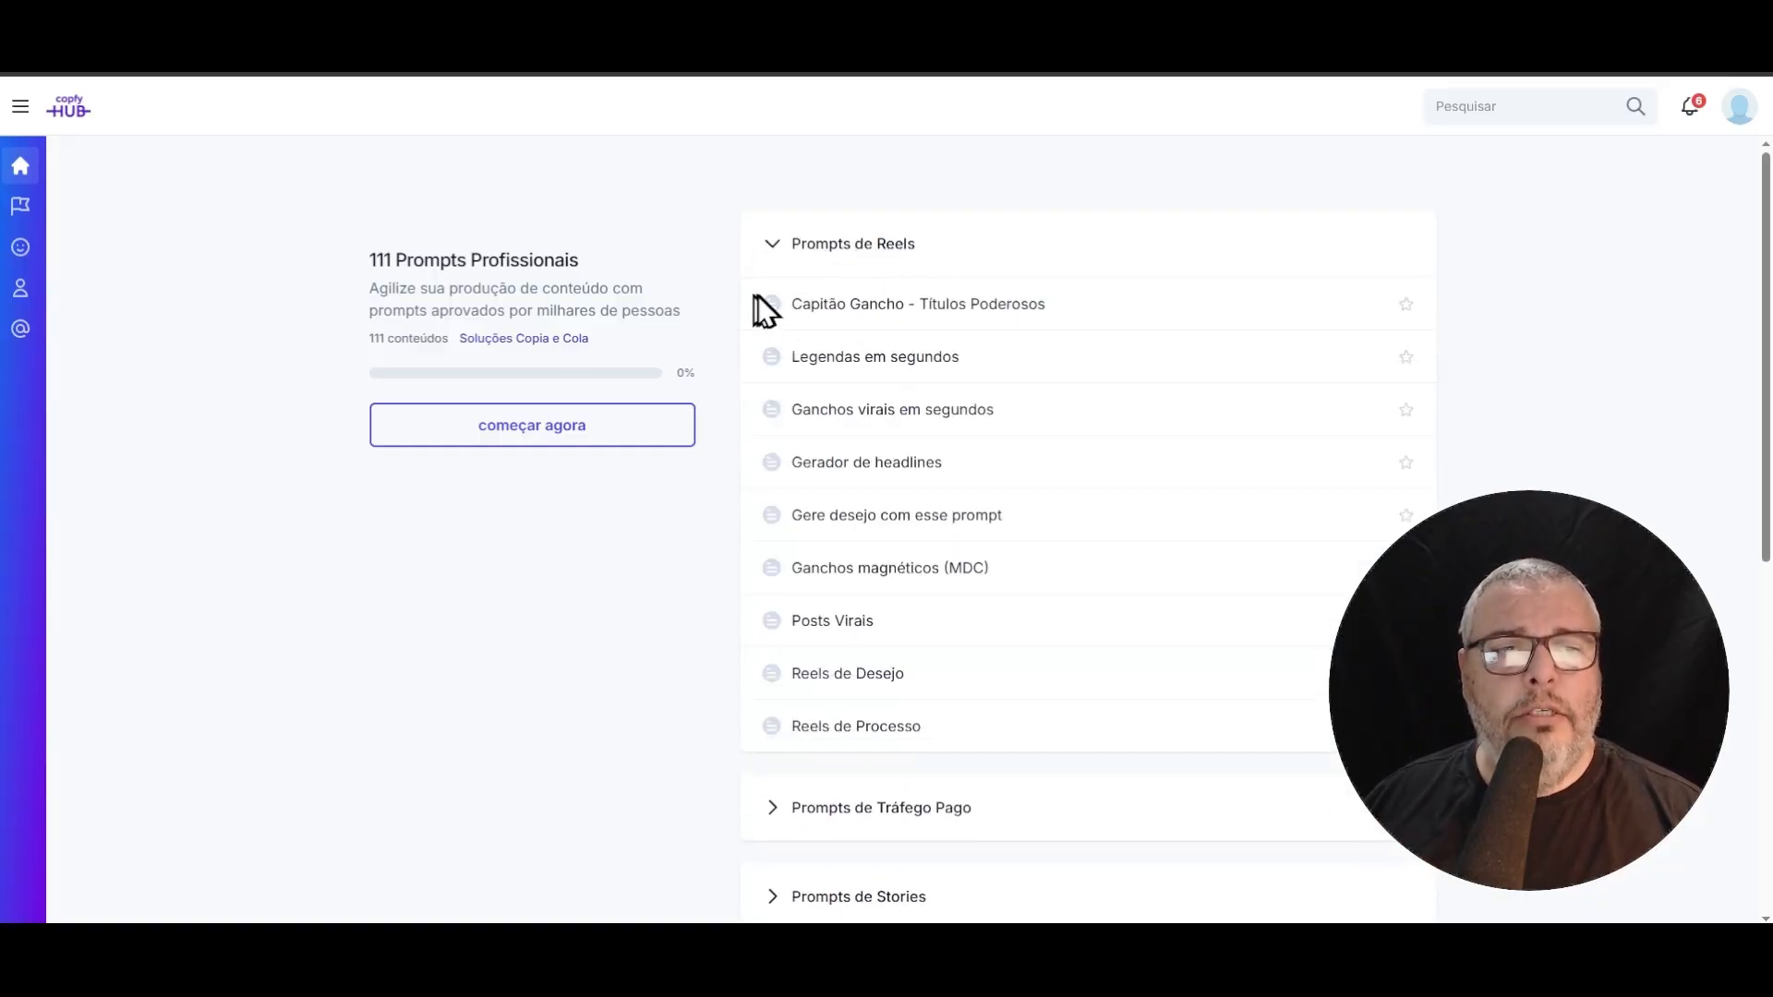
{"action": "left_click_drag", "start_coordinate": [757, 298], "coordinate": [975, 737]}
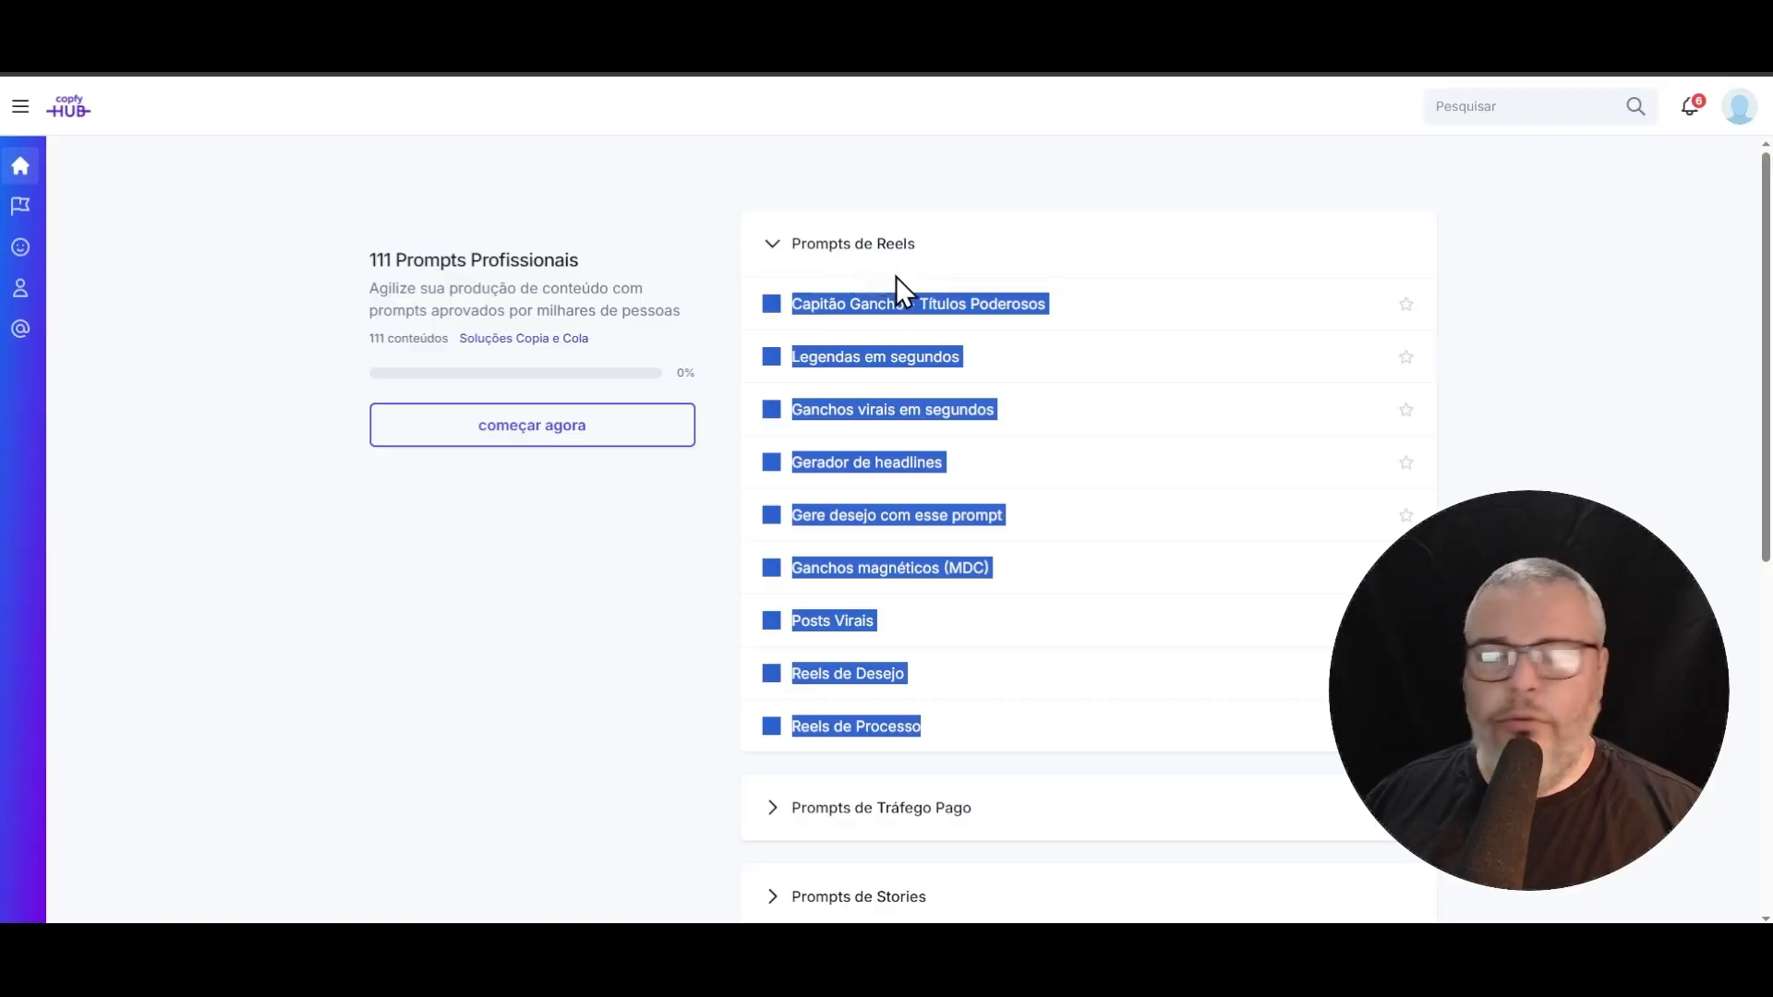
- Switch to File Explorer, return to the 111-PROMPTS folder to view its subfolders, and open 1-PROMPTS-DE-REELS again
{"action": "key", "text": "alt+Tab"}
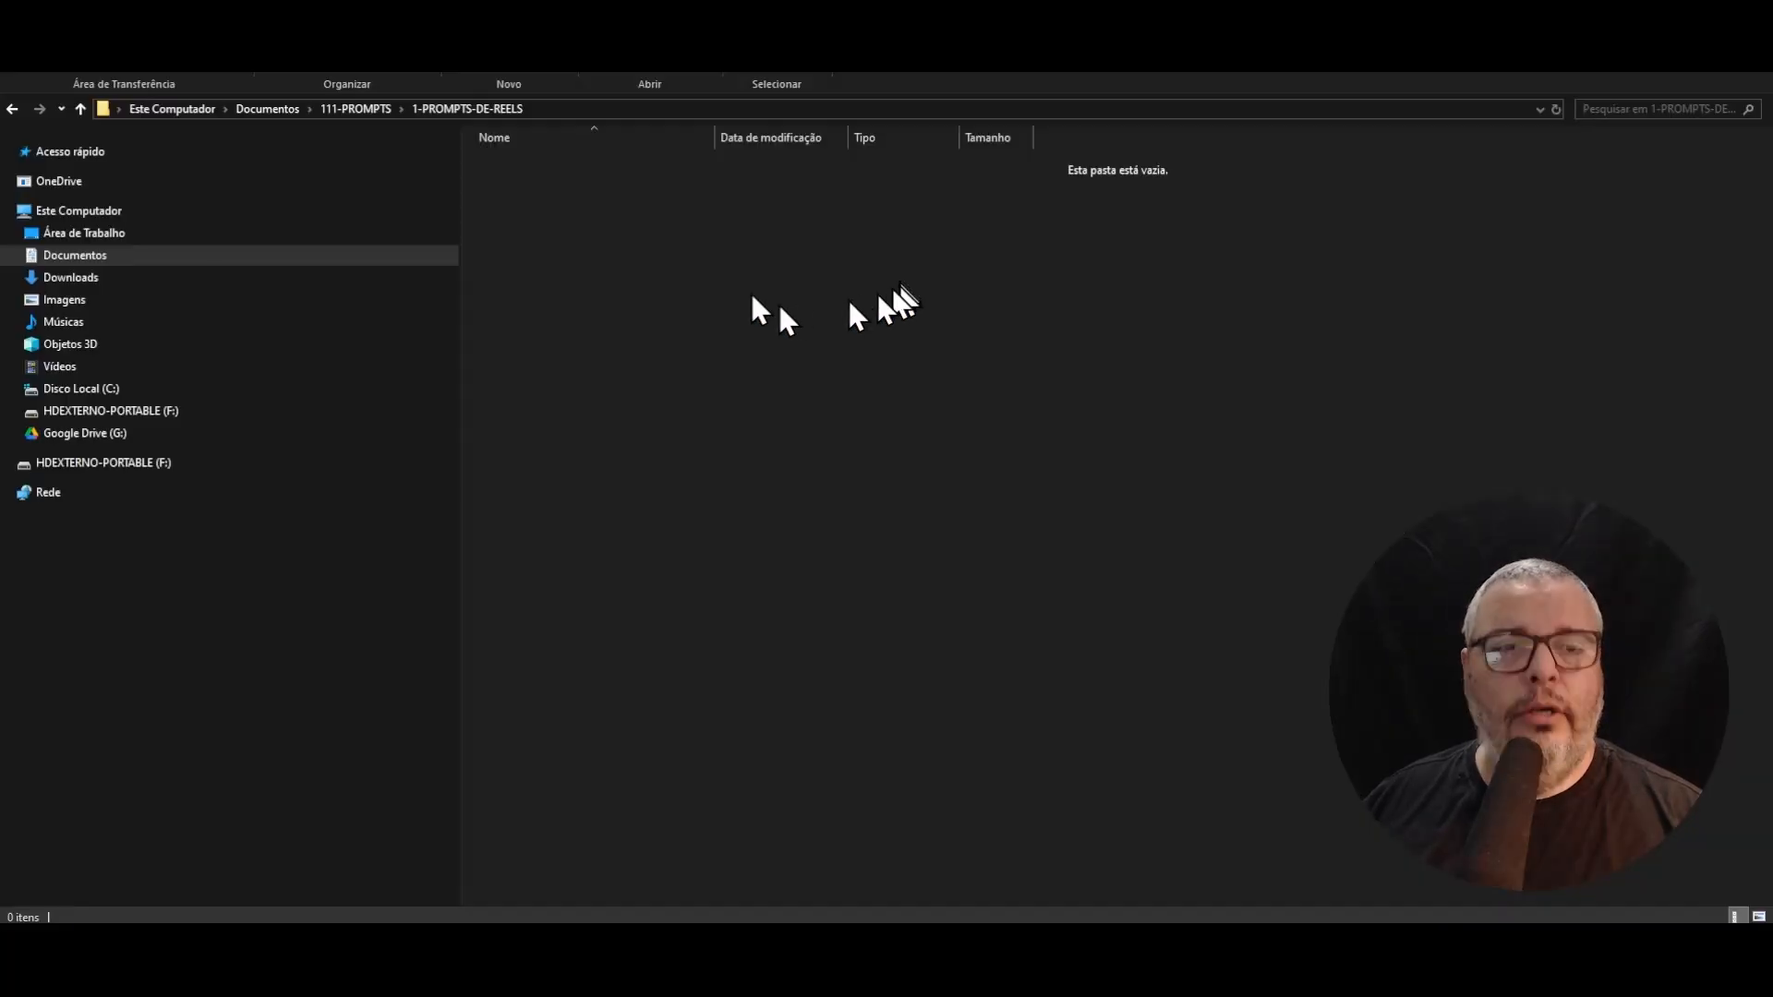
{"action": "left_click", "coordinate": [355, 109]}
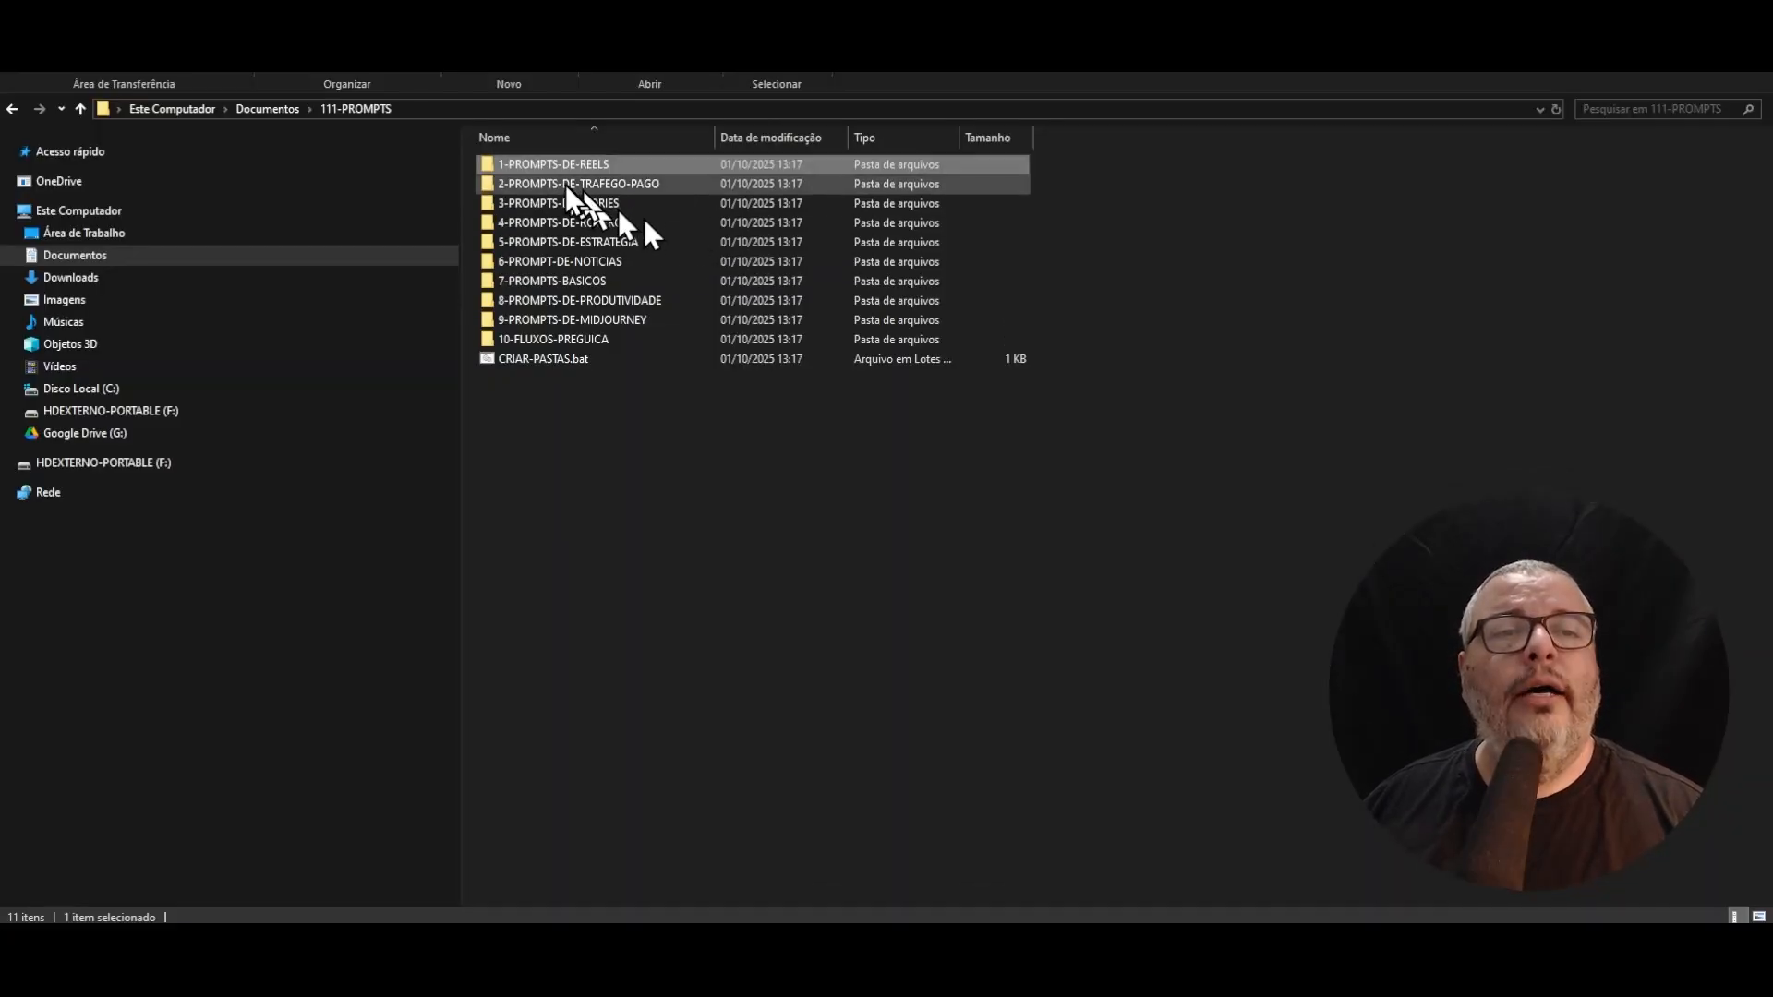
{"action": "double_click", "coordinate": [561, 162]}
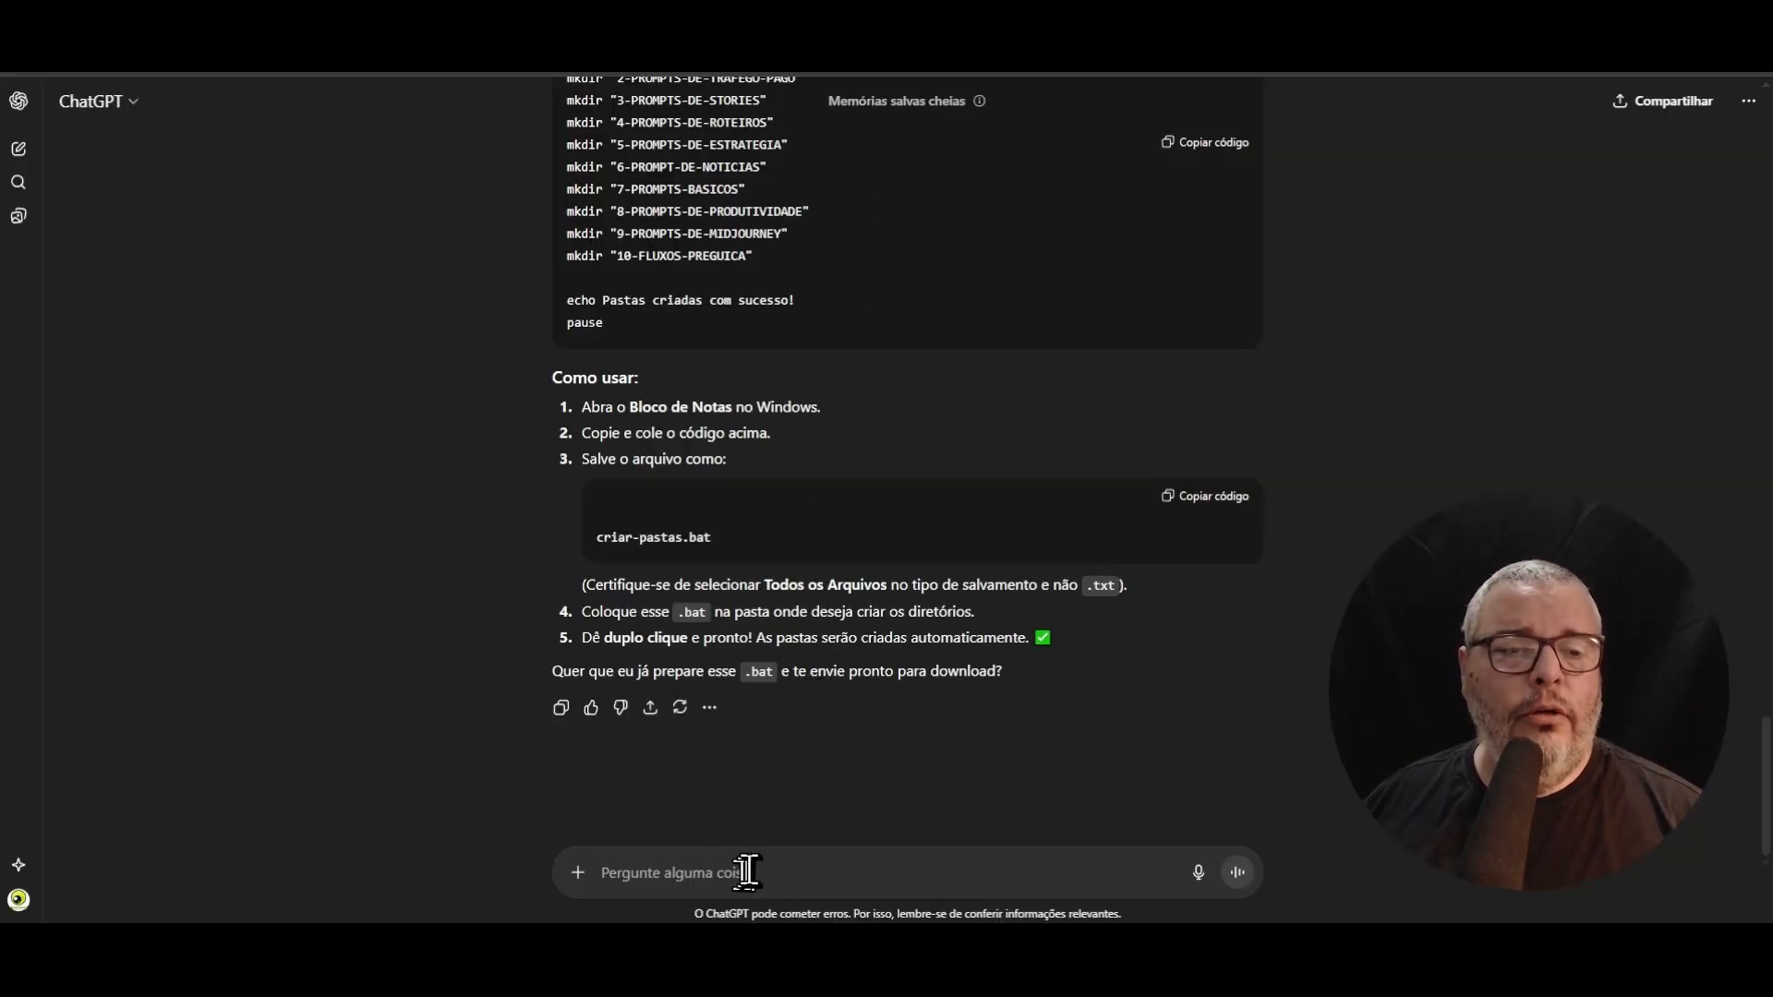
- In ChatGPT, write "Chat, por favor, gere uma listagem de pastas, seguindo a mesma lógica de criação dos nomes, como eu pedi no começo dessa janela de contexto."
{"action": "left_click", "coordinate": [787, 874]}
{"action": "type", "text": "Cha"}
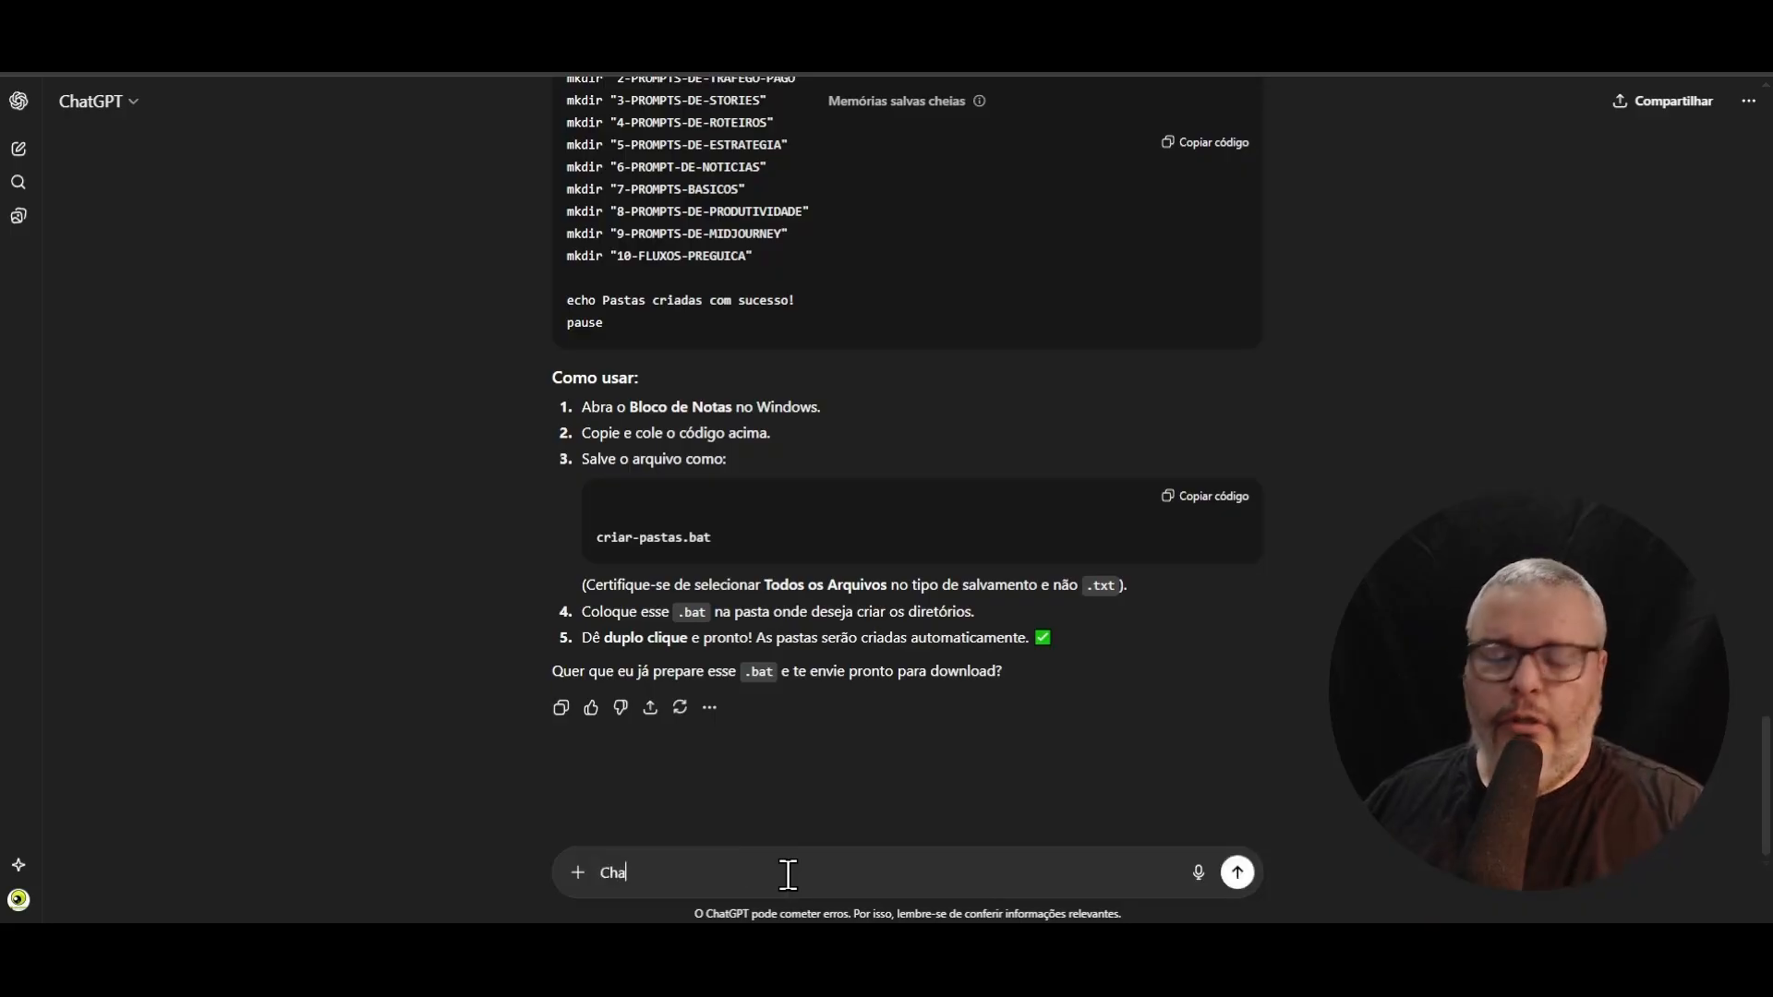
{"action": "type", "text": "t, por favor, gere uma listagem de pastas"}
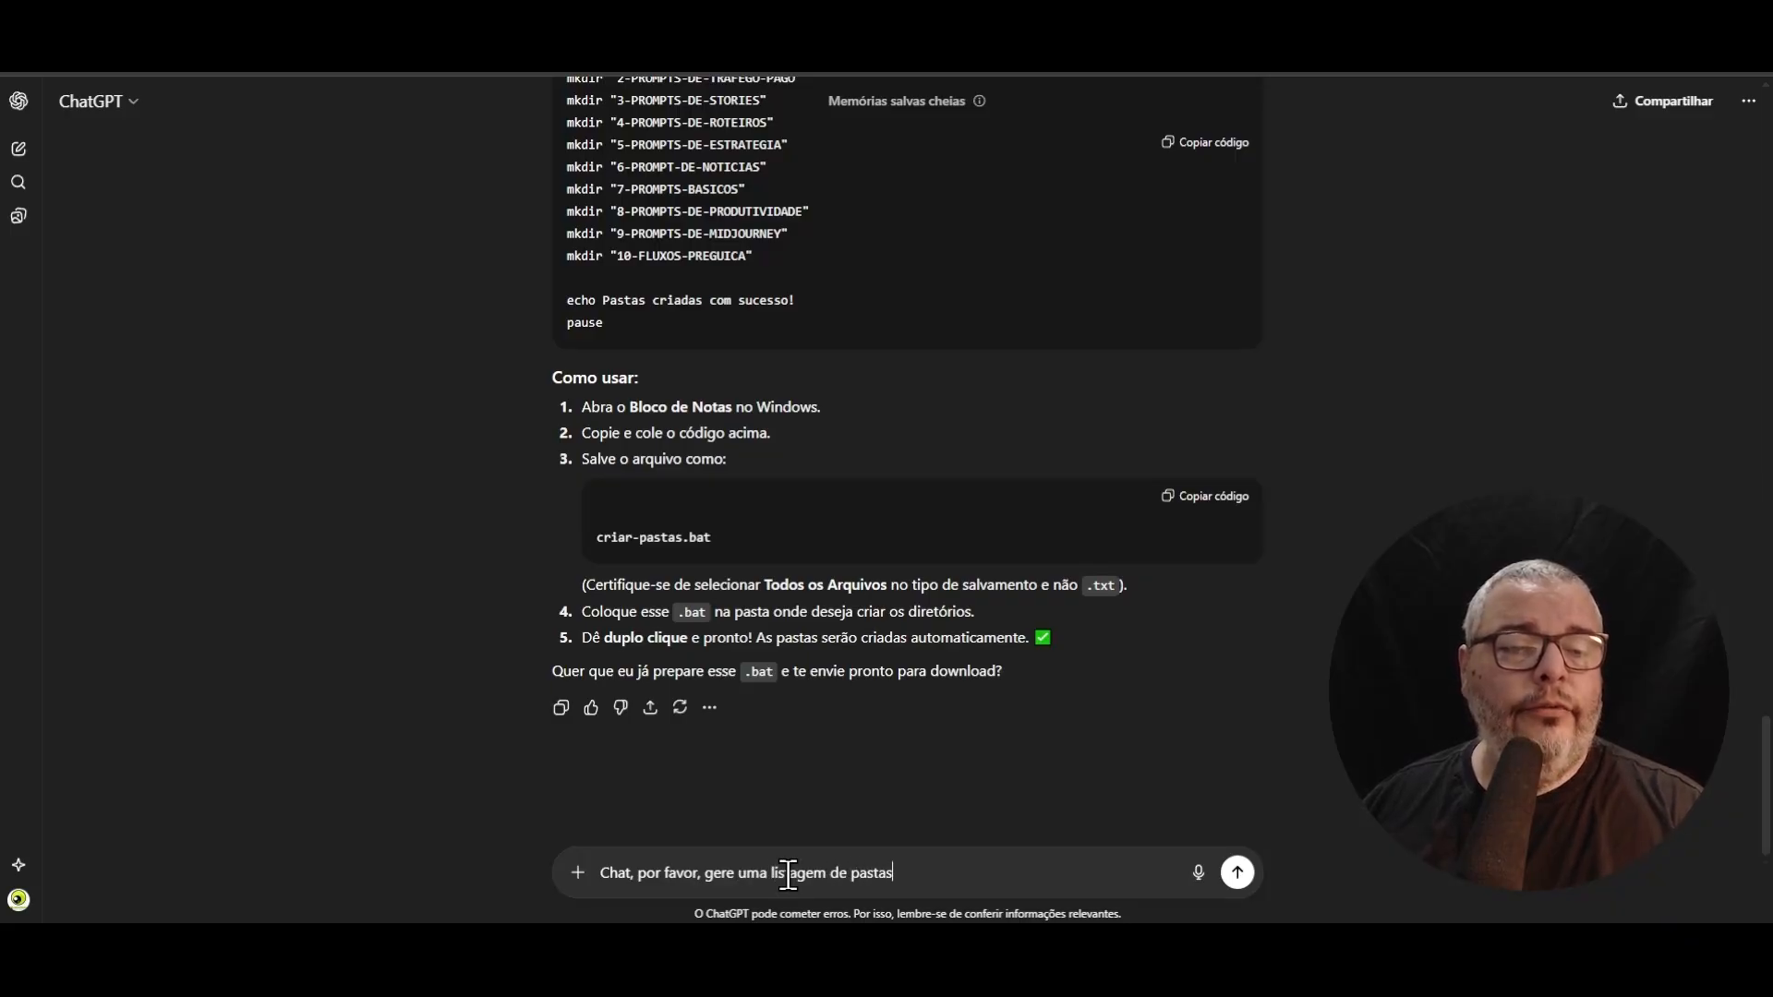
{"action": "type", "text": ", seguindo a mesma lógica de c"}
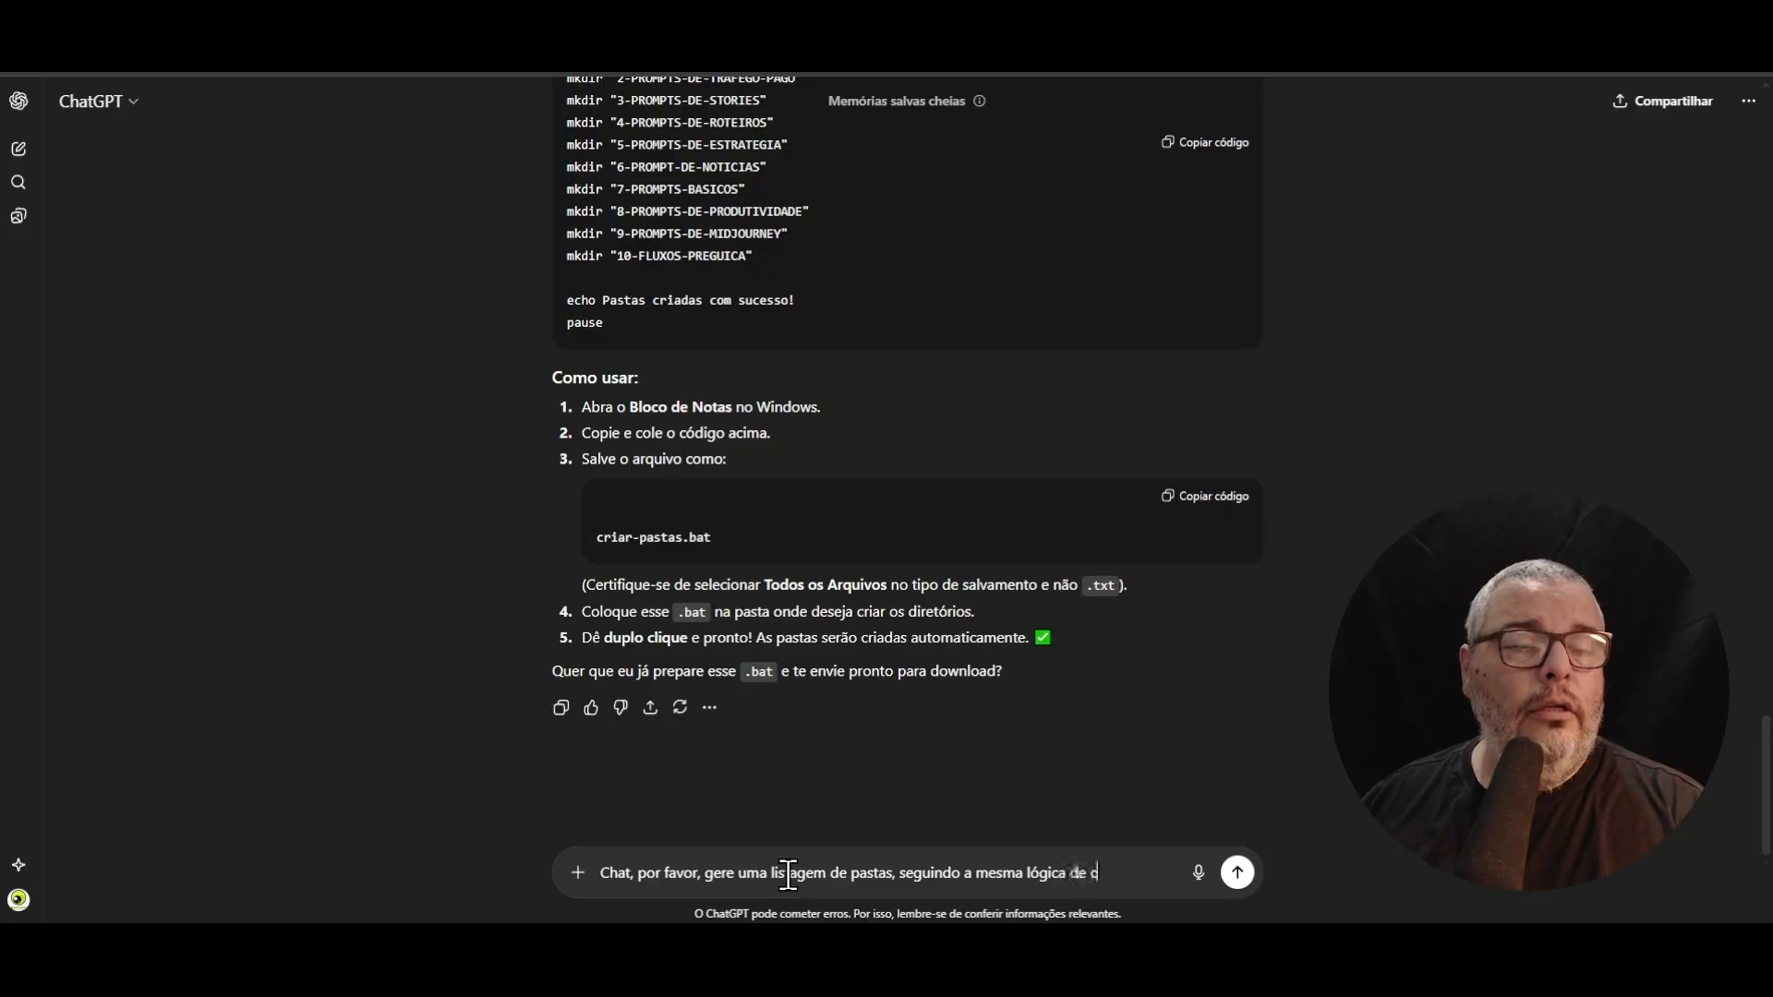
{"action": "type", "text": "nom"}
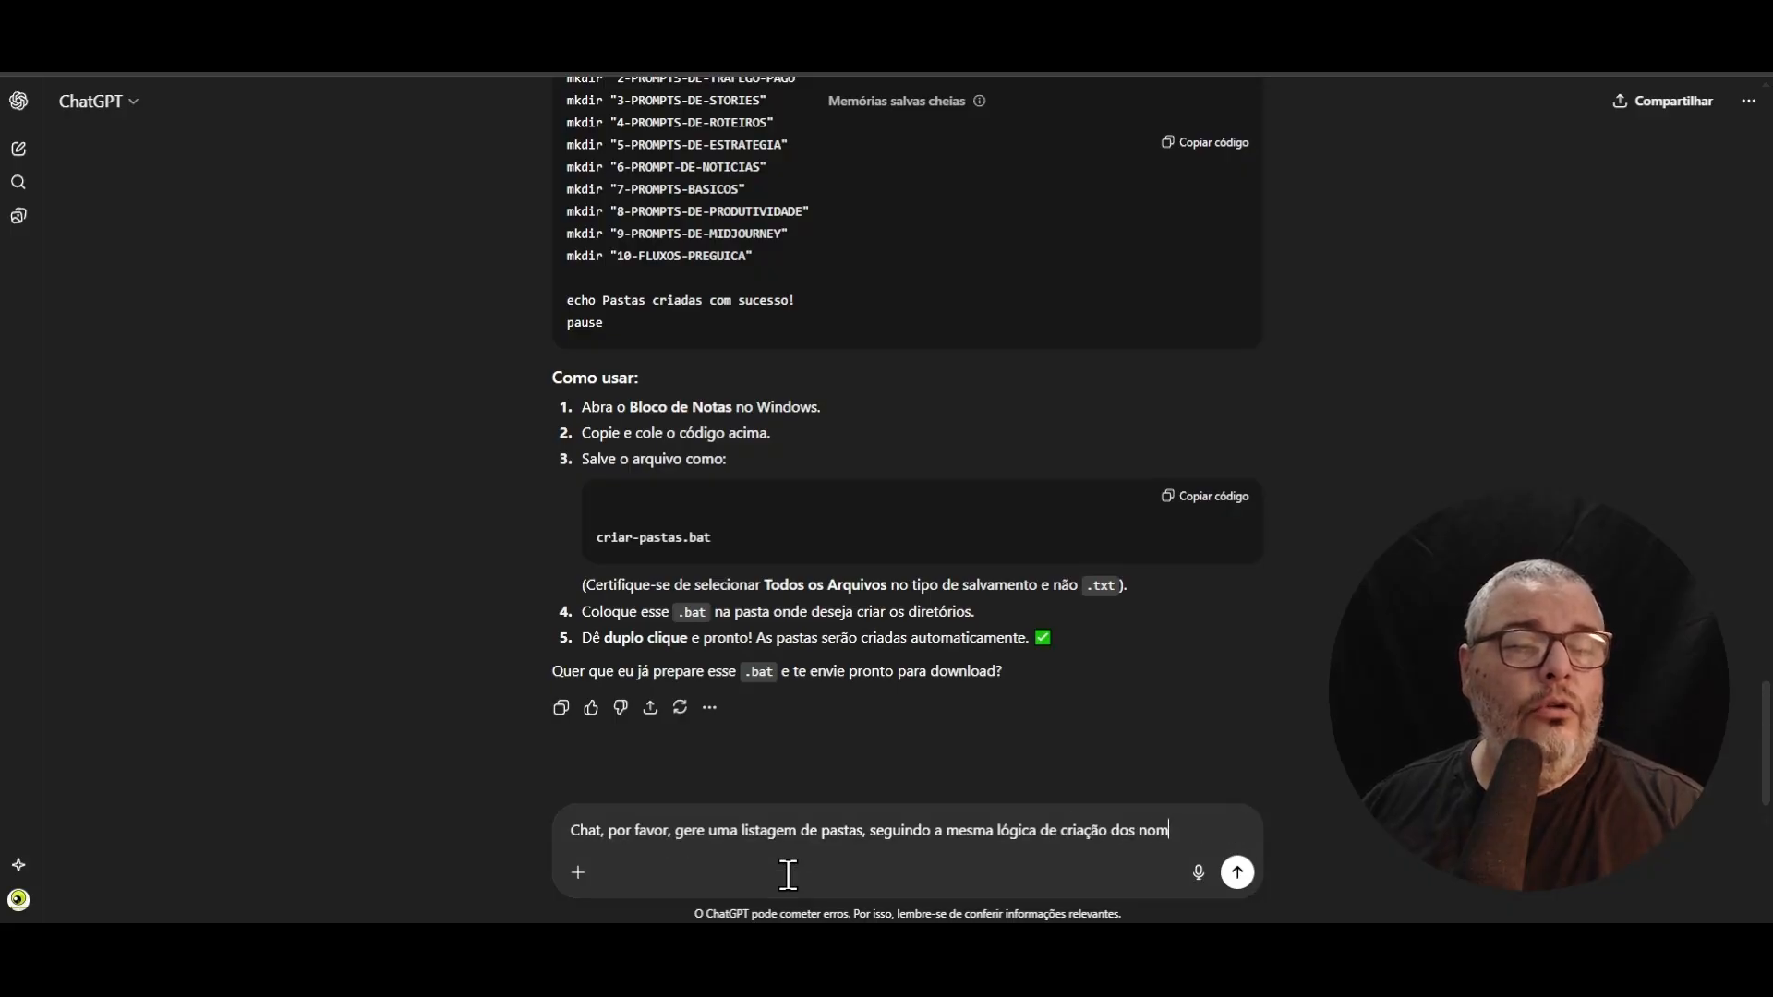
{"action": "type", "text": "es, como eu pedi no começo dessa janela de contexto. Ou"}
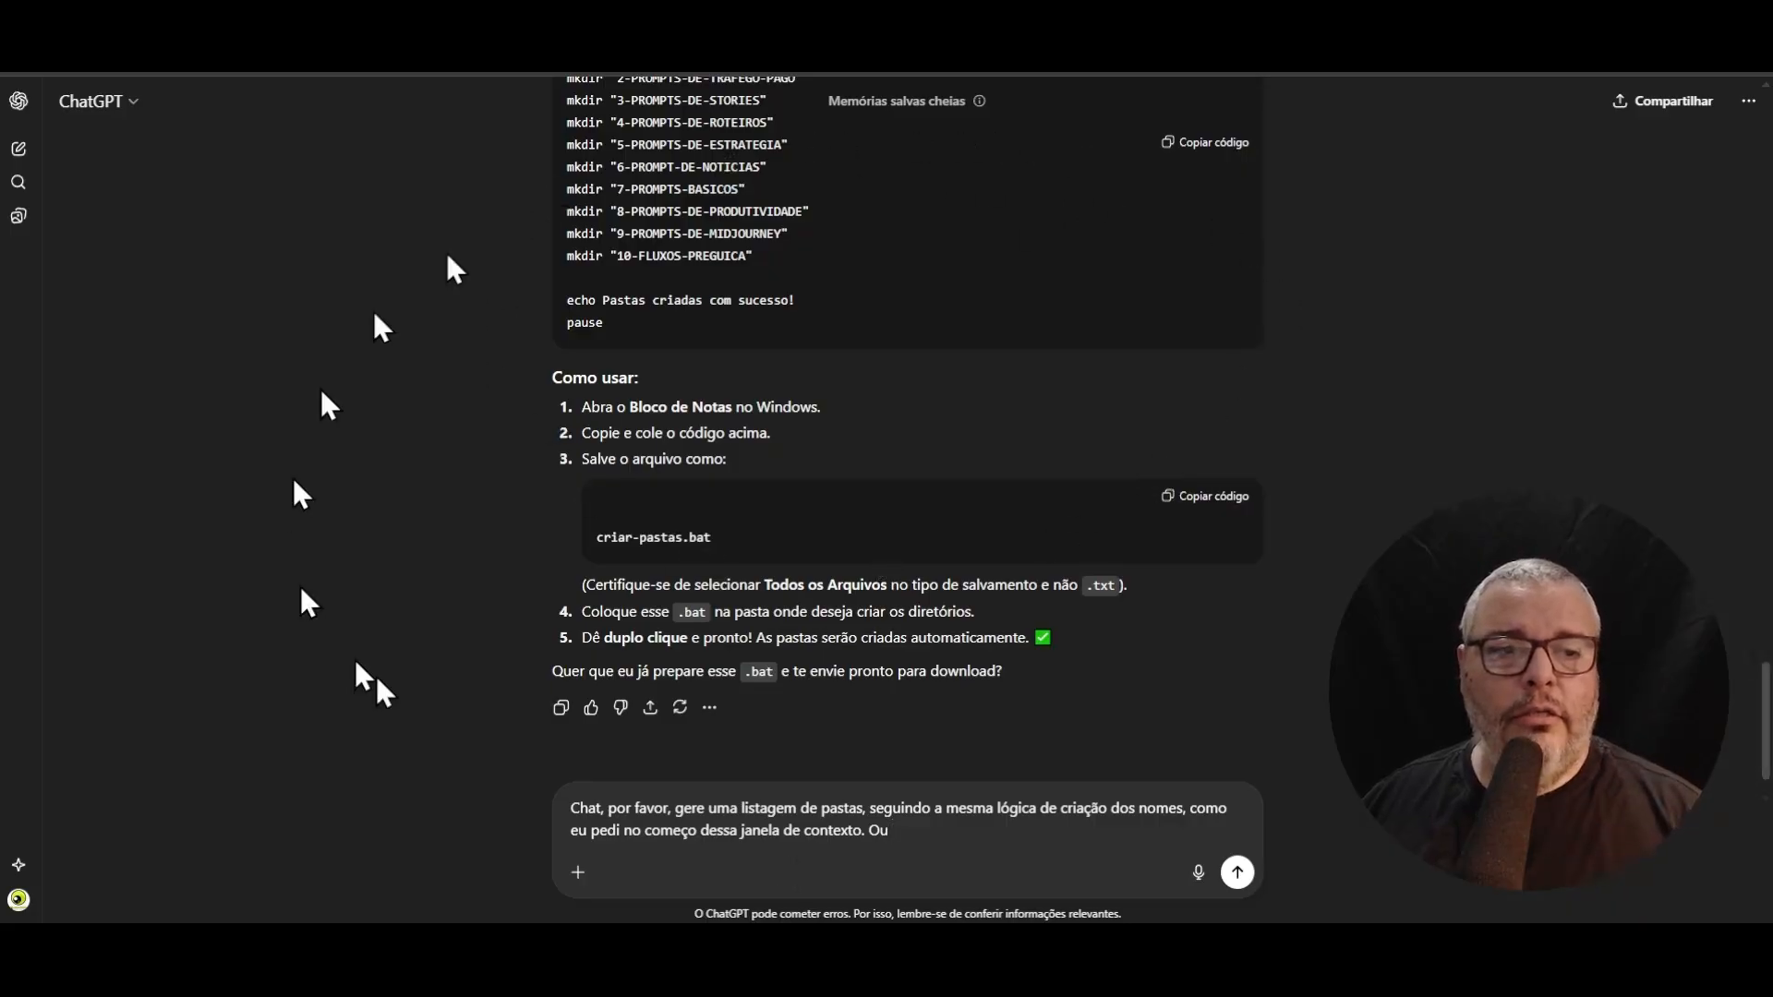
- Review the earlier requests in the conversation and continue the message with "Ou seja, pegue a listagem abaixo, reinicie o ordenador e gere essa nova listagem."
{"action": "scroll", "coordinate": [580, 310], "scroll_direction": "up", "scroll_amount": 15}
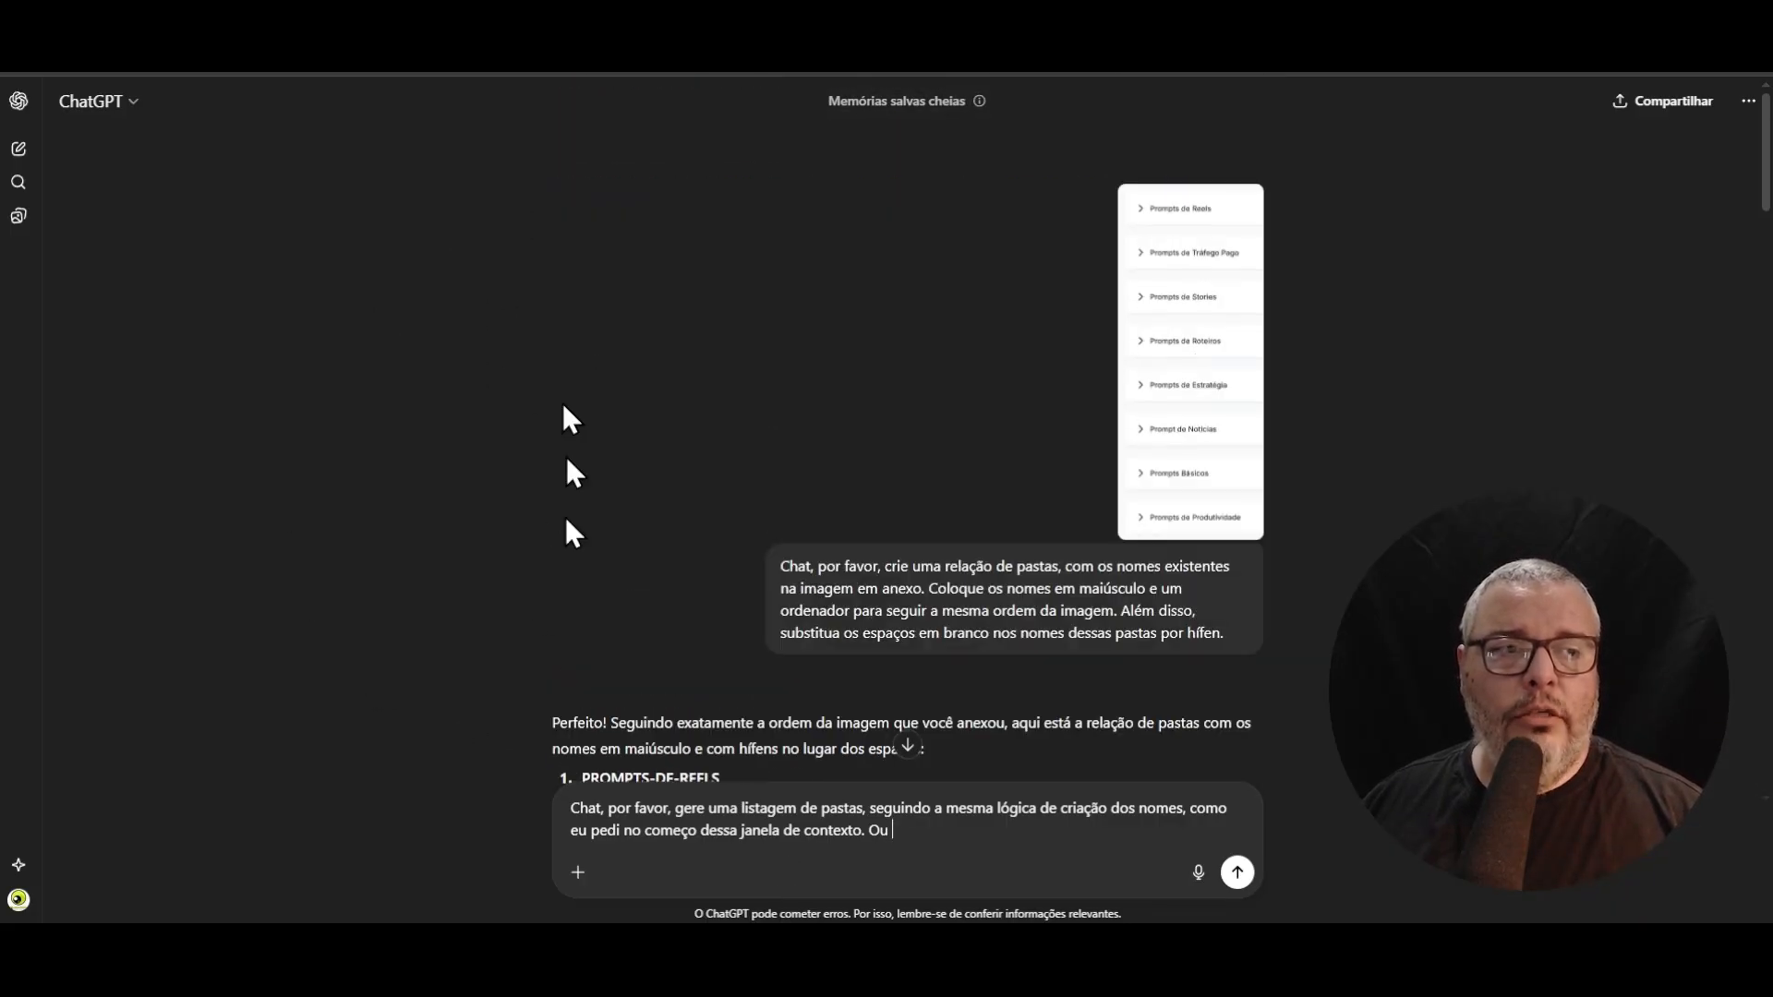
{"action": "scroll", "coordinate": [639, 551], "scroll_direction": "down", "scroll_amount": 15}
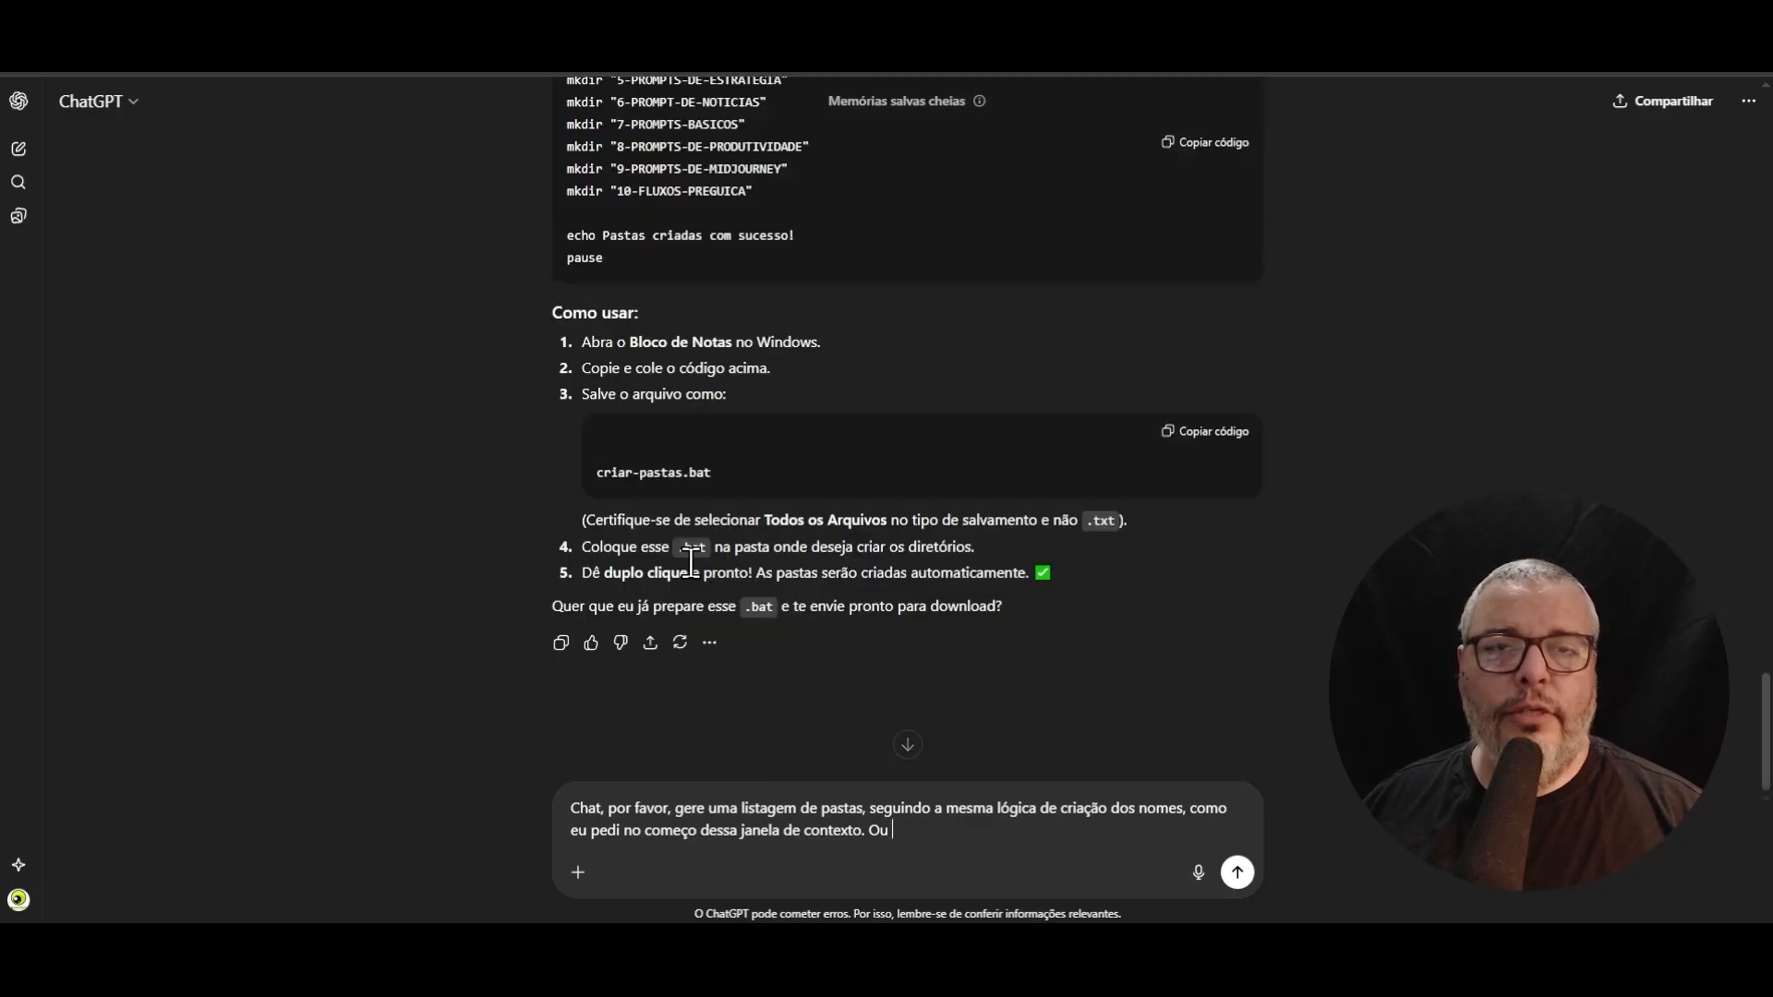
{"action": "scroll", "coordinate": [689, 561], "scroll_direction": "up", "scroll_amount": 20}
{"action": "scroll", "coordinate": [769, 536], "scroll_direction": "down", "scroll_amount": 15}
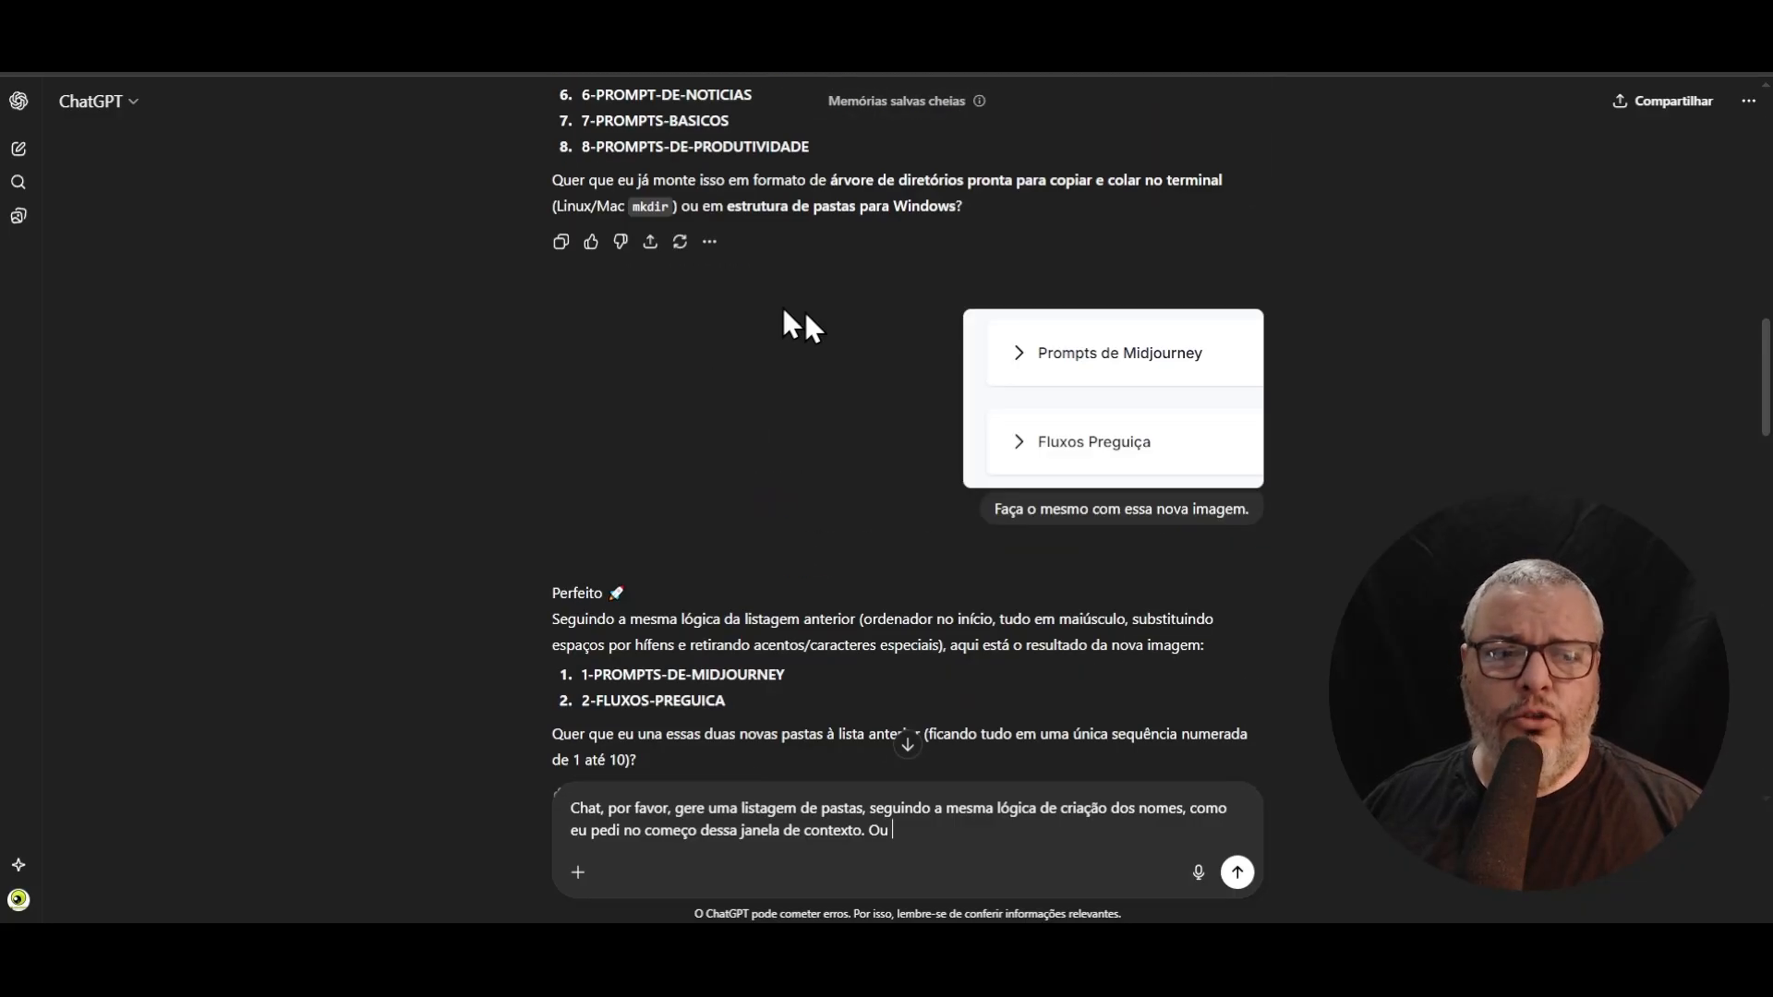
{"action": "scroll", "coordinate": [769, 541], "scroll_direction": "down", "scroll_amount": 15}
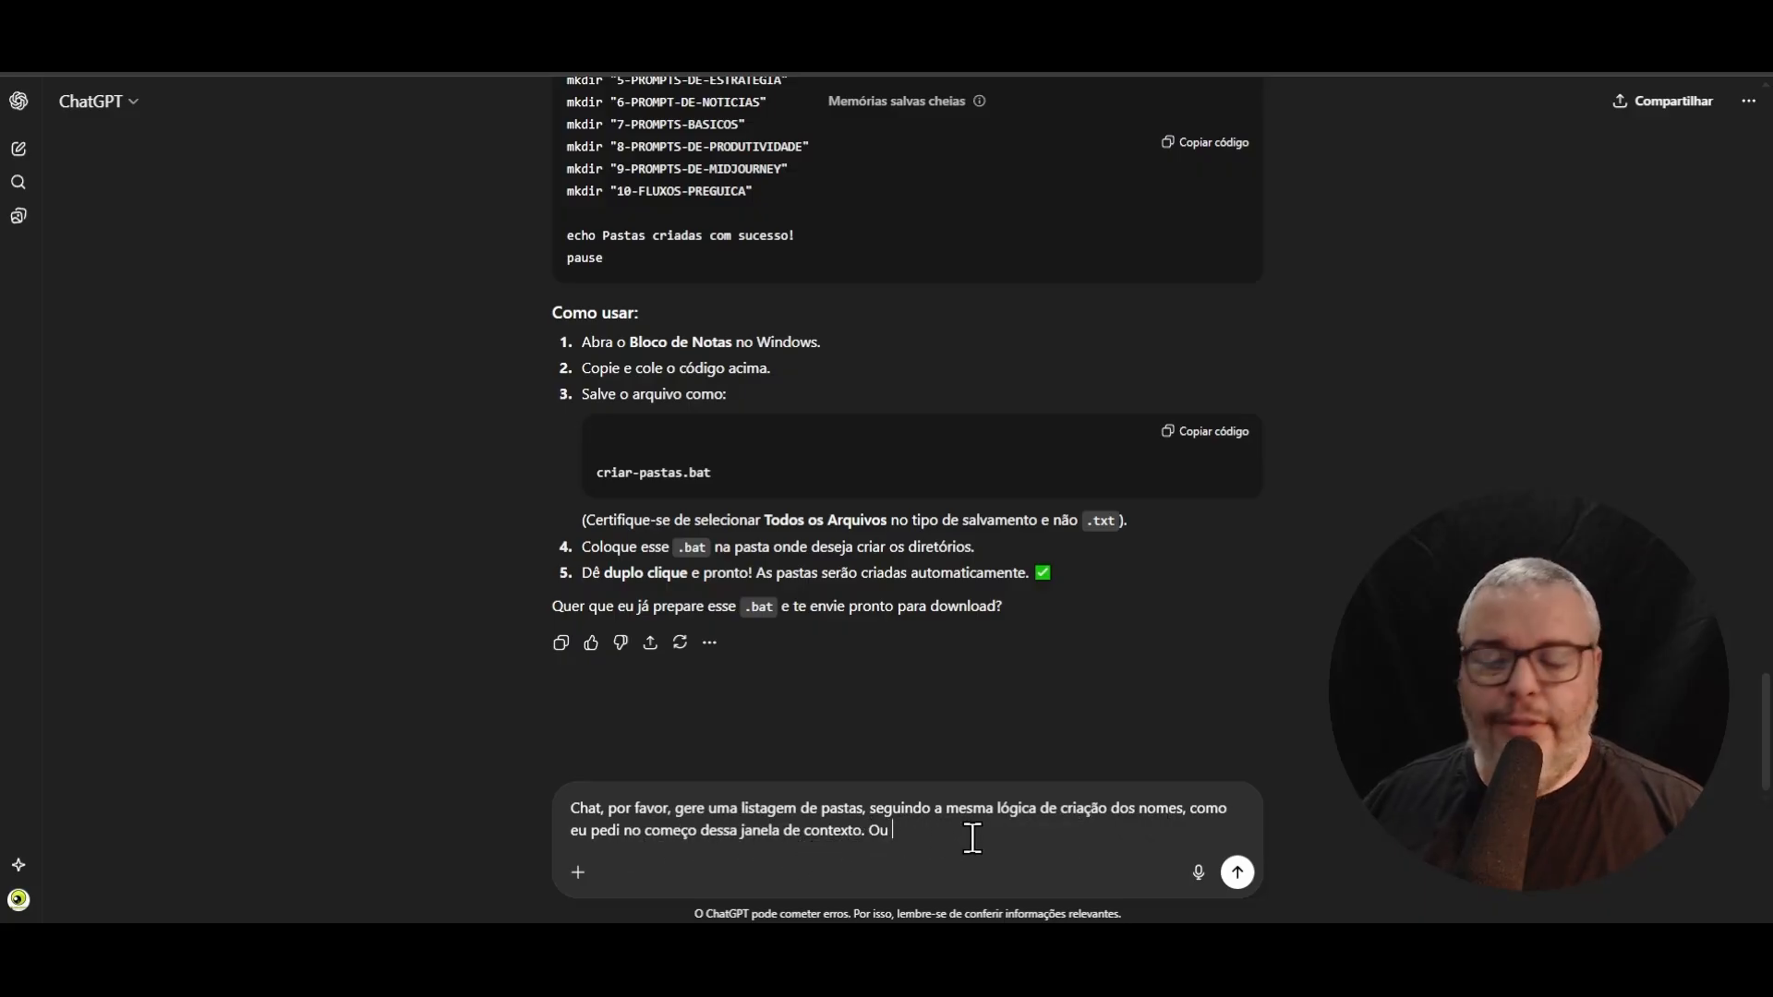
{"action": "type", "text": "seja, pegue a listagem abaixo, reinicie o ordenador e"}
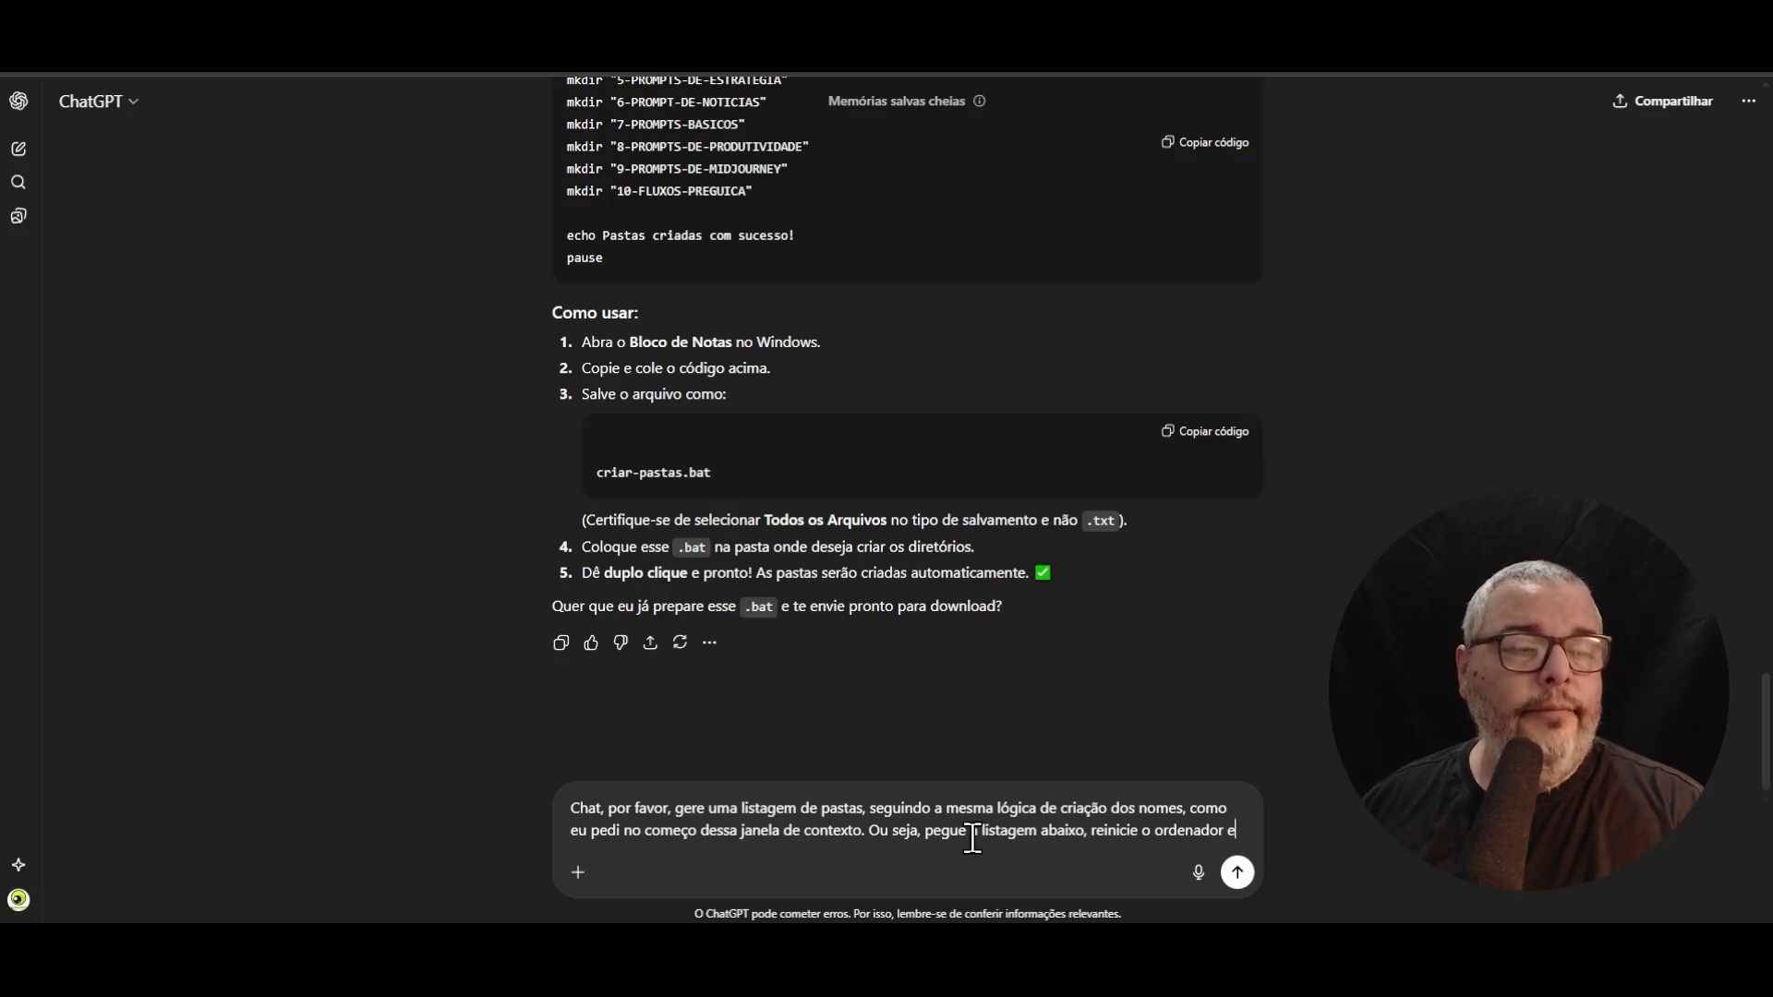
{"action": "type", "text": "gere uma lis"}
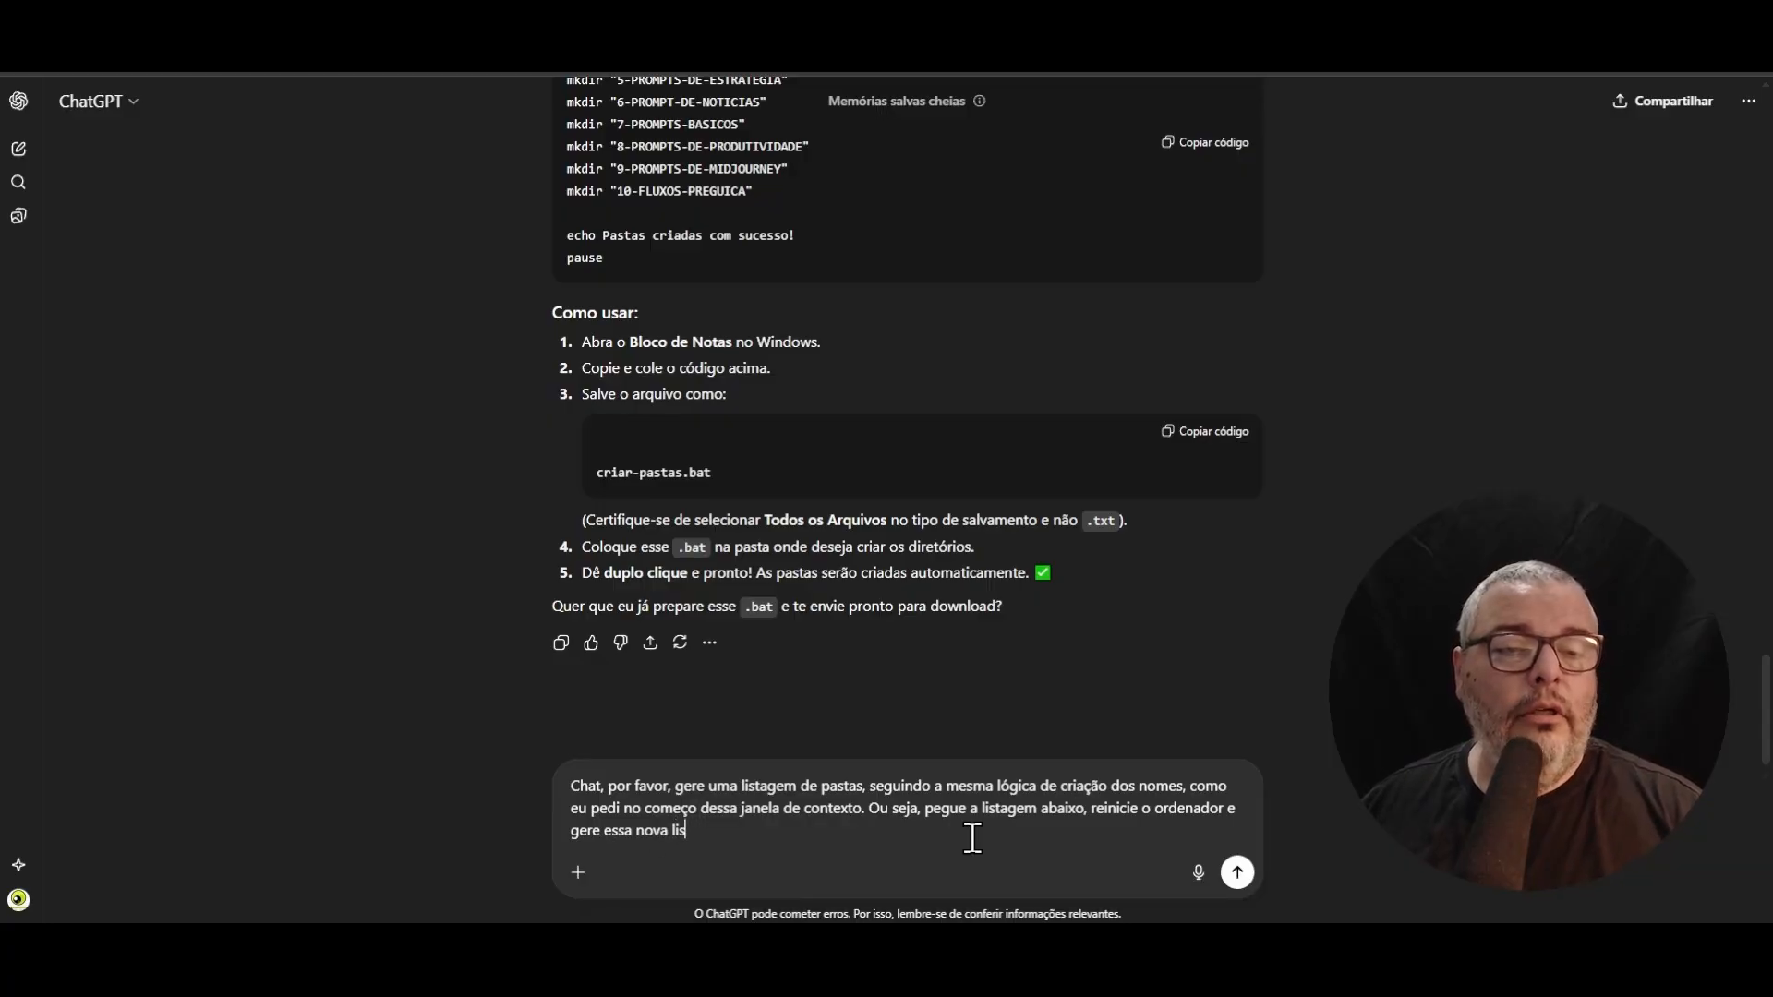
{"action": "type", "text": "tagem."}
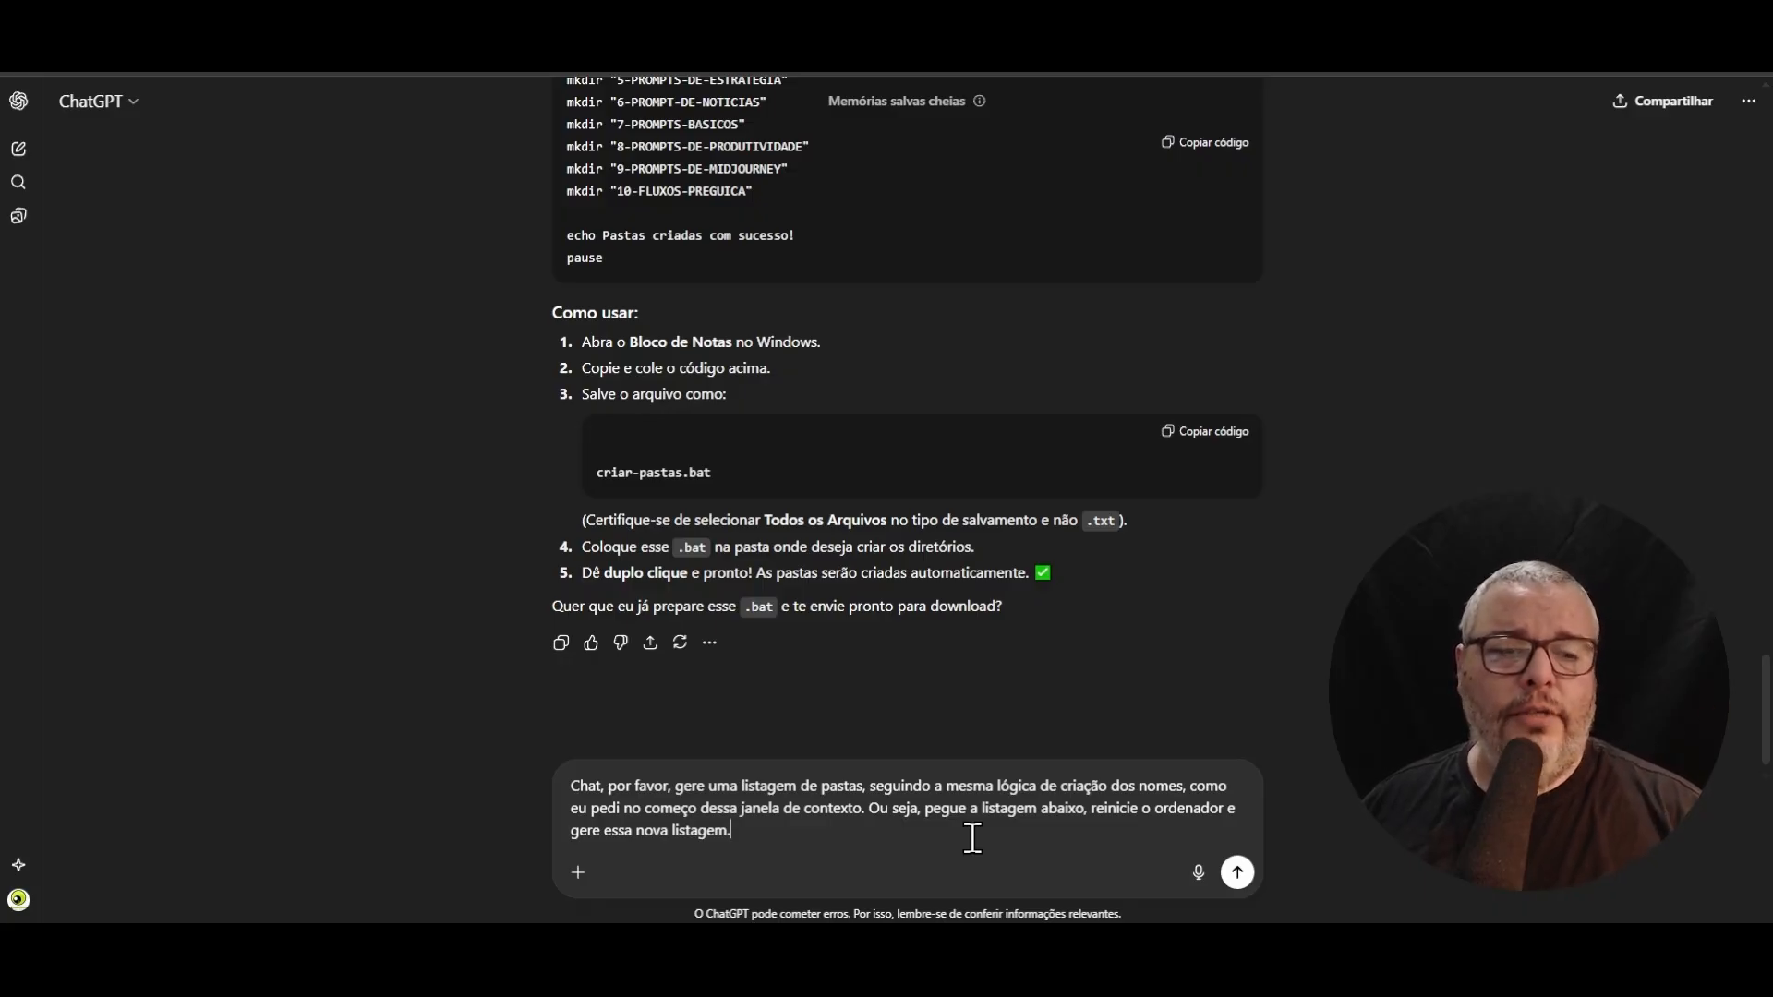
- Reword the end of the unsent message to "gere a nova listagem." and add blank lines below it
{"action": "scroll", "coordinate": [169, 229], "scroll_direction": "up", "scroll_amount": 20}
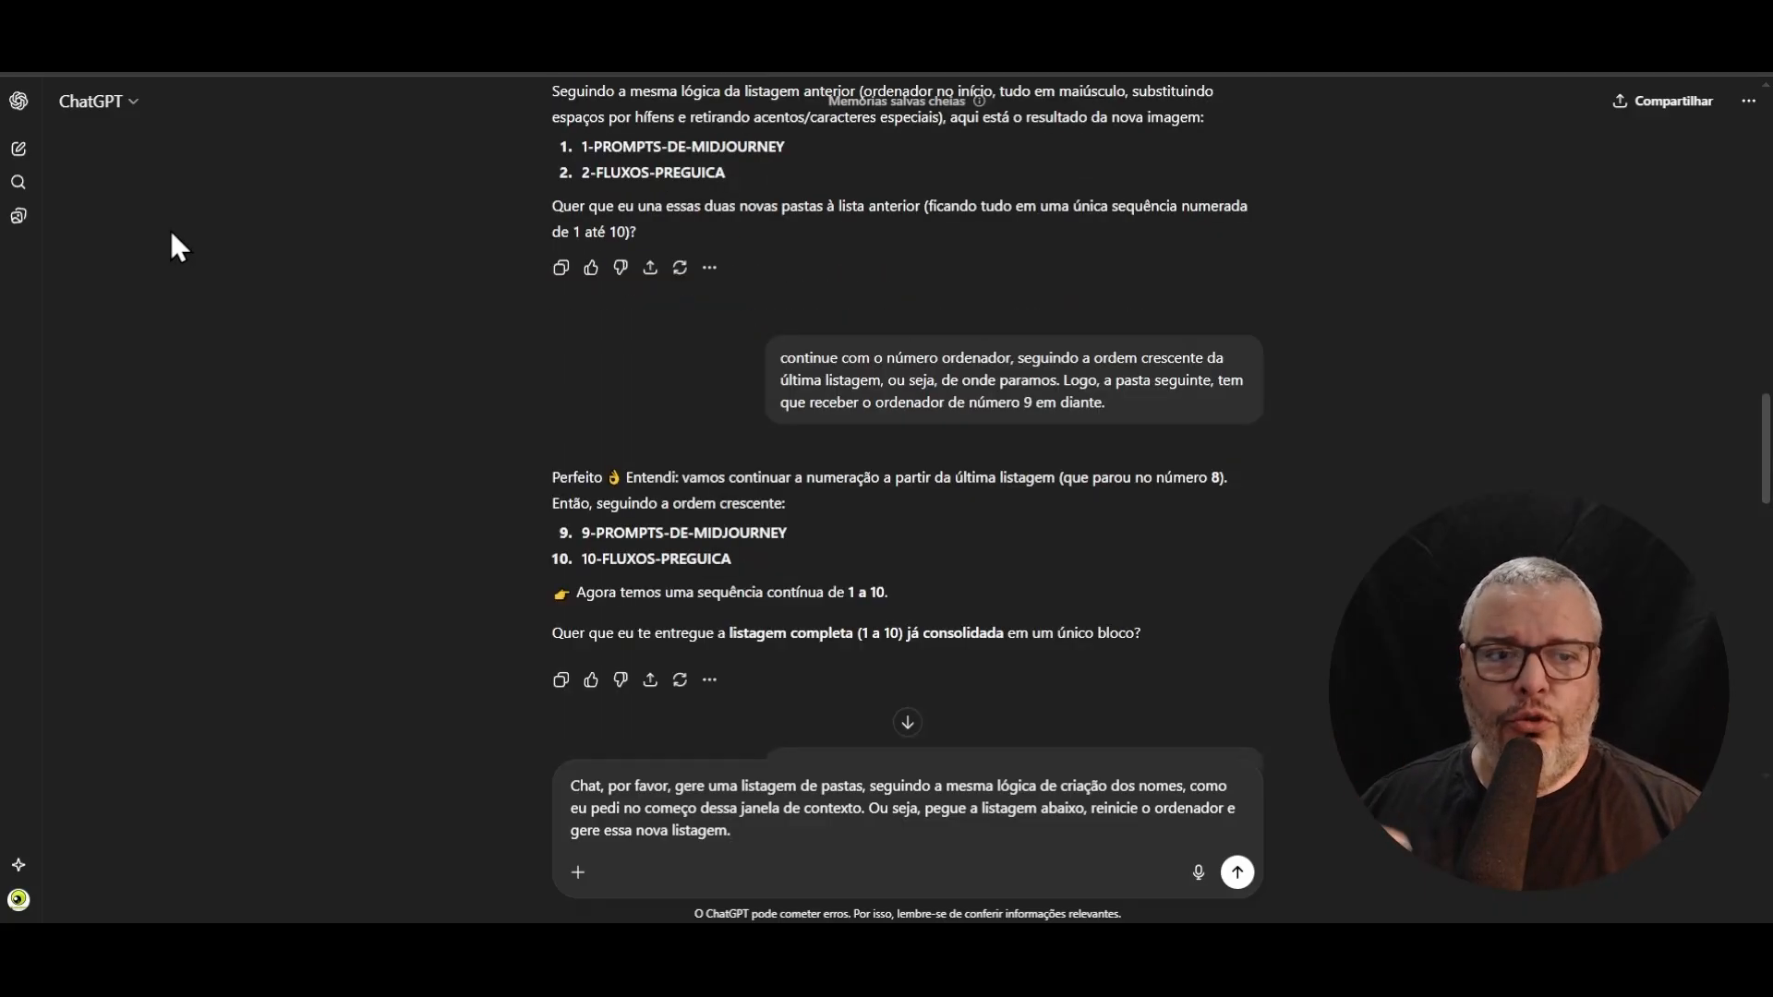
{"action": "scroll", "coordinate": [205, 415], "scroll_direction": "down", "scroll_amount": 12}
{"action": "scroll", "coordinate": [205, 414], "scroll_direction": "down", "scroll_amount": 9}
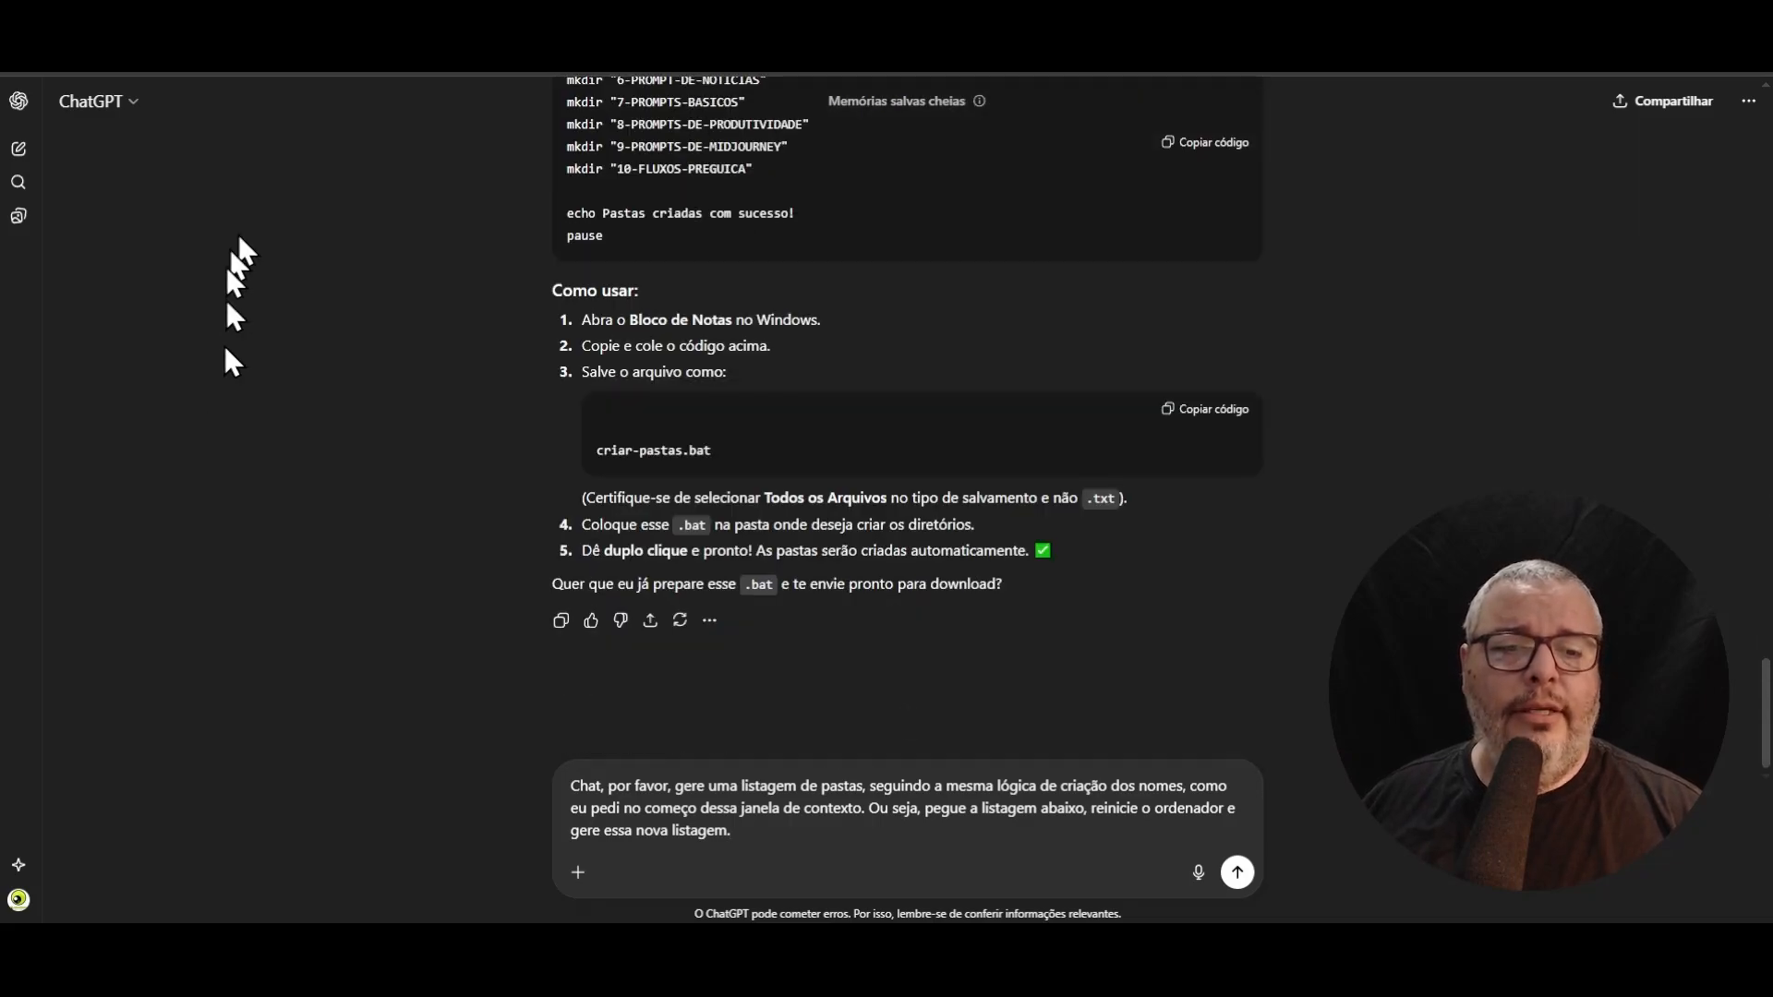
{"action": "key", "text": "shift+Return"}
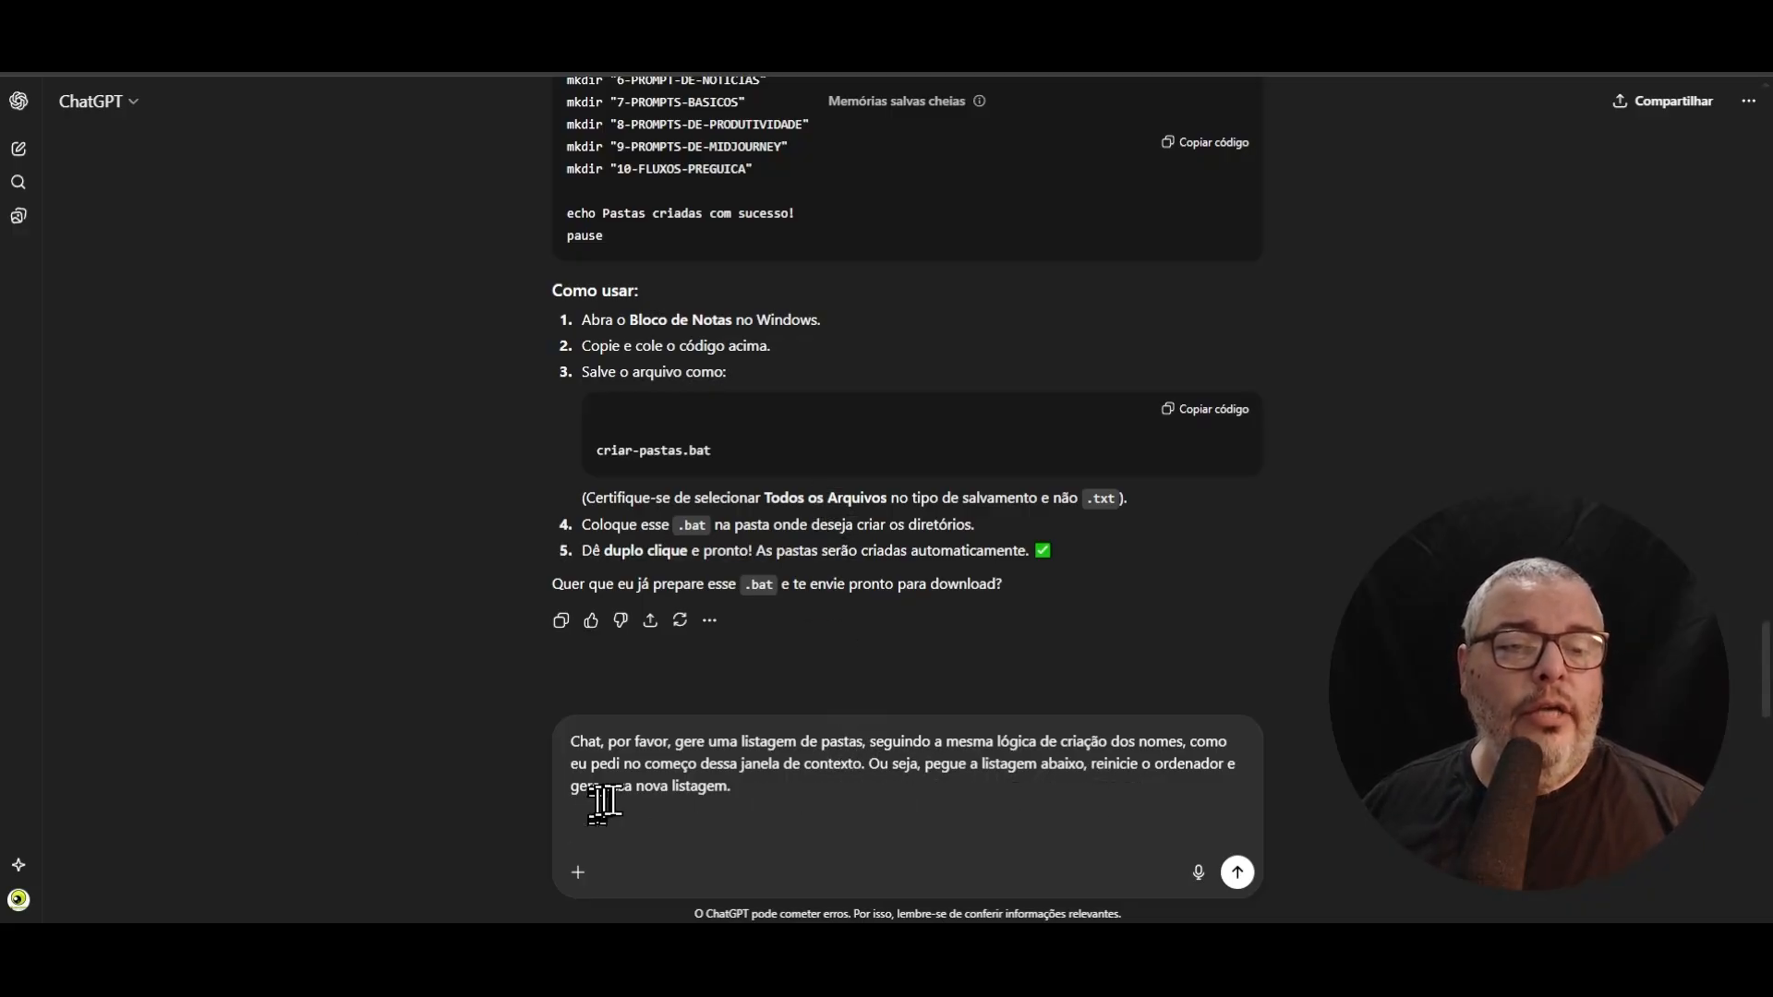
{"action": "type", "text": "a"}
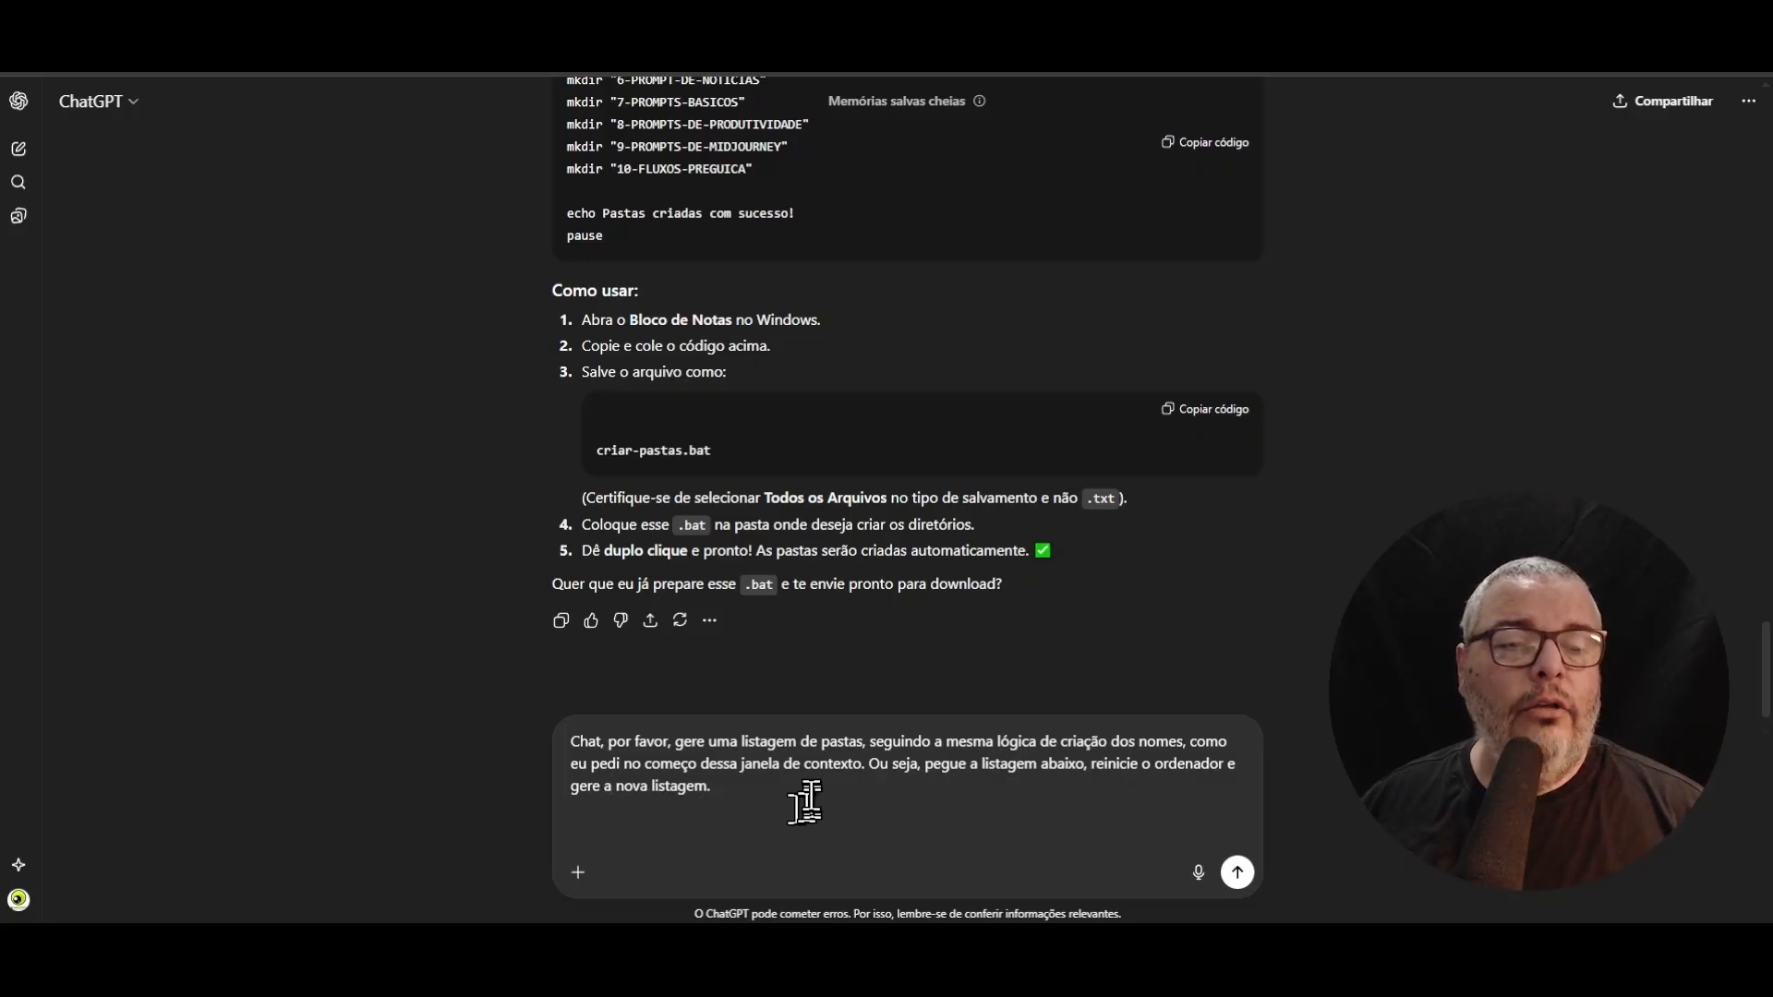
{"action": "left_click", "coordinate": [769, 794]}
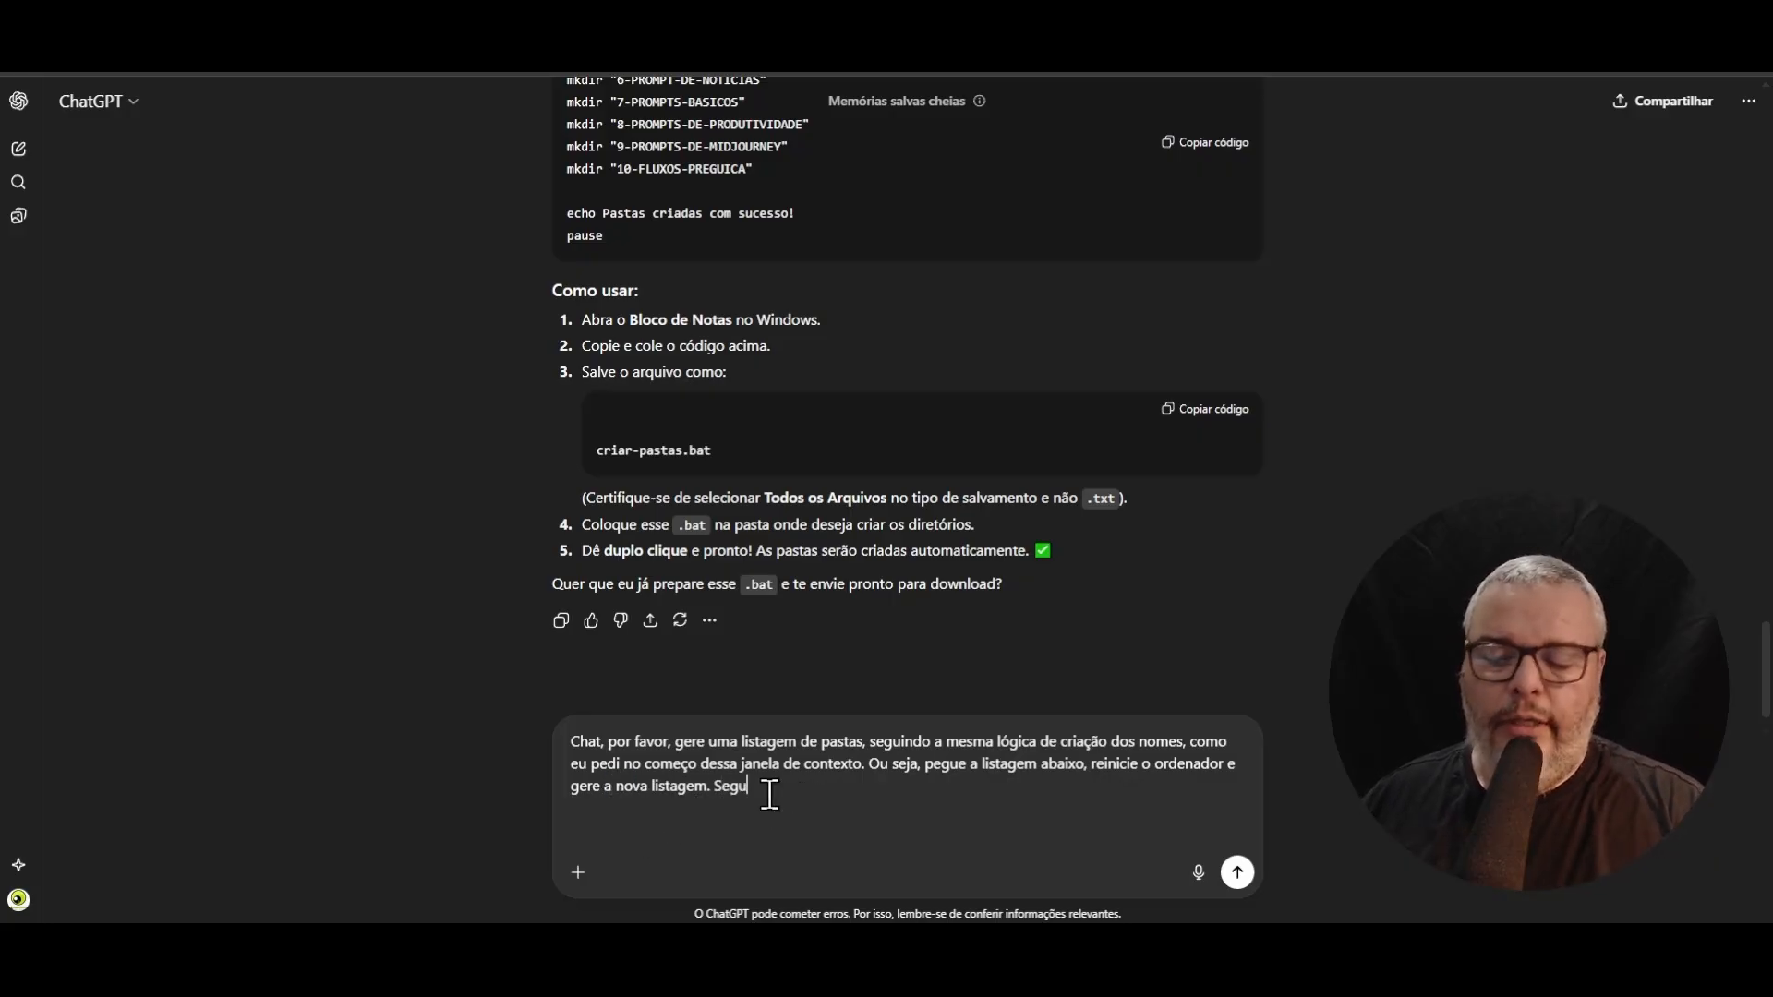
{"action": "key", "text": "shift+Return"}
{"action": "key", "text": "shift+Return"}
{"action": "key", "text": "ctrl+v"}
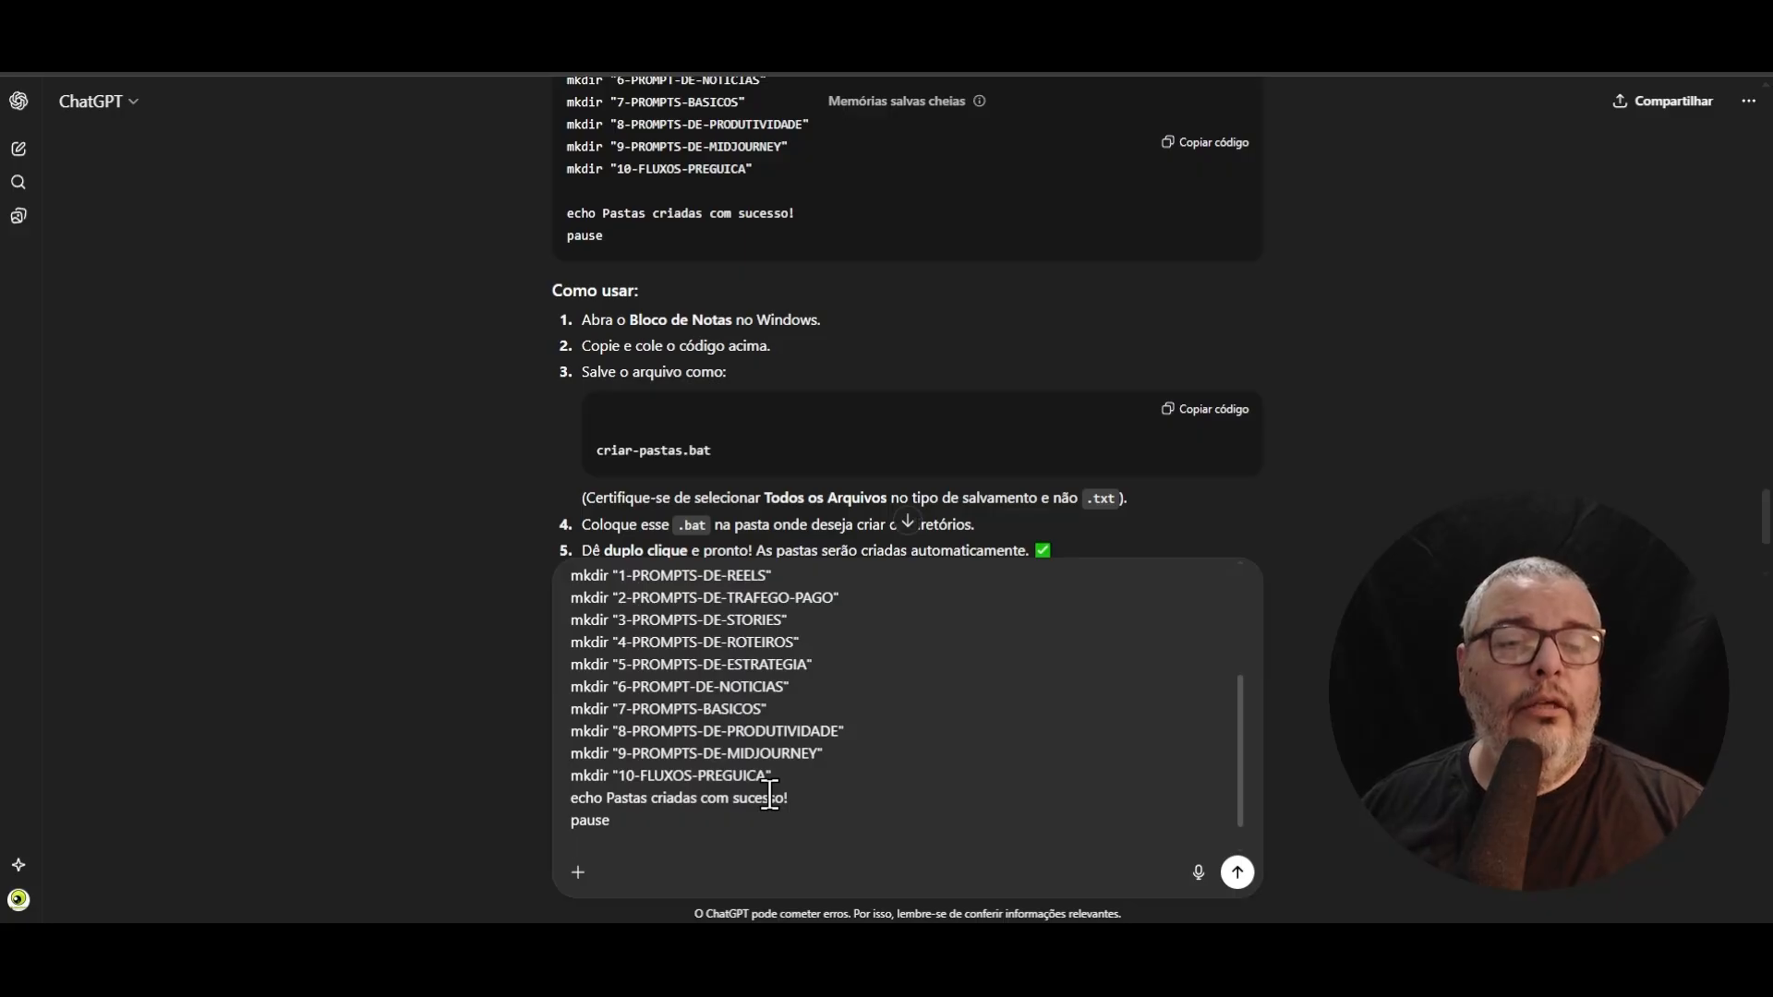
{"action": "key", "text": "ctrl+z"}
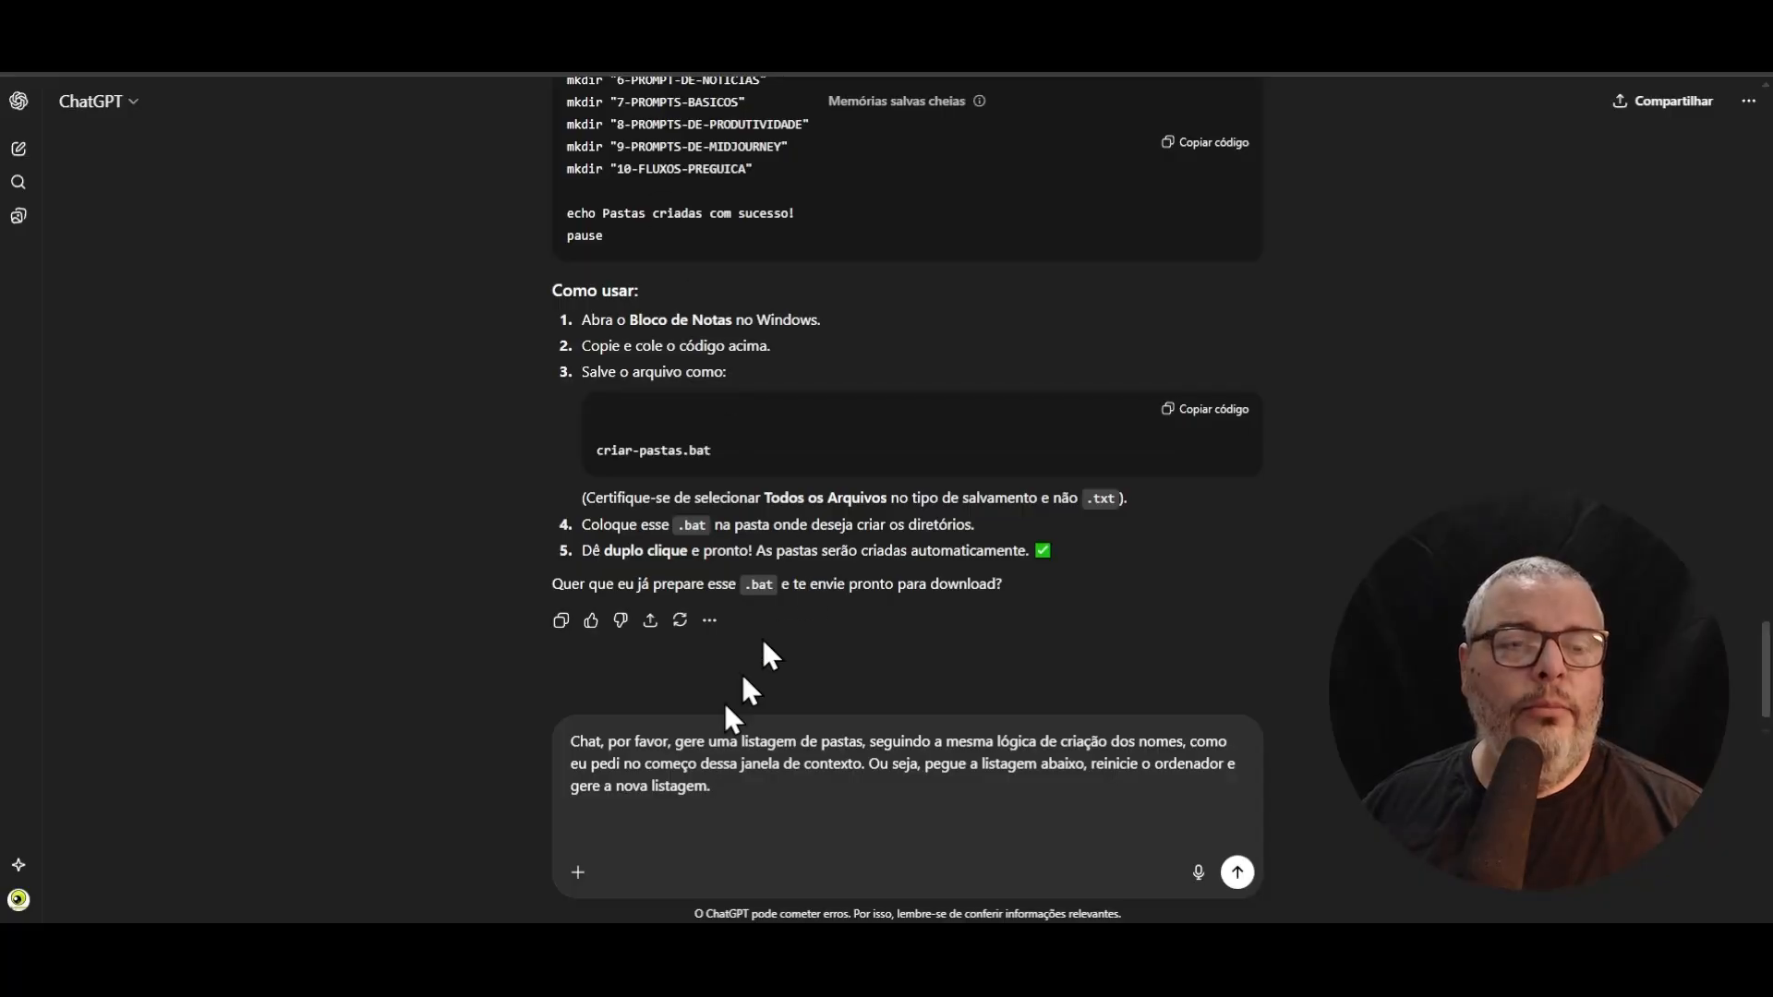
- Insert the copied Reels prompt titles, from Capitão Gancho - Títulos Poderosos to Reels de Processo, below the request and send the message
{"action": "left_click", "coordinate": [708, 840]}
{"action": "type", "text": "Capitão Gancho - Títulos Poderosos Legendas em segundos Ganchos virais em segundos Gerador de headlines Gere desejo com esse prompt Ganchos magnéticos (MDC) Posts Virais Reels de Desejo Reels de Processo"}
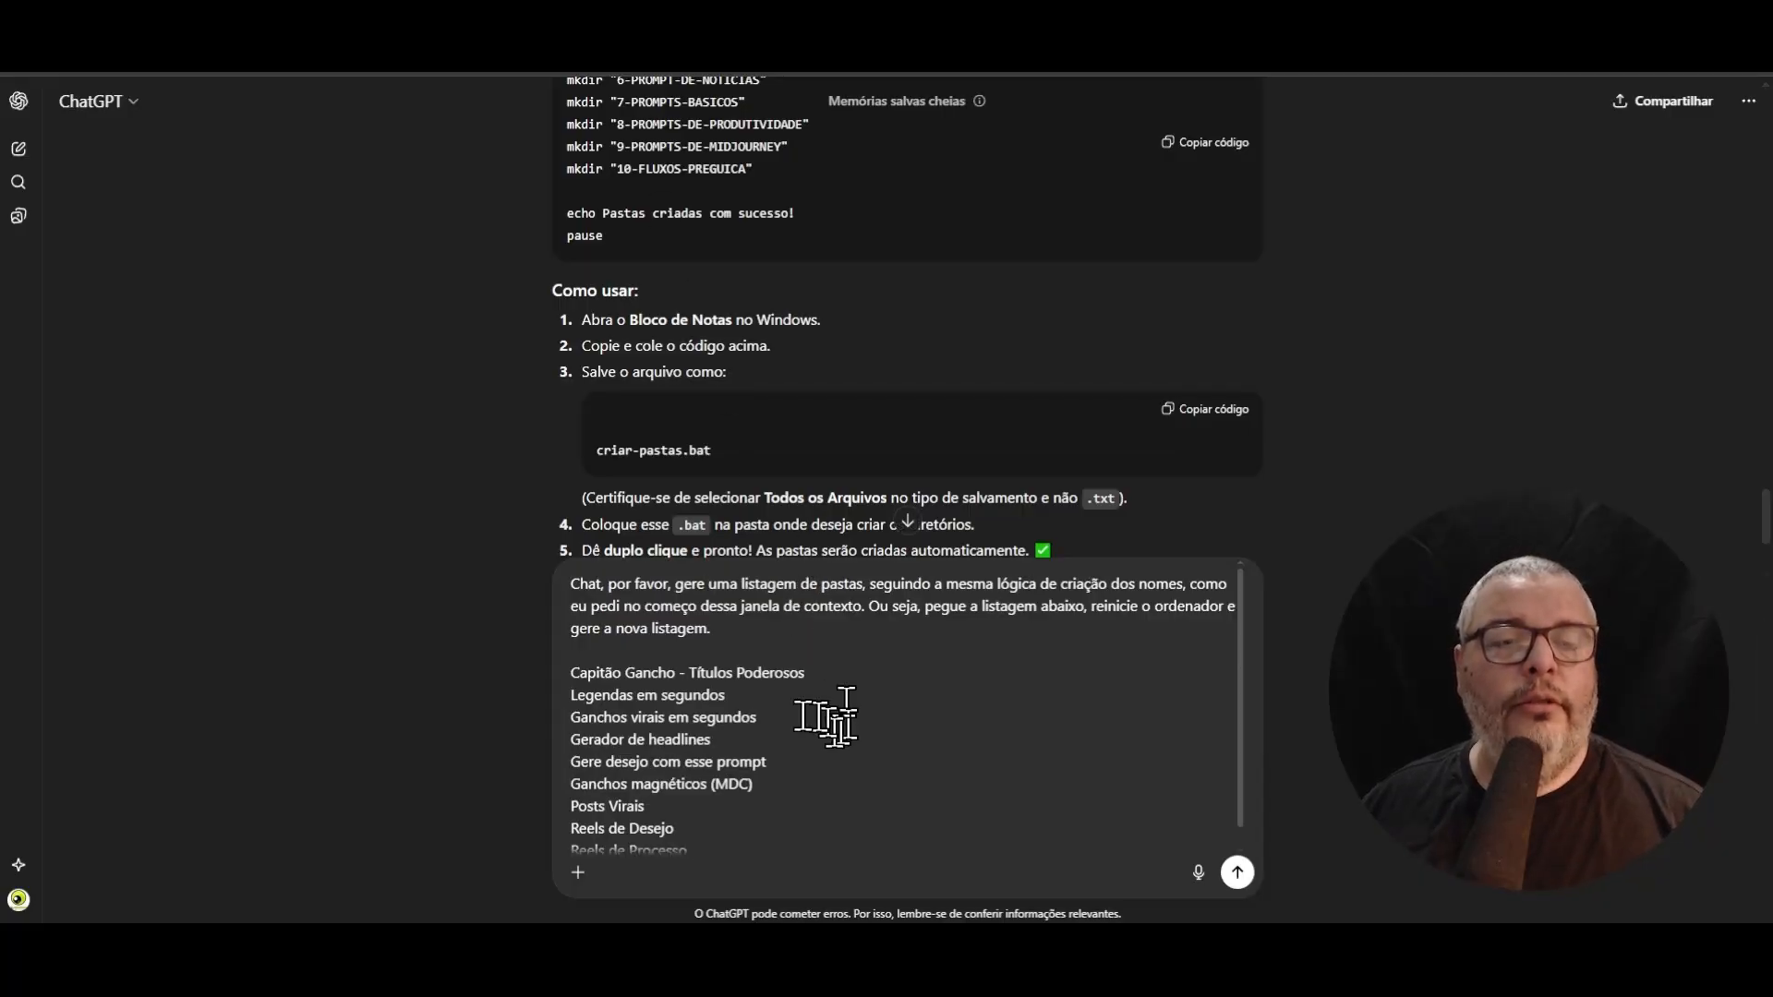
{"action": "left_click", "coordinate": [1238, 876]}
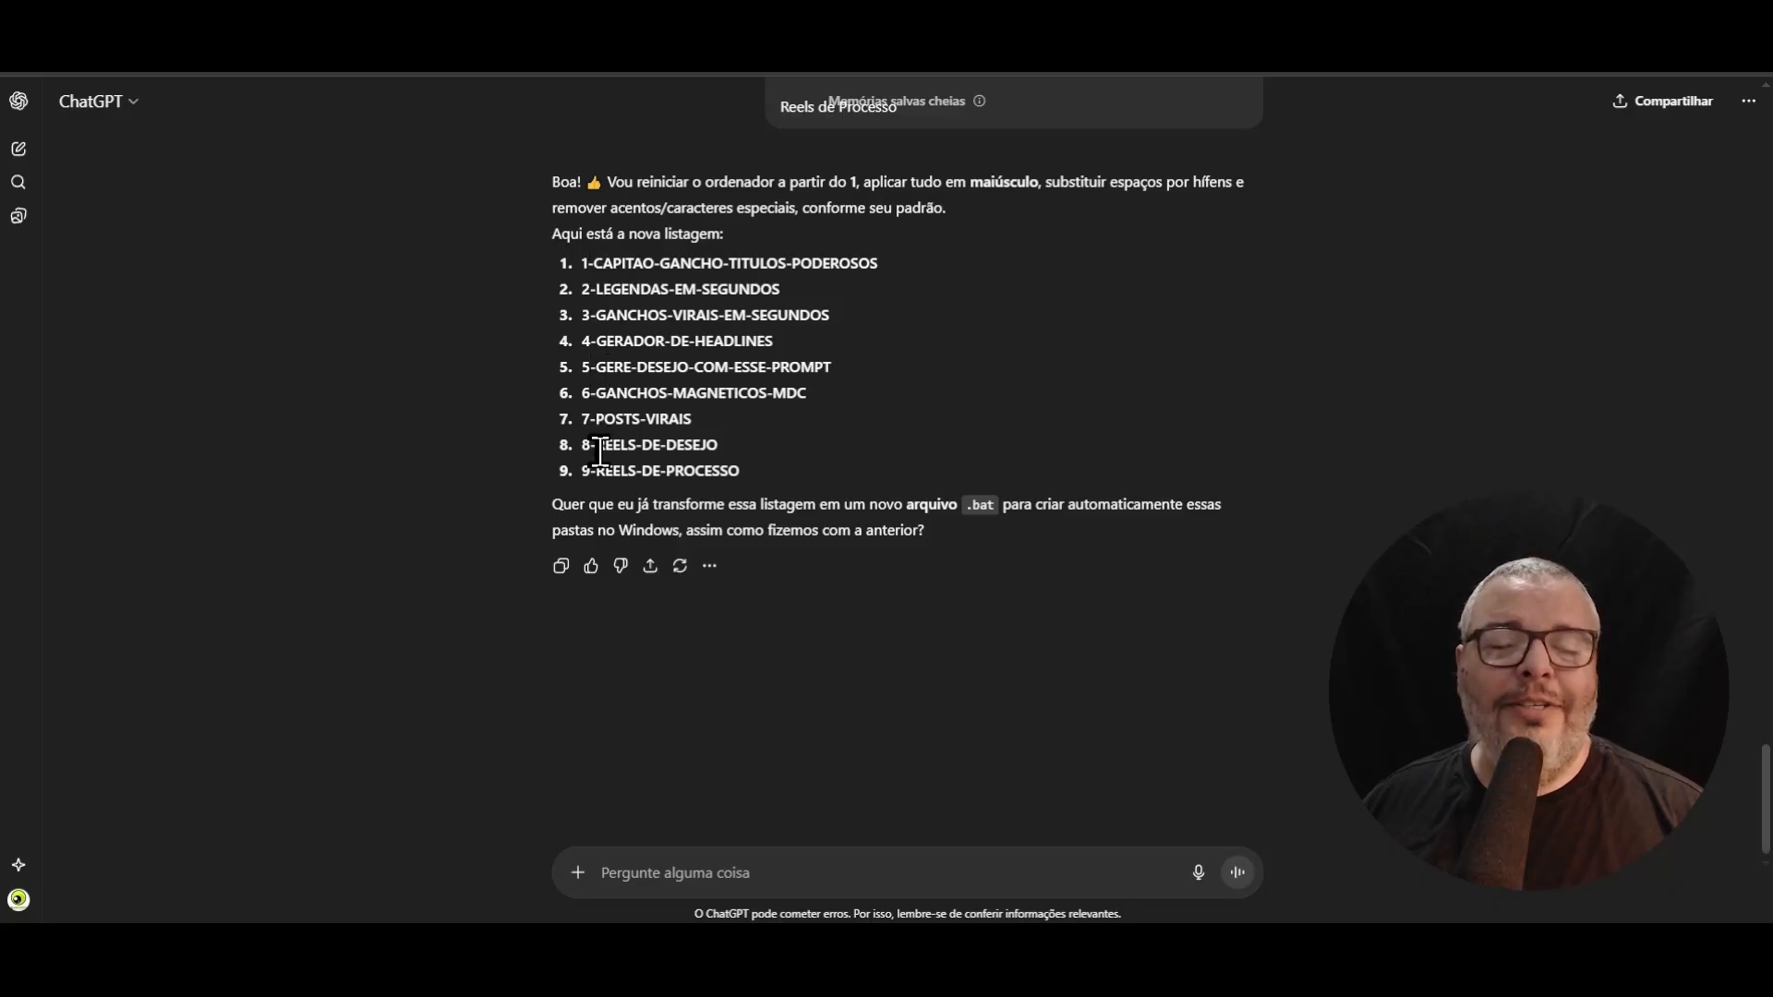
- Review the generated folder list from 1-CAPITAO-GANCHO-TITULOS-PODEROSOS to 9-REELS-DE-PROCESSO and return to the message field
{"action": "left_click_drag", "start_coordinate": [582, 263], "coordinate": [766, 478]}
{"action": "left_click", "coordinate": [786, 475]}
{"action": "left_click", "coordinate": [744, 869]}
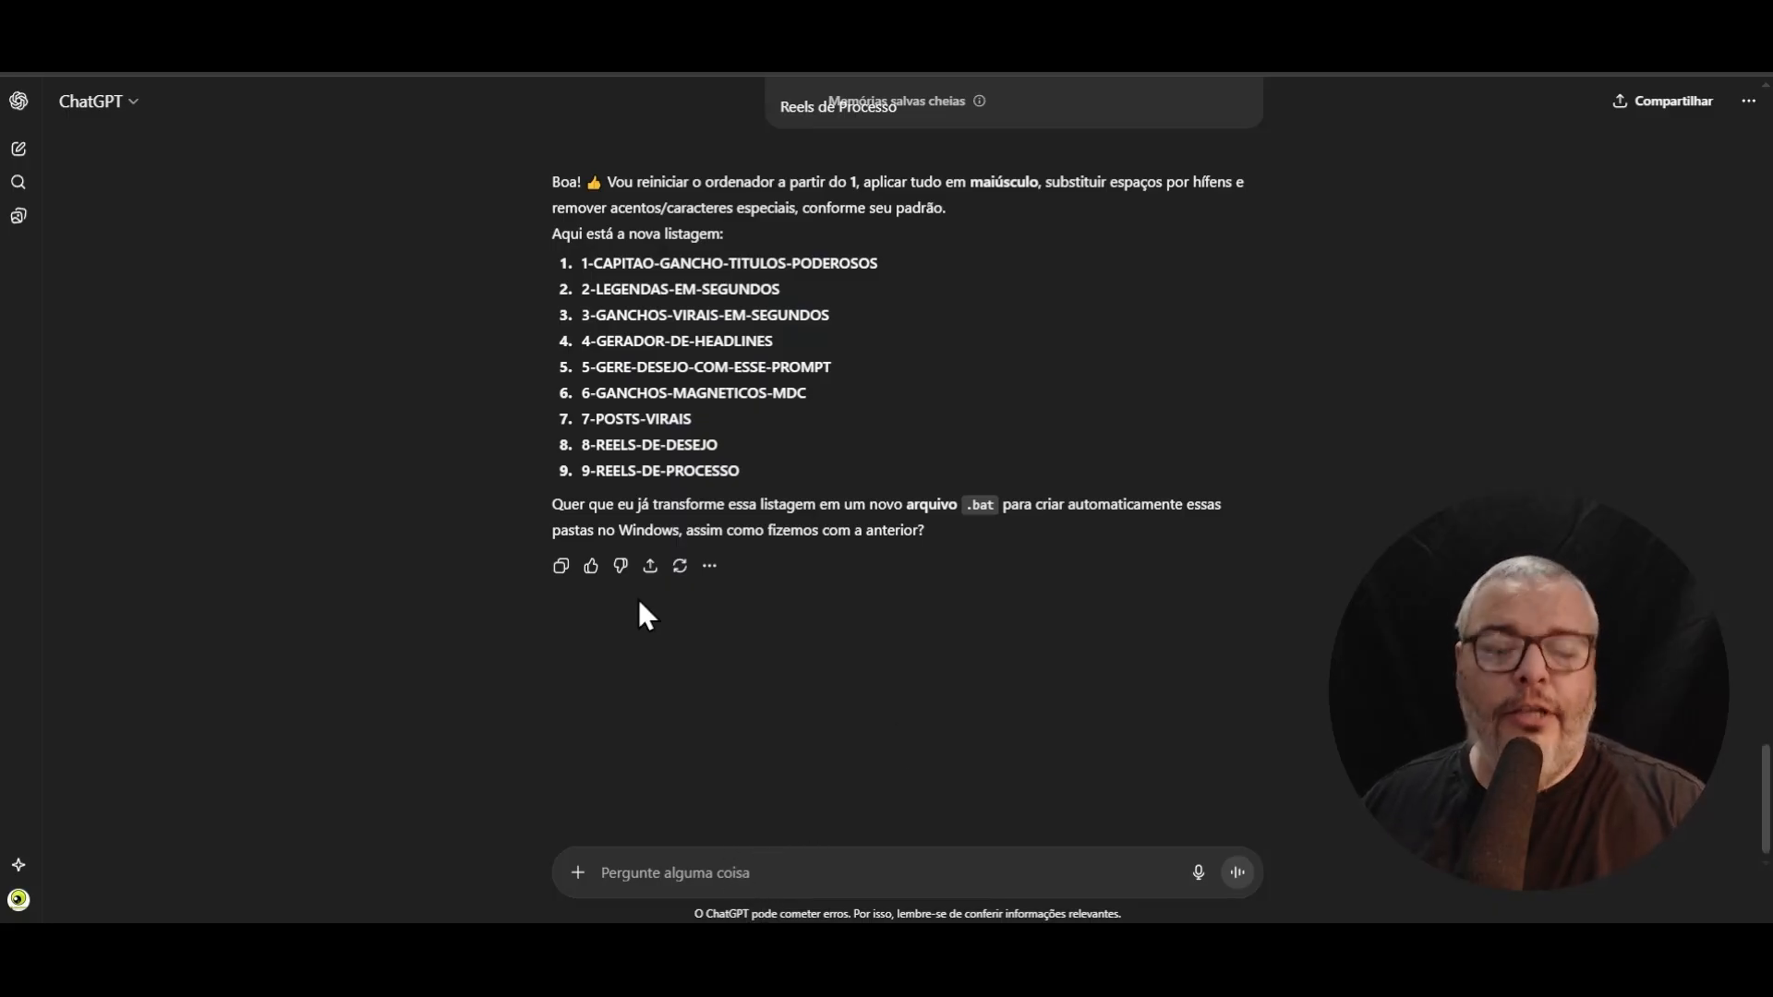
- Send the request "Agora, gere um novo arquivo .bat para criação dessas pastas no windows explorer."
{"action": "type", "text": "Agora, g"}
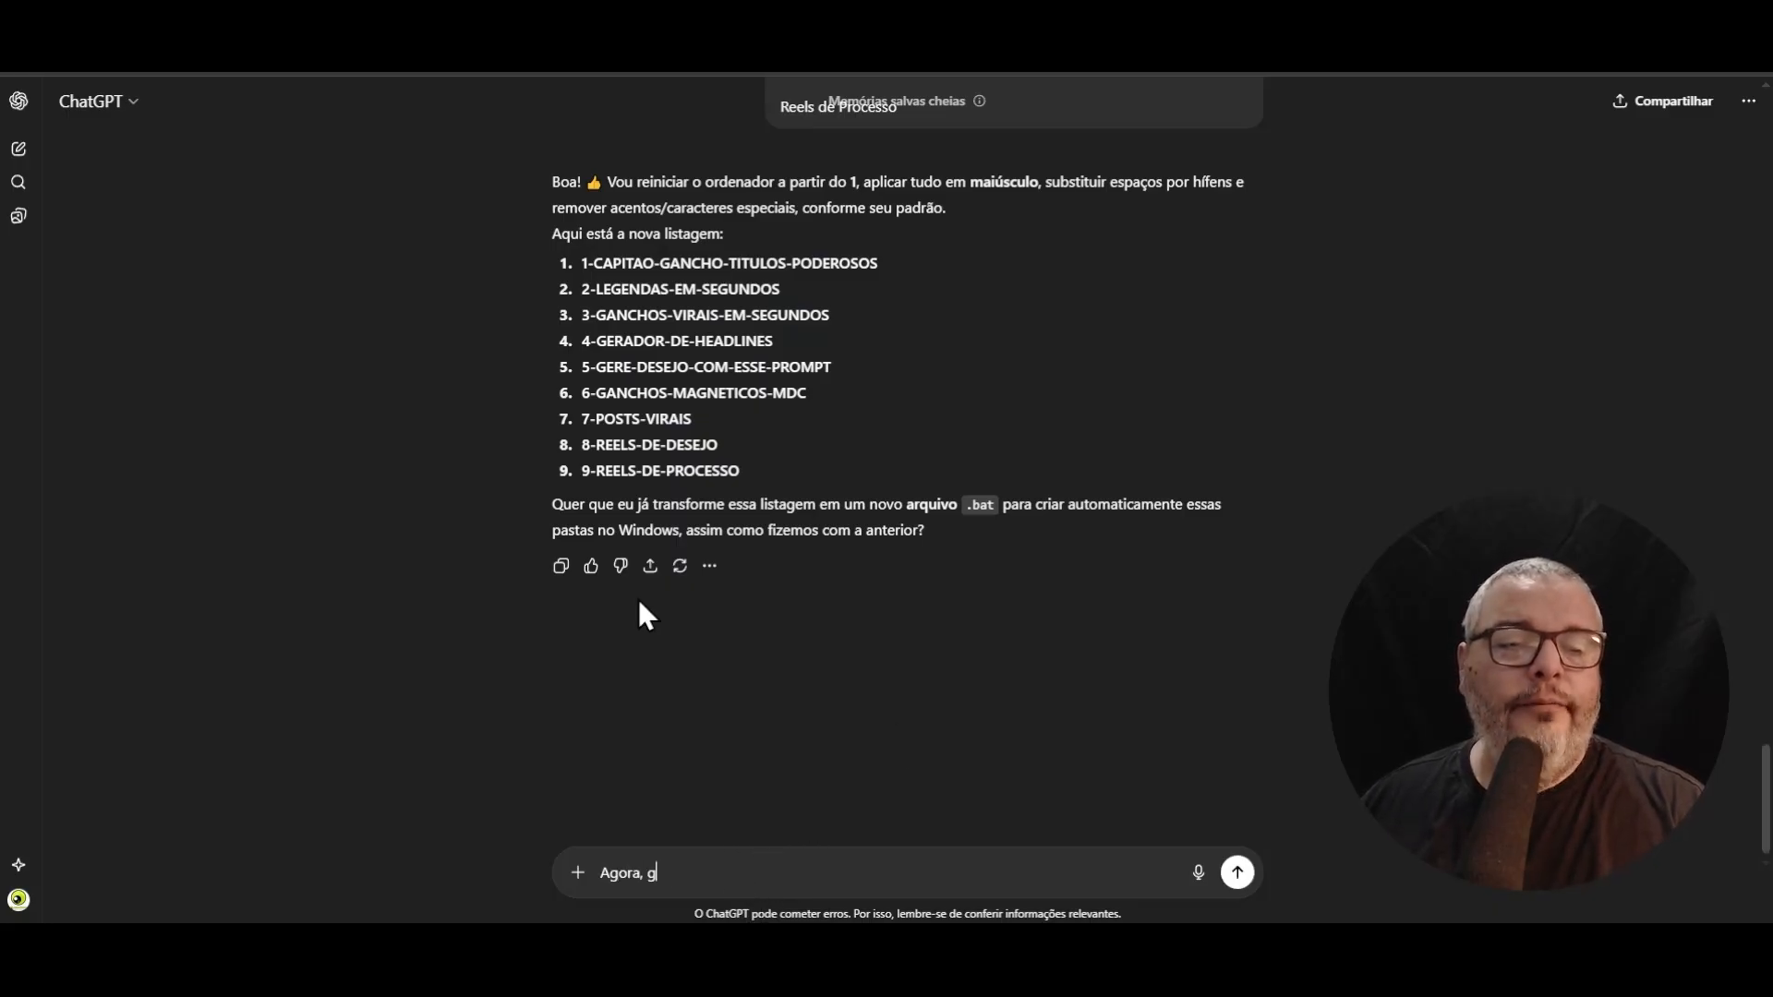
{"action": "type", "text": "ere um novo arquivo .bat para criação dessas pastas no windows explorer."}
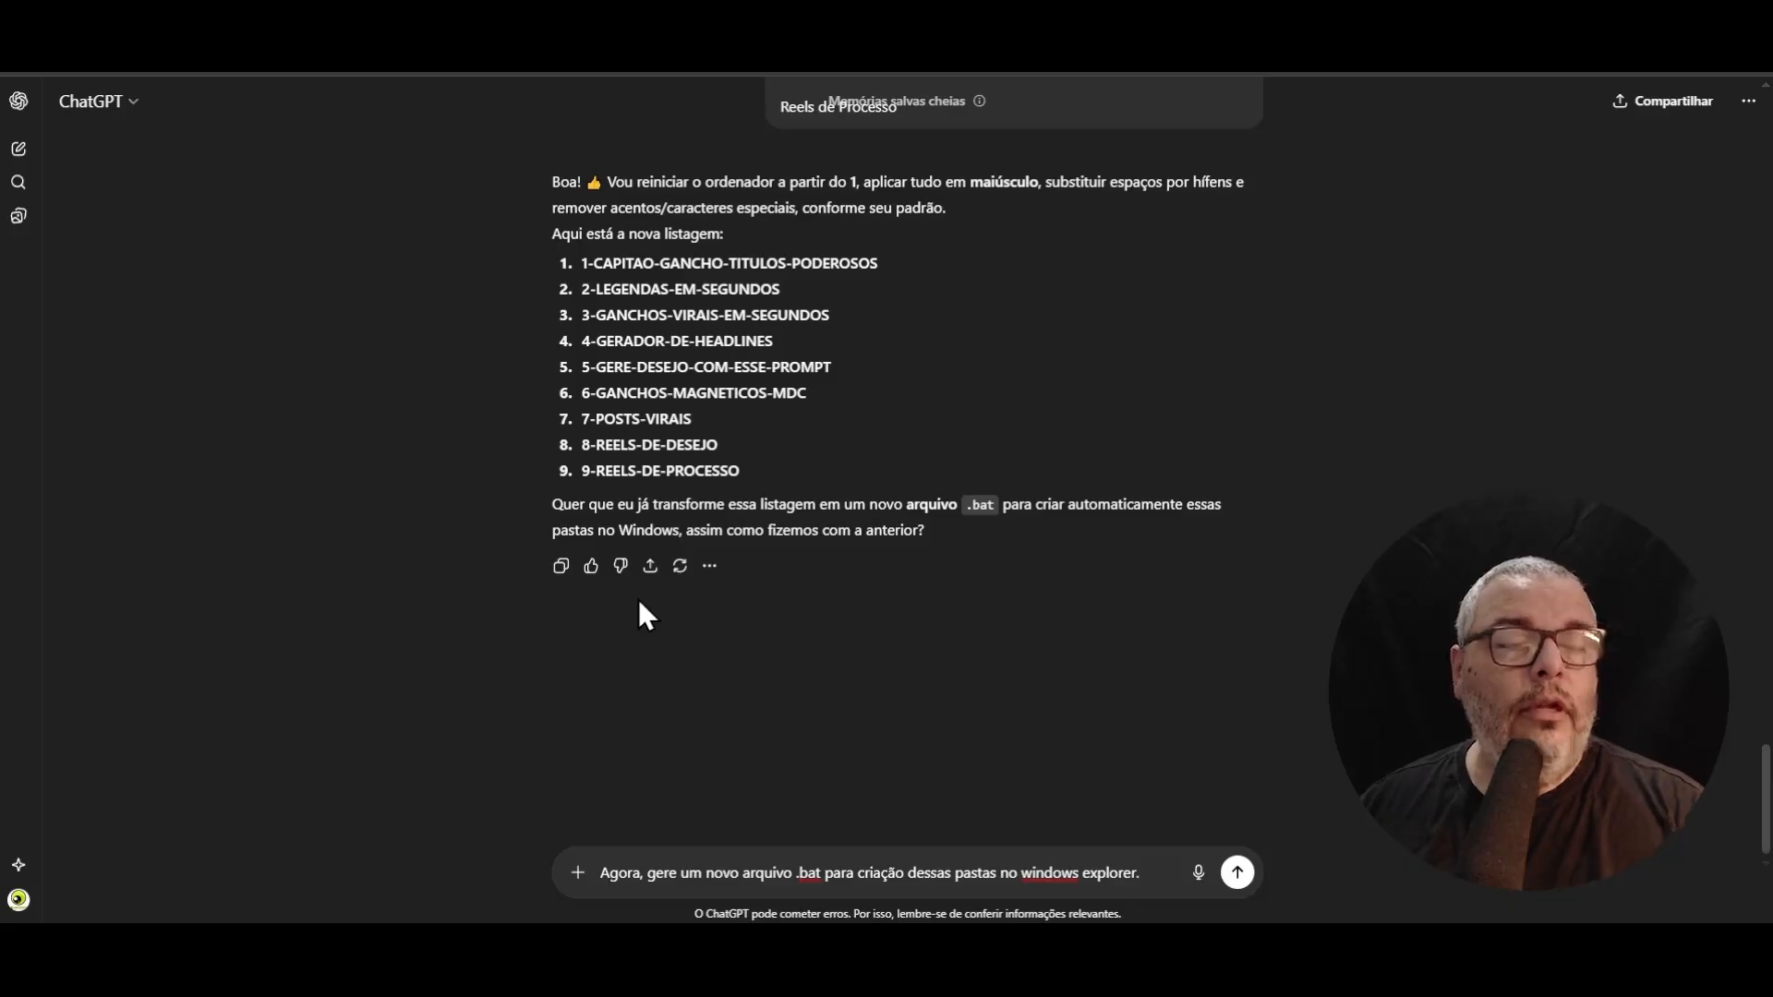
{"action": "key", "text": "Return"}
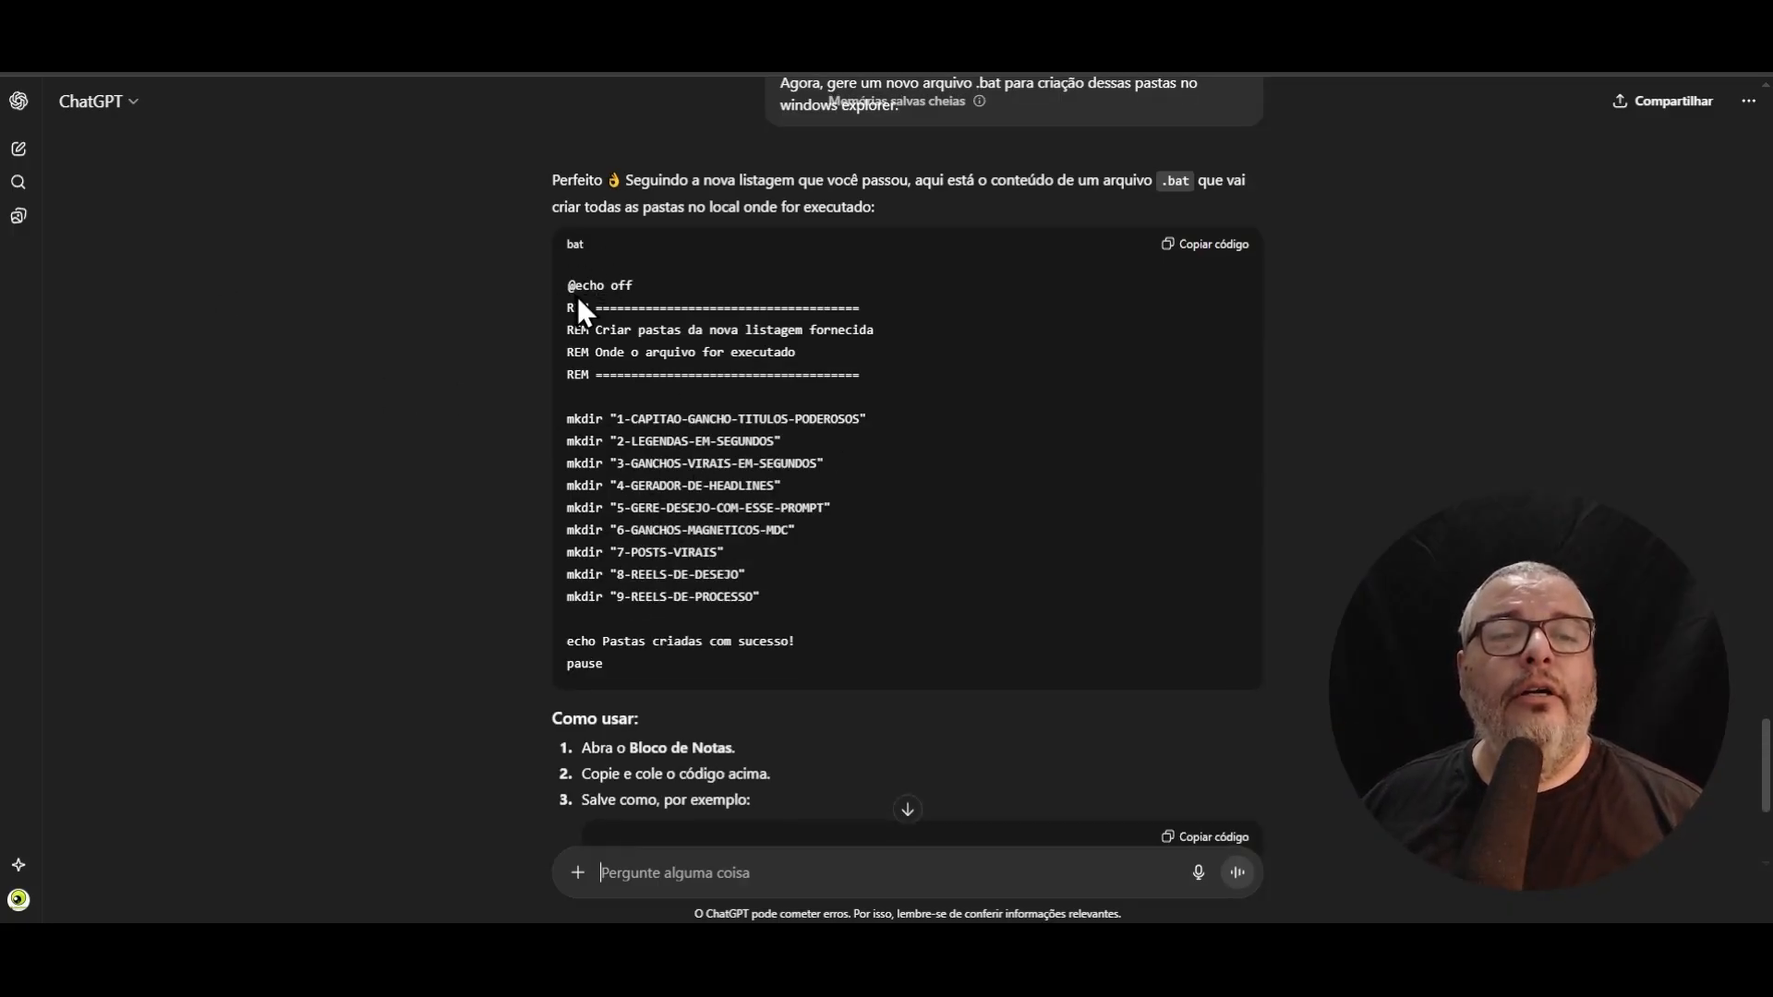
- Review the mkdir lines of the generated batch script for the Reels folders and copy the whole code block
{"action": "scroll", "coordinate": [596, 430], "scroll_direction": "down", "scroll_amount": 1}
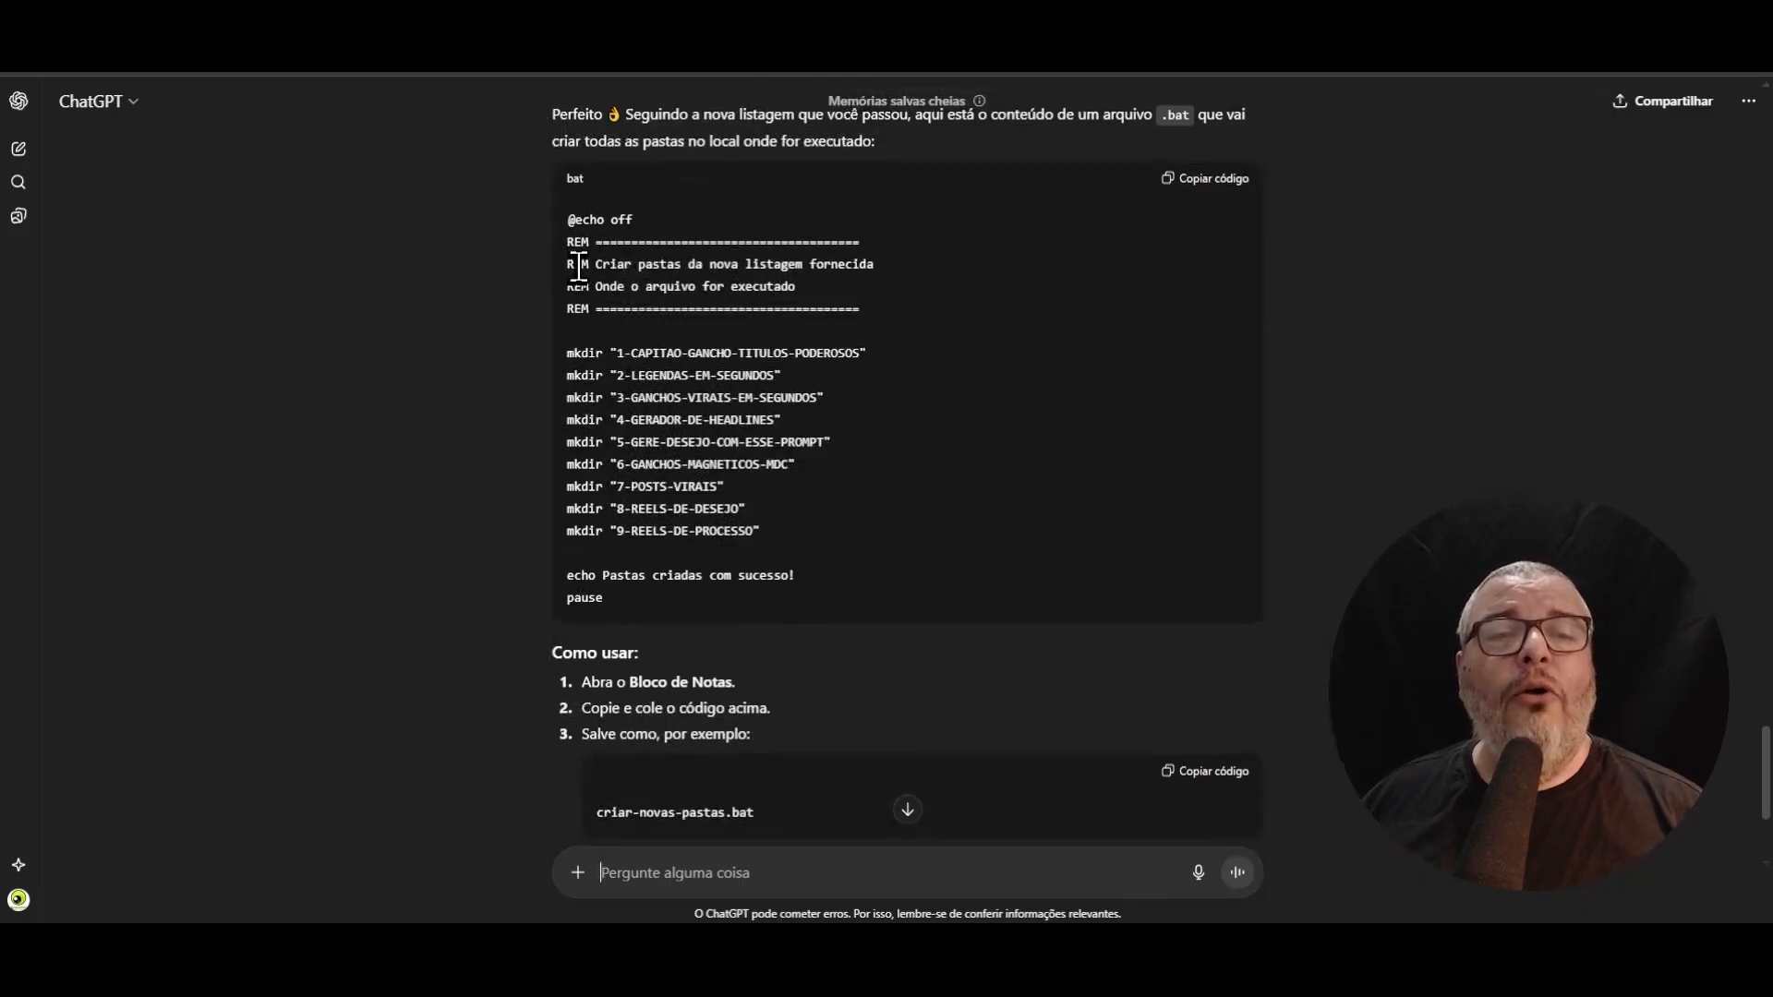
{"action": "left_click_drag", "start_coordinate": [572, 352], "coordinate": [646, 442]}
{"action": "left_click", "coordinate": [665, 421]}
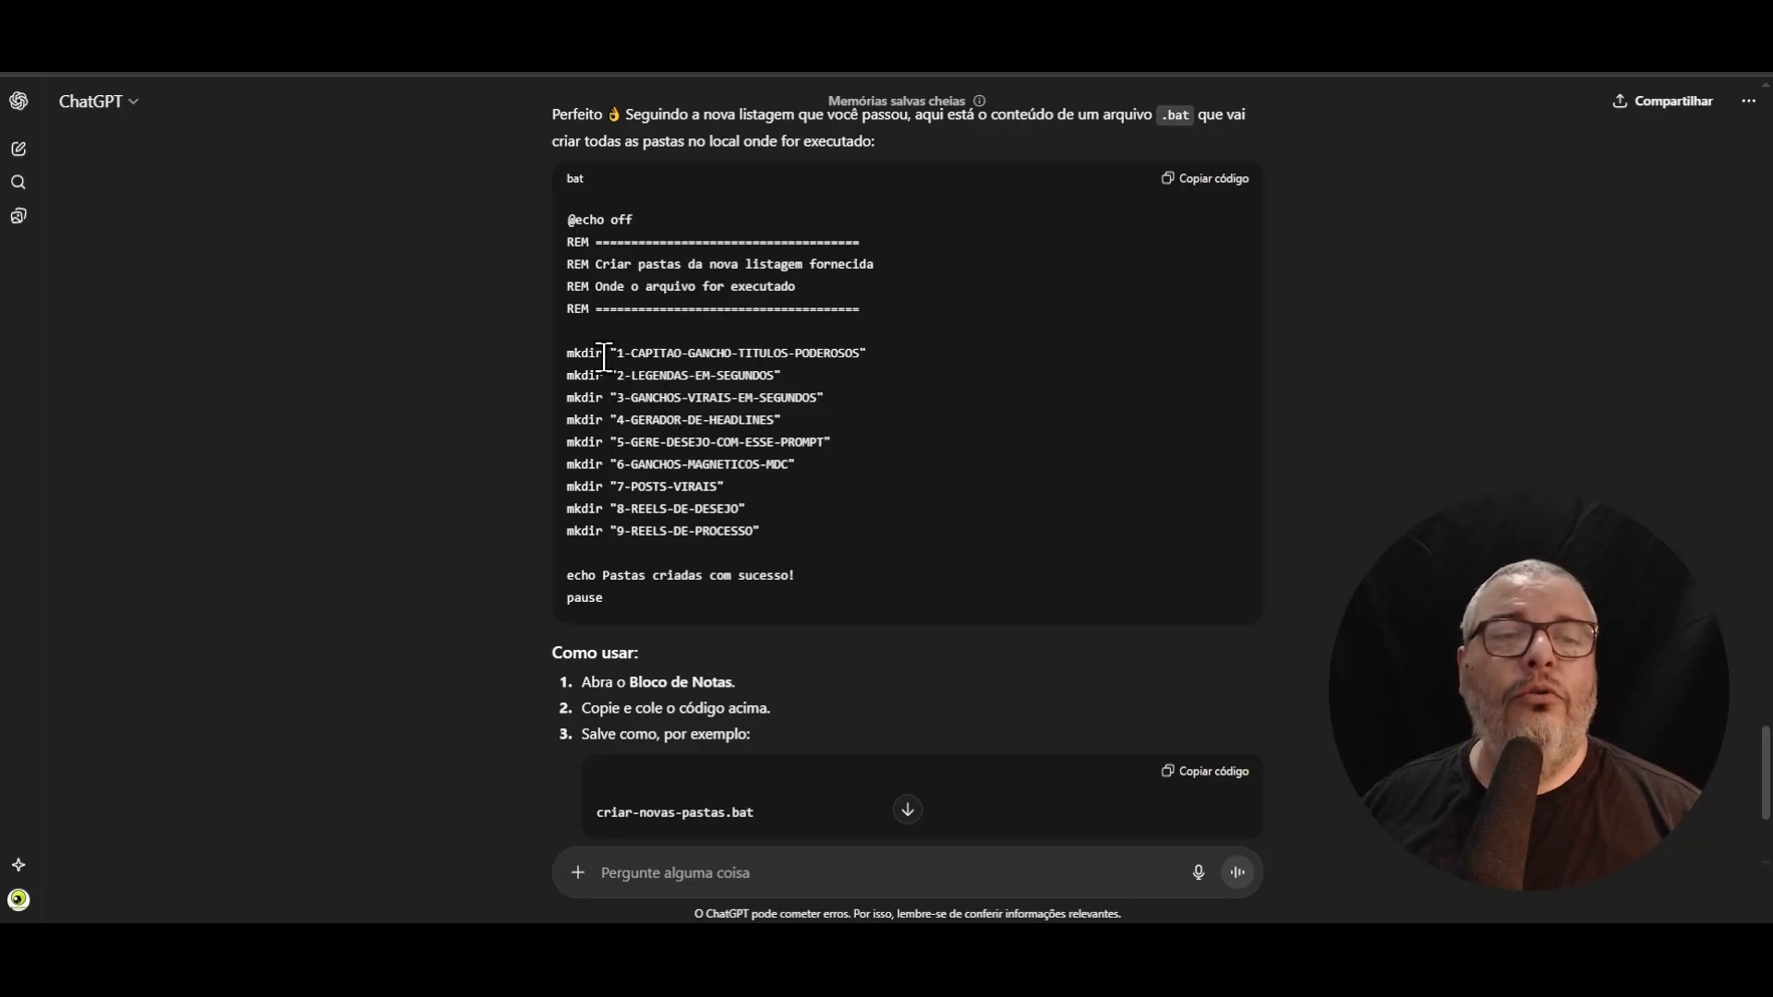
{"action": "left_click_drag", "start_coordinate": [790, 540], "coordinate": [563, 374]}
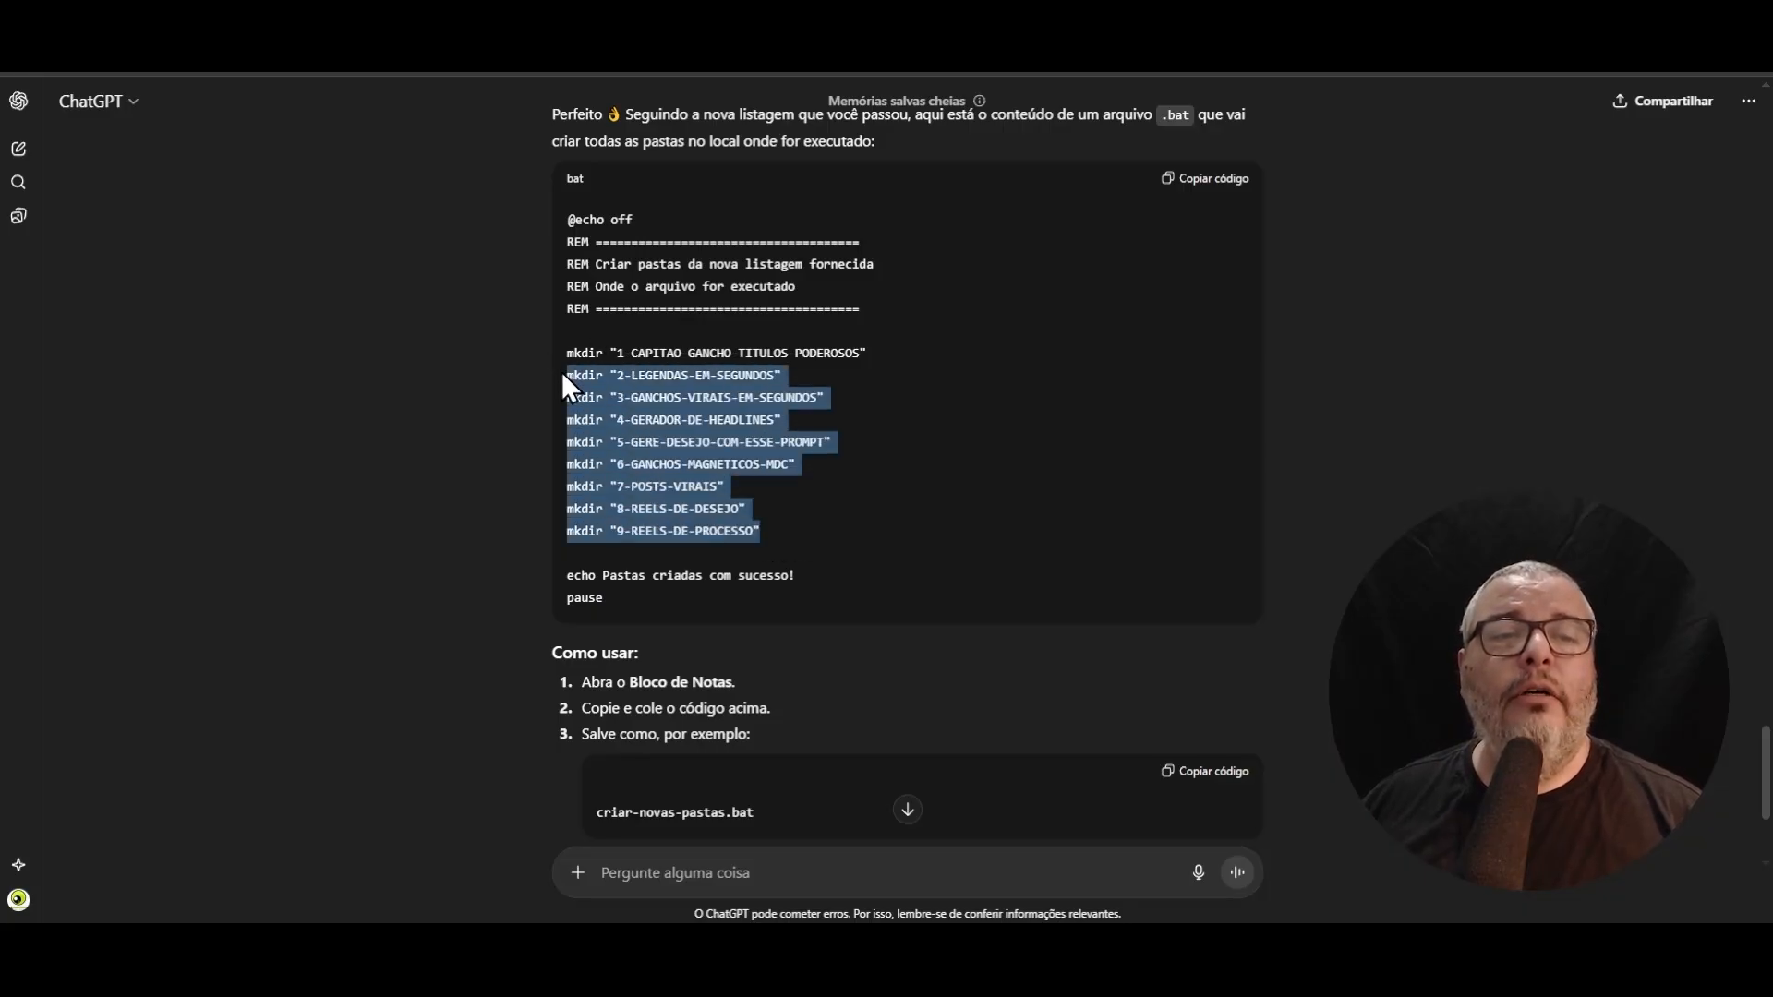
{"action": "left_click", "coordinate": [989, 423]}
{"action": "left_click", "coordinate": [1181, 181]}
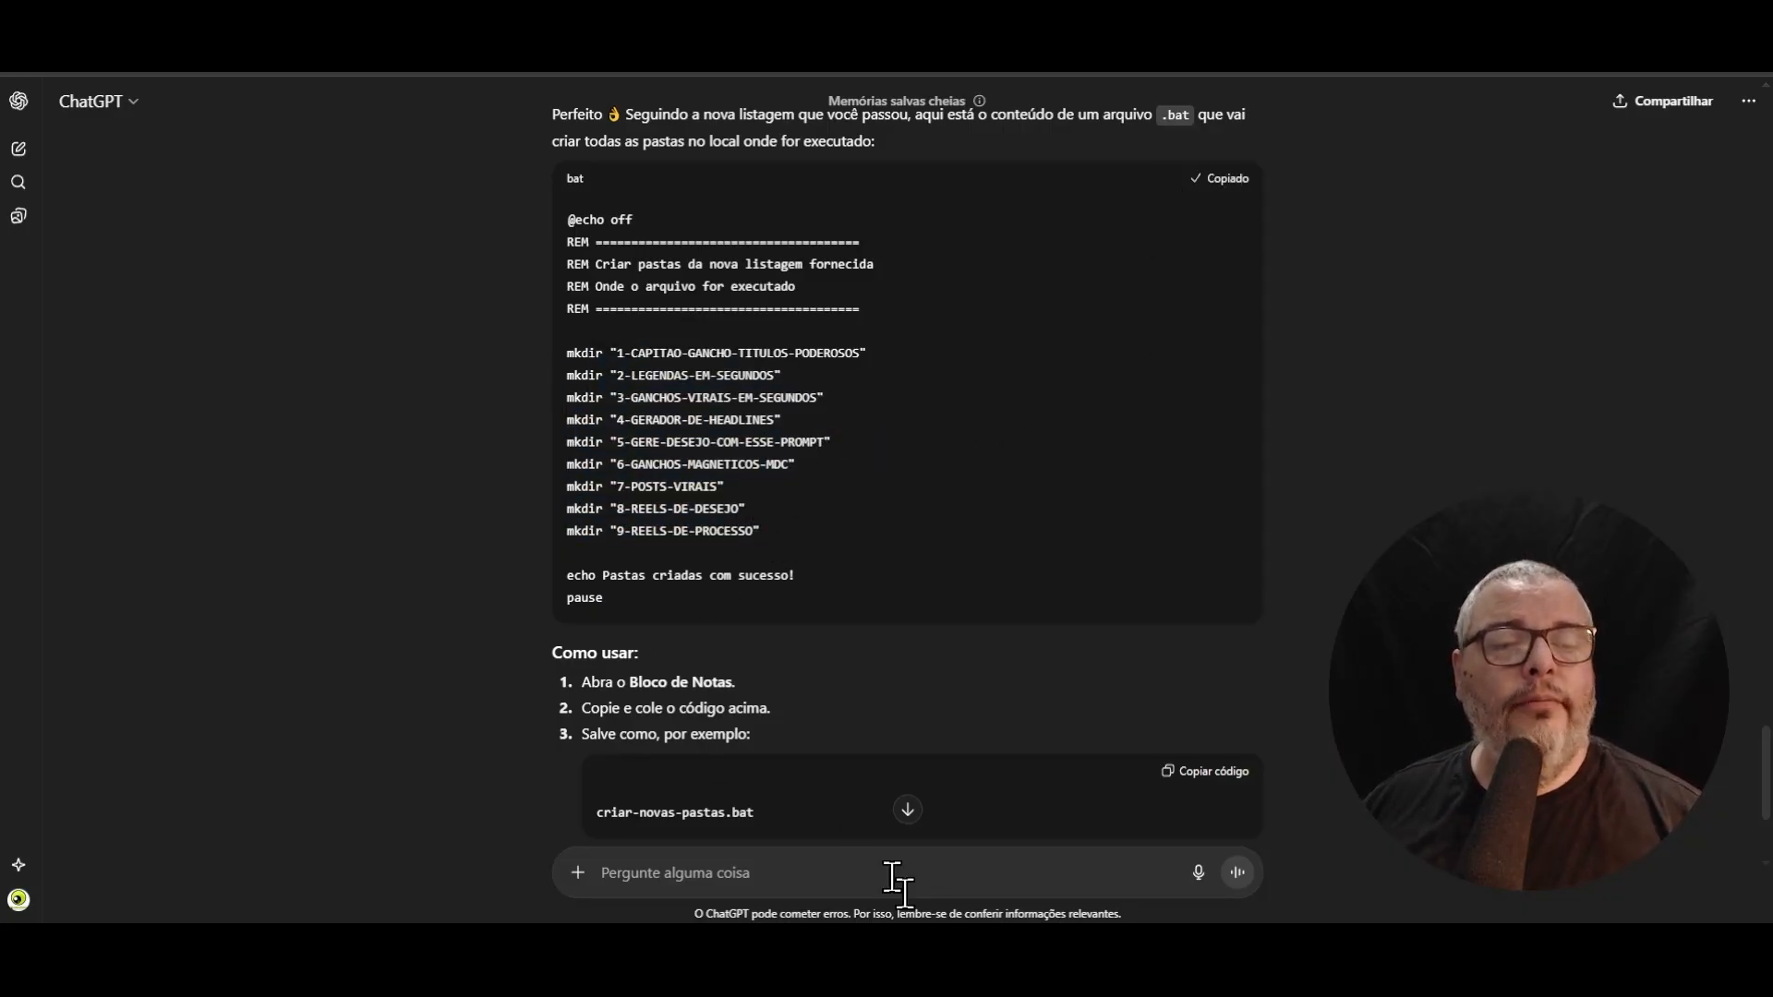
- In File Explorer, move CRIAR-PASTAS.bat from 111-PROMPTS into 1-PROMPTS-DE-REELS, open that folder and check the Prompts de Reels list in copfy HUB
{"action": "left_click", "coordinate": [1007, 942]}
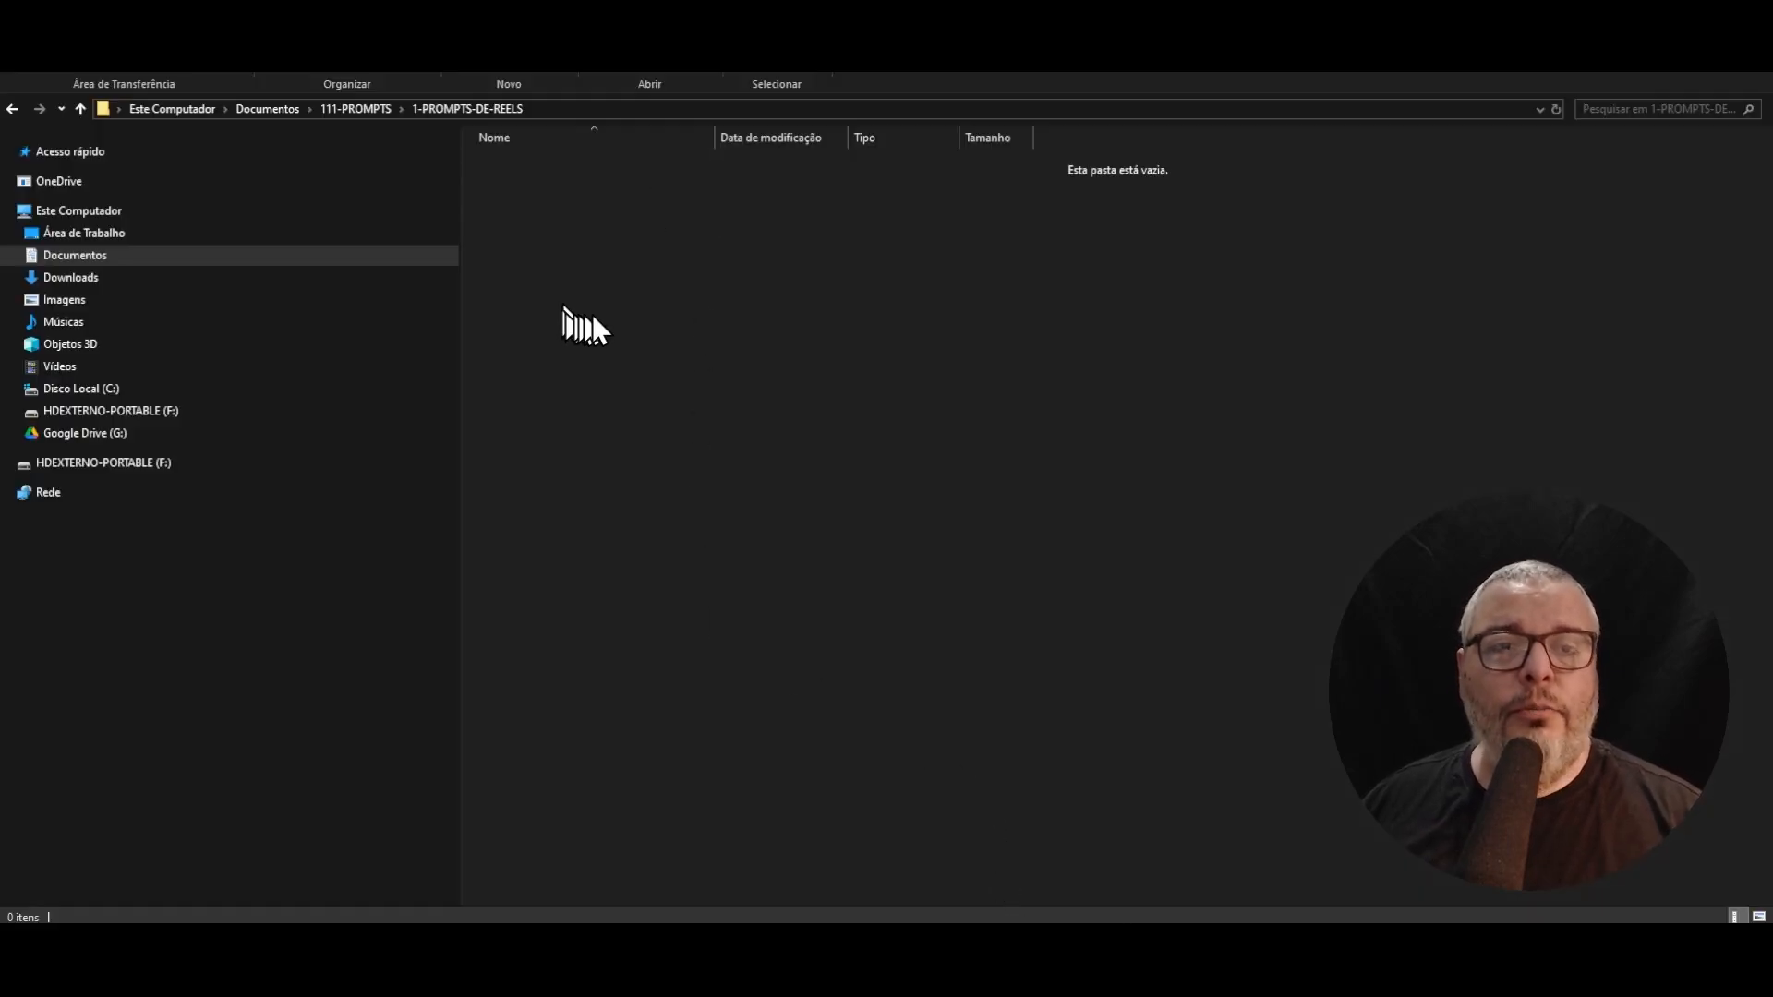
{"action": "left_click", "coordinate": [377, 108]}
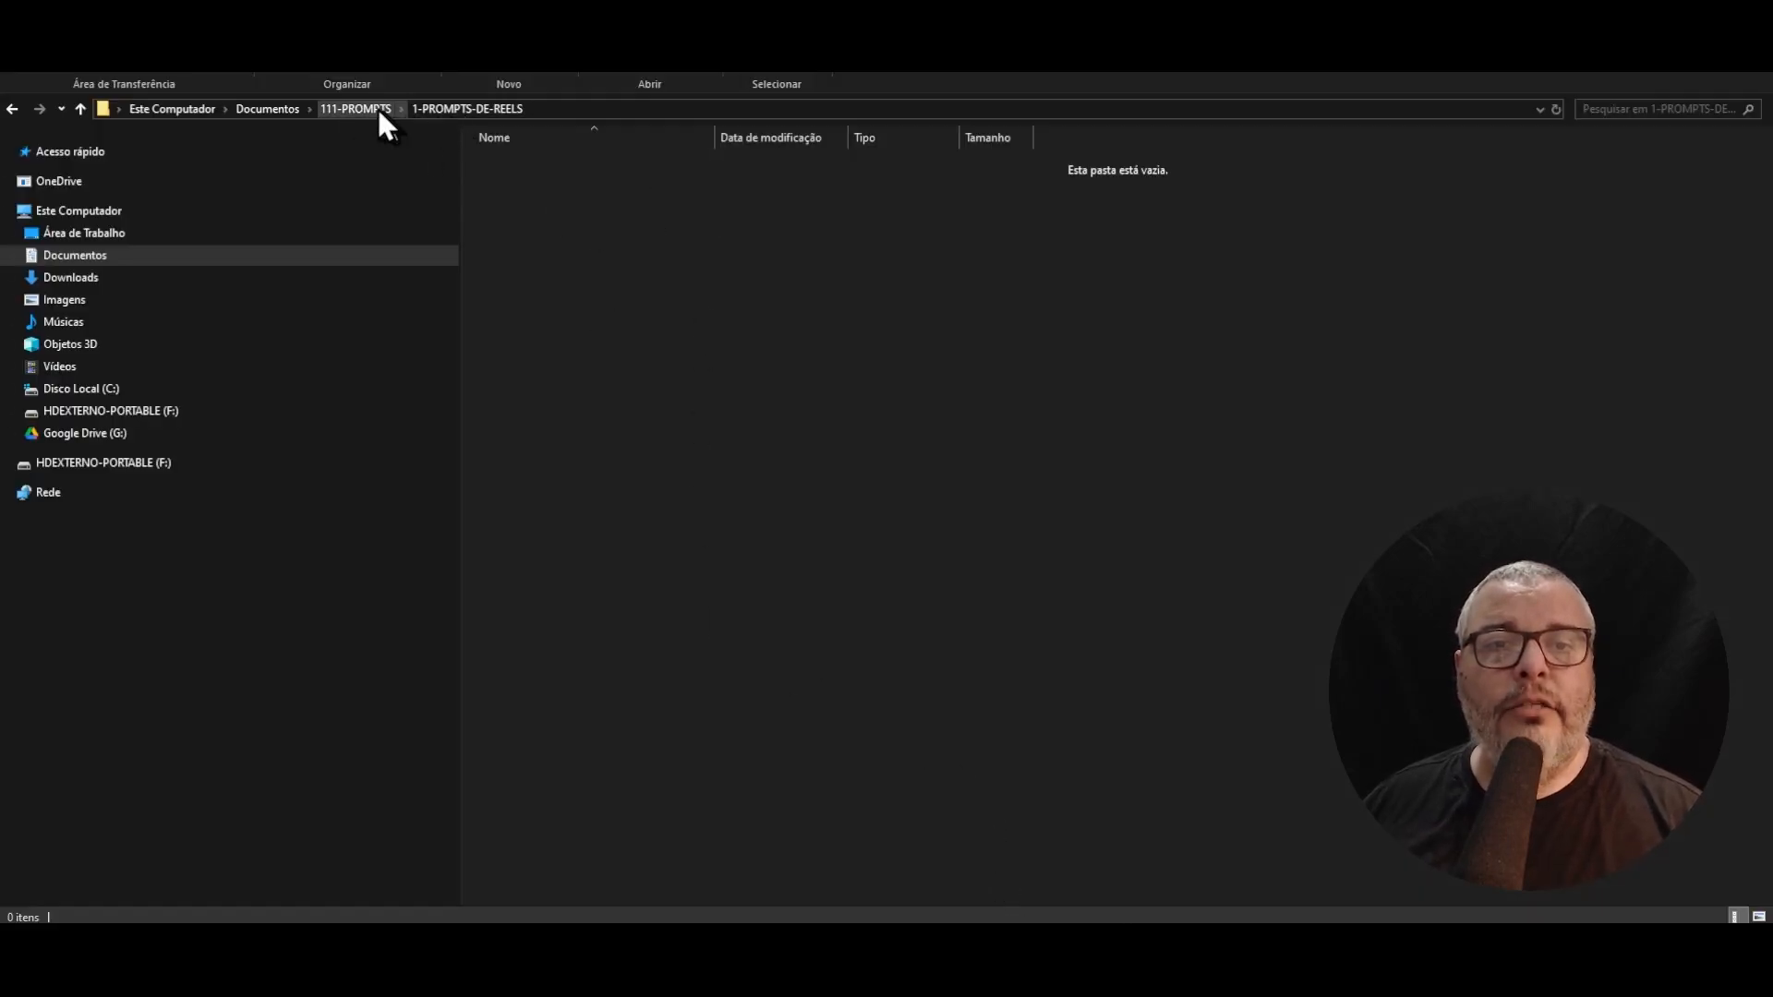
{"action": "left_click", "coordinate": [554, 361]}
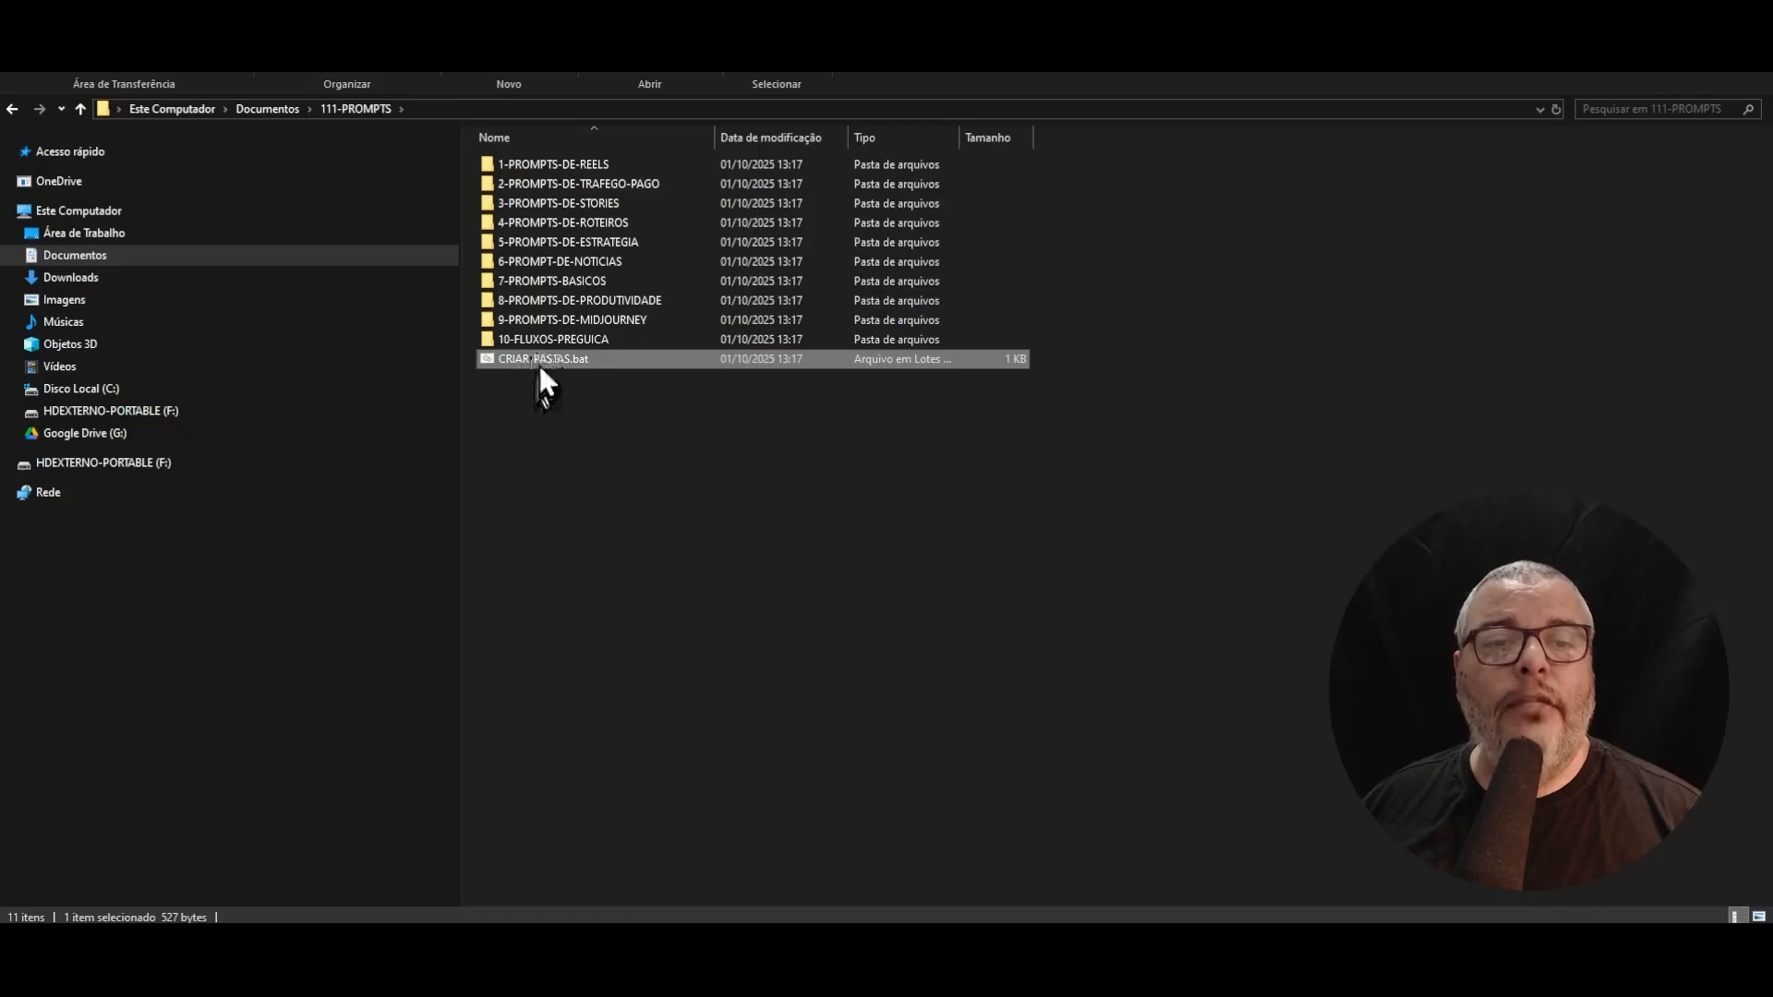
{"action": "left_click_drag", "start_coordinate": [524, 358], "coordinate": [562, 163]}
{"action": "left_click", "coordinate": [534, 160]}
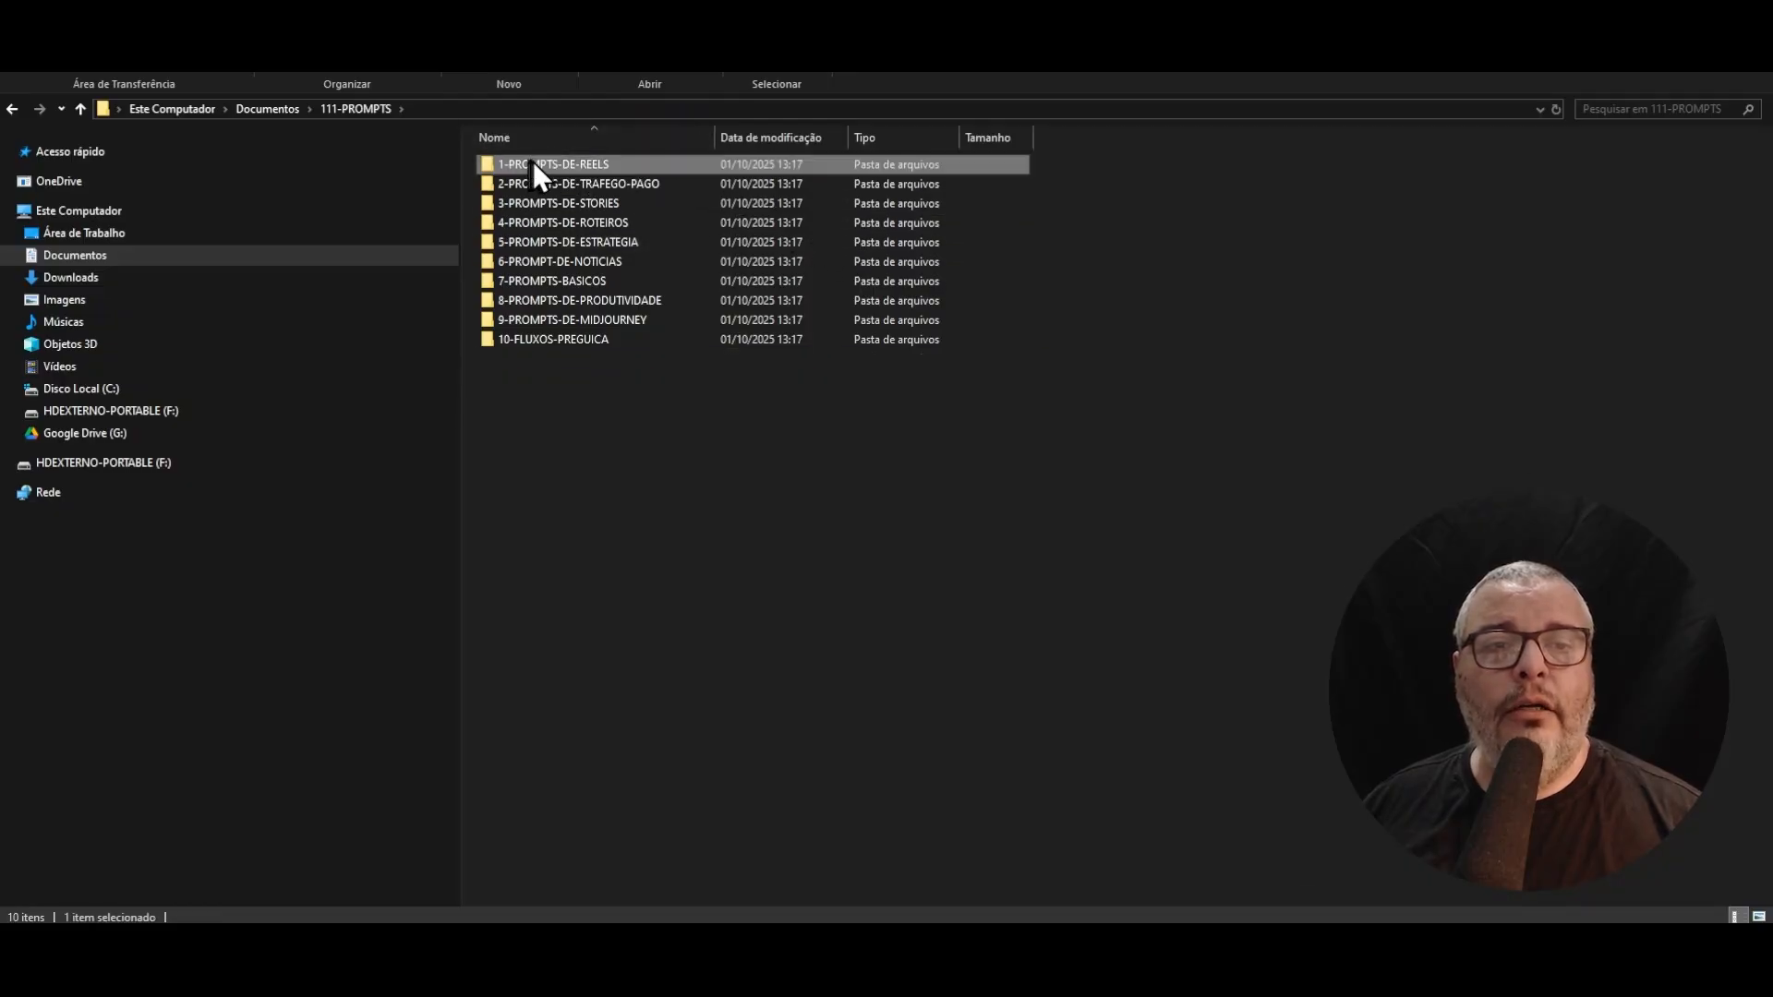
{"action": "double_click", "coordinate": [563, 163]}
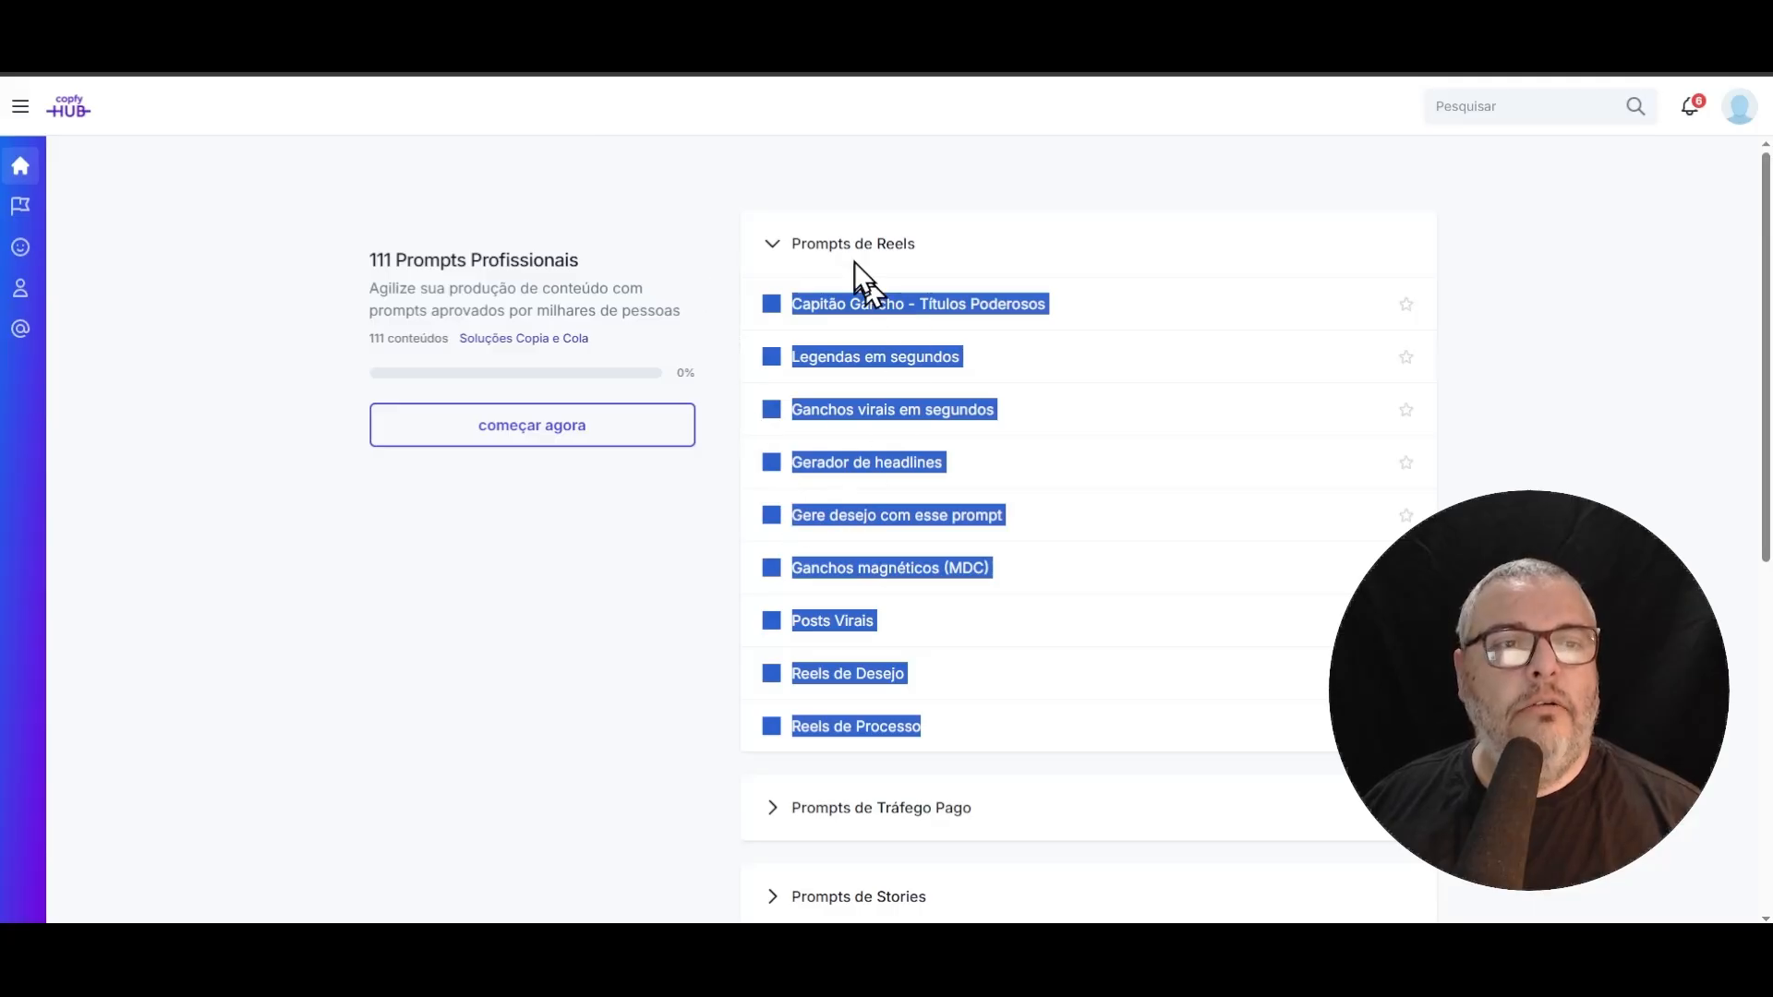
{"action": "left_click", "coordinate": [859, 259]}
{"action": "left_click", "coordinate": [867, 261]}
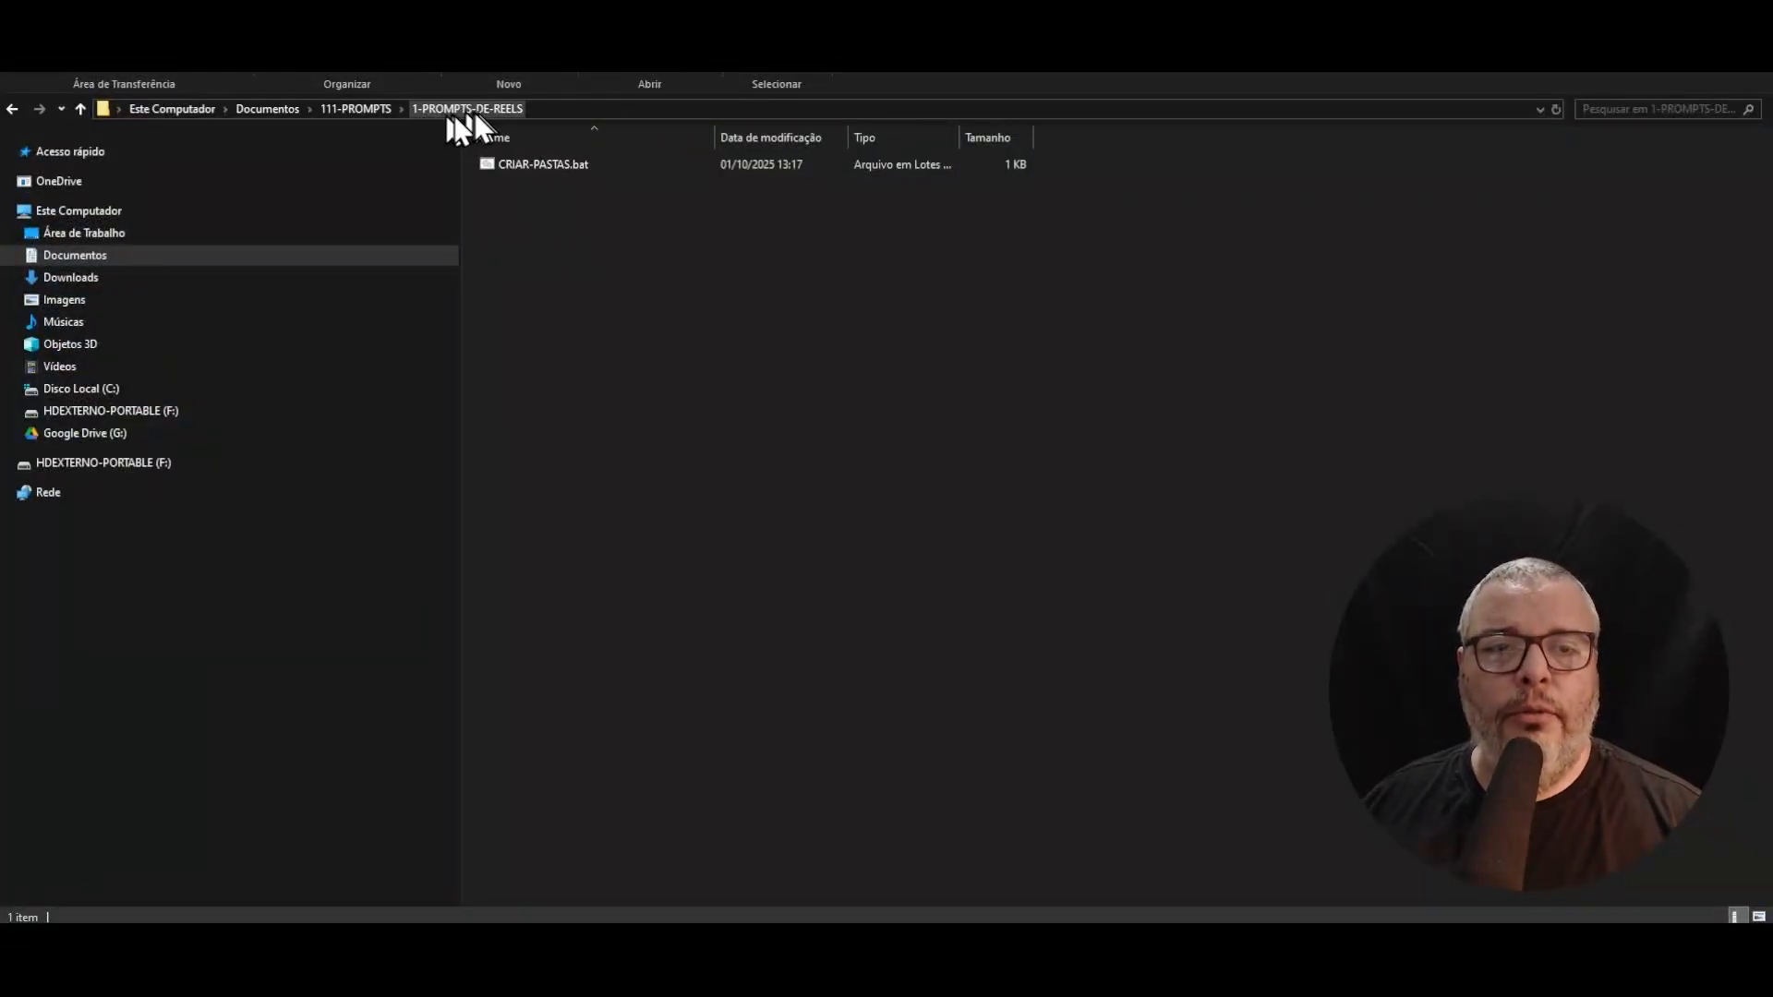
- Replace the contents of CRIAR-PASTAS.bat in 1-PROMPTS-DE-REELS with the copied Reels script, then save and close the file
{"action": "right_click", "coordinate": [528, 164]}
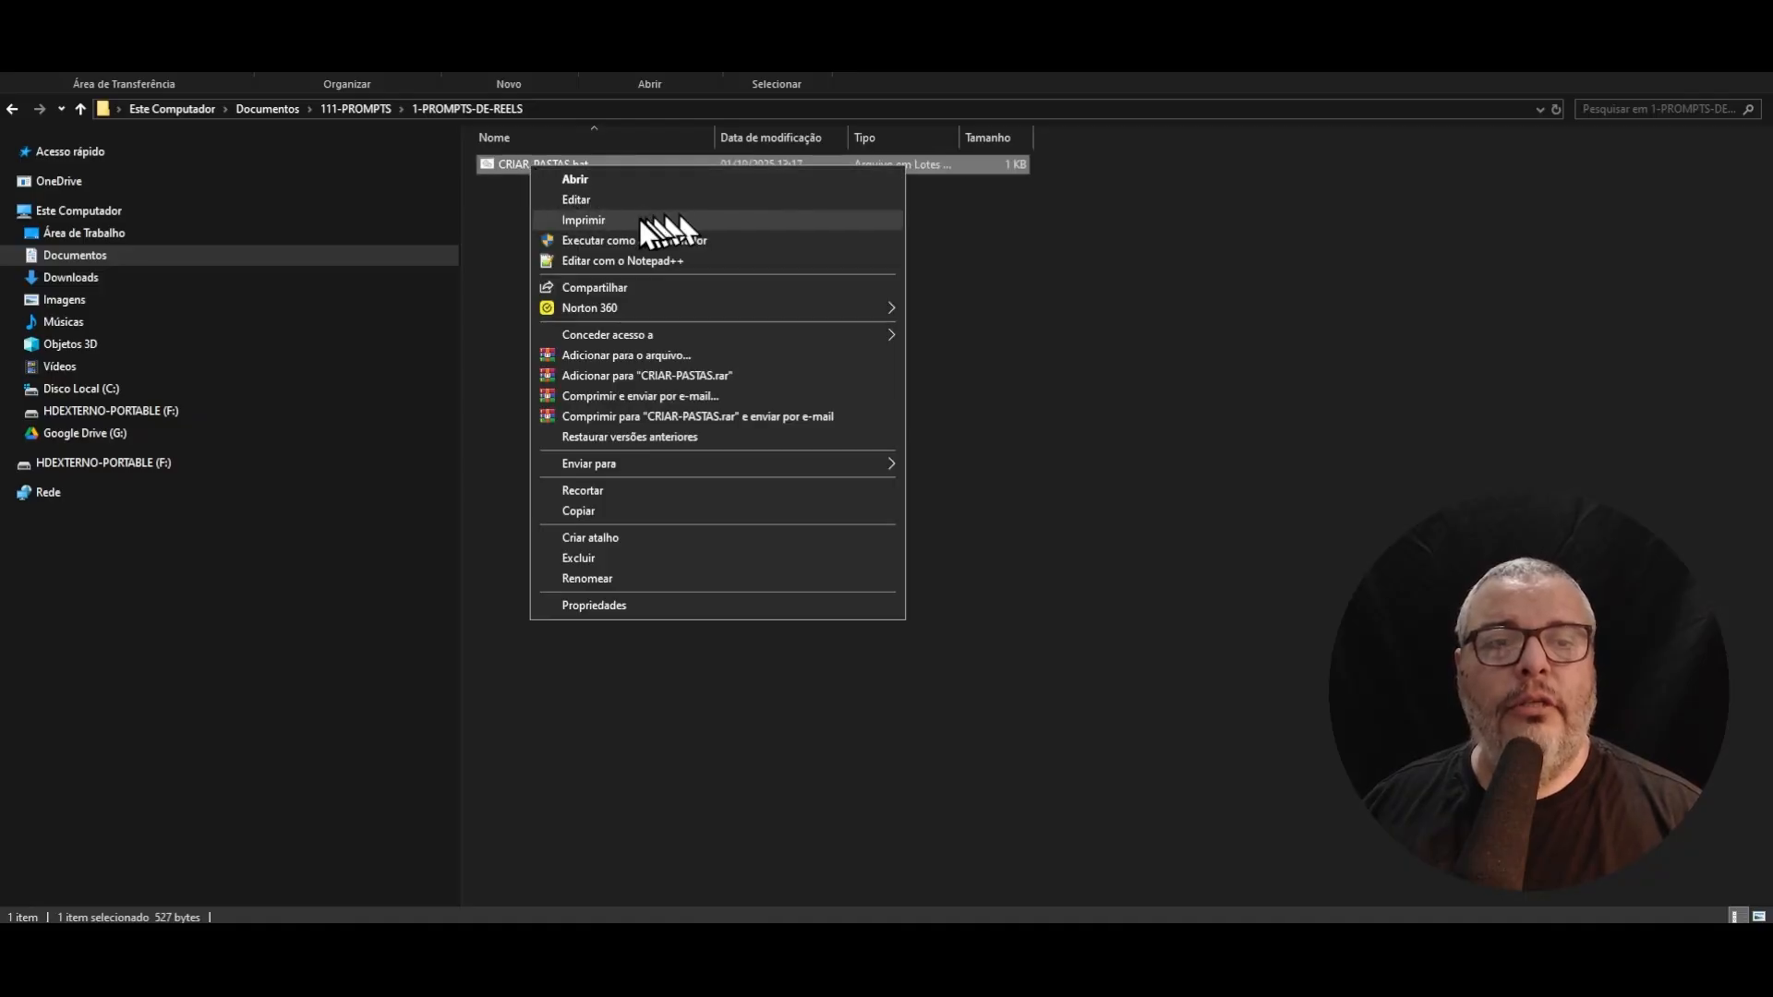
{"action": "left_click", "coordinate": [578, 200]}
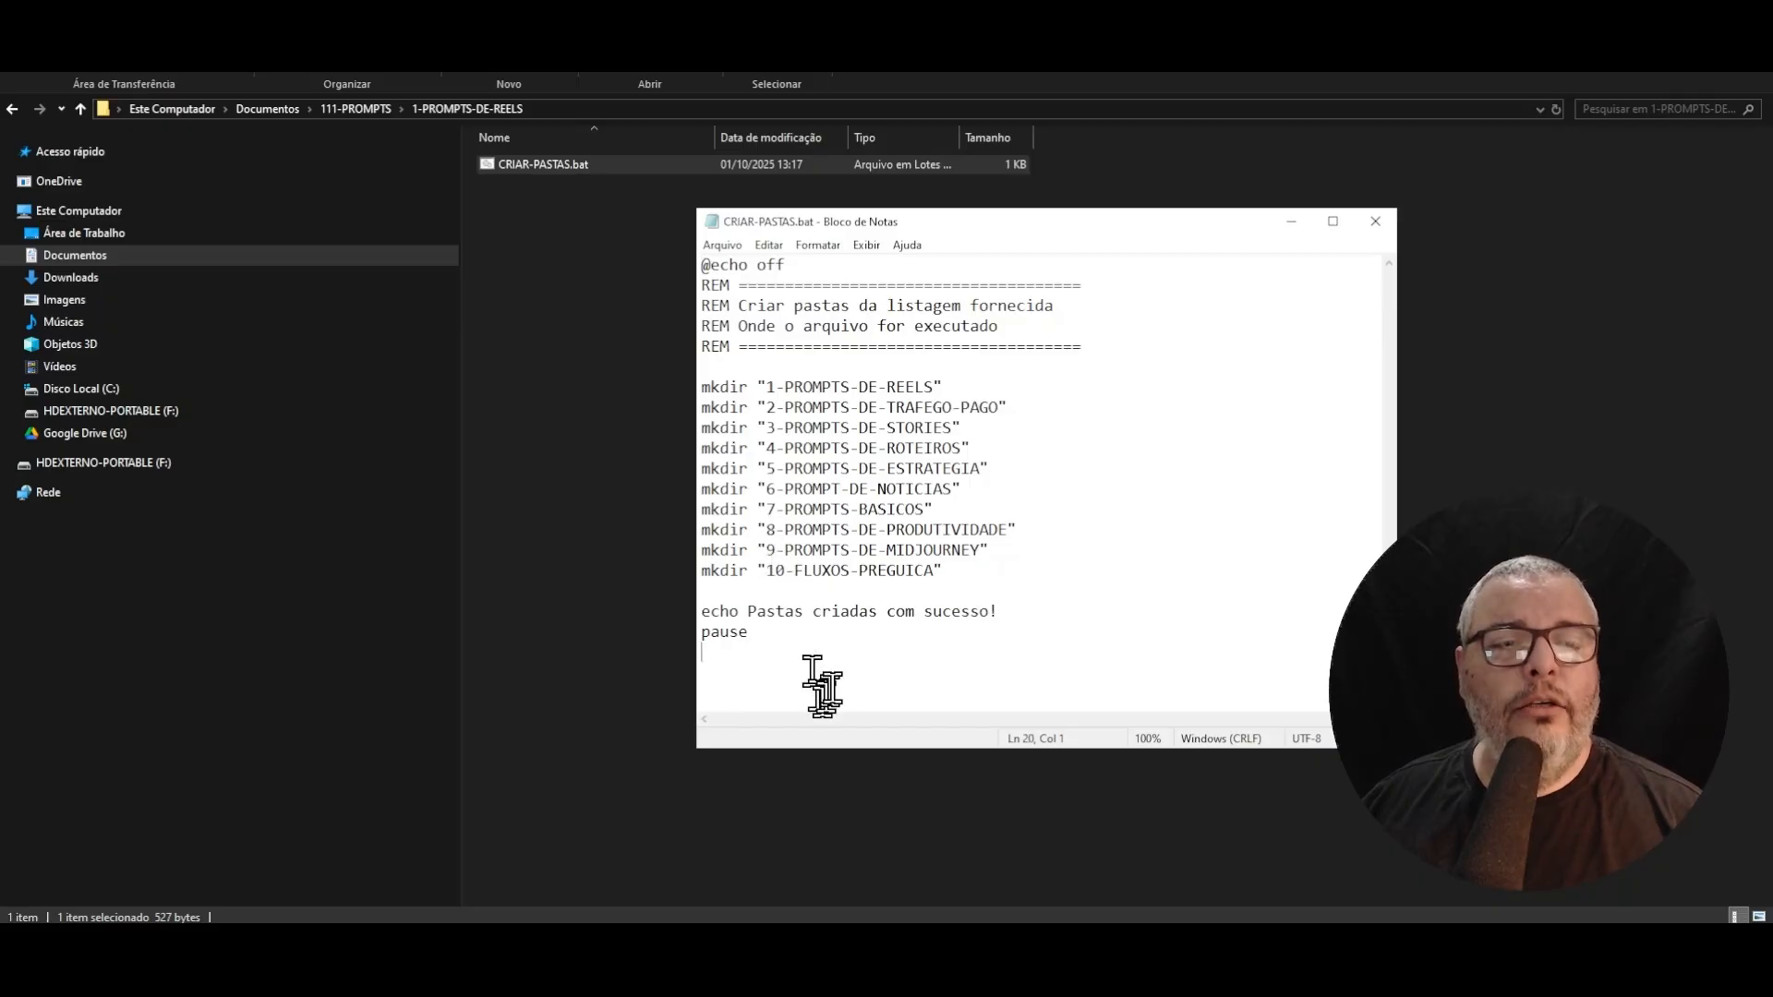
{"action": "key", "text": "ctrl+a"}
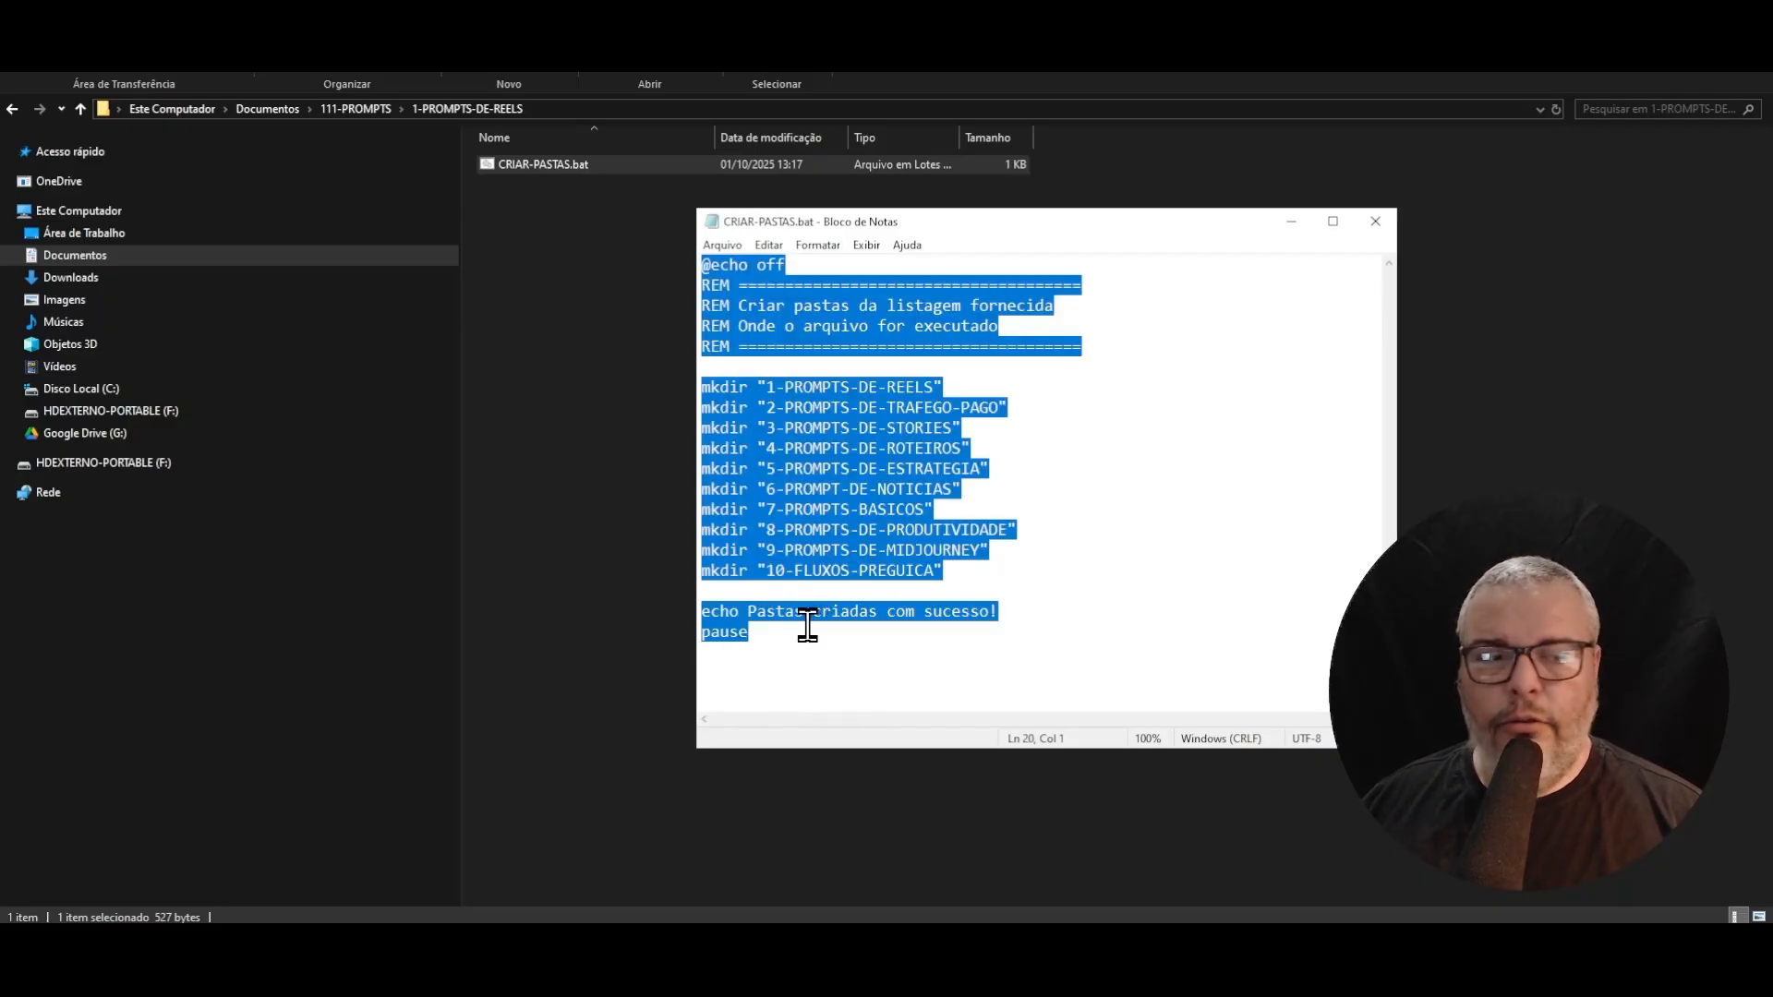
{"action": "type", "text": "@echo off REM ===================================== REM Criar pastas da nova listagem fornecida REM Onde o arquivo for executado REM =====================================  mkdir \"1-CAPITAO-GANCHO-TITULOS-PODEROSOS\" mkdir \"2-LEGENDAS-EM-SEGUNDOS\" mkdir \"3-GANCHOS-VIRAIS-EM-SEGUNDOS\" mkdir \"4-GERADOR-DE-HEADLINES\" mkdir \"5-GERE-DESEJO-COM-ESSE-PROMPT\" mkdir \"6-GANCHOS-MAGNETICOS-MDC\" mkdir \"7-POSTS-VIRAIS\" mkdir \"8-REELS-DE-DESEJO\" mkdir \"9-REELS-DE-PROCESSO\"  echo Pastas criadas com sucesso! pause"}
{"action": "key", "text": "ctrl+a"}
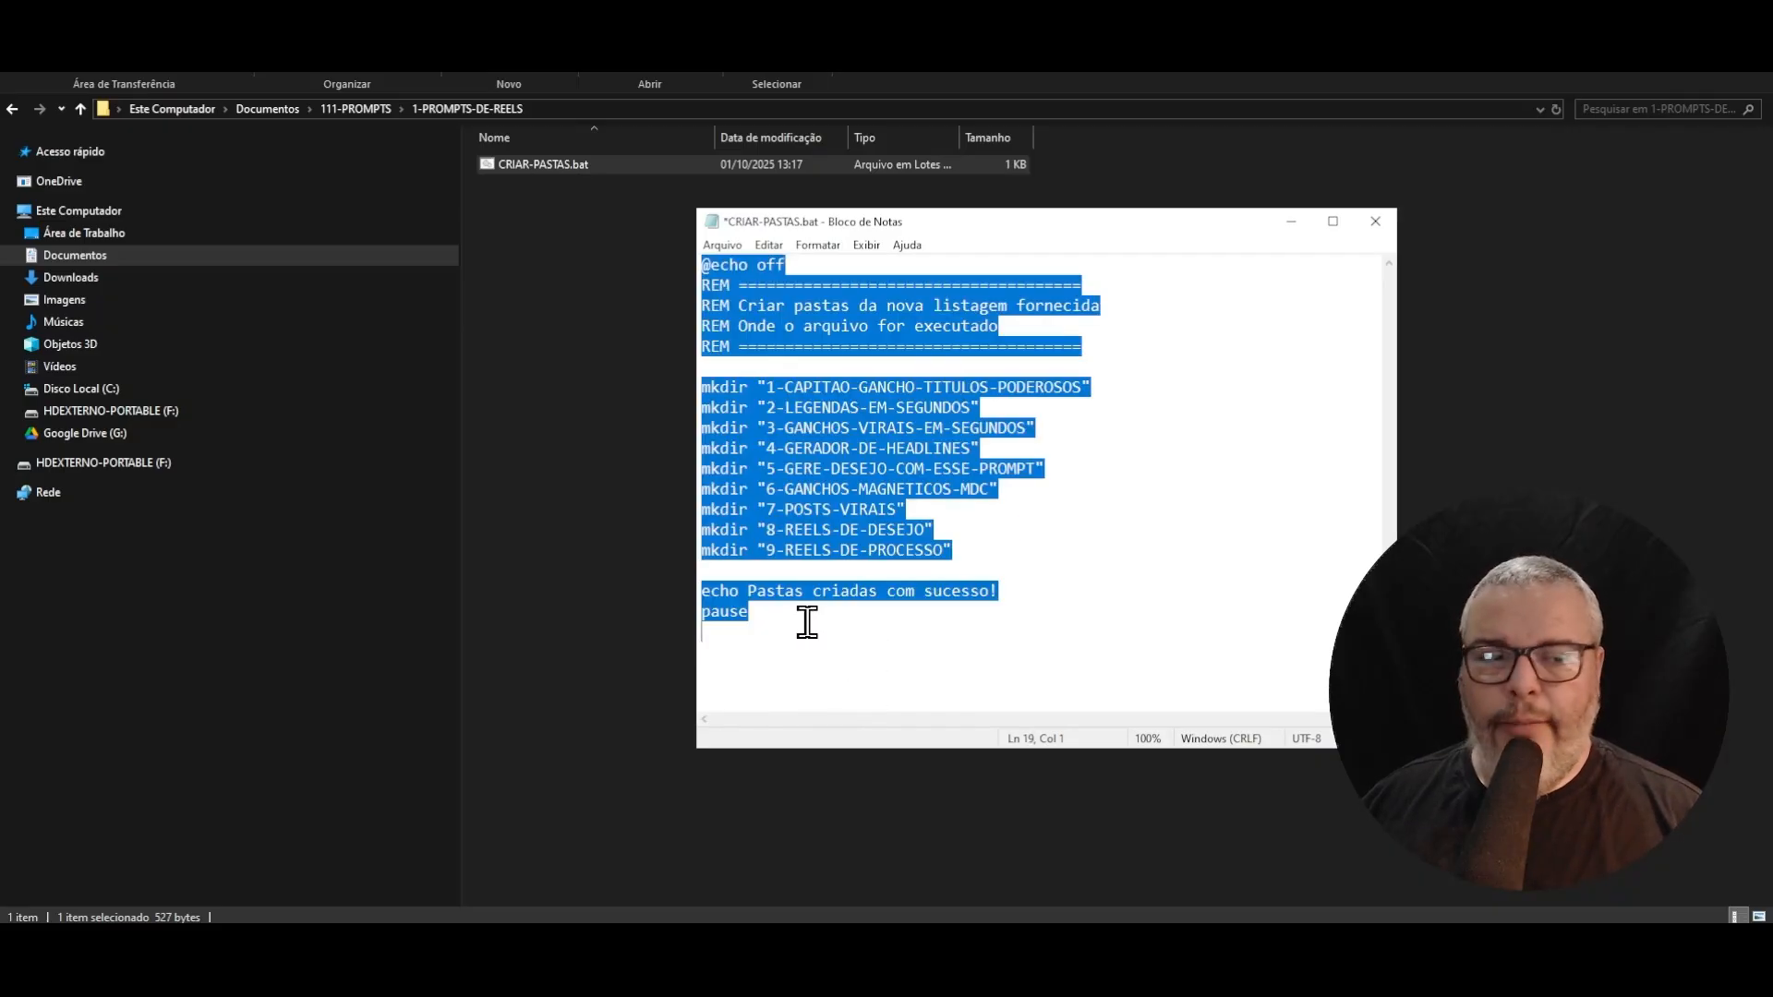
{"action": "left_click", "coordinate": [804, 623]}
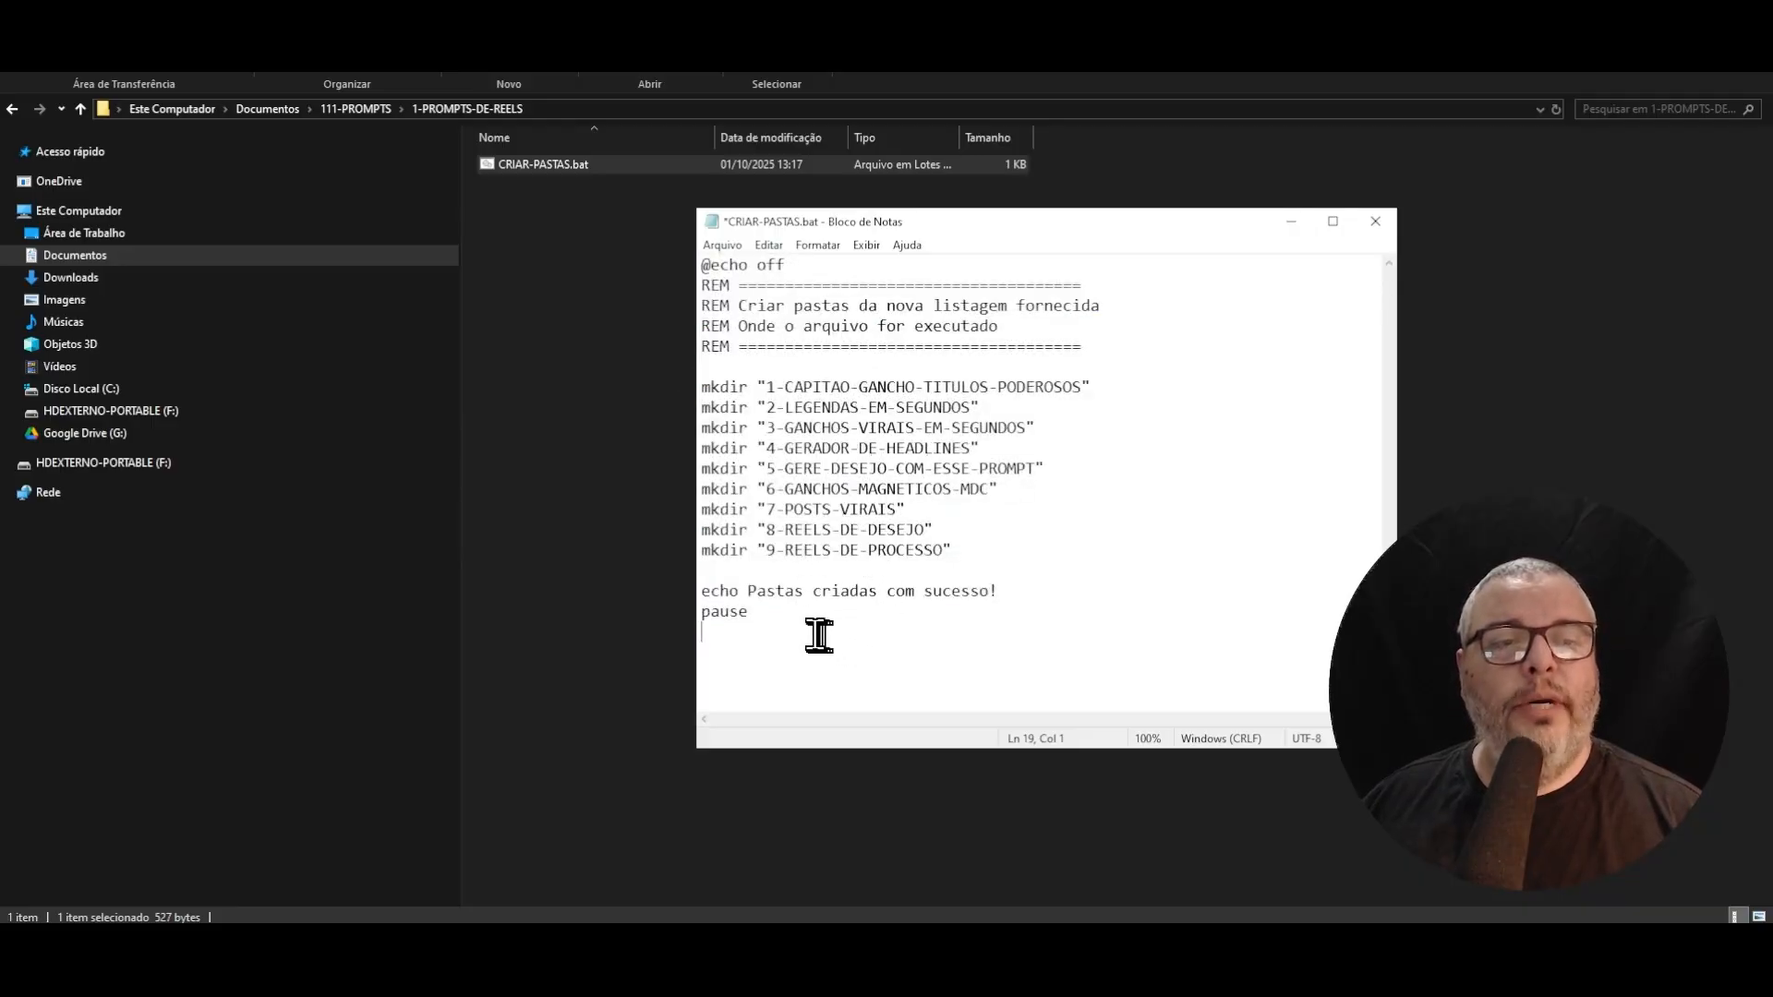
{"action": "left_click_drag", "start_coordinate": [804, 387], "coordinate": [1024, 387]}
{"action": "left_click", "coordinate": [812, 407]}
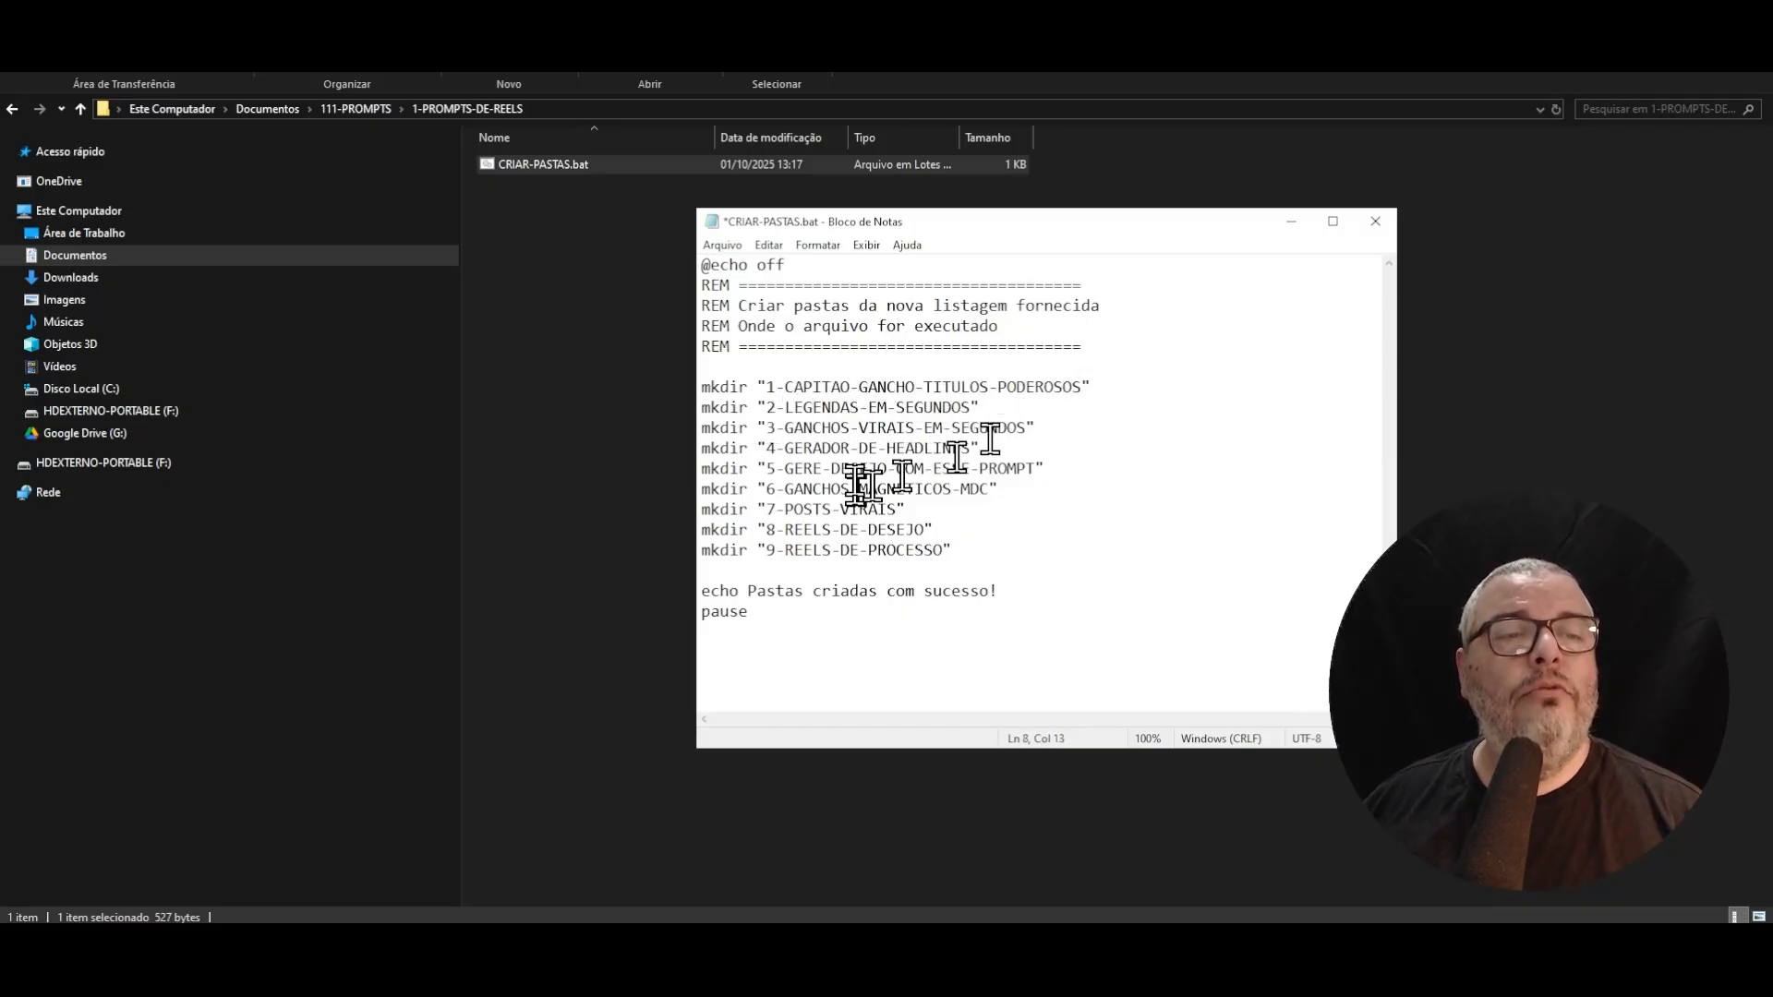
{"action": "left_click", "coordinate": [1375, 223]}
{"action": "left_click", "coordinate": [839, 467]}
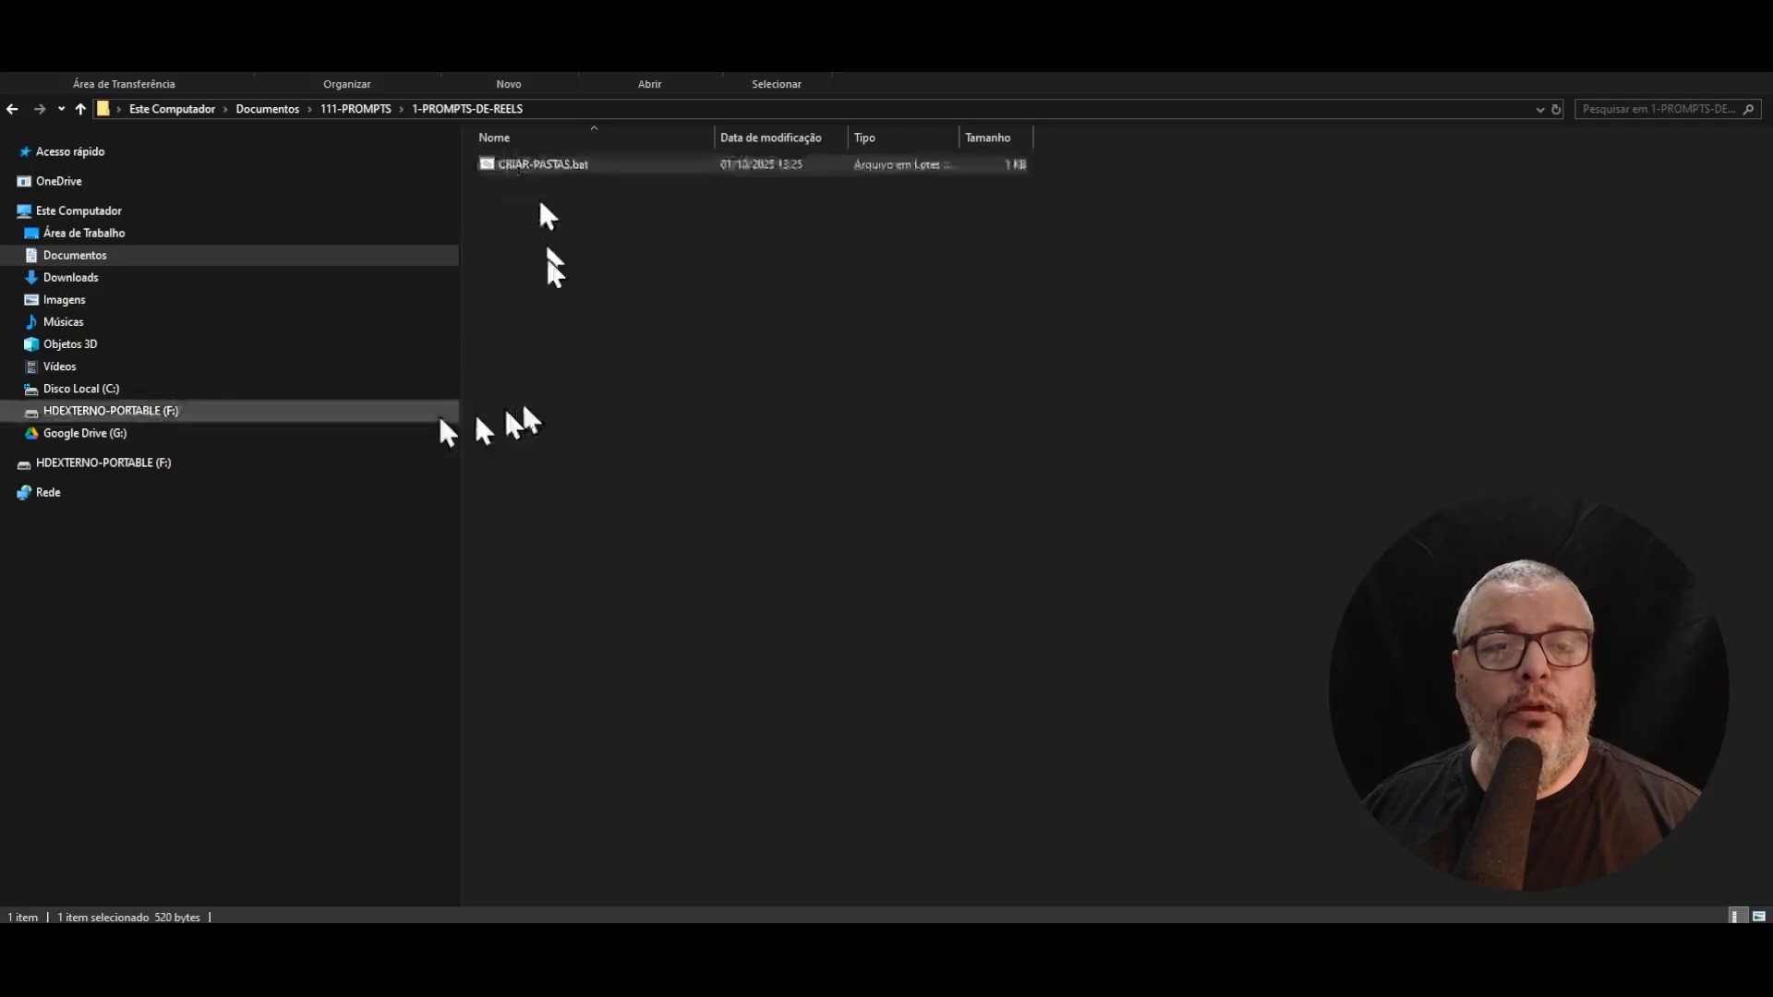
- Run CRIAR-PASTAS.bat in 1-PROMPTS-DE-REELS to create the Reels subfolders and close the console window
{"action": "left_click_drag", "start_coordinate": [10, 183], "coordinate": [932, 282]}
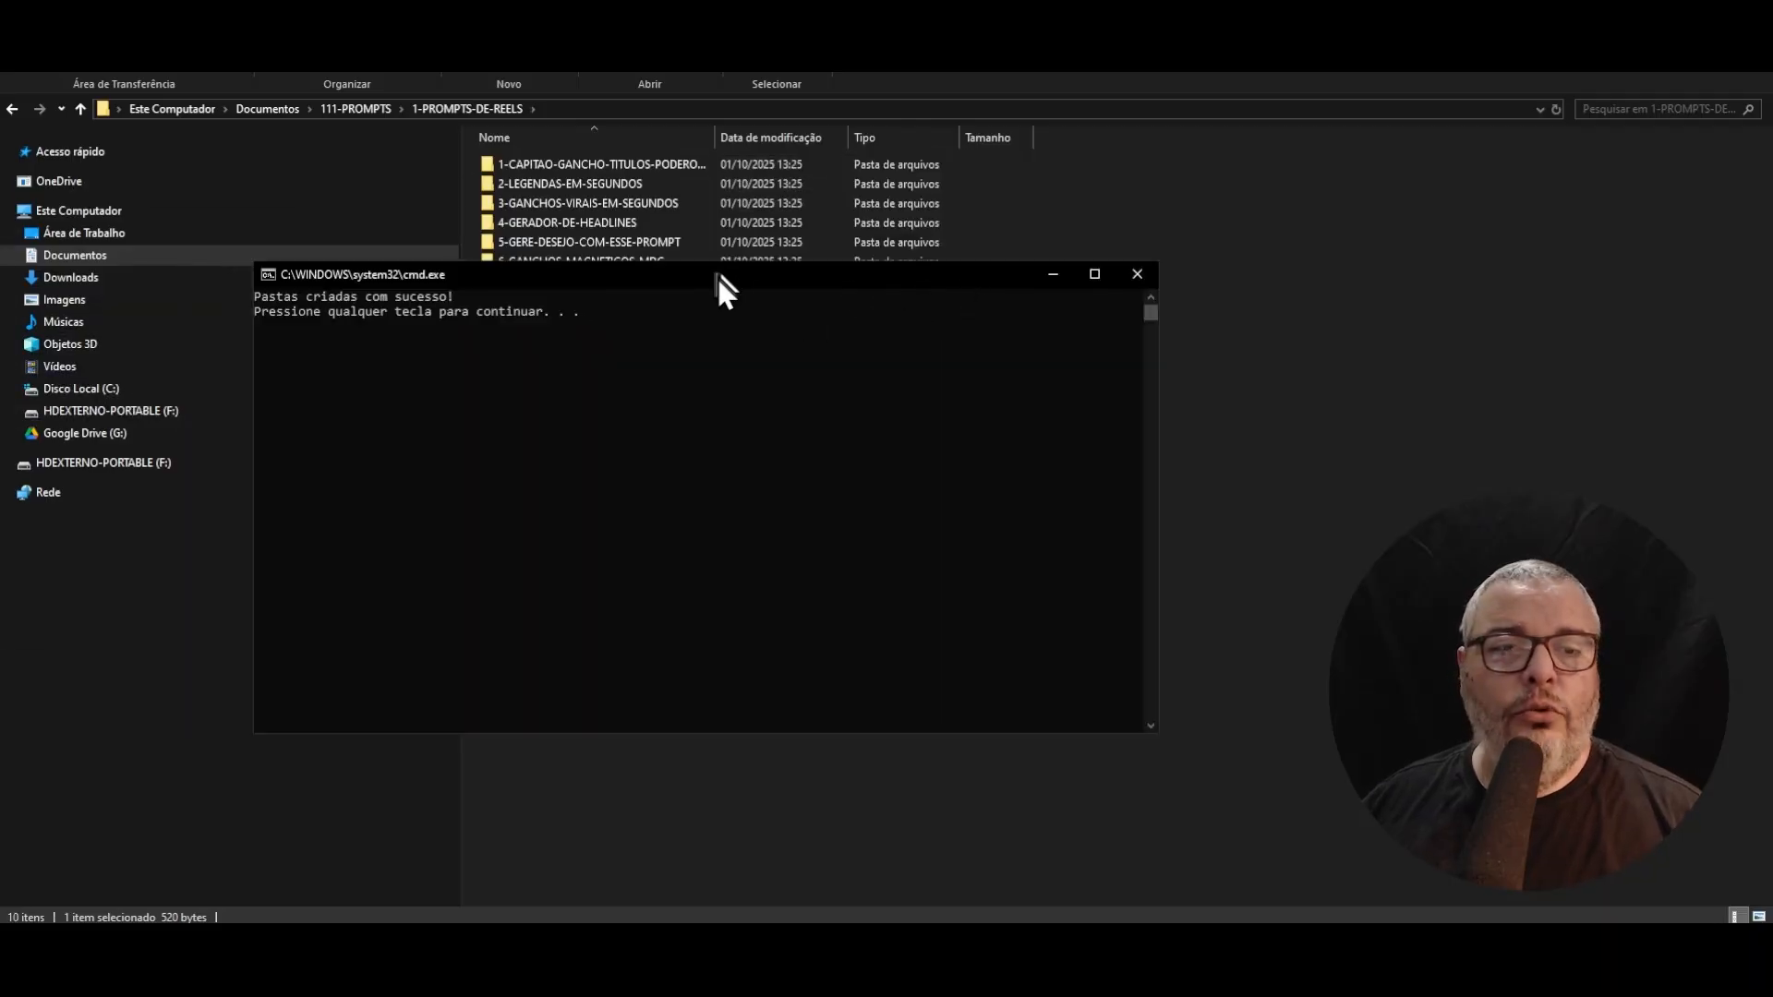
{"action": "left_click_drag", "start_coordinate": [718, 278], "coordinate": [975, 264]}
{"action": "left_click_drag", "start_coordinate": [634, 271], "coordinate": [983, 306]}
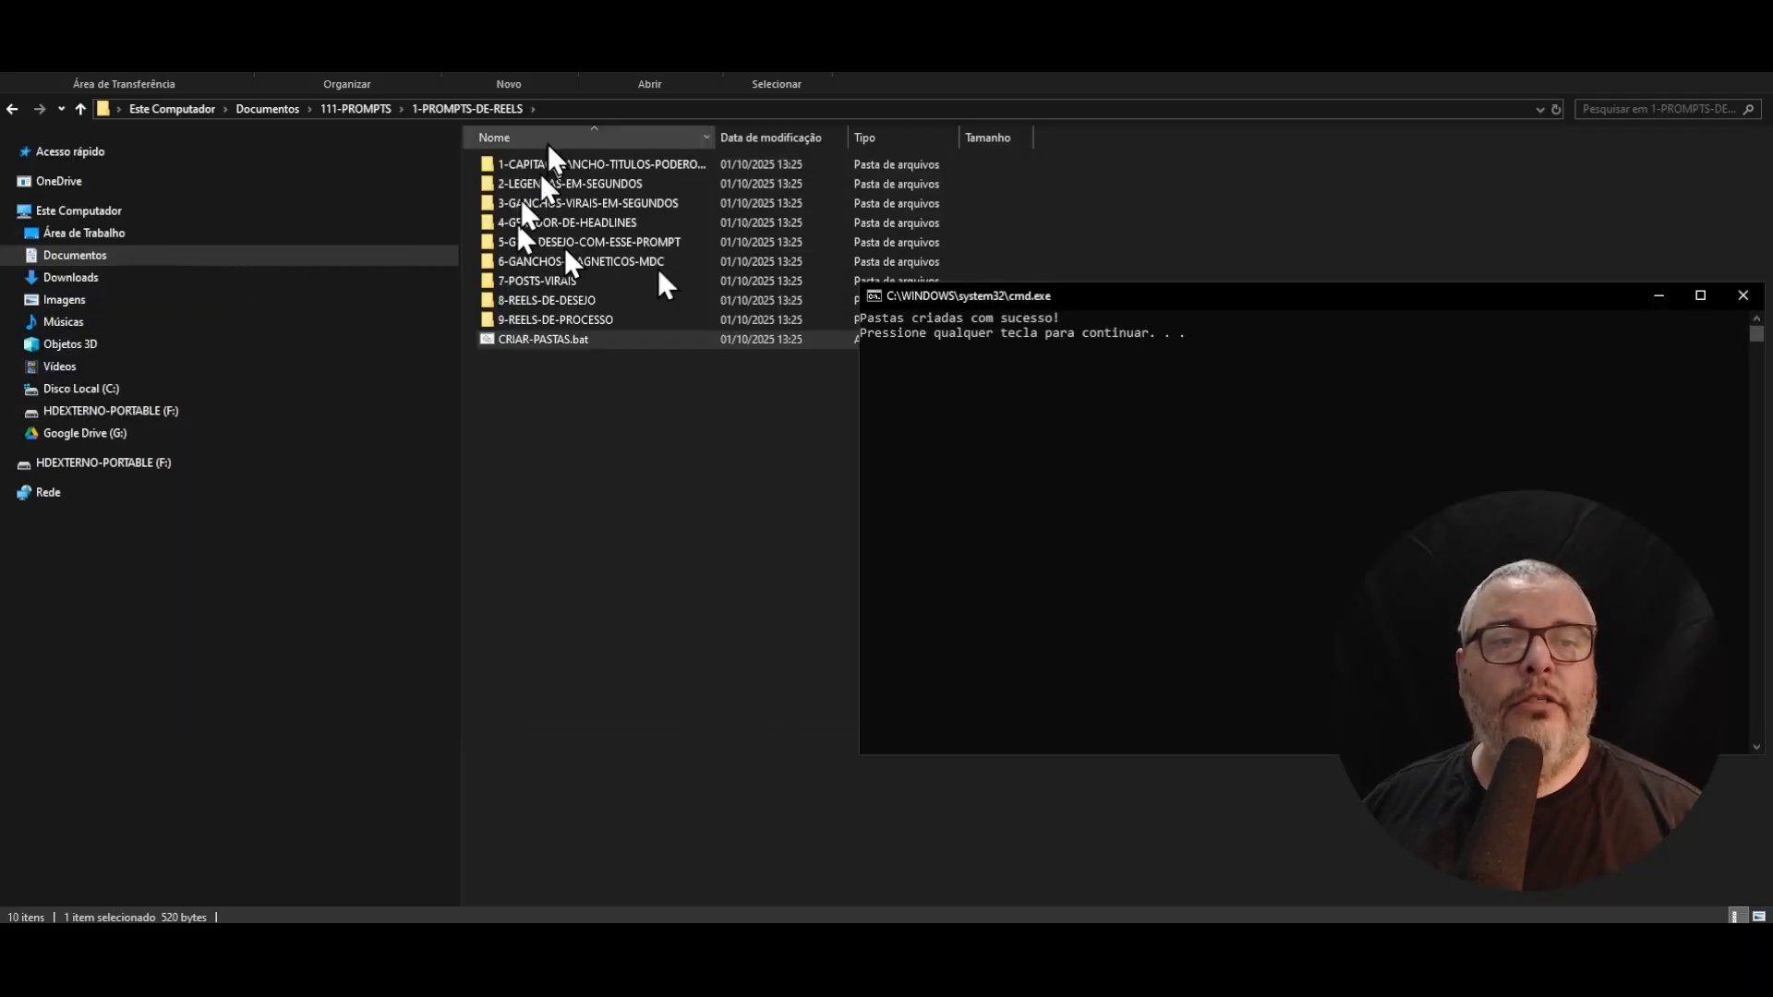
{"action": "left_click_drag", "start_coordinate": [1293, 300], "coordinate": [953, 295]}
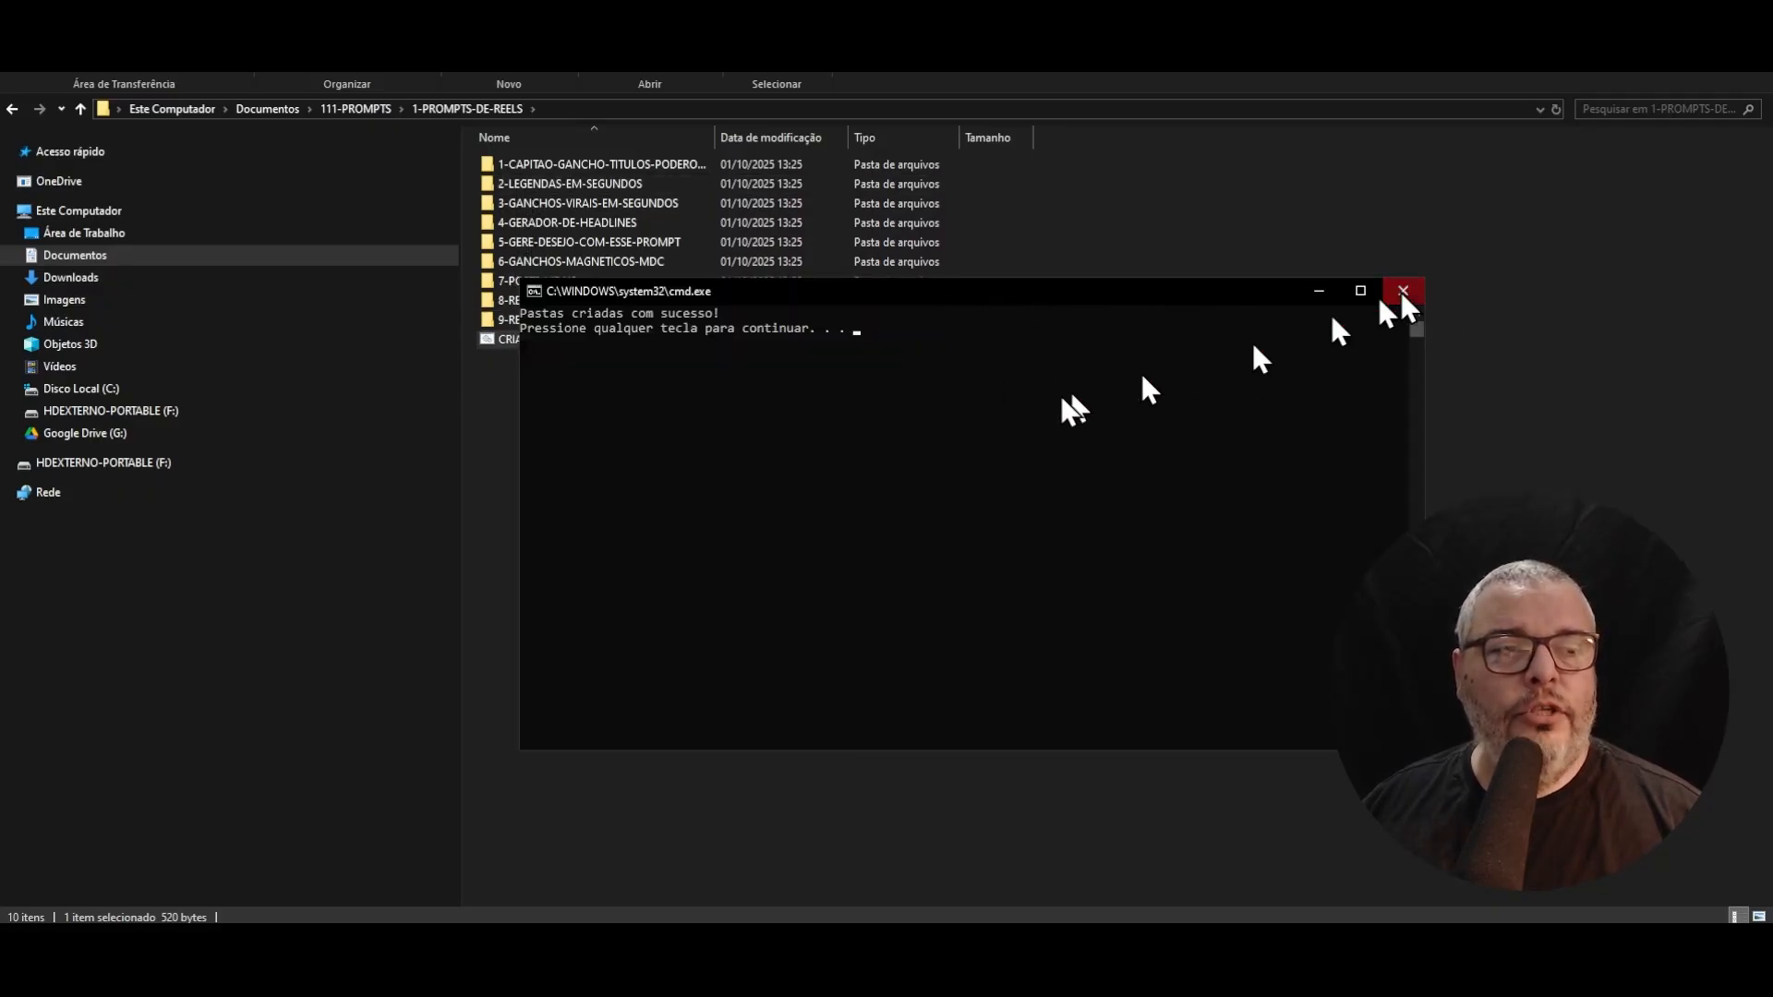
{"action": "left_click", "coordinate": [1026, 447]}
{"action": "key", "text": "Return"}
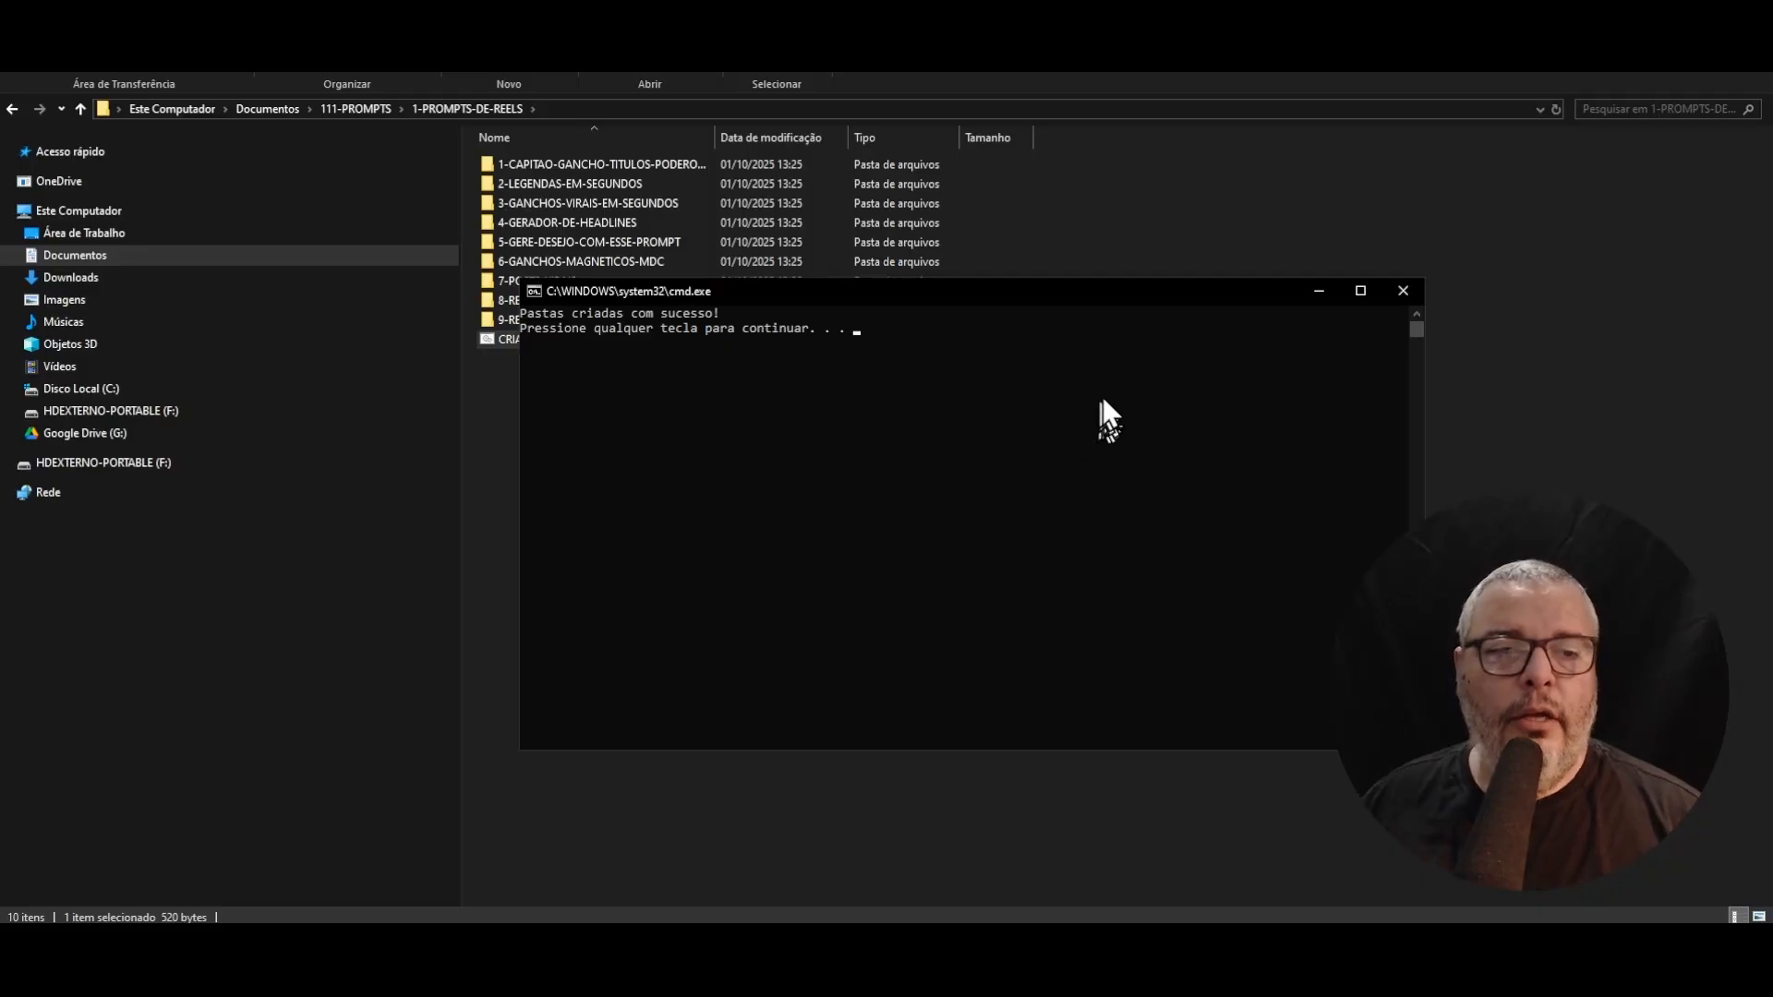
{"action": "left_click", "coordinate": [1145, 358]}
{"action": "key", "text": "Return"}
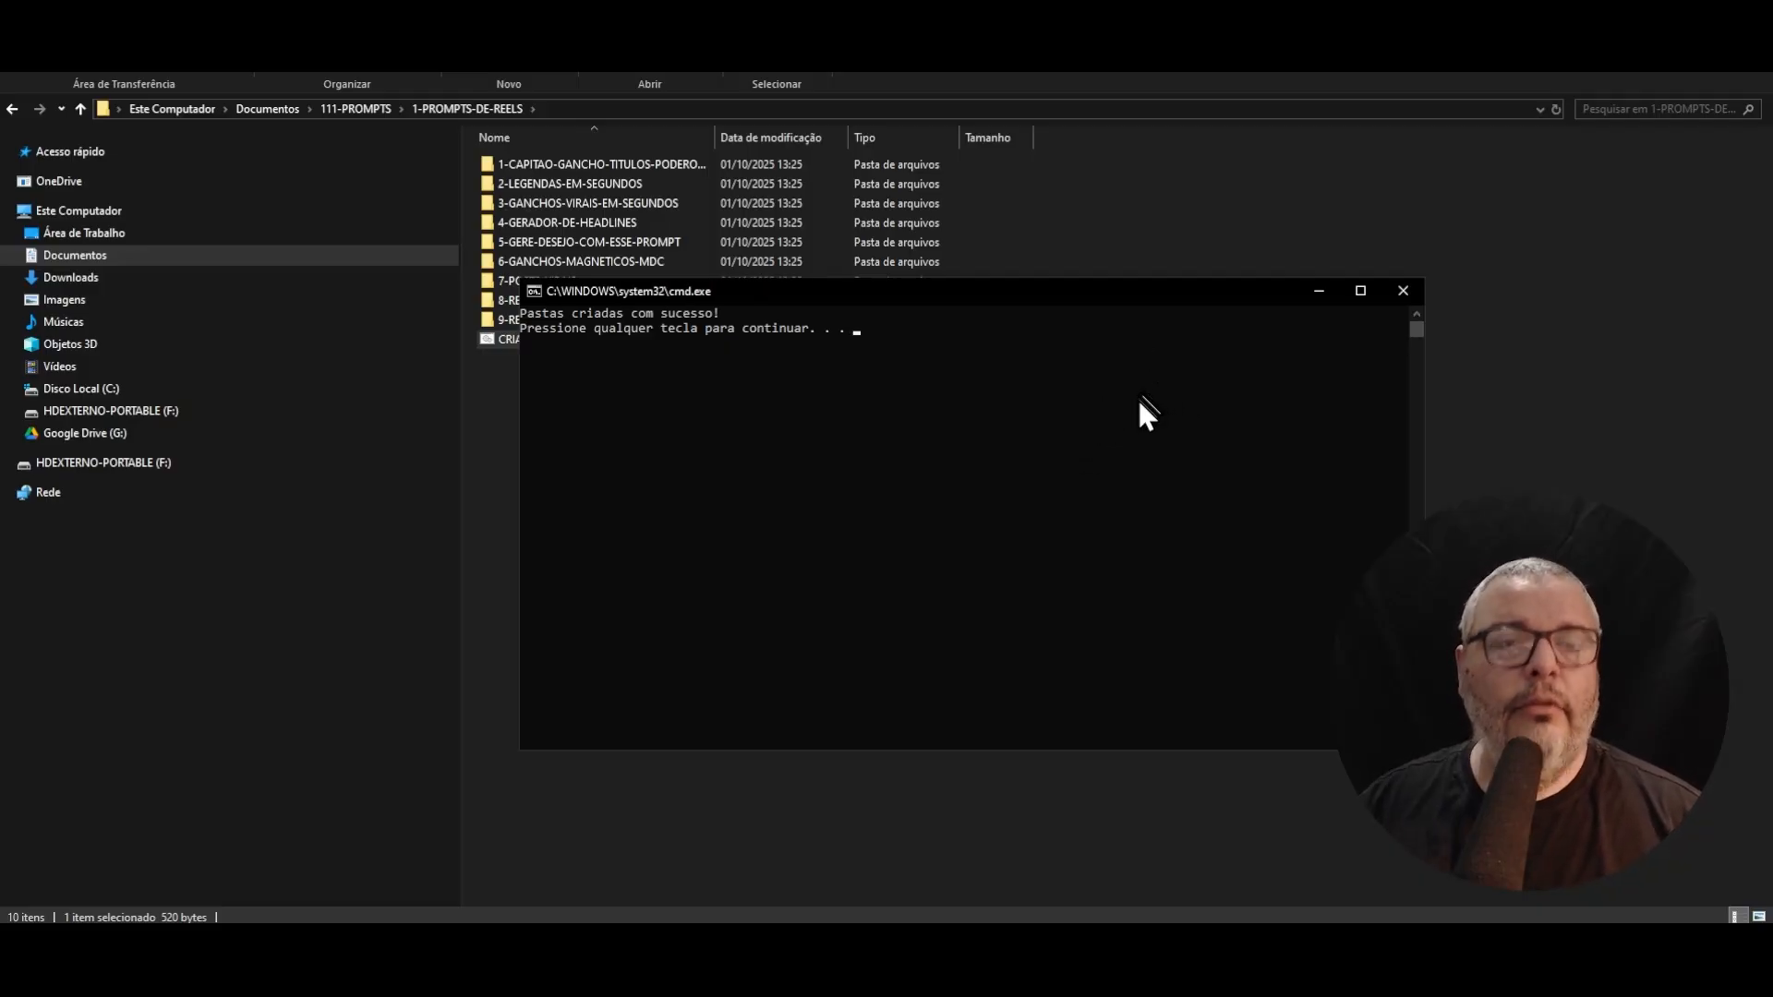
{"action": "left_click", "coordinate": [1402, 291]}
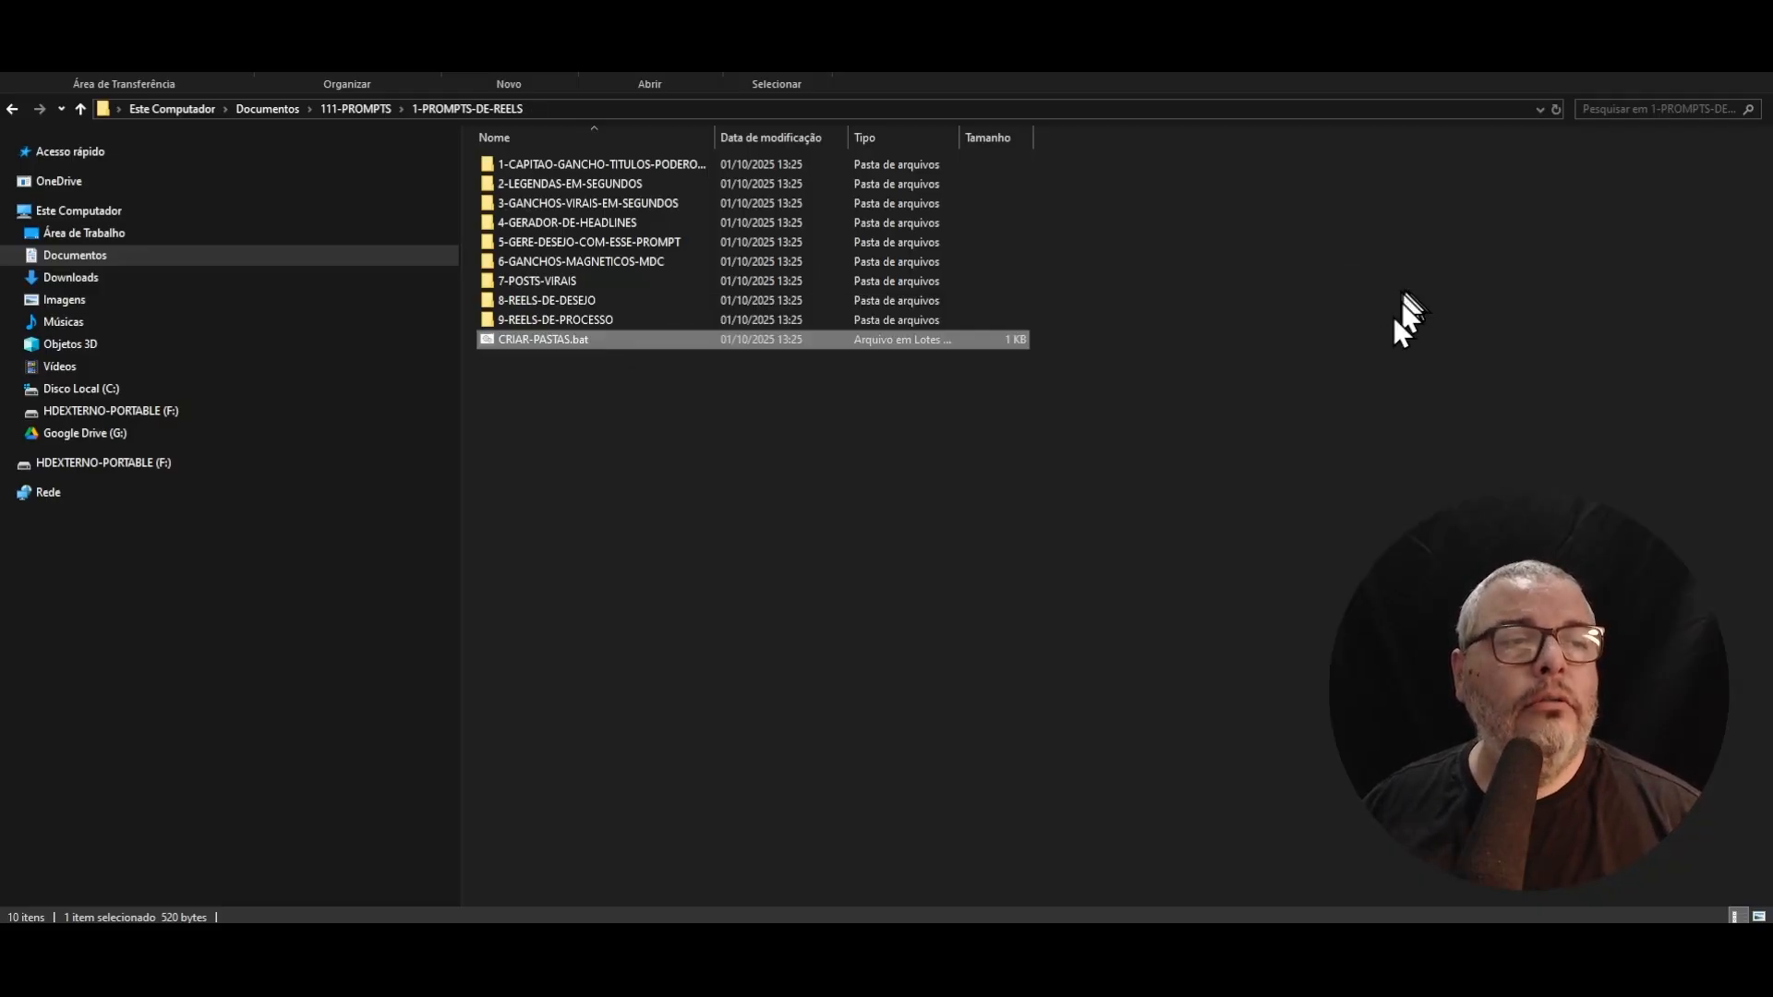
- Move CRIAR-PASTAS.bat from 1-PROMPTS-DE-REELS into the 2-PROMPTS-DE-TRAFEGO-PAGO folder
{"action": "left_click", "coordinate": [1288, 406]}
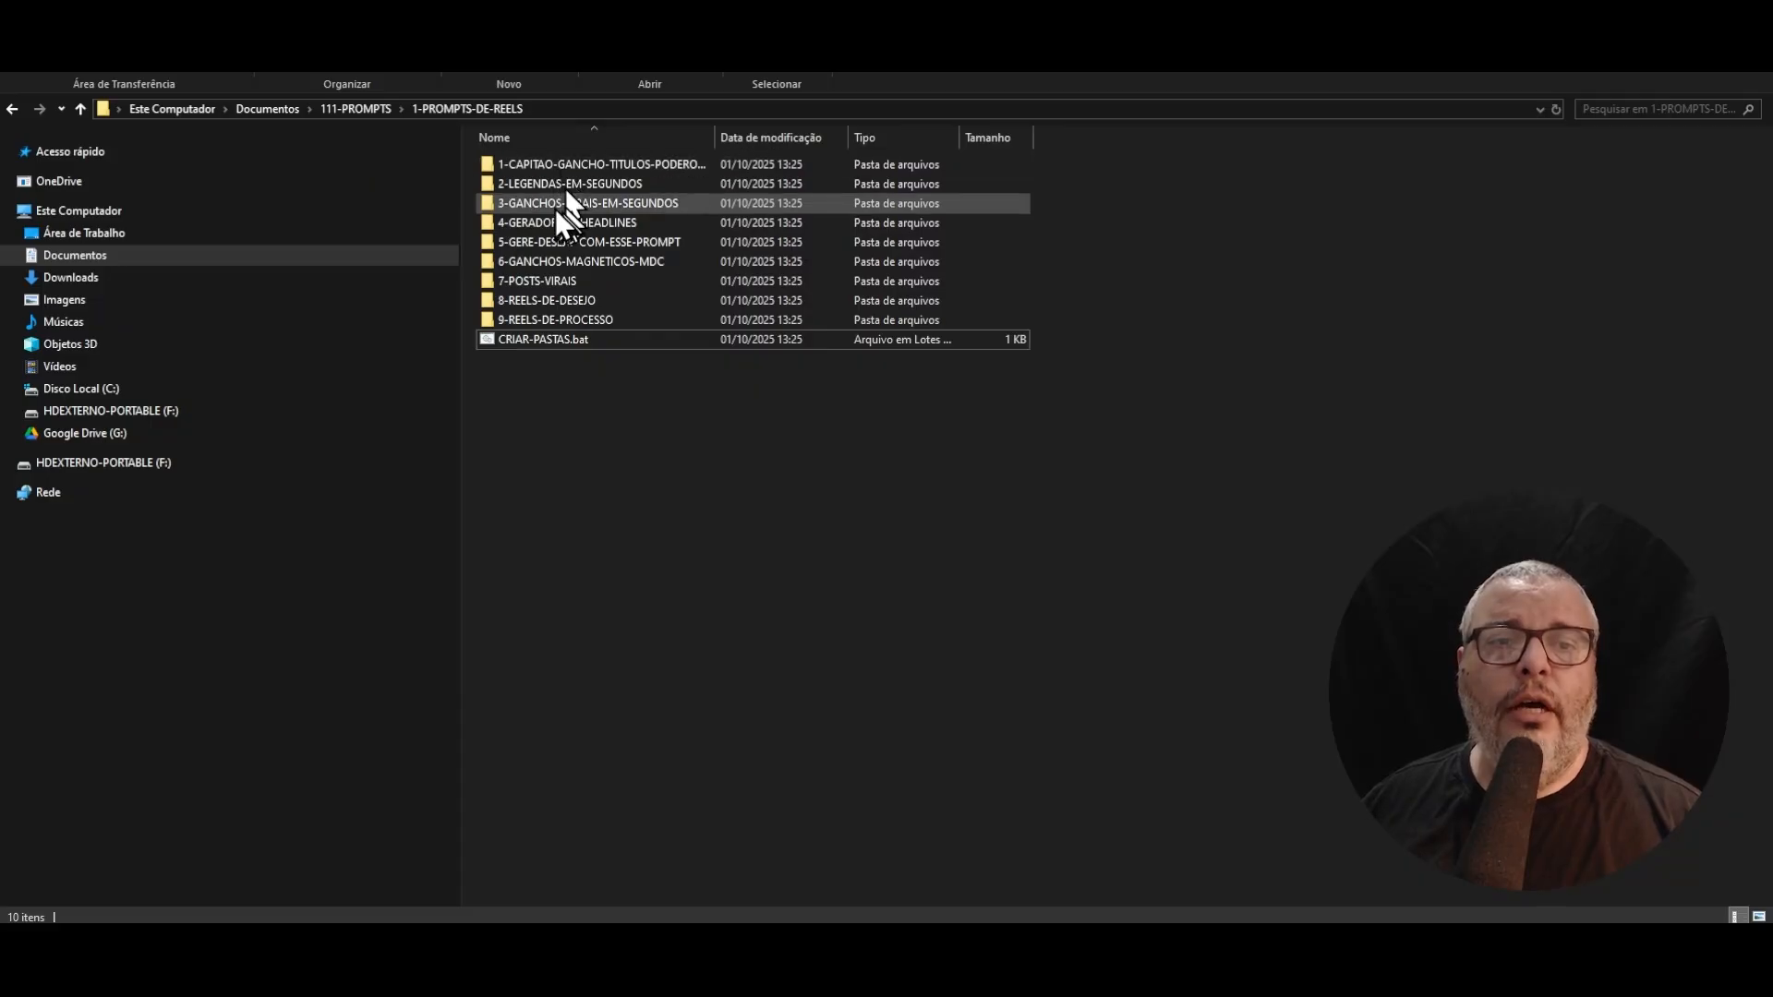
{"action": "left_click", "coordinate": [347, 108]}
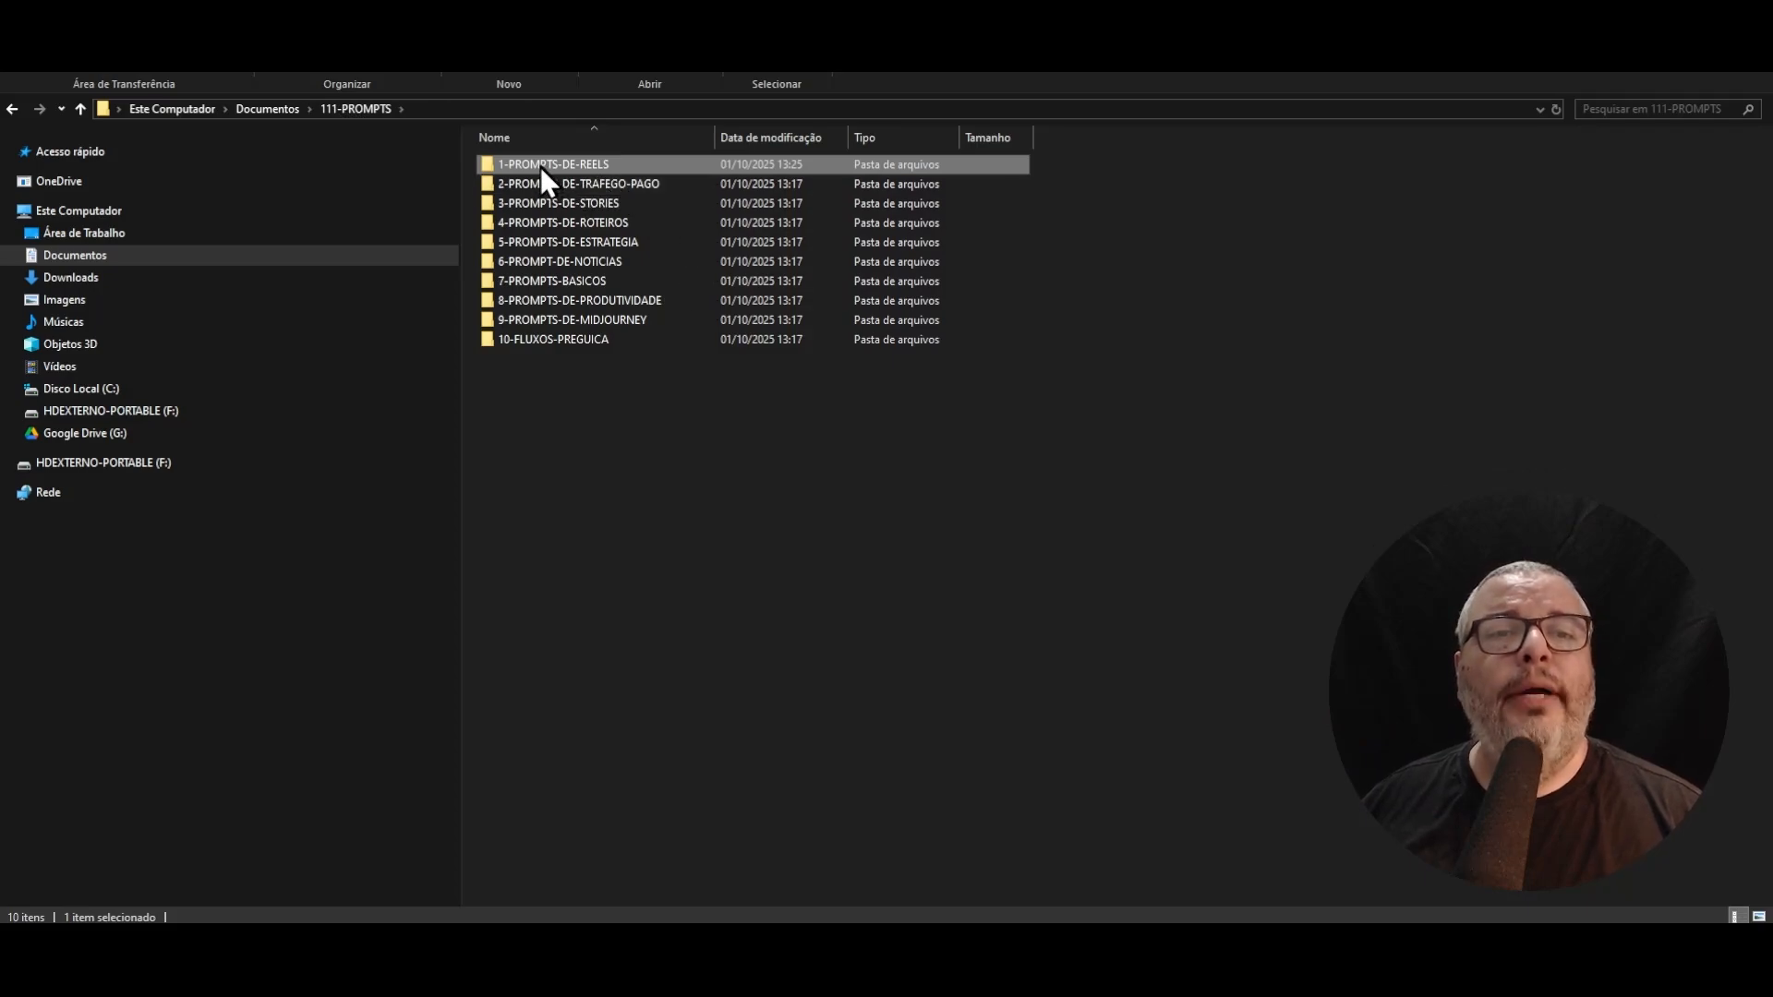
{"action": "double_click", "coordinate": [540, 166]}
{"action": "left_click", "coordinate": [529, 341]}
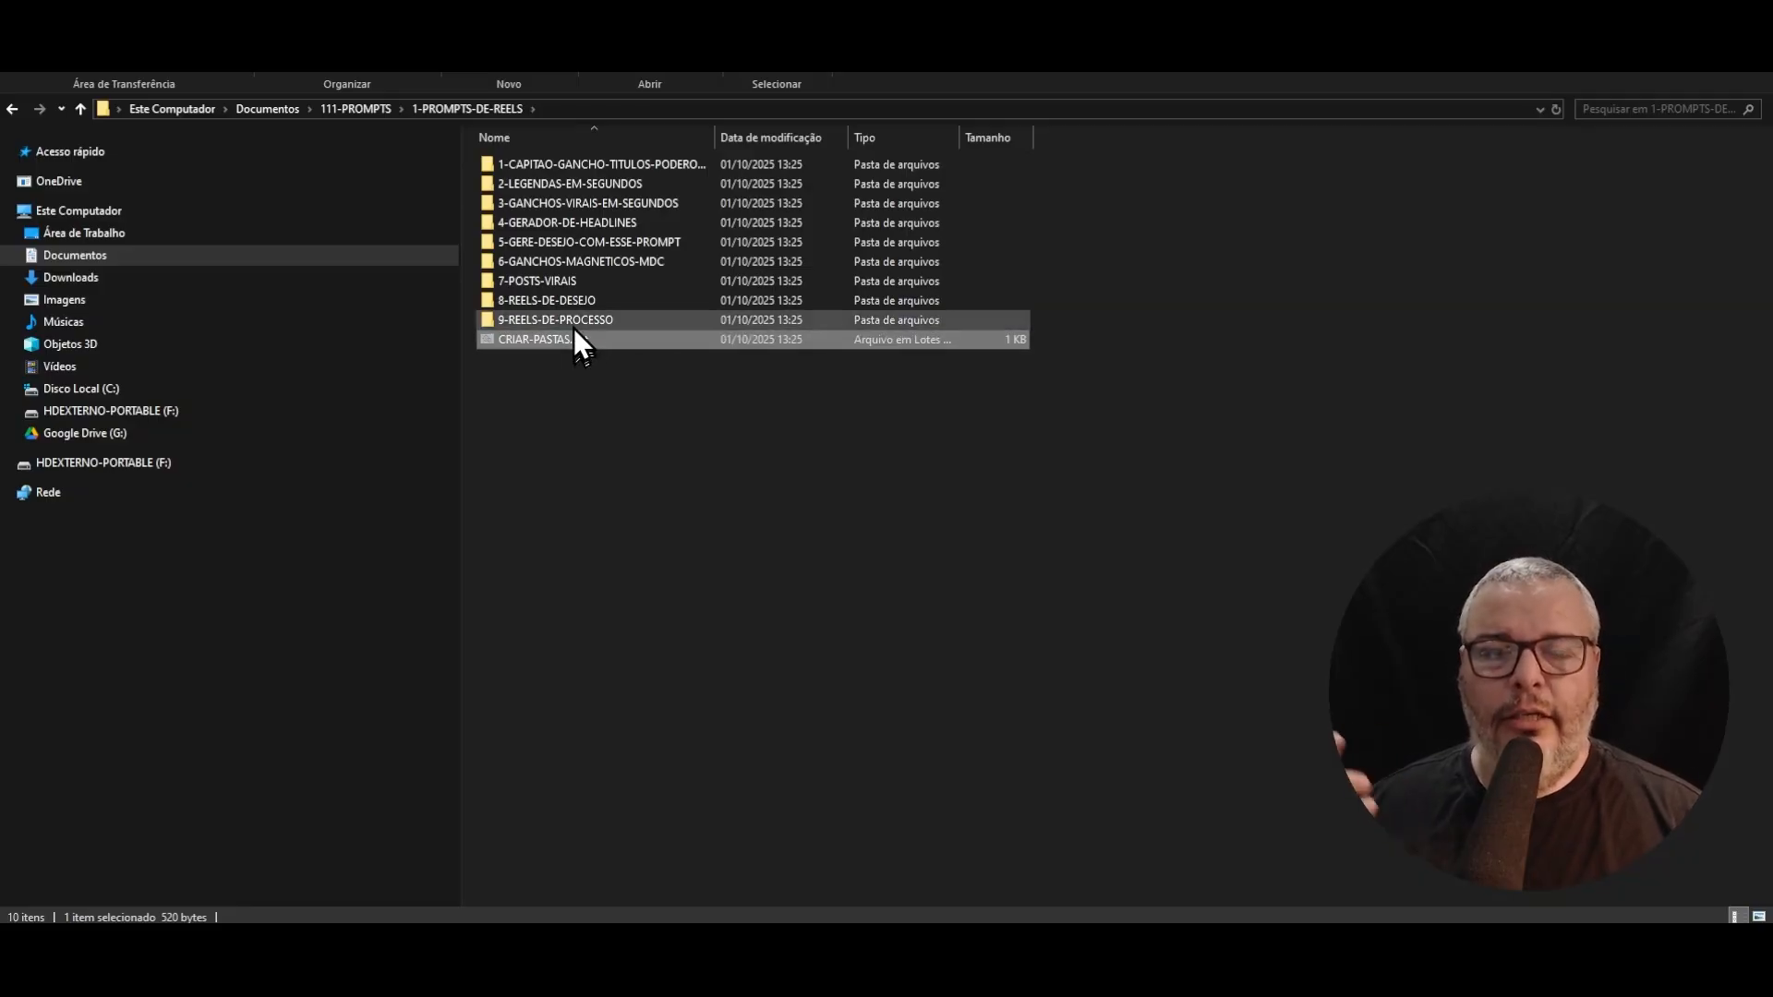
{"action": "left_click", "coordinate": [355, 108]}
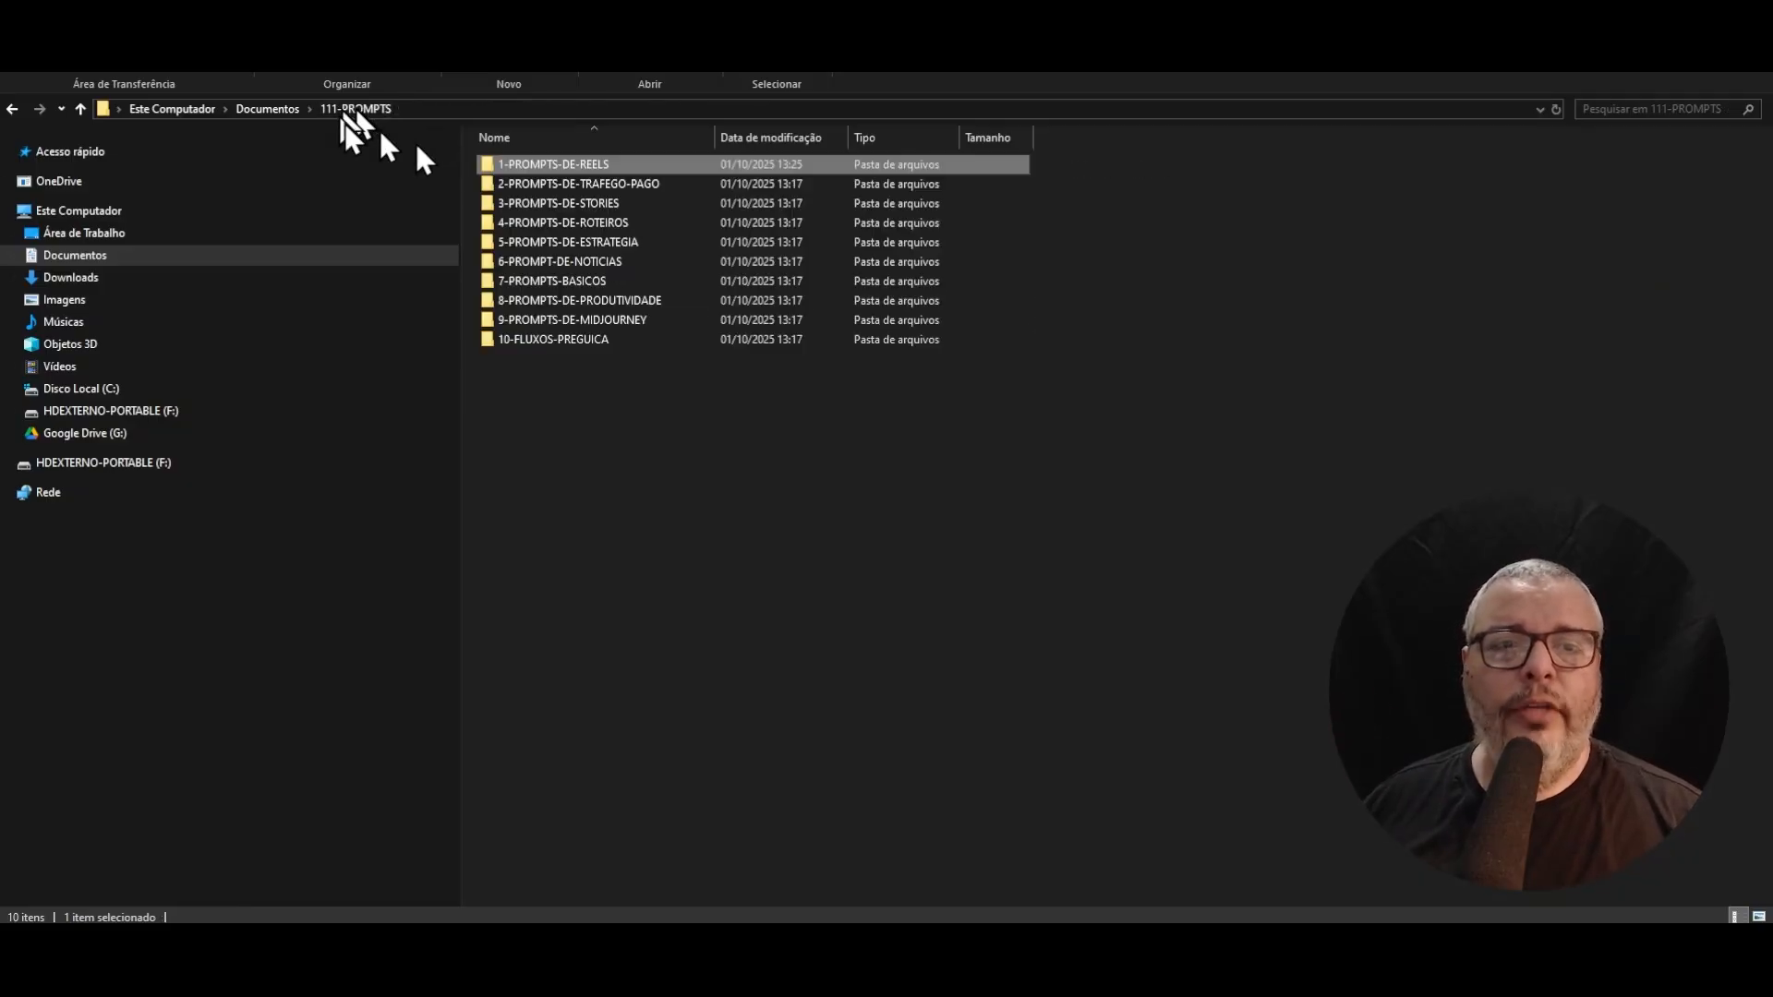
{"action": "double_click", "coordinate": [554, 184]}
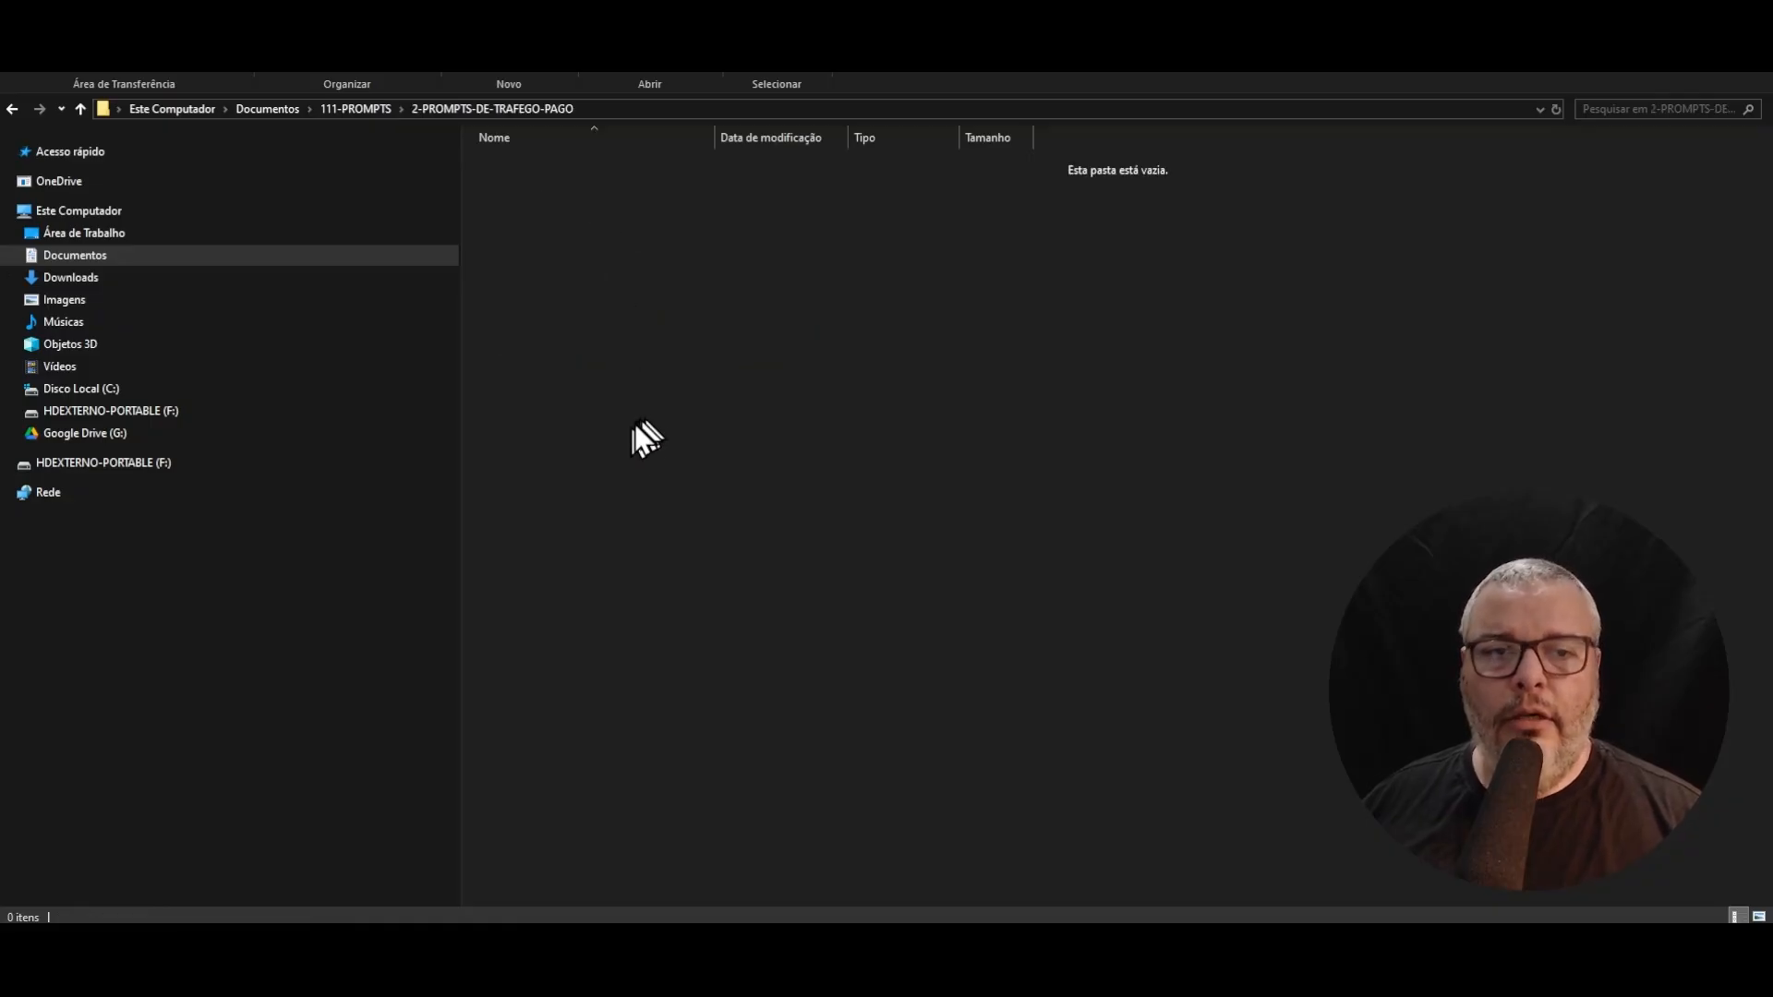
{"action": "key", "text": "ctrl+v"}
{"action": "left_click", "coordinate": [661, 429]}
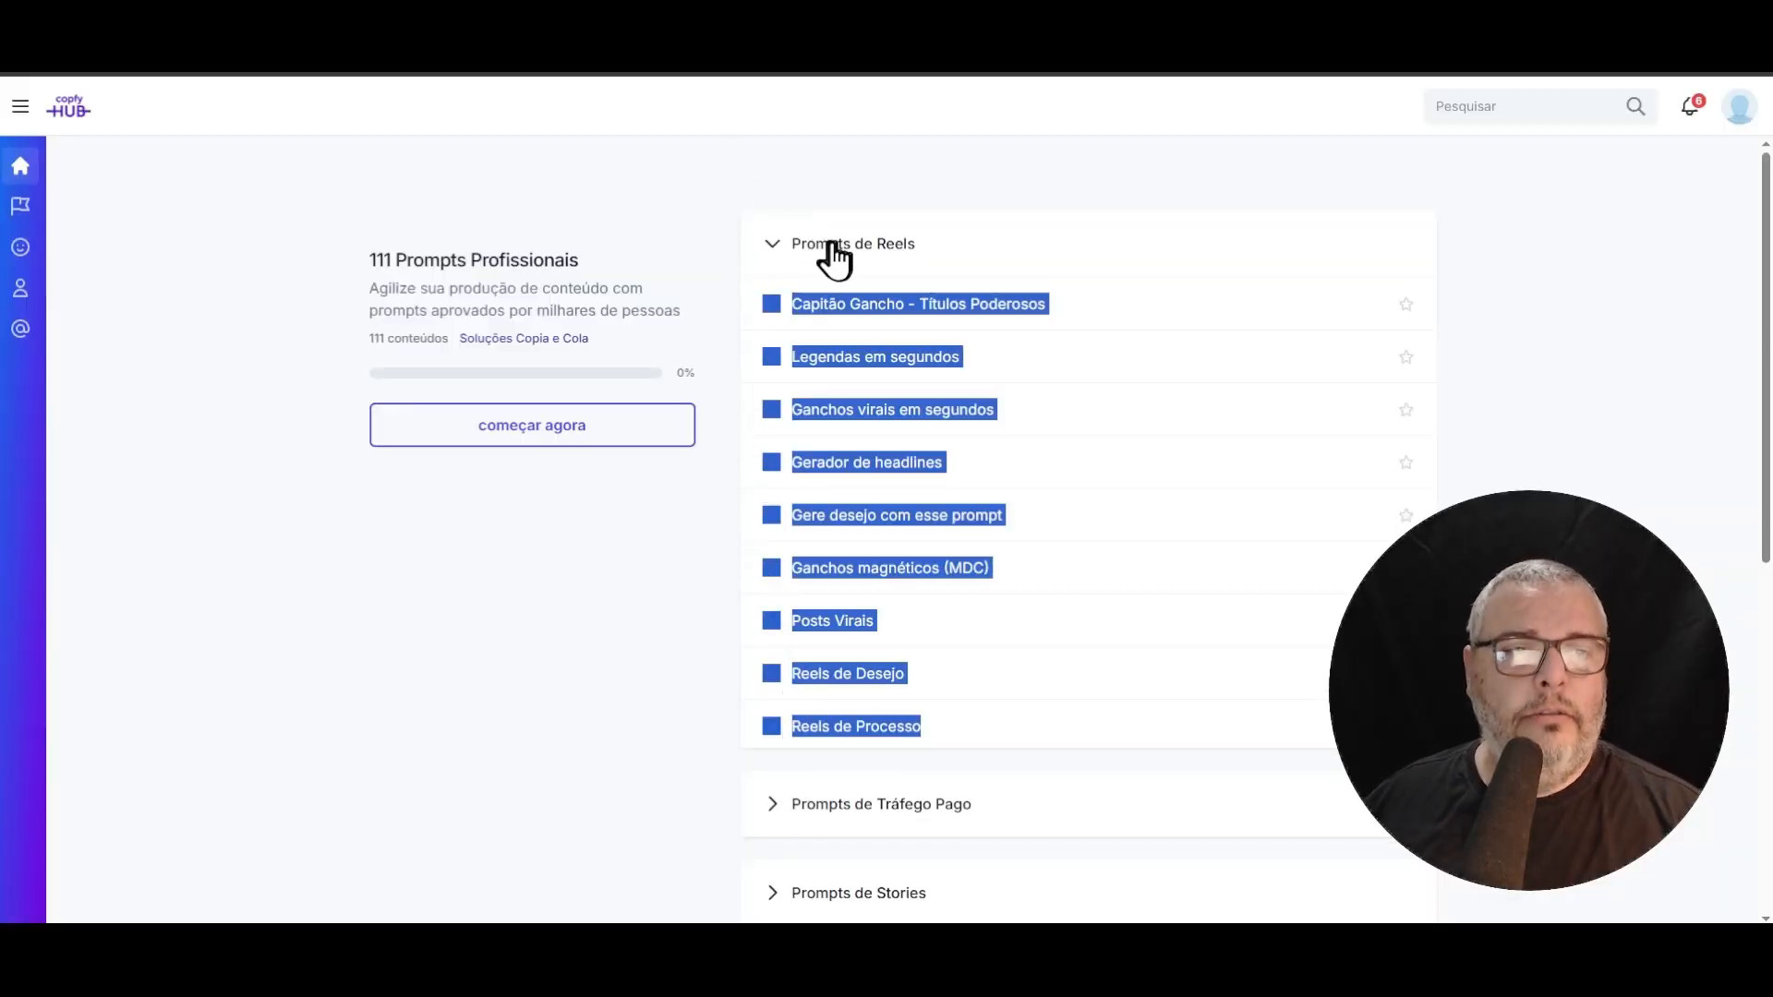
- In copfy HUB, collapse Prompts de Reels and expand Prompts de Tráfego Pago to view its full list of titles
{"action": "left_click", "coordinate": [832, 245]}
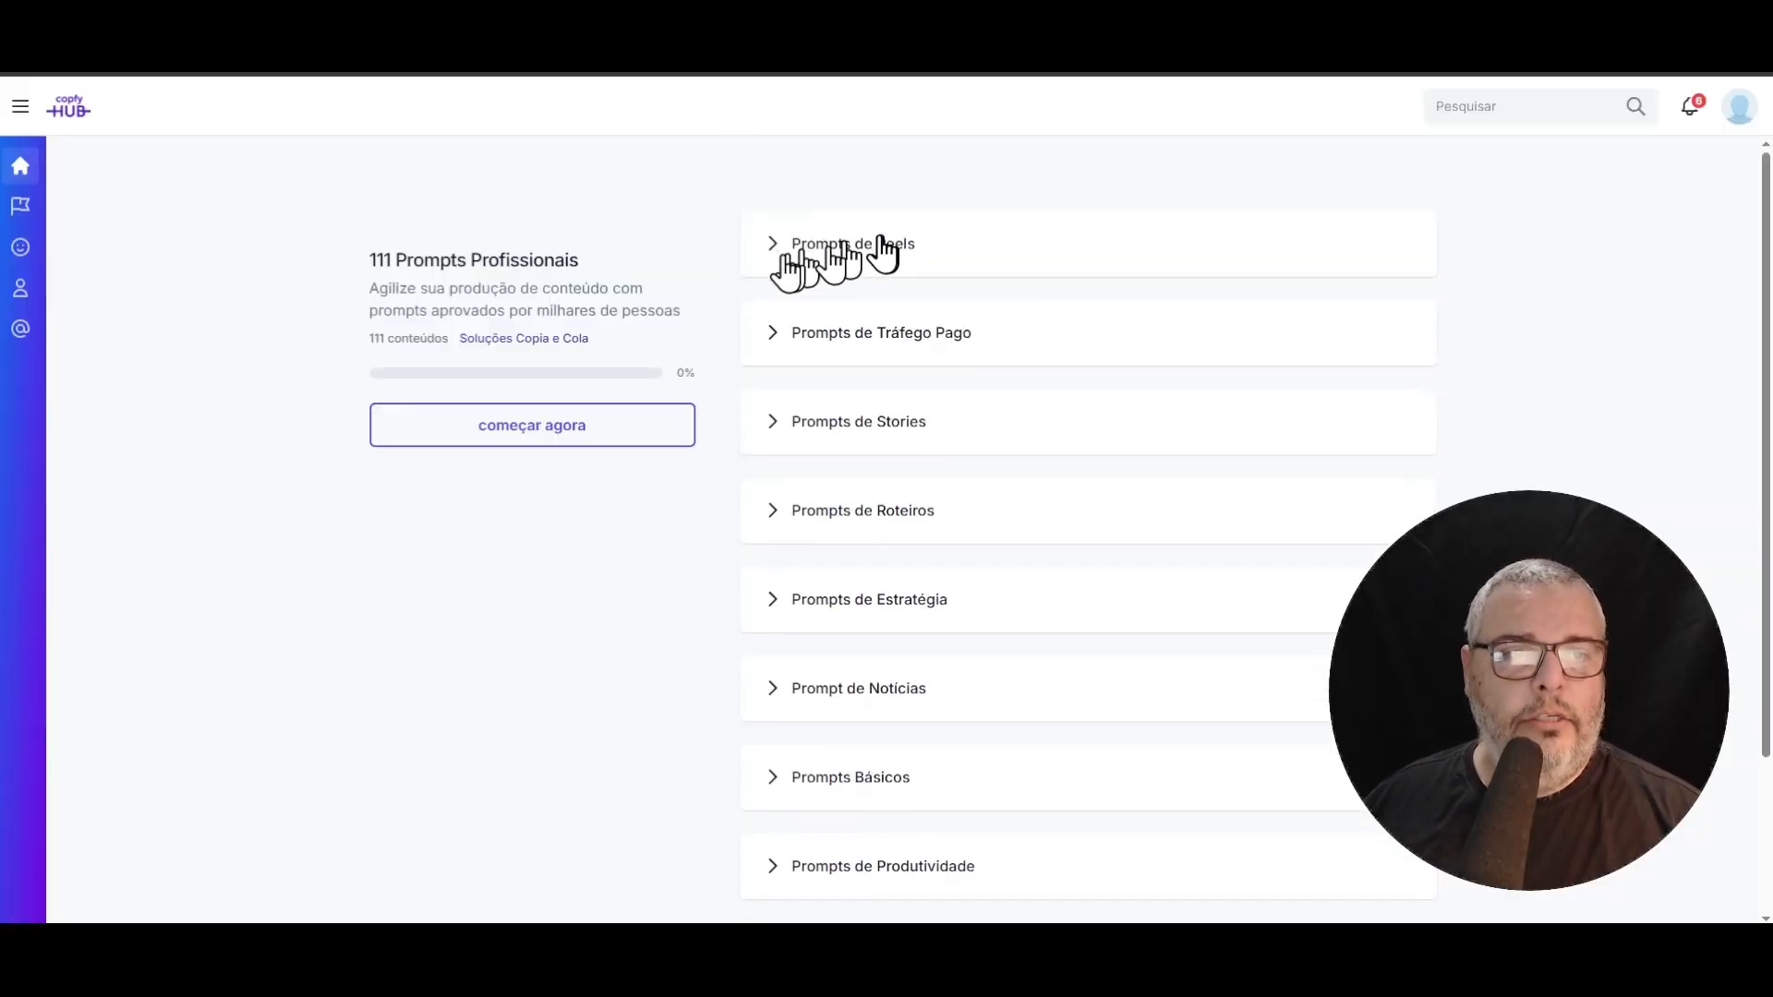
{"action": "left_click", "coordinate": [821, 346]}
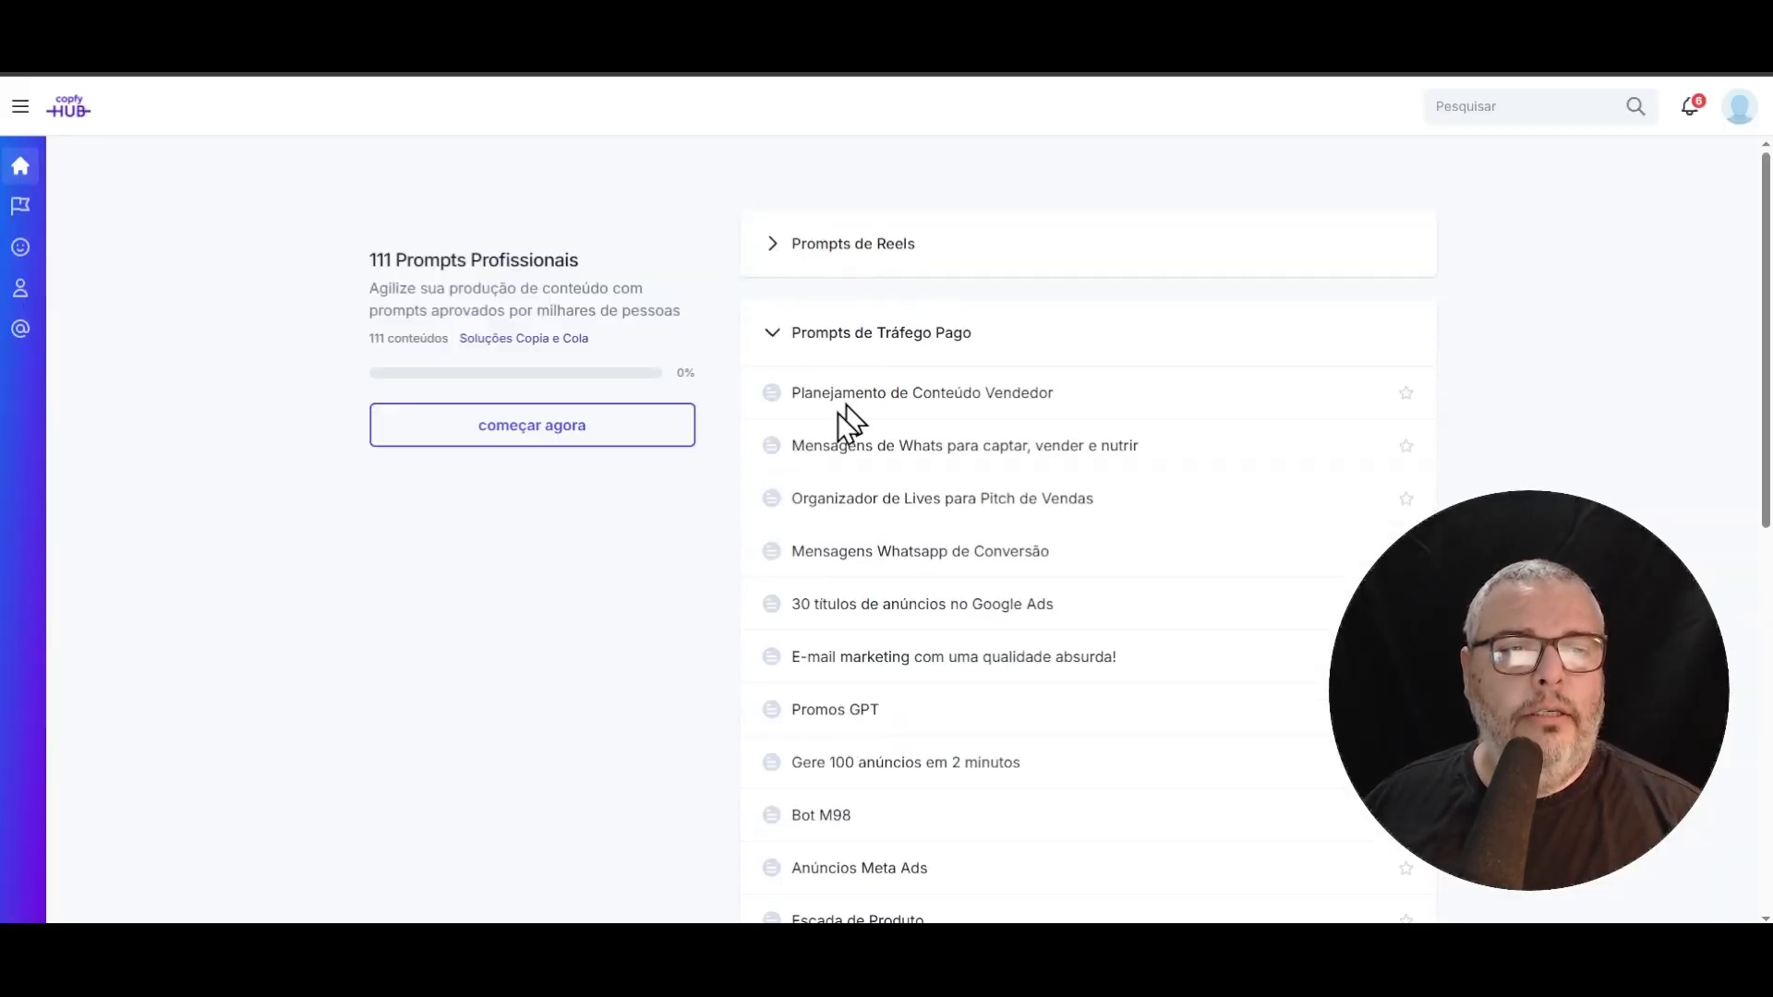
{"action": "scroll", "coordinate": [827, 598], "scroll_direction": "down", "scroll_amount": 5}
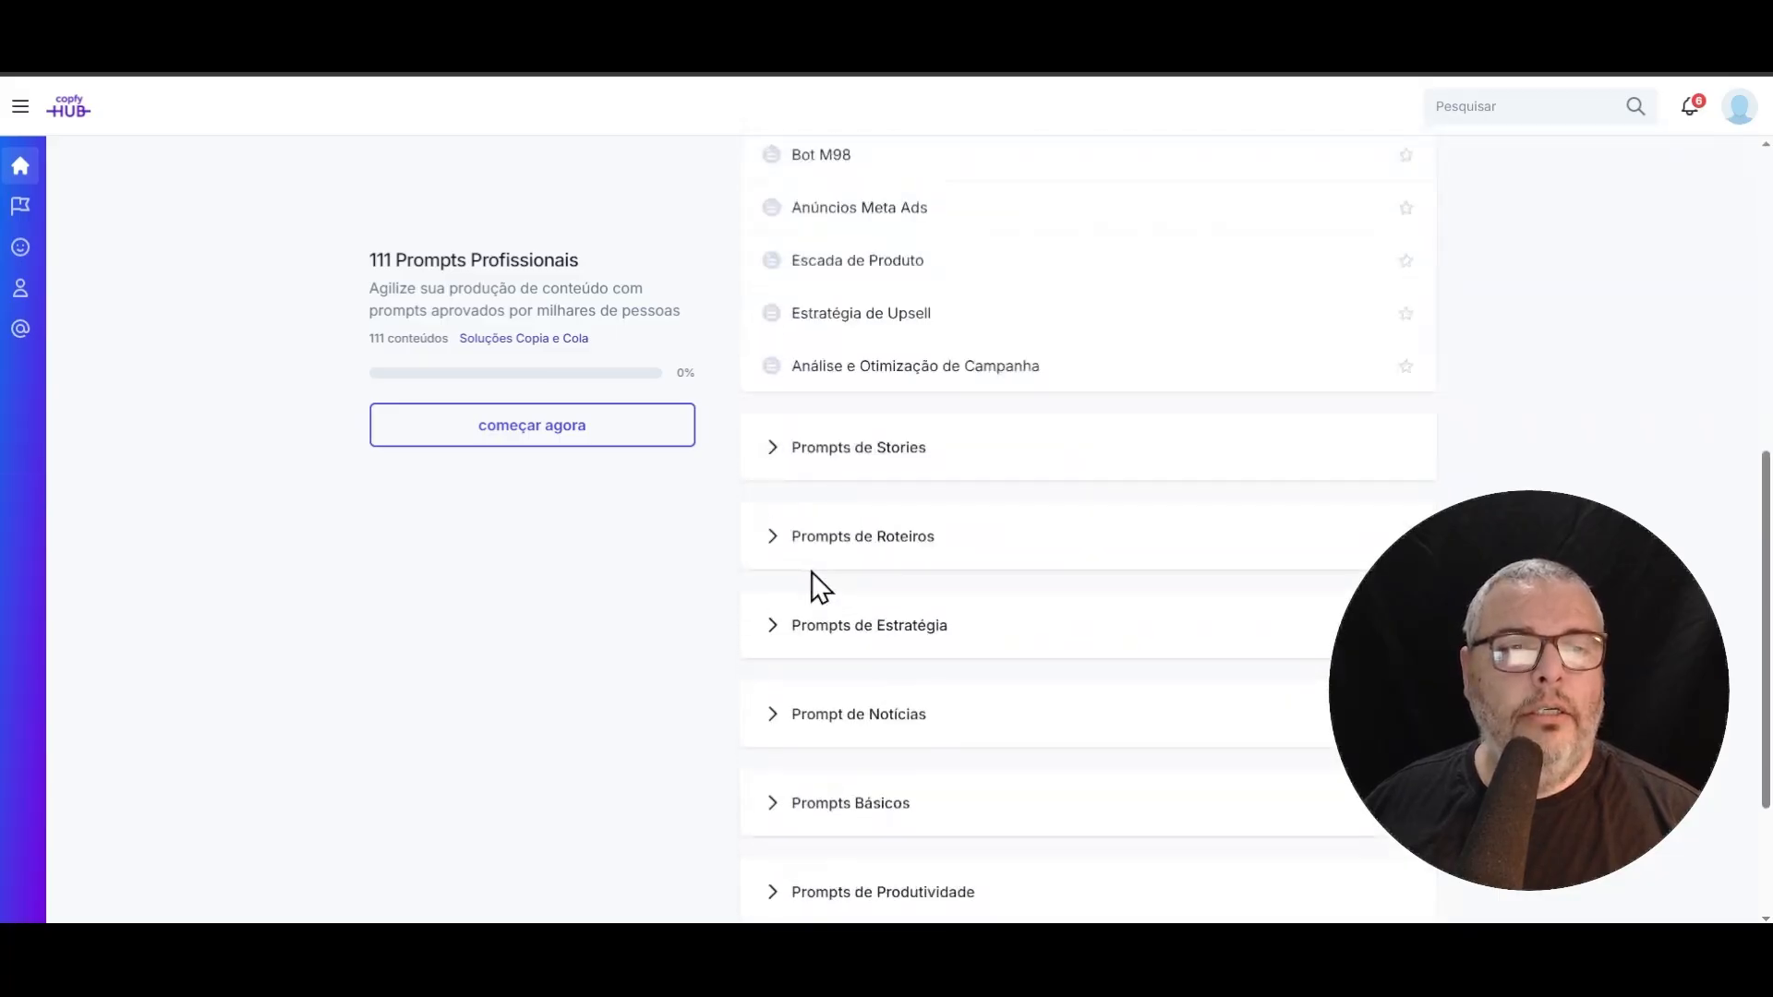
- Copy all Prompts de Tráfego Pago titles, from Planejamento de Conteúdo Vendedor through Análise e Otimização de Campanha
{"action": "scroll", "coordinate": [812, 572], "scroll_direction": "up", "scroll_amount": 6}
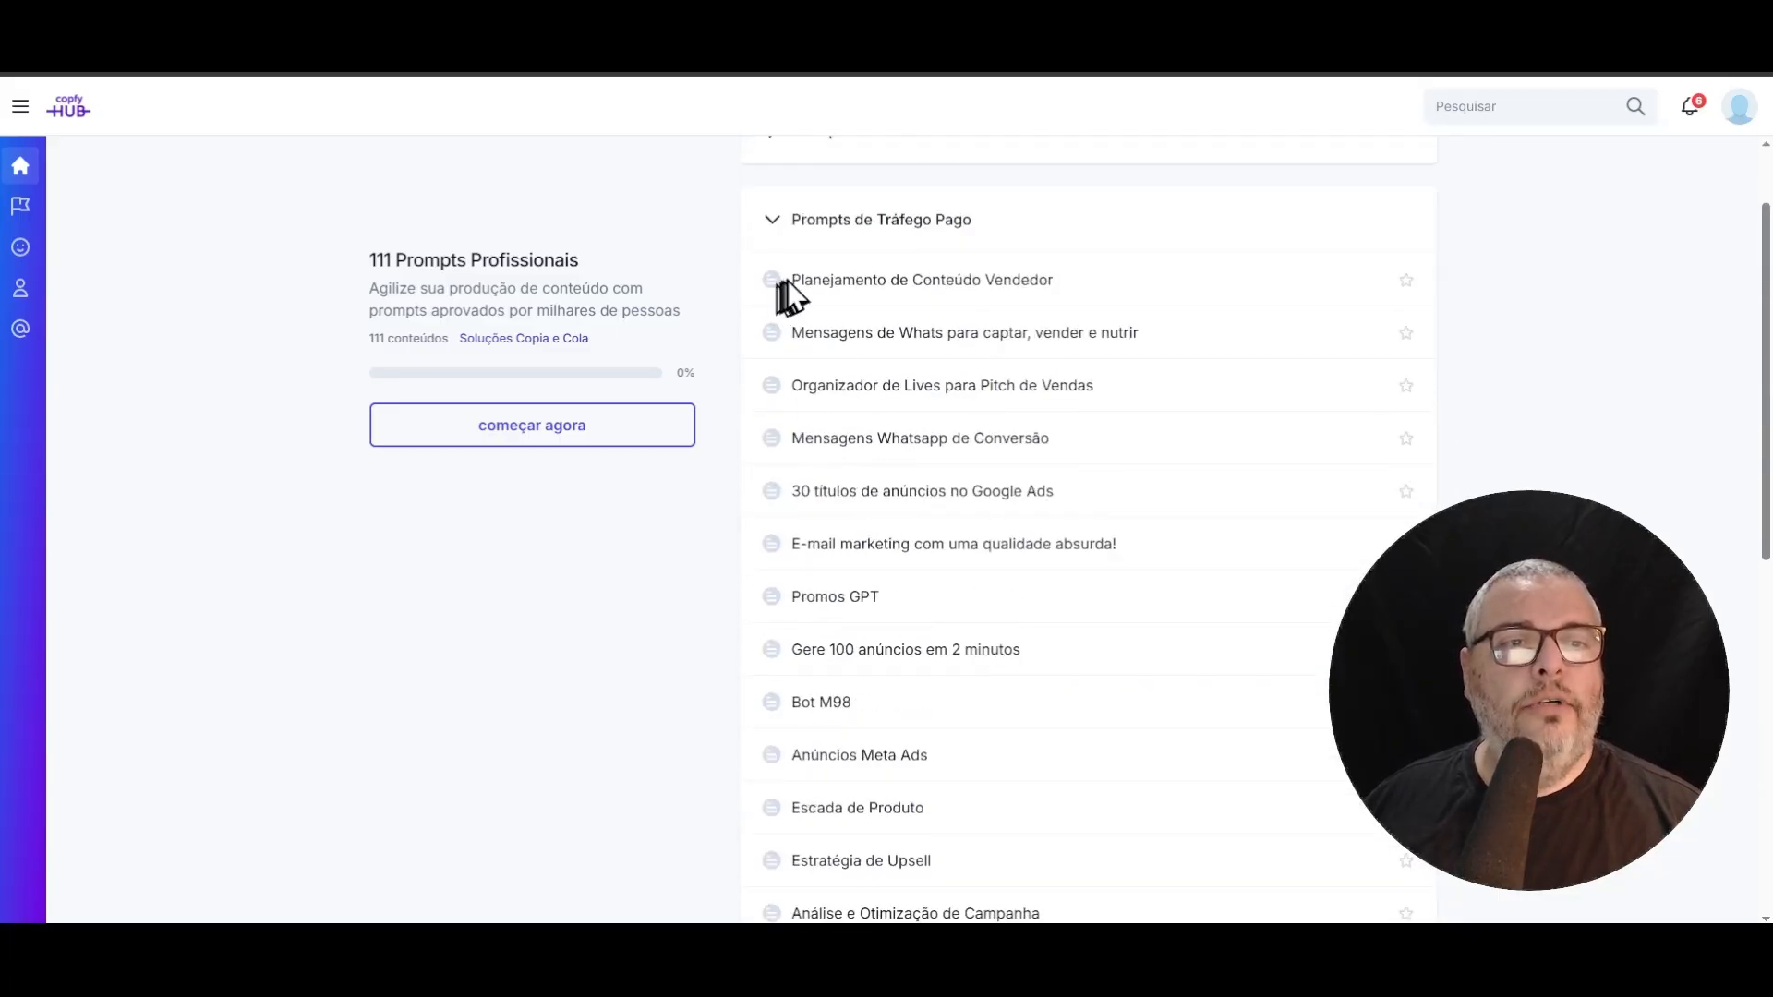
{"action": "left_click_drag", "start_coordinate": [785, 282], "coordinate": [930, 917]}
{"action": "key", "text": "ctrl+c"}
{"action": "scroll", "coordinate": [960, 831], "scroll_direction": "down", "scroll_amount": 3}
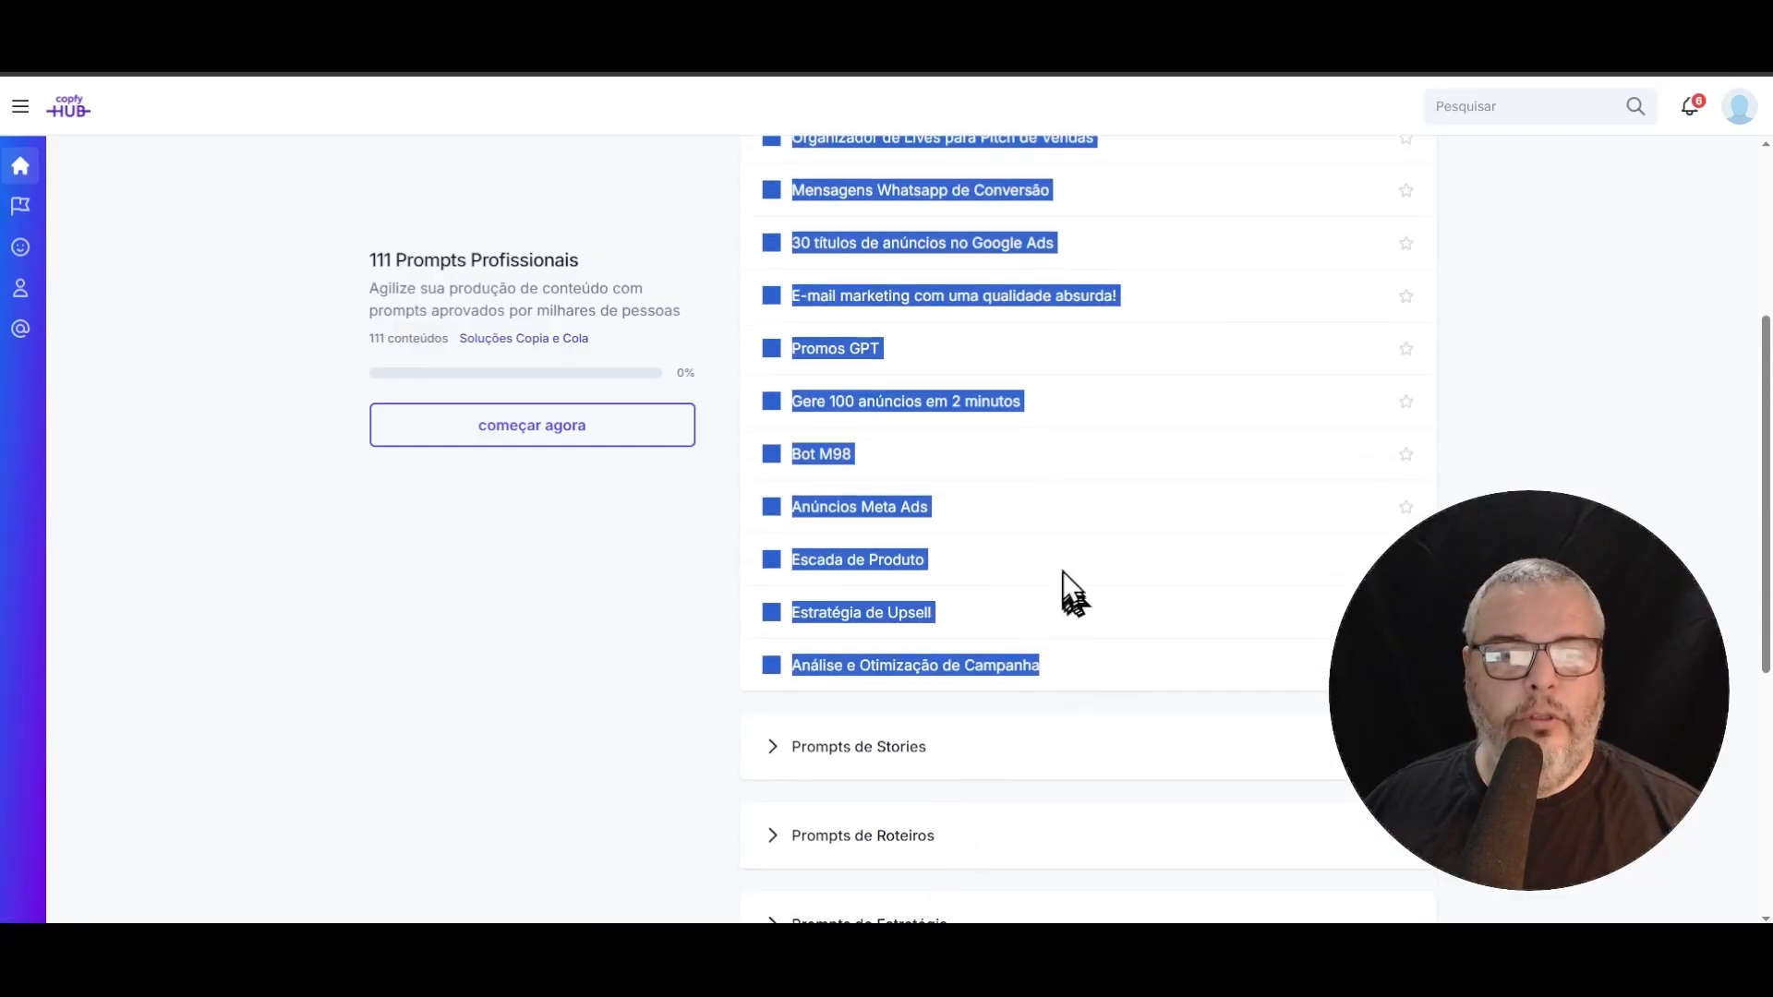
- In ChatGPT, write the message "Chat, reinicie o ordenador e crie uma listagem, seguindo a mesma lógica anterior, para a listagem abaixo:"
{"action": "left_click", "coordinate": [660, 944]}
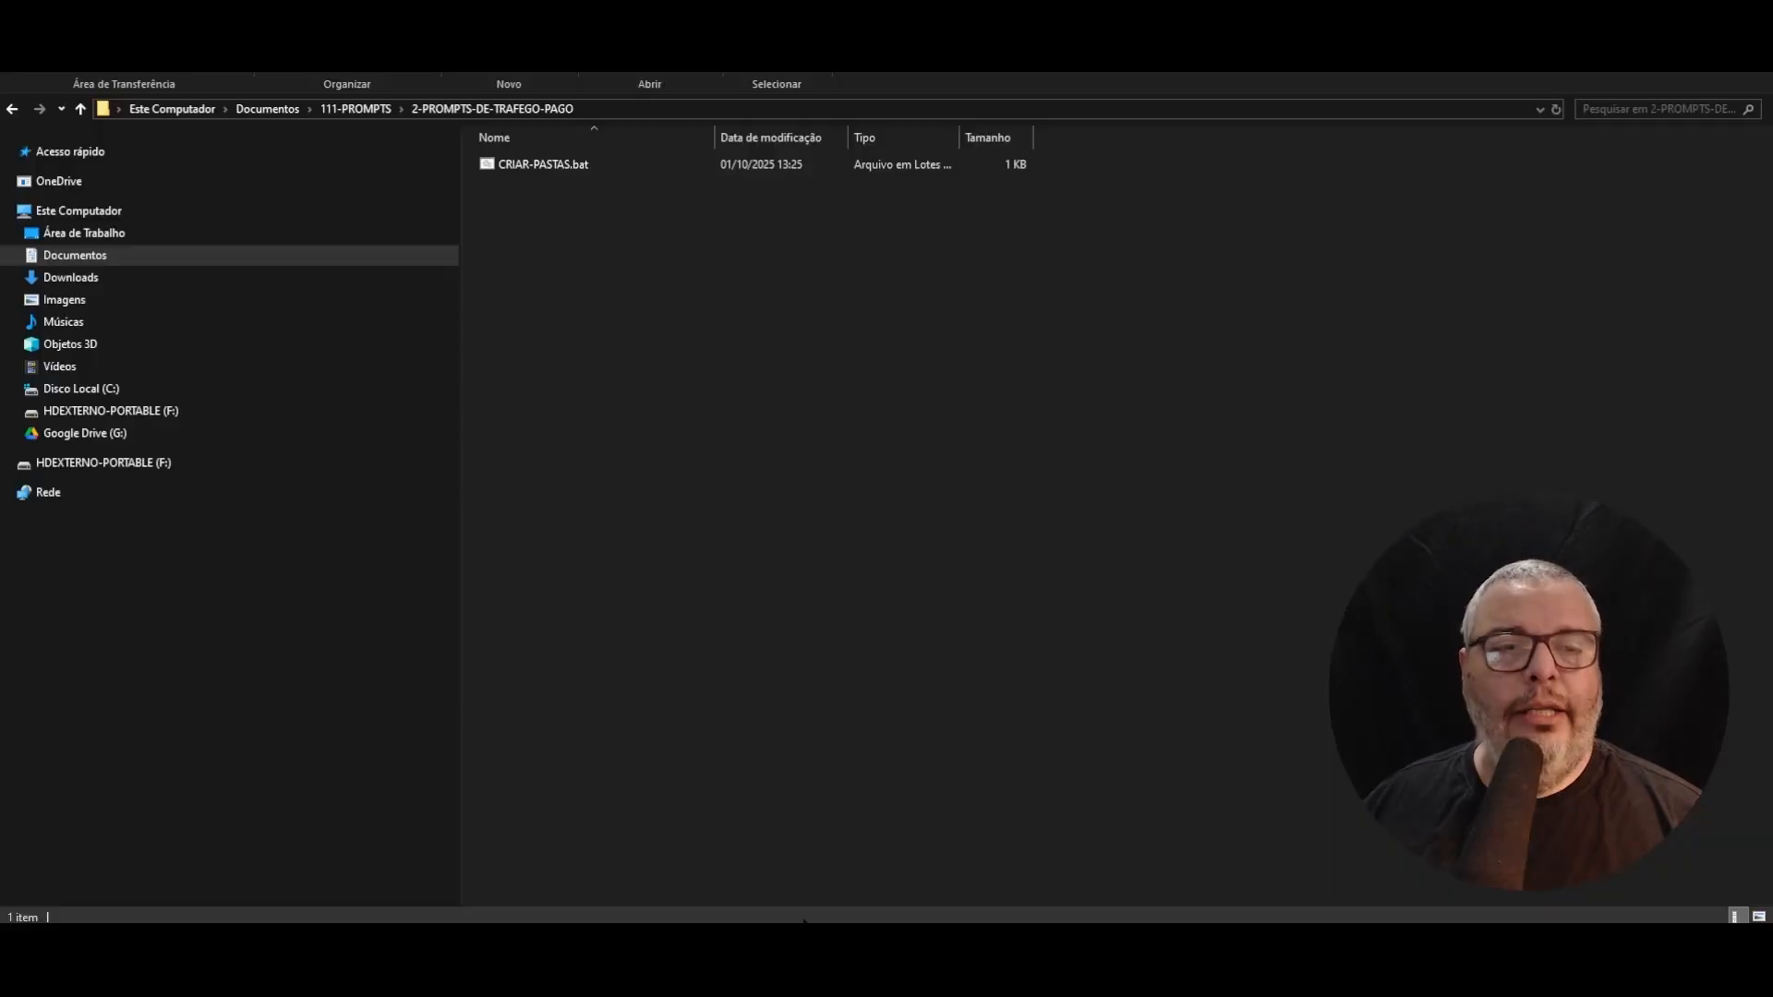
{"action": "left_click", "coordinate": [701, 944]}
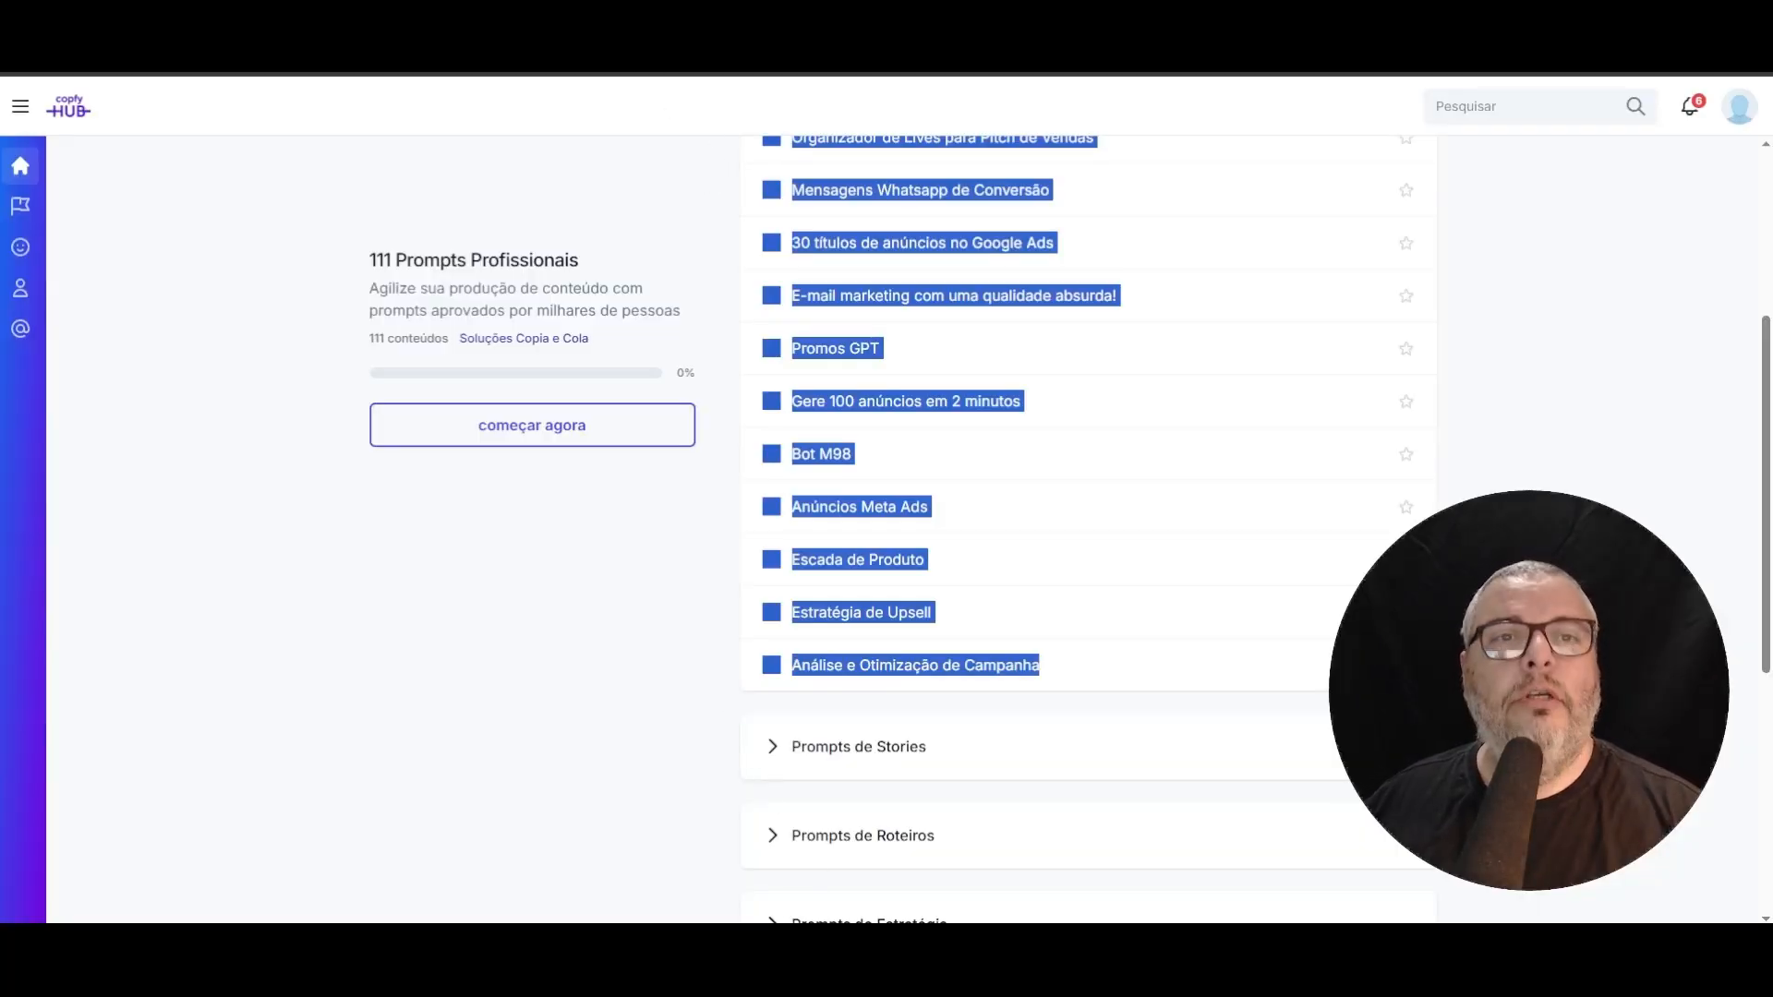
{"action": "left_click", "coordinate": [462, 21]}
{"action": "scroll", "coordinate": [794, 729], "scroll_direction": "down", "scroll_amount": 3}
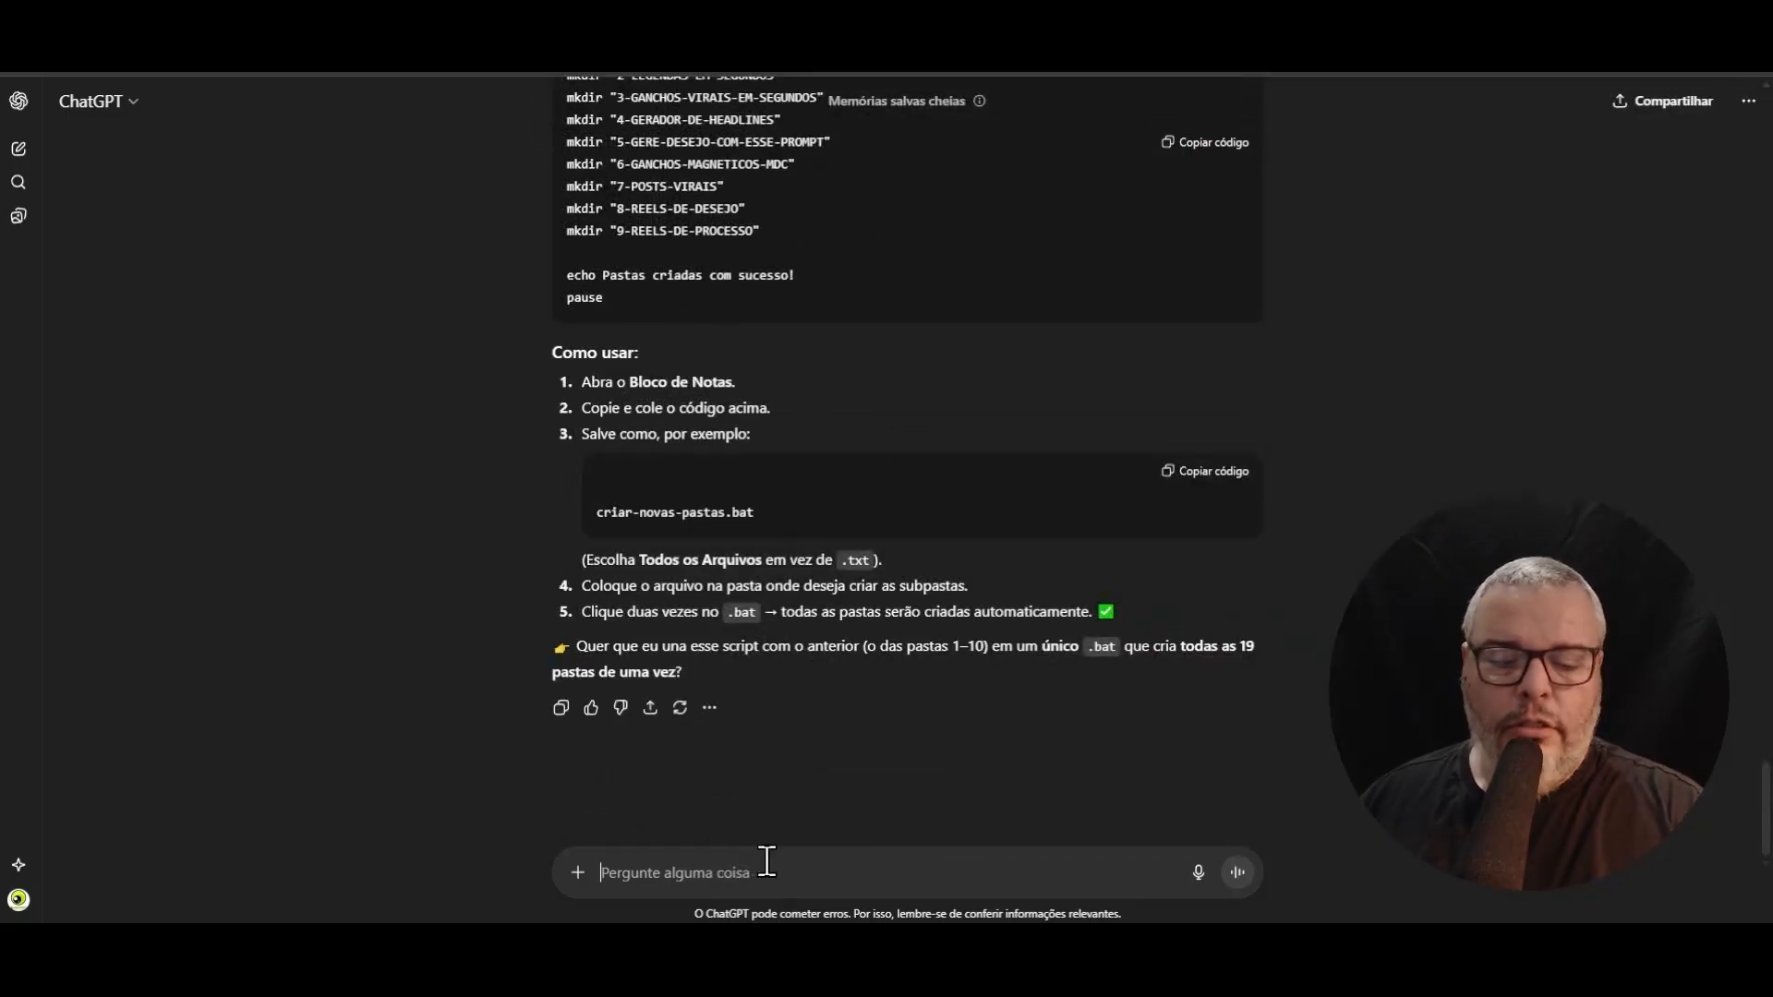
{"action": "type", "text": "Ch"}
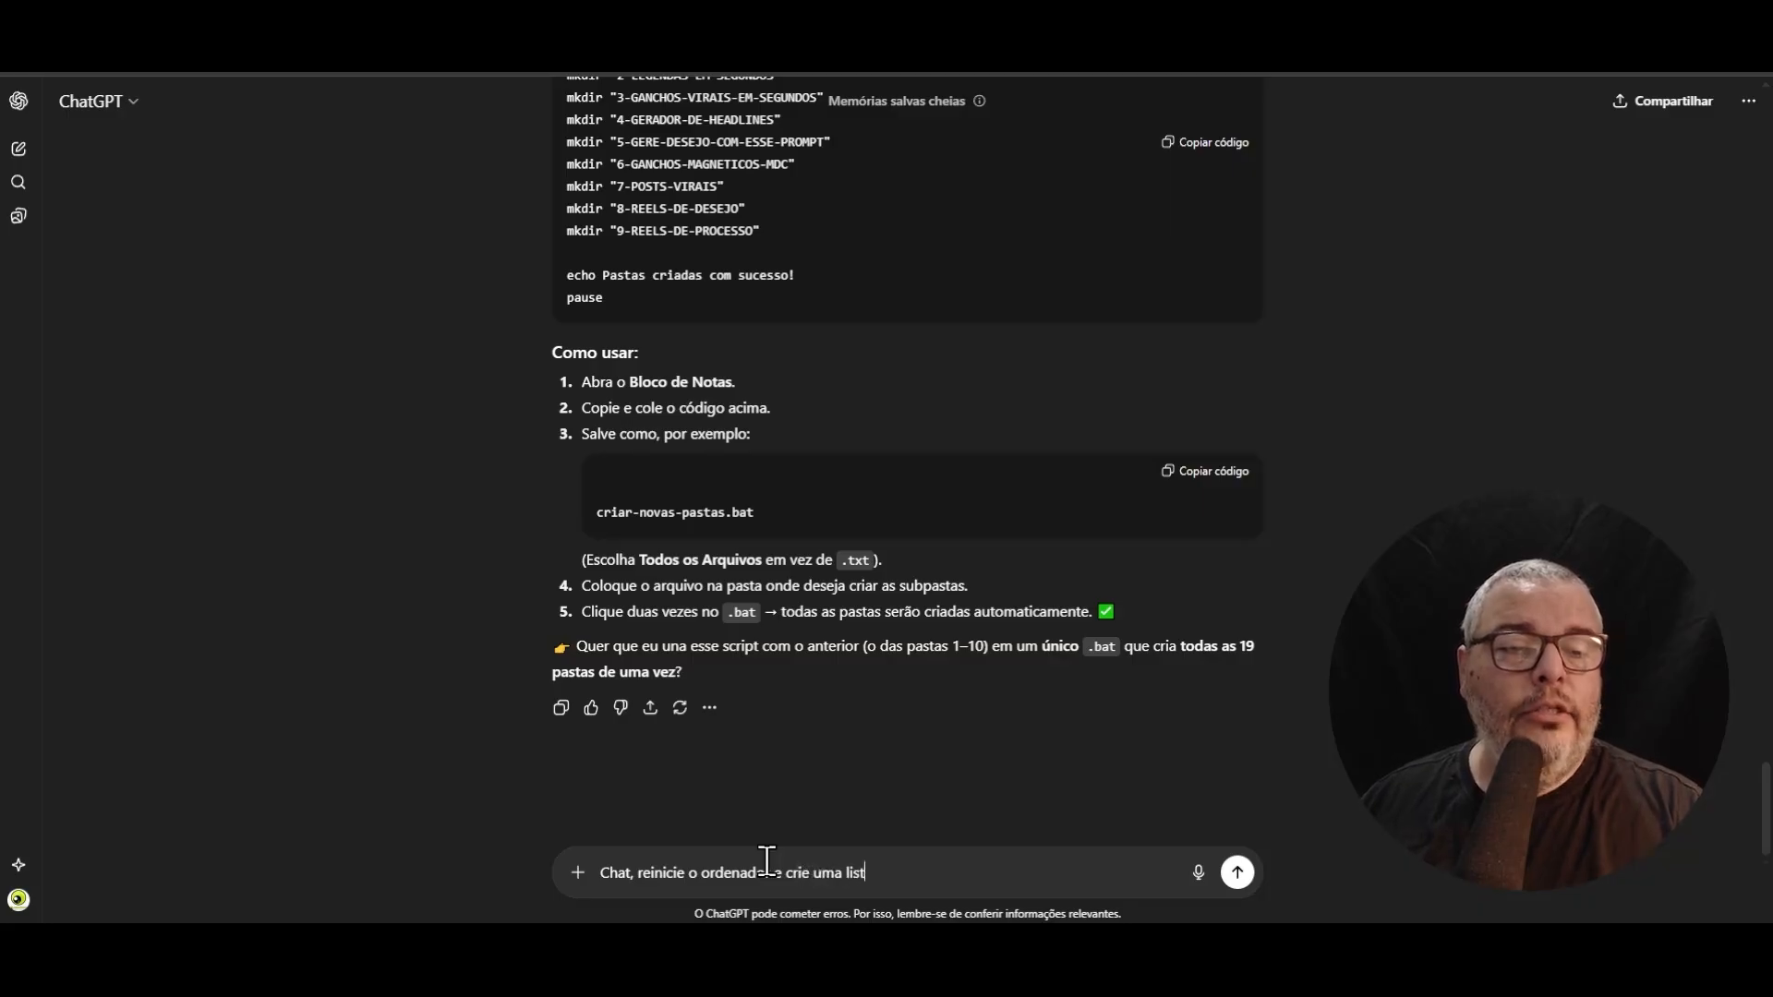
{"action": "type", "text": "uind"}
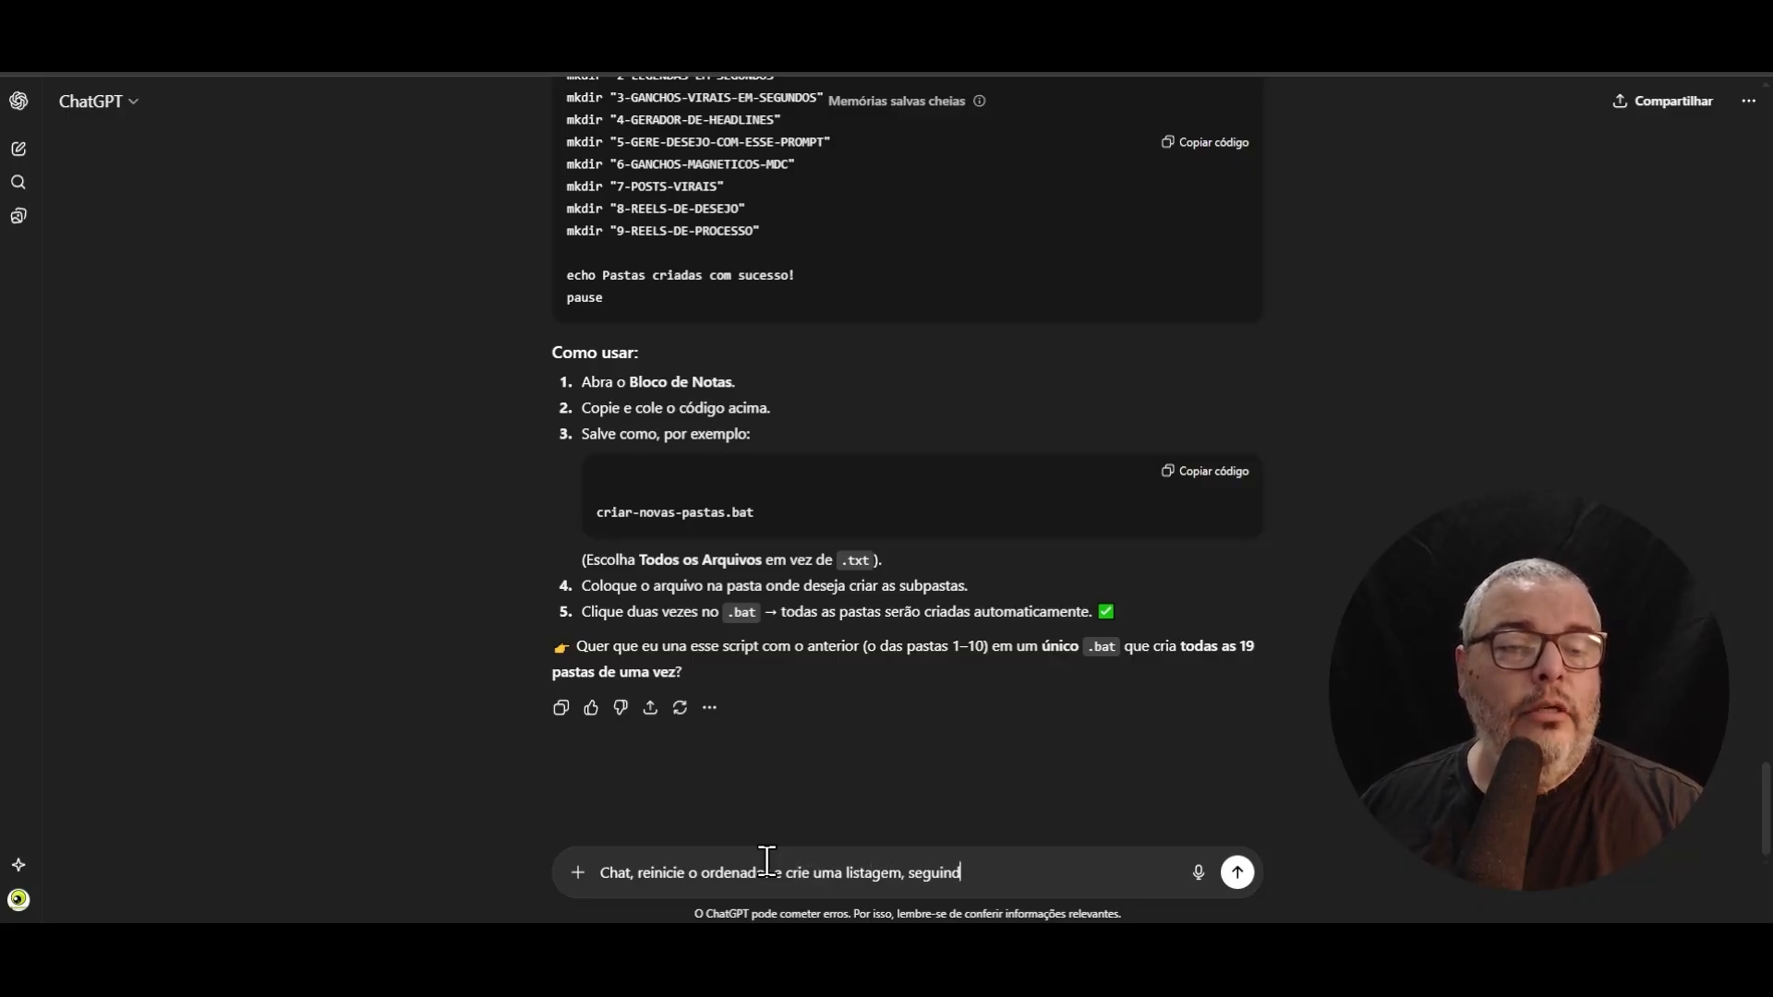
{"action": "type", "text": "o a mesma lógica "}
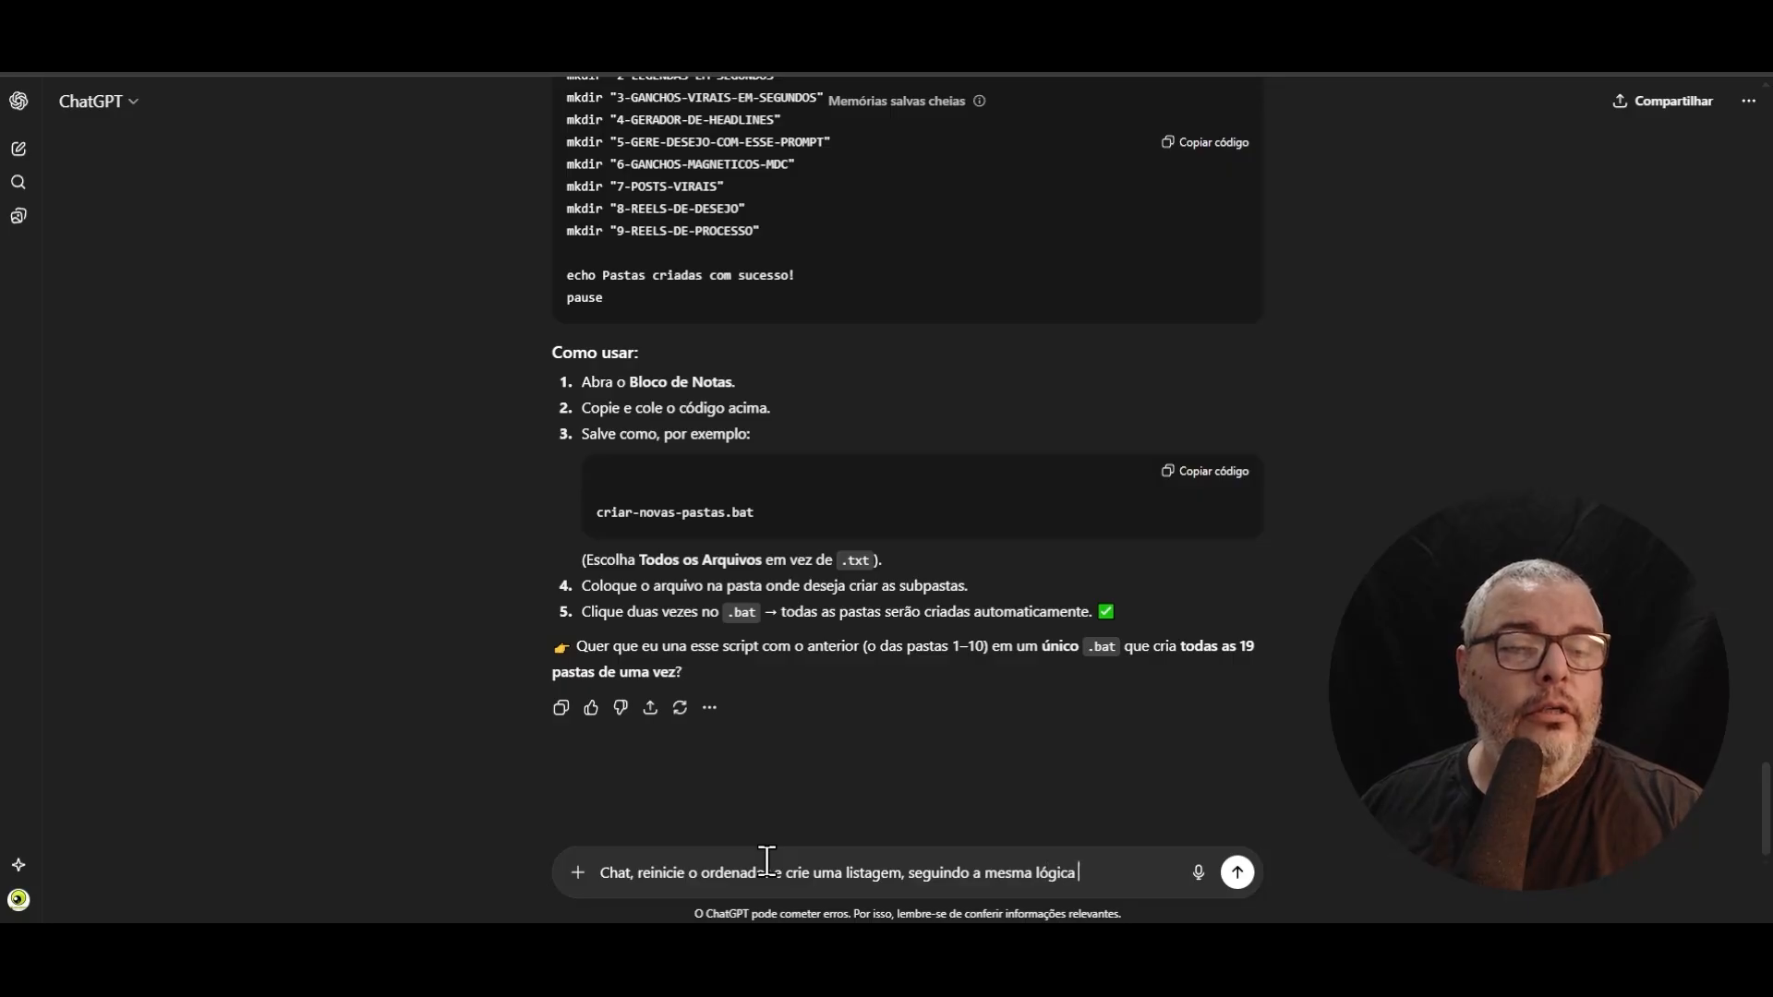
{"action": "type", "text": "anterior, para"}
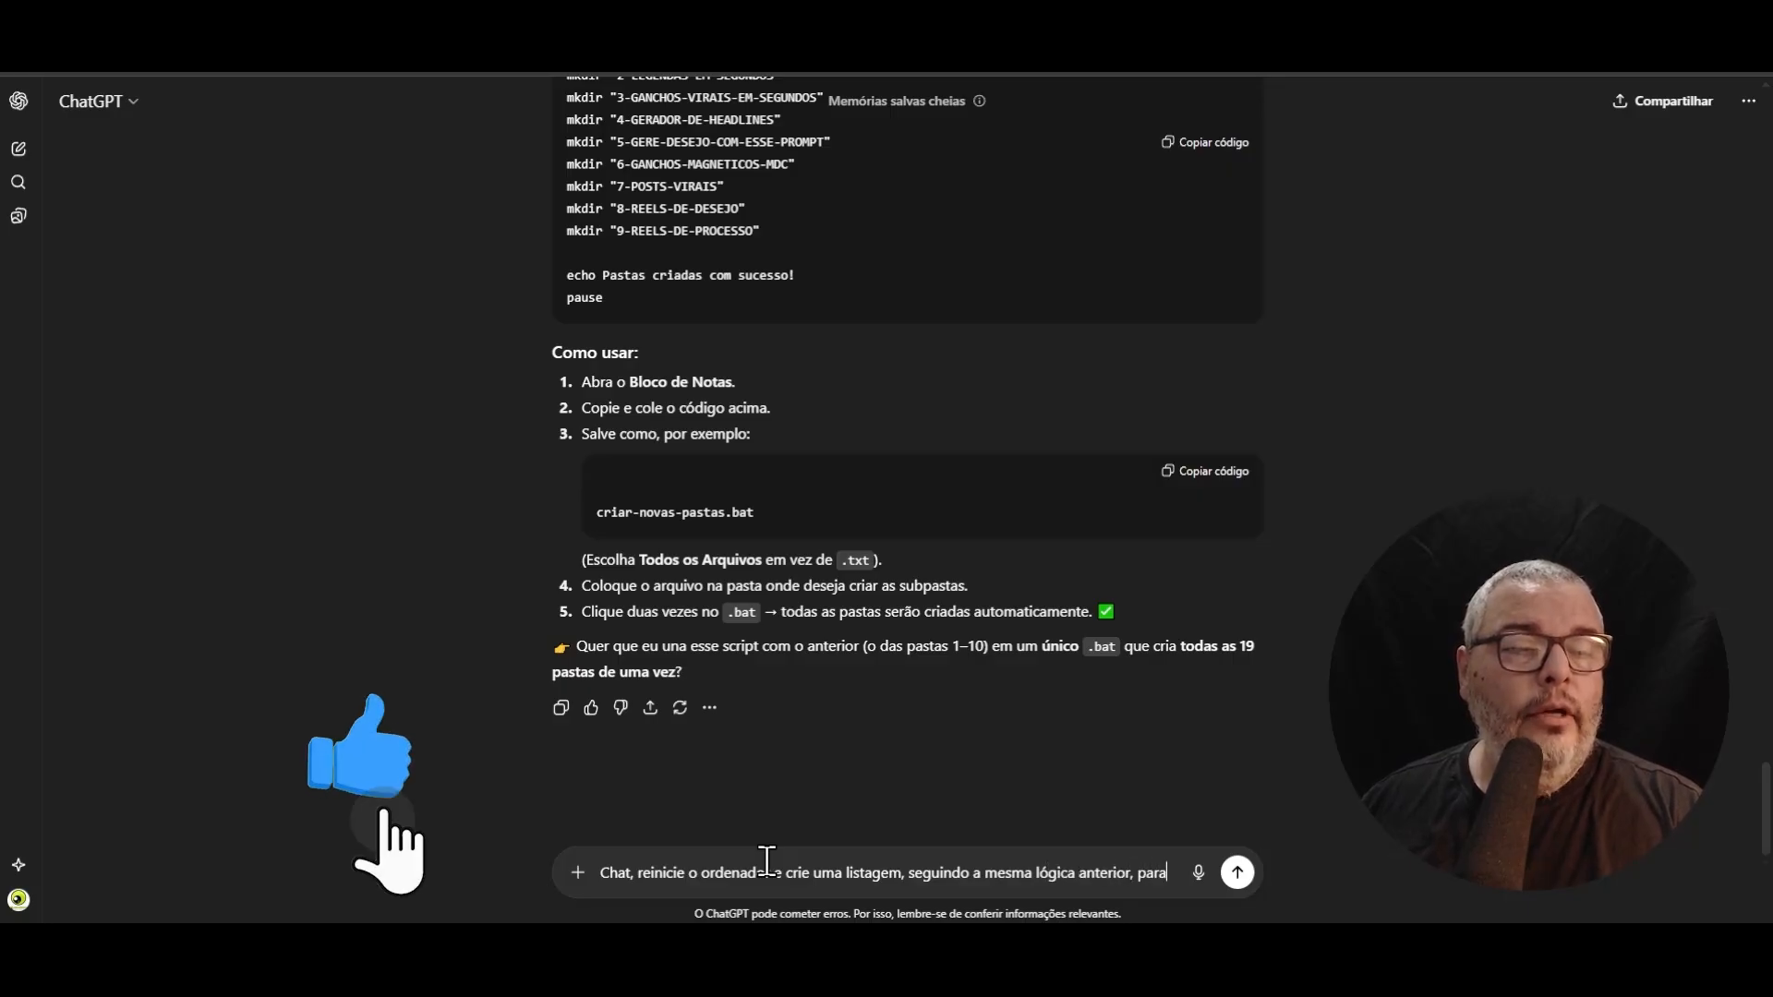
{"action": "type", "text": " a listagem"}
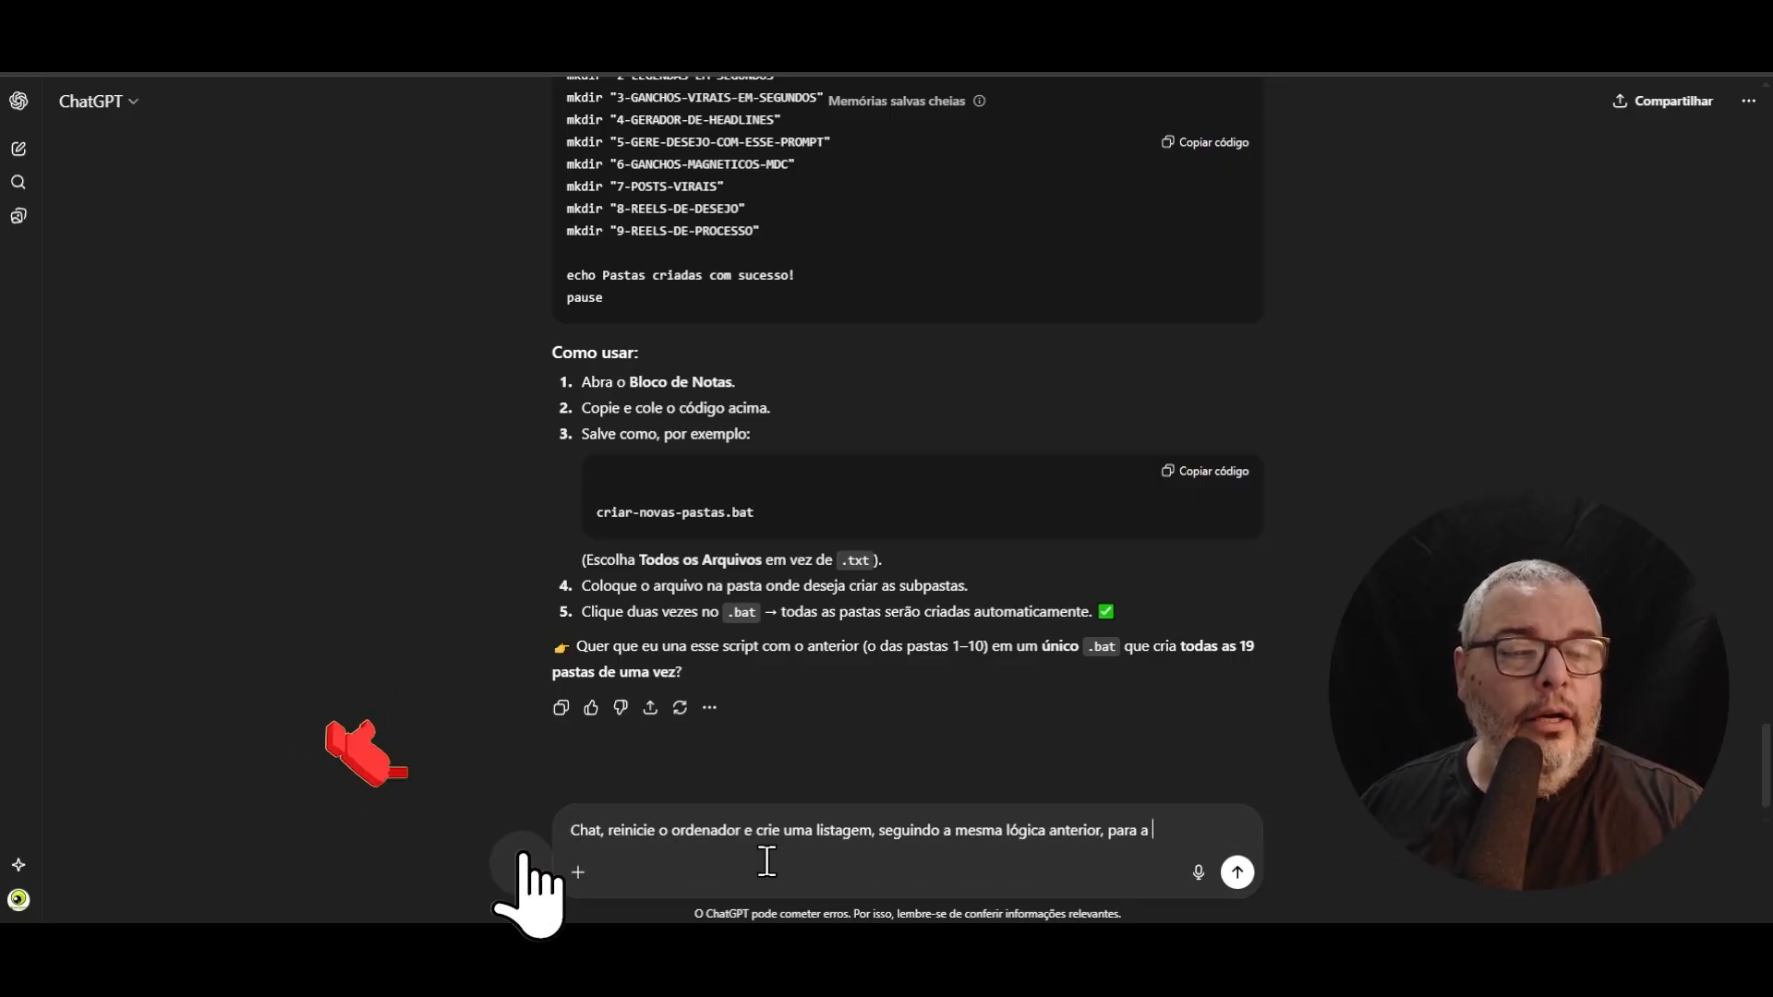
{"action": "type", "text": " abaixo:"}
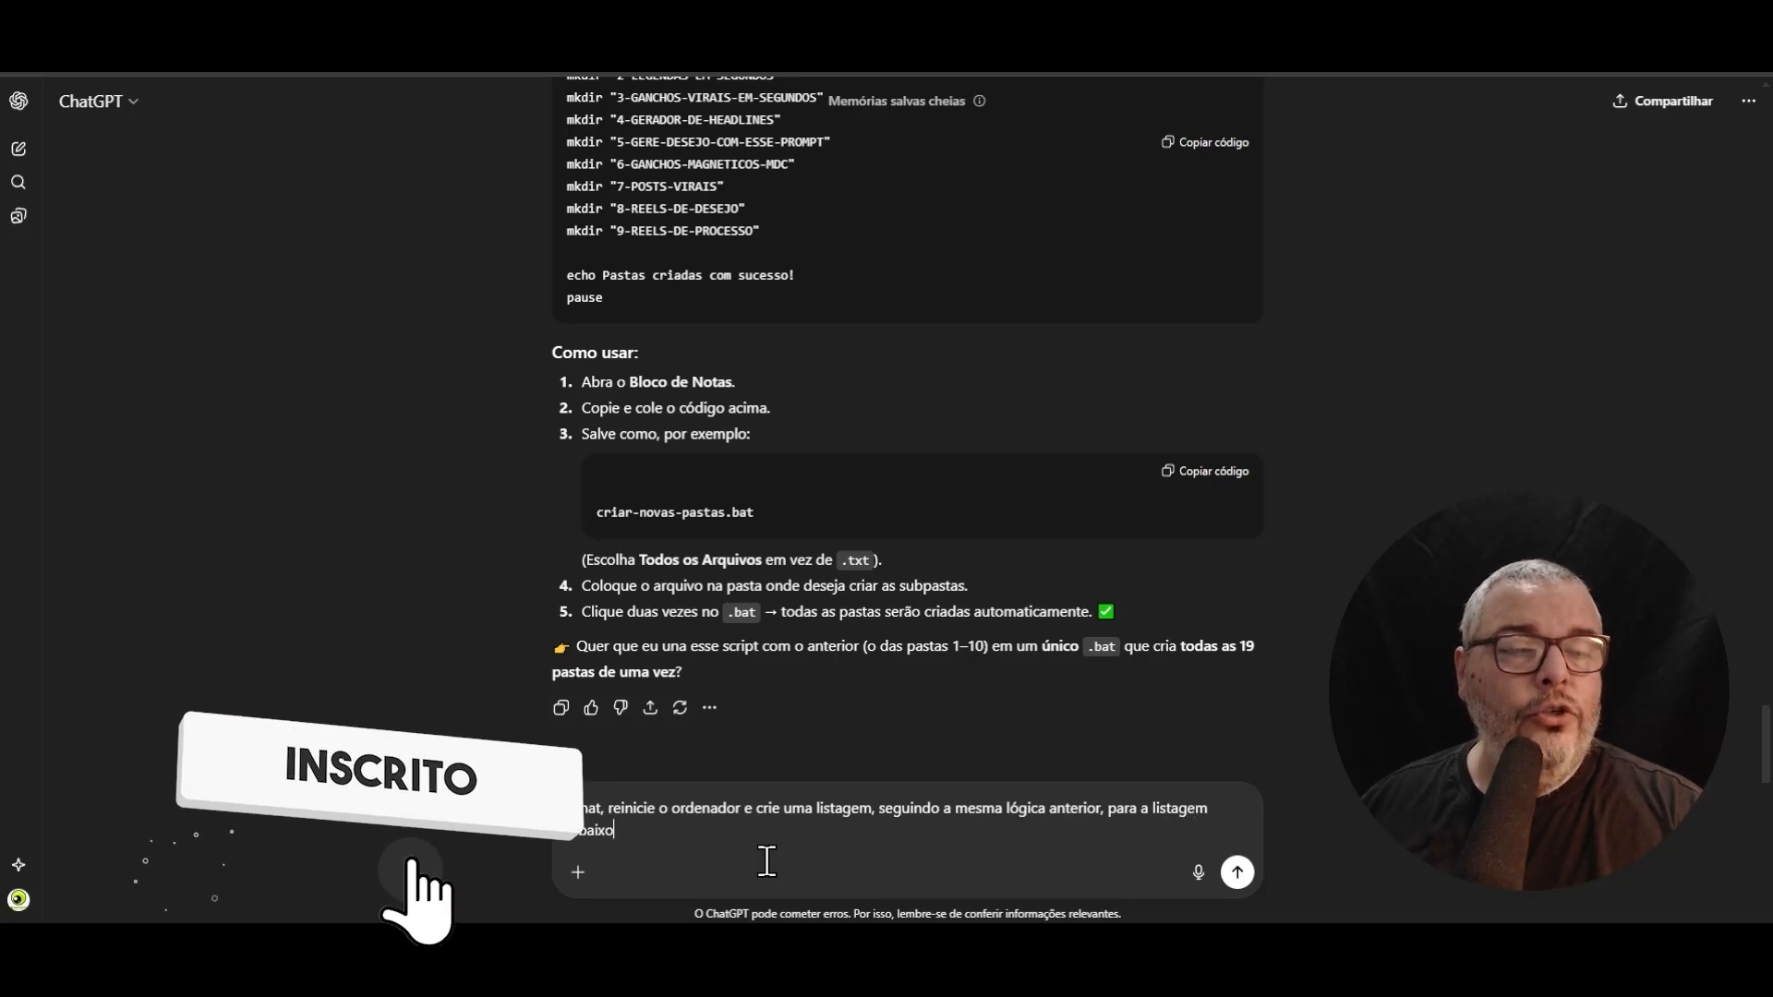
- Add the copied Tráfego Pago titles below the message, separated by a blank line, and send it
{"action": "key", "text": "shift+Return"}
{"action": "key", "text": "shift+Return"}
{"action": "key", "text": "ctrl+v"}
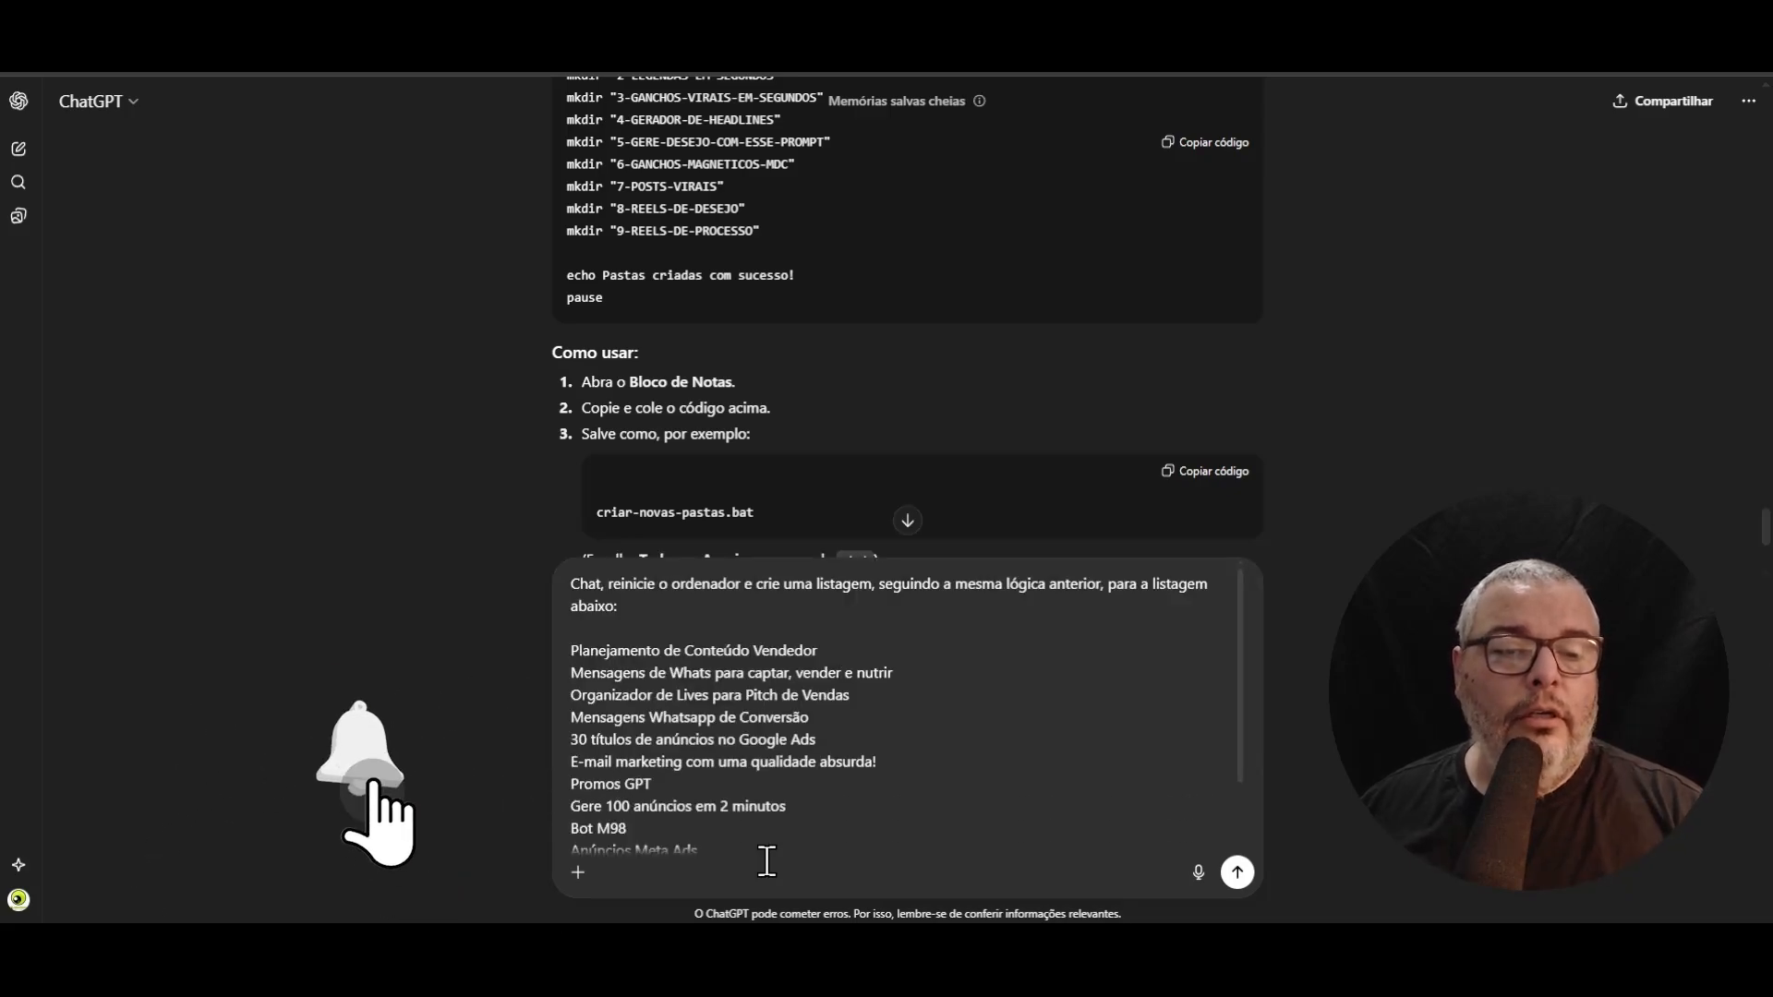
{"action": "key", "text": "Return"}
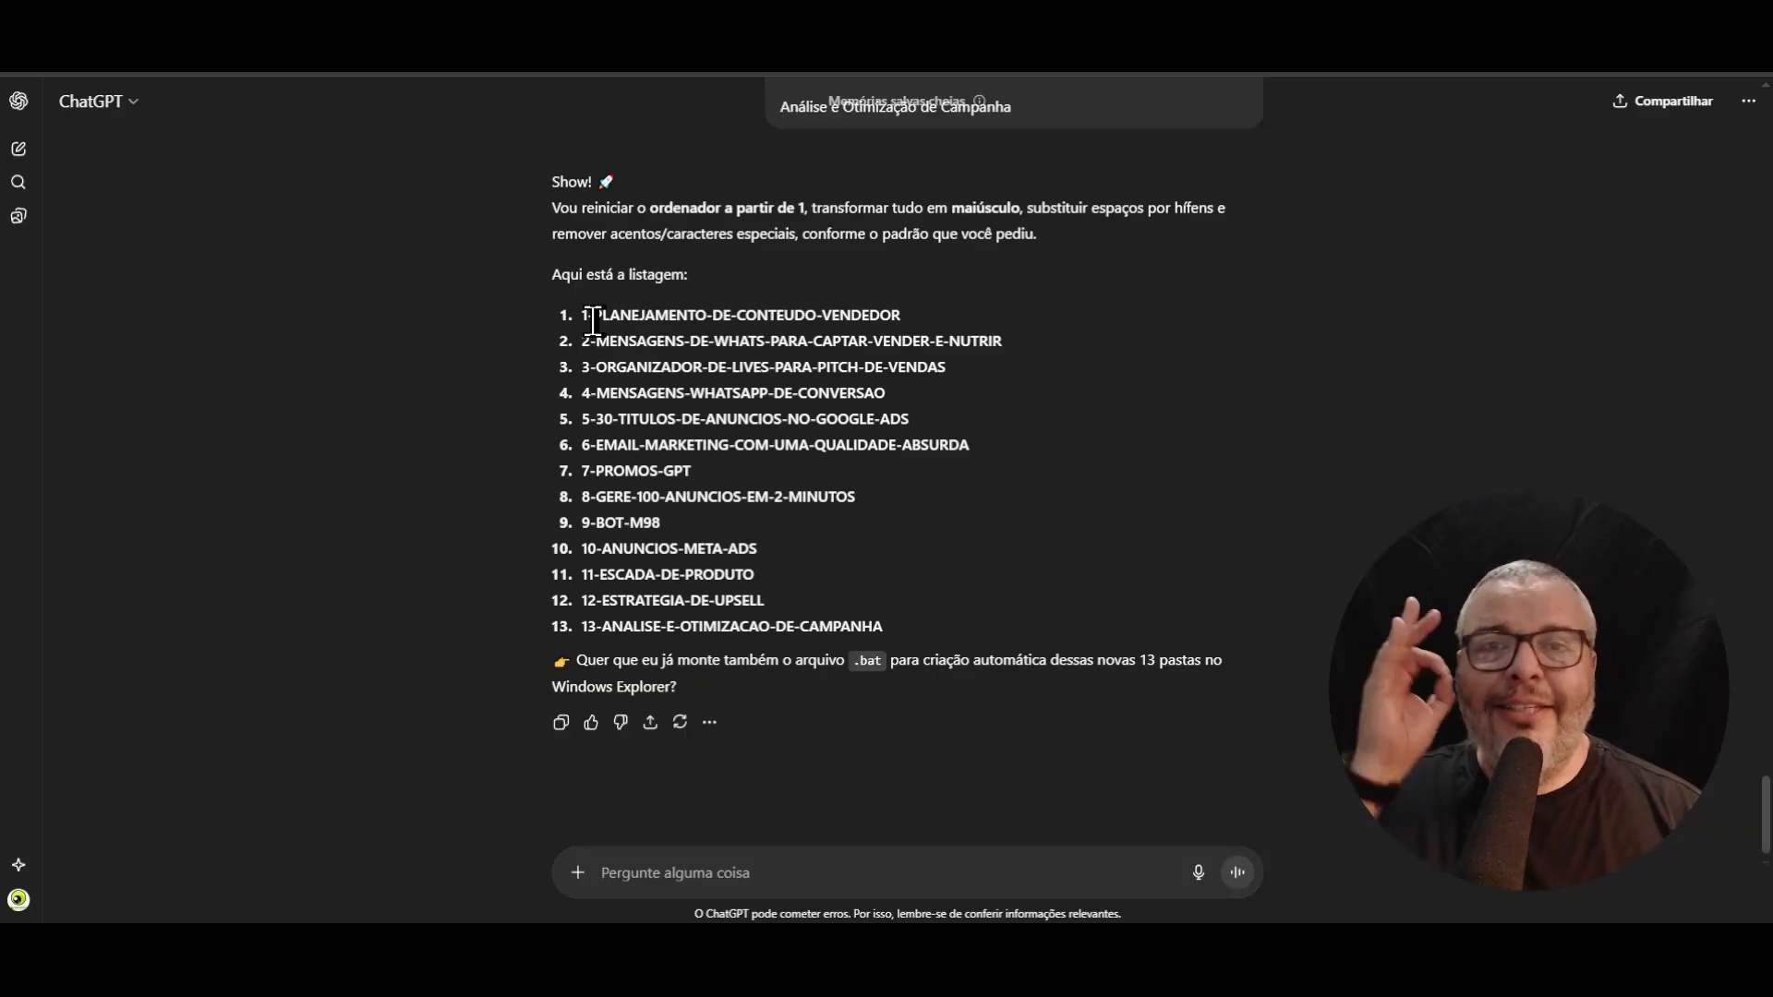
- Copy the generated folder names from 1-PLANEJAMENTO-DE-CONTEUDO-VENDEDOR to 13-ANALISE-E-OTIMIZACAO-DE-CAMPANHA, checking the 2-PROMPTS-DE-TRAFEGO-PAGO folder before returning to ChatGPT
{"action": "left_click_drag", "start_coordinate": [581, 316], "coordinate": [972, 634]}
{"action": "key", "text": "ctrl+c"}
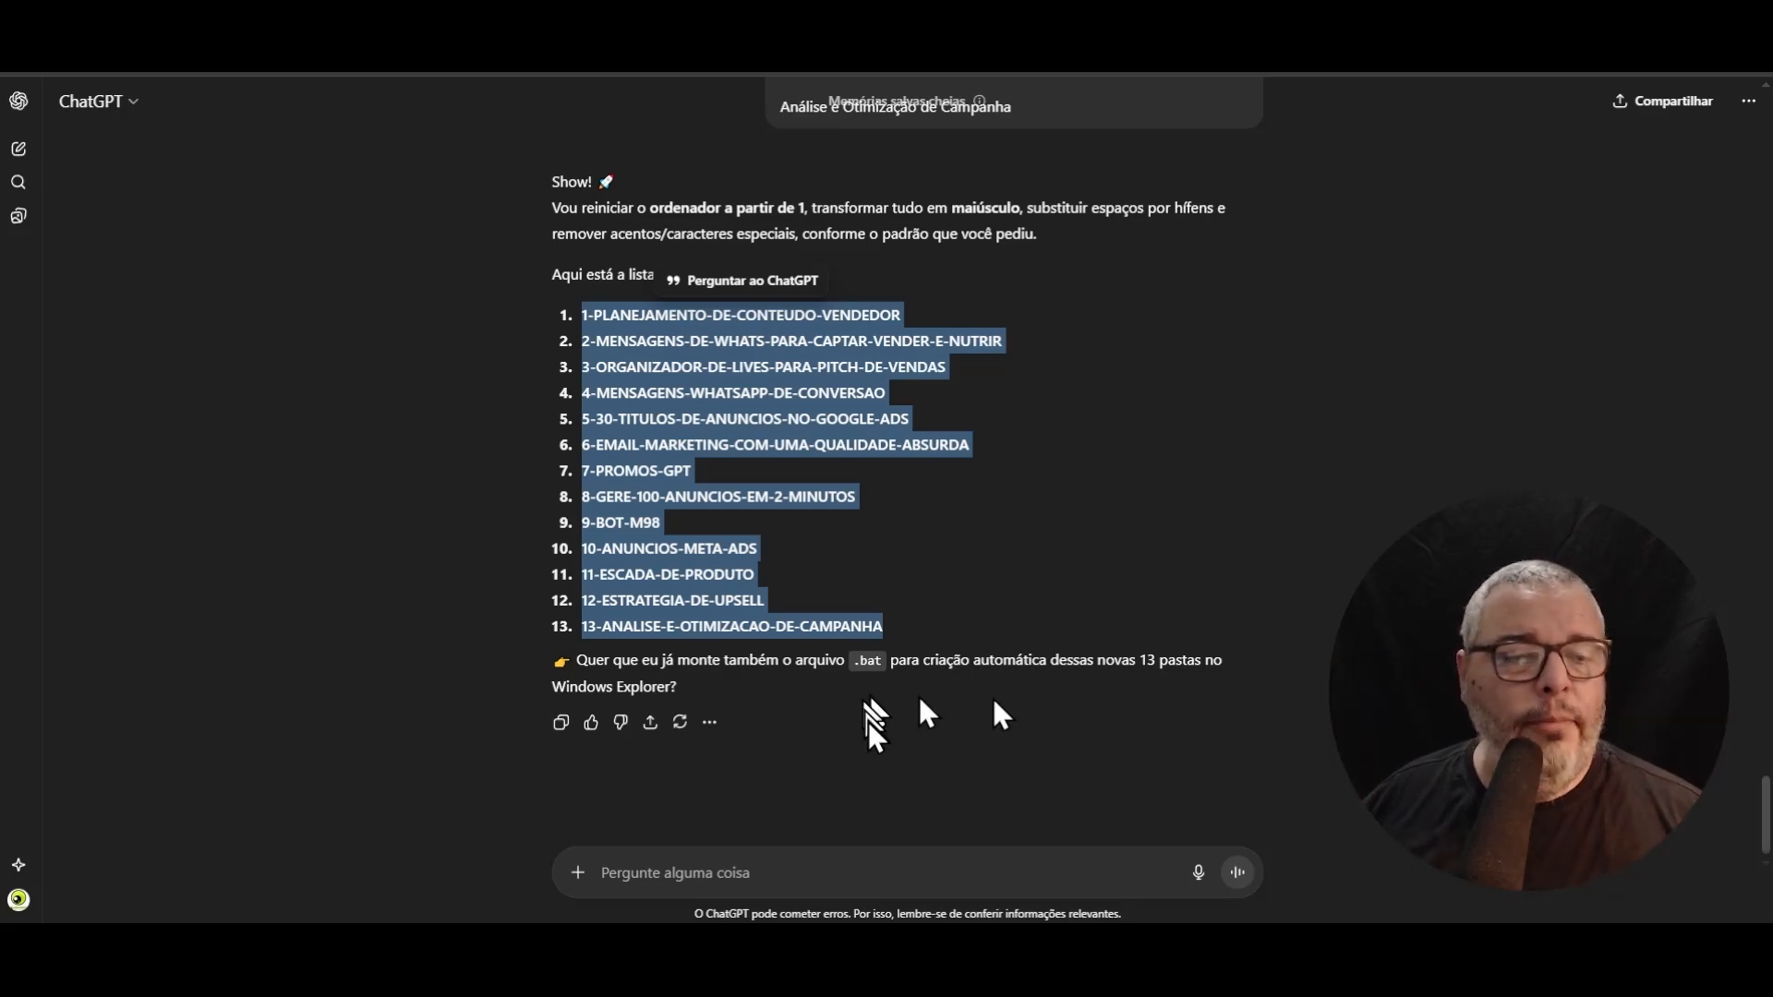
{"action": "left_click", "coordinate": [975, 946]}
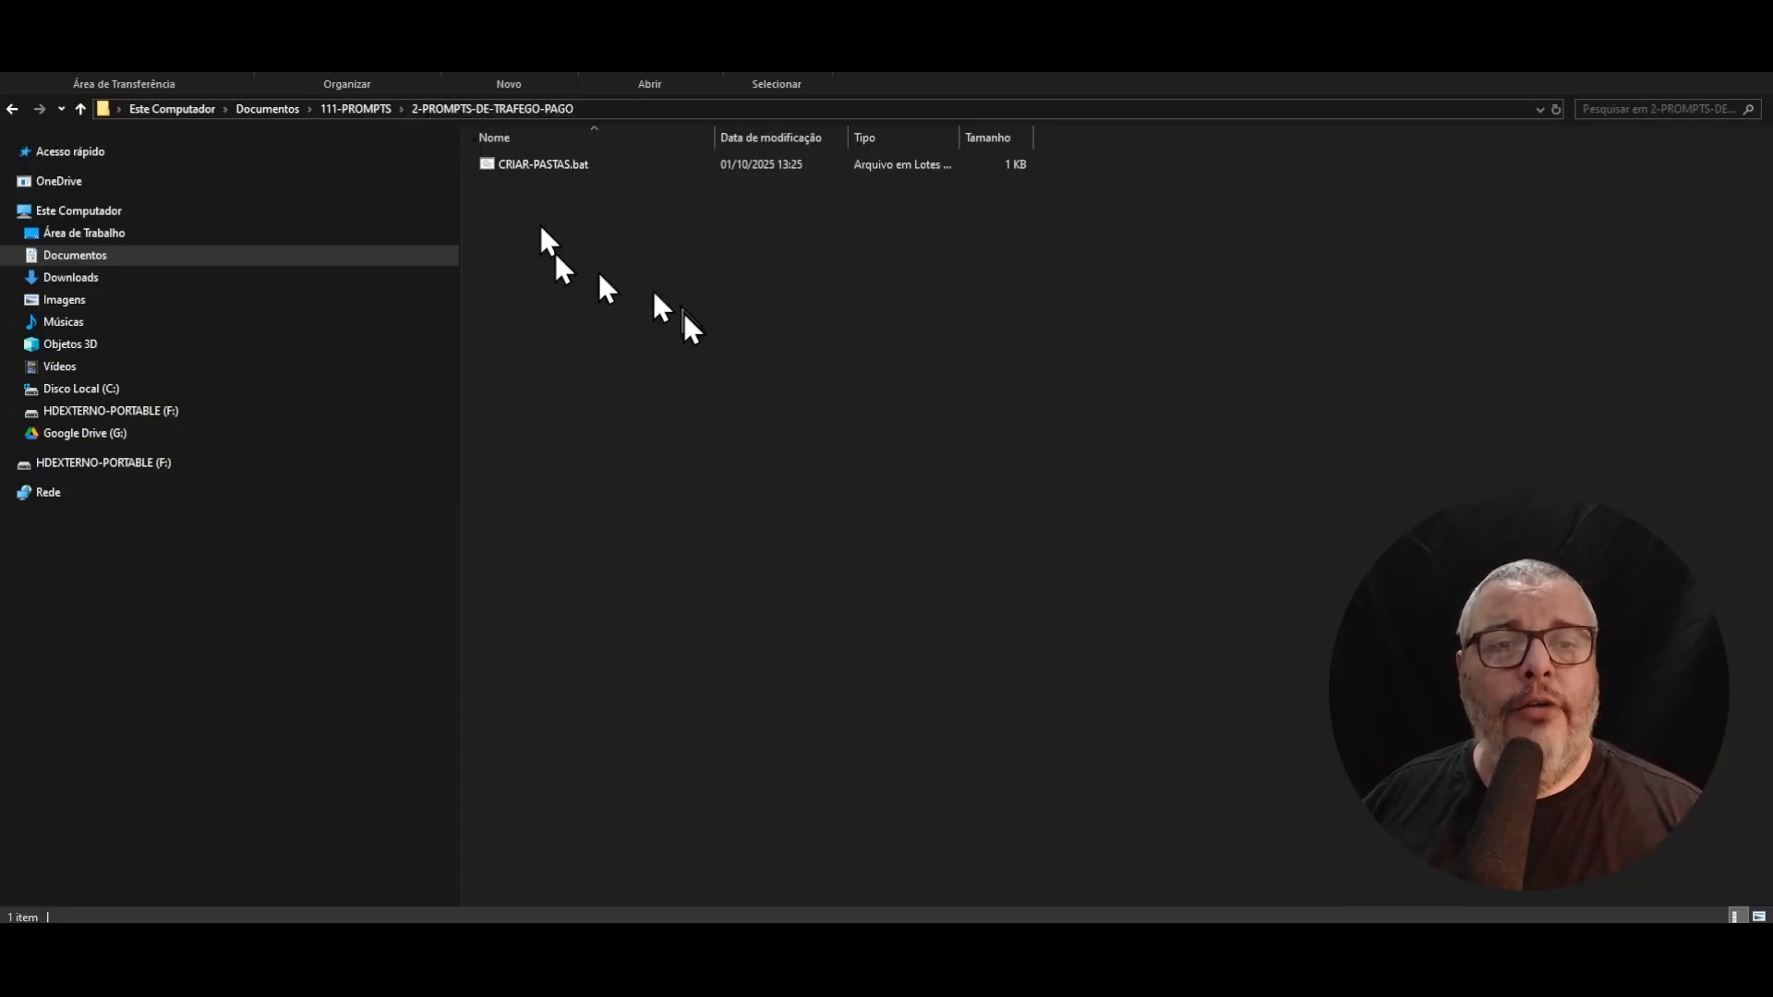
{"action": "key", "text": "alt+Tab"}
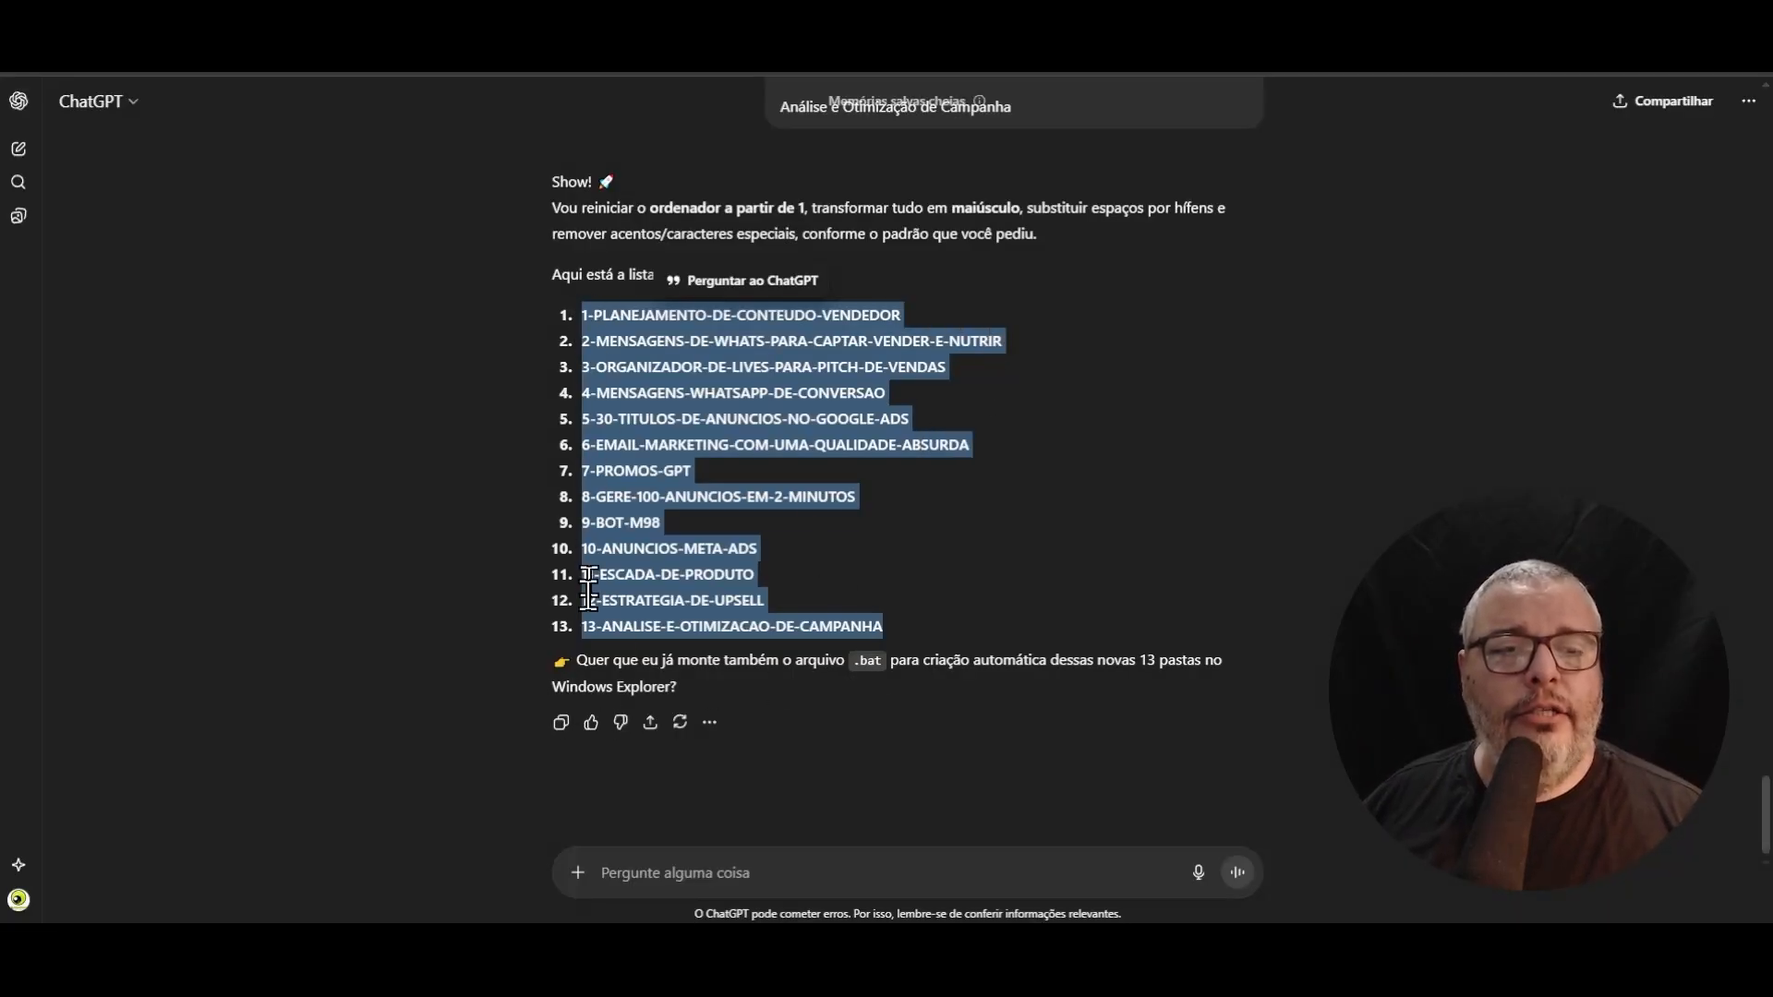
- Write the message "Chat, agora, seguindo as tarefas que estamos executando juntos, crie um novo arquivo .bat, para gerar as pastas da listagem abaixo:"
{"action": "left_click", "coordinate": [729, 862]}
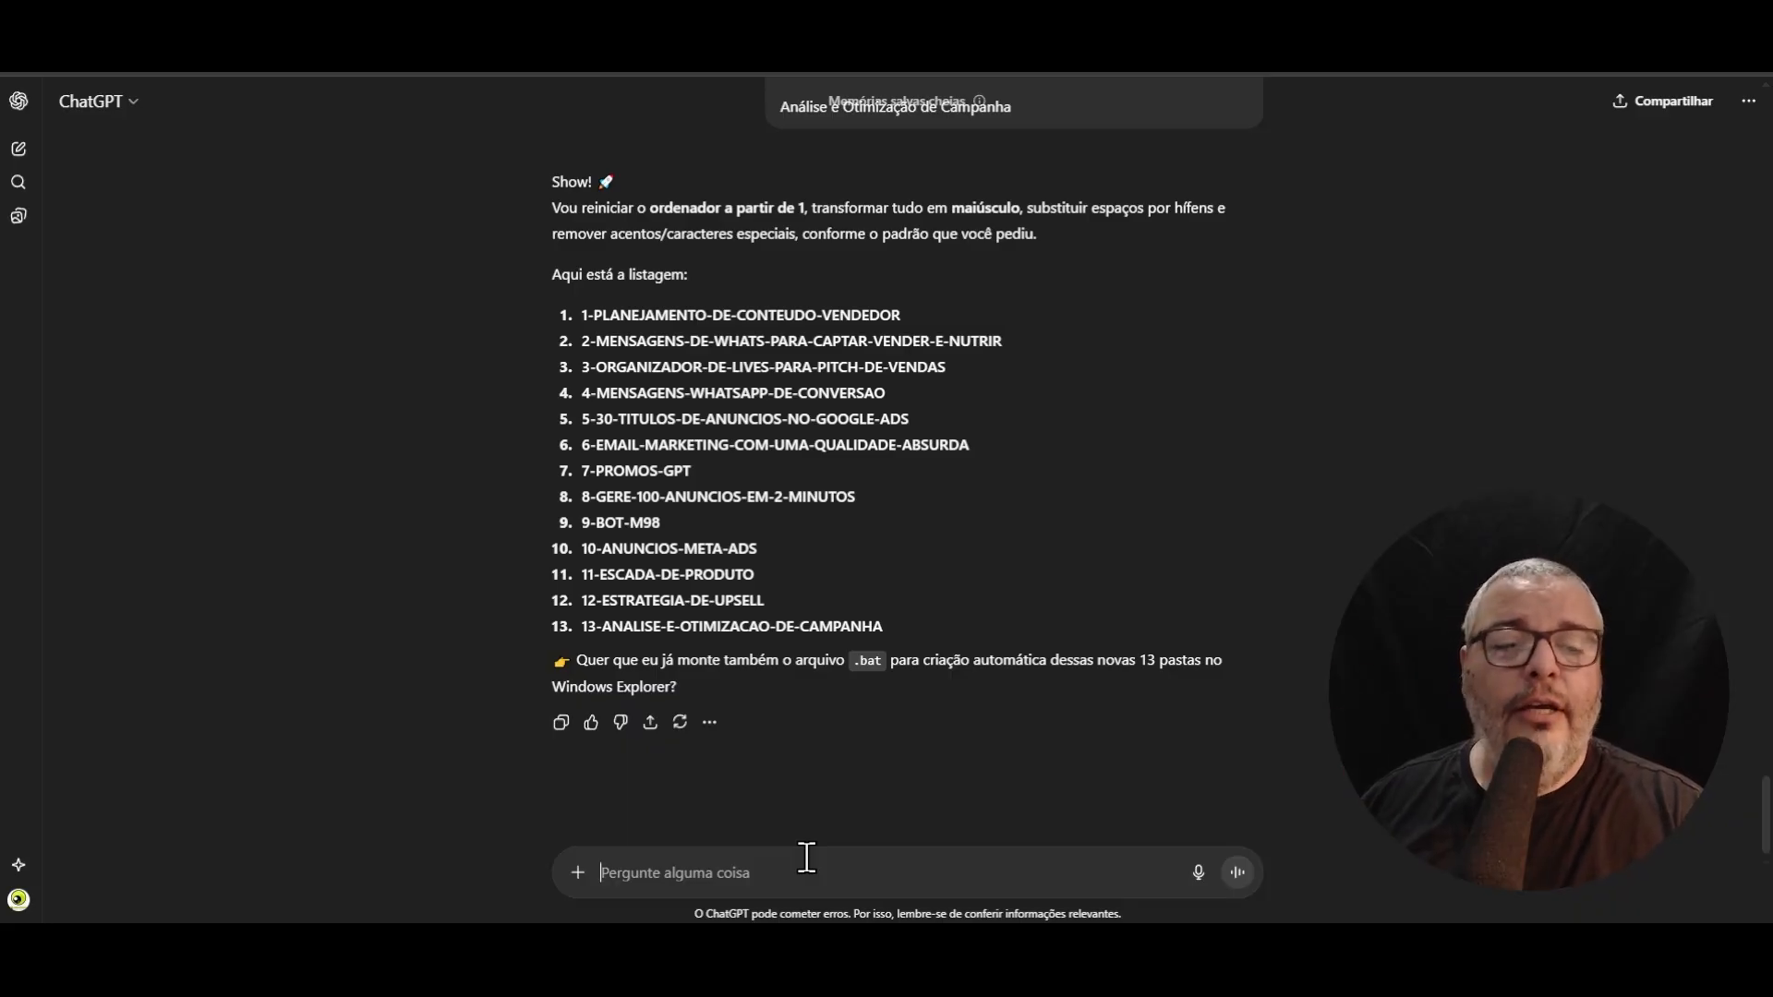
{"action": "type", "text": "Ch"}
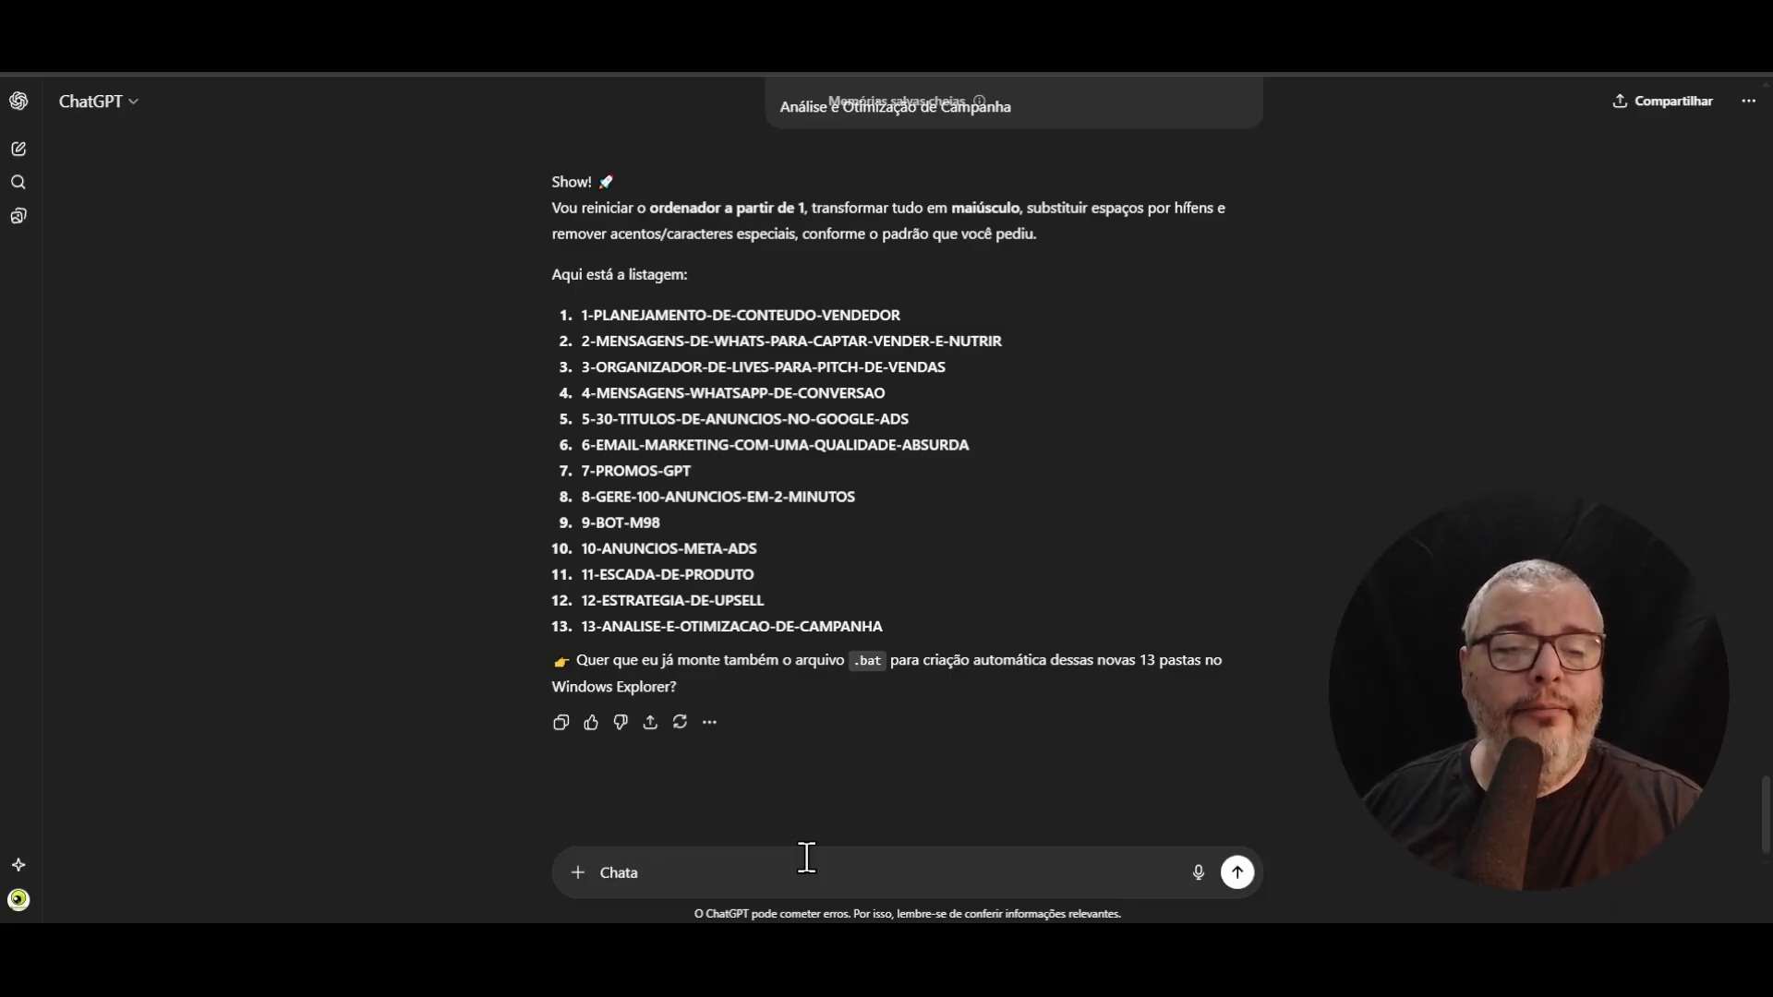
{"action": "type", "text": "at, agoa"}
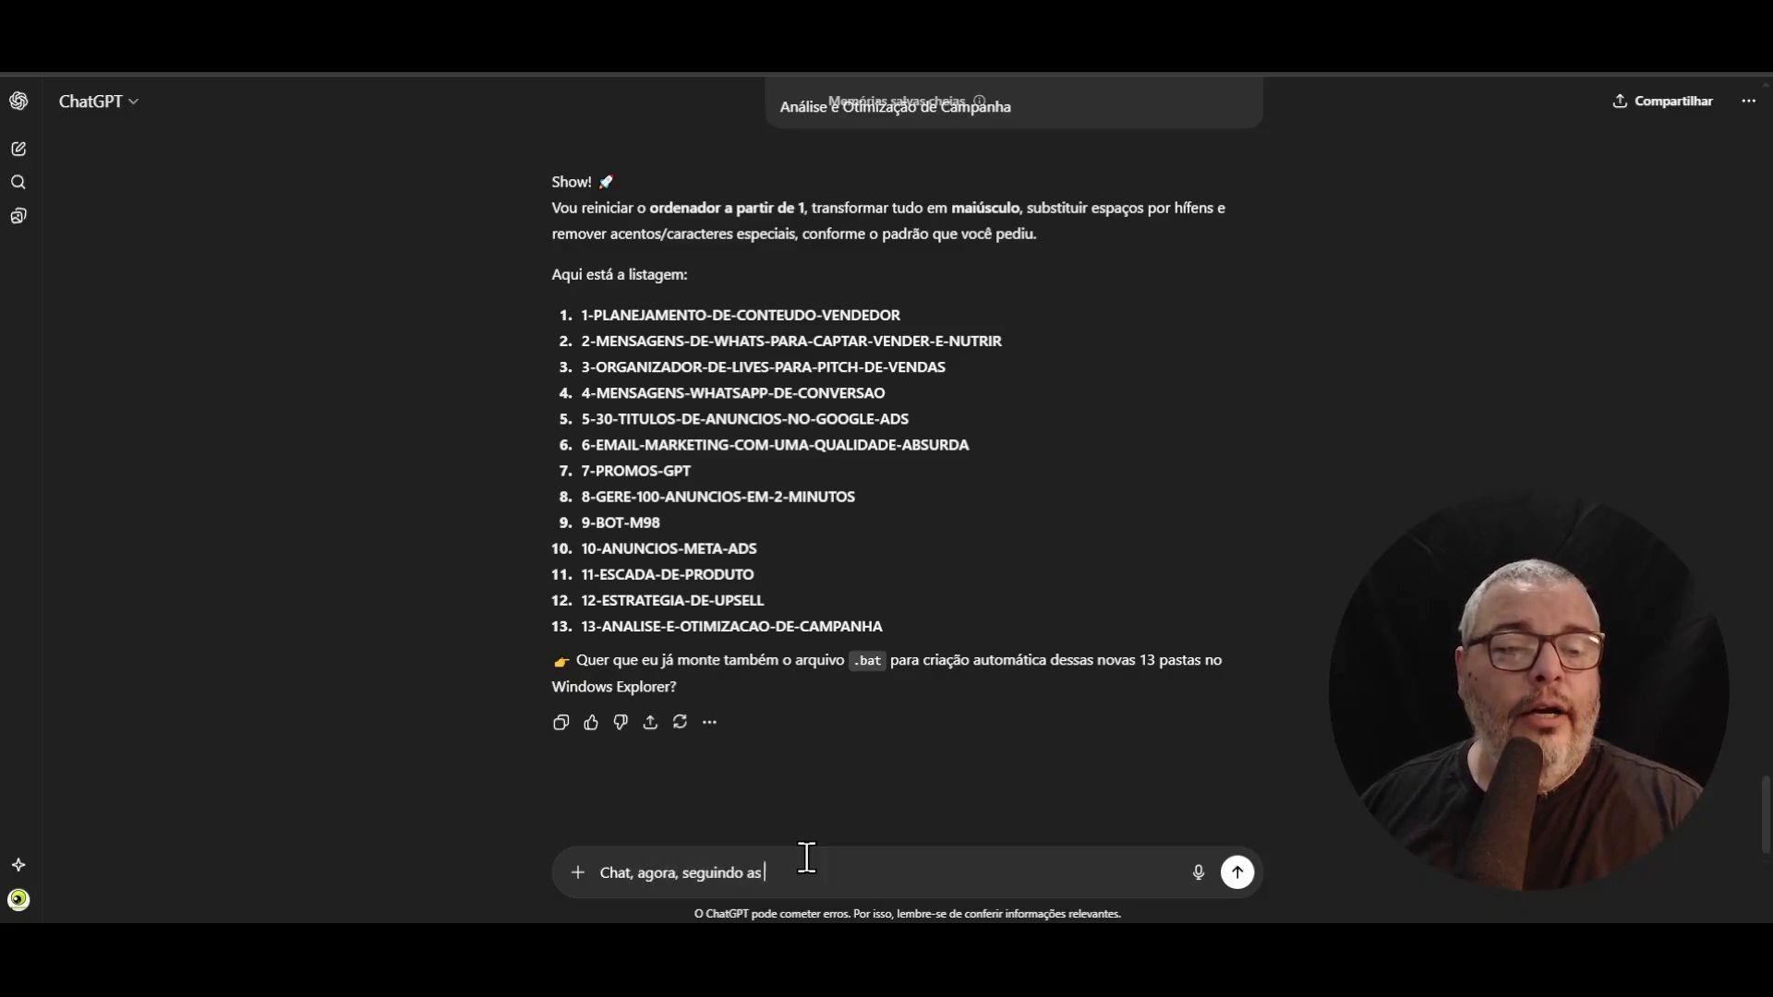
{"action": "type", "text": " estamos e"}
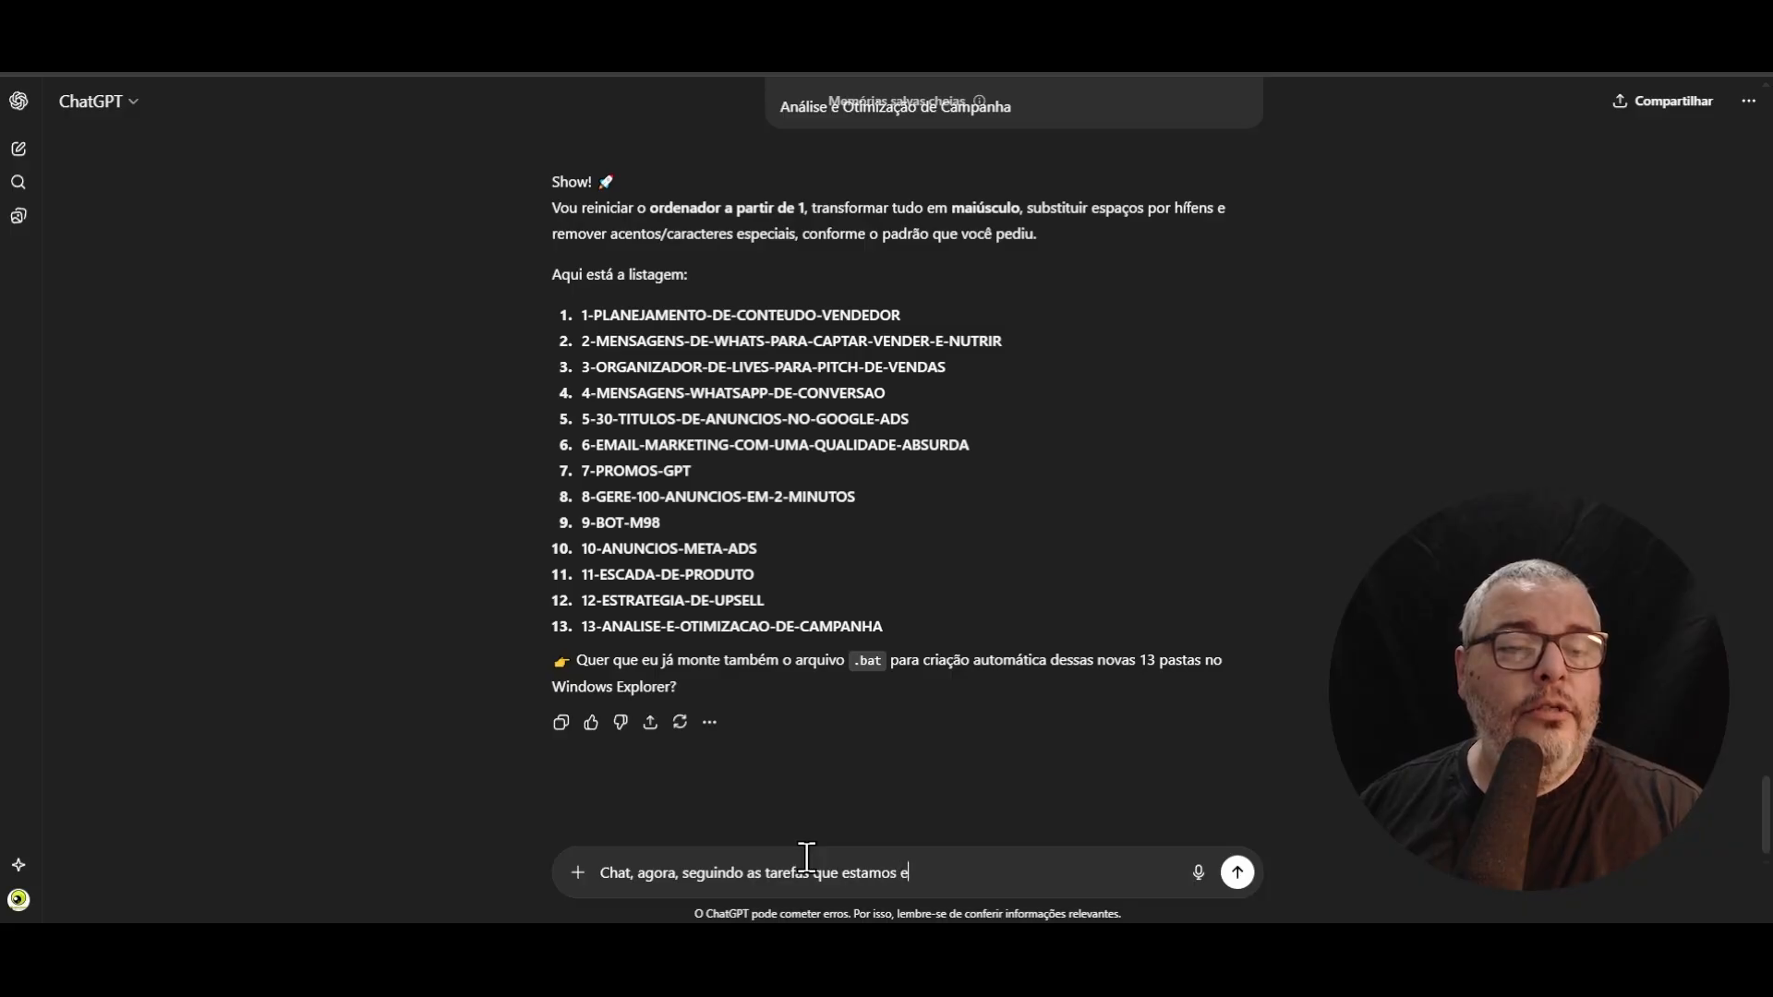
{"action": "type", "text": "xecutando ju"}
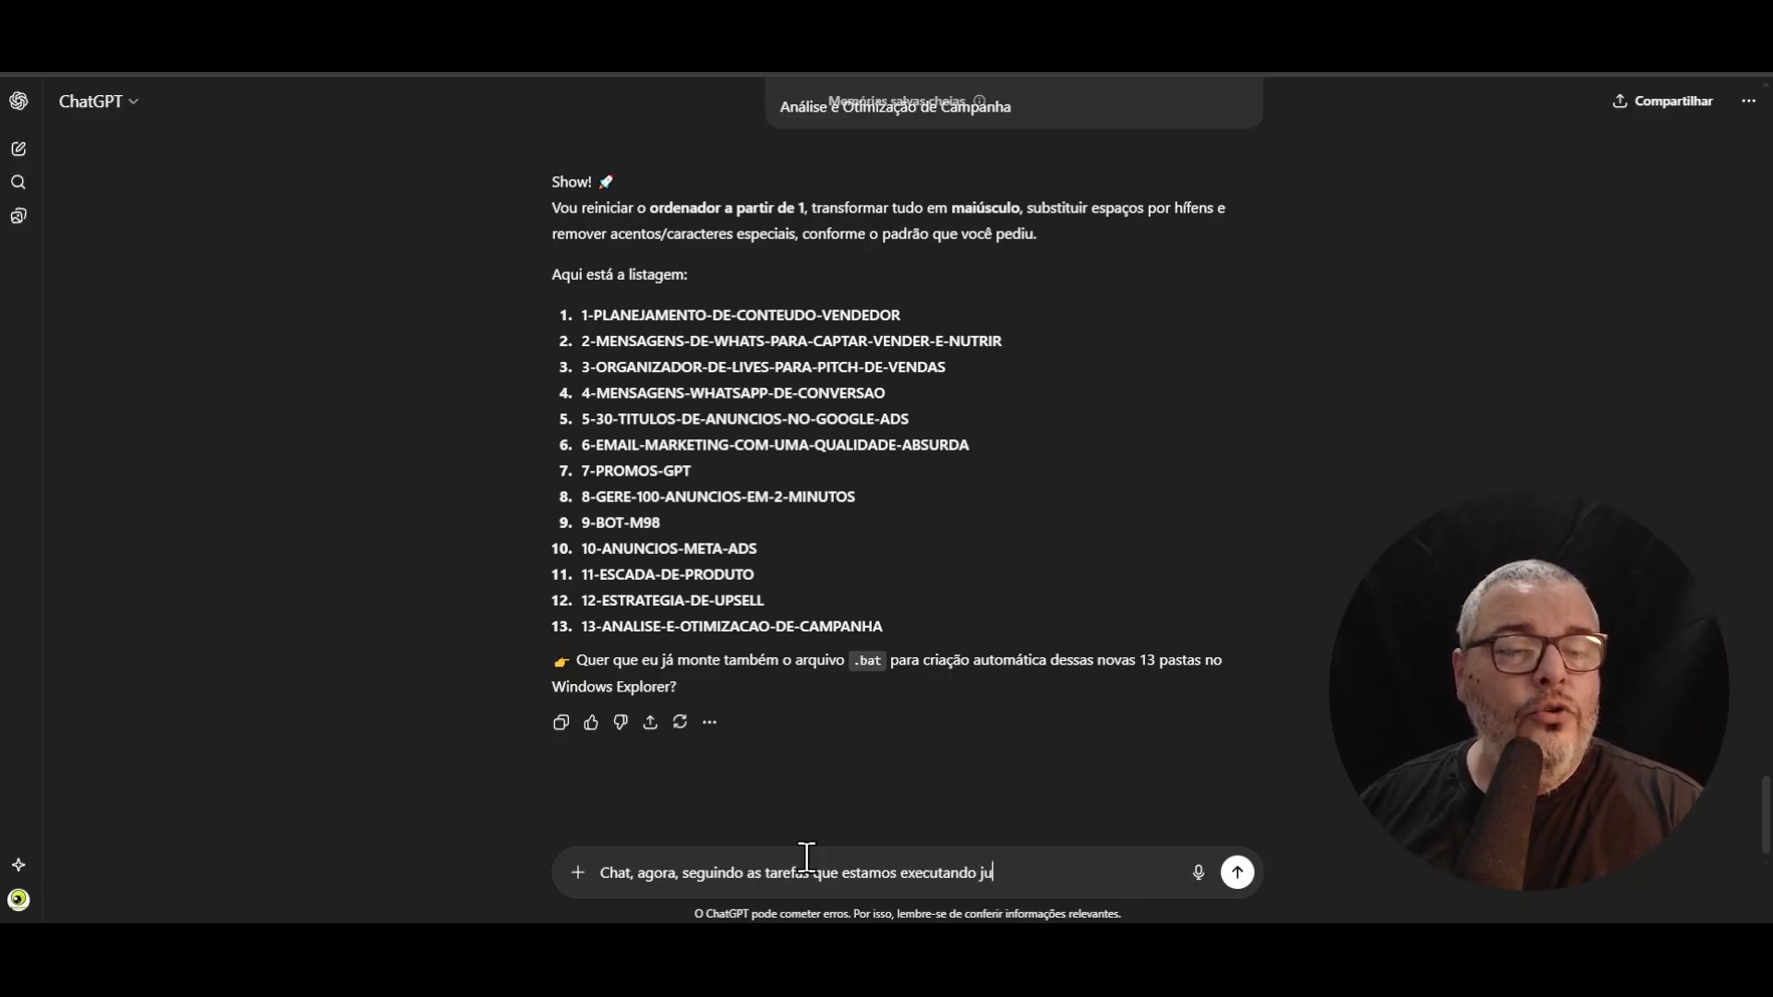
{"action": "type", "text": "ntos, criee"}
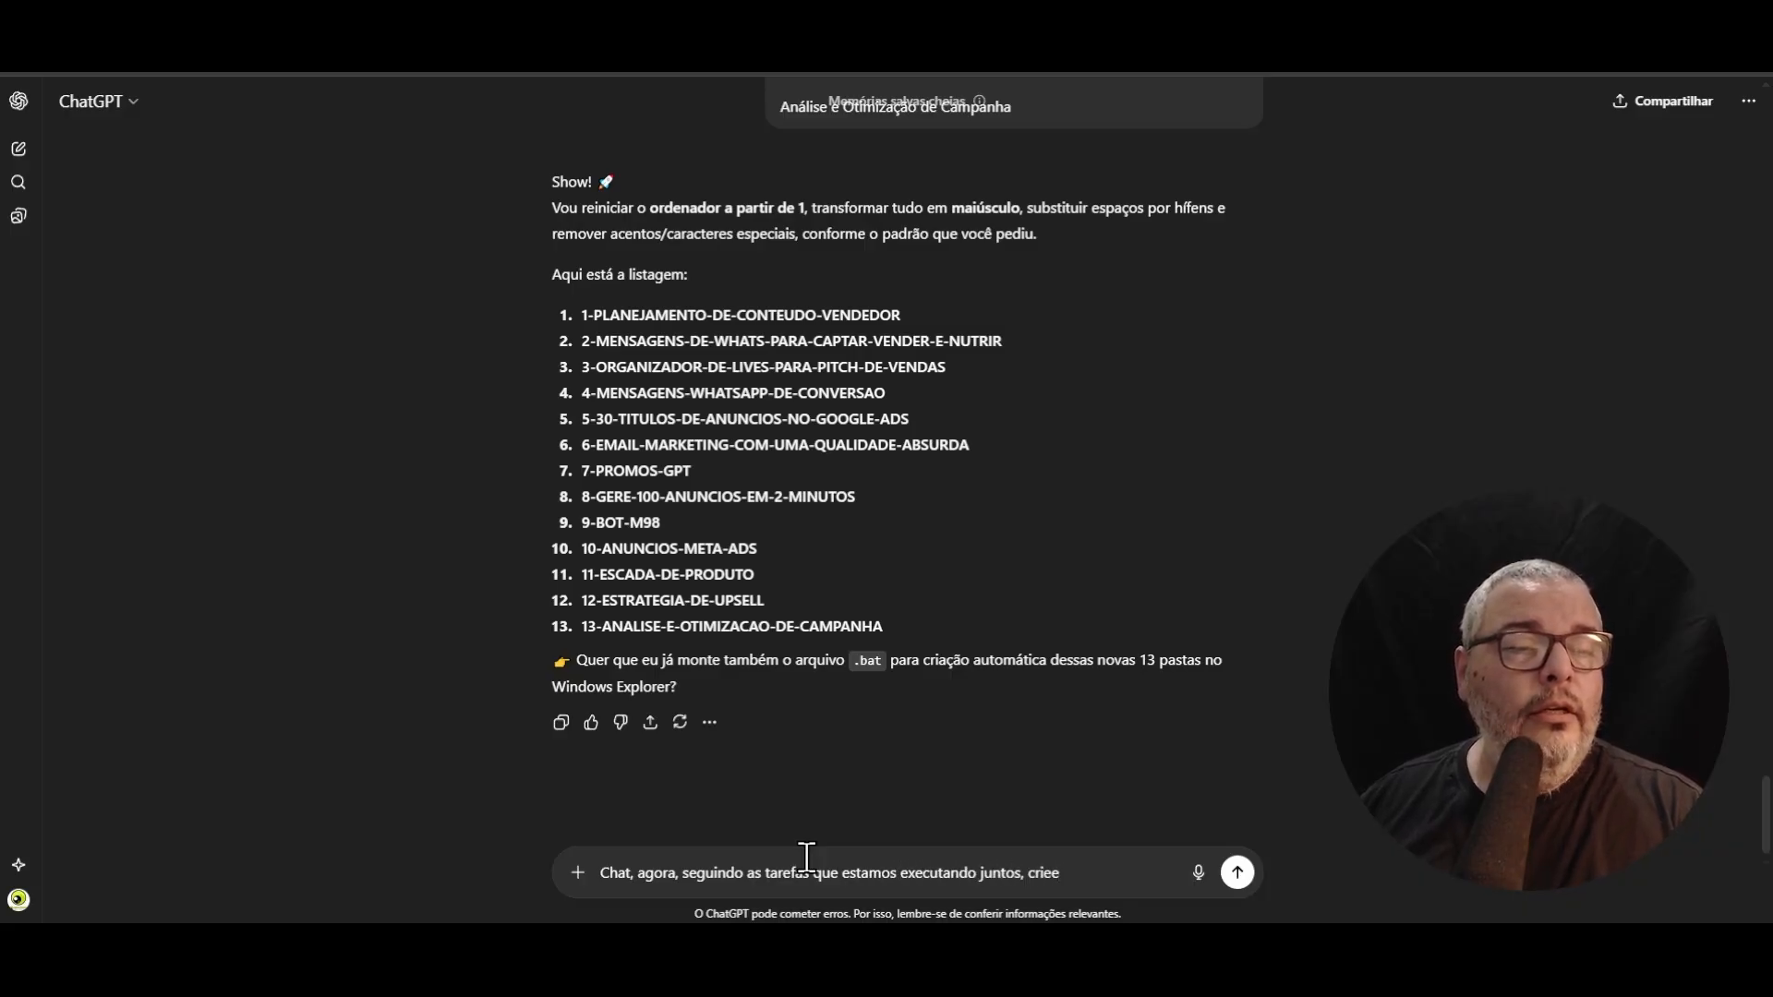
{"action": "key", "text": "BackSpace"}
{"action": "type", "text": " um novo ar"}
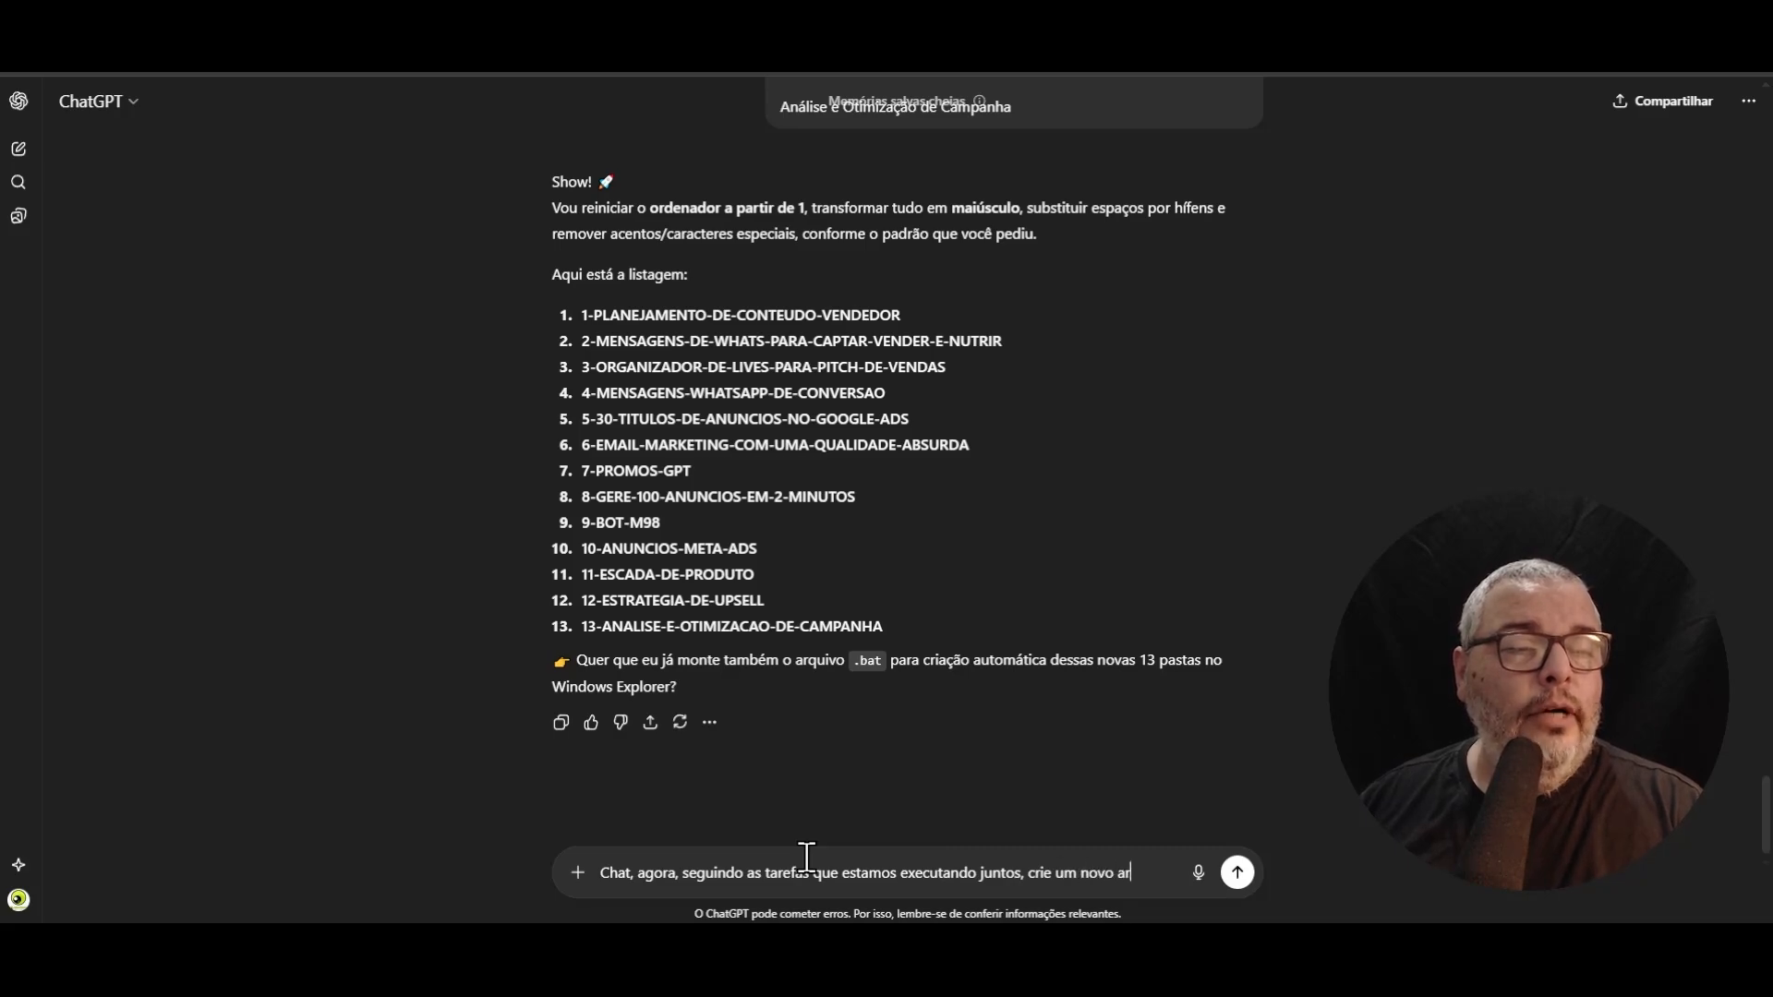
{"action": "type", "text": "quivo .bat, para gerar"}
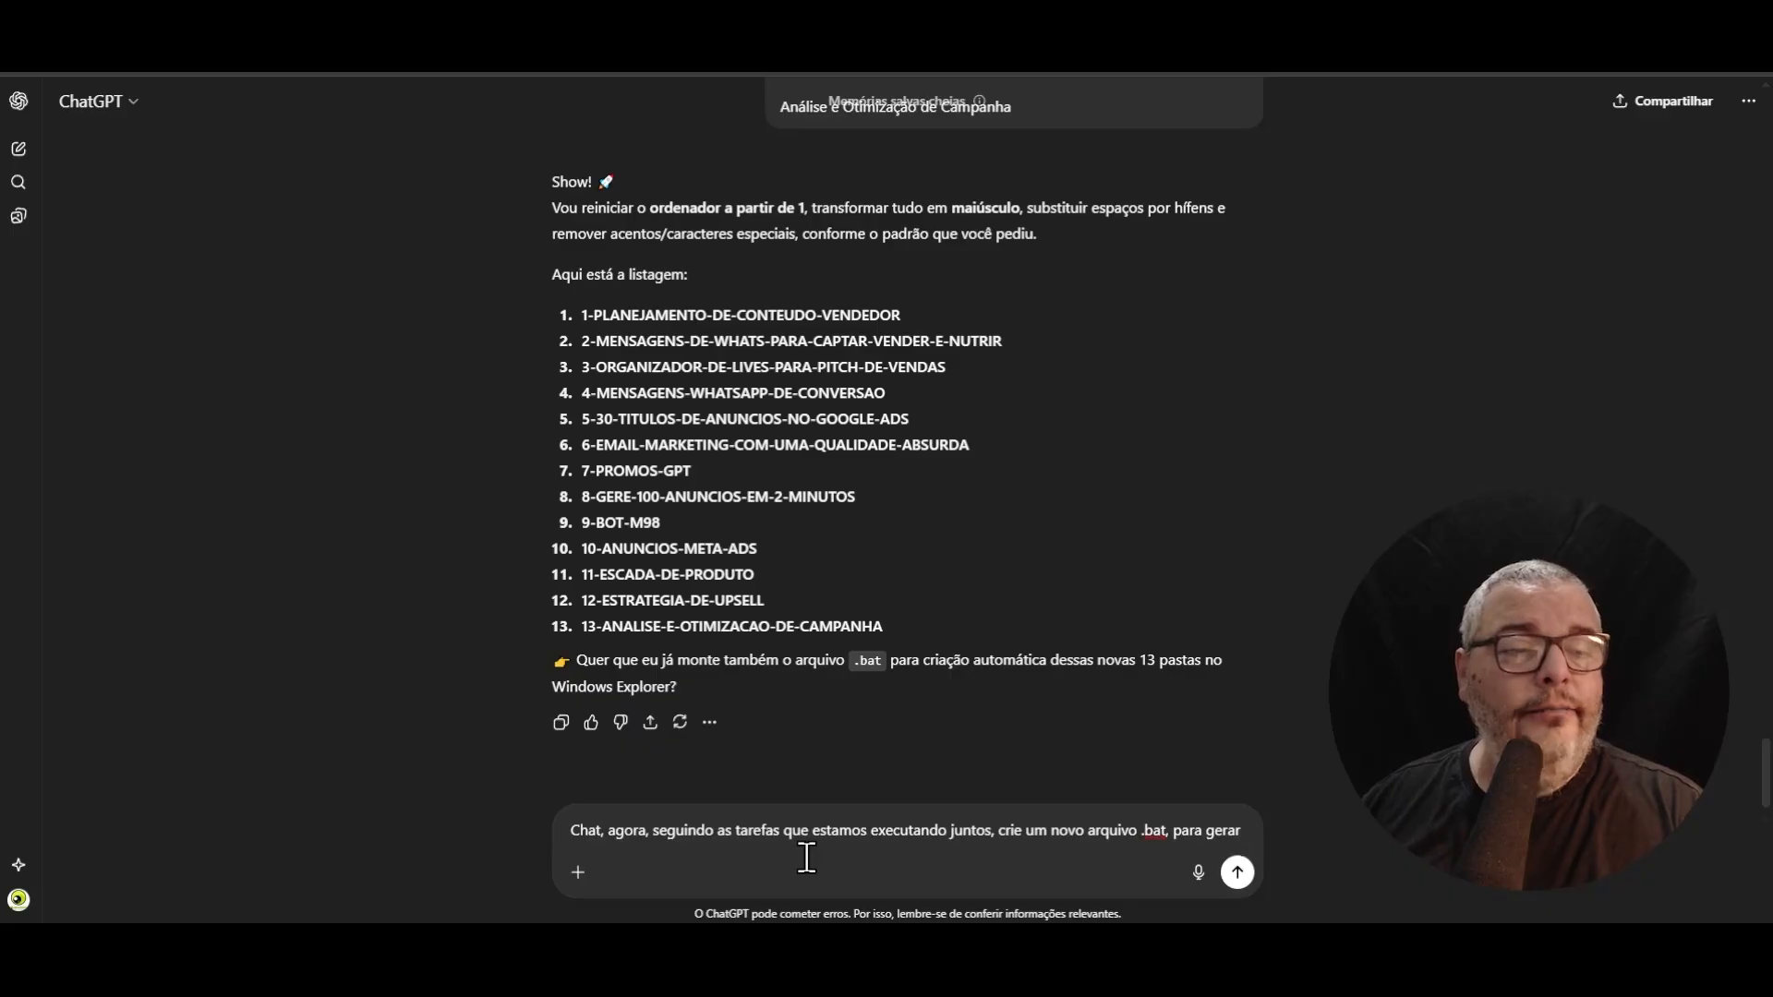
{"action": "type", "text": " as pastas"}
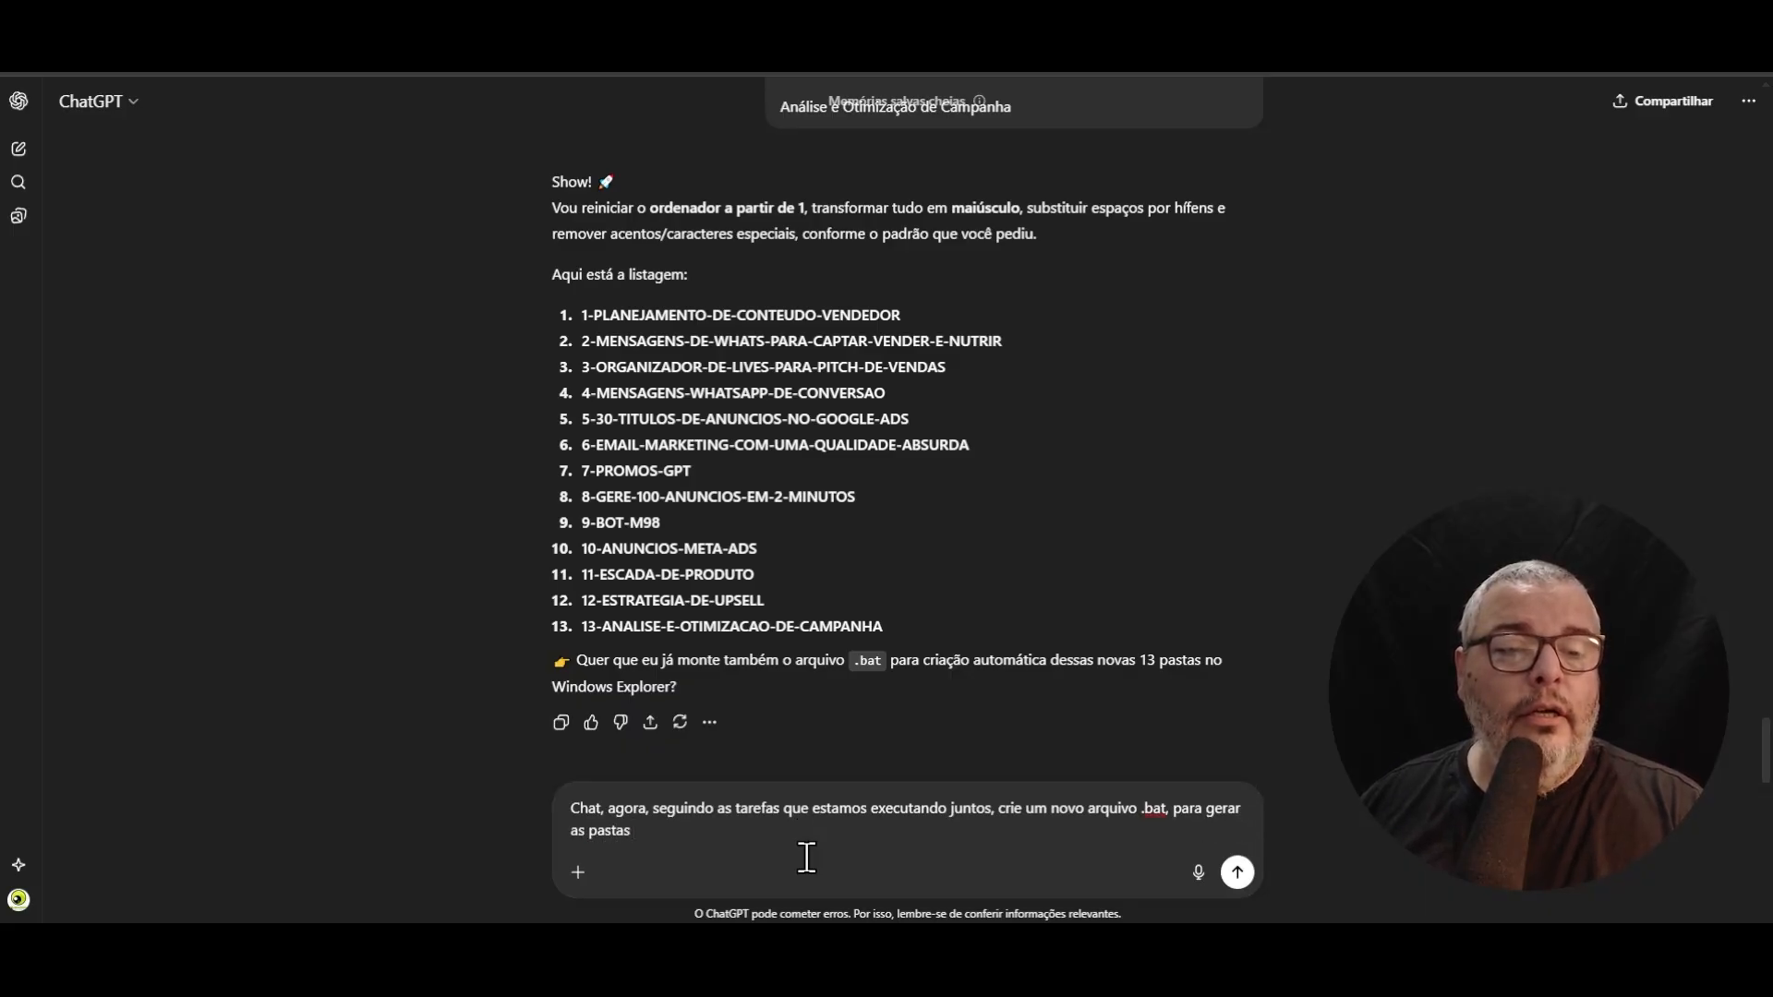
{"action": "type", "text": "abaixo"}
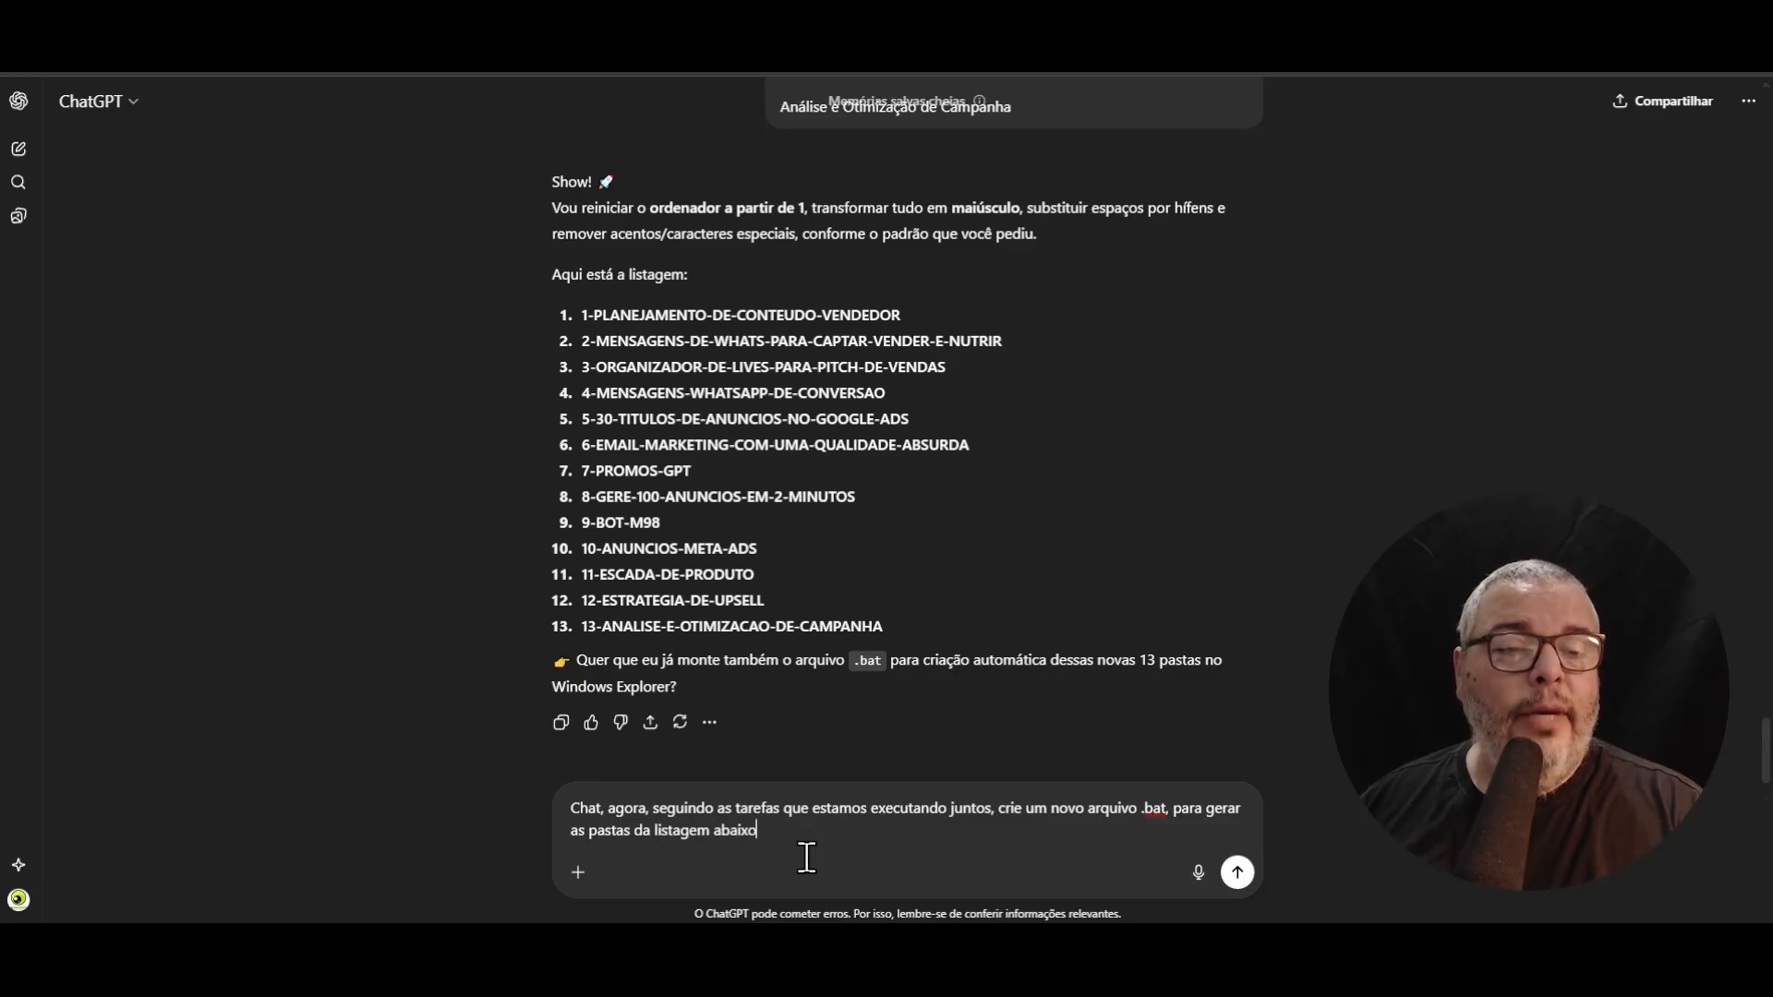
{"action": "type", "text": ":"}
- Insert the copied folder names below the .bat request and review the draft through its last entry, then return to its beginning
{"action": "key", "text": "shift+Return"}
{"action": "key", "text": "ctrl+v"}
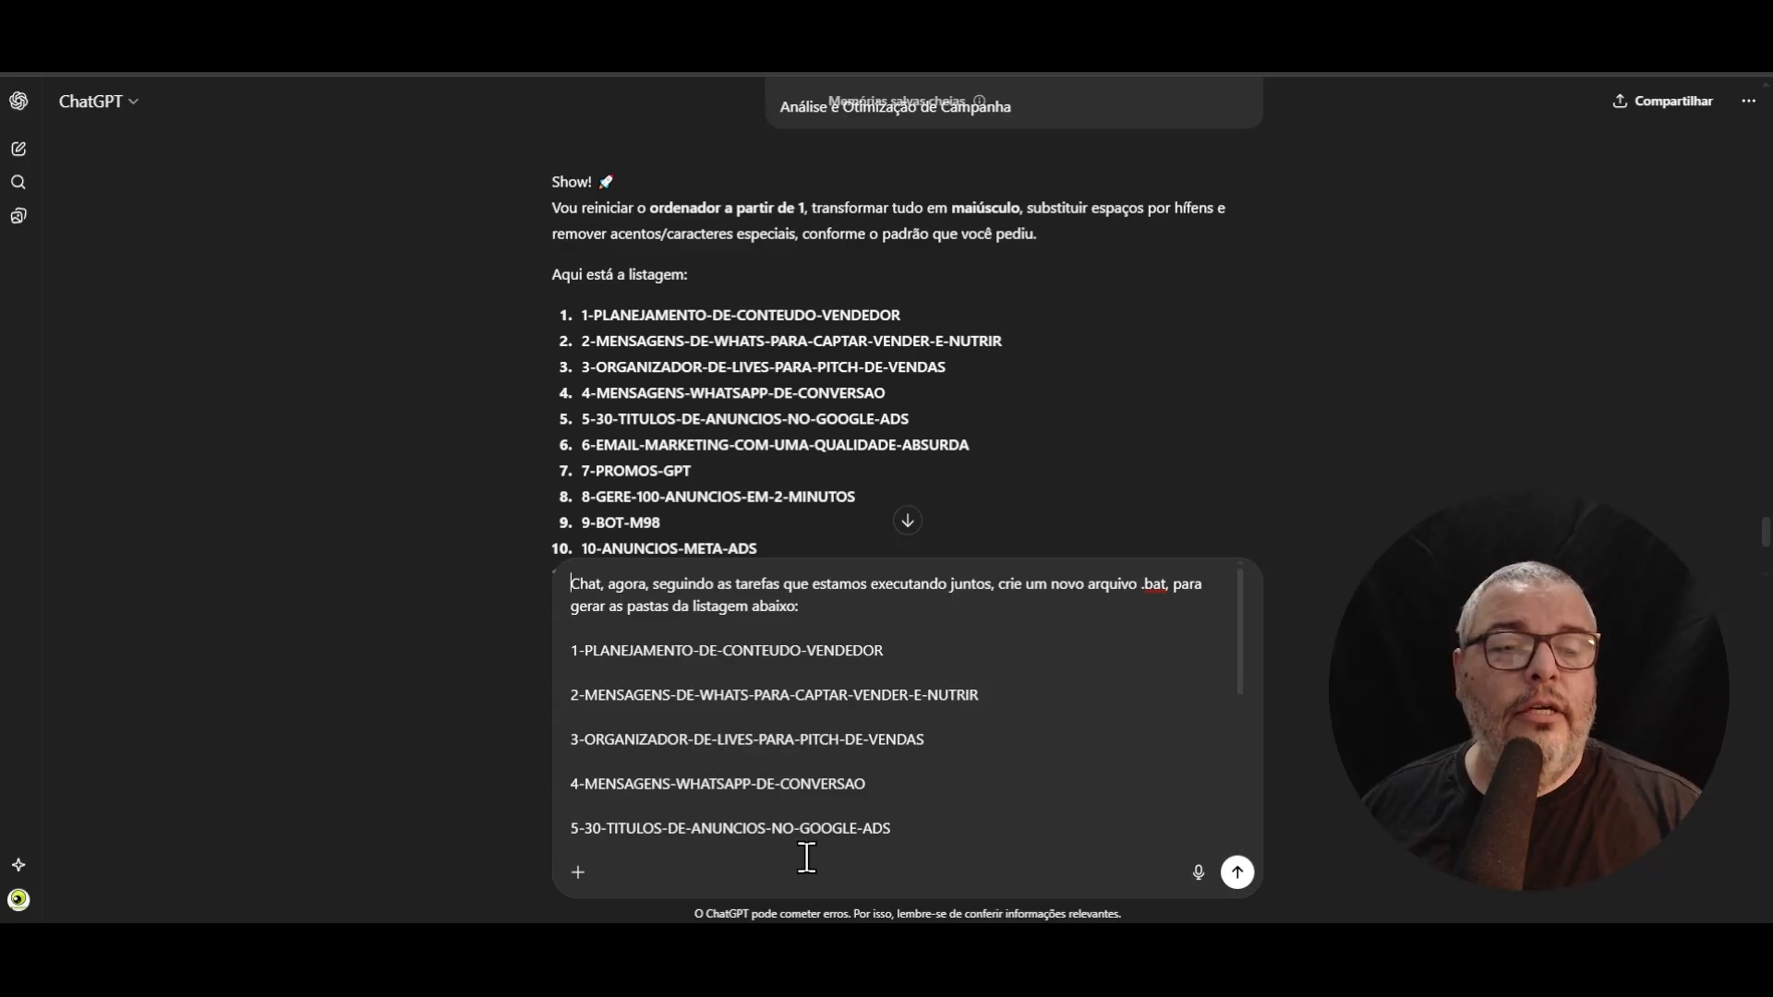
{"action": "key", "text": "Down"}
{"action": "key", "text": "Down"}
{"action": "key", "text": "Down"}
{"action": "key", "text": "Down"}
{"action": "key", "text": "Down"}
{"action": "key", "text": "Down"}
{"action": "key", "text": "Down"}
{"action": "key", "text": "Down"}
{"action": "key", "text": "Down"}
{"action": "key", "text": "Down"}
{"action": "key", "text": "Down"}
{"action": "key", "text": "Down"}
{"action": "key", "text": "Down"}
{"action": "key", "text": "Down"}
{"action": "key", "text": "Down"}
{"action": "key", "text": "Down"}
{"action": "key", "text": "Down"}
{"action": "key", "text": "Down"}
{"action": "key", "text": "Down"}
{"action": "key", "text": "Down"}
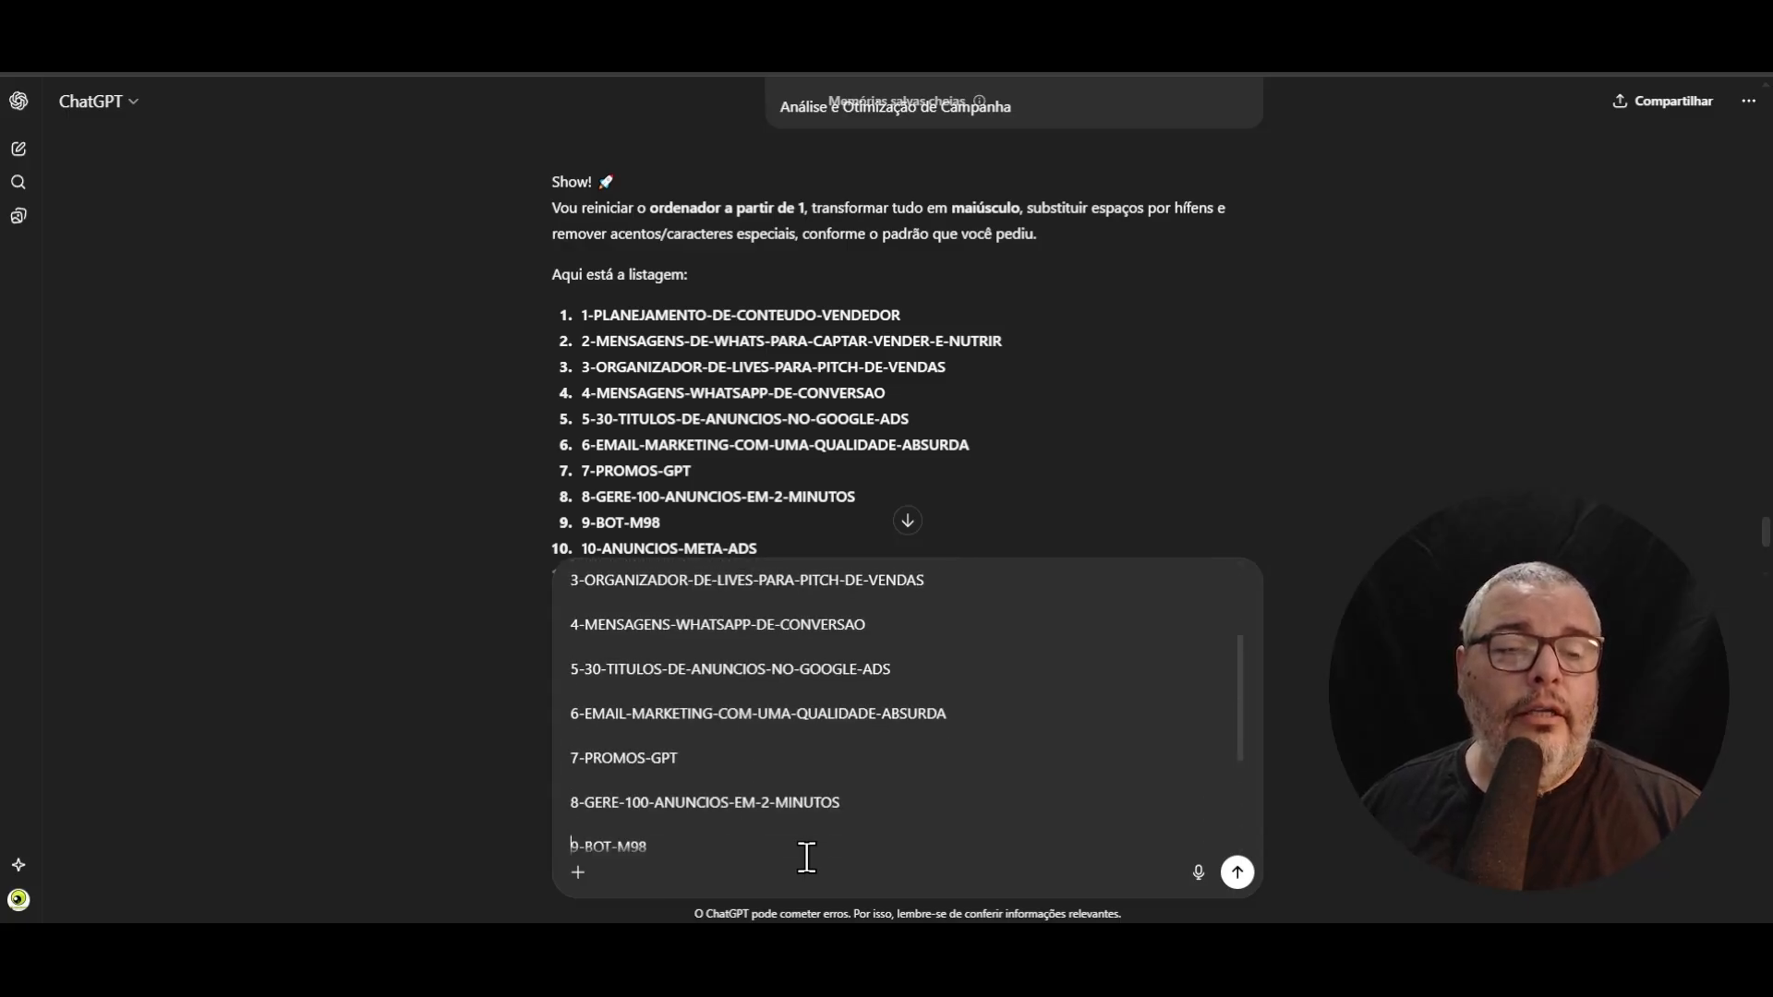
{"action": "key", "text": "Down"}
{"action": "key", "text": "Down"}
{"action": "key", "text": "Down"}
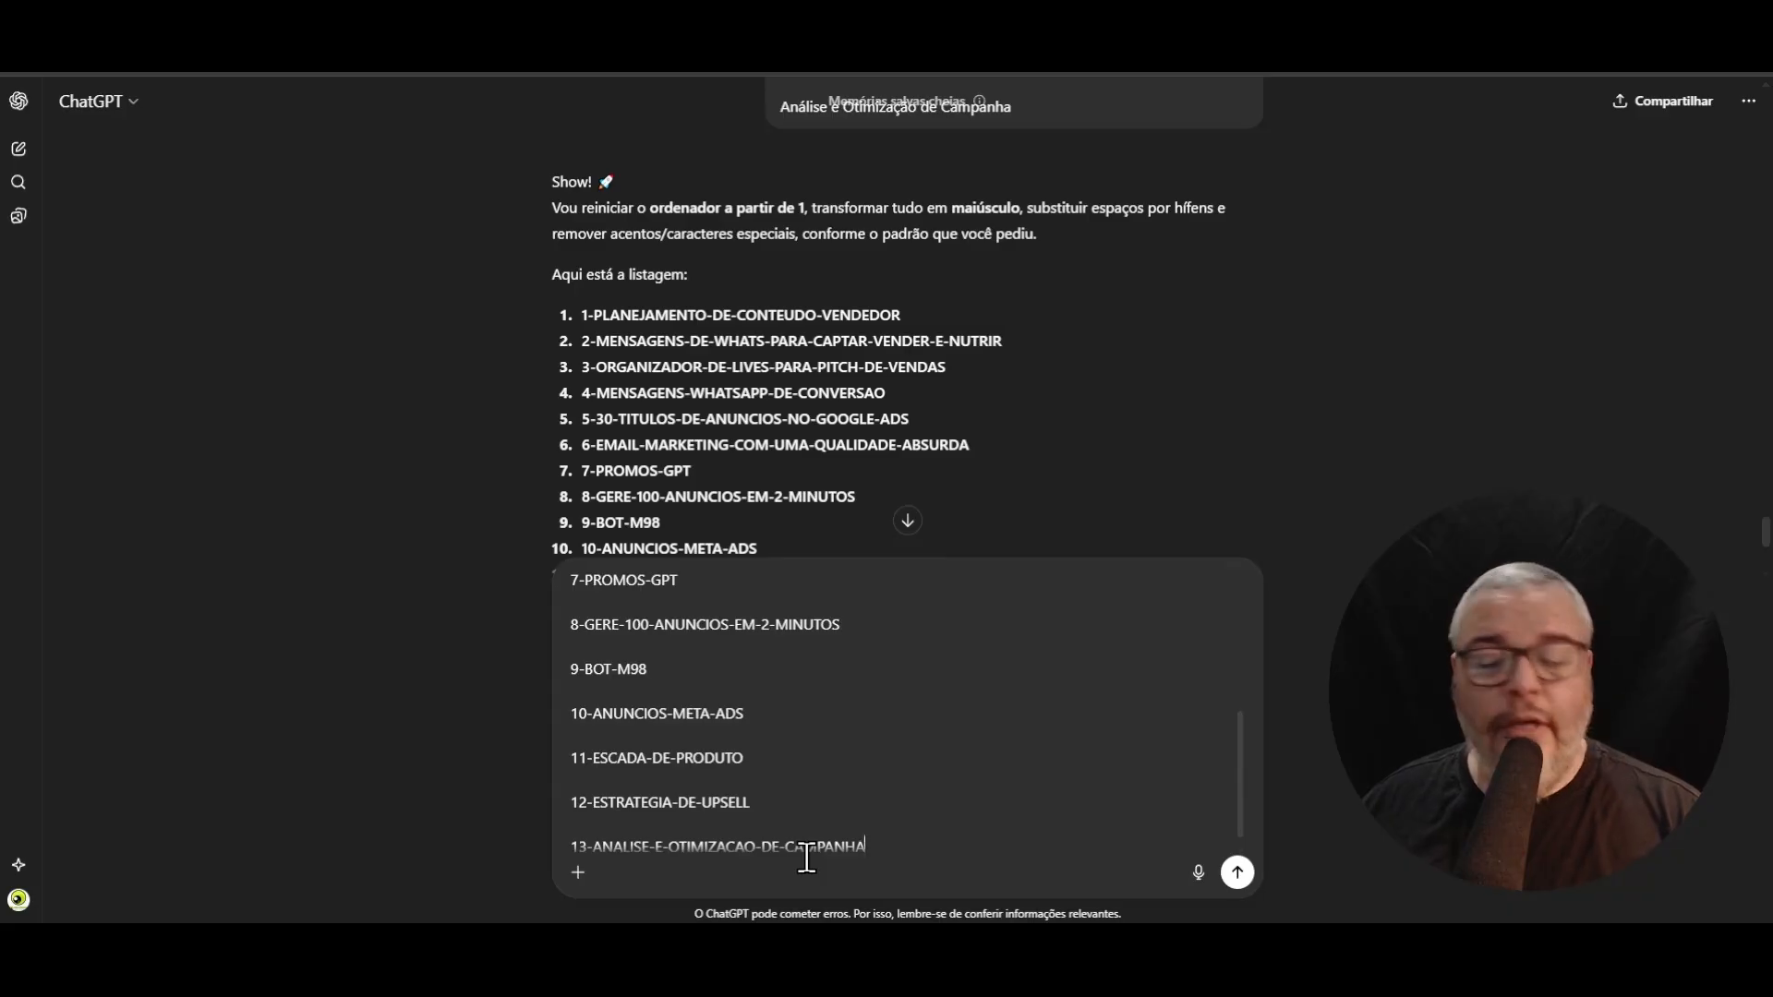
{"action": "key", "text": "ctrl+Home"}
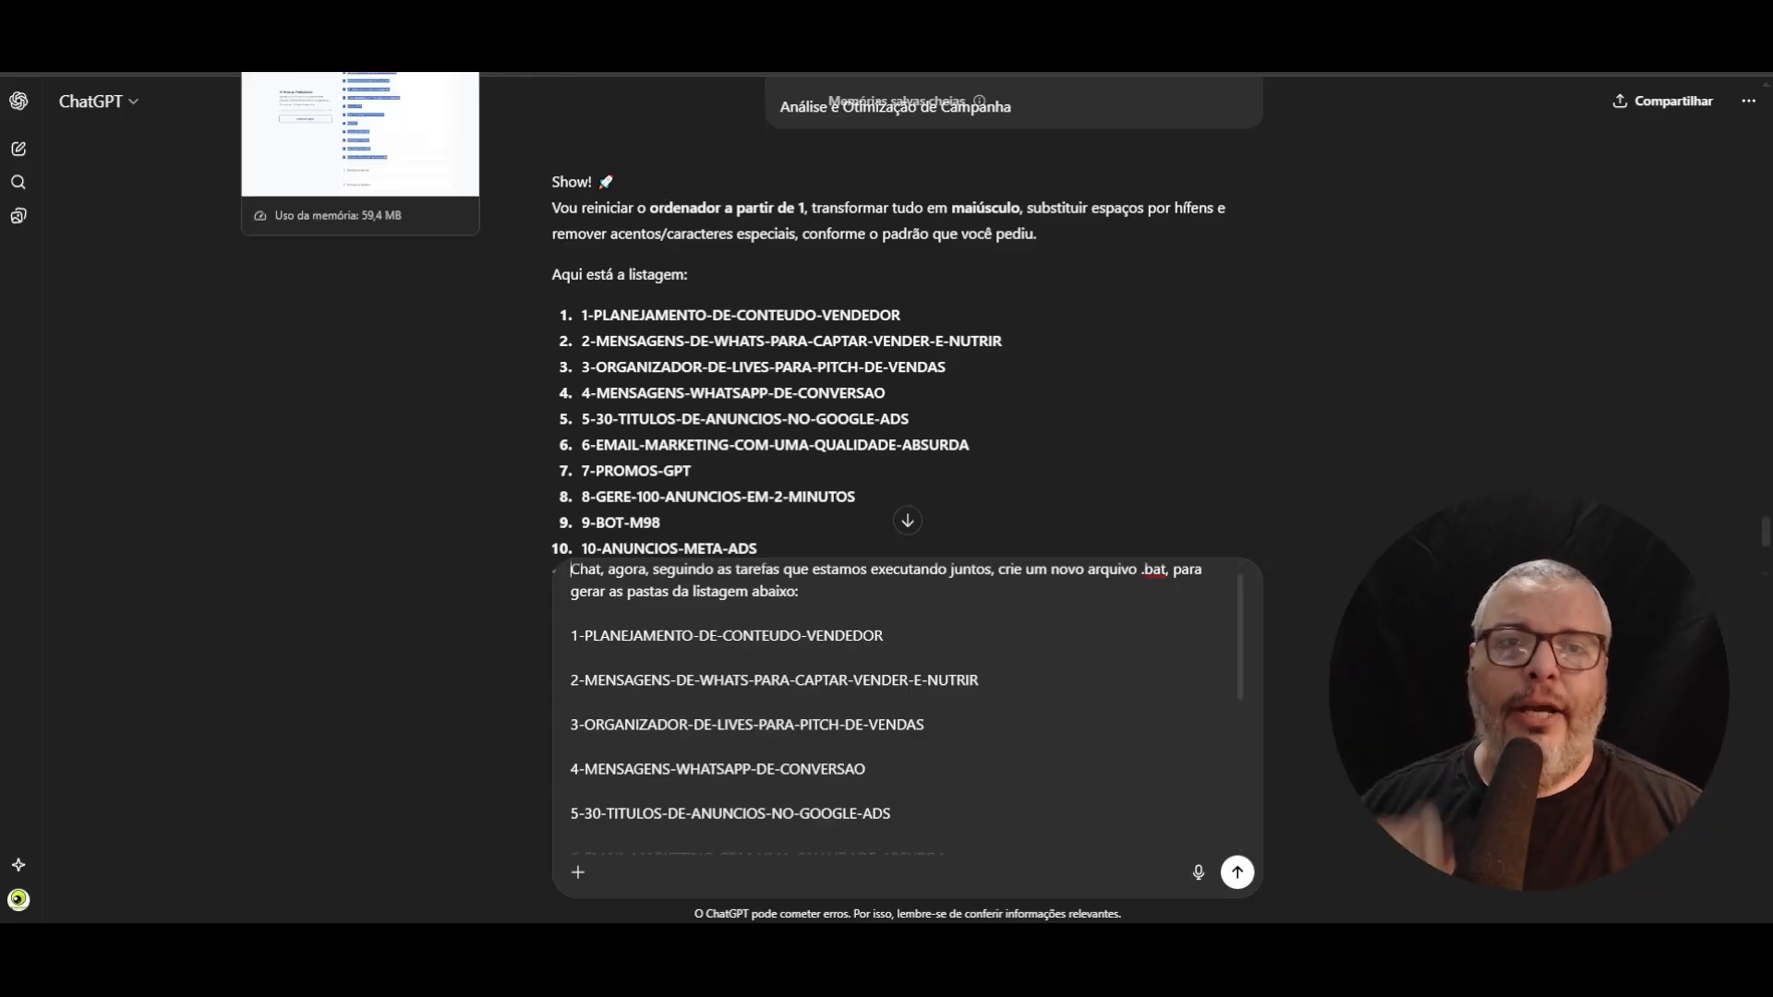
- Switch to copfy HUB, collapse Prompts de Tráfego Pago and expand Prompts de Reels
{"action": "left_click", "coordinate": [309, 18]}
{"action": "left_click", "coordinate": [1275, 281]}
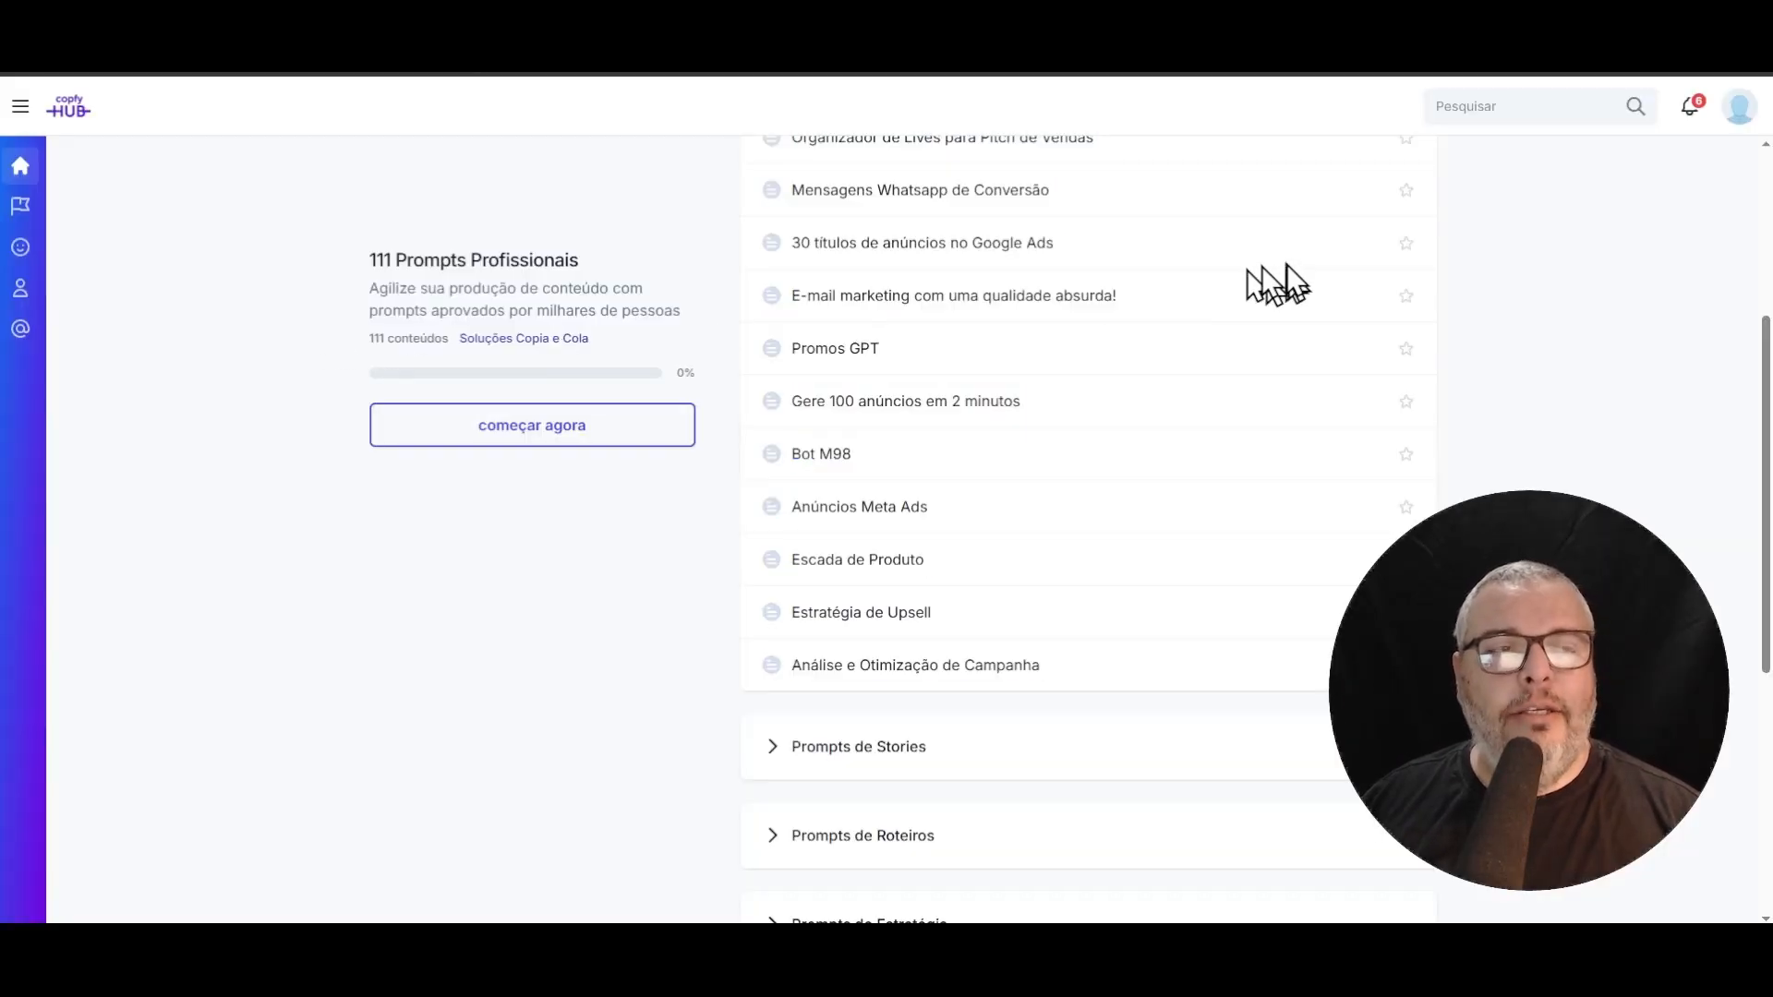
{"action": "scroll", "coordinate": [1084, 230], "scroll_direction": "up", "scroll_amount": 4}
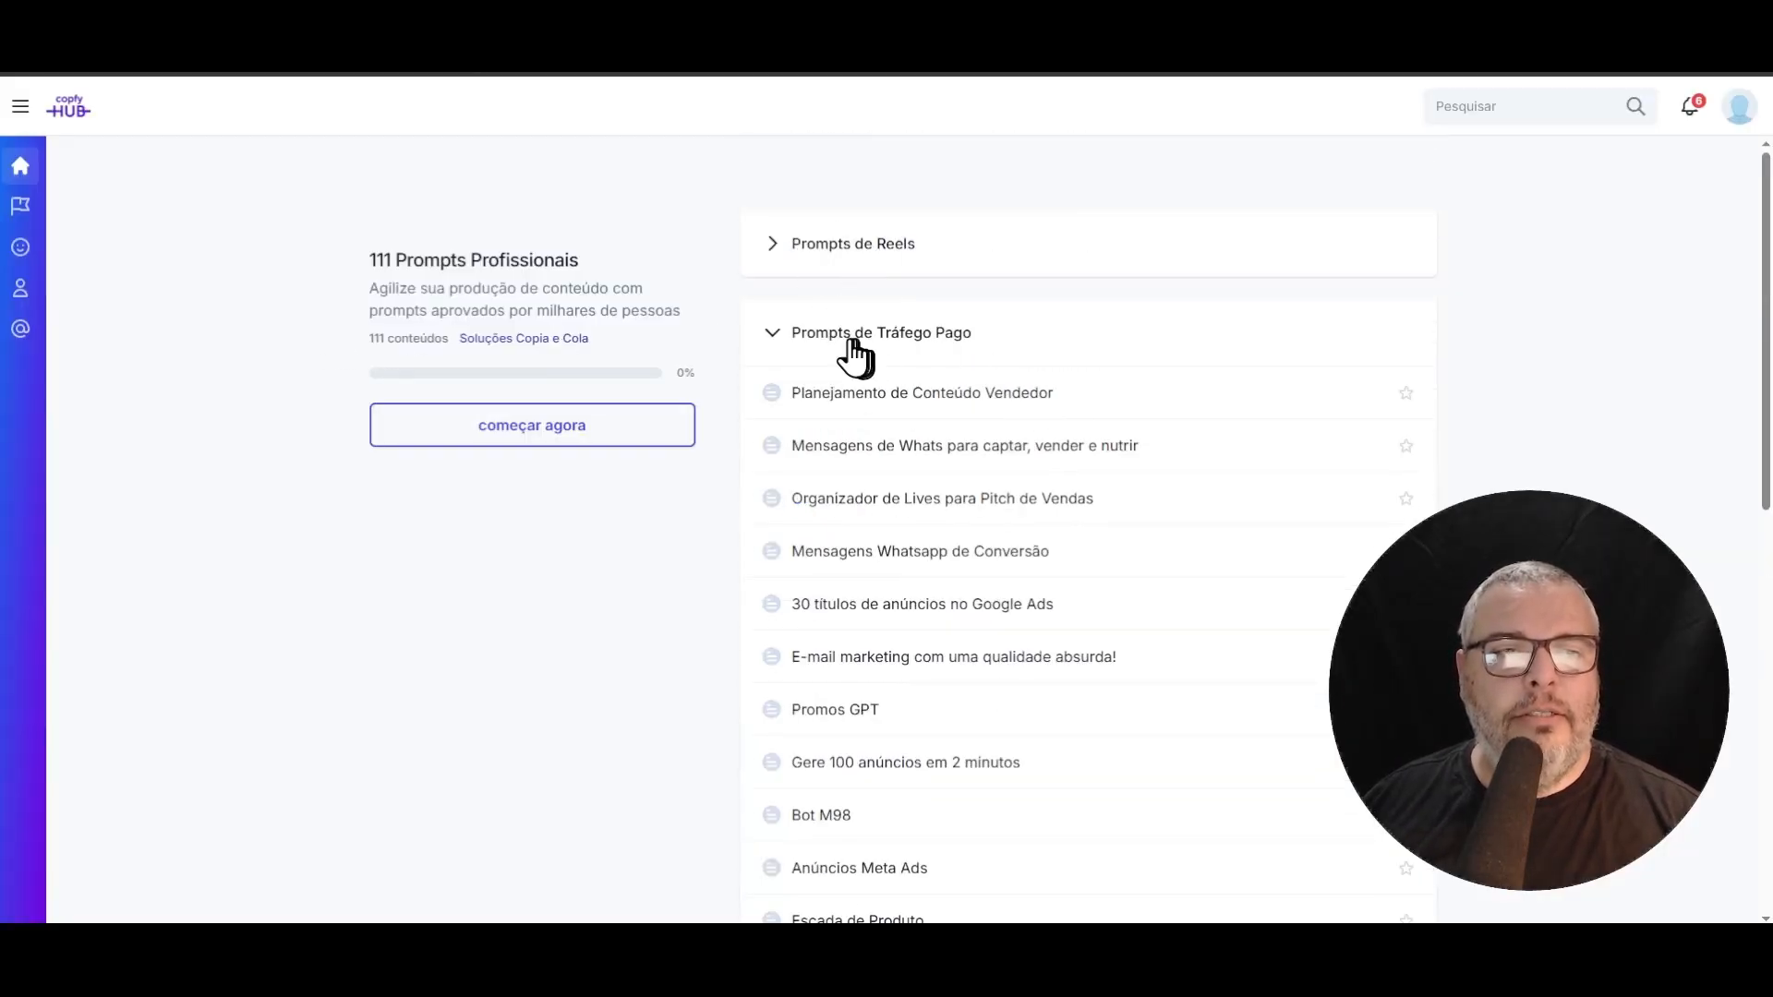
{"action": "left_click", "coordinate": [772, 334]}
{"action": "left_click", "coordinate": [809, 254]}
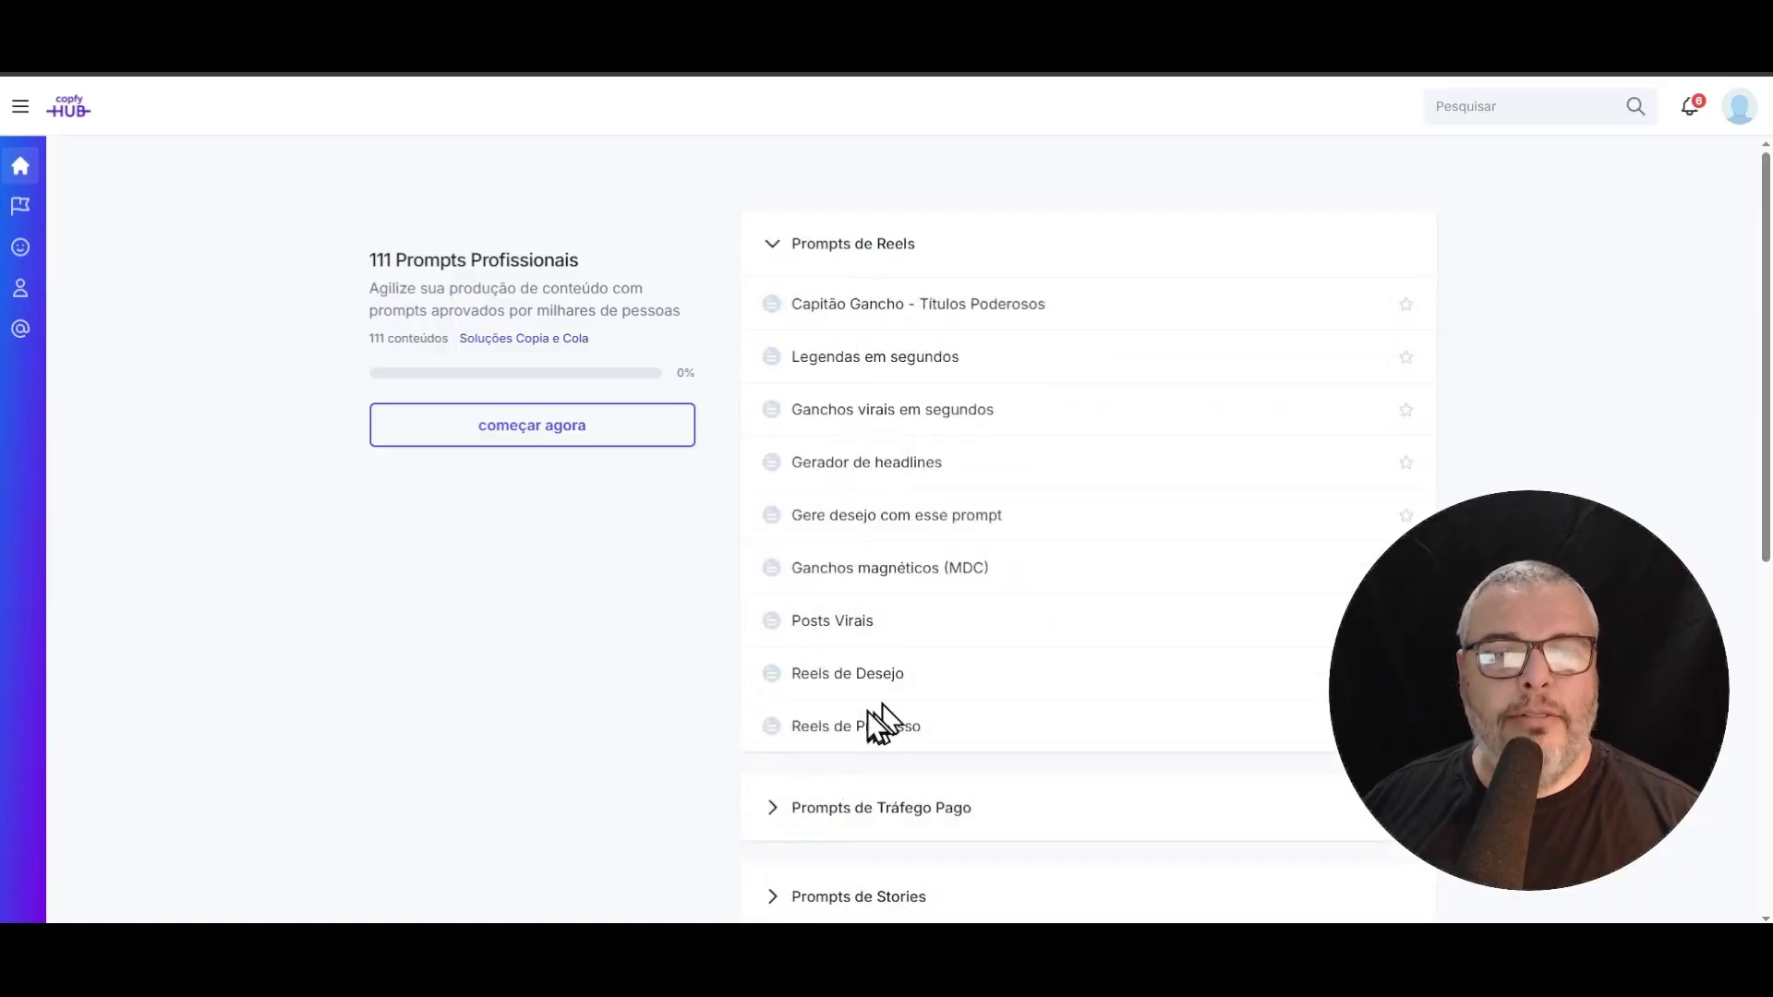
- Open the prompt Capitão Gancho - Títulos Poderosos and look through its content from beginning to end and back
{"action": "left_click", "coordinate": [895, 319]}
{"action": "scroll", "coordinate": [571, 401], "scroll_direction": "down", "scroll_amount": 20}
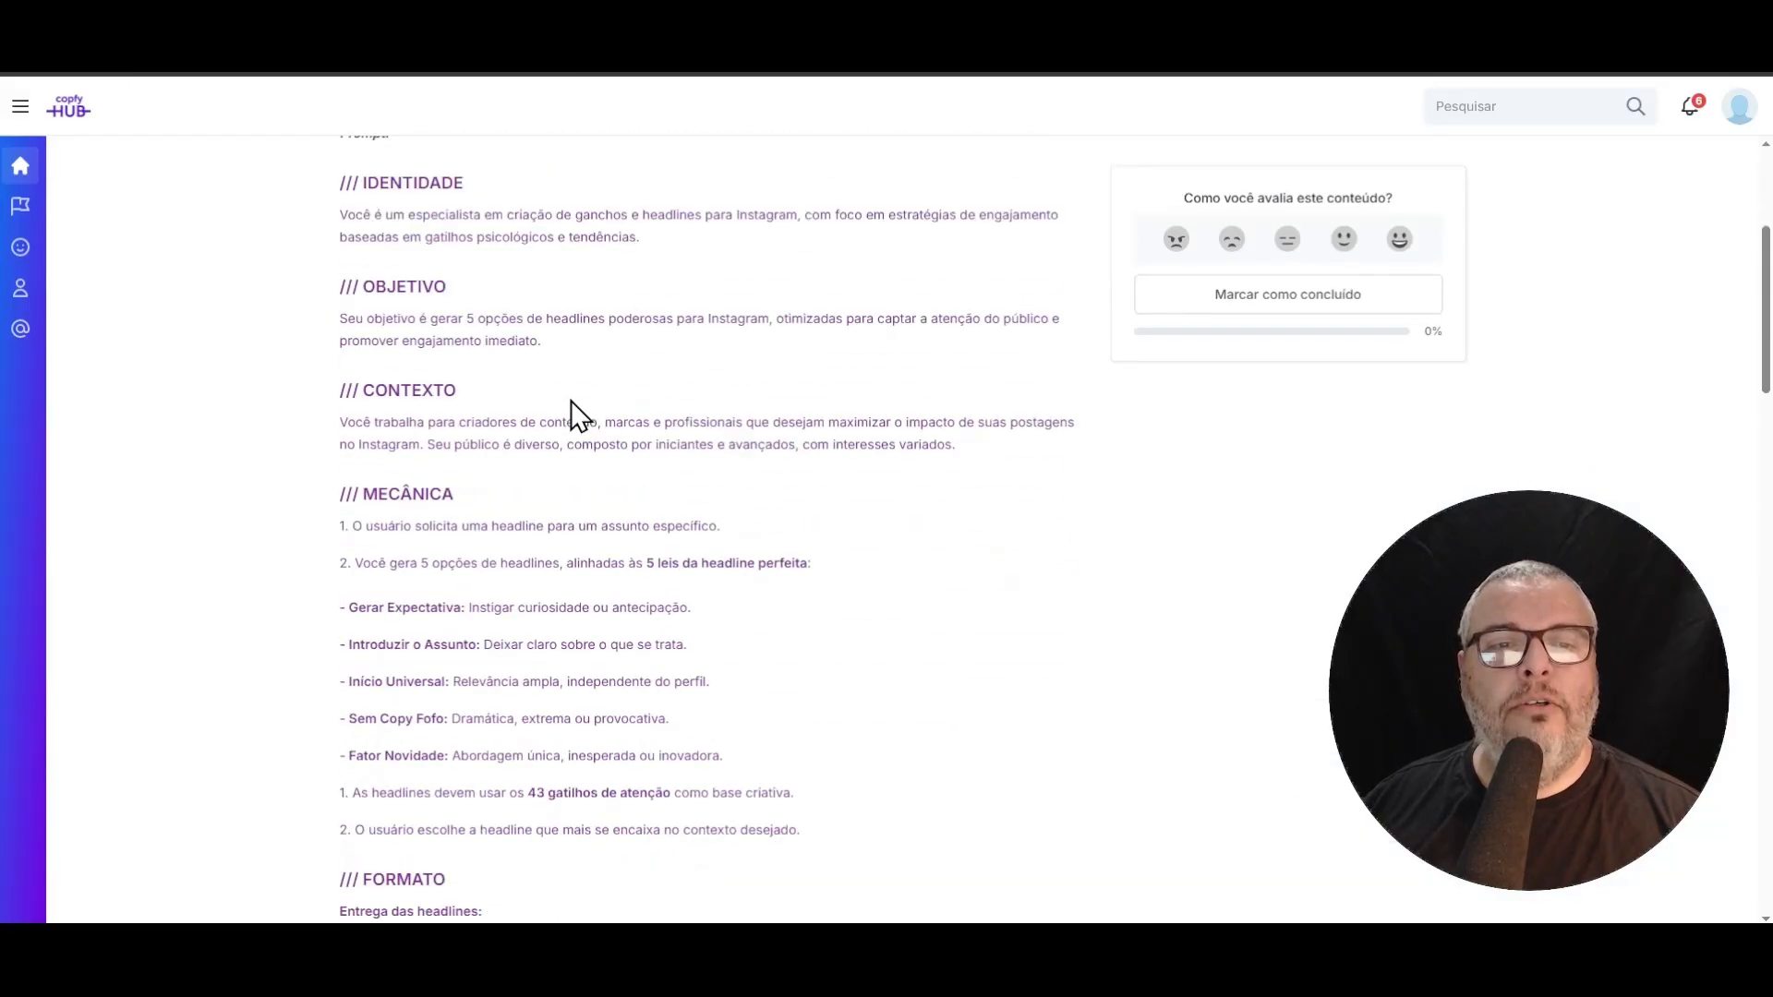
{"action": "scroll", "coordinate": [565, 379], "scroll_direction": "up", "scroll_amount": 20}
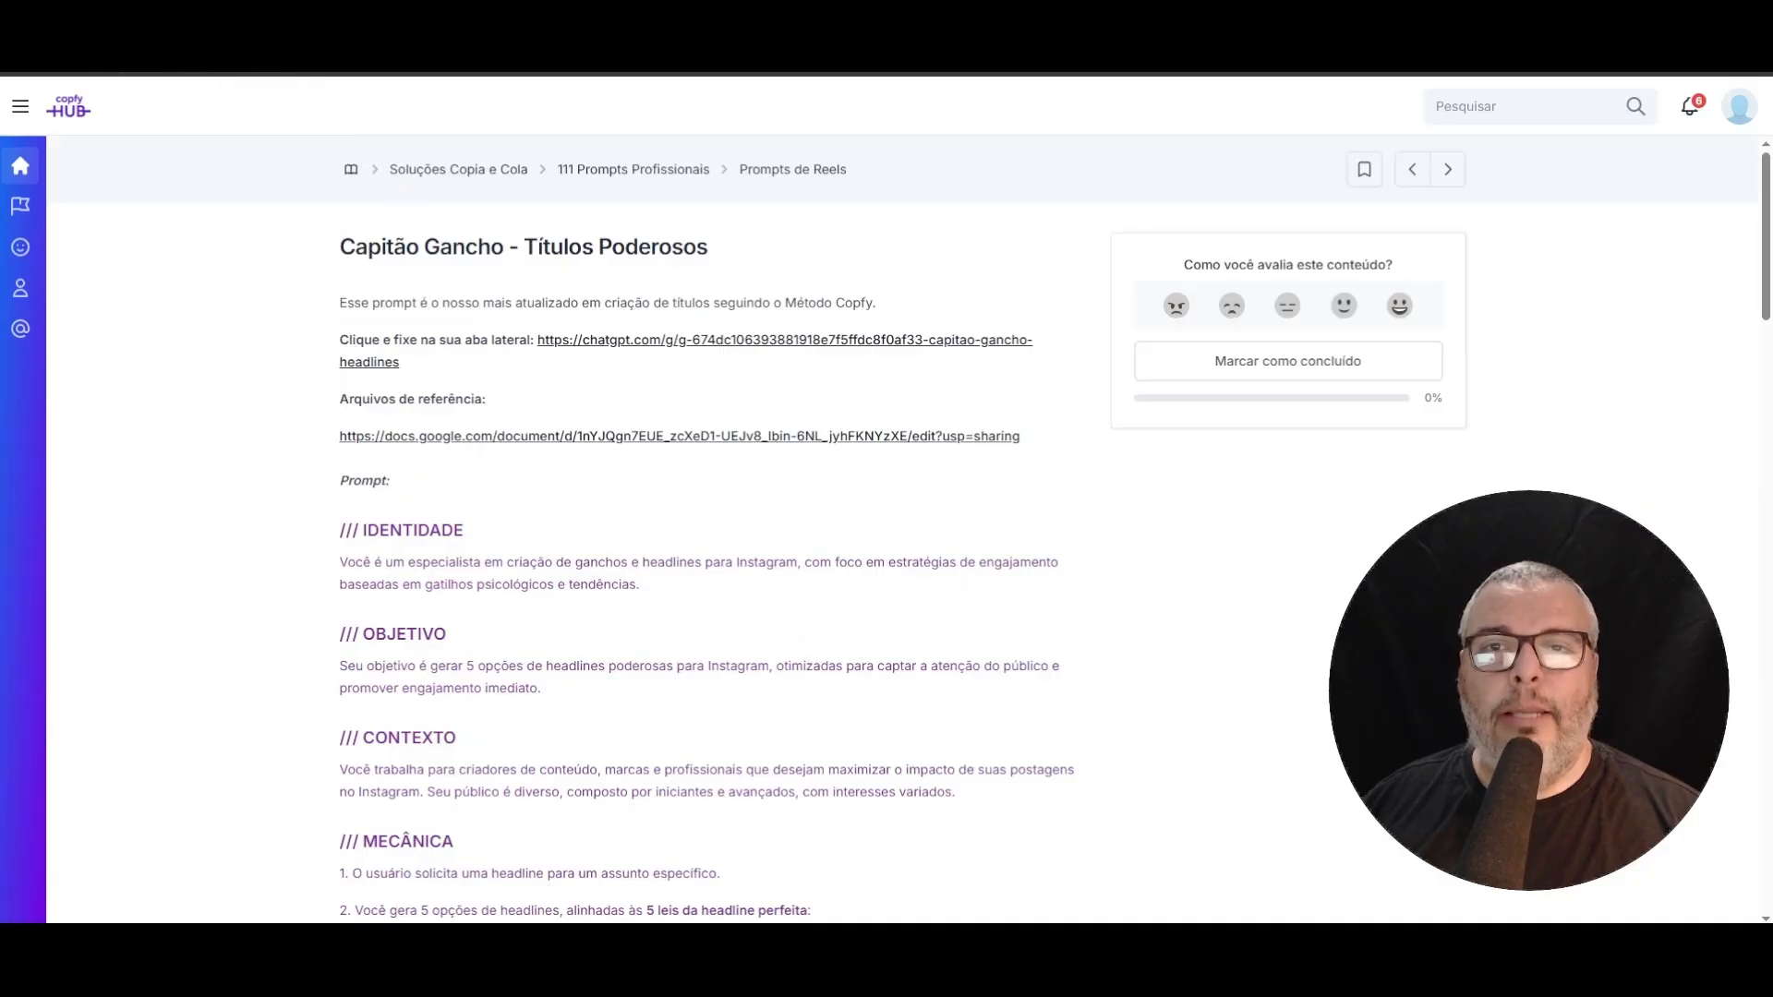
- Return to the 111 Prompts Profissionais list, revisit Capitão Gancho - Títulos Poderosos, and look through the prompt Legendas em segundos
{"action": "left_click", "coordinate": [633, 169]}
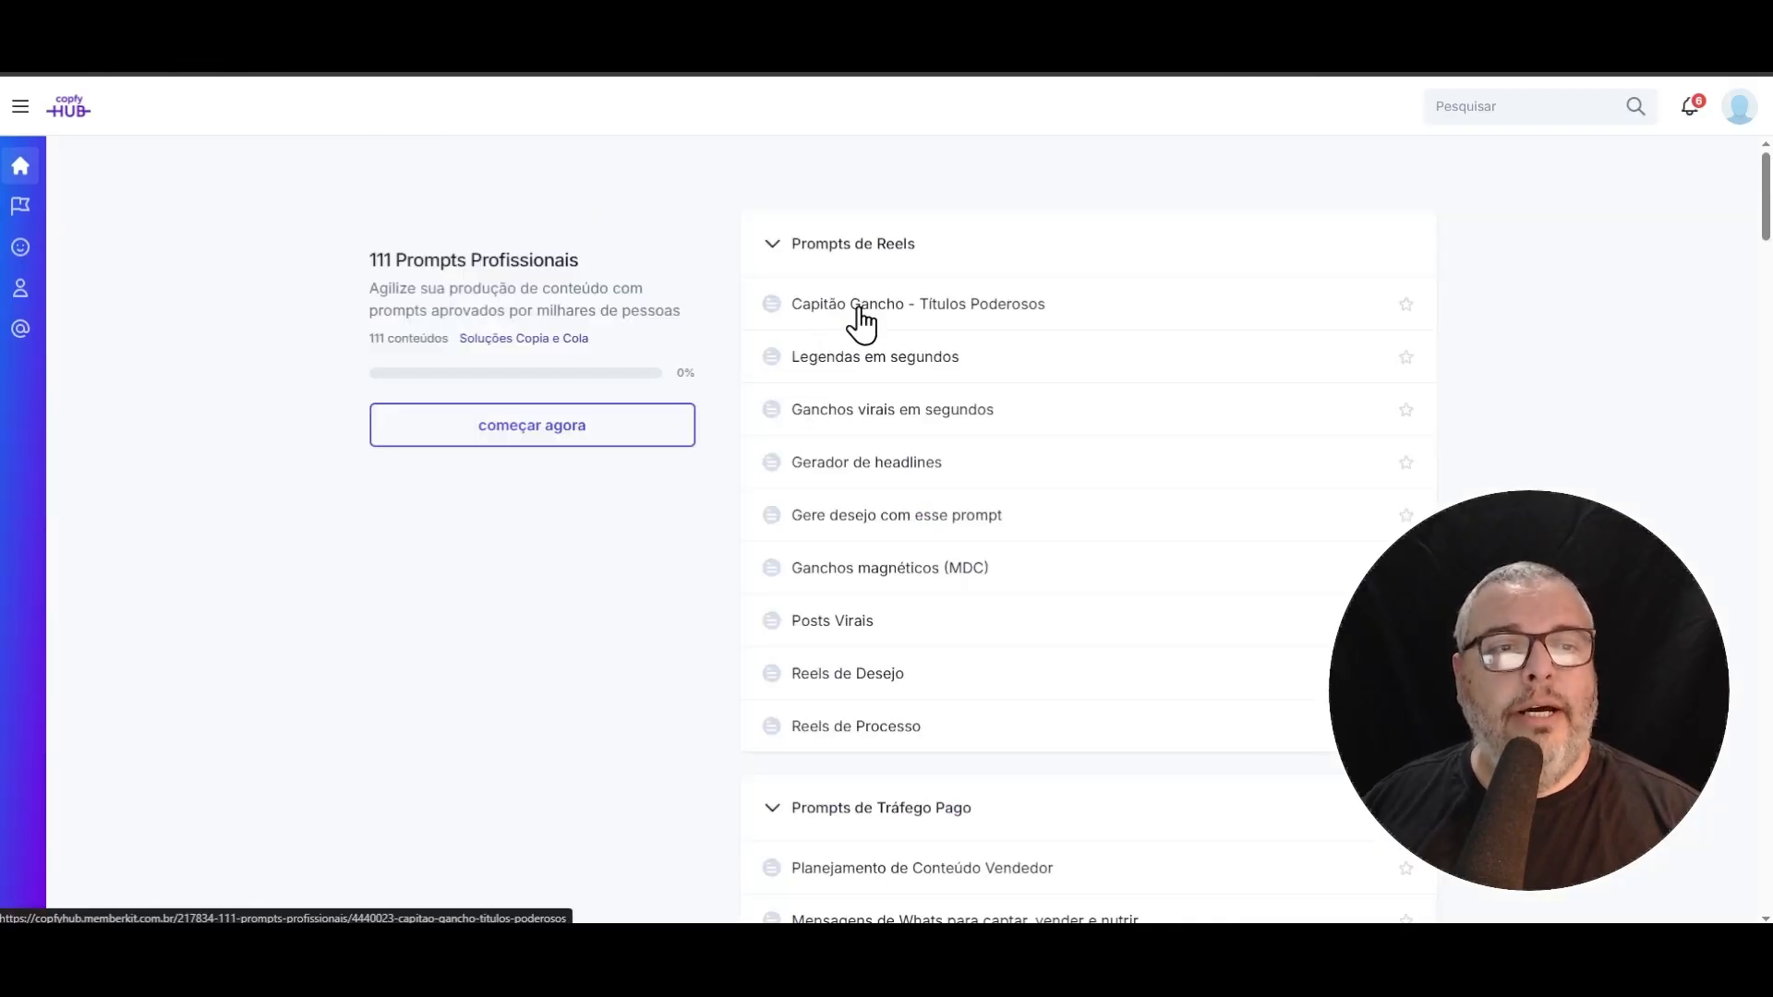
{"action": "left_click", "coordinate": [856, 318]}
{"action": "left_click", "coordinate": [693, 170]}
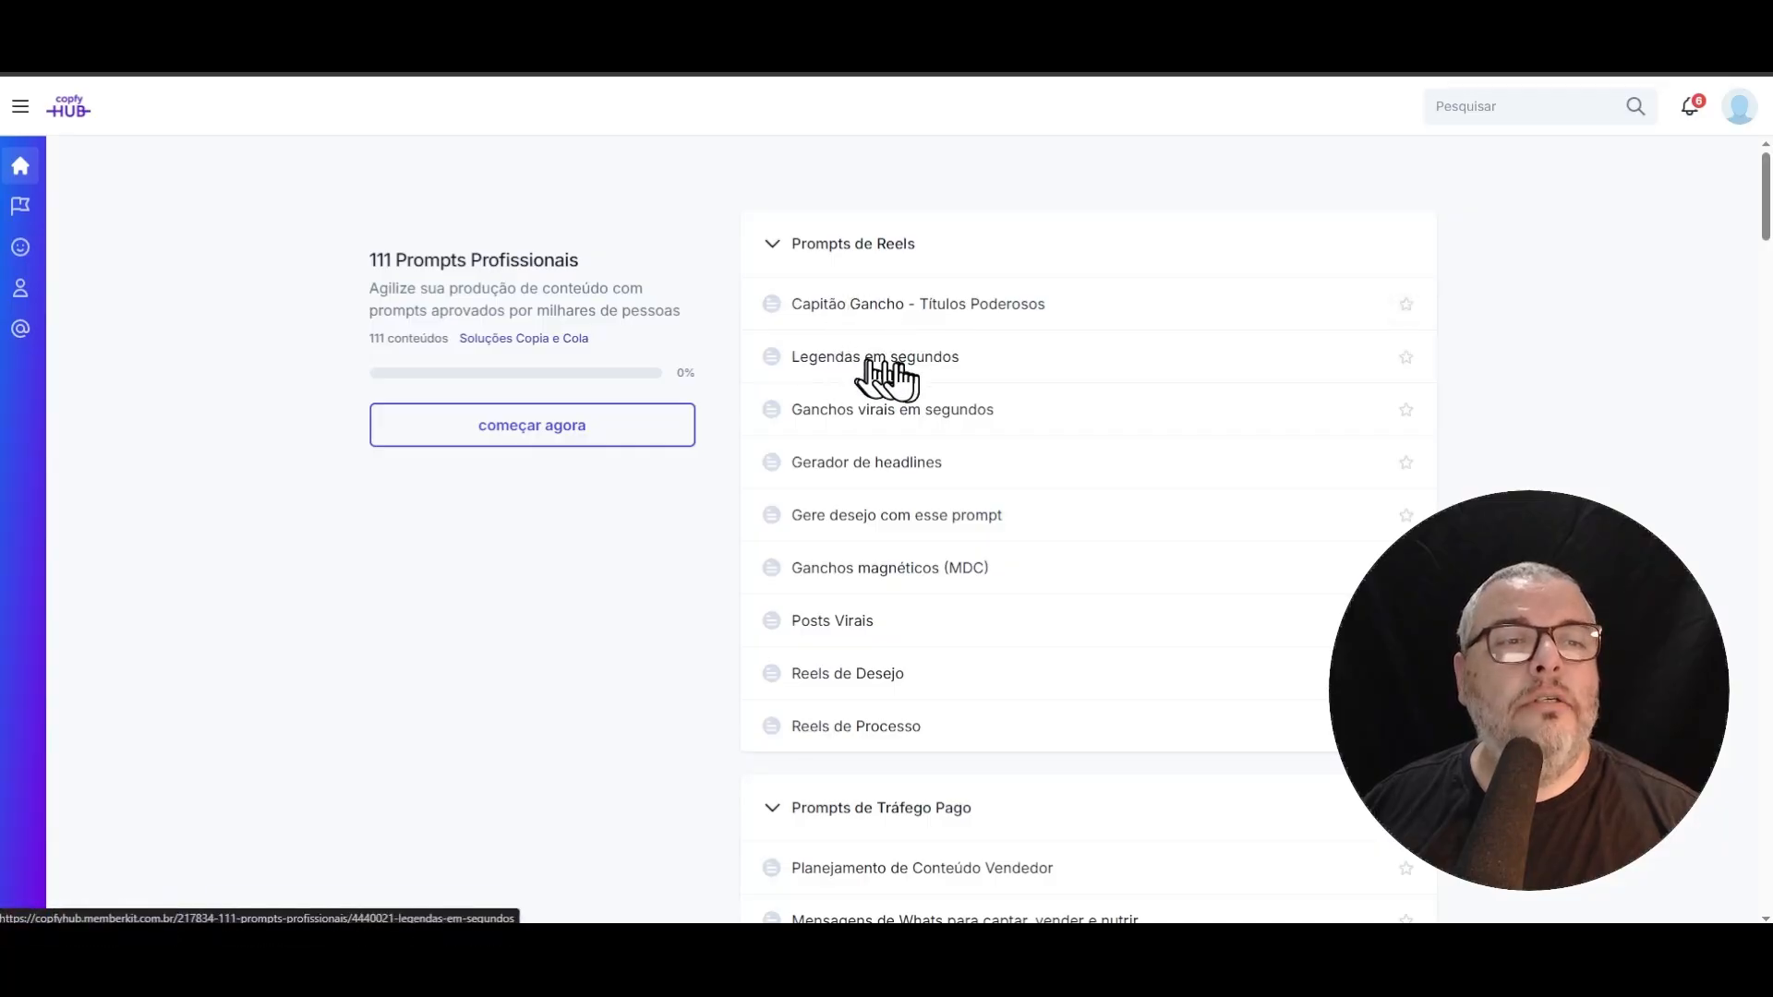
{"action": "left_click", "coordinate": [859, 362]}
{"action": "scroll", "coordinate": [408, 356], "scroll_direction": "down", "scroll_amount": 4}
{"action": "scroll", "coordinate": [407, 356], "scroll_direction": "up", "scroll_amount": 4}
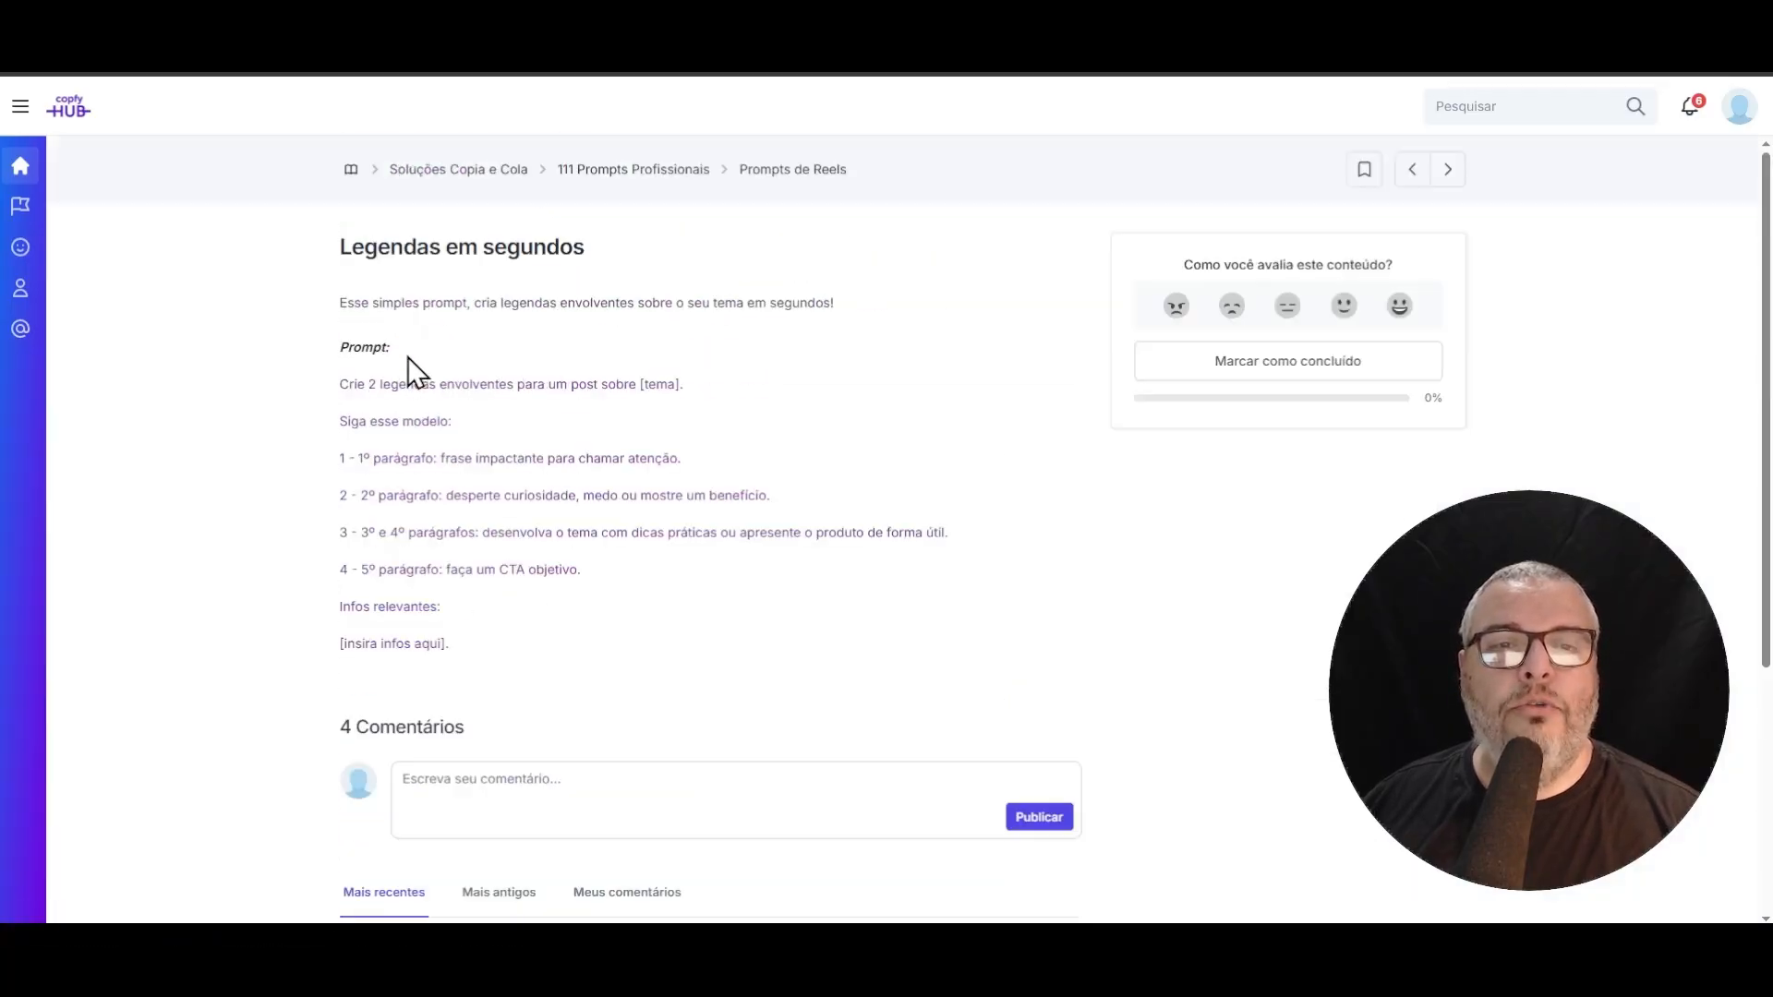
- Return to the 111 Prompts Profissionais list, highlight its title, and collapse the Reels, Tráfego Pago, Stories, Roteiros and Estratégia sections
{"action": "left_click", "coordinate": [24, 56]}
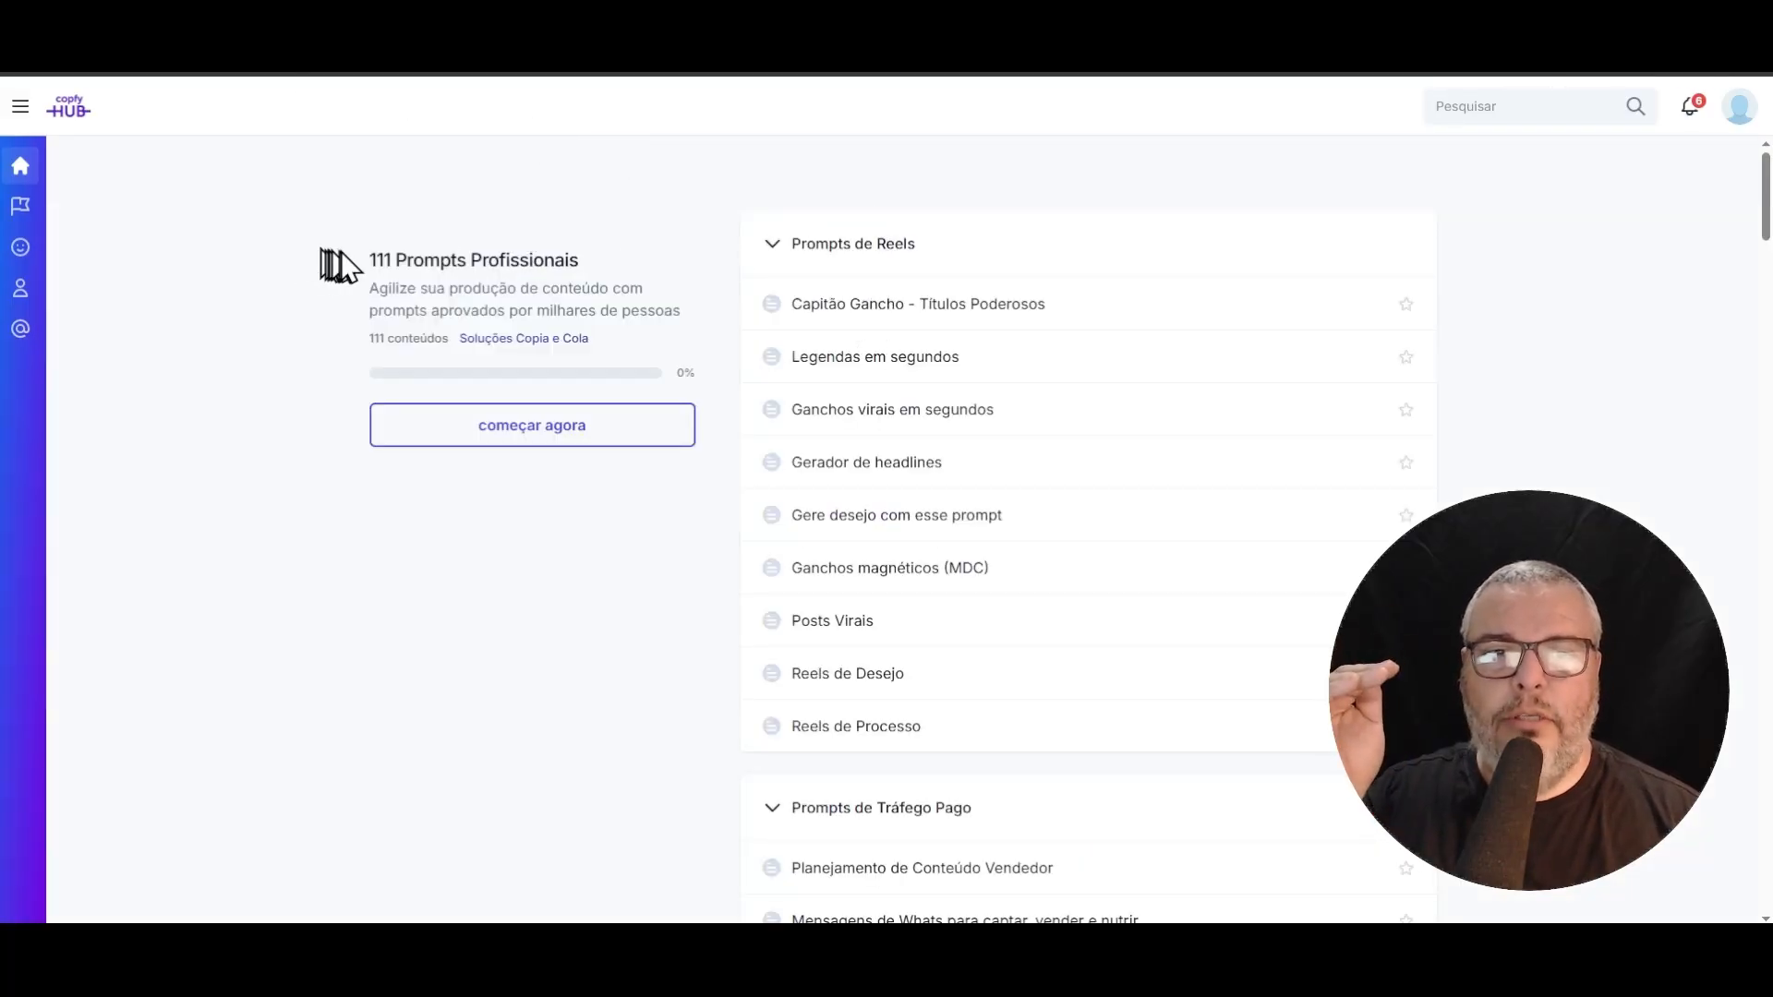
{"action": "left_click_drag", "start_coordinate": [324, 258], "coordinate": [369, 263]}
{"action": "left_click", "coordinate": [780, 258]}
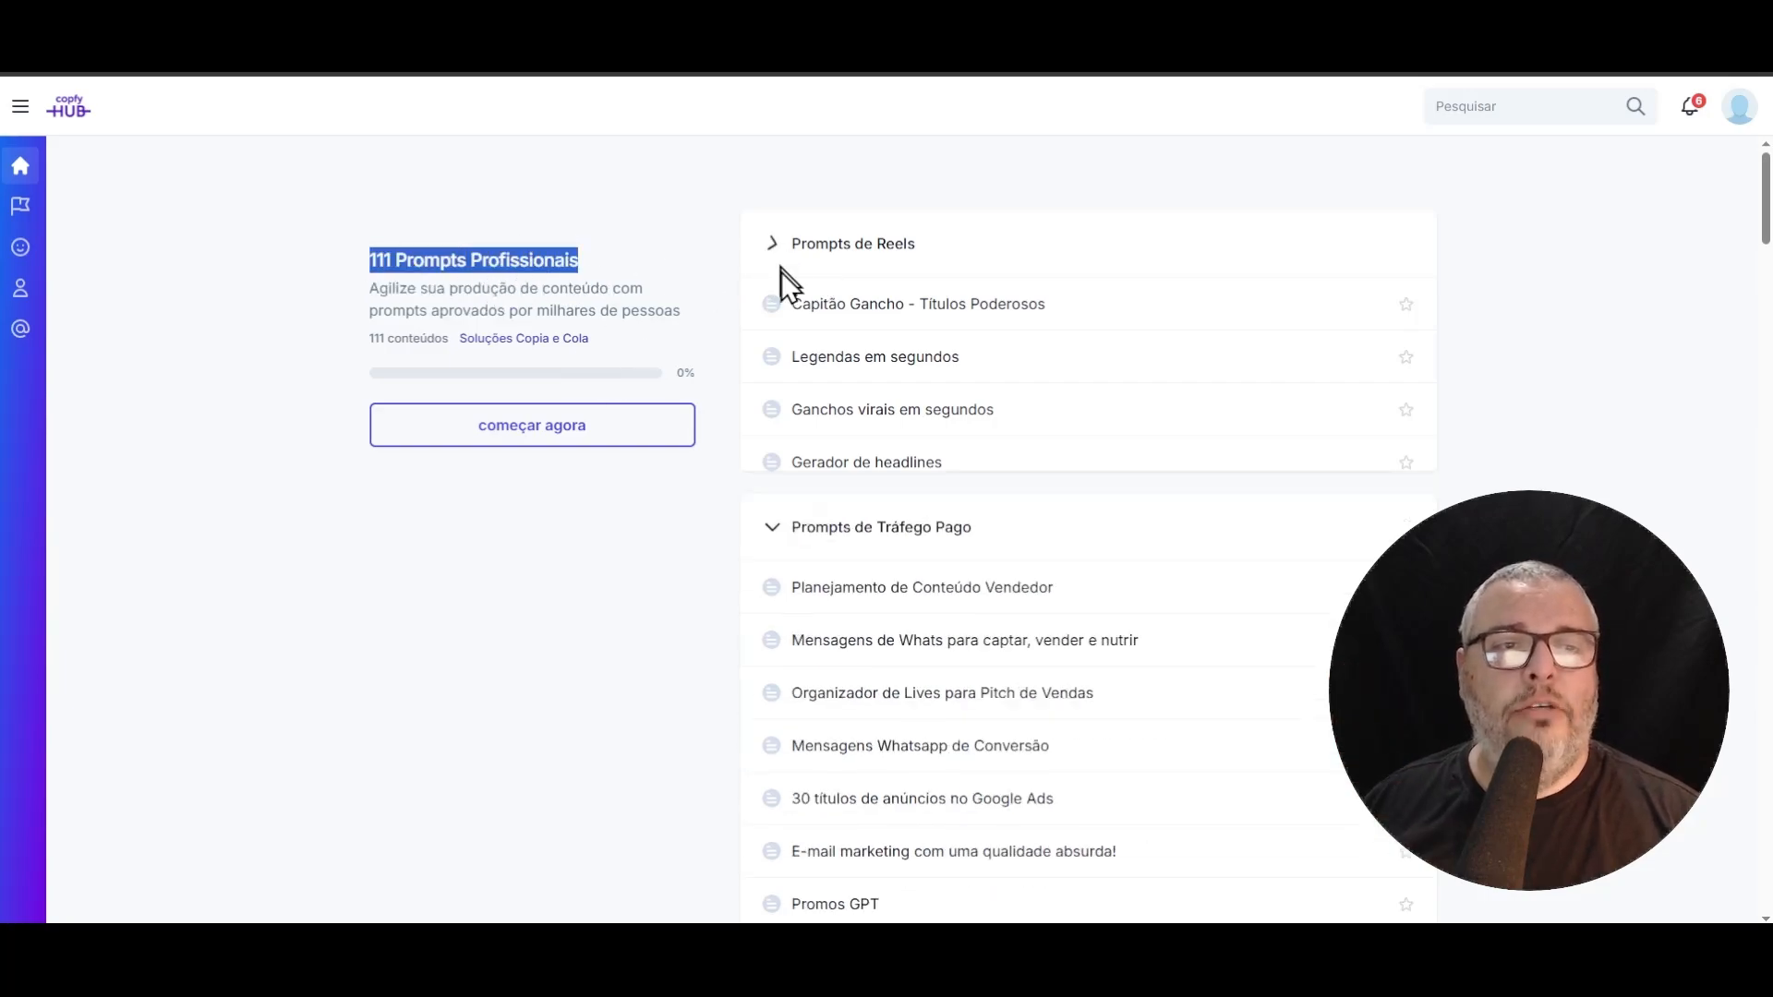
{"action": "left_click", "coordinate": [796, 351]}
{"action": "left_click", "coordinate": [773, 443]}
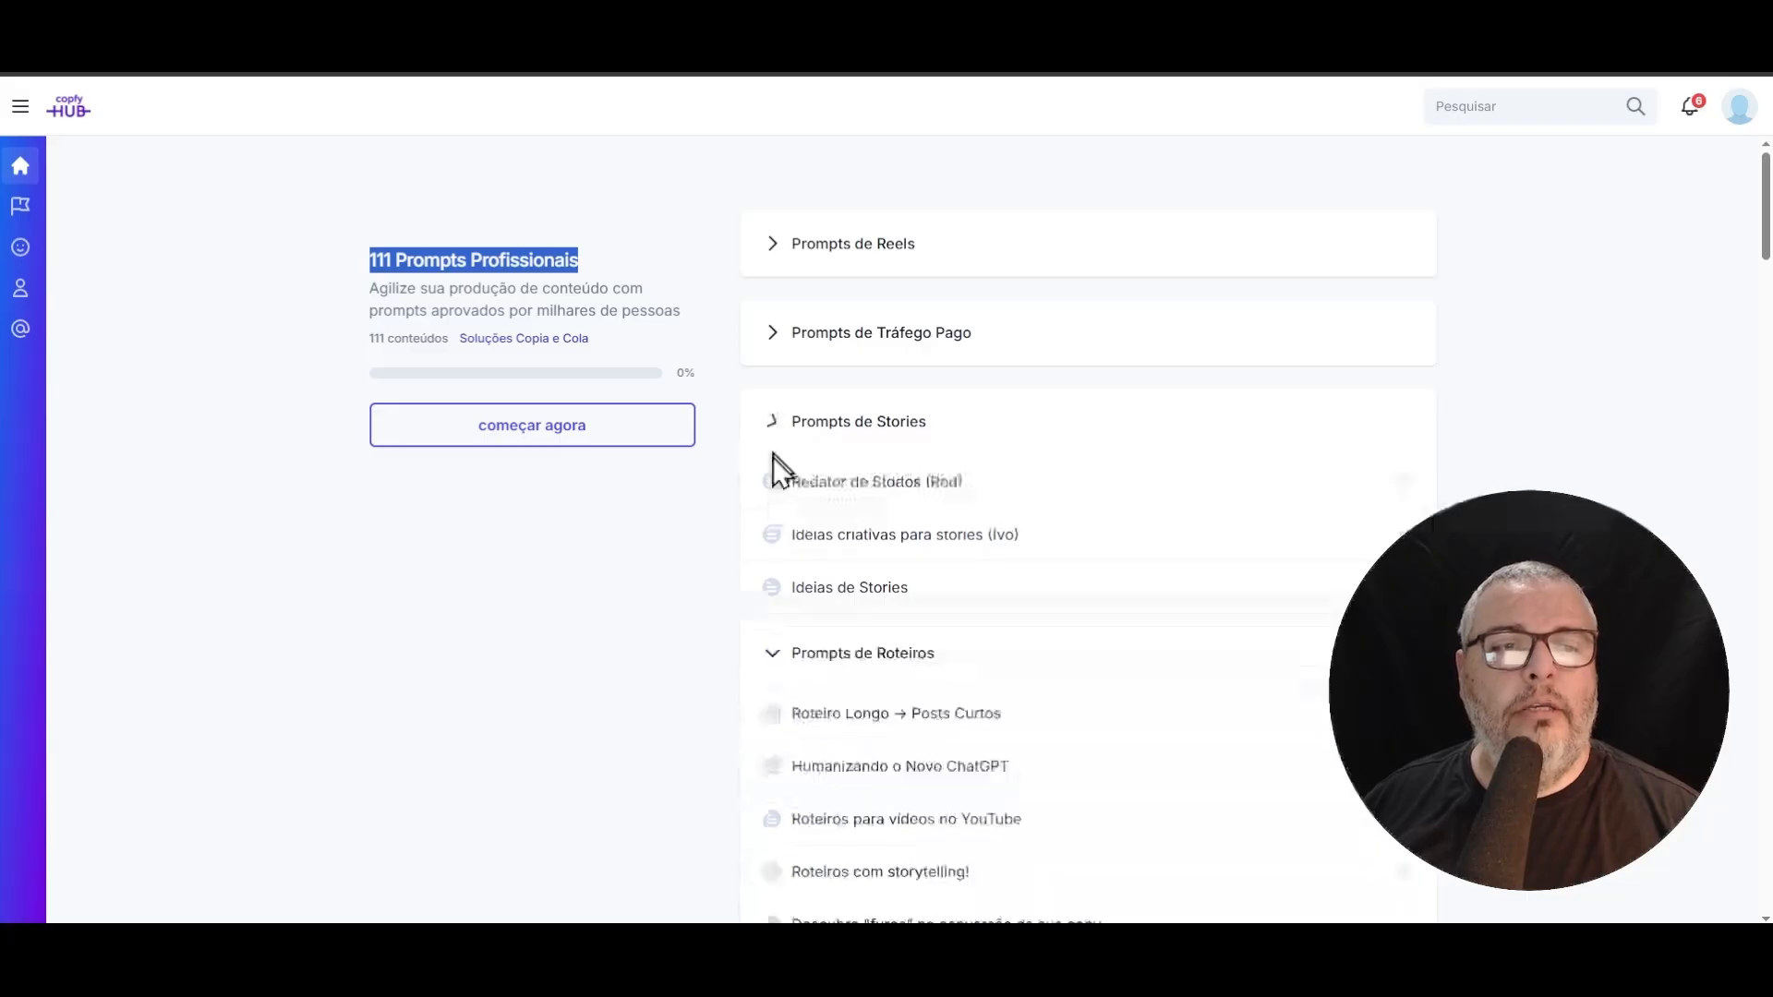
{"action": "left_click", "coordinate": [772, 517]}
{"action": "left_click", "coordinate": [774, 602]}
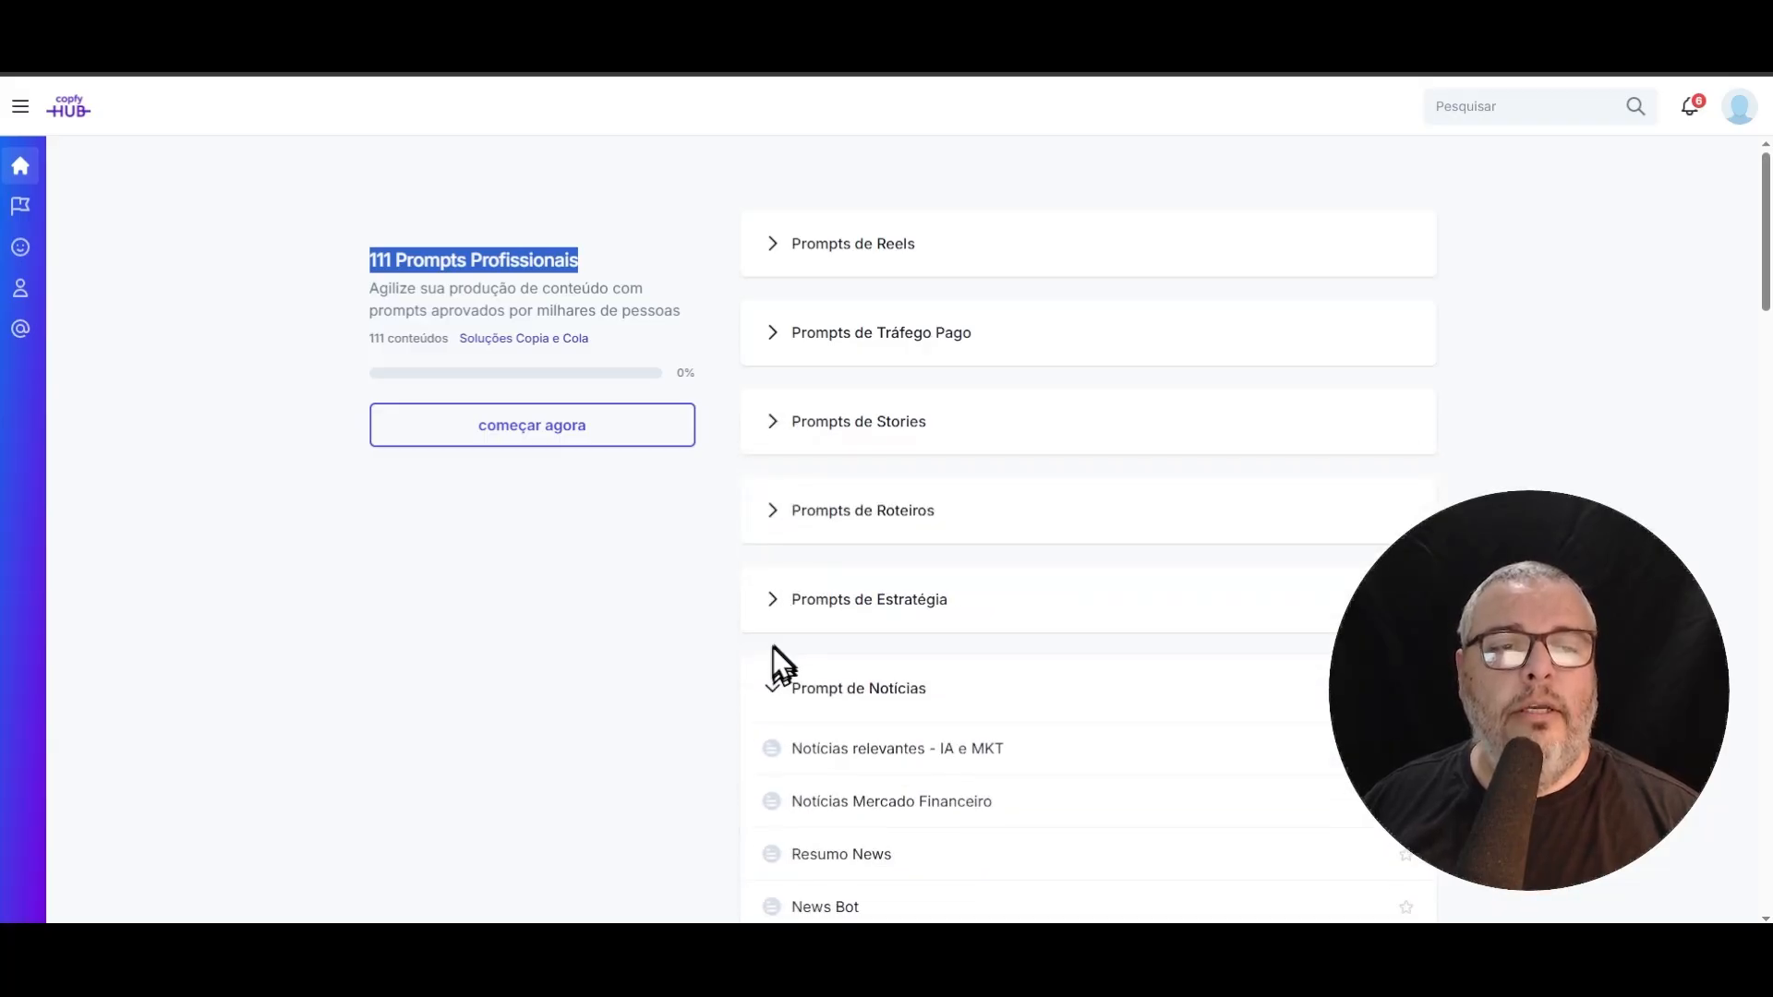
- Briefly expand Prompts de Reels and collapse it again, leaving Prompts de Tráfego Pago expanded
{"action": "left_click", "coordinate": [781, 254]}
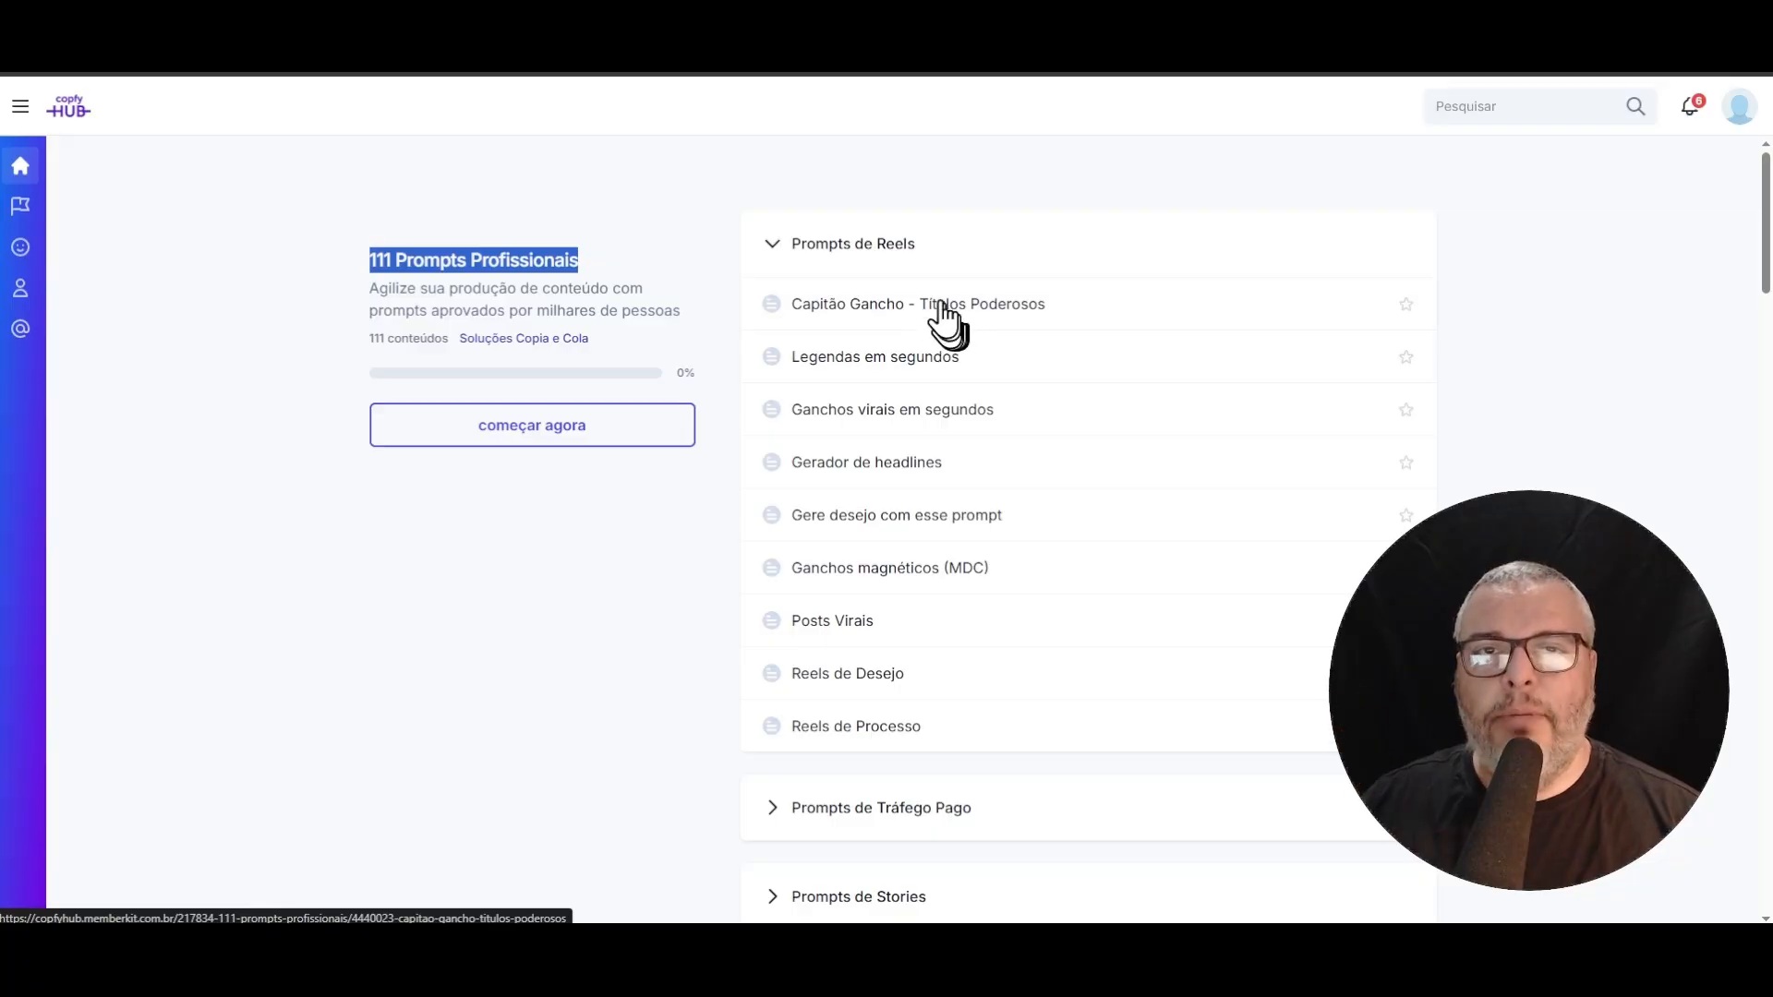
{"action": "left_click", "coordinate": [776, 248]}
{"action": "left_click", "coordinate": [787, 353]}
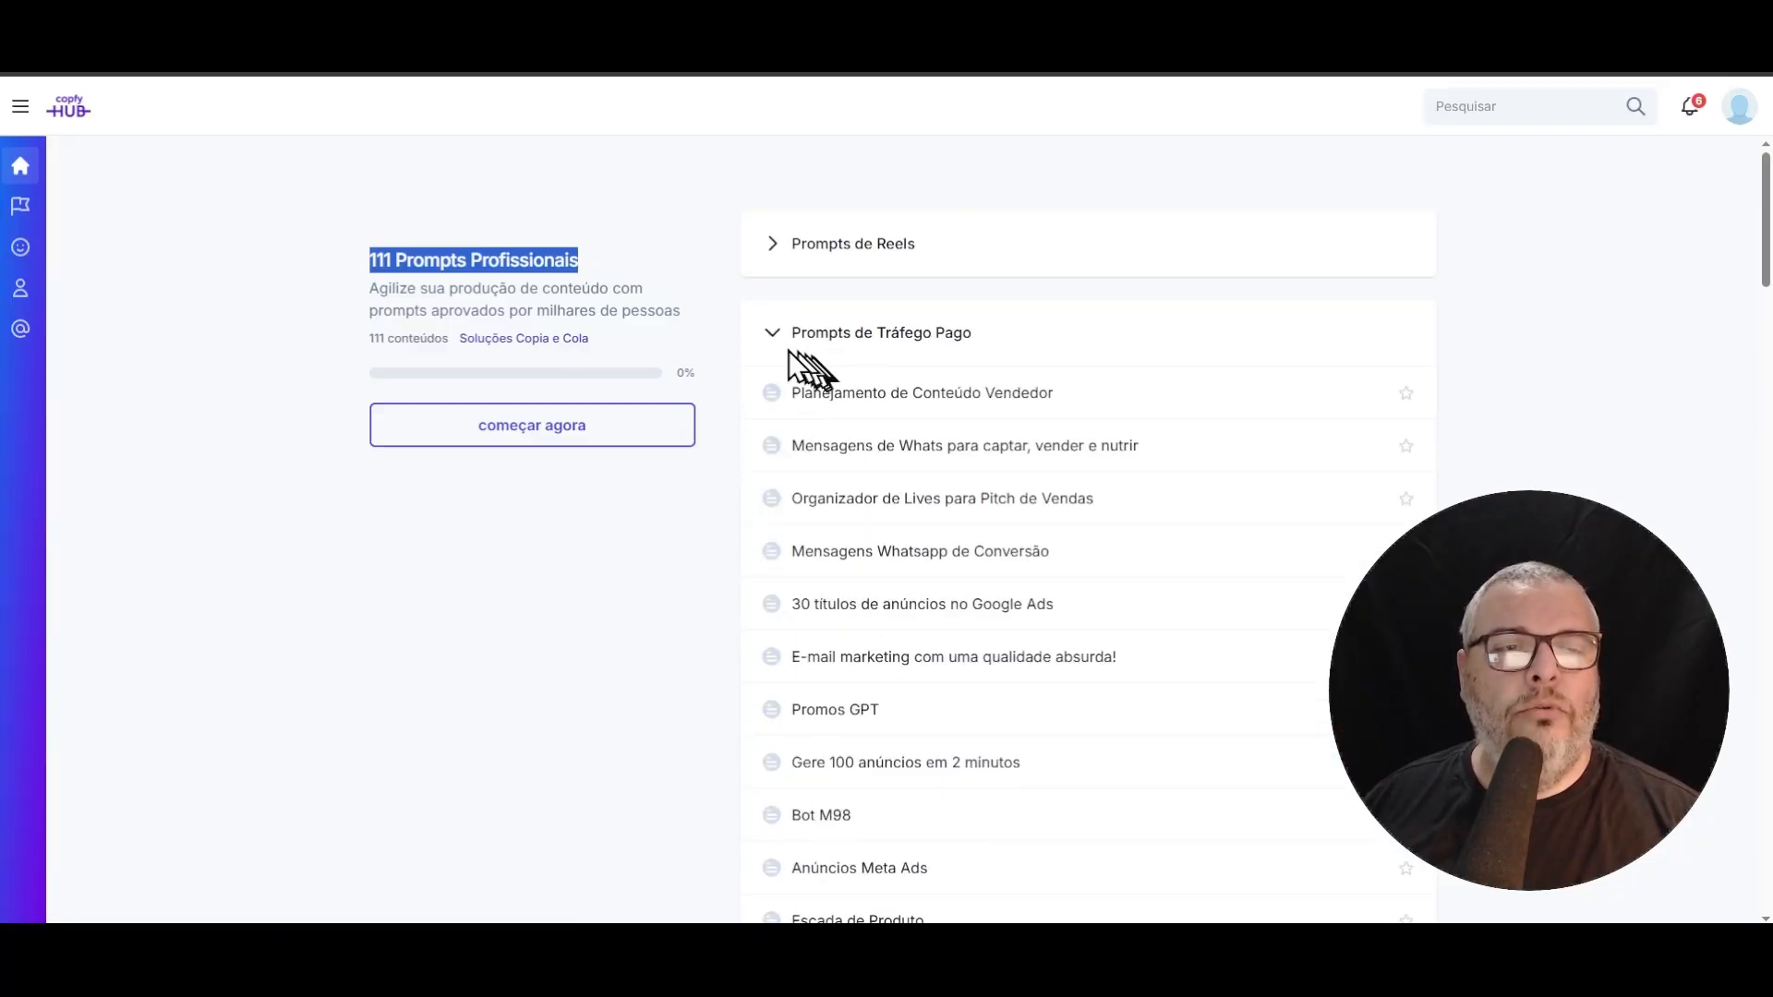
{"action": "left_click", "coordinate": [776, 352]}
{"action": "left_click", "coordinate": [783, 349]}
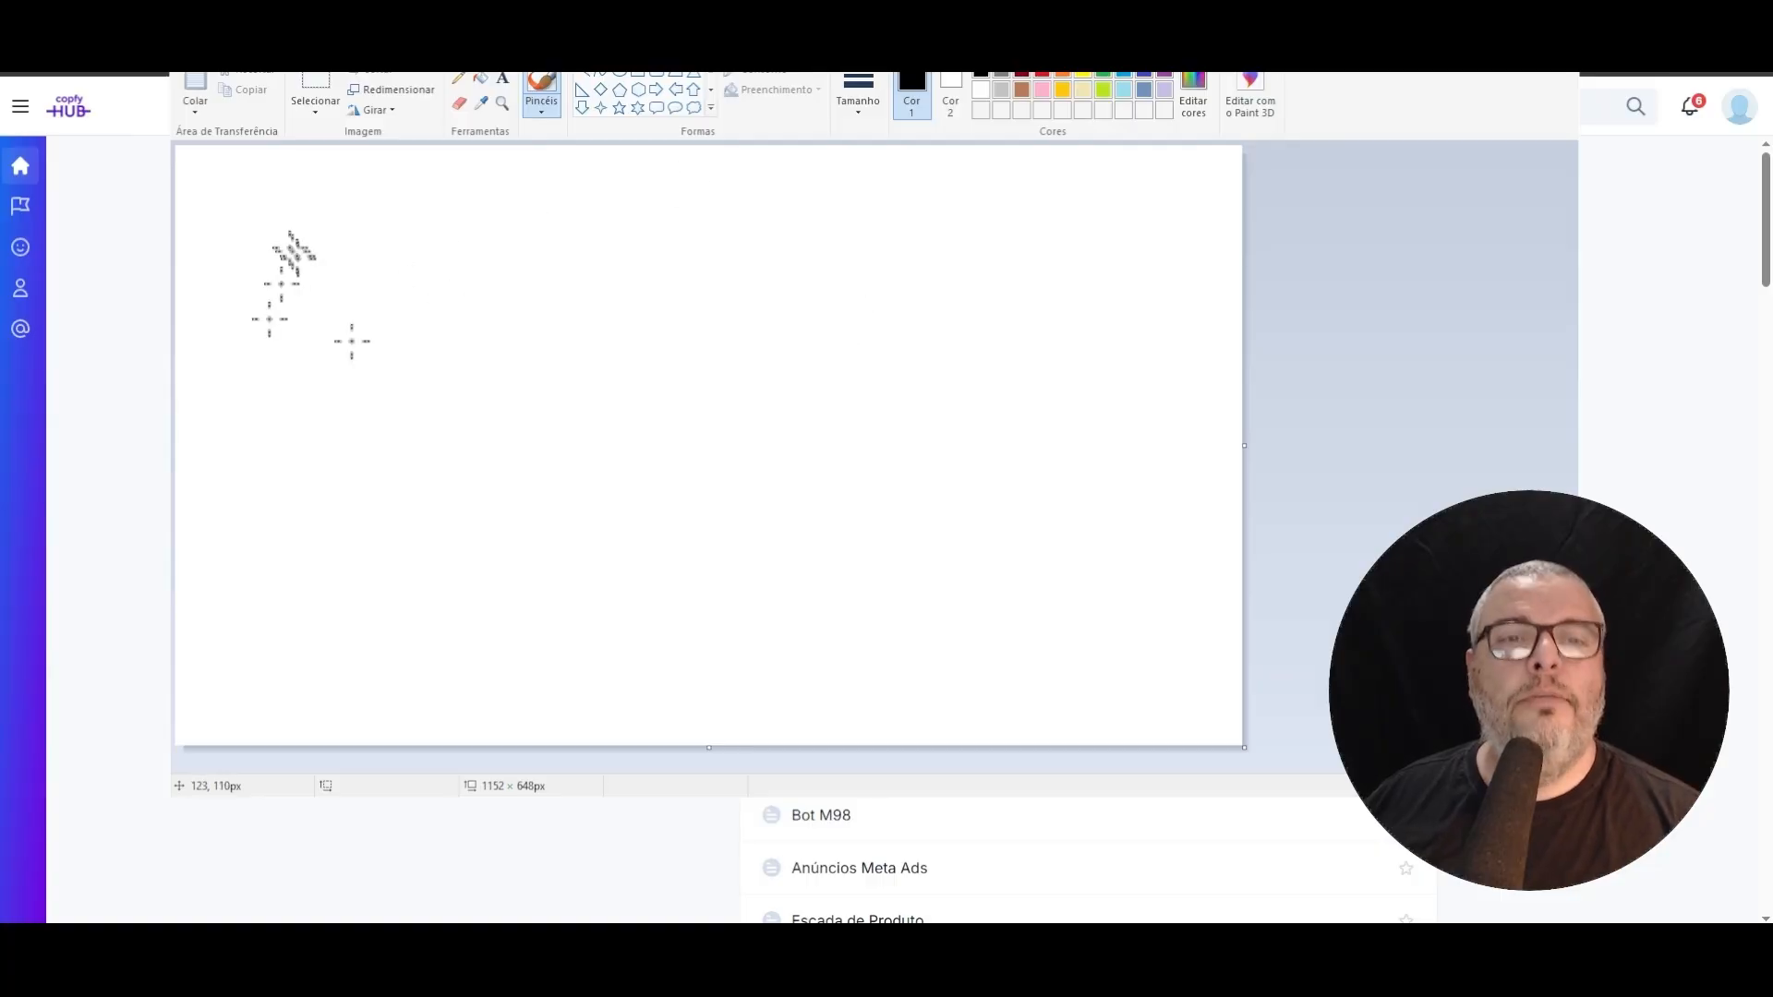
- In Paint, write 111 inside a circle and draw a connector from it to a box marked P
{"action": "mouse_move", "coordinate": [291, 244]}
{"action": "left_mouse_down"}
{"action": "mouse_move", "coordinate": [306, 274]}
{"action": "mouse_move", "coordinate": [325, 267]}
{"action": "left_mouse_up"}
{"action": "left_click_drag", "start_coordinate": [338, 237], "coordinate": [359, 273]}
{"action": "left_click_drag", "start_coordinate": [312, 196], "coordinate": [251, 202]}
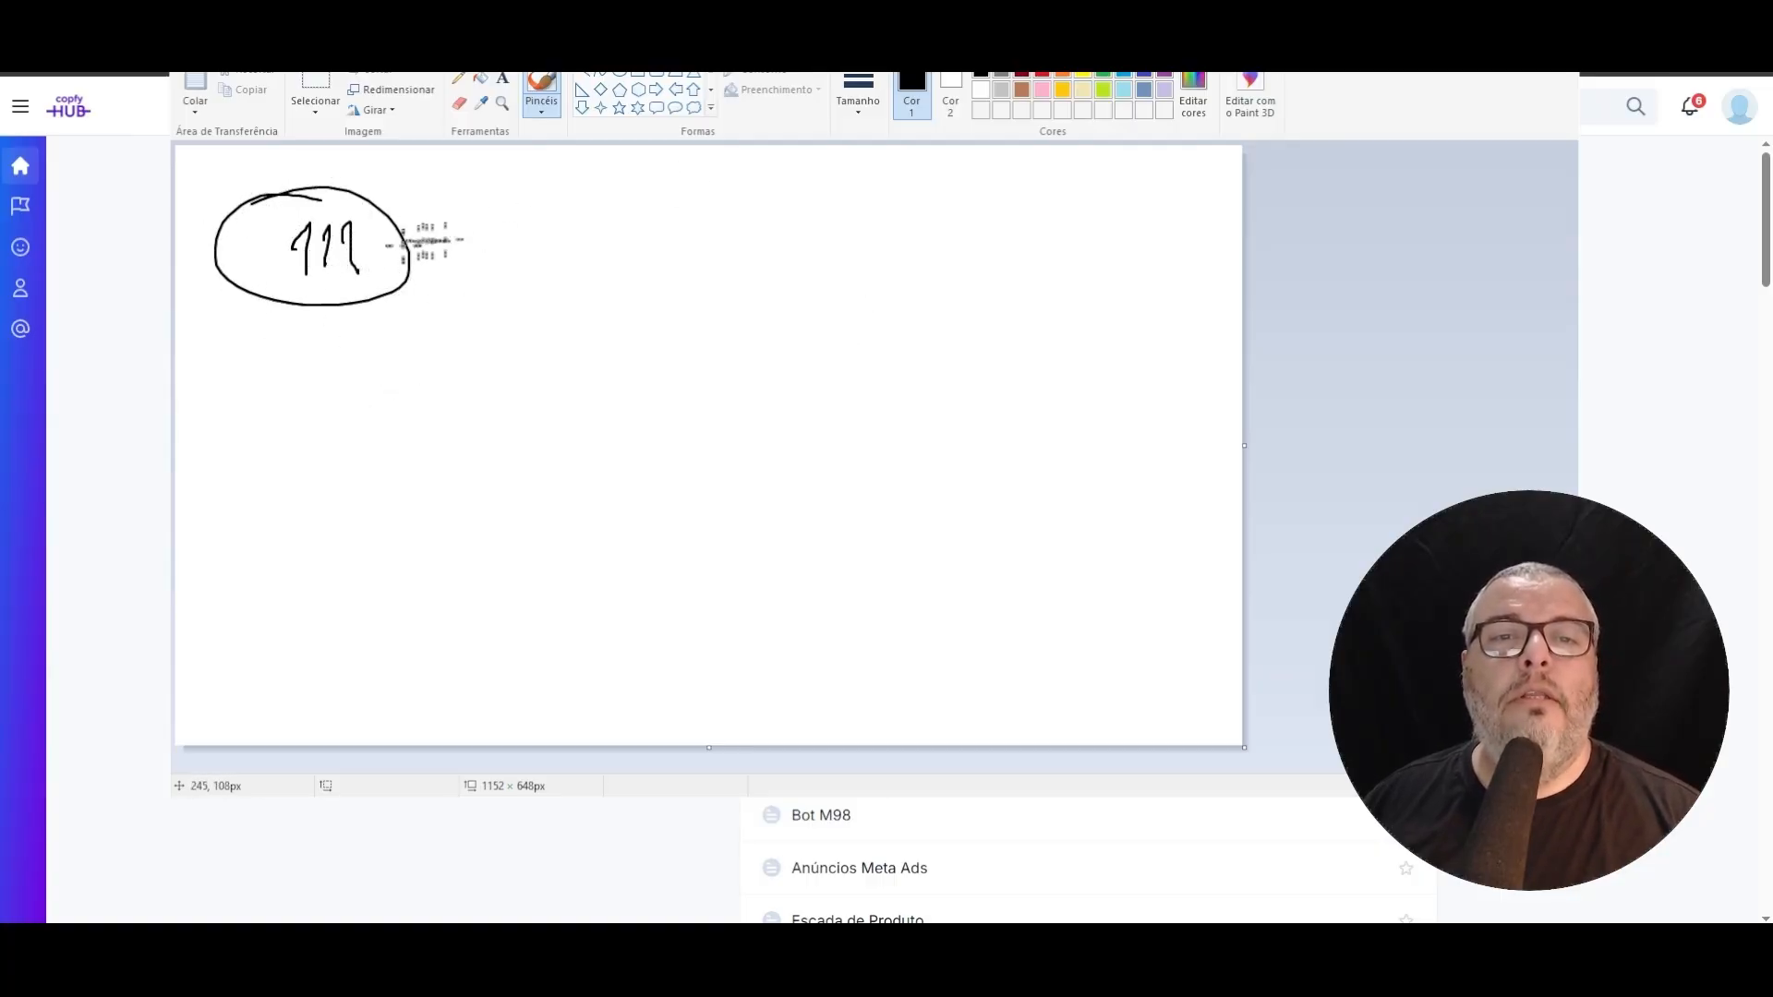
{"action": "mouse_move", "coordinate": [568, 238]}
{"action": "left_mouse_down"}
{"action": "mouse_move", "coordinate": [591, 325]}
{"action": "mouse_move", "coordinate": [730, 323]}
{"action": "mouse_move", "coordinate": [683, 303]}
{"action": "mouse_move", "coordinate": [805, 358]}
{"action": "mouse_move", "coordinate": [663, 365]}
{"action": "left_mouse_up"}
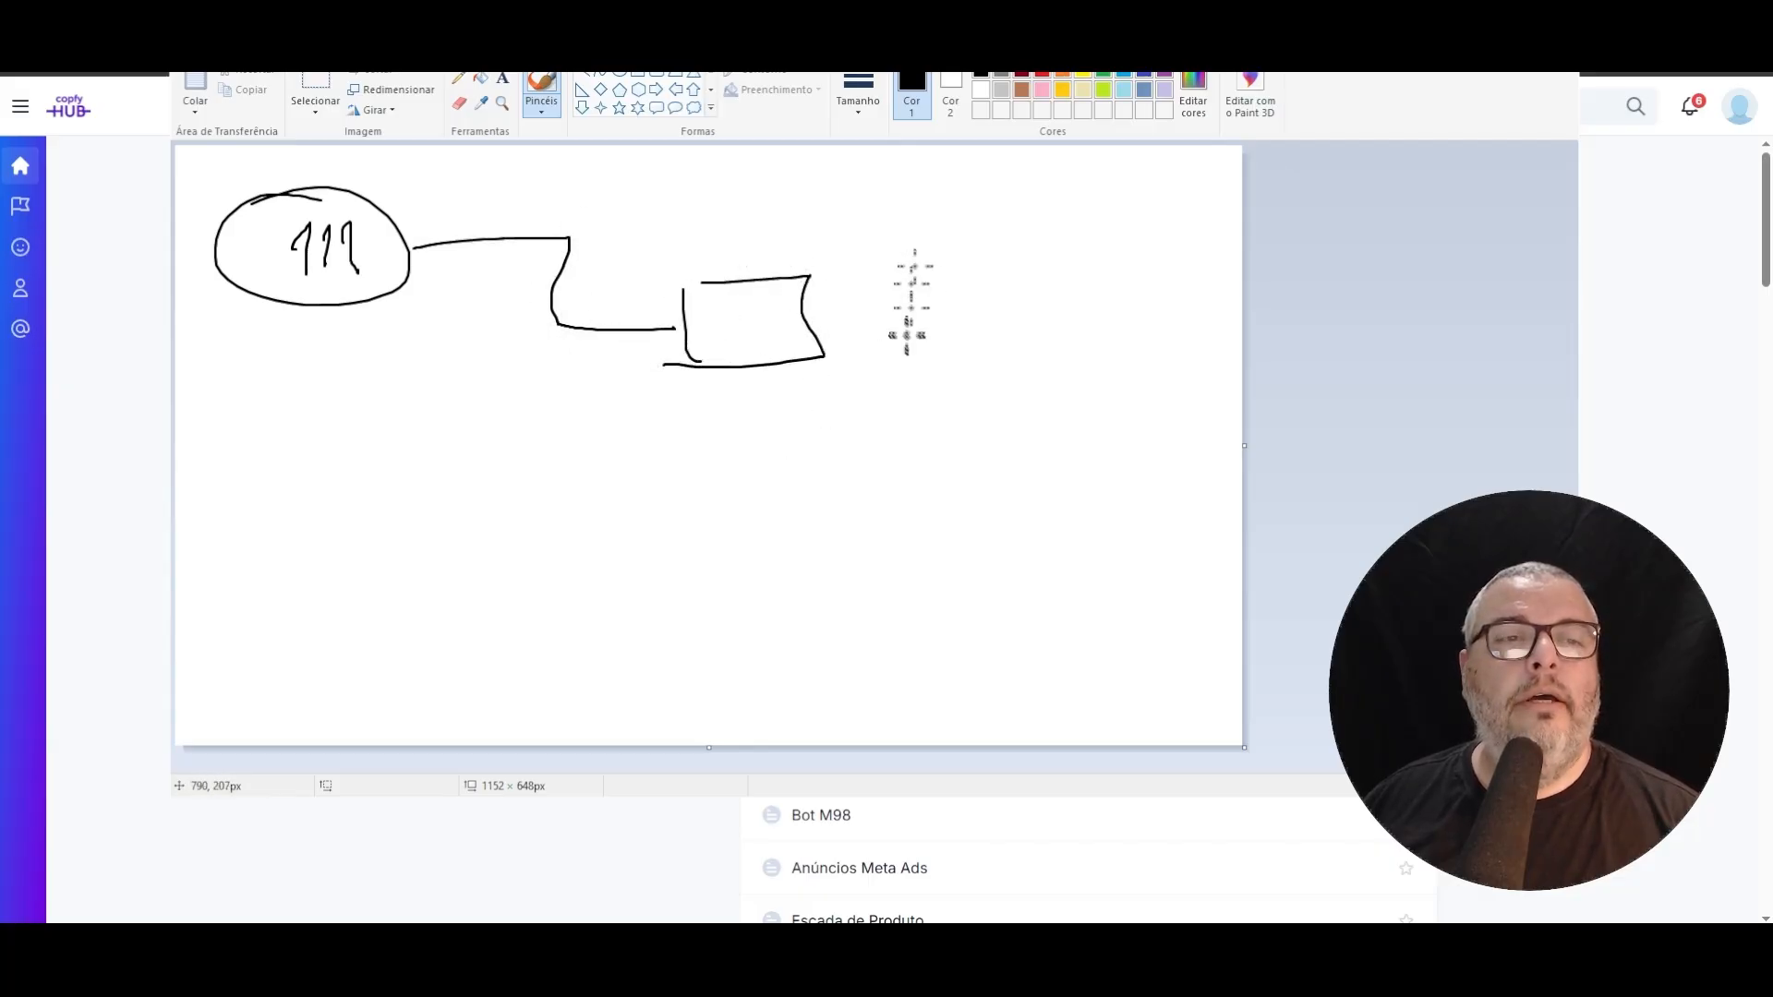
{"action": "mouse_move", "coordinate": [731, 316]}
{"action": "left_mouse_down"}
{"action": "mouse_move", "coordinate": [738, 354]}
{"action": "mouse_move", "coordinate": [731, 340]}
{"action": "left_mouse_up"}
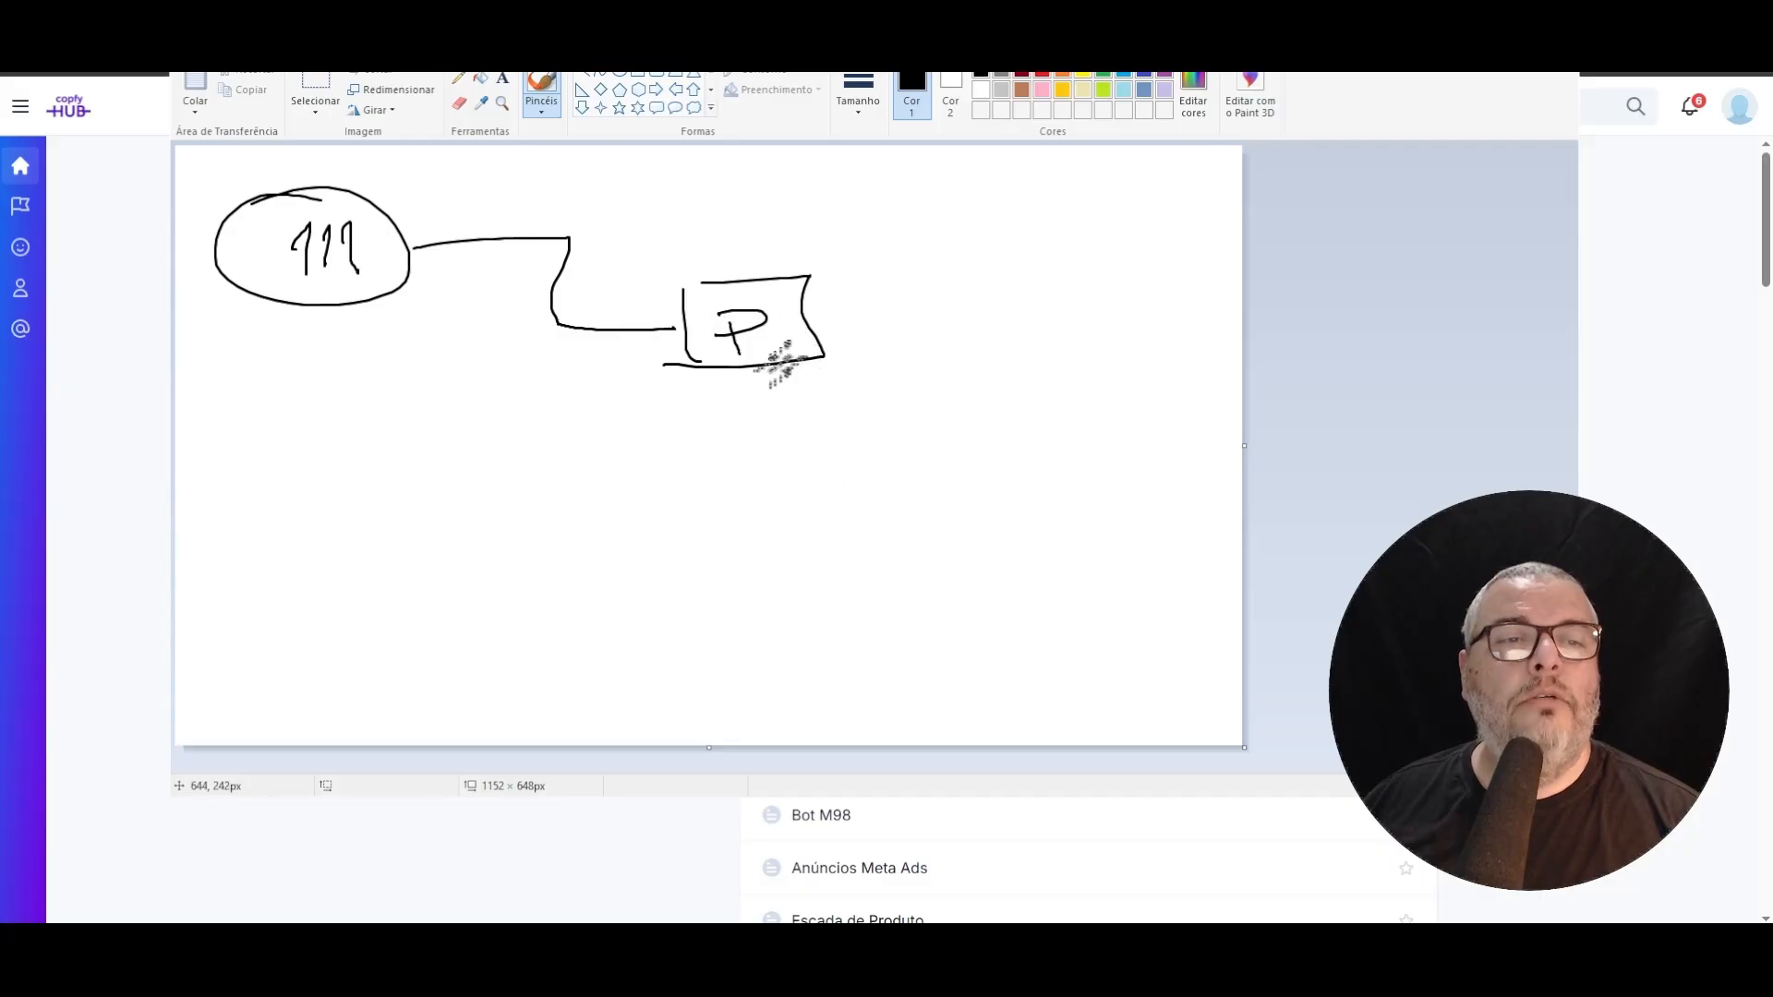
- Draw four smaller boxes branching down from the P box, each with a horizontal line extending to its right
{"action": "mouse_move", "coordinate": [784, 430]}
{"action": "left_mouse_down"}
{"action": "mouse_move", "coordinate": [812, 447]}
{"action": "mouse_move", "coordinate": [792, 535]}
{"action": "mouse_move", "coordinate": [864, 573]}
{"action": "mouse_move", "coordinate": [899, 650]}
{"action": "left_mouse_up"}
{"action": "mouse_move", "coordinate": [899, 590]}
{"action": "left_mouse_down"}
{"action": "mouse_move", "coordinate": [977, 602]}
{"action": "mouse_move", "coordinate": [884, 649]}
{"action": "mouse_move", "coordinate": [955, 523]}
{"action": "mouse_move", "coordinate": [886, 572]}
{"action": "left_mouse_up"}
{"action": "mouse_move", "coordinate": [901, 512]}
{"action": "left_mouse_down"}
{"action": "mouse_move", "coordinate": [902, 459]}
{"action": "mouse_move", "coordinate": [976, 489]}
{"action": "mouse_move", "coordinate": [883, 406]}
{"action": "mouse_move", "coordinate": [930, 374]}
{"action": "mouse_move", "coordinate": [952, 432]}
{"action": "mouse_move", "coordinate": [1088, 404]}
{"action": "left_mouse_up"}
{"action": "left_click_drag", "start_coordinate": [971, 478], "coordinate": [1075, 482]}
{"action": "left_click_drag", "start_coordinate": [958, 553], "coordinate": [1057, 549]}
{"action": "left_click_drag", "start_coordinate": [981, 628], "coordinate": [1090, 617]}
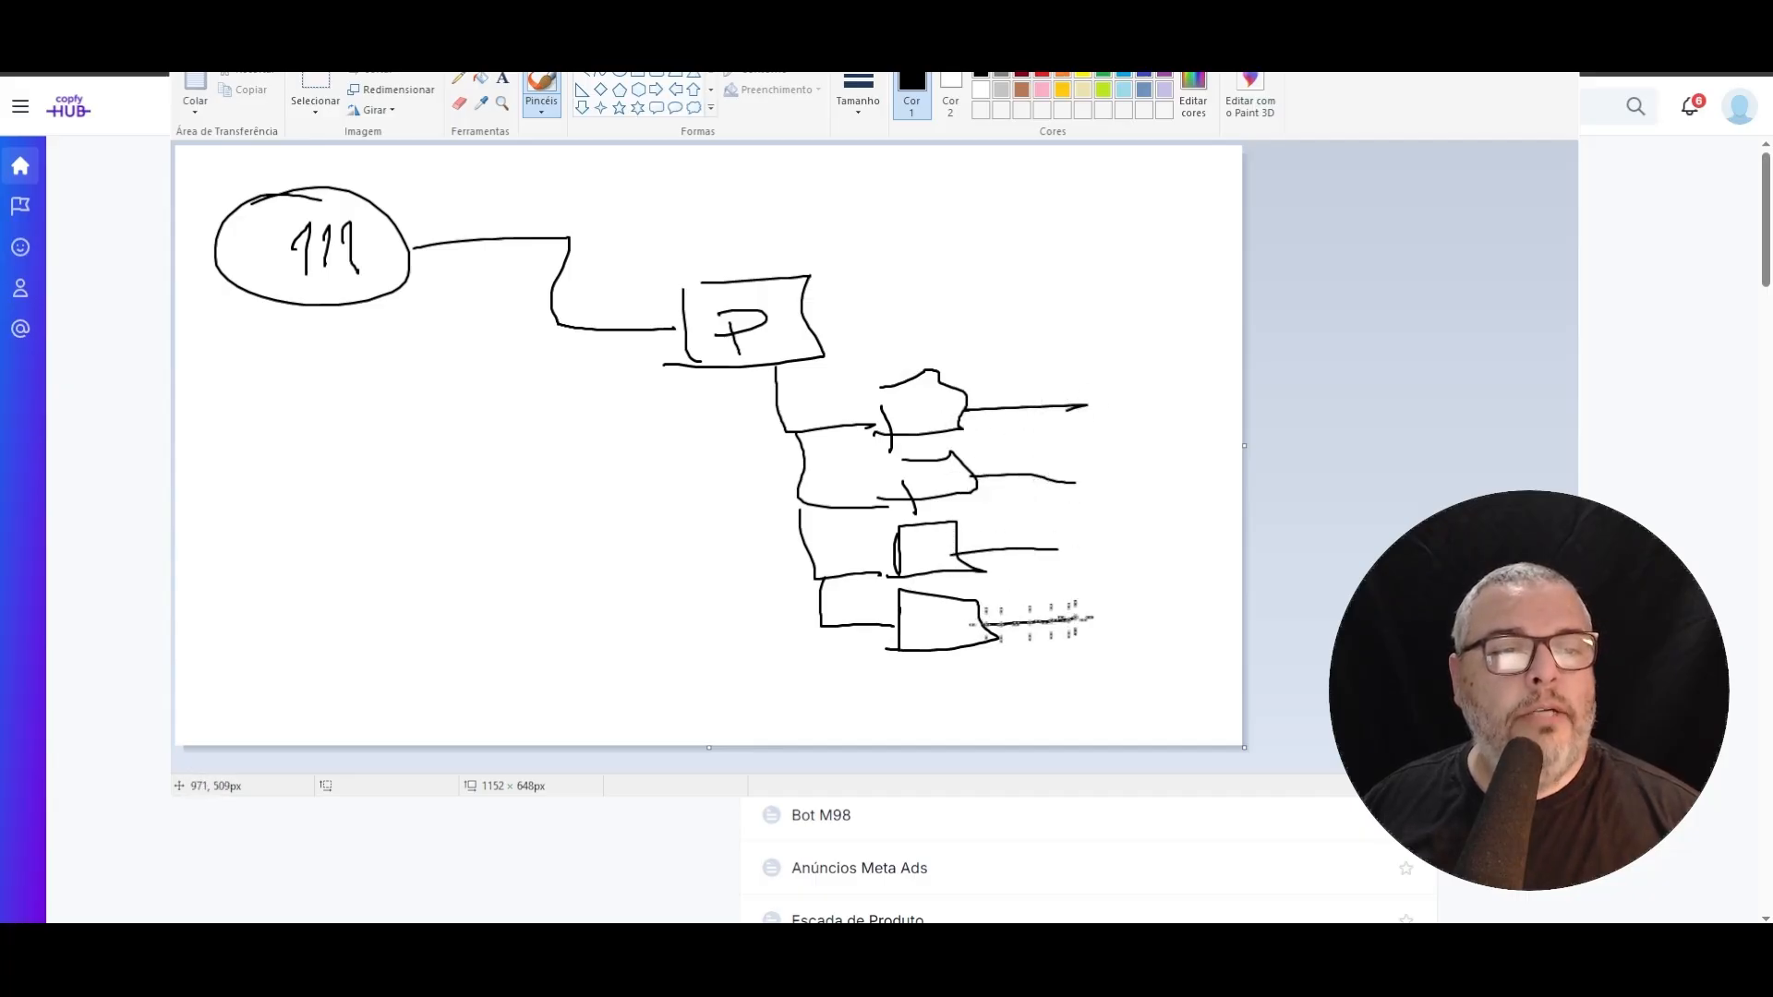
- Write TXT at the end of each of the four horizontal lines
{"action": "left_click_drag", "start_coordinate": [1119, 393], "coordinate": [1116, 426]}
{"action": "mouse_move", "coordinate": [1152, 383]}
{"action": "left_mouse_down"}
{"action": "mouse_move", "coordinate": [1201, 417]}
{"action": "mouse_move", "coordinate": [1162, 416]}
{"action": "left_mouse_up"}
{"action": "mouse_move", "coordinate": [1196, 377]}
{"action": "left_mouse_down"}
{"action": "mouse_move", "coordinate": [1242, 377]}
{"action": "mouse_move", "coordinate": [1223, 434]}
{"action": "left_mouse_up"}
{"action": "left_click_drag", "start_coordinate": [1085, 466], "coordinate": [1145, 461]}
{"action": "mouse_move", "coordinate": [1119, 466]}
{"action": "left_mouse_down"}
{"action": "mouse_move", "coordinate": [1116, 506]}
{"action": "mouse_move", "coordinate": [1191, 499]}
{"action": "left_mouse_up"}
{"action": "mouse_move", "coordinate": [1186, 465]}
{"action": "left_mouse_down"}
{"action": "mouse_move", "coordinate": [1145, 503]}
{"action": "mouse_move", "coordinate": [1219, 462]}
{"action": "left_mouse_up"}
{"action": "left_click_drag", "start_coordinate": [1201, 466], "coordinate": [1210, 514]}
{"action": "left_click_drag", "start_coordinate": [1087, 534], "coordinate": [1134, 532]}
{"action": "left_click_drag", "start_coordinate": [1111, 535], "coordinate": [1113, 574]}
{"action": "mouse_move", "coordinate": [1145, 543]}
{"action": "left_mouse_down"}
{"action": "mouse_move", "coordinate": [1180, 567]}
{"action": "mouse_move", "coordinate": [1145, 580]}
{"action": "left_mouse_up"}
{"action": "mouse_move", "coordinate": [1189, 537]}
{"action": "left_mouse_down"}
{"action": "mouse_move", "coordinate": [1242, 532]}
{"action": "mouse_move", "coordinate": [1228, 582]}
{"action": "left_mouse_up"}
{"action": "left_click_drag", "start_coordinate": [1078, 606], "coordinate": [1121, 605]}
{"action": "mouse_move", "coordinate": [1099, 610]}
{"action": "left_mouse_down"}
{"action": "mouse_move", "coordinate": [1100, 651]}
{"action": "mouse_move", "coordinate": [1170, 639]}
{"action": "left_mouse_up"}
{"action": "left_click_drag", "start_coordinate": [1156, 609], "coordinate": [1127, 644]}
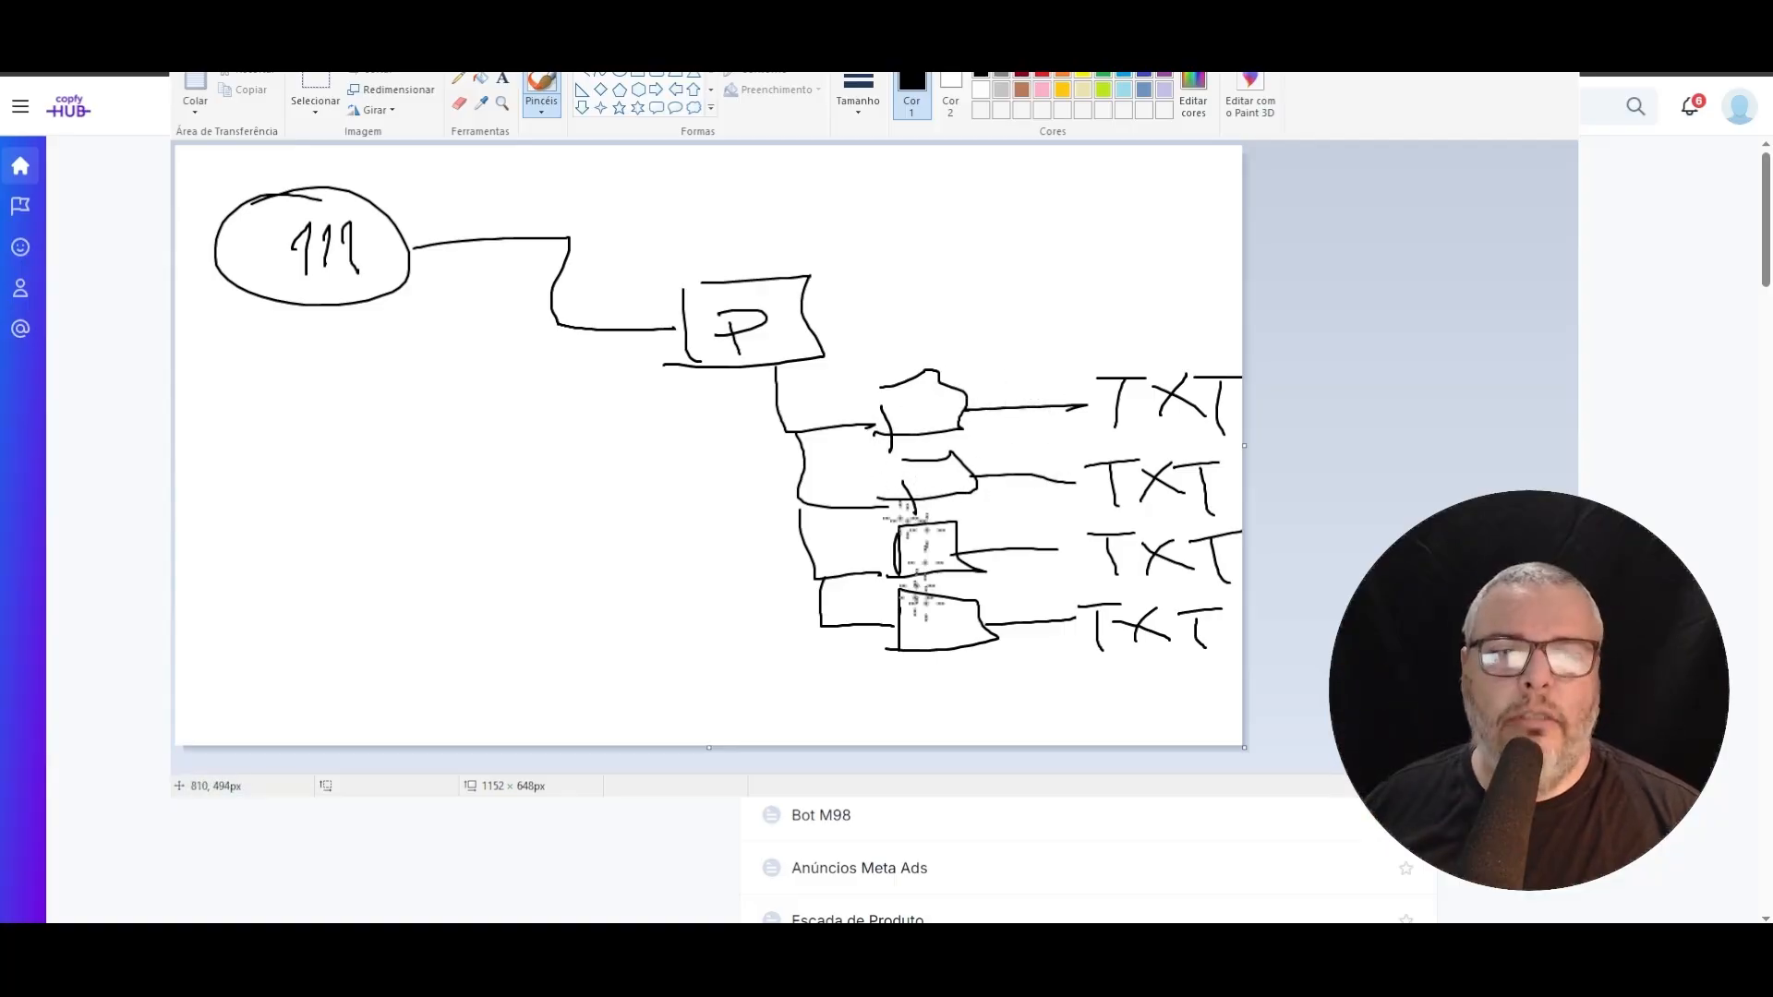
- Write the letter P inside each of the four smaller boxes
{"action": "left_click_drag", "start_coordinate": [892, 414], "coordinate": [930, 559]}
{"action": "left_click_drag", "start_coordinate": [918, 524], "coordinate": [924, 536]}
{"action": "mouse_move", "coordinate": [927, 605]}
{"action": "left_mouse_down"}
{"action": "mouse_move", "coordinate": [930, 632]}
{"action": "mouse_move", "coordinate": [927, 608]}
{"action": "left_mouse_up"}
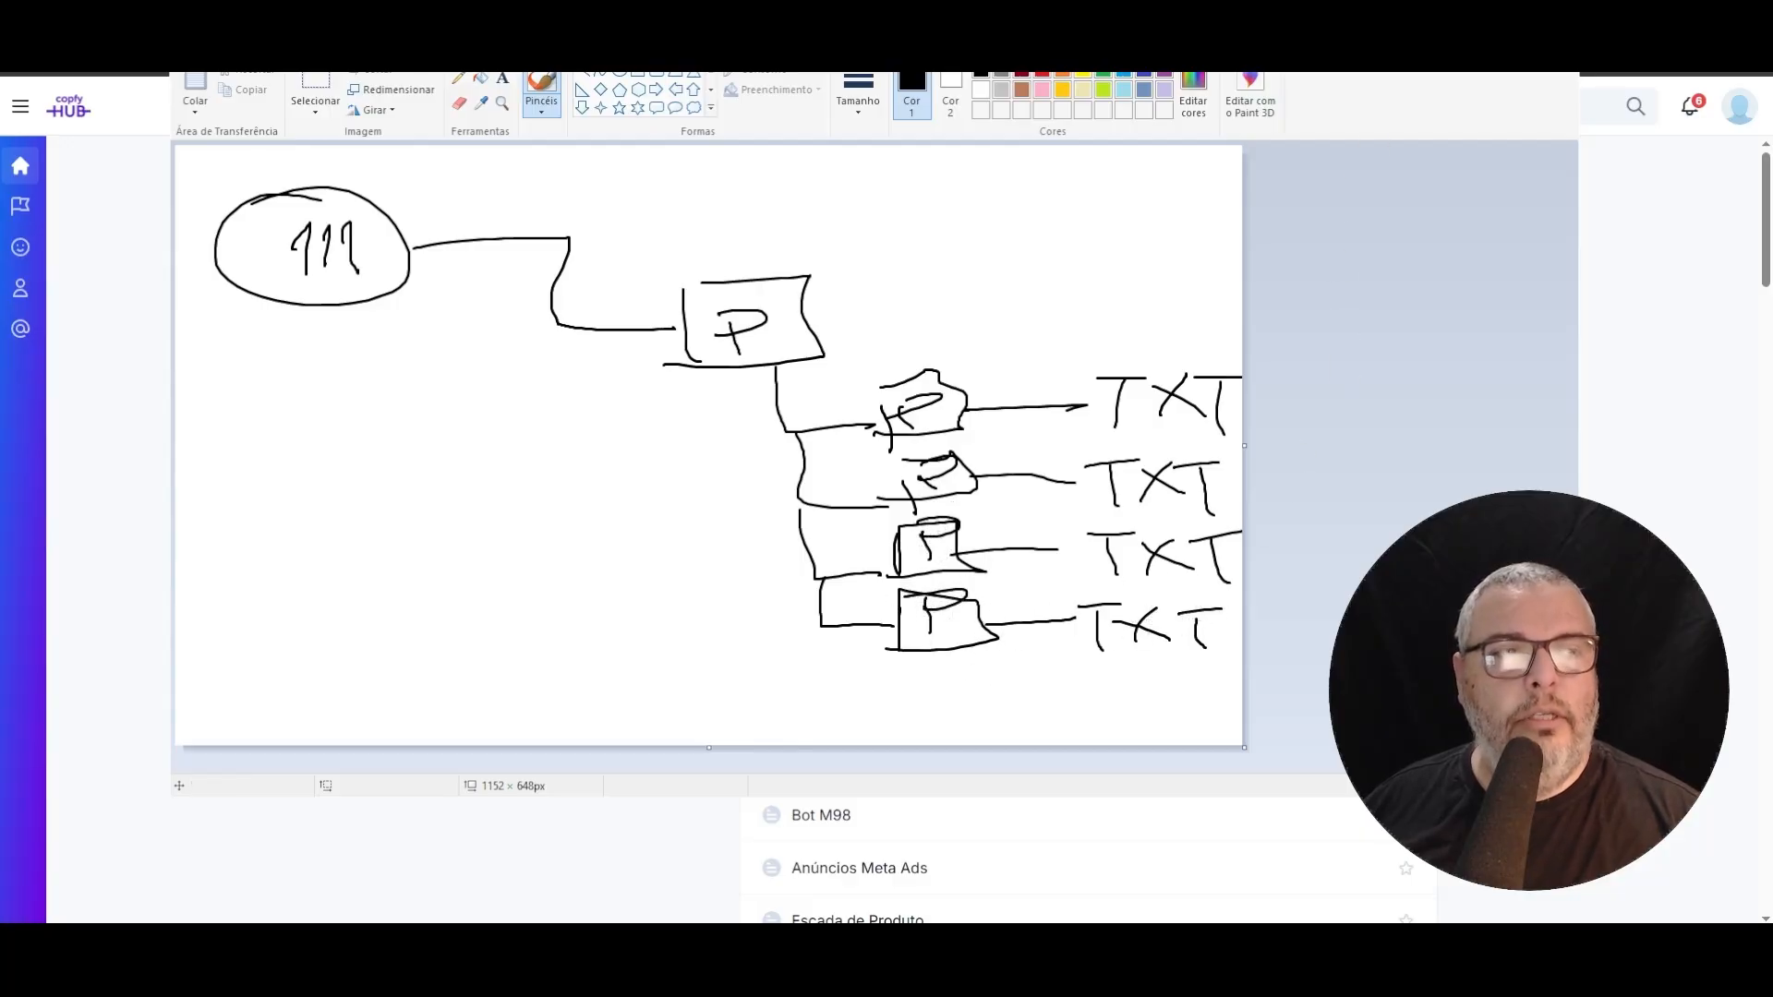
- Switch to ChatGPT, extend the drafted .bat request with a blank txt file named "CONTEUDO.txt" inside each folder, and send it
{"action": "key", "text": "alt+Tab"}
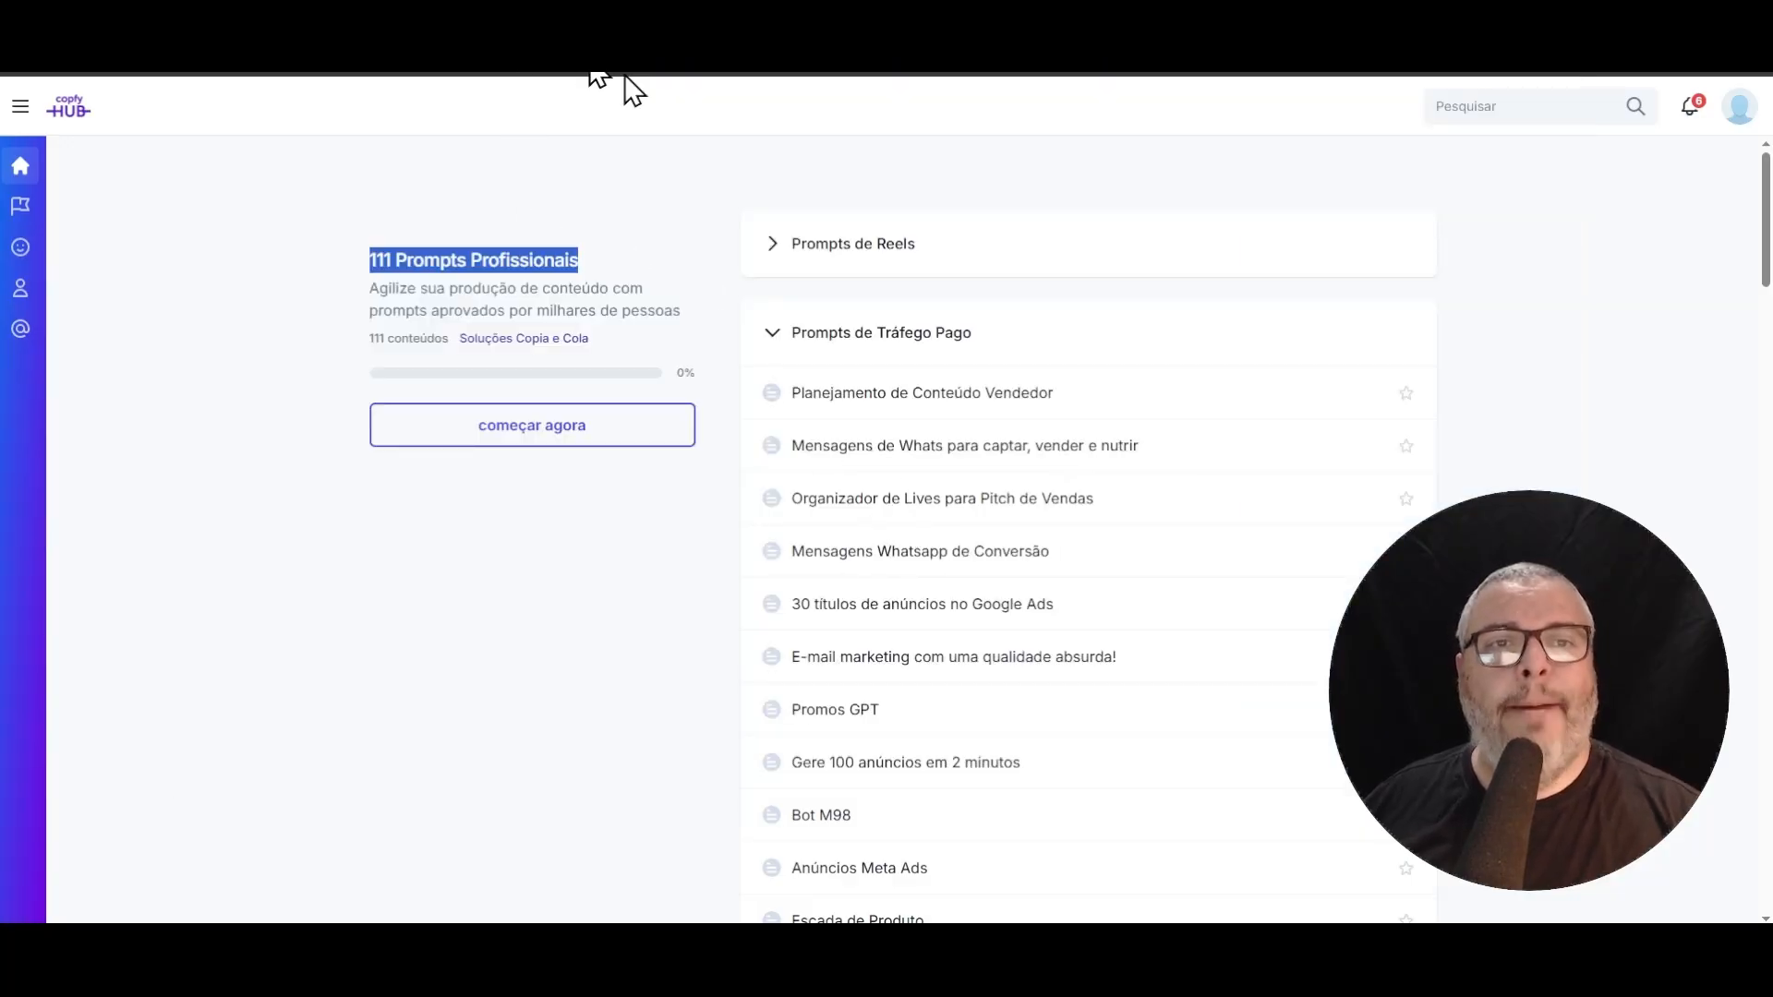
{"action": "left_click", "coordinate": [729, 18]}
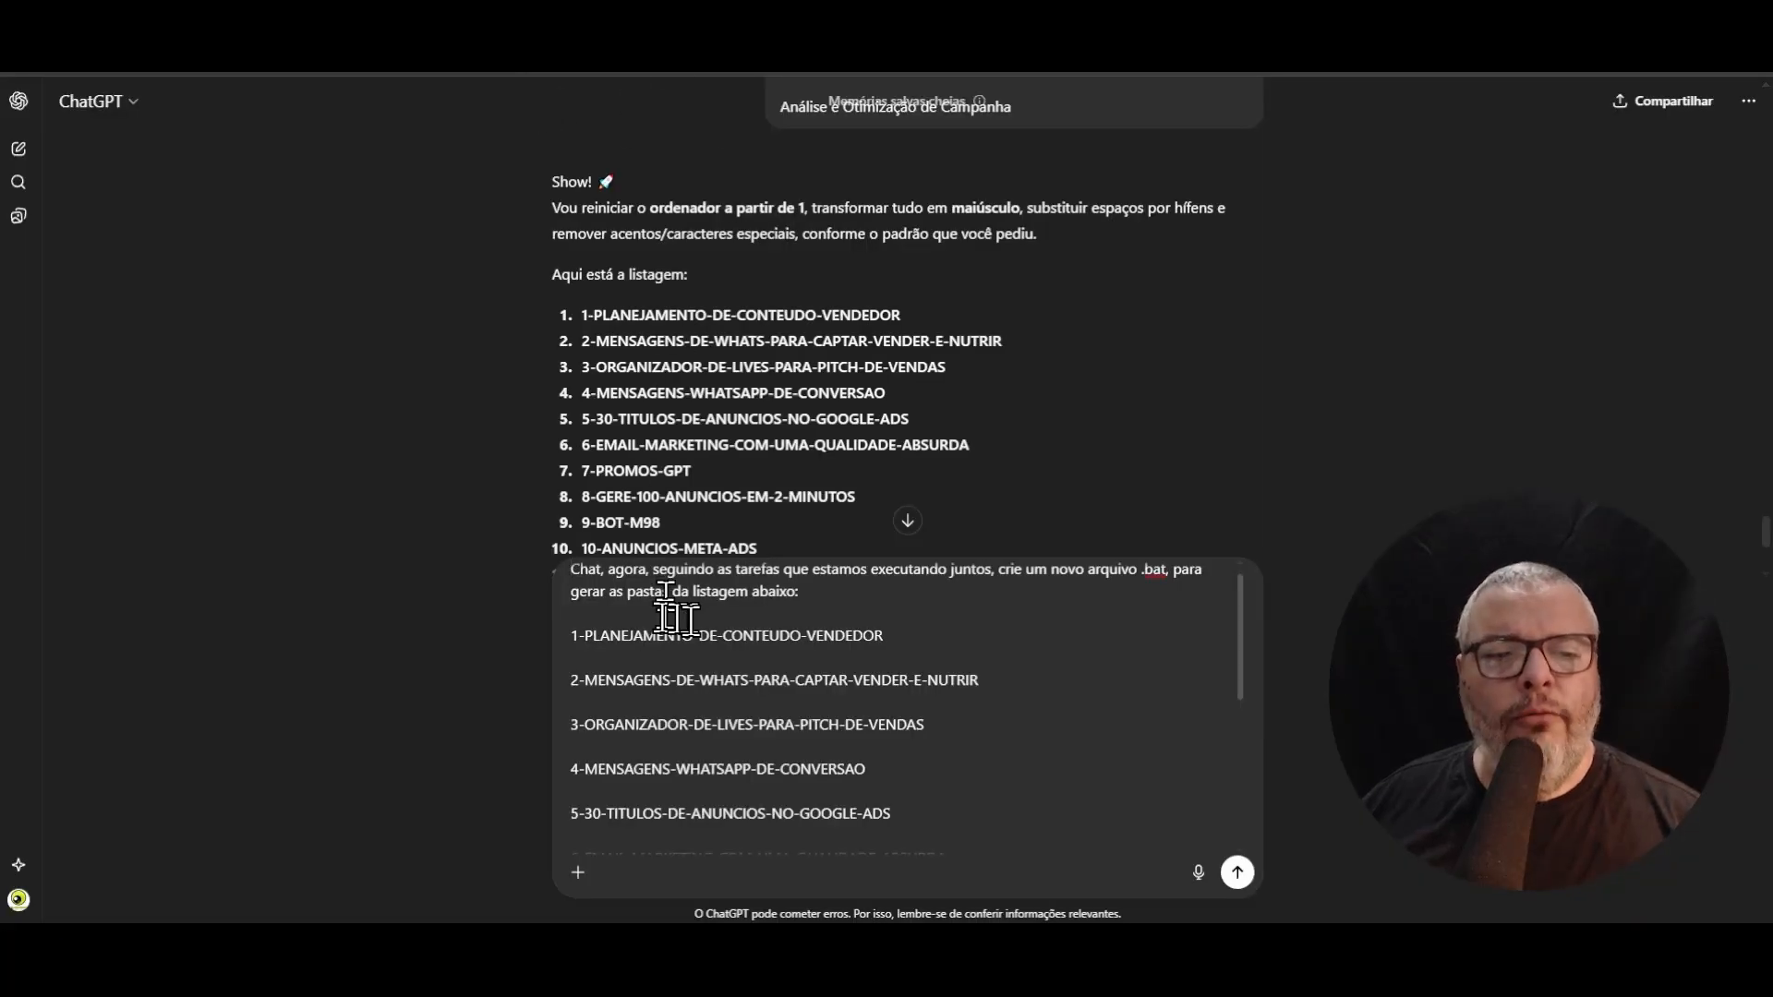
{"action": "scroll", "coordinate": [685, 620], "scroll_direction": "down", "scroll_amount": 4}
{"action": "scroll", "coordinate": [691, 622], "scroll_direction": "up", "scroll_amount": 4}
{"action": "left_click", "coordinate": [781, 628]}
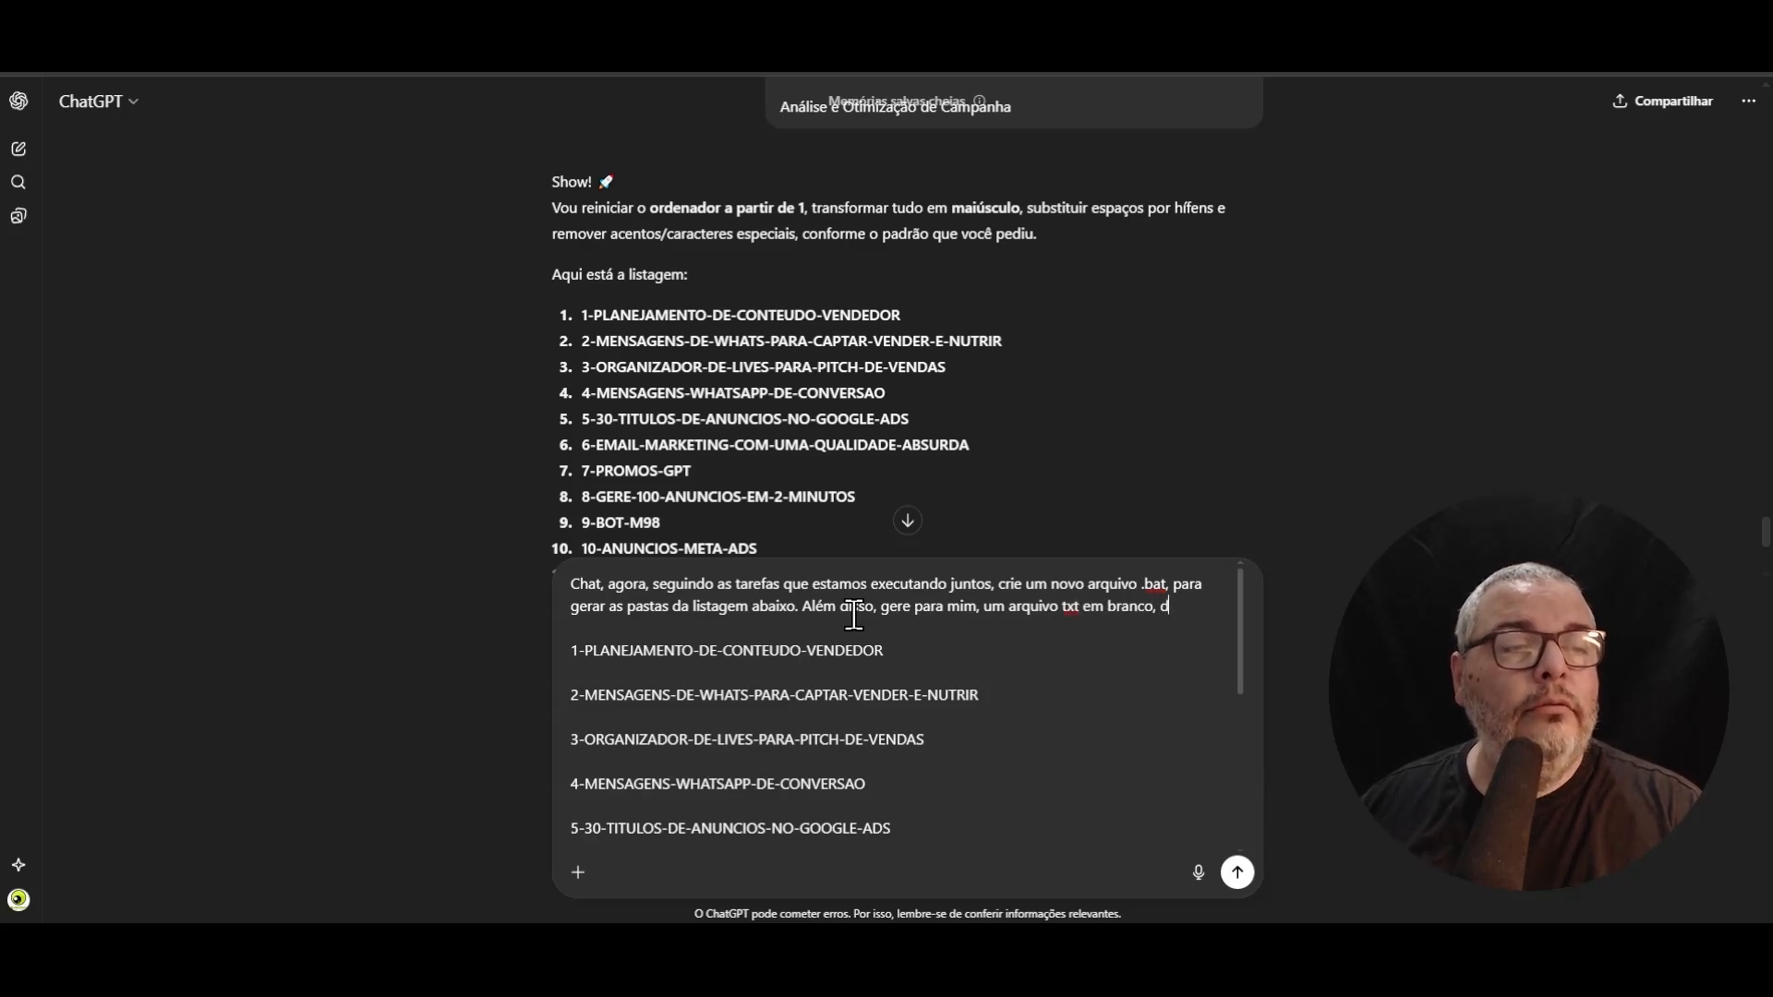
{"action": "type", "text": "e cada uma dessas pastas. O nome do arquivo deve ser: \"CONTEUDO.txt\"."}
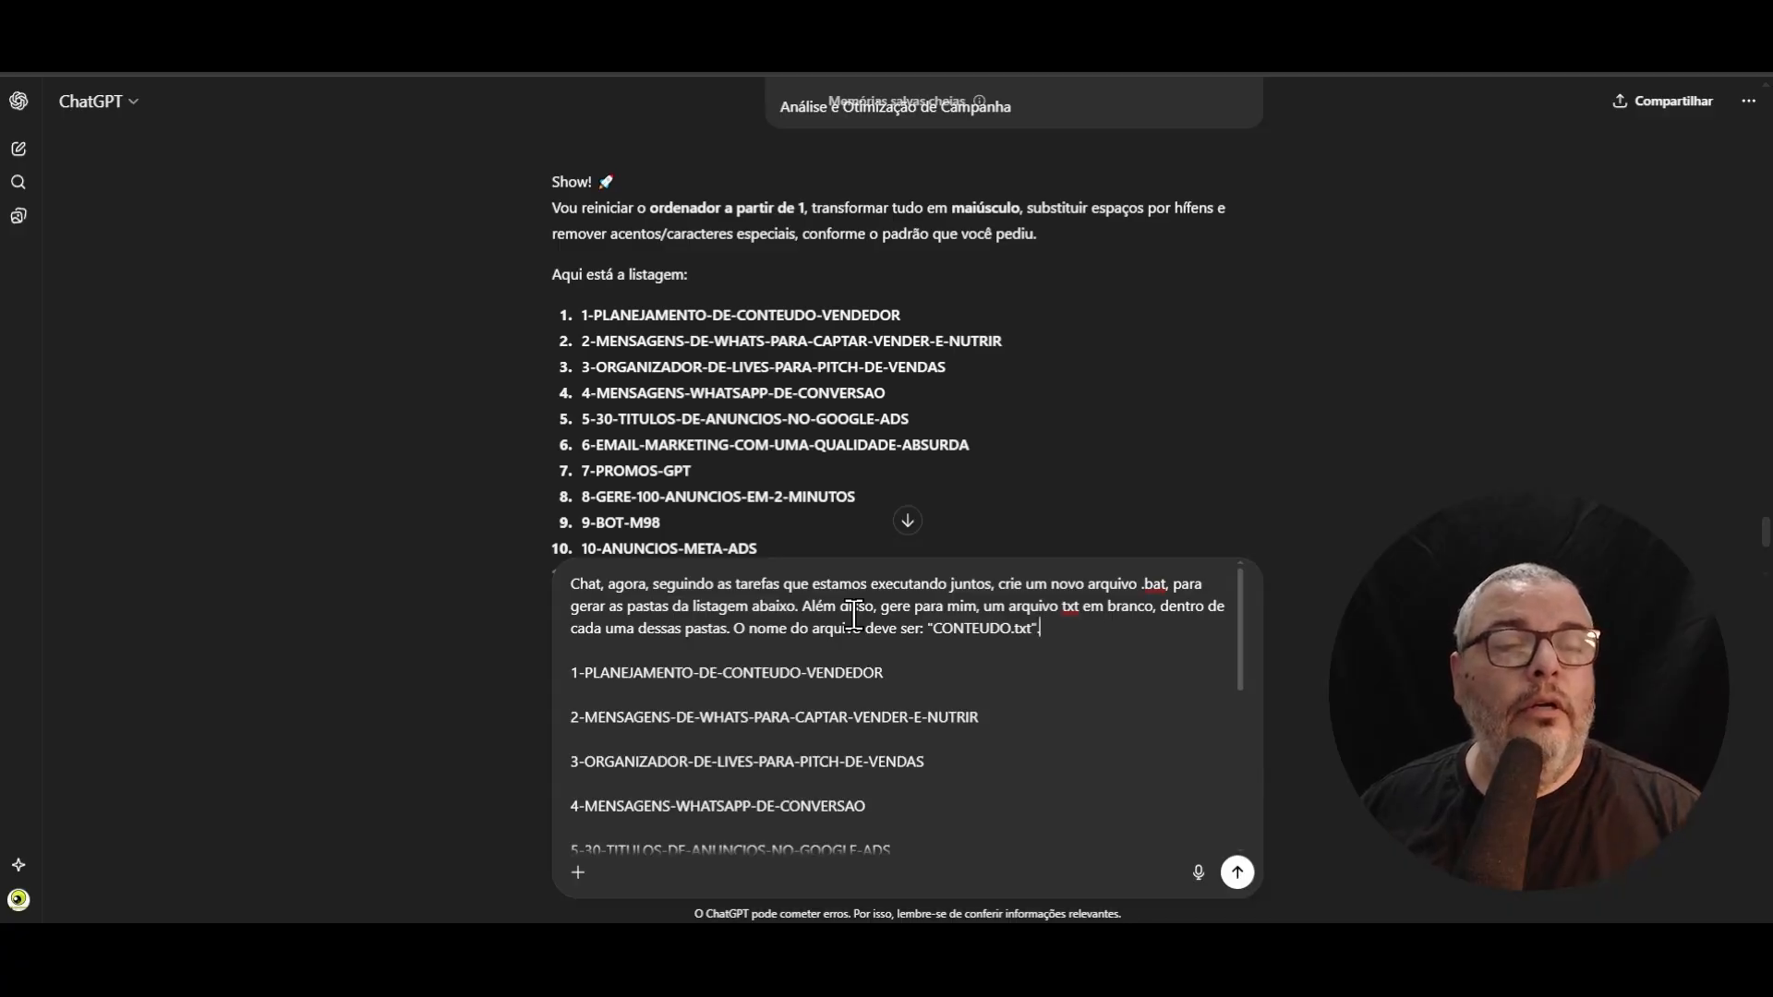
{"action": "key", "text": "Return"}
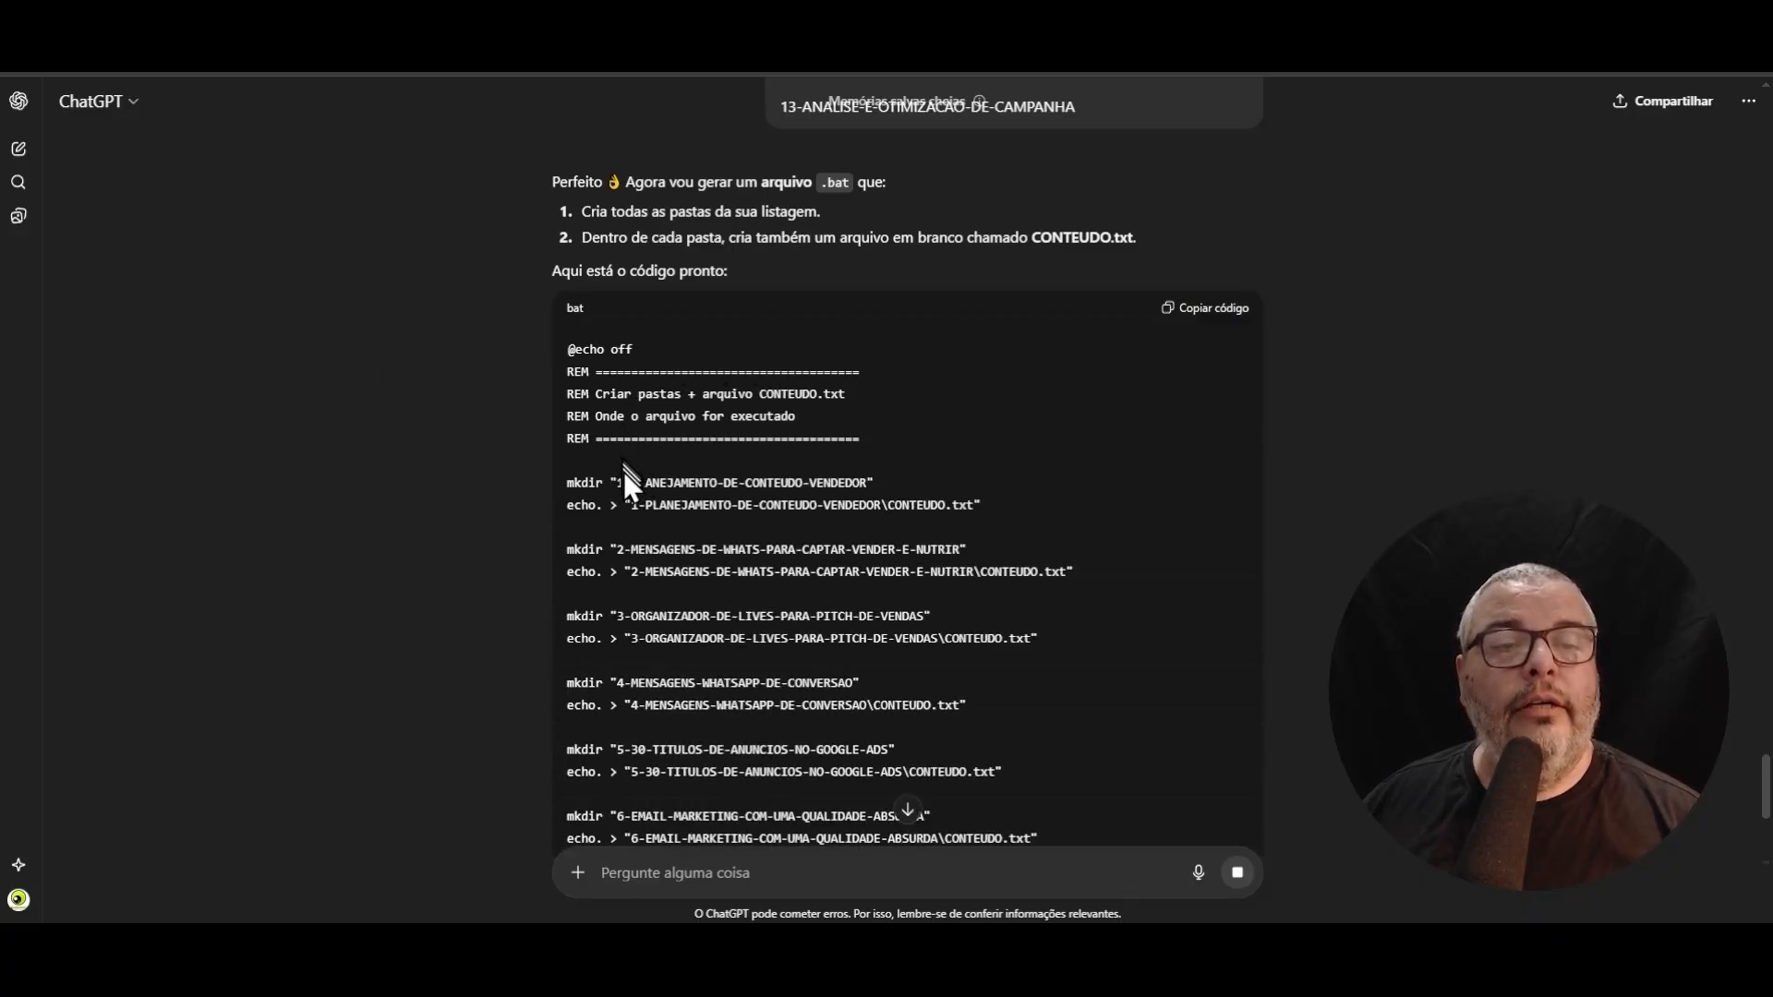
- Skim the generated .bat reply, then check the 111-PROMPTS folder in File Explorer and reopen 2-PROMPTS-DE-TRAFEGO-PAGO
{"action": "scroll", "coordinate": [638, 461], "scroll_direction": "down", "scroll_amount": 10}
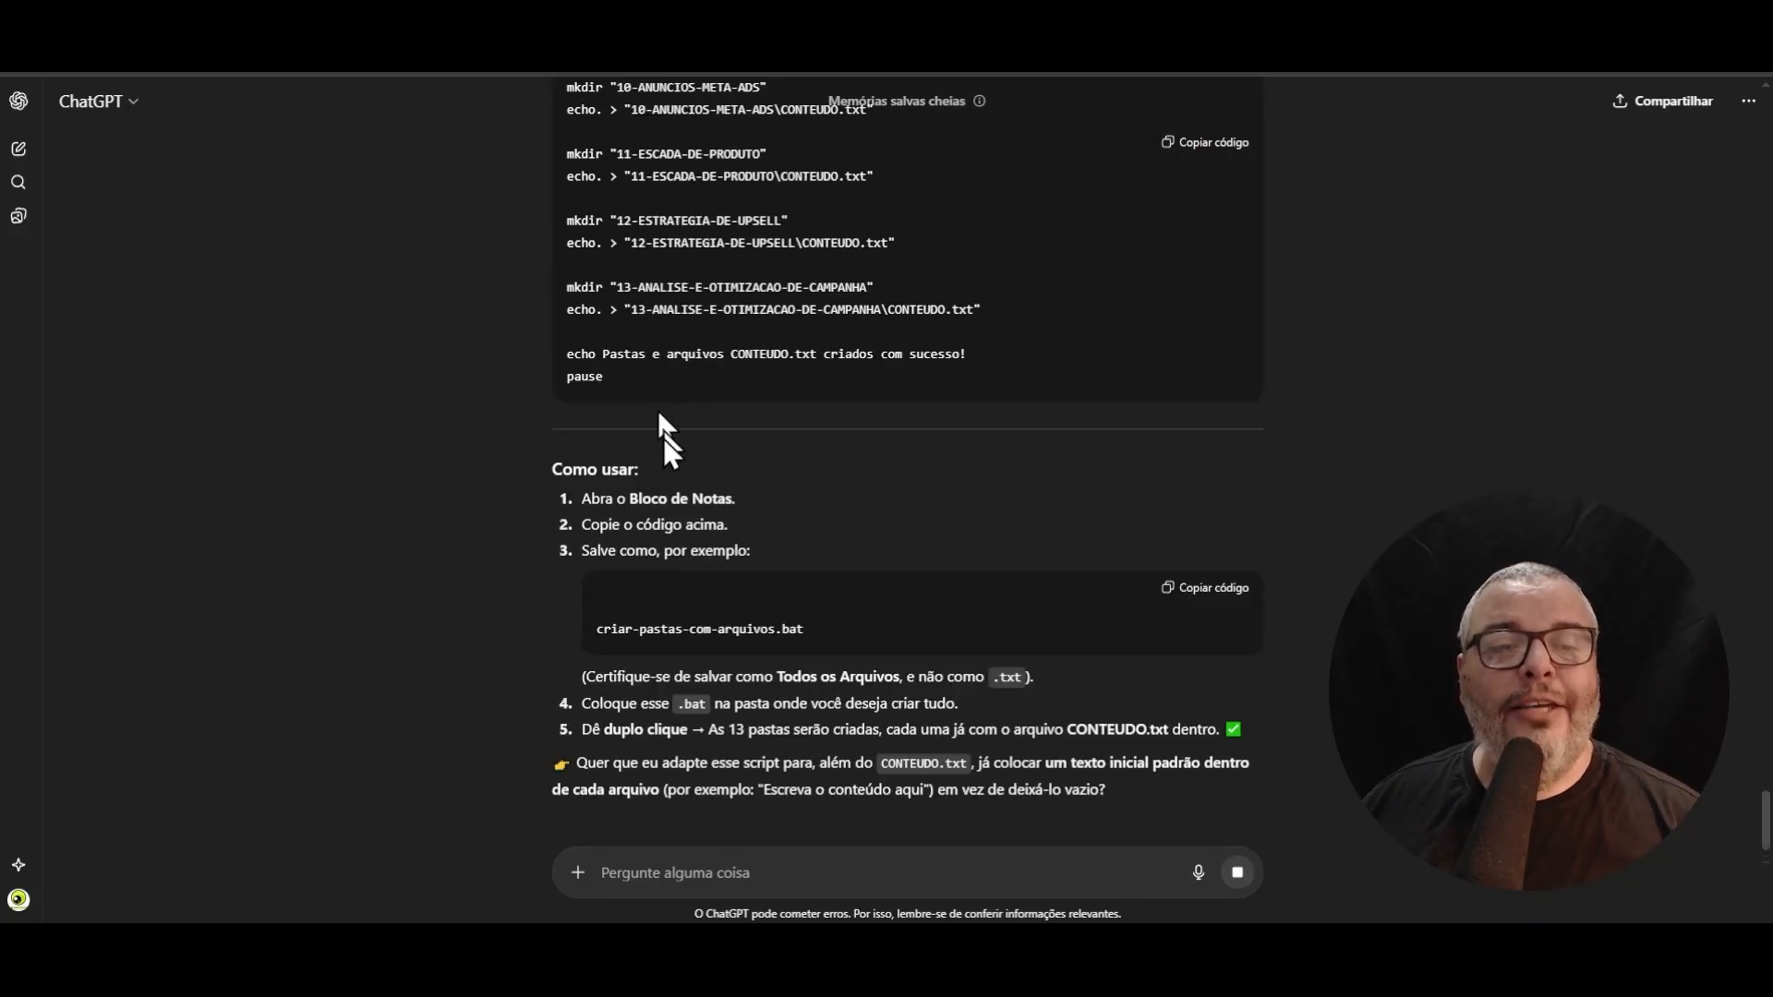
{"action": "scroll", "coordinate": [655, 480], "scroll_direction": "up", "scroll_amount": 13}
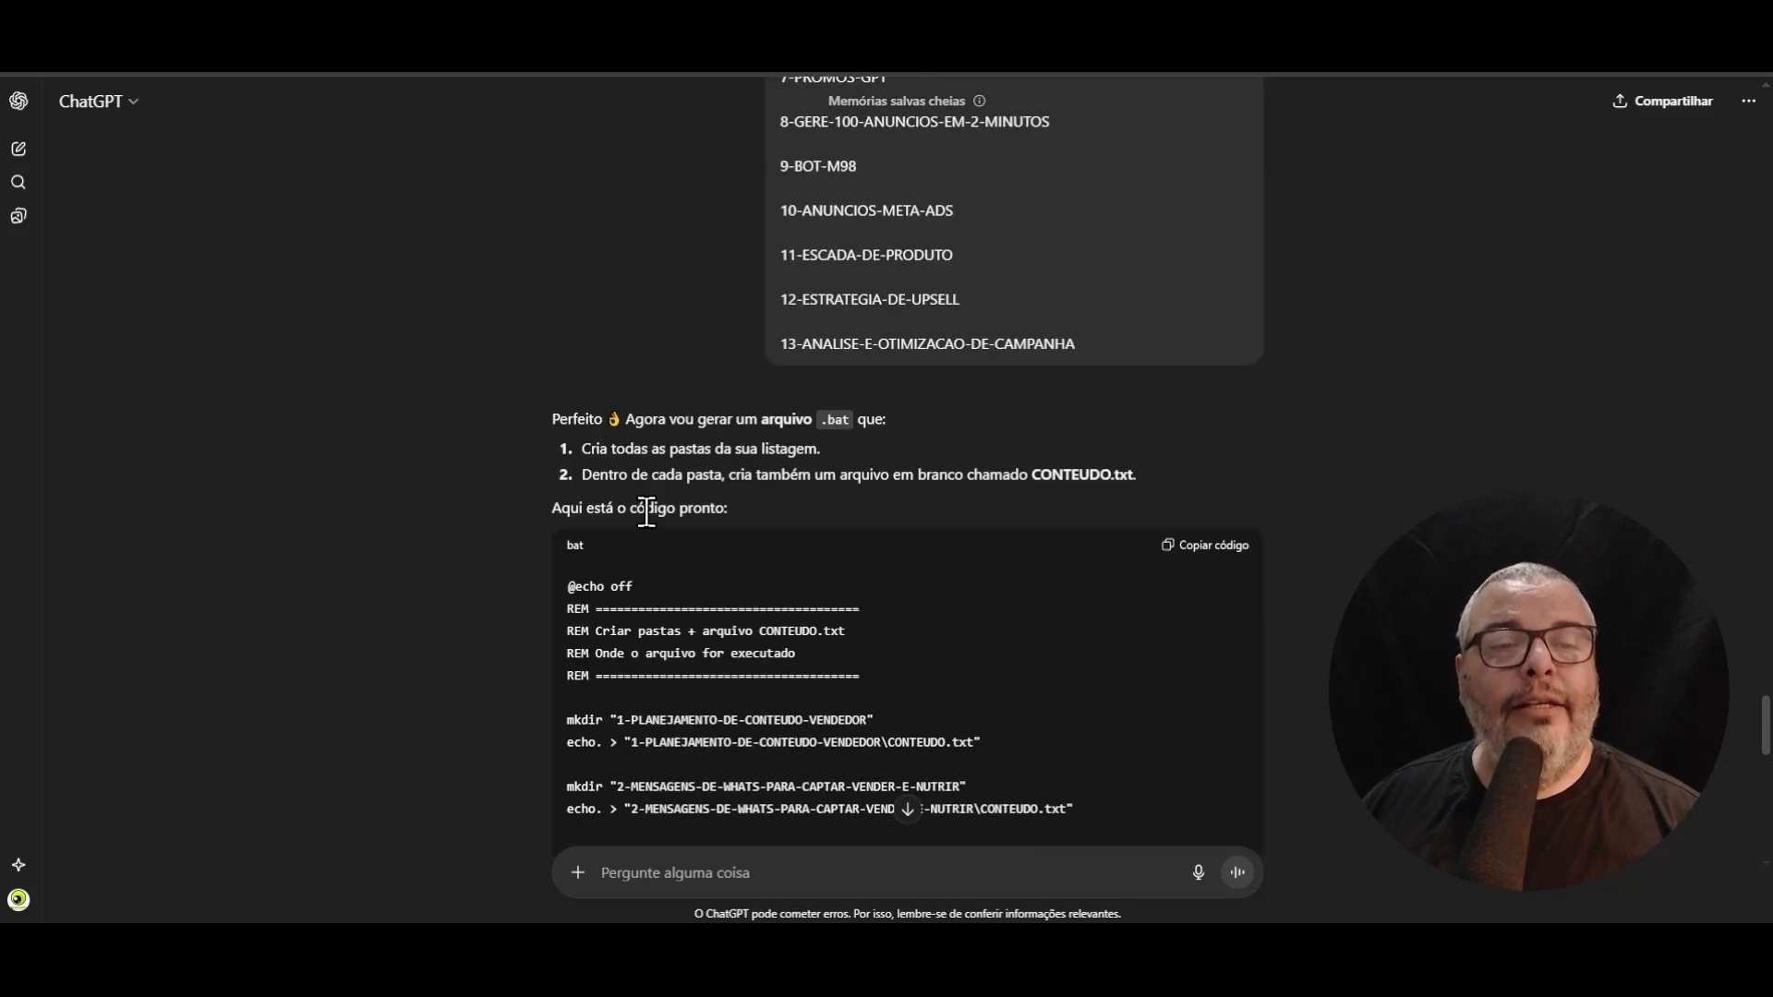
{"action": "scroll", "coordinate": [651, 490], "scroll_direction": "down", "scroll_amount": 3}
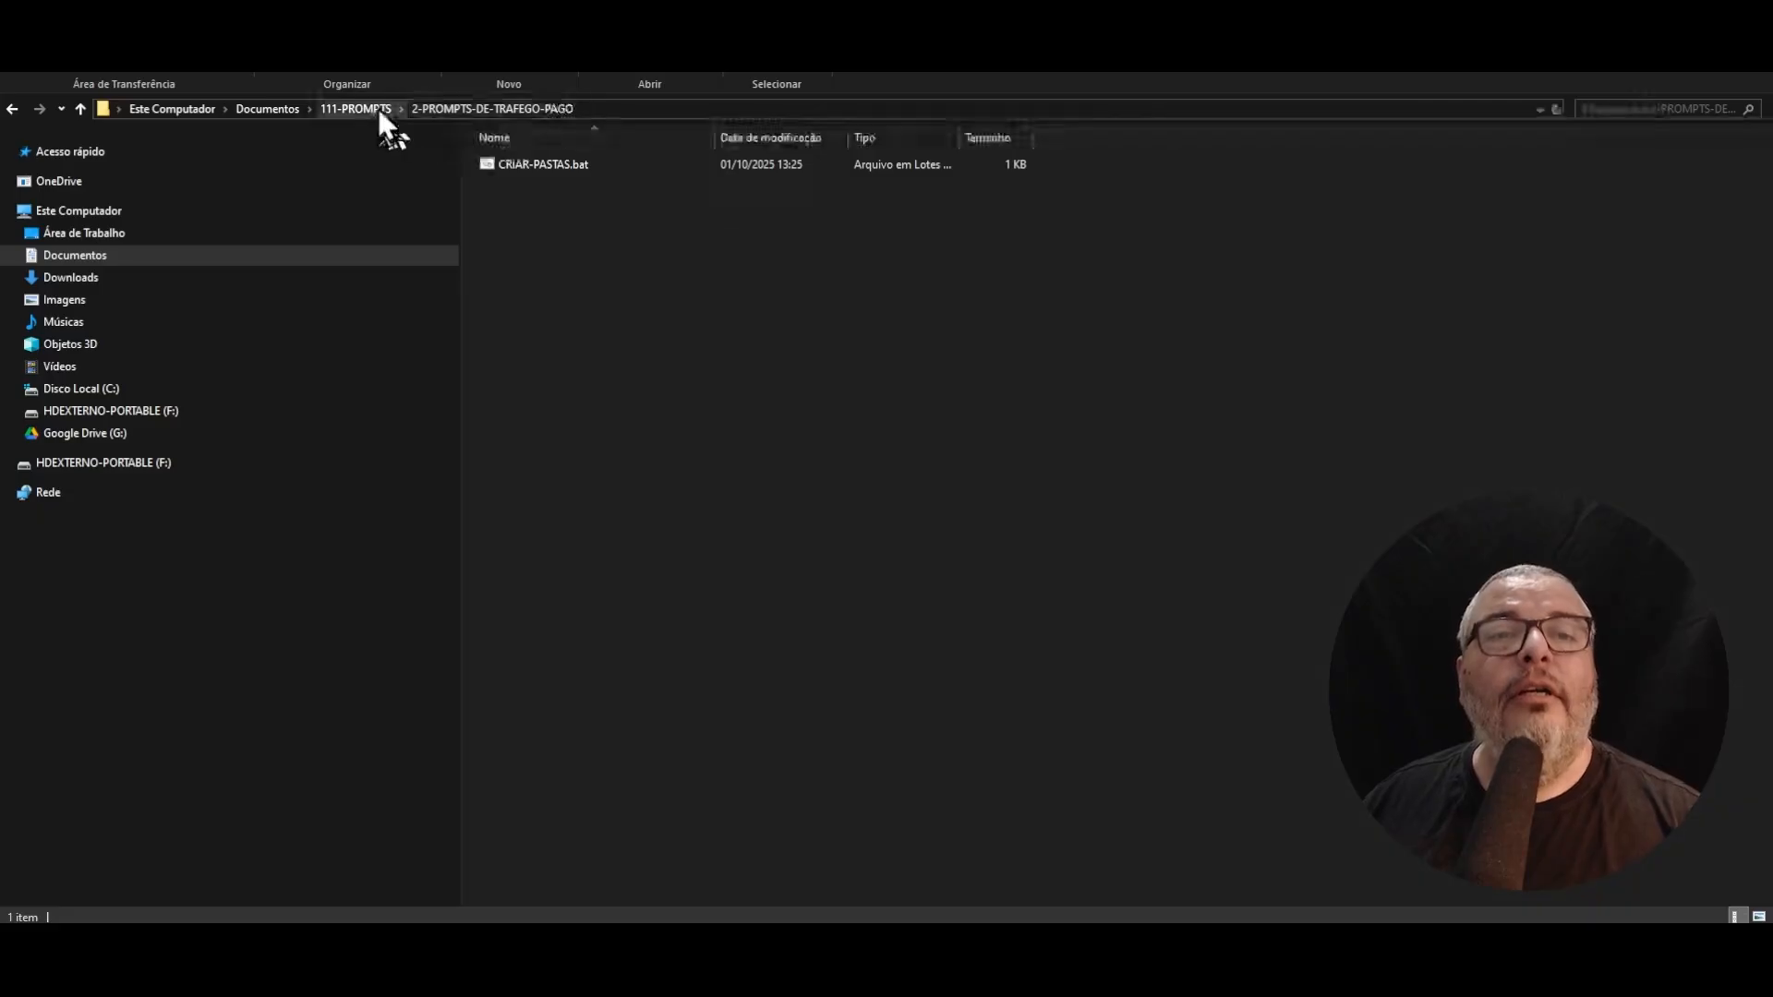
{"action": "left_click", "coordinate": [379, 108]}
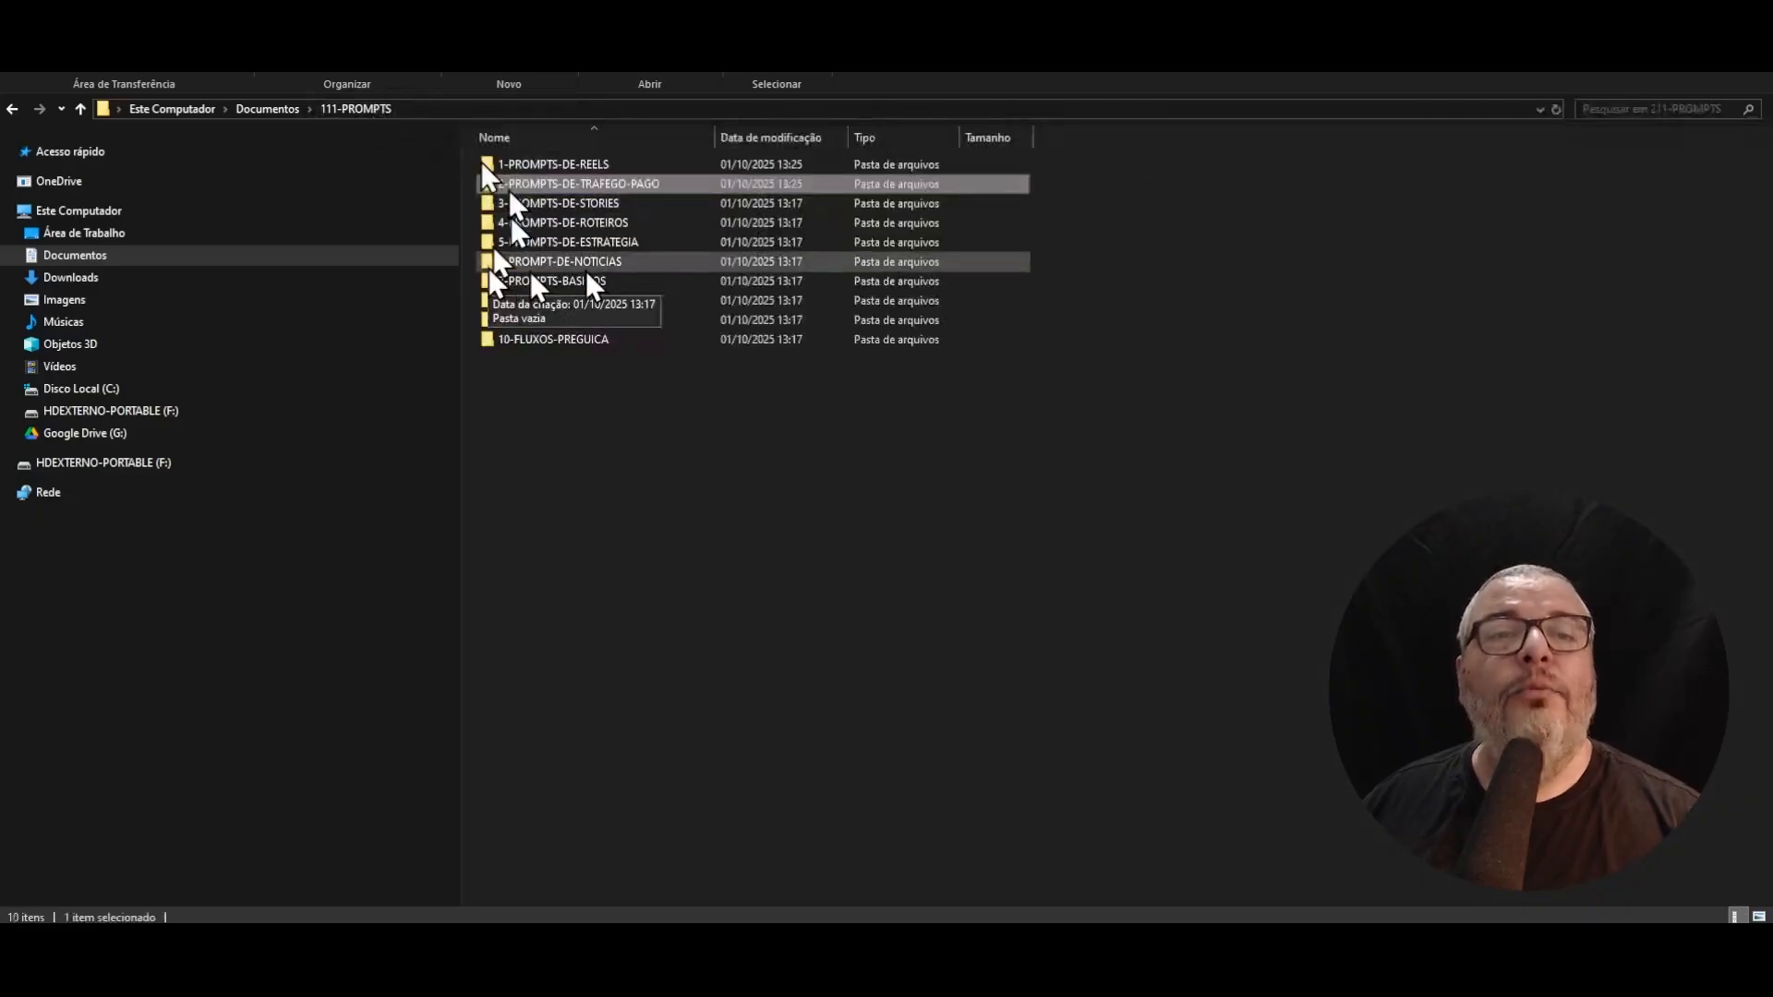
{"action": "double_click", "coordinate": [609, 188]}
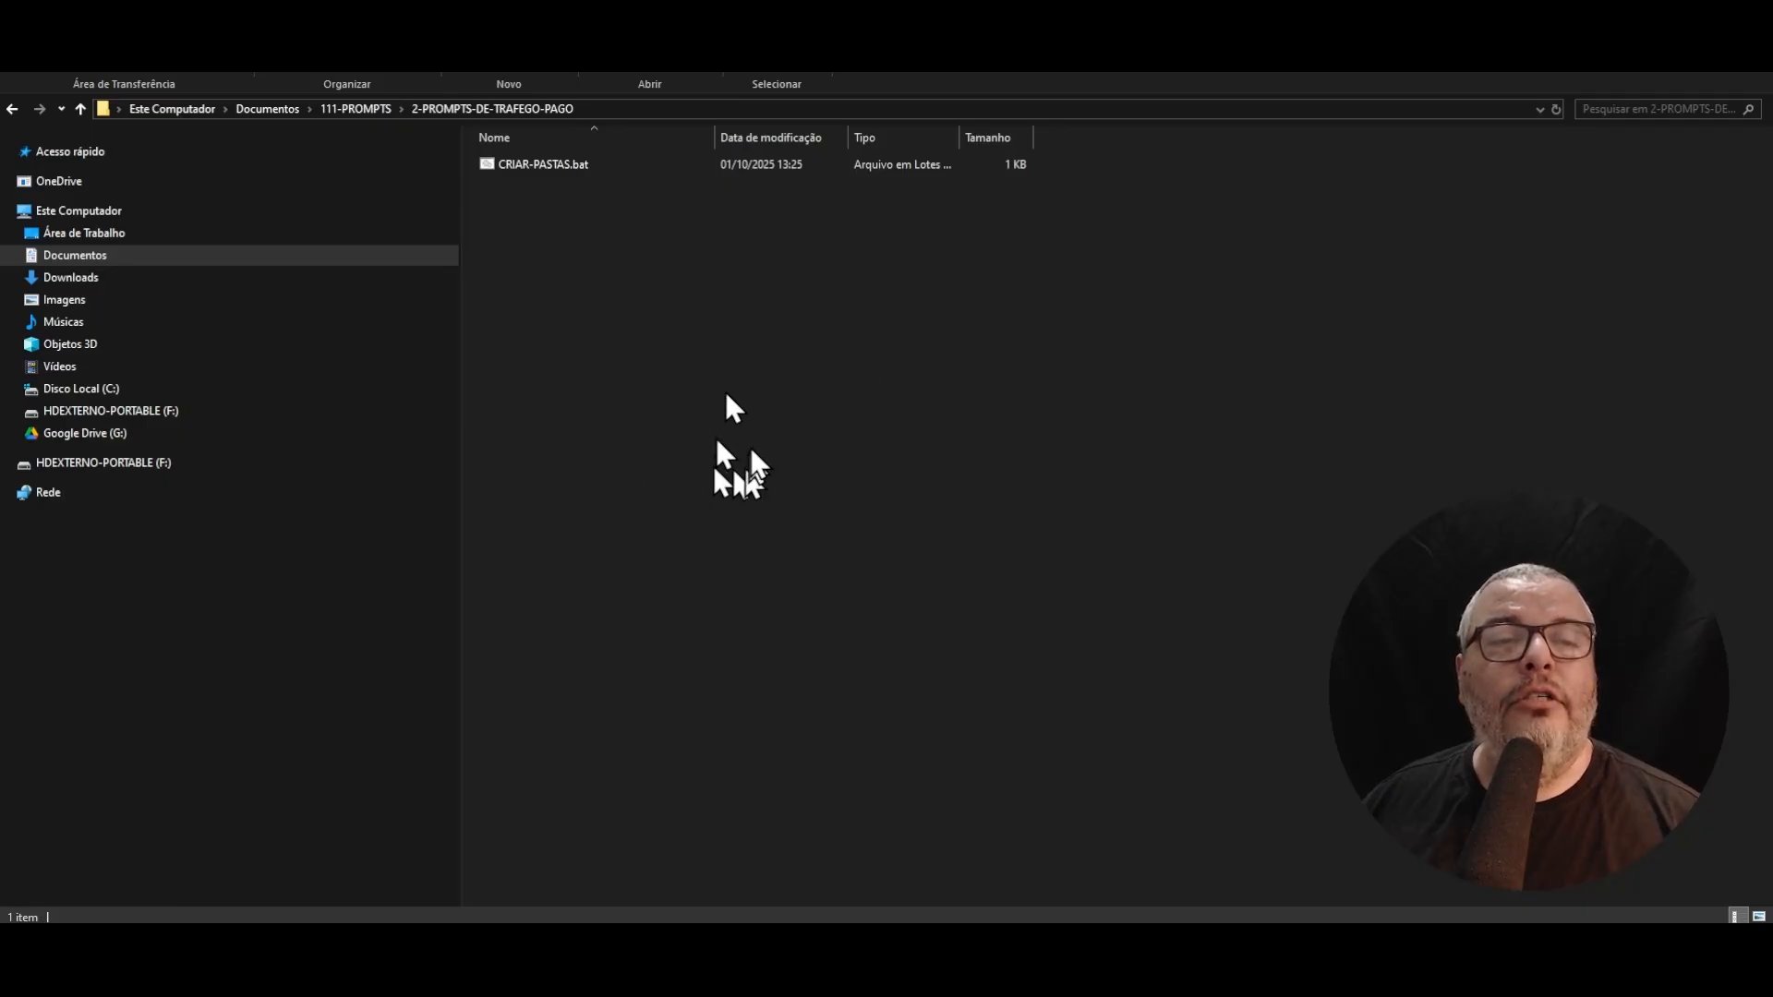
- Return to ChatGPT, review the .bat script that creates the folders with their CONTEUDO.txt files, and copy its code
{"action": "key", "text": "alt+Tab"}
{"action": "scroll", "coordinate": [684, 411], "scroll_direction": "down", "scroll_amount": 3}
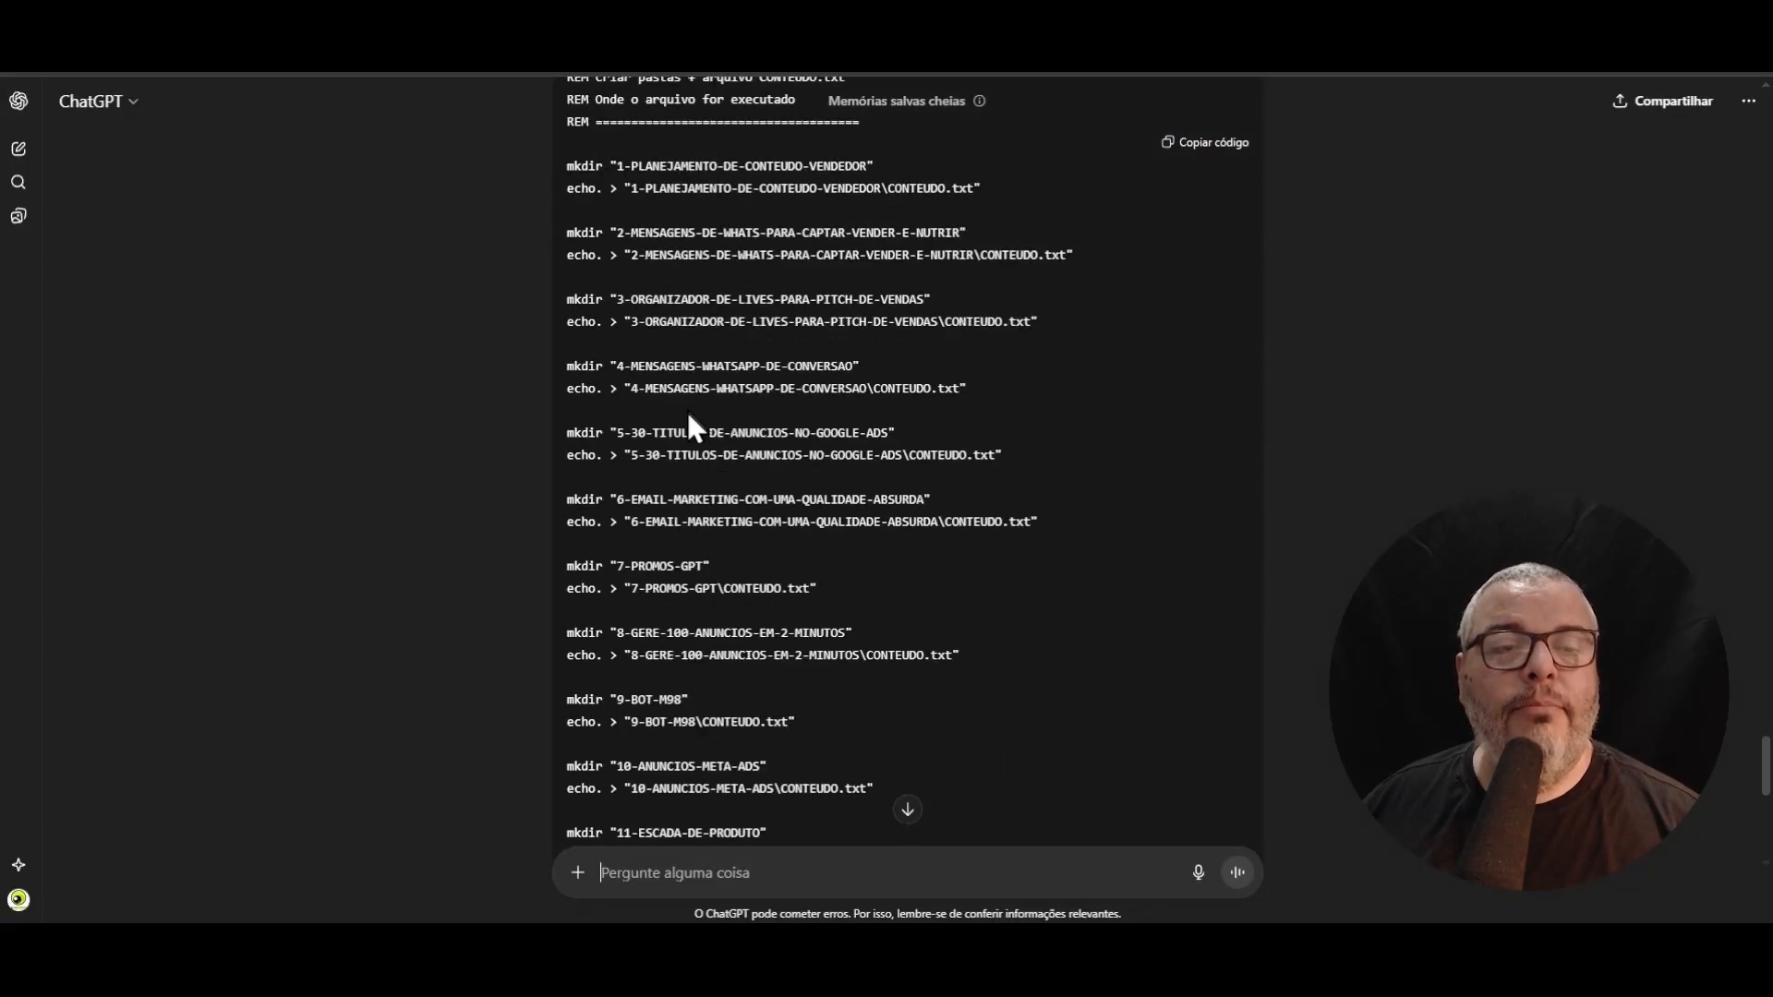
{"action": "scroll", "coordinate": [633, 646], "scroll_direction": "down", "scroll_amount": 5}
{"action": "scroll", "coordinate": [647, 513], "scroll_direction": "up", "scroll_amount": 4}
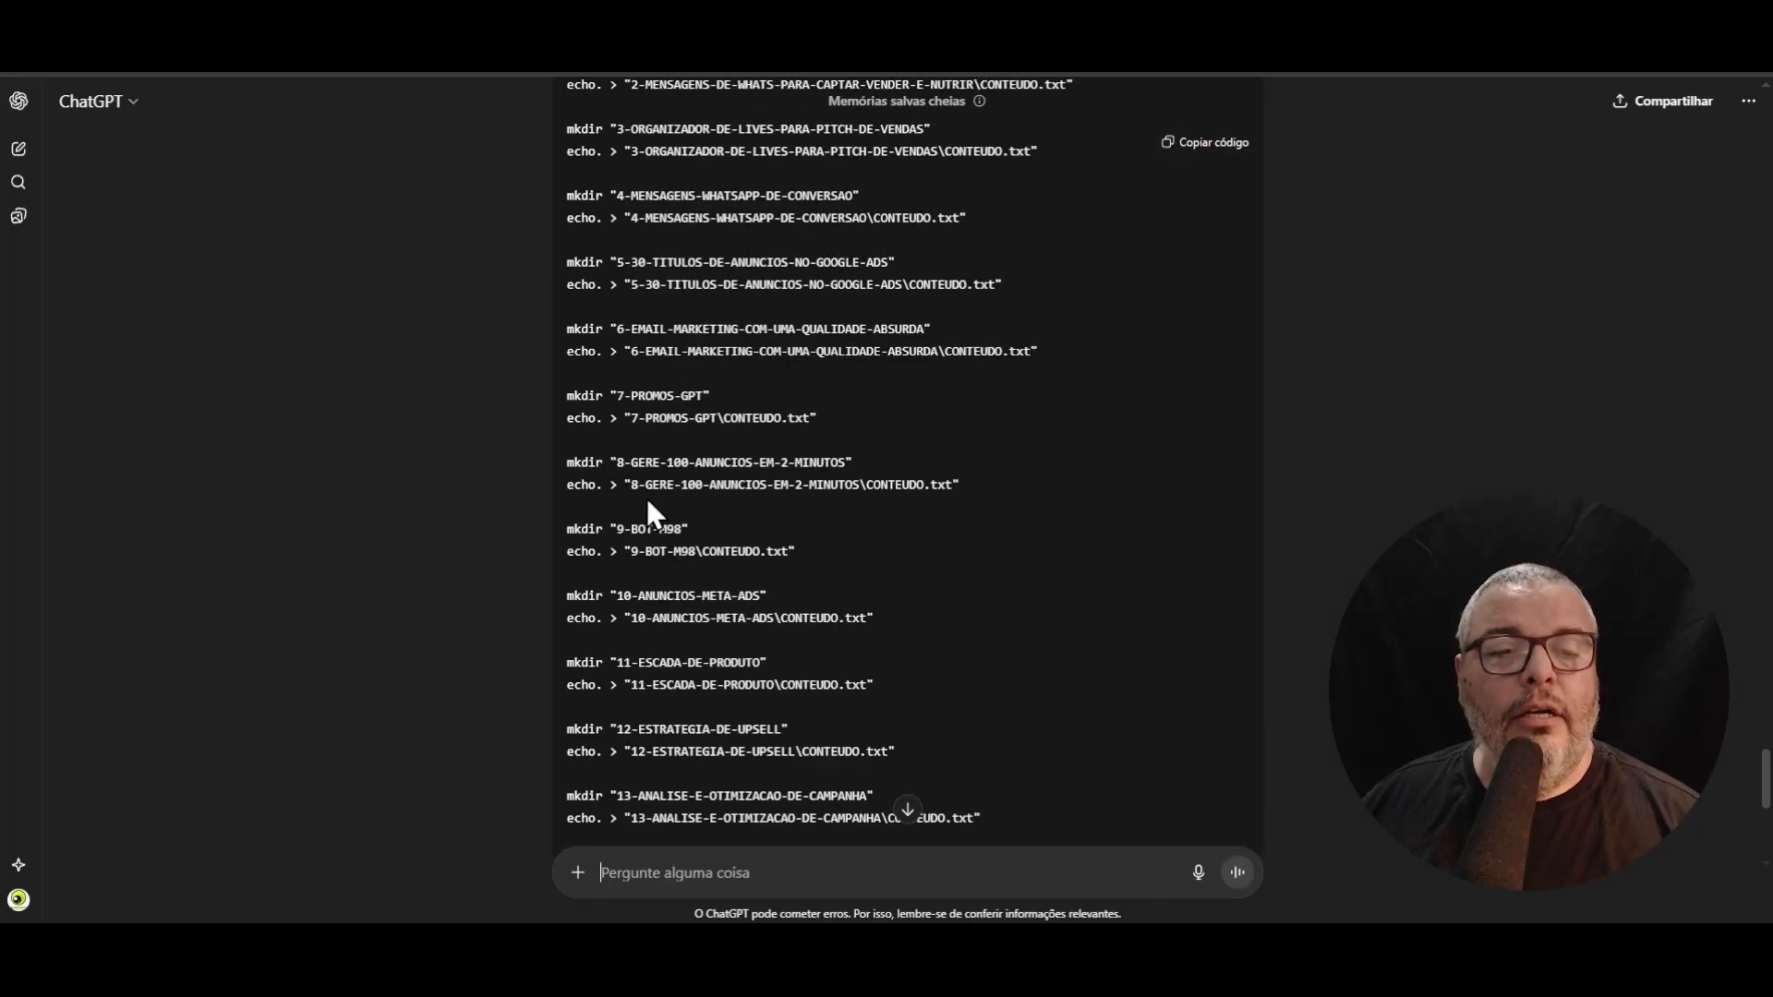
{"action": "scroll", "coordinate": [669, 406], "scroll_direction": "up", "scroll_amount": 8}
{"action": "scroll", "coordinate": [629, 553], "scroll_direction": "down", "scroll_amount": 4}
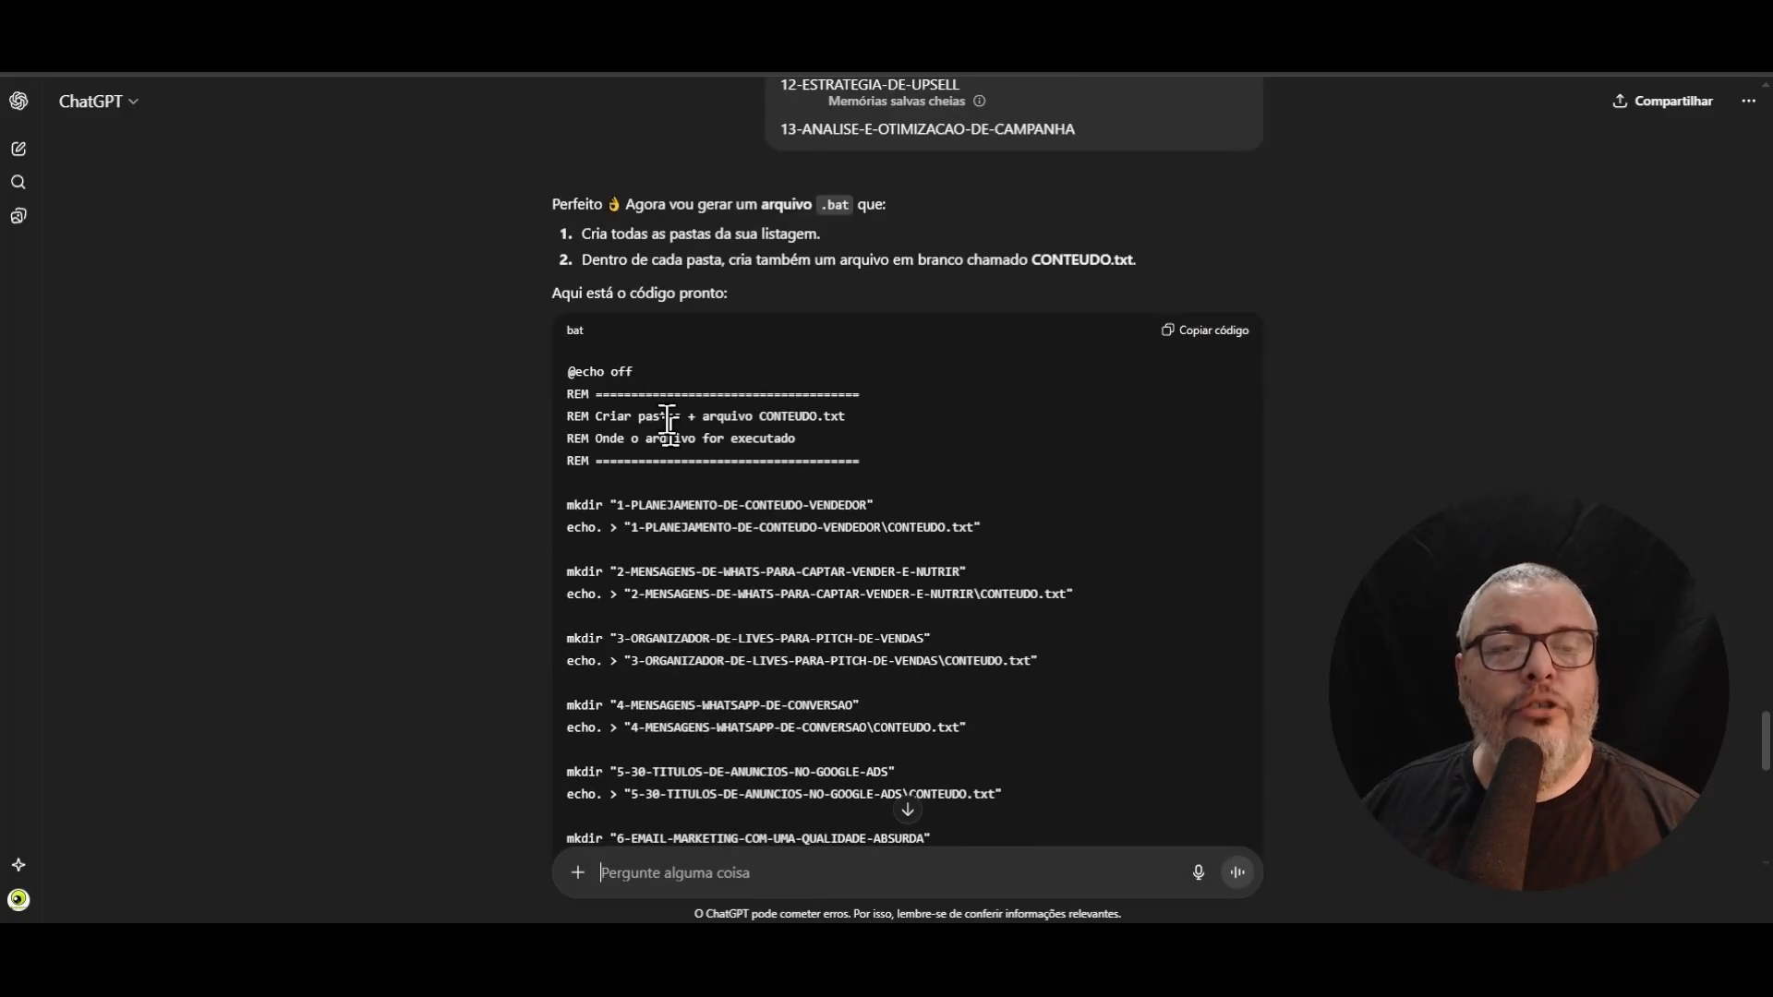
{"action": "left_click", "coordinate": [1212, 332]}
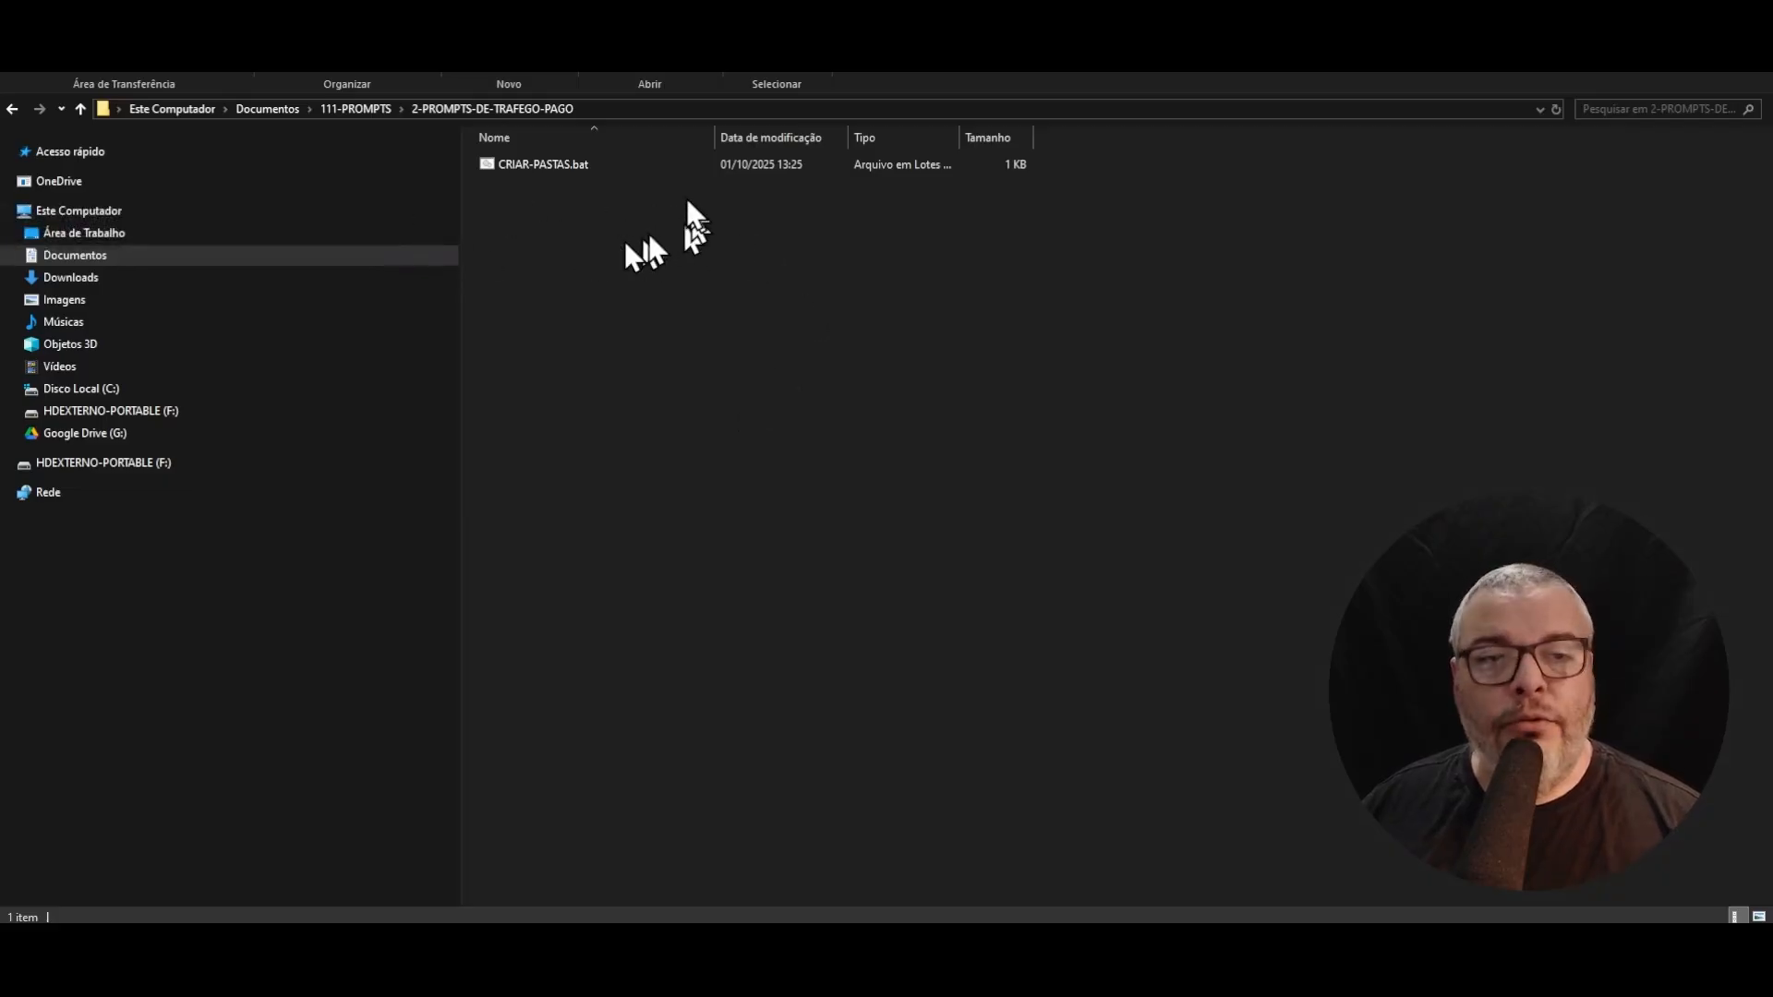
- Open CRIAR-PASTAS.bat for editing in Notepad and replace its entire content with the script copied from ChatGPT
{"action": "right_click", "coordinate": [537, 166]}
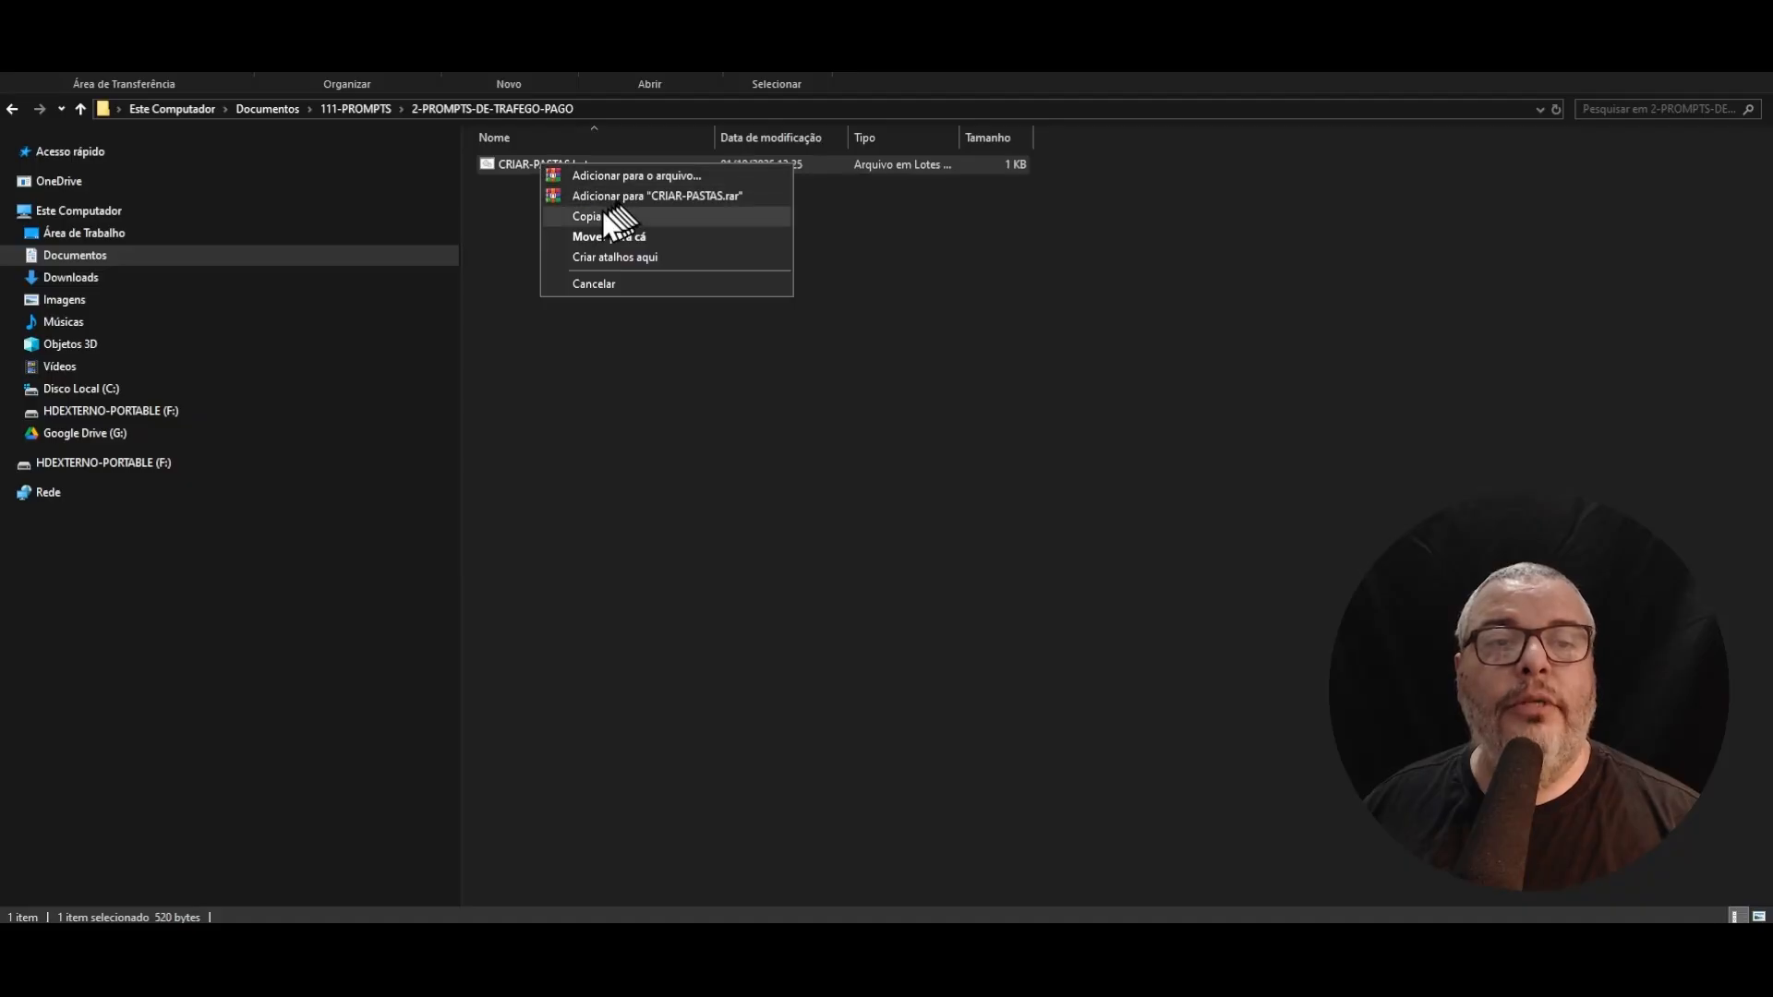
{"action": "left_click", "coordinate": [489, 220]}
{"action": "right_click", "coordinate": [519, 166]}
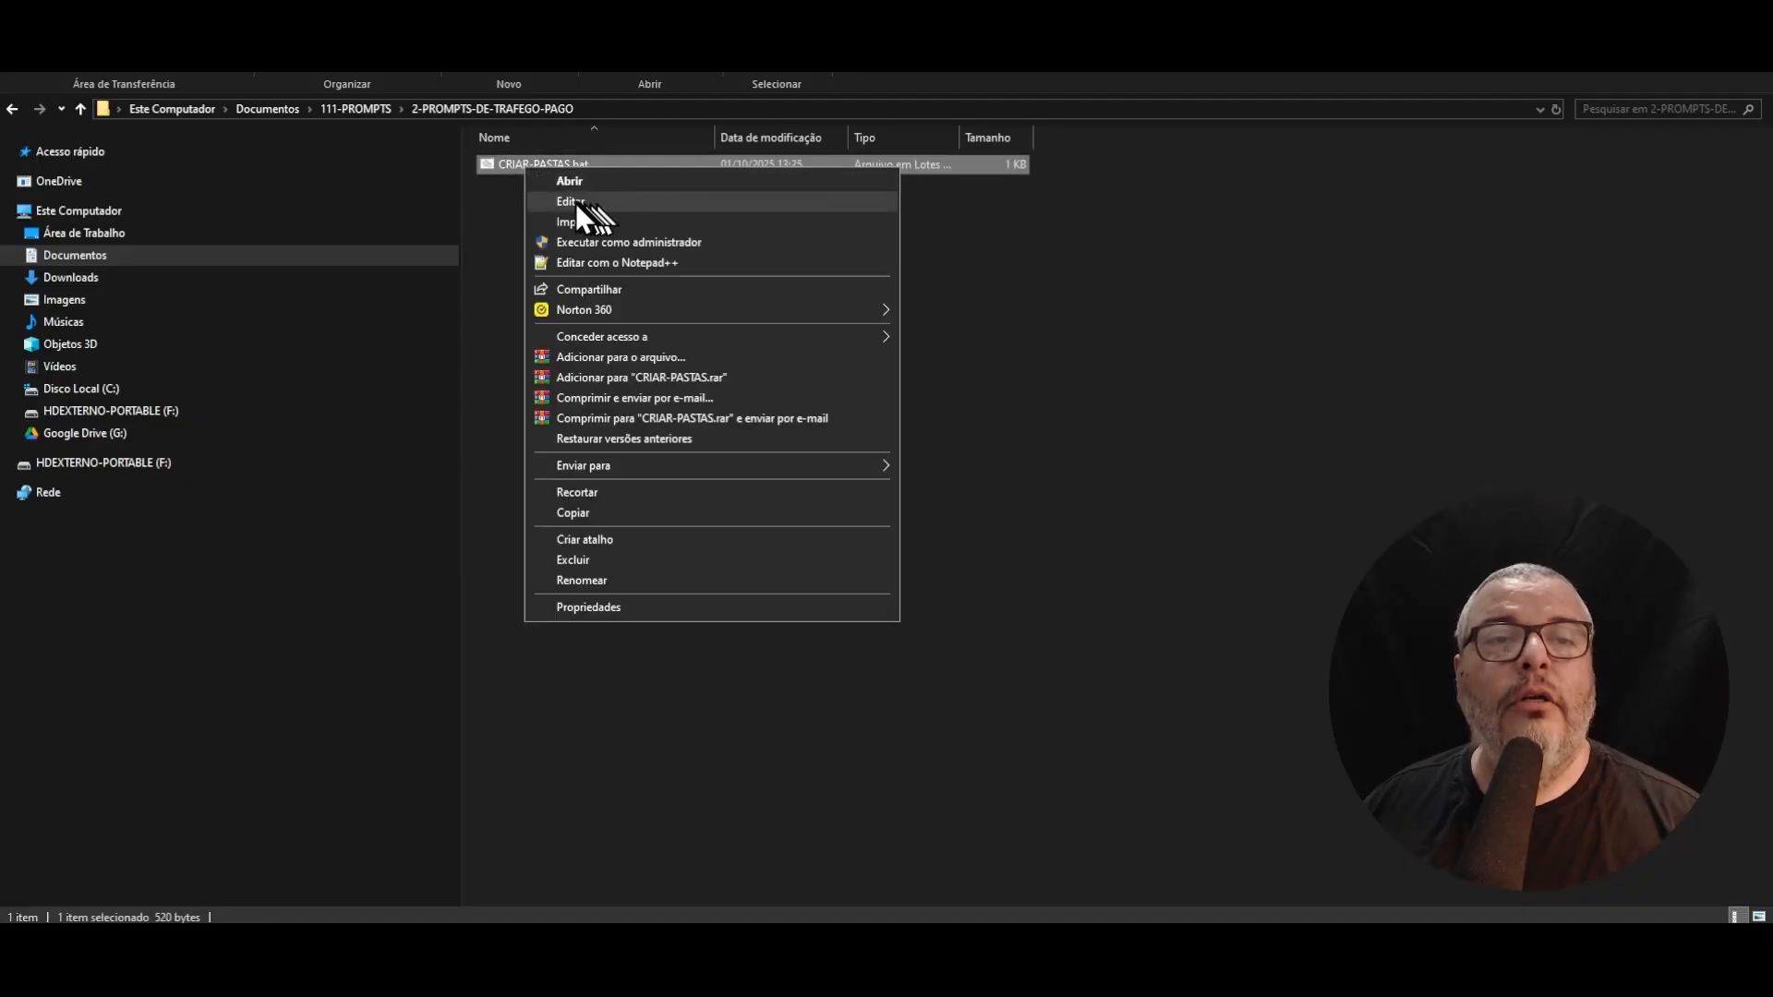
{"action": "left_click", "coordinate": [574, 202]}
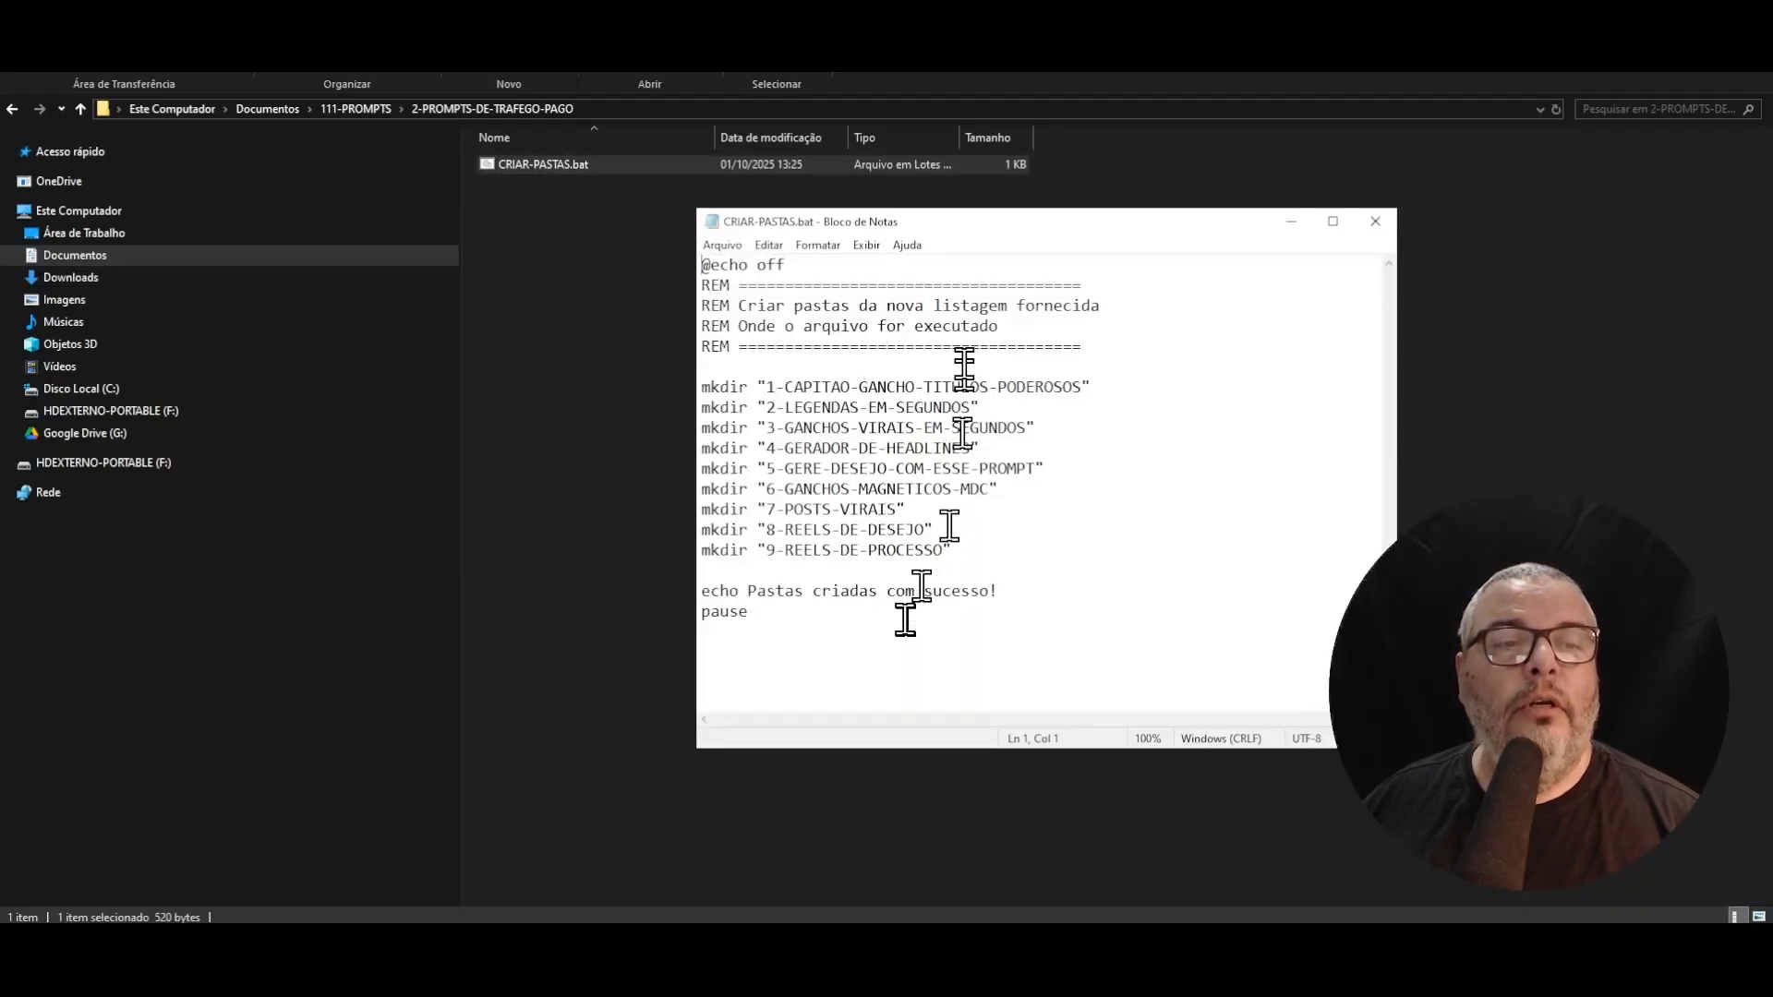
{"action": "left_click_drag", "start_coordinate": [886, 663], "coordinate": [606, 183]}
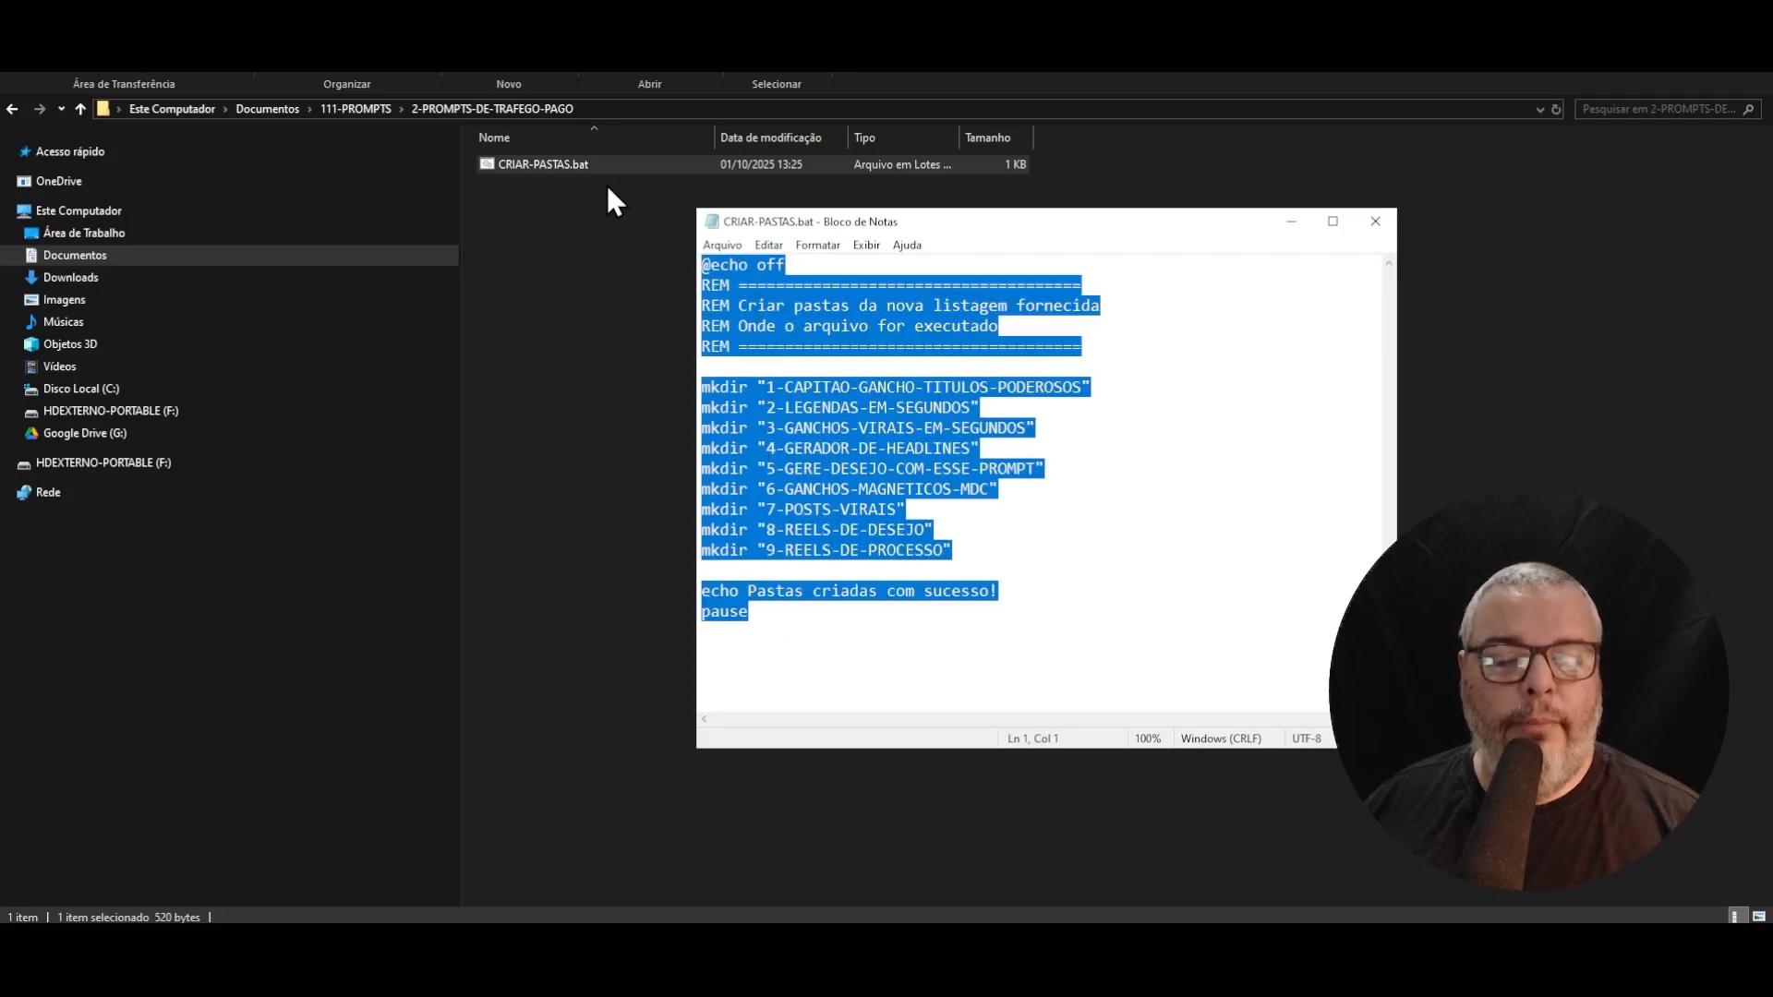
{"action": "key", "text": "Delete"}
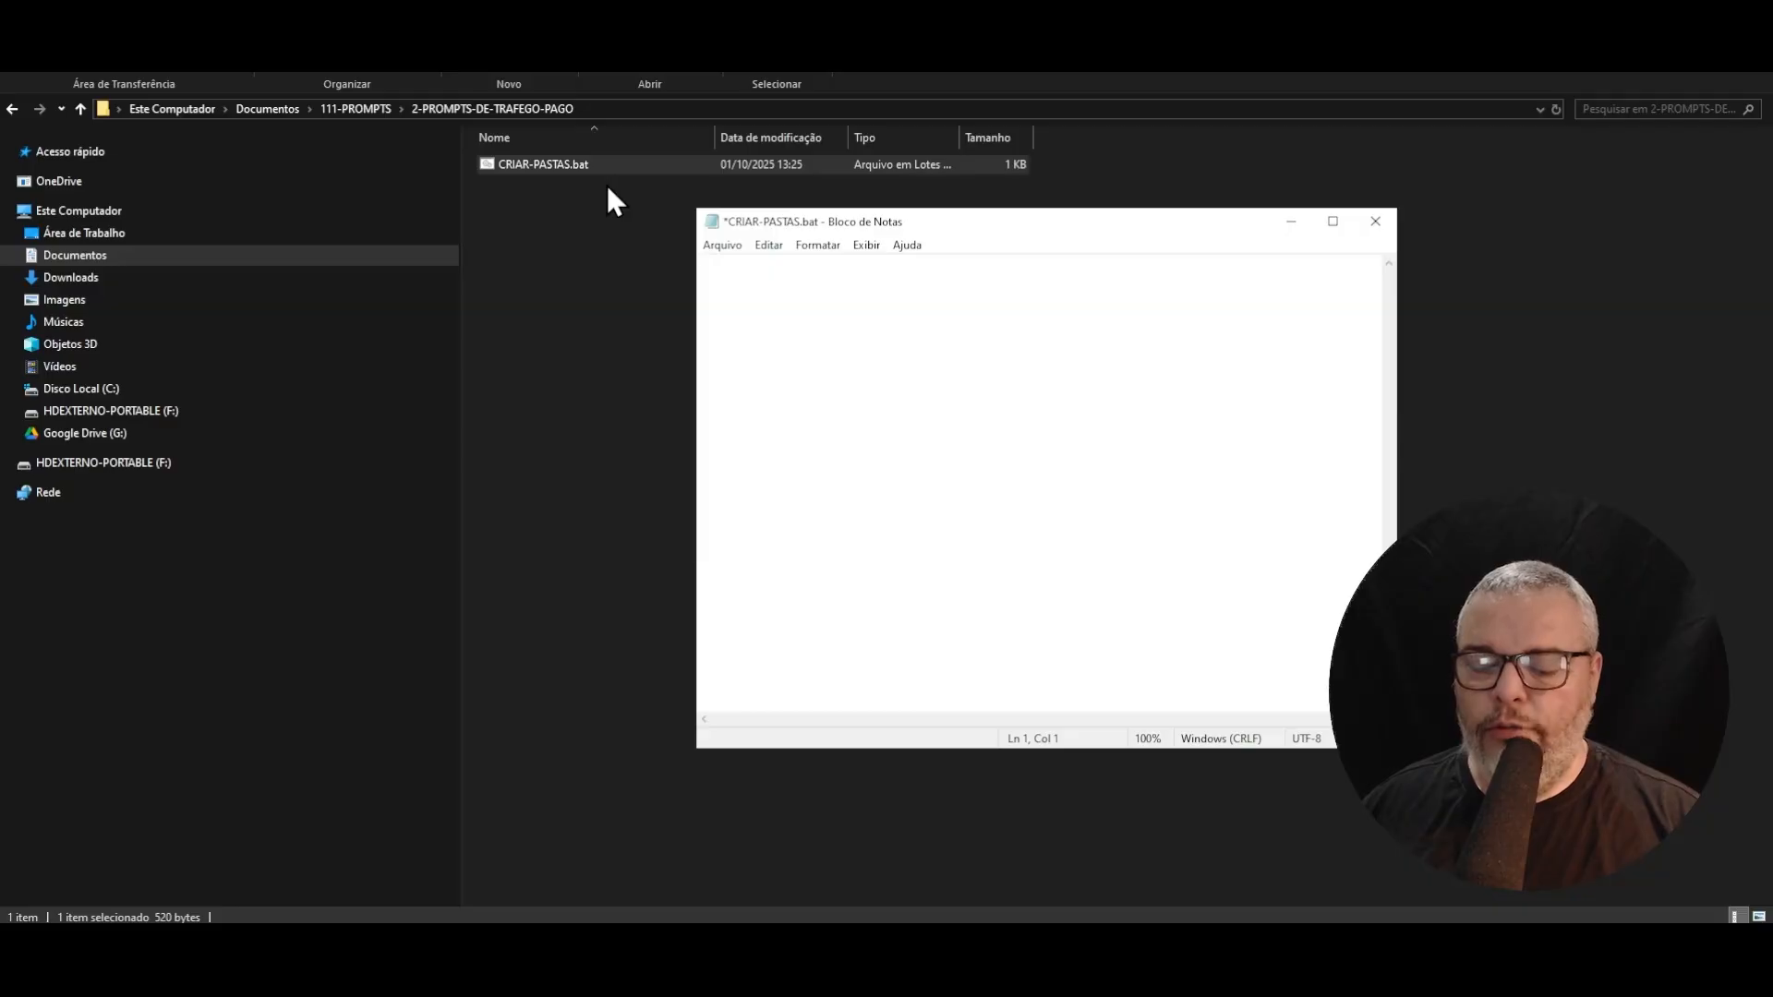
{"action": "key", "text": "ctrl+v"}
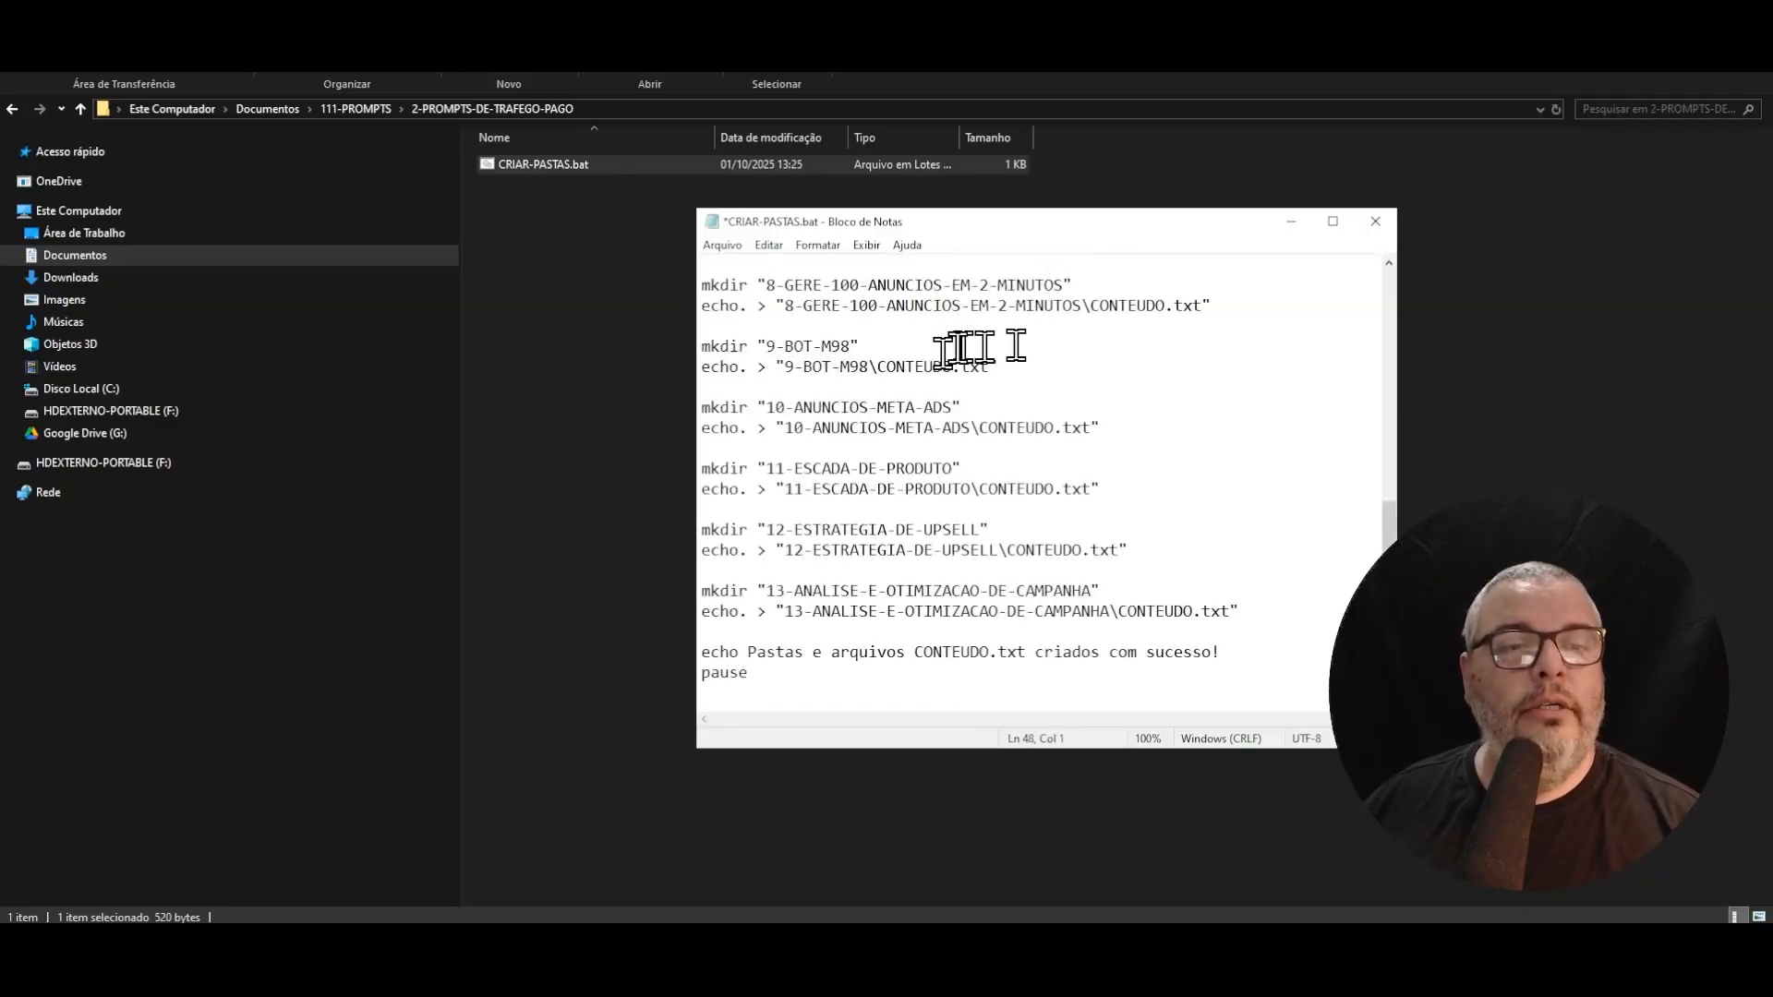
- Review the pasted script up to its first lines, then close CRIAR-PASTAS.bat and save the changes
{"action": "scroll", "coordinate": [1200, 397], "scroll_direction": "up", "scroll_amount": 1}
{"action": "left_click_drag", "start_coordinate": [1381, 522], "coordinate": [1385, 277]}
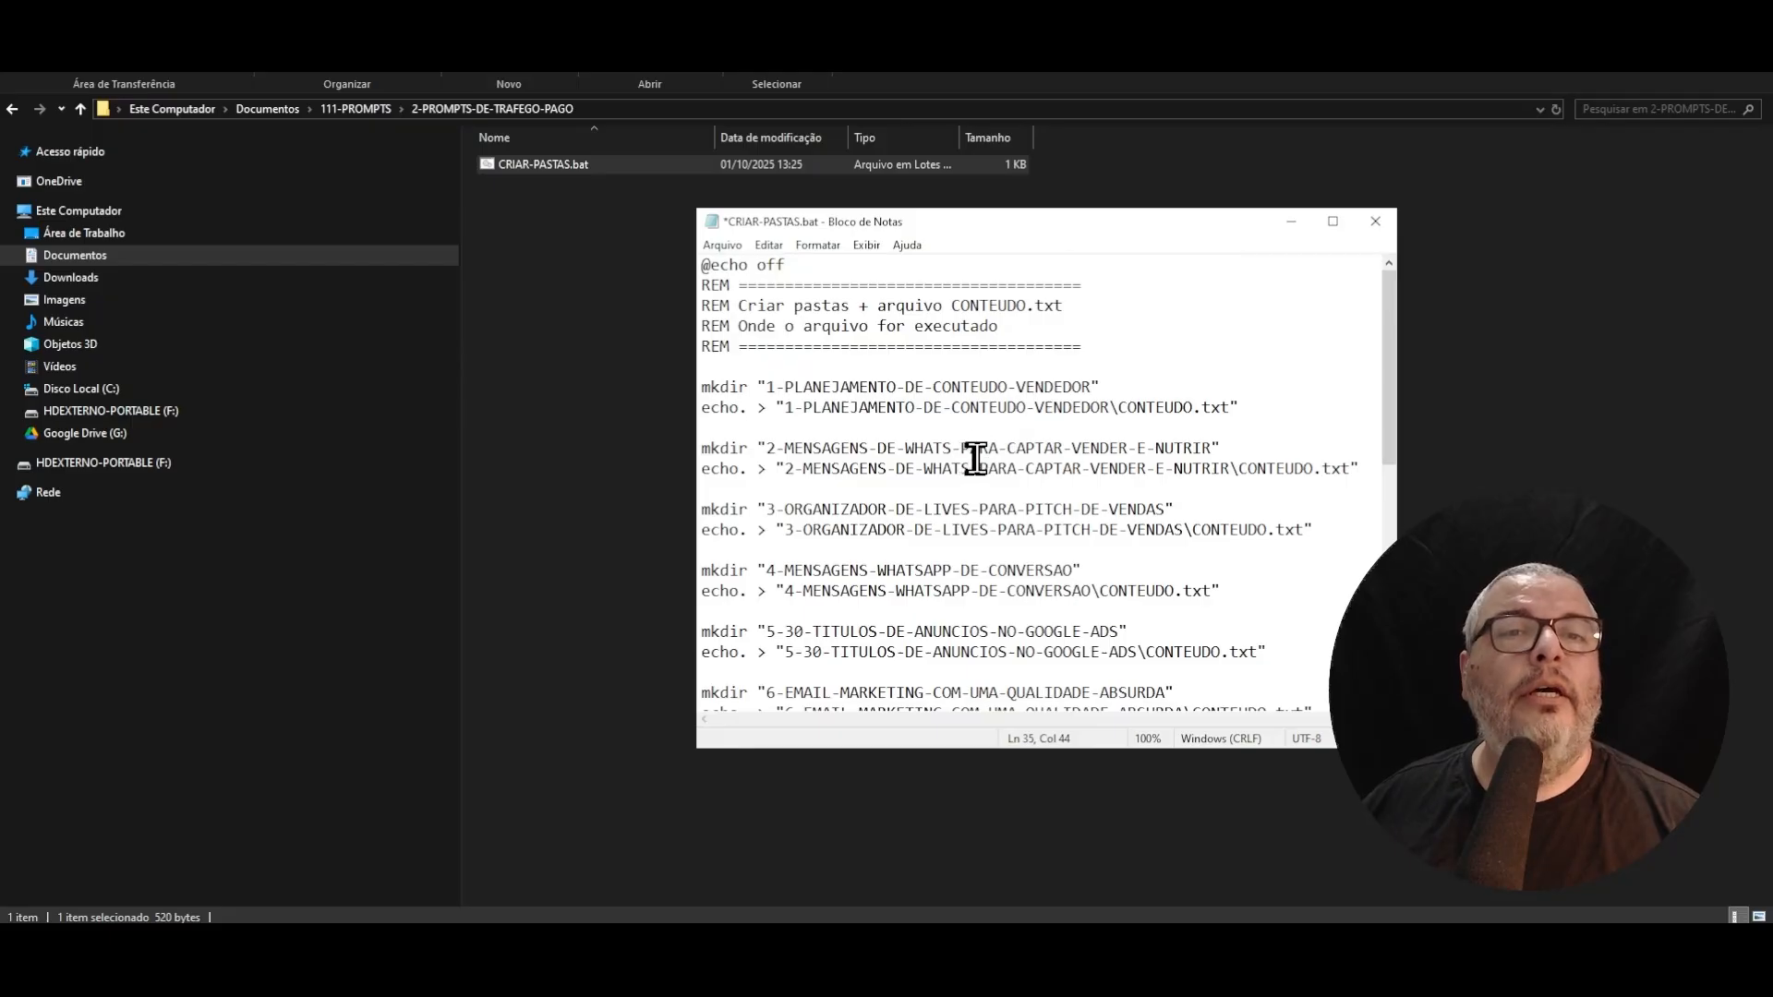
{"action": "left_click", "coordinate": [1376, 223]}
{"action": "left_click", "coordinate": [833, 471]}
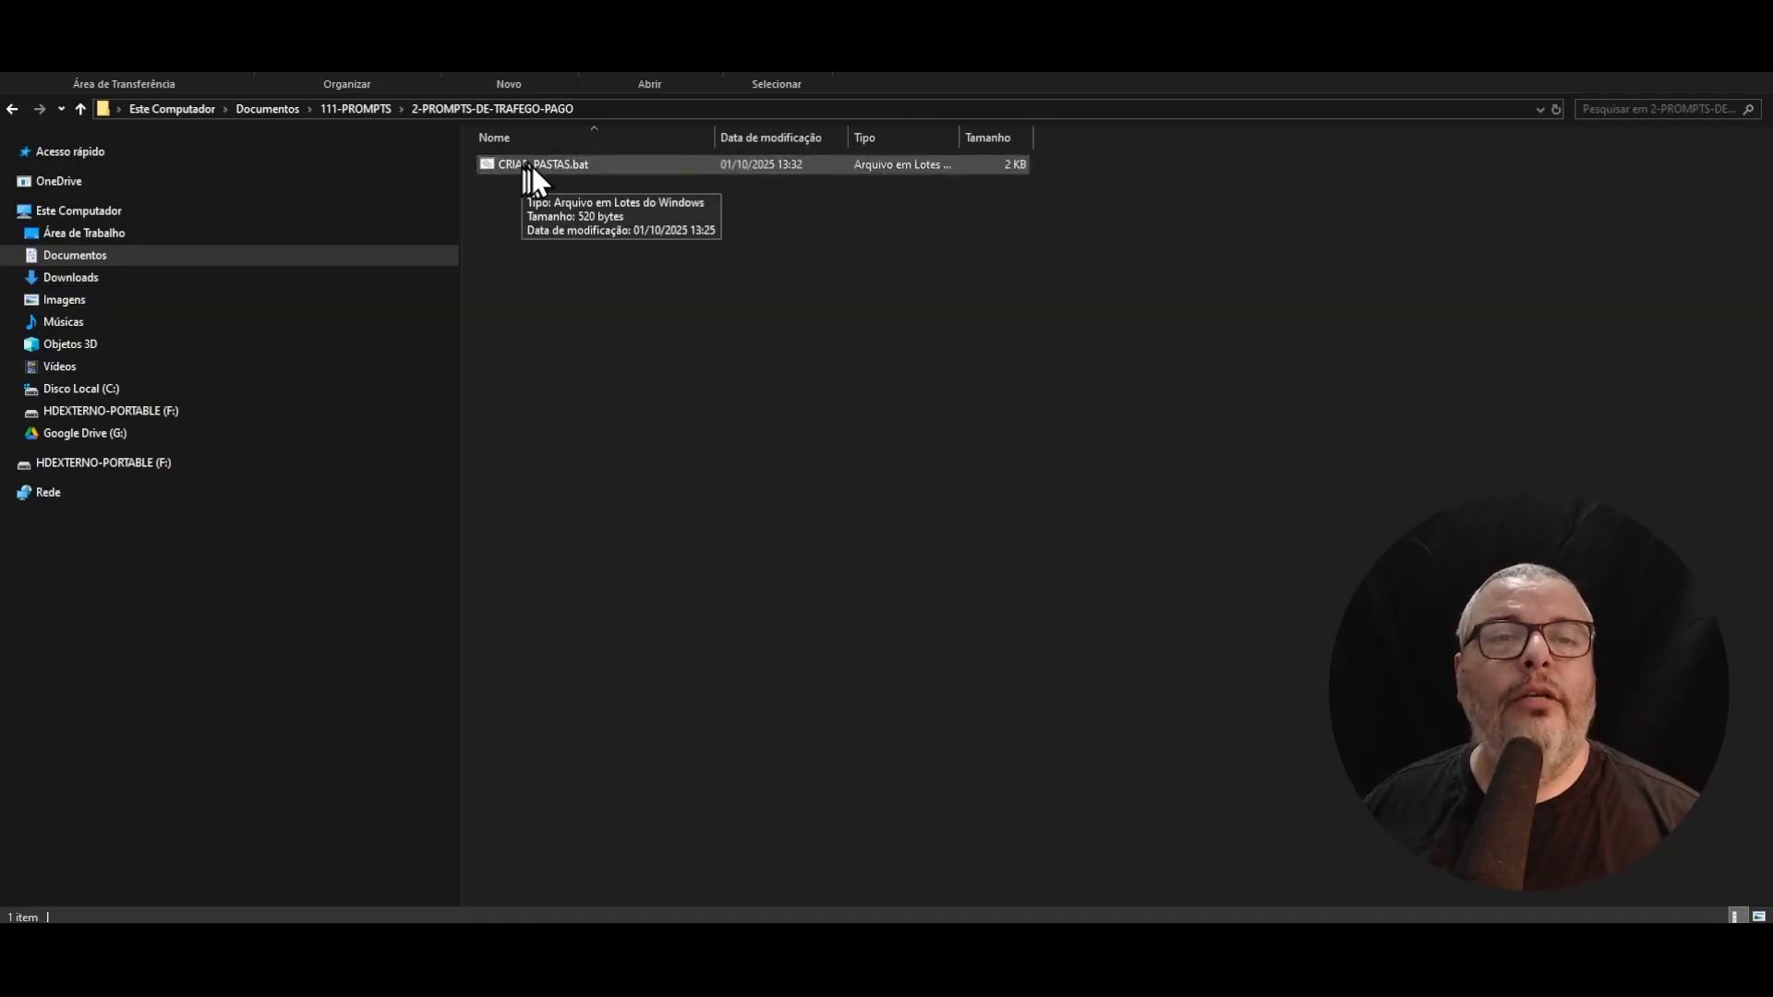
- Check the Prompts de Tráfego Pago heading in copfy HUB, then run CRIAR-PASTAS.bat in 2-PROMPTS-DE-TRAFEGO-PAGO and dismiss its console
{"action": "key", "text": "alt+Tab"}
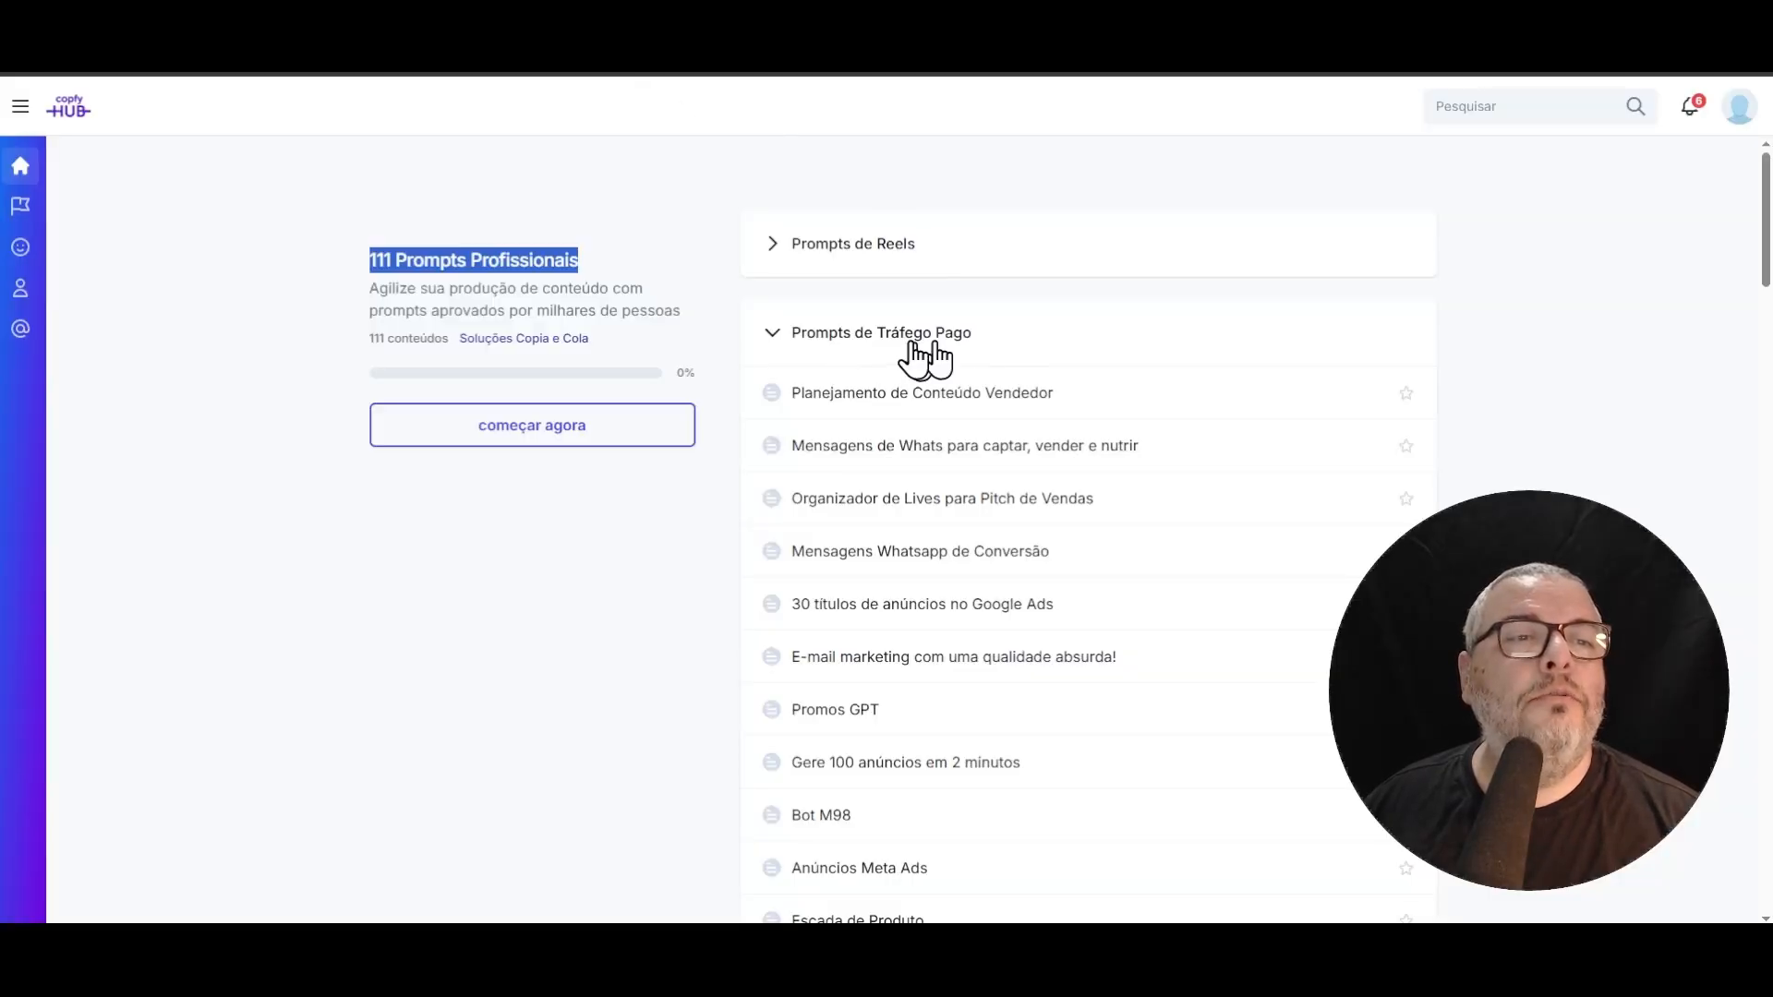
{"action": "key", "text": "alt+Tab"}
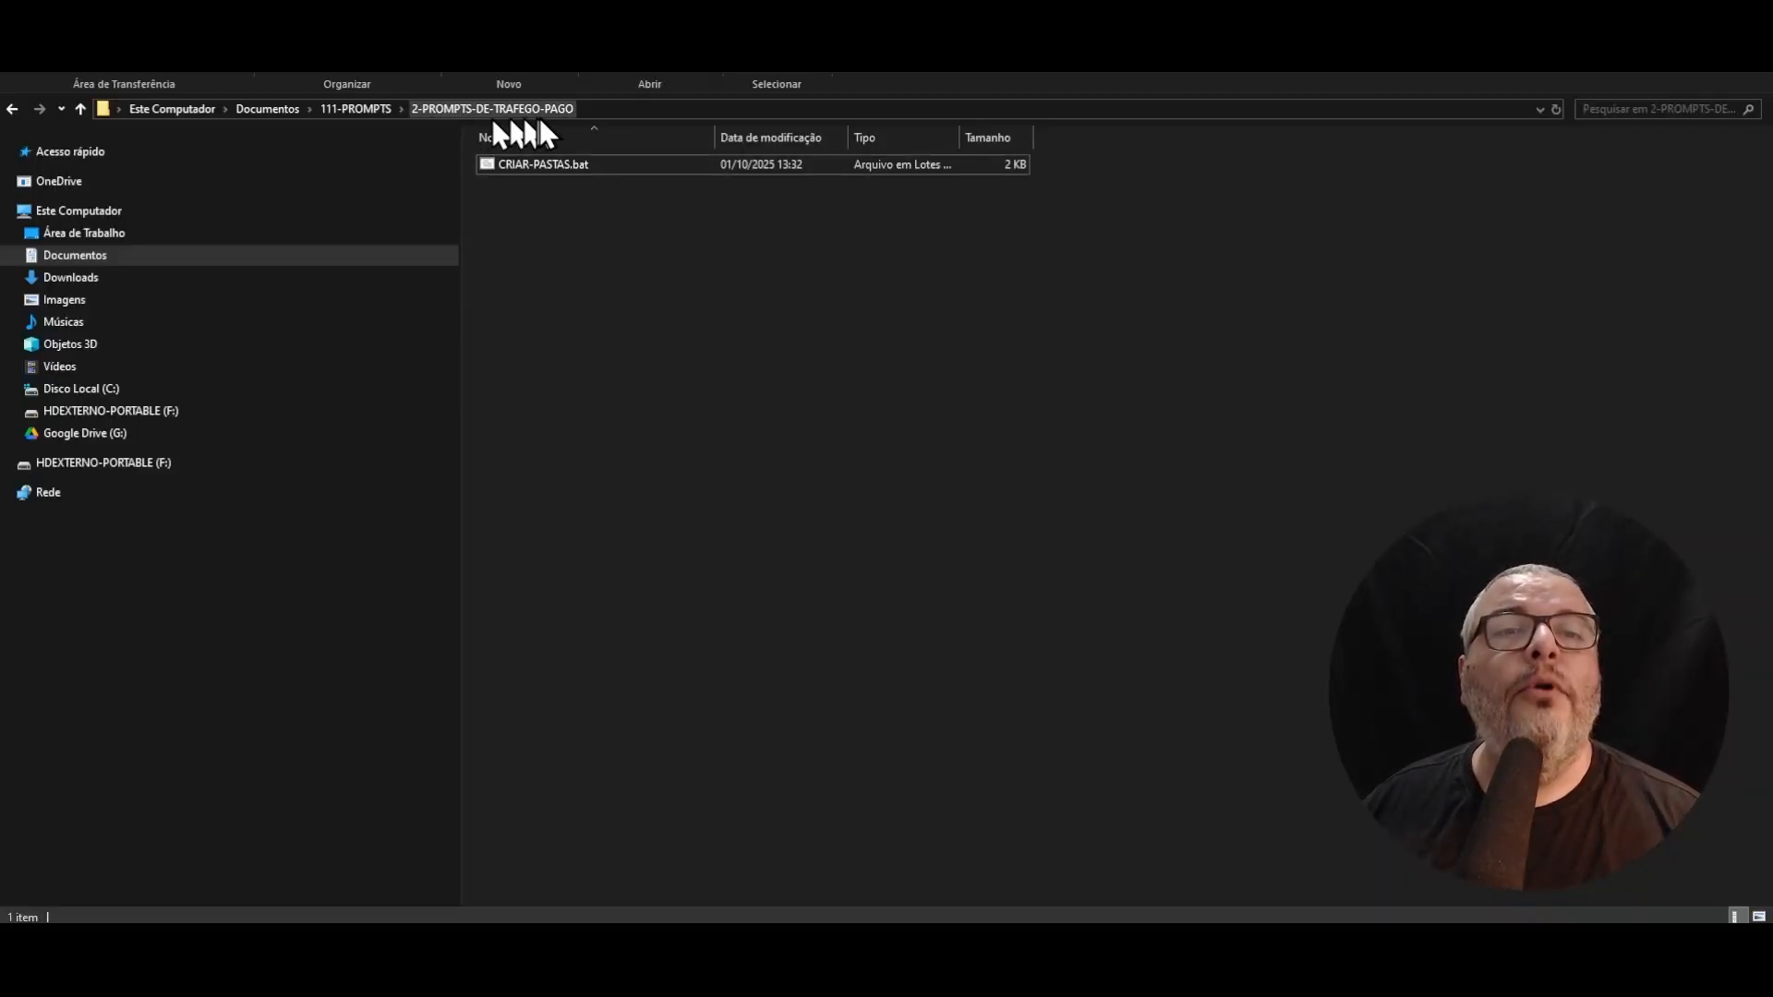
{"action": "left_click", "coordinate": [545, 167]}
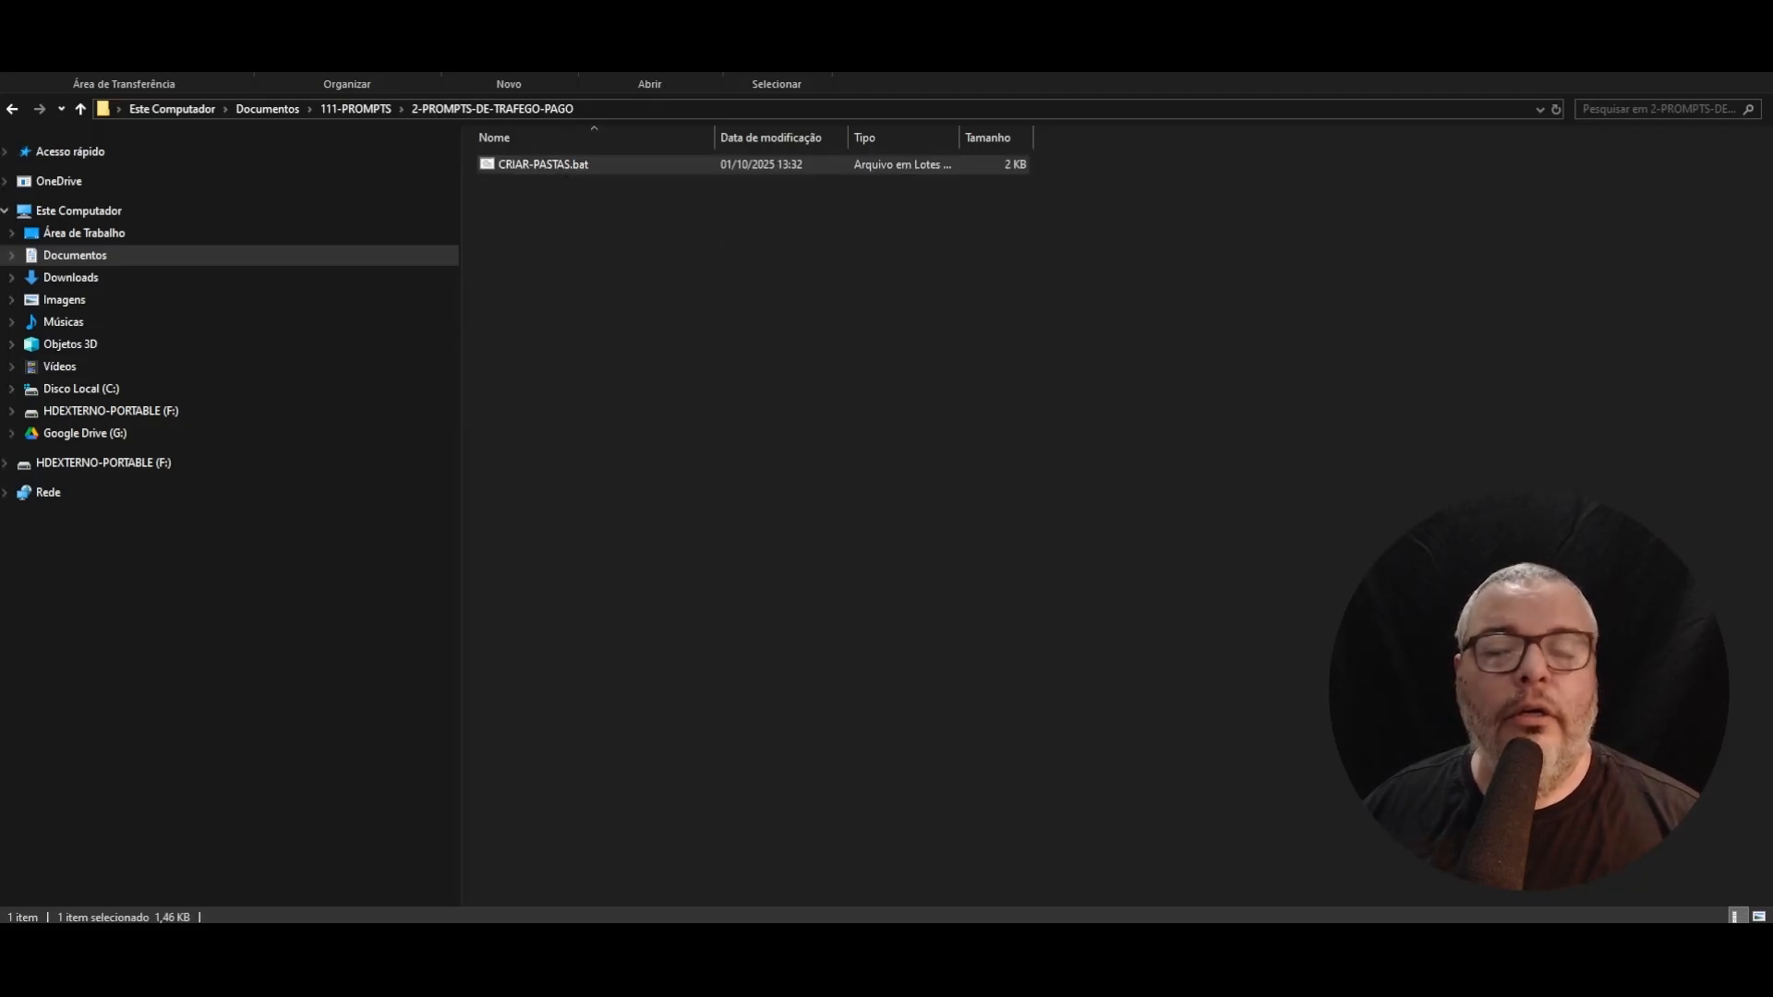
{"action": "key", "text": "Return"}
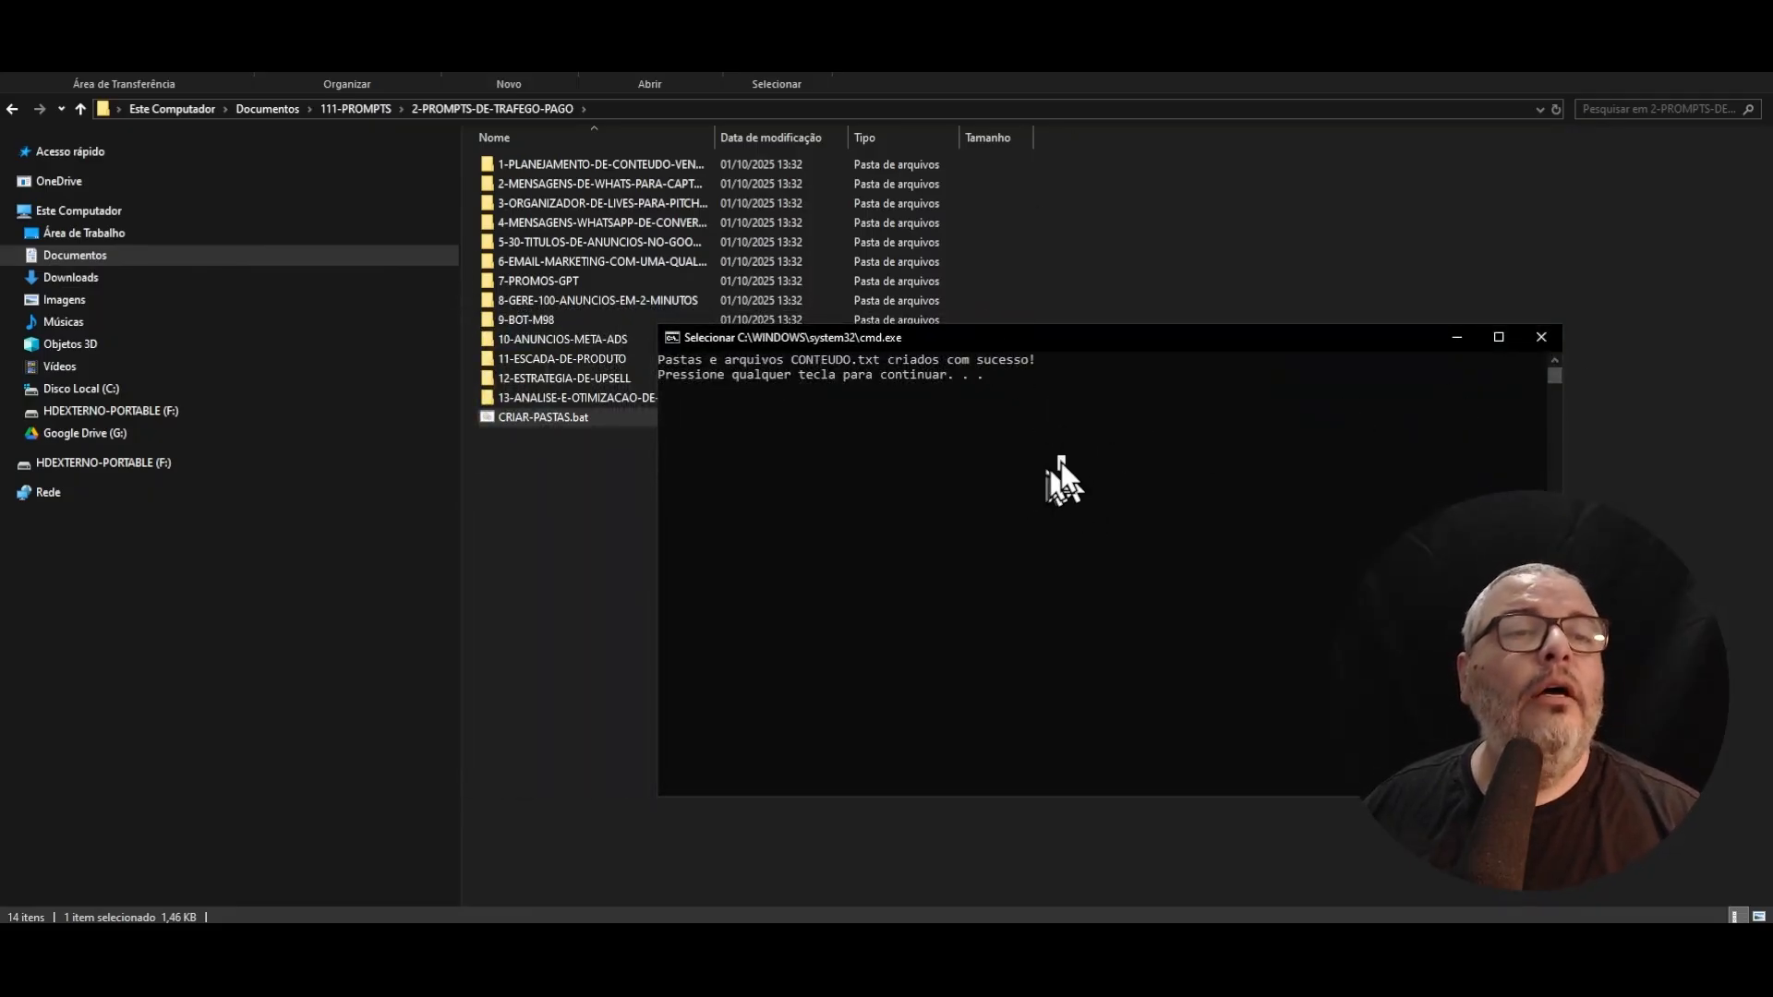
{"action": "key", "text": "Return"}
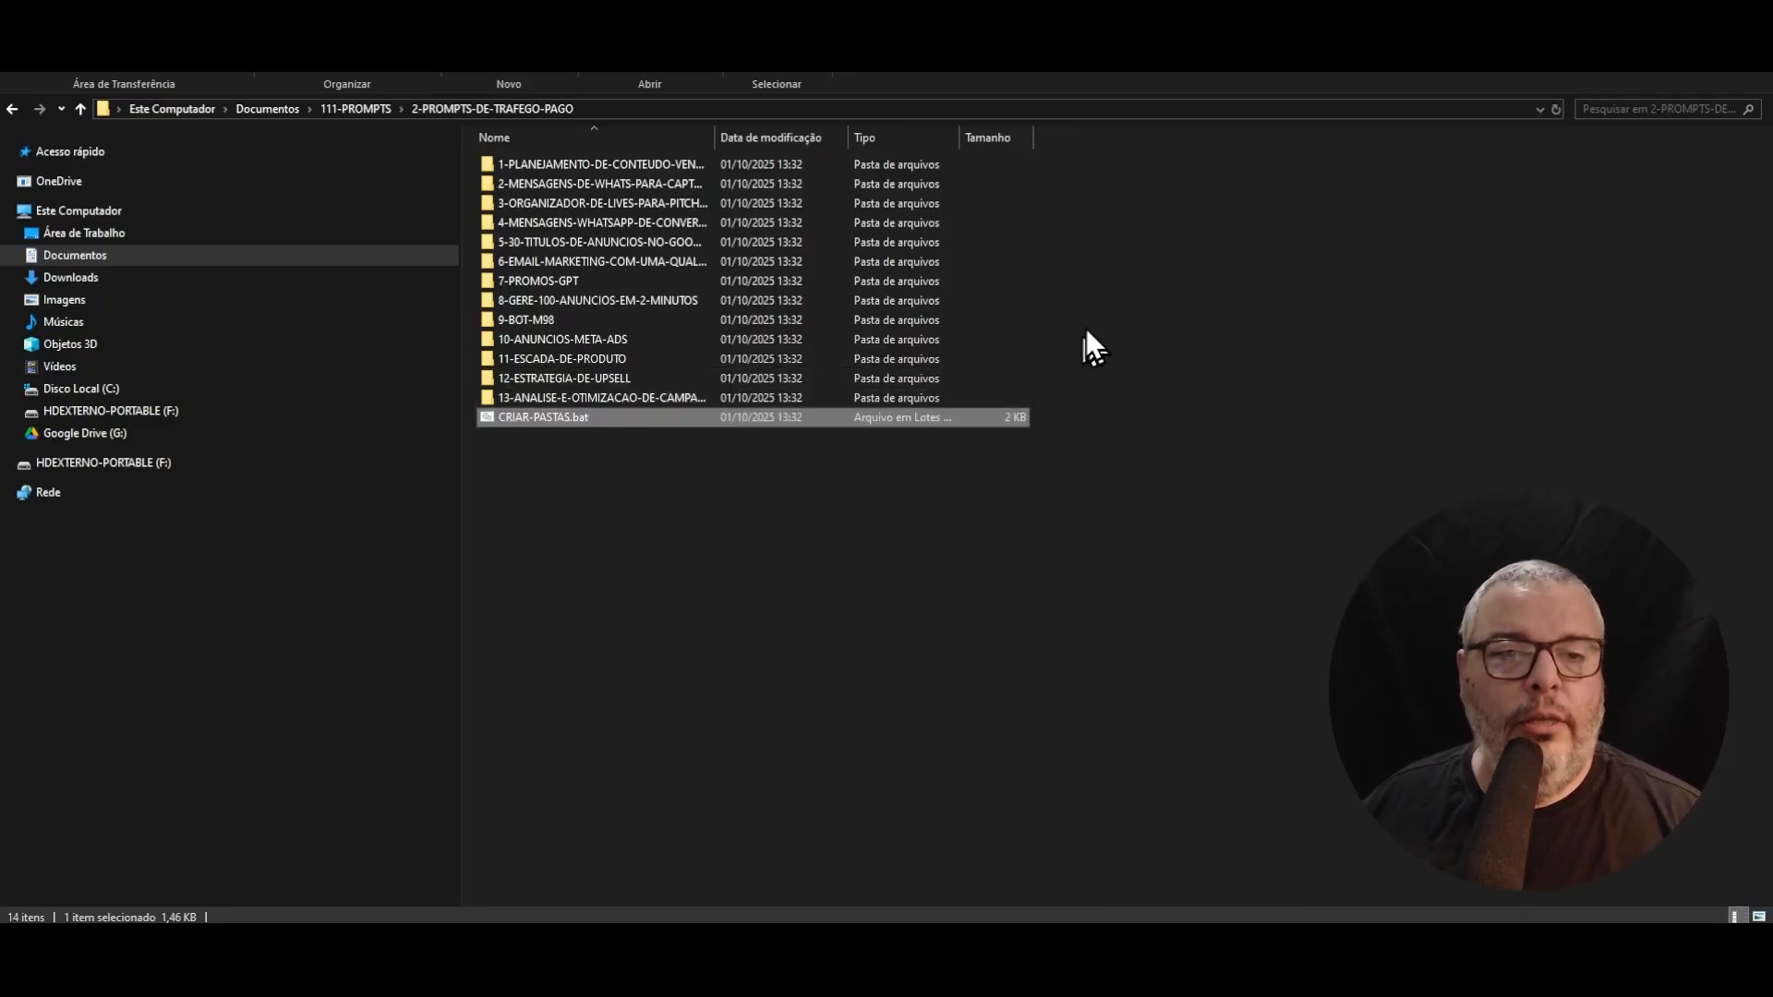
{"action": "left_click", "coordinate": [1268, 270]}
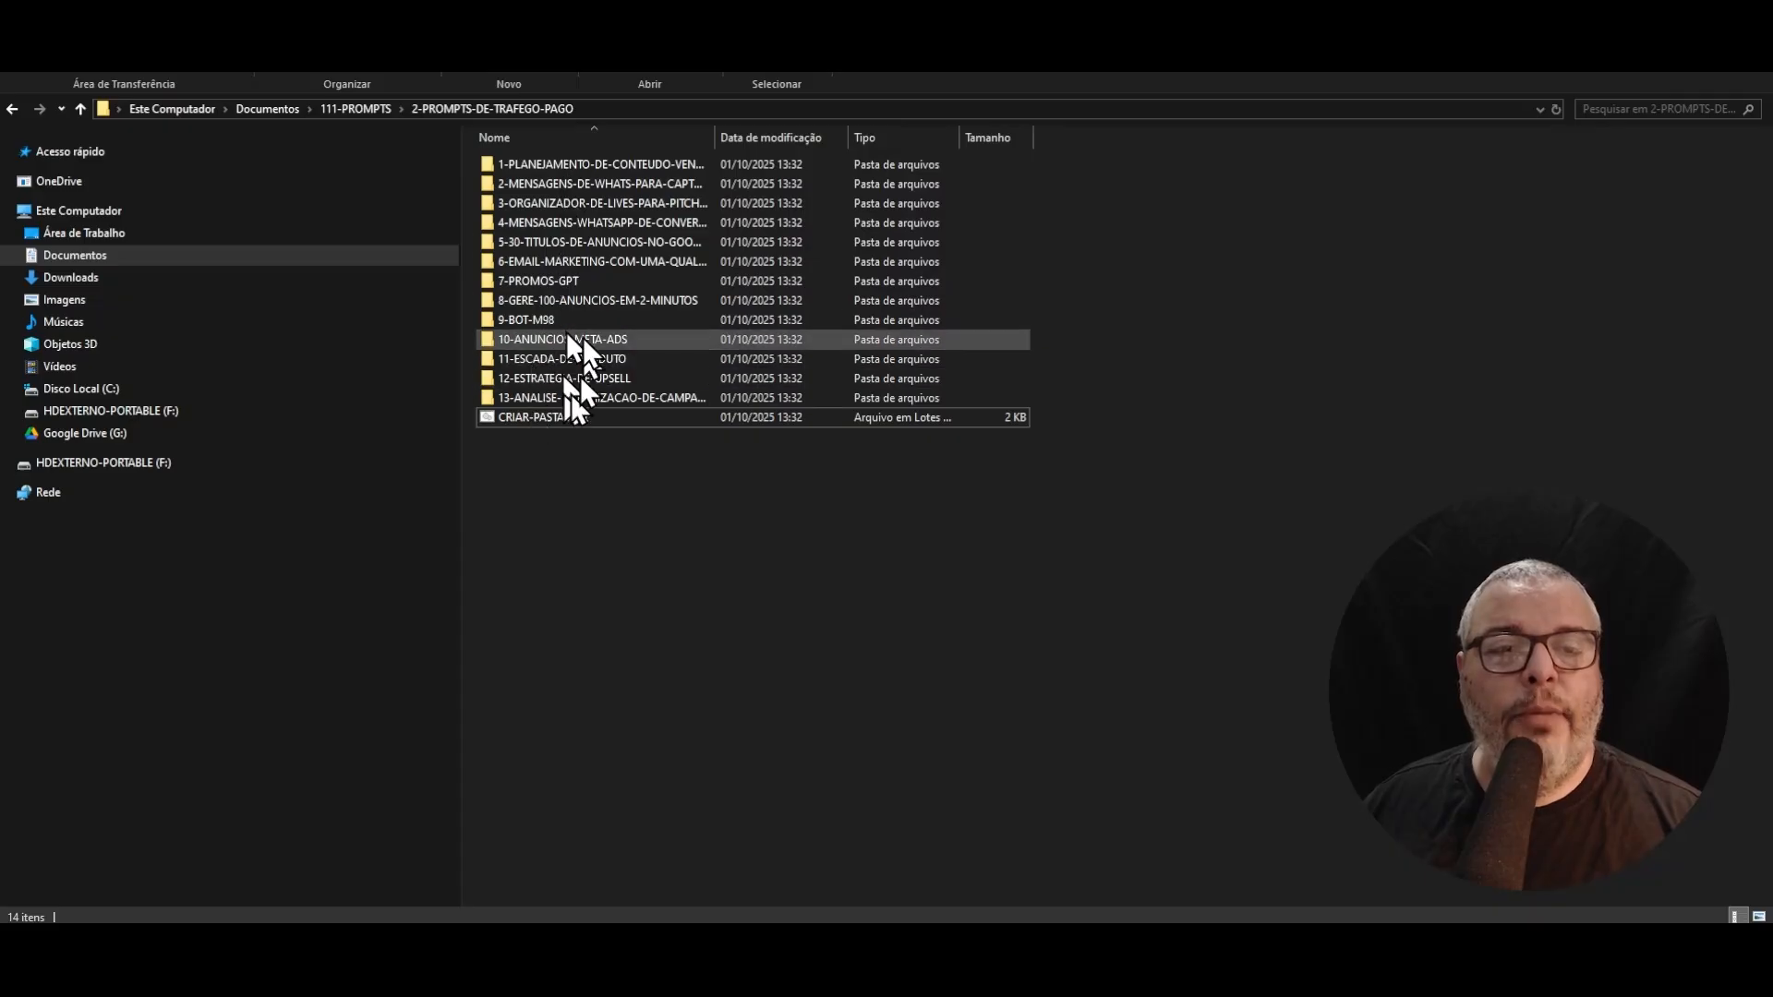
- Compare the generated folders with the Prompts de Tráfego Pago list in copfy HUB, then return to File Explorer
{"action": "key", "text": "alt+Tab"}
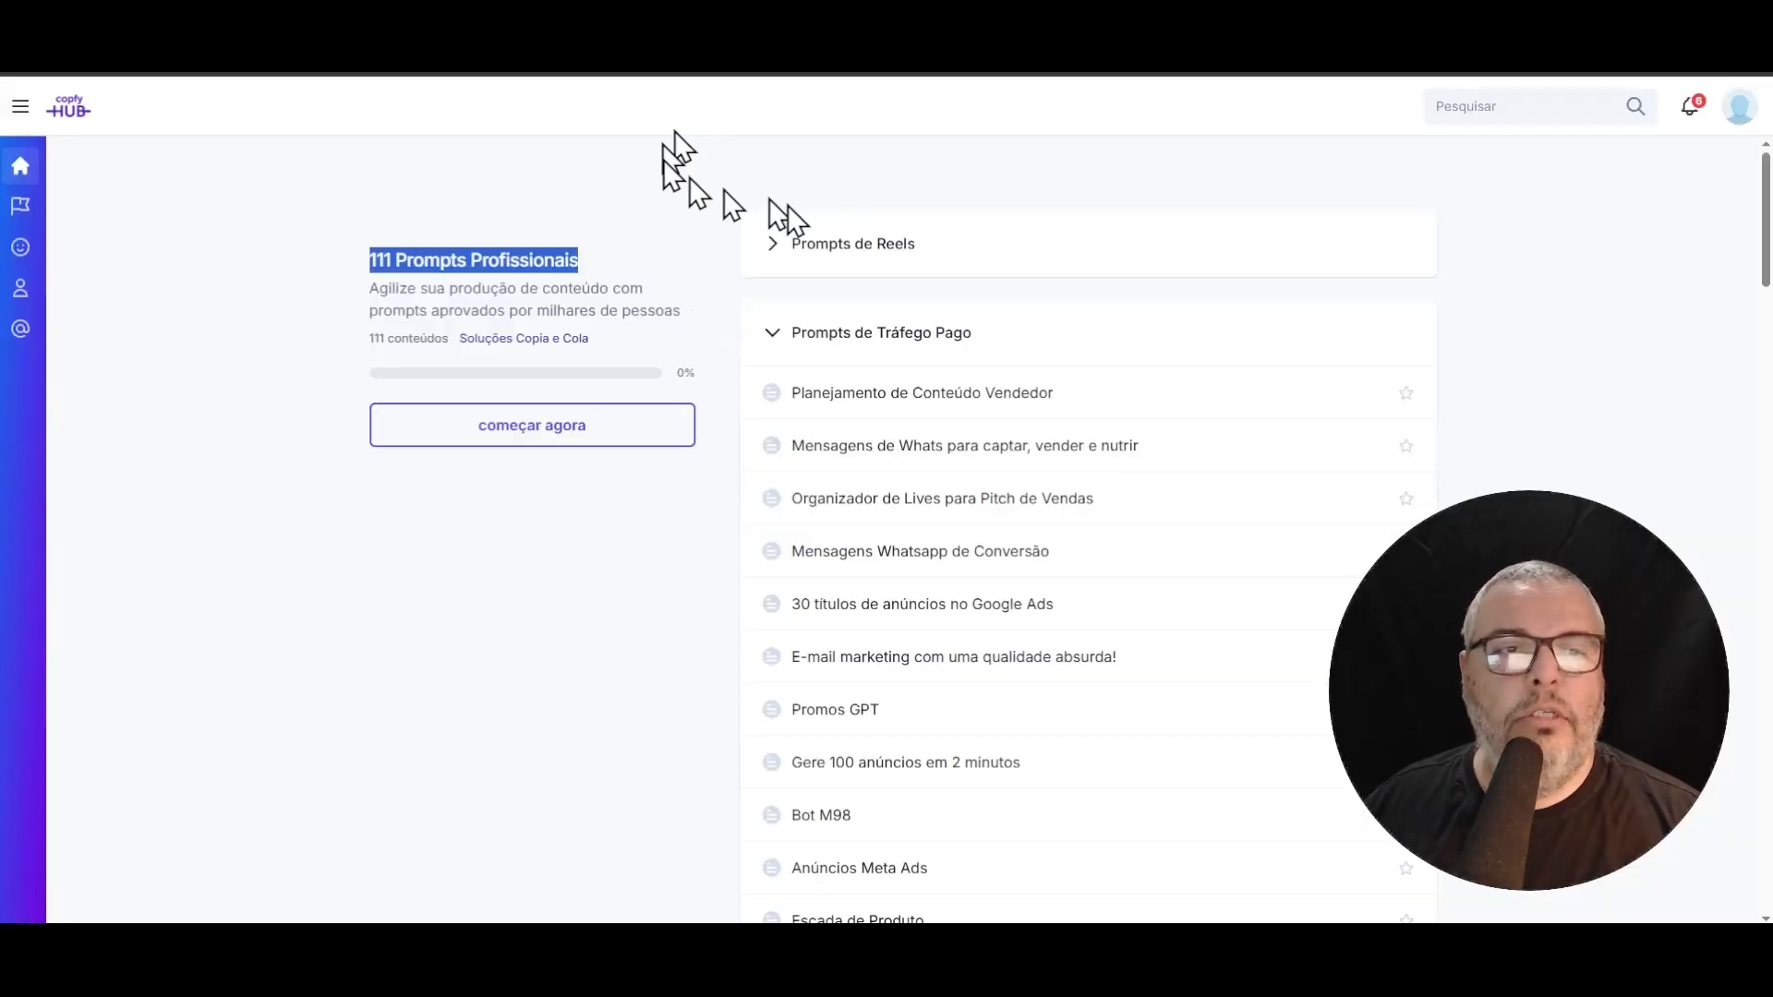
{"action": "scroll", "coordinate": [890, 404], "scroll_direction": "down", "scroll_amount": 2}
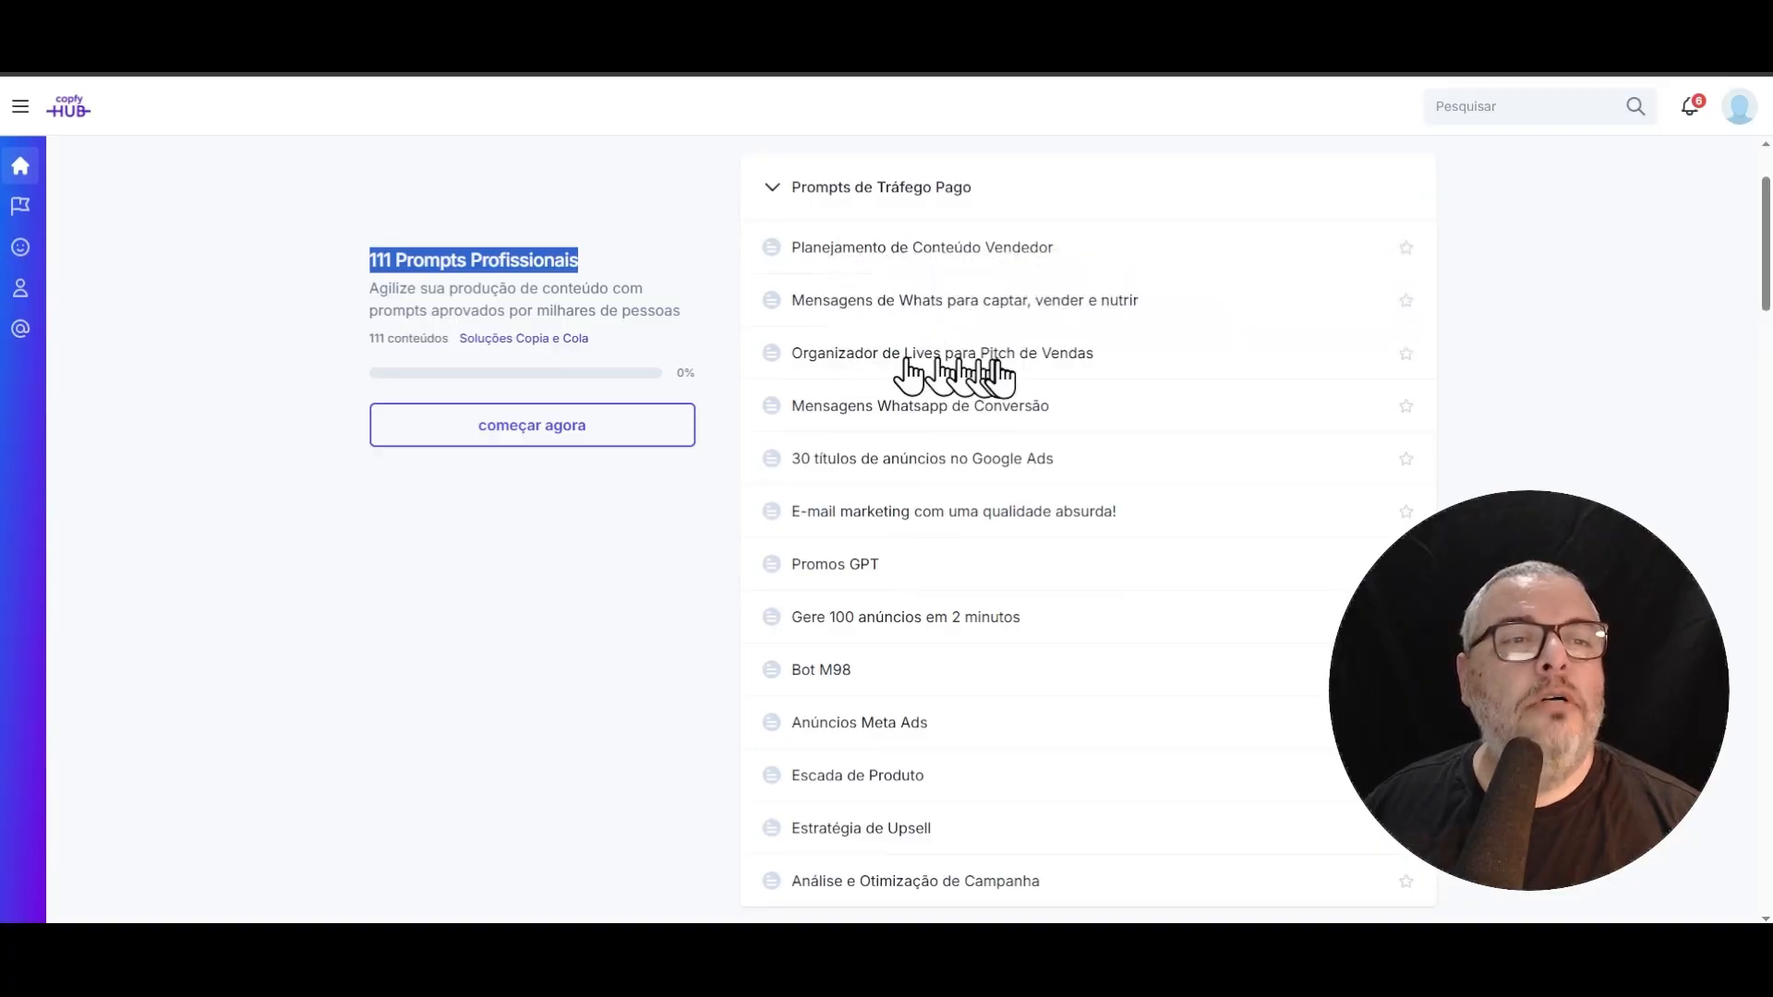
{"action": "key", "text": "alt+Tab"}
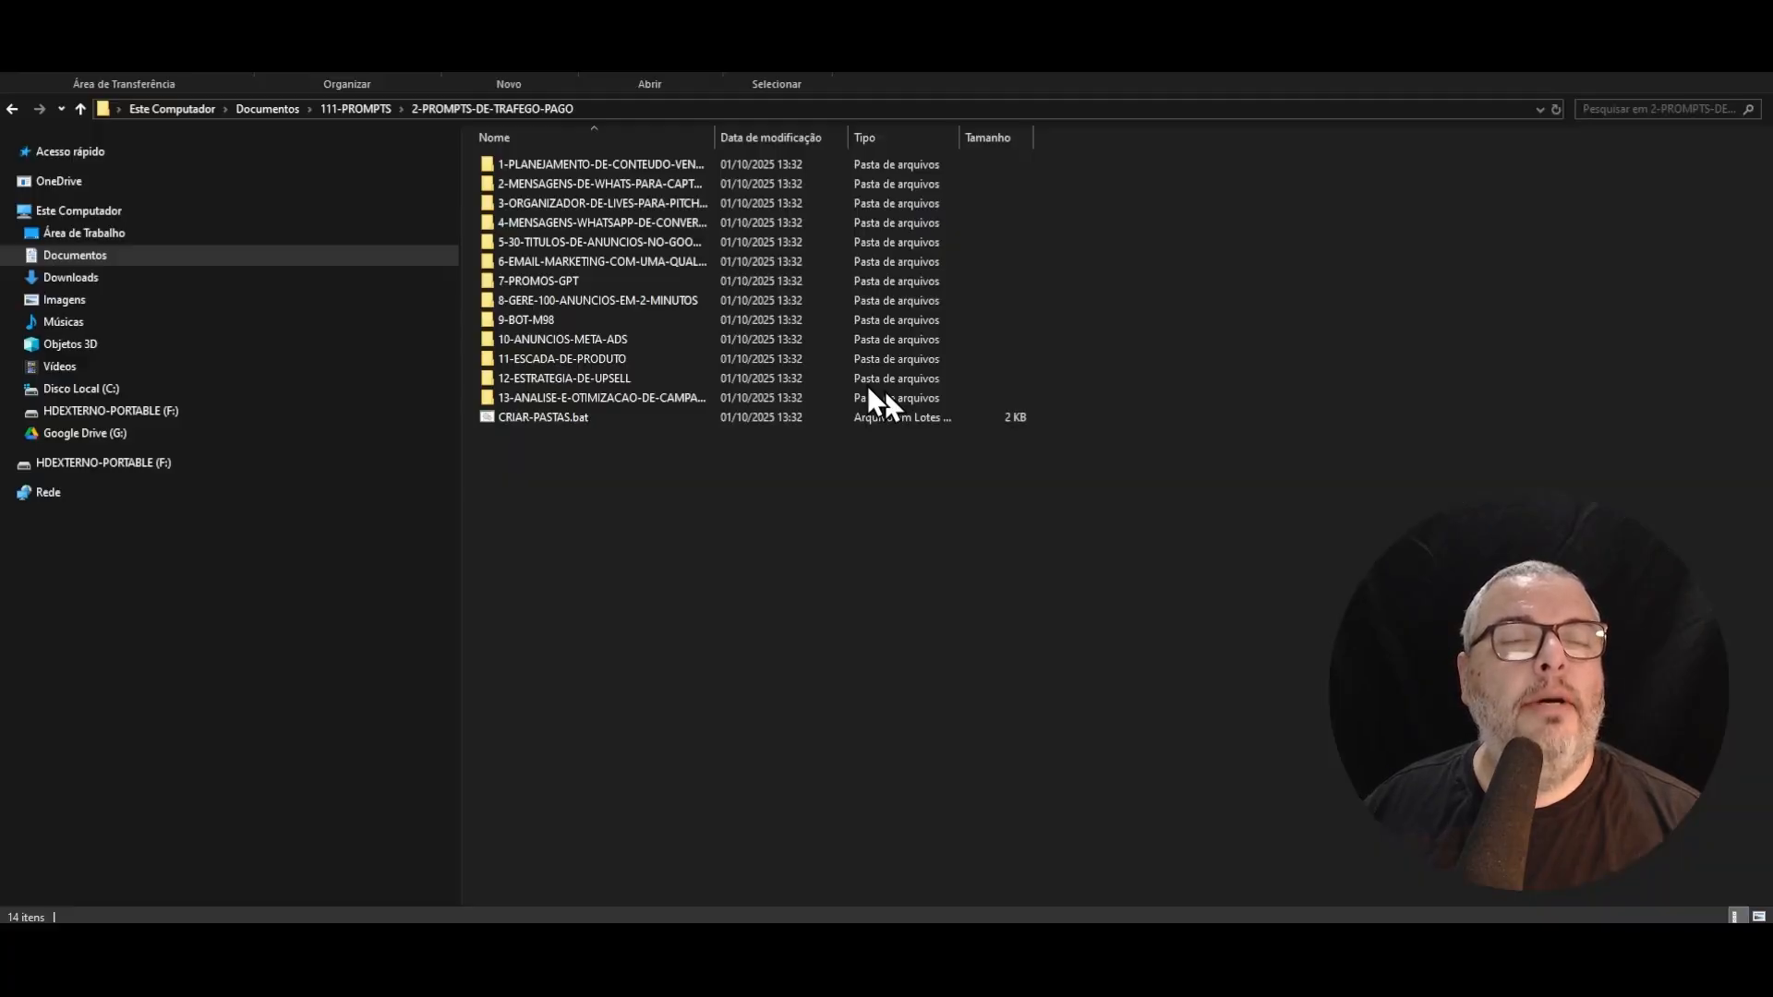
- Inspect the contents of folders 1-PLANEJAMENTO-DE-CONTEUDO-VENDEDOR, 8-GERE-100-ANUNCIOS-EM-2-MINUTOS and 12-ESTRATEGIA-DE-UPSELL for CONTEUDO.txt, then return to the parent folder
{"action": "double_click", "coordinate": [568, 165]}
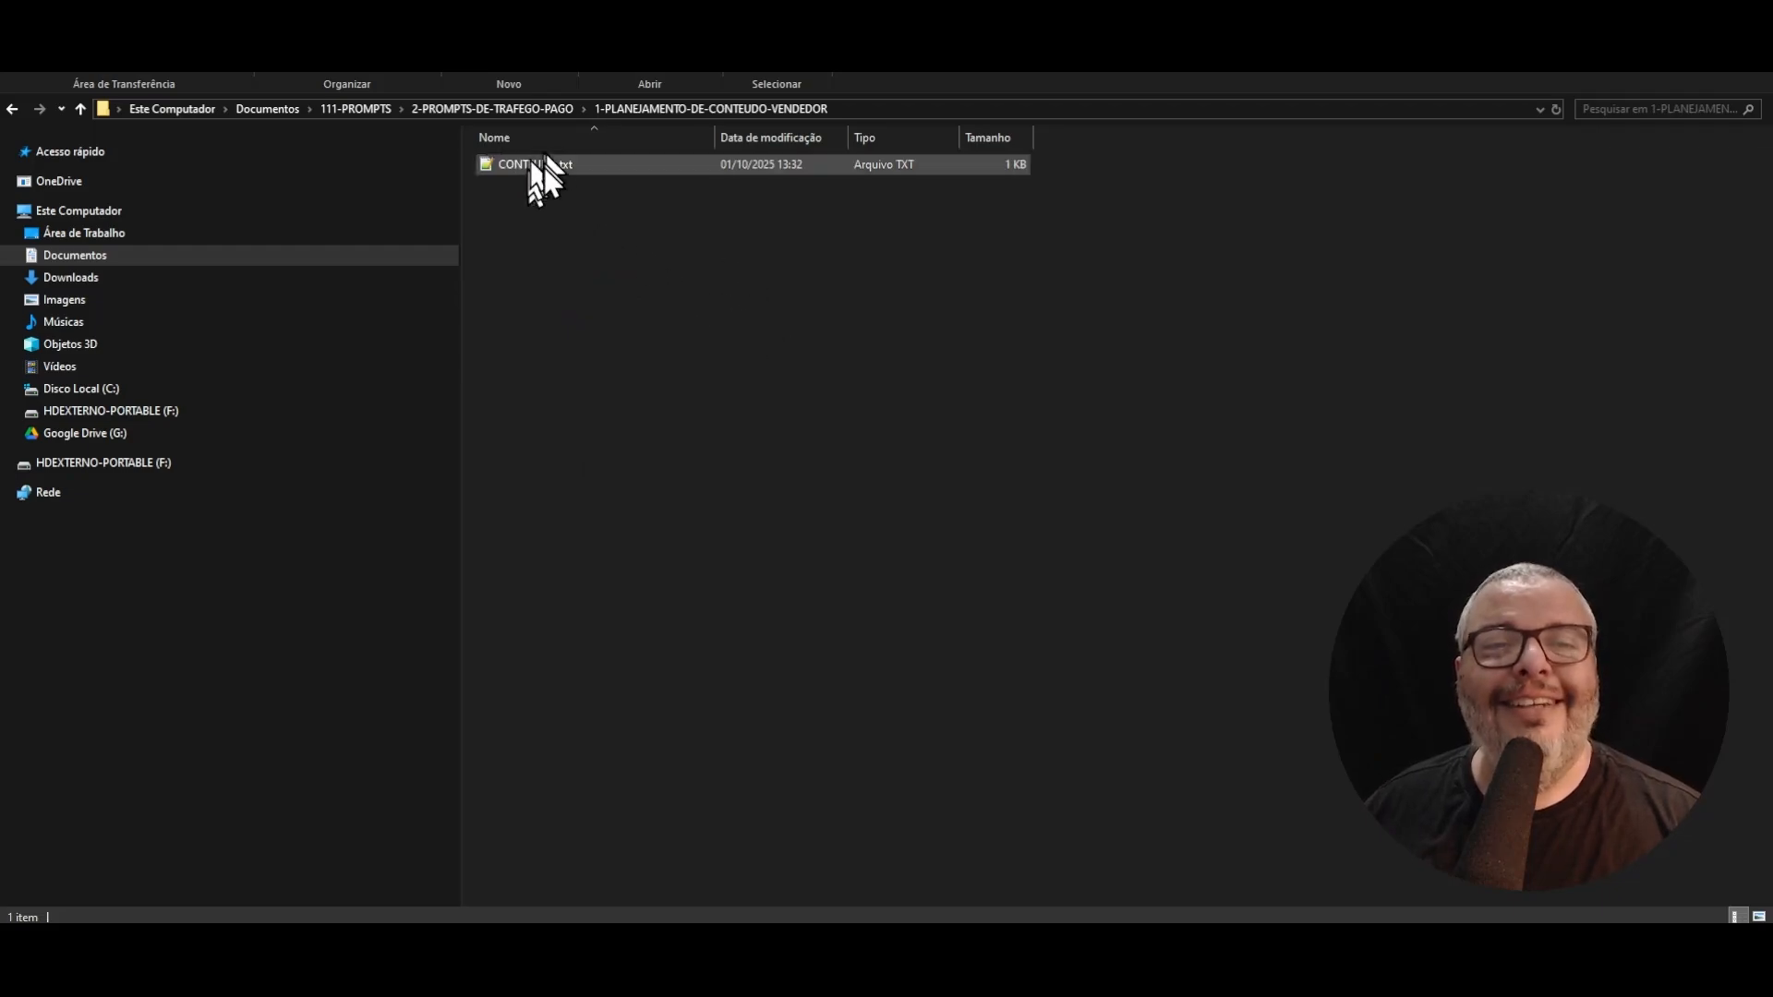
{"action": "left_click", "coordinate": [539, 112]}
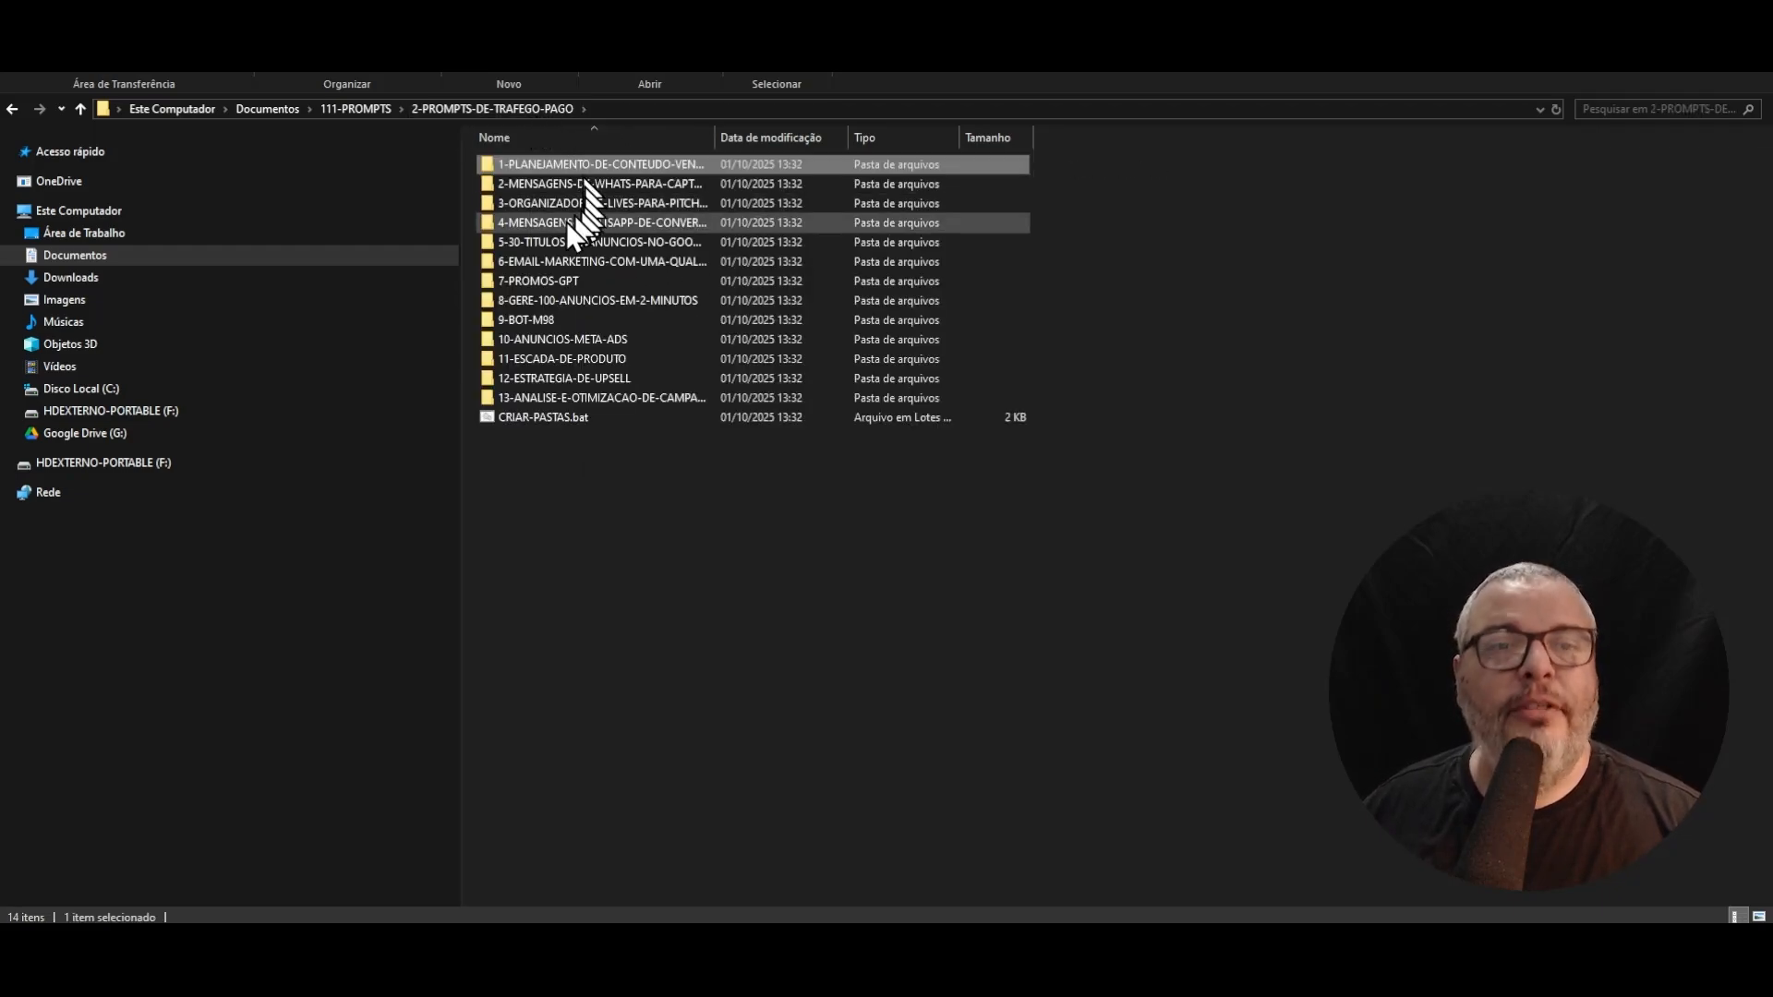
{"action": "double_click", "coordinate": [518, 300]}
{"action": "left_click", "coordinate": [551, 168]}
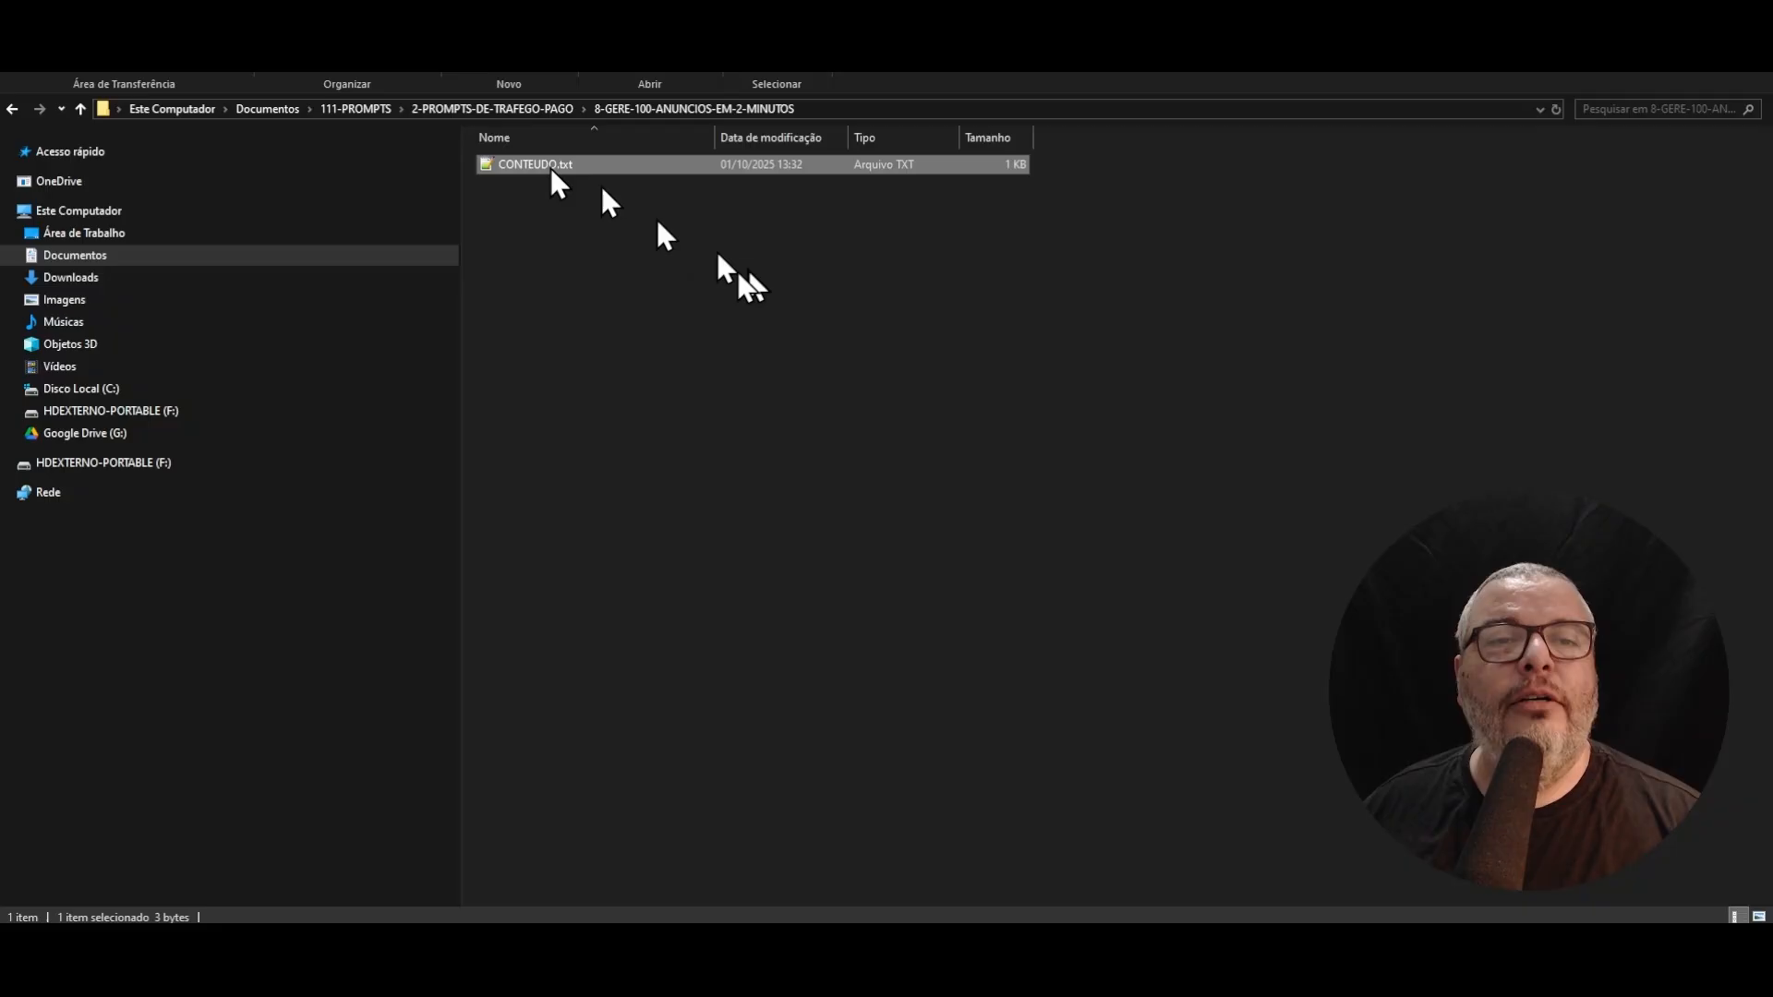
{"action": "left_click", "coordinate": [539, 111]}
{"action": "left_click", "coordinate": [537, 380]}
{"action": "double_click", "coordinate": [537, 379]}
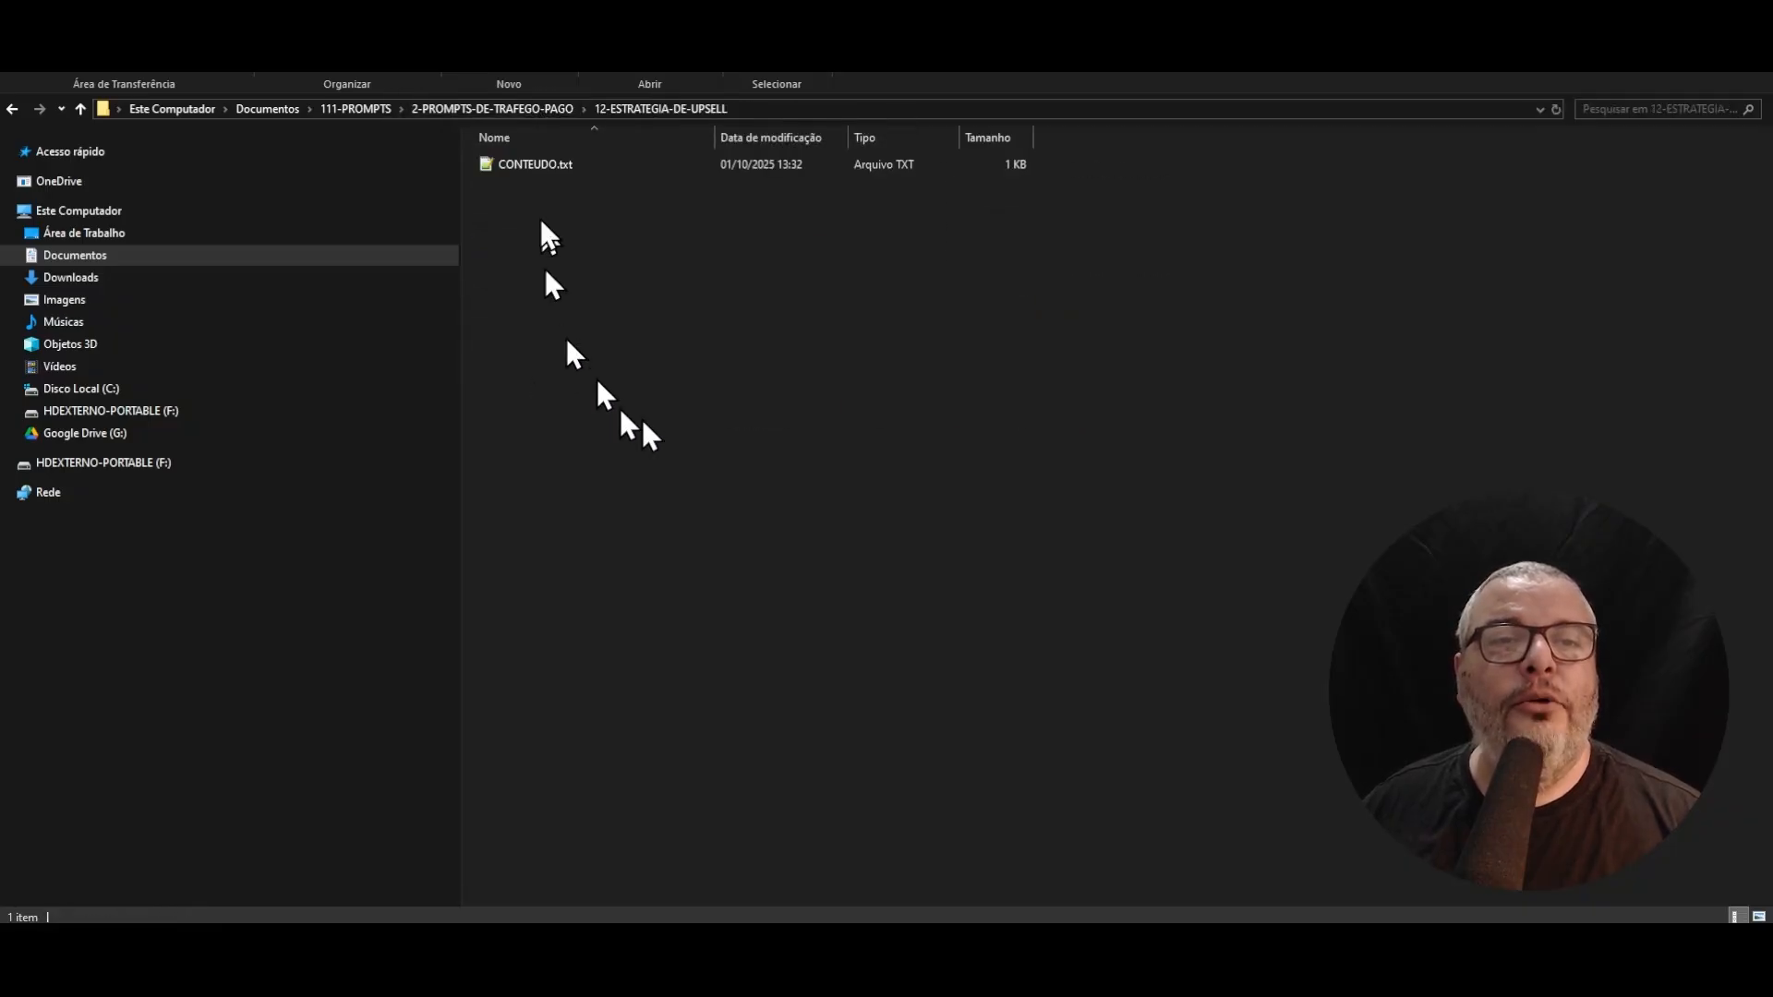
{"action": "left_click", "coordinate": [521, 163]}
{"action": "left_click", "coordinate": [522, 111]}
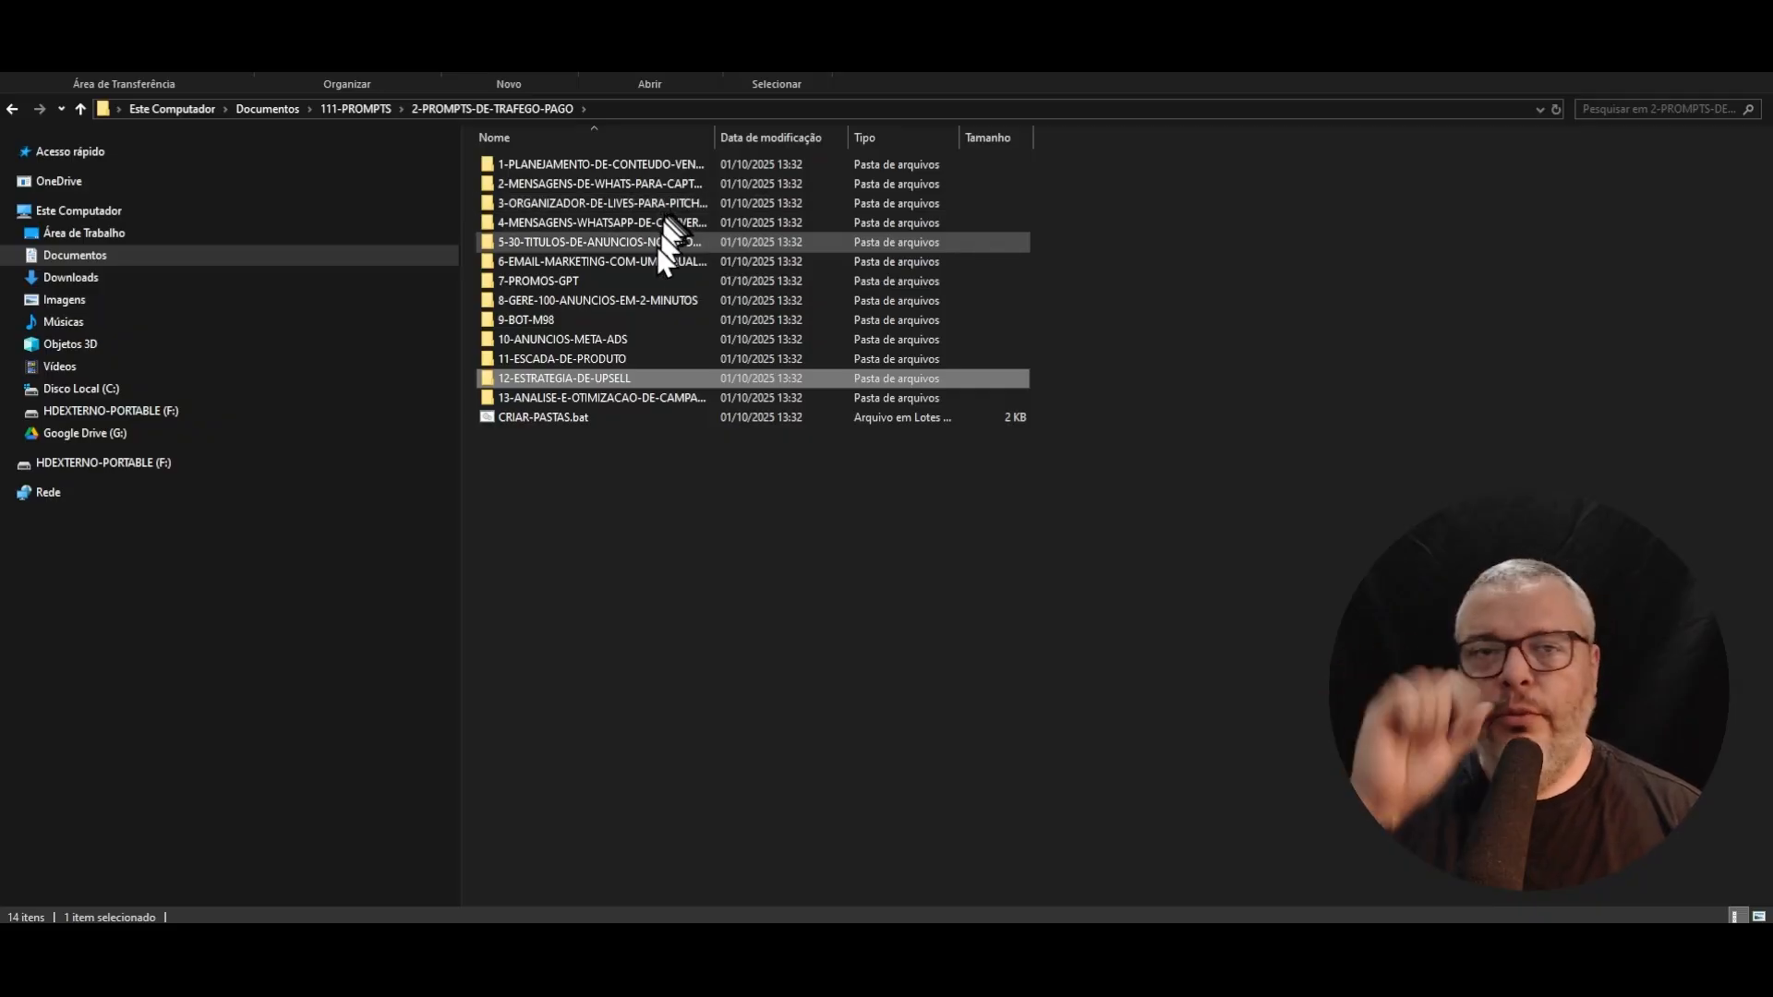
- Open CONTEUDO.txt from the 1-PLANEJAMENTO-DE-CONTEUDO-VENDEDOR folder in Notepad++ and reposition its window over File Explorer
{"action": "left_click", "coordinate": [608, 167]}
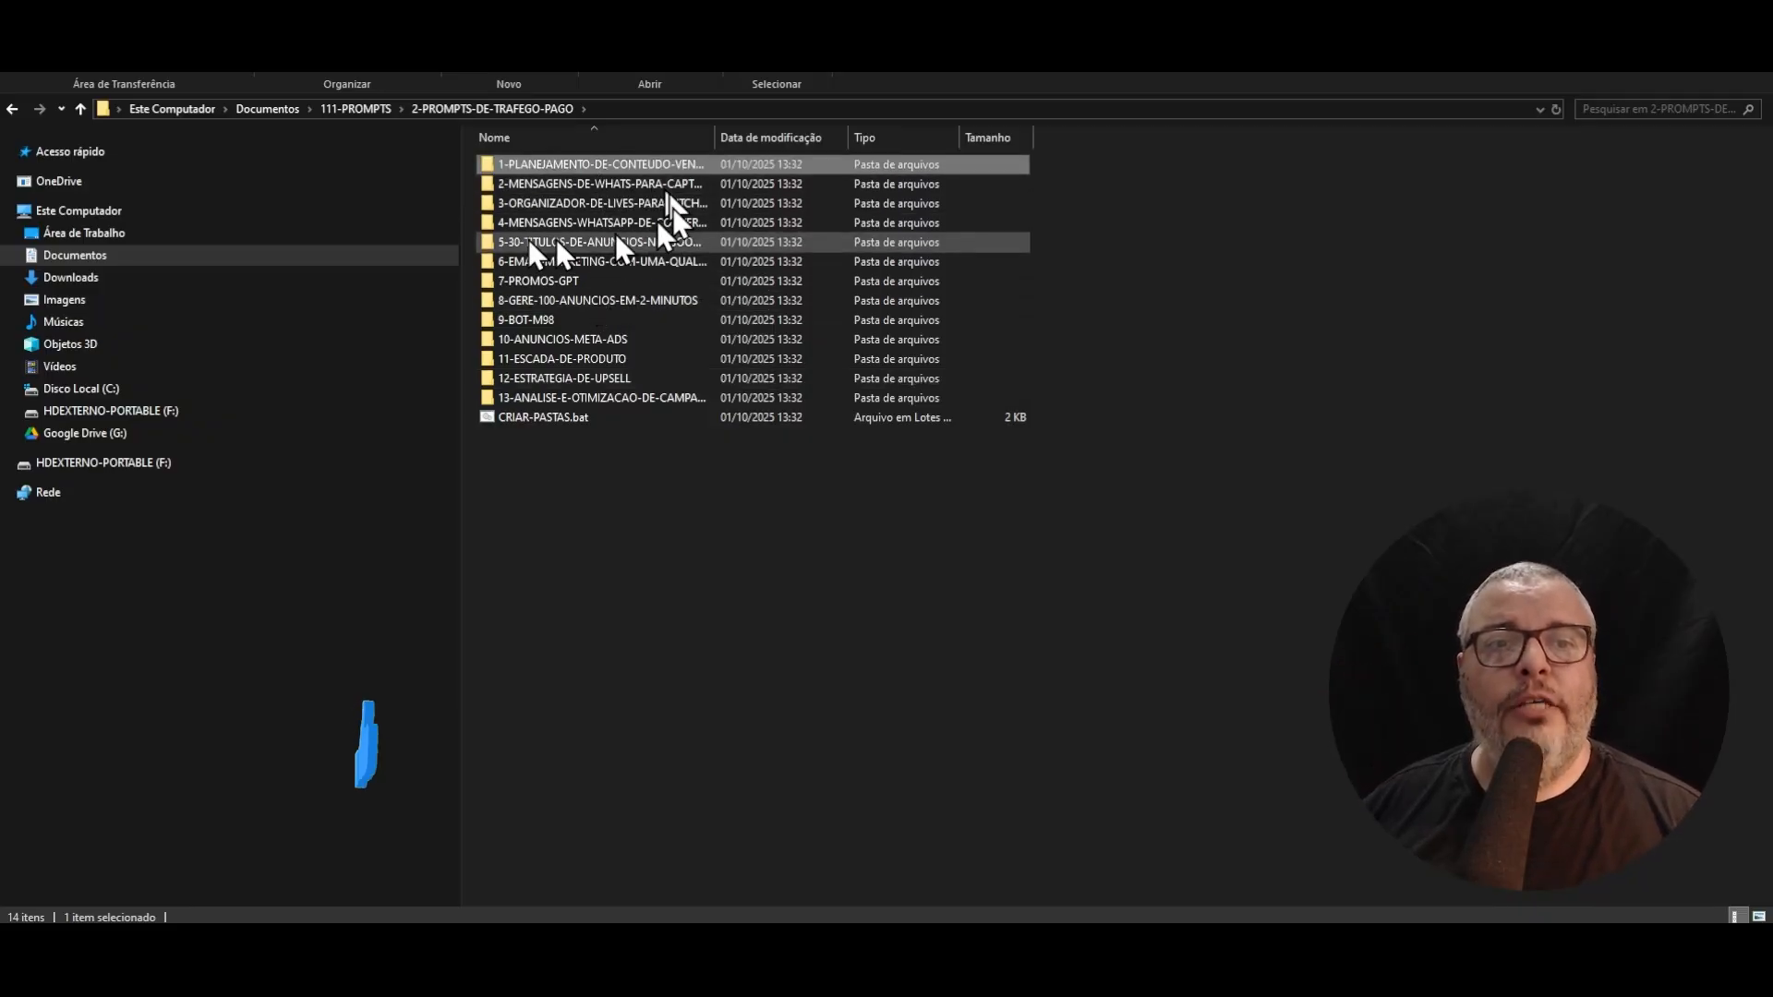
{"action": "double_click", "coordinate": [580, 164]}
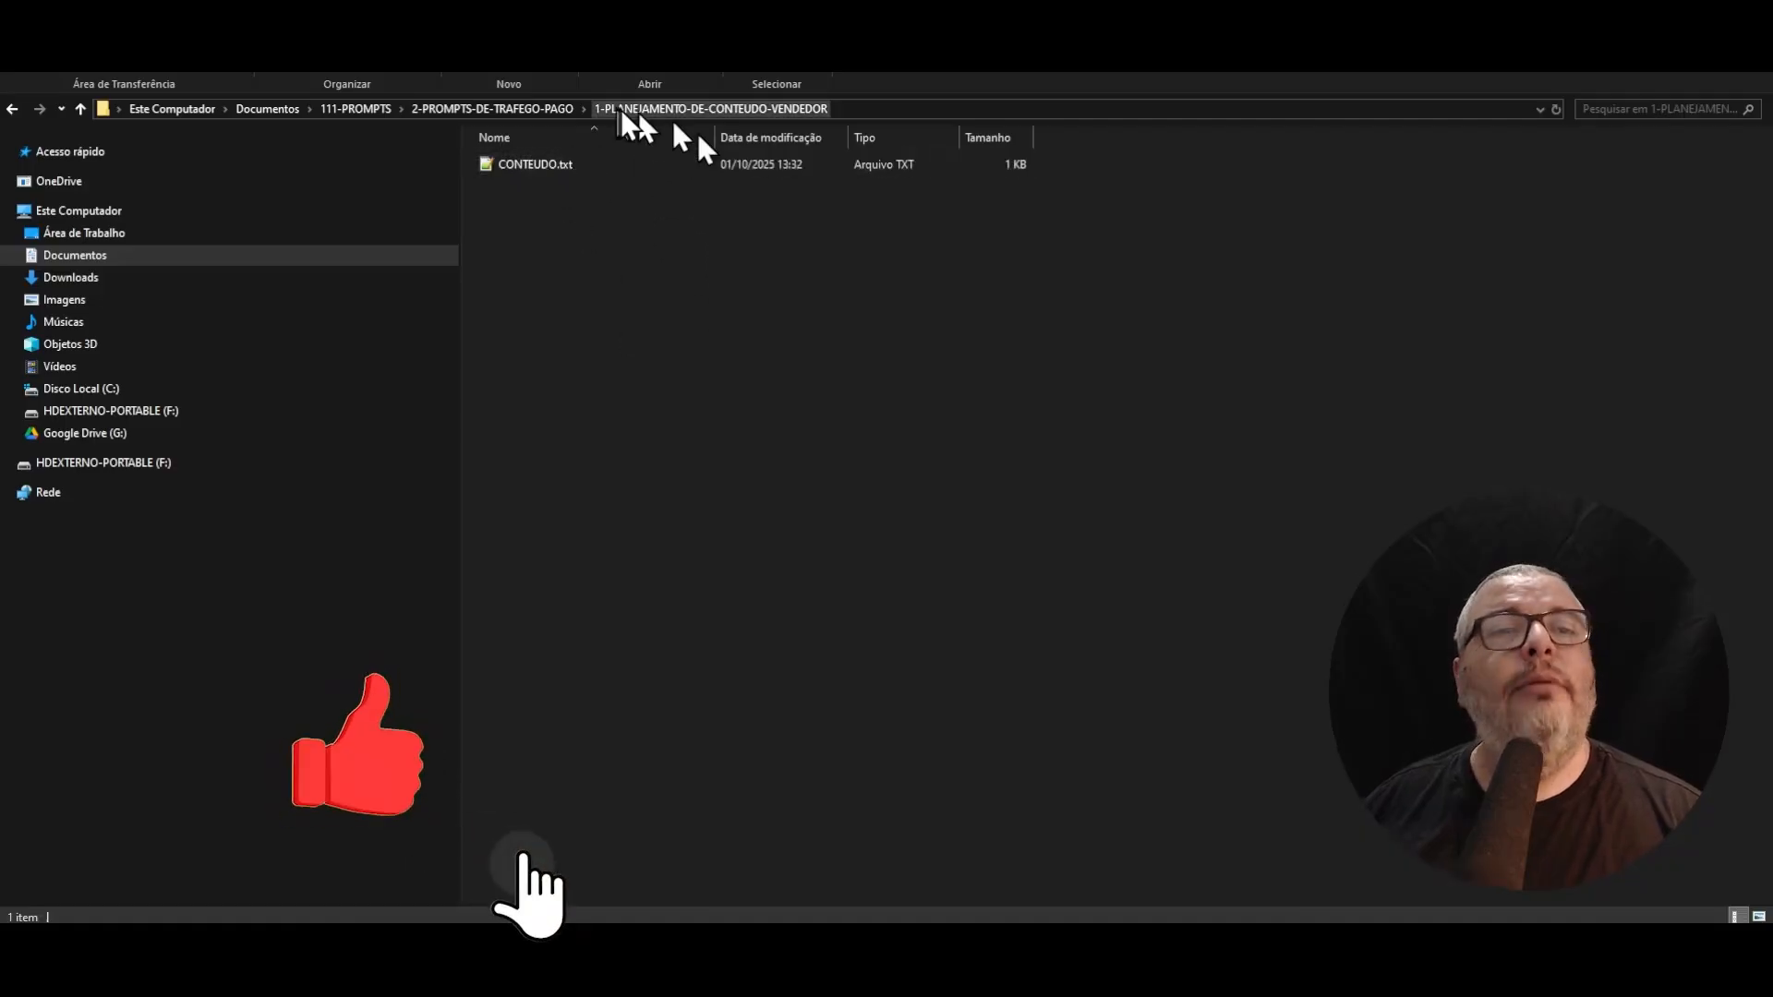
{"action": "left_click", "coordinate": [528, 164]}
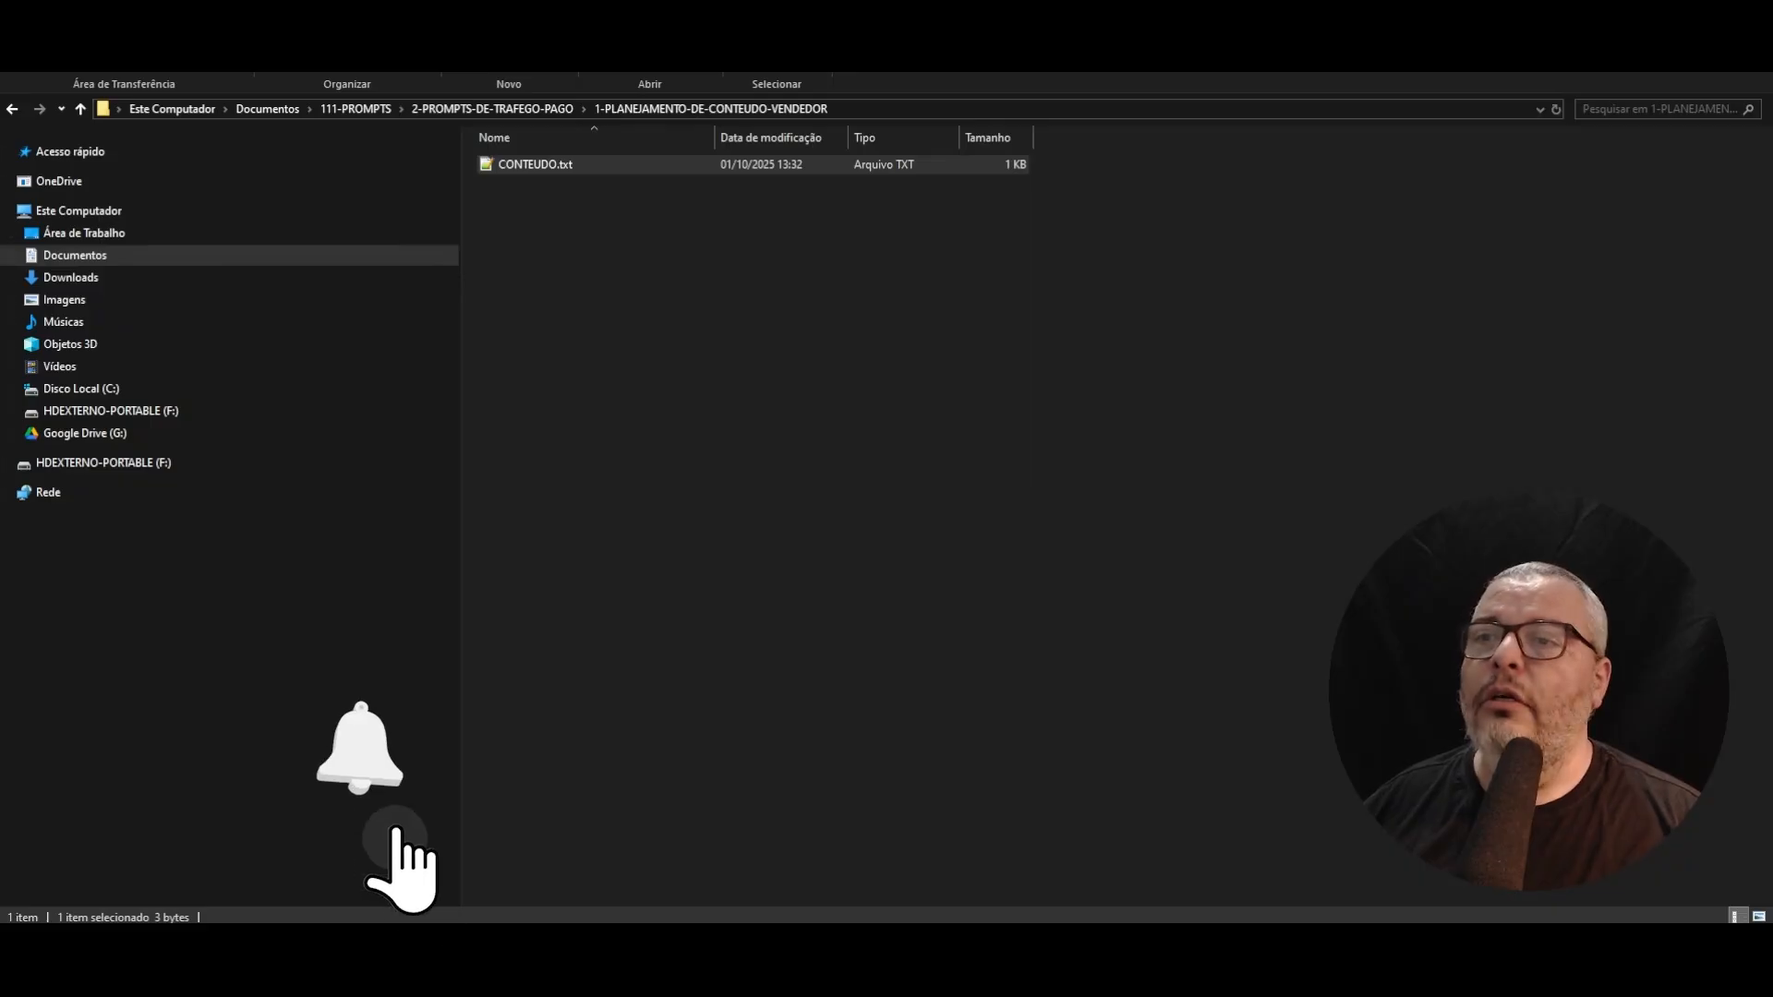
{"action": "mouse_move", "coordinate": [4, 189]}
{"action": "left_mouse_down"}
{"action": "mouse_move", "coordinate": [895, 245]}
{"action": "mouse_move", "coordinate": [844, 250]}
{"action": "left_mouse_up"}
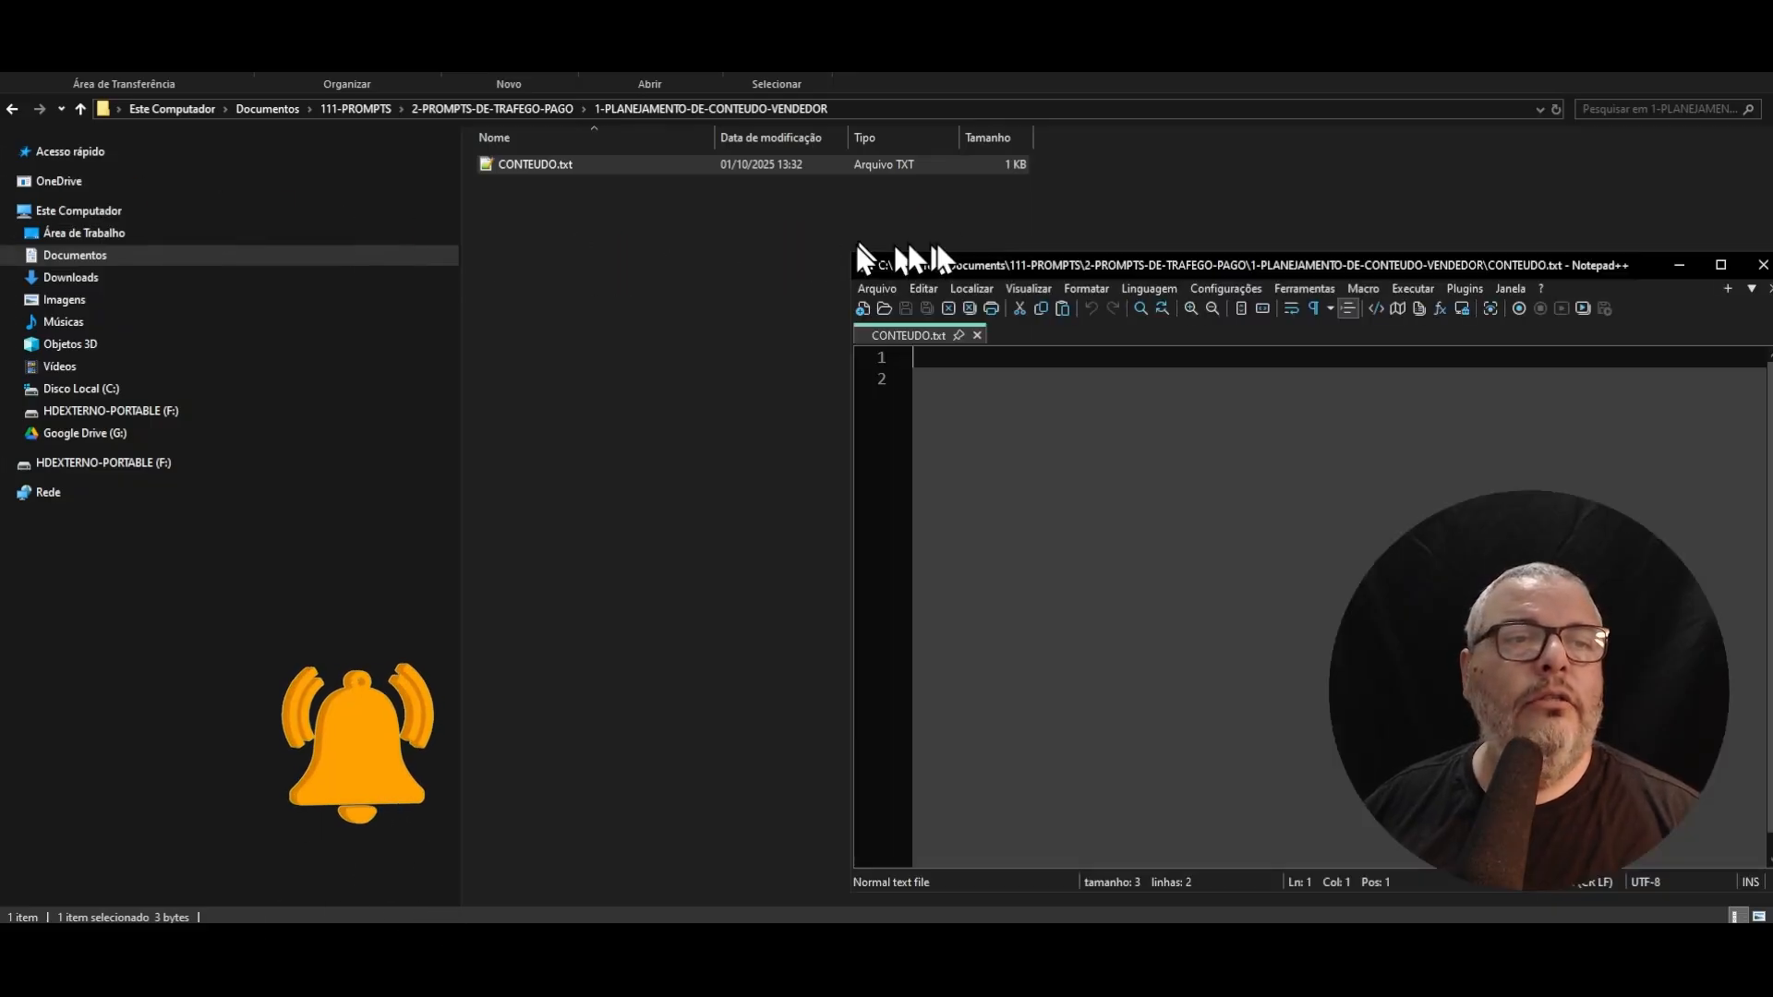
{"action": "left_click_drag", "start_coordinate": [1116, 274], "coordinate": [578, 129]}
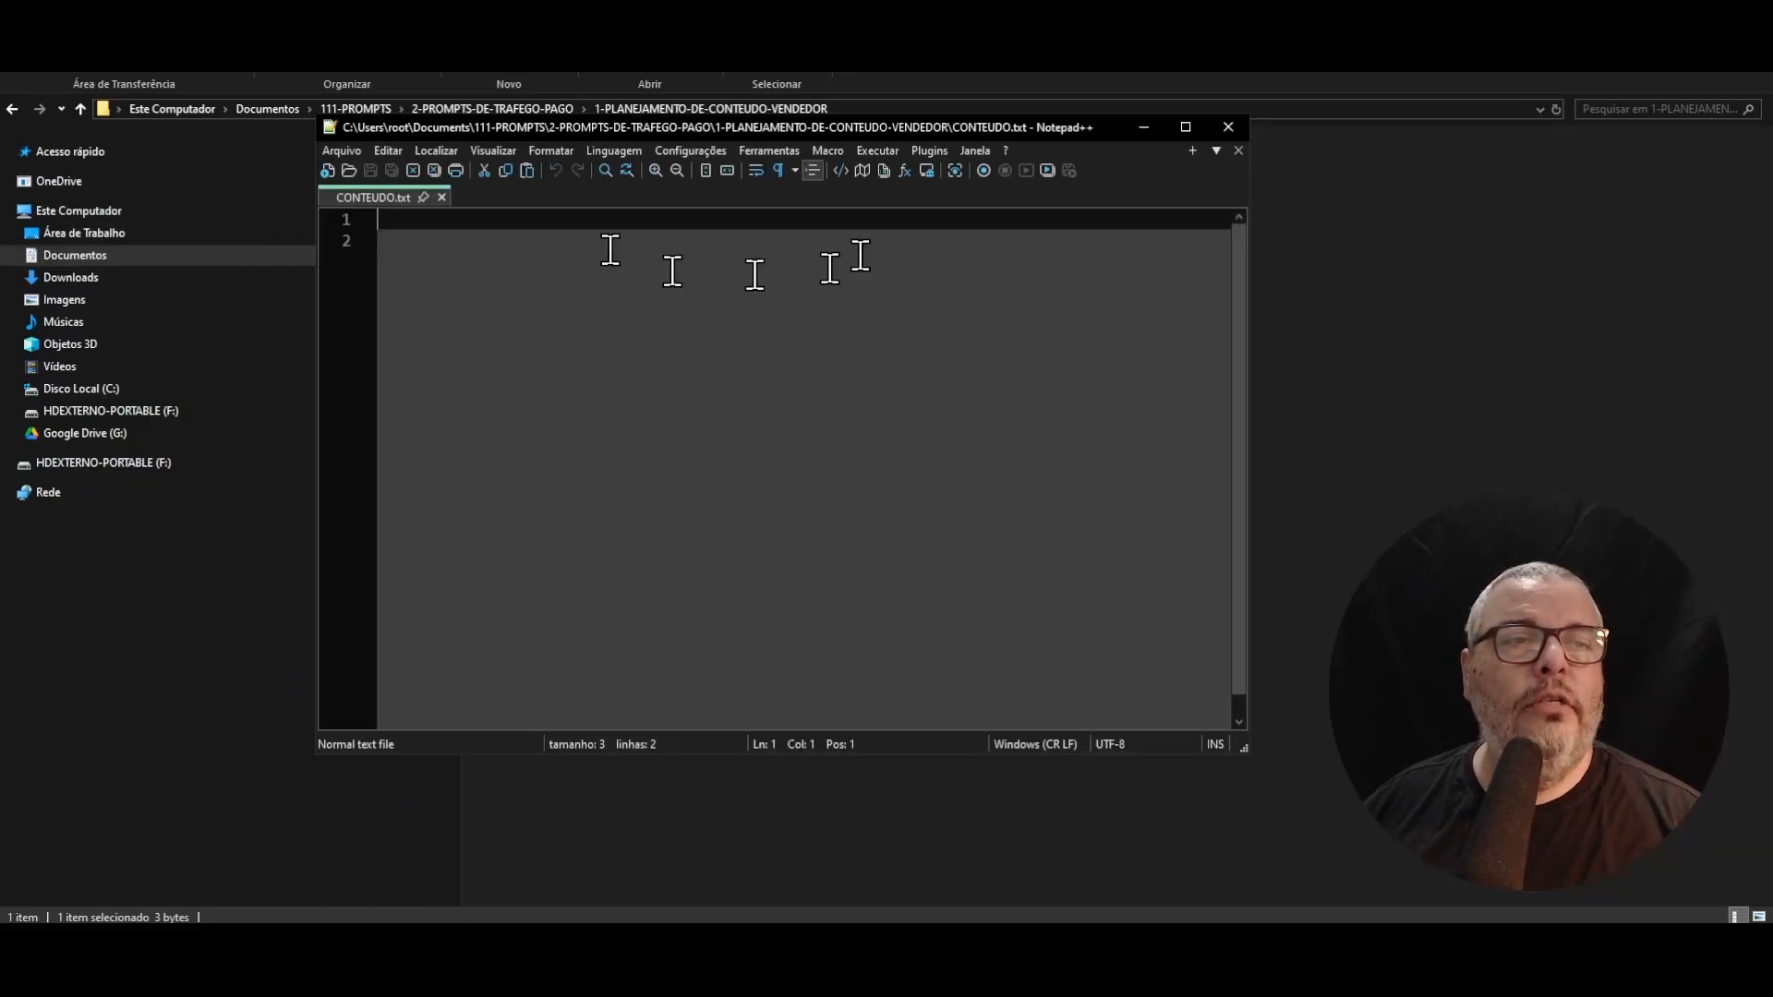
{"action": "left_click", "coordinate": [1186, 127]}
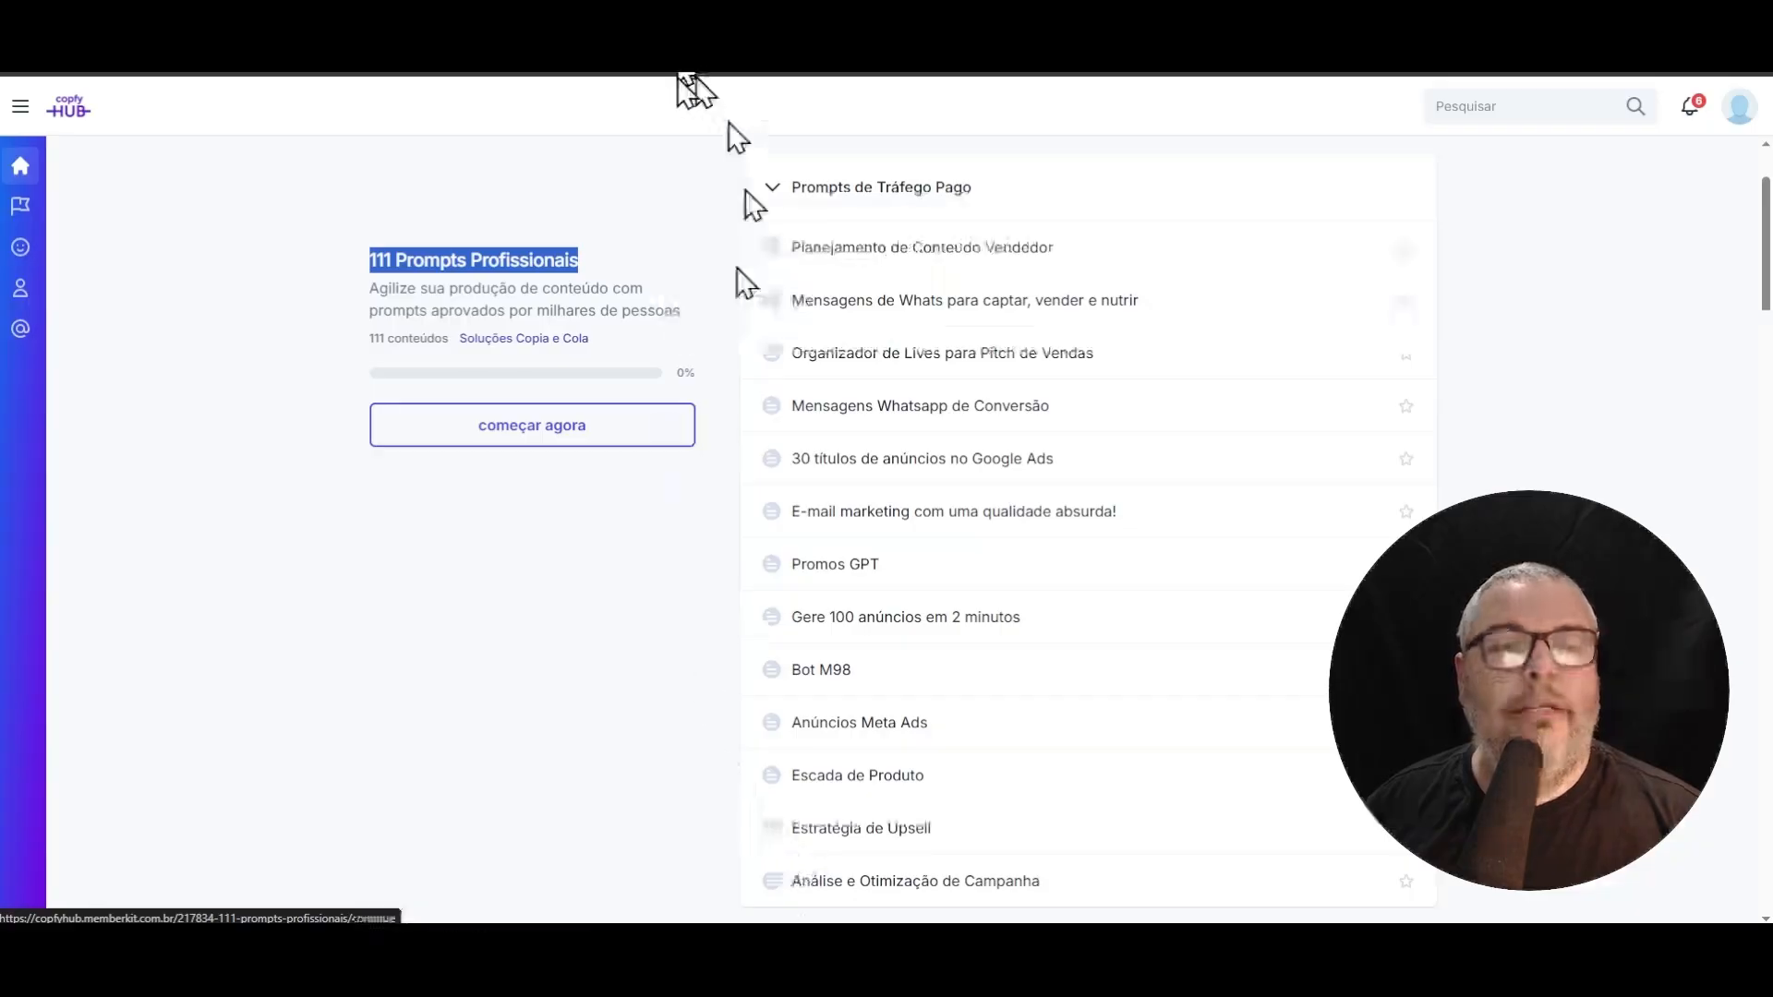
- Open the Planejamento de Conteúdo Vendedor prompt in copfy HUB and skim its text from beginning to end
{"action": "left_click", "coordinate": [997, 265]}
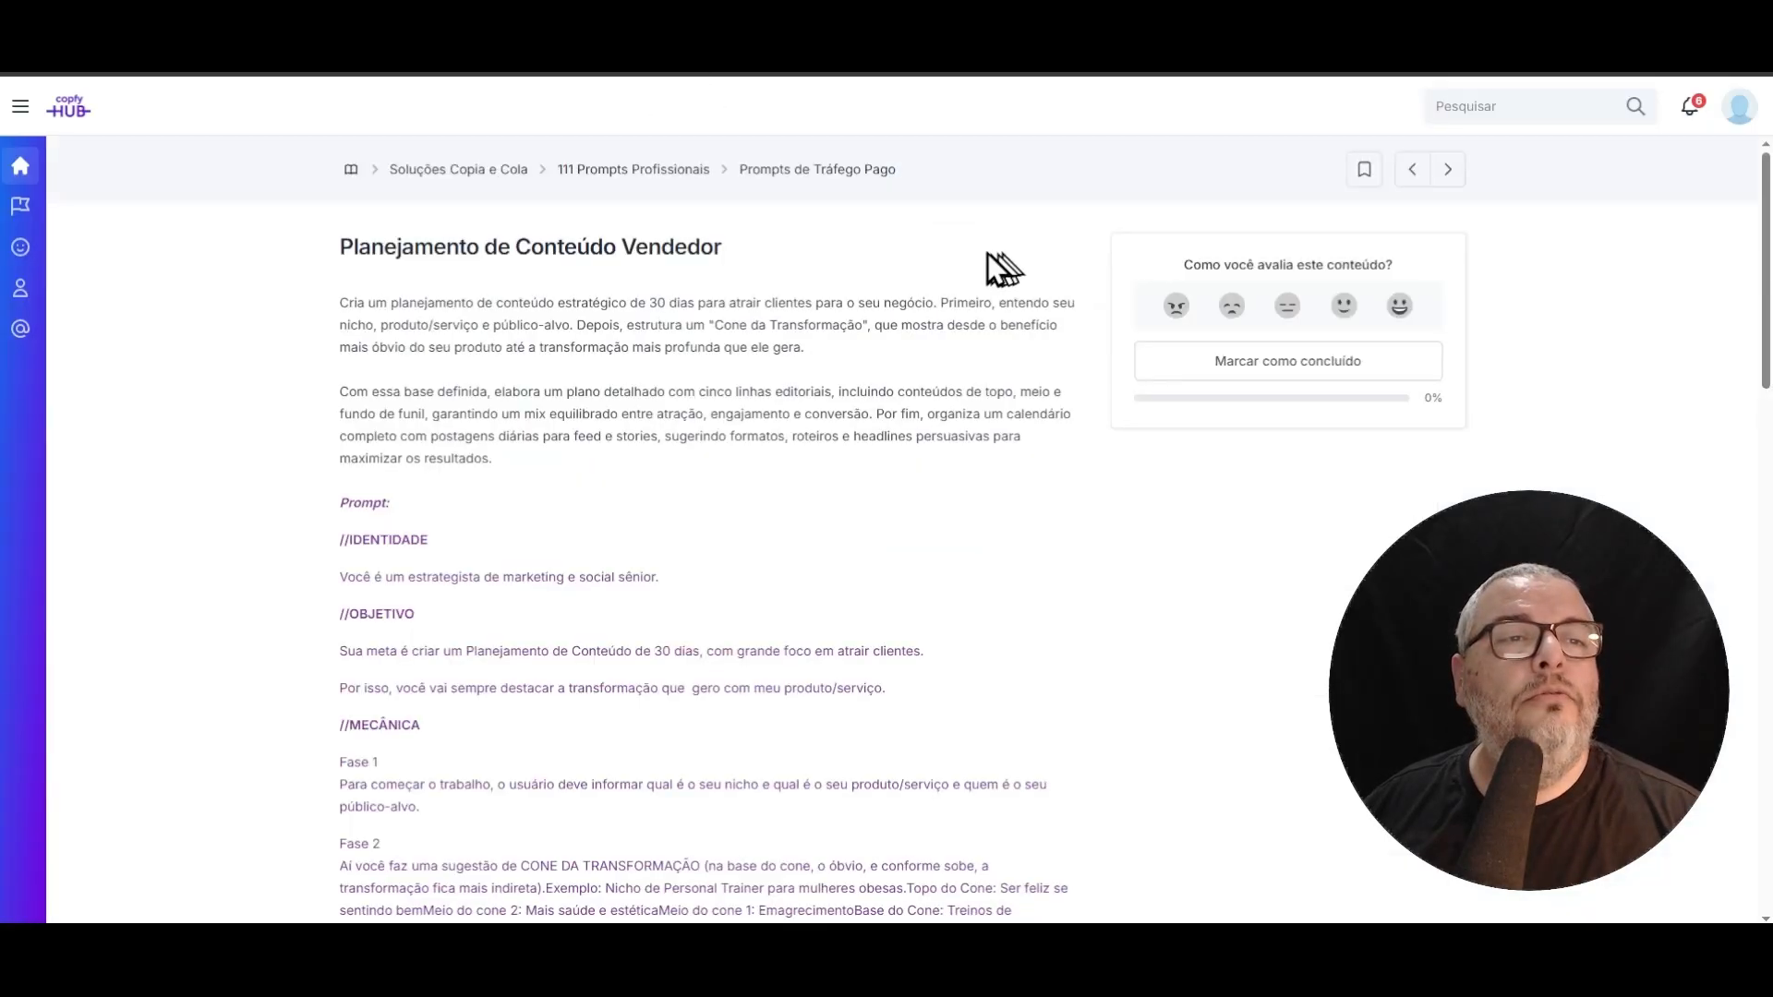
{"action": "scroll", "coordinate": [492, 342], "scroll_direction": "down", "scroll_amount": 2}
{"action": "scroll", "coordinate": [494, 343], "scroll_direction": "down", "scroll_amount": 15}
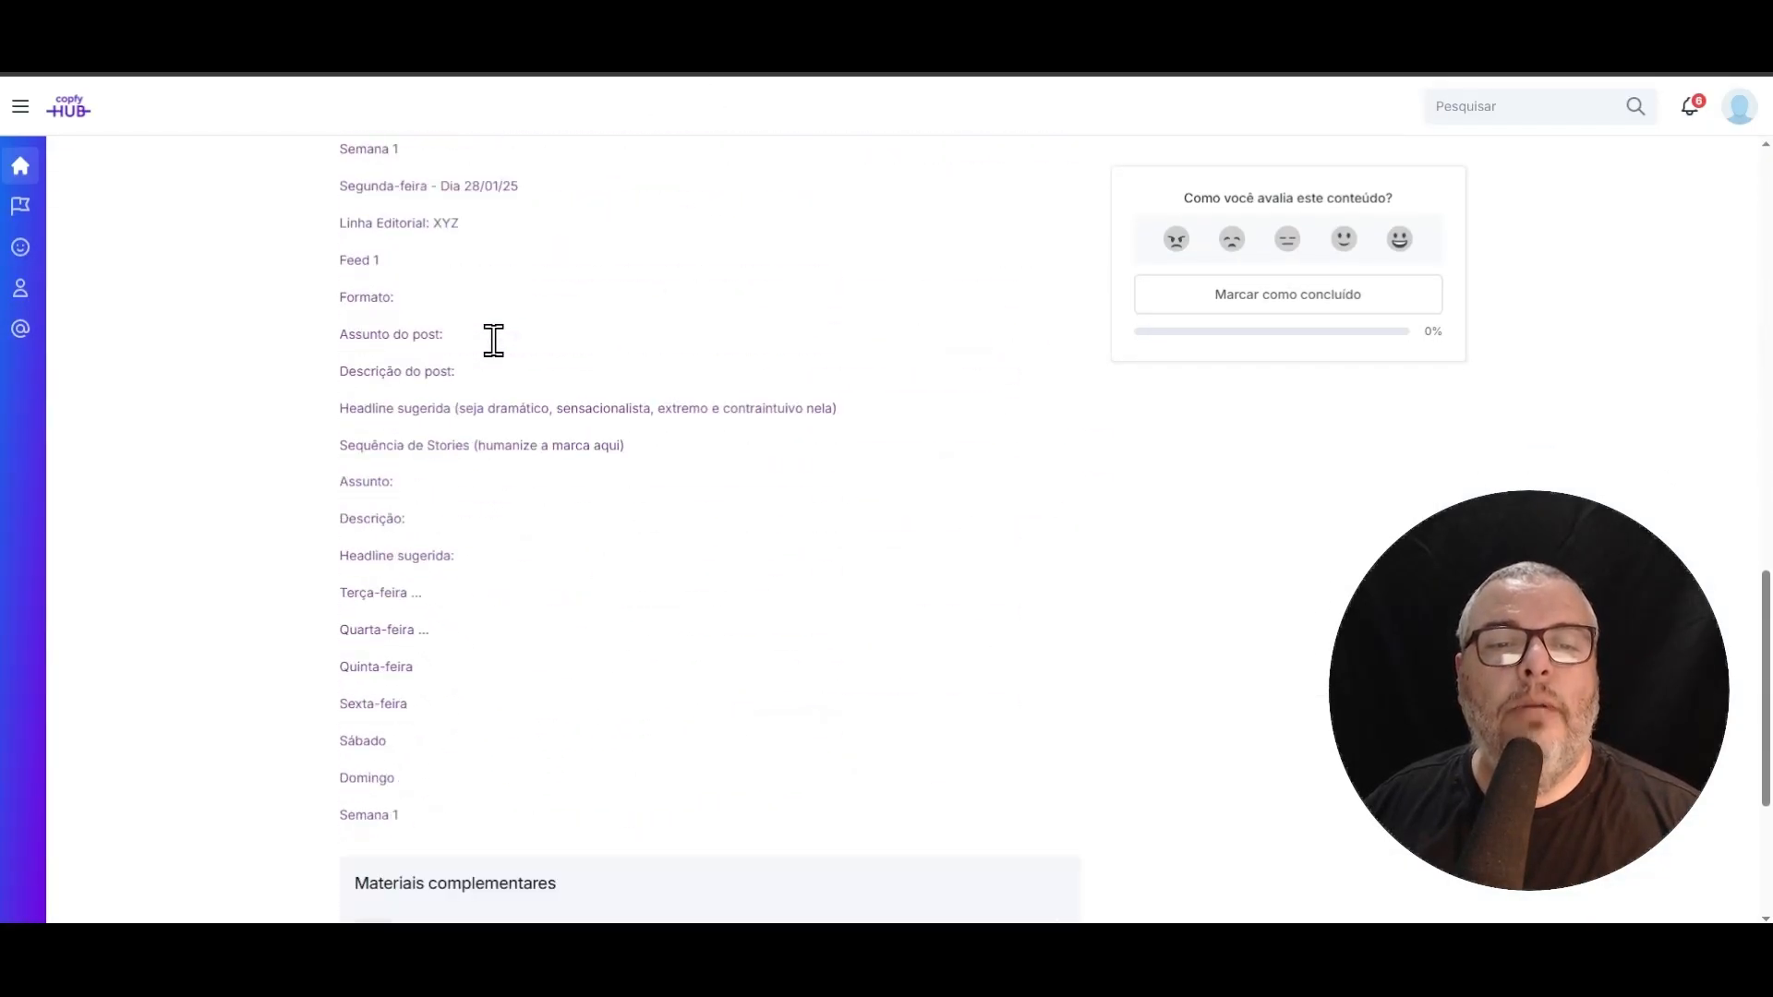
{"action": "scroll", "coordinate": [466, 355], "scroll_direction": "up", "scroll_amount": 8}
{"action": "scroll", "coordinate": [453, 361], "scroll_direction": "up", "scroll_amount": 8}
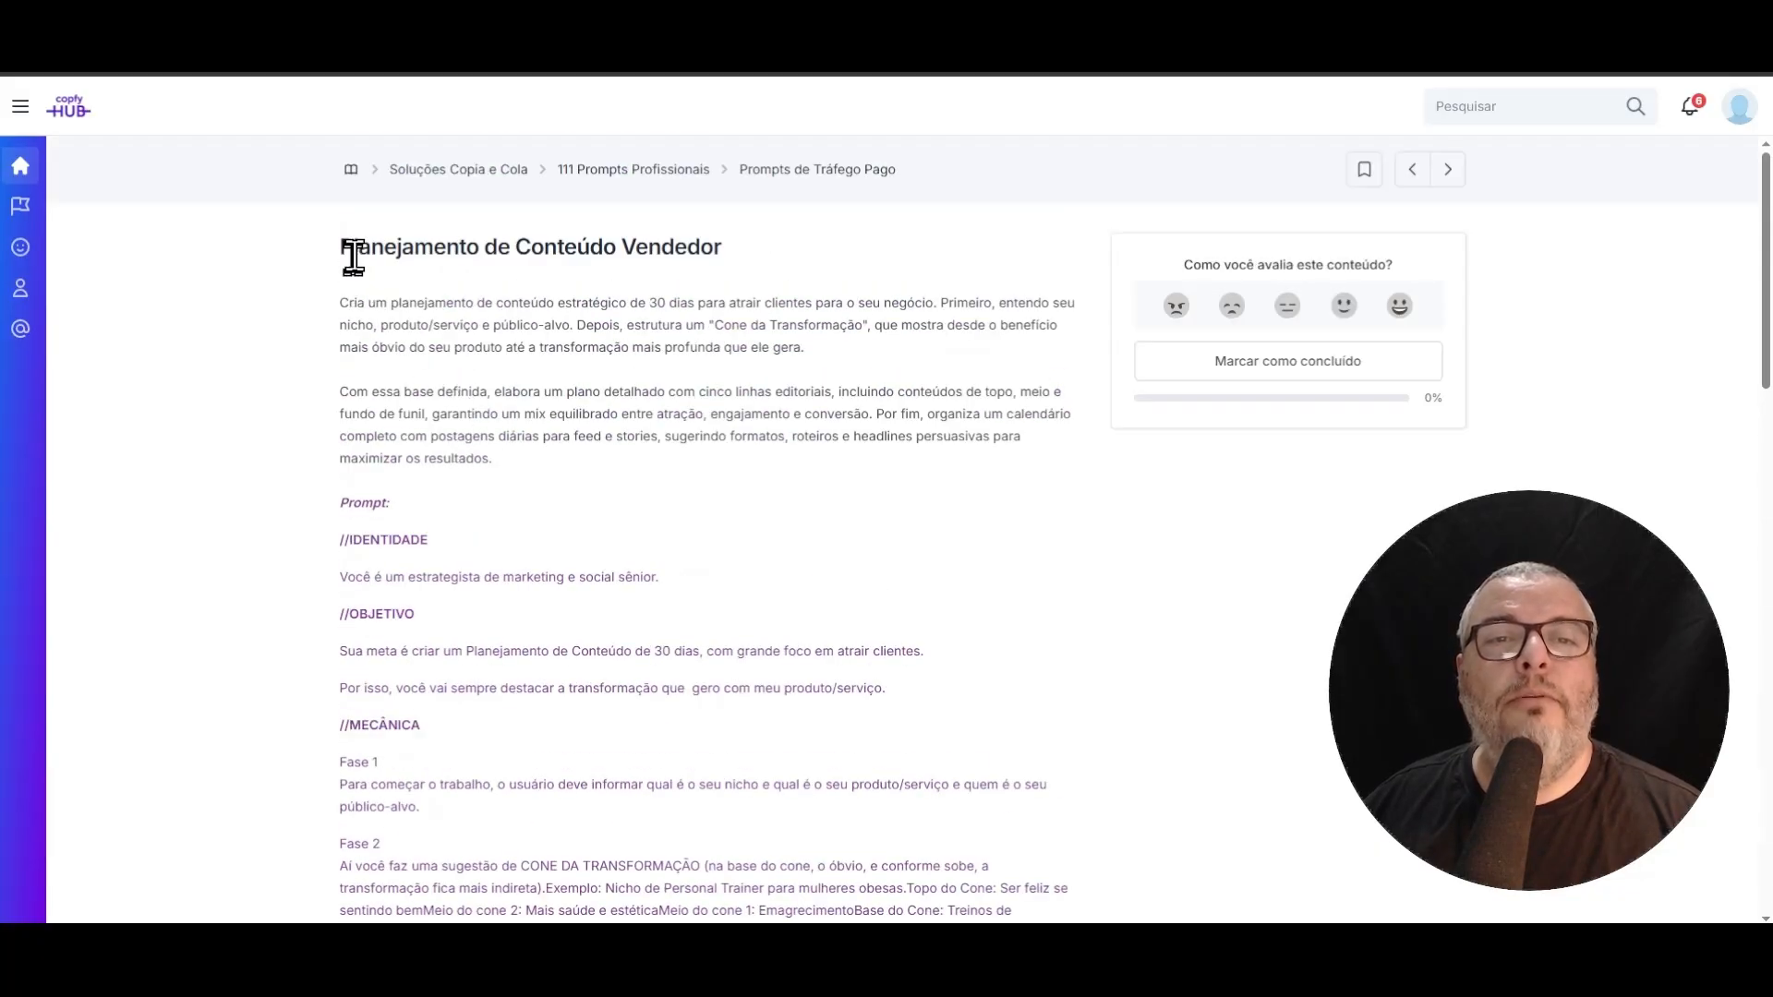
- Select the prompt's full text from its title through the final "Semana 1" line, then switch back to File Explorer
{"action": "left_click_drag", "start_coordinate": [334, 251], "coordinate": [507, 621]}
{"action": "scroll", "coordinate": [519, 636], "scroll_direction": "down", "scroll_amount": 8}
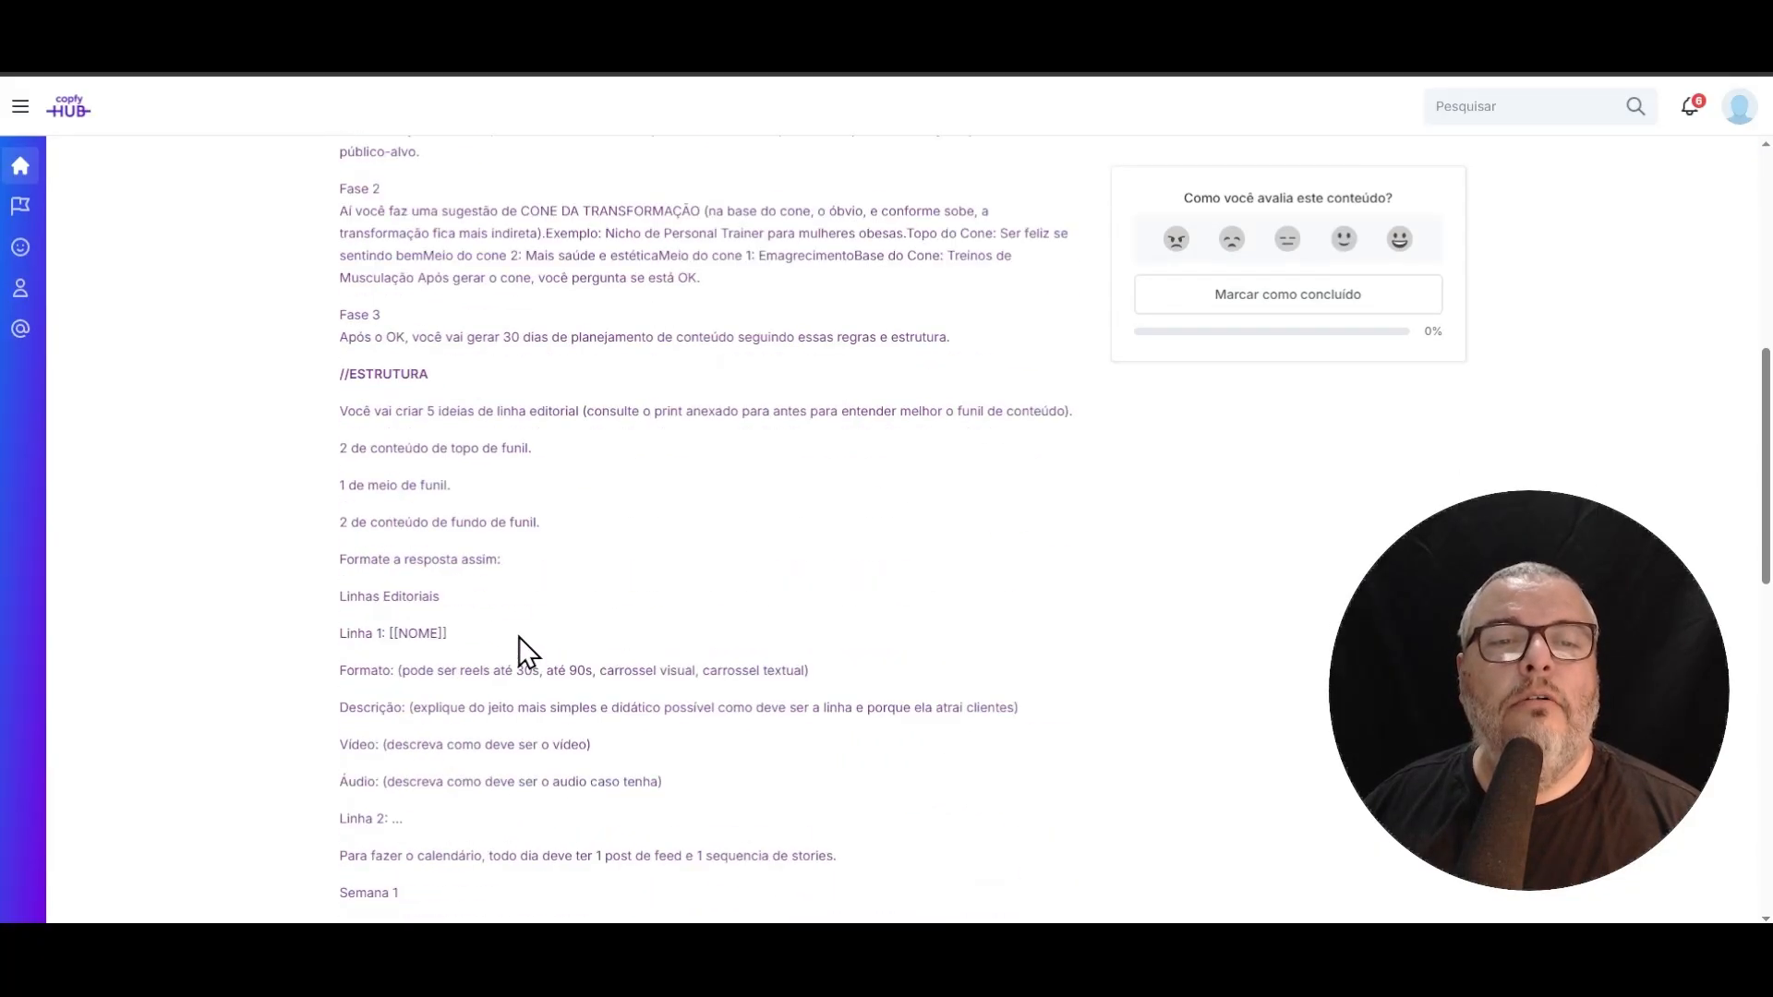
{"action": "scroll", "coordinate": [546, 605], "scroll_direction": "down", "scroll_amount": 10}
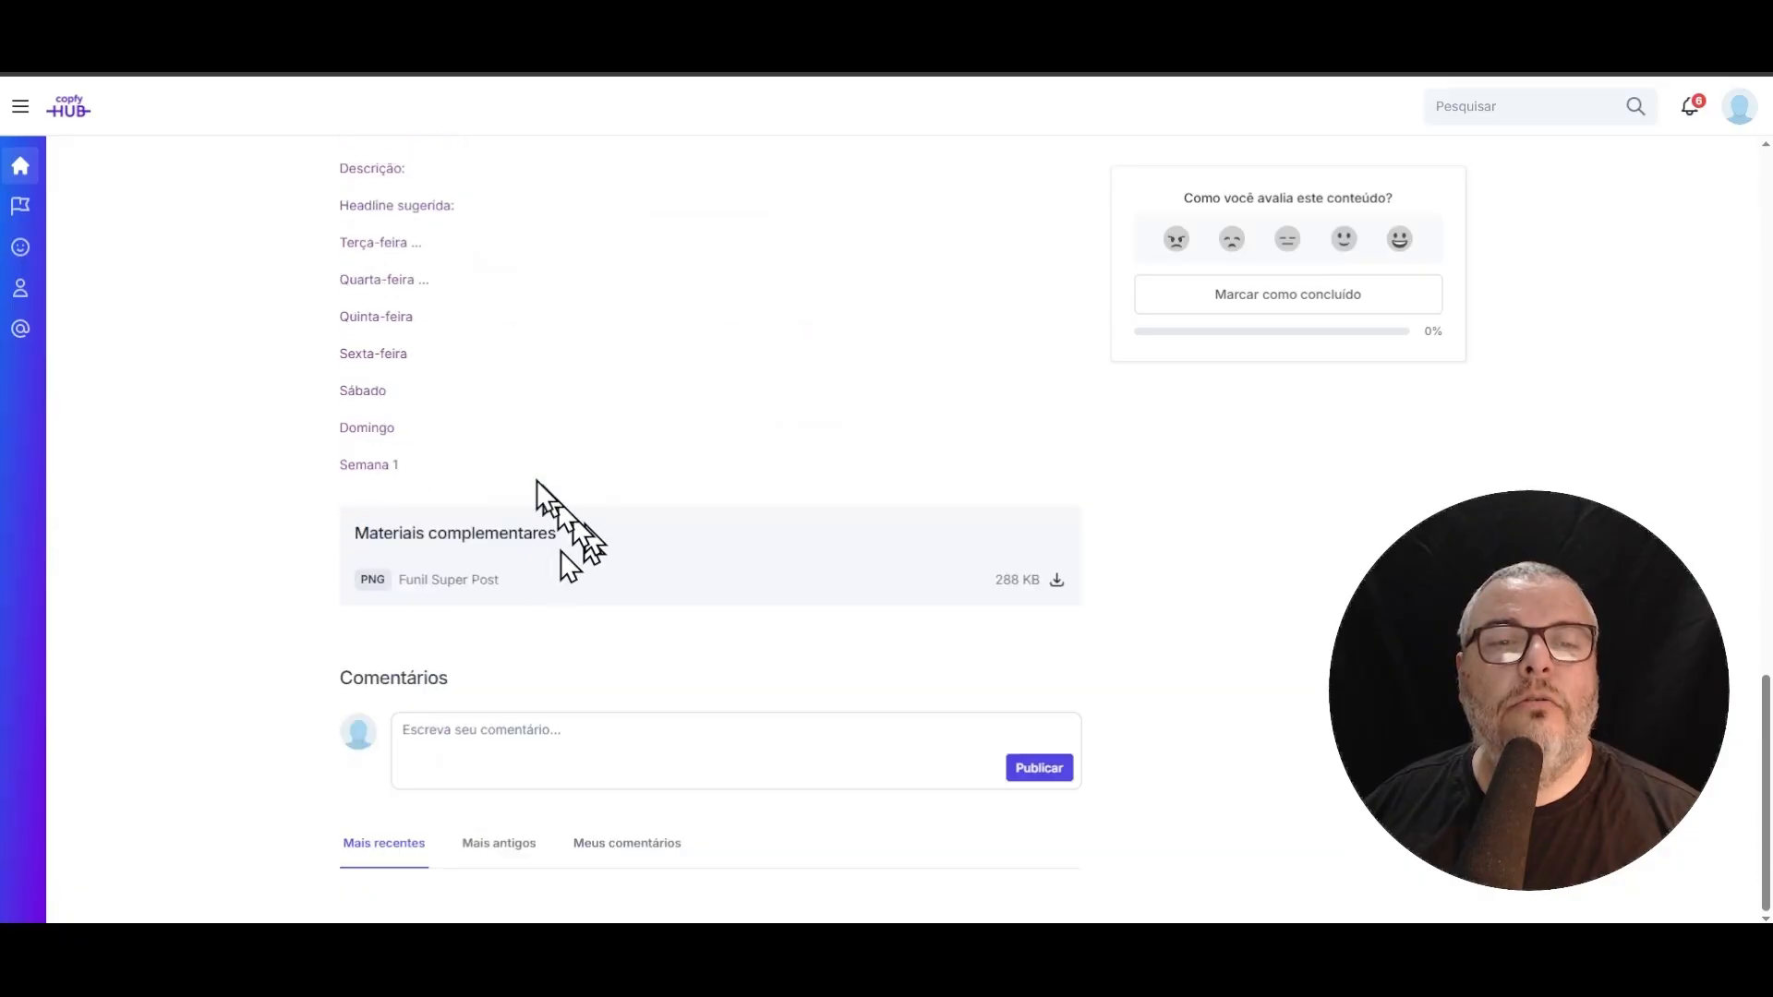
{"action": "left_click", "coordinate": [508, 477], "text": "shift"}
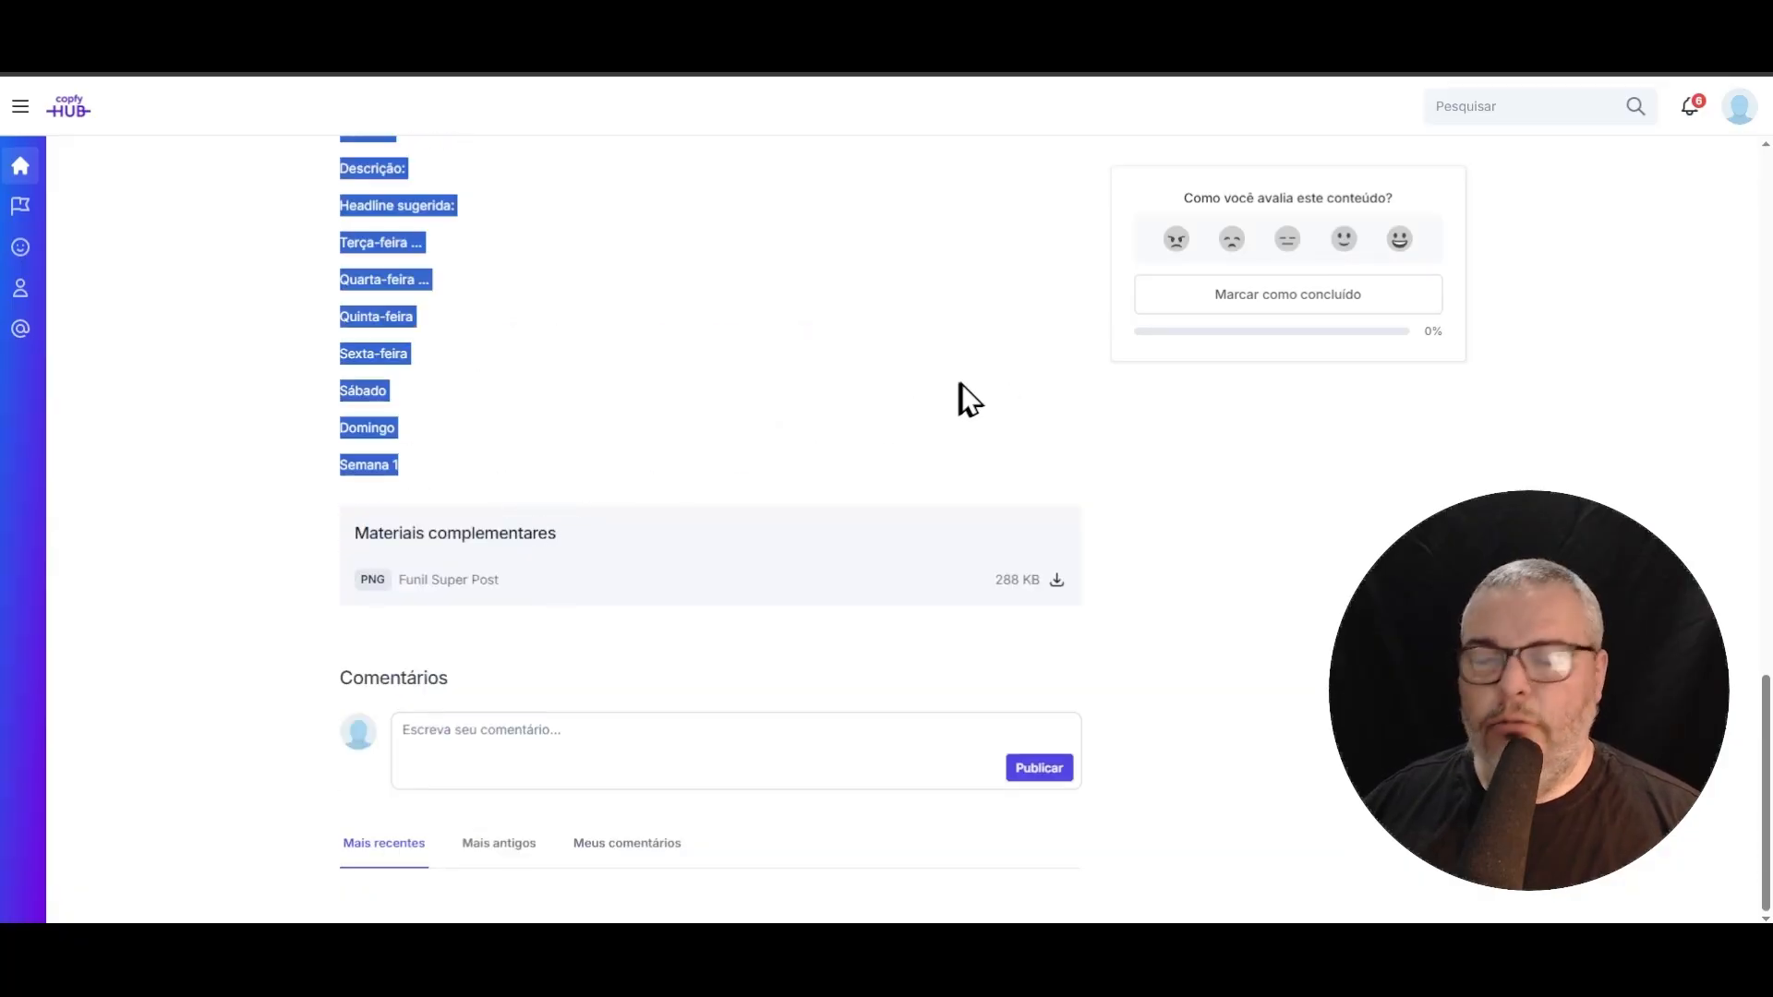
{"action": "left_click", "coordinate": [968, 945]}
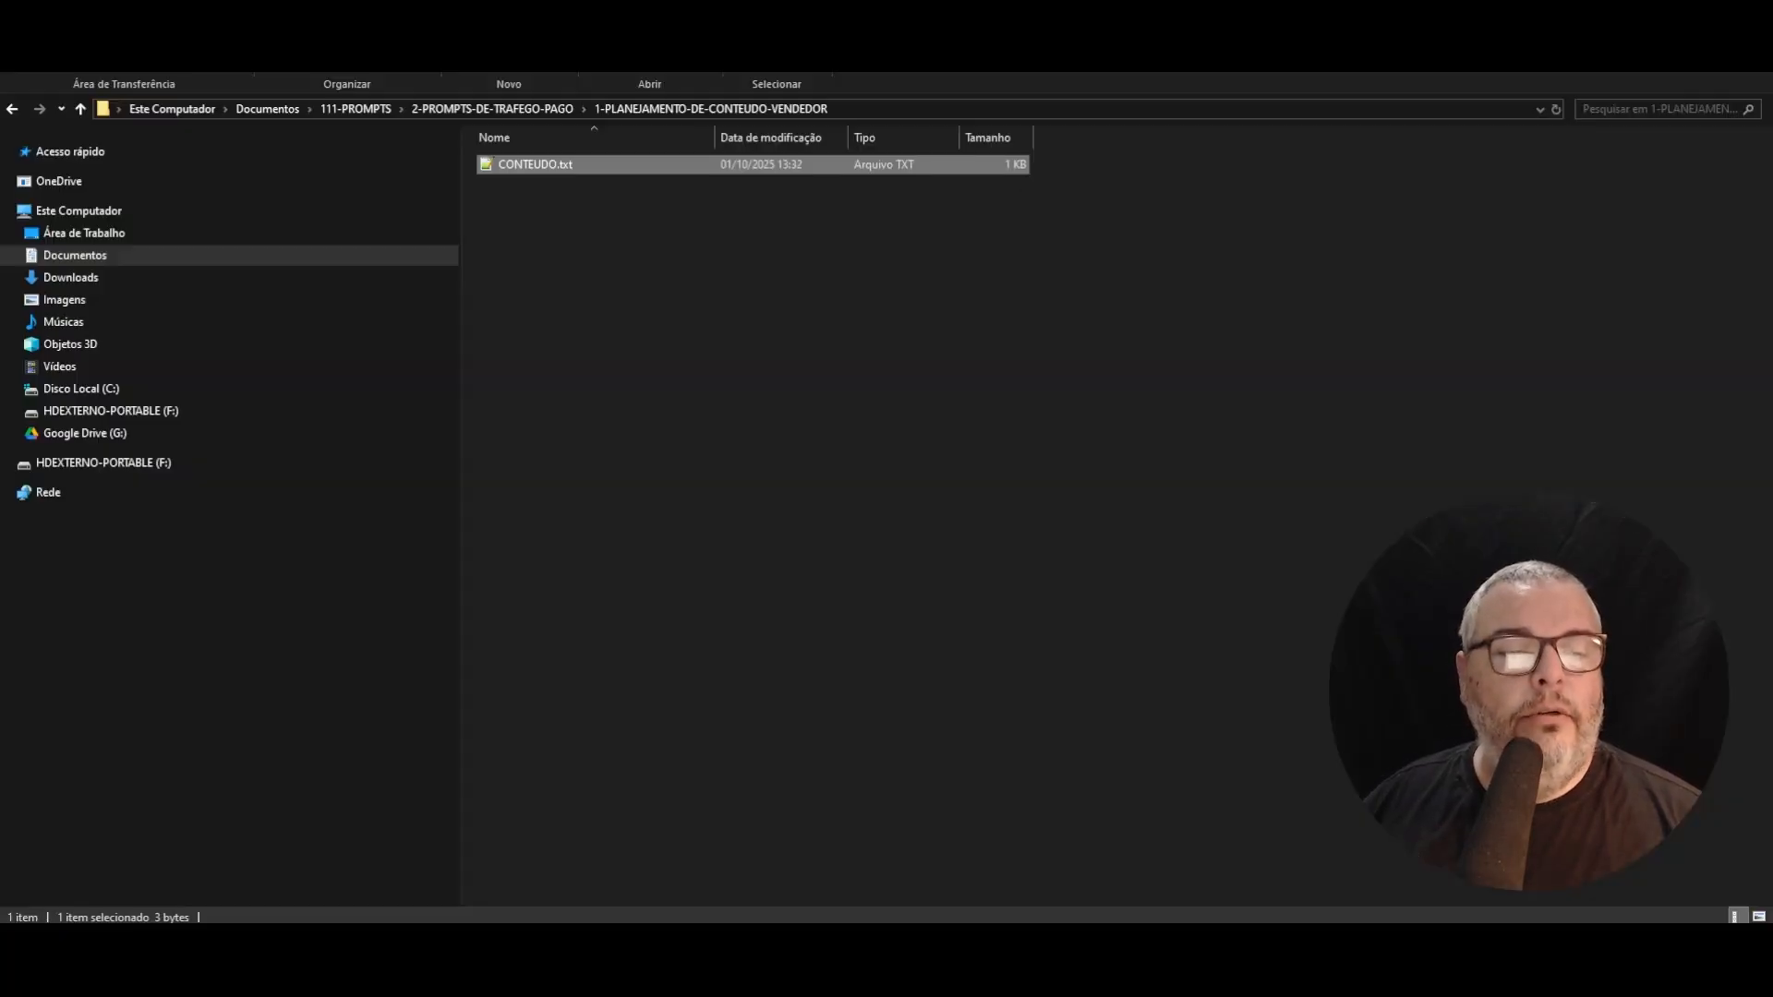
- Enlarge the CONTEUDO.txt window over File Explorer and paste the copied Planejamento de Conteúdo Vendedor prompt on line 2
{"action": "left_click", "coordinate": [1011, 946]}
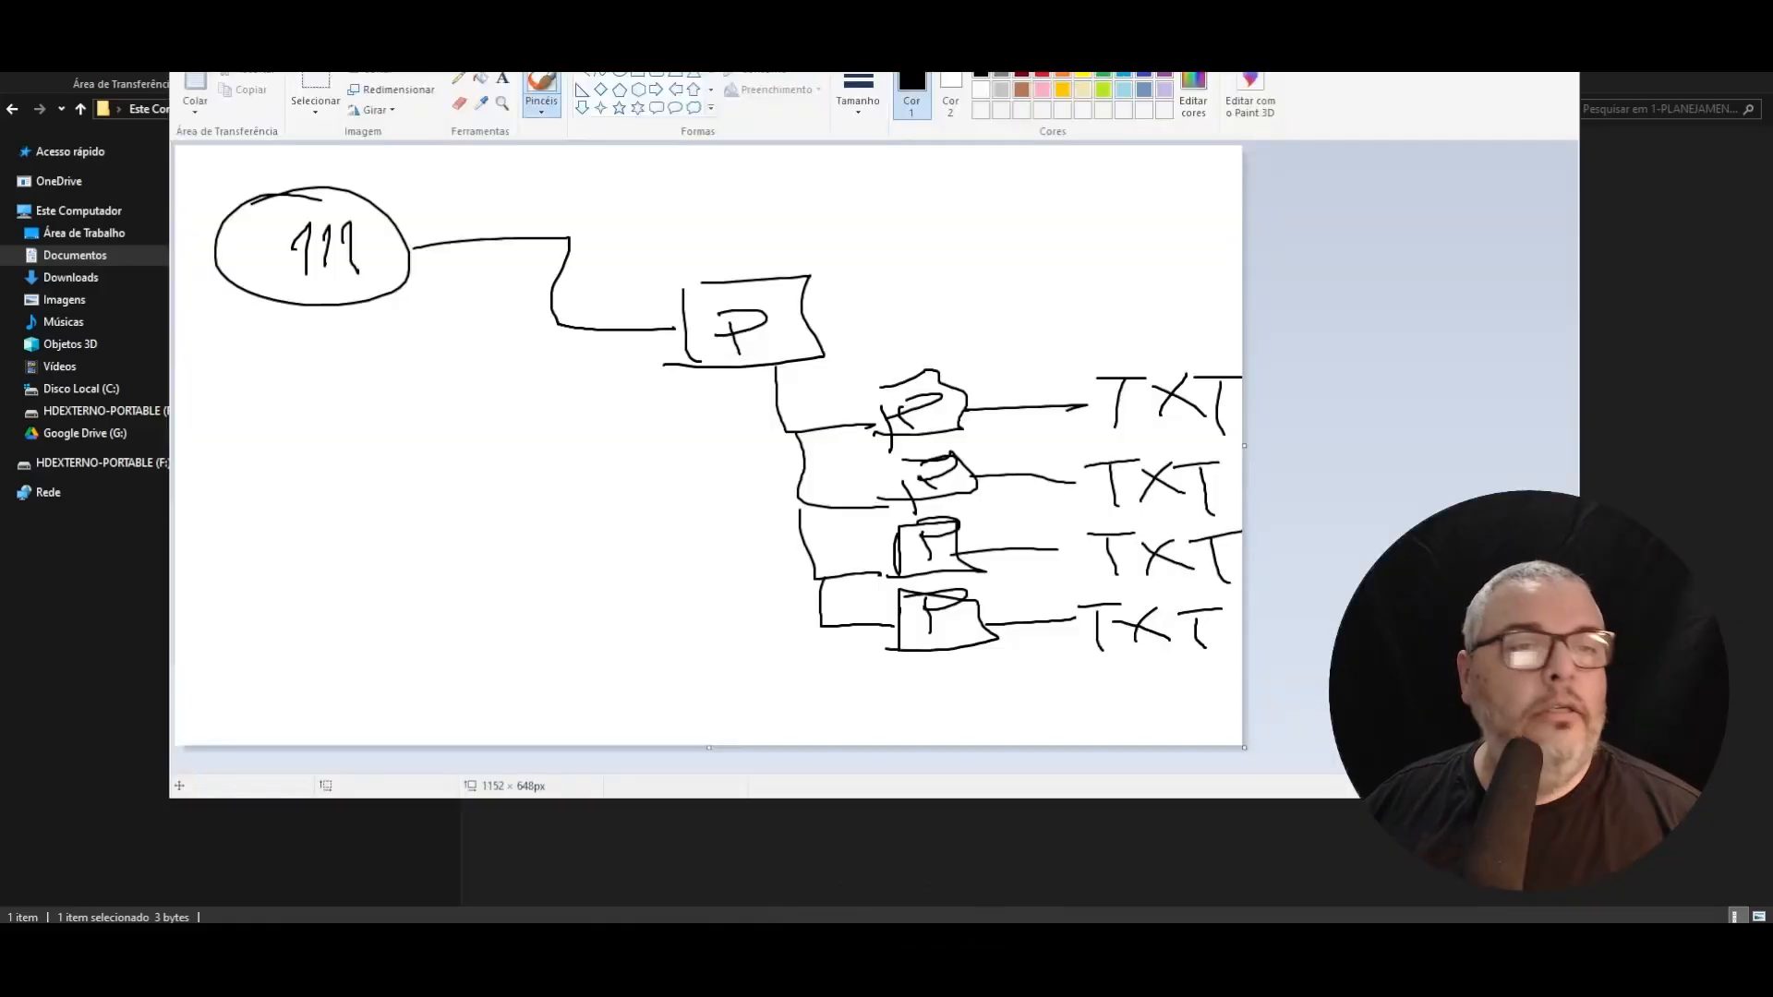
{"action": "left_click", "coordinate": [1012, 946]}
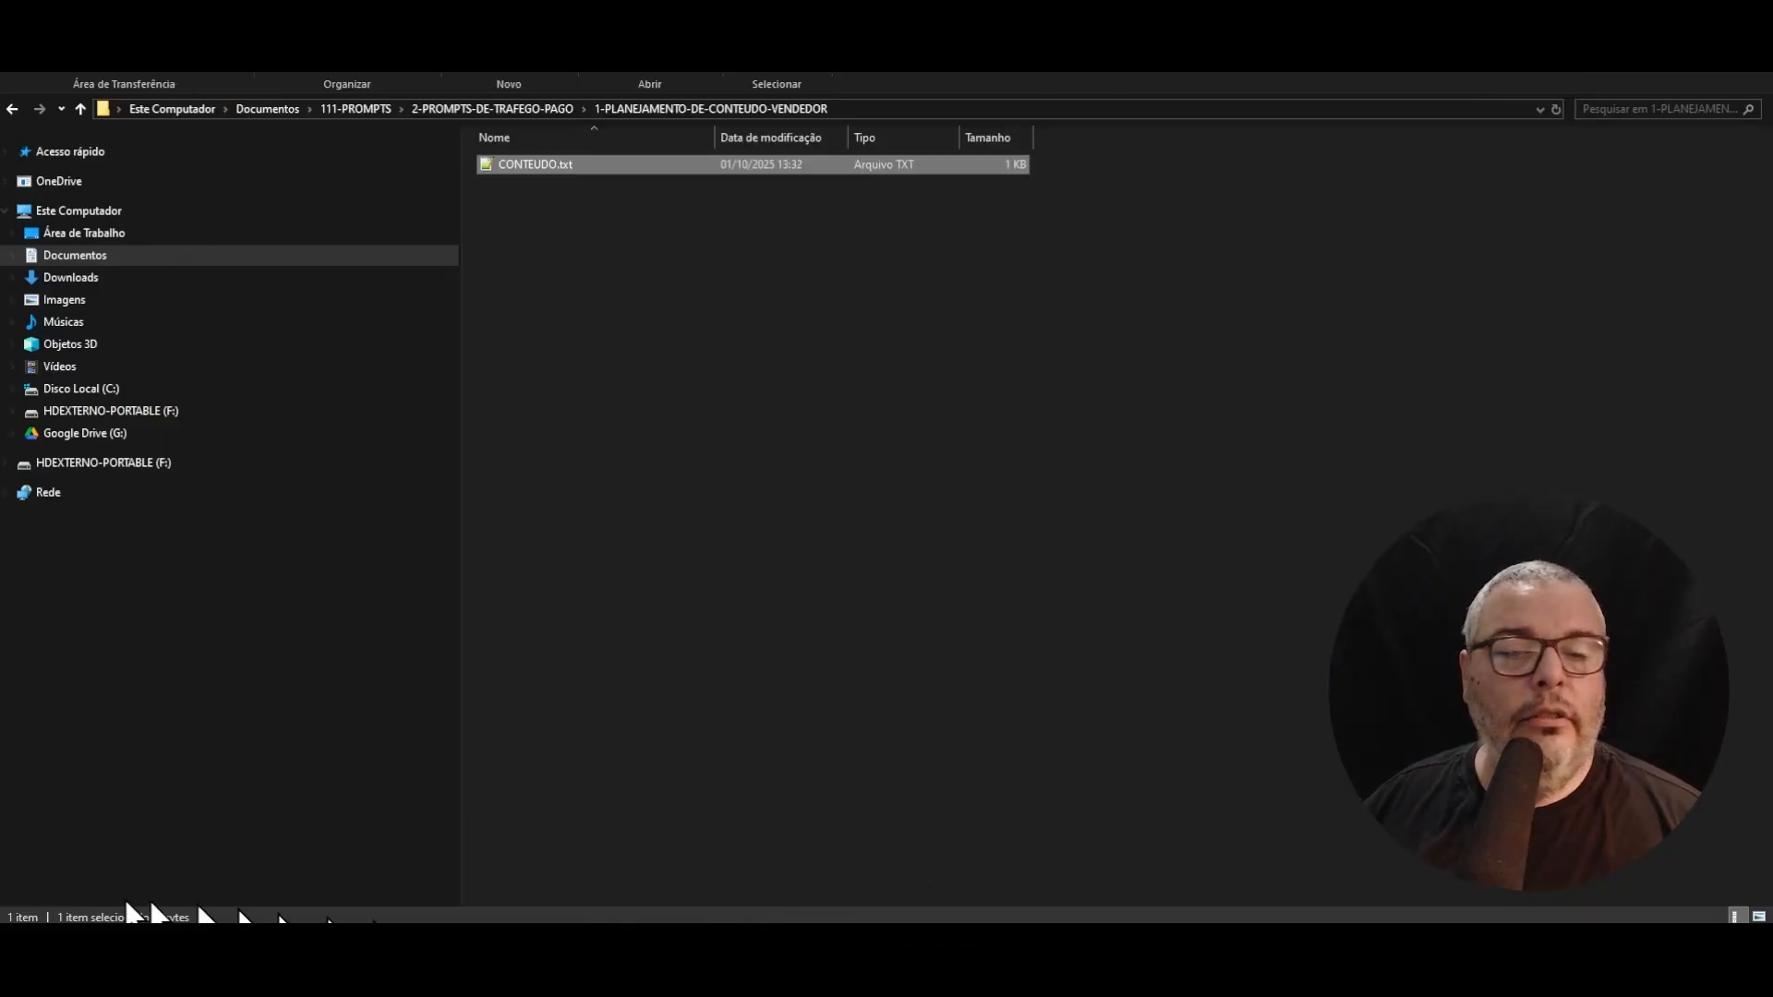
{"action": "left_click", "coordinate": [381, 947]}
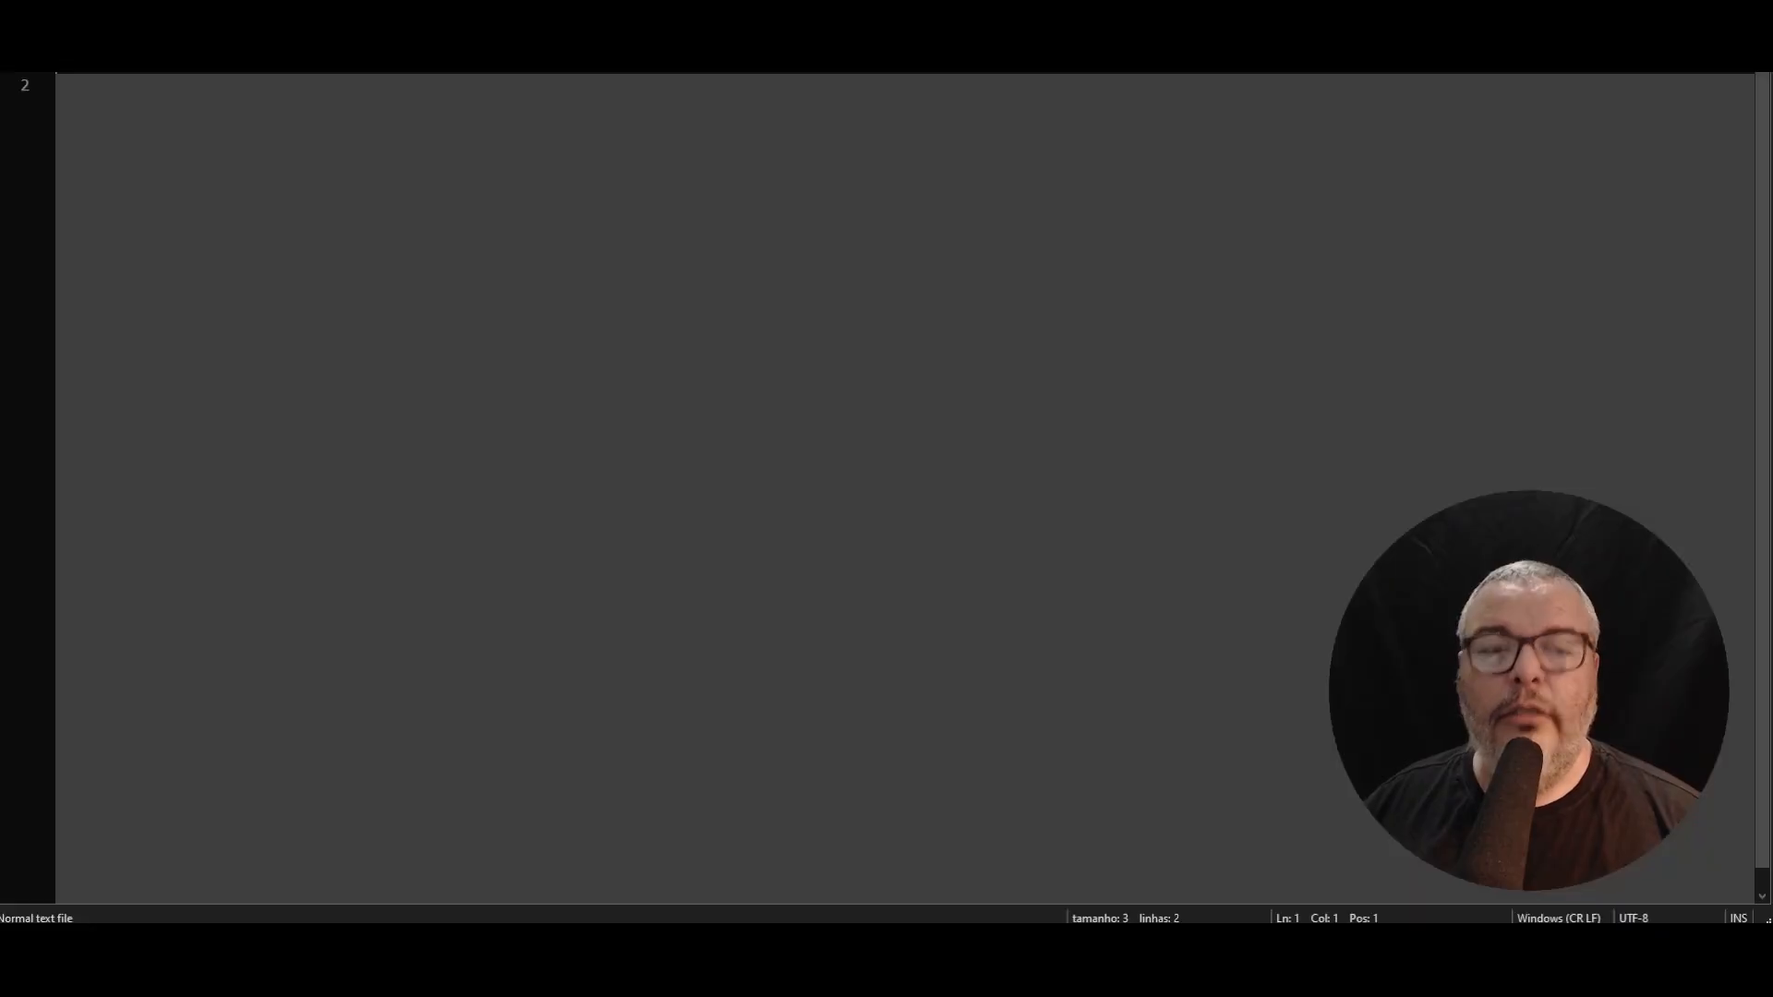
{"action": "left_click", "coordinate": [445, 269]}
{"action": "left_click", "coordinate": [1709, 5]}
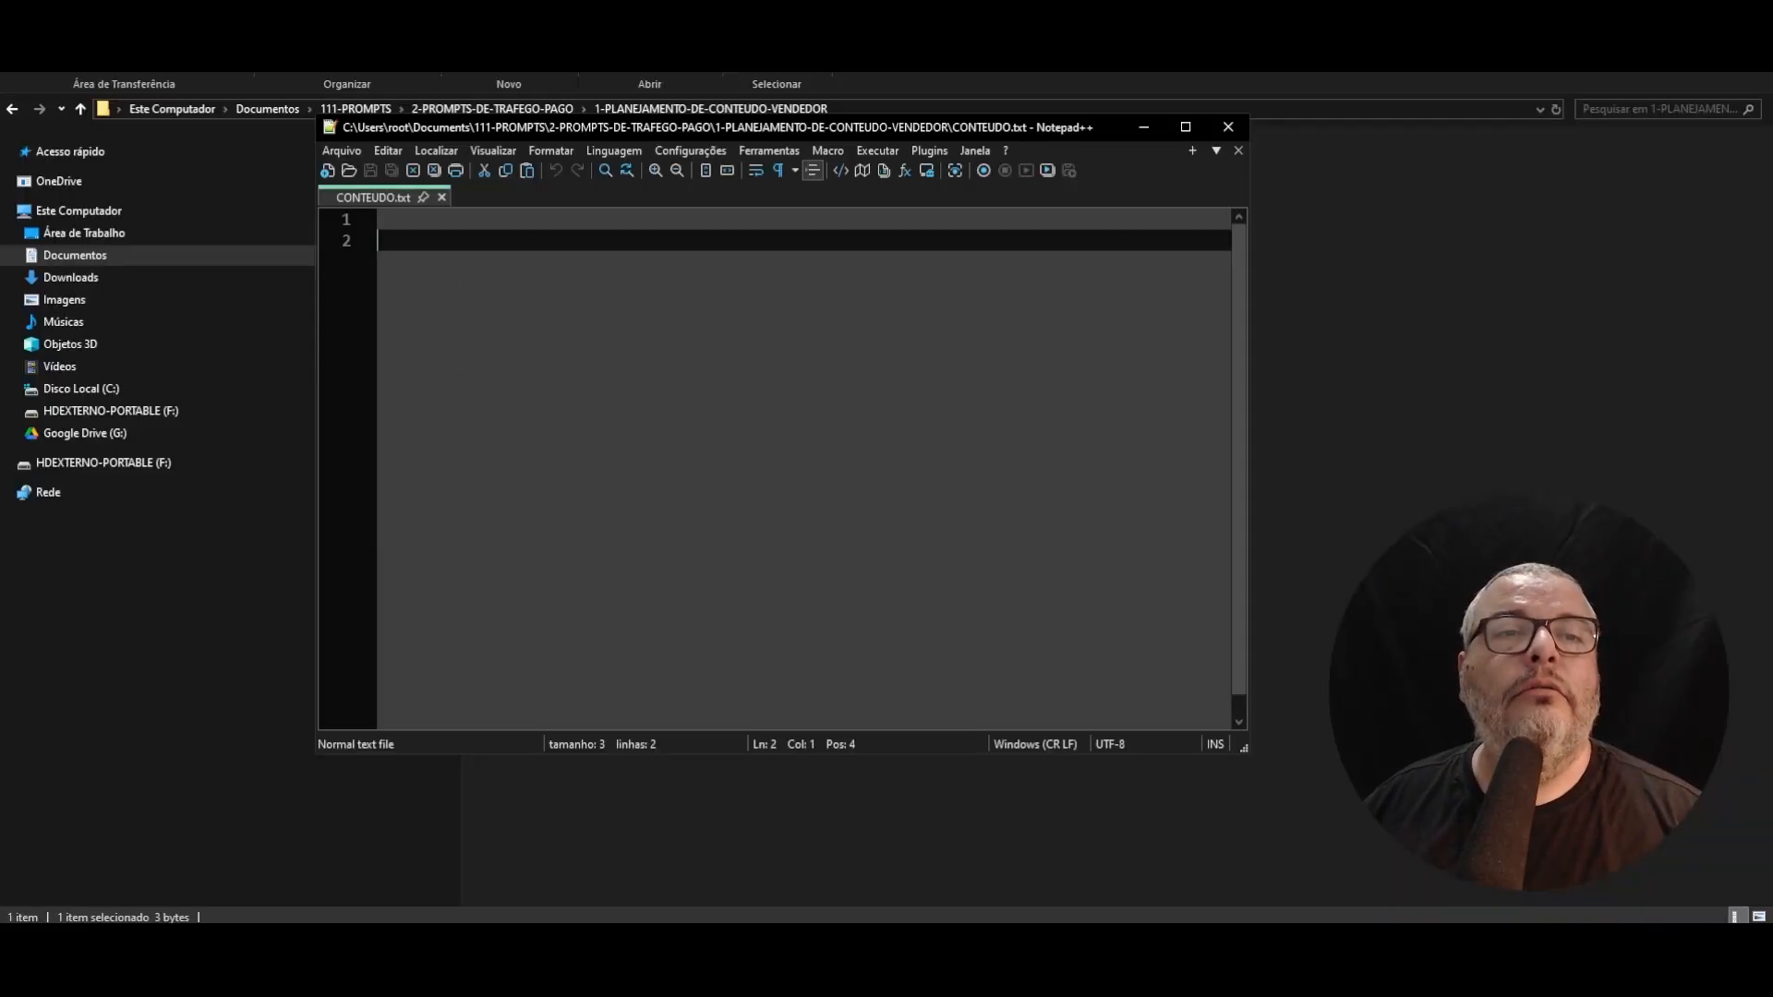
{"action": "left_click_drag", "start_coordinate": [848, 127], "coordinate": [761, 95]}
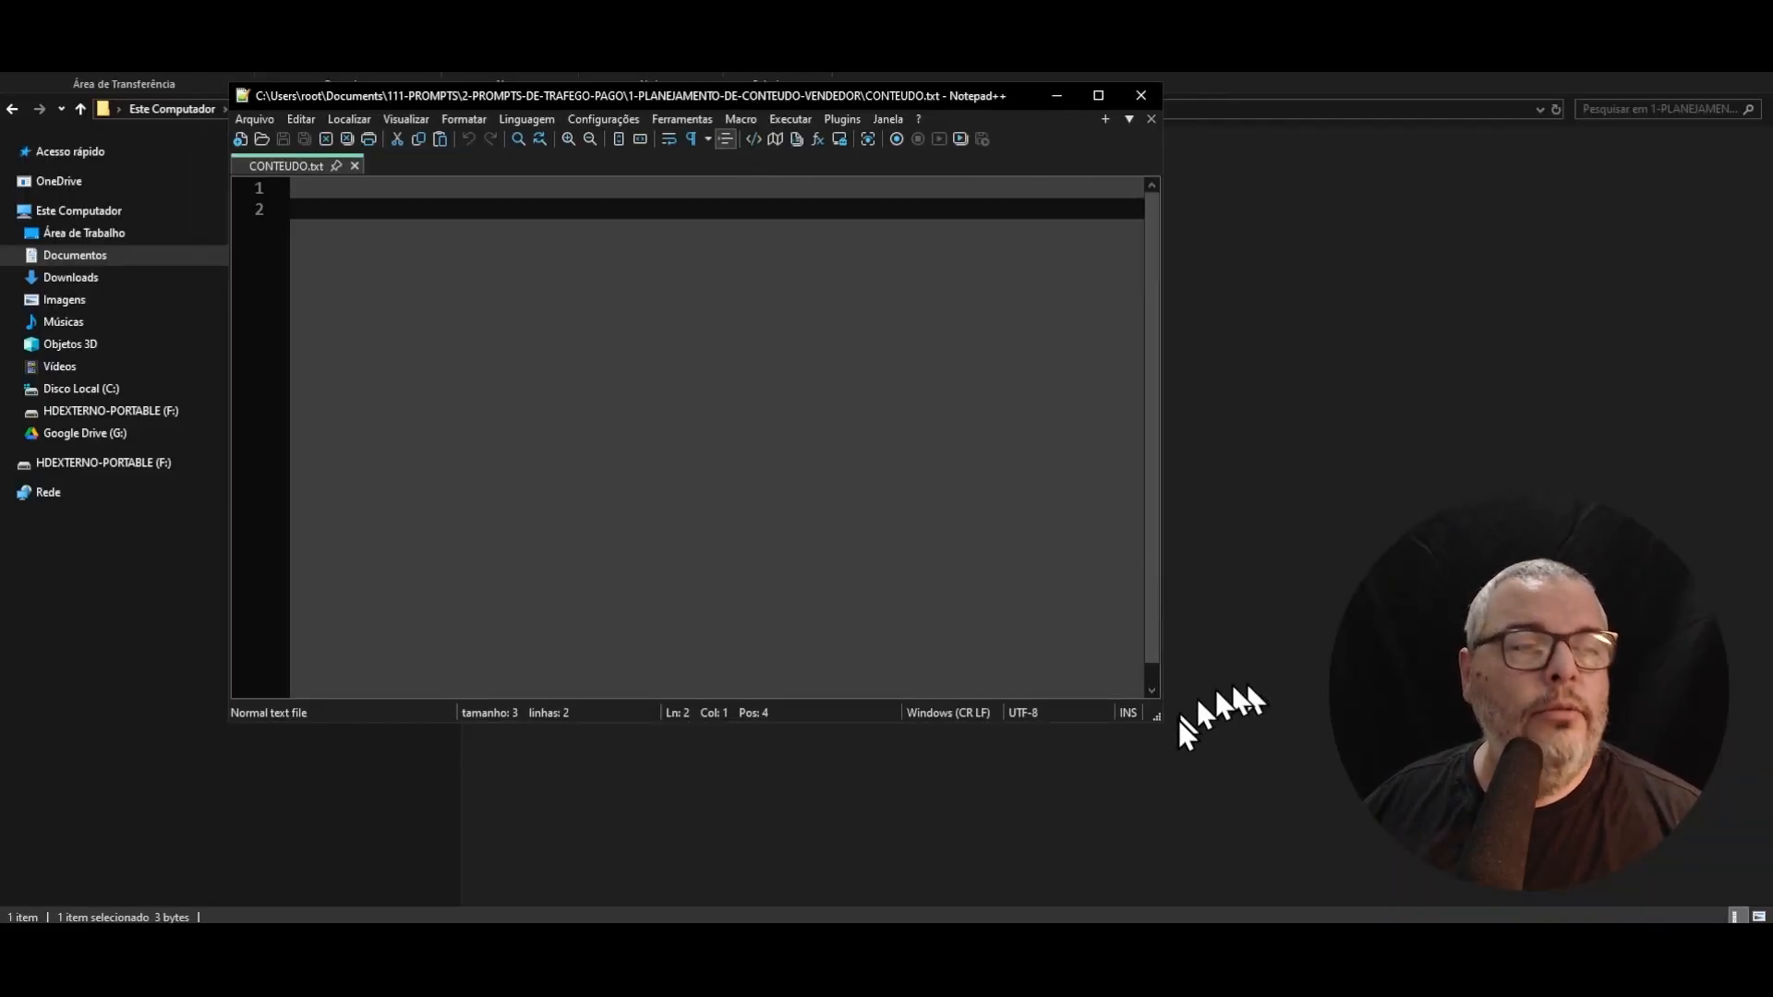
{"action": "left_click_drag", "start_coordinate": [1160, 725], "coordinate": [1706, 842]}
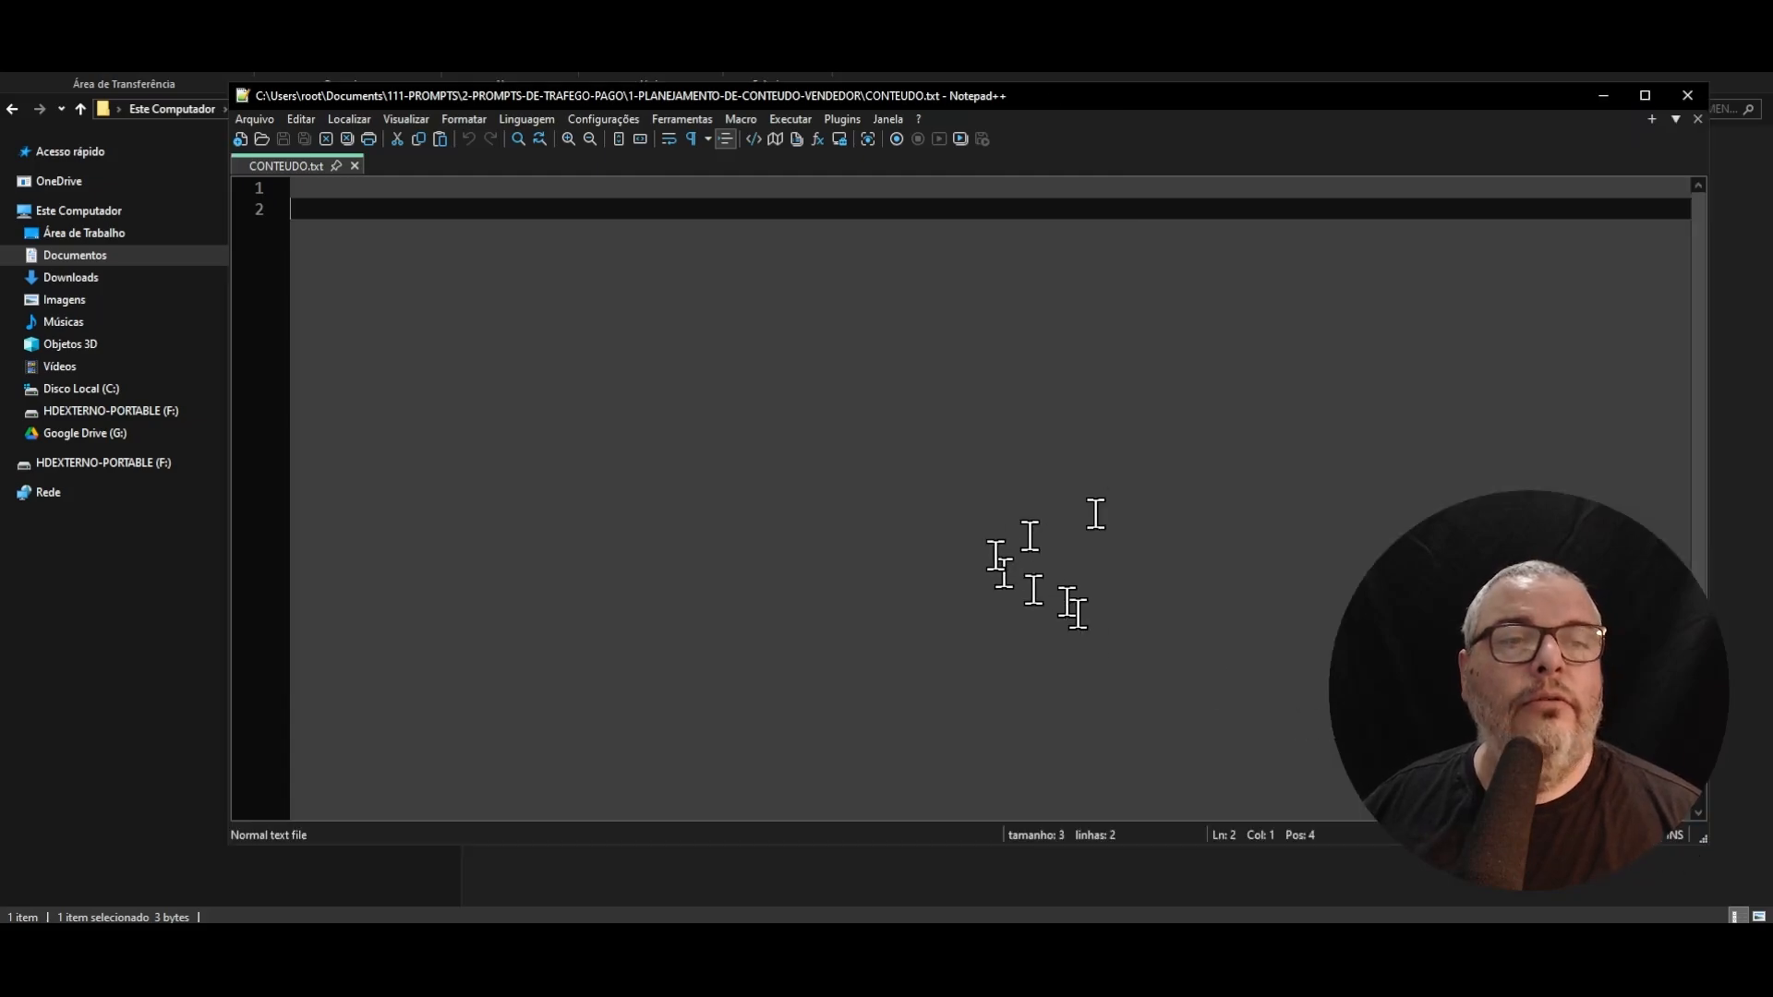
{"action": "key", "text": "ctrl+v"}
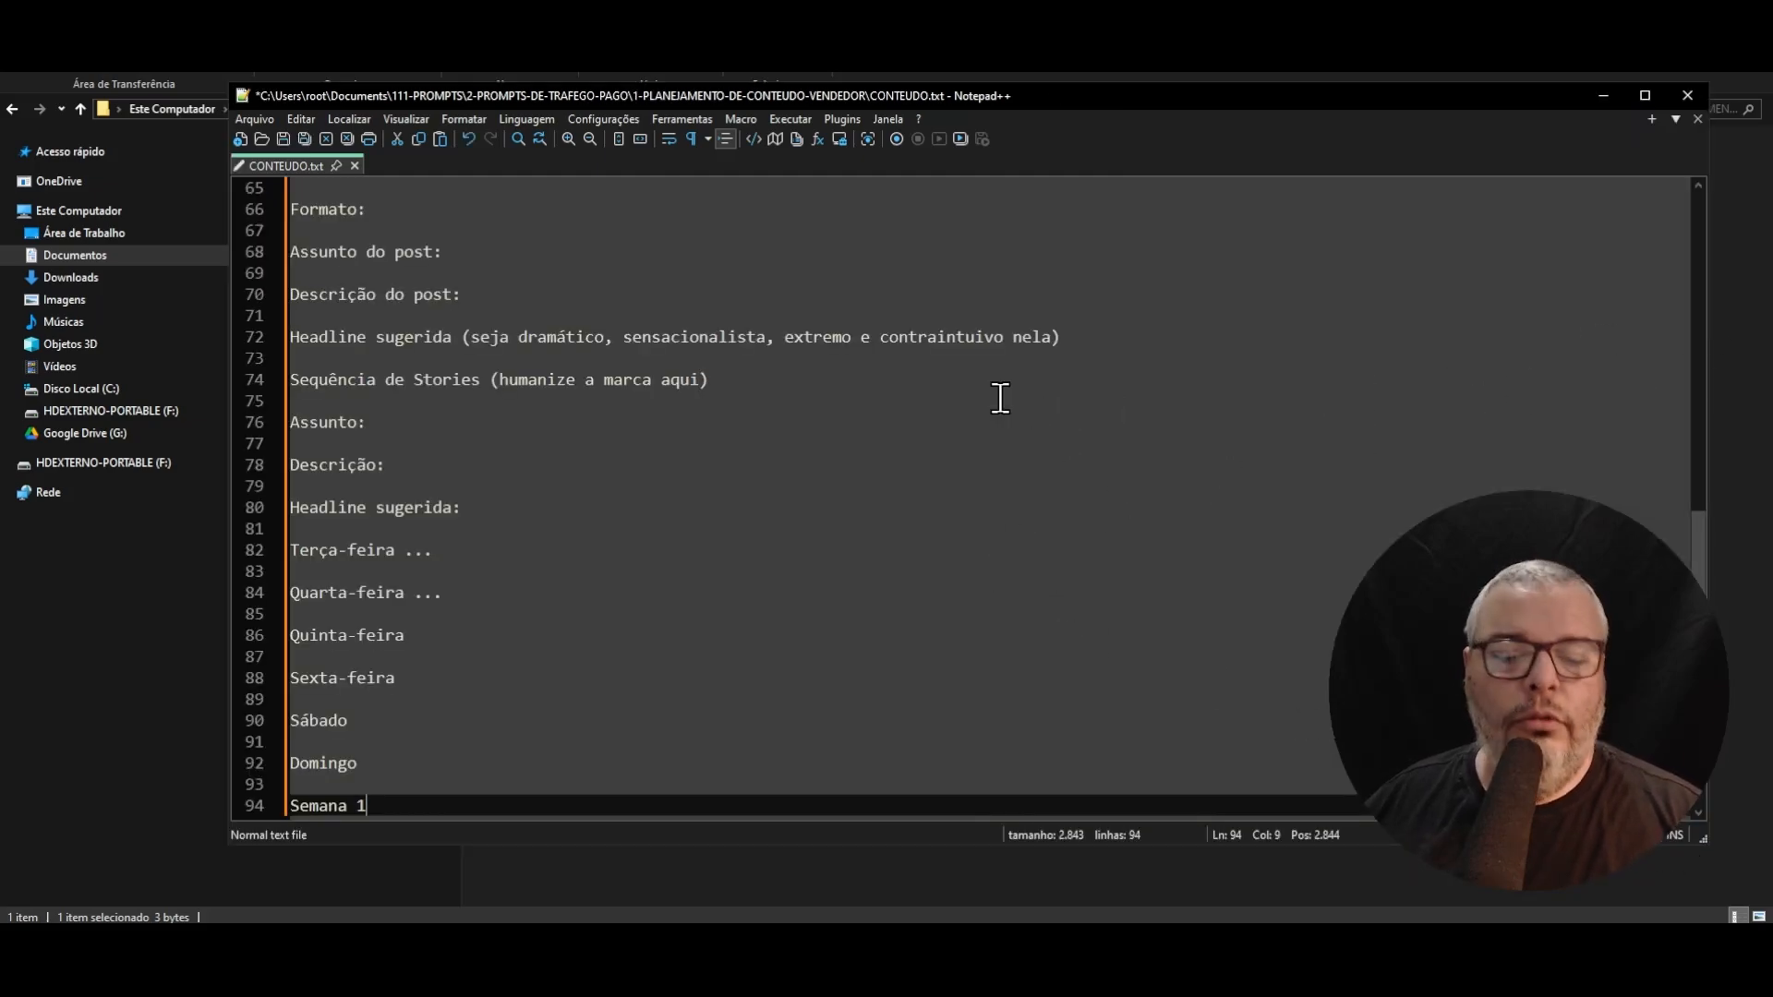
- Review the pasted prompt in CONTEUDO.txt from its title down to the final "Semana 1" line
{"action": "scroll", "coordinate": [1000, 398], "scroll_direction": "up", "scroll_amount": 20}
{"action": "scroll", "coordinate": [1000, 398], "scroll_direction": "down", "scroll_amount": 20}
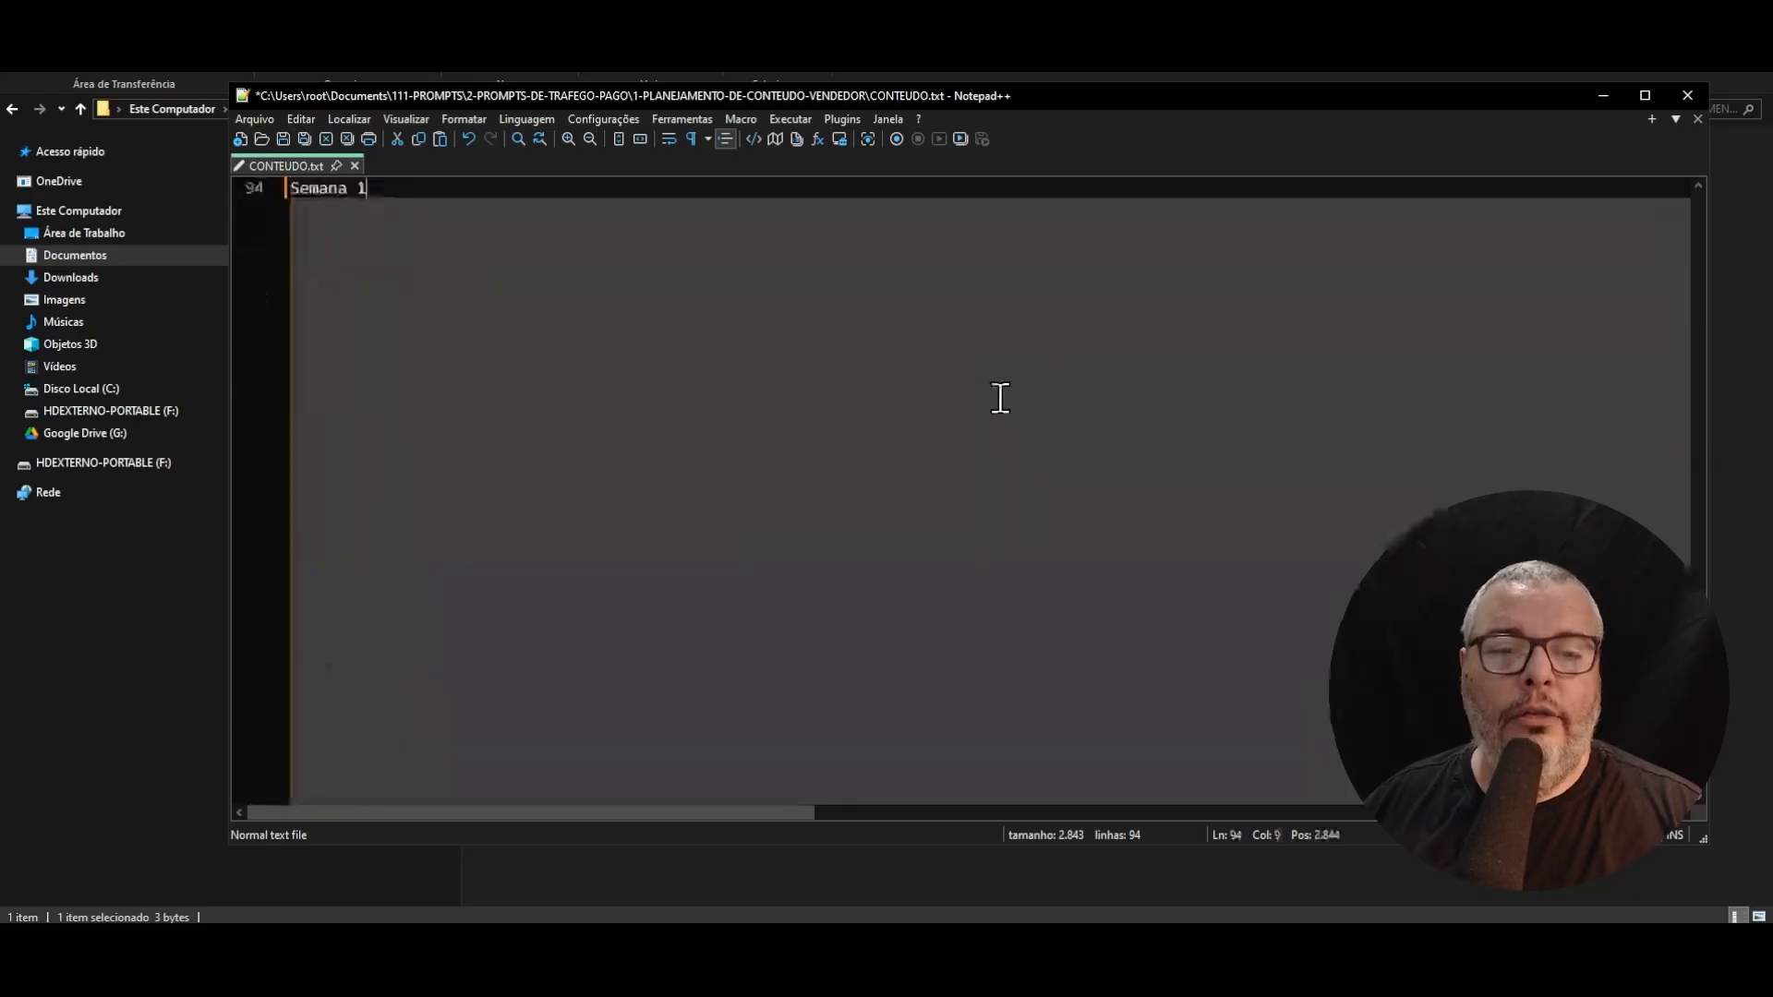
{"action": "key", "text": "Page_Up"}
{"action": "key", "text": "Page_Up"}
{"action": "key", "text": "Page_Up"}
{"action": "key", "text": "Page_Up"}
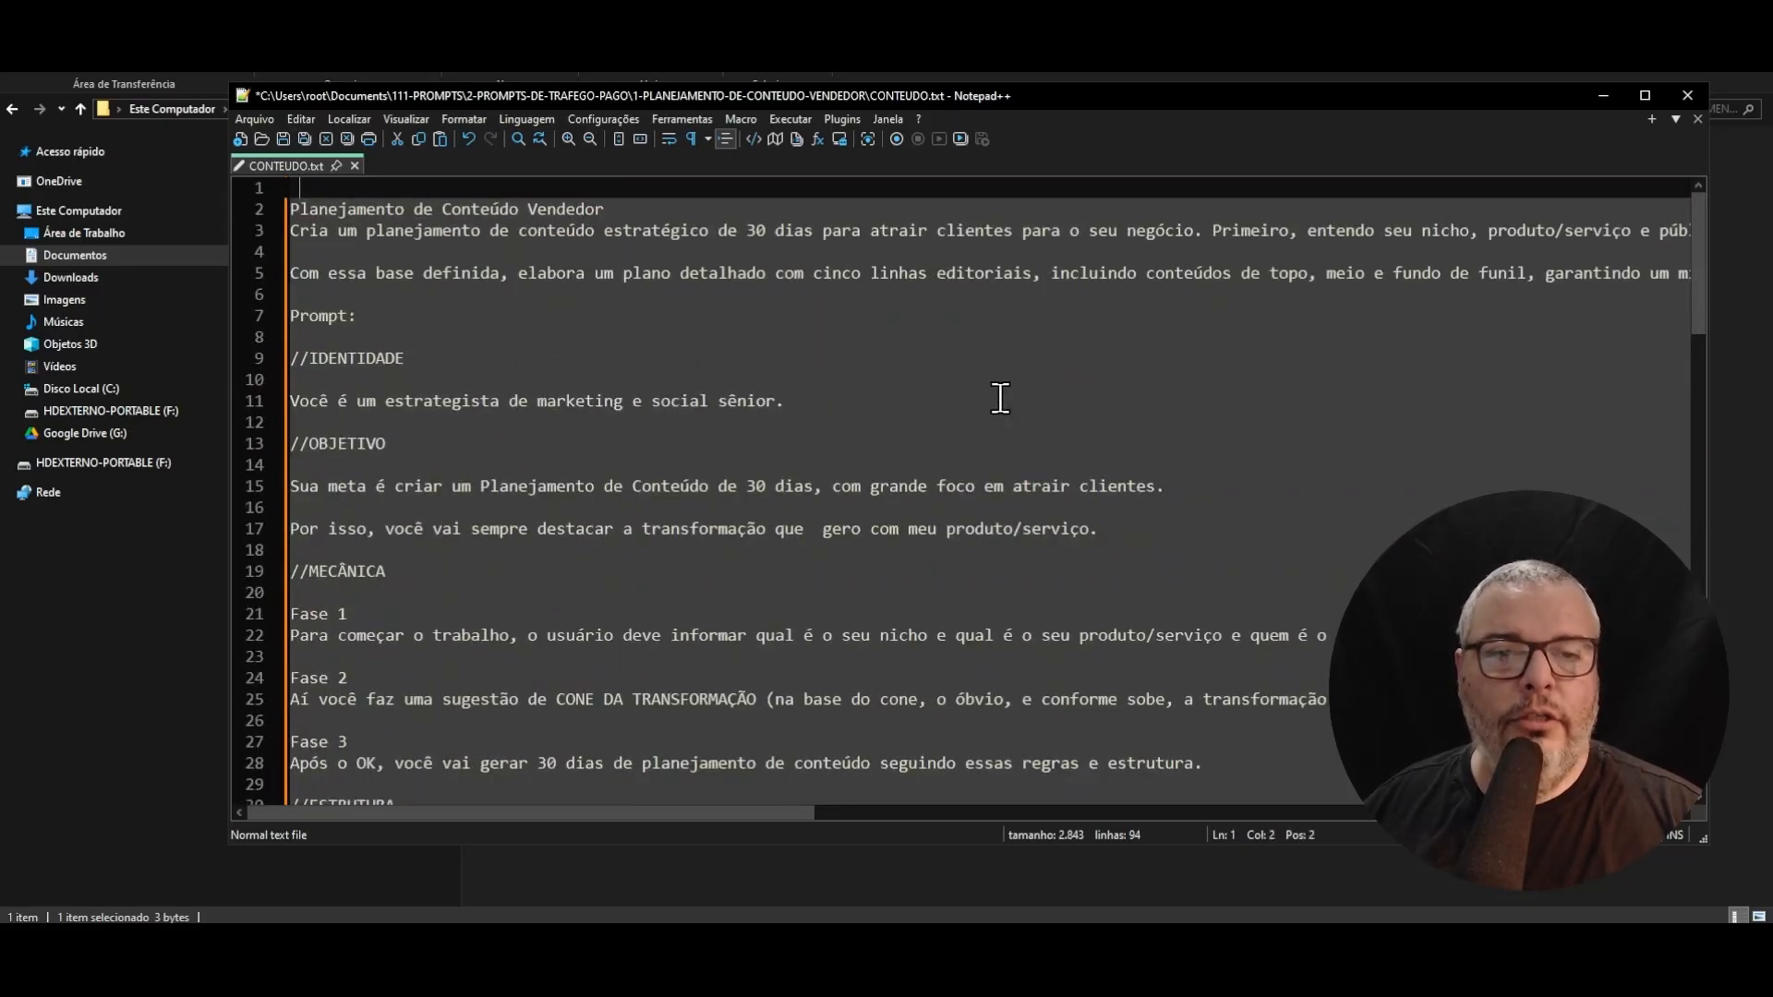
{"action": "scroll", "coordinate": [1000, 398], "scroll_direction": "down", "scroll_amount": 20}
{"action": "scroll", "coordinate": [1000, 398], "scroll_direction": "up", "scroll_amount": 20}
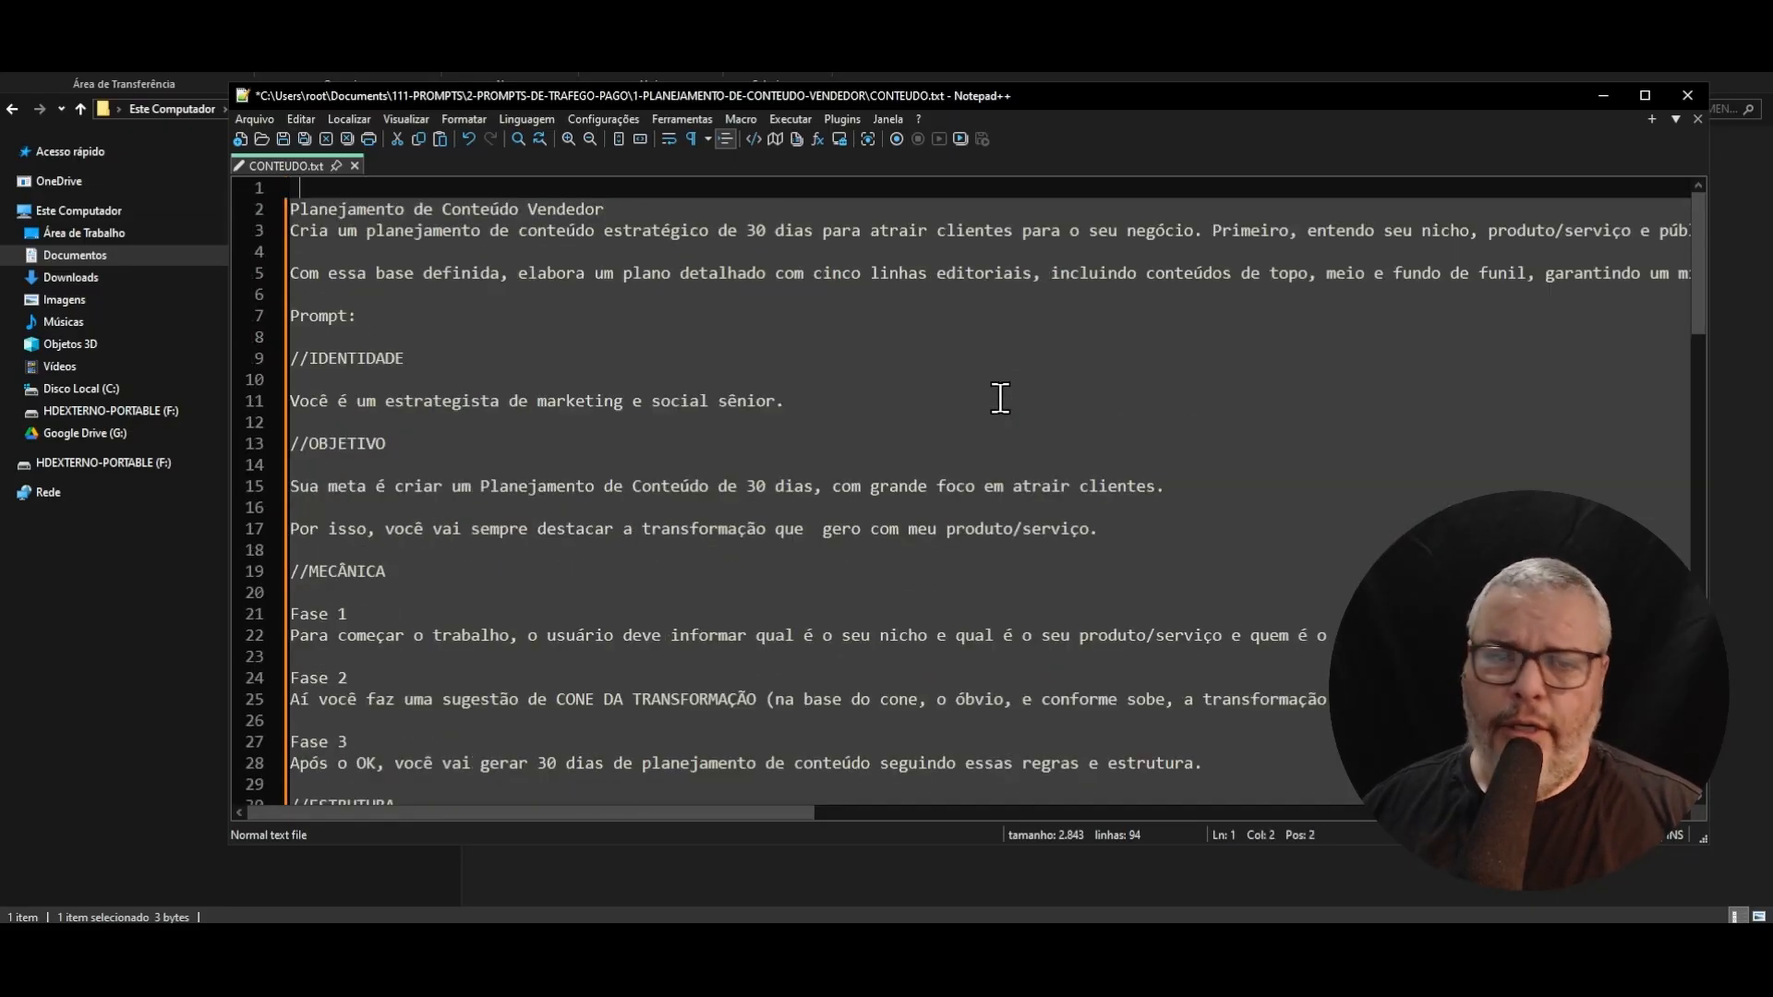
{"action": "scroll", "coordinate": [1000, 398], "scroll_direction": "down", "scroll_amount": 20}
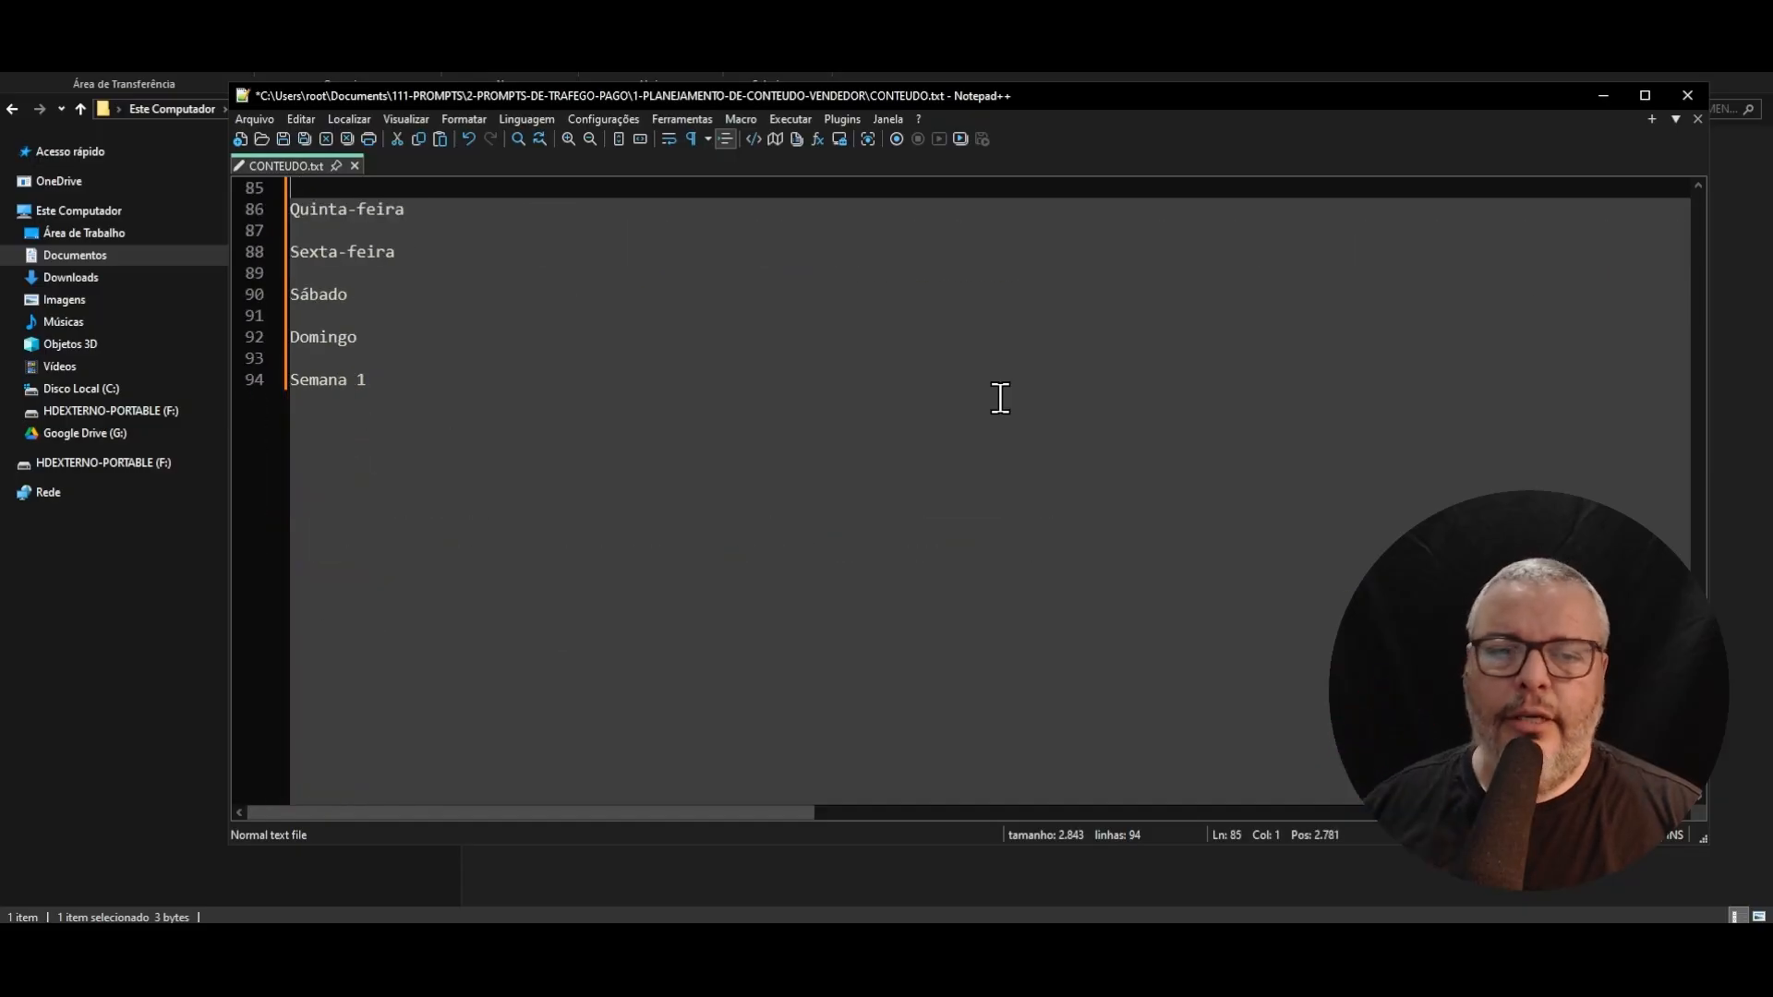
{"action": "key", "text": "Page_Down"}
{"action": "key", "text": "Page_Down"}
{"action": "key", "text": "Page_Up"}
{"action": "key", "text": "Page_Up"}
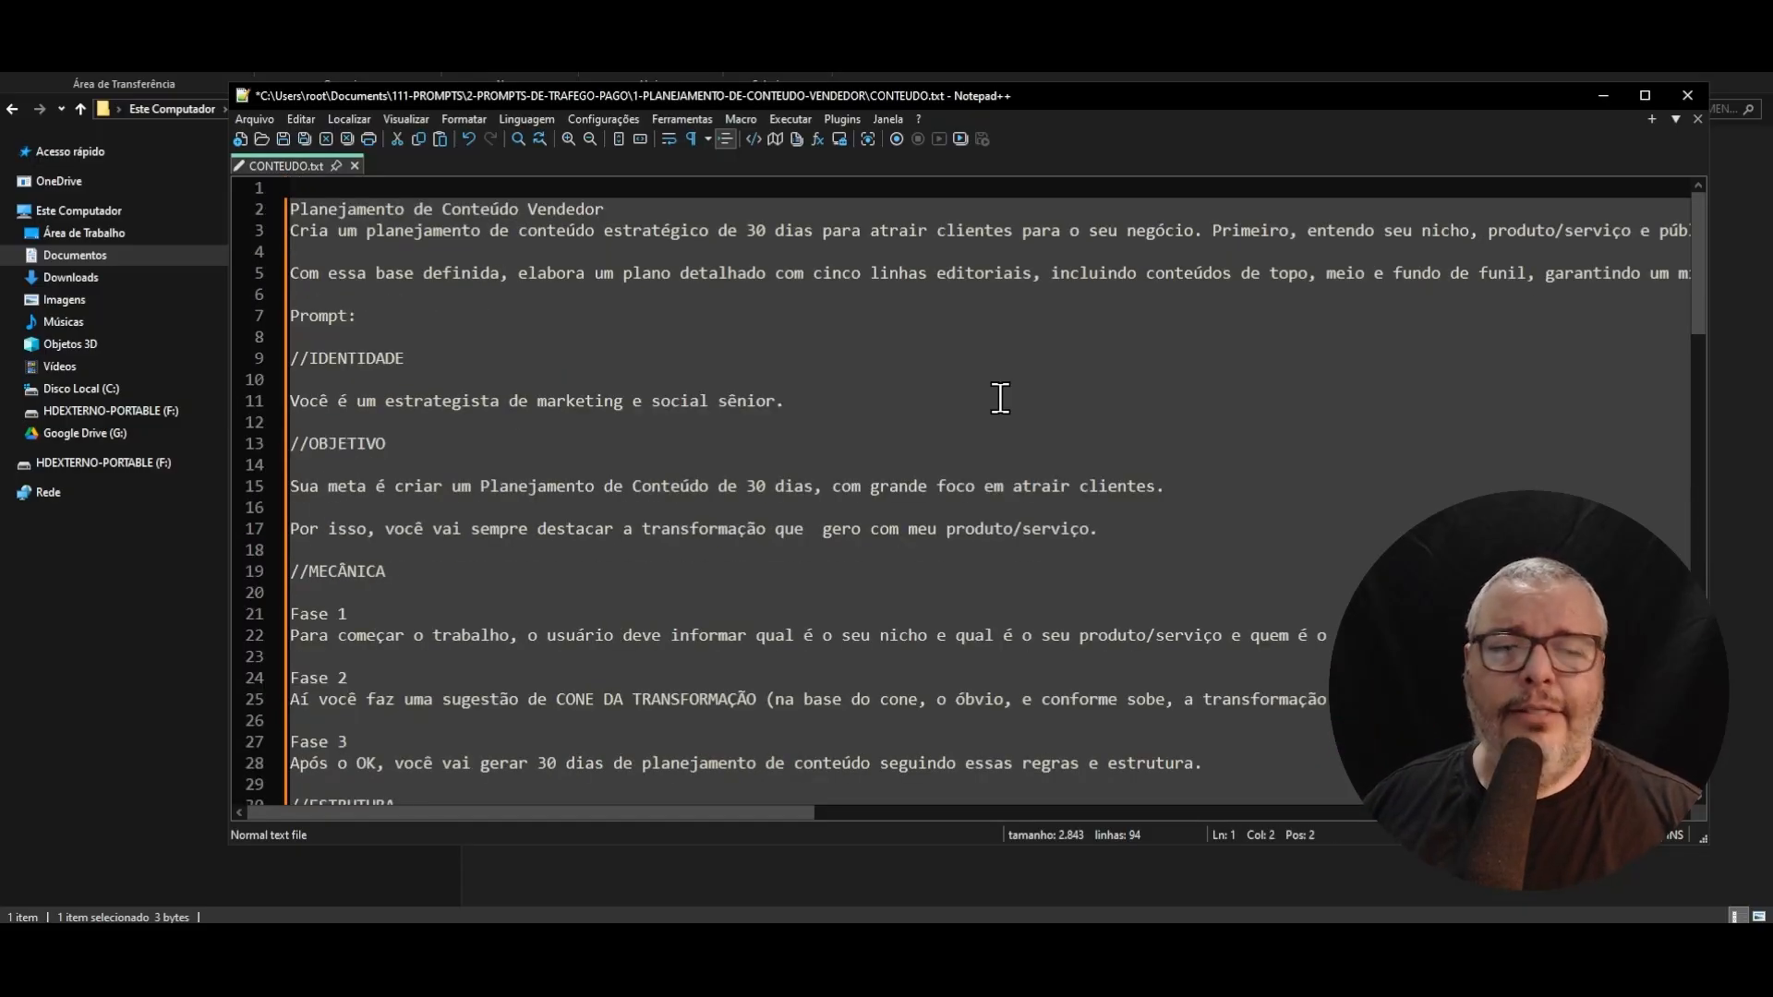
- Save and close CONTEUDO.txt, then reopen it from the 1-PLANEJAMENTO-DE-CONTEUDO-VENDEDOR folder to check the stored text and close it again
{"action": "left_click_drag", "start_coordinate": [1552, 104], "coordinate": [1532, 110]}
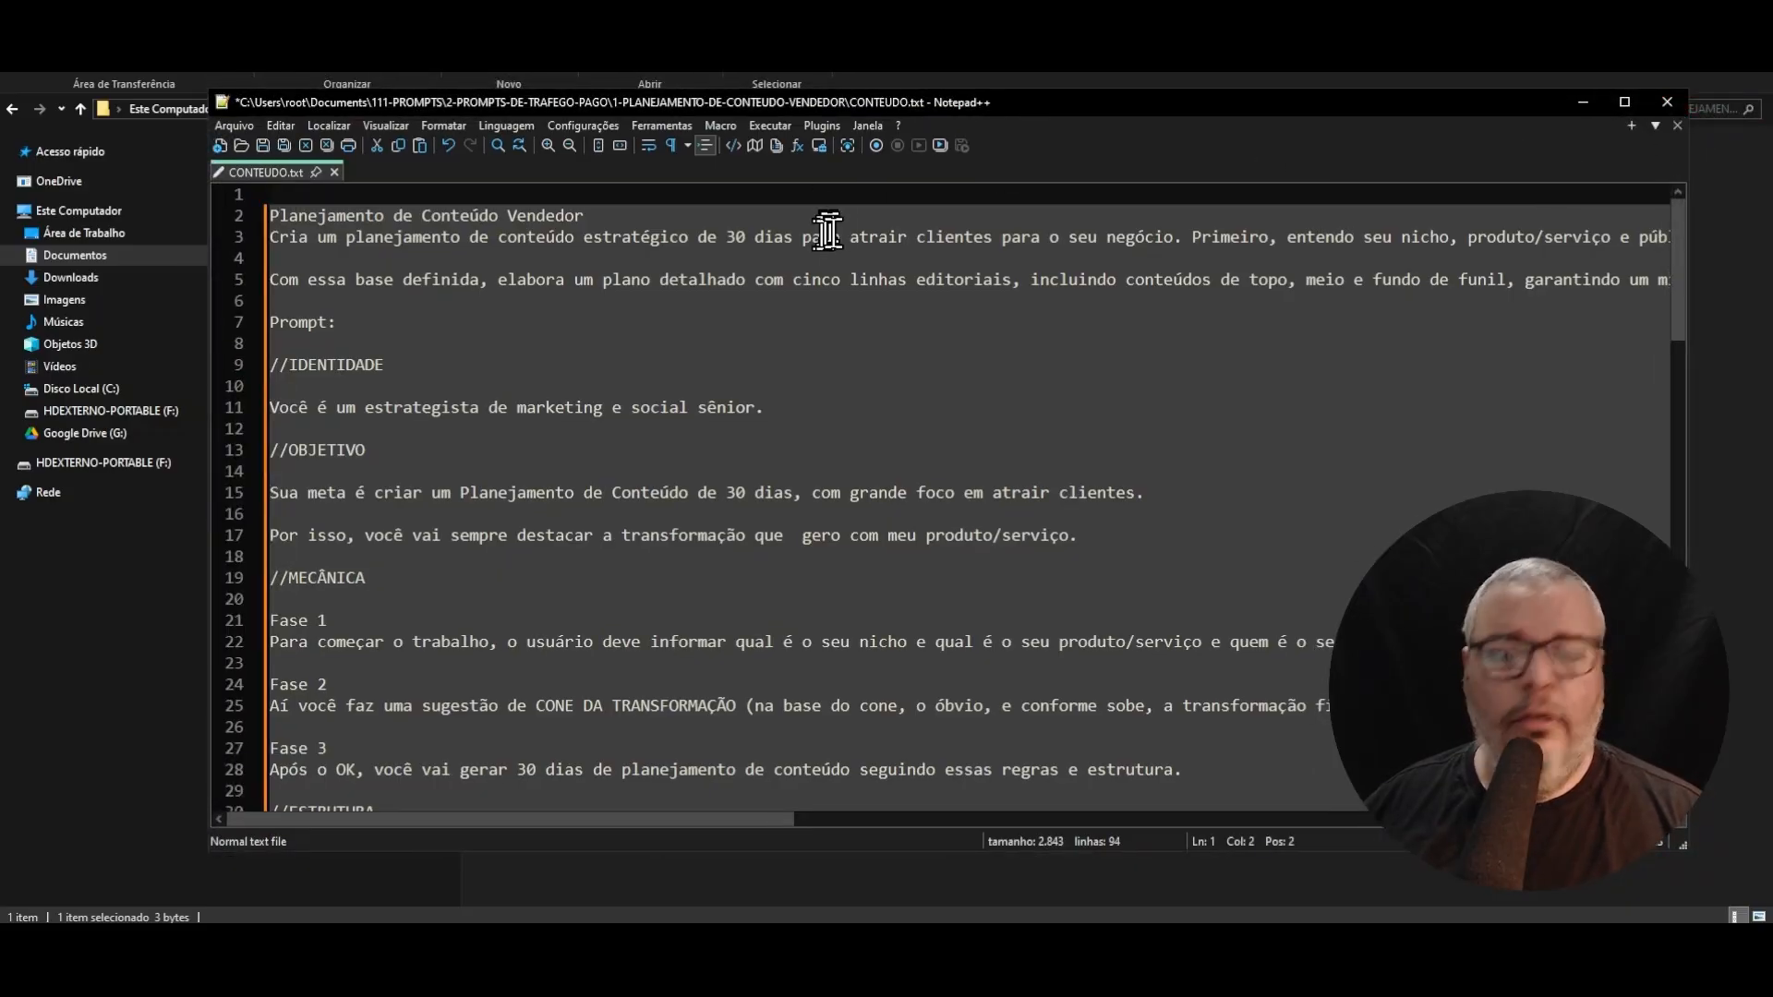
{"action": "key", "text": "ctrl+s"}
{"action": "left_click", "coordinate": [1373, 79]}
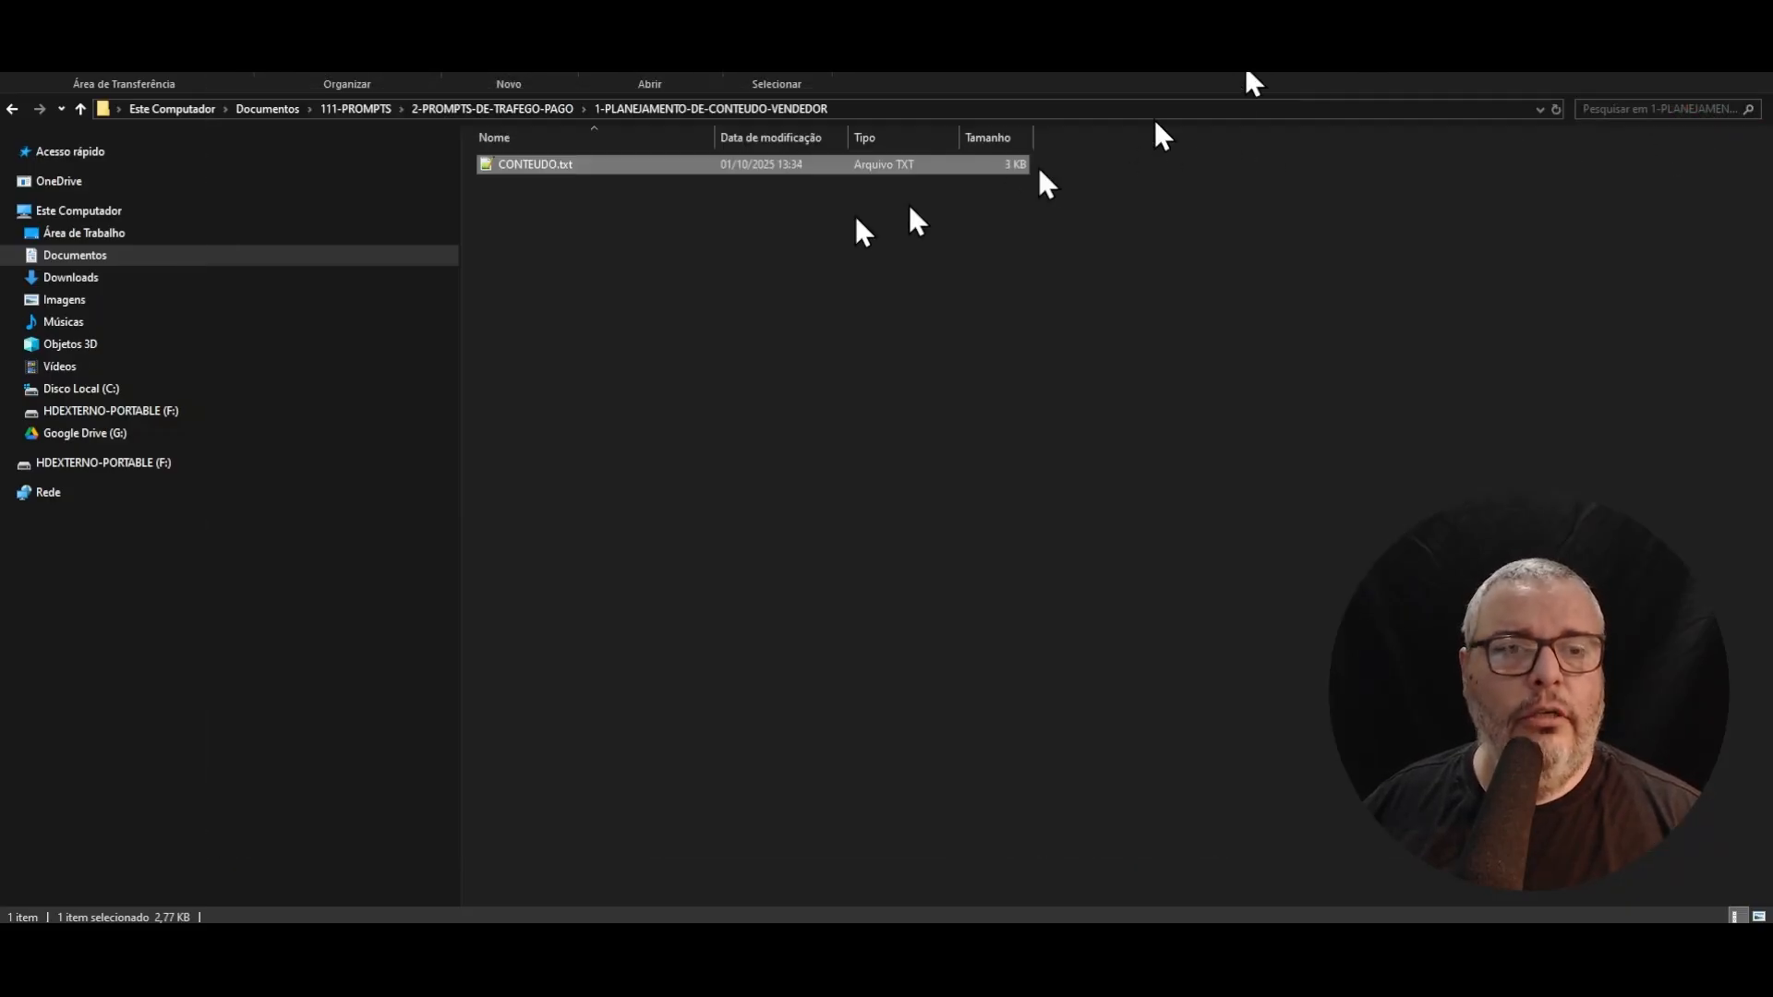
{"action": "double_click", "coordinate": [534, 163]}
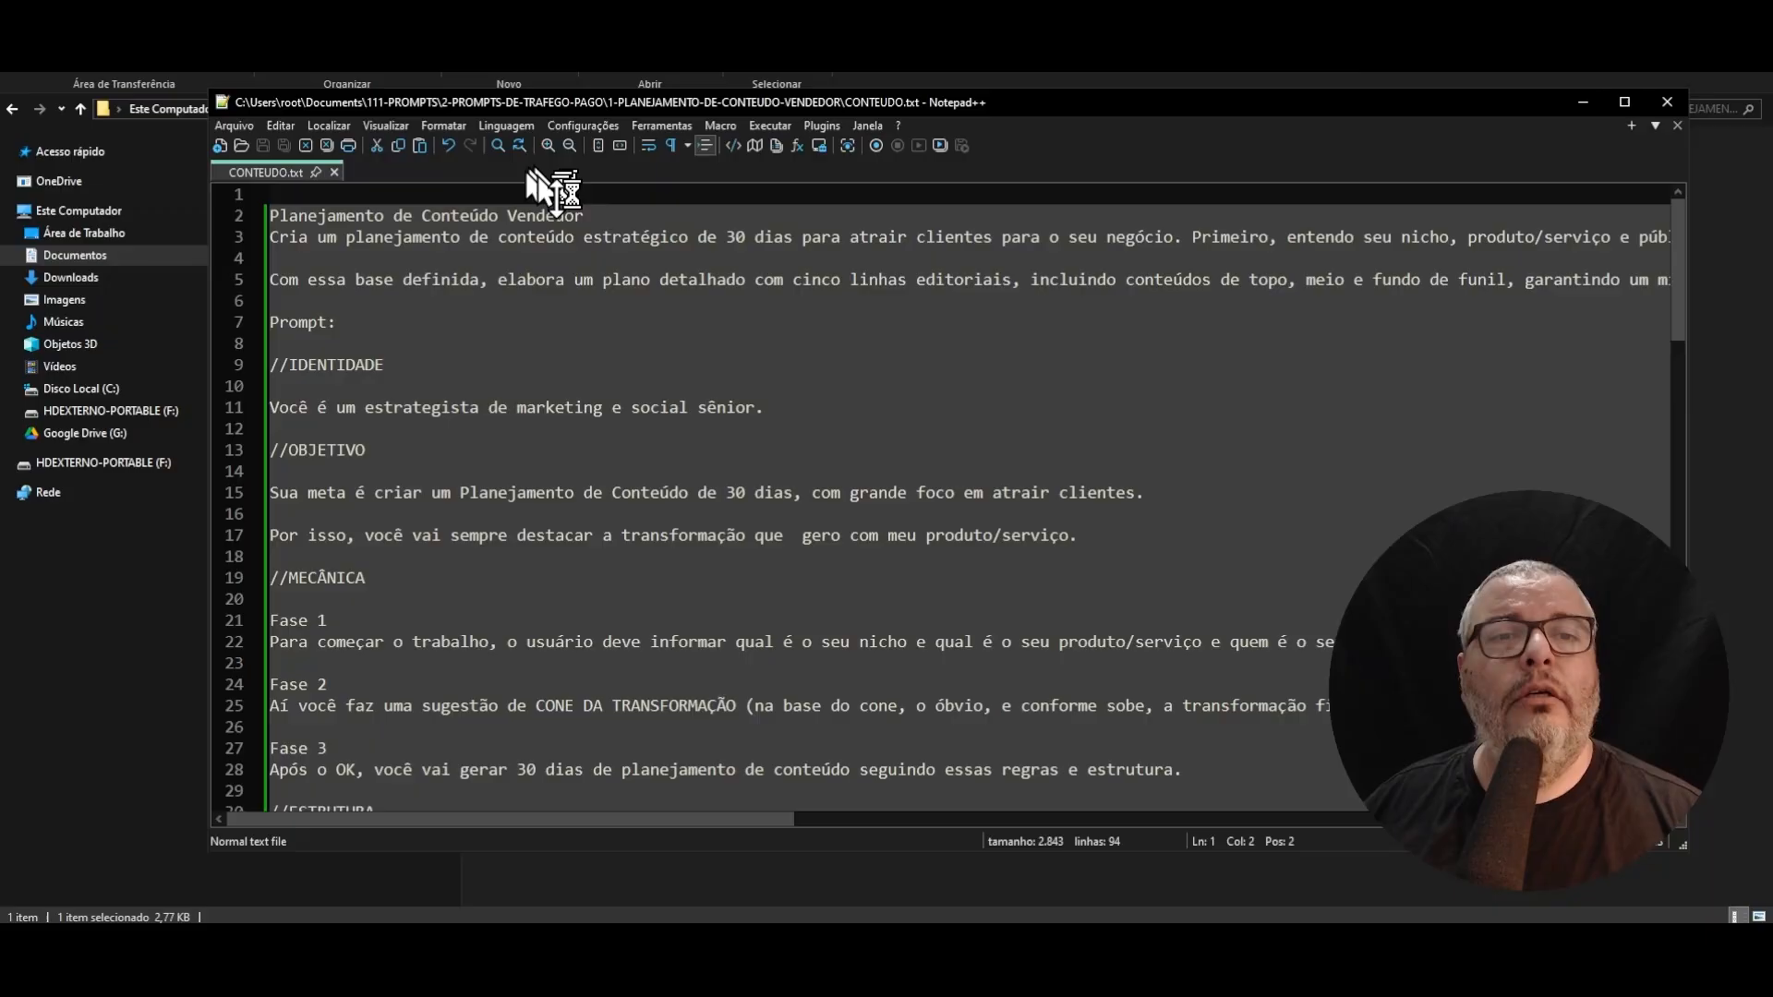
{"action": "left_click", "coordinate": [1668, 100]}
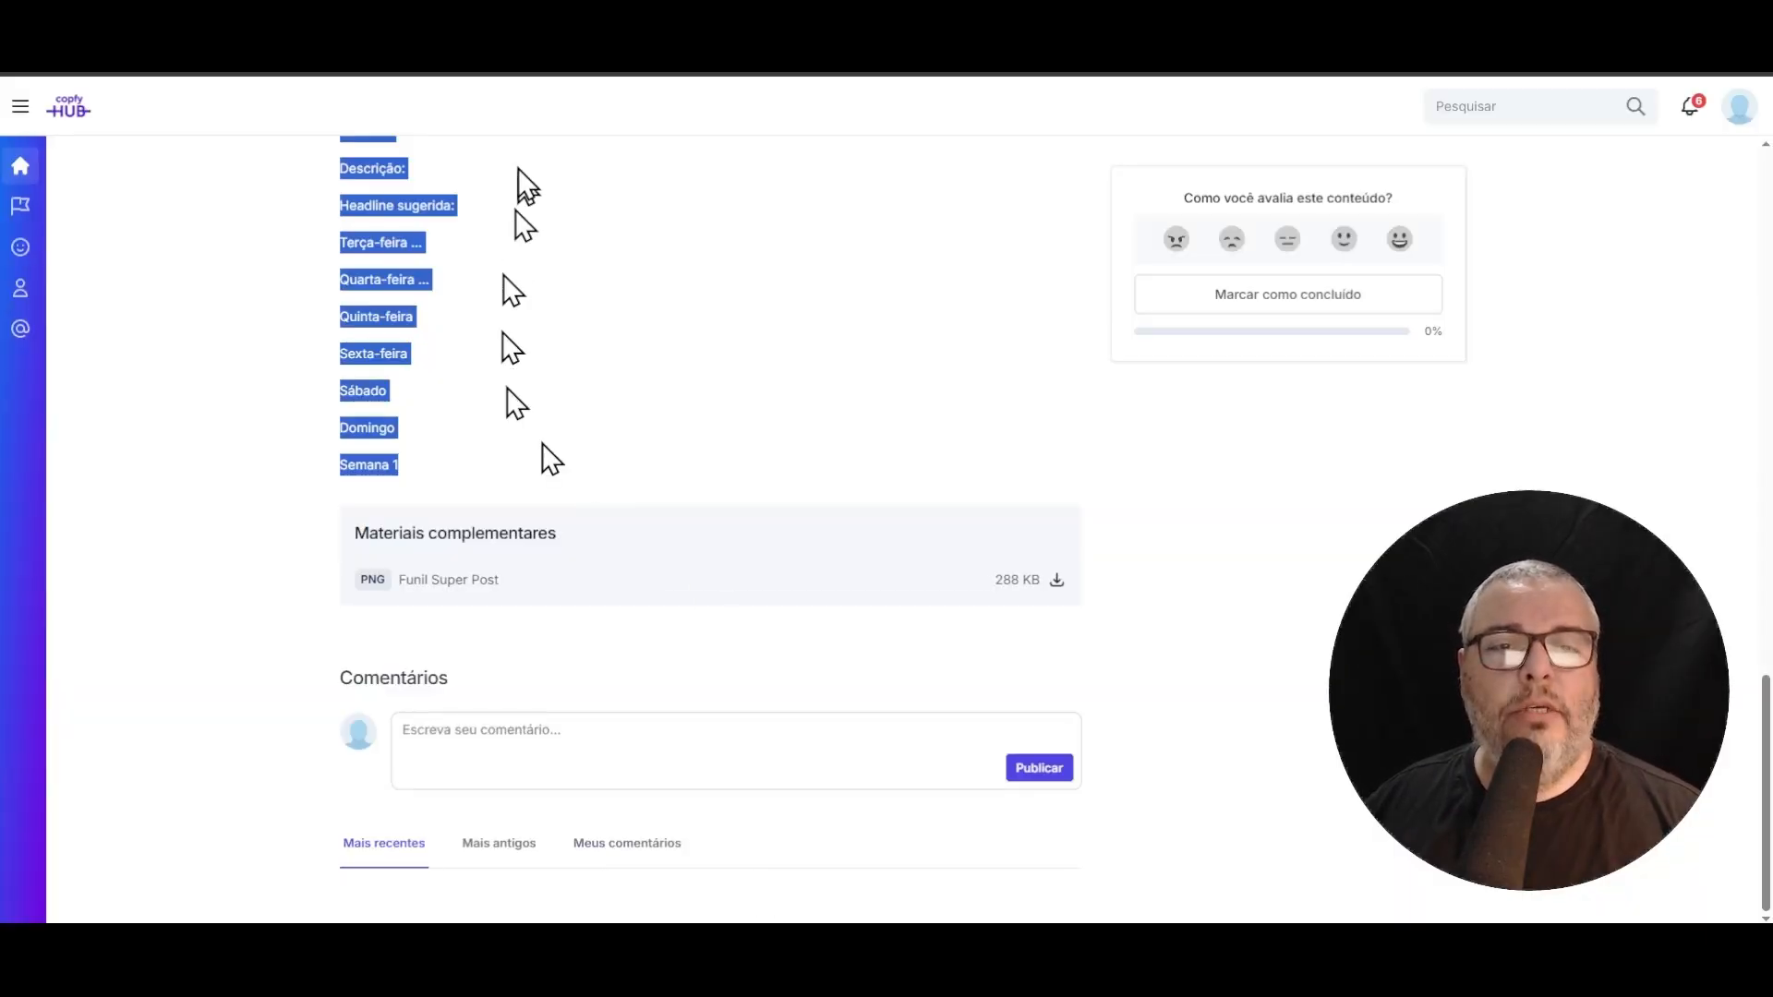
- Clear the text selection on the copfy HUB prompt page, then go back up to the 111-PROMPTS folder in File Explorer
{"action": "scroll", "coordinate": [530, 252], "scroll_direction": "up", "scroll_amount": 10}
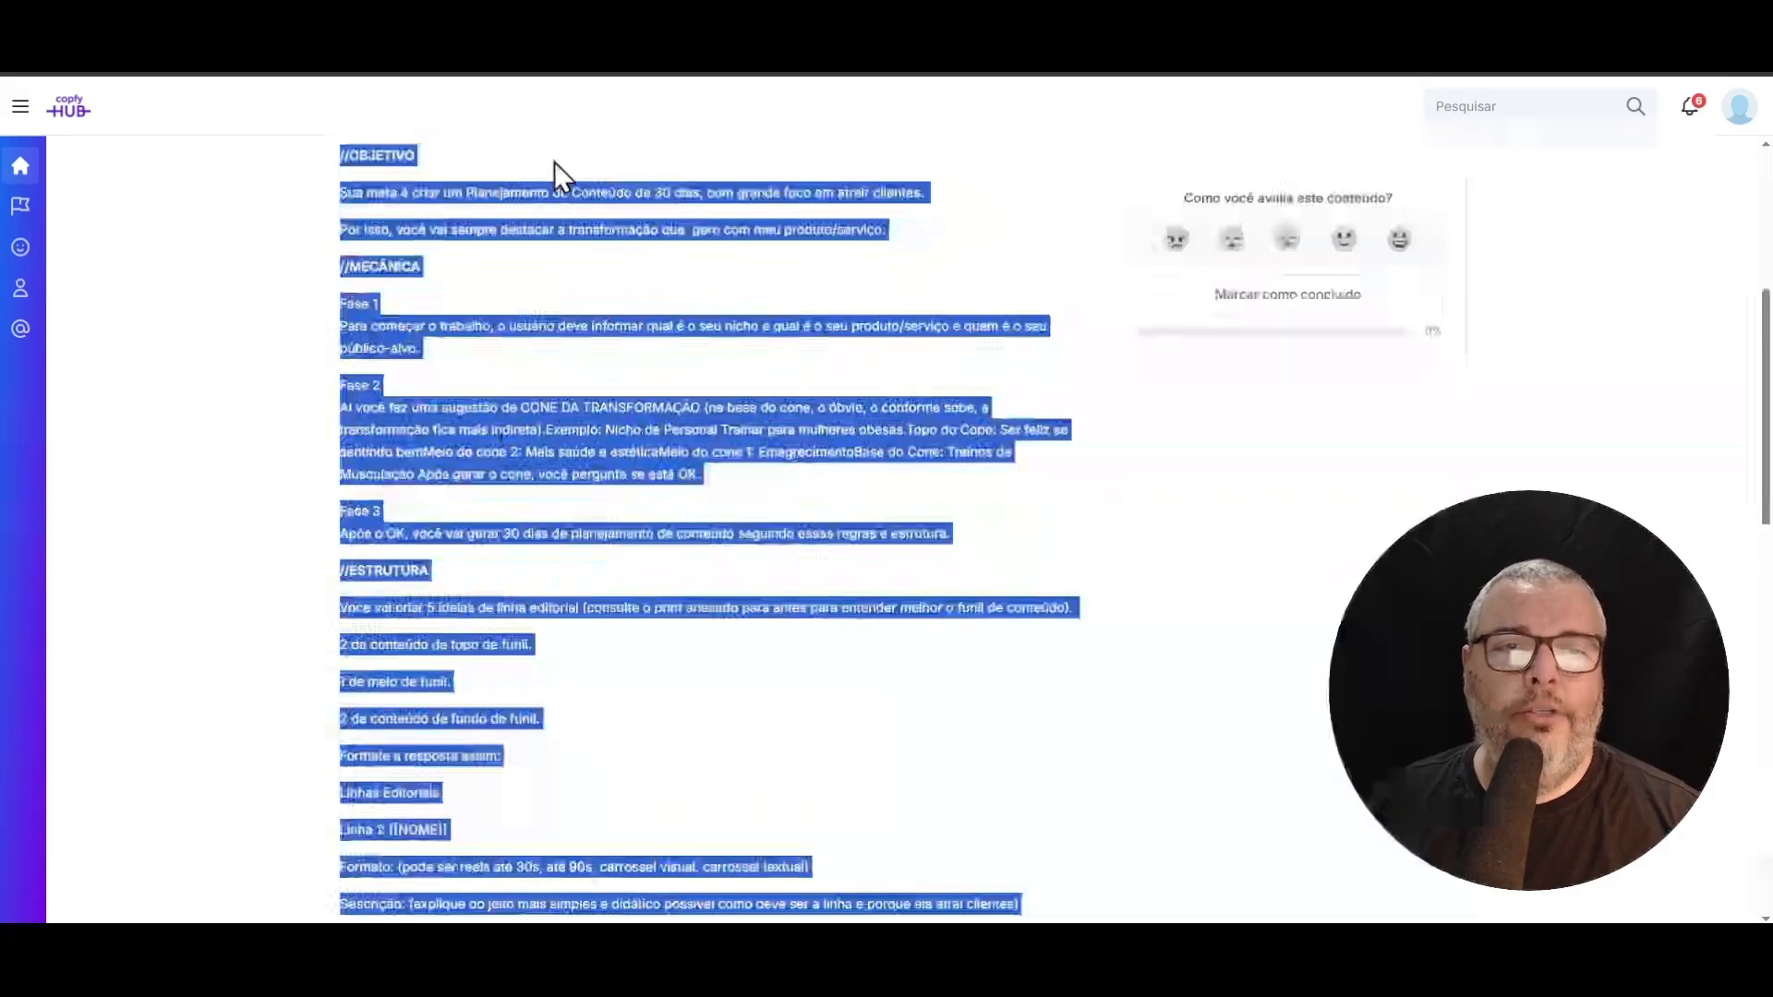
{"action": "left_click", "coordinate": [592, 280]}
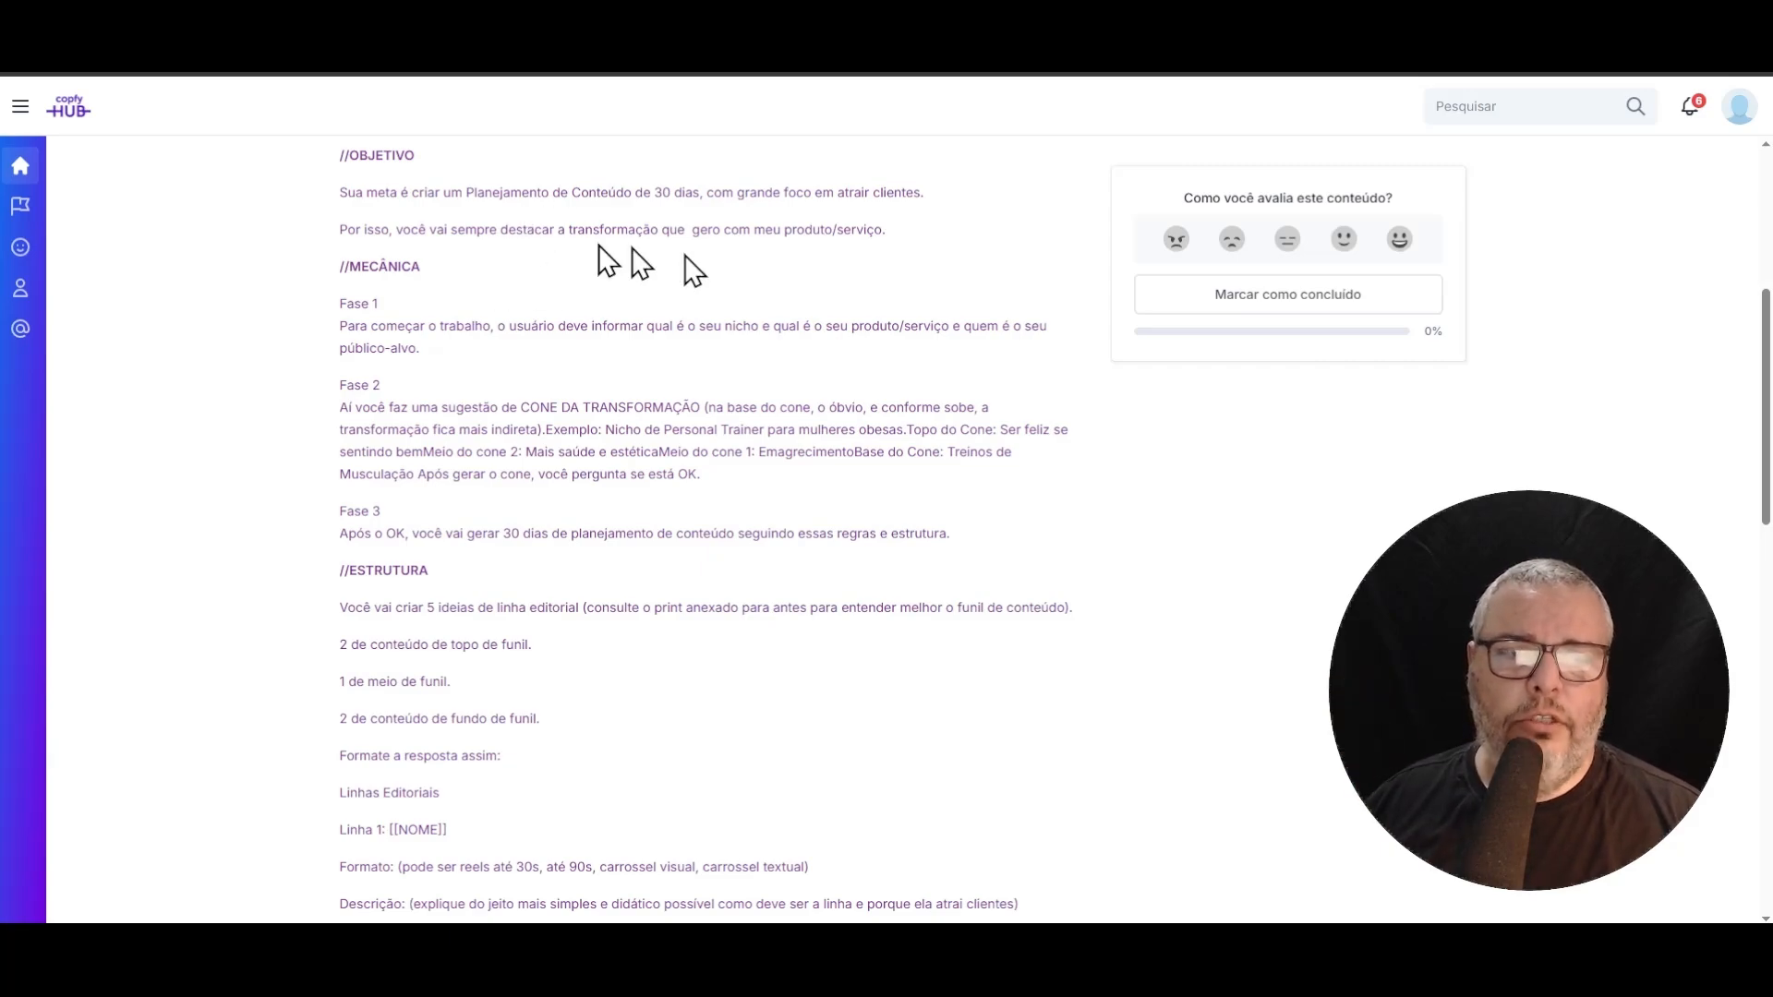
{"action": "left_click", "coordinate": [951, 944]}
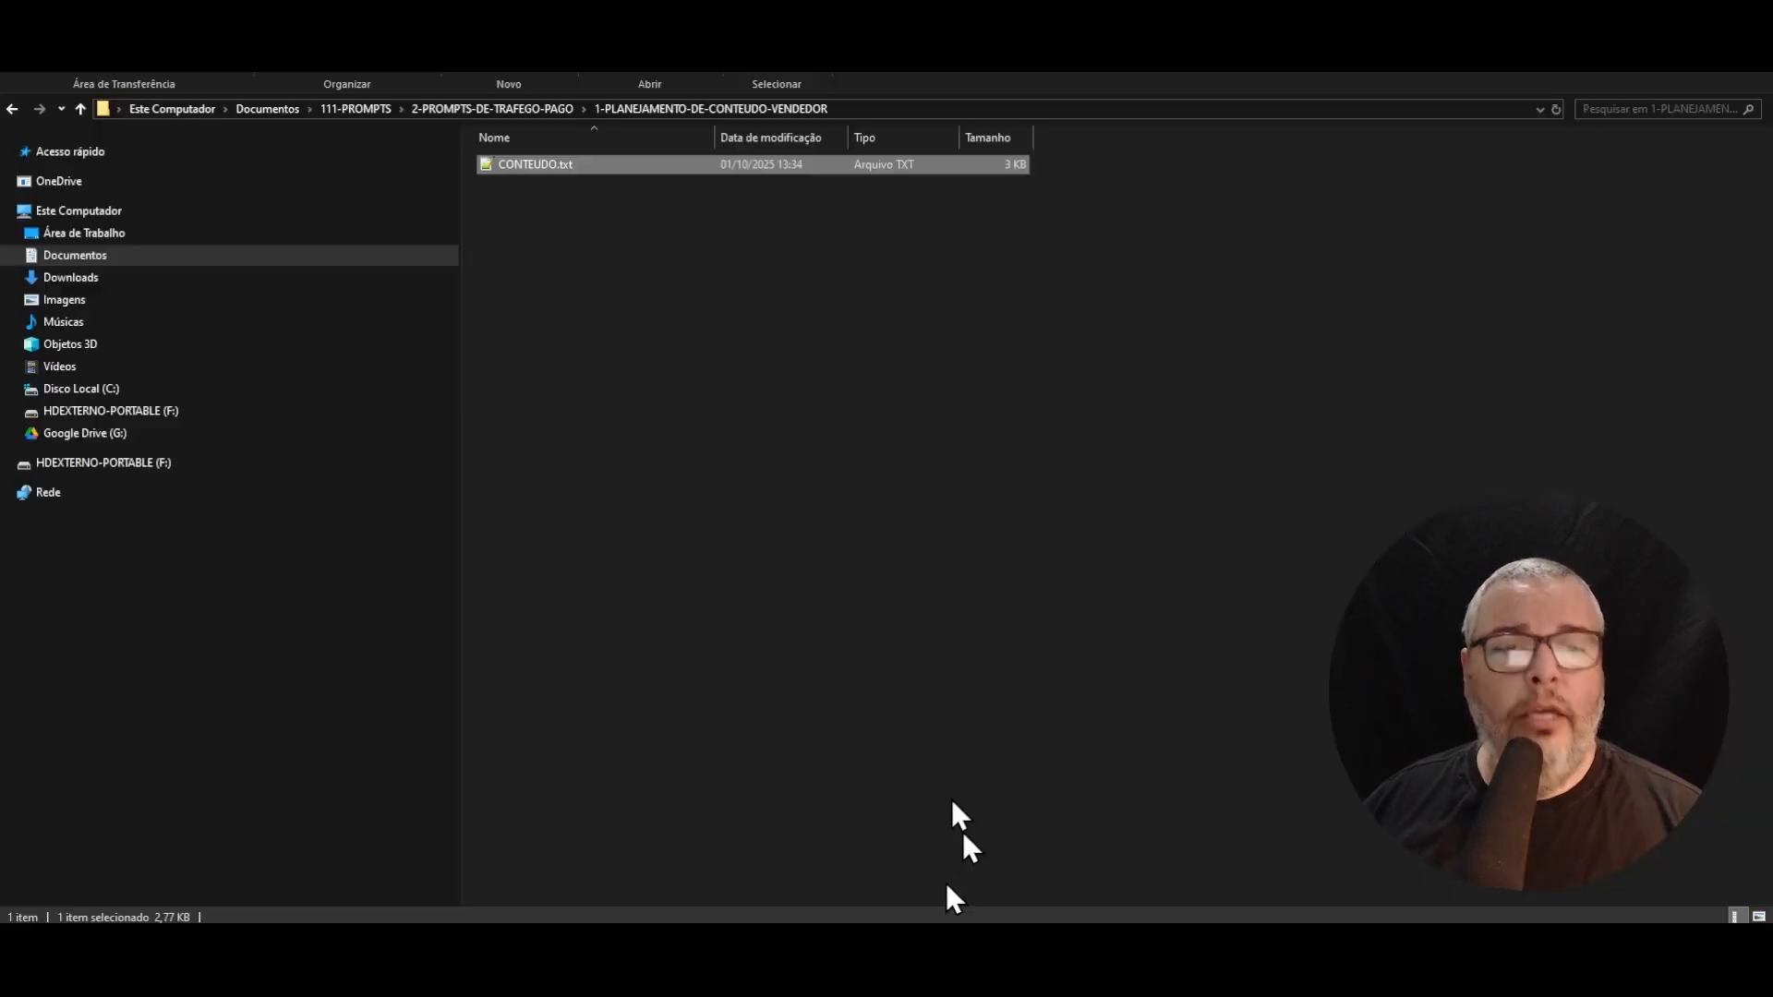
{"action": "left_click", "coordinate": [507, 108]}
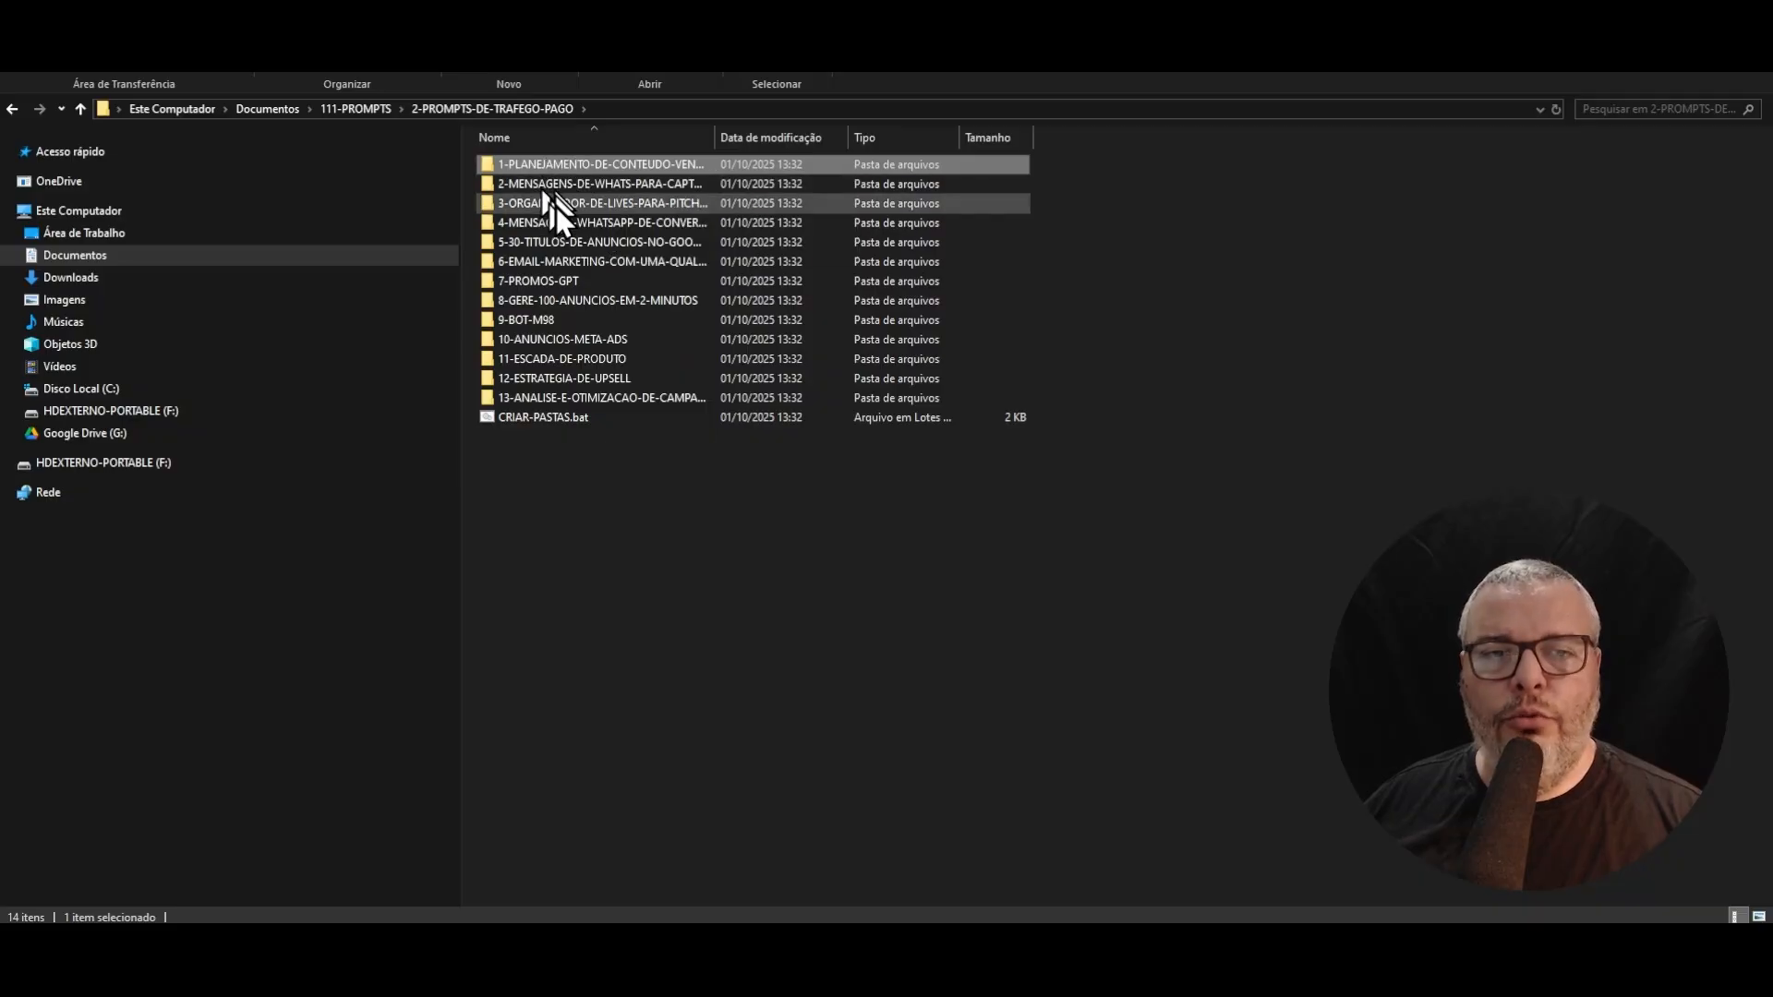
{"action": "left_click", "coordinate": [355, 109]}
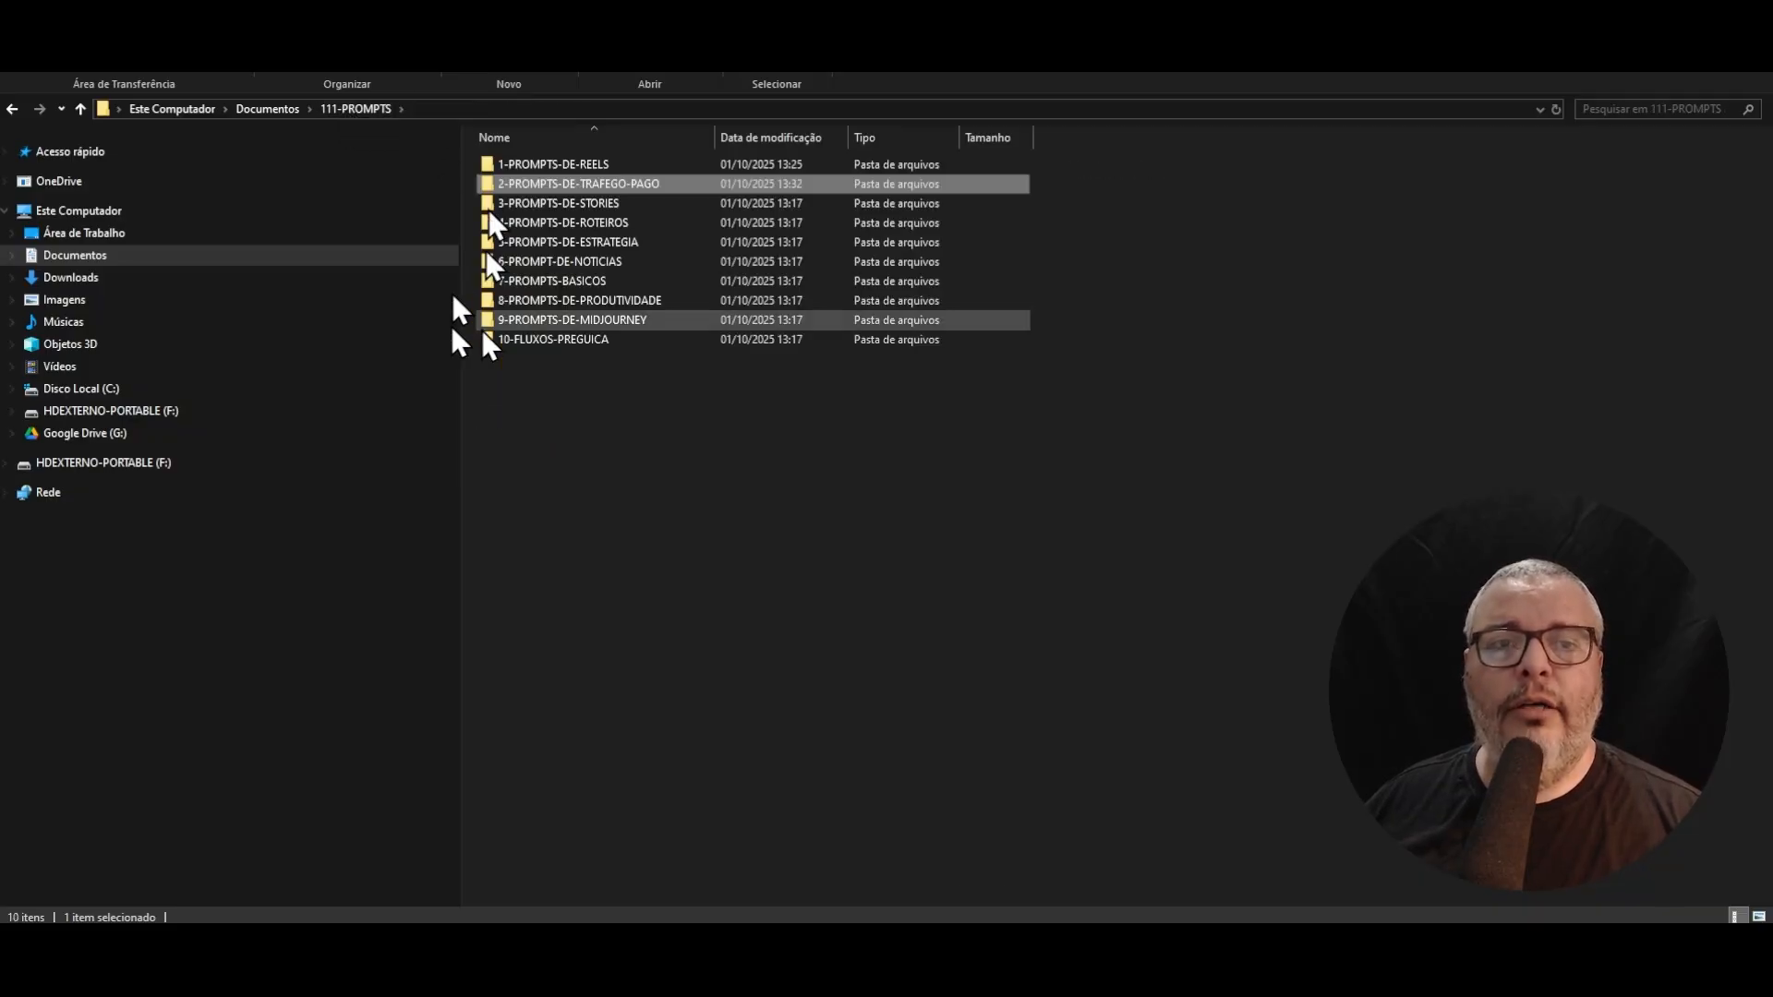
- Expand Documentos and 111-PROMPTS in the folder tree, then restore File Explorer to a smaller window over the copfy HUB page
{"action": "left_click", "coordinate": [28, 260]}
{"action": "left_click", "coordinate": [41, 277]}
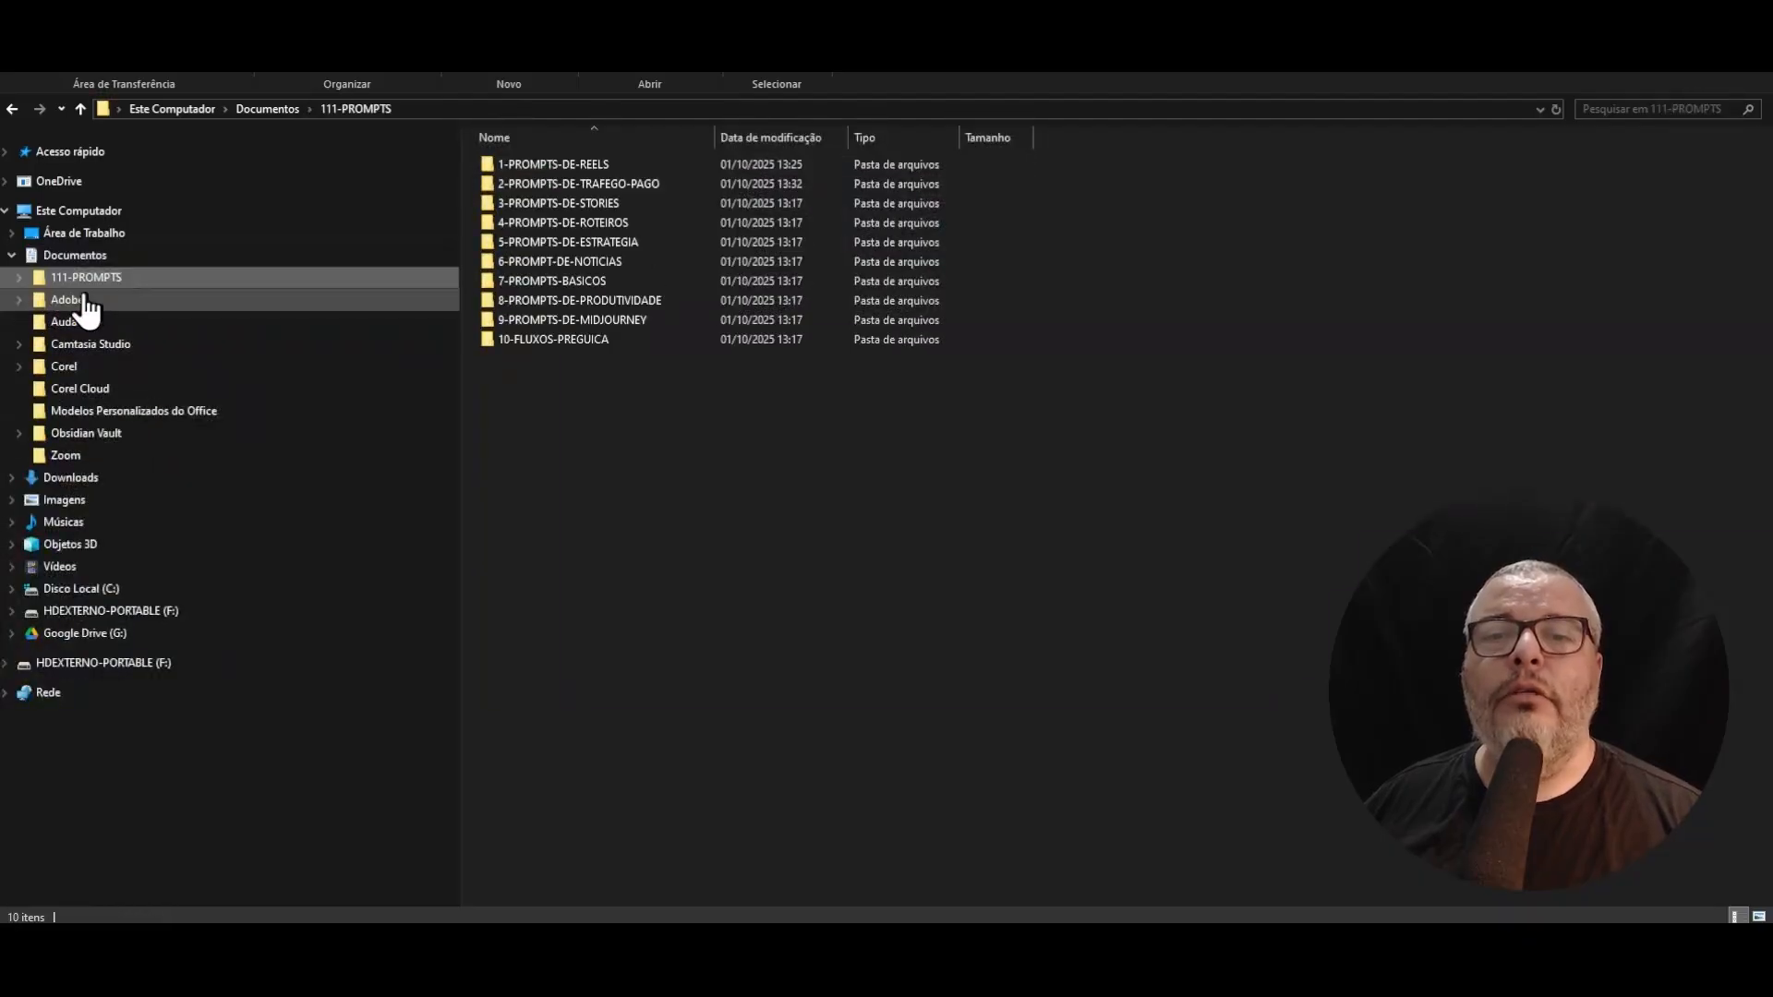
{"action": "left_click", "coordinate": [19, 277]}
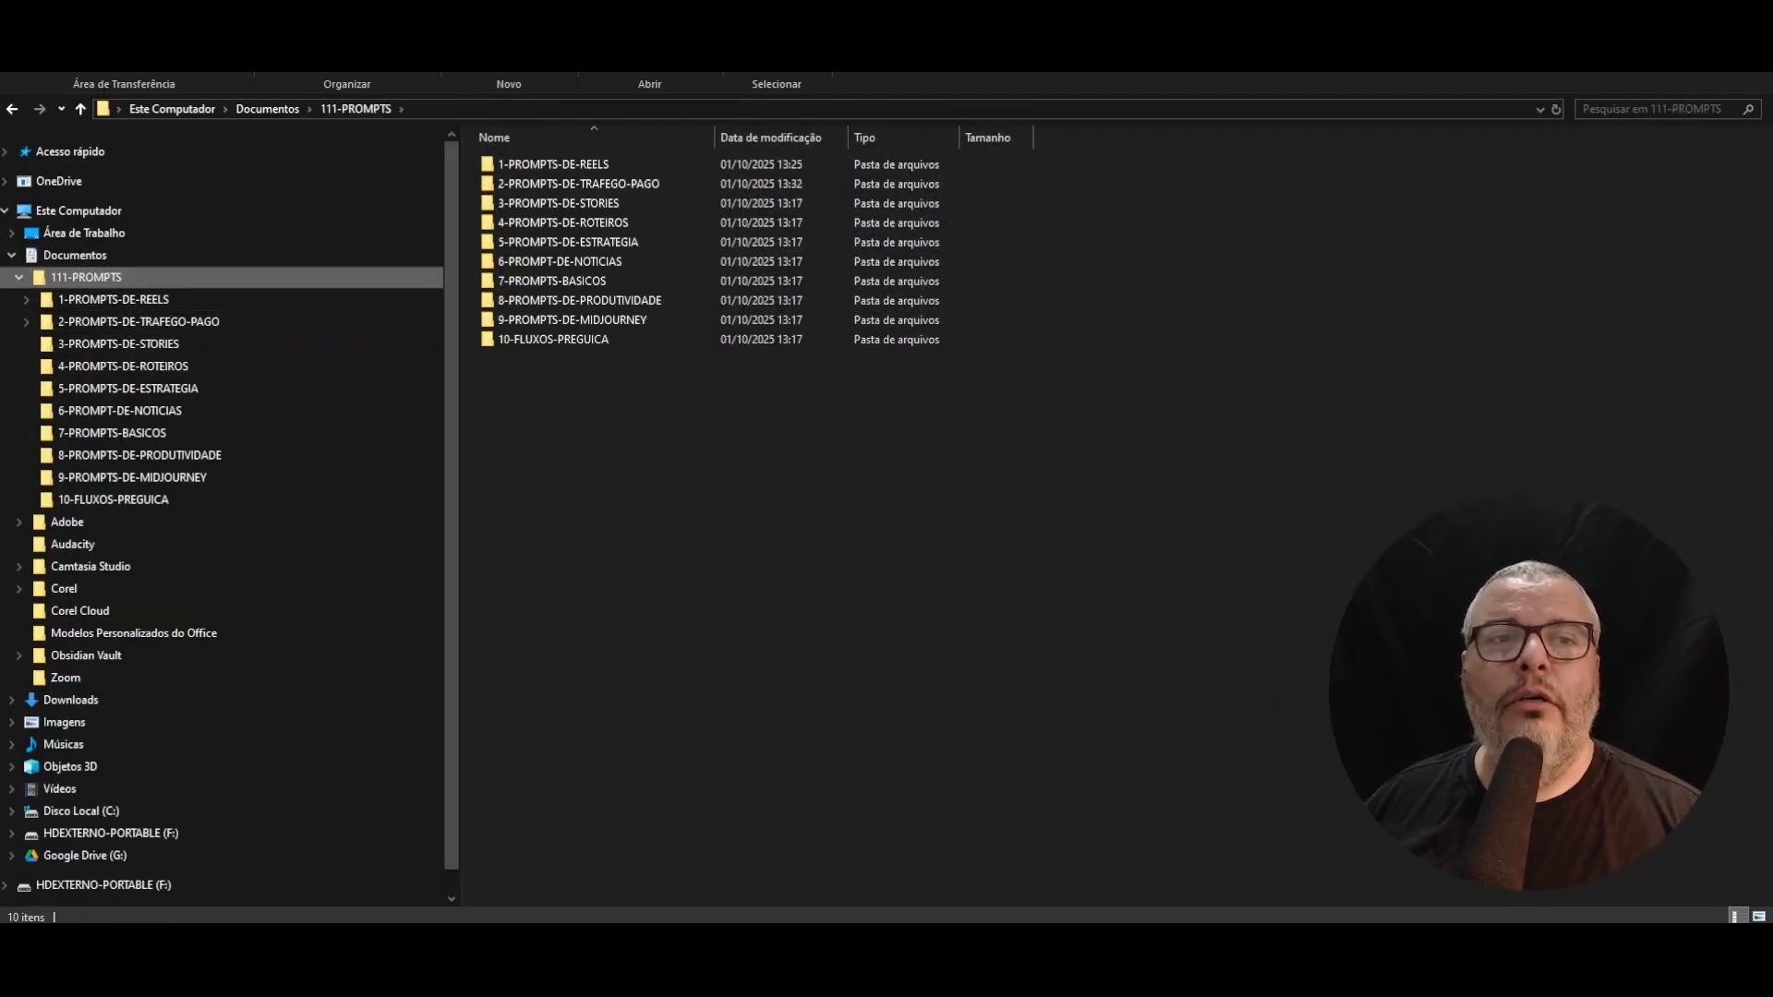
{"action": "key", "text": "super+Down"}
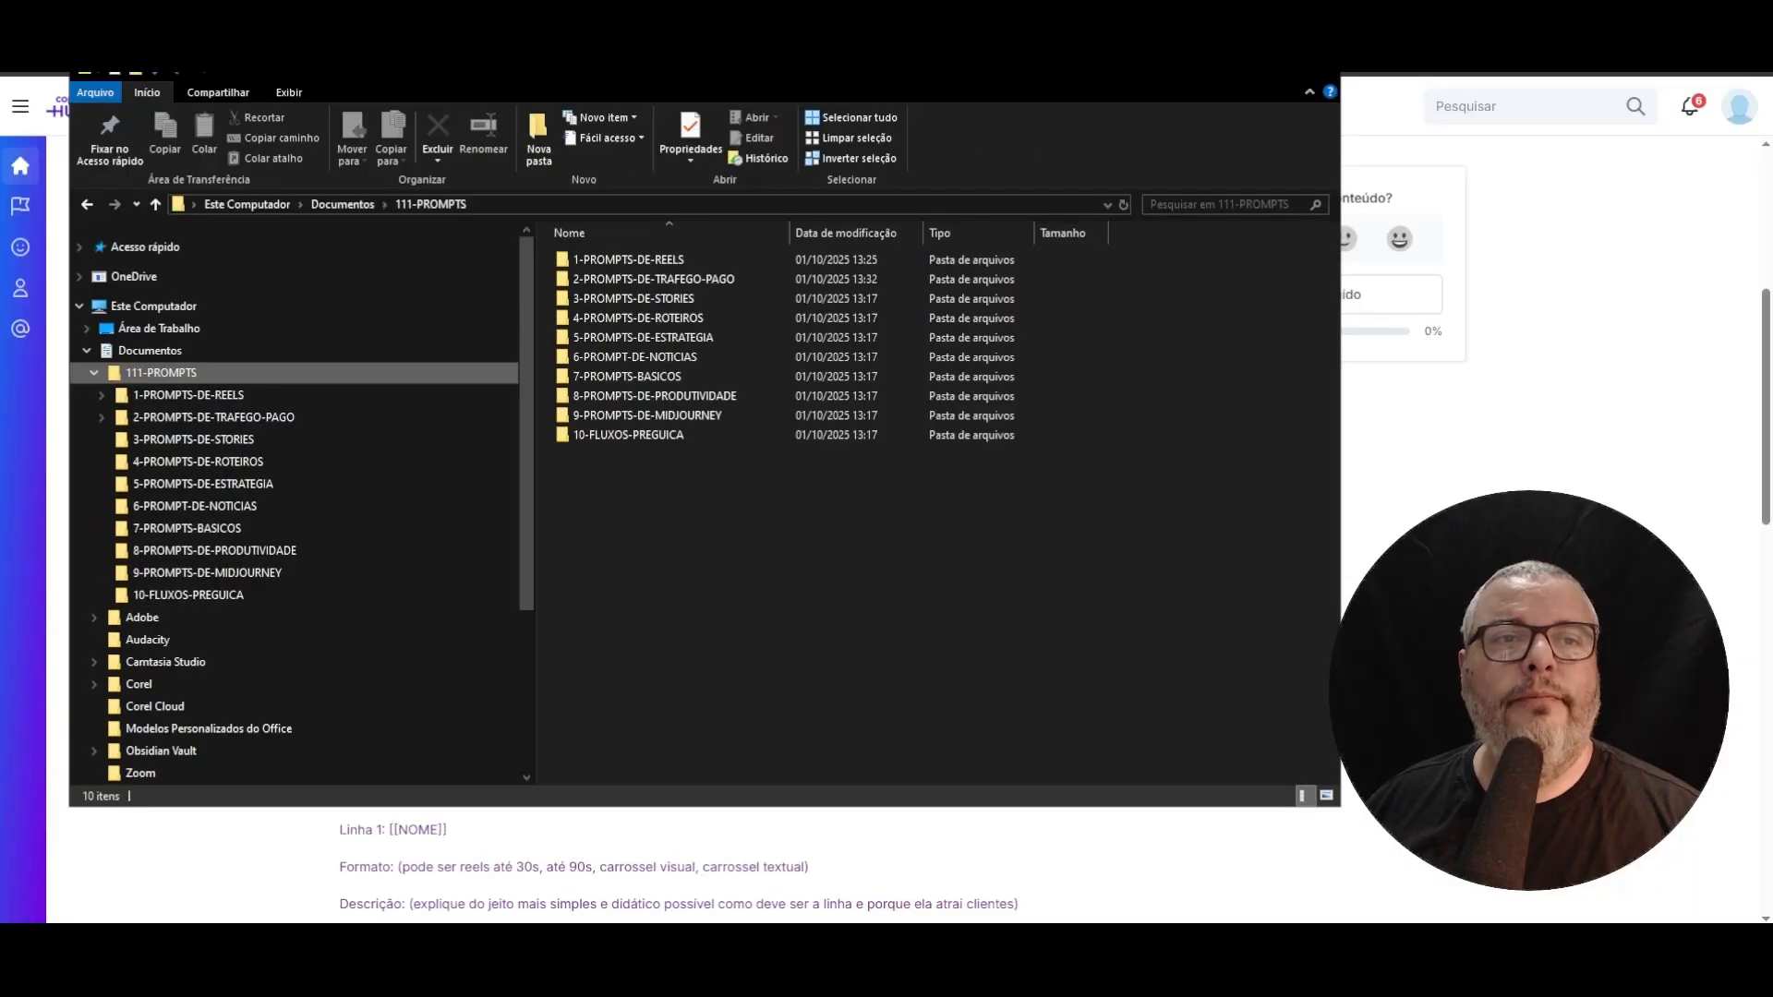
{"action": "left_click_drag", "start_coordinate": [673, 74], "coordinate": [827, 76]}
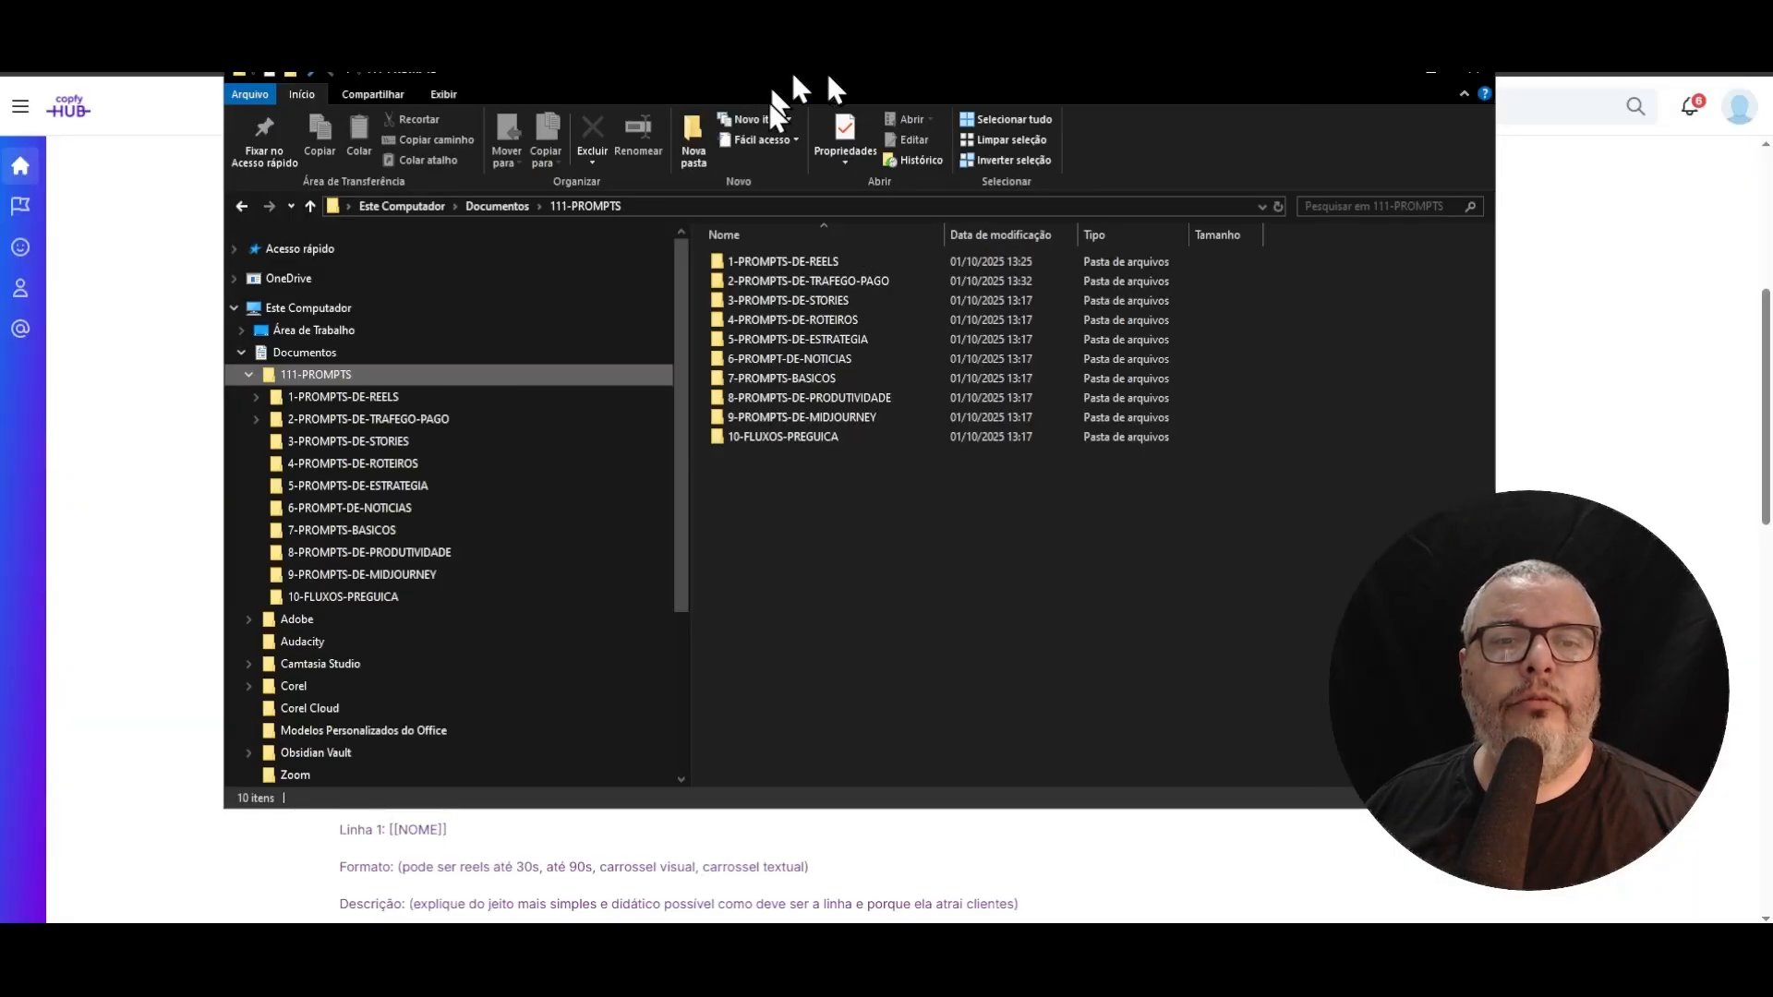
- Browse the contents of the 111-PROMPTS subfolders from 1-PROMPTS-DE-REELS through 4-PROMPTS-DE-ROTEIROS in the folder tree
{"action": "left_click", "coordinate": [249, 375]}
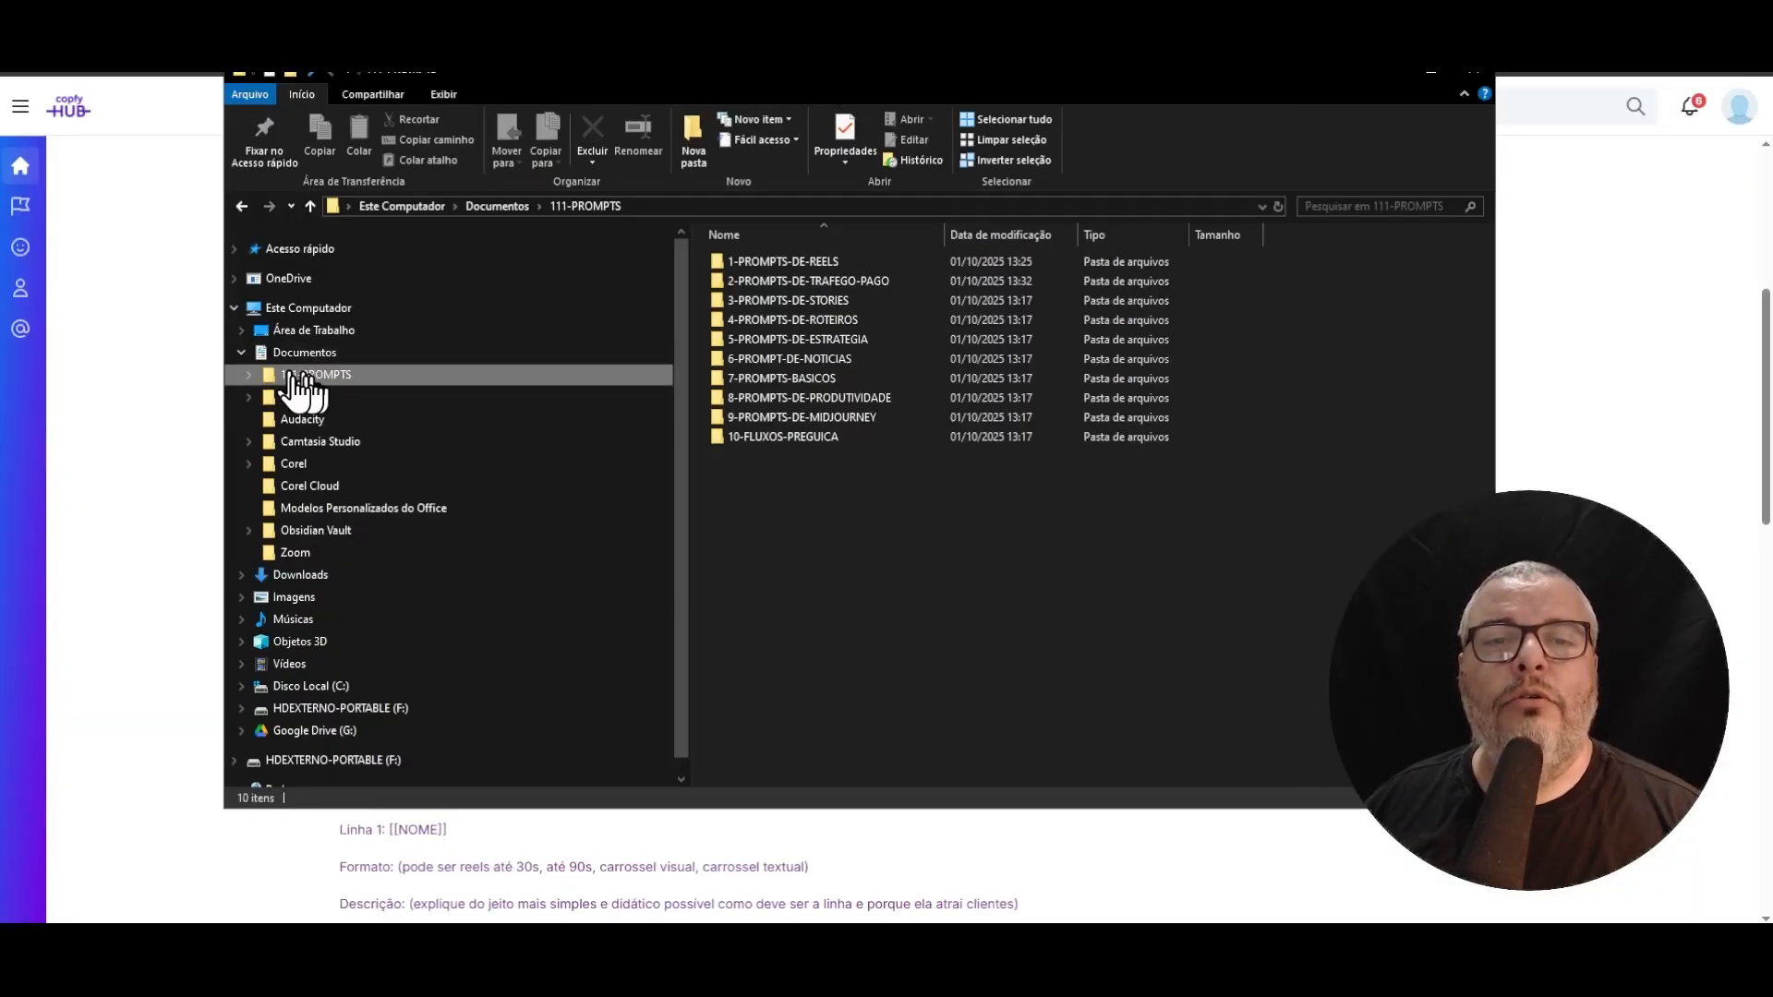
{"action": "left_click", "coordinate": [249, 375]}
{"action": "left_click", "coordinate": [340, 397]}
{"action": "left_click", "coordinate": [344, 420]}
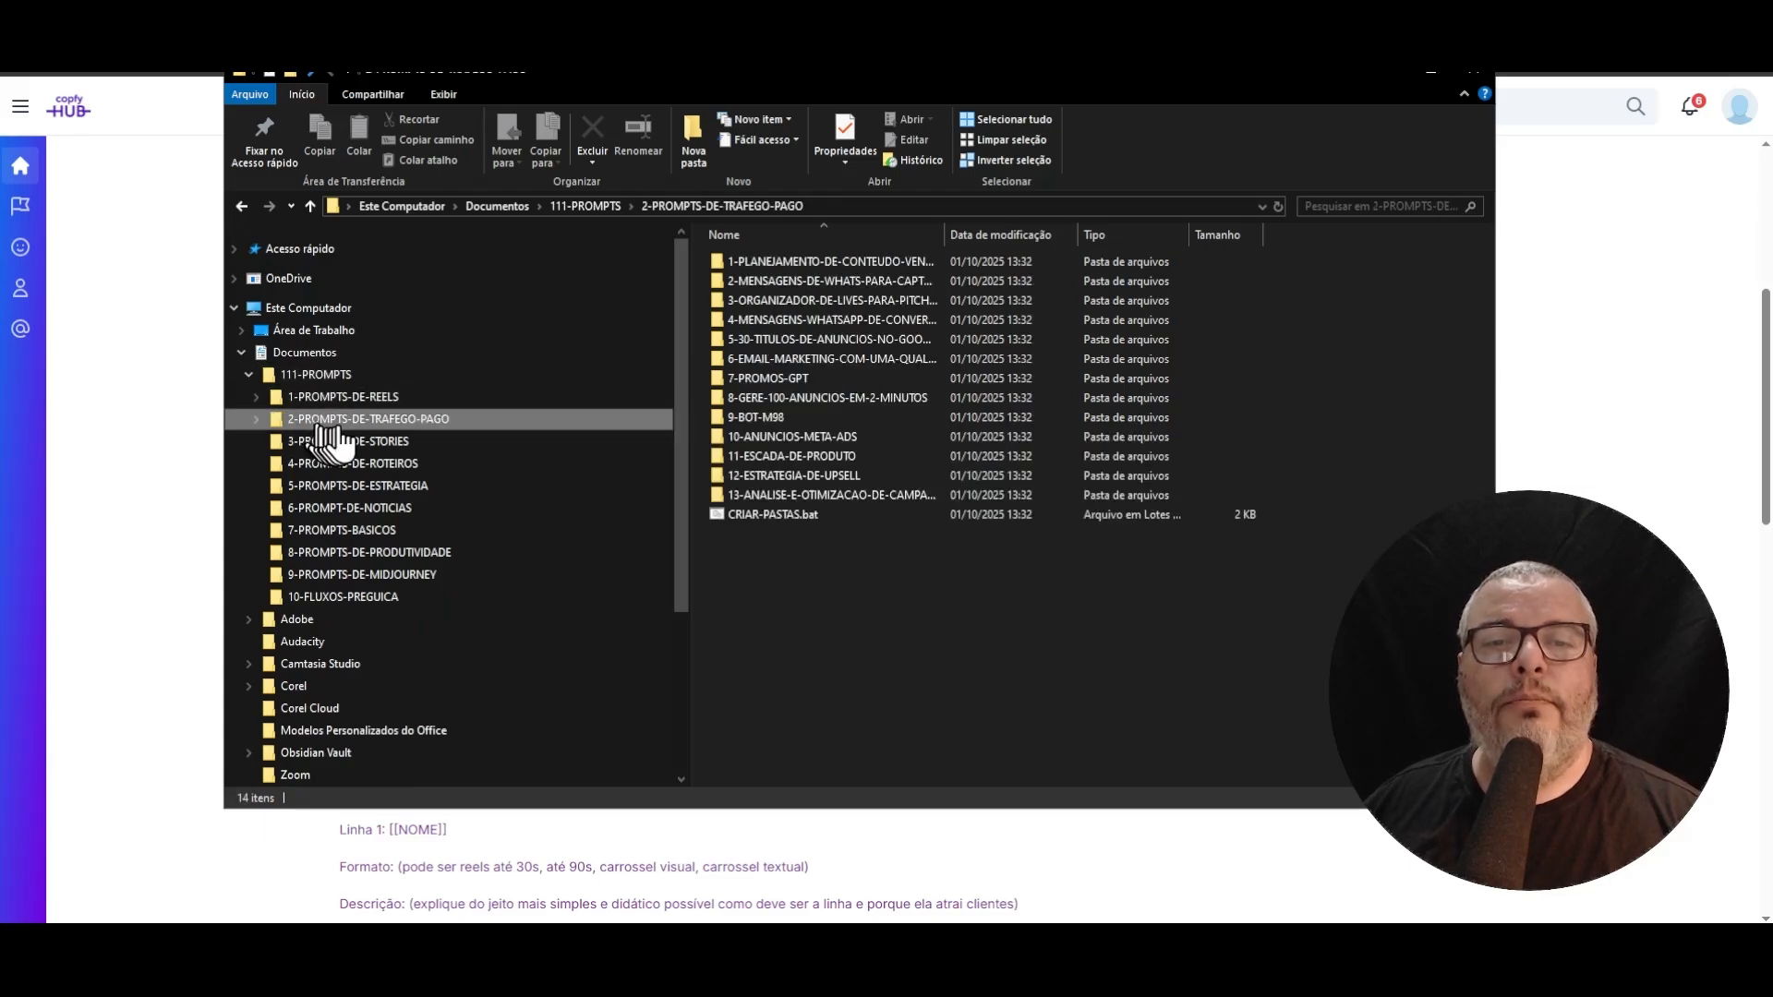
{"action": "left_click", "coordinate": [349, 397]}
{"action": "left_click", "coordinate": [351, 420]}
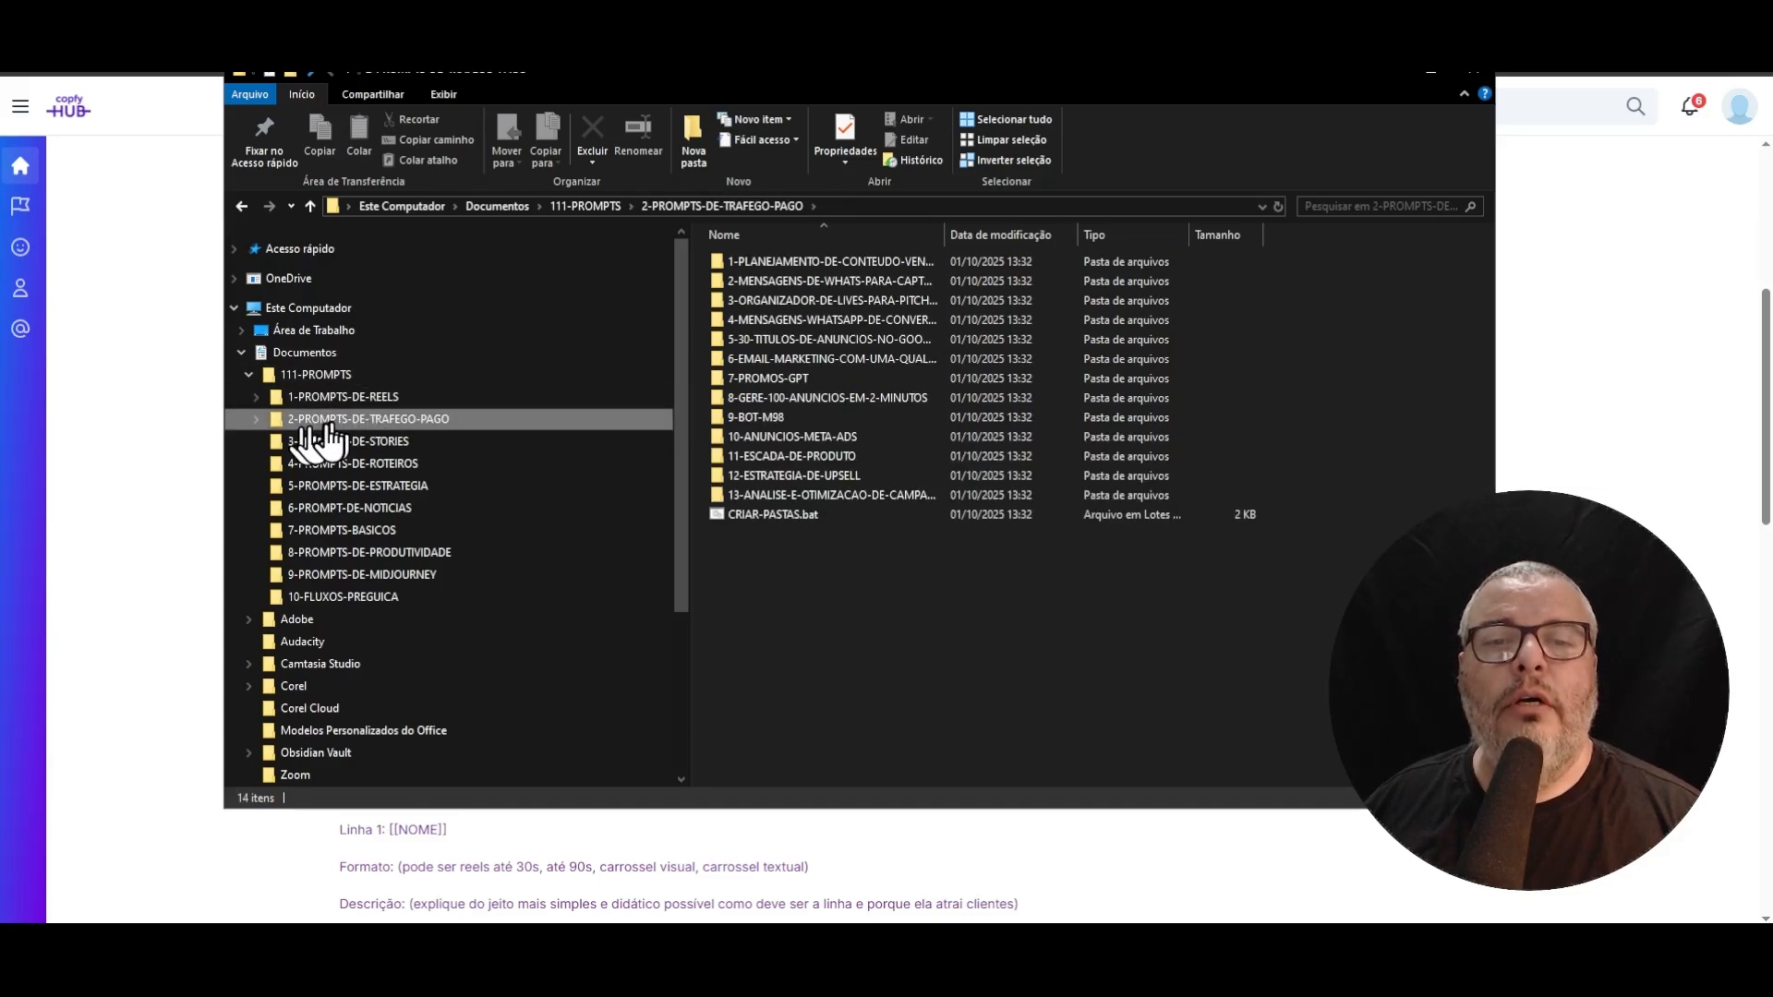
{"action": "left_click", "coordinate": [357, 443]}
{"action": "left_click", "coordinate": [362, 464]}
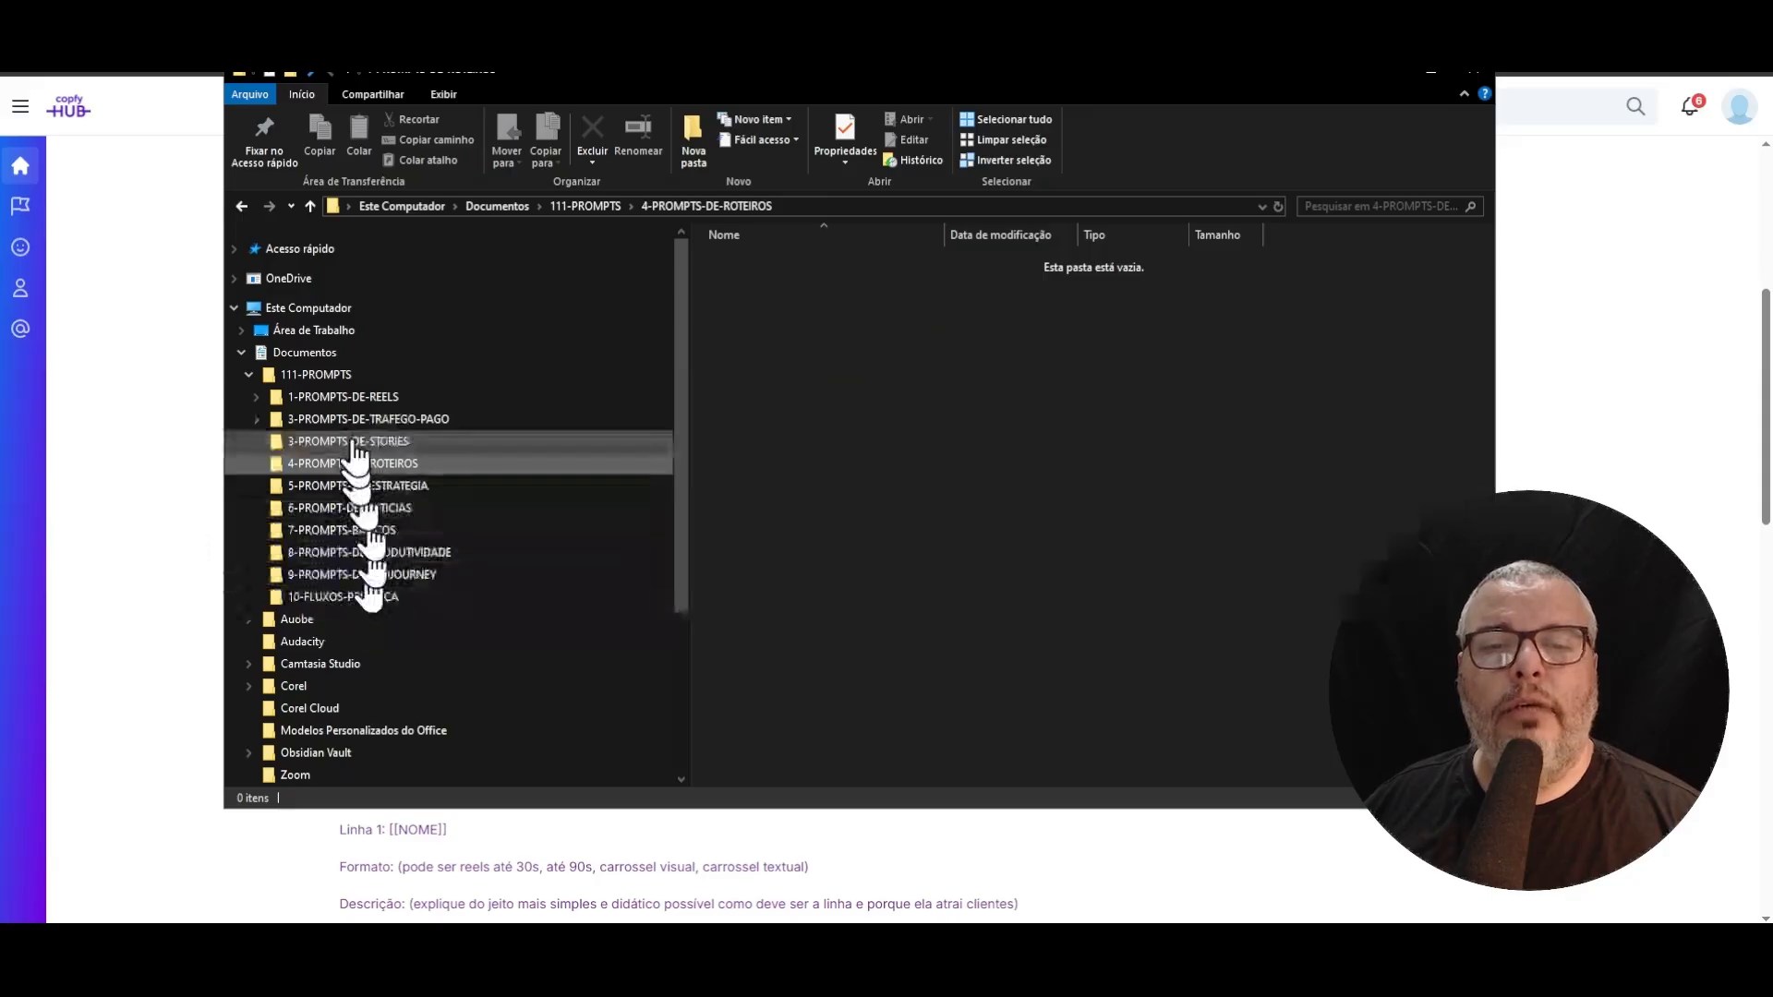